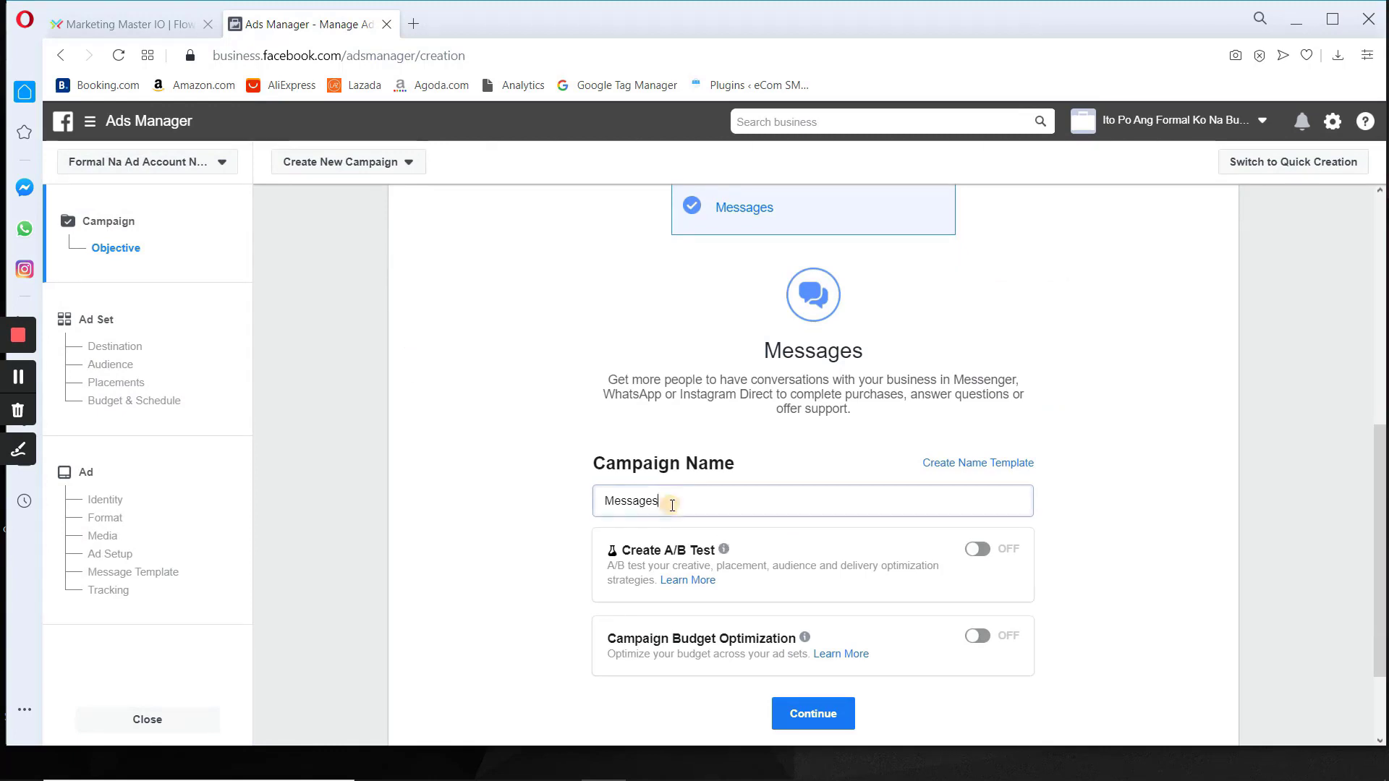
Name the campaign "Messages - Sponsored Message" and continue to the ad set settings
{"action": "left_click", "coordinate": [711, 504]}
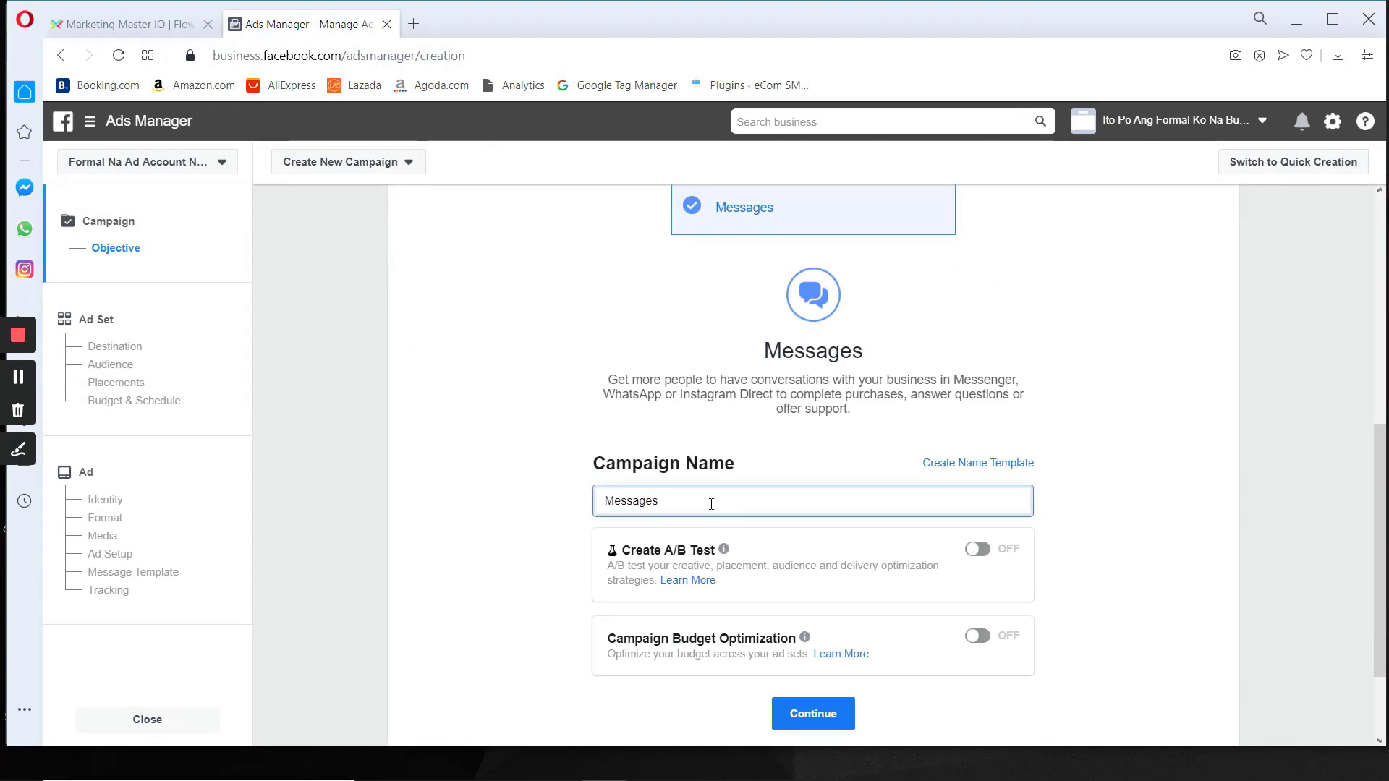
{"action": "type", "text": "- Sponsored Message"}
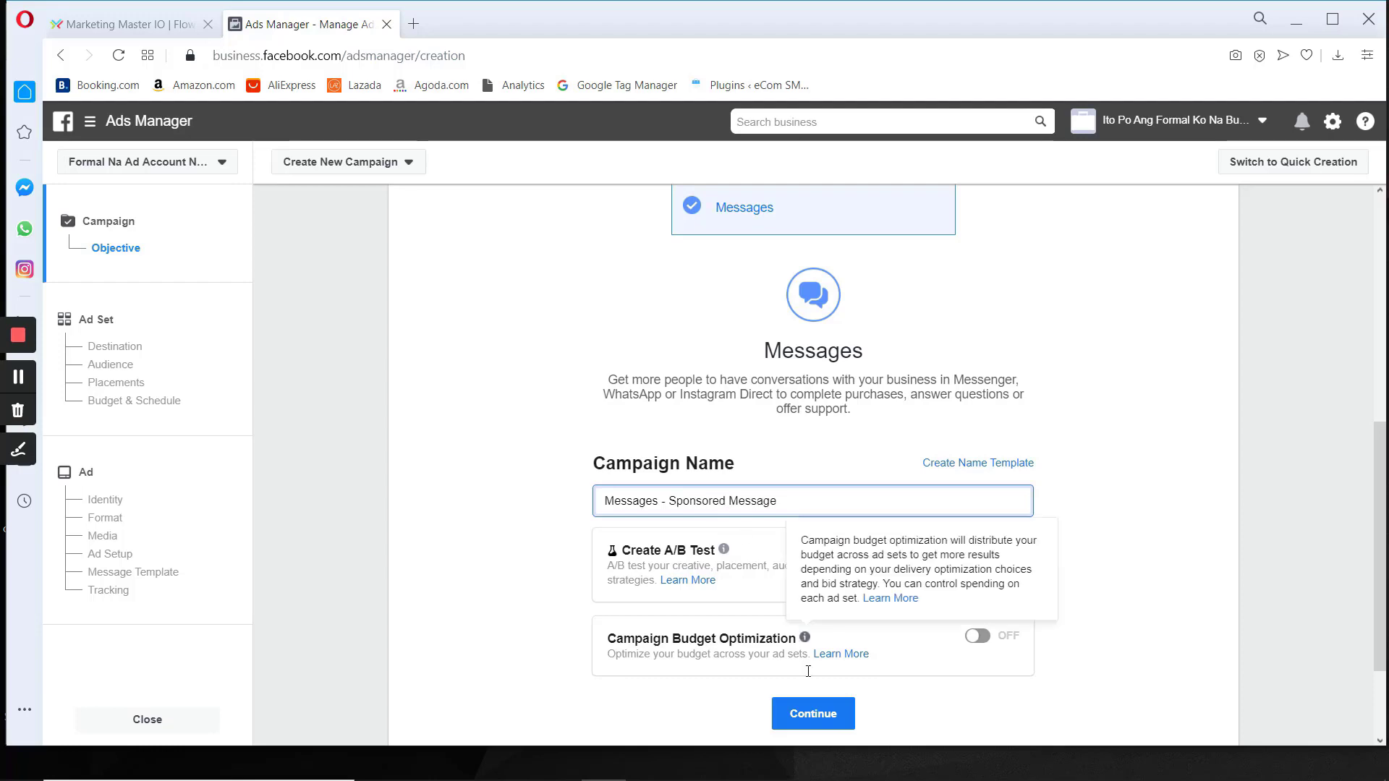
{"action": "left_click", "coordinate": [813, 715]}
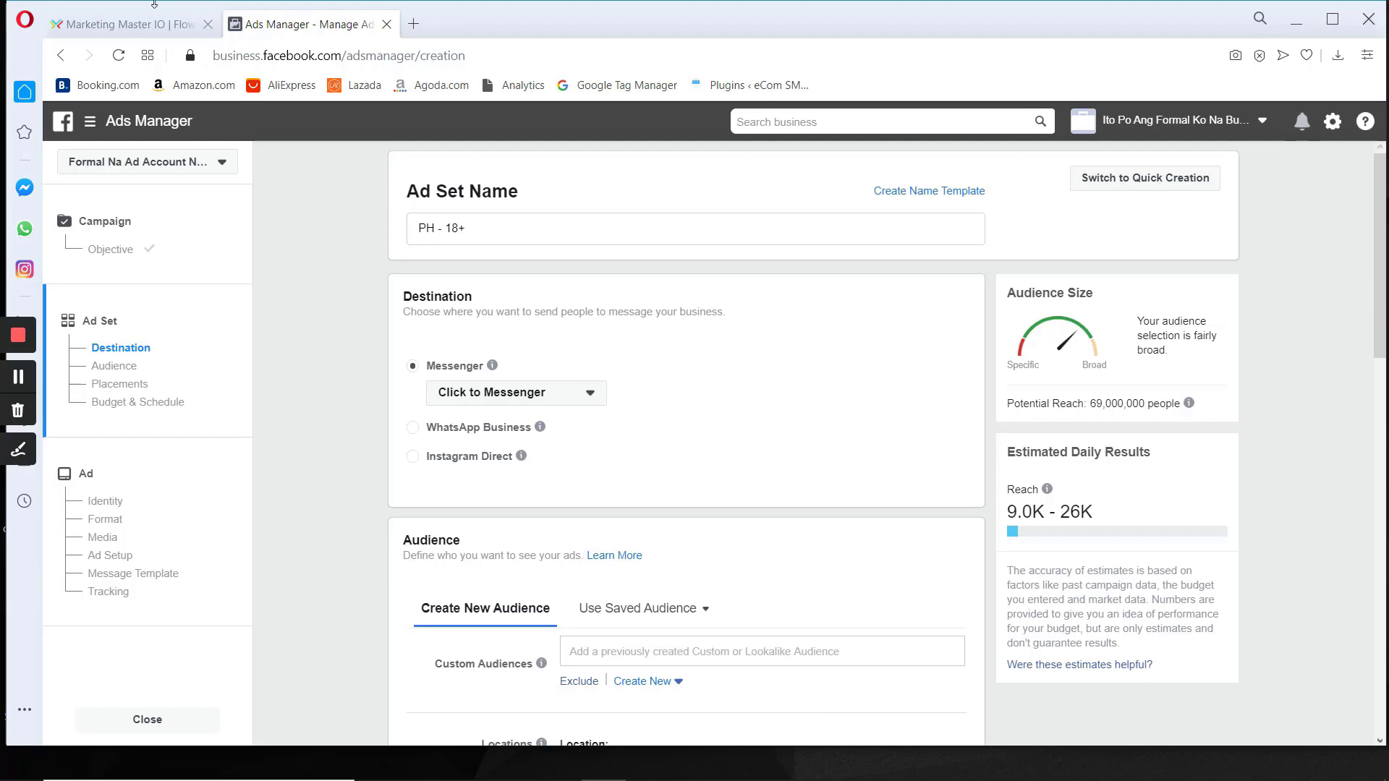
Rename the ad set as "Warm Targets"
{"action": "left_click", "coordinate": [126, 24]}
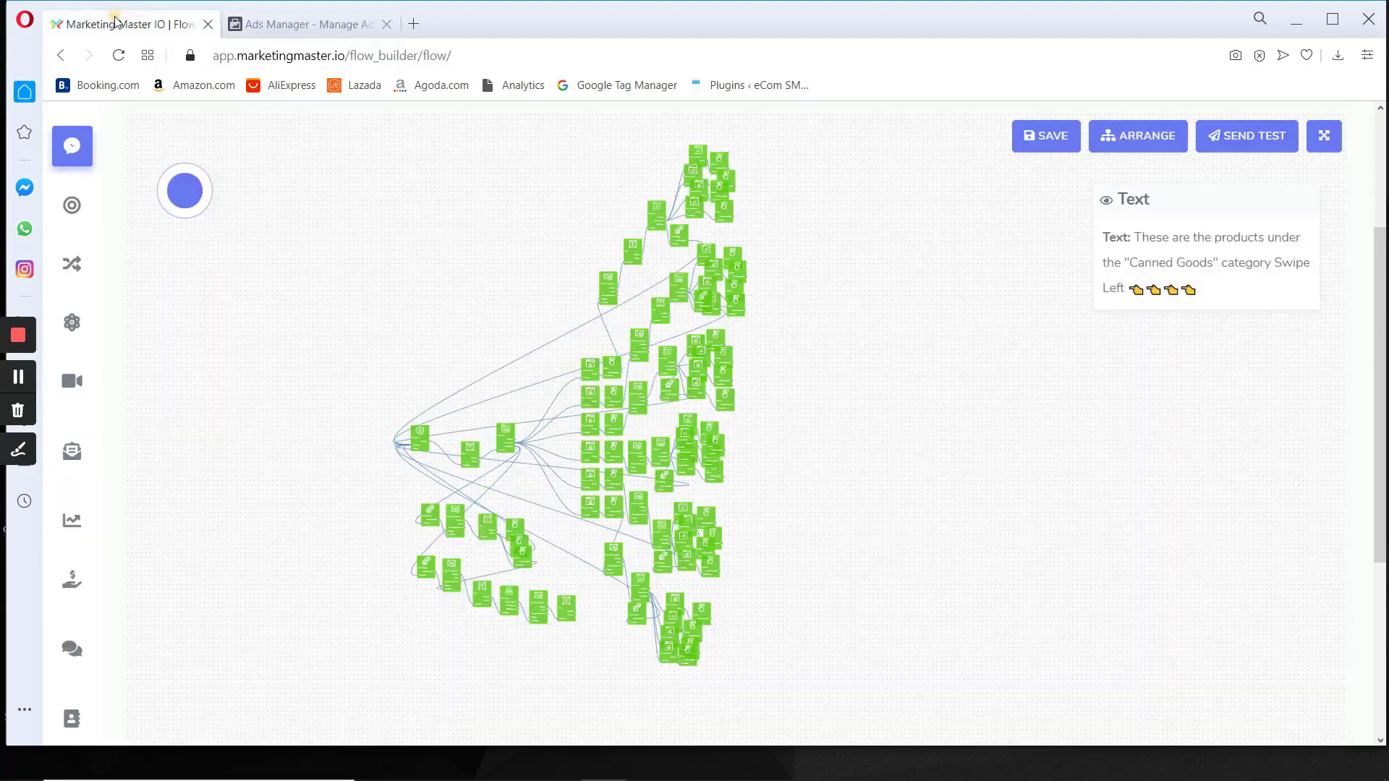
{"action": "left_click", "coordinate": [332, 26]}
{"action": "left_click_drag", "start_coordinate": [466, 228], "coordinate": [386, 214]}
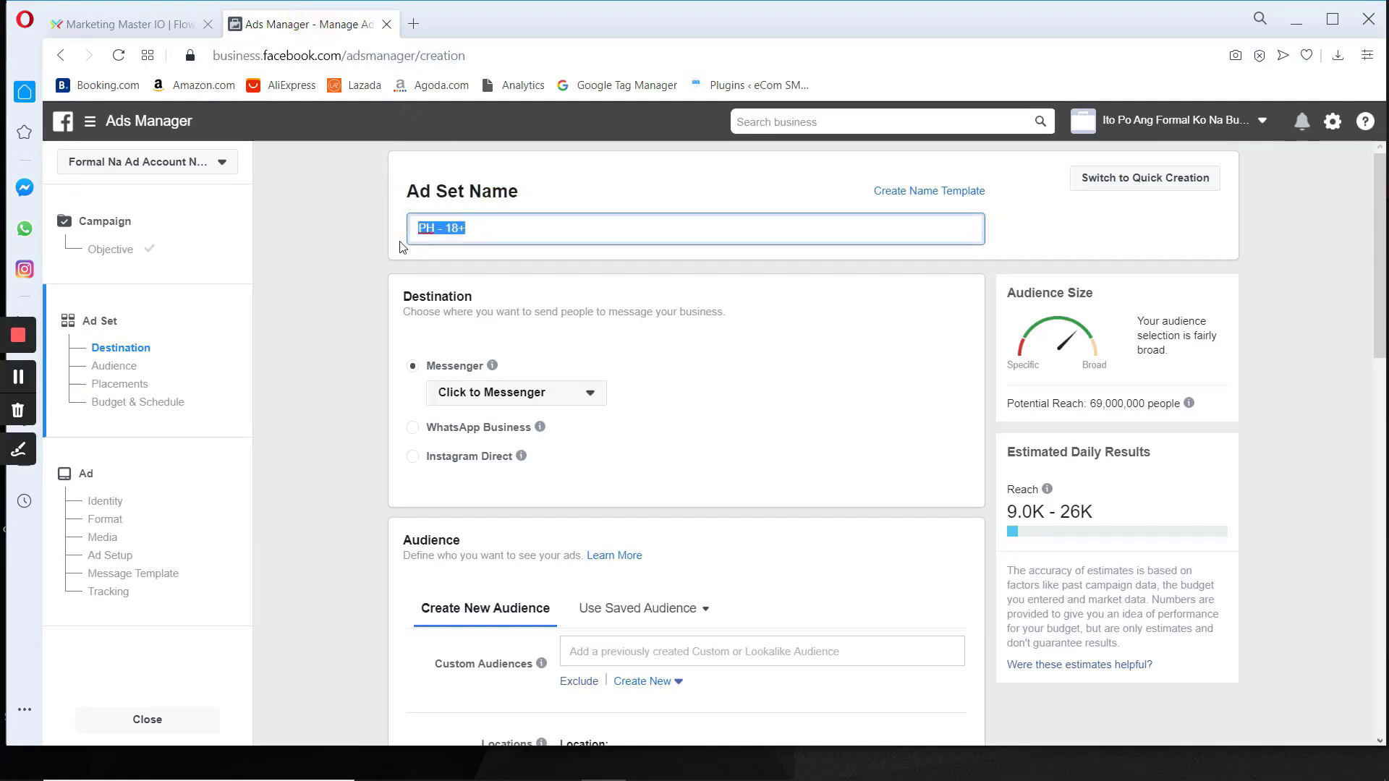
{"action": "type", "text": "Warm Targets"}
{"action": "left_click", "coordinate": [358, 301]}
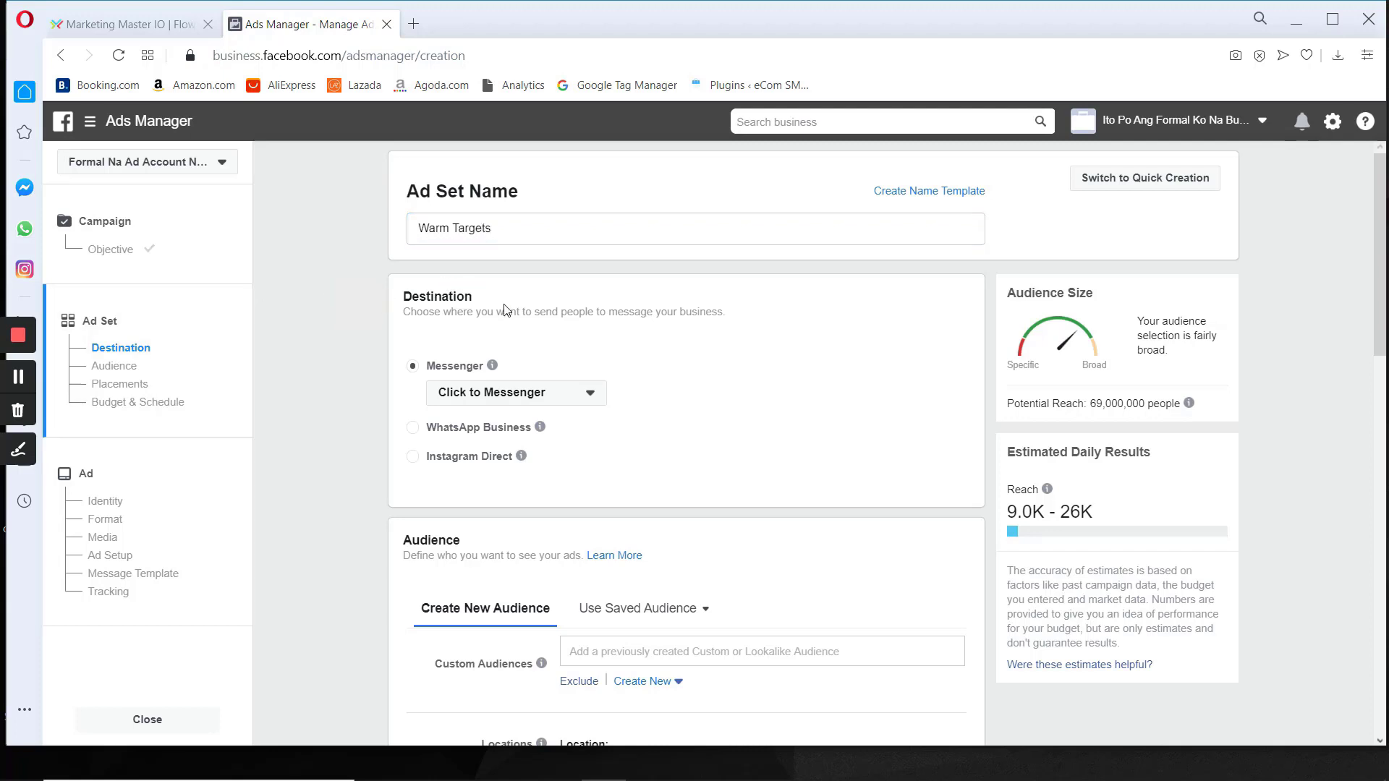
Set the Messenger destination to Sponsored Message, sent from the page The New Normal Essentials
{"action": "left_click", "coordinate": [582, 394]}
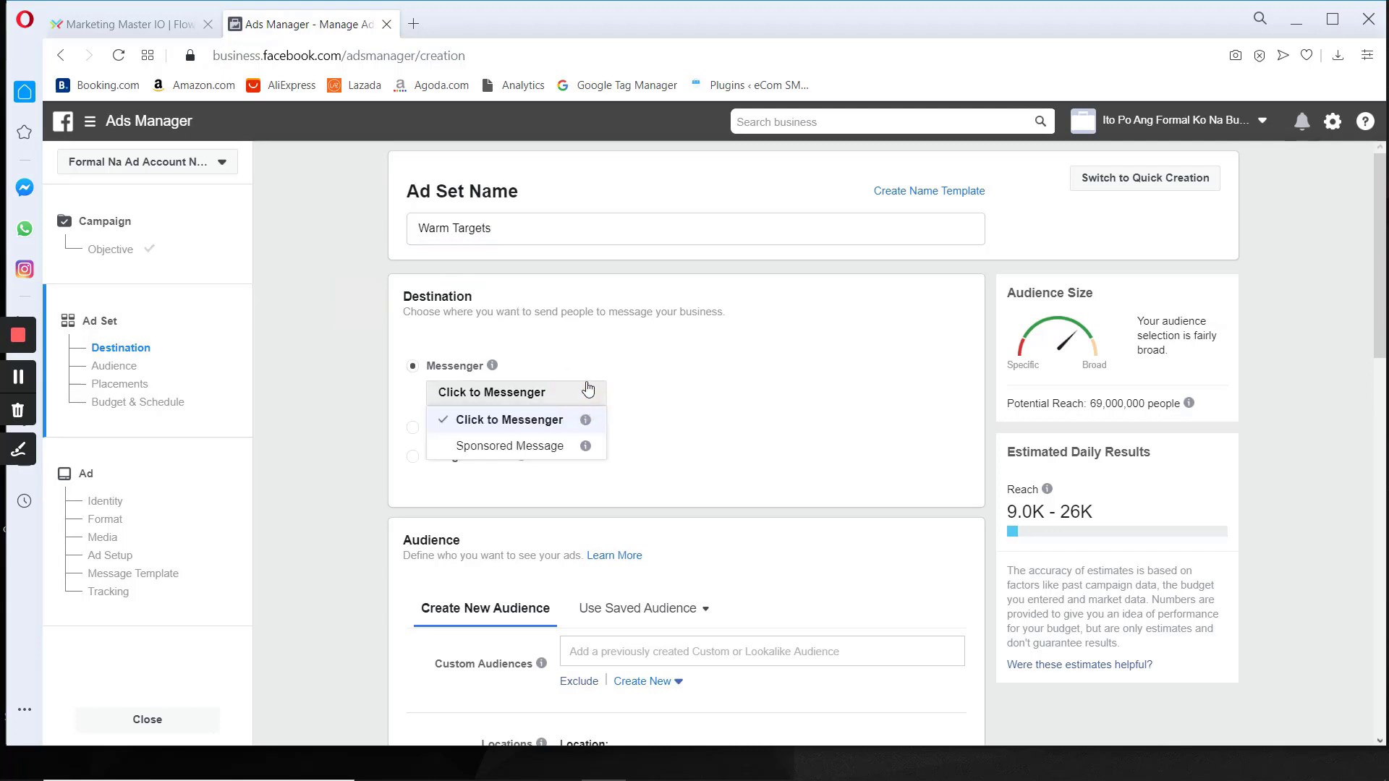
{"action": "left_click", "coordinate": [504, 449]}
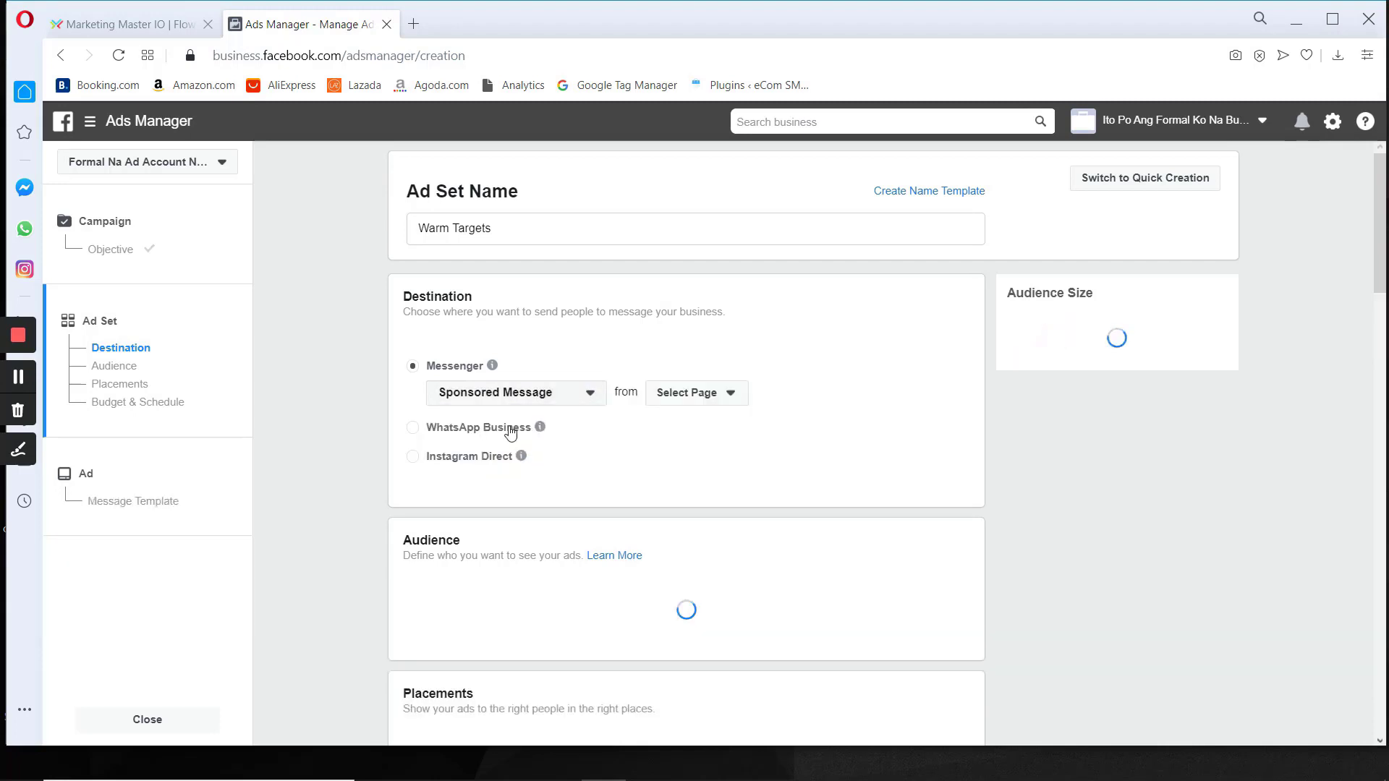
{"action": "left_click", "coordinate": [698, 401]}
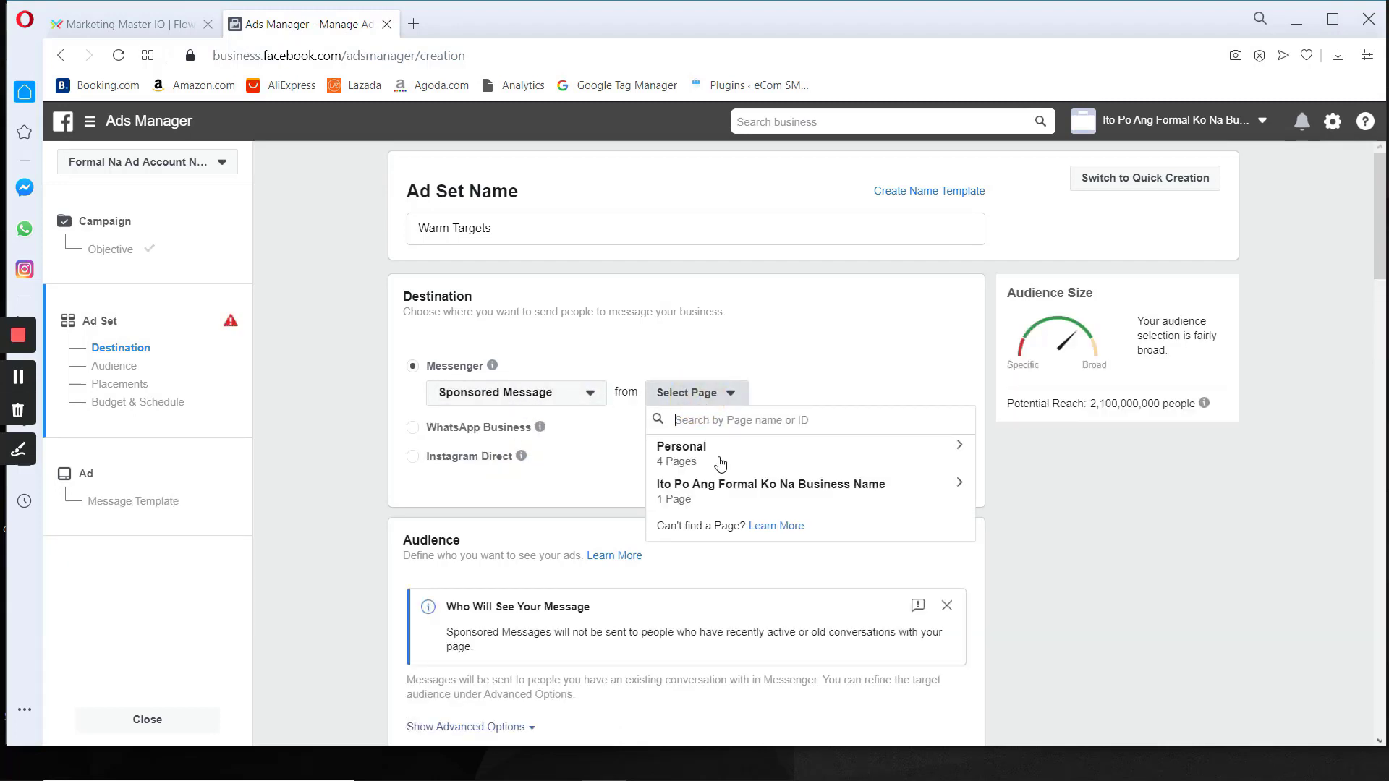
{"action": "left_click", "coordinate": [721, 463]}
{"action": "scroll", "coordinate": [697, 499], "scroll_direction": "down", "scroll_amount": 1}
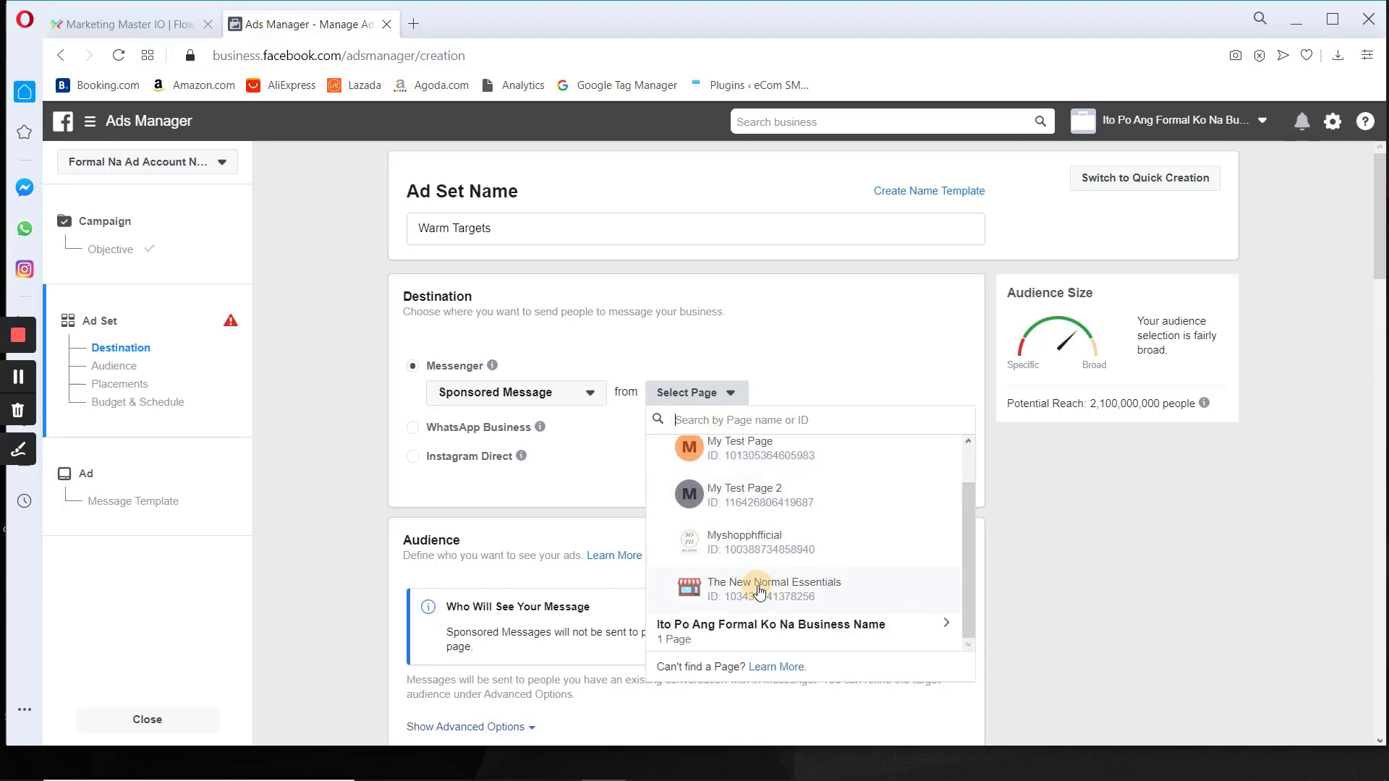
{"action": "left_click", "coordinate": [753, 586]}
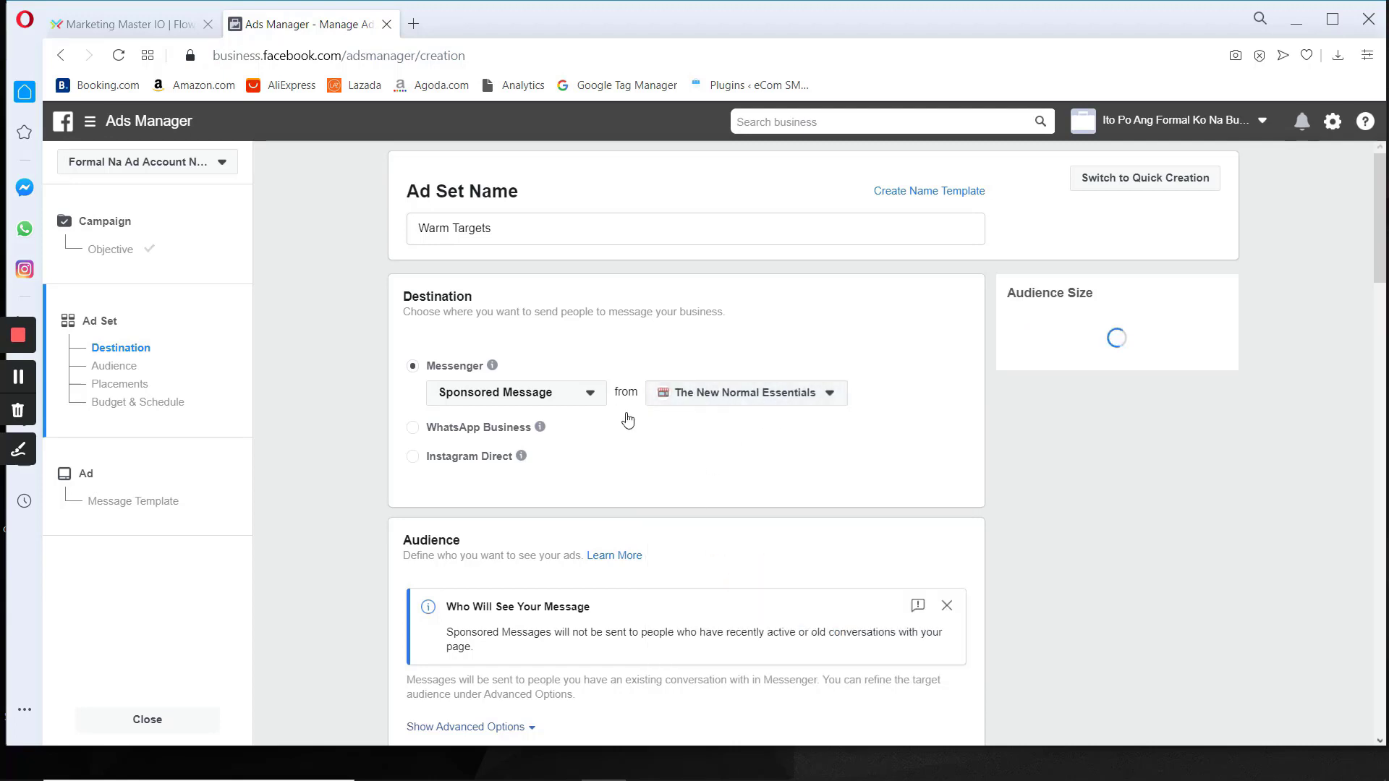
Change the ad set's budget type to Daily Budget
{"action": "scroll", "coordinate": [370, 434], "scroll_direction": "down", "scroll_amount": 1}
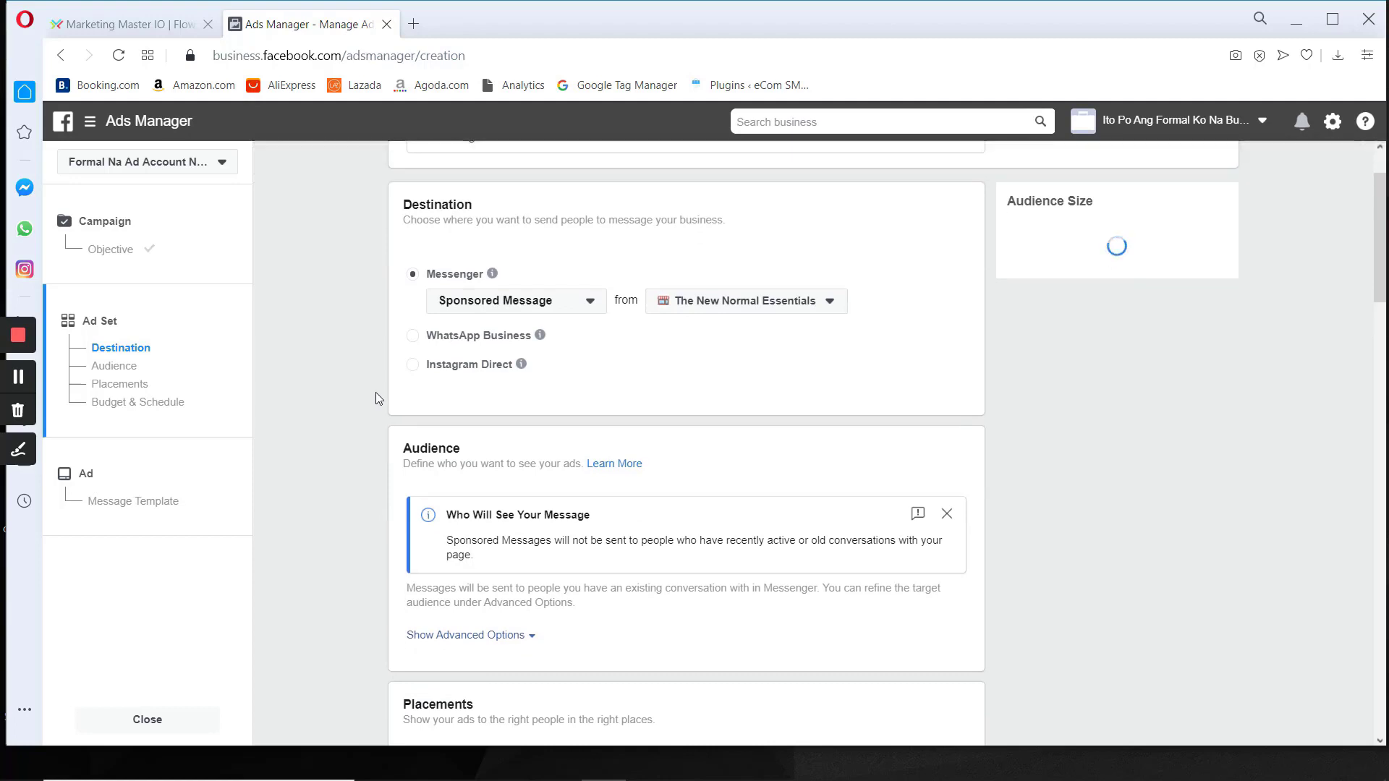
{"action": "scroll", "coordinate": [380, 378], "scroll_direction": "up", "scroll_amount": 1}
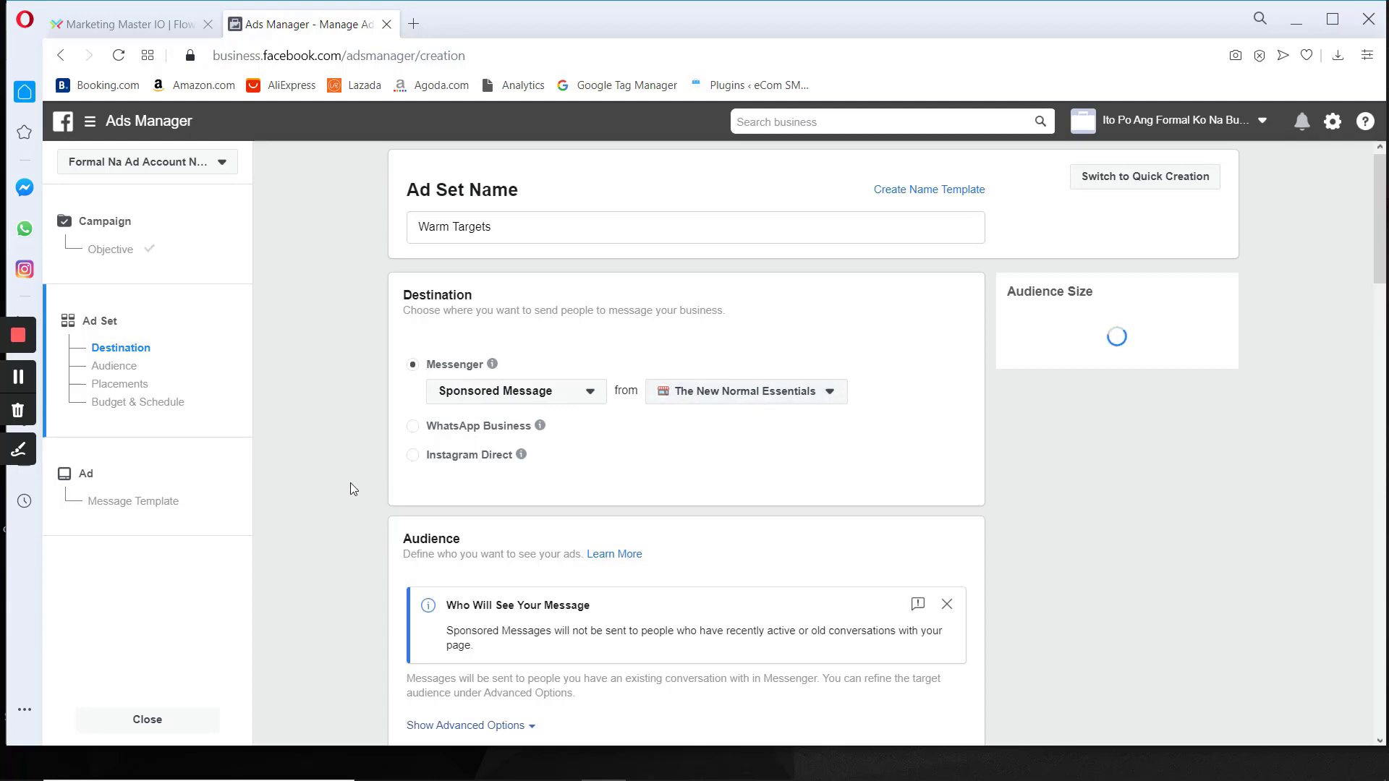
{"action": "scroll", "coordinate": [352, 483], "scroll_direction": "down", "scroll_amount": 1}
{"action": "scroll", "coordinate": [355, 483], "scroll_direction": "down", "scroll_amount": 6}
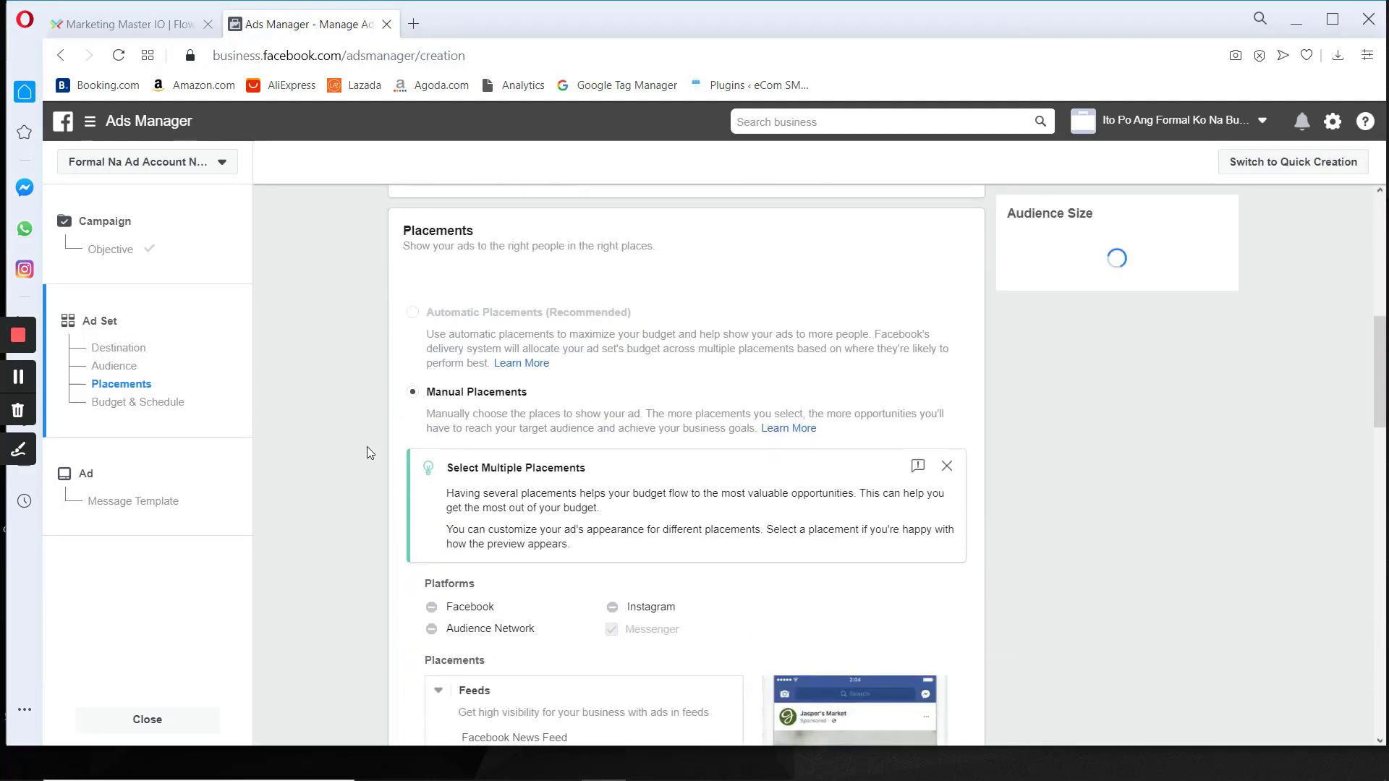
{"action": "scroll", "coordinate": [366, 446], "scroll_direction": "down", "scroll_amount": 9}
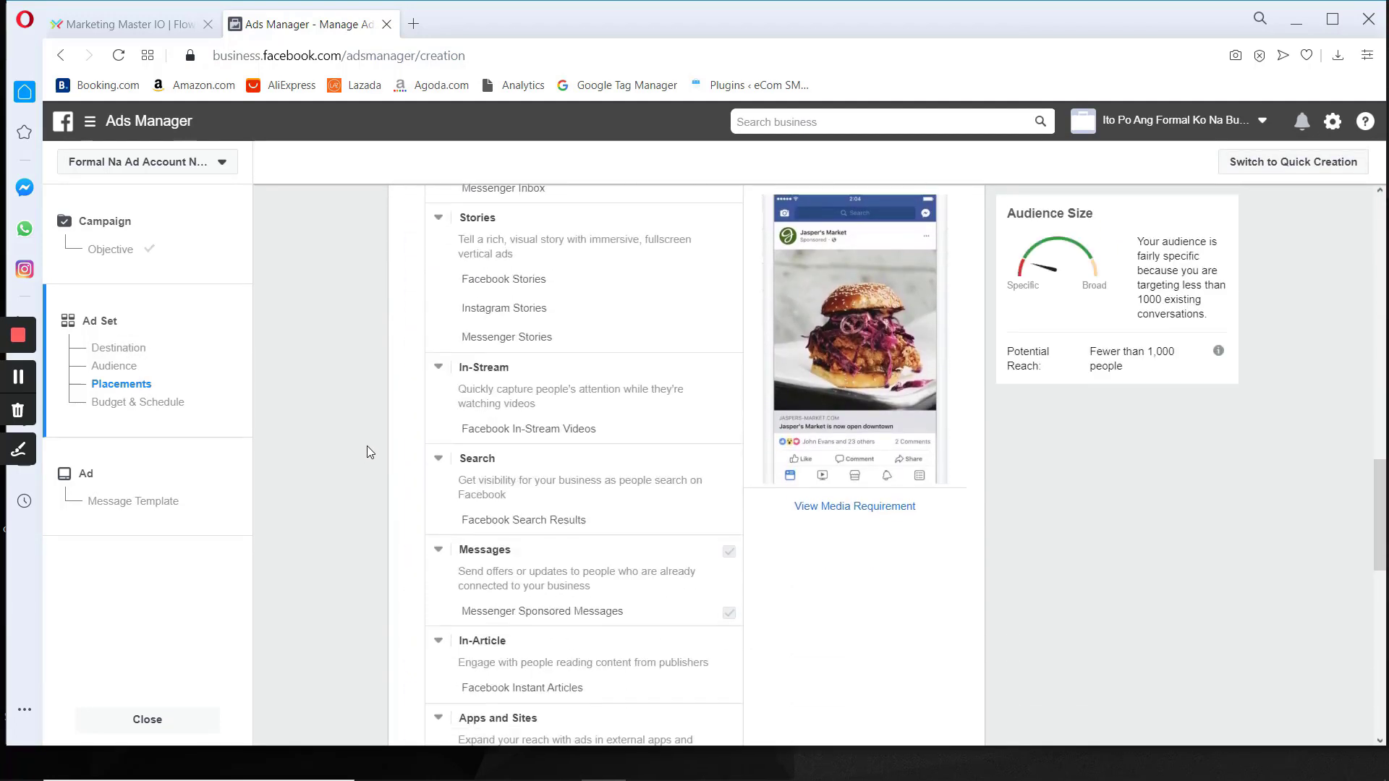
{"action": "scroll", "coordinate": [366, 445], "scroll_direction": "down", "scroll_amount": 5}
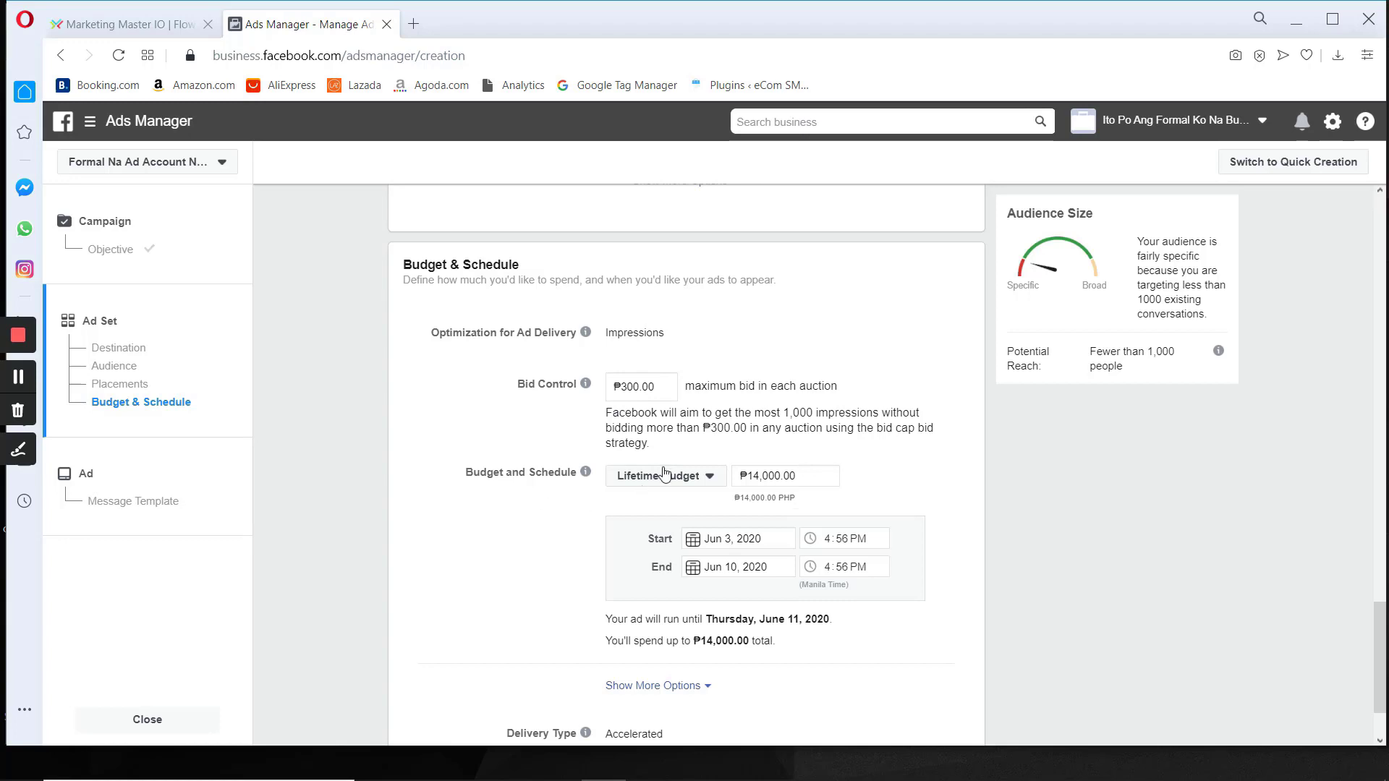
{"action": "scroll", "coordinate": [561, 524], "scroll_direction": "down", "scroll_amount": 1}
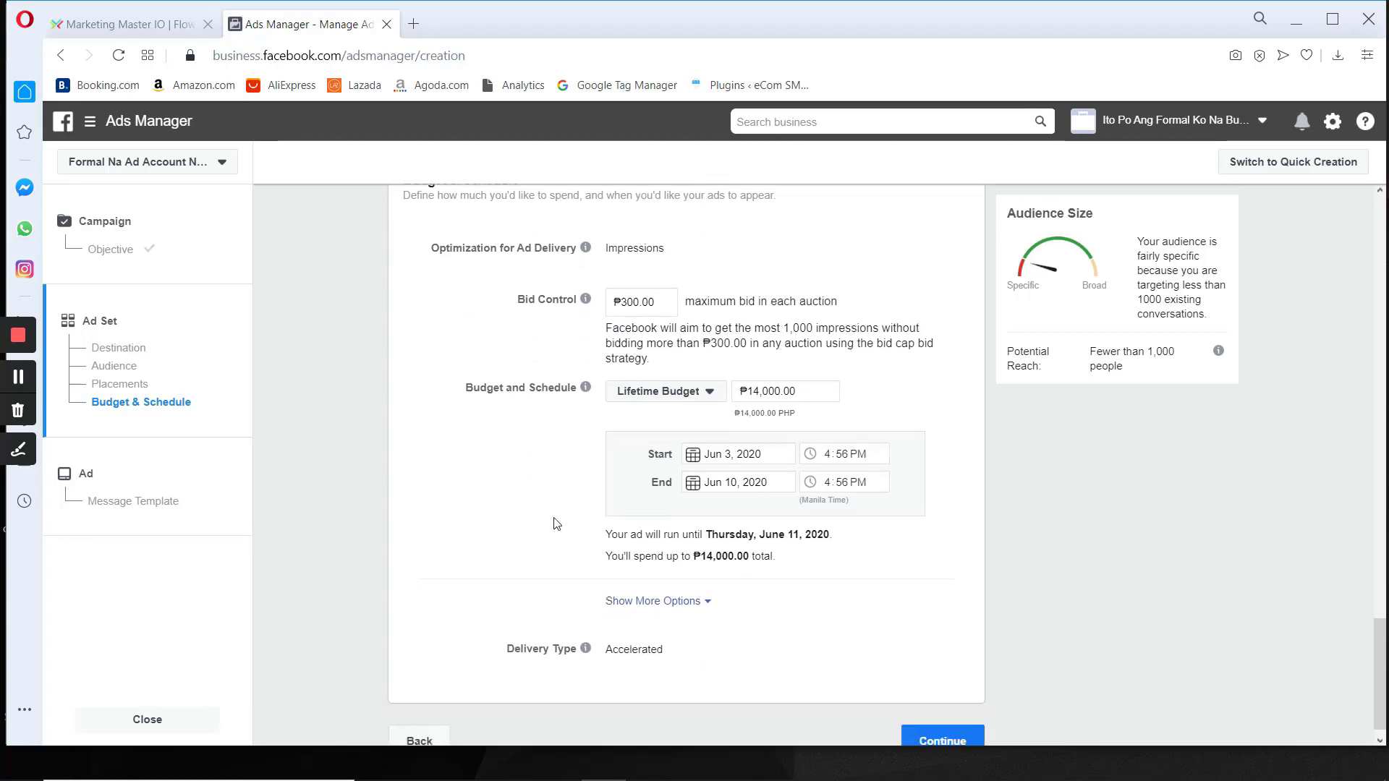
{"action": "left_click", "coordinate": [687, 376]}
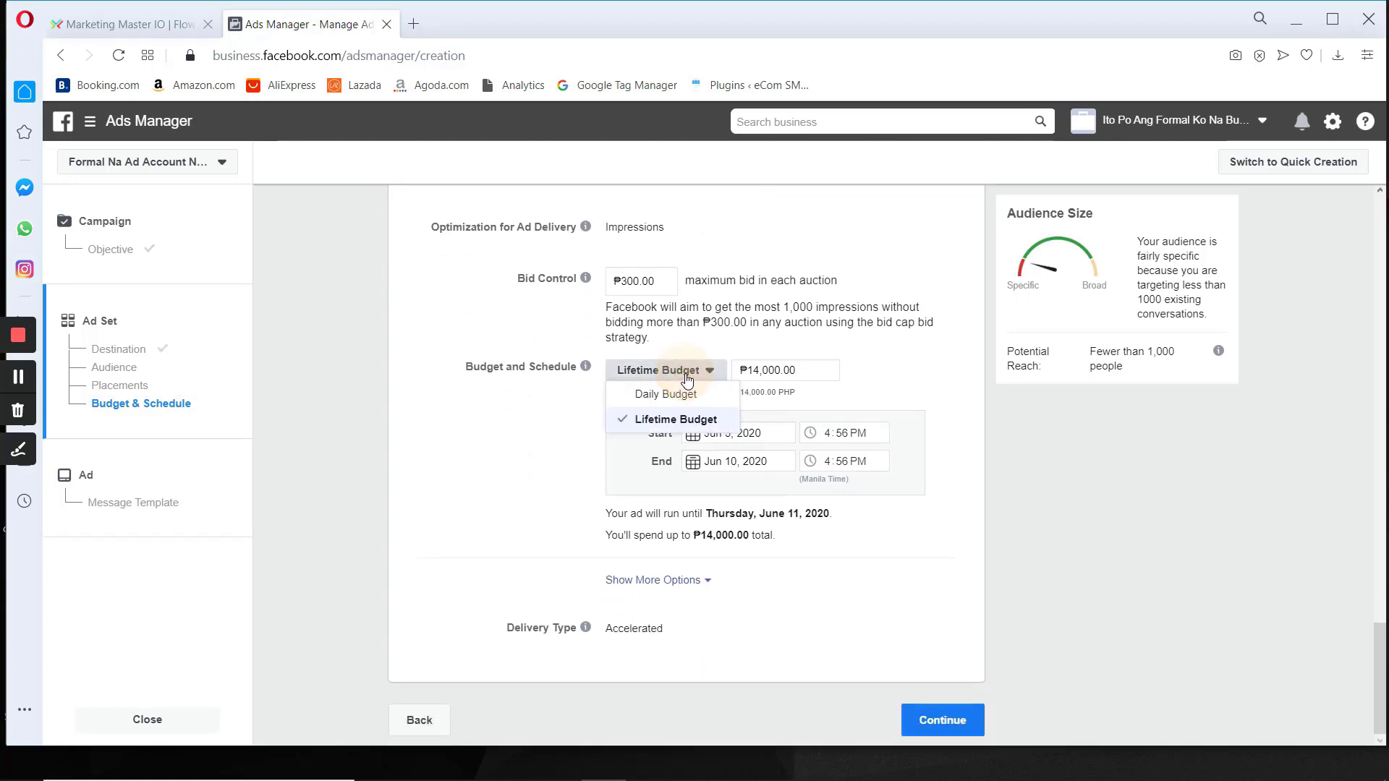
{"action": "left_click", "coordinate": [647, 394]}
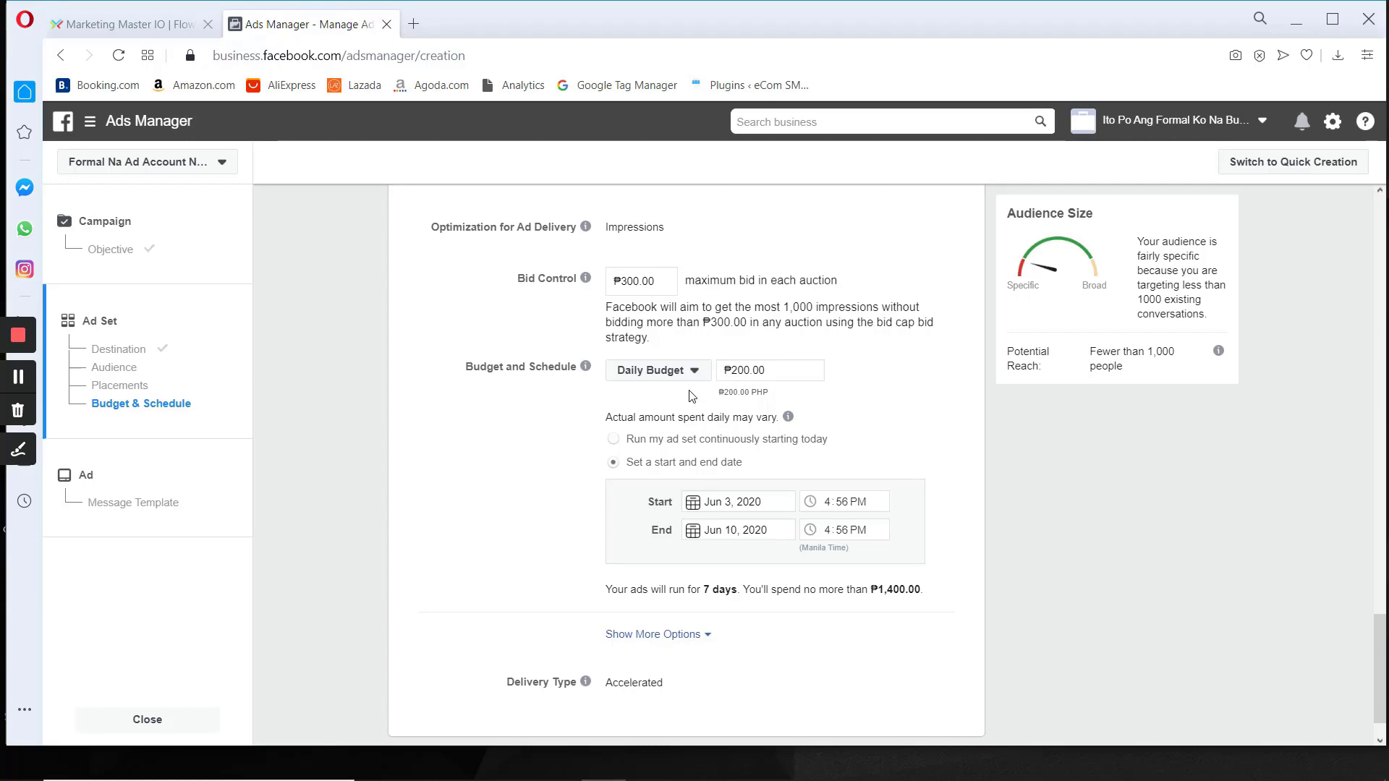
Review the ad set's destination, placements, and budget and schedule, and continue to the ad setup
{"action": "scroll", "coordinate": [624, 423], "scroll_direction": "up", "scroll_amount": 15}
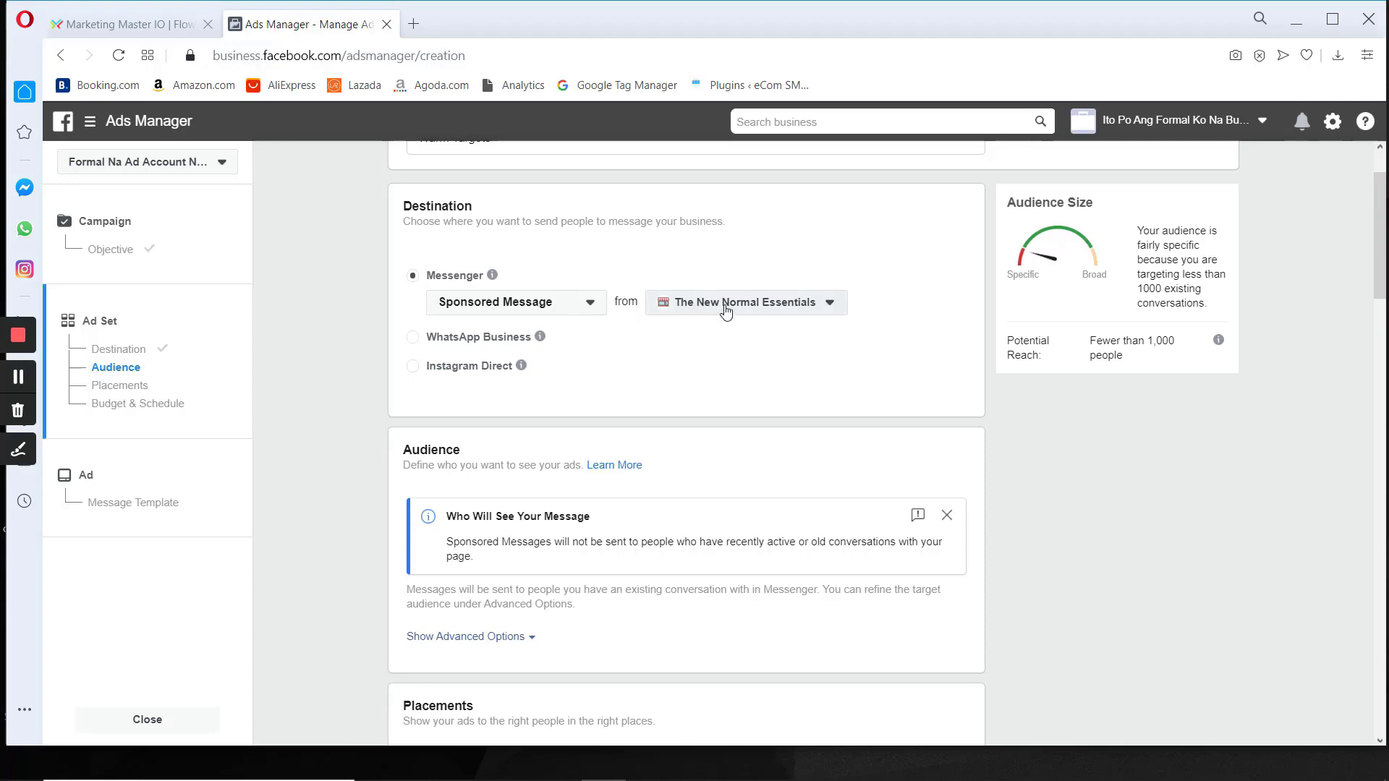
{"action": "scroll", "coordinate": [502, 504], "scroll_direction": "down", "scroll_amount": 15}
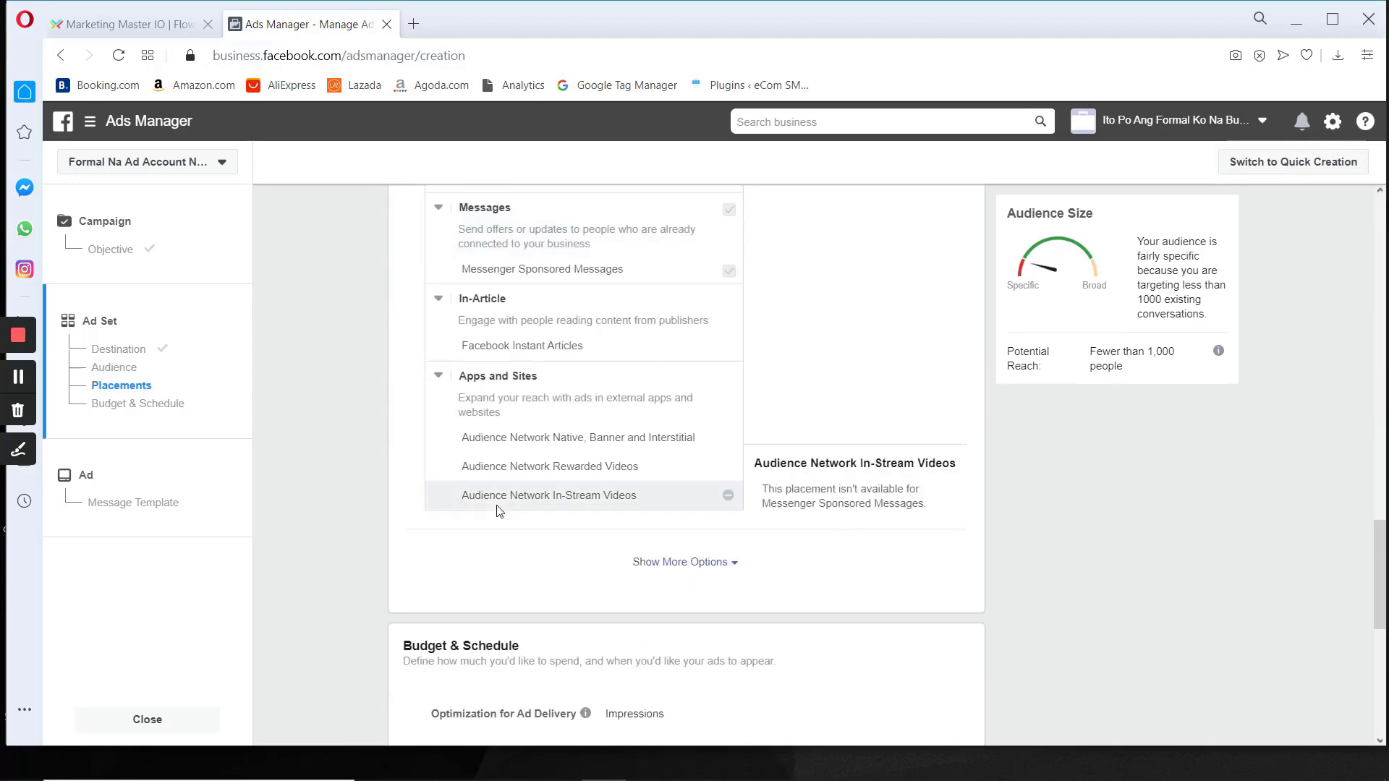
{"action": "scroll", "coordinate": [562, 460], "scroll_direction": "up", "scroll_amount": 4}
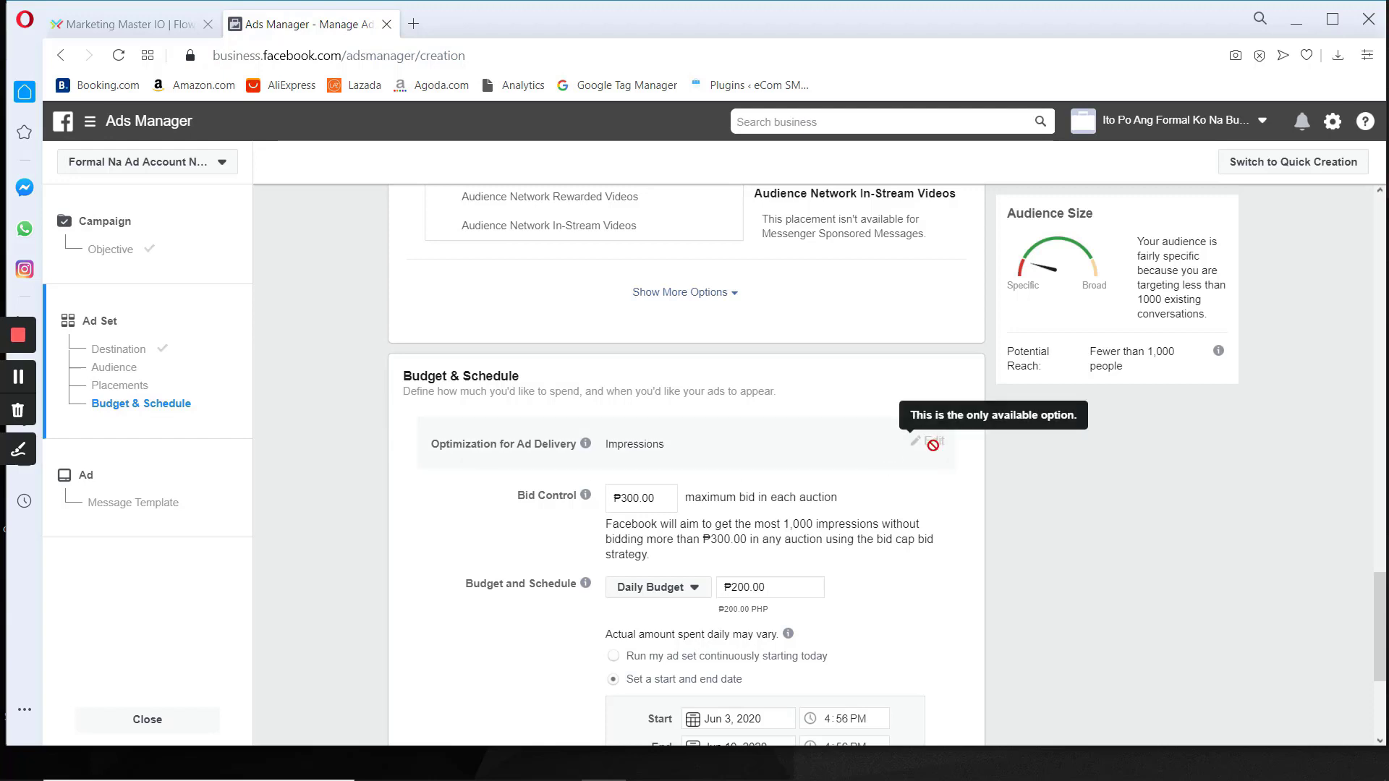
{"action": "scroll", "coordinate": [719, 491], "scroll_direction": "down", "scroll_amount": 2}
{"action": "scroll", "coordinate": [719, 491], "scroll_direction": "down", "scroll_amount": 1}
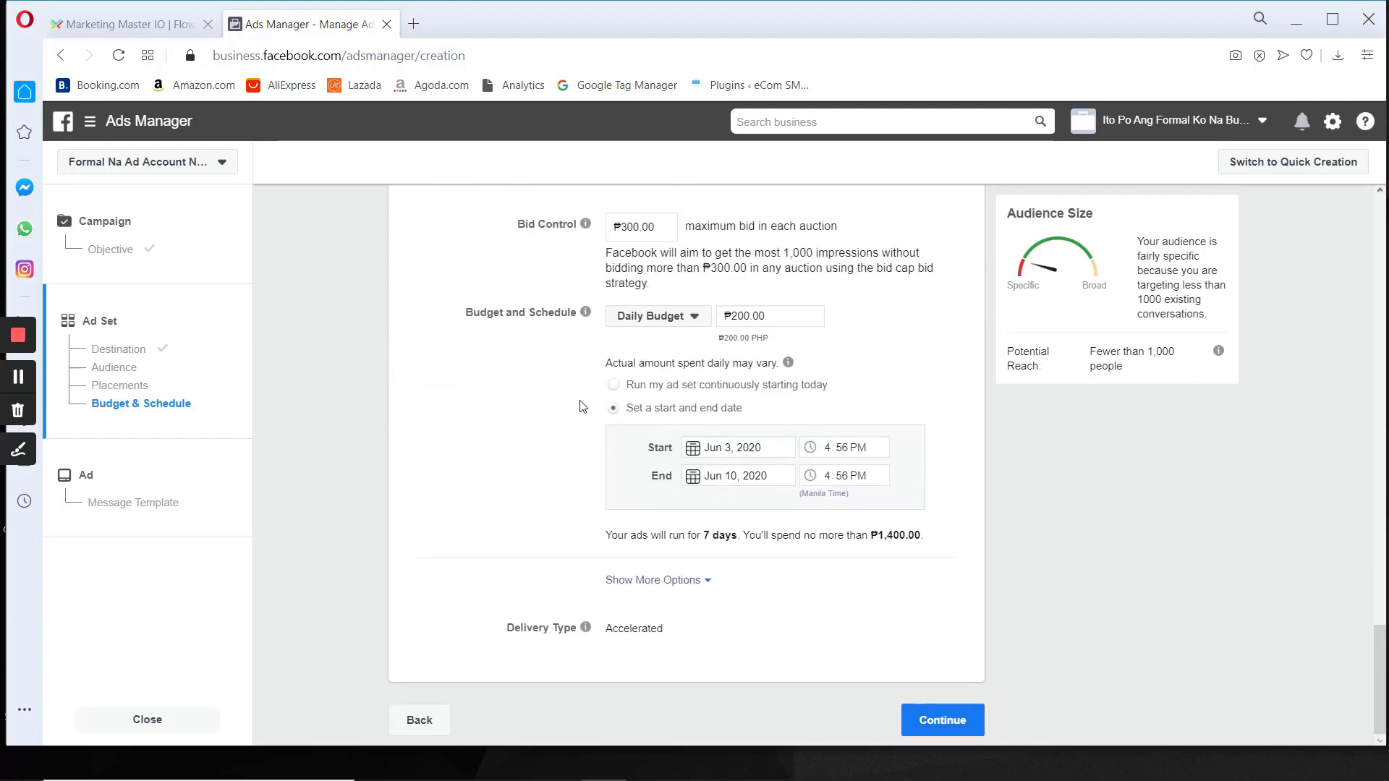
{"action": "scroll", "coordinate": [531, 452], "scroll_direction": "up", "scroll_amount": 4}
{"action": "scroll", "coordinate": [527, 440], "scroll_direction": "down", "scroll_amount": 4}
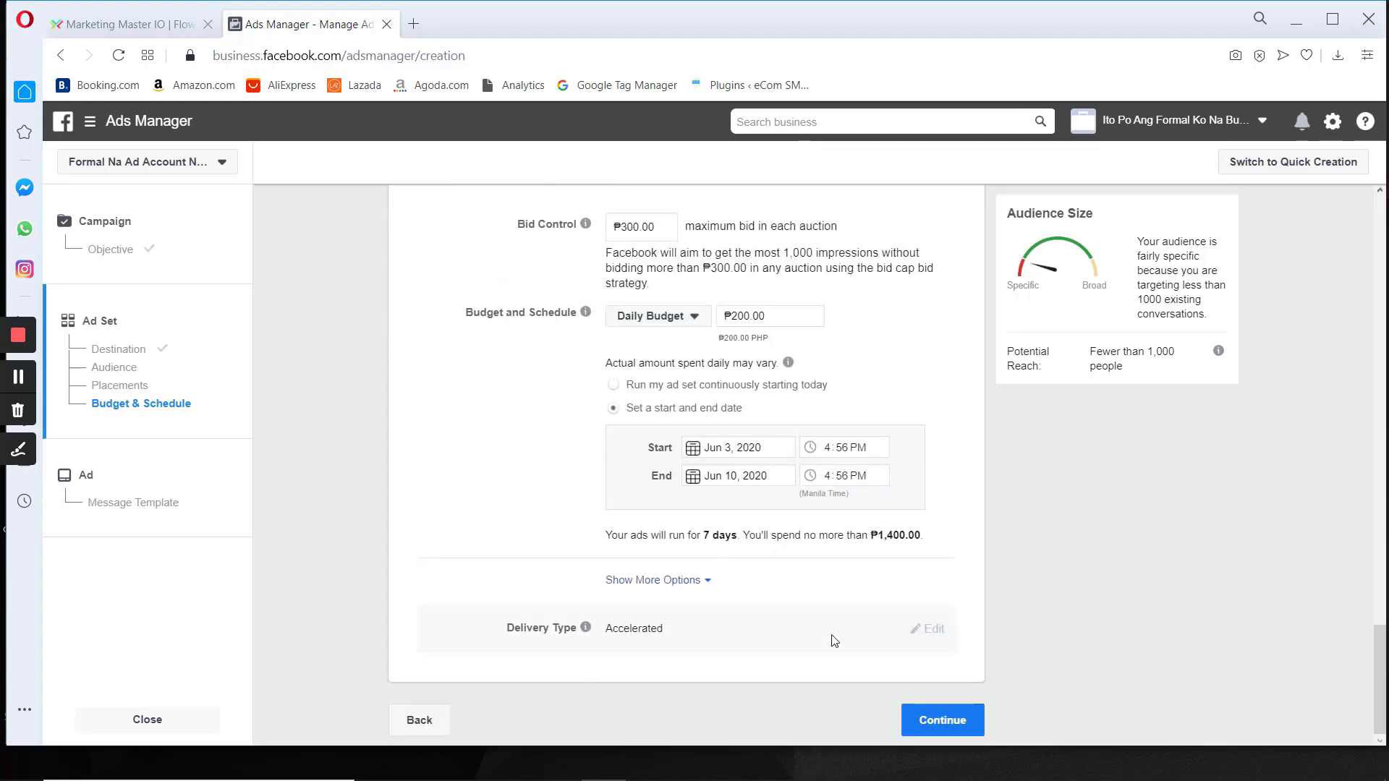
{"action": "left_click", "coordinate": [925, 719]}
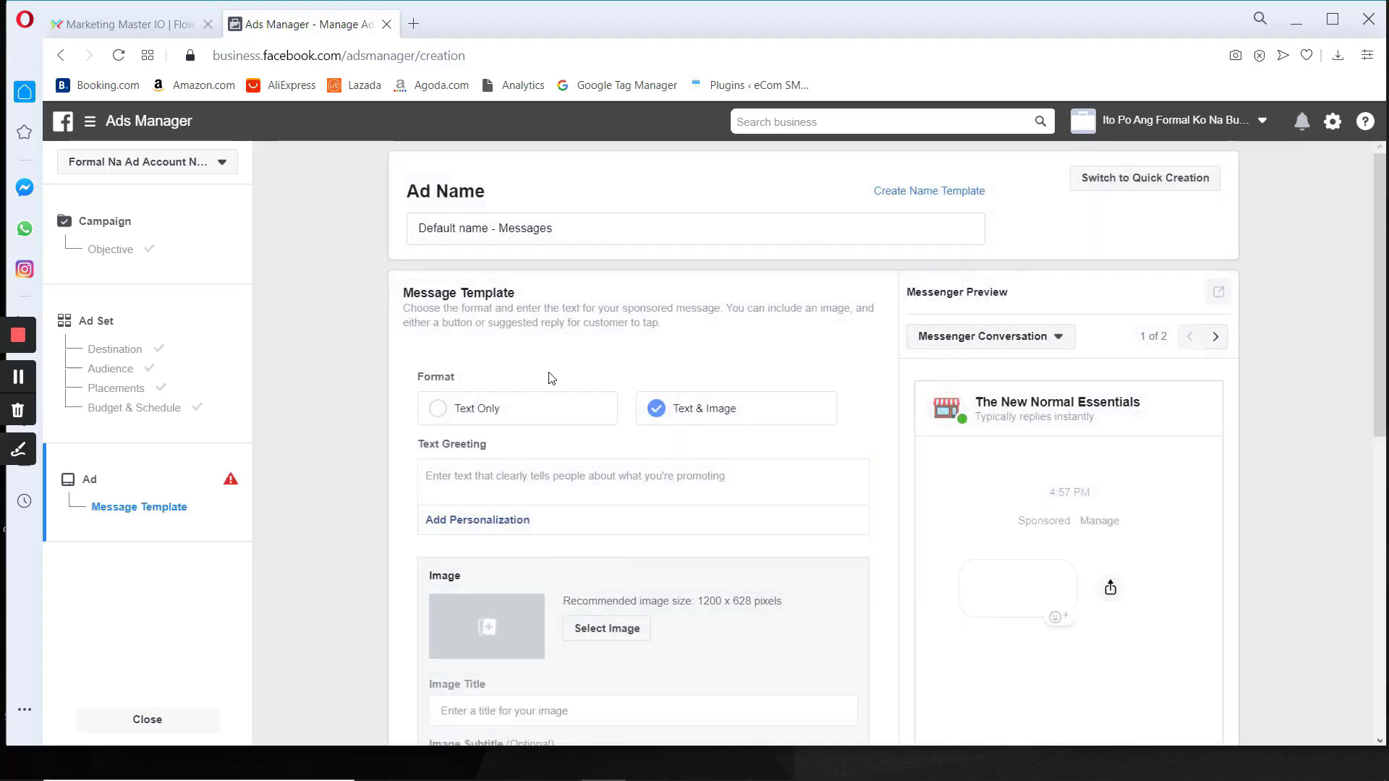
Rename the ad as "Sponsored Message"
{"action": "left_click_drag", "start_coordinate": [561, 229], "coordinate": [371, 226]}
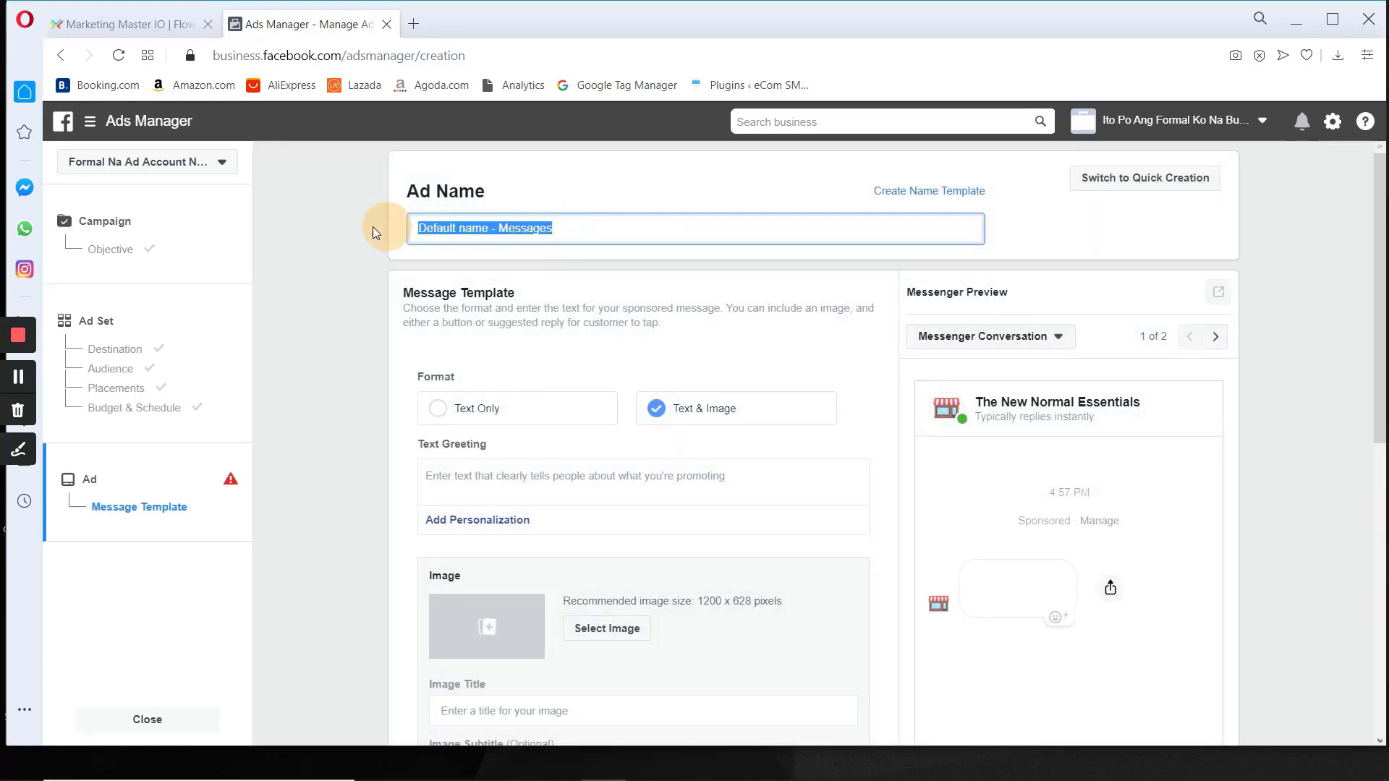
{"action": "type", "text": "Sponsored Message"}
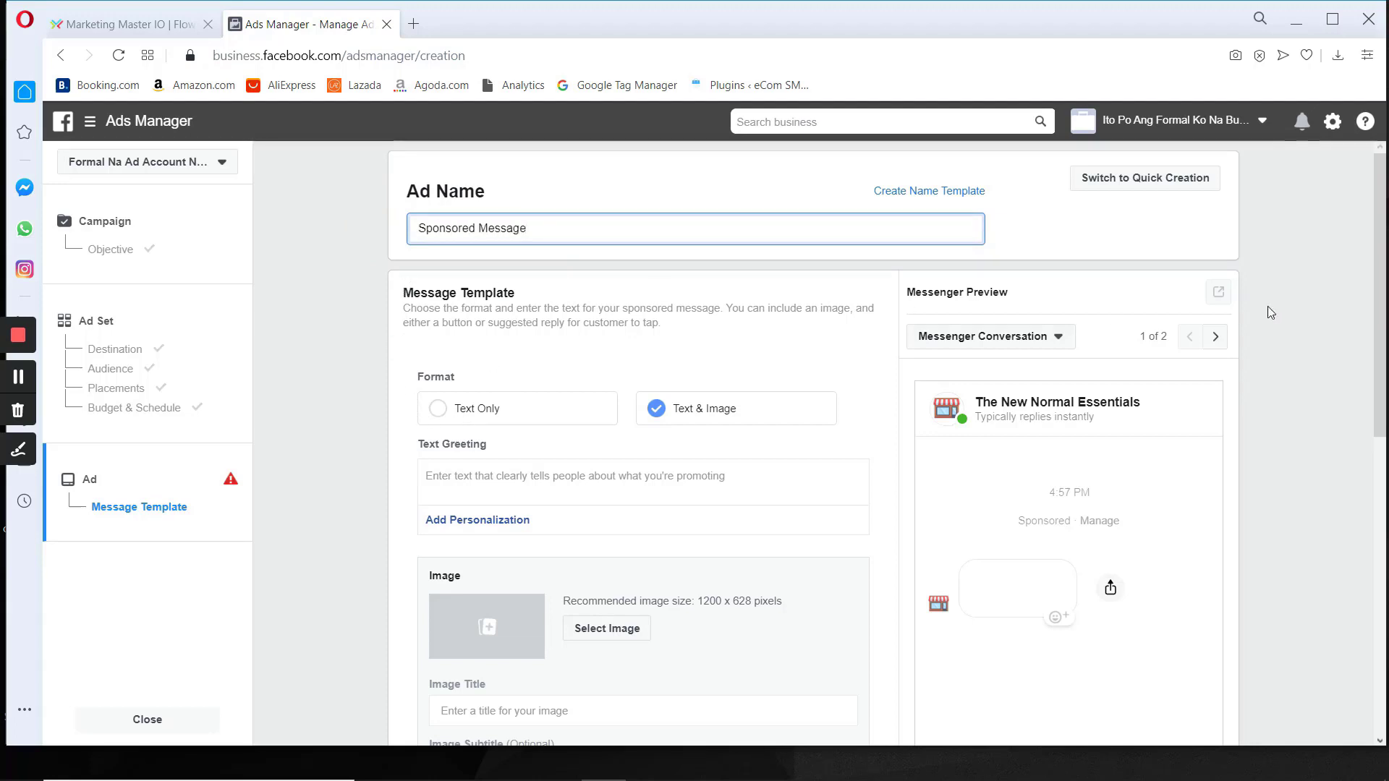
{"action": "left_click", "coordinate": [1312, 302]}
{"action": "scroll", "coordinate": [505, 391], "scroll_direction": "down", "scroll_amount": 1}
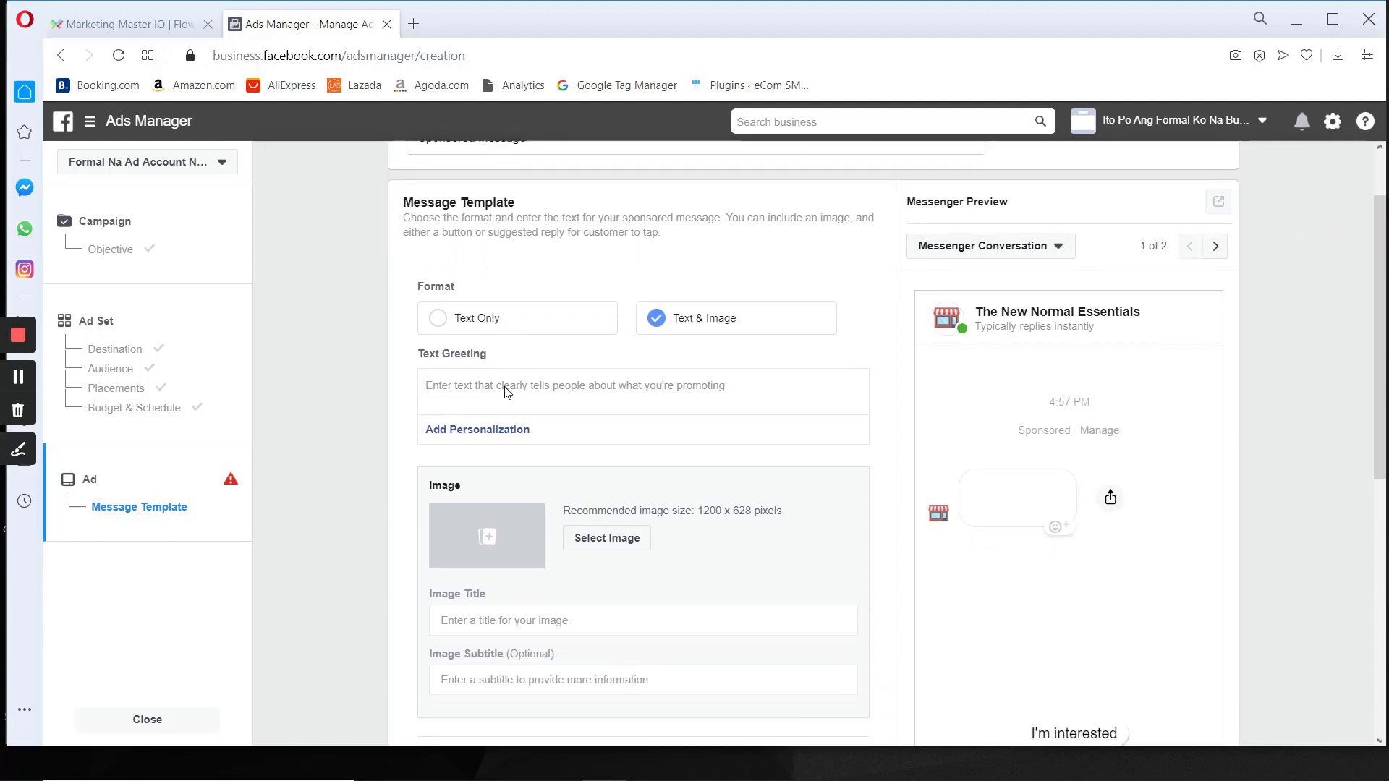
{"action": "left_click", "coordinate": [449, 324]}
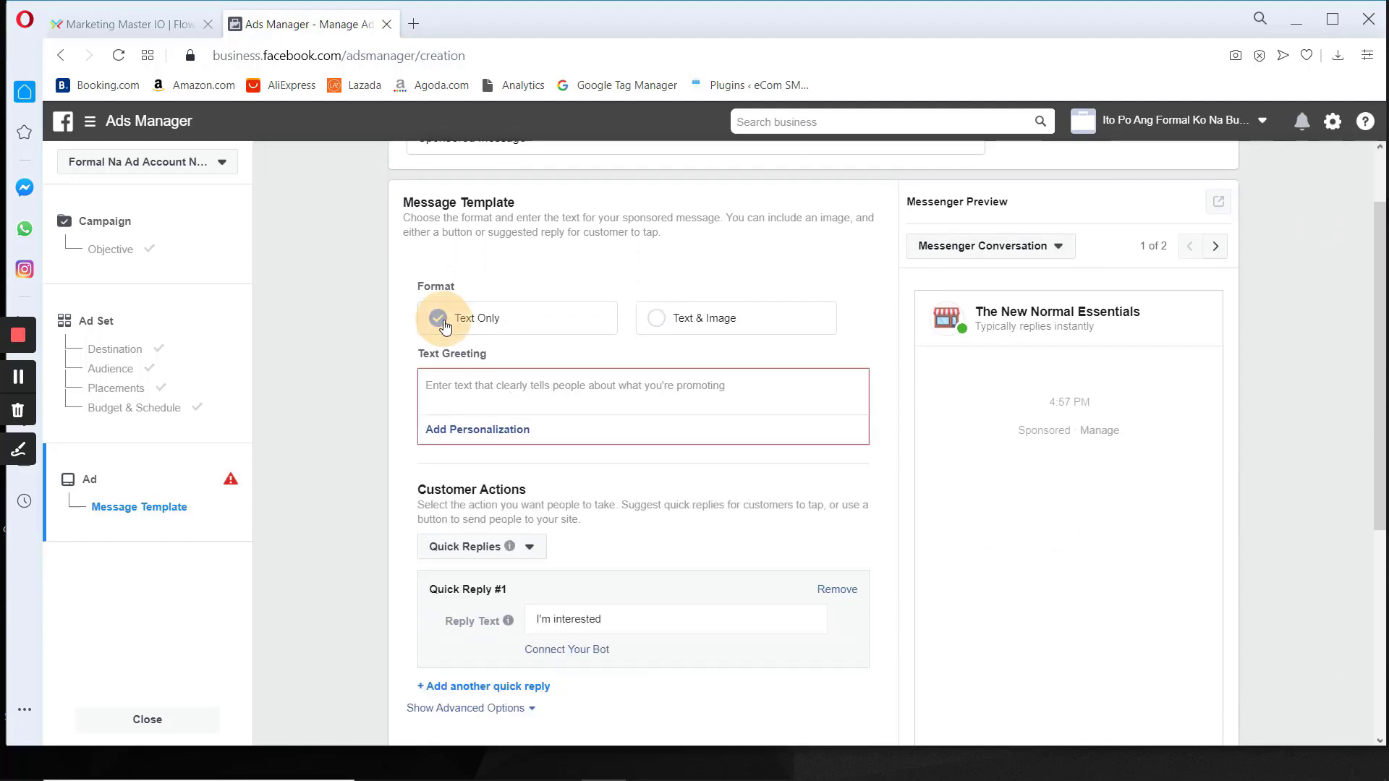
{"action": "left_click", "coordinate": [655, 327]}
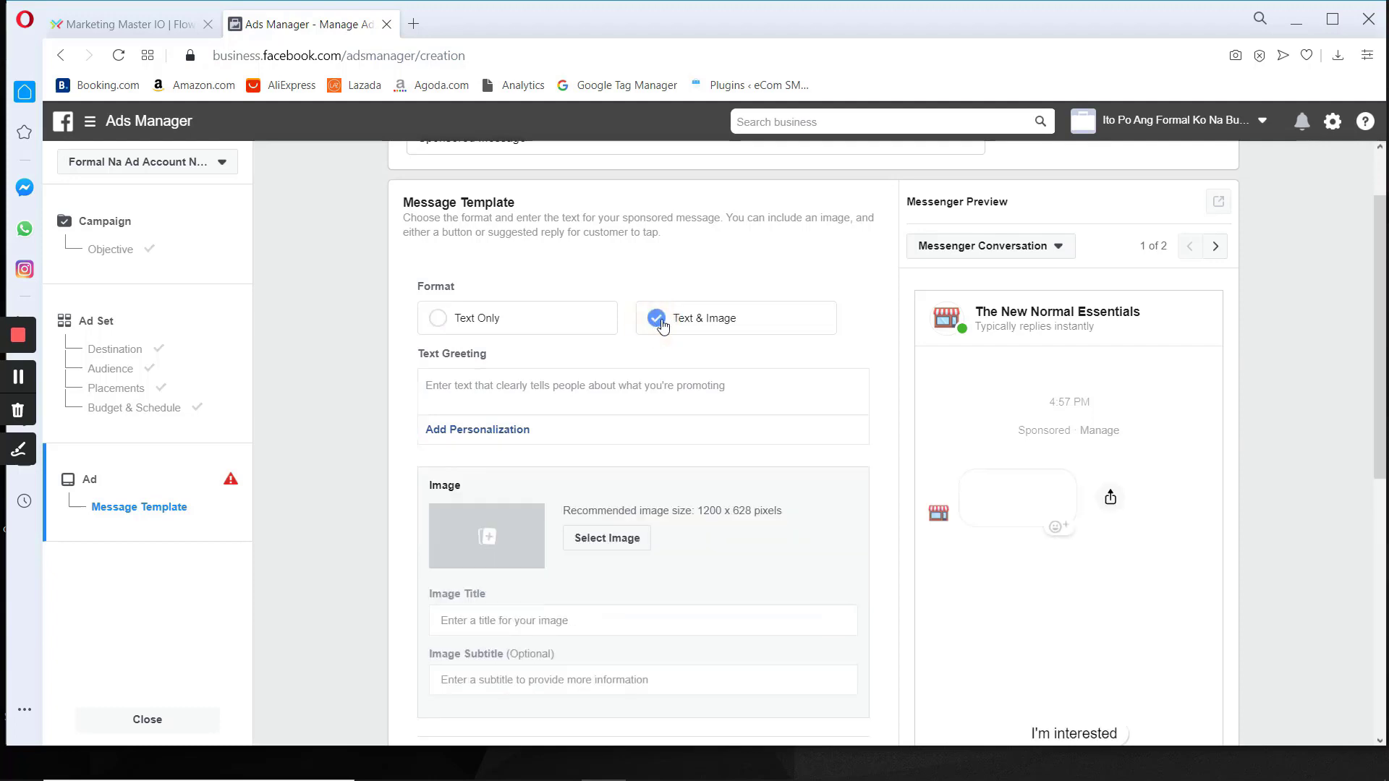
{"action": "left_click", "coordinate": [470, 324]}
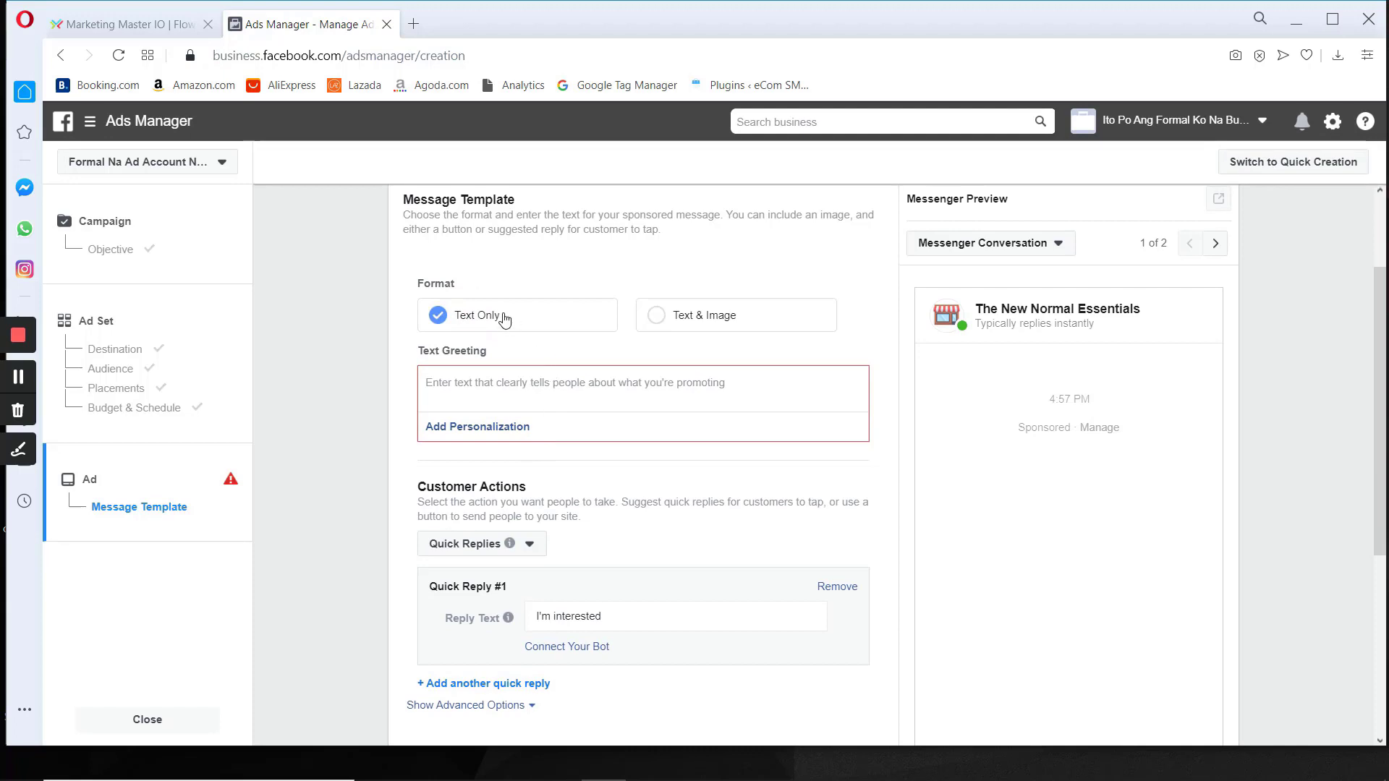
{"action": "left_click", "coordinate": [519, 382]}
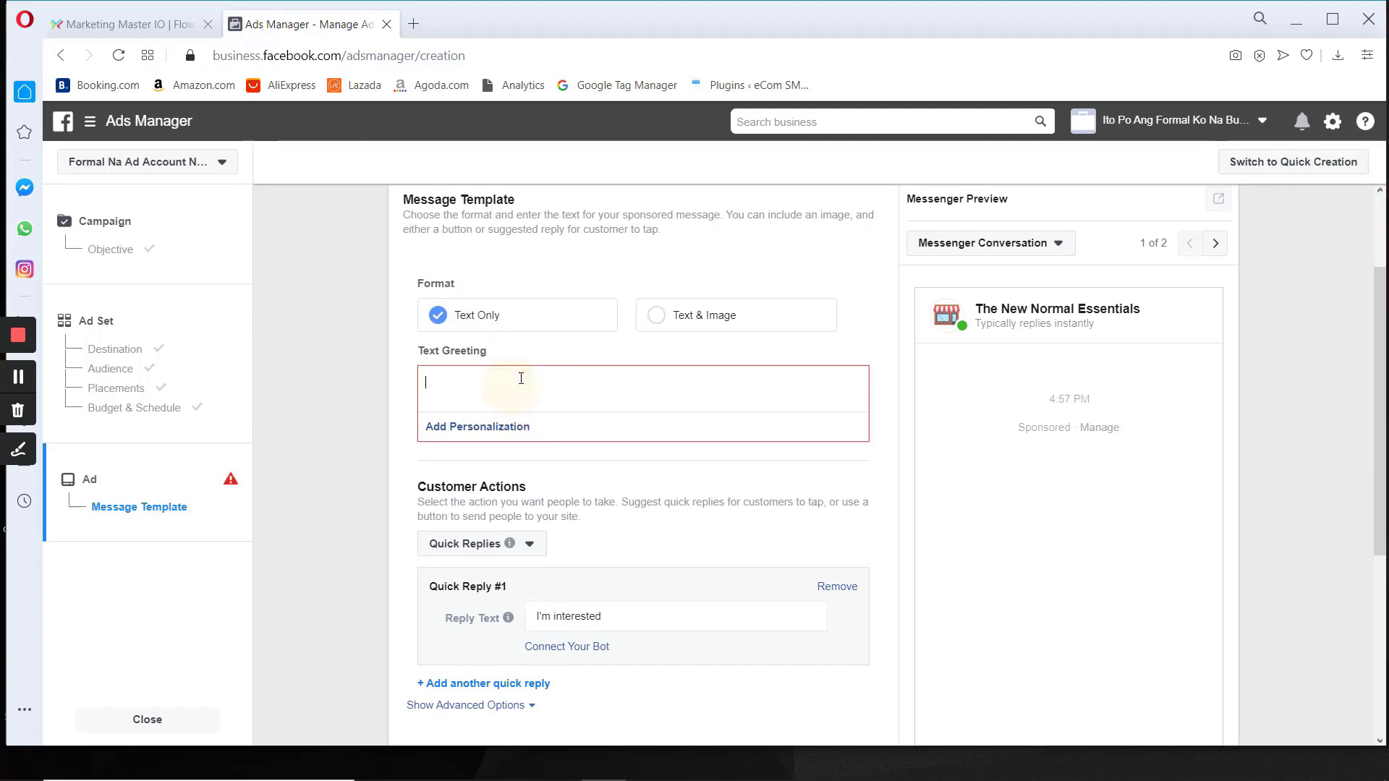
{"action": "left_click", "coordinate": [672, 320]}
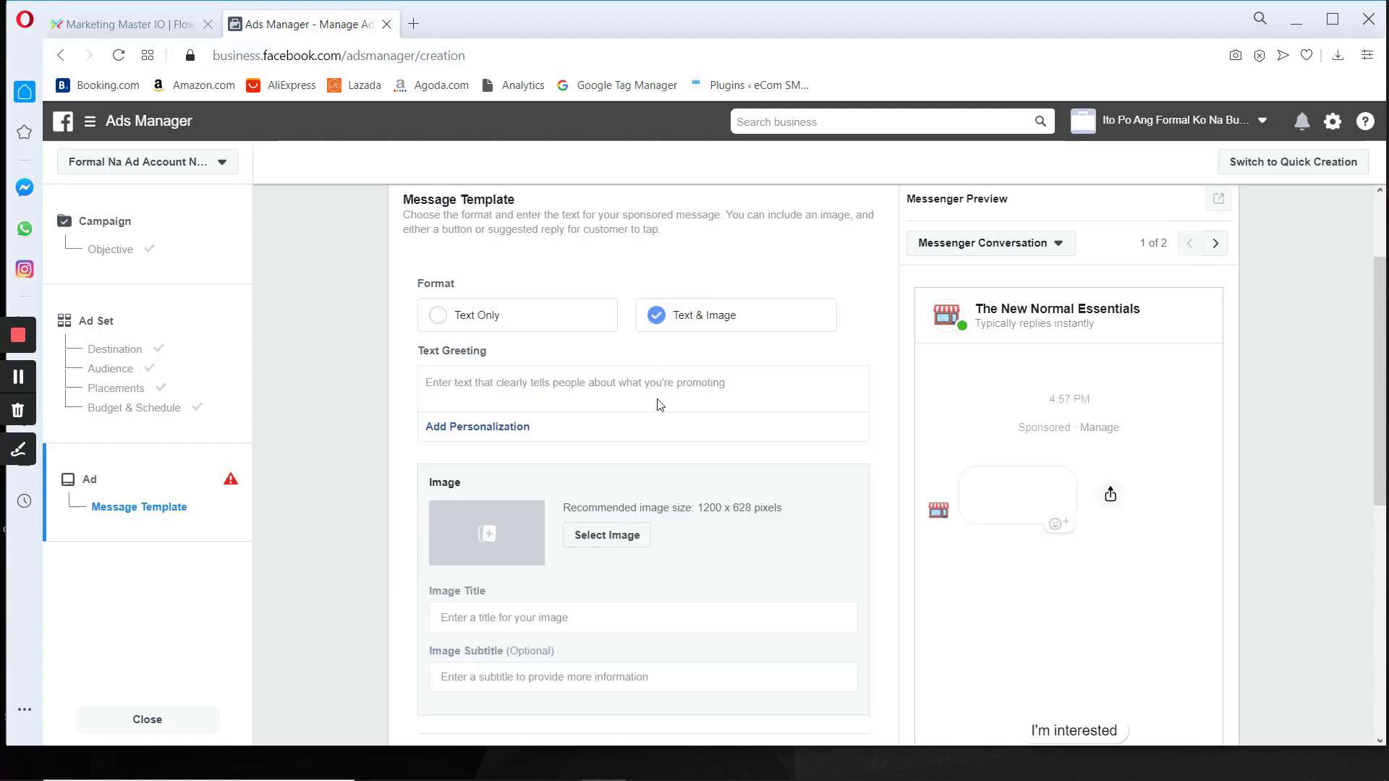
Set the format to Text Only and greet with "Hi", the recipient's first name, and "This is from New Normal Essetials - with our New Promo!"
{"action": "left_click", "coordinate": [482, 318]}
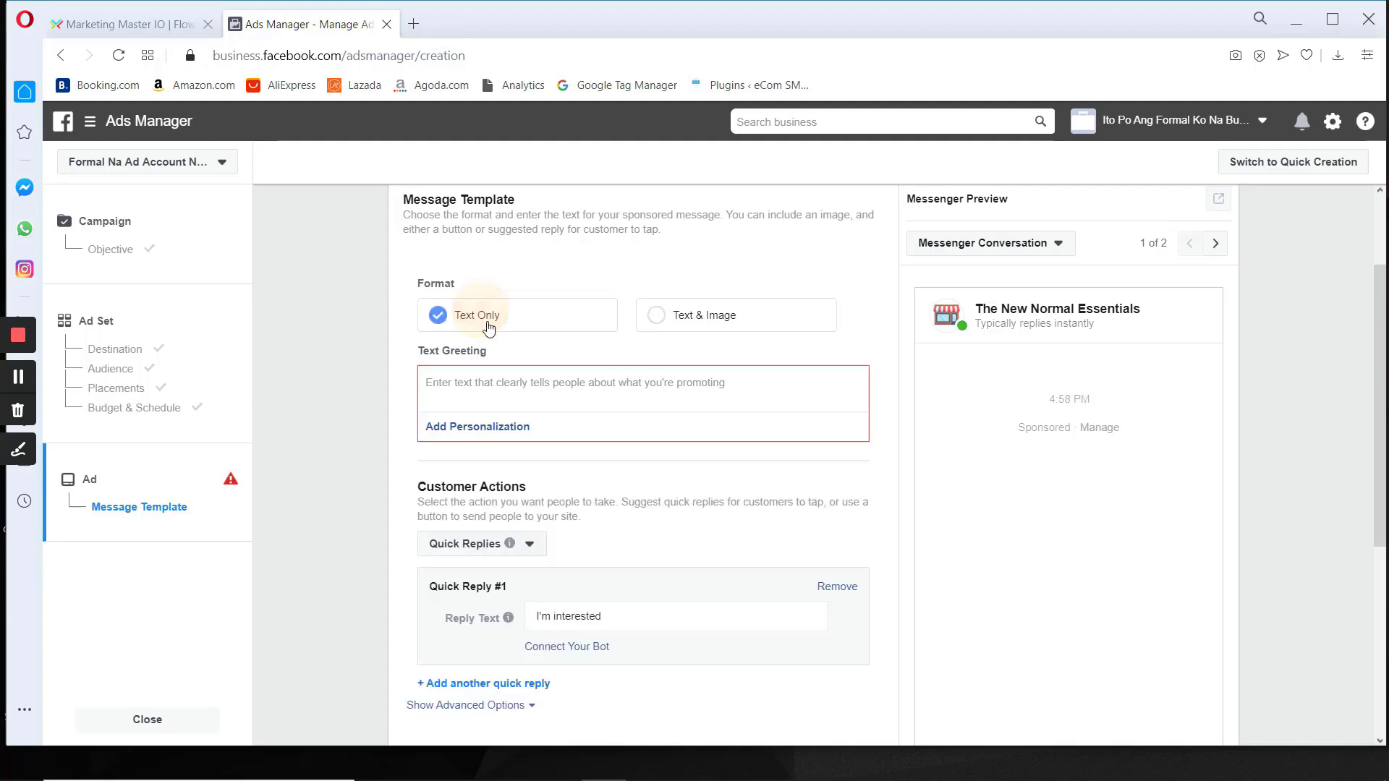
{"action": "left_click", "coordinate": [546, 384]}
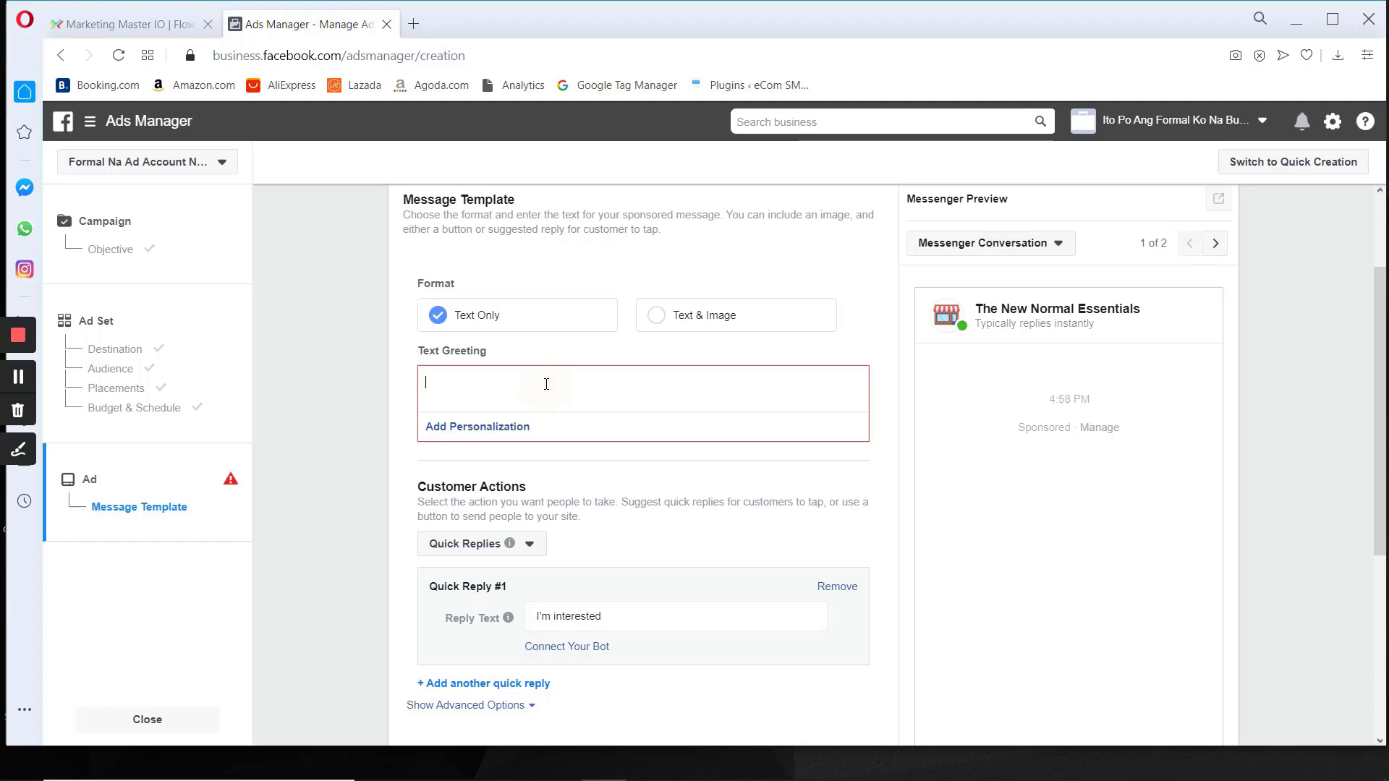
{"action": "type", "text": "Hi"}
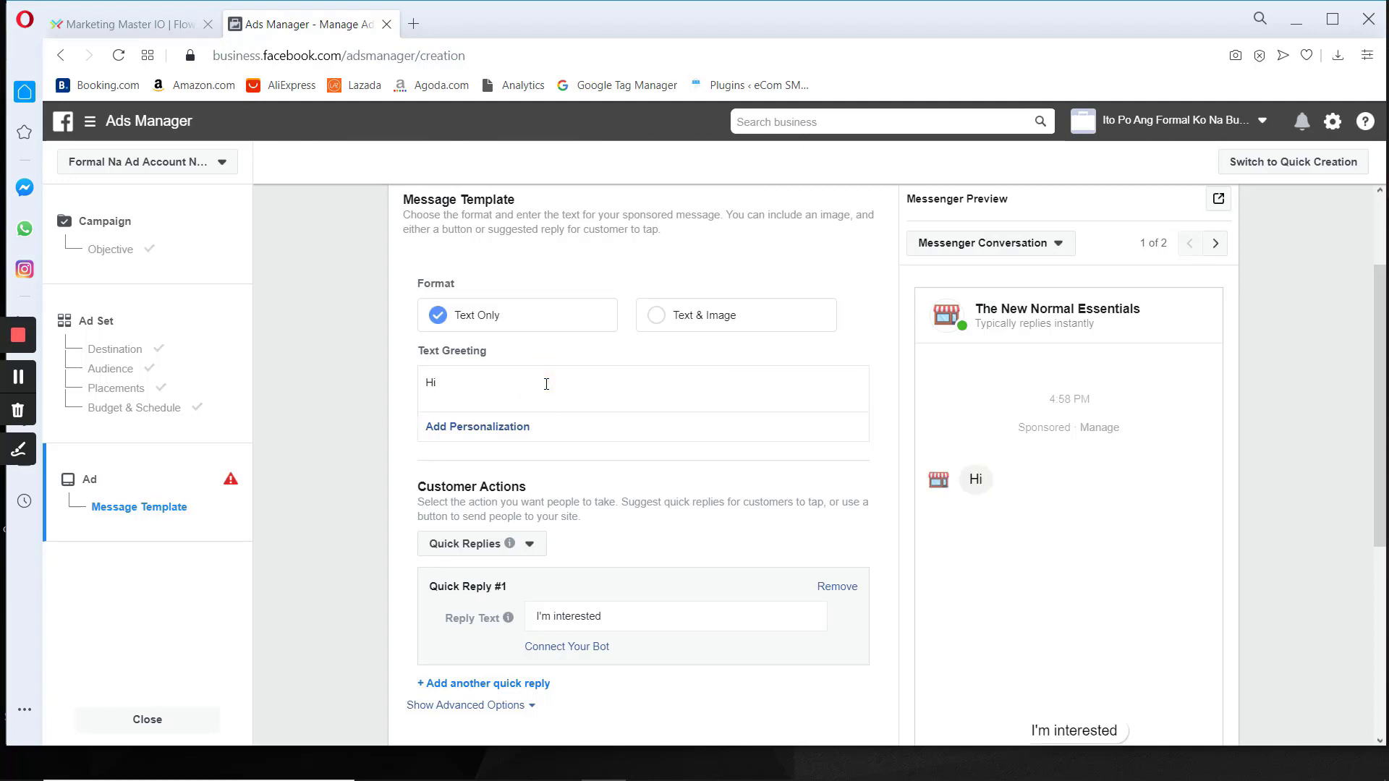
{"action": "left_click", "coordinate": [480, 426]}
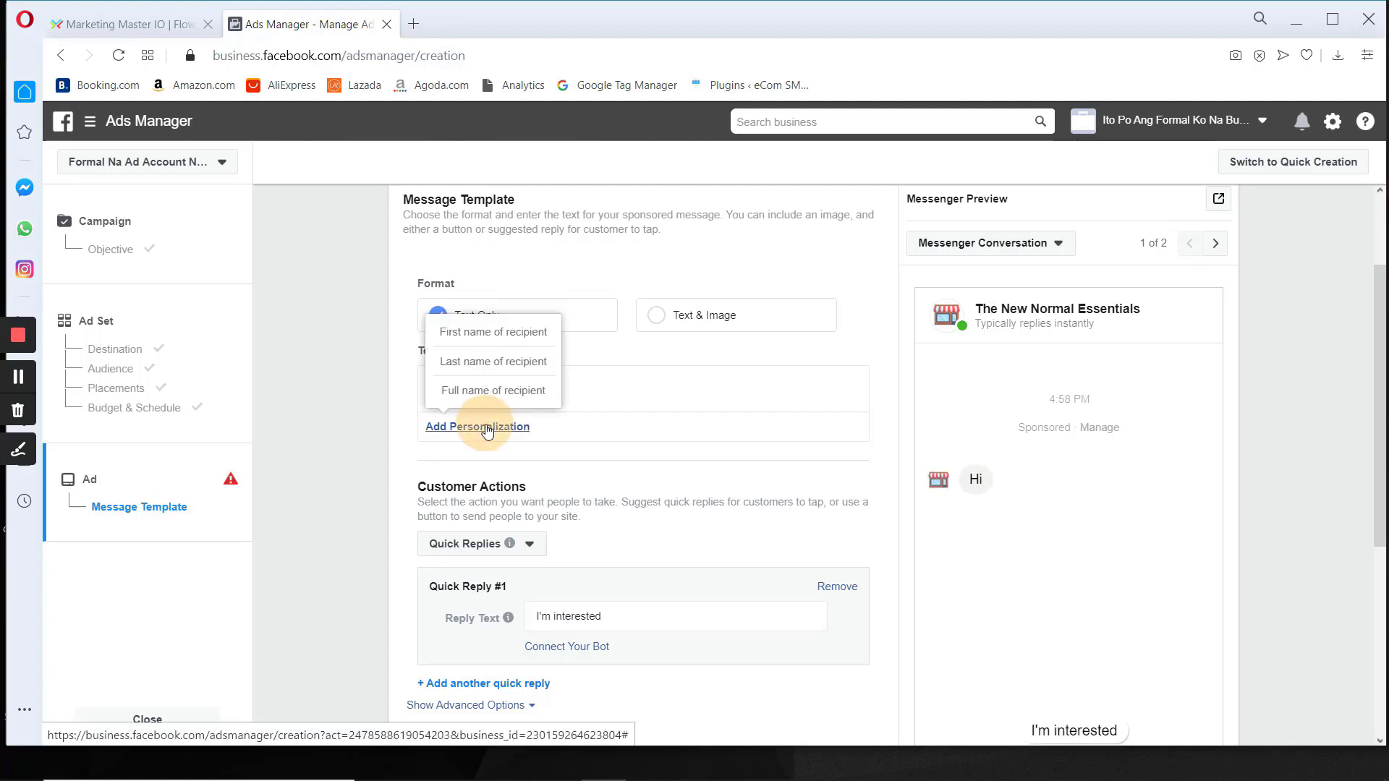
{"action": "left_click", "coordinate": [487, 334]}
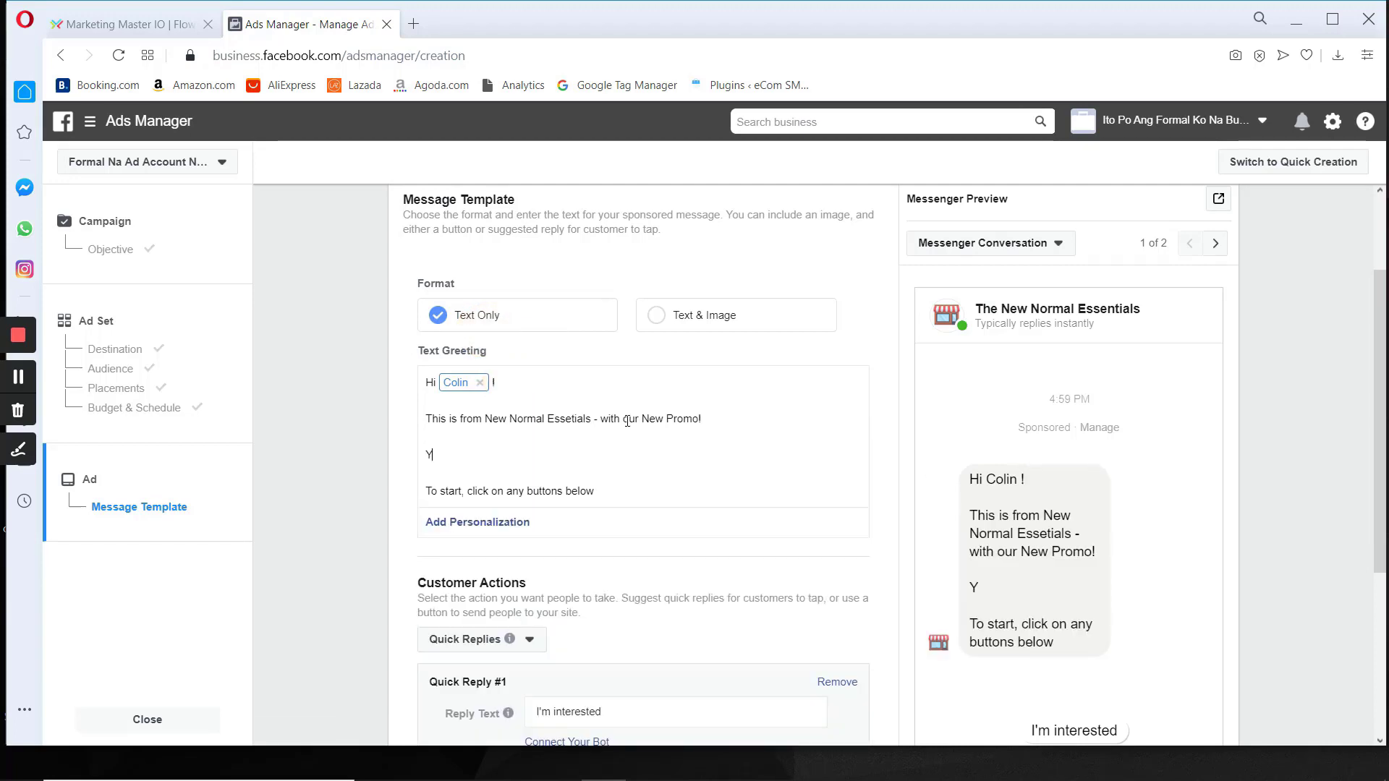
Add "You can get as high as 50% Discount today!" above the closing line "To start, click on any buttons below" in the greeting
{"action": "type", "text": "ou can get as high as"}
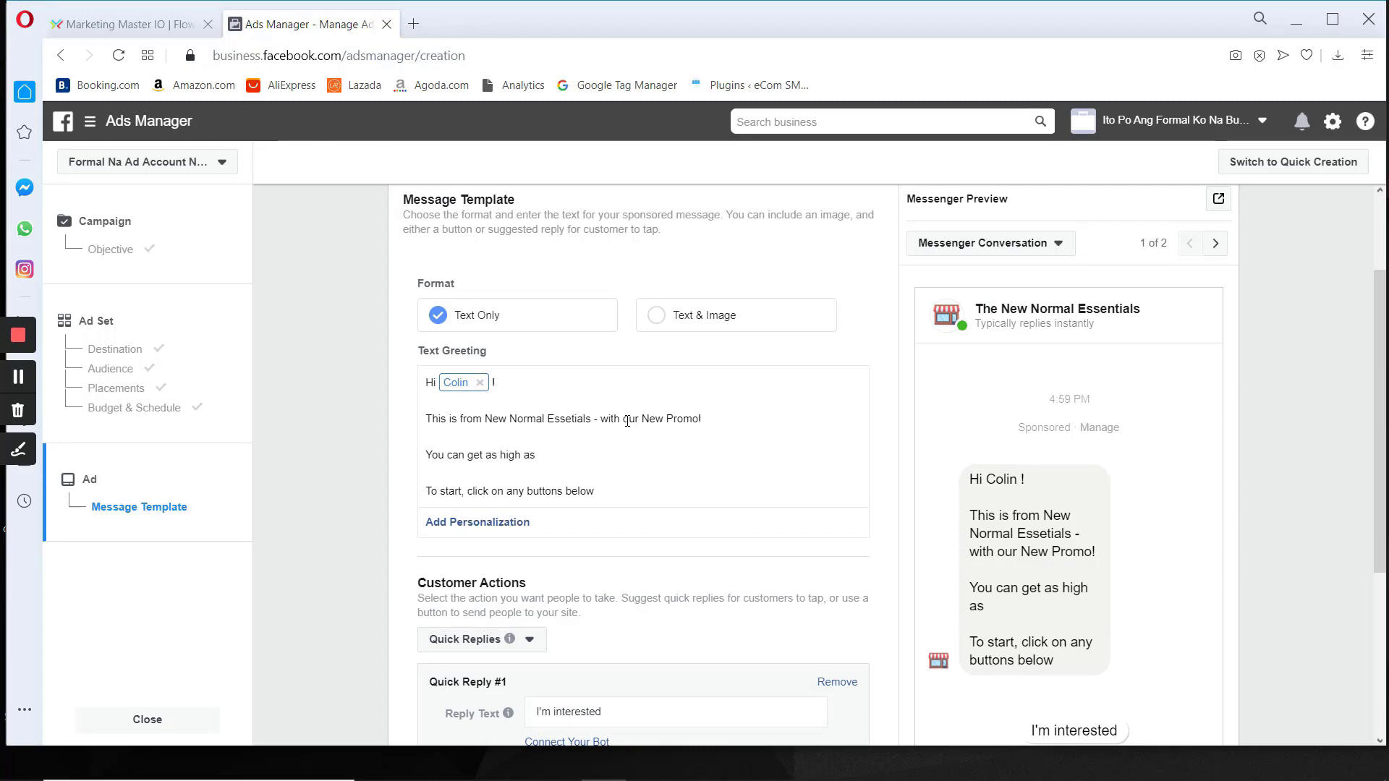
{"action": "type", "text": " 50% Discount"}
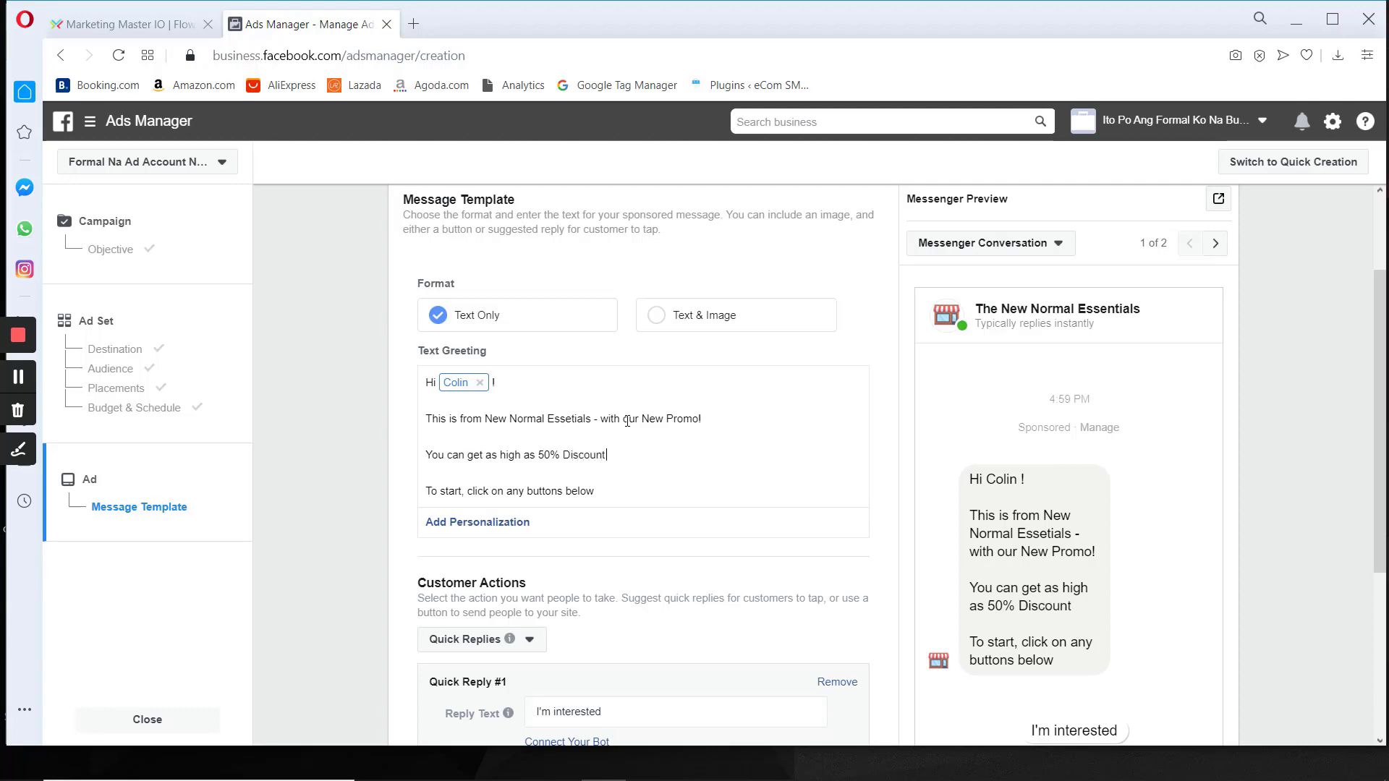
{"action": "type", "text": " today!"}
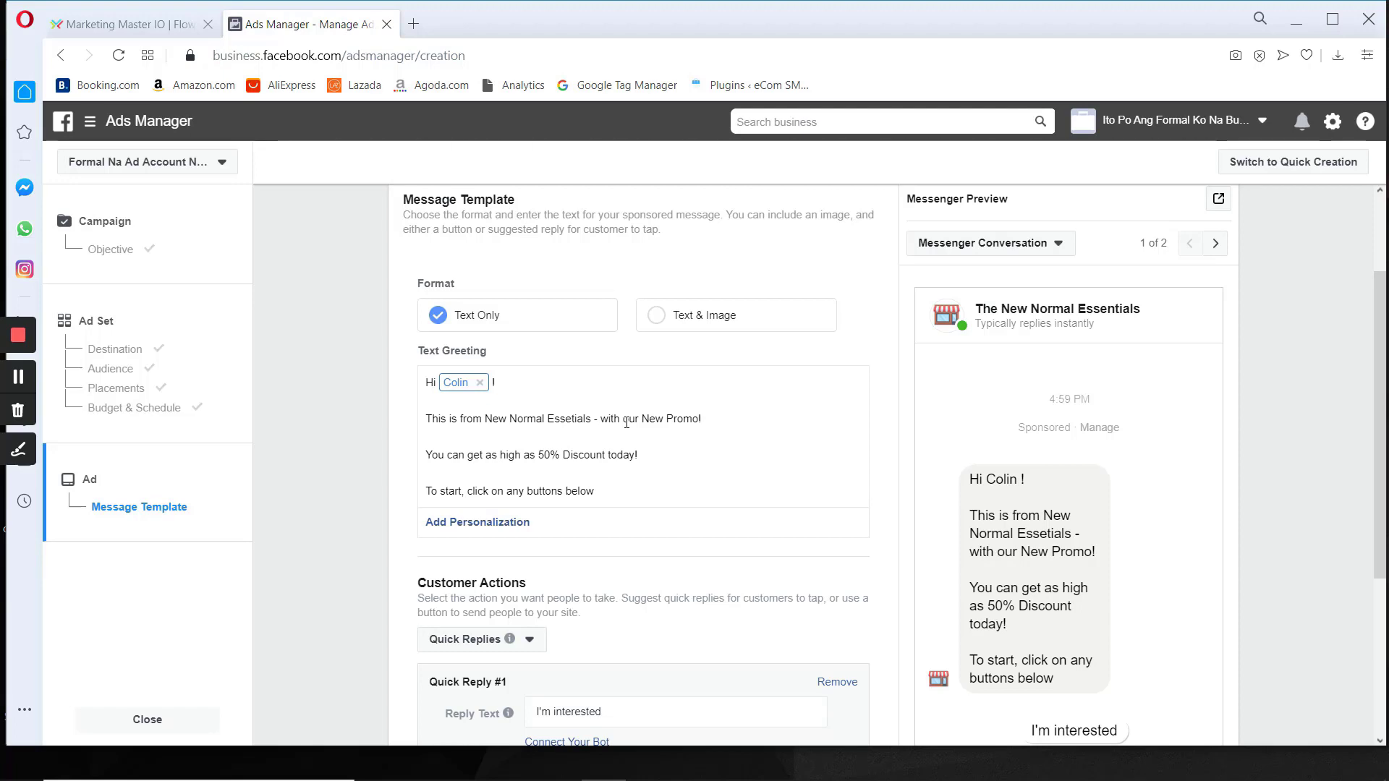
Review the full greeting text against its Messenger preview, glancing at the chatbot flow in Marketing Master IO in between
{"action": "scroll", "coordinate": [629, 443], "scroll_direction": "down", "scroll_amount": 1}
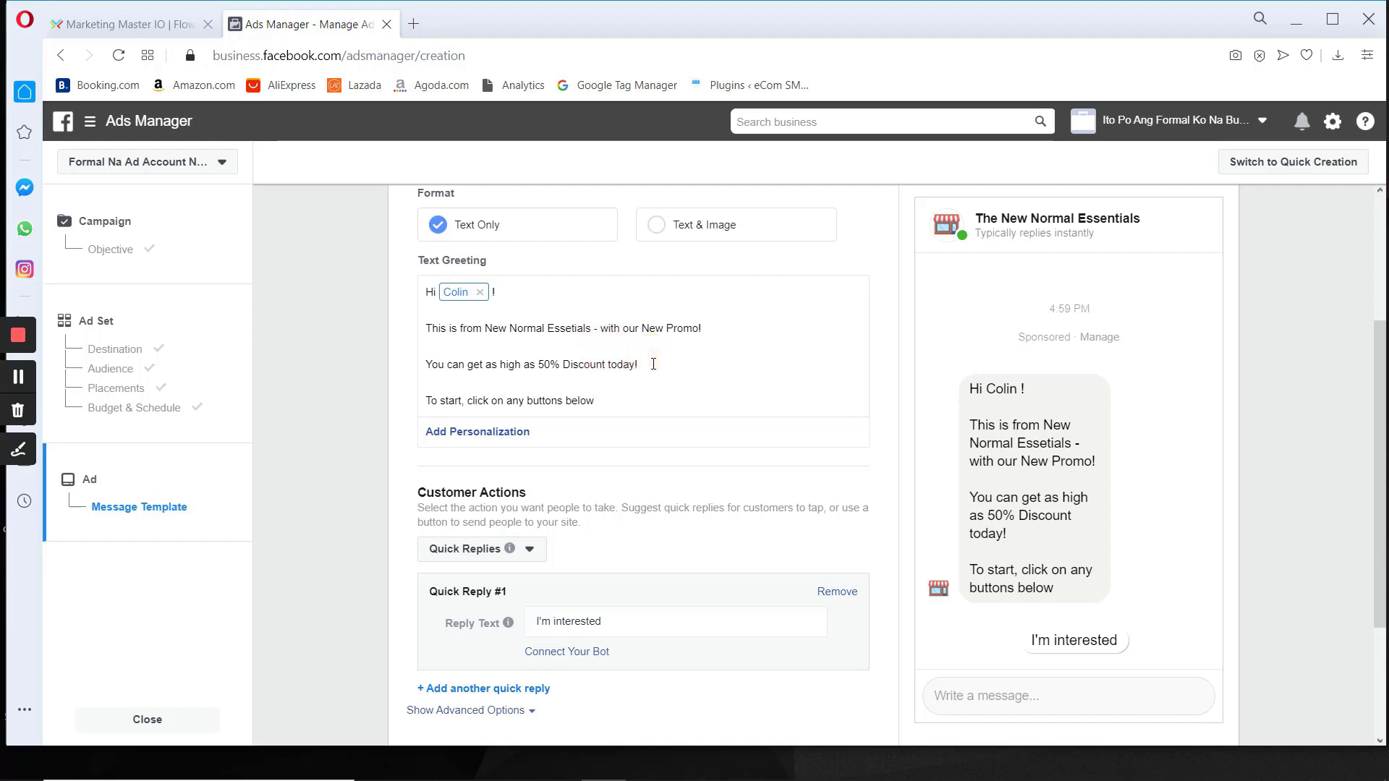
{"action": "left_click", "coordinate": [653, 363]}
{"action": "left_click", "coordinate": [130, 24]}
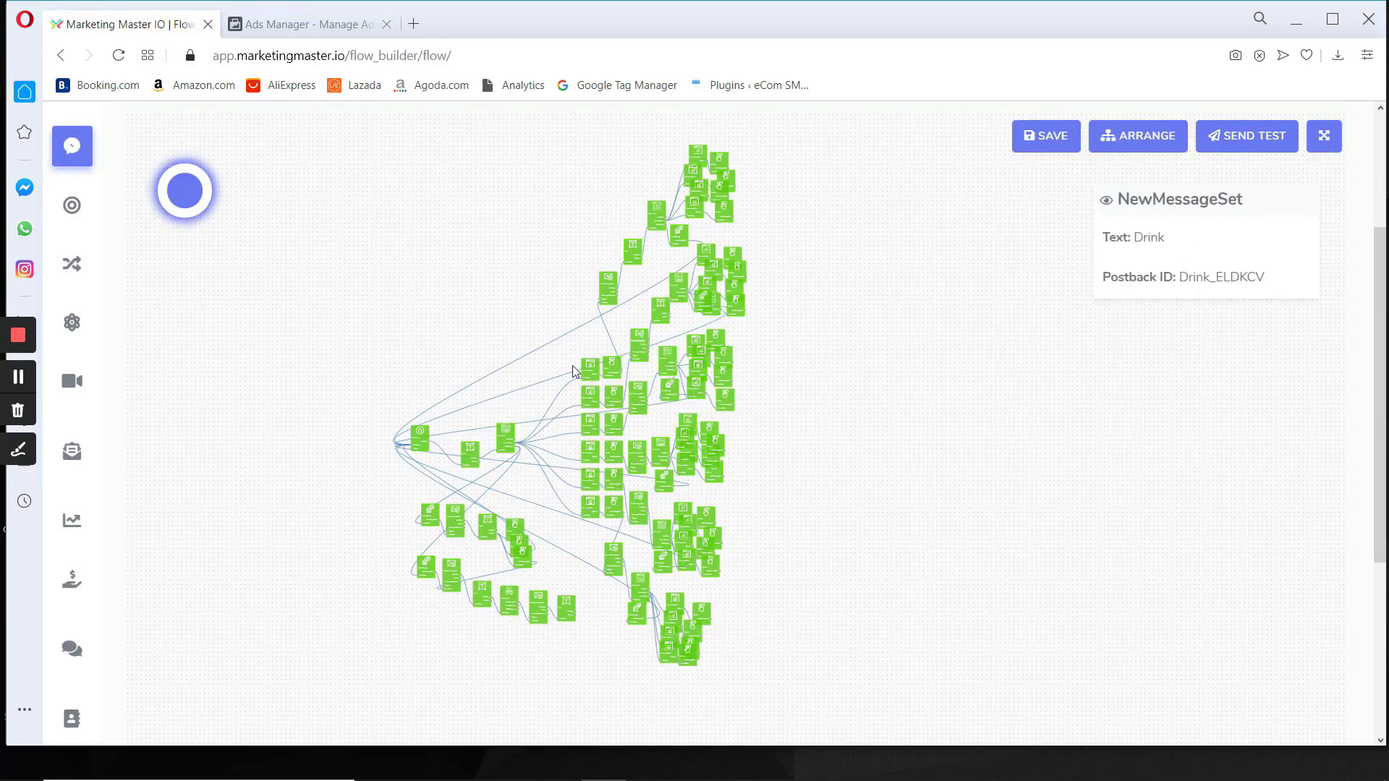
{"action": "left_click", "coordinate": [307, 24]}
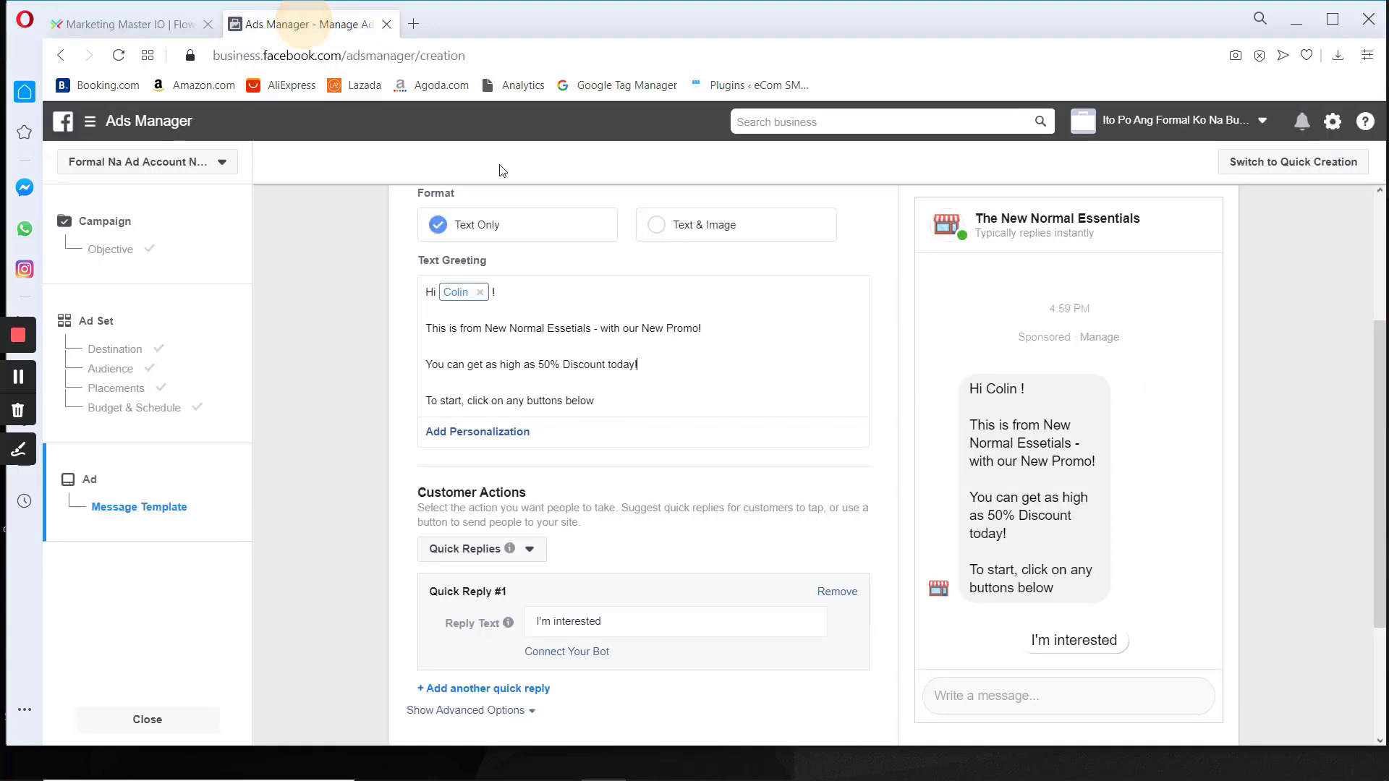
{"action": "left_click_drag", "start_coordinate": [636, 400], "coordinate": [414, 288]}
{"action": "left_click", "coordinate": [604, 333]}
{"action": "key", "text": "ctrl+a"}
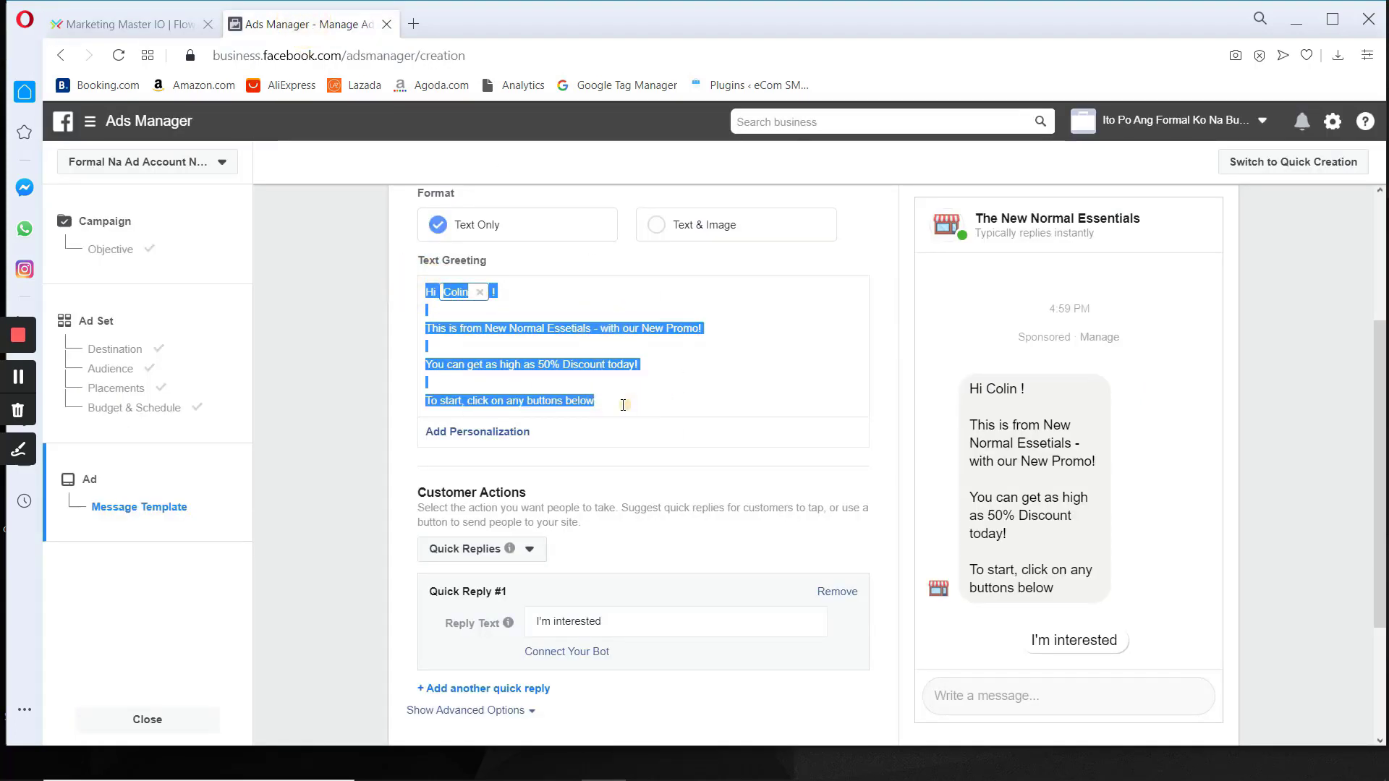
{"action": "left_click", "coordinate": [662, 361]}
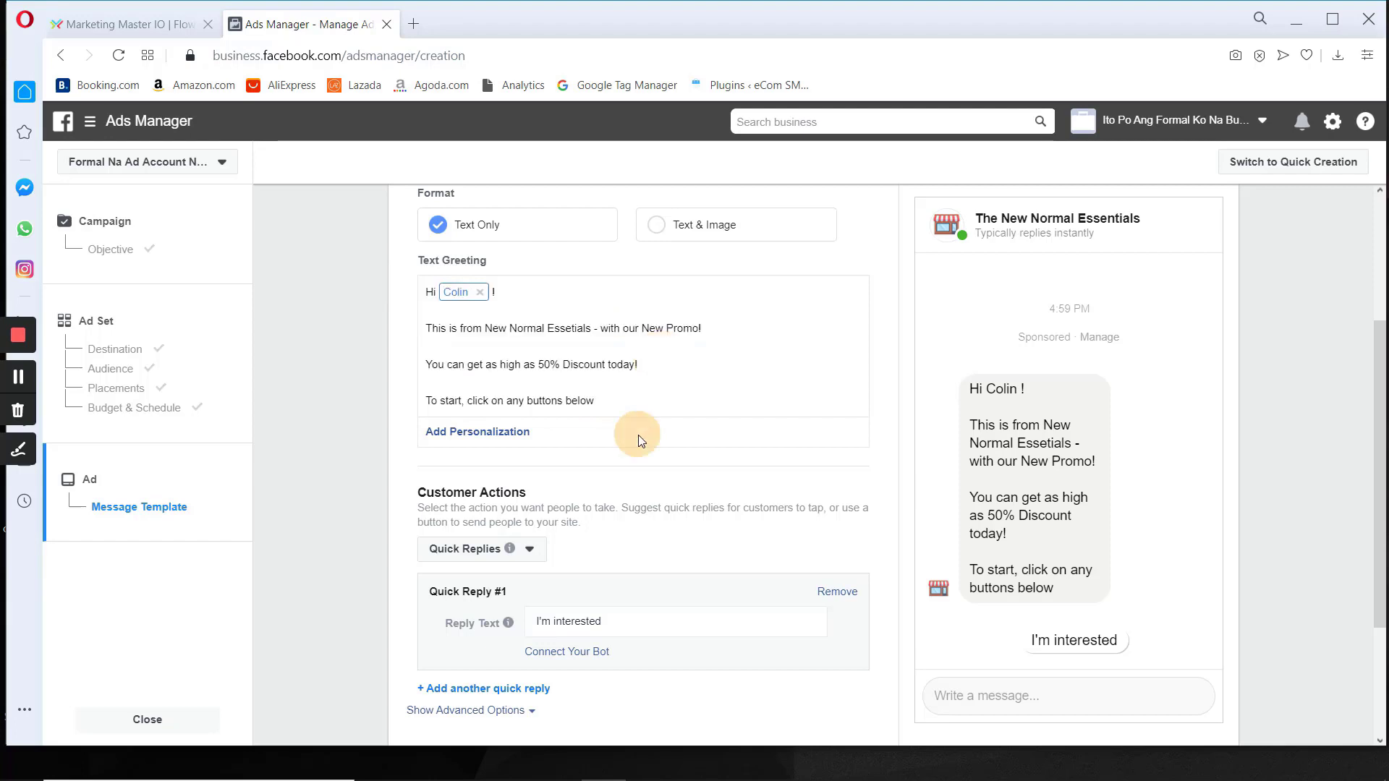
{"action": "left_click", "coordinate": [621, 394]}
{"action": "left_click_drag", "start_coordinate": [495, 279], "coordinate": [417, 263]}
{"action": "left_click", "coordinate": [619, 397]}
{"action": "left_click_drag", "start_coordinate": [429, 327], "coordinate": [661, 412]}
{"action": "left_click", "coordinate": [653, 405]}
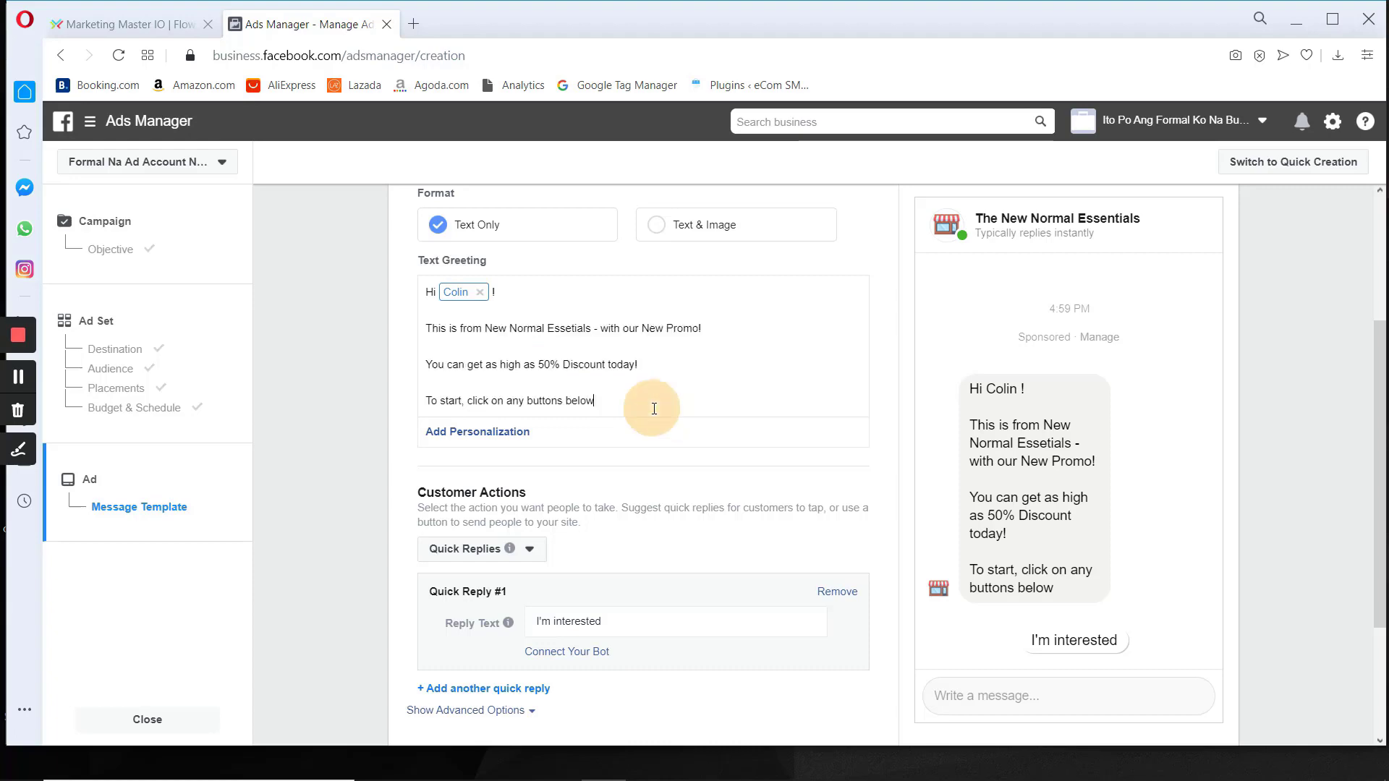
Change the message's customer action type to Buttons
{"action": "scroll", "coordinate": [546, 465], "scroll_direction": "down", "scroll_amount": 4}
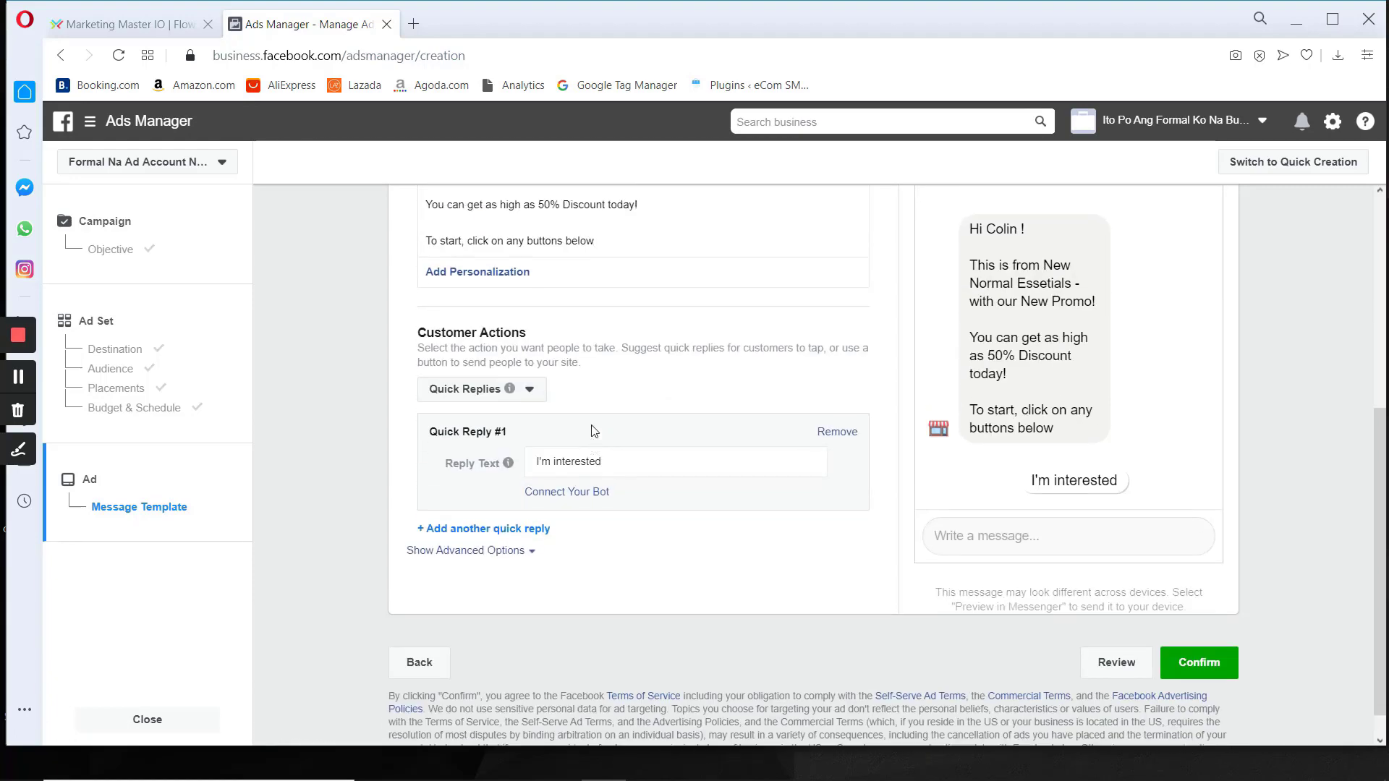
{"action": "scroll", "coordinate": [590, 434], "scroll_direction": "up", "scroll_amount": 5}
{"action": "scroll", "coordinate": [592, 439], "scroll_direction": "down", "scroll_amount": 1}
{"action": "left_click", "coordinate": [483, 550]}
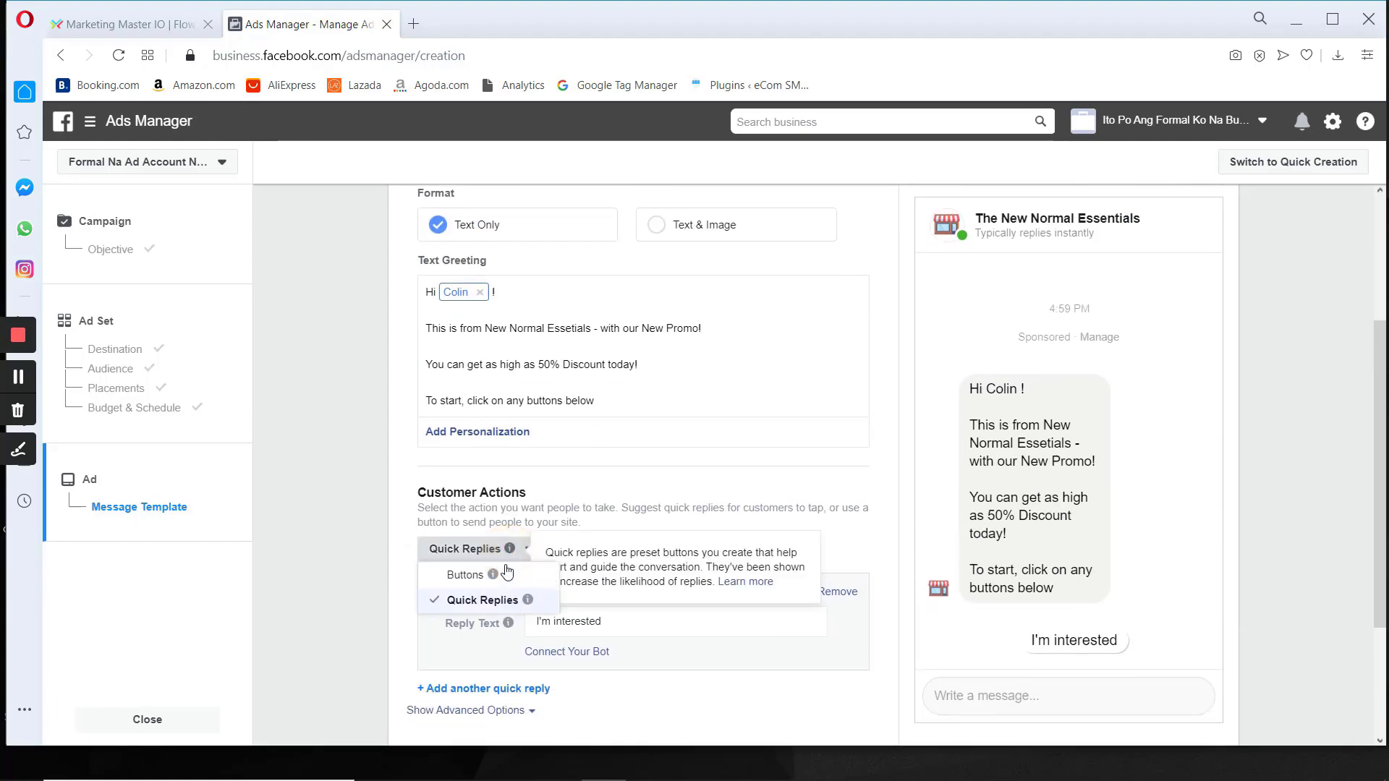
{"action": "left_click", "coordinate": [480, 574]}
{"action": "scroll", "coordinate": [592, 527], "scroll_direction": "down", "scroll_amount": 3}
{"action": "left_click", "coordinate": [457, 368]}
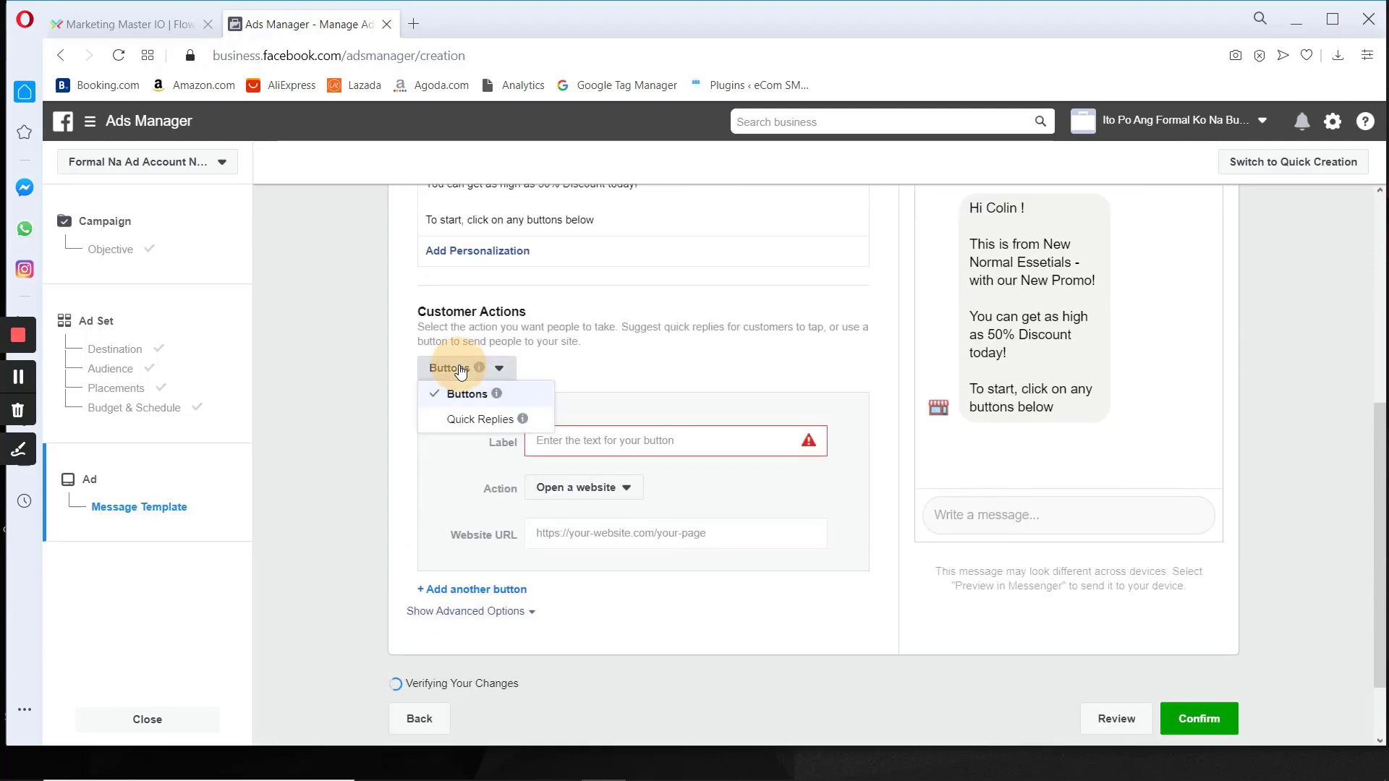
{"action": "left_click", "coordinate": [609, 356]}
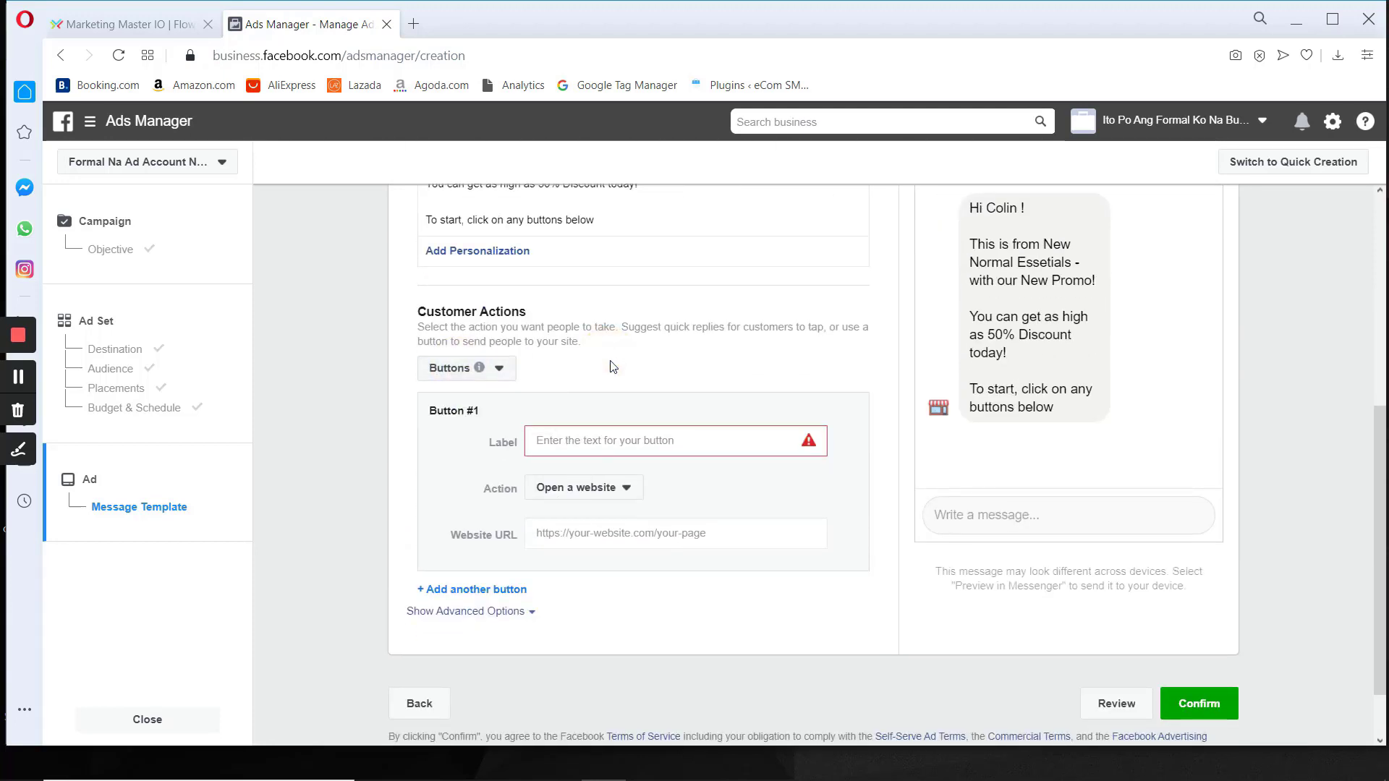
{"action": "scroll", "coordinate": [610, 366], "scroll_direction": "up", "scroll_amount": 3}
{"action": "left_click", "coordinate": [616, 403]}
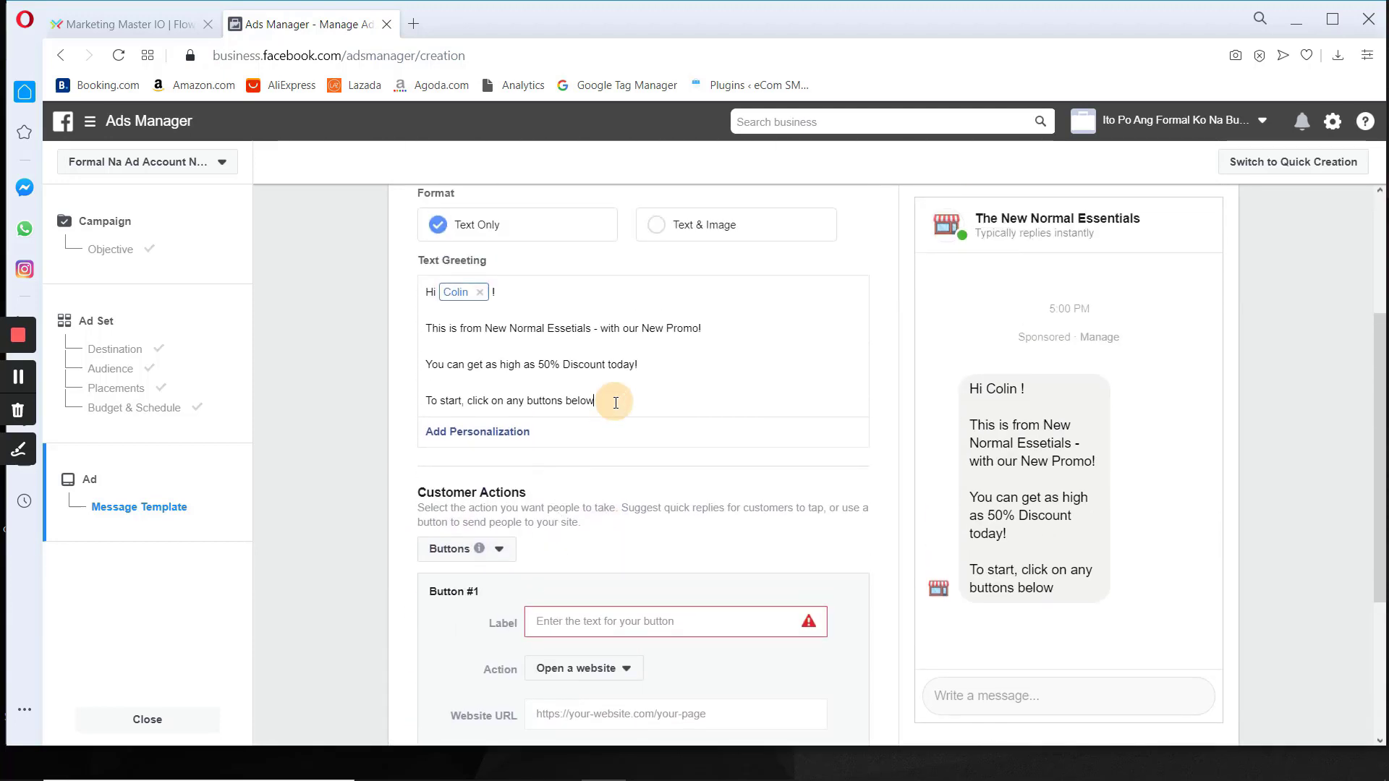
Label Button #1 "Visit Store"
{"action": "scroll", "coordinate": [564, 473], "scroll_direction": "down", "scroll_amount": 2}
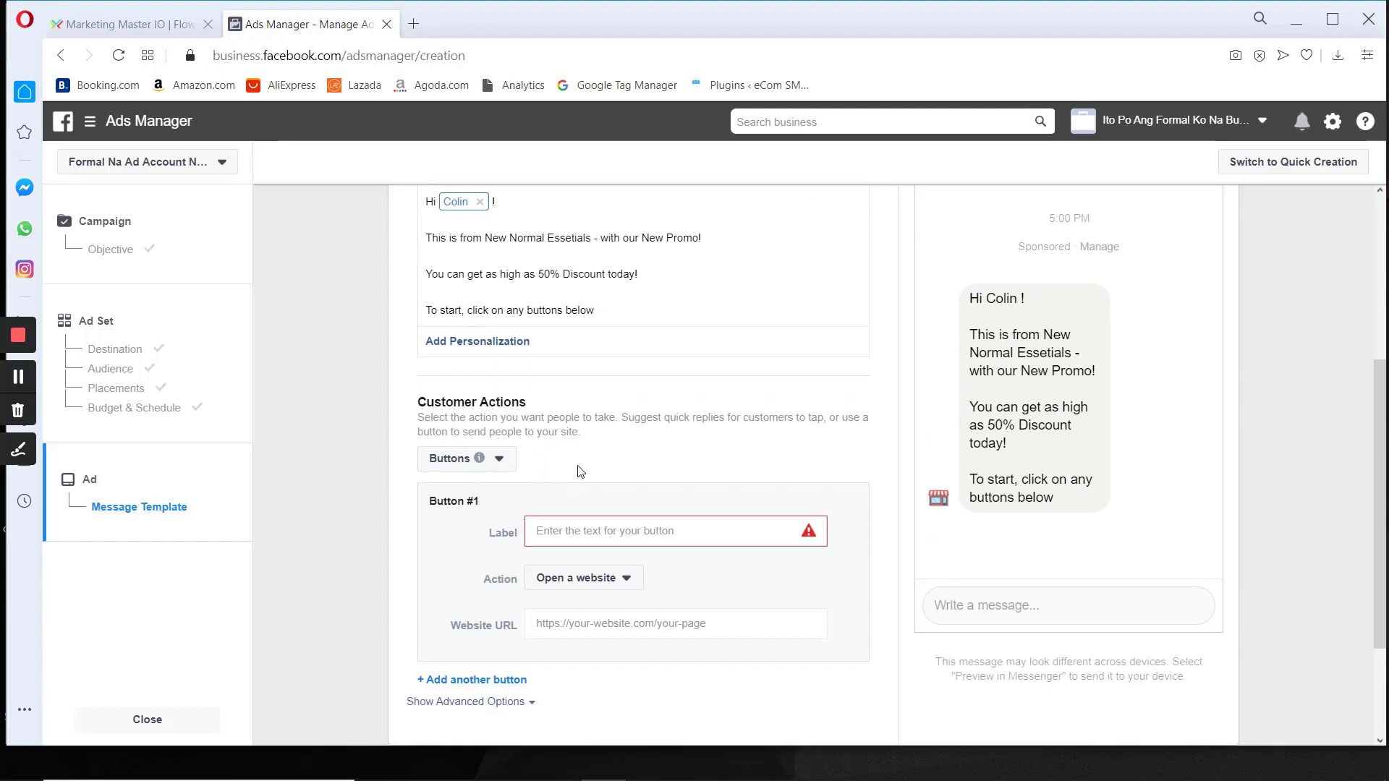
{"action": "left_click", "coordinate": [554, 528]}
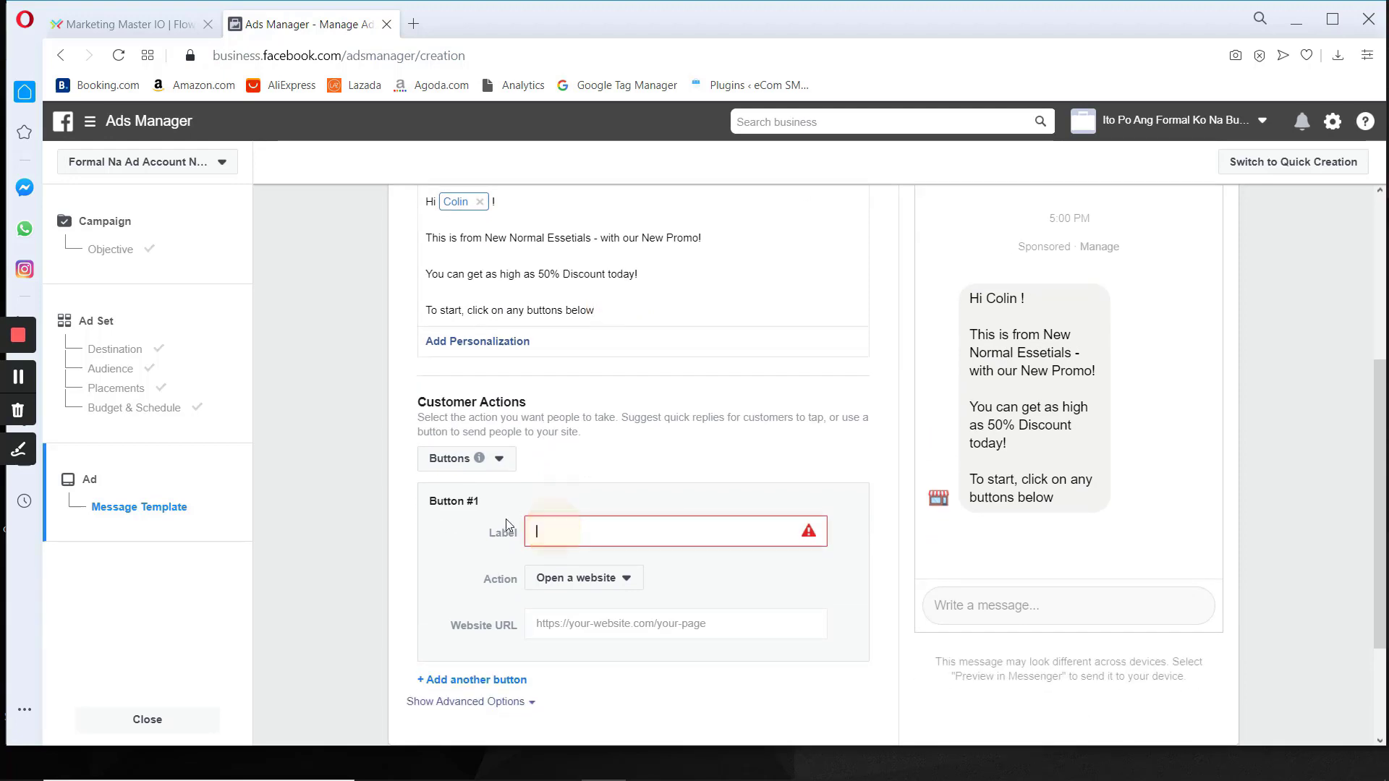
{"action": "scroll", "coordinate": [554, 528], "scroll_direction": "down", "scroll_amount": 2}
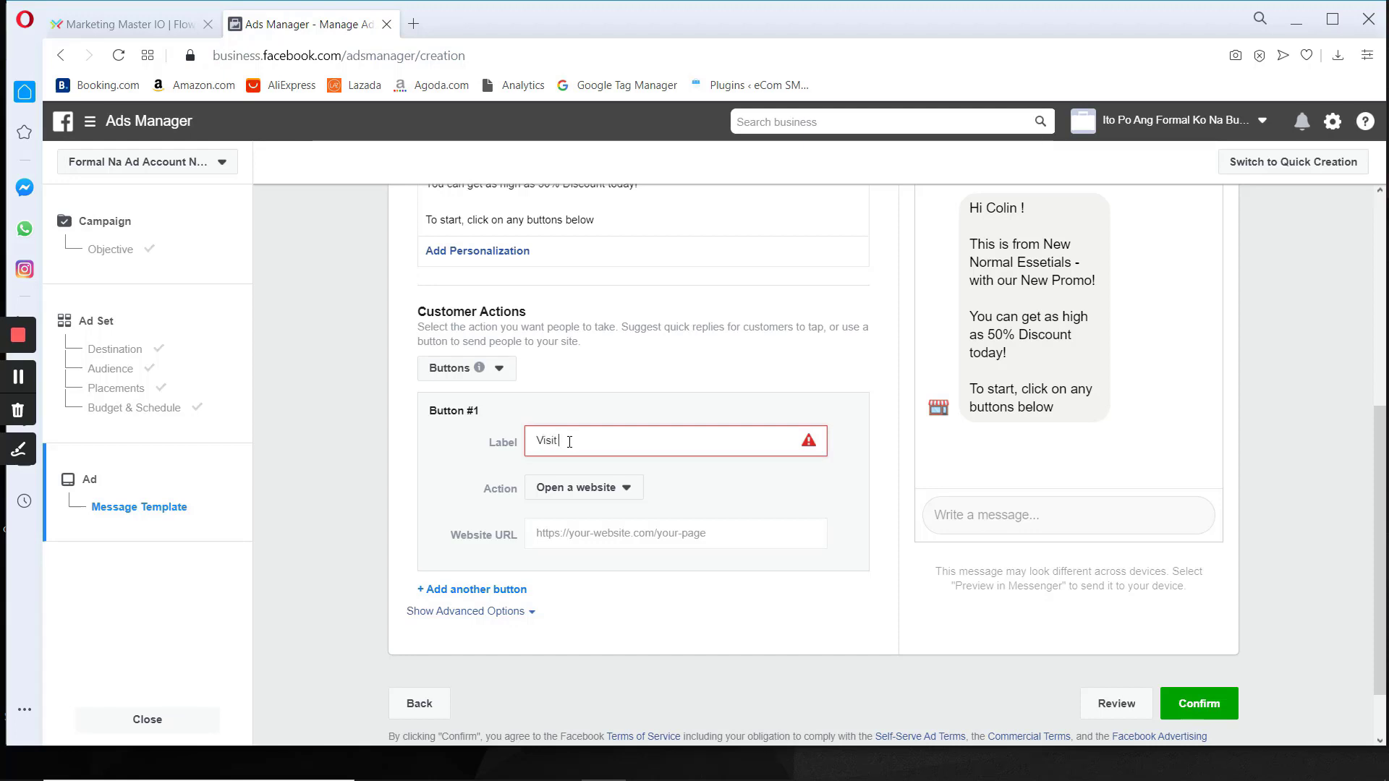
{"action": "type", "text": "Sho"}
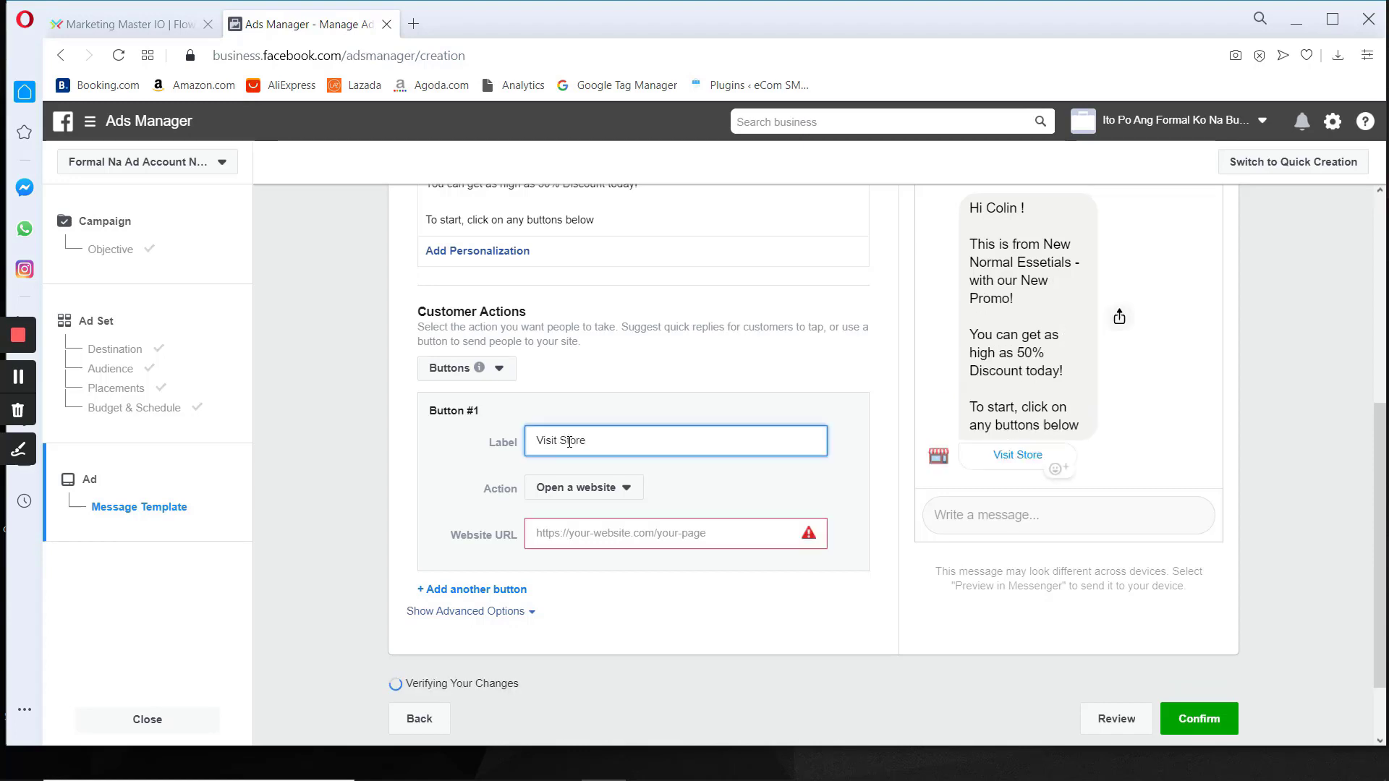
{"action": "left_click", "coordinate": [455, 471]}
Set the Visit Store button's action to Send a postback and open its Bot Payload for editing
{"action": "left_click", "coordinate": [593, 489]}
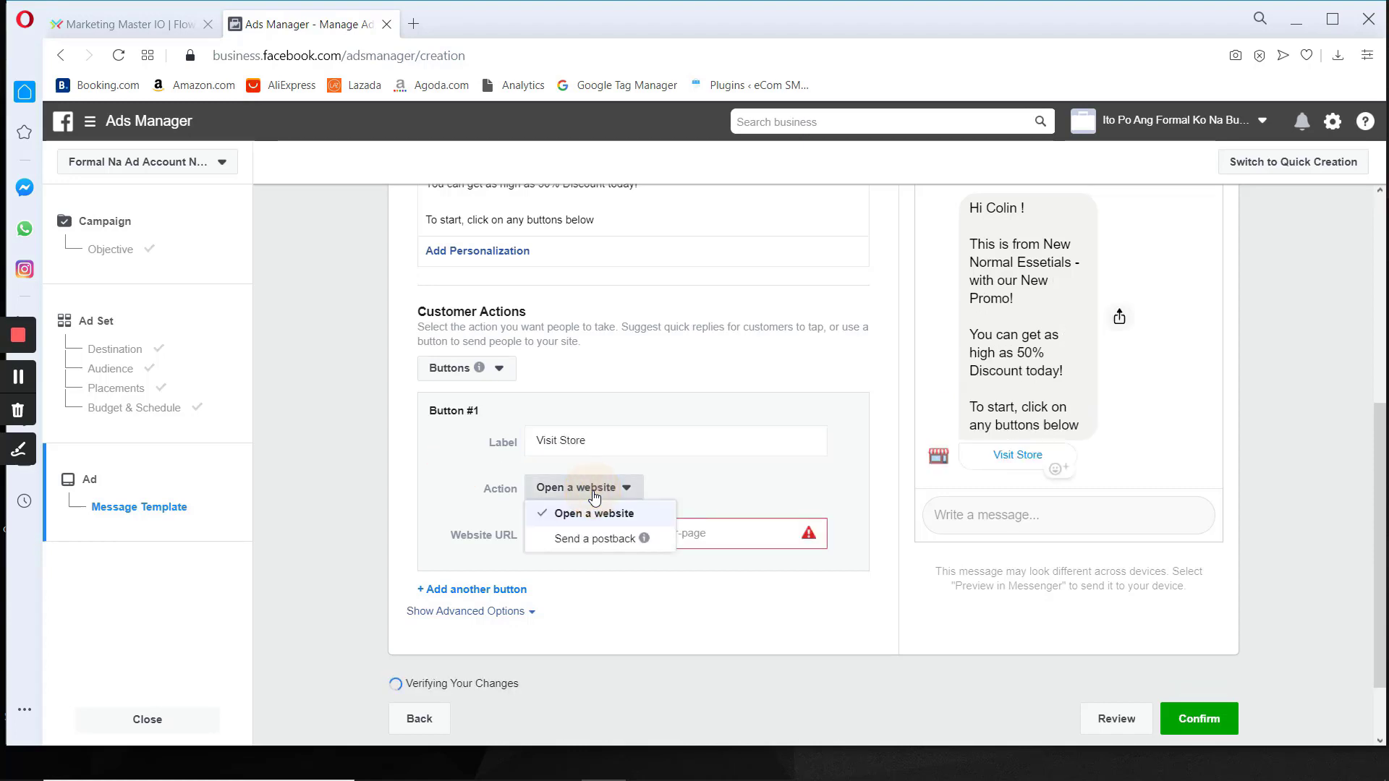
{"action": "left_click", "coordinate": [594, 539]}
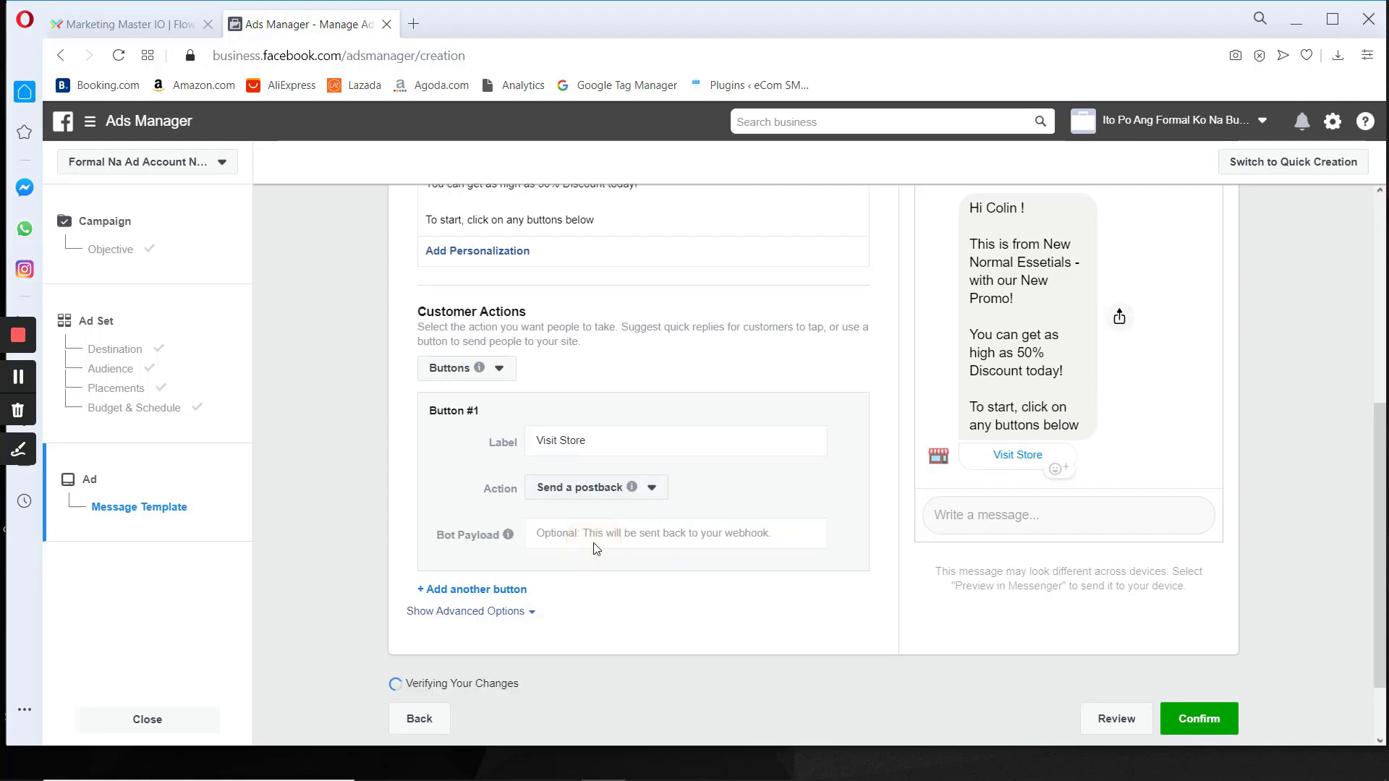
{"action": "left_click", "coordinate": [593, 534]}
{"action": "left_click", "coordinate": [605, 567]}
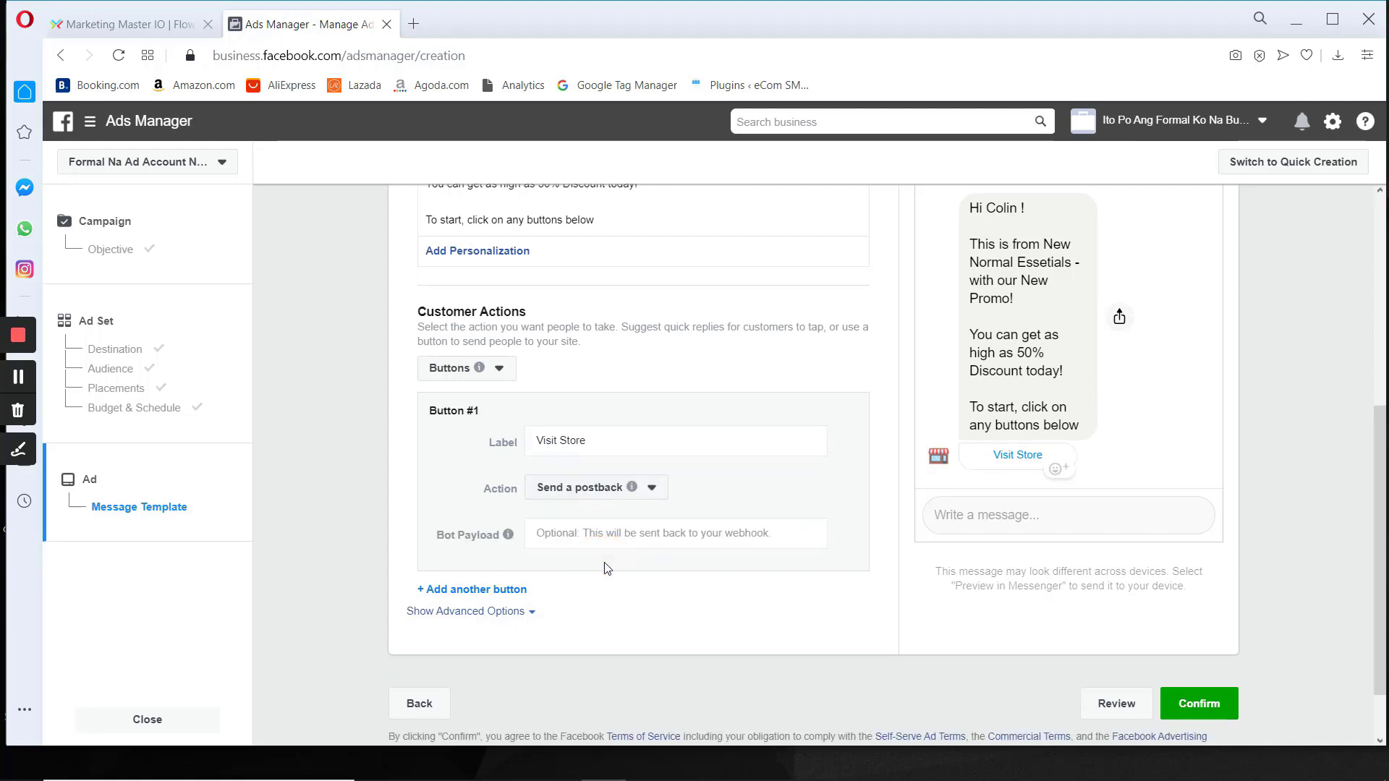
{"action": "left_click", "coordinate": [620, 534]}
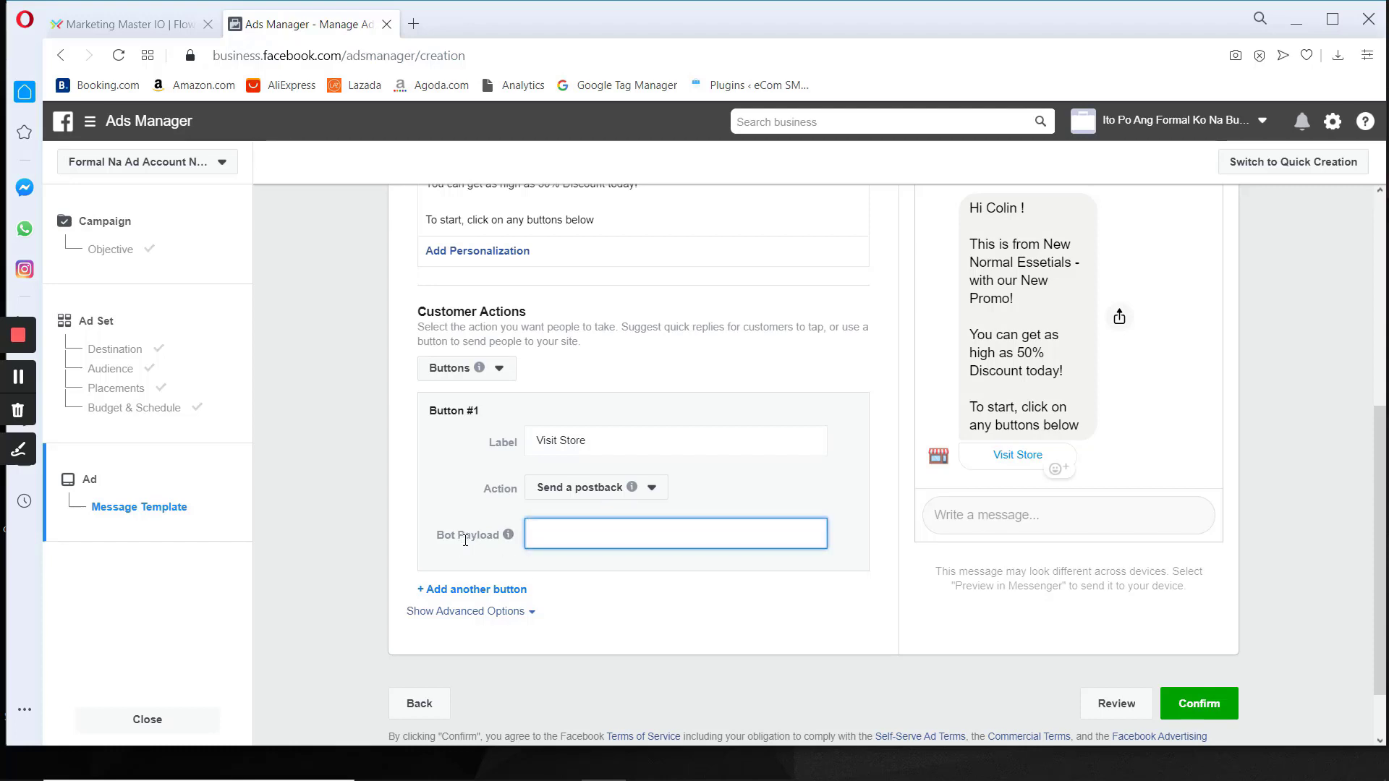
{"action": "mouse_move", "coordinate": [509, 540]}
Switch to Marketing Master IO, inspect the postback ID of the ViewStore | NewEssentials message set, and open the text message that follows it
{"action": "left_click", "coordinate": [148, 24]}
{"action": "left_click_drag", "start_coordinate": [315, 448], "coordinate": [343, 419]}
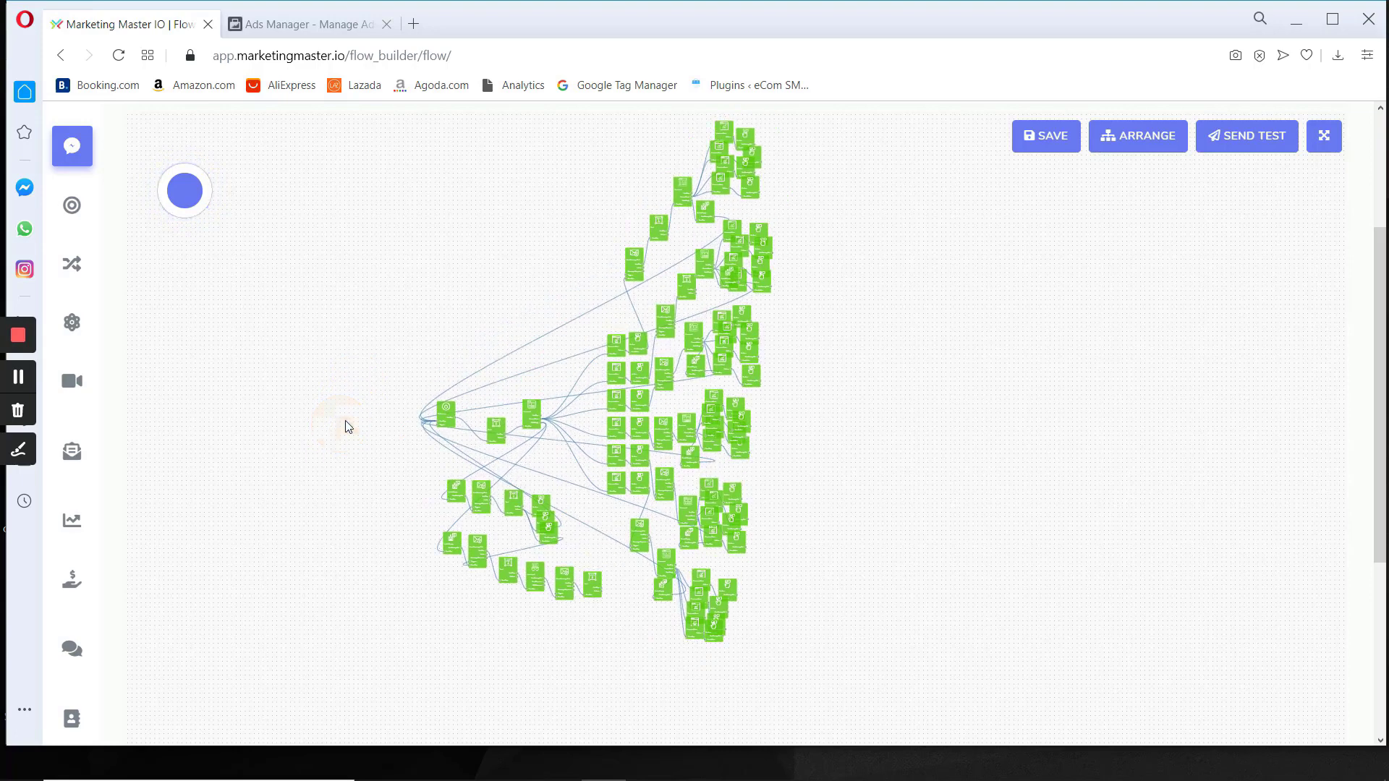
{"action": "left_click", "coordinate": [307, 24]}
{"action": "left_click", "coordinate": [558, 449]}
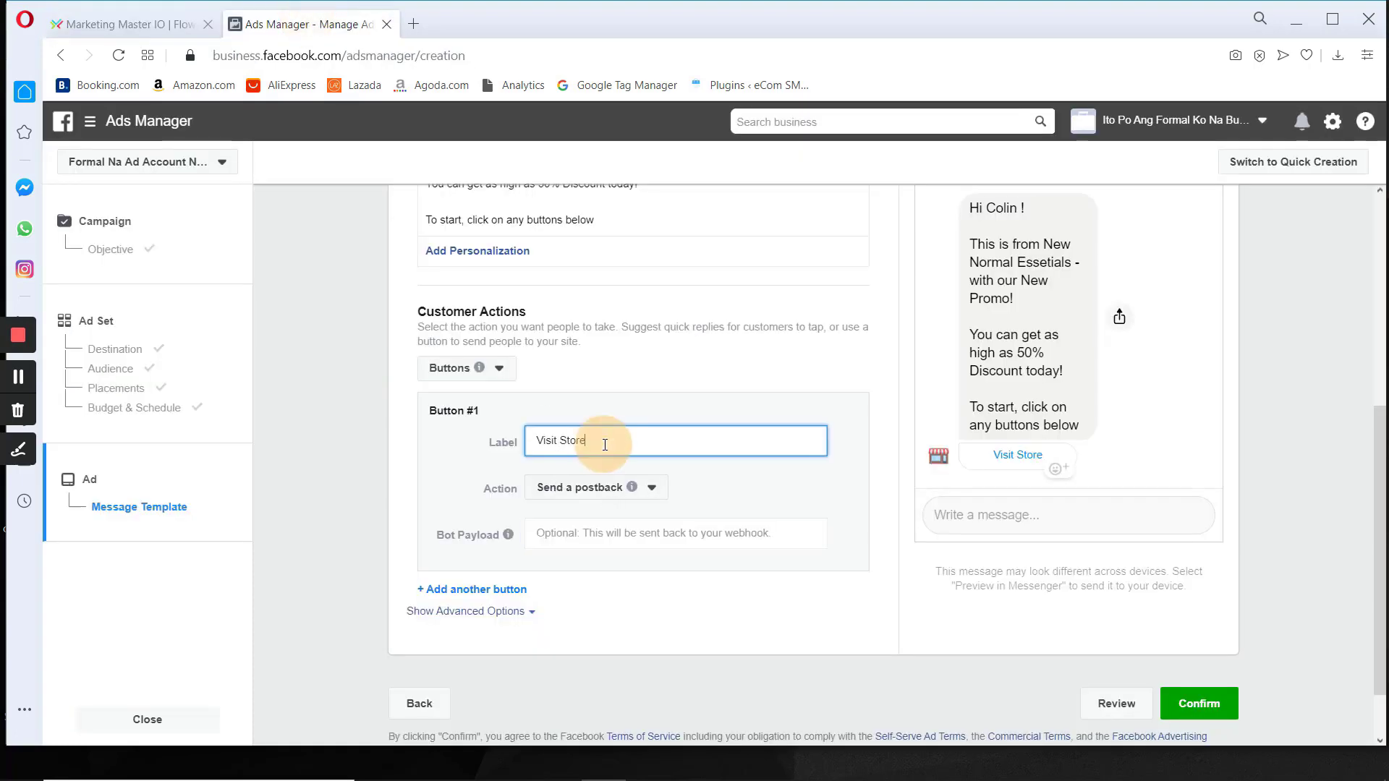
{"action": "left_click", "coordinate": [190, 26]}
{"action": "scroll", "coordinate": [378, 540], "scroll_direction": "up", "scroll_amount": 5}
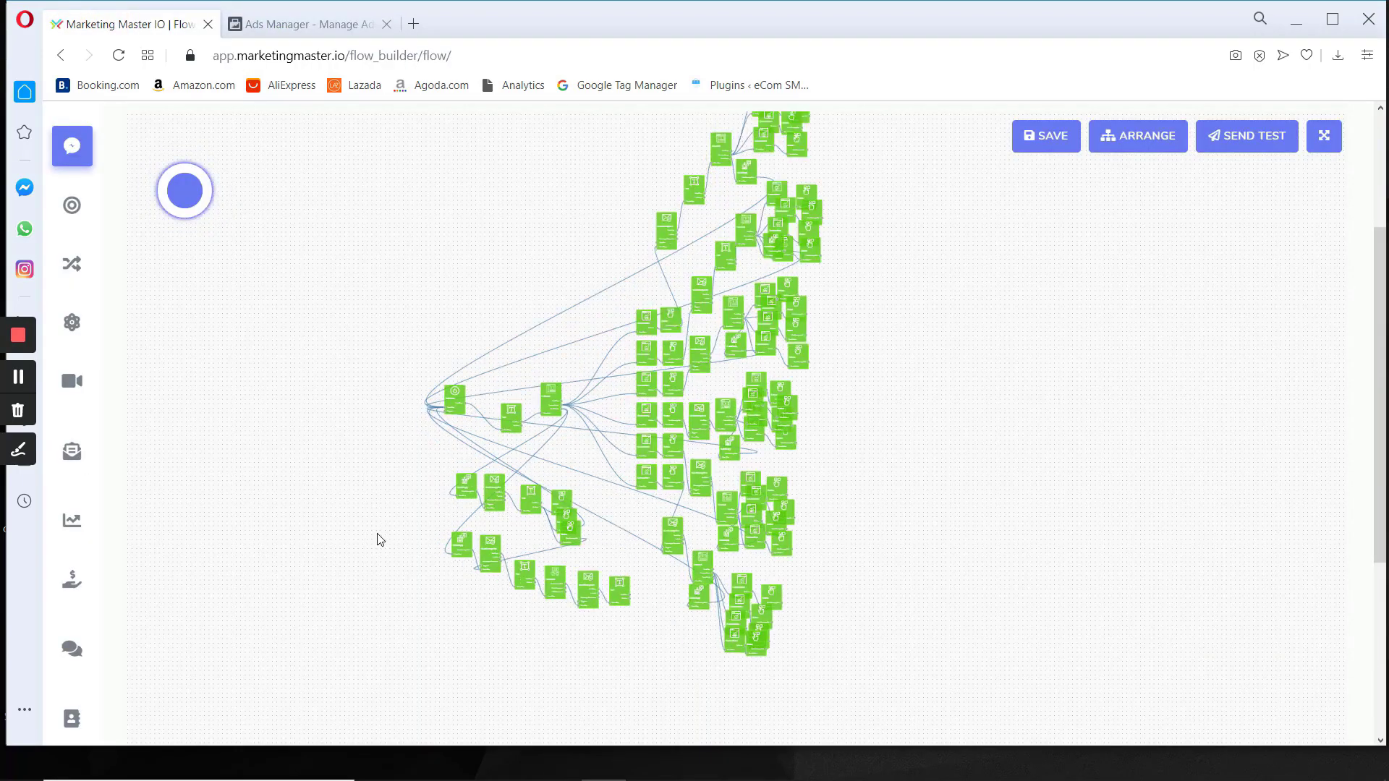
{"action": "scroll", "coordinate": [336, 461], "scroll_direction": "down", "scroll_amount": 5}
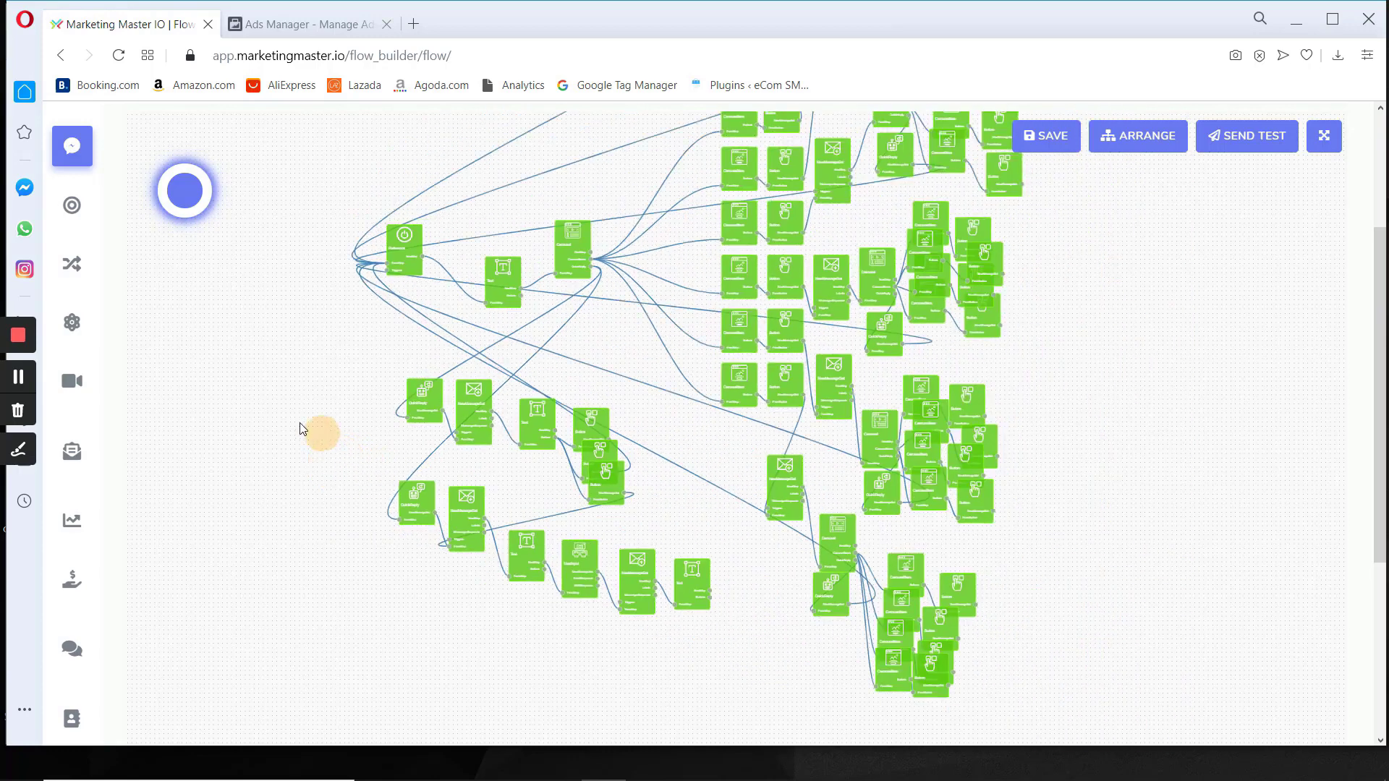
{"action": "mouse_move", "coordinate": [416, 381]}
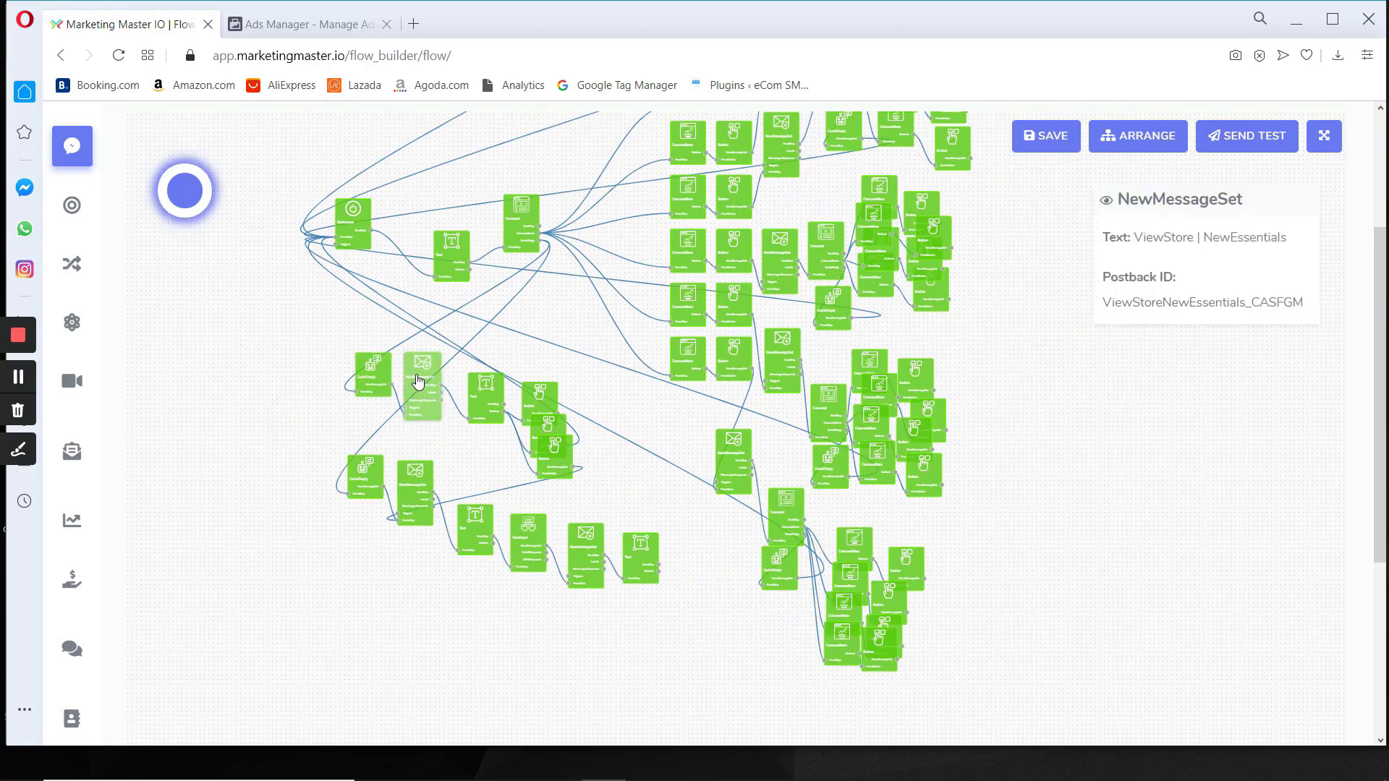
{"action": "mouse_move", "coordinate": [418, 496]}
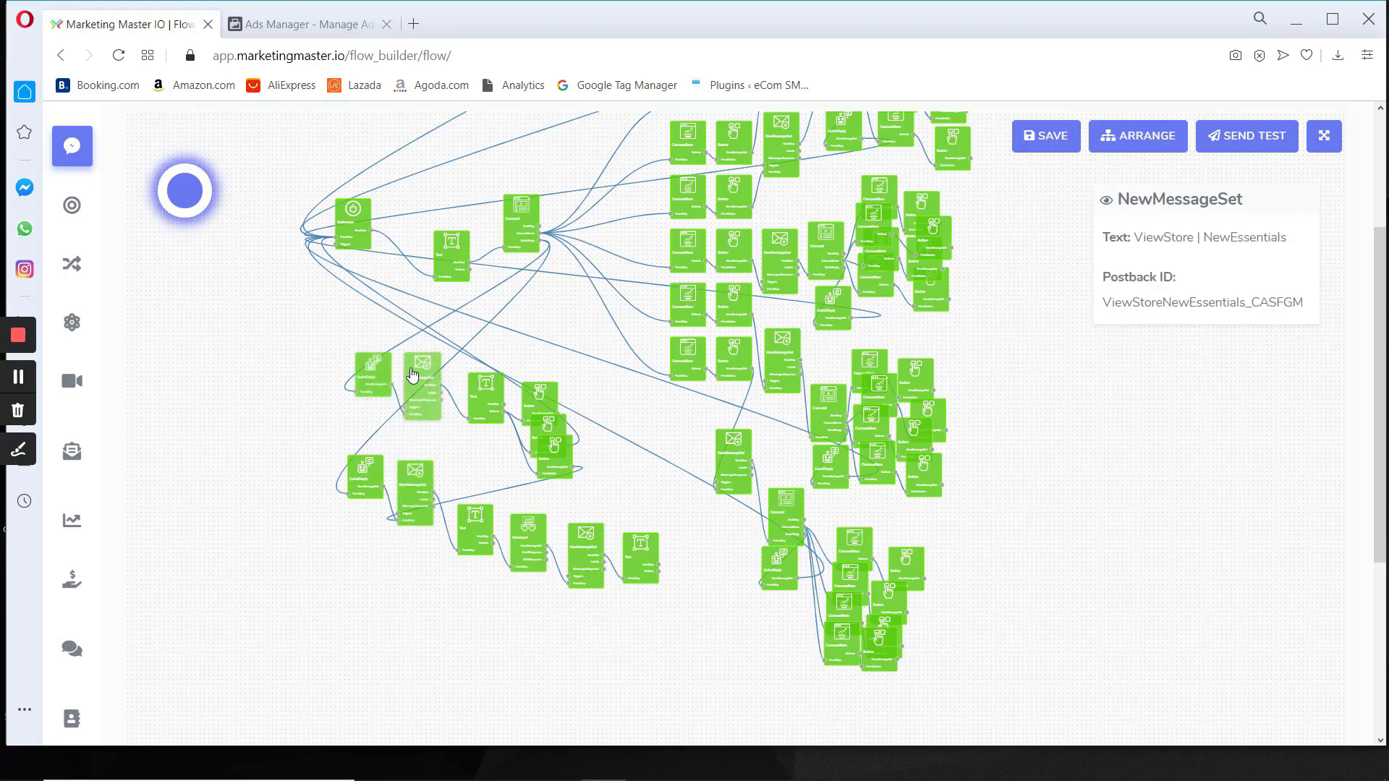
{"action": "double_click", "coordinate": [481, 389]}
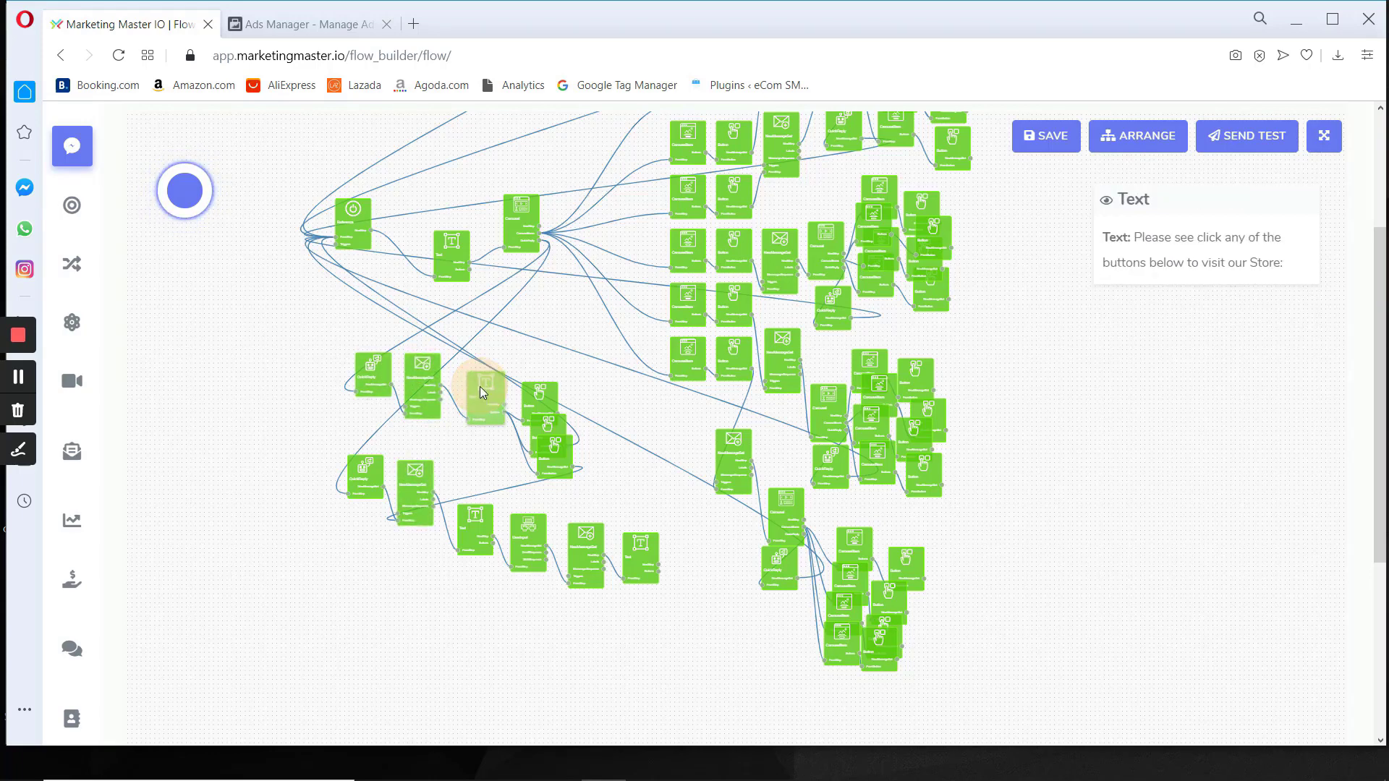
{"action": "left_click", "coordinate": [628, 384]}
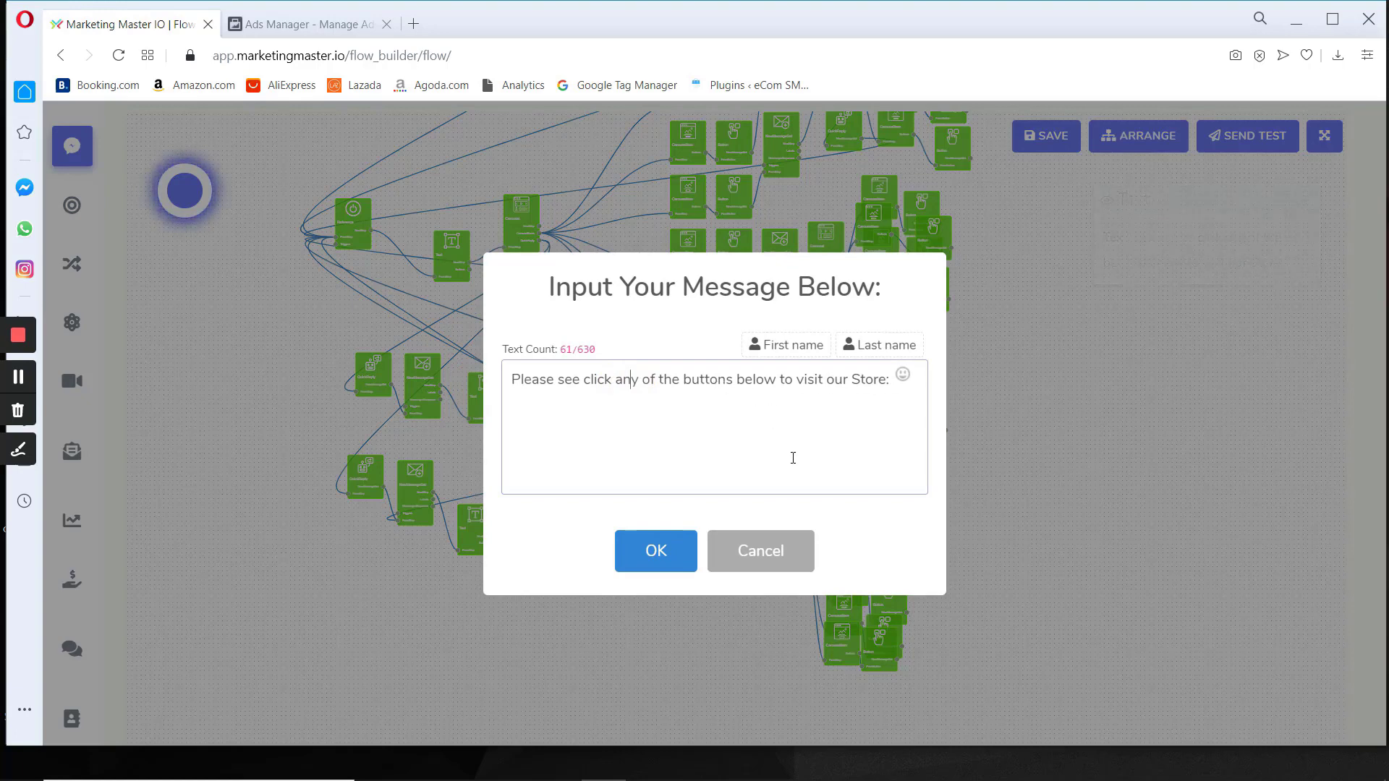
Replace "any of the" with "Visit Store" in quotation marks in the text message that follows the ViewStore | NewEssentials message set
{"action": "left_click", "coordinate": [794, 557]}
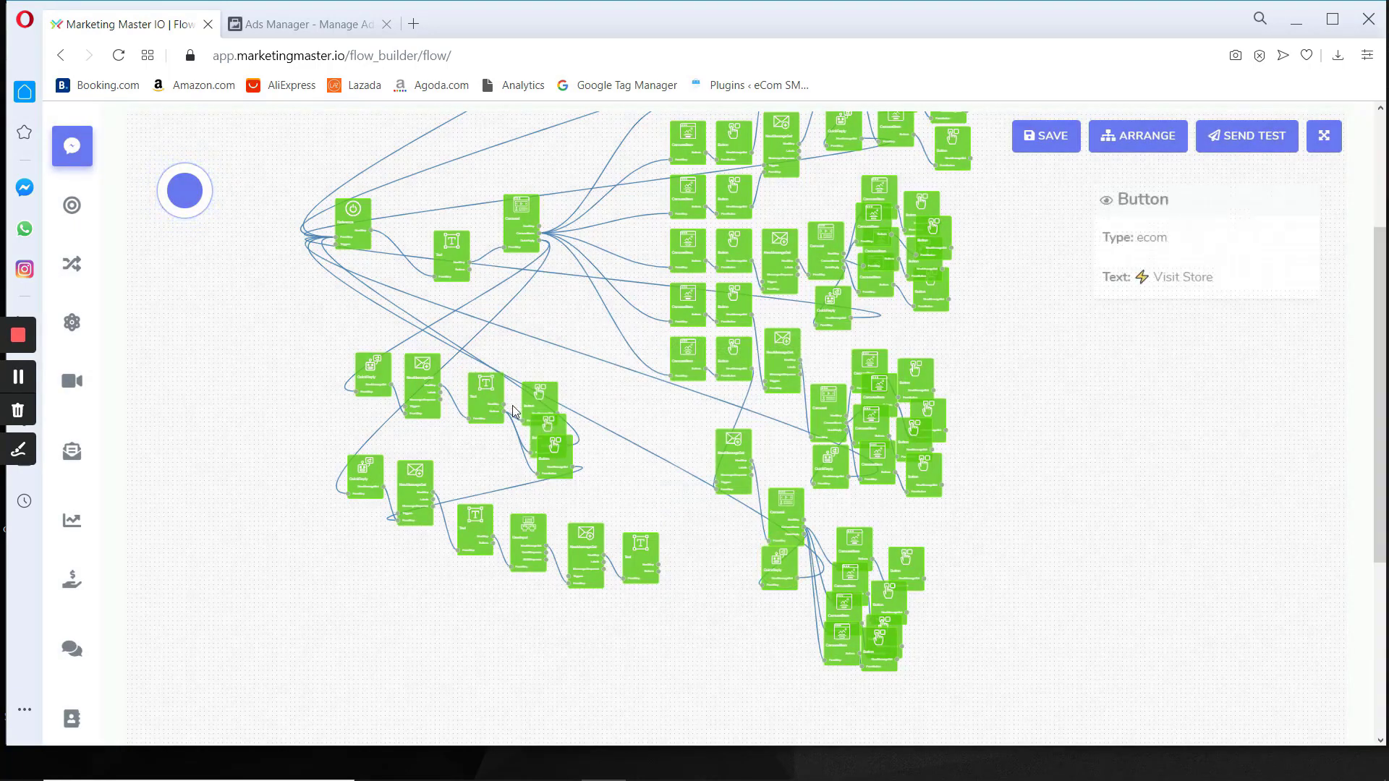
{"action": "double_click", "coordinate": [536, 396]}
{"action": "double_click", "coordinate": [696, 379]}
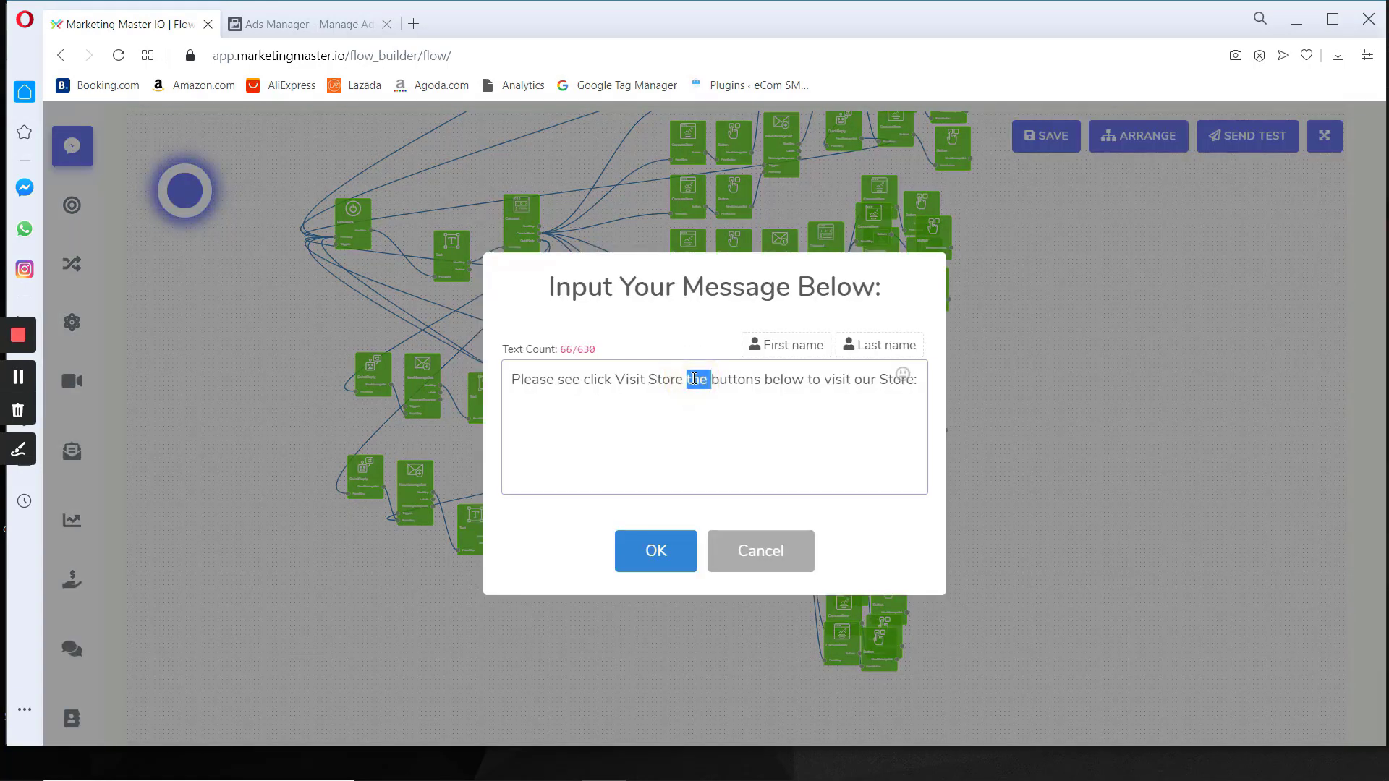
Compare the Visit Store button's Bot Payload field in Ads Manager with the ViewStore | NewEssentials message set in Marketing Master IO
{"action": "key", "text": "ctrl+Tab"}
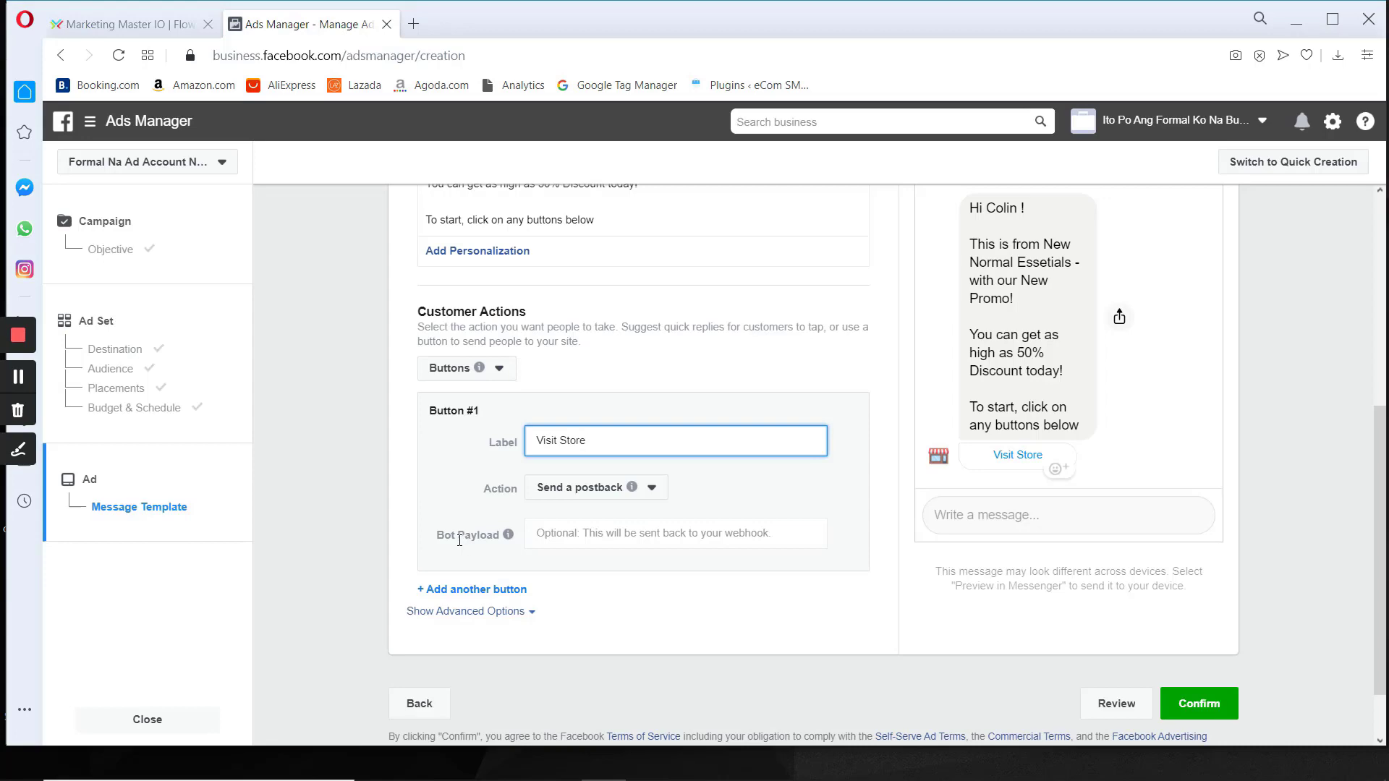
{"action": "mouse_move", "coordinate": [504, 541]}
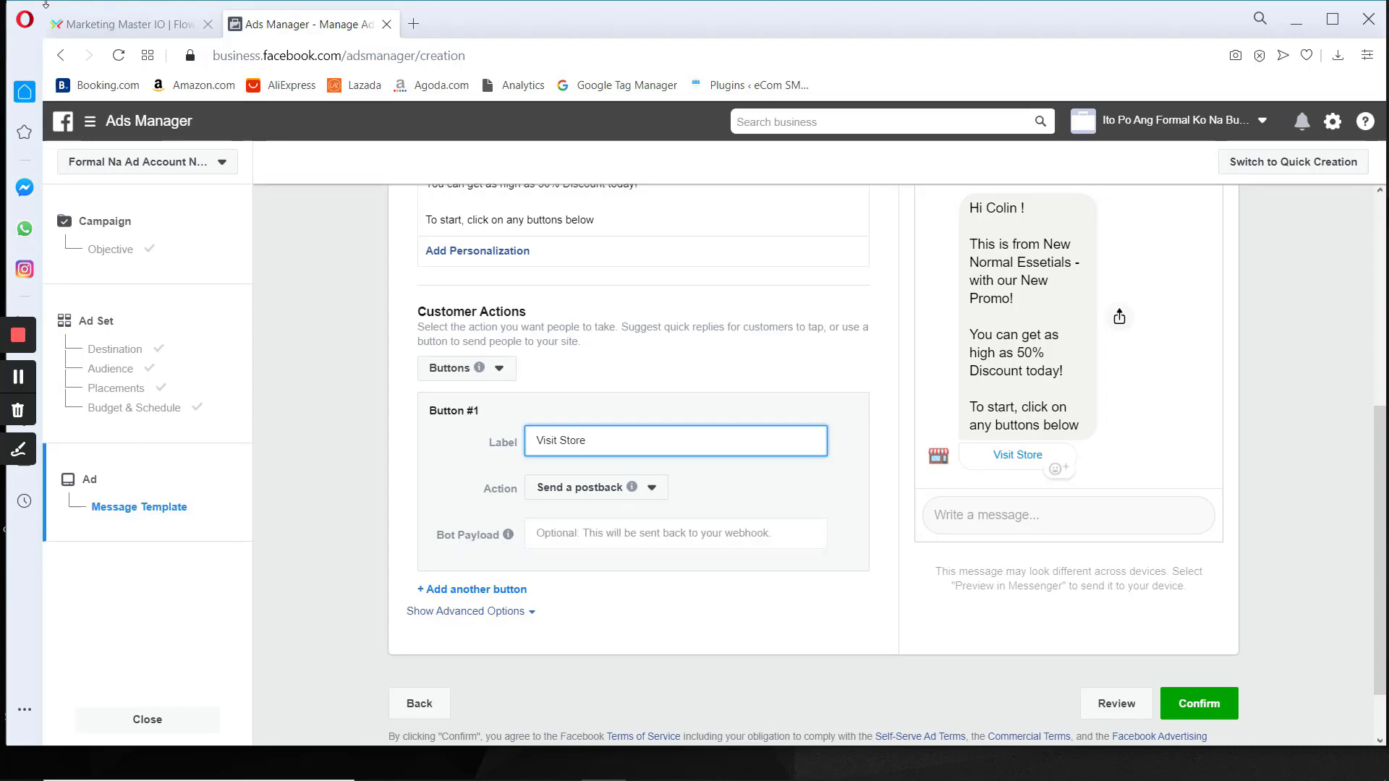
{"action": "key", "text": "ctrl+Tab"}
{"action": "left_click_drag", "start_coordinate": [471, 436], "coordinate": [504, 450]}
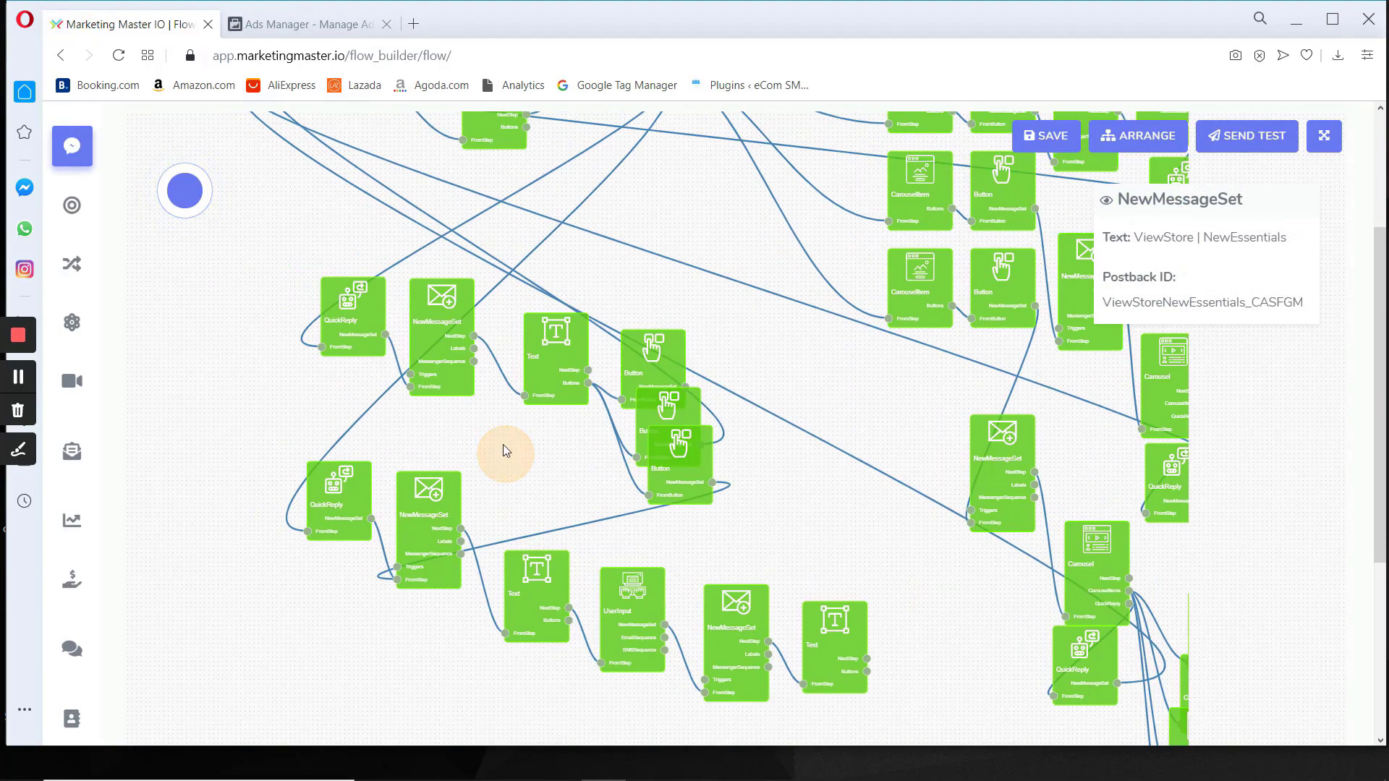
{"action": "left_click", "coordinate": [261, 16]}
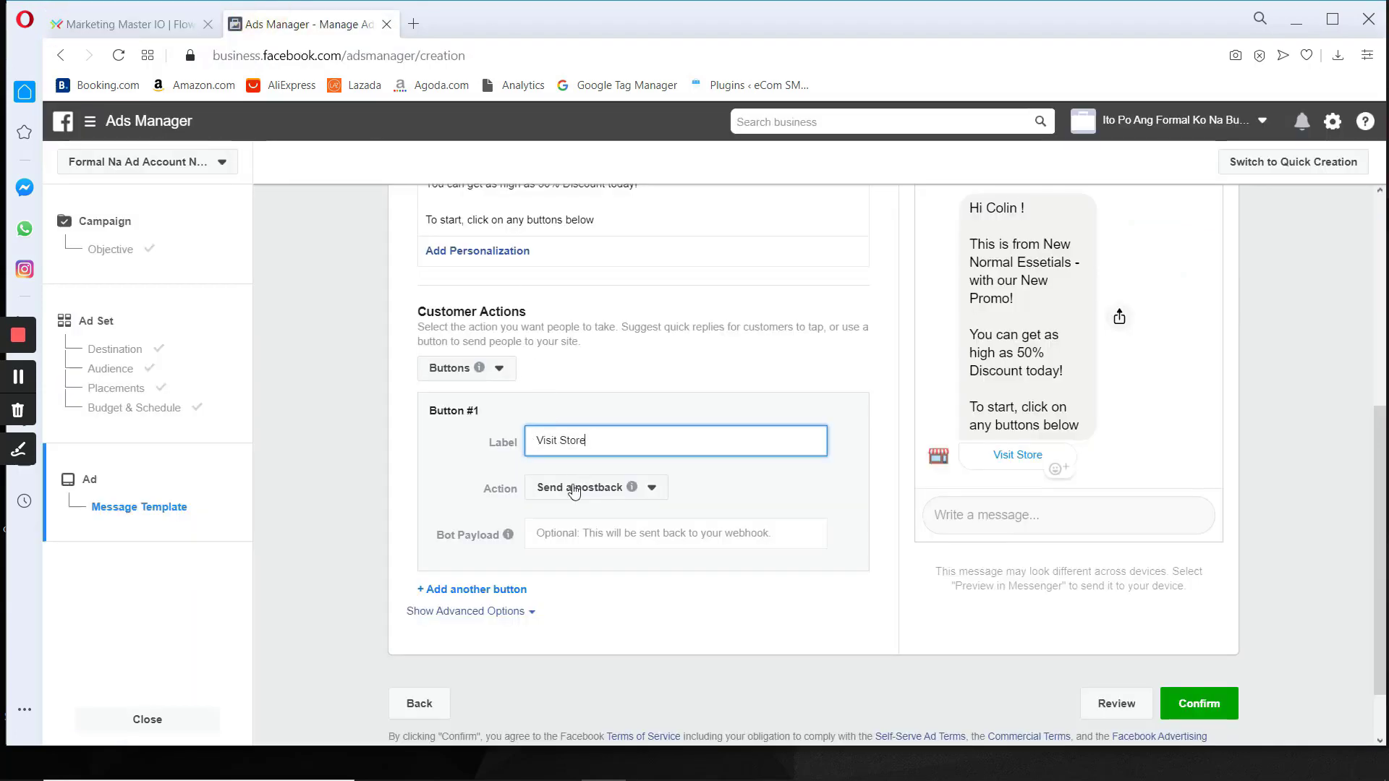
{"action": "left_click_drag", "start_coordinate": [436, 536], "coordinate": [509, 533]}
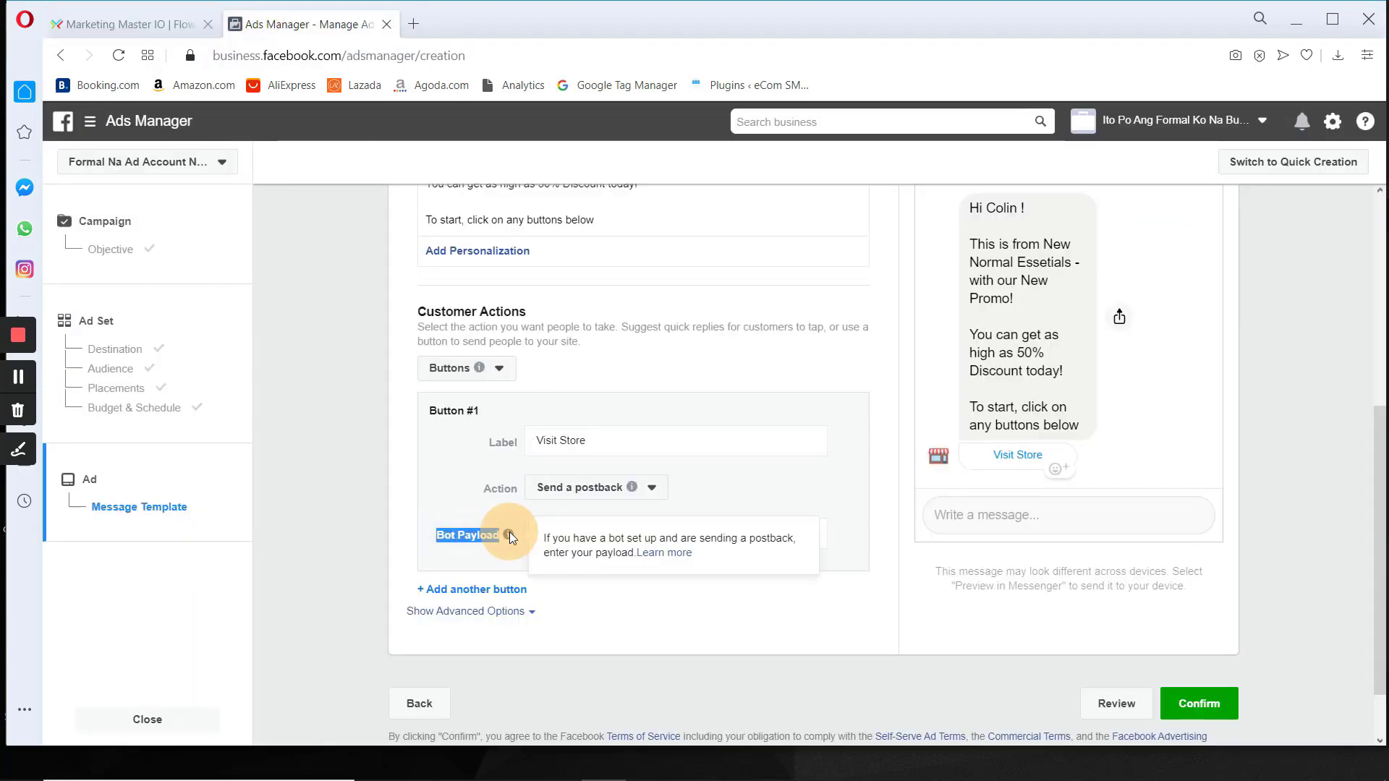
{"action": "left_click", "coordinate": [481, 554]}
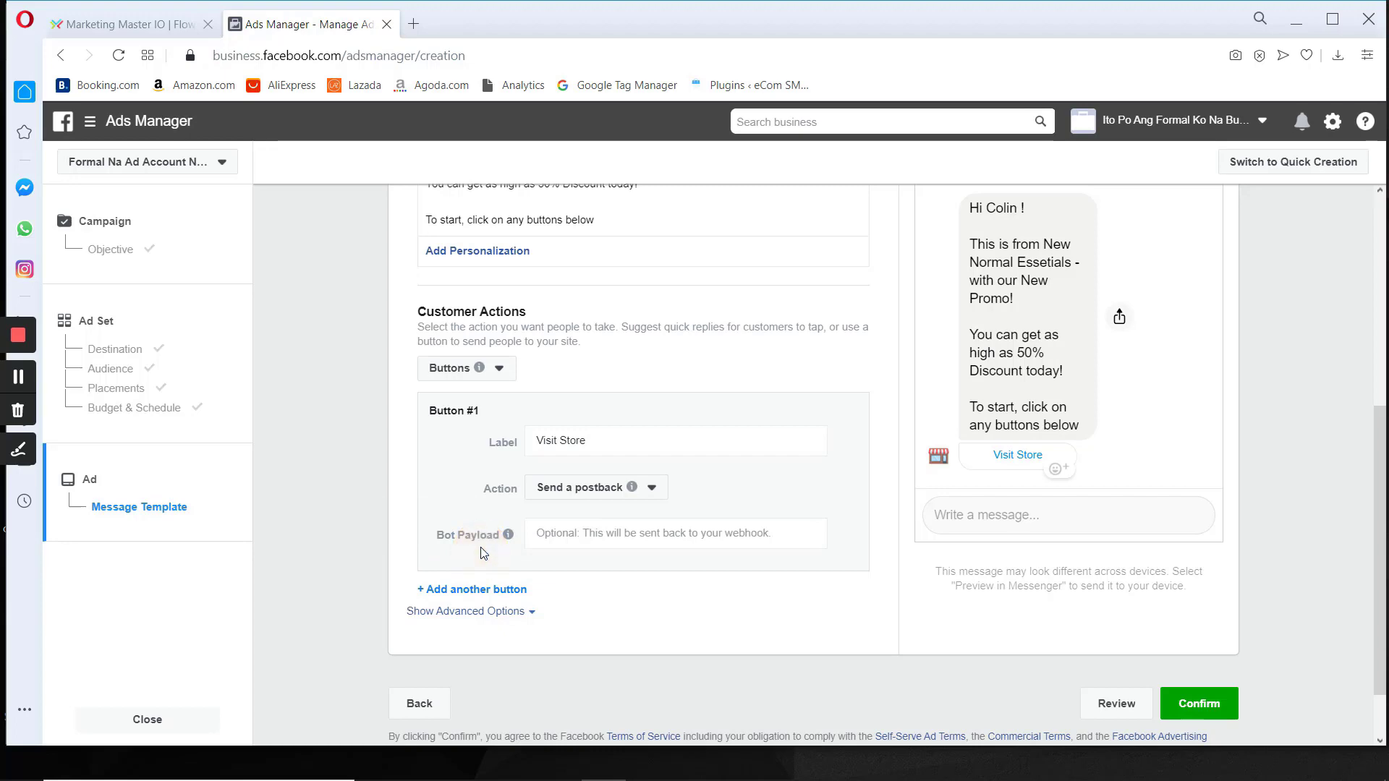
{"action": "left_click", "coordinate": [117, 7]}
{"action": "left_click", "coordinate": [12, 452]}
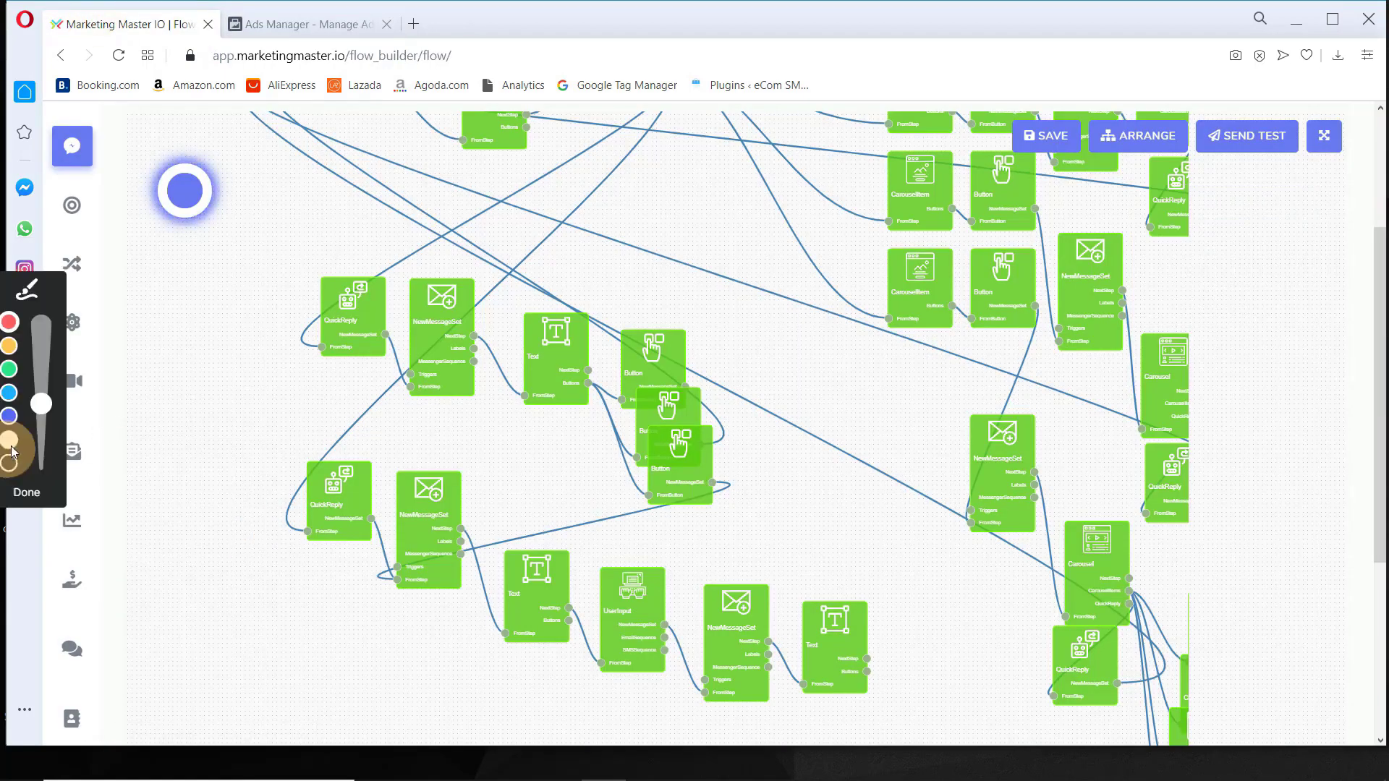
{"action": "left_click", "coordinate": [22, 321]}
{"action": "mouse_move", "coordinate": [450, 266]}
{"action": "left_mouse_down"}
{"action": "mouse_move", "coordinate": [418, 281]}
{"action": "mouse_move", "coordinate": [459, 380]}
{"action": "left_mouse_up"}
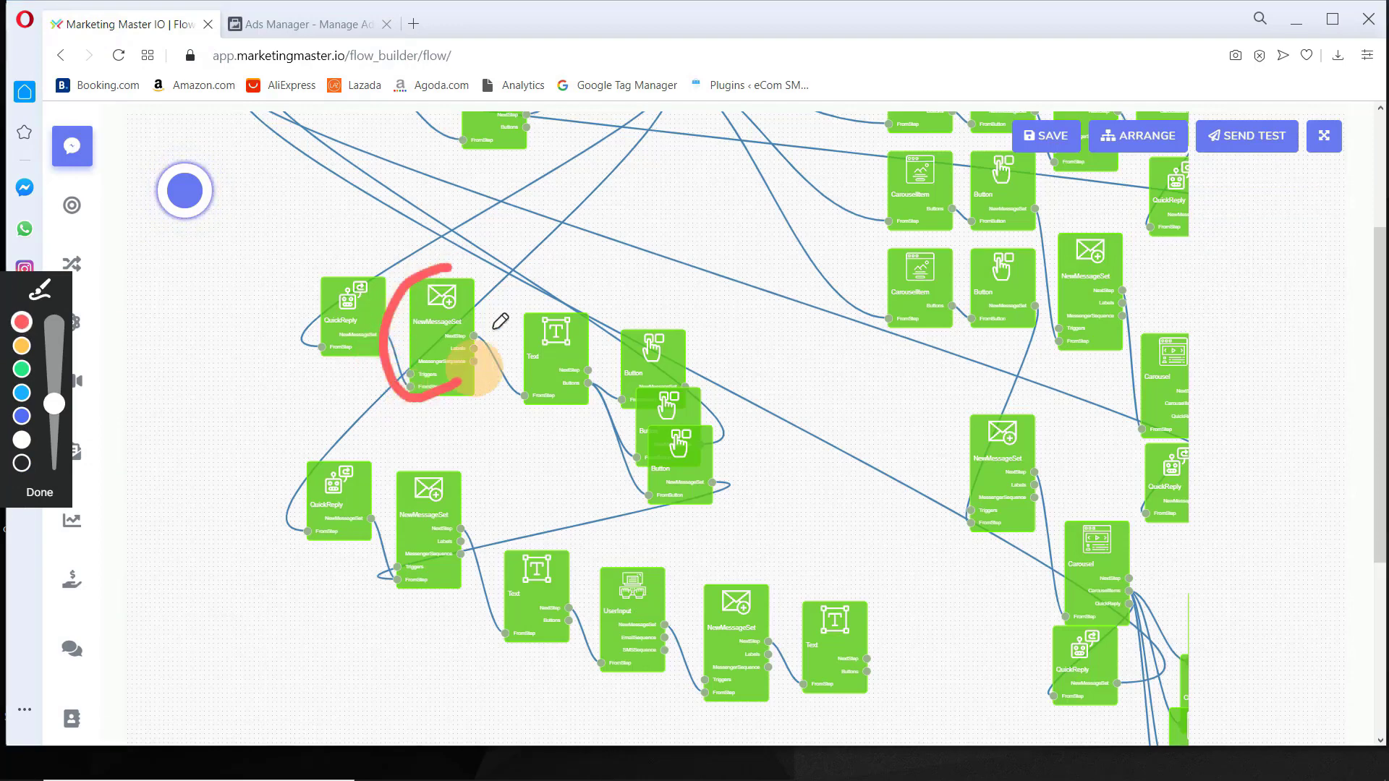
{"action": "left_click_drag", "start_coordinate": [500, 321], "coordinate": [438, 258]}
{"action": "mouse_move", "coordinate": [583, 215]}
{"action": "left_mouse_down"}
{"action": "mouse_move", "coordinate": [479, 280]}
{"action": "mouse_move", "coordinate": [499, 285]}
{"action": "left_mouse_up"}
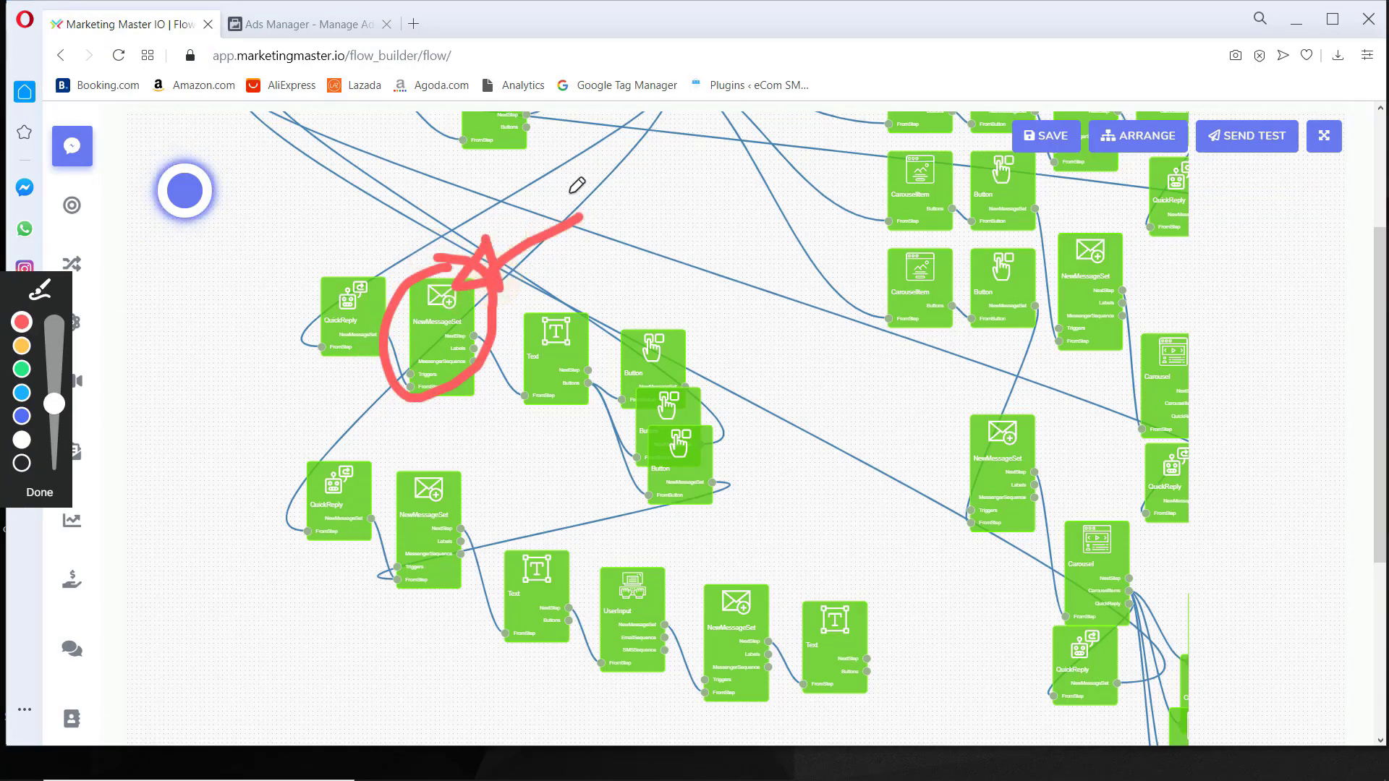
{"action": "mouse_move", "coordinate": [595, 146]}
{"action": "left_mouse_down"}
{"action": "mouse_move", "coordinate": [595, 193]}
{"action": "mouse_move", "coordinate": [629, 155]}
{"action": "mouse_move", "coordinate": [728, 149]}
{"action": "mouse_move", "coordinate": [654, 251]}
{"action": "mouse_move", "coordinate": [673, 217]}
{"action": "mouse_move", "coordinate": [688, 236]}
{"action": "mouse_move", "coordinate": [719, 236]}
{"action": "mouse_move", "coordinate": [718, 266]}
{"action": "mouse_move", "coordinate": [799, 238]}
{"action": "mouse_move", "coordinate": [821, 293]}
{"action": "left_mouse_up"}
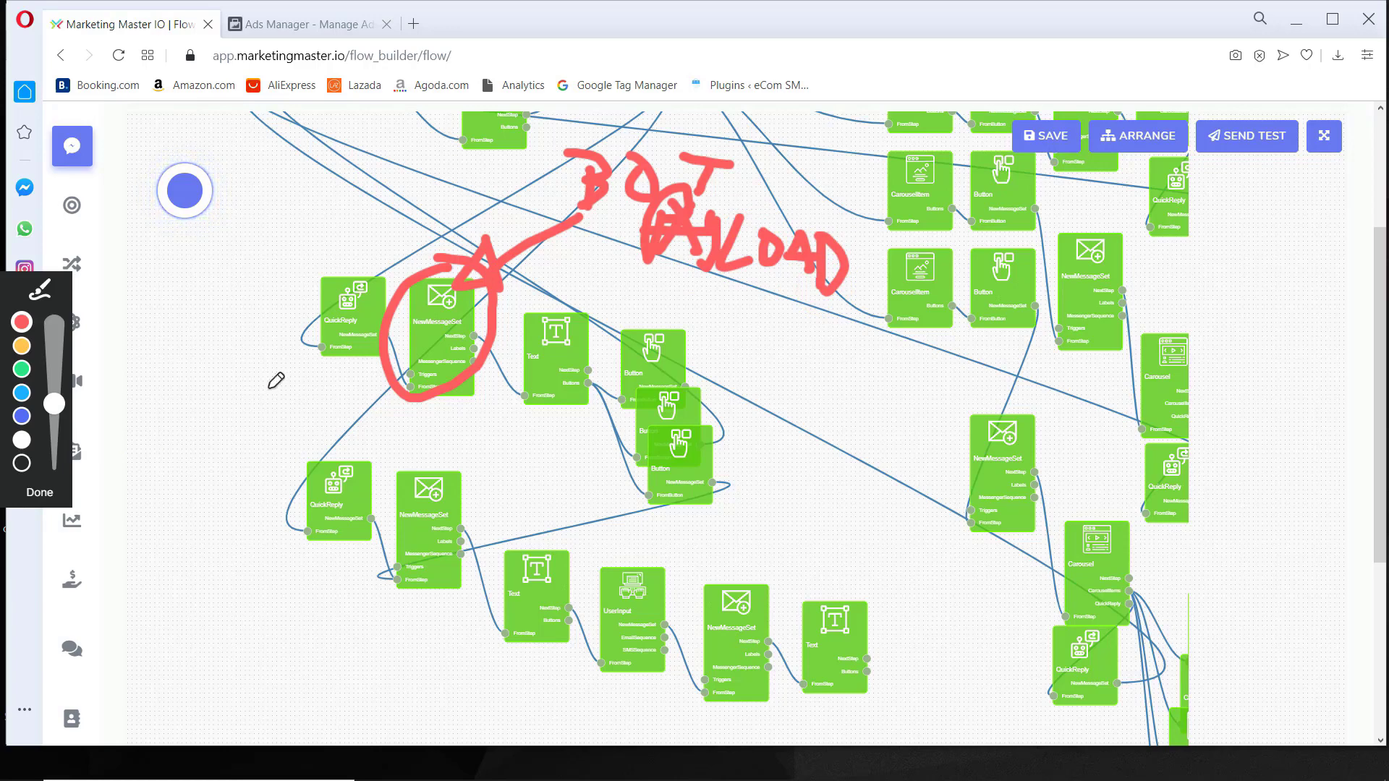
{"action": "left_click", "coordinate": [40, 492]}
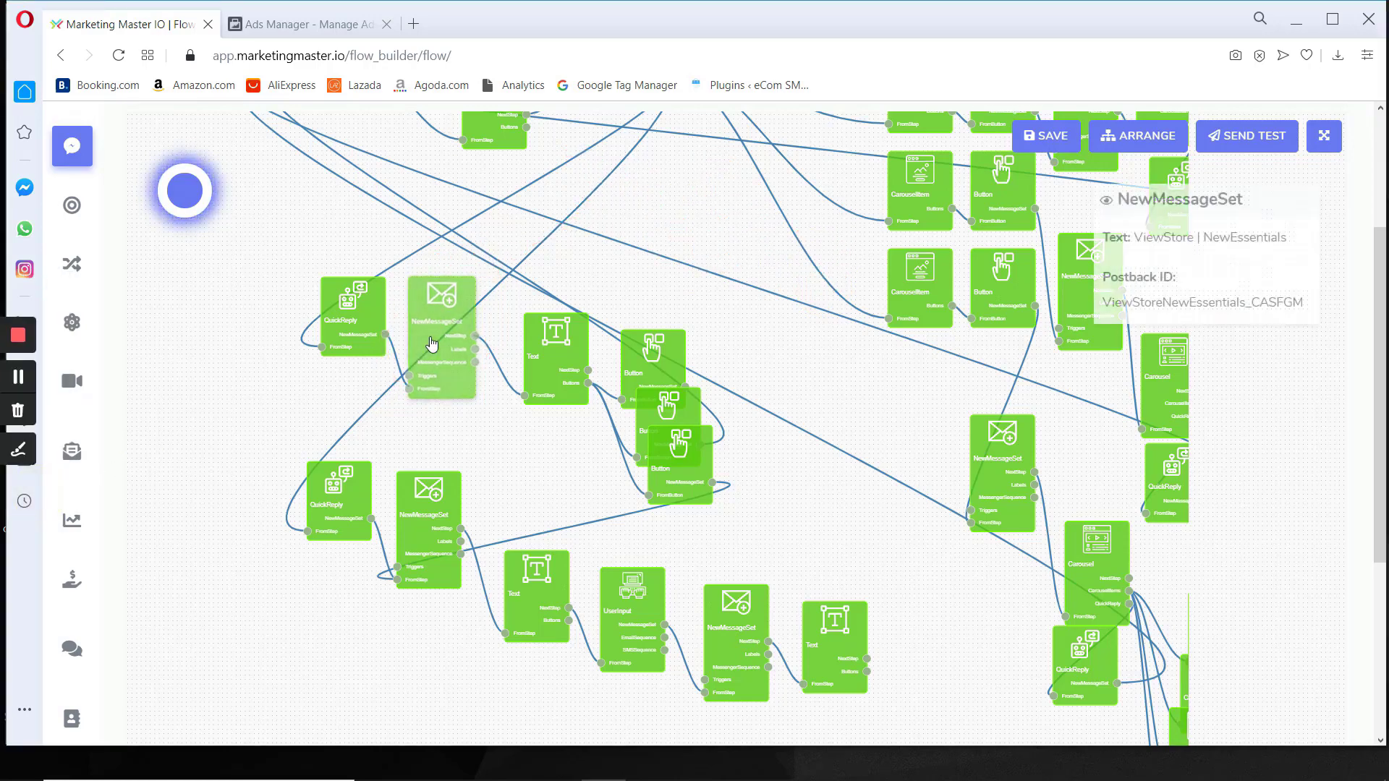
Remove the word "see" from the text message that follows the ViewStore | NewEssentials message set
{"action": "left_click_drag", "start_coordinate": [549, 350], "coordinate": [519, 323]}
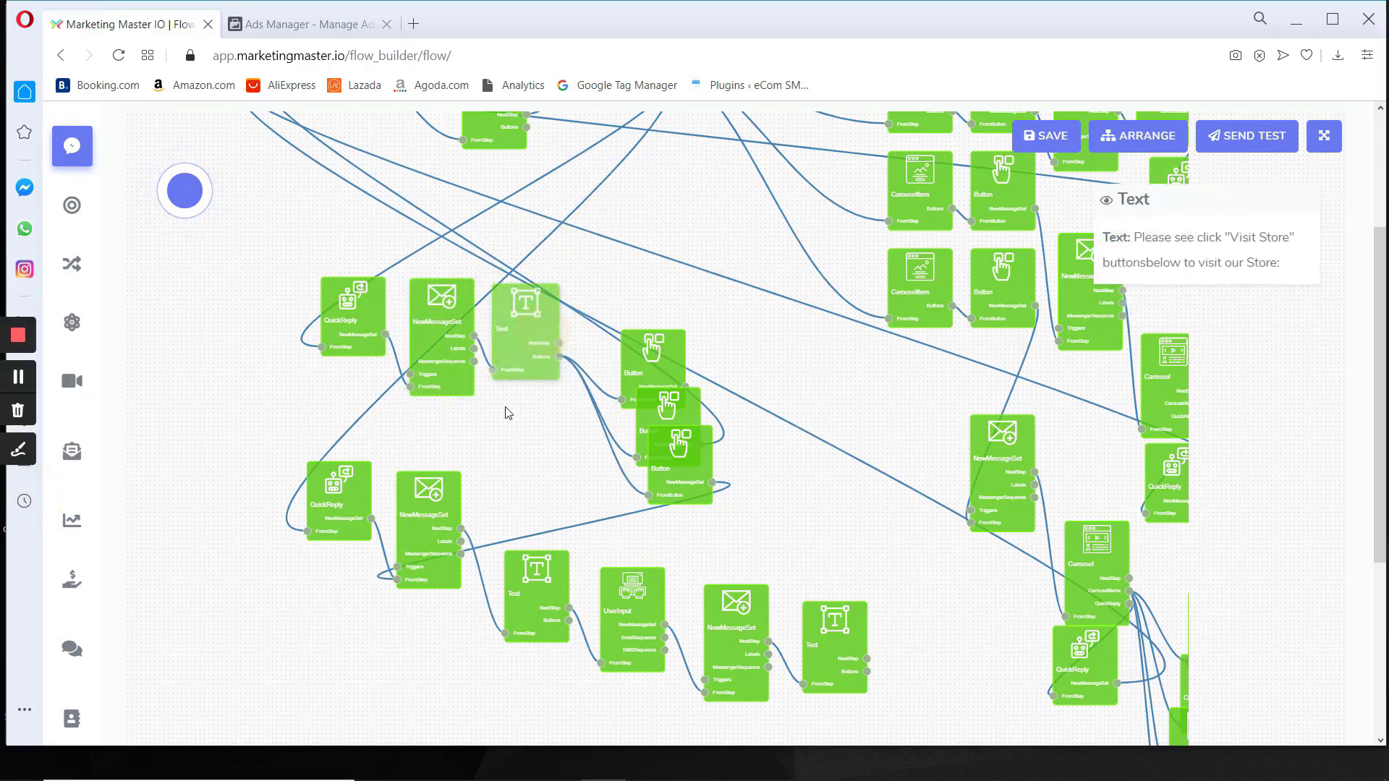
{"action": "scroll", "coordinate": [508, 413], "scroll_direction": "up", "scroll_amount": 5}
{"action": "left_click", "coordinate": [539, 360]}
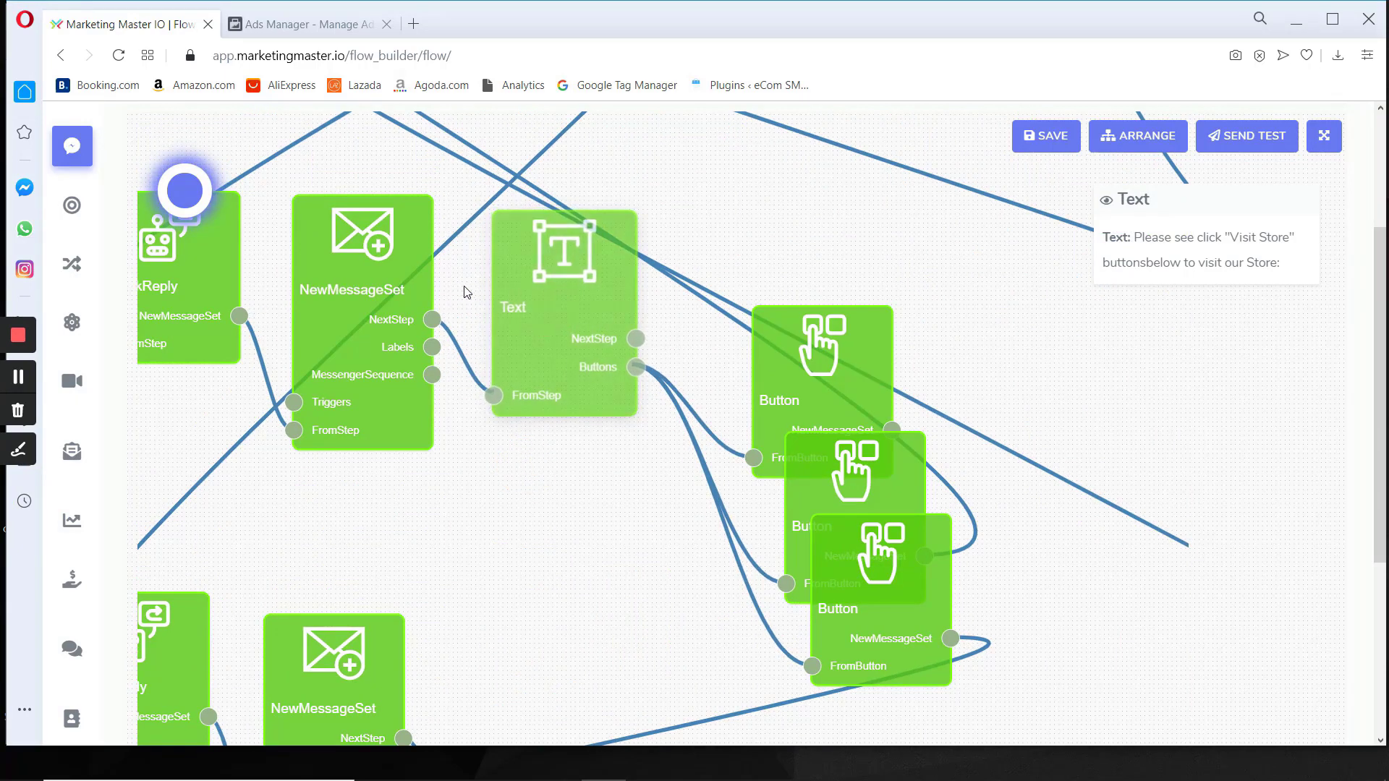
{"action": "double_click", "coordinate": [526, 312]}
{"action": "left_click", "coordinate": [543, 375]}
{"action": "double_click", "coordinate": [567, 377]}
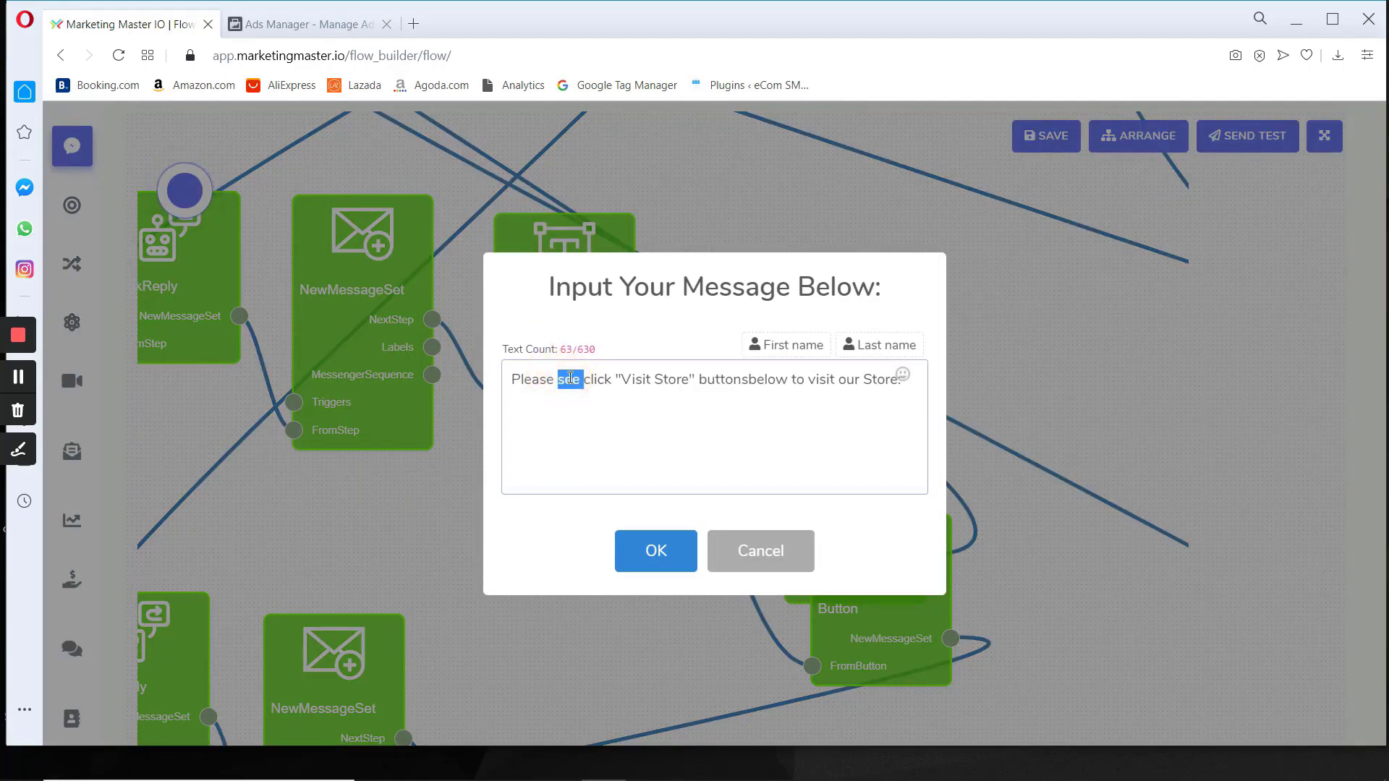
{"action": "key", "text": "BackSpace"}
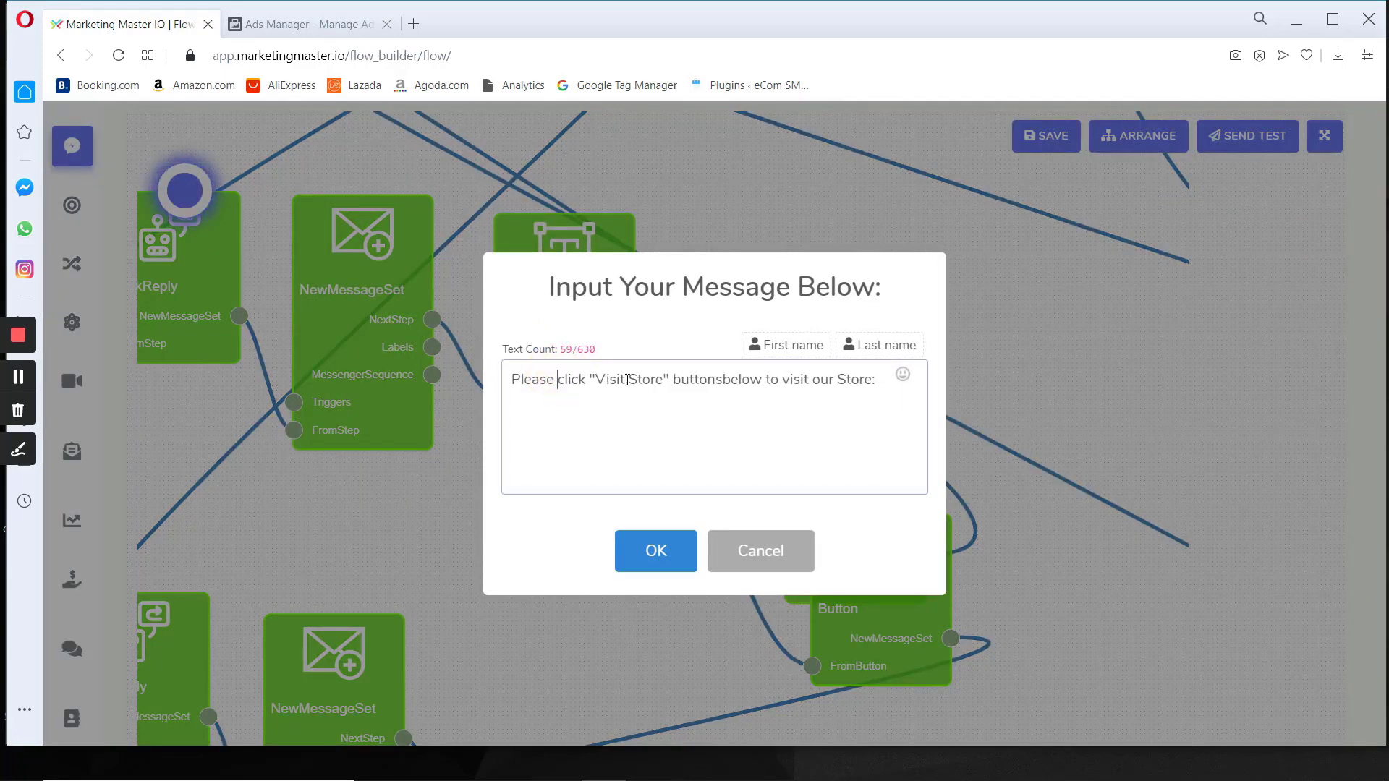
{"action": "left_click", "coordinate": [656, 552]}
Correct the same text message to read: Please click "Visit Store" button below to visit our Store:
{"action": "double_click", "coordinate": [568, 340]}
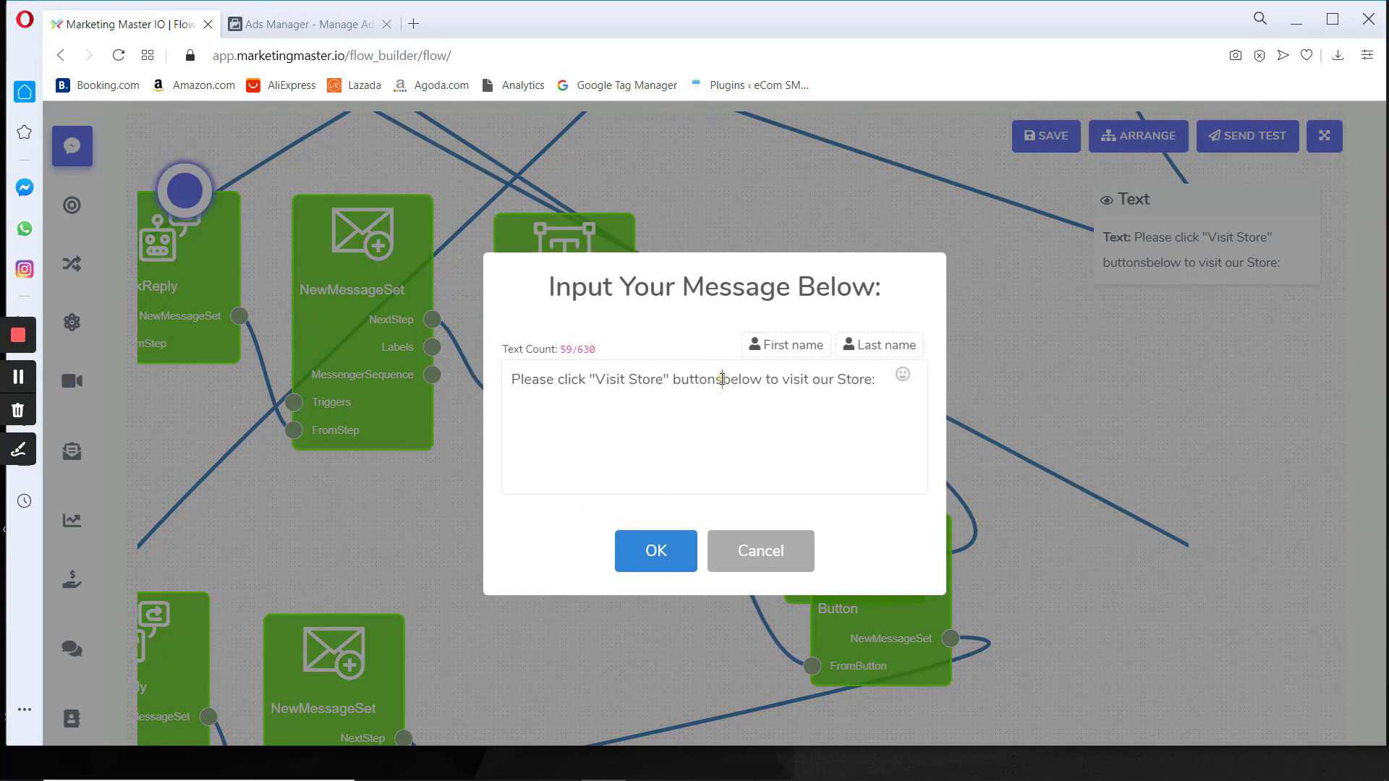
{"action": "left_click", "coordinate": [722, 379]}
{"action": "key", "text": "BackSpace"}
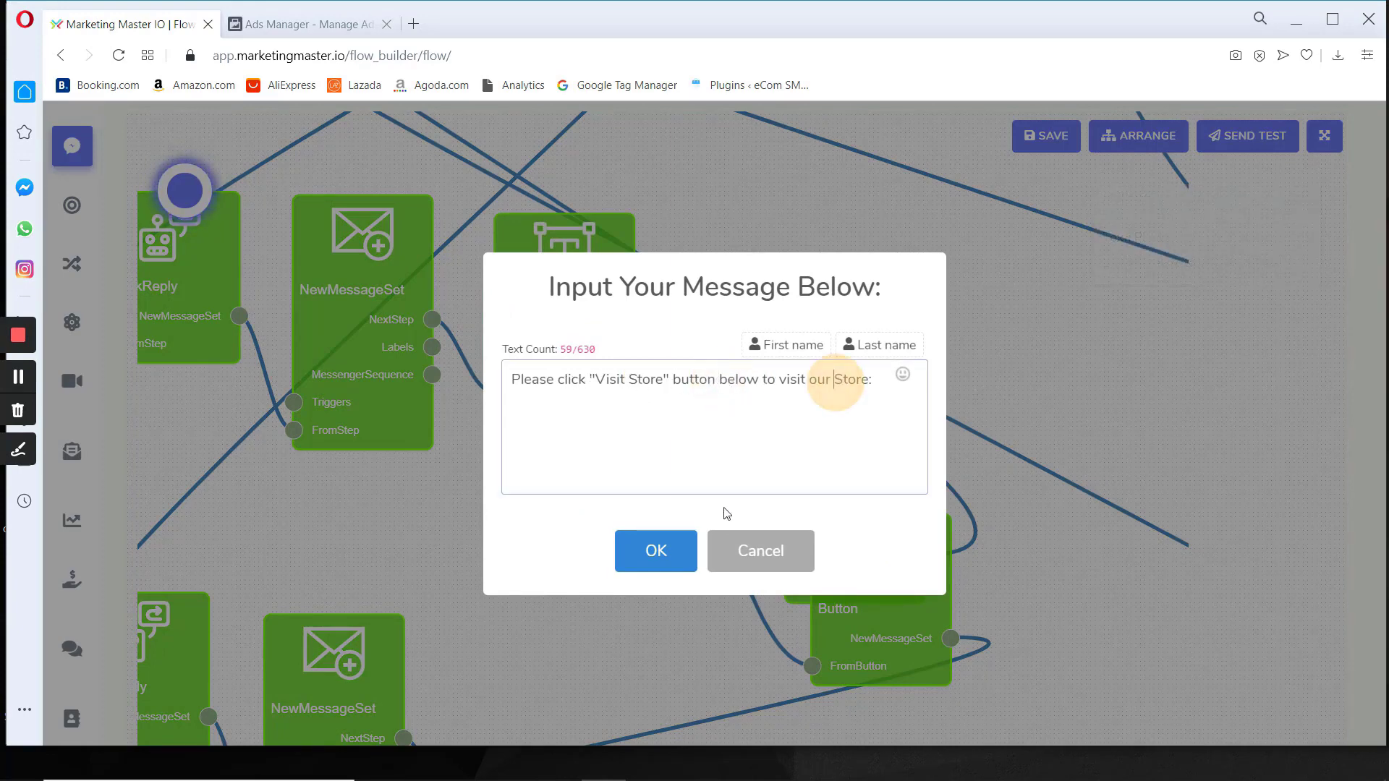
{"action": "left_click", "coordinate": [655, 551]}
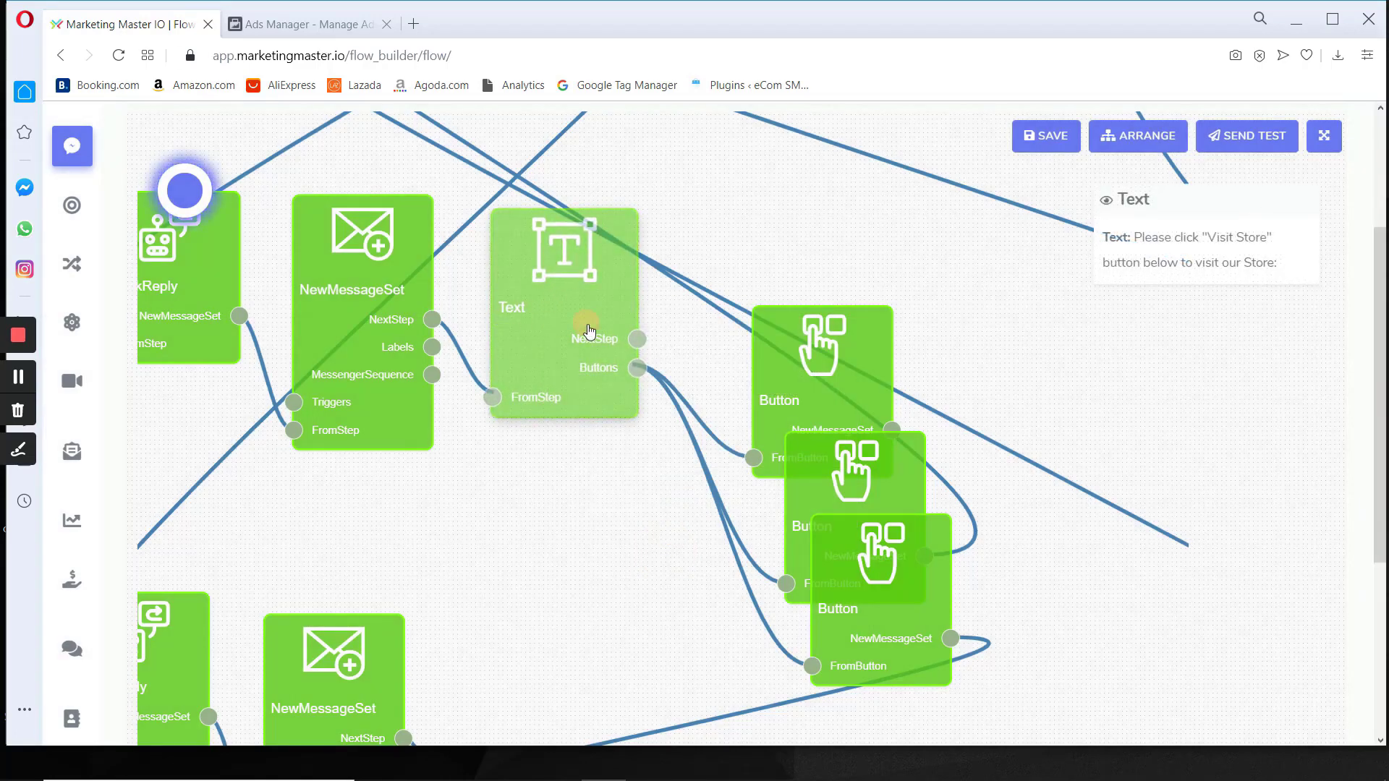
Move the Text node farther from the ViewStore | NewEssentials message set, closer to its buttons, and save the flow
{"action": "left_click_drag", "start_coordinate": [589, 331], "coordinate": [628, 360]}
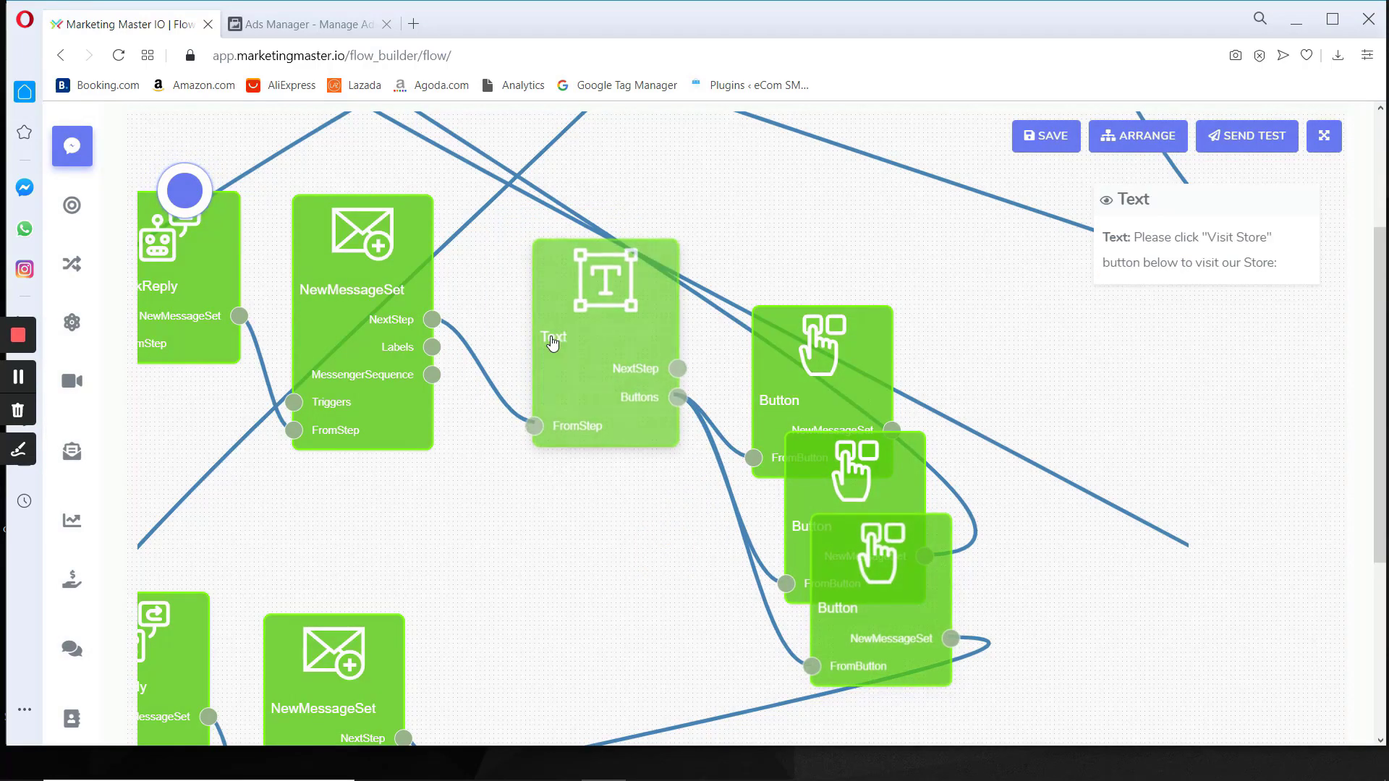
{"action": "left_click_drag", "start_coordinate": [581, 524], "coordinate": [615, 450]}
{"action": "left_click_drag", "start_coordinate": [526, 409], "coordinate": [623, 440]}
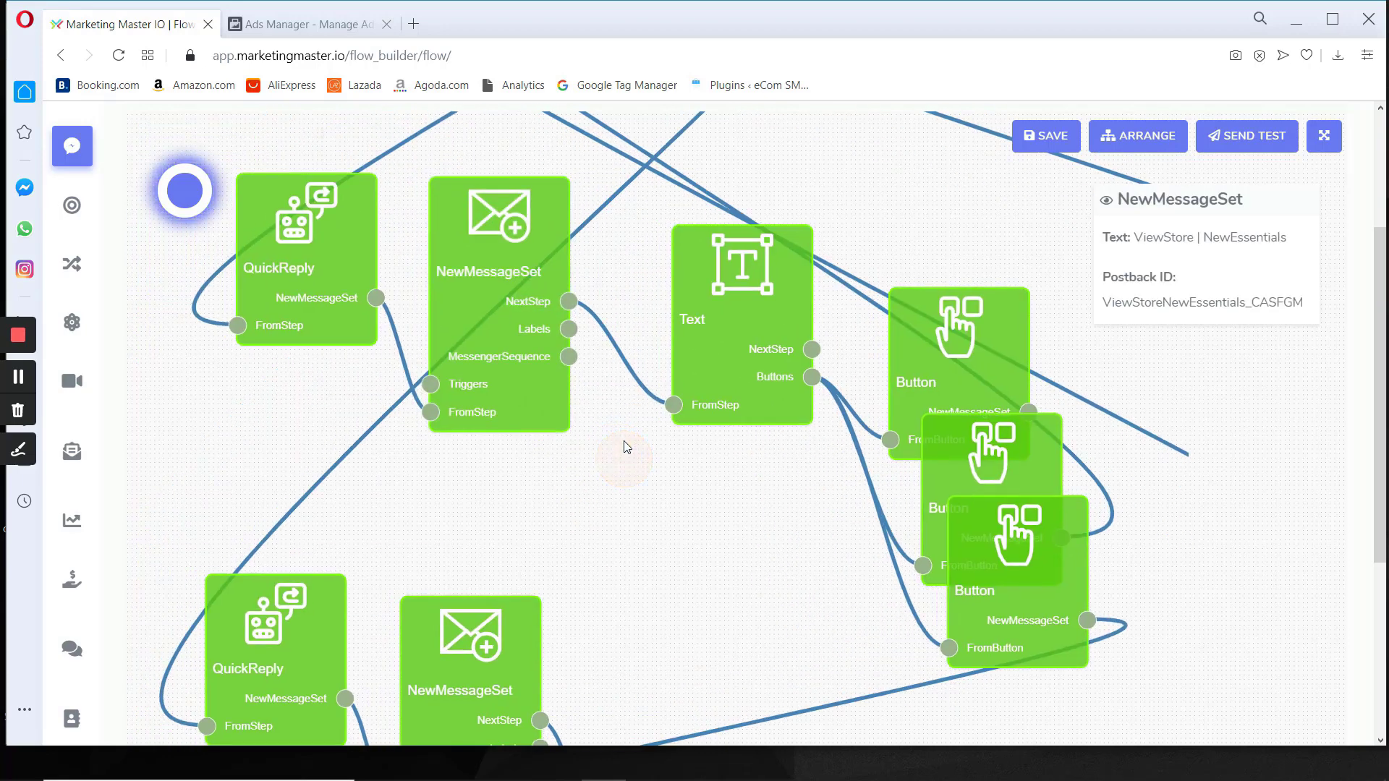
{"action": "scroll", "coordinate": [623, 441], "scroll_direction": "down", "scroll_amount": 2}
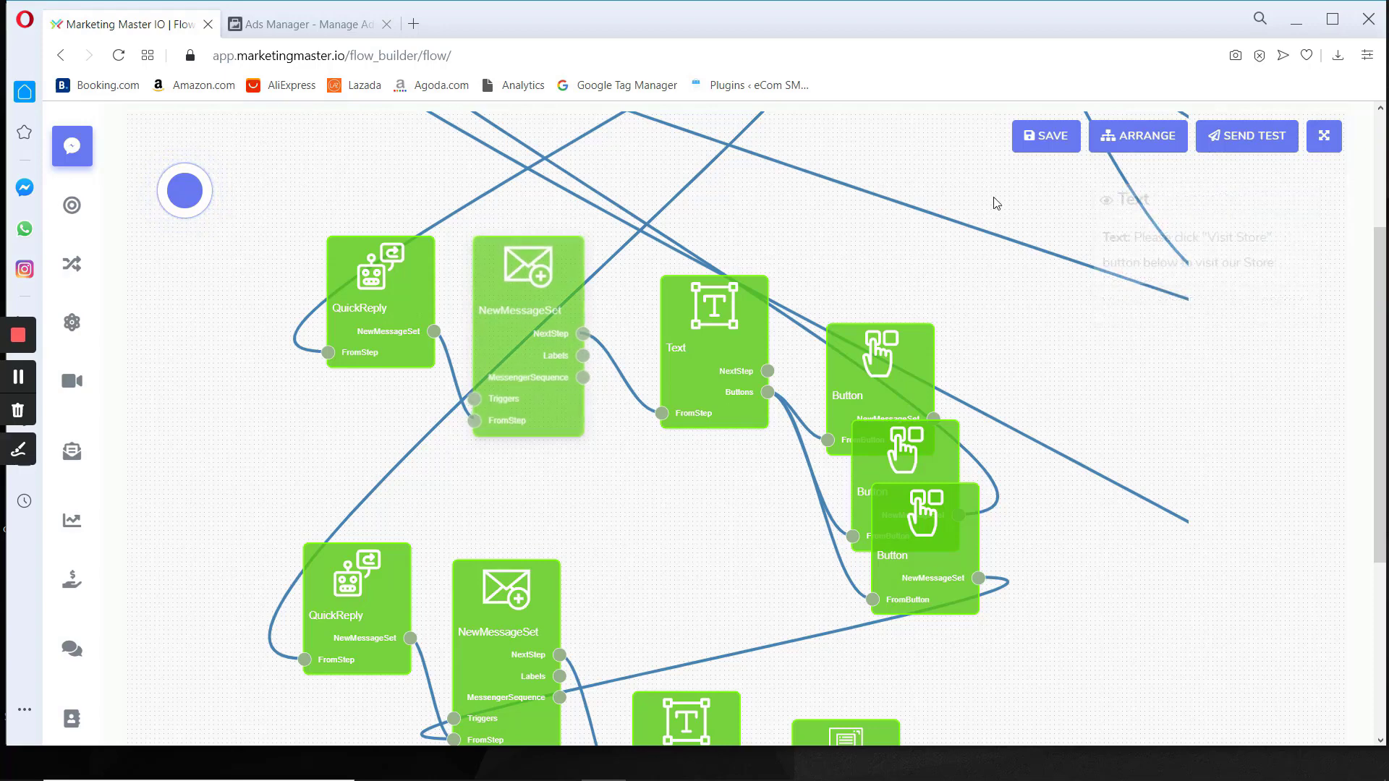
{"action": "left_click", "coordinate": [1043, 140]}
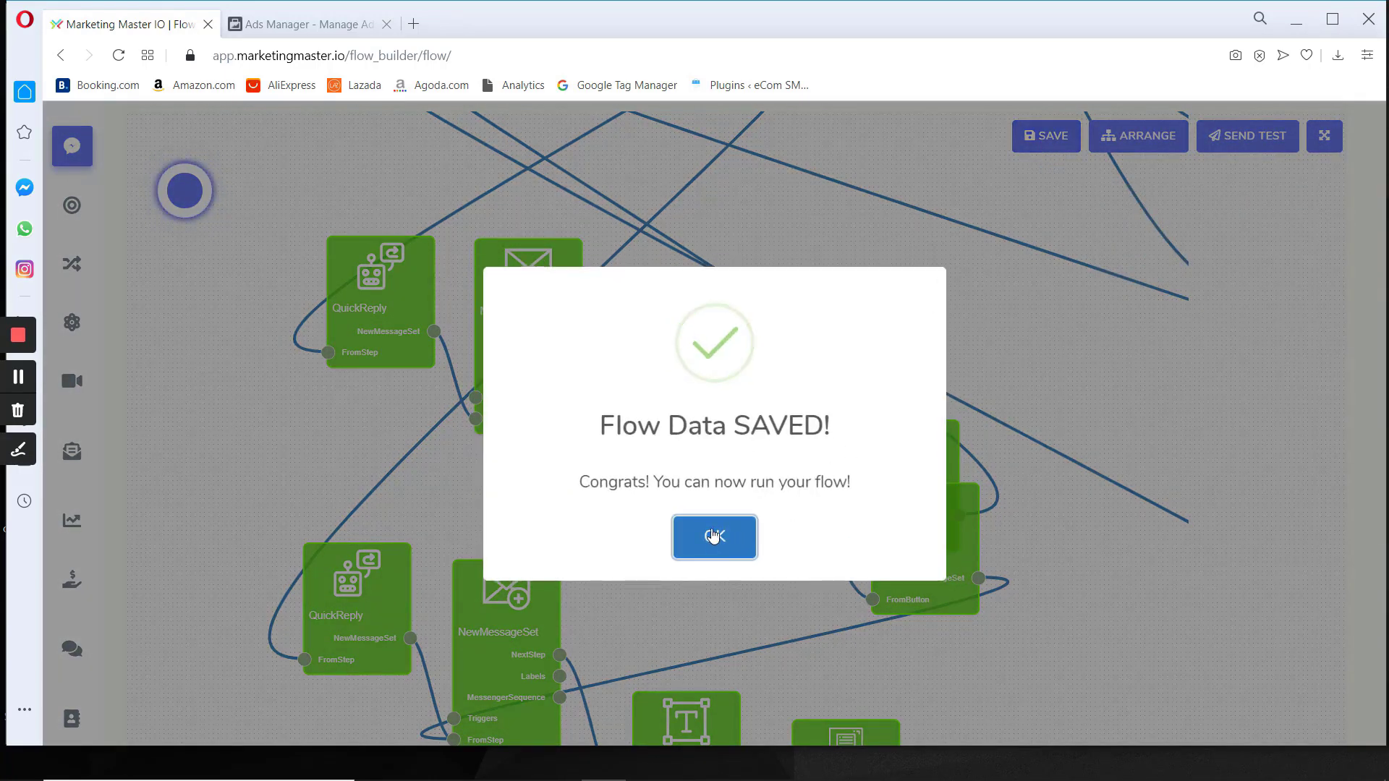
{"action": "left_click", "coordinate": [713, 536]}
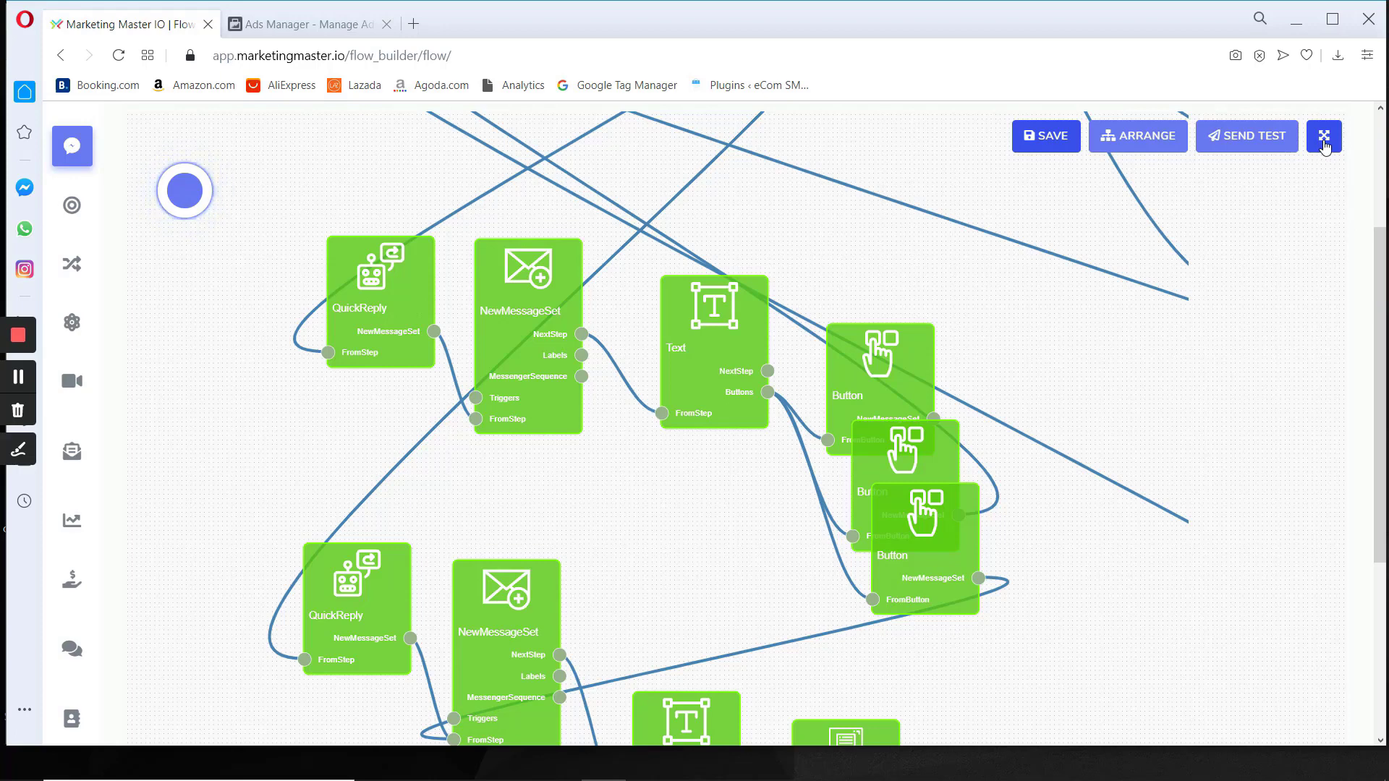
Exit the flow builder's full-screen view and open the Messenger Bot page in a new browser tab
{"action": "left_click", "coordinate": [1324, 138]}
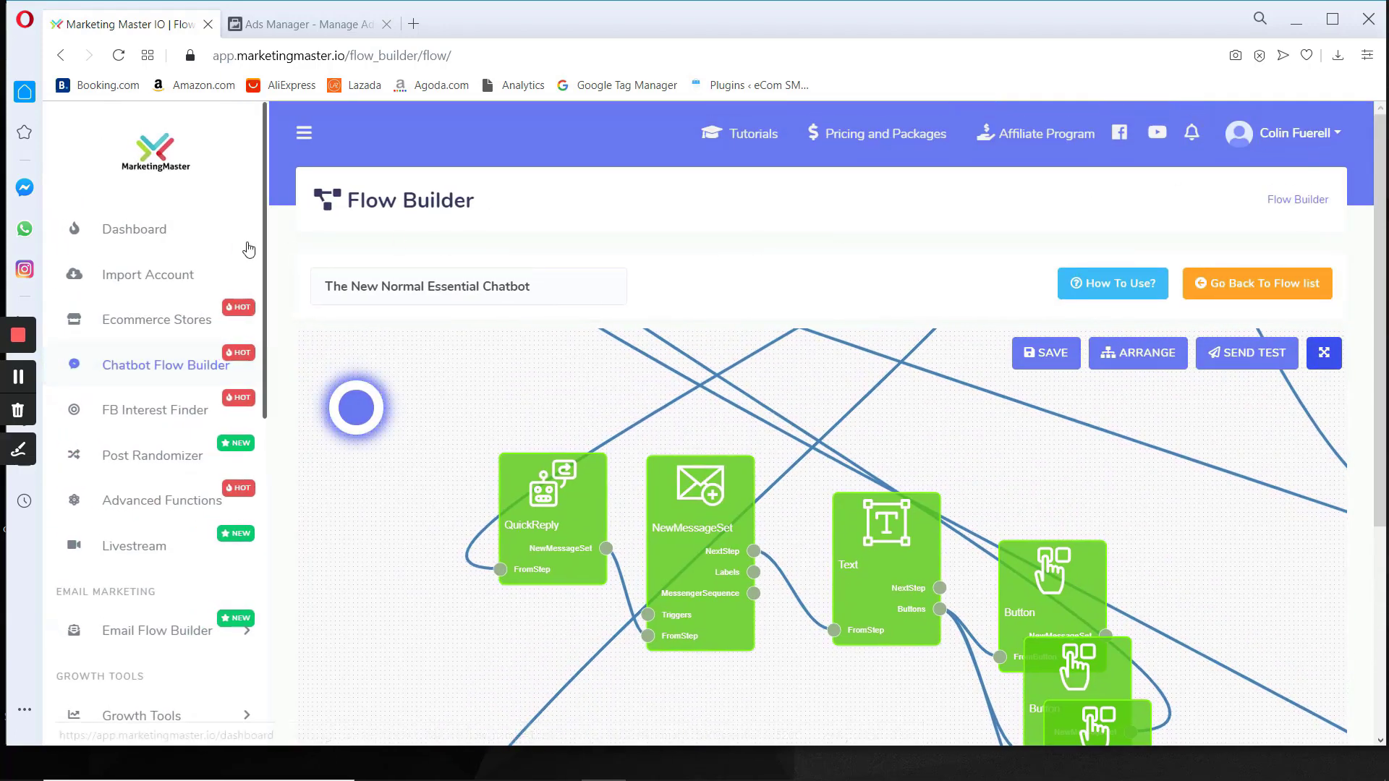
{"action": "left_click_drag", "start_coordinate": [264, 128], "coordinate": [262, 434]}
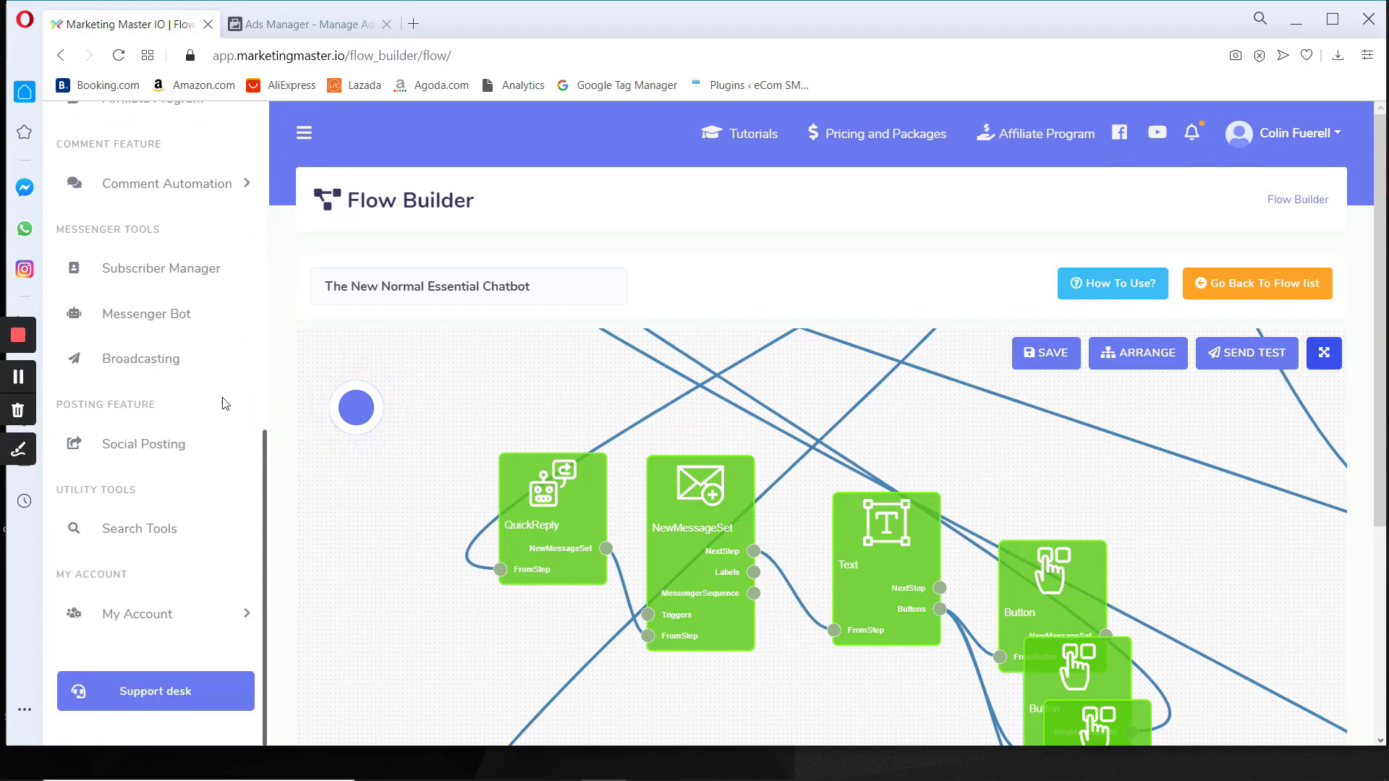
{"action": "right_click", "coordinate": [205, 315]}
{"action": "left_click", "coordinate": [245, 335]}
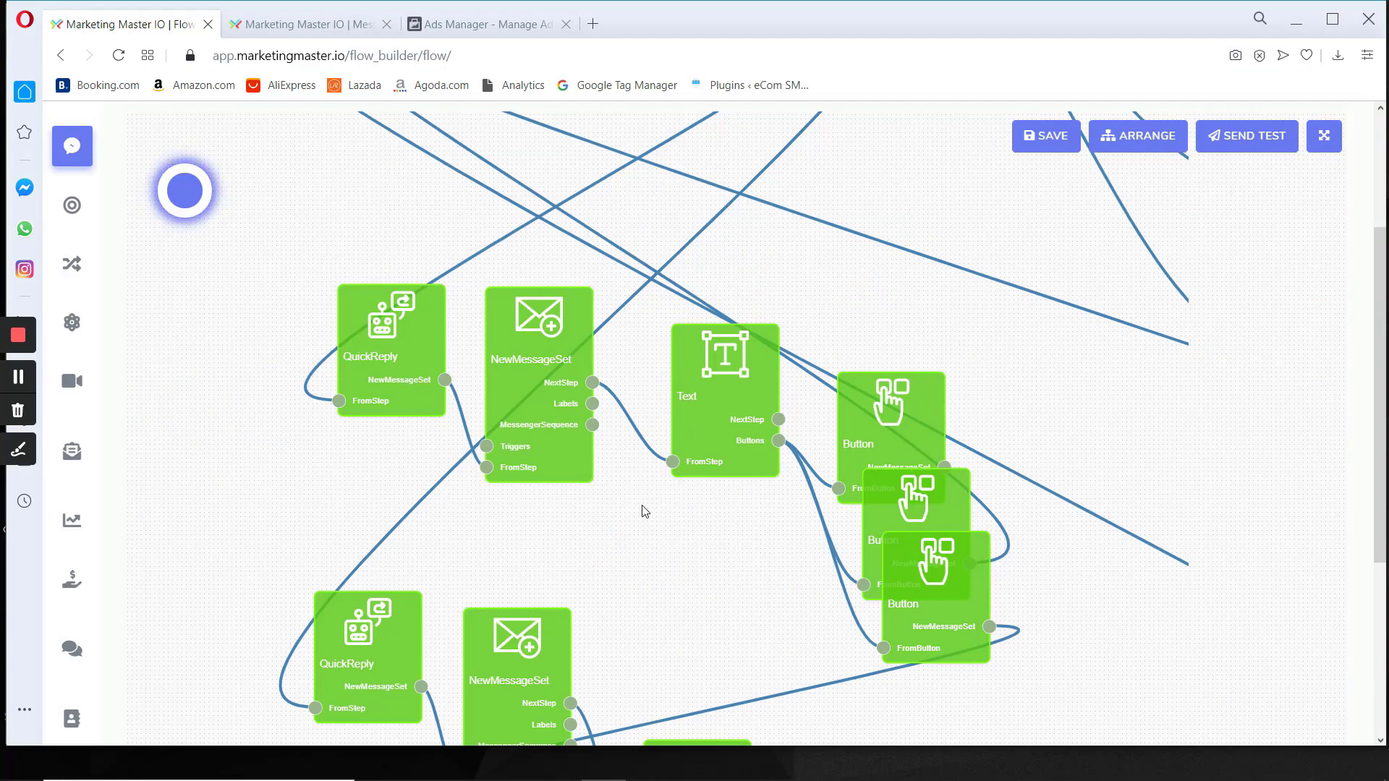
Inspect the postback ID of the ViewStore | NewEssentials message set, and open Messenger Bot's Post-back manager
{"action": "left_click", "coordinate": [539, 413]}
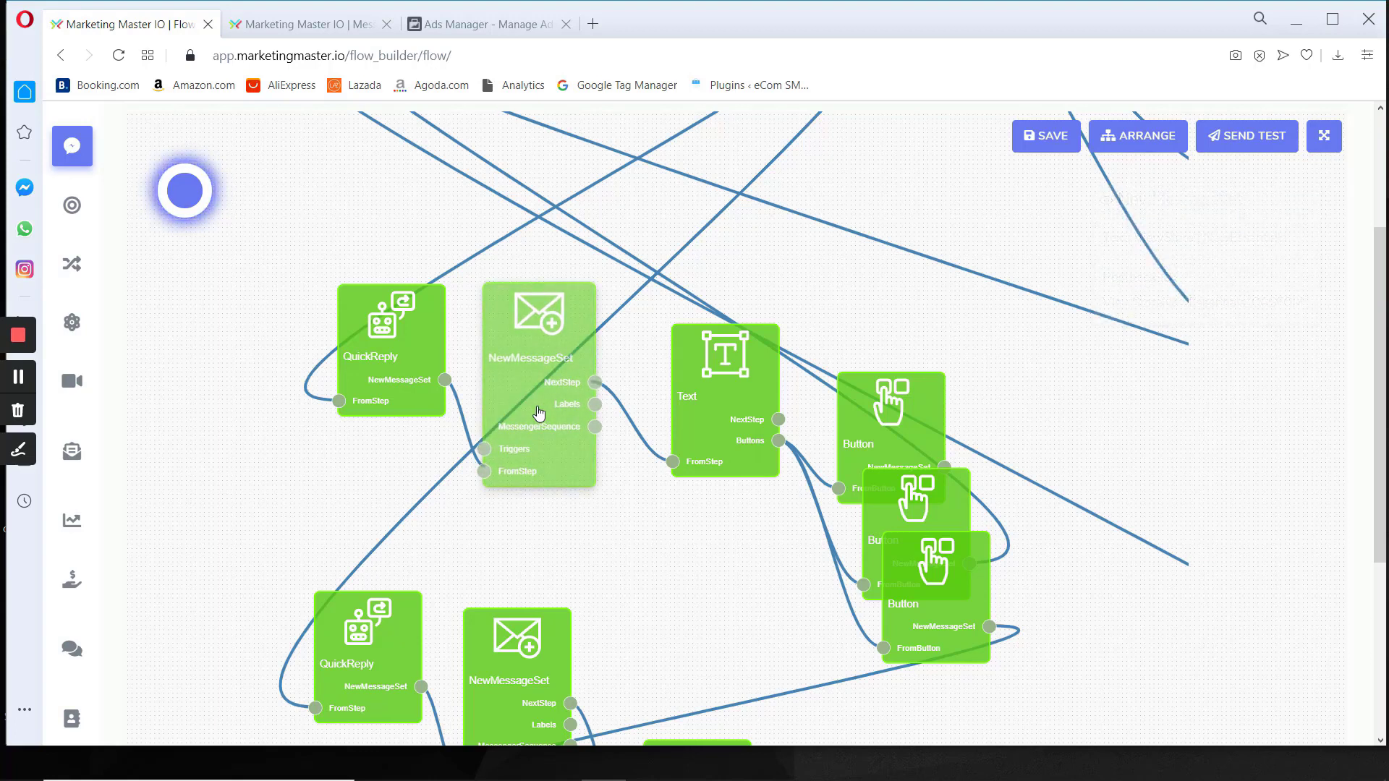
{"action": "mouse_move", "coordinate": [552, 443]}
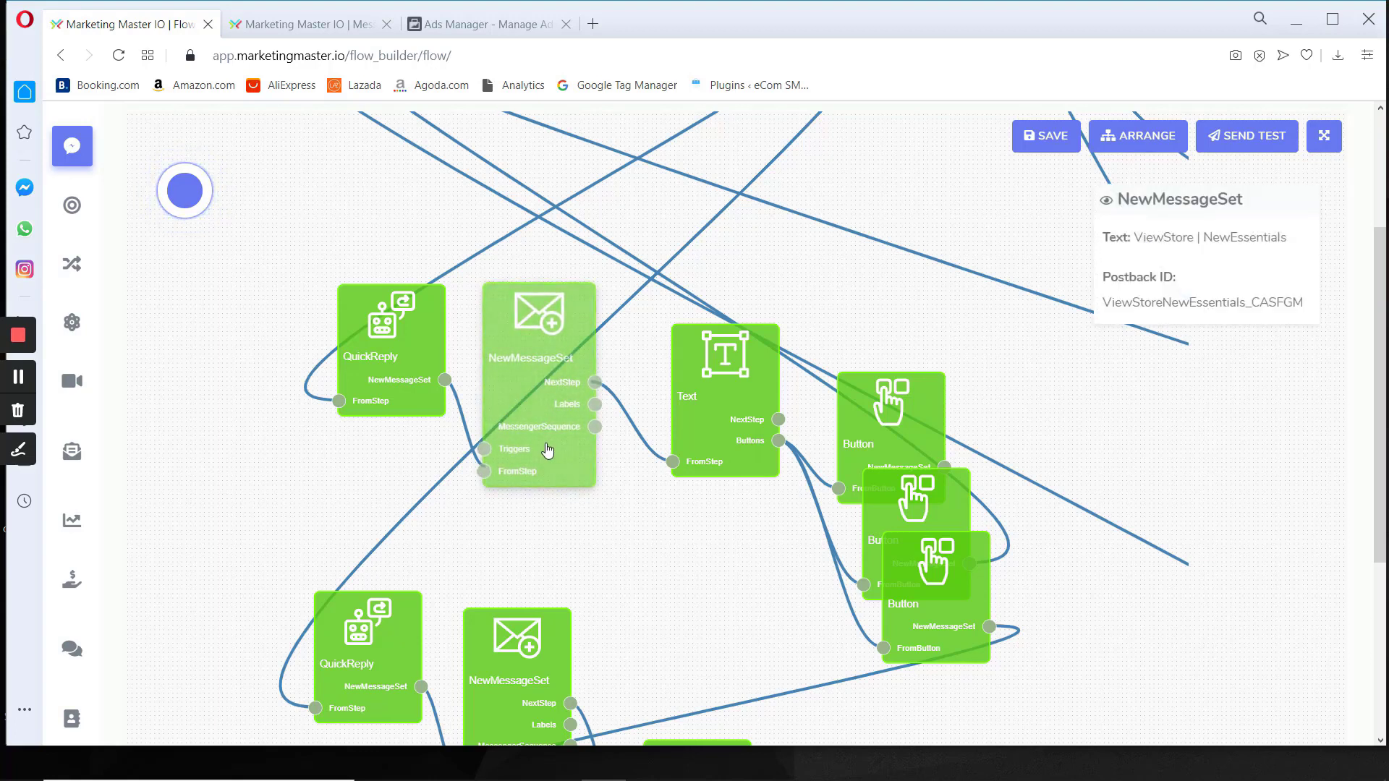
{"action": "left_click", "coordinate": [271, 24]}
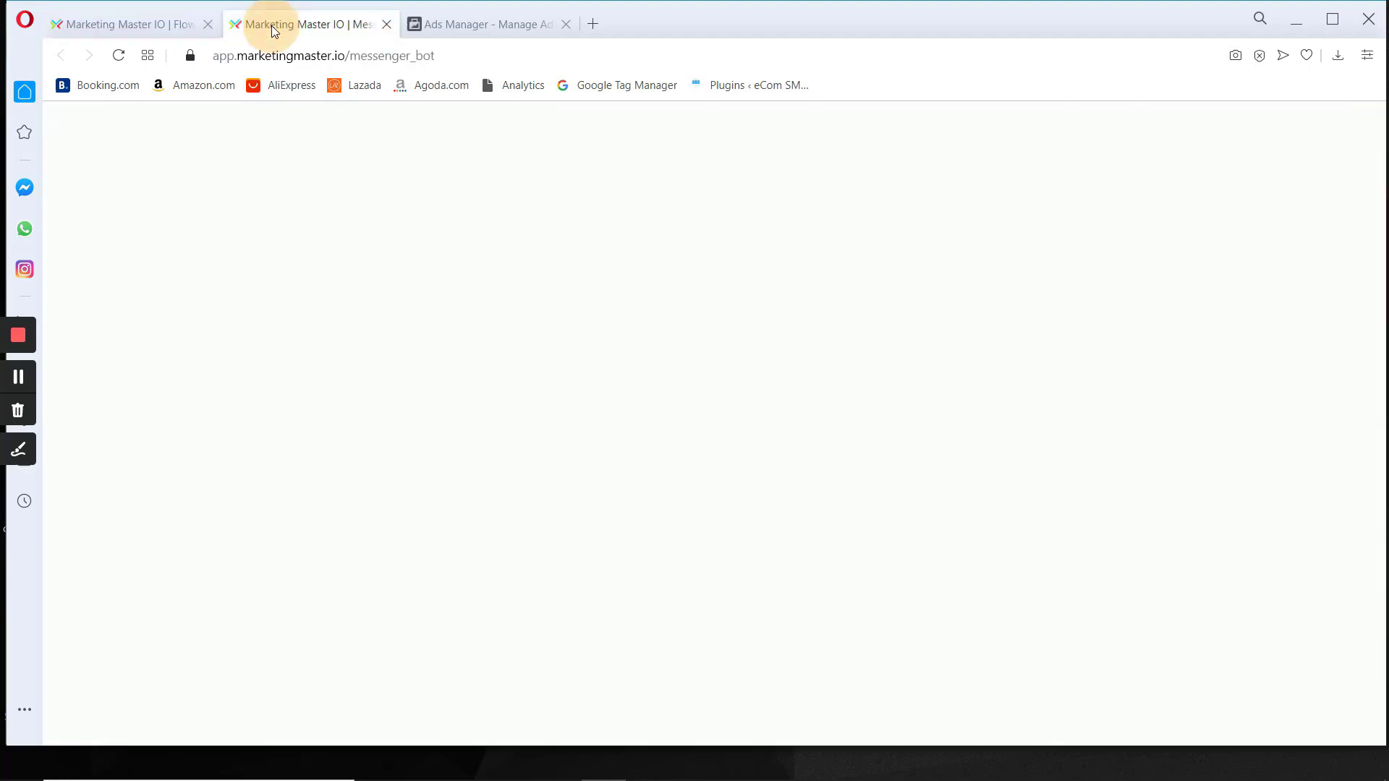
{"action": "scroll", "coordinate": [205, 528], "scroll_direction": "down", "scroll_amount": 7}
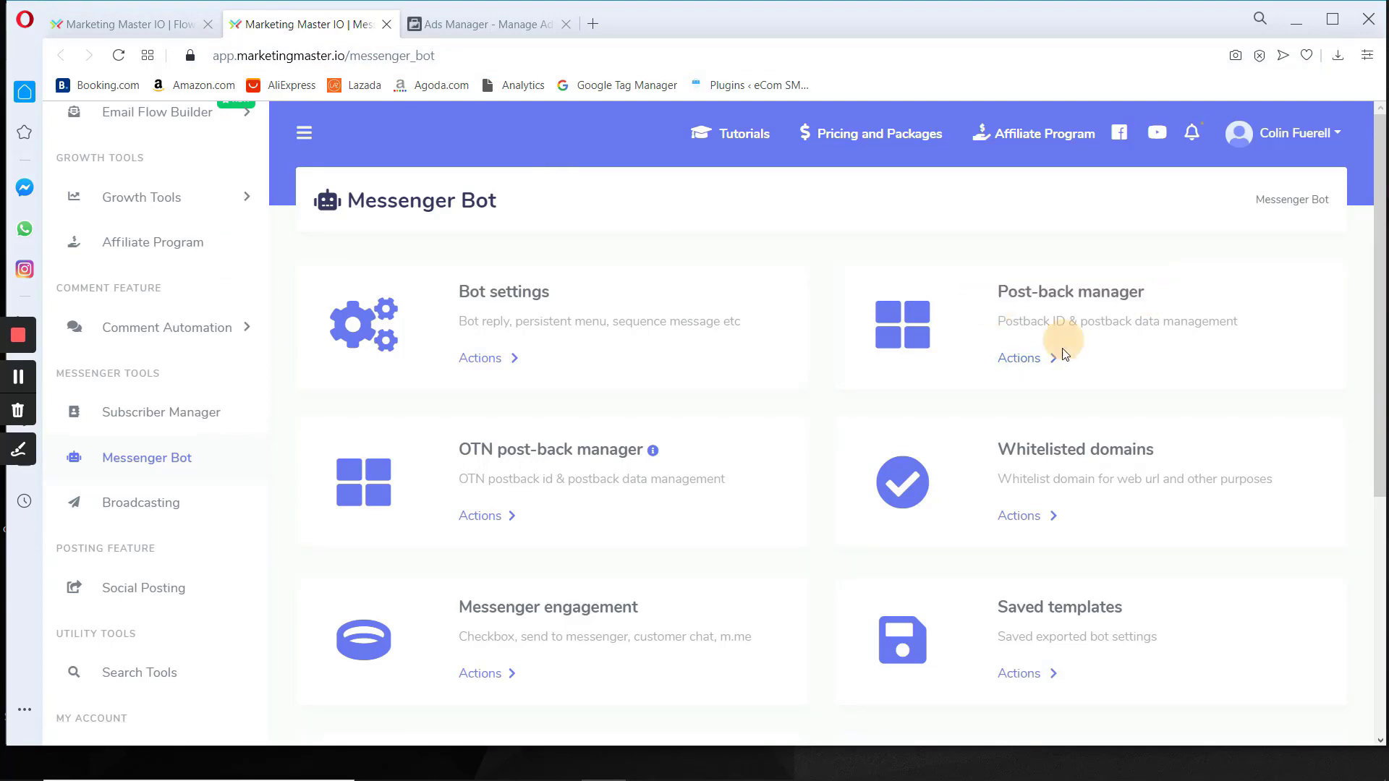
{"action": "left_click", "coordinate": [1021, 359]}
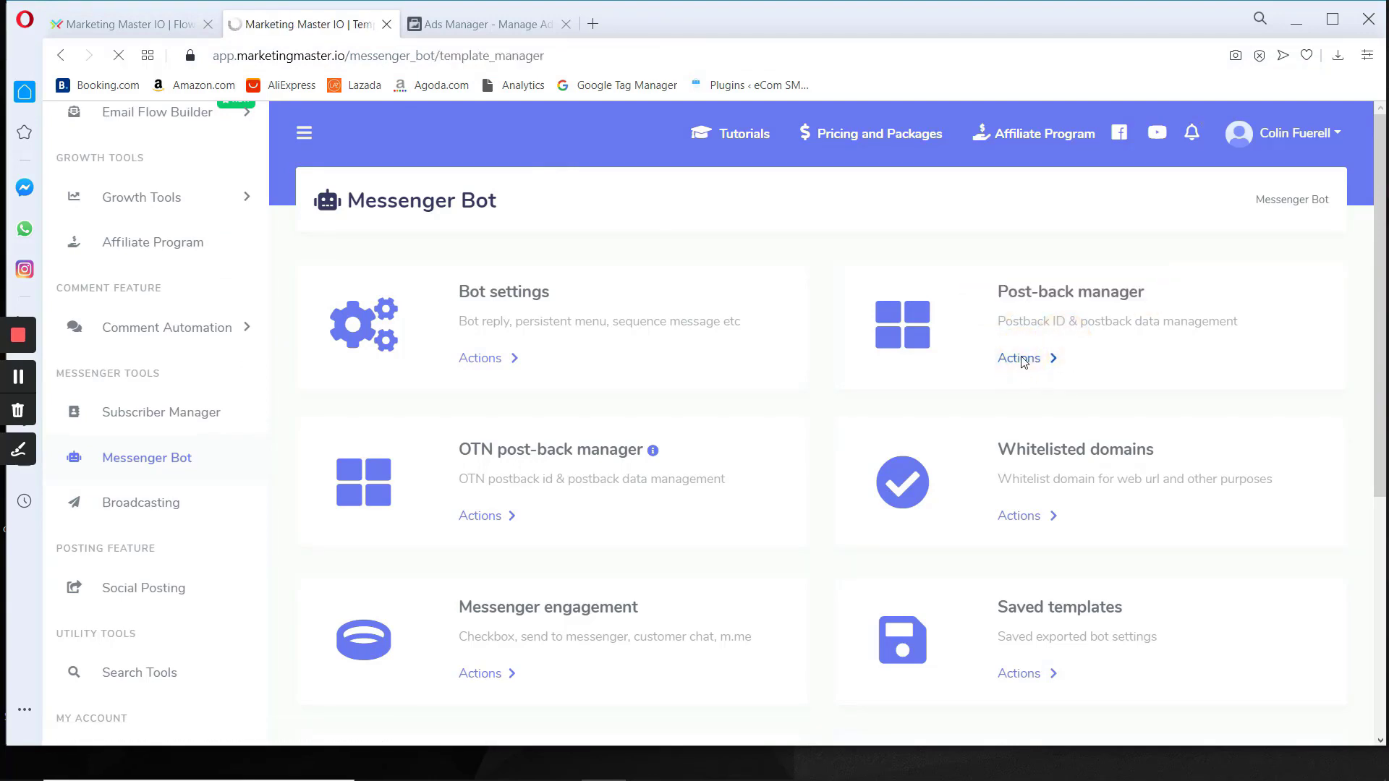
Return to the flow builder and inspect the postback ID of the ViewStore | NewEssentials message set
{"action": "left_click", "coordinate": [152, 24]}
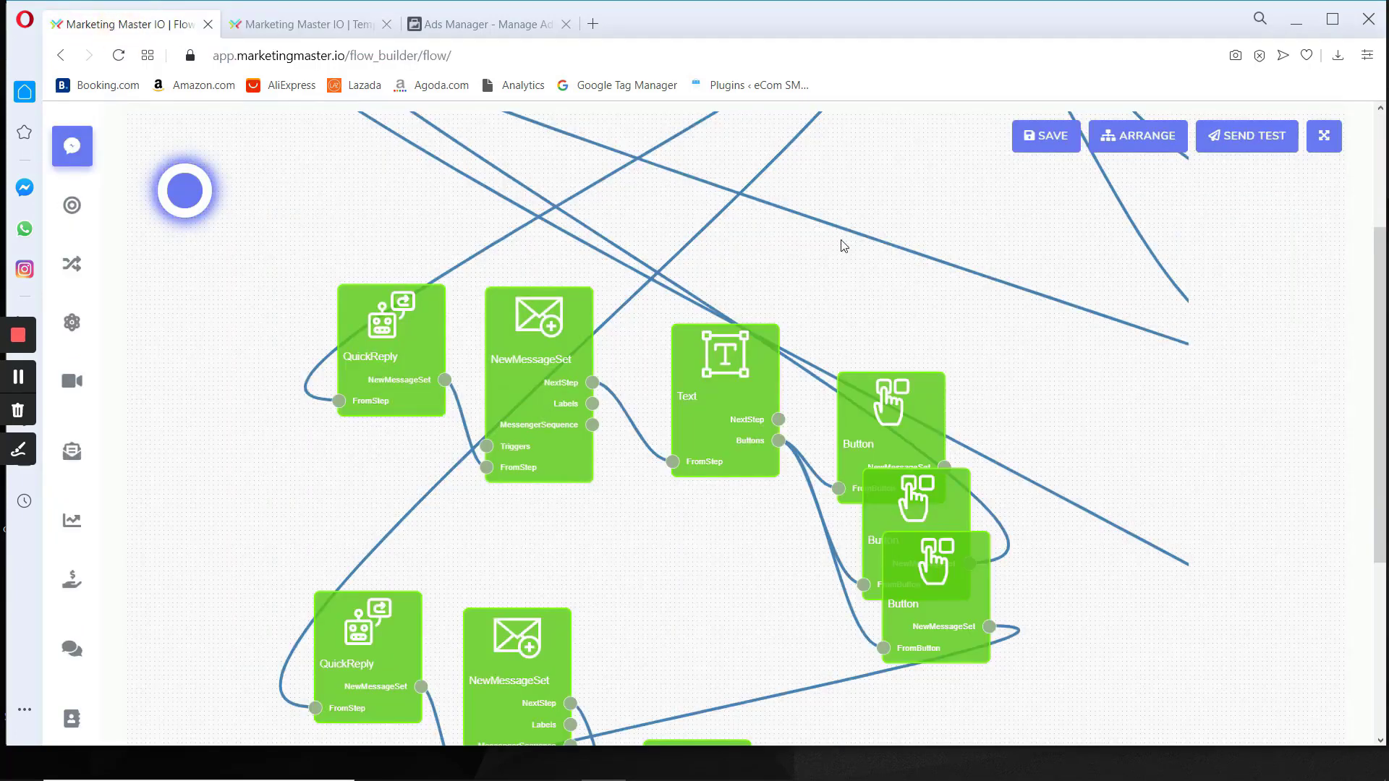
{"action": "left_click_drag", "start_coordinate": [824, 276], "coordinate": [778, 268]}
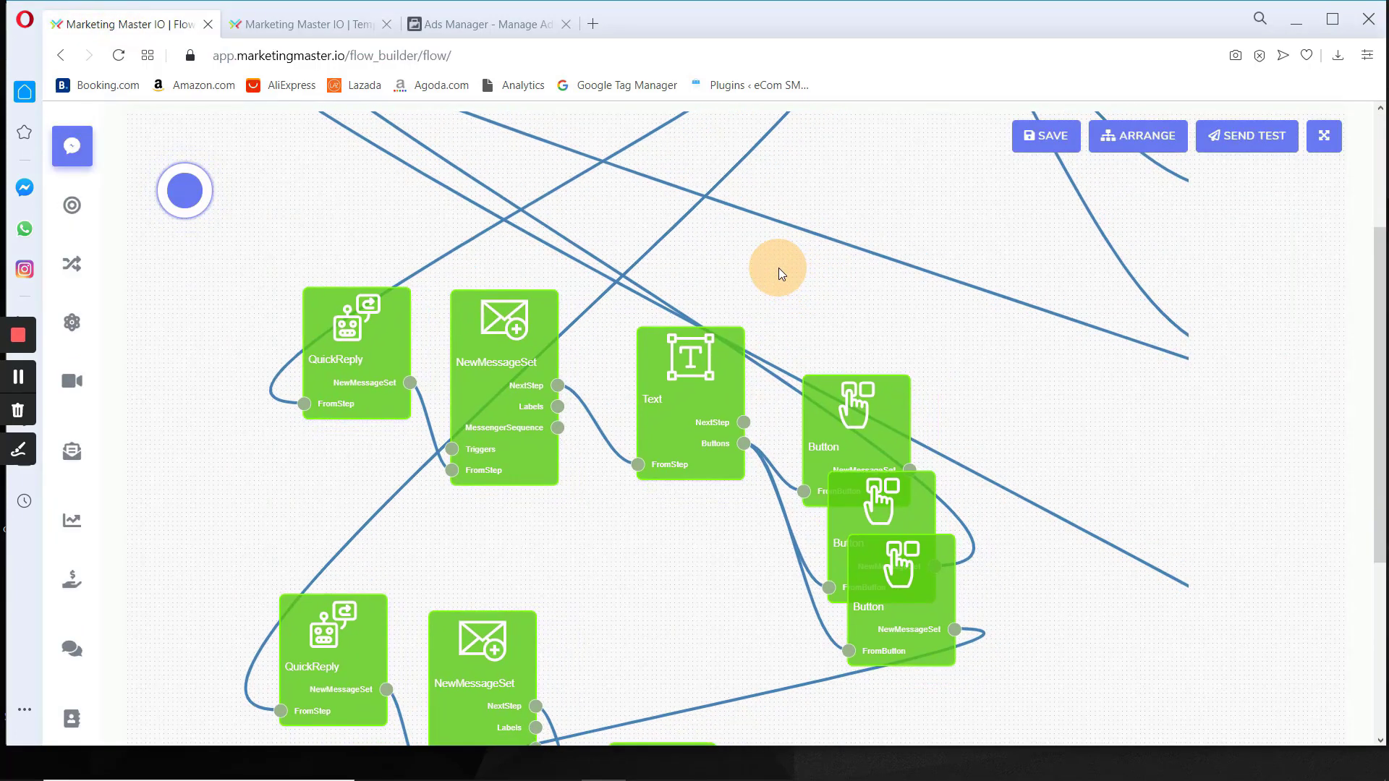
{"action": "mouse_move", "coordinate": [510, 353]}
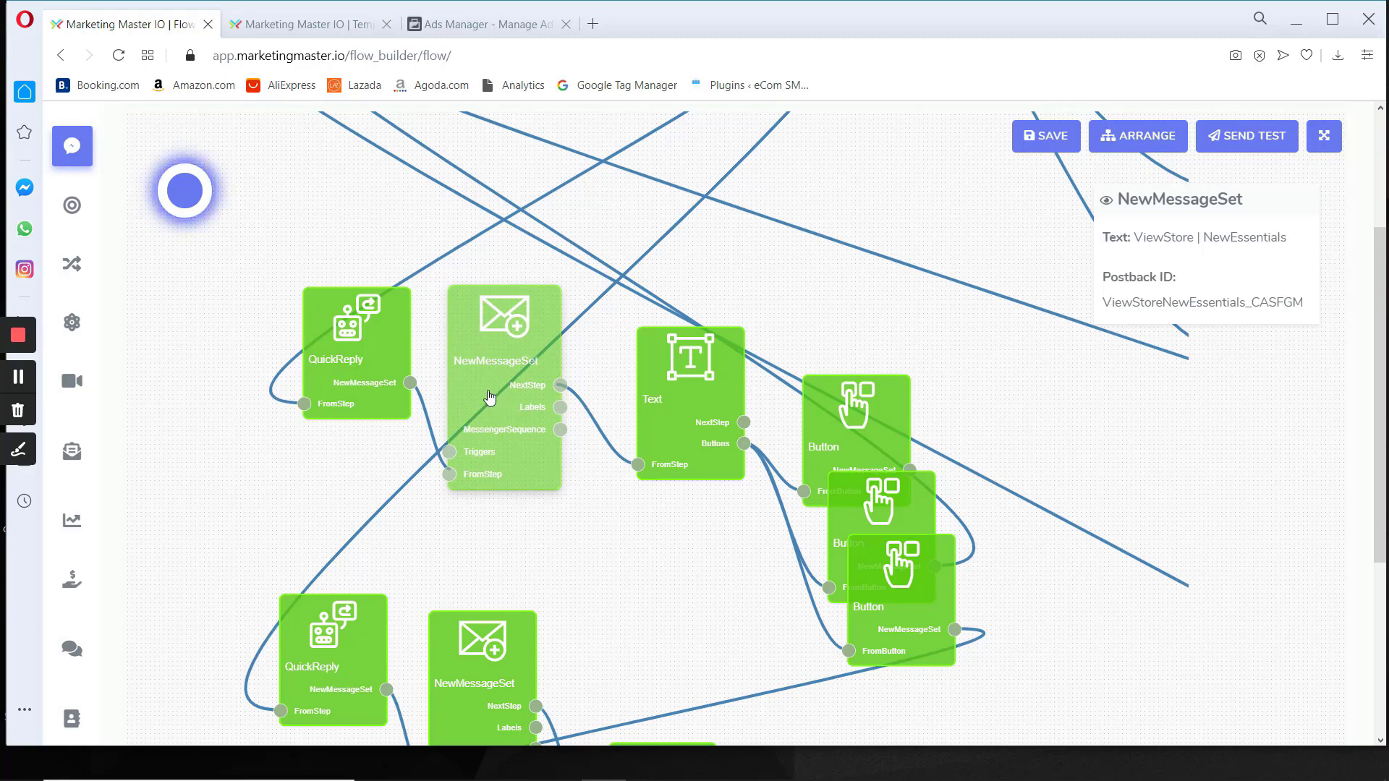
{"action": "left_click_drag", "start_coordinate": [516, 394], "coordinate": [518, 390]}
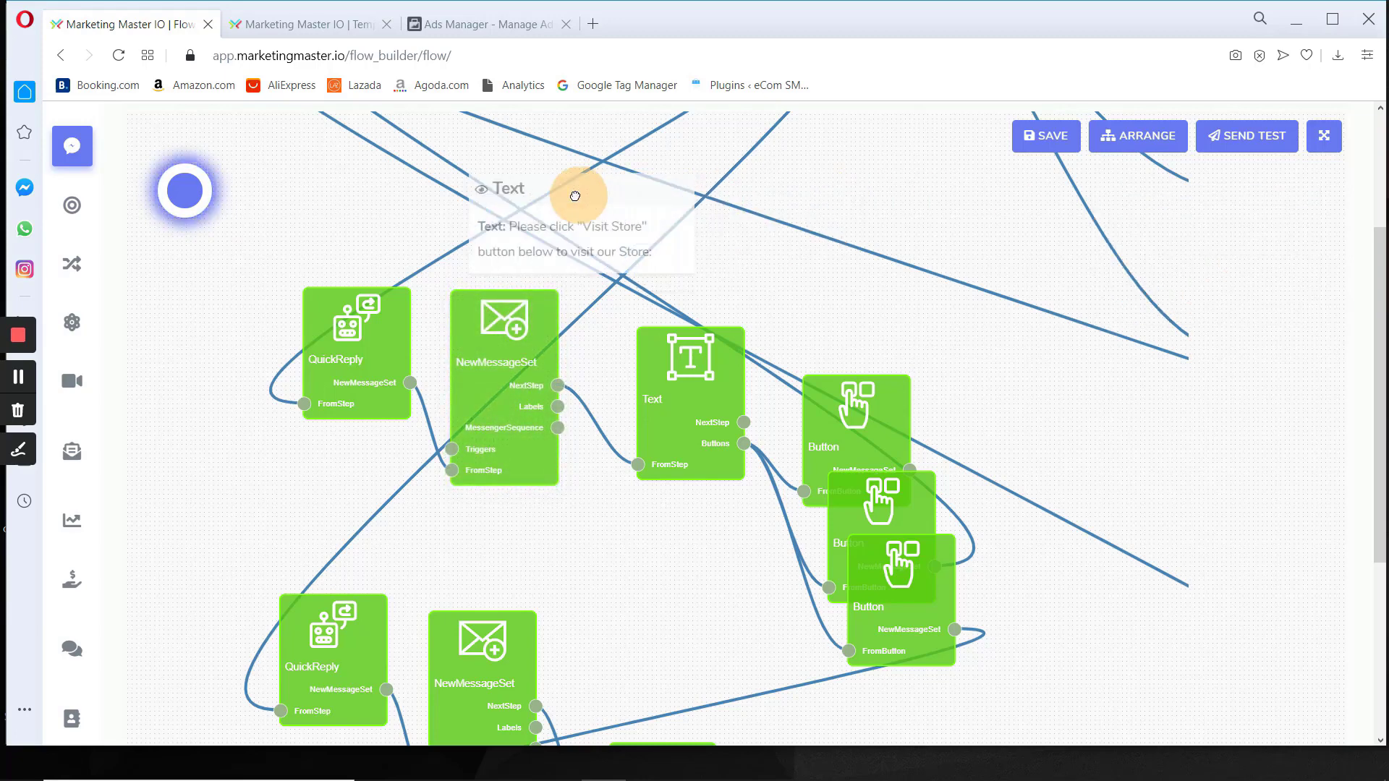
{"action": "left_click_drag", "start_coordinate": [515, 356], "coordinate": [515, 357]}
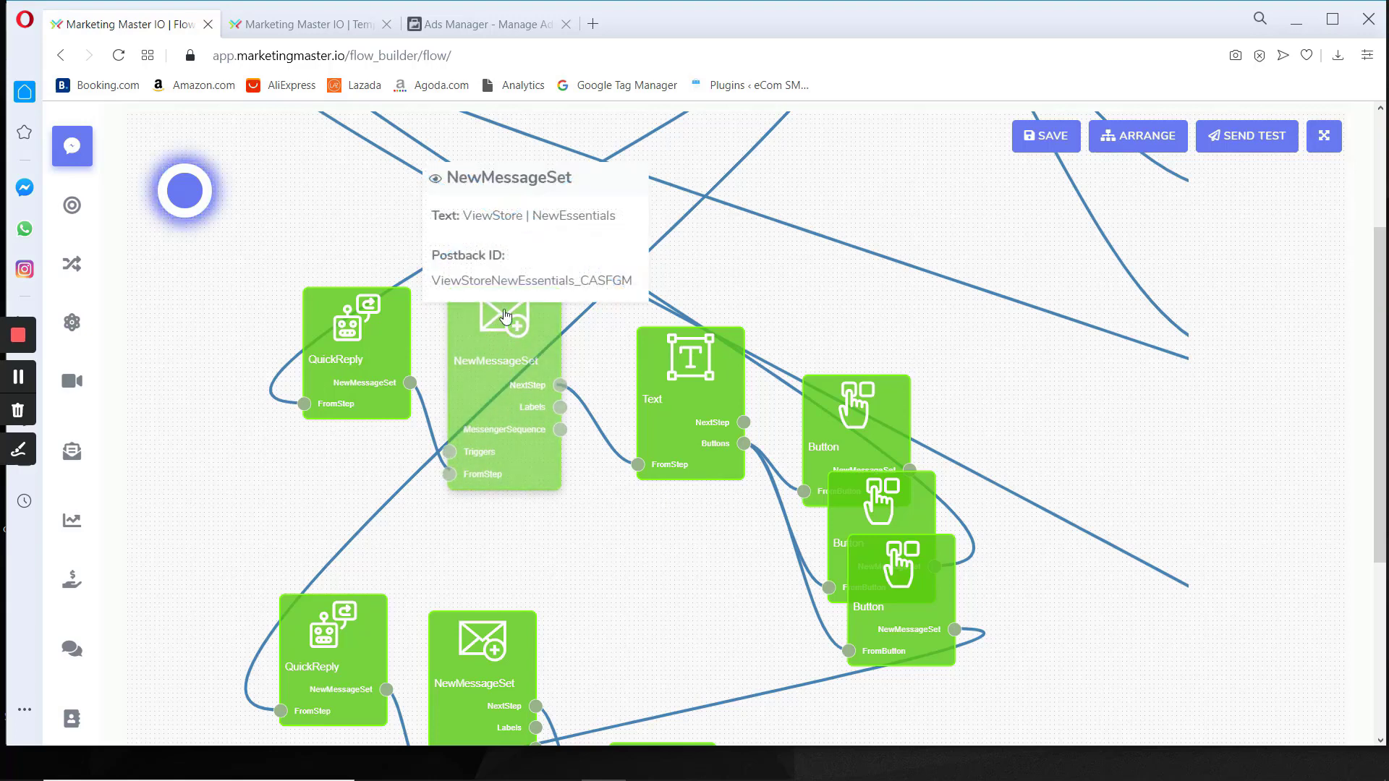
{"action": "left_click_drag", "start_coordinate": [496, 321], "coordinate": [508, 352]}
In the Post-back manager, copy the postback ID of the ViewStore | NewEssentials template
{"action": "left_click", "coordinate": [311, 24]}
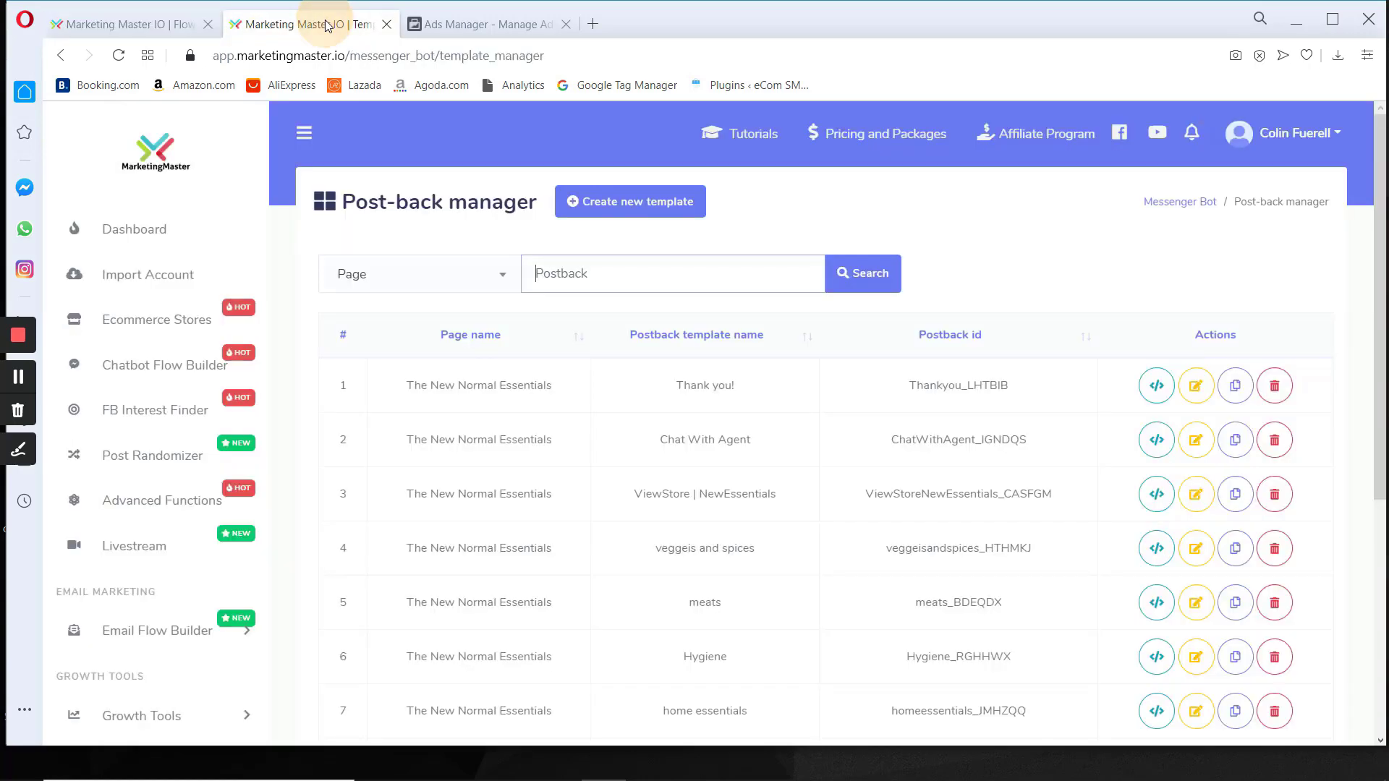
{"action": "scroll", "coordinate": [882, 431], "scroll_direction": "down", "scroll_amount": 1}
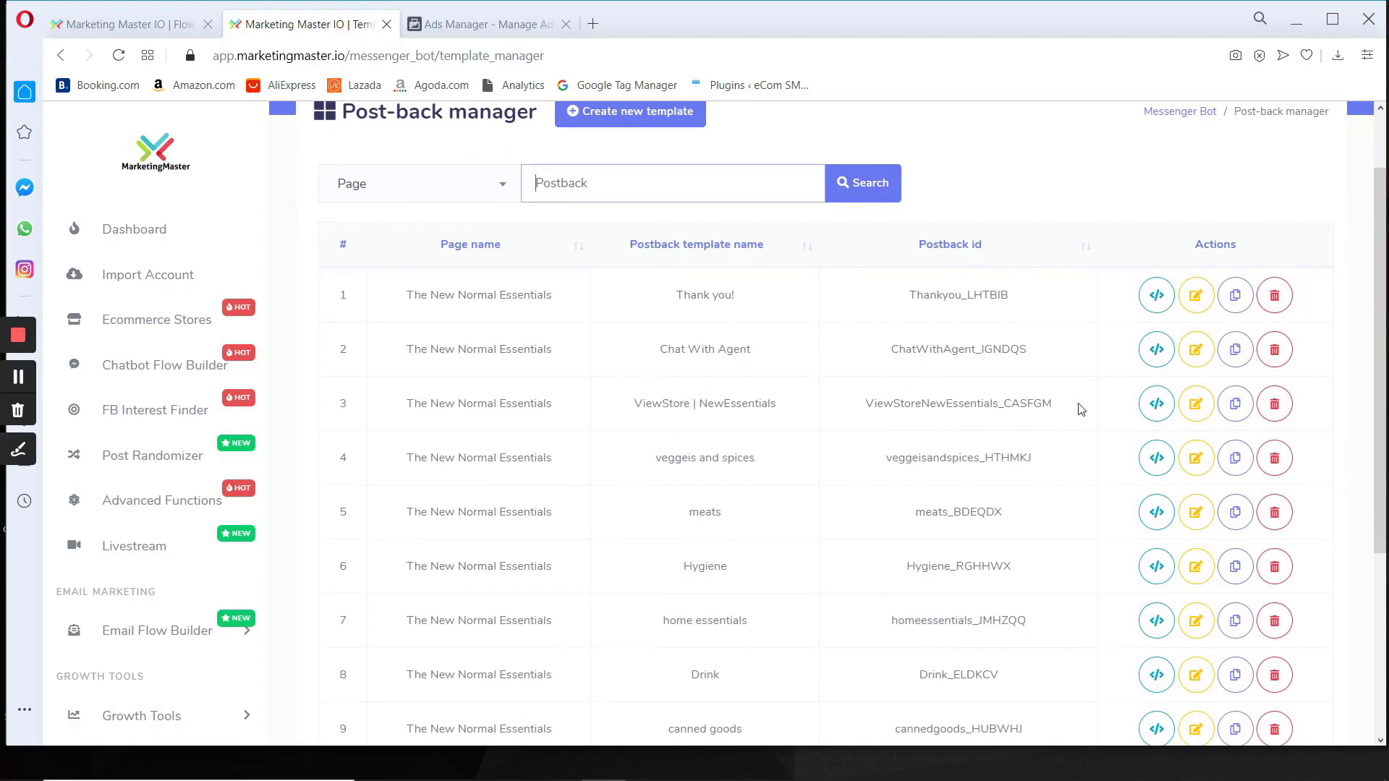
{"action": "left_click_drag", "start_coordinate": [1078, 404], "coordinate": [856, 405]}
{"action": "left_click", "coordinate": [940, 427]}
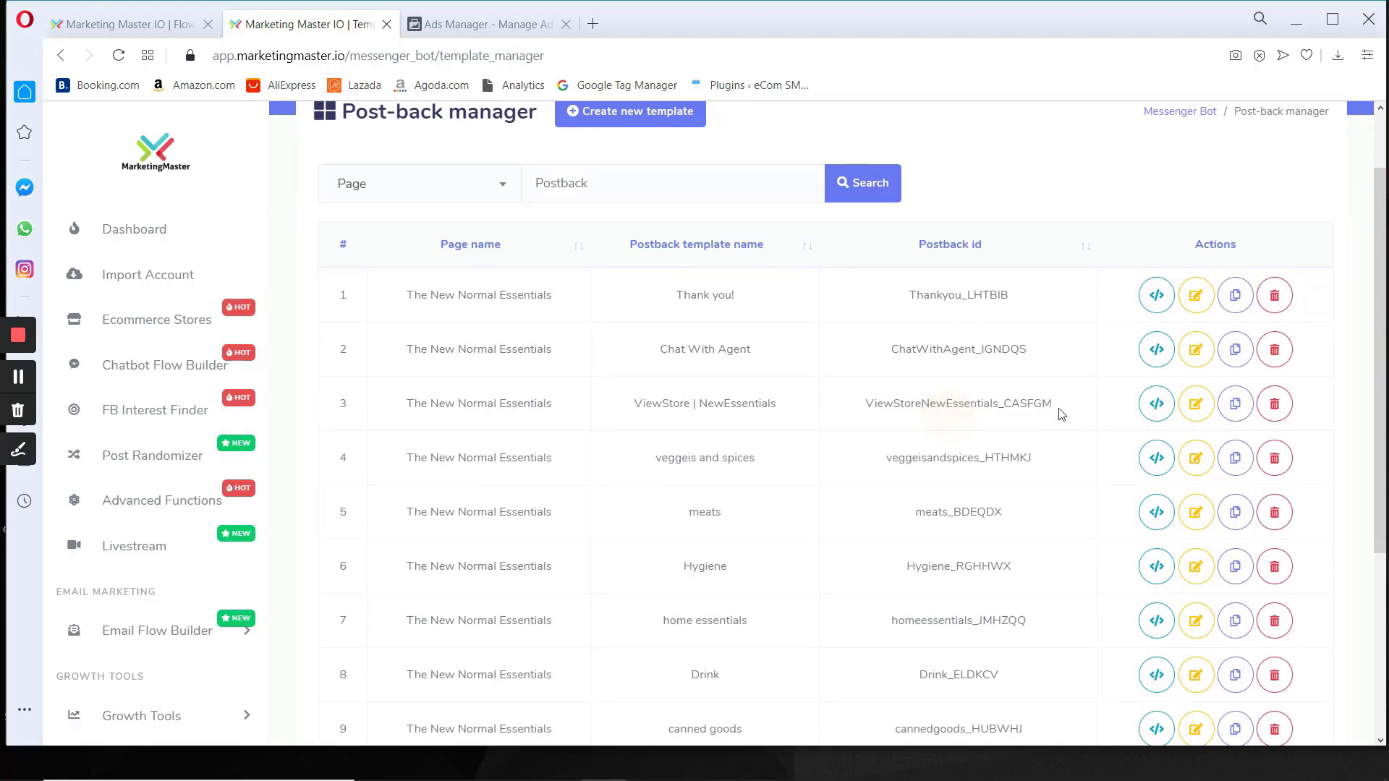
{"action": "left_click_drag", "start_coordinate": [1060, 413], "coordinate": [865, 412]}
{"action": "left_click", "coordinate": [937, 379]}
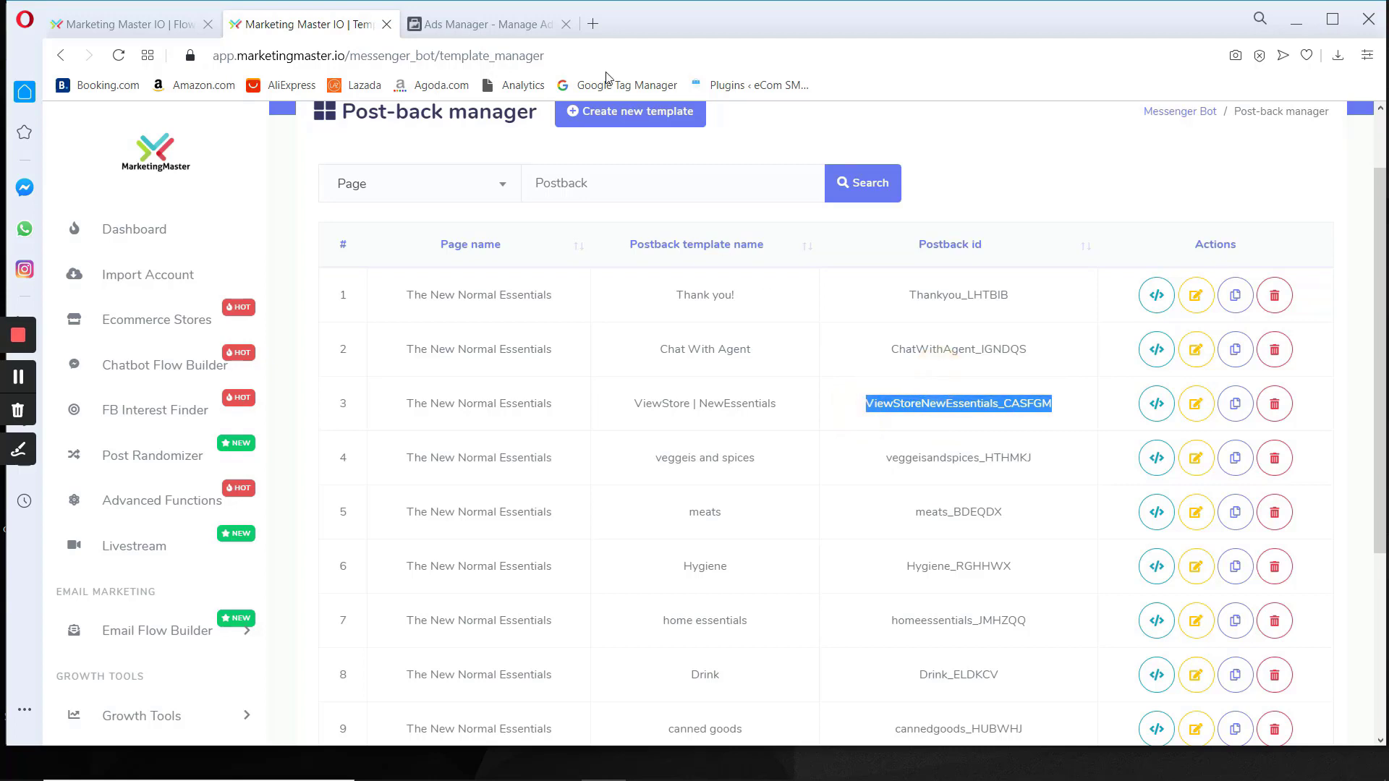
Switch to Ads Manager and paste ViewStoreNewEssentials_CASFGM as the Visit Store button's bot payload
{"action": "left_click", "coordinate": [496, 24]}
{"action": "left_click", "coordinate": [595, 530]}
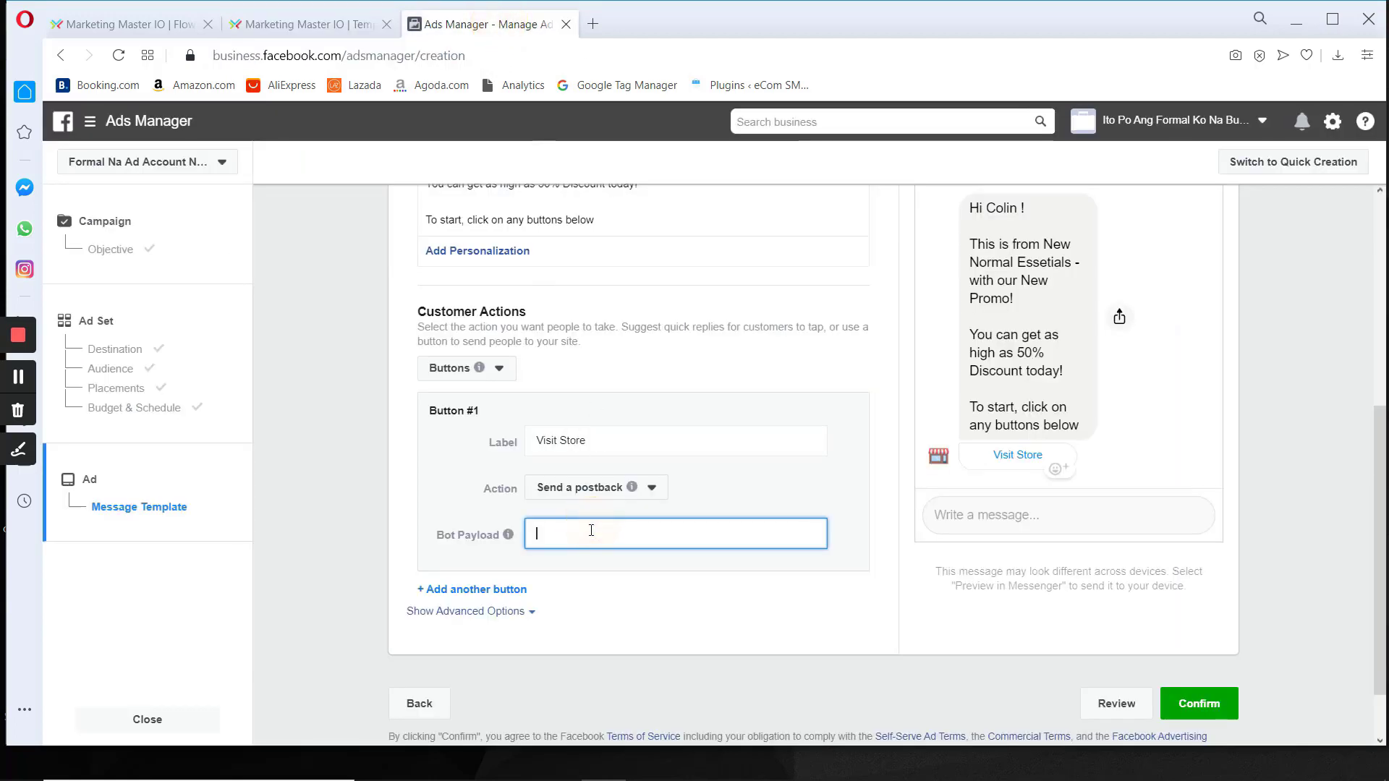
{"action": "right_click", "coordinate": [590, 531]}
{"action": "left_click", "coordinate": [640, 399]}
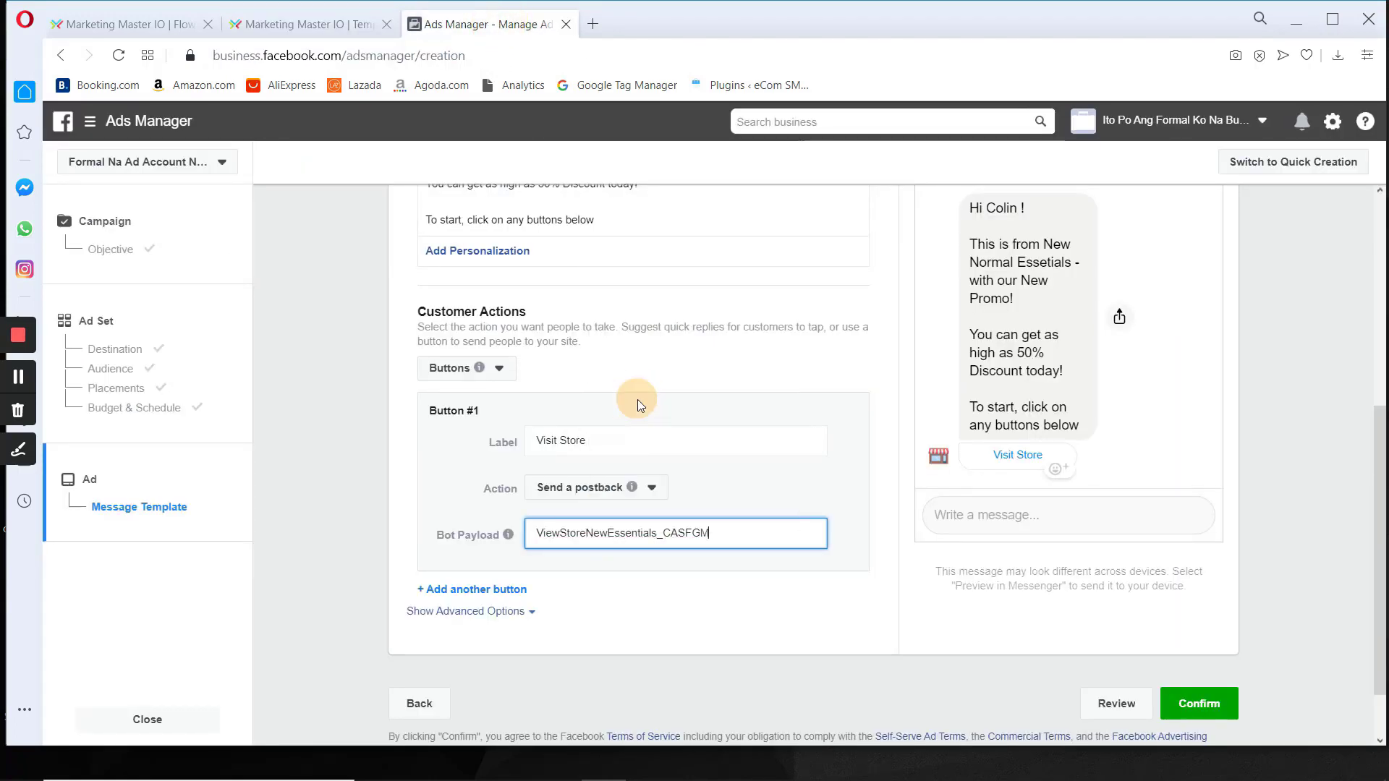
{"action": "left_click", "coordinate": [707, 573]}
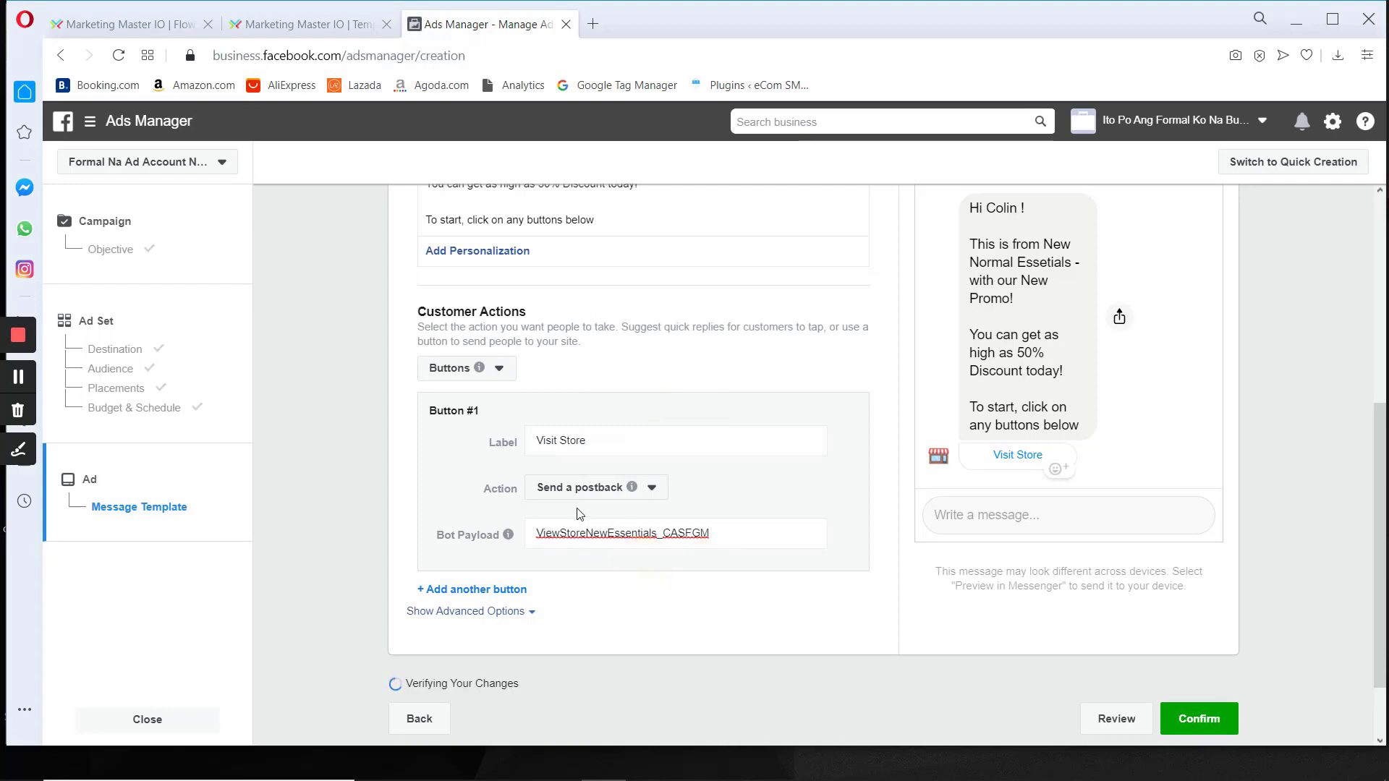
Go back to the flow builder and check the ViewStore | NewEssentials message set's postback ID against the pasted payload
{"action": "left_click", "coordinate": [165, 28]}
{"action": "mouse_move", "coordinate": [554, 483]}
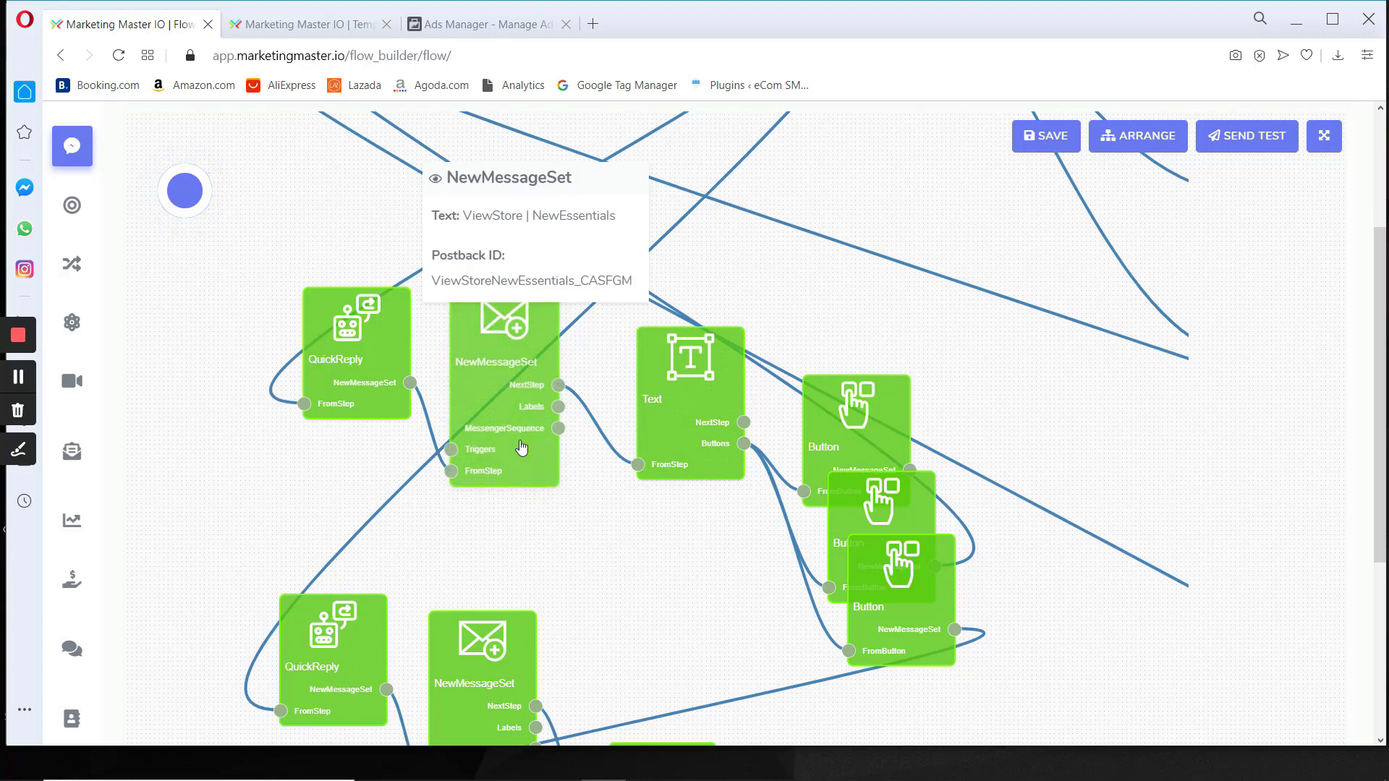
{"action": "mouse_move", "coordinate": [519, 432]}
{"action": "left_mouse_down"}
{"action": "mouse_move", "coordinate": [529, 440]}
{"action": "mouse_move", "coordinate": [530, 422]}
{"action": "left_mouse_up"}
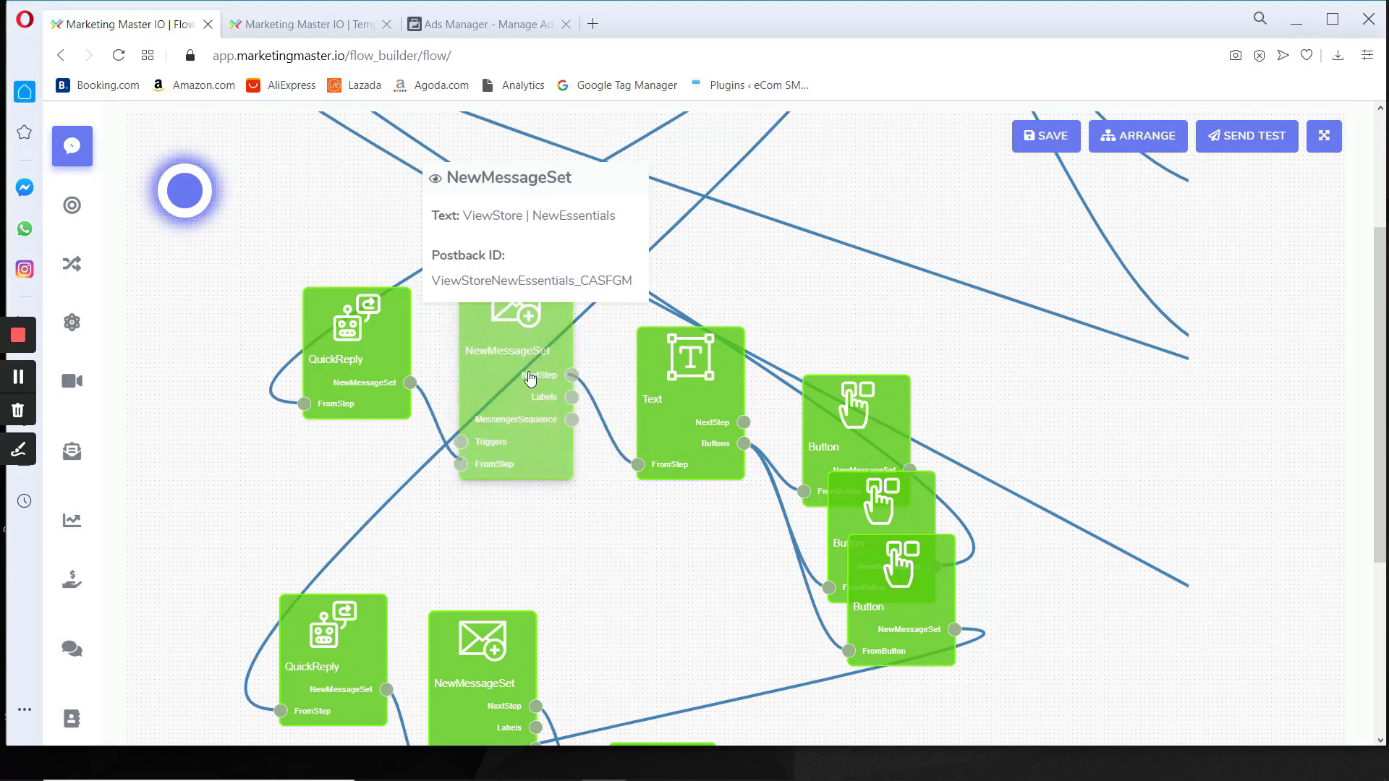
{"action": "left_click_drag", "start_coordinate": [534, 308], "coordinate": [536, 309]}
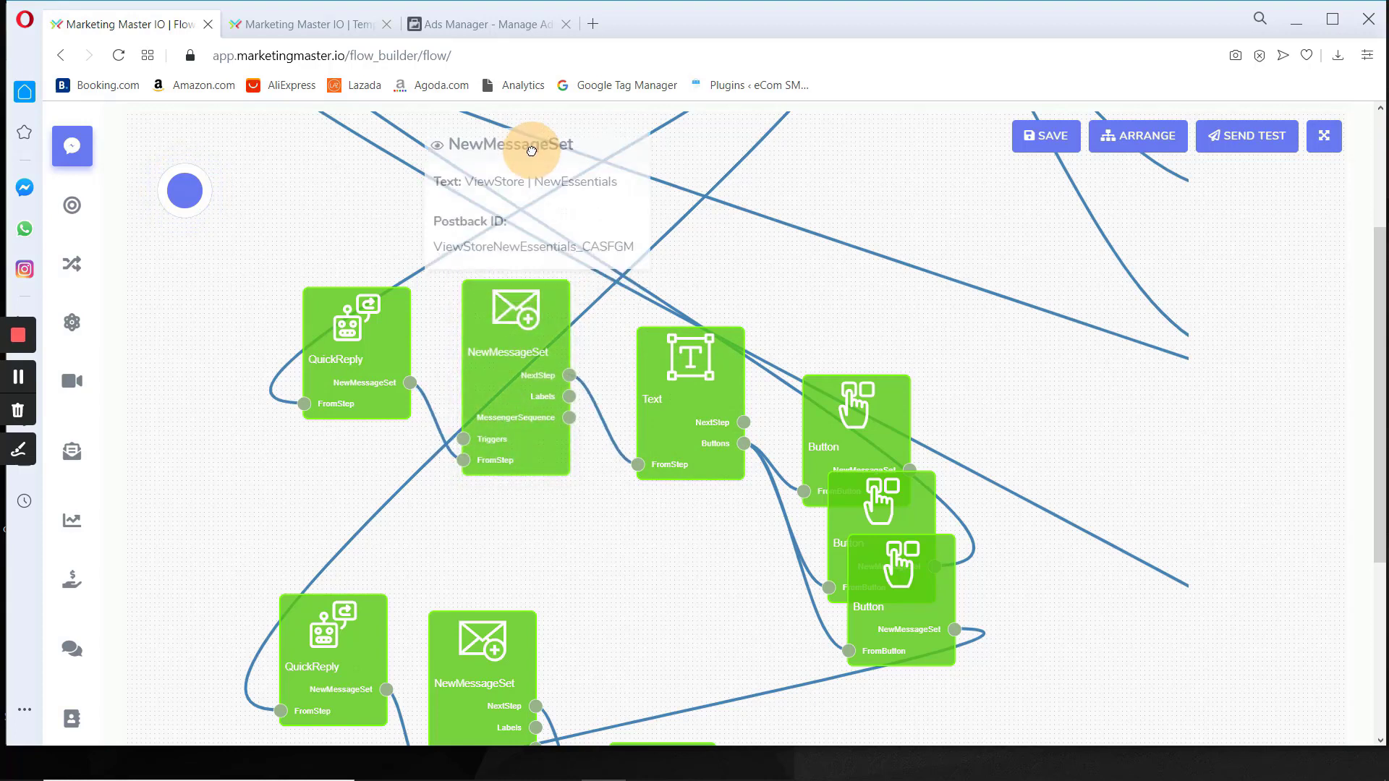
{"action": "mouse_move", "coordinate": [524, 372]}
{"action": "left_mouse_down"}
{"action": "mouse_move", "coordinate": [518, 412]}
{"action": "mouse_move", "coordinate": [545, 393]}
{"action": "mouse_move", "coordinate": [535, 355]}
{"action": "left_mouse_up"}
Copy the ViewStore | NewEssentials postback ID from the Post-back manager again
{"action": "left_click", "coordinate": [329, 32]}
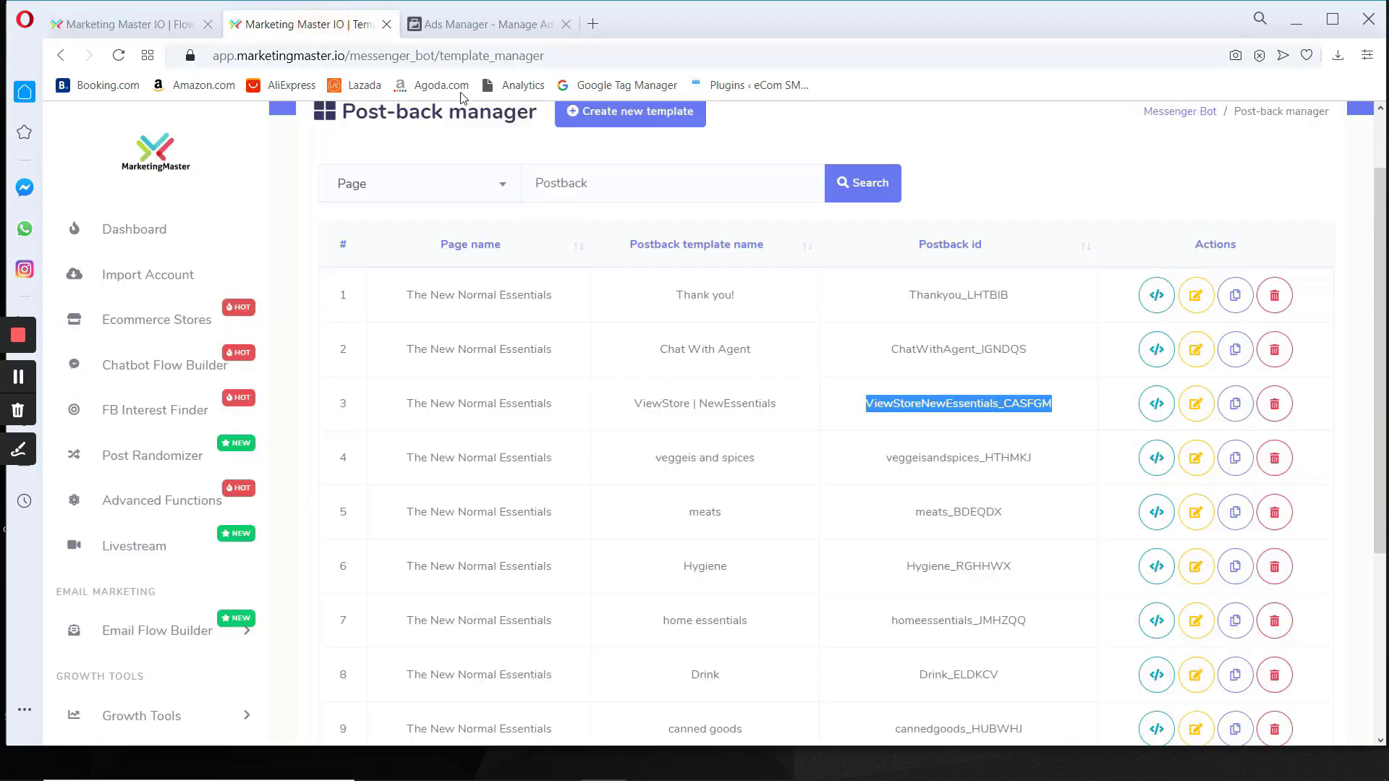
{"action": "left_click", "coordinate": [906, 399]}
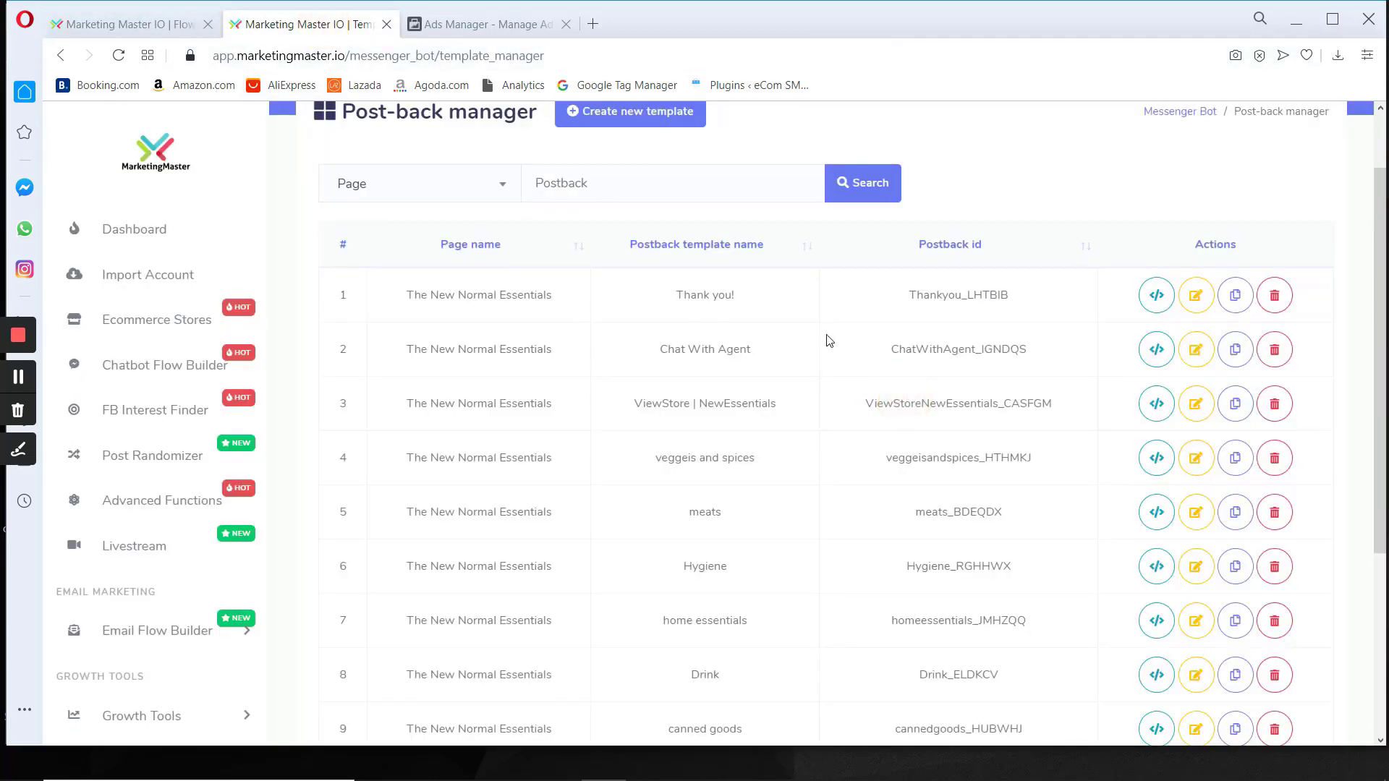
{"action": "left_click_drag", "start_coordinate": [1052, 405], "coordinate": [861, 410]}
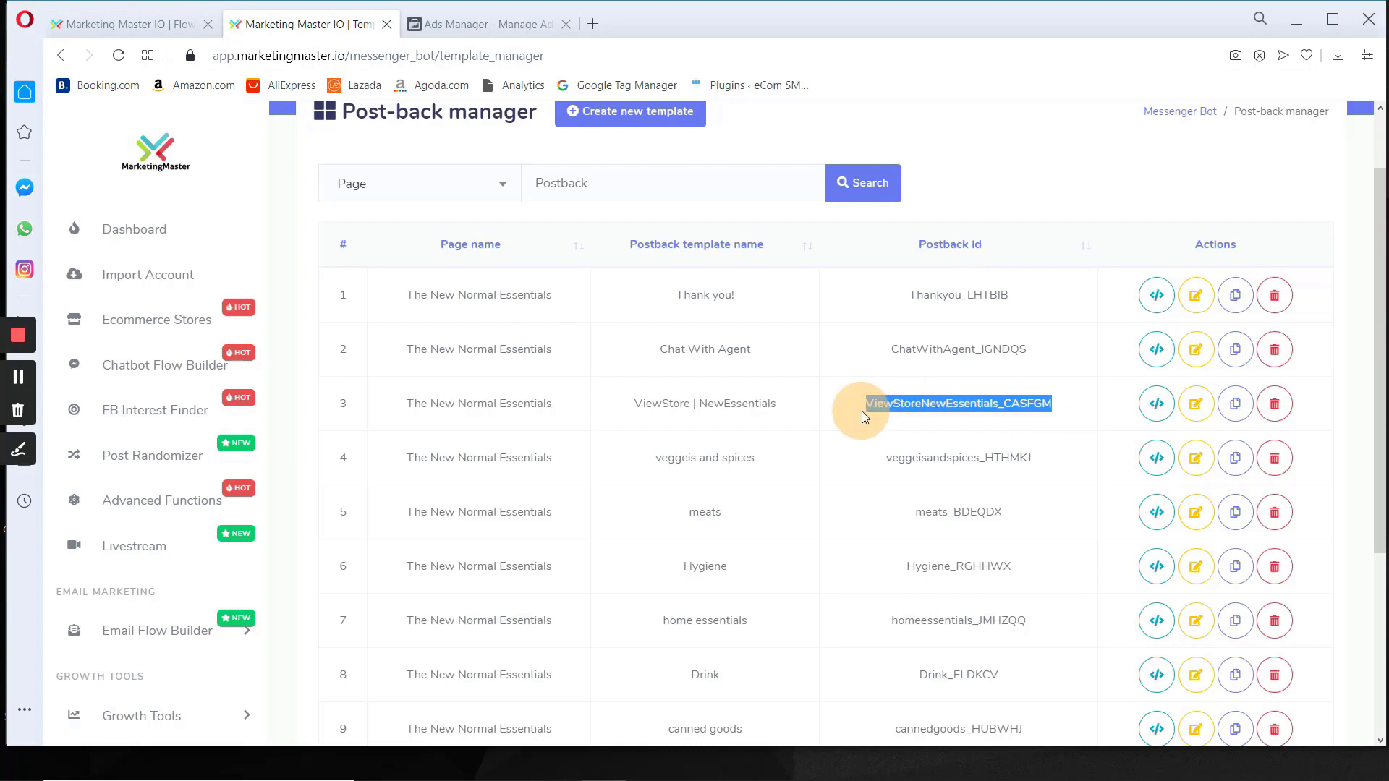
{"action": "right_click", "coordinate": [906, 408]}
{"action": "left_click", "coordinate": [961, 468]}
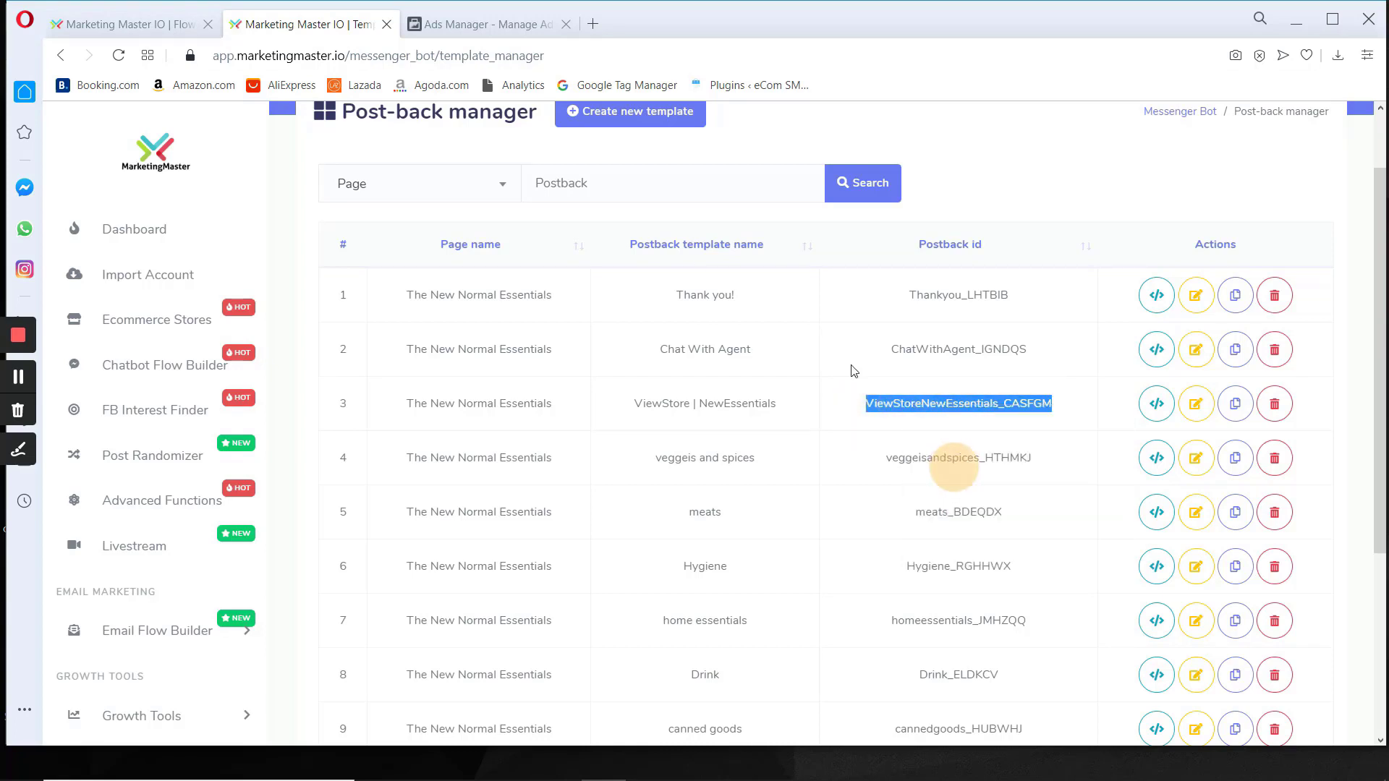
Return to Ads Manager and review the message template with the Visit Store button's label, action and bot payload
{"action": "left_click", "coordinate": [481, 24]}
{"action": "left_click", "coordinate": [734, 533]}
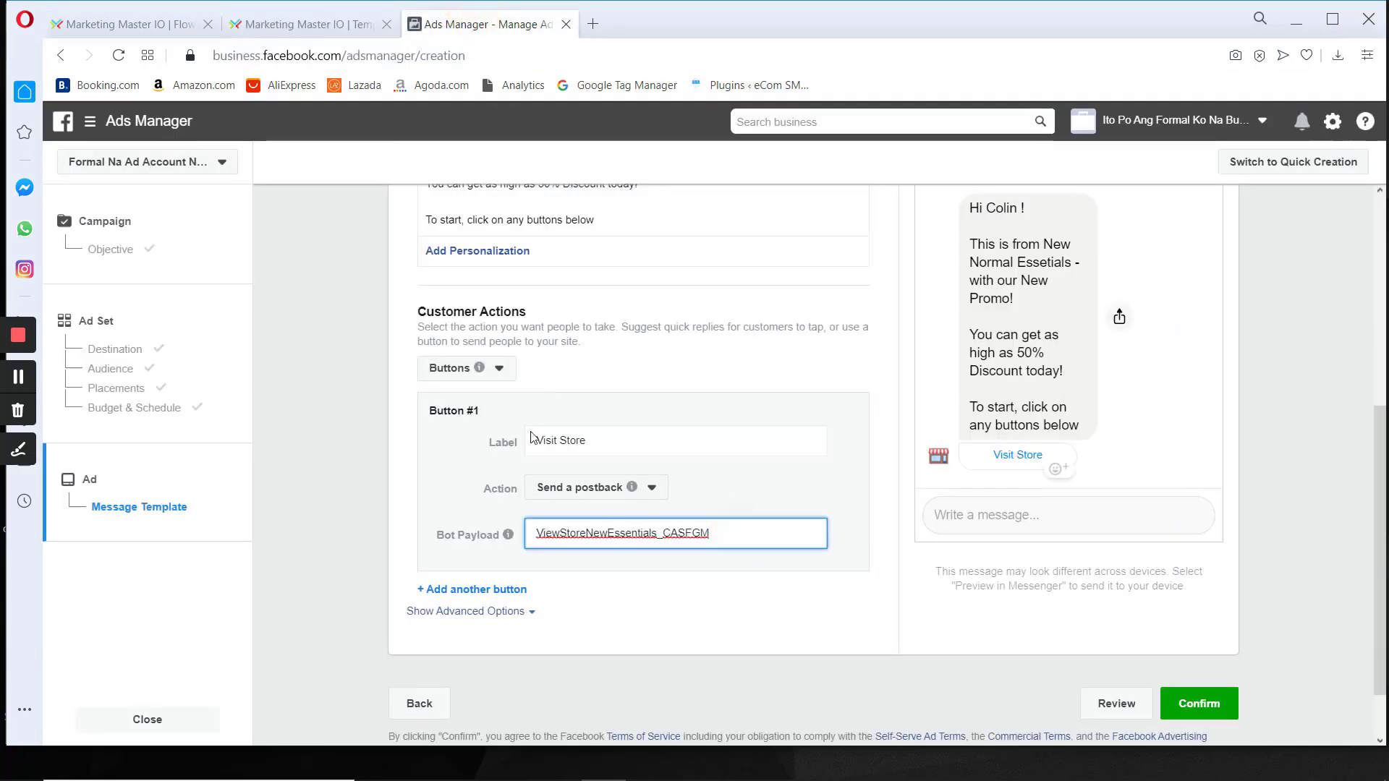
{"action": "left_click", "coordinate": [390, 466]}
{"action": "scroll", "coordinate": [405, 462], "scroll_direction": "up", "scroll_amount": 4}
{"action": "scroll", "coordinate": [413, 473], "scroll_direction": "down", "scroll_amount": 5}
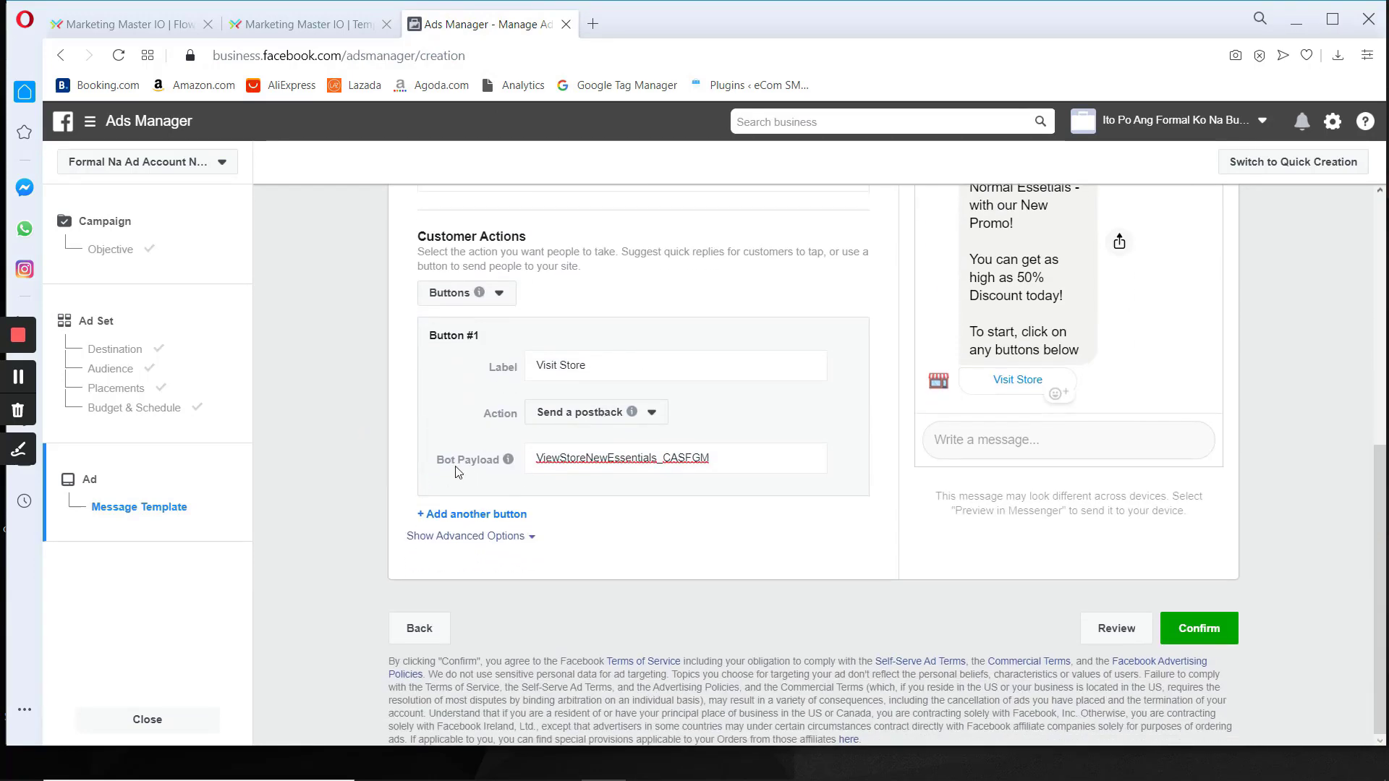
Add a second button labelled View Categories and set its action to Send a postback
{"action": "left_click", "coordinate": [471, 513]}
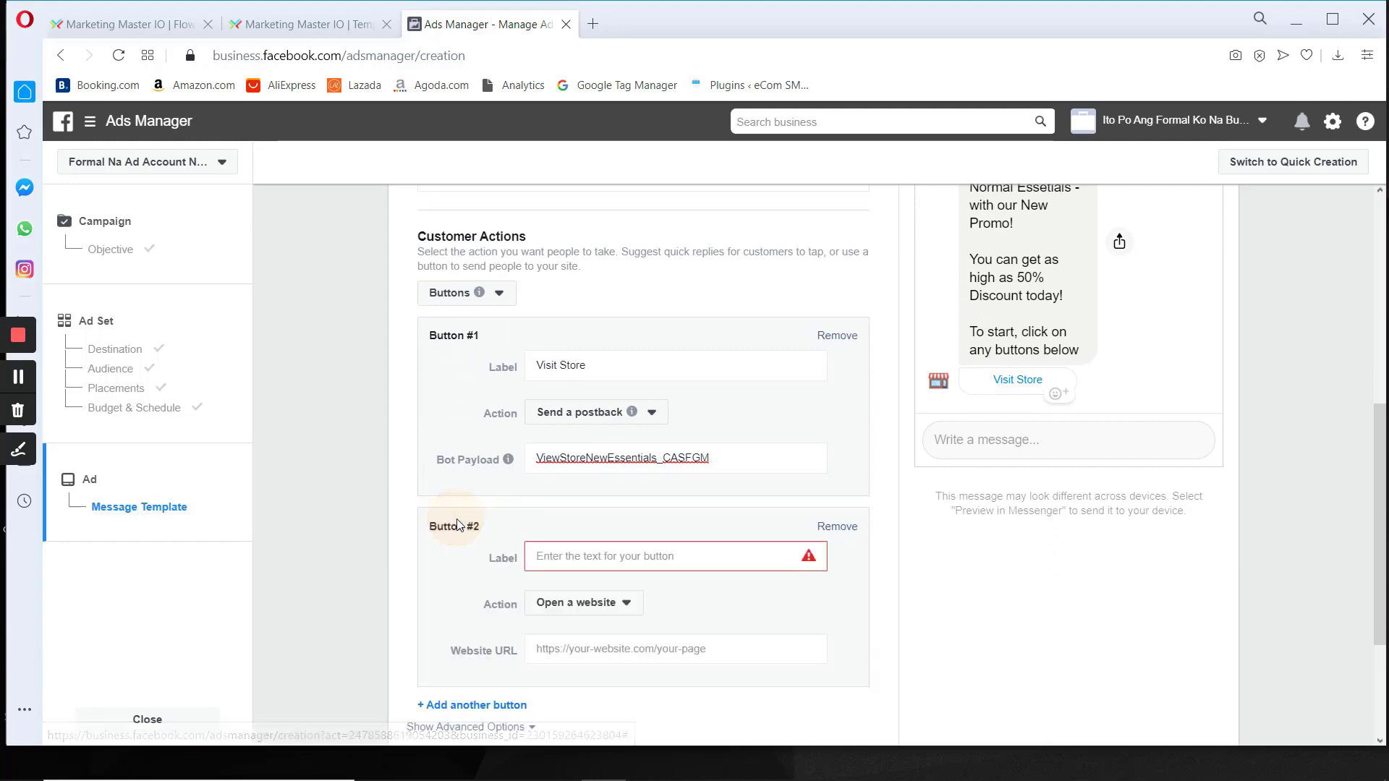
{"action": "left_click", "coordinate": [582, 561]}
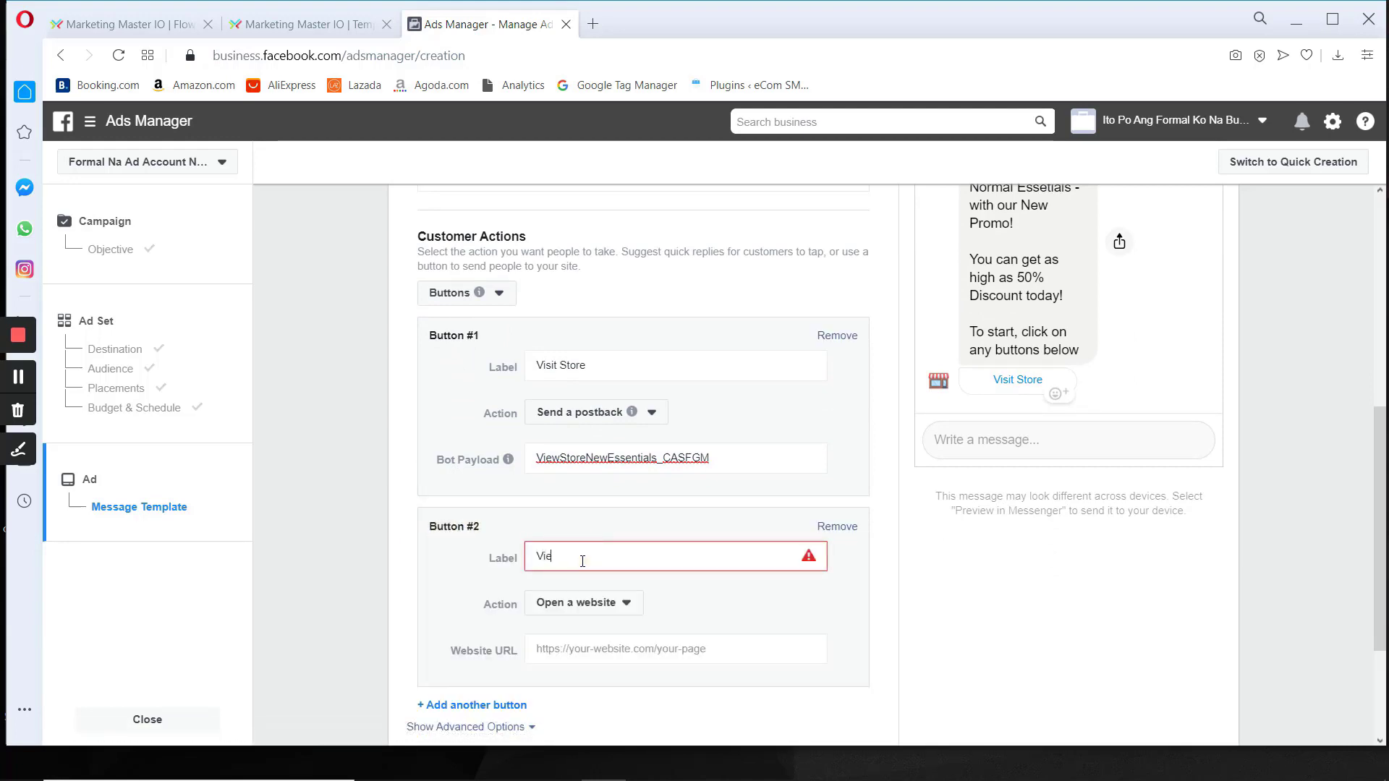
{"action": "type", "text": "View Categories"}
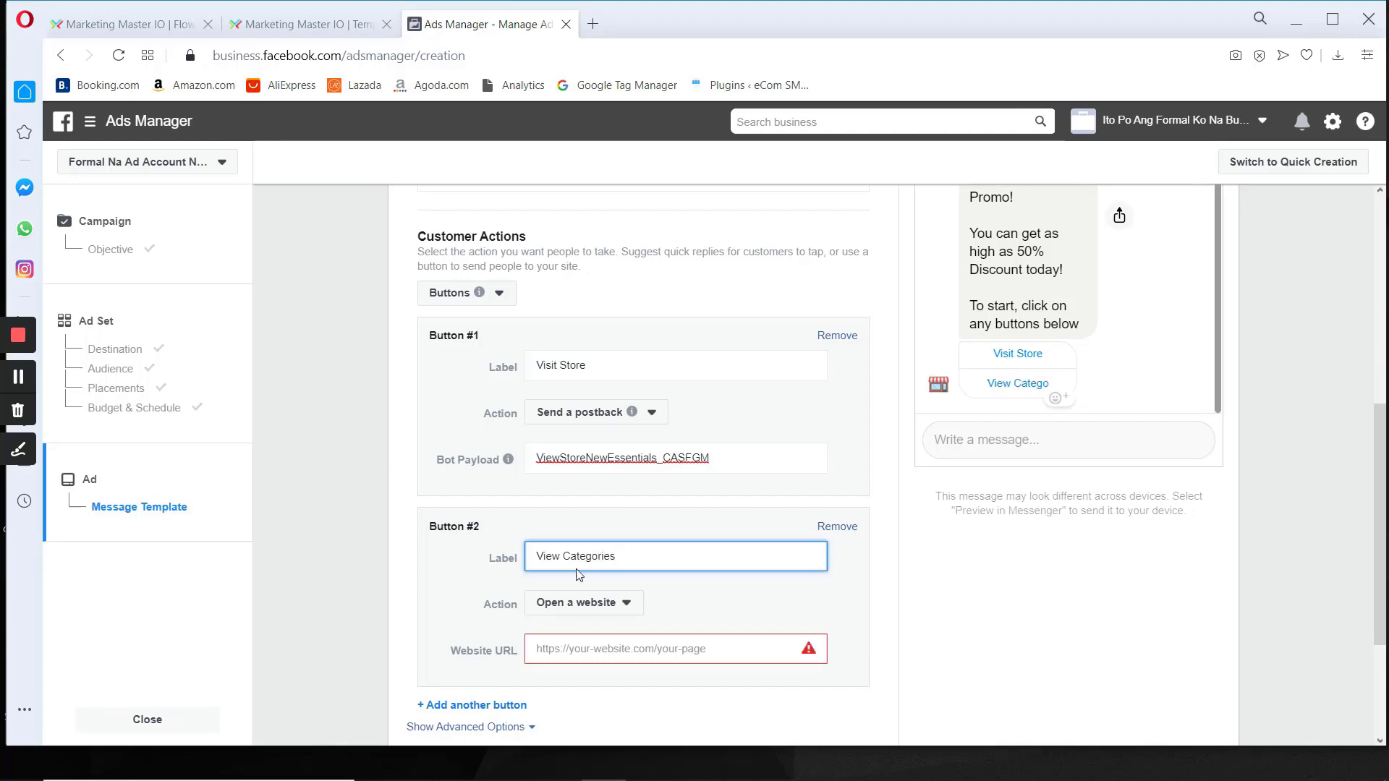
{"action": "left_click", "coordinate": [395, 573]}
{"action": "scroll", "coordinate": [405, 562], "scroll_direction": "down", "scroll_amount": 1}
{"action": "left_click", "coordinate": [585, 513]}
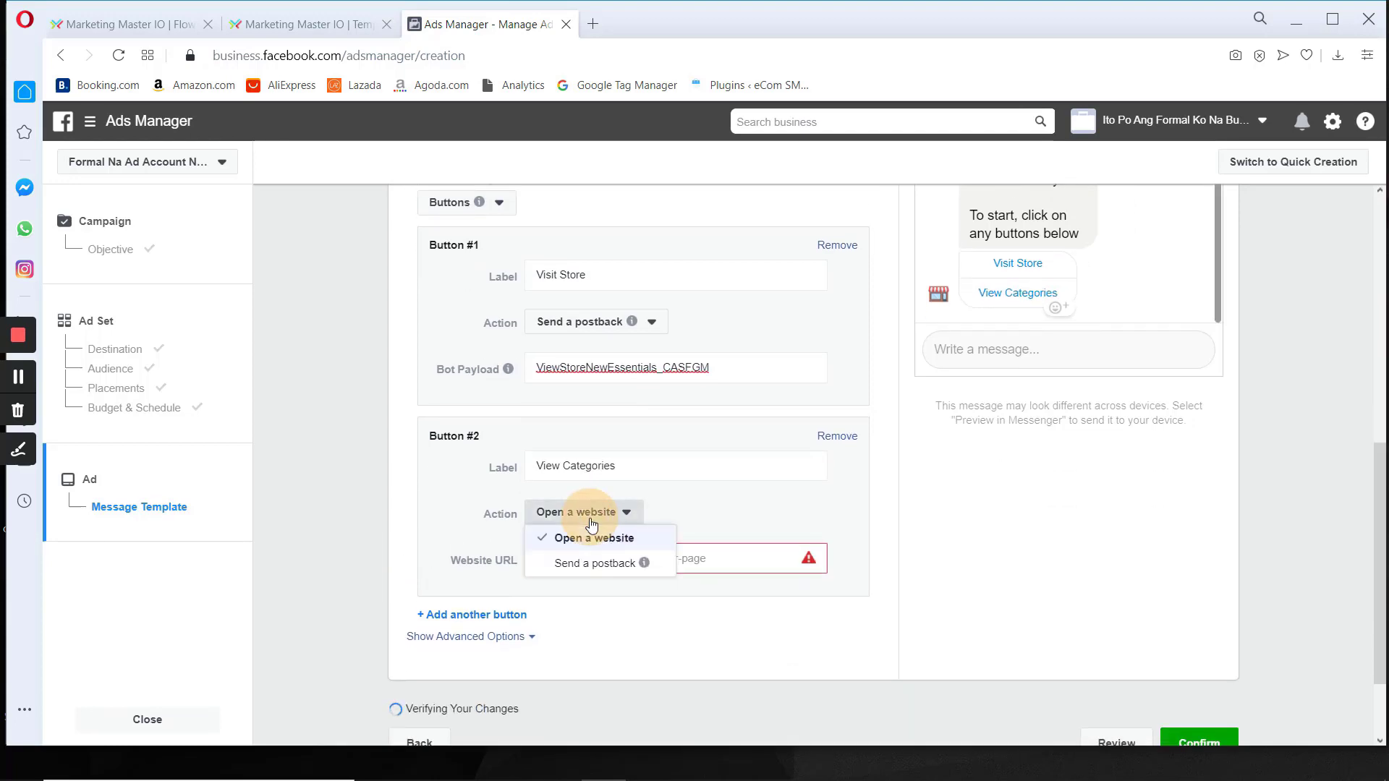
{"action": "left_click", "coordinate": [571, 563]}
{"action": "scroll", "coordinate": [386, 204], "scroll_direction": "down", "scroll_amount": 1}
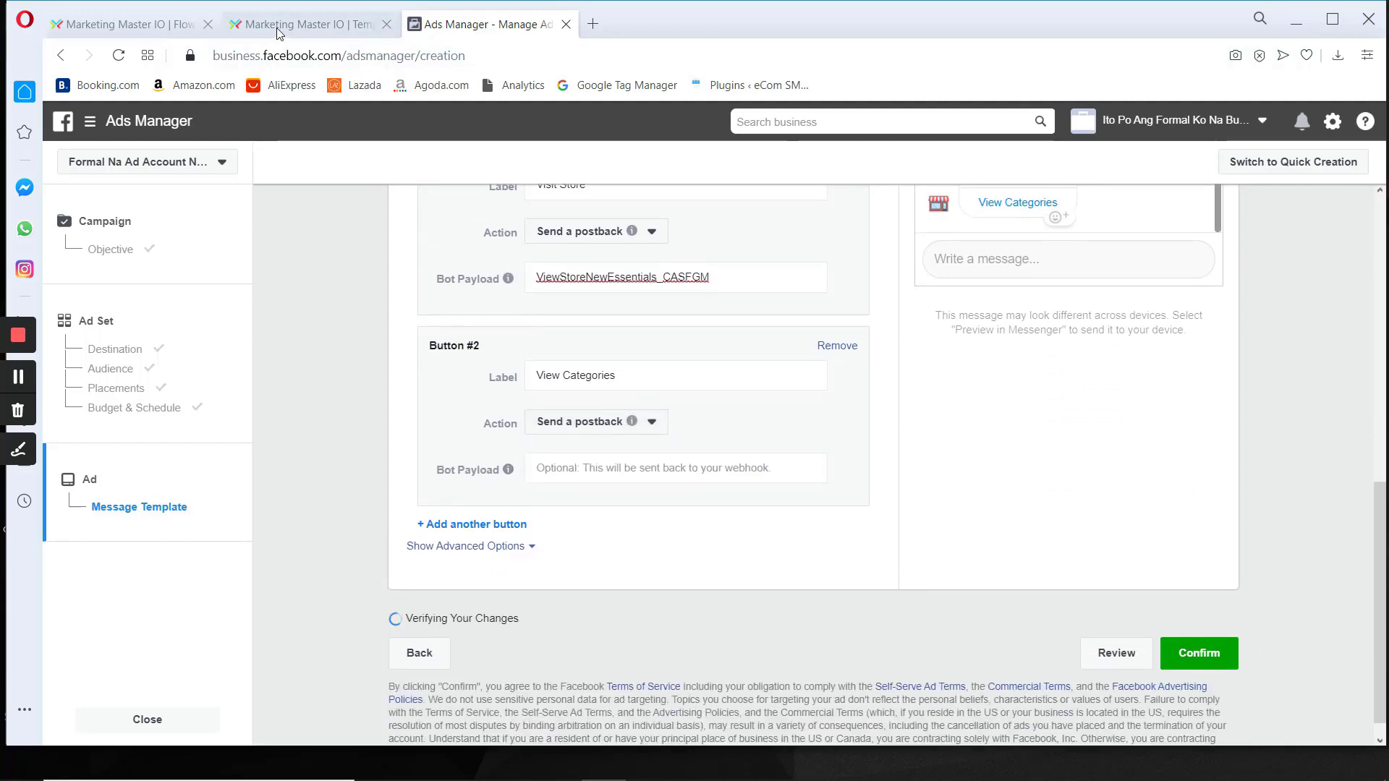
In the flow builder, inspect the postback ID of the StartOnlineGrocery Reference node at the start of the flow
{"action": "left_click", "coordinate": [129, 24]}
{"action": "left_click", "coordinate": [806, 307]}
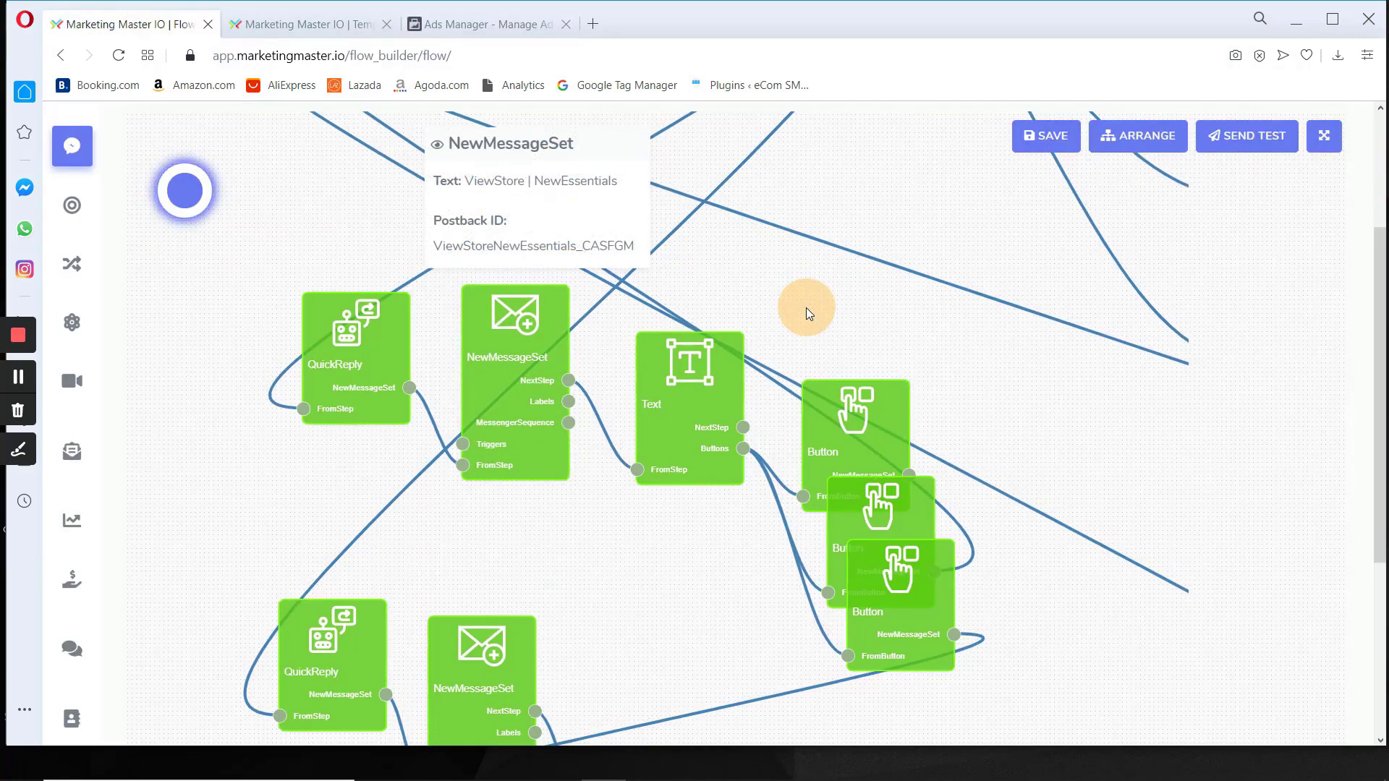
{"action": "scroll", "coordinate": [806, 311], "scroll_direction": "down", "scroll_amount": 3}
{"action": "left_click_drag", "start_coordinate": [406, 306], "coordinate": [354, 511]}
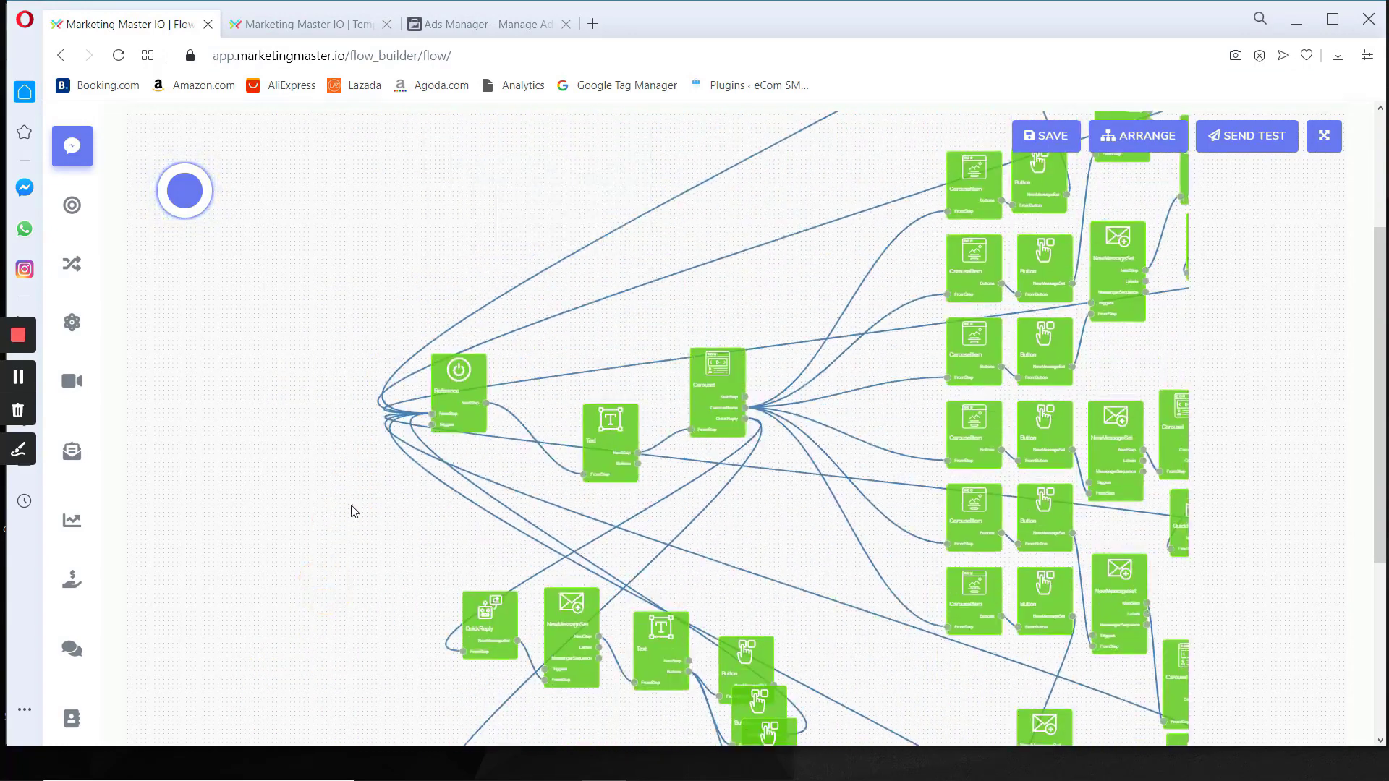
{"action": "mouse_move", "coordinate": [463, 412]}
{"action": "scroll", "coordinate": [460, 407], "scroll_direction": "up", "scroll_amount": 2}
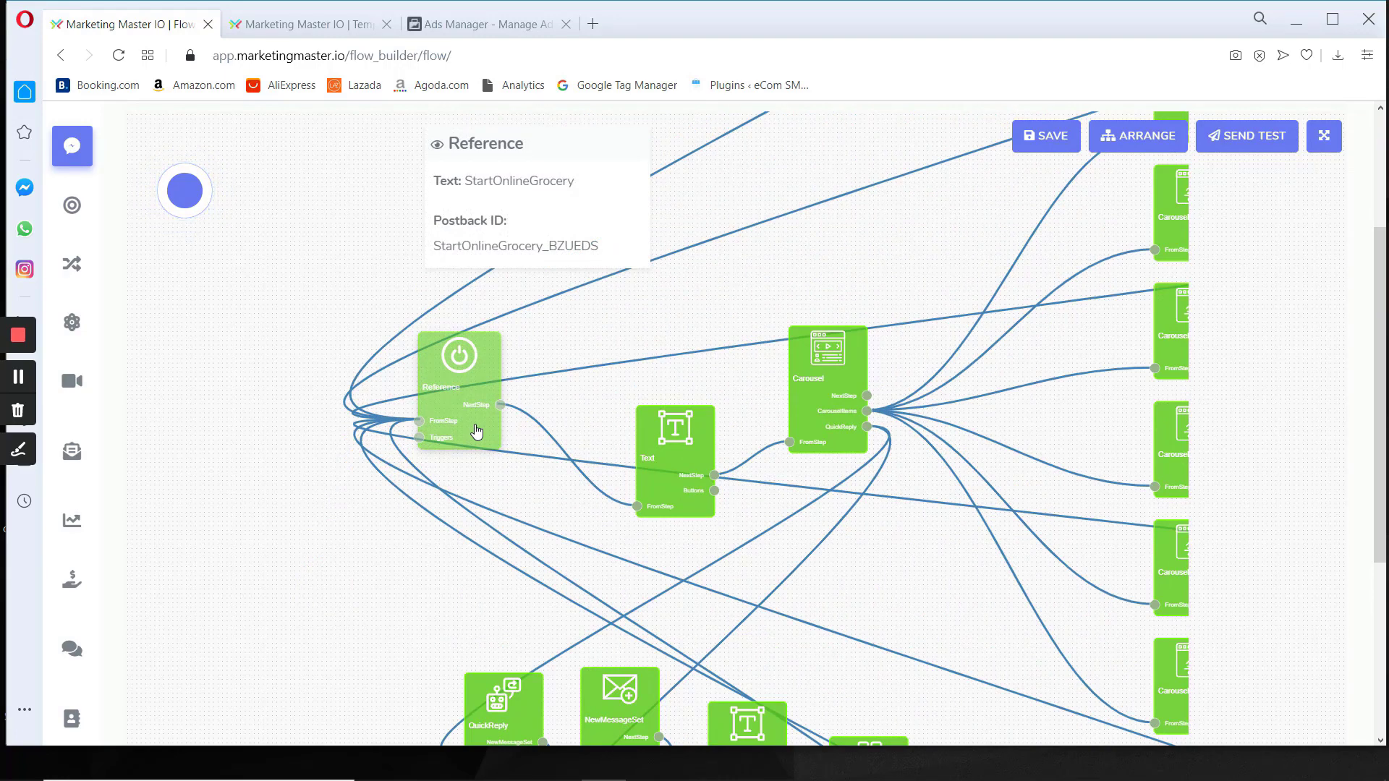
{"action": "left_click", "coordinate": [20, 456]}
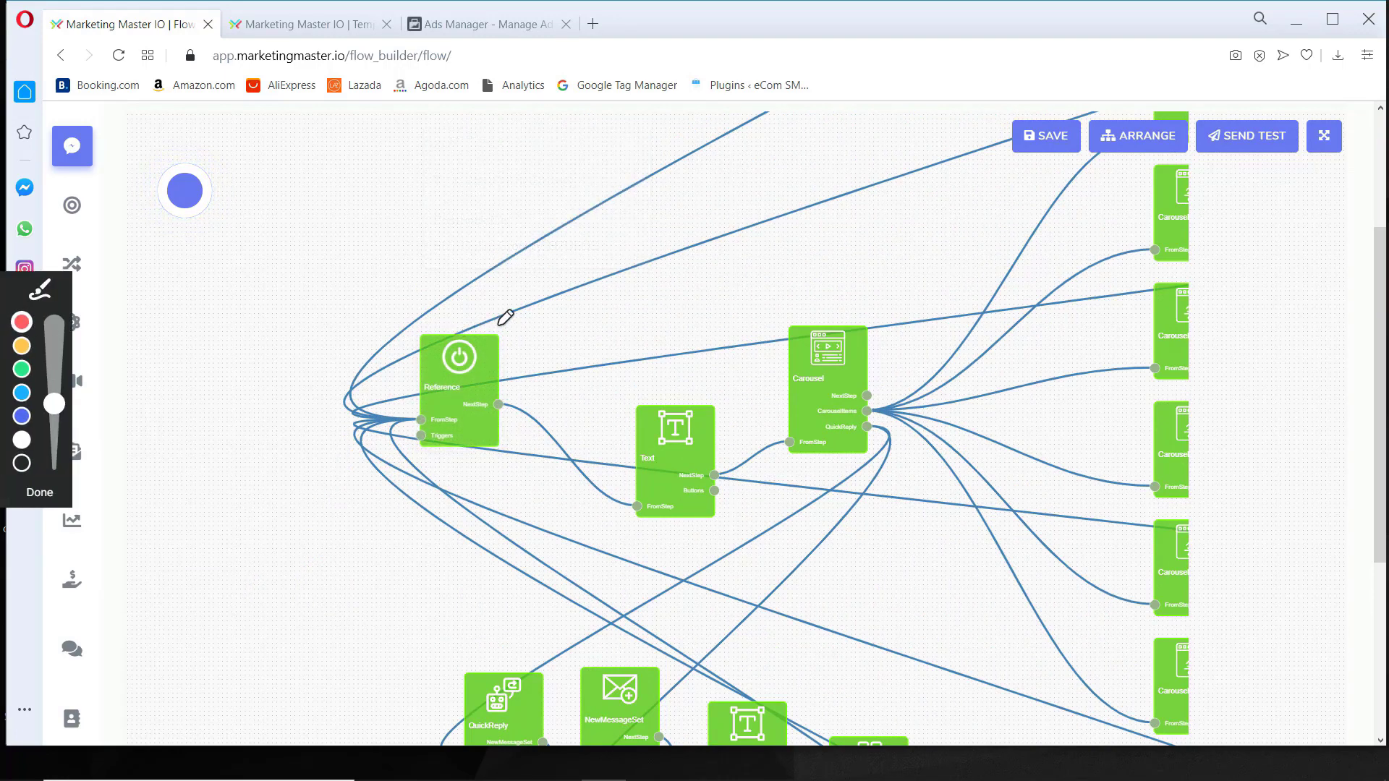
{"action": "mouse_move", "coordinate": [507, 321]}
{"action": "left_mouse_down"}
{"action": "mouse_move", "coordinate": [474, 313]}
{"action": "mouse_move", "coordinate": [456, 465]}
{"action": "mouse_move", "coordinate": [465, 288]}
{"action": "left_mouse_up"}
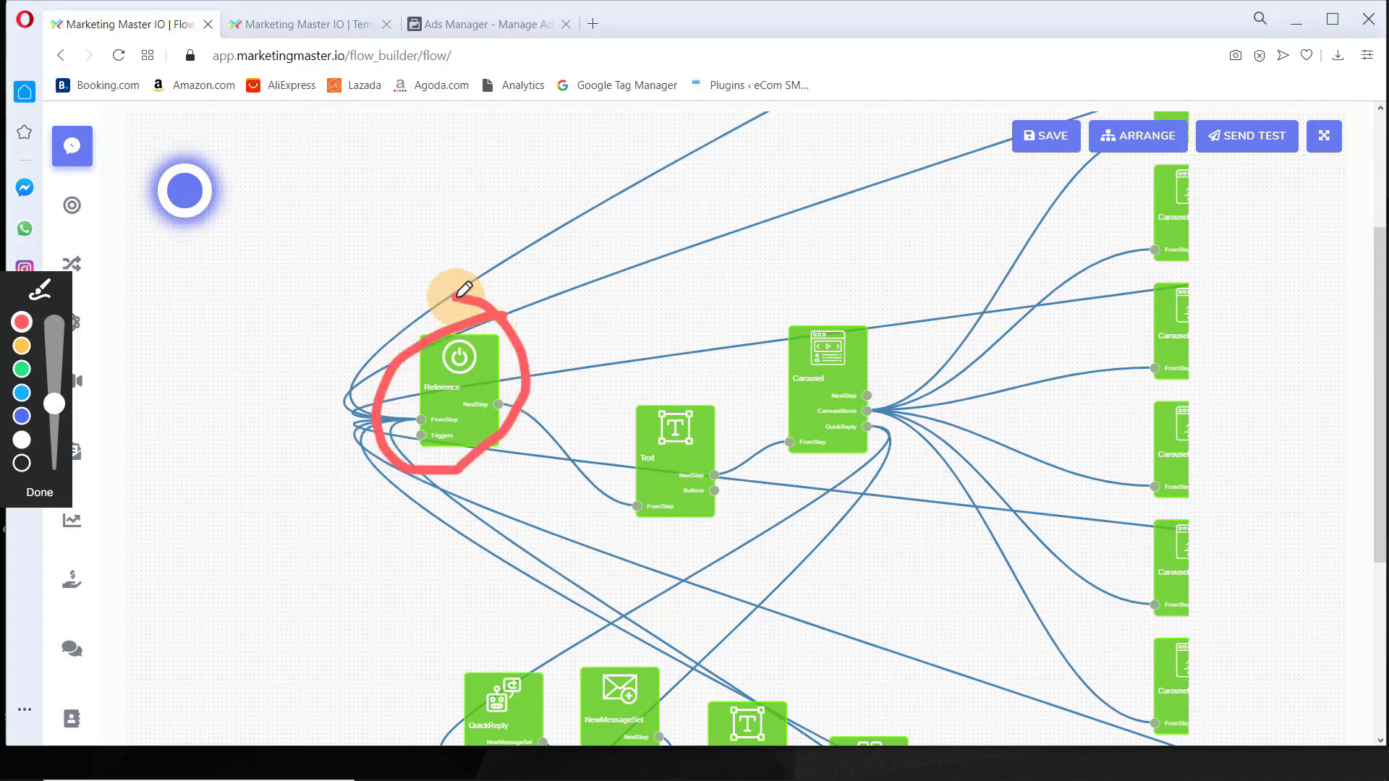
{"action": "left_click", "coordinate": [38, 495]}
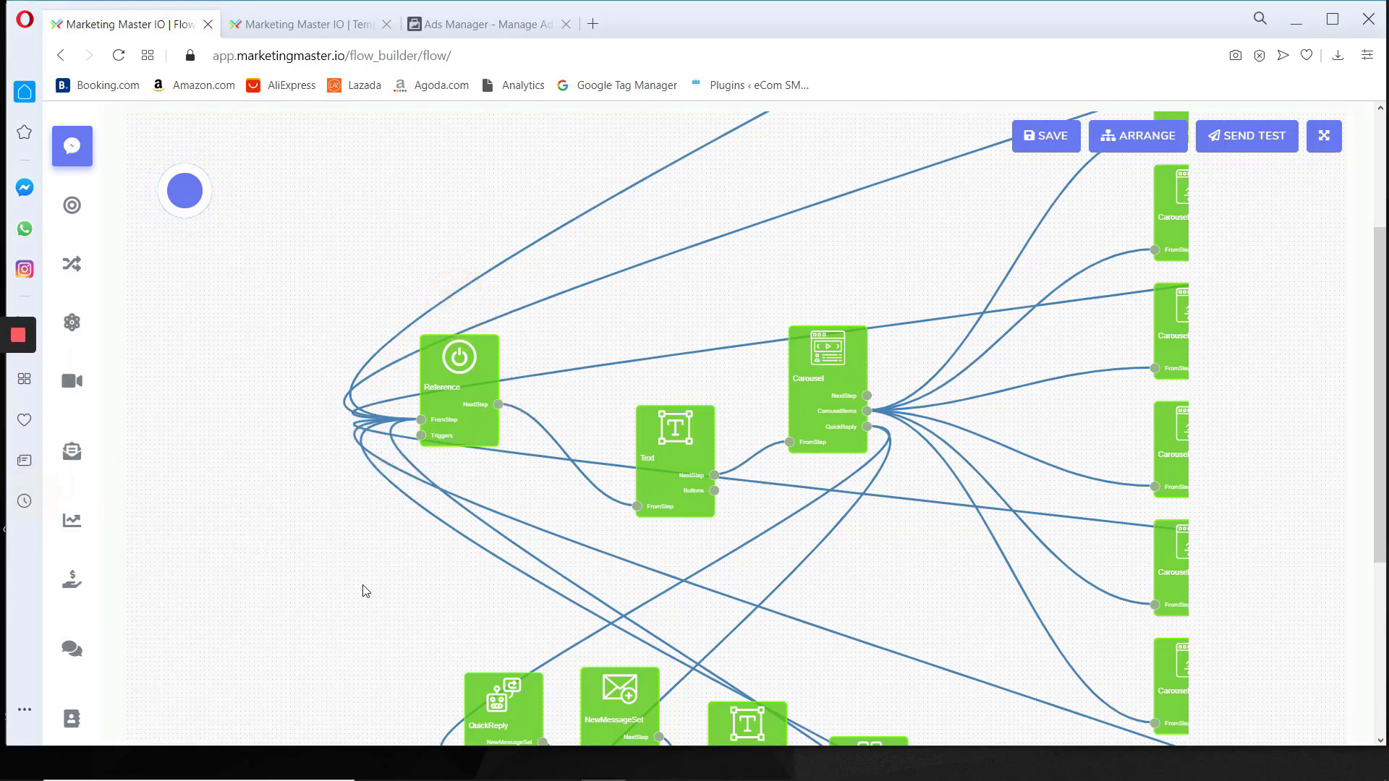
{"action": "scroll", "coordinate": [362, 589], "scroll_direction": "down", "scroll_amount": 3}
{"action": "left_click_drag", "start_coordinate": [325, 409], "coordinate": [273, 226]}
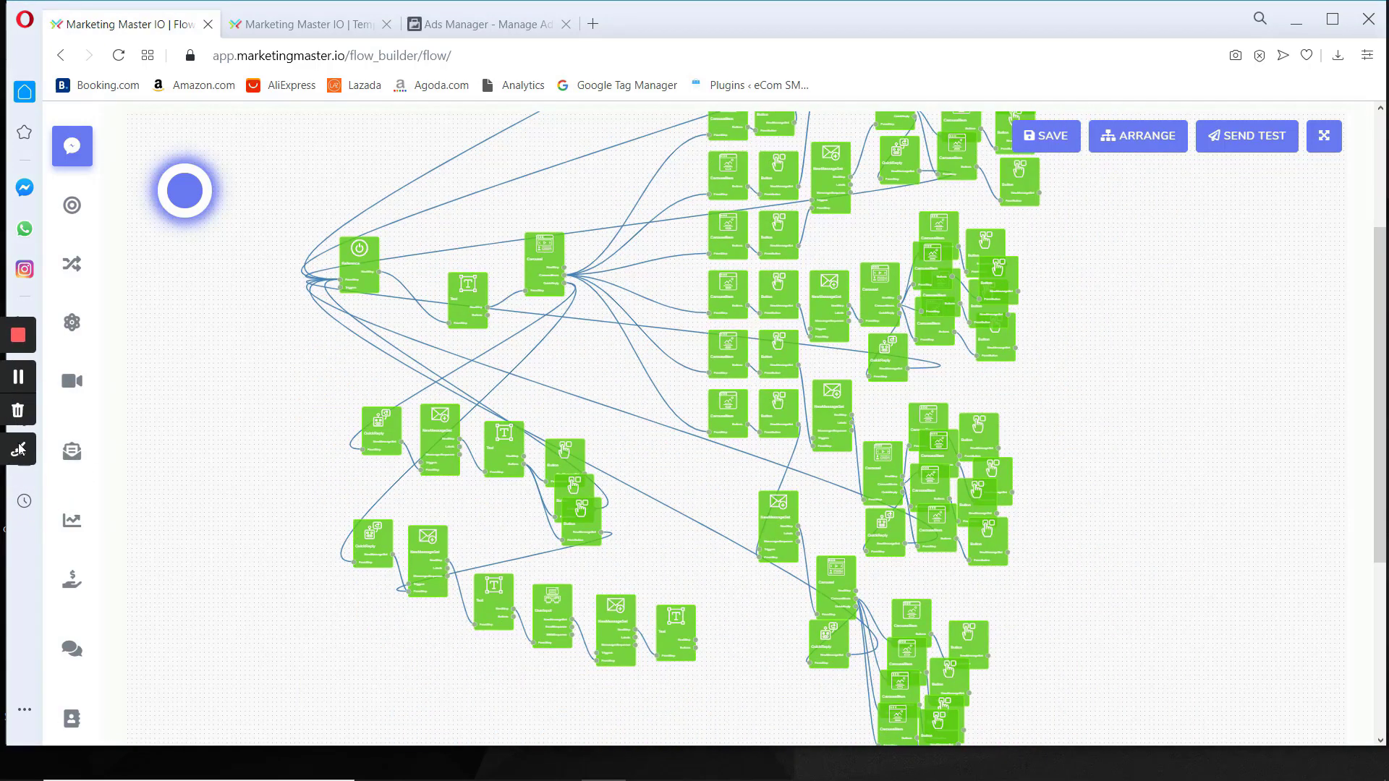
{"action": "left_click", "coordinate": [20, 450]}
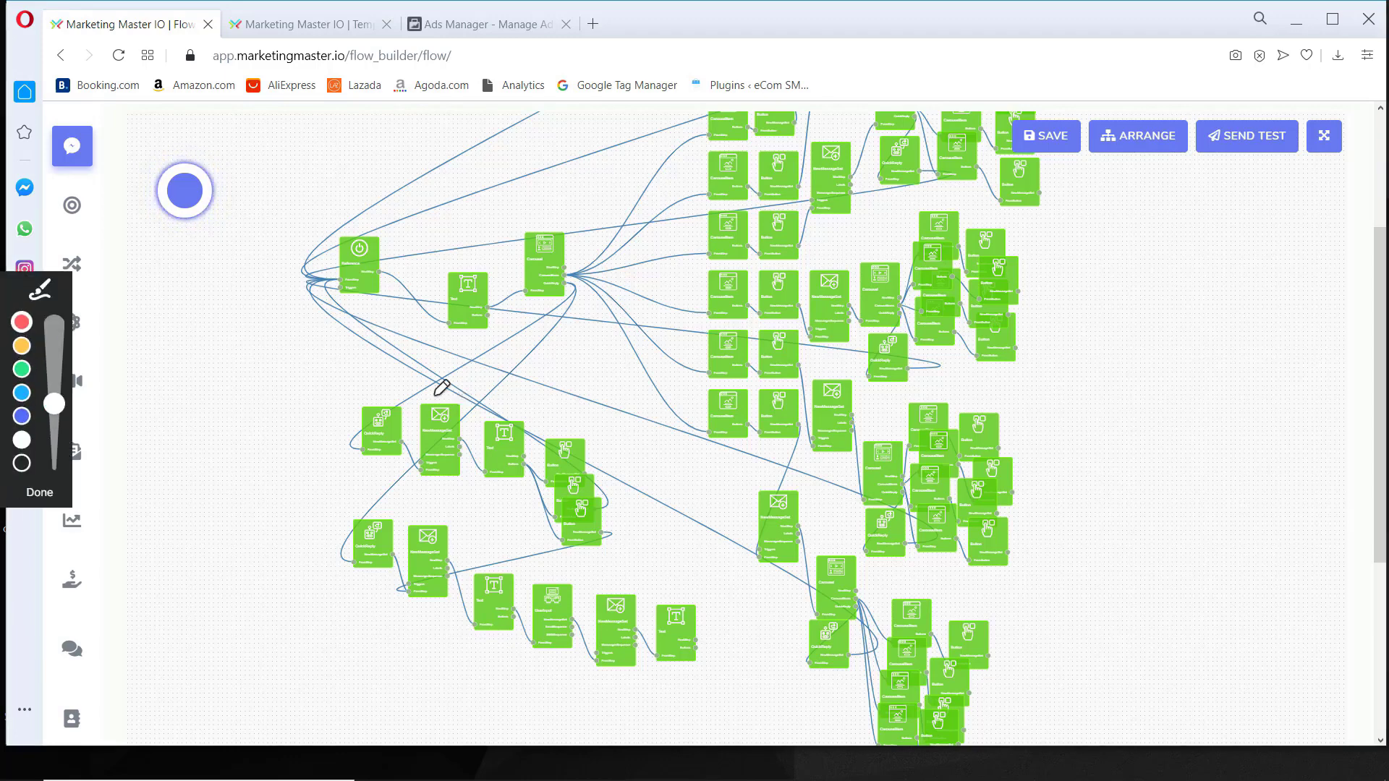
{"action": "mouse_move", "coordinate": [434, 378]}
{"action": "left_mouse_down"}
{"action": "mouse_move", "coordinate": [439, 474]}
{"action": "mouse_move", "coordinate": [443, 382]}
{"action": "left_mouse_up"}
{"action": "left_click_drag", "start_coordinate": [337, 234], "coordinate": [363, 222]}
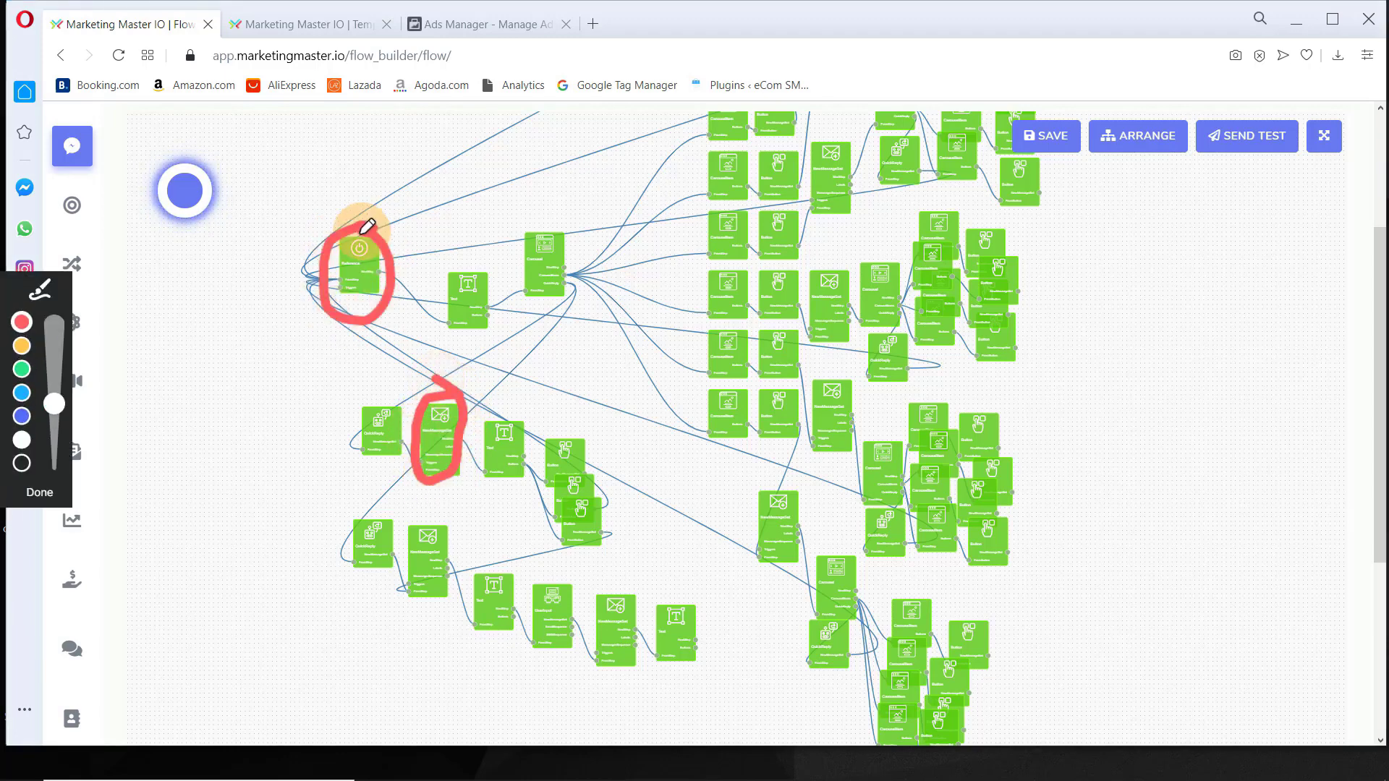
{"action": "mouse_move", "coordinate": [433, 506]}
{"action": "left_mouse_down"}
{"action": "mouse_move", "coordinate": [409, 595]}
{"action": "mouse_move", "coordinate": [426, 499]}
{"action": "left_mouse_up"}
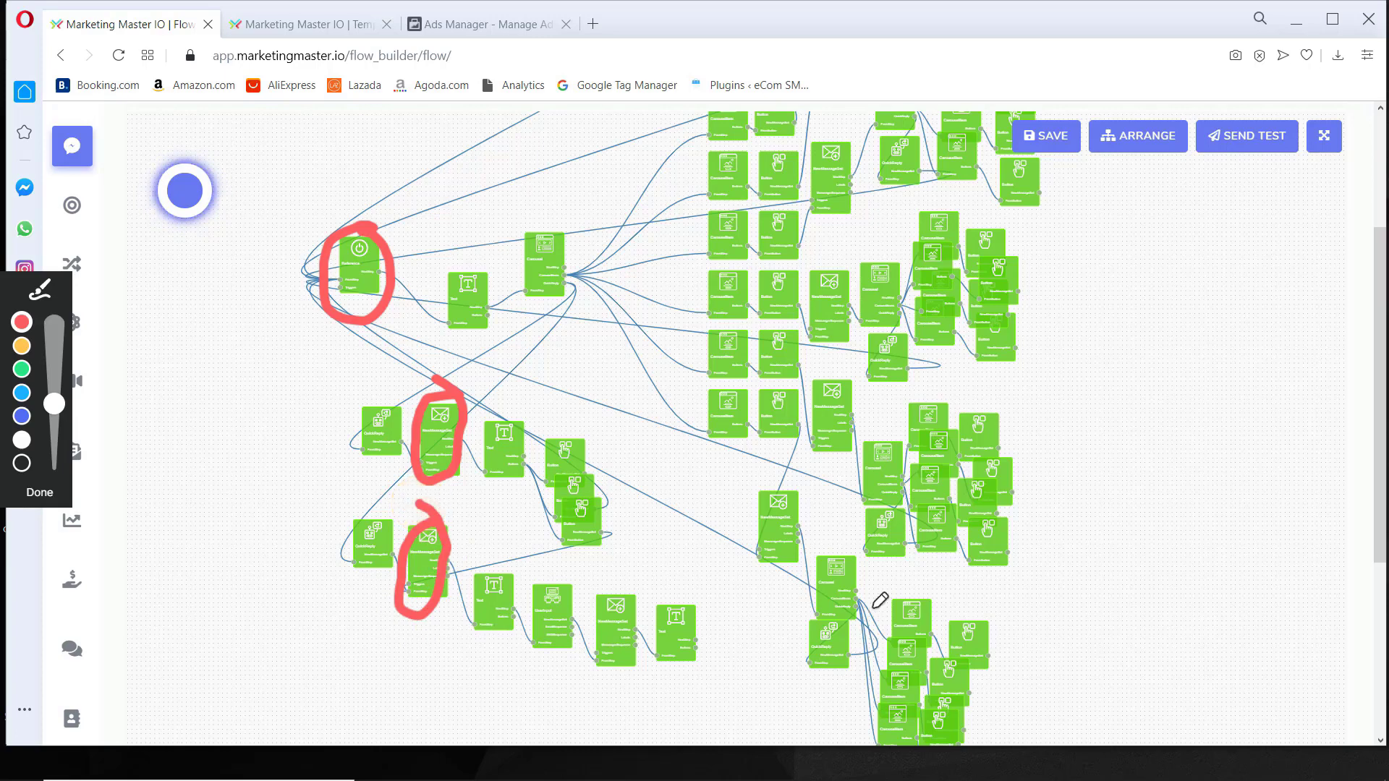
{"action": "mouse_move", "coordinate": [787, 490]}
{"action": "left_mouse_down"}
{"action": "mouse_move", "coordinate": [719, 551]}
{"action": "mouse_move", "coordinate": [776, 488]}
{"action": "left_mouse_up"}
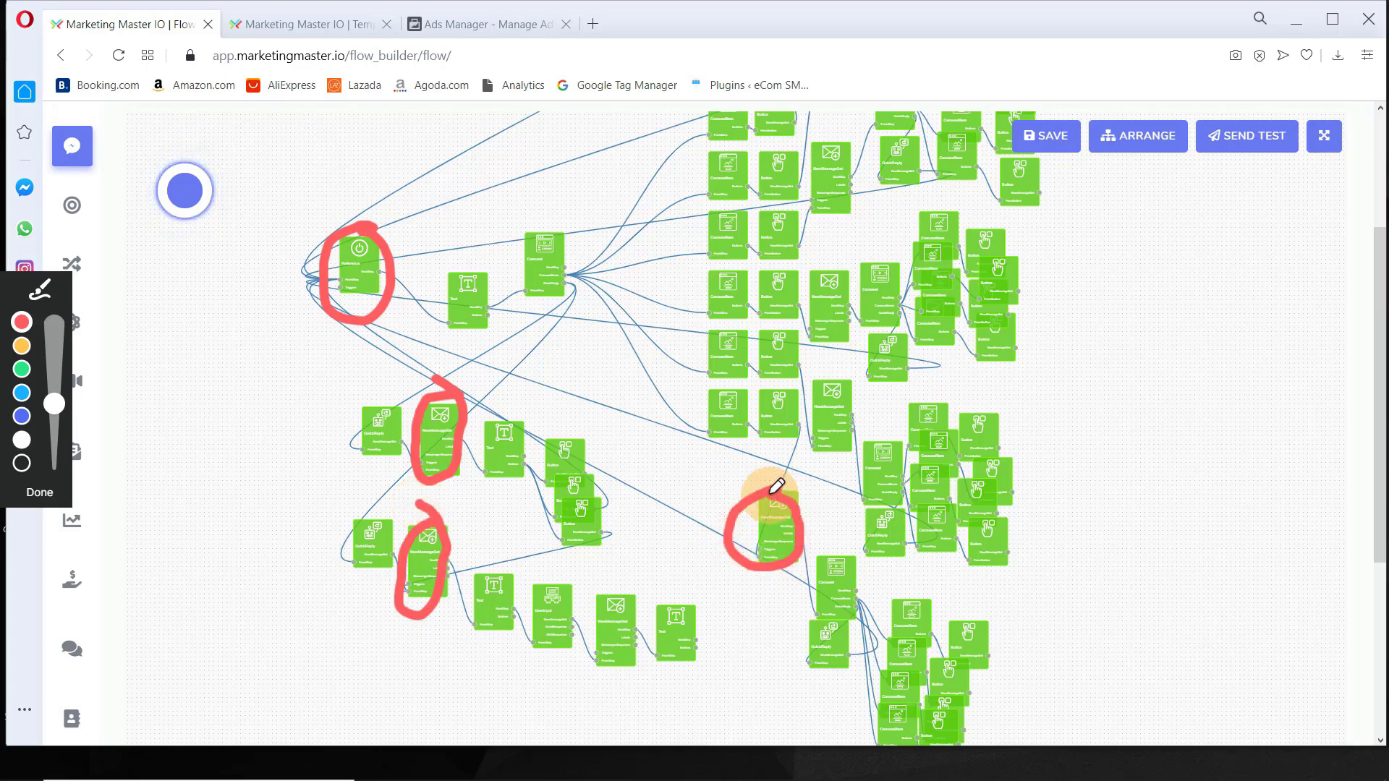
{"action": "mouse_move", "coordinate": [830, 385]}
{"action": "left_mouse_down"}
{"action": "mouse_move", "coordinate": [838, 418]}
{"action": "mouse_move", "coordinate": [839, 382]}
{"action": "left_mouse_up"}
{"action": "mouse_move", "coordinate": [841, 251]}
{"action": "left_mouse_down"}
{"action": "mouse_move", "coordinate": [814, 290]}
{"action": "mouse_move", "coordinate": [839, 251]}
{"action": "left_mouse_up"}
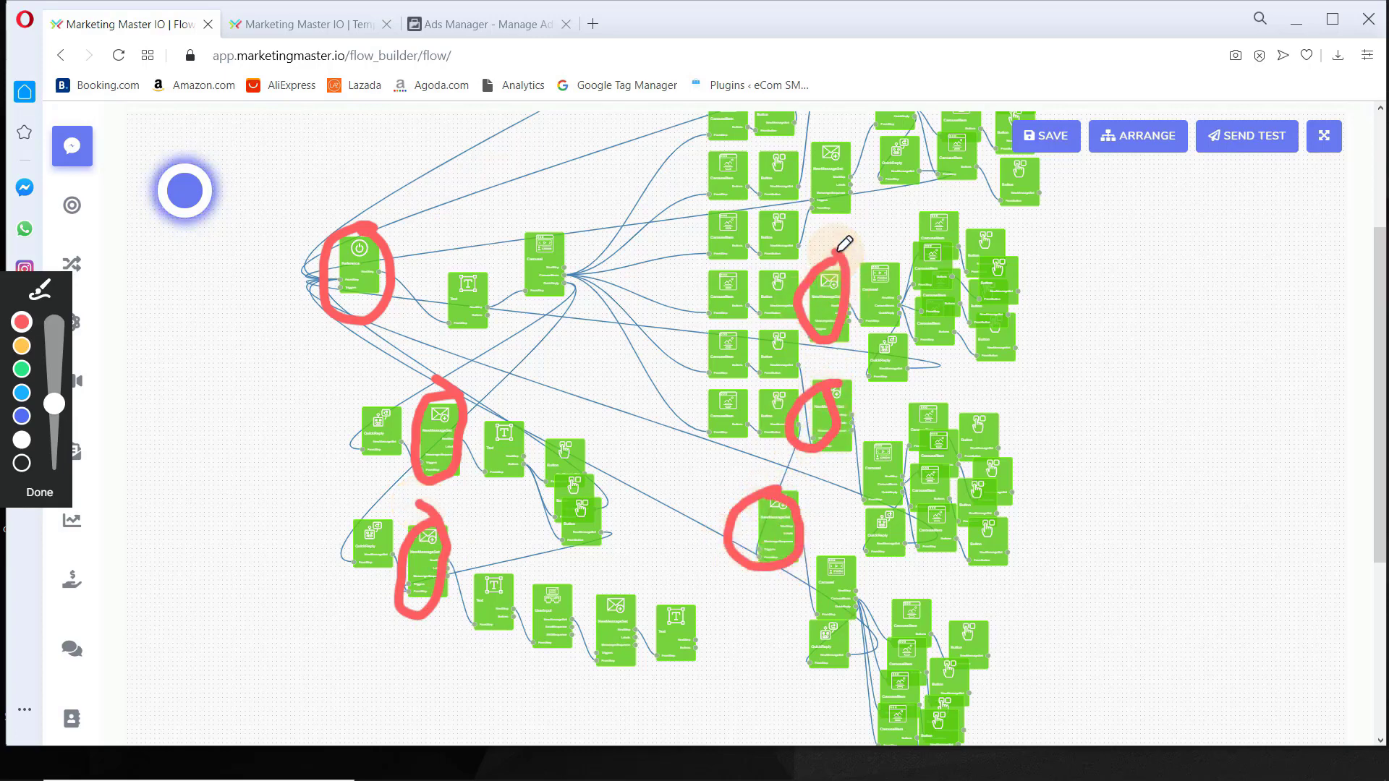
{"action": "mouse_move", "coordinate": [844, 143]}
{"action": "left_mouse_down"}
{"action": "mouse_move", "coordinate": [860, 163]}
{"action": "mouse_move", "coordinate": [842, 145]}
{"action": "left_mouse_up"}
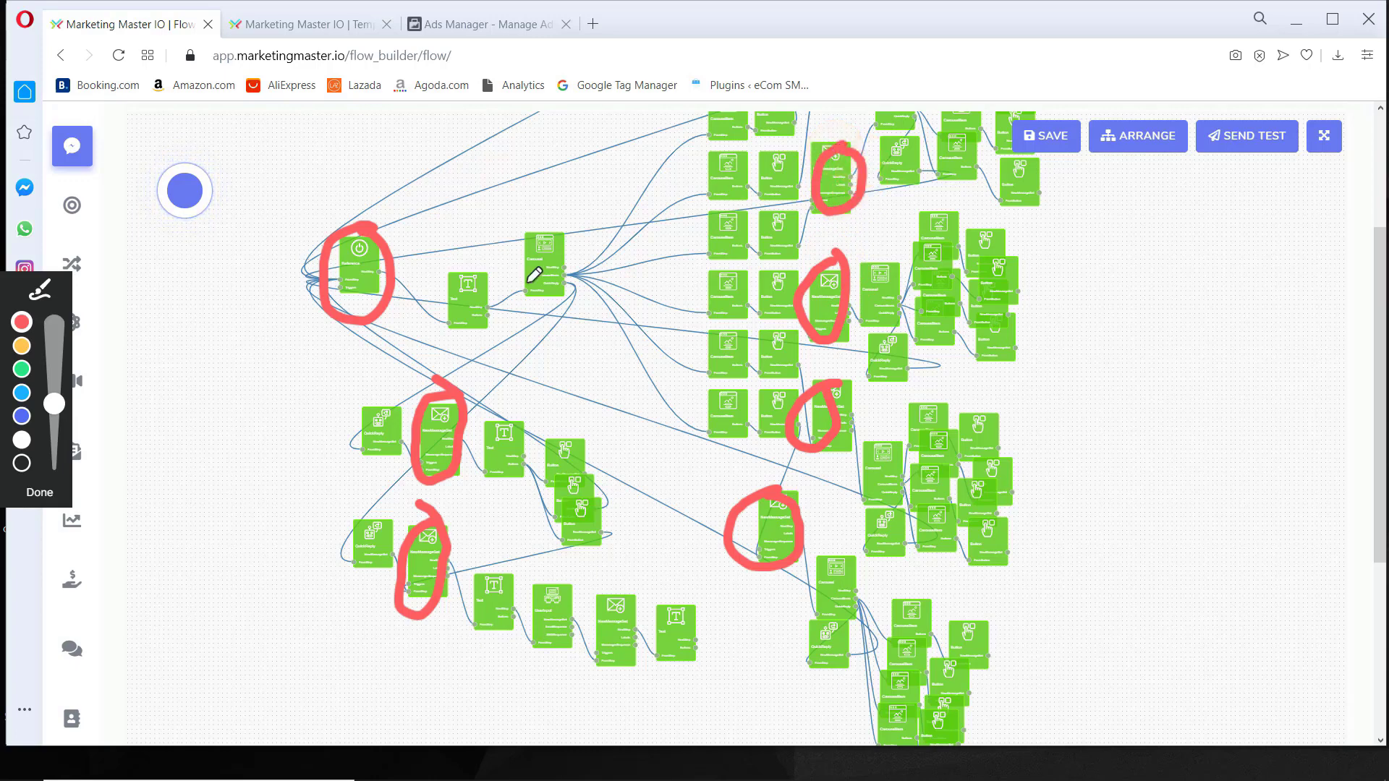
{"action": "left_click", "coordinate": [48, 501]}
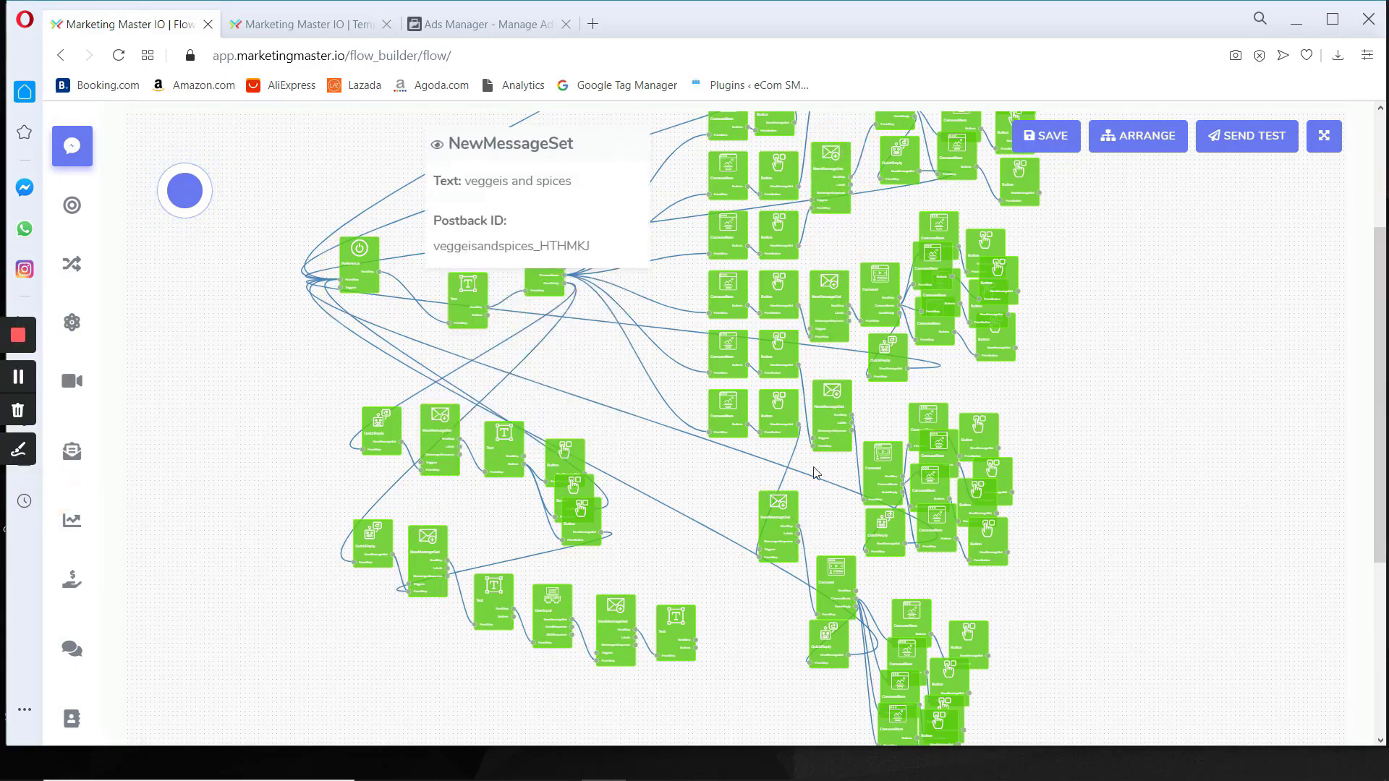
Move the welcome Text node up so it sits higher between the Reference and Carousel nodes at the start of the flow
{"action": "scroll", "coordinate": [341, 387], "scroll_direction": "up", "scroll_amount": 4}
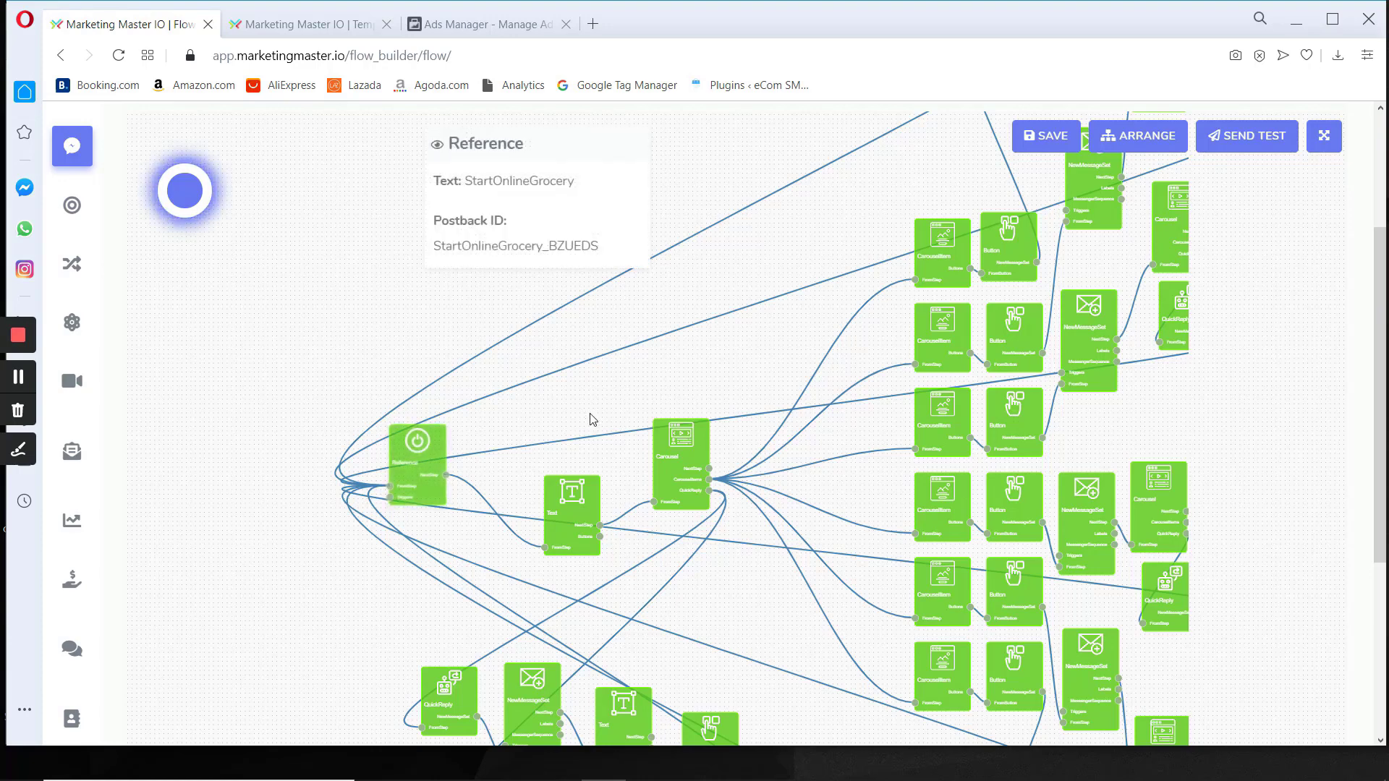
{"action": "scroll", "coordinate": [588, 416], "scroll_direction": "down", "scroll_amount": 4}
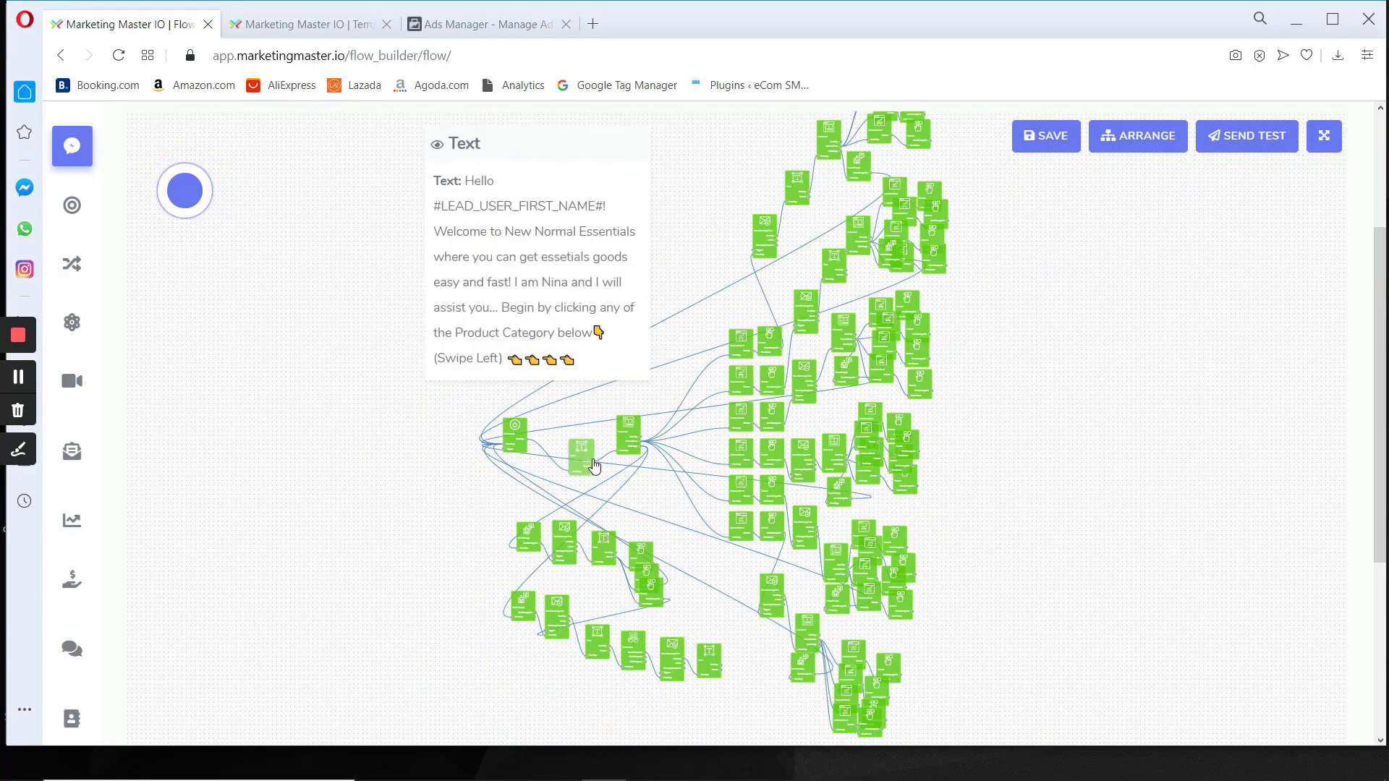
{"action": "scroll", "coordinate": [593, 465], "scroll_direction": "up", "scroll_amount": 2}
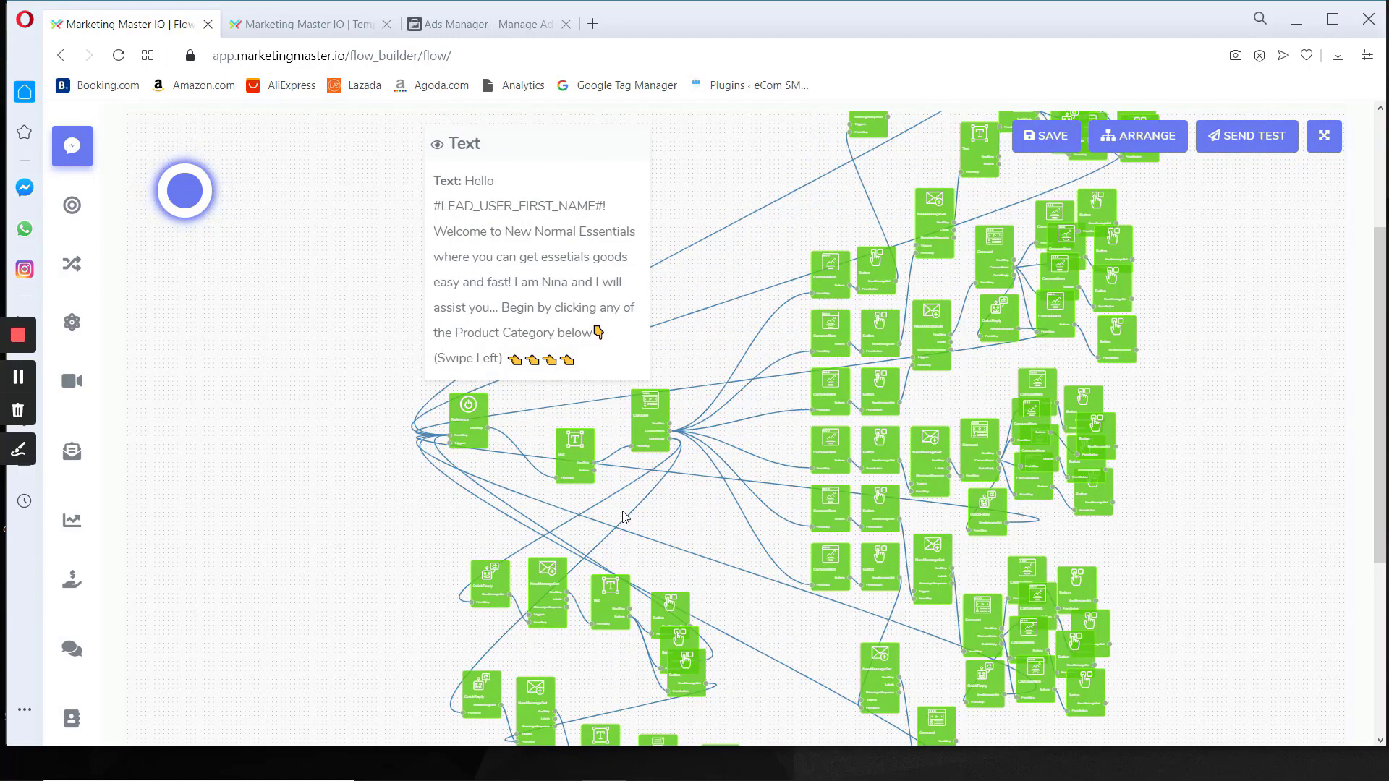
{"action": "scroll", "coordinate": [622, 516], "scroll_direction": "up", "scroll_amount": 2}
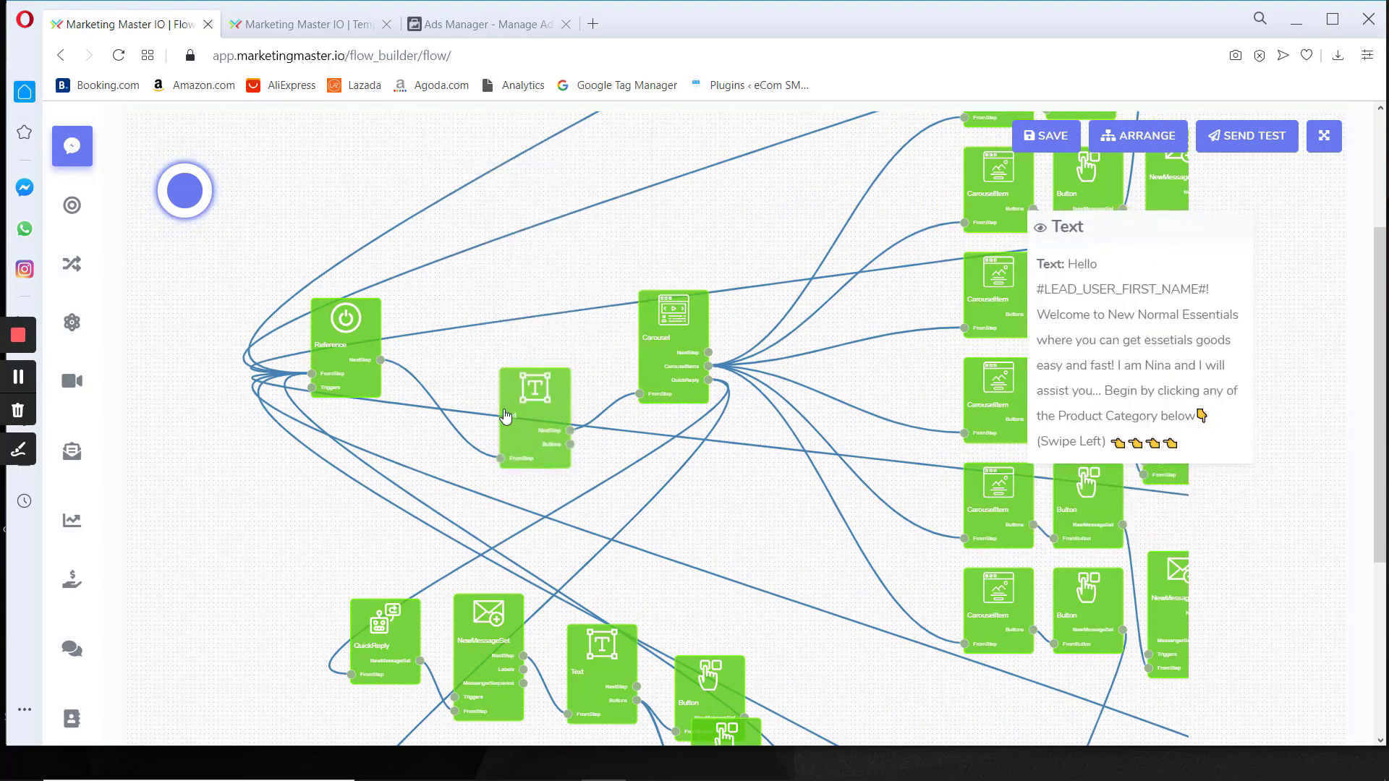
{"action": "left_click_drag", "start_coordinate": [505, 415], "coordinate": [471, 300]}
{"action": "scroll", "coordinate": [576, 440], "scroll_direction": "down", "scroll_amount": 6}
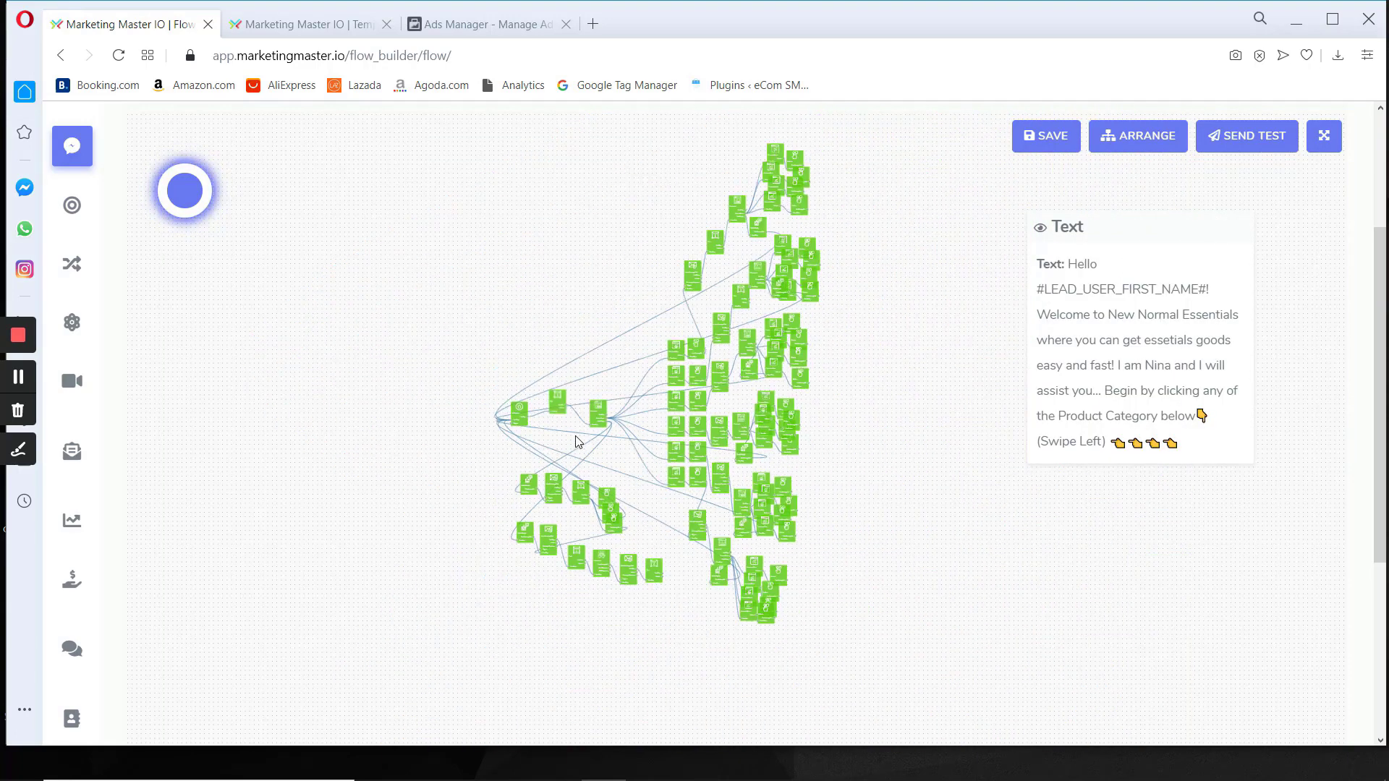
Inspect the postback ID of the Drink NewMessageSet node and the product nodes that follow it
{"action": "scroll", "coordinate": [786, 327], "scroll_direction": "up", "scroll_amount": 1}
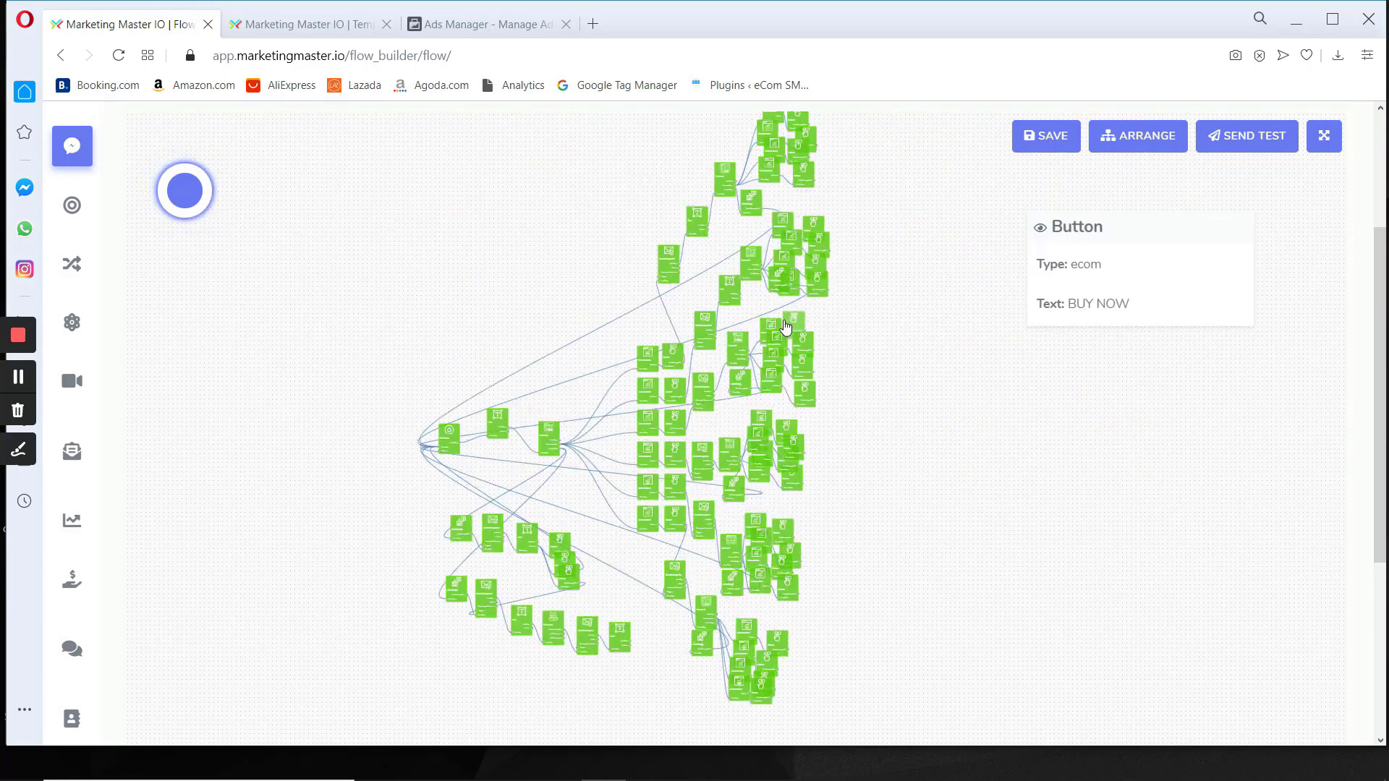
{"action": "scroll", "coordinate": [786, 327], "scroll_direction": "up", "scroll_amount": 5}
{"action": "scroll", "coordinate": [644, 318], "scroll_direction": "down", "scroll_amount": 1}
{"action": "scroll", "coordinate": [579, 329], "scroll_direction": "up", "scroll_amount": 2}
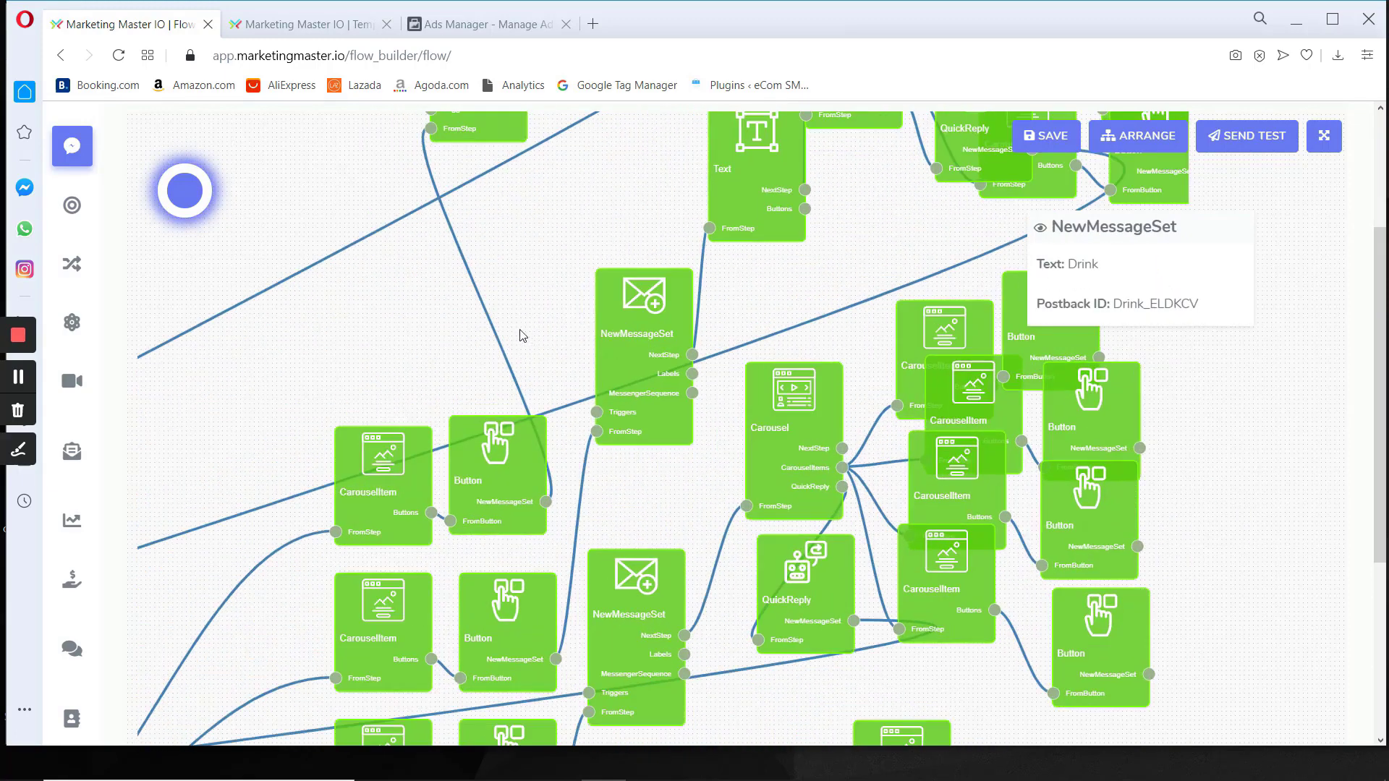
{"action": "left_click", "coordinate": [18, 448]}
{"action": "mouse_move", "coordinate": [669, 256]}
{"action": "left_mouse_down"}
{"action": "mouse_move", "coordinate": [571, 311]}
{"action": "mouse_move", "coordinate": [729, 402]}
{"action": "mouse_move", "coordinate": [606, 243]}
{"action": "left_mouse_up"}
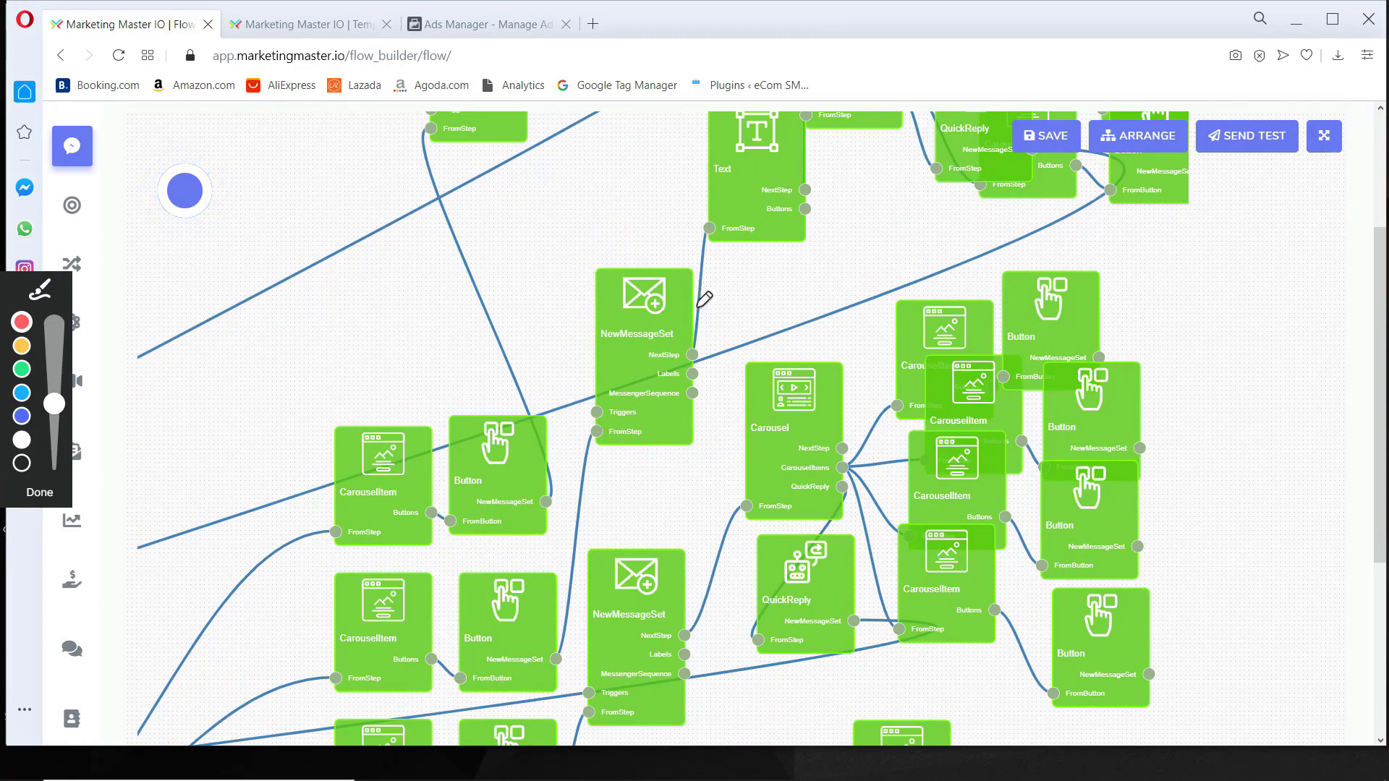
{"action": "mouse_move", "coordinate": [659, 361]}
{"action": "left_mouse_down"}
{"action": "mouse_move", "coordinate": [697, 242]}
{"action": "mouse_move", "coordinate": [756, 154]}
{"action": "left_mouse_up"}
{"action": "left_click_drag", "start_coordinate": [706, 175], "coordinate": [736, 208]}
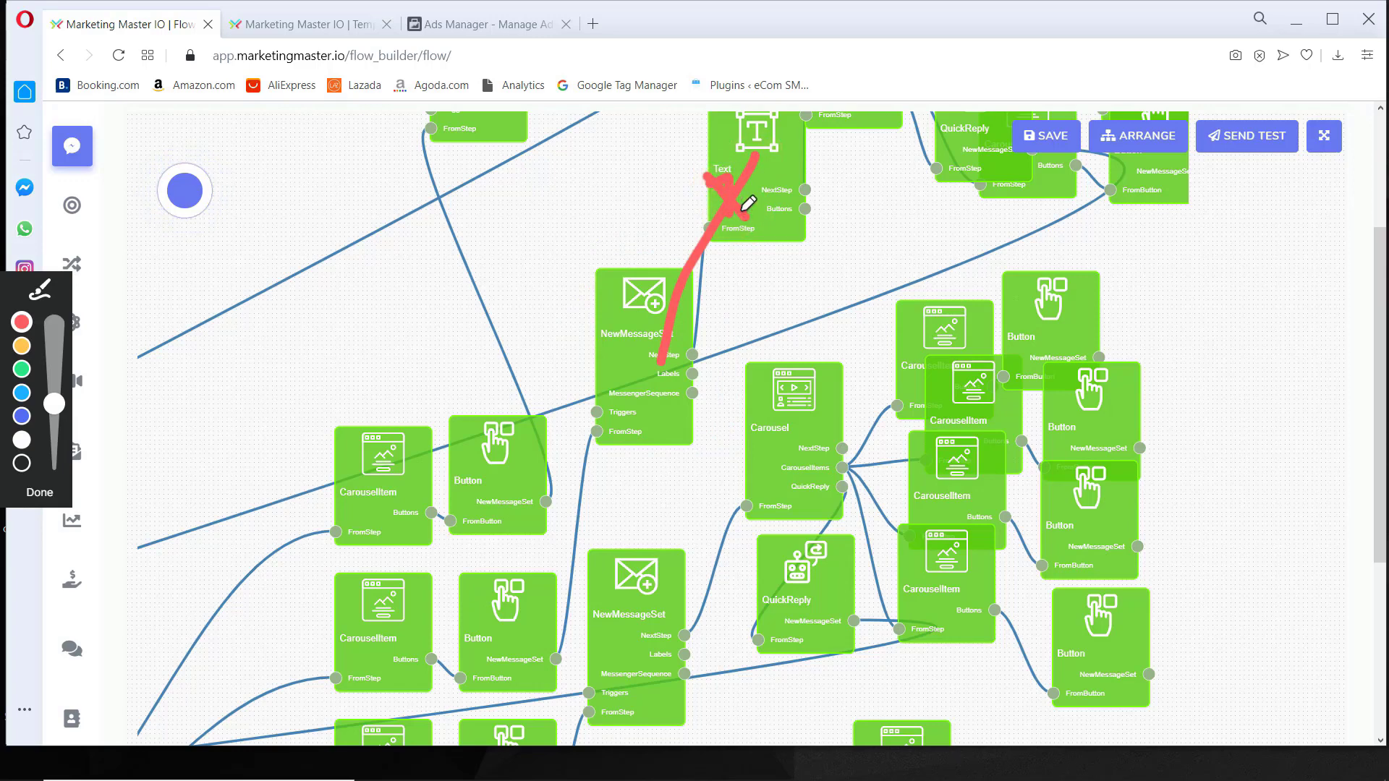
{"action": "mouse_move", "coordinate": [780, 110]}
{"action": "left_mouse_down"}
{"action": "mouse_move", "coordinate": [719, 190]}
{"action": "mouse_move", "coordinate": [778, 116]}
{"action": "mouse_move", "coordinate": [795, 177]}
{"action": "left_mouse_up"}
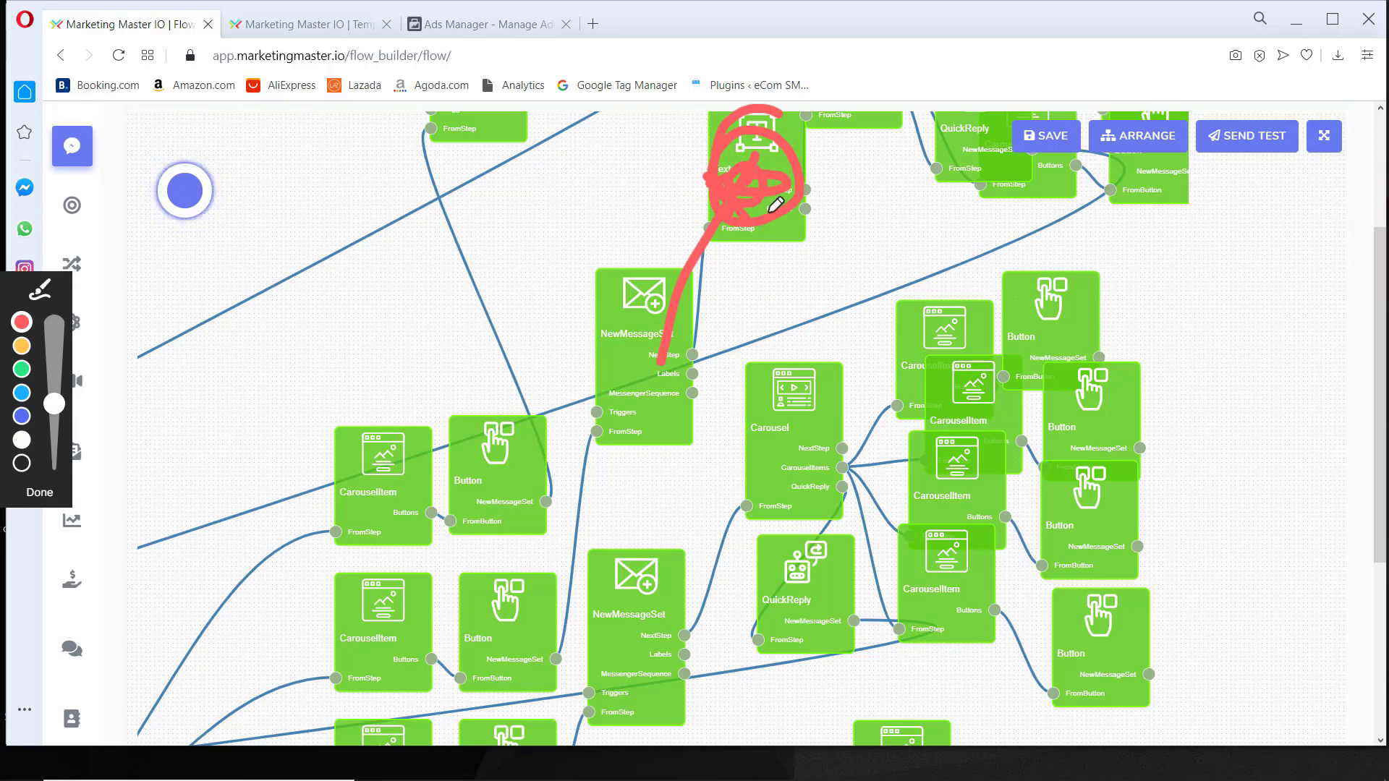
{"action": "left_click", "coordinate": [40, 494]}
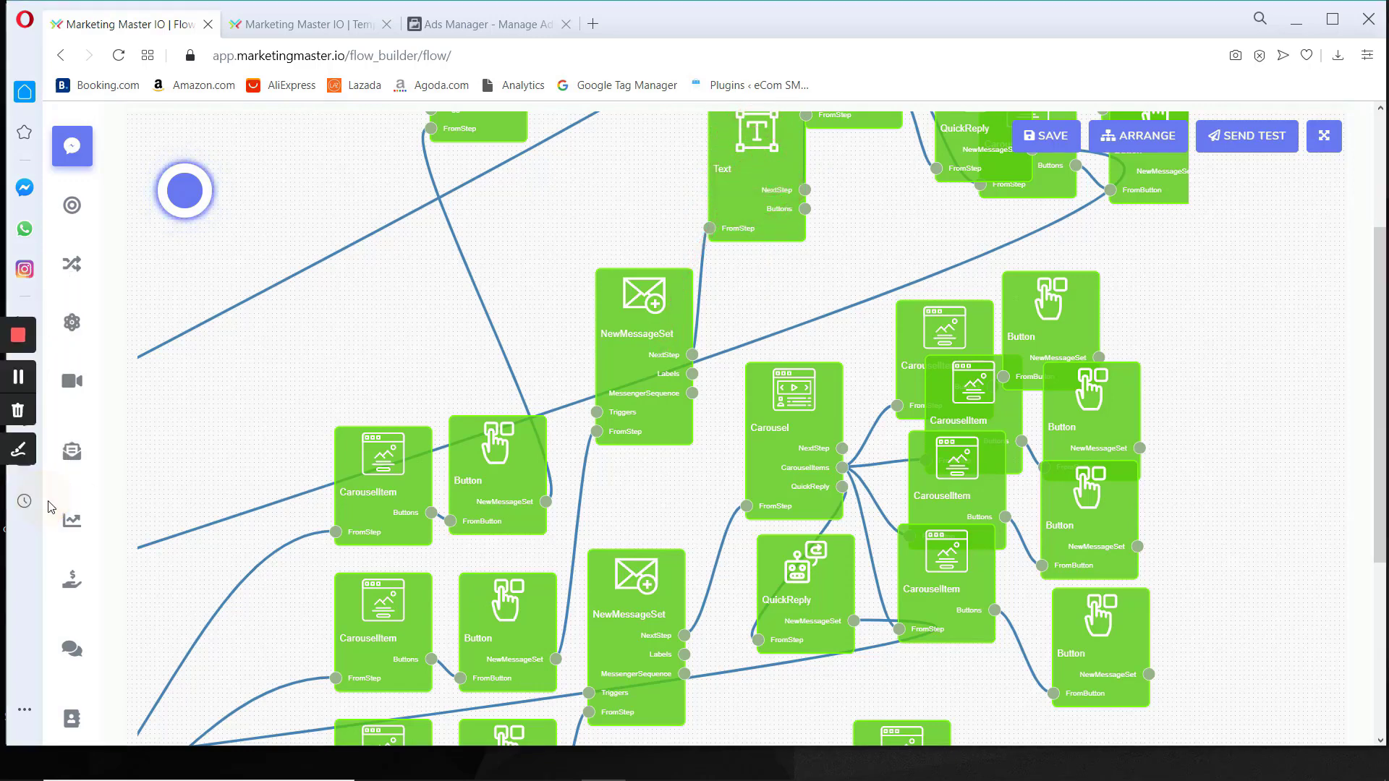
Compare the Post-back manager list with the flow and check the postback ID of the starting Reference node
{"action": "left_click", "coordinate": [303, 24]}
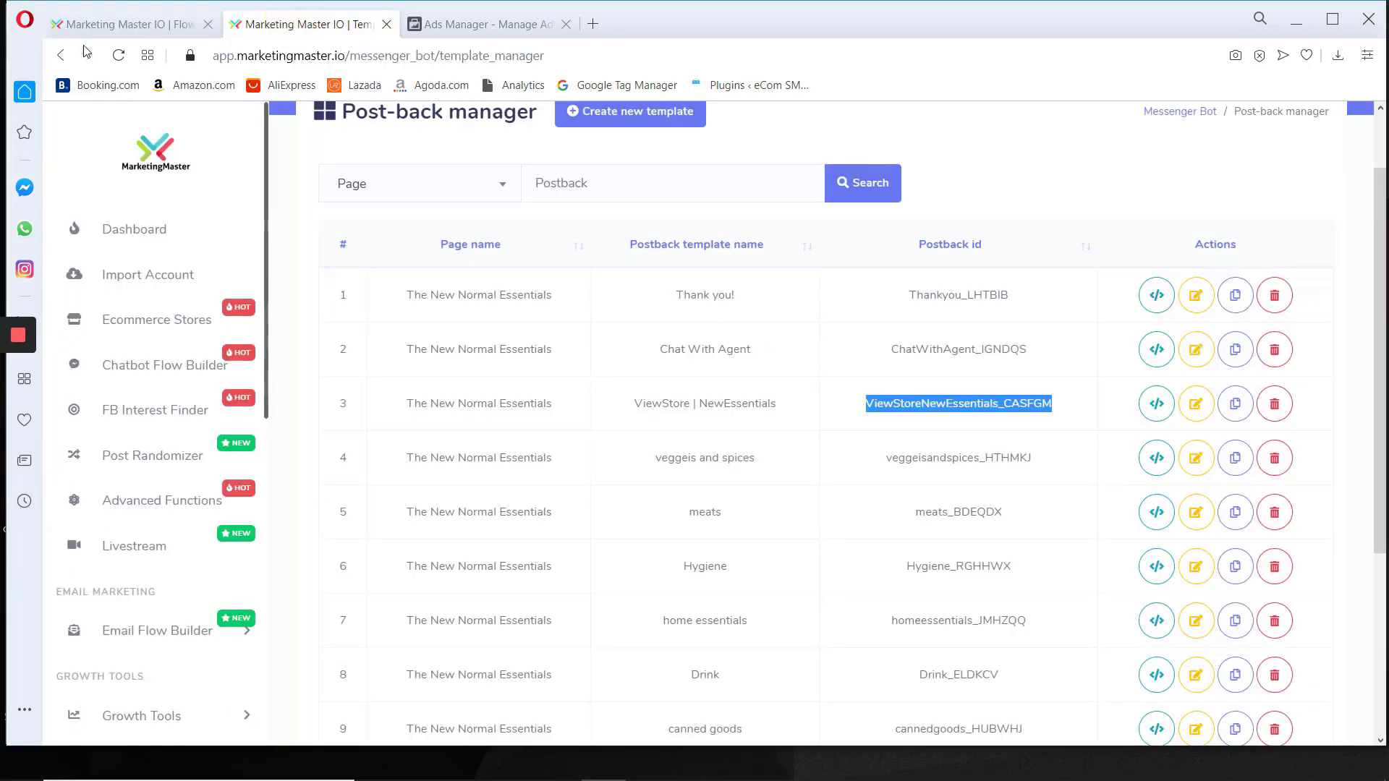
{"action": "left_click", "coordinate": [123, 24]}
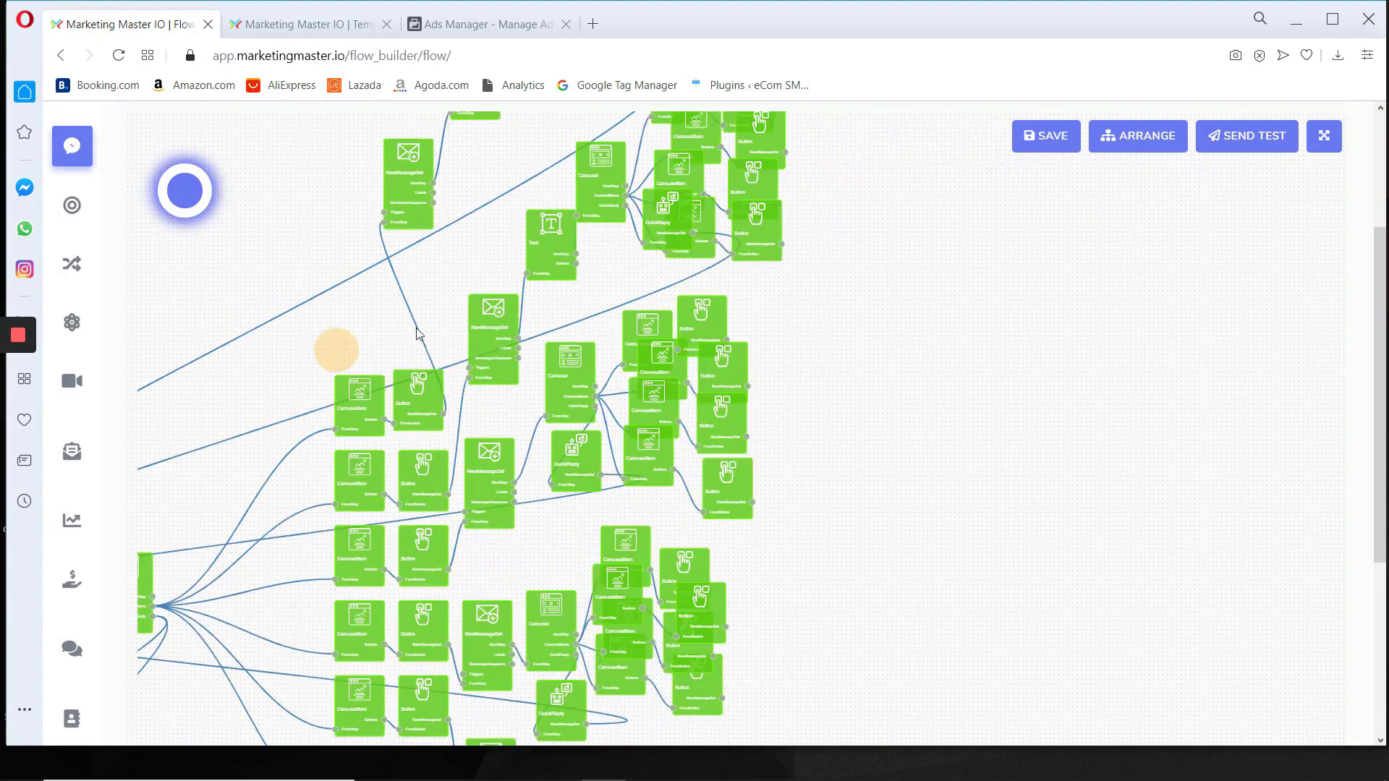
{"action": "left_click_drag", "start_coordinate": [420, 334], "coordinate": [768, 217]}
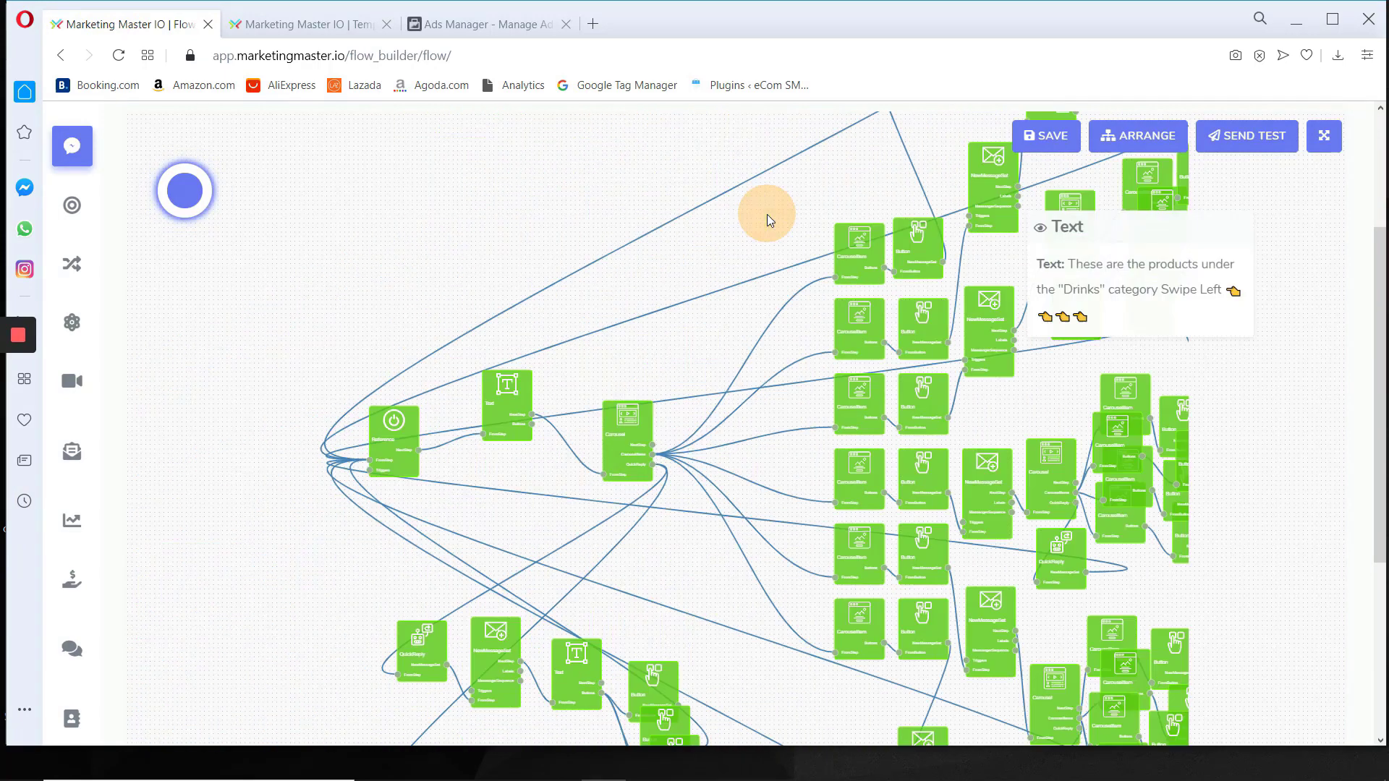
{"action": "scroll", "coordinate": [377, 443], "scroll_direction": "up", "scroll_amount": 7}
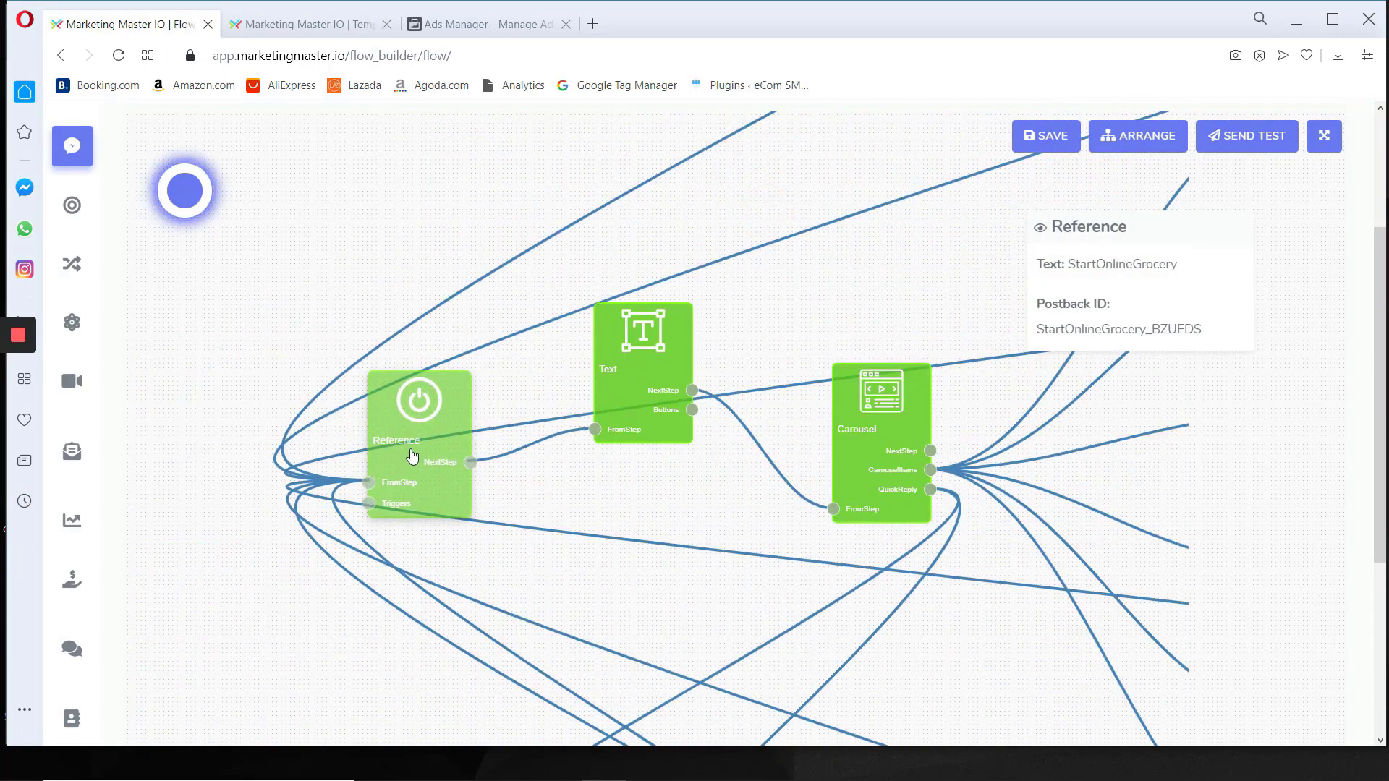
Copy the StartOnlineGrocery postback ID from the Post-back manager
{"action": "left_click", "coordinate": [307, 24]}
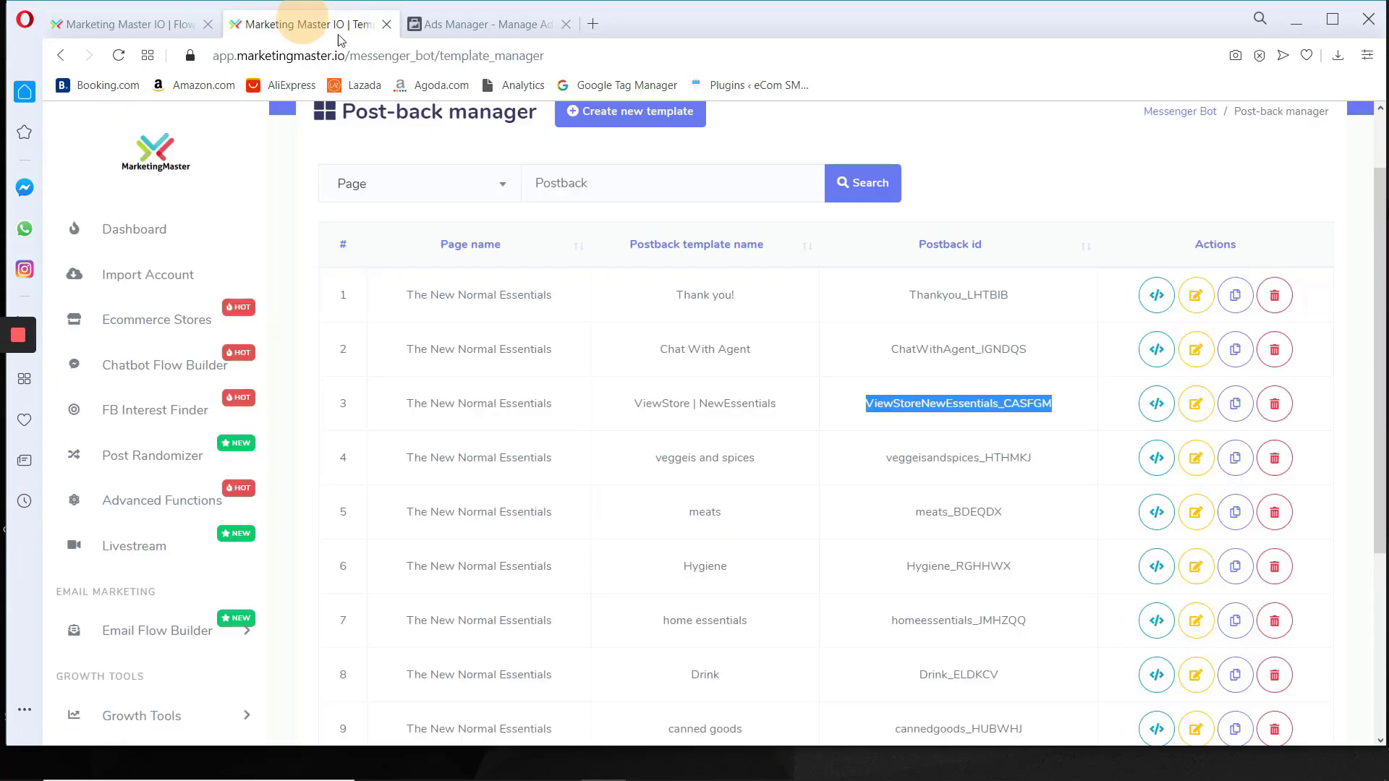
{"action": "scroll", "coordinate": [905, 427], "scroll_direction": "down", "scroll_amount": 4}
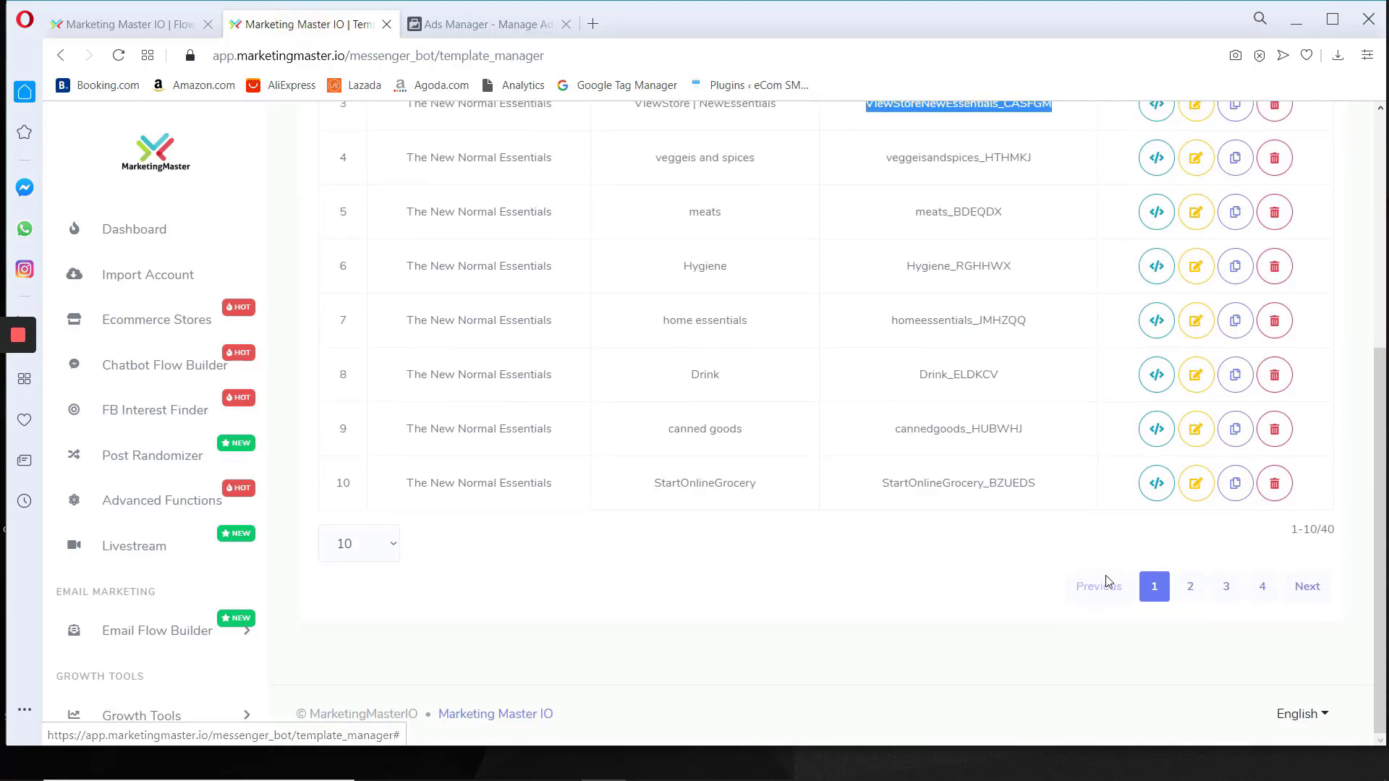
{"action": "left_click_drag", "start_coordinate": [1042, 484], "coordinate": [873, 489]}
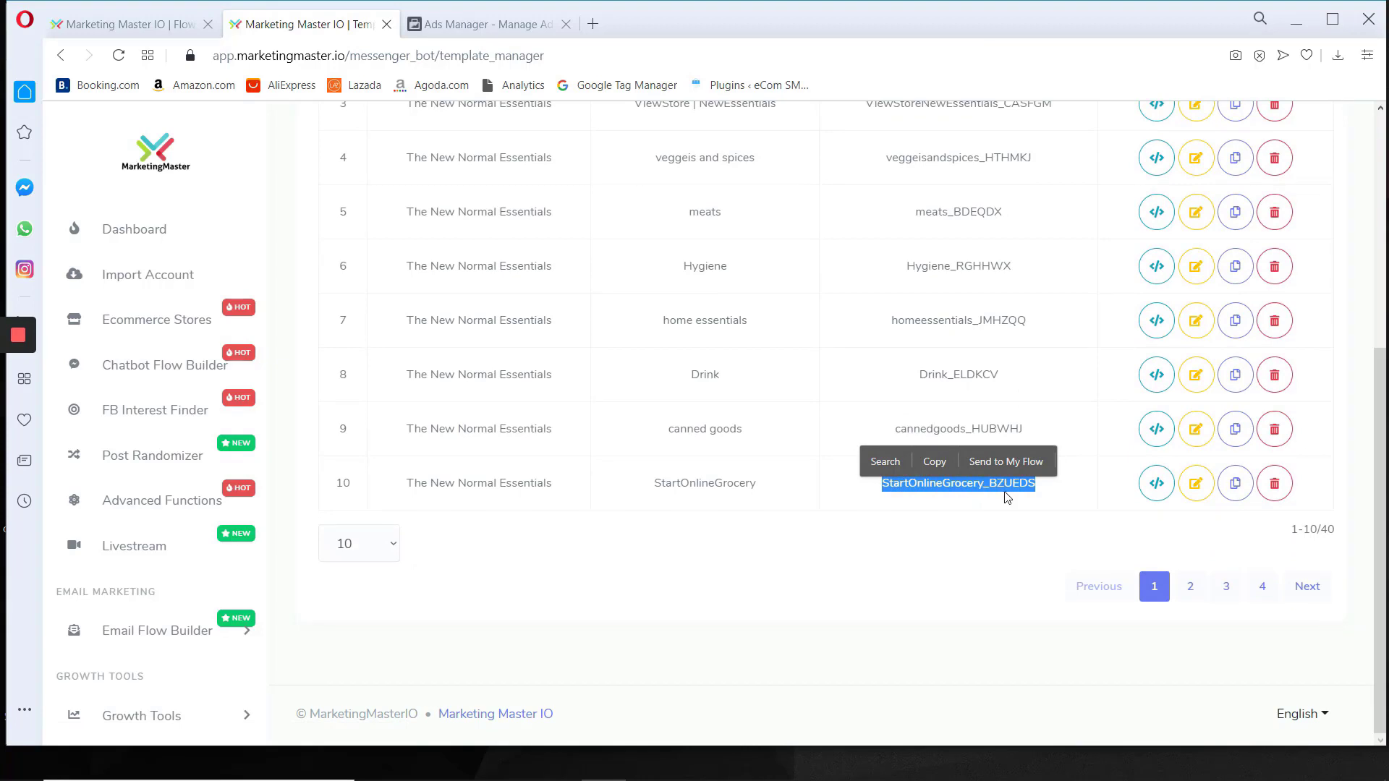
{"action": "left_click", "coordinate": [934, 462]}
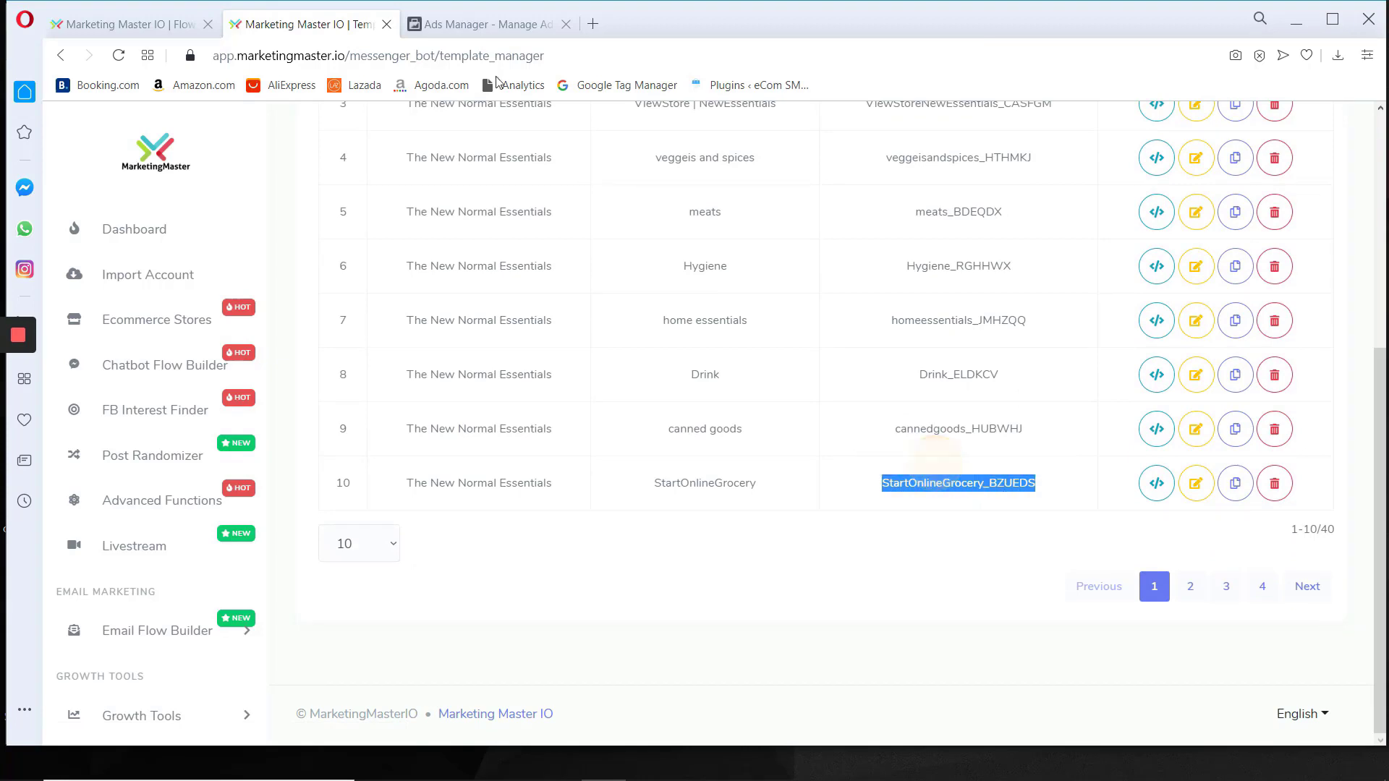
In Ads Manager, paste StartOnlineGrocery_BZUEDS as the bot payload of the View Categories button
{"action": "left_click", "coordinate": [463, 24]}
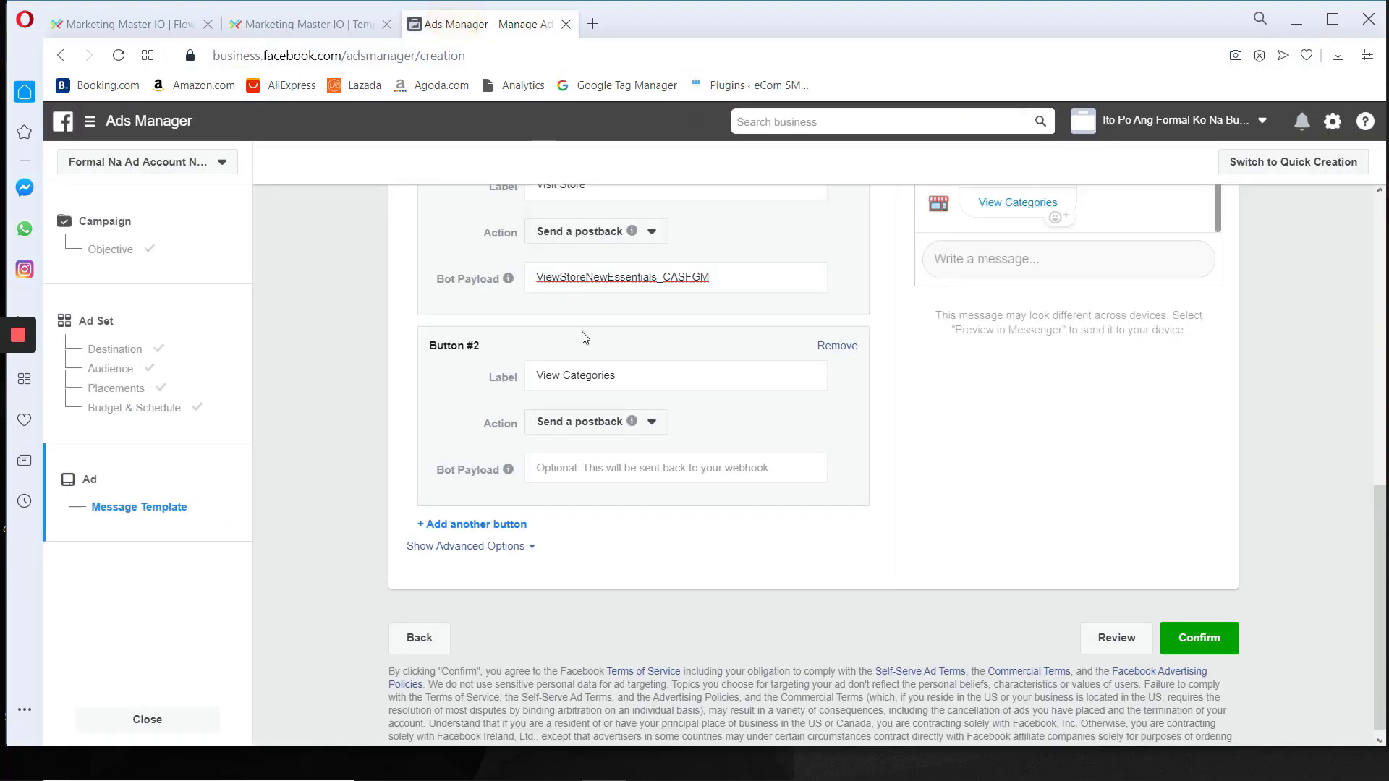
{"action": "left_click", "coordinate": [587, 468]}
{"action": "right_click", "coordinate": [583, 468]}
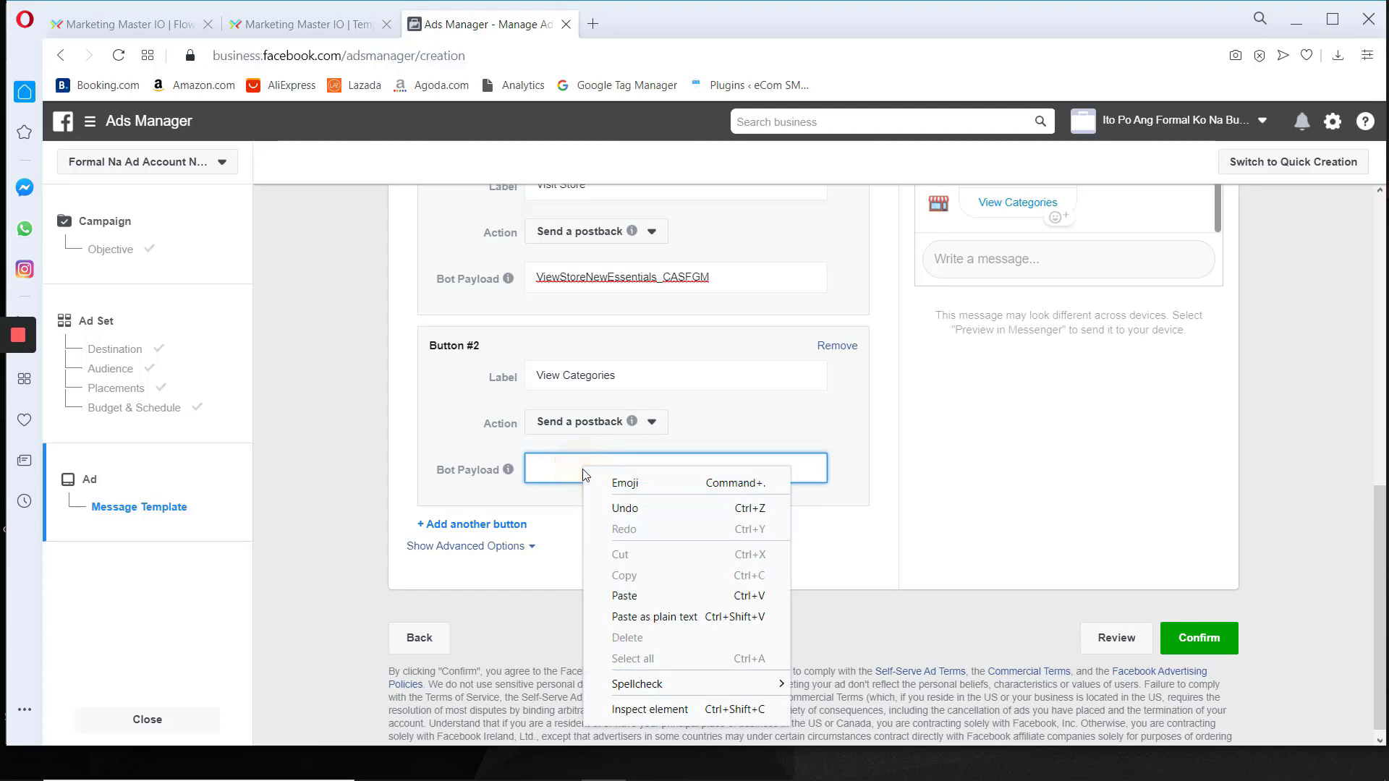
{"action": "left_click", "coordinate": [624, 596]}
{"action": "left_click", "coordinate": [918, 489]}
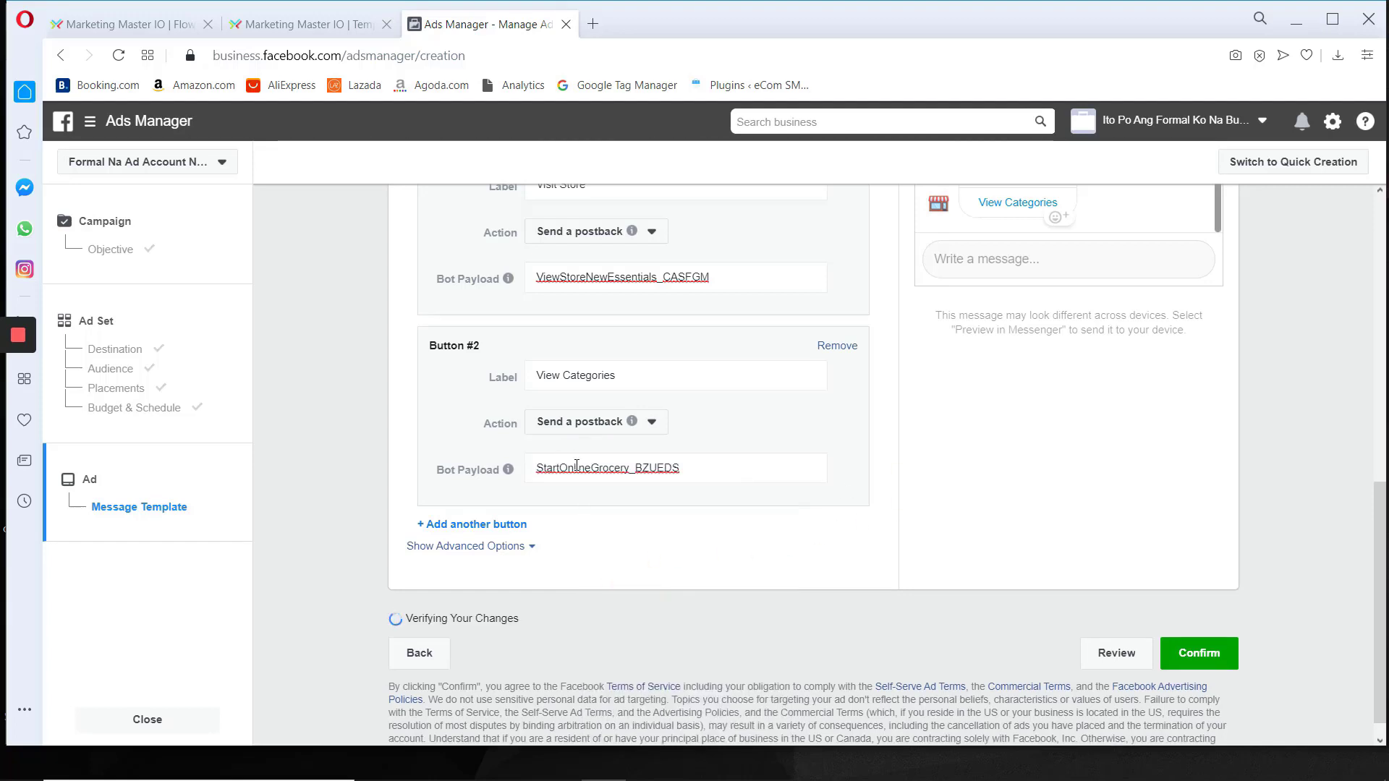
Add a third button labelled Chat with Agent and set its action to Send a postback
{"action": "left_click", "coordinate": [489, 525]}
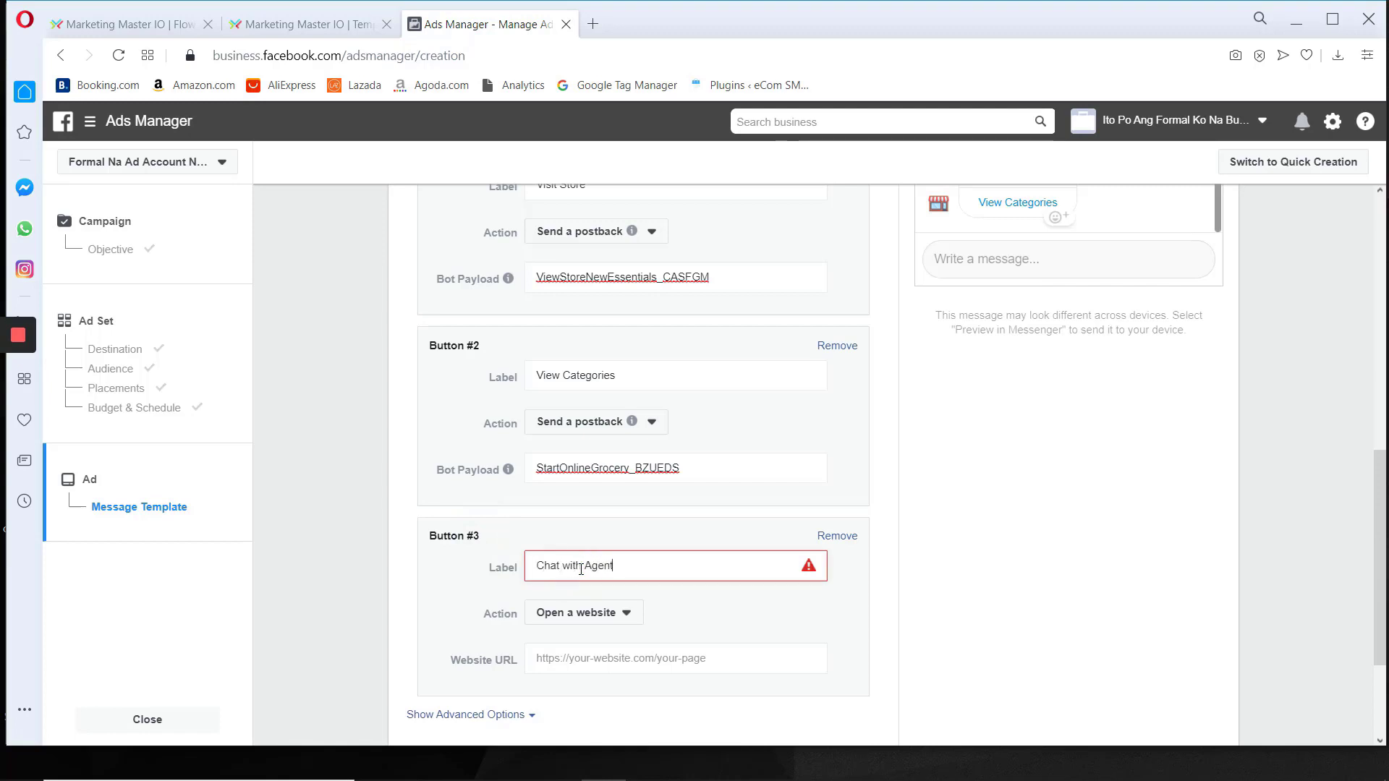
{"action": "left_click", "coordinate": [397, 533]}
{"action": "scroll", "coordinate": [400, 506], "scroll_direction": "down", "scroll_amount": 3}
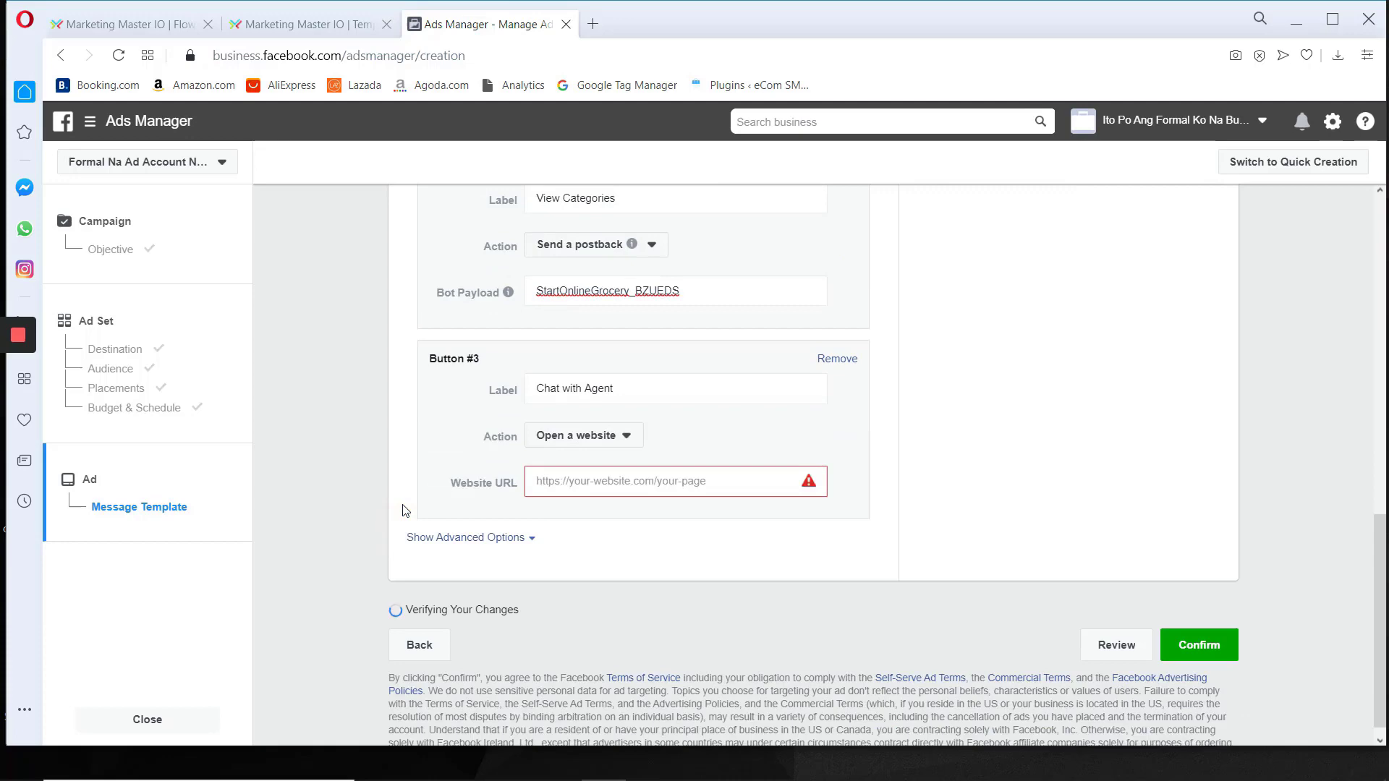
{"action": "left_click", "coordinate": [593, 421]}
{"action": "left_click", "coordinate": [572, 472]}
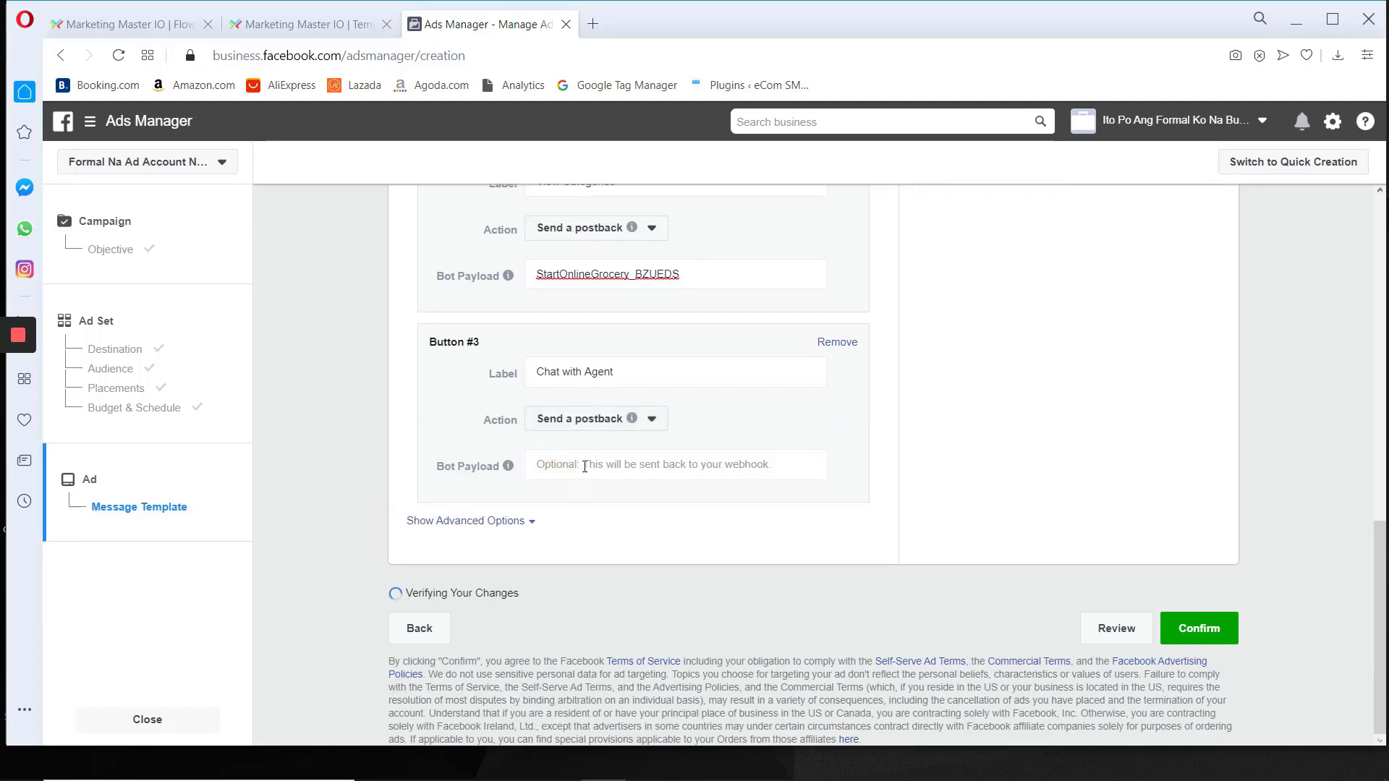
In the Marketing Master IO flow, inspect the Chat With Agent message set and its following Text node for the postback ID
{"action": "left_click", "coordinate": [125, 29]}
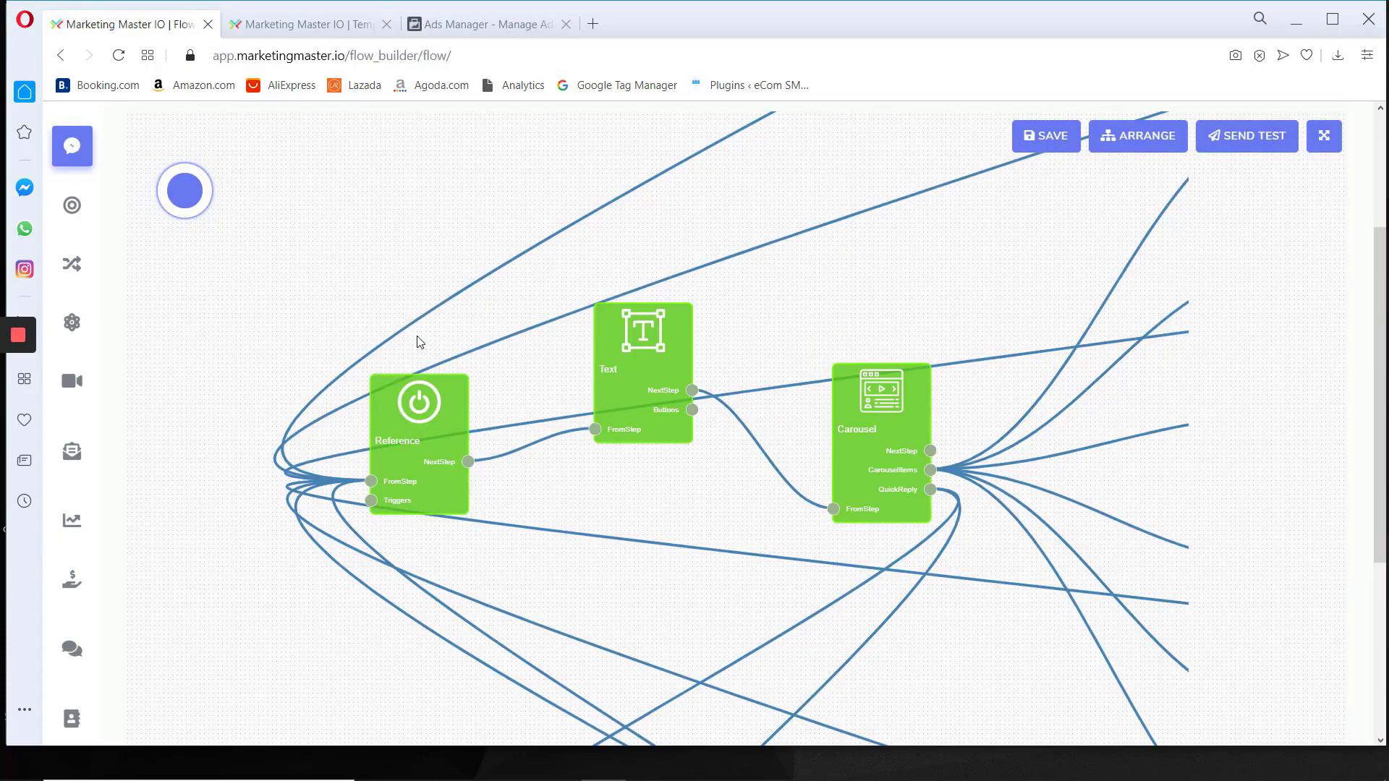
{"action": "left_click_drag", "start_coordinate": [453, 535], "coordinate": [372, 312]}
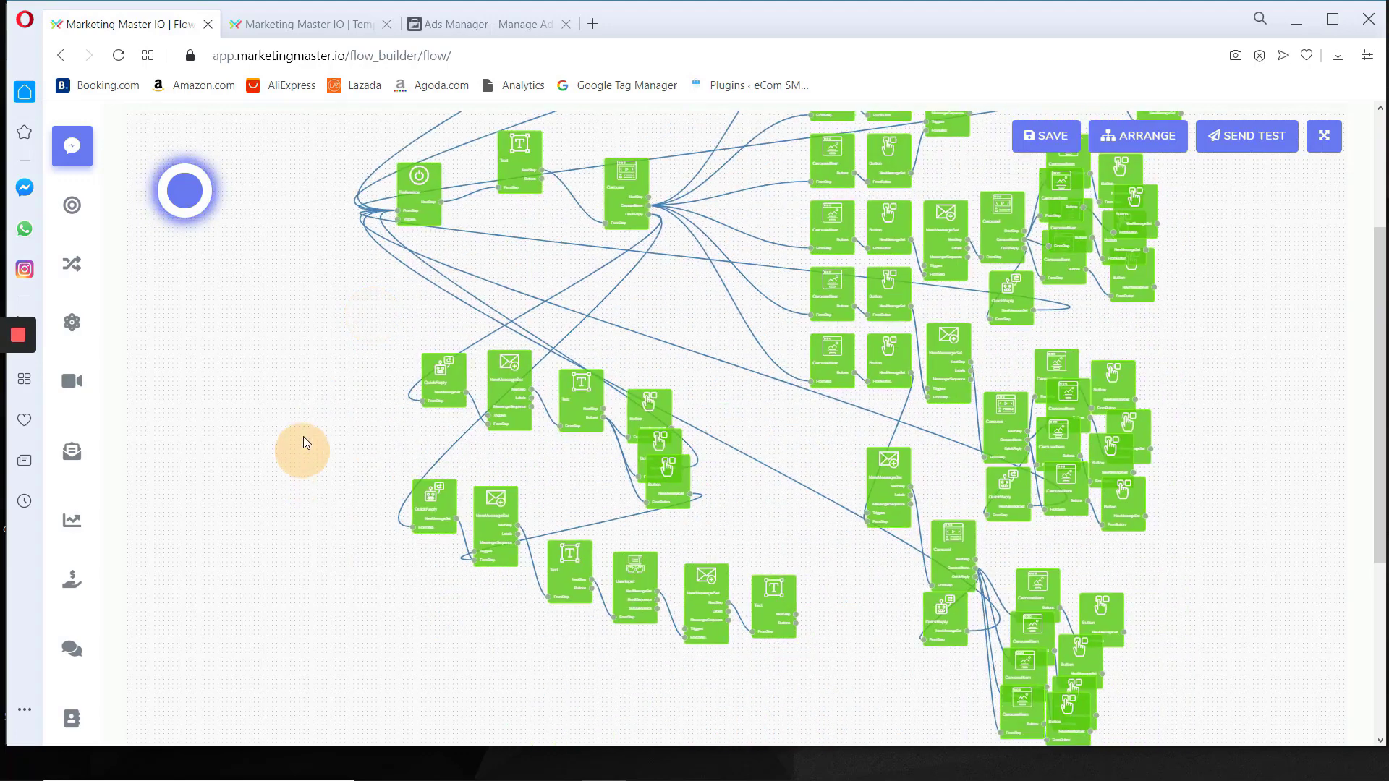
{"action": "left_click_drag", "start_coordinate": [301, 449], "coordinate": [301, 366]}
{"action": "left_click", "coordinate": [300, 26]}
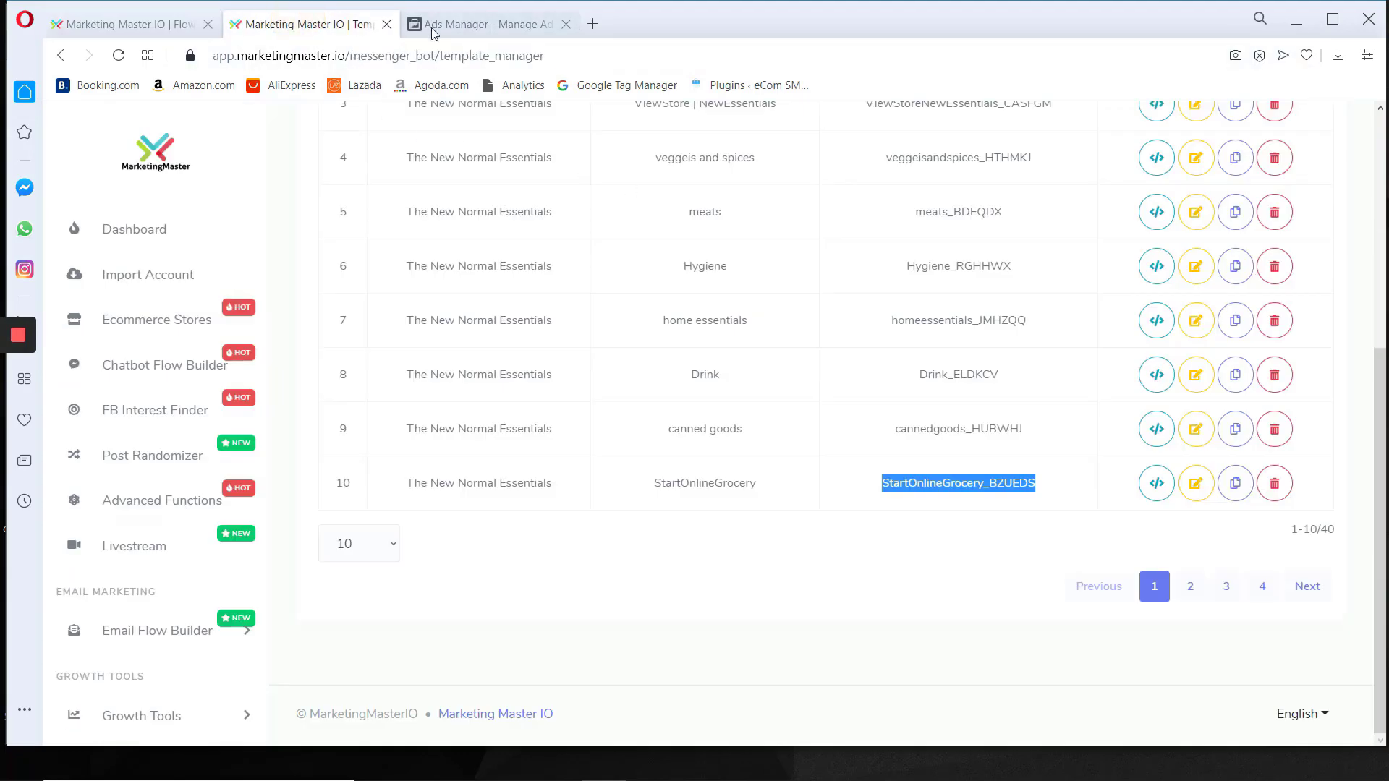
{"action": "left_click", "coordinate": [96, 23]}
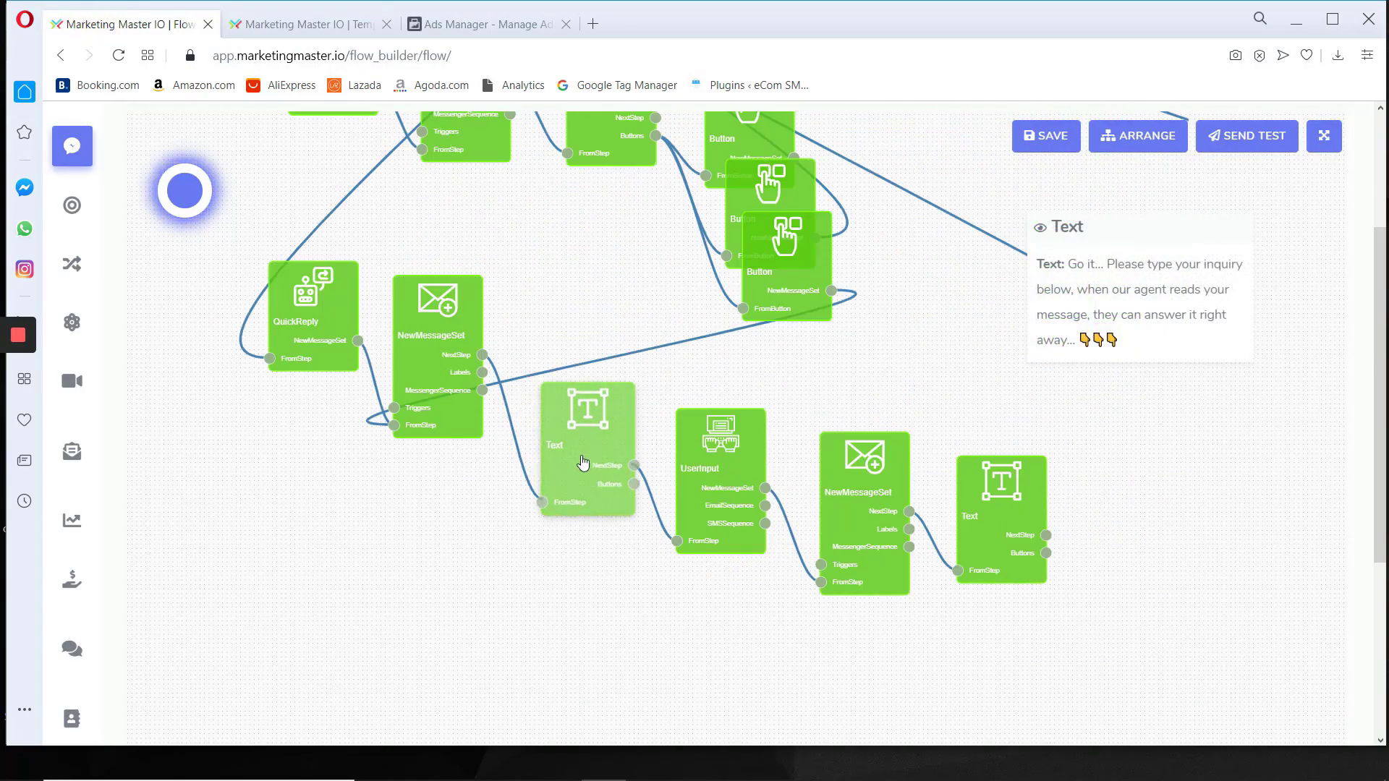
{"action": "left_click", "coordinate": [577, 460]}
{"action": "left_click_drag", "start_coordinate": [577, 460], "coordinate": [577, 460]}
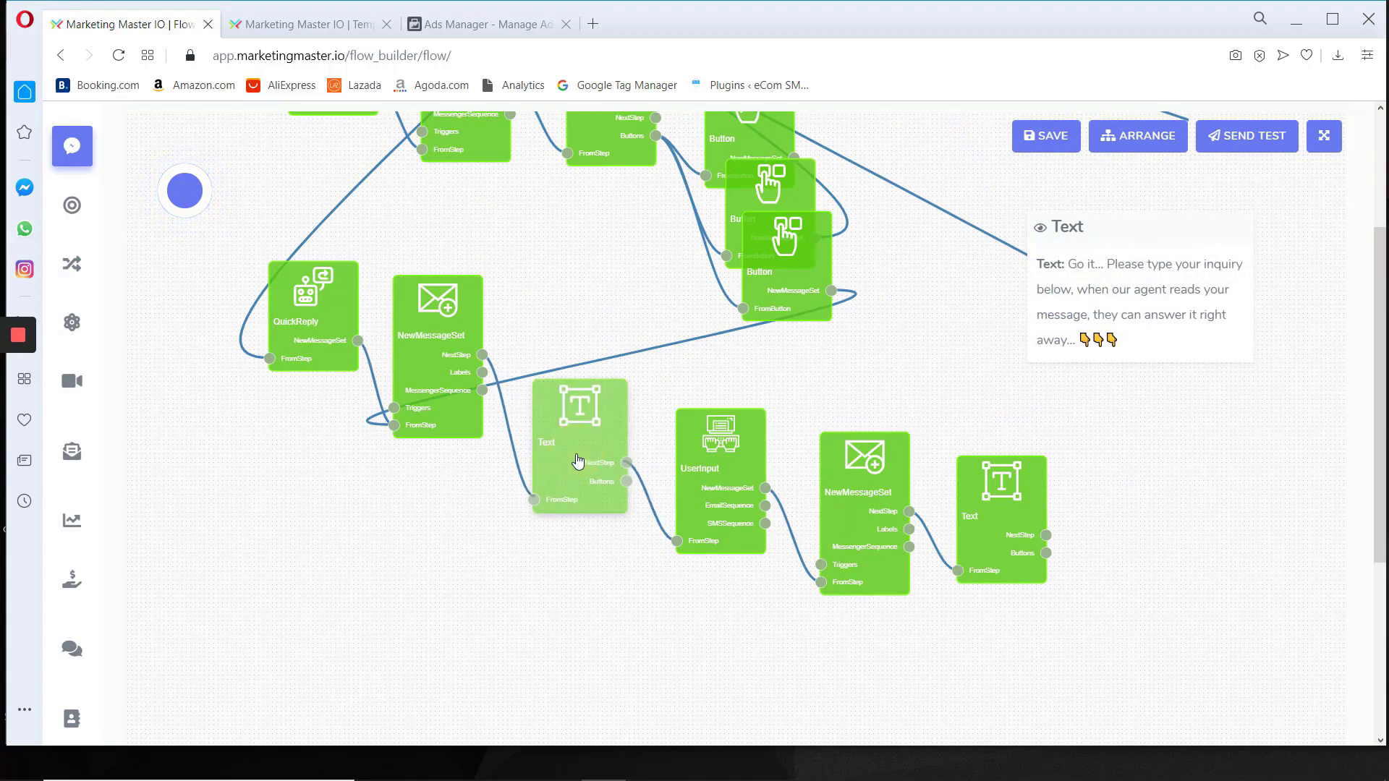
{"action": "left_click", "coordinate": [427, 377]}
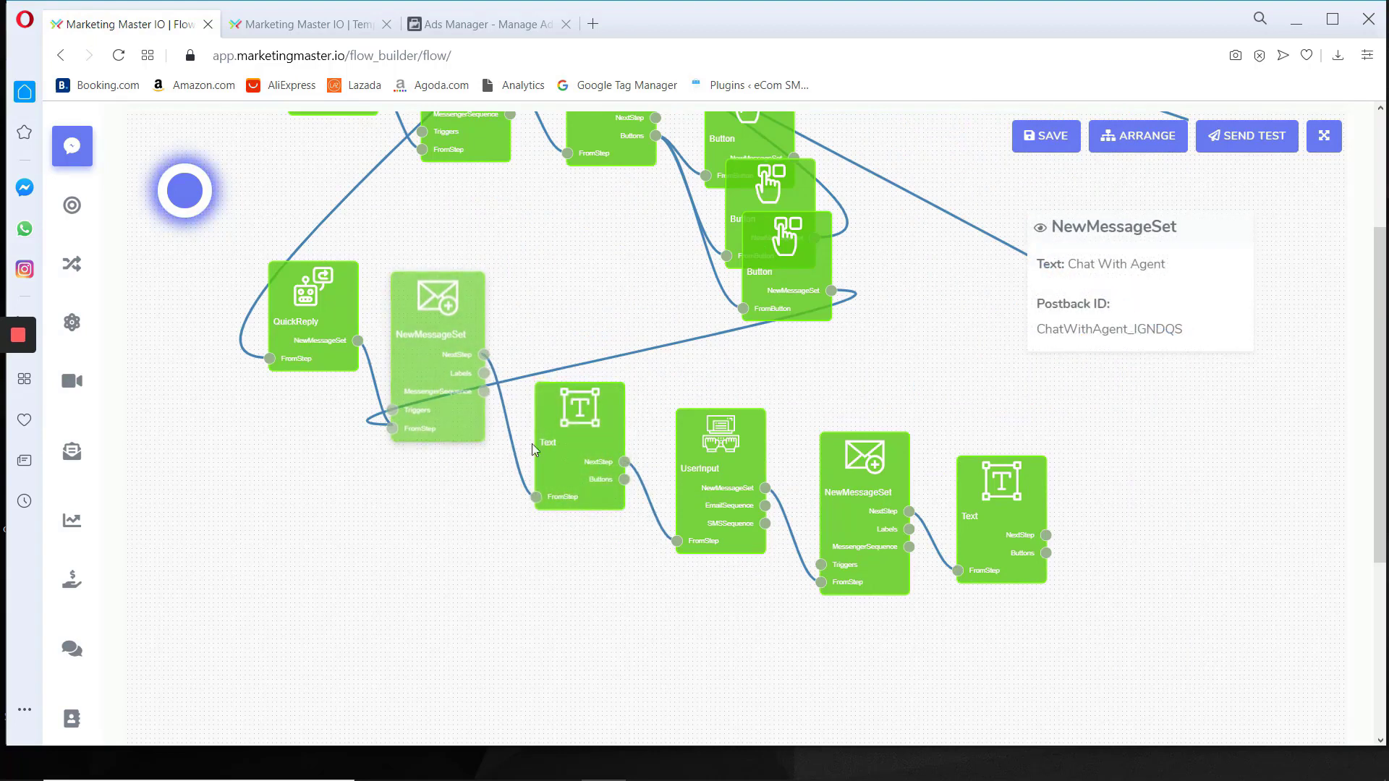
{"action": "left_click", "coordinate": [585, 458]}
{"action": "mouse_move", "coordinate": [592, 456]}
{"action": "left_mouse_down"}
{"action": "mouse_move", "coordinate": [592, 431]}
{"action": "mouse_move", "coordinate": [561, 394]}
{"action": "mouse_move", "coordinate": [586, 415]}
{"action": "mouse_move", "coordinate": [581, 437]}
{"action": "mouse_move", "coordinate": [599, 435]}
{"action": "left_mouse_up"}
{"action": "mouse_move", "coordinate": [427, 356]}
{"action": "left_mouse_down"}
{"action": "mouse_move", "coordinate": [445, 371]}
{"action": "mouse_move", "coordinate": [445, 351]}
{"action": "mouse_move", "coordinate": [433, 356]}
{"action": "mouse_move", "coordinate": [448, 364]}
{"action": "left_mouse_up"}
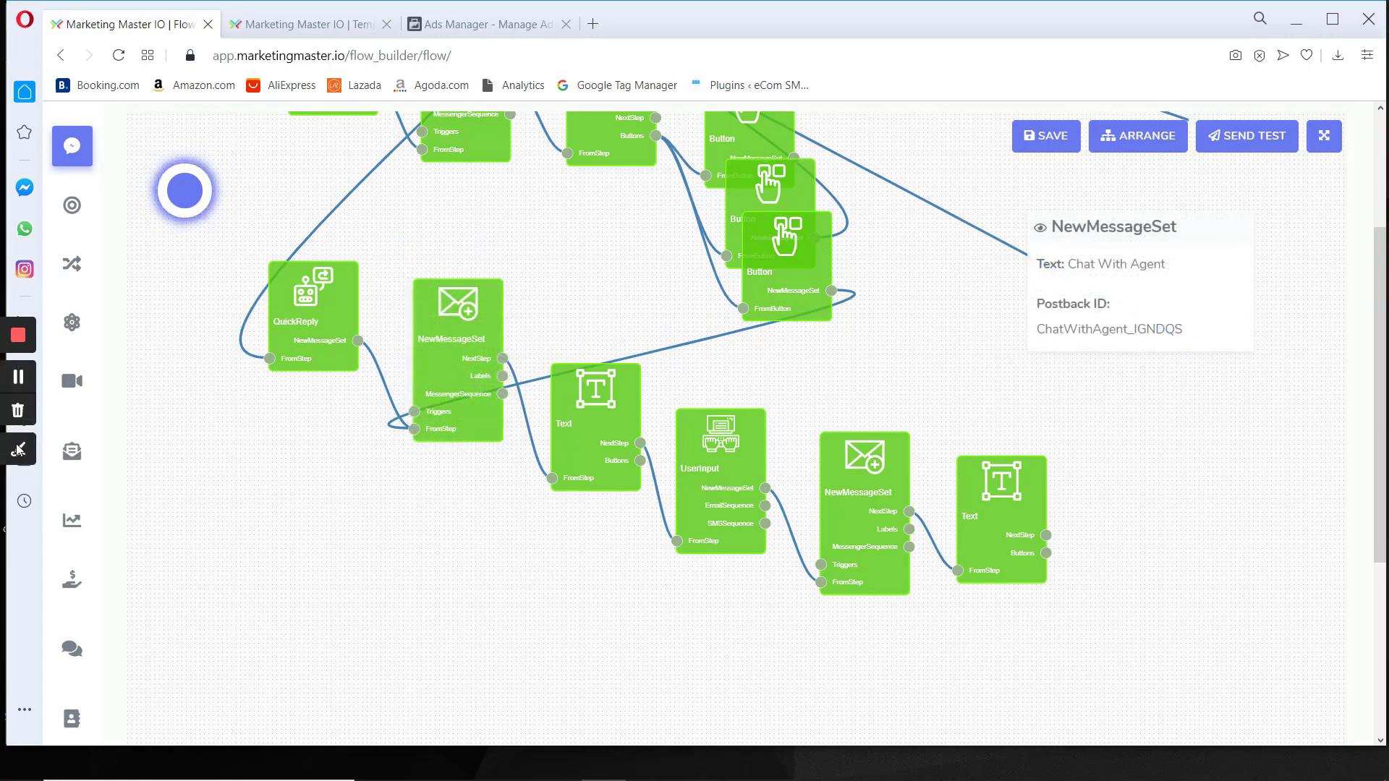
{"action": "left_click", "coordinate": [19, 448]}
{"action": "mouse_move", "coordinate": [473, 260]}
{"action": "left_mouse_down"}
{"action": "mouse_move", "coordinate": [383, 376]}
{"action": "mouse_move", "coordinate": [466, 269]}
{"action": "left_mouse_up"}
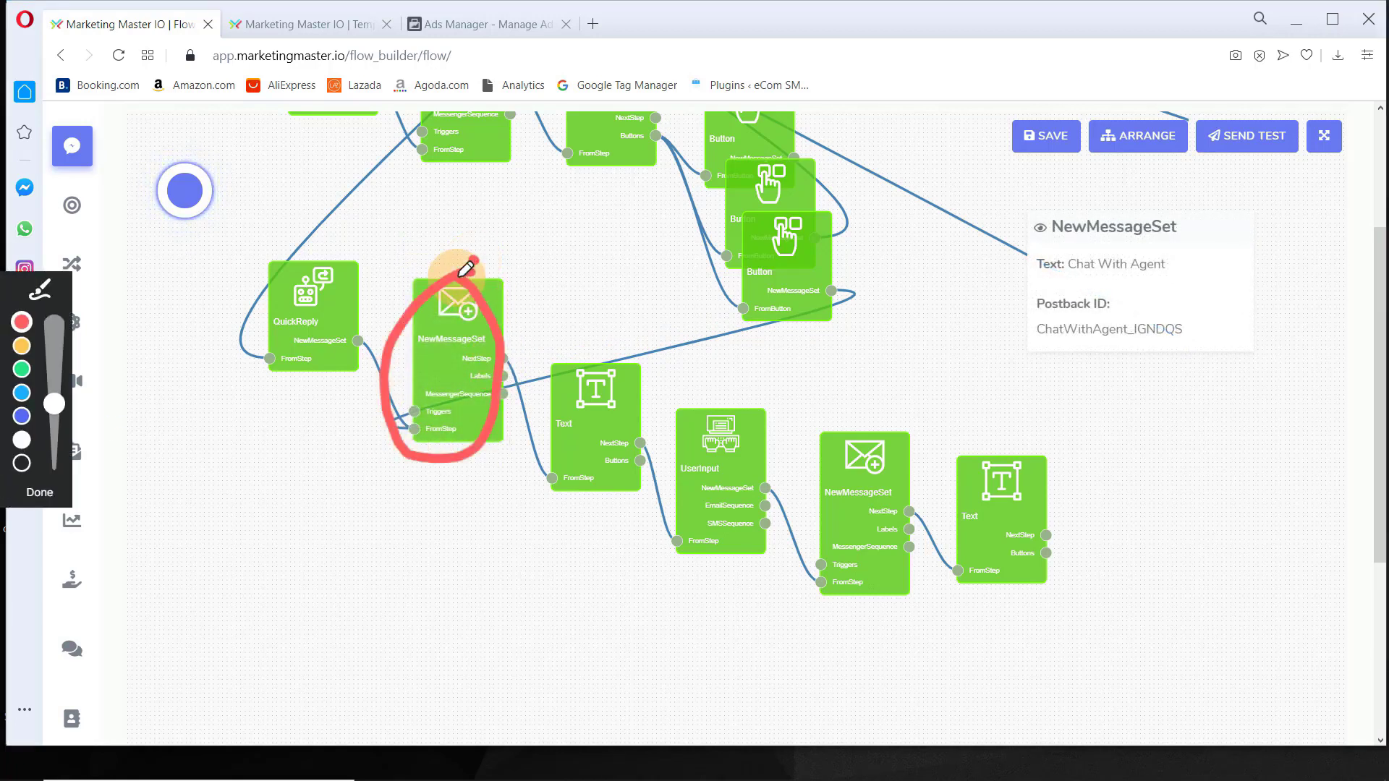
{"action": "left_click_drag", "start_coordinate": [458, 341], "coordinate": [563, 433]}
{"action": "left_click_drag", "start_coordinate": [541, 379], "coordinate": [546, 438]}
{"action": "mouse_move", "coordinate": [628, 367]}
{"action": "left_mouse_down"}
{"action": "mouse_move", "coordinate": [512, 472]}
{"action": "mouse_move", "coordinate": [620, 331]}
{"action": "left_mouse_up"}
{"action": "left_click_drag", "start_coordinate": [649, 271], "coordinate": [618, 329]}
{"action": "left_click_drag", "start_coordinate": [597, 313], "coordinate": [629, 344]}
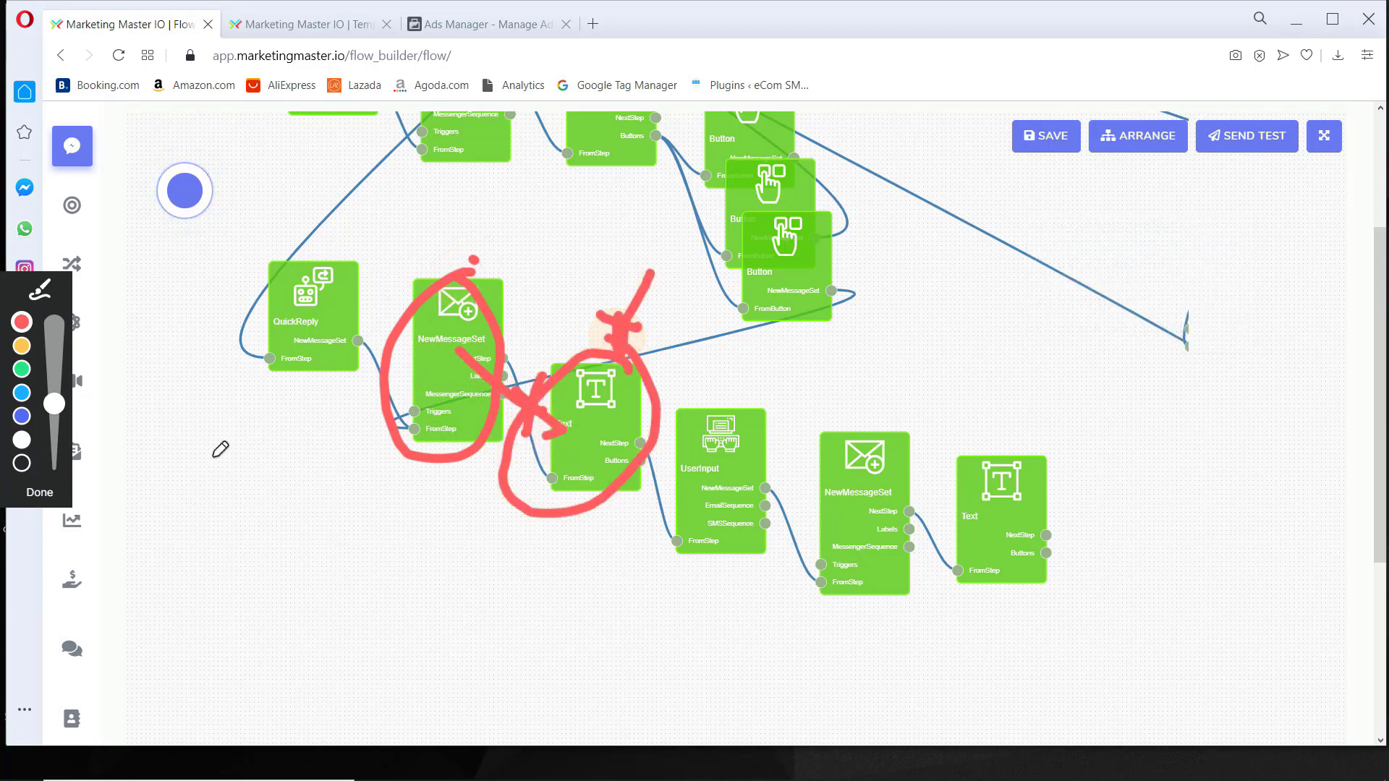
{"action": "left_click", "coordinate": [56, 499]}
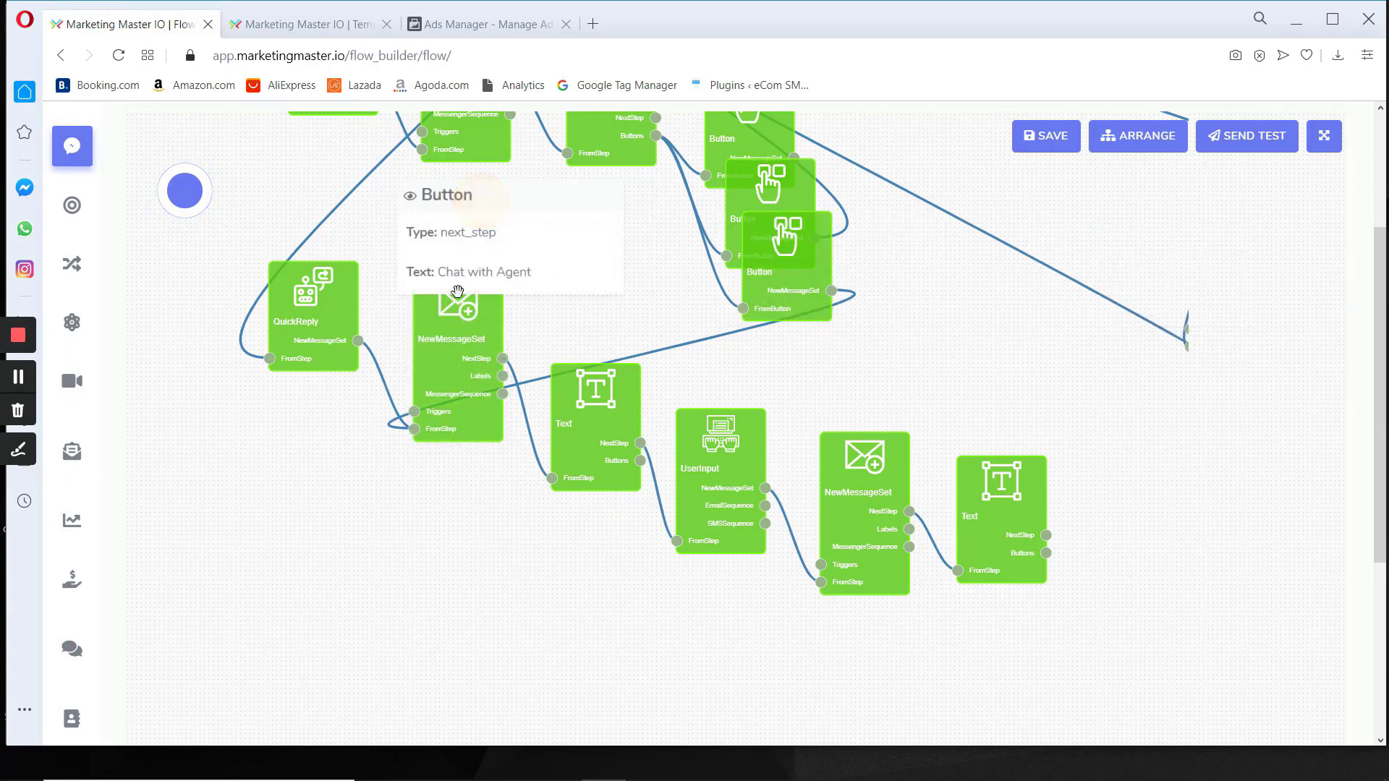
Check the Chat With Agent node's postback ID and copy ChatWithAgent_IGNDQS from the Post-back manager list
{"action": "mouse_move", "coordinate": [465, 364]}
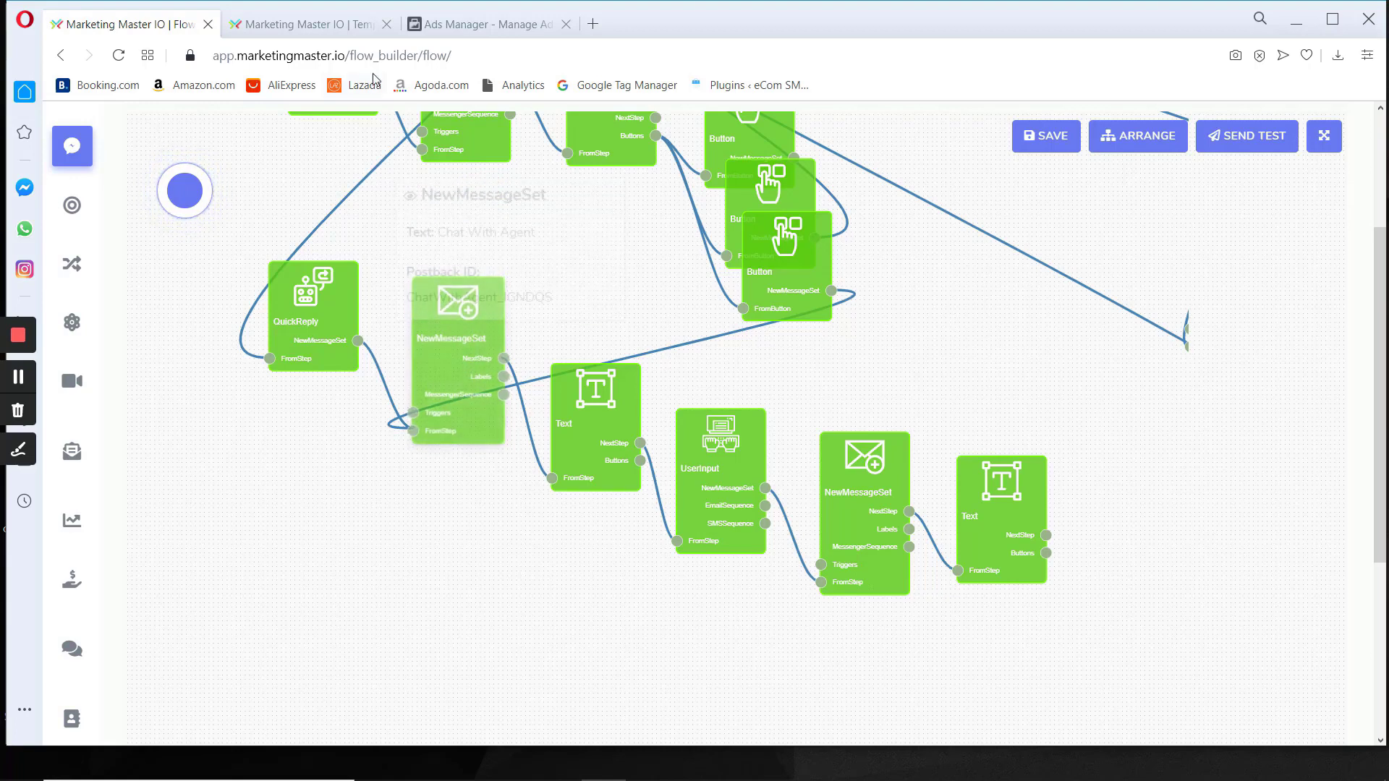
{"action": "left_click", "coordinate": [326, 29]}
{"action": "scroll", "coordinate": [917, 462], "scroll_direction": "up", "scroll_amount": 4}
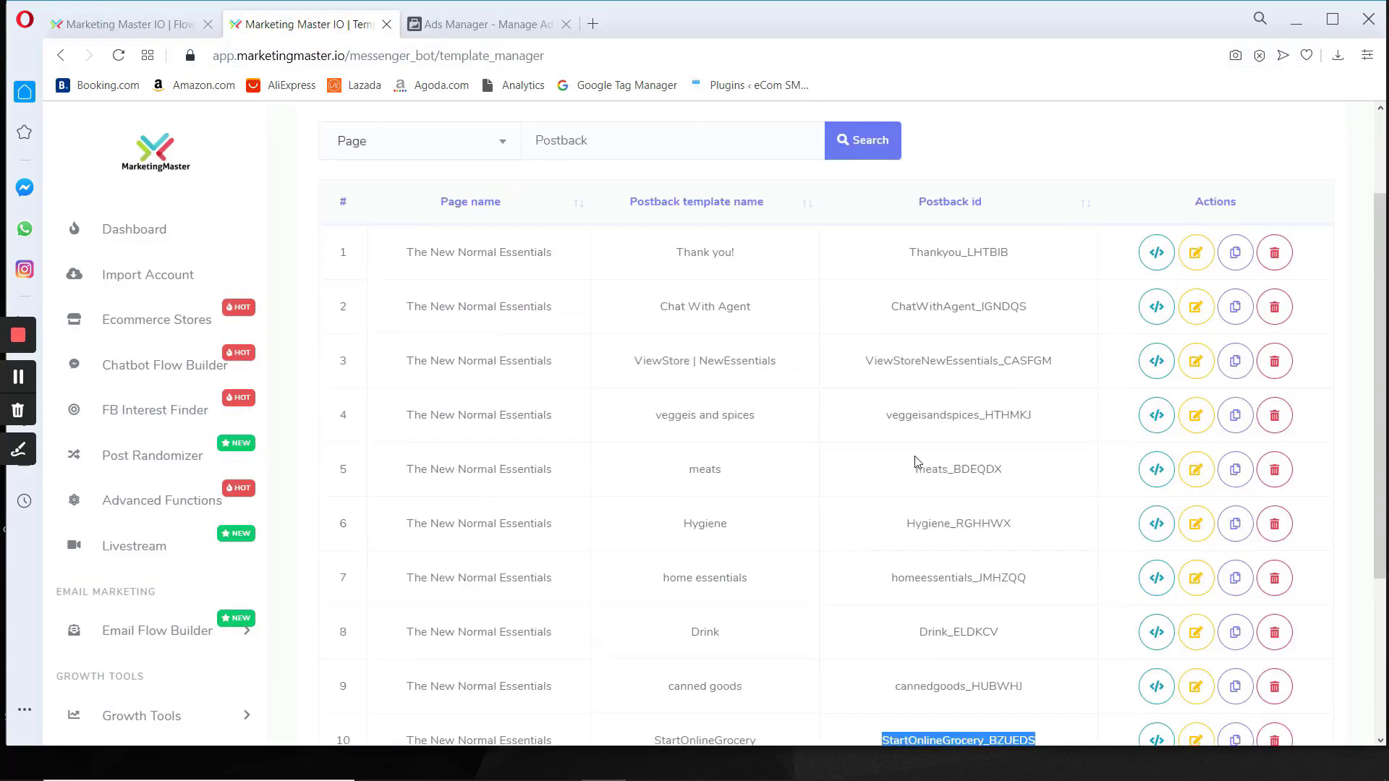
{"action": "left_click_drag", "start_coordinate": [1049, 315], "coordinate": [878, 318]}
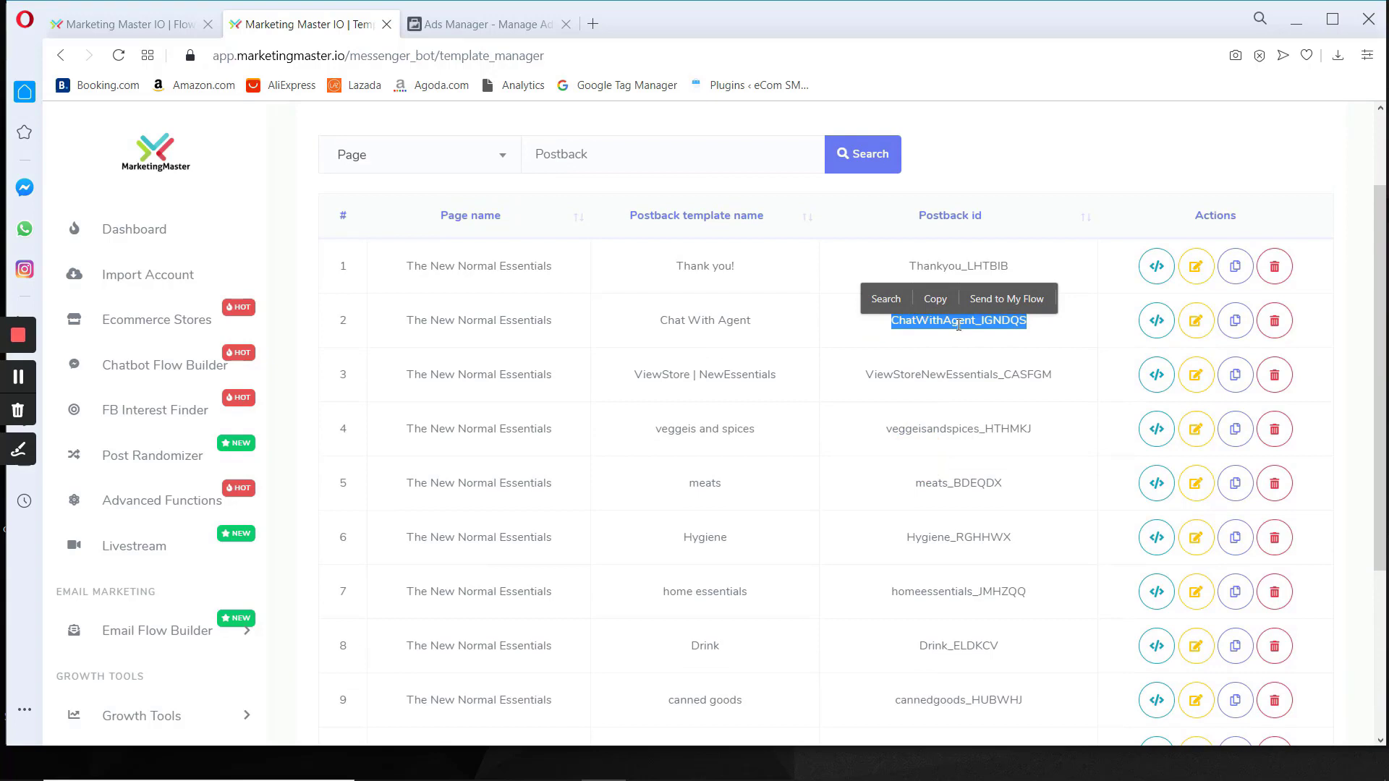
{"action": "left_click", "coordinate": [935, 298]}
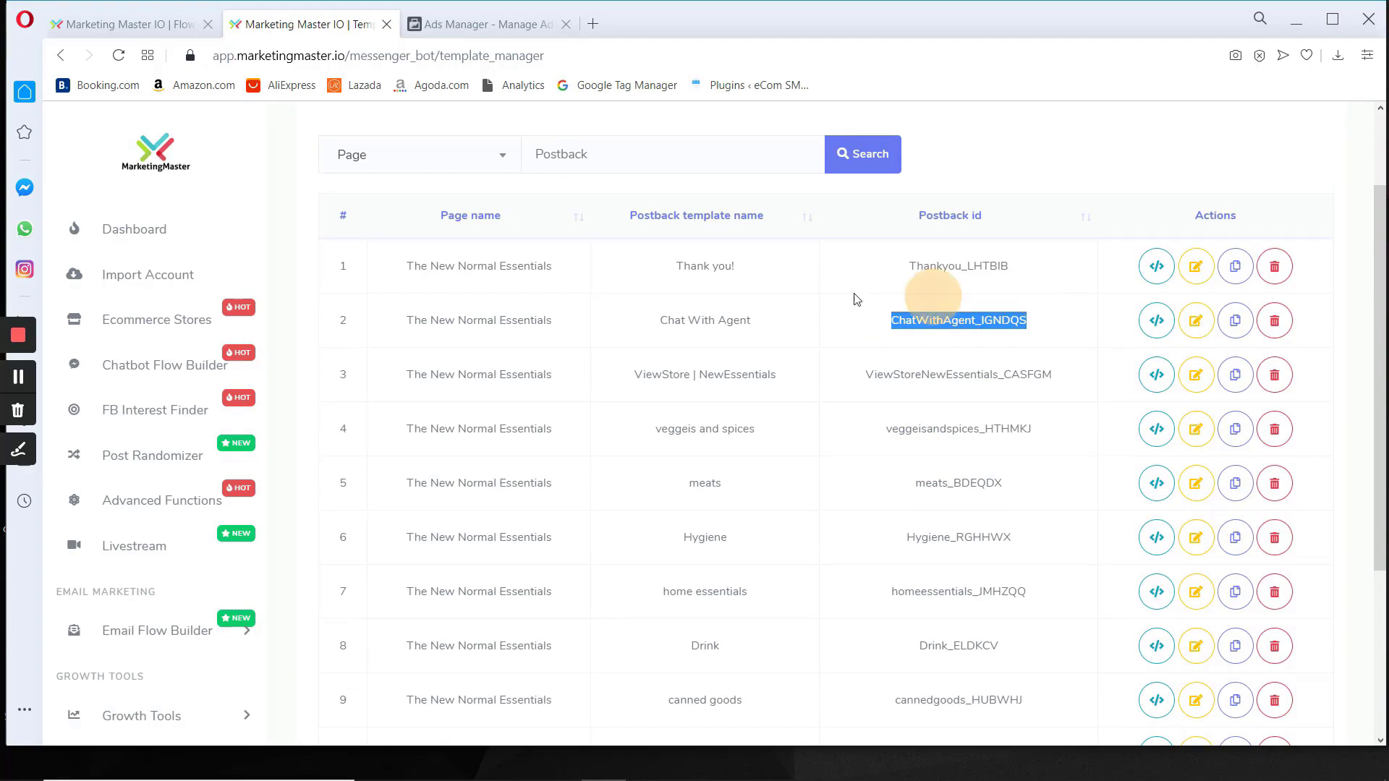
In Ads Manager, paste ChatWithAgent_IGNDQS as the bot payload of the Chat with Agent button and review the message template
{"action": "left_click", "coordinate": [477, 24]}
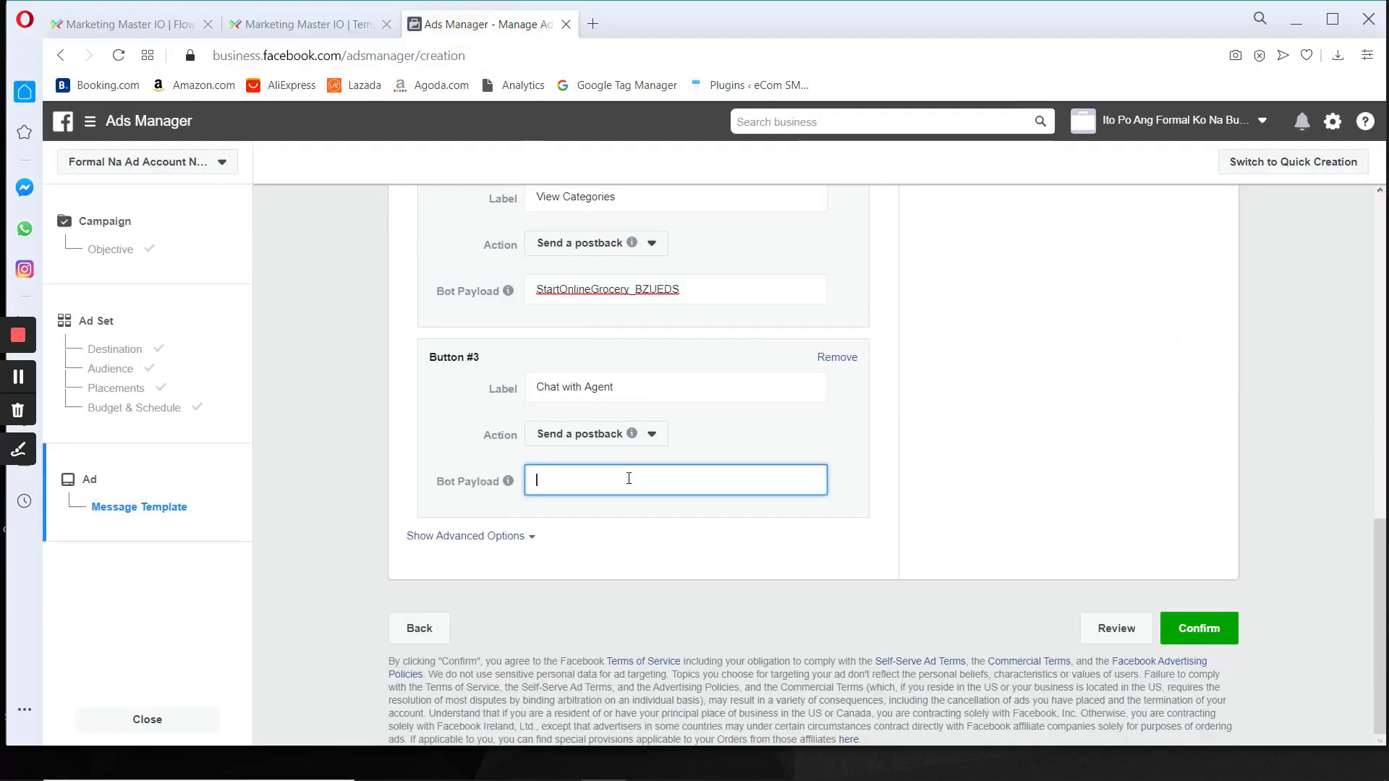
{"action": "left_click", "coordinate": [732, 558]}
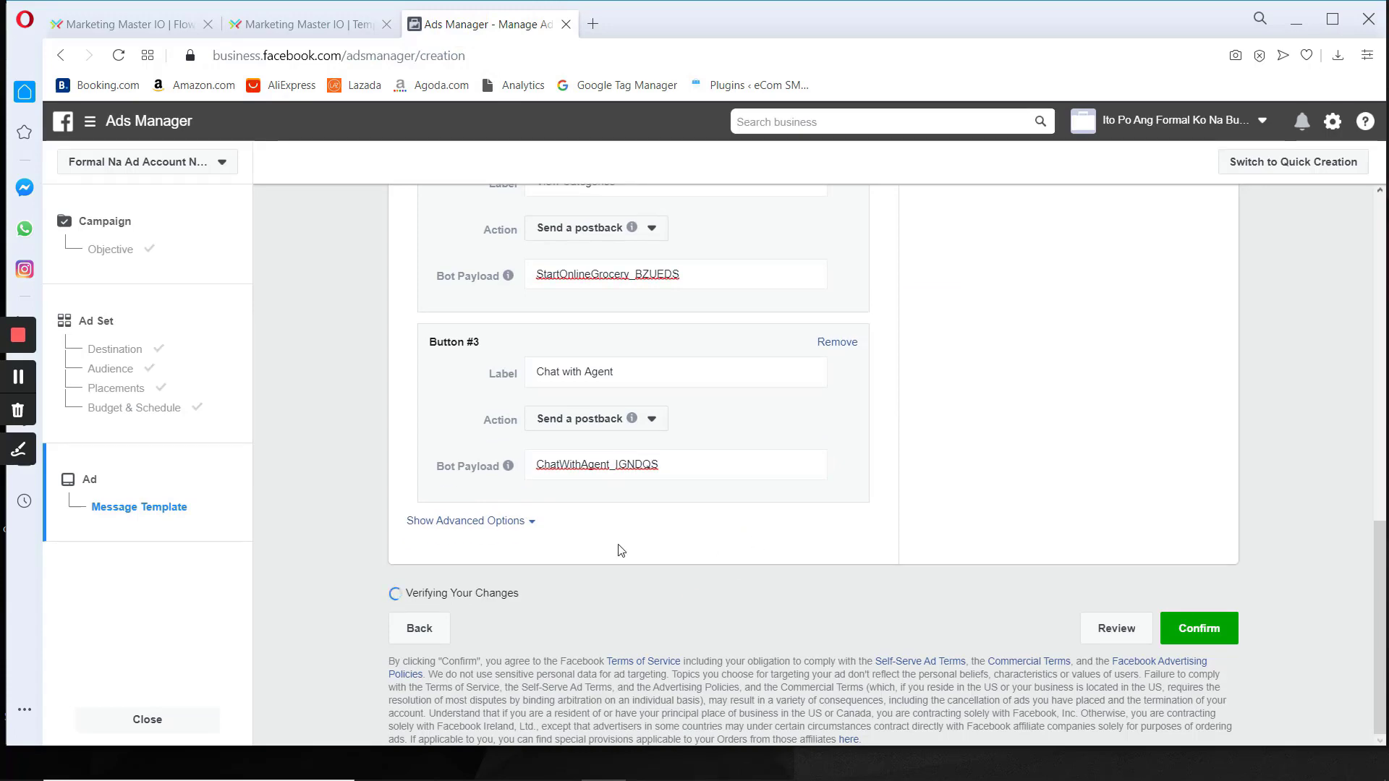
{"action": "scroll", "coordinate": [600, 542], "scroll_direction": "up", "scroll_amount": 7}
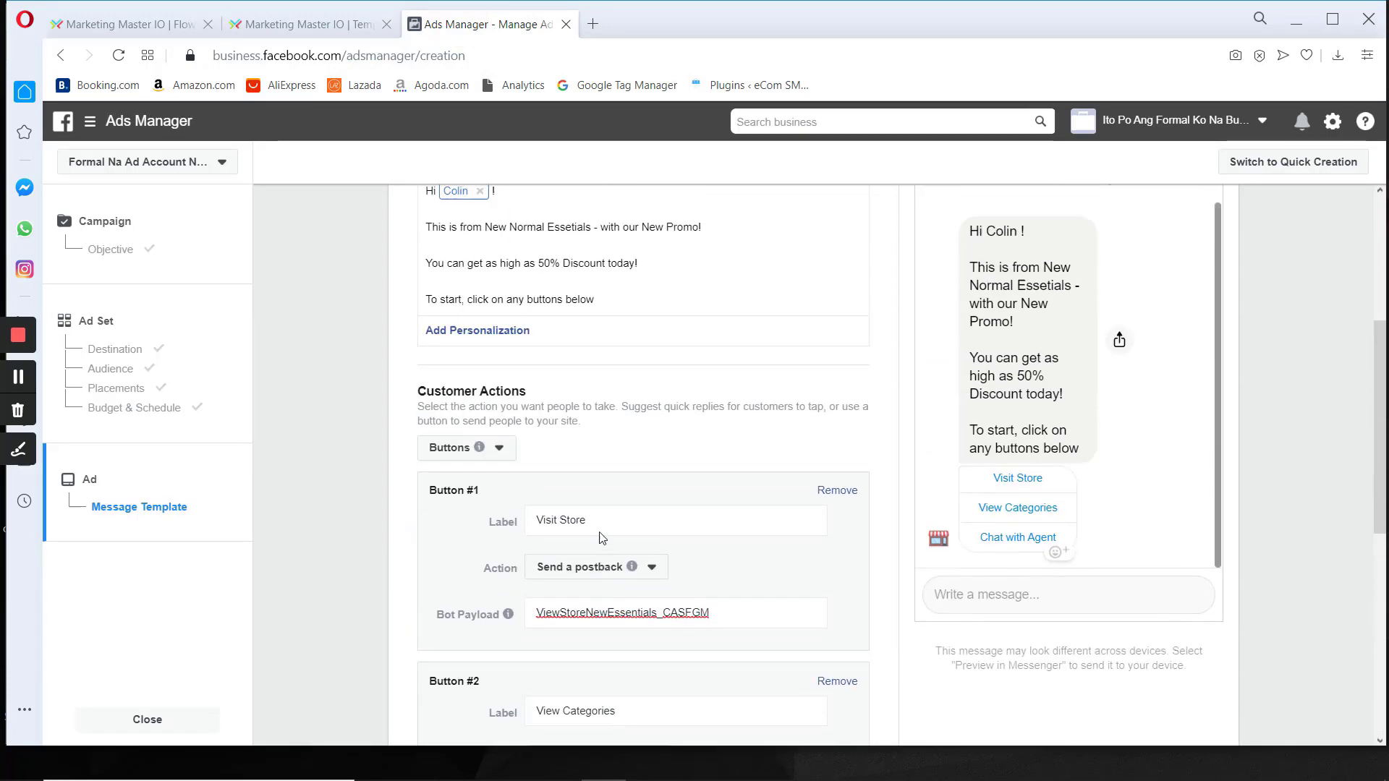
{"action": "scroll", "coordinate": [601, 539], "scroll_direction": "up", "scroll_amount": 2}
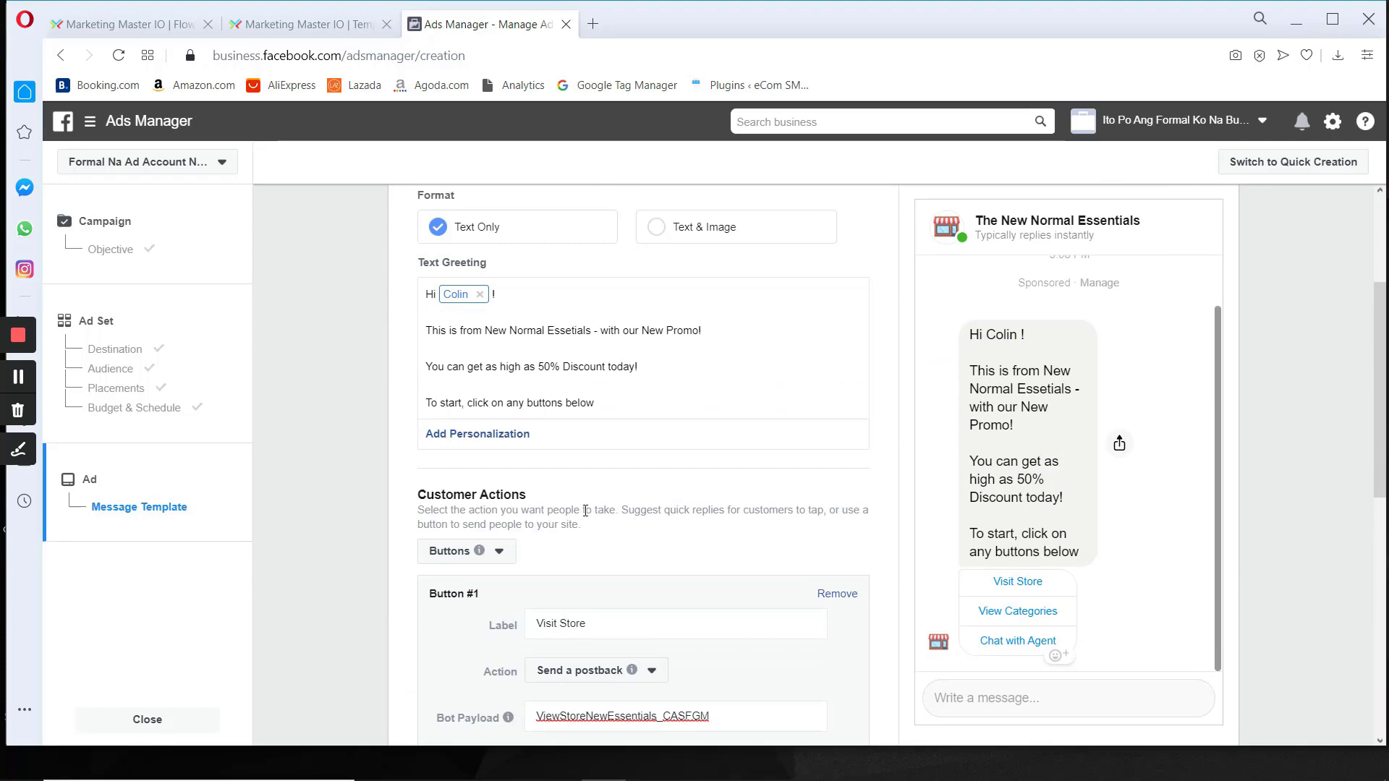
Compare the sponsored message's greeting, buttons and Messenger preview with the chatbot flow and the Post-back manager list
{"action": "left_click", "coordinate": [123, 20]}
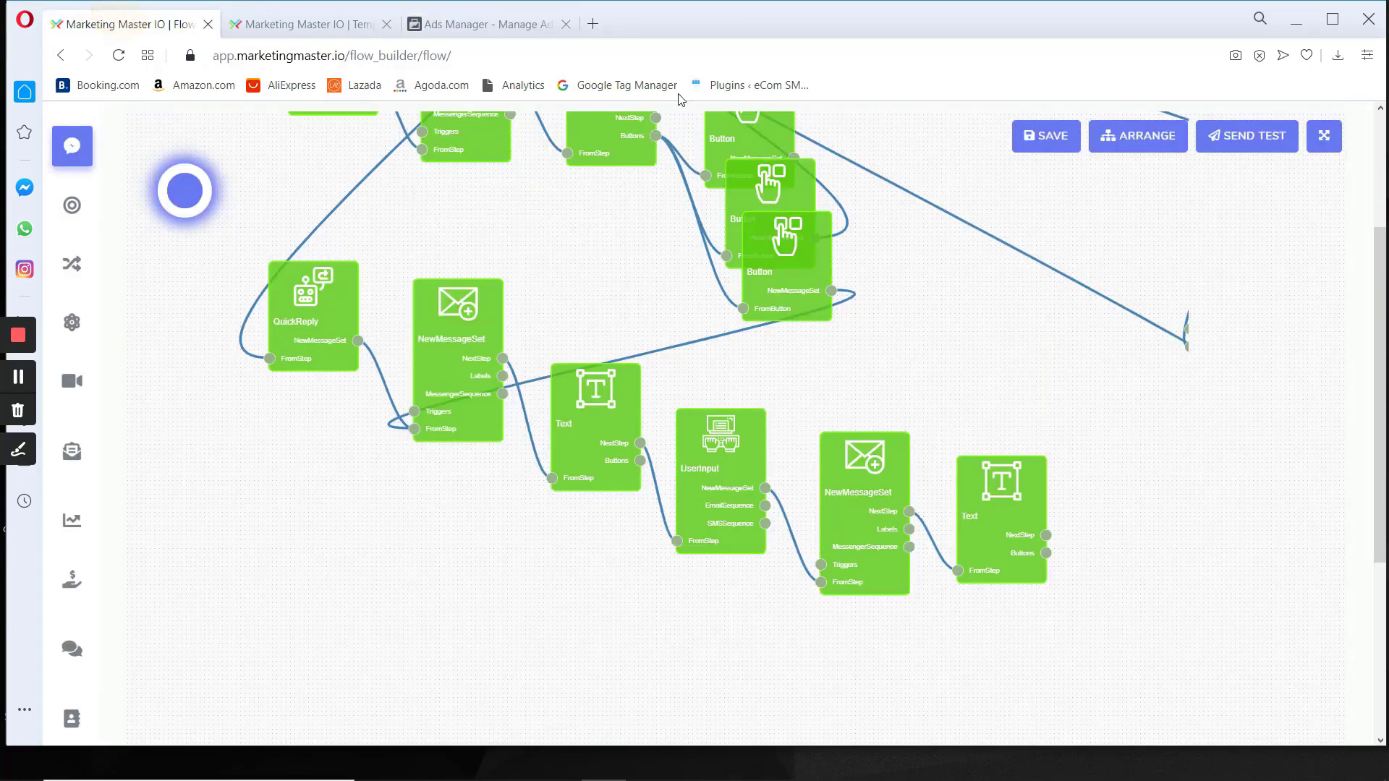
{"action": "left_click", "coordinate": [481, 24]}
{"action": "scroll", "coordinate": [671, 443], "scroll_direction": "up", "scroll_amount": 2}
{"action": "scroll", "coordinate": [670, 442], "scroll_direction": "down", "scroll_amount": 10}
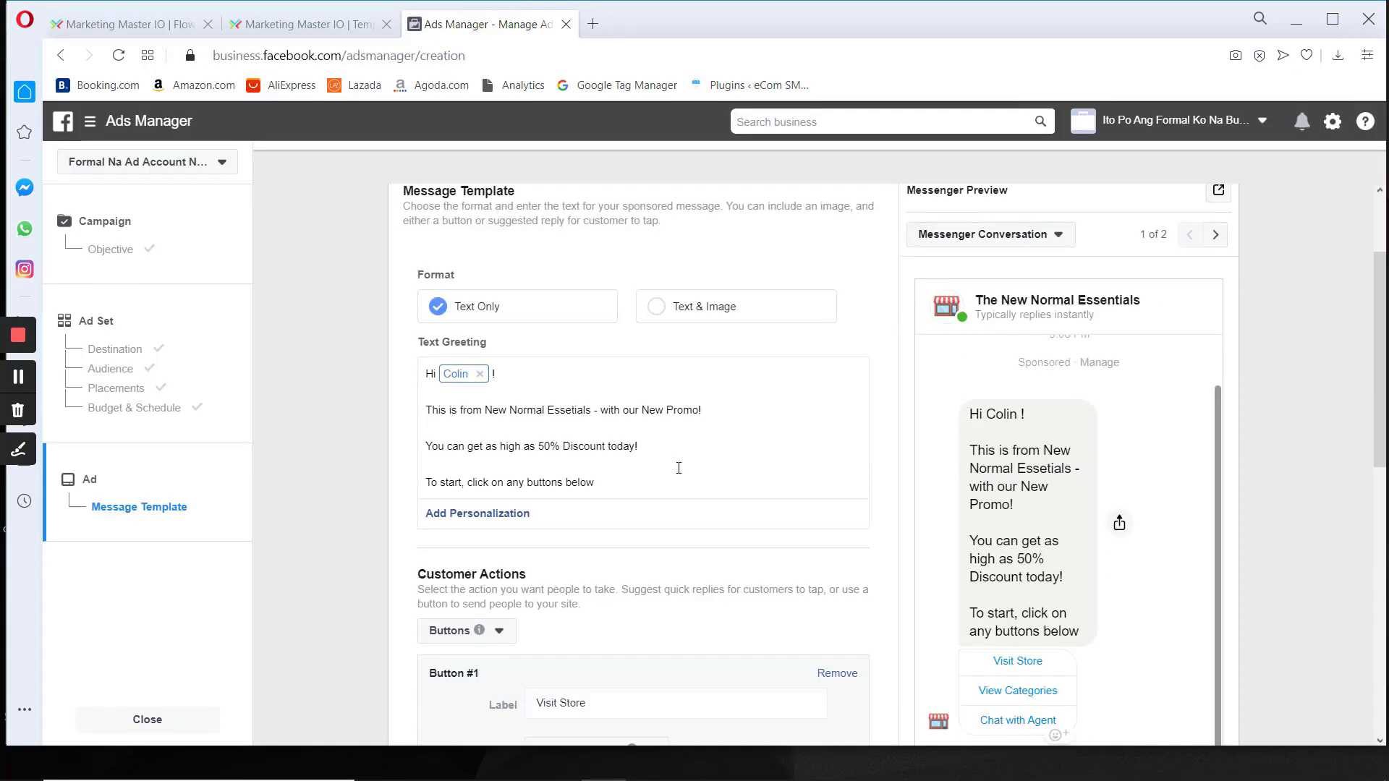
{"action": "left_click", "coordinate": [147, 27]}
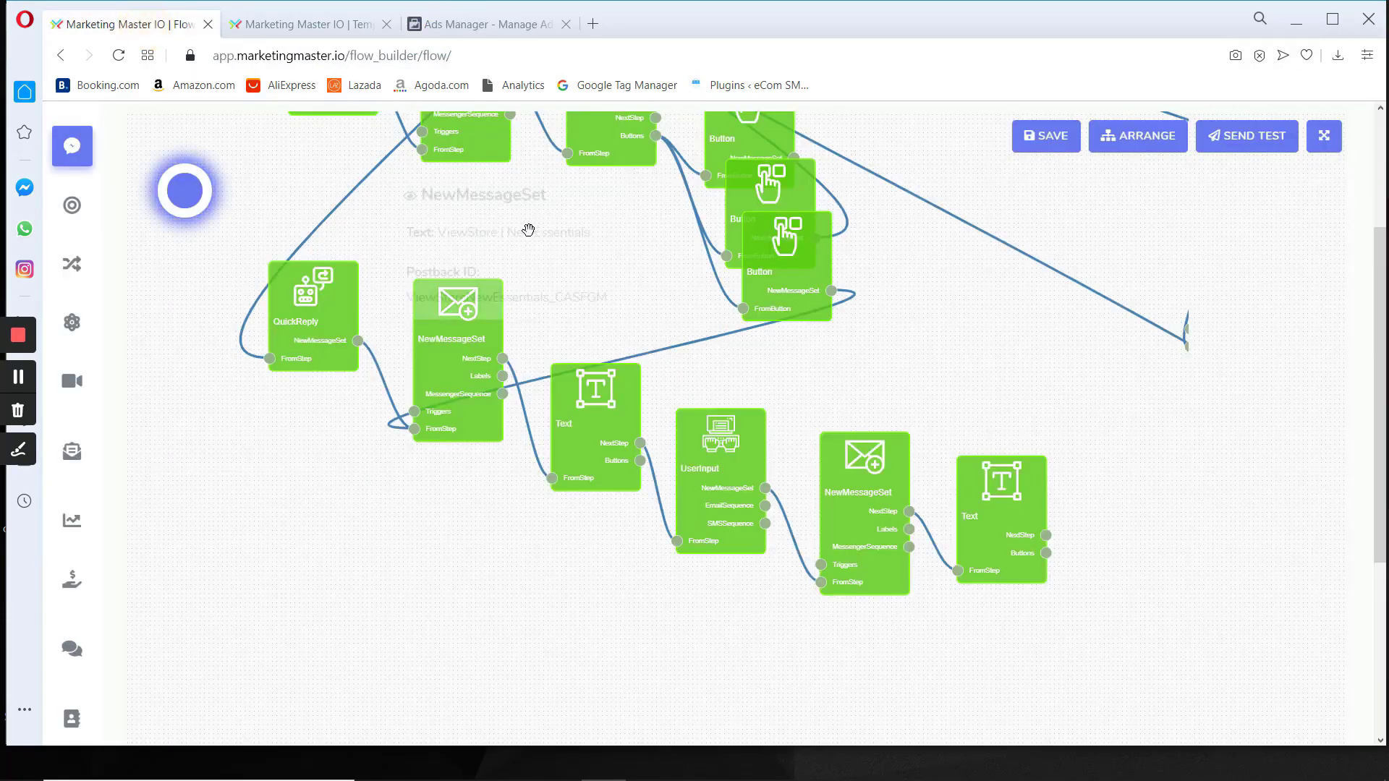
{"action": "left_click", "coordinate": [307, 23]}
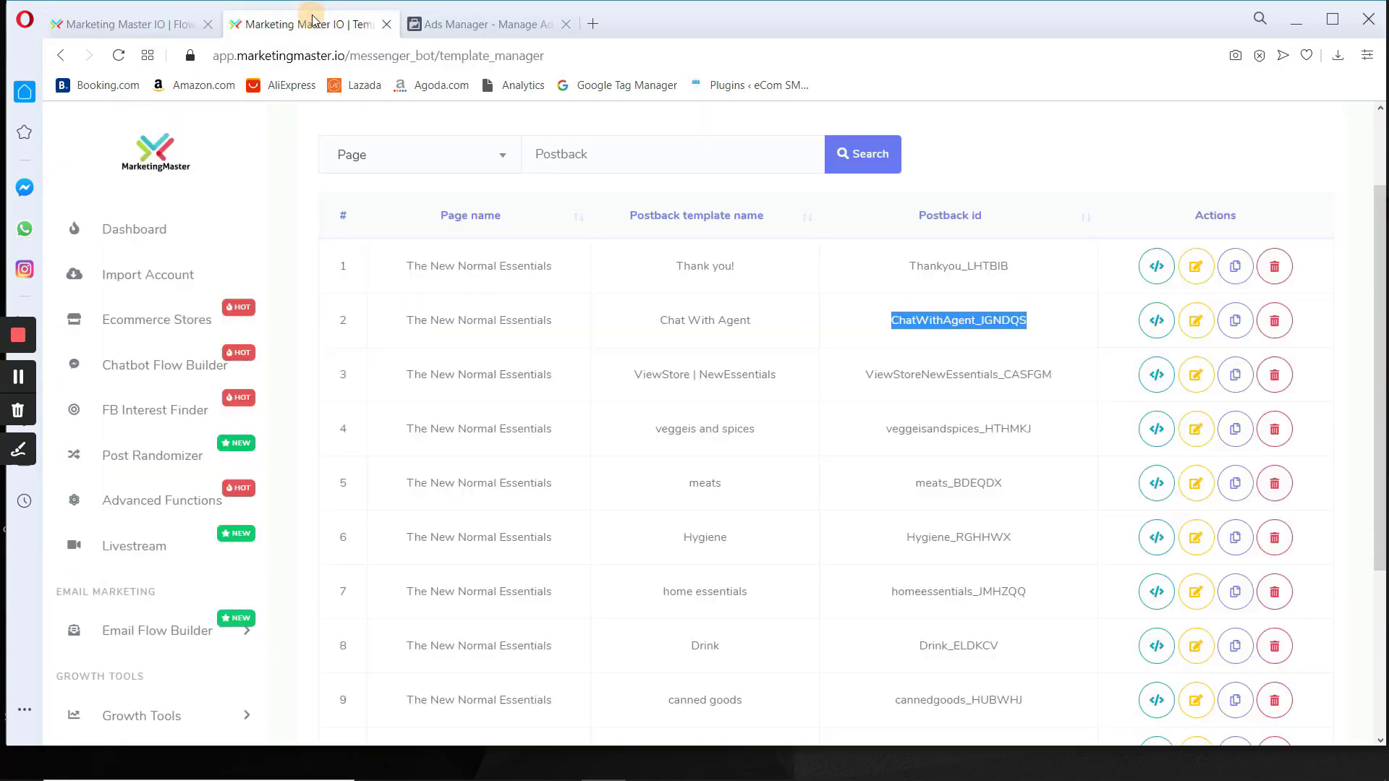
{"action": "left_click", "coordinate": [509, 28]}
{"action": "scroll", "coordinate": [673, 376], "scroll_direction": "up", "scroll_amount": 10}
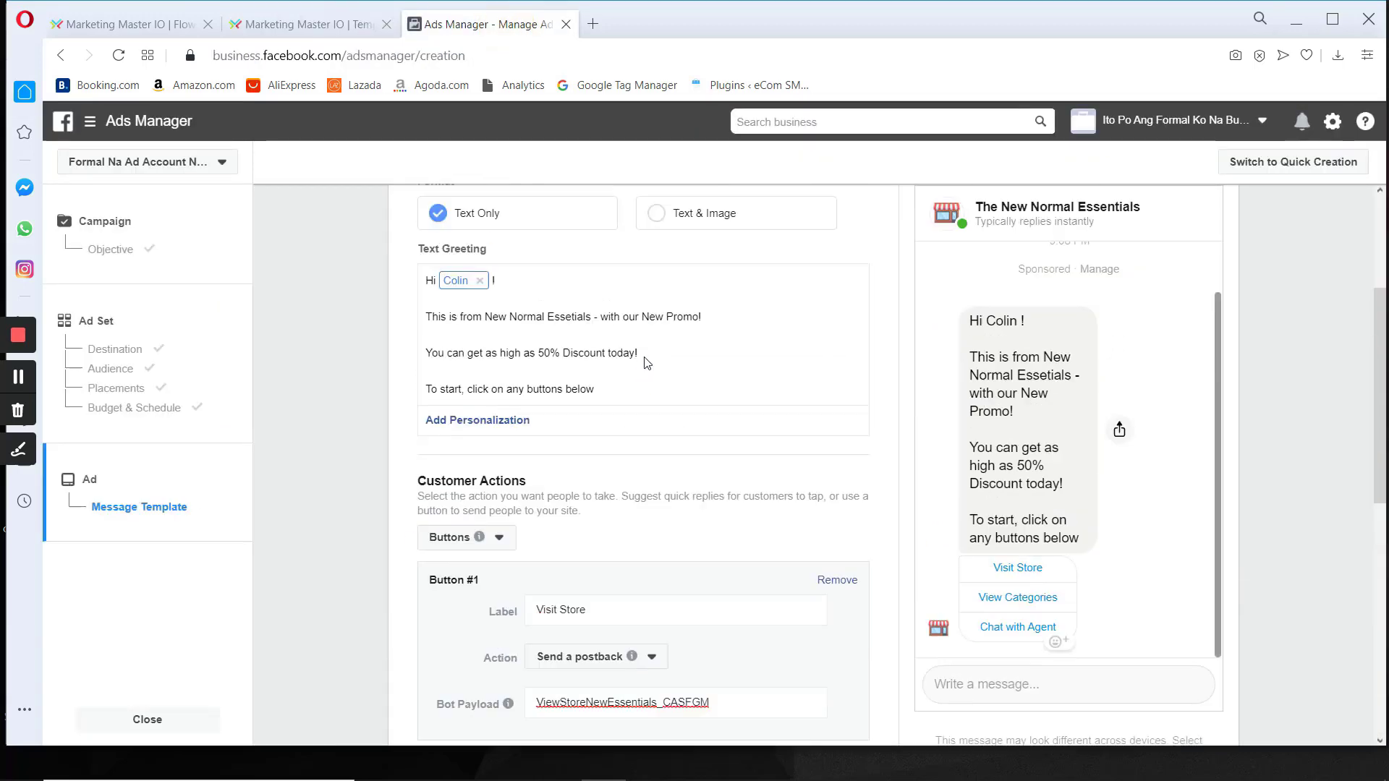
{"action": "left_click", "coordinate": [18, 451]}
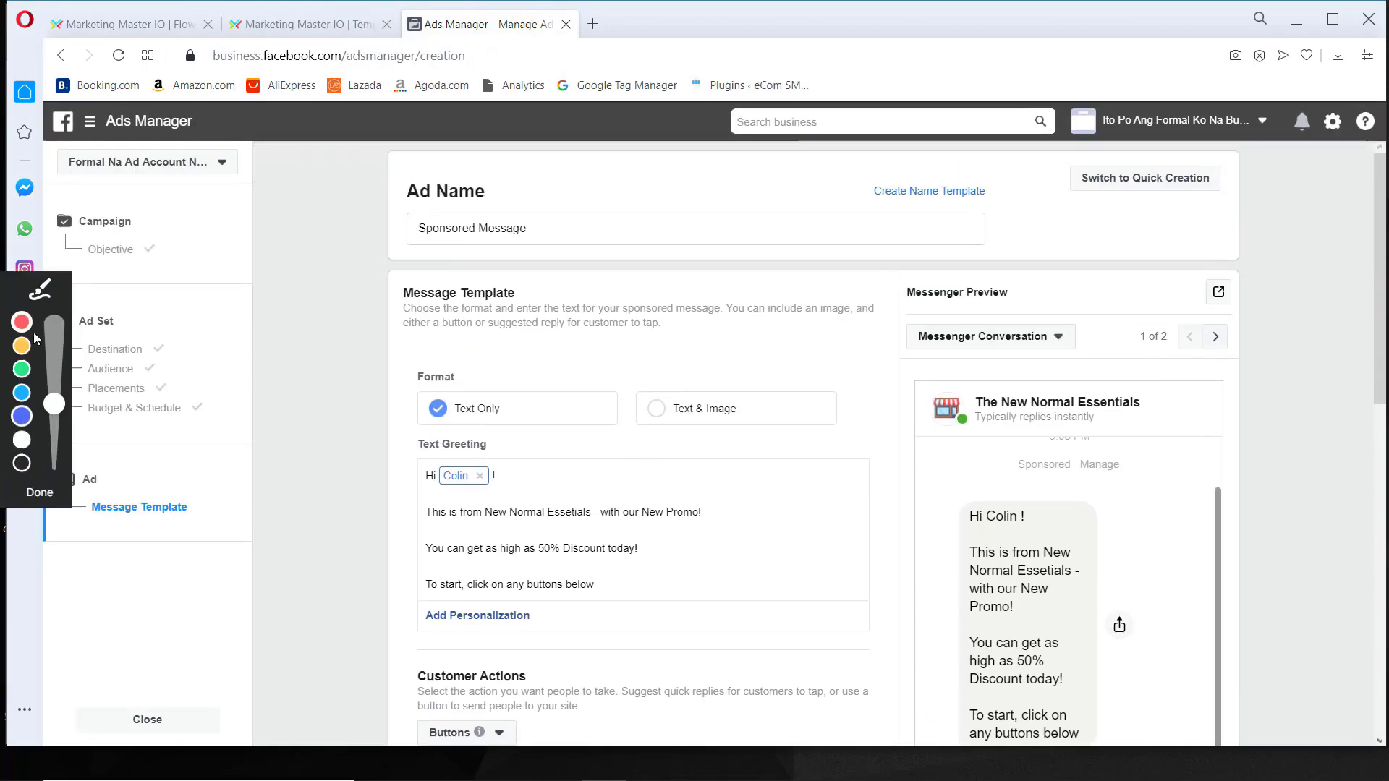
{"action": "mouse_move", "coordinate": [978, 370]}
{"action": "left_mouse_down"}
{"action": "mouse_move", "coordinate": [1122, 444]}
{"action": "mouse_move", "coordinate": [1032, 368]}
{"action": "mouse_move", "coordinate": [987, 371]}
{"action": "mouse_move", "coordinate": [1027, 463]}
{"action": "mouse_move", "coordinate": [1024, 369]}
{"action": "mouse_move", "coordinate": [917, 394]}
{"action": "left_mouse_up"}
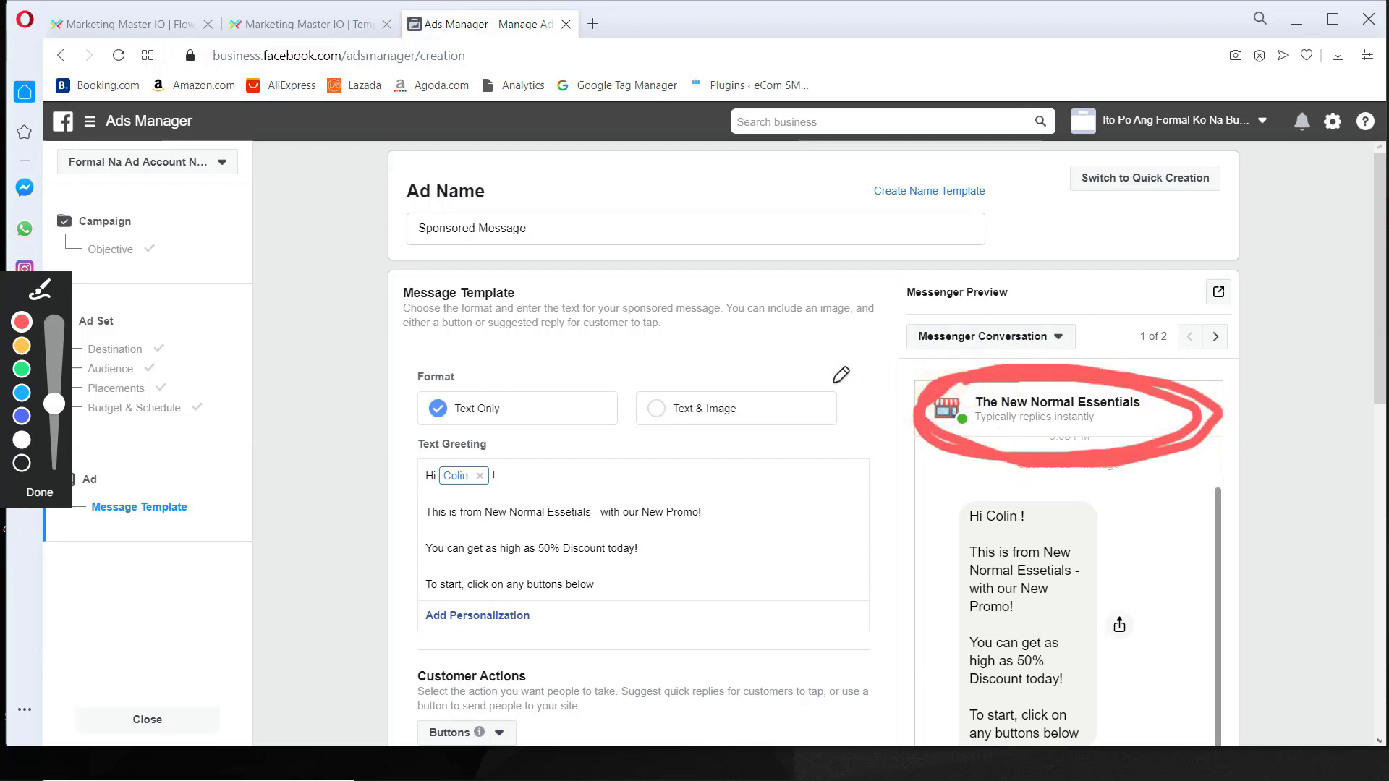
{"action": "left_click", "coordinate": [39, 493]}
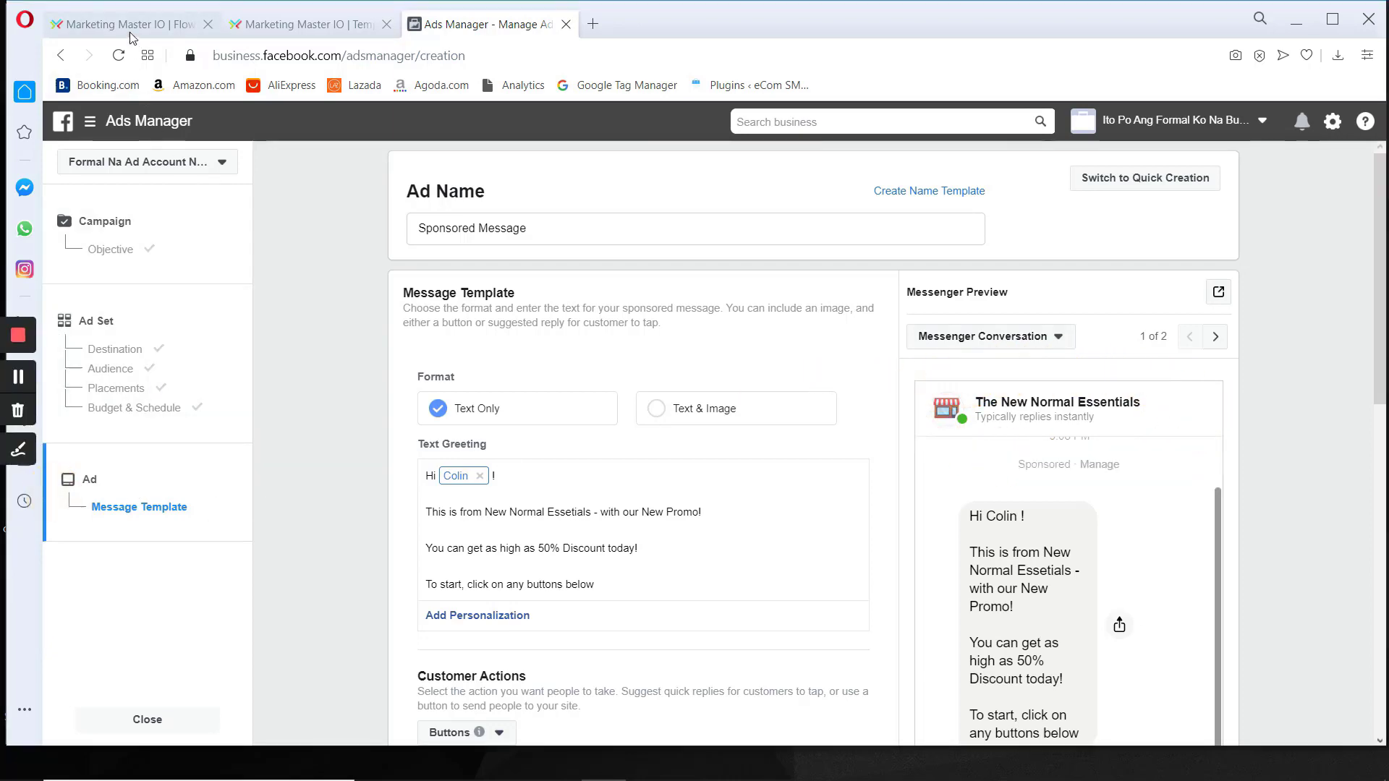
Switch to the Marketing Master IO flow, save The New Normal Essential Chatbot and dismiss the save dialog
{"action": "left_click", "coordinate": [133, 24]}
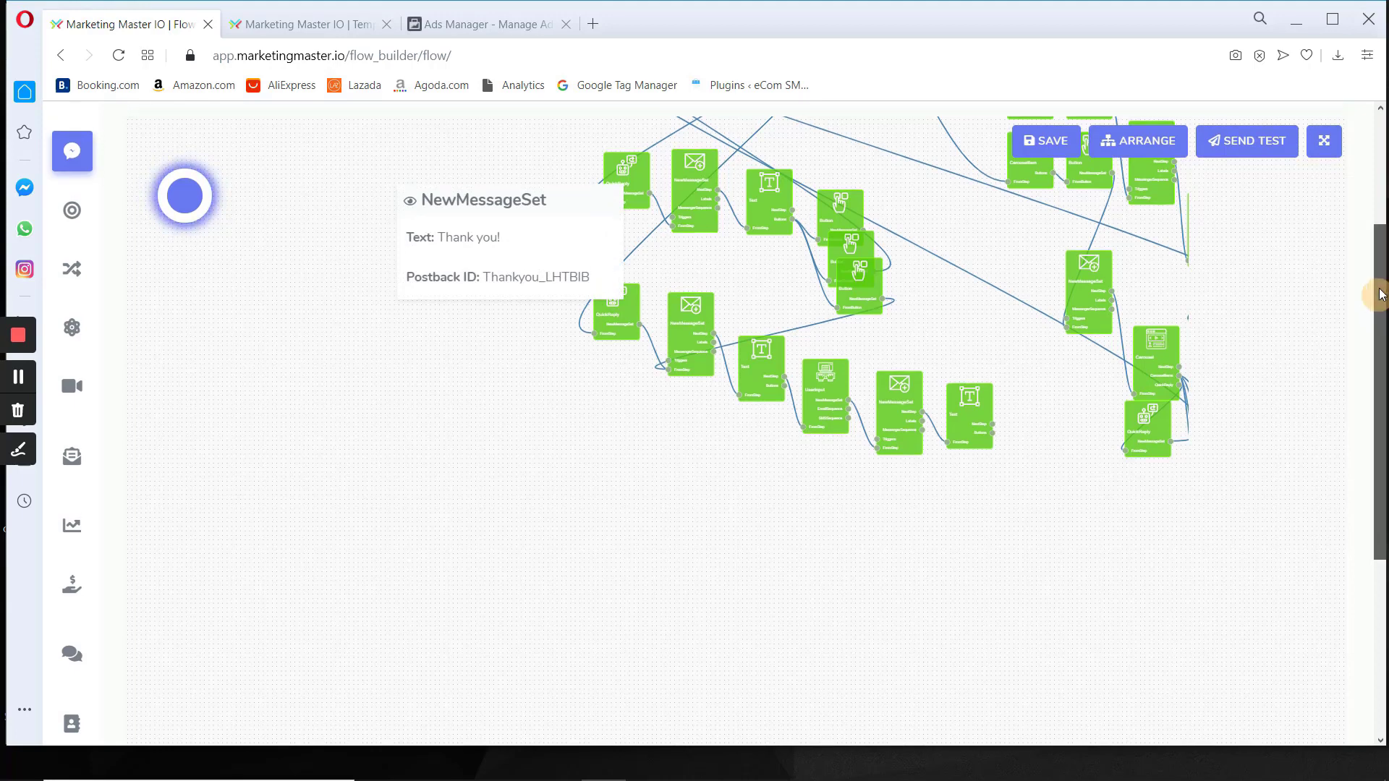
{"action": "scroll", "coordinate": [512, 556], "scroll_direction": "up", "scroll_amount": 3}
{"action": "scroll", "coordinate": [512, 557], "scroll_direction": "down", "scroll_amount": 3}
{"action": "left_click", "coordinate": [497, 682]}
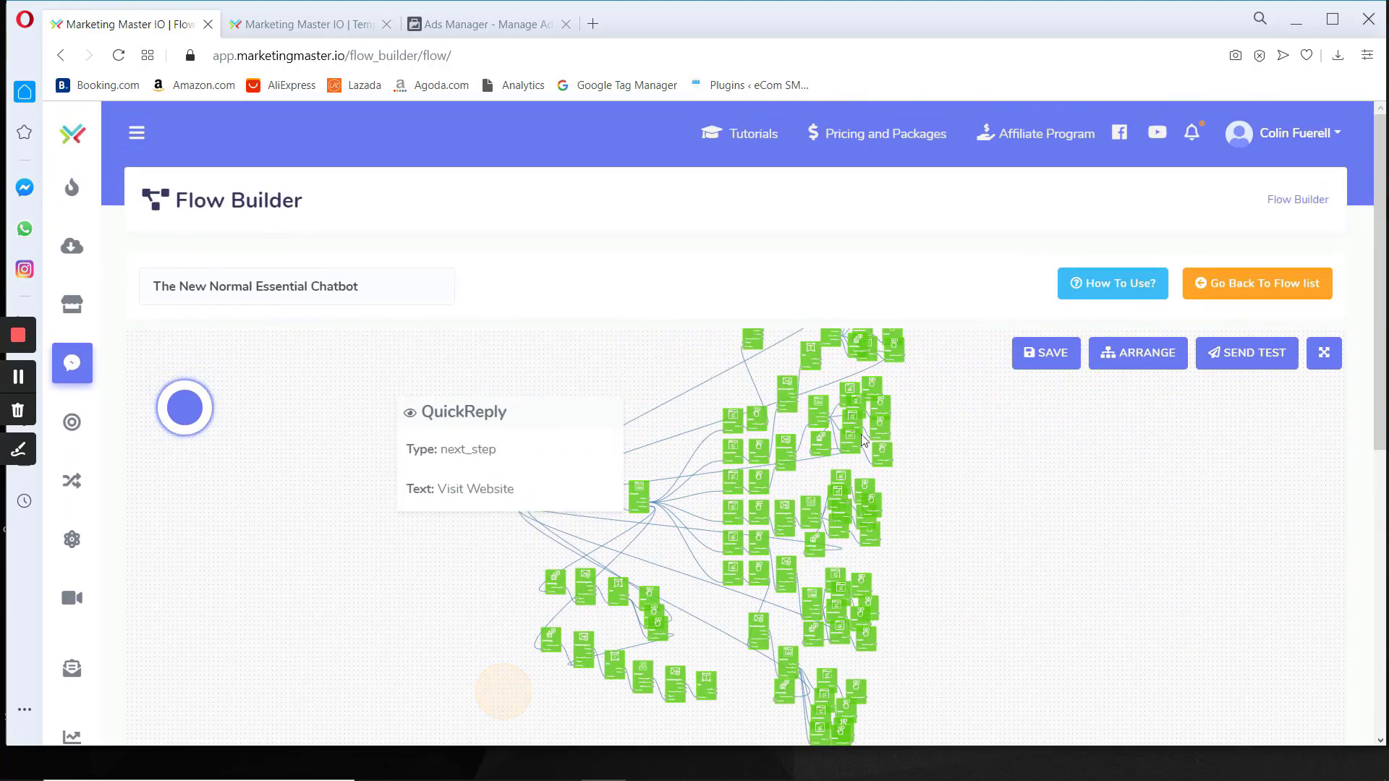
{"action": "left_click", "coordinate": [1056, 354]}
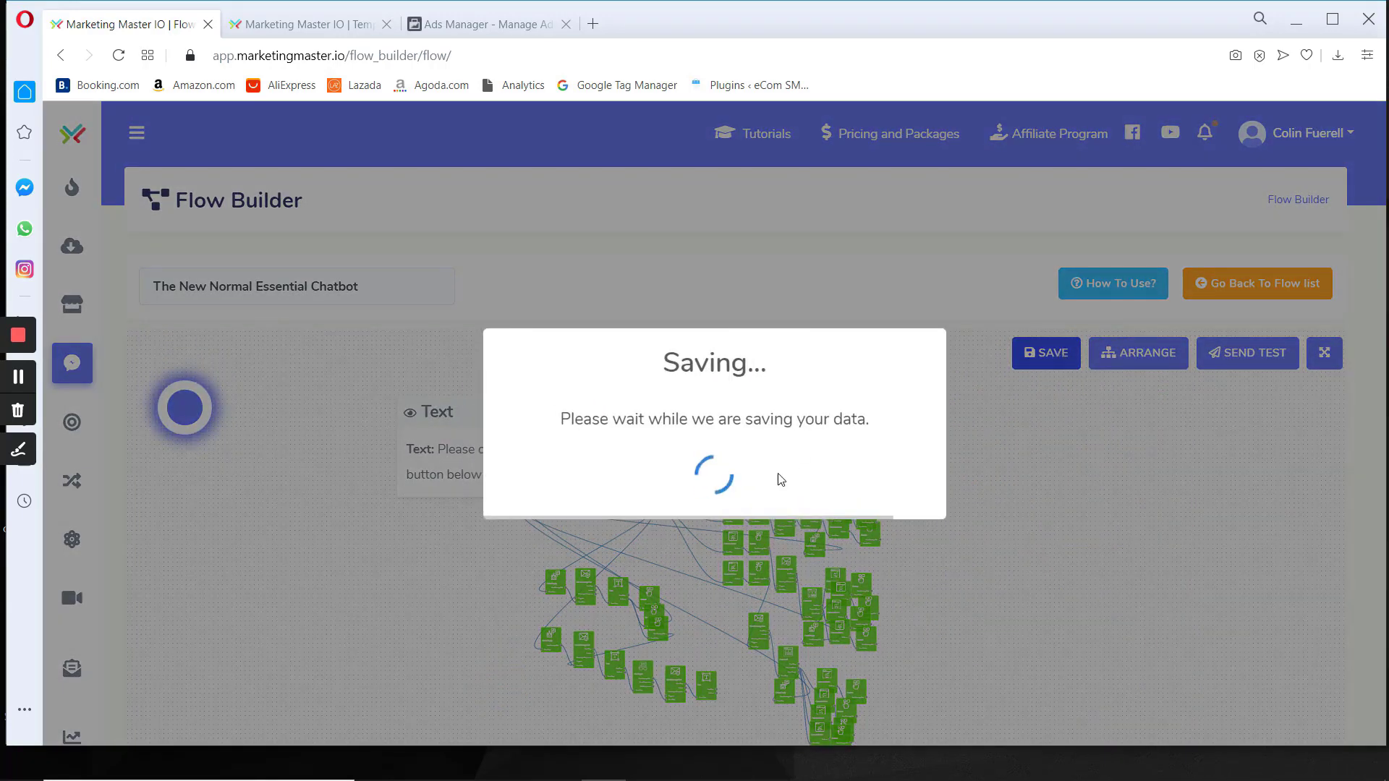
{"action": "left_click", "coordinate": [708, 536]}
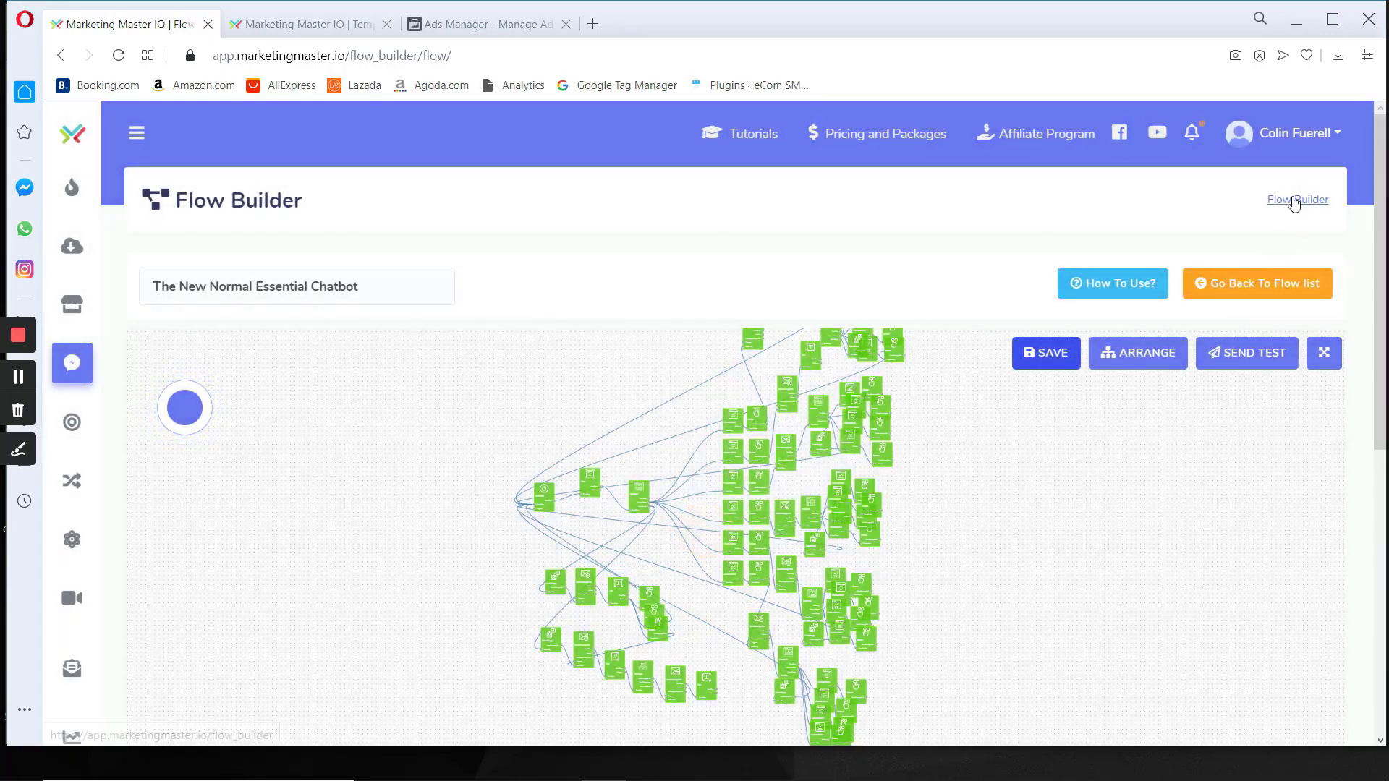
Open the Flow Builder list in a new browser tab while keeping the chatbot flow open
{"action": "right_click", "coordinate": [1292, 201]}
{"action": "left_click", "coordinate": [1215, 210]}
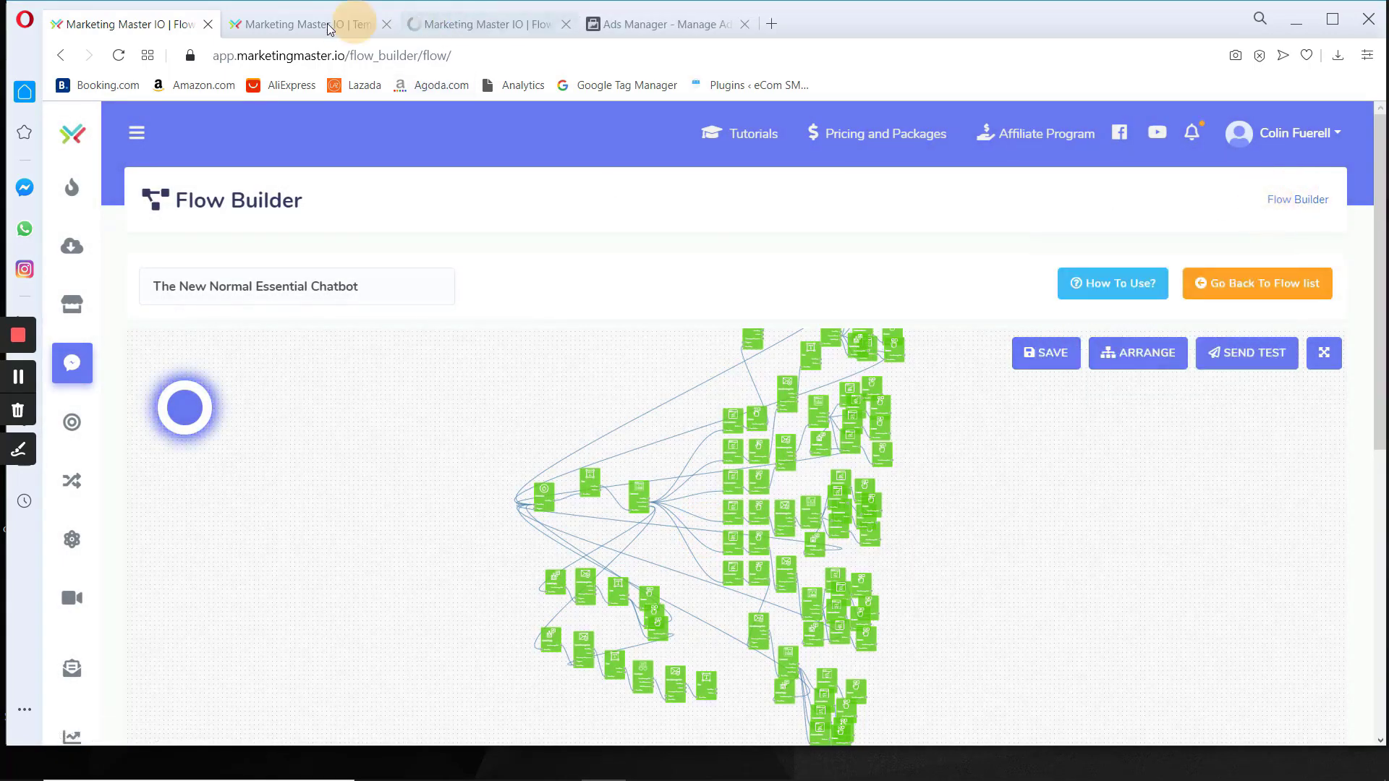
{"action": "left_click", "coordinate": [350, 24]}
{"action": "left_click", "coordinate": [106, 29]}
Compare the open flow's name with the flow list and check which page The New Normal Essential Chatbot is connected to
{"action": "left_click", "coordinate": [210, 283]}
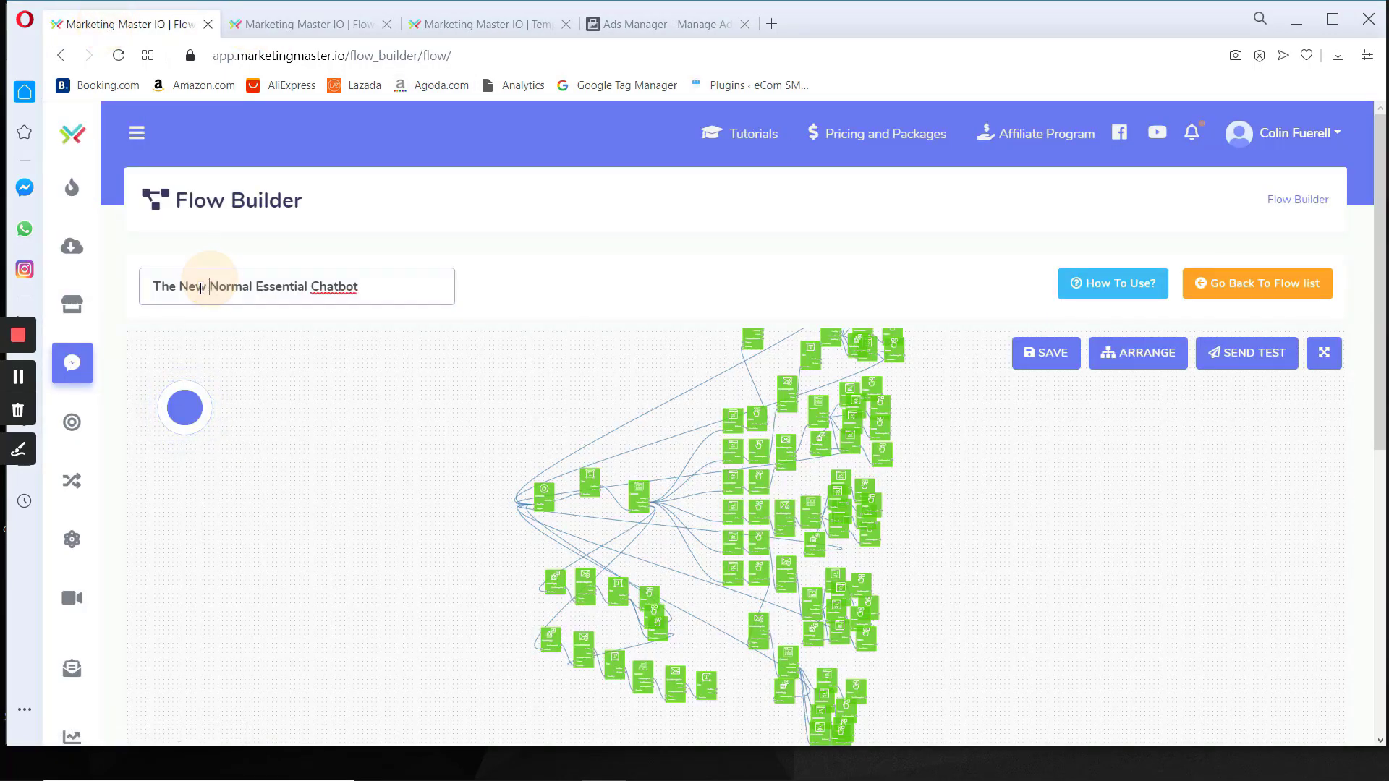
{"action": "left_click", "coordinate": [230, 287]}
{"action": "left_click", "coordinate": [339, 286]}
{"action": "left_click_drag", "start_coordinate": [358, 287], "coordinate": [124, 282]}
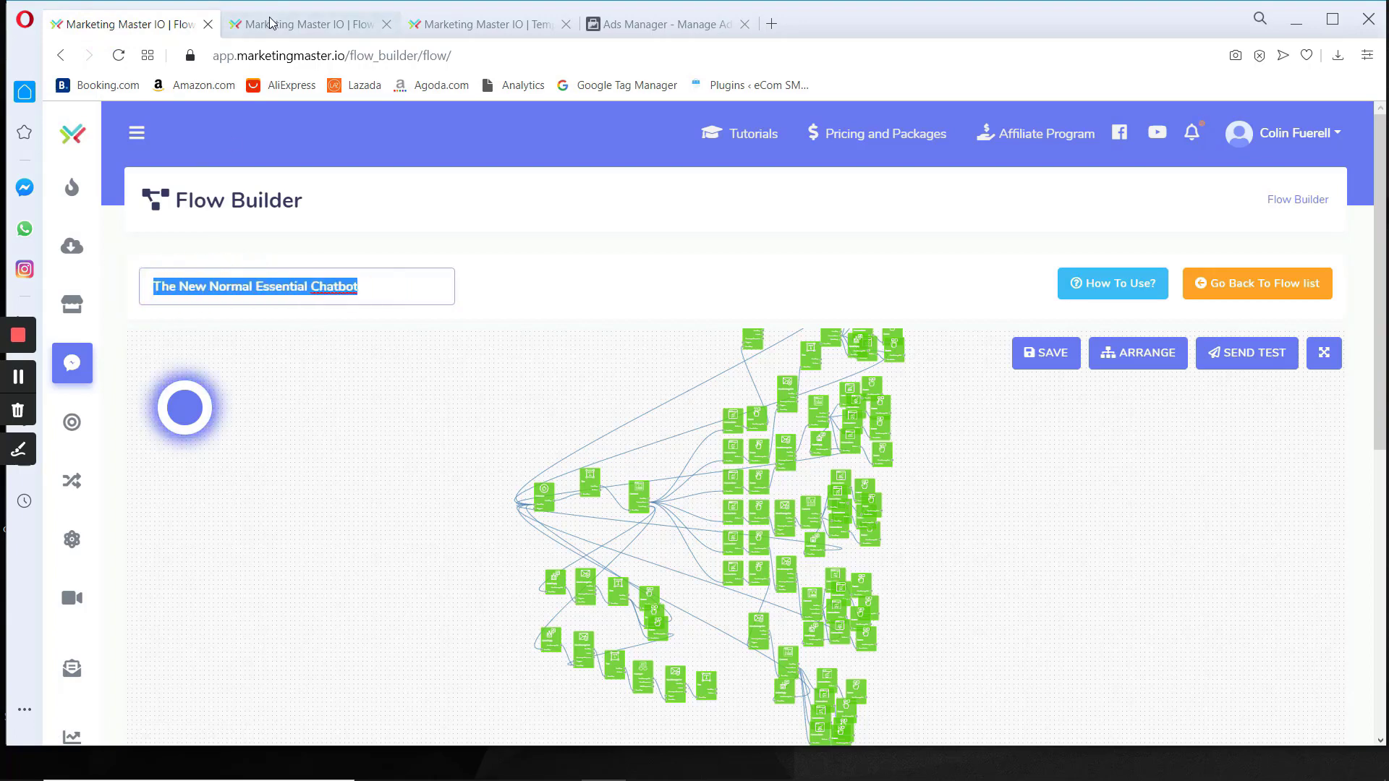
{"action": "left_click", "coordinate": [303, 24]}
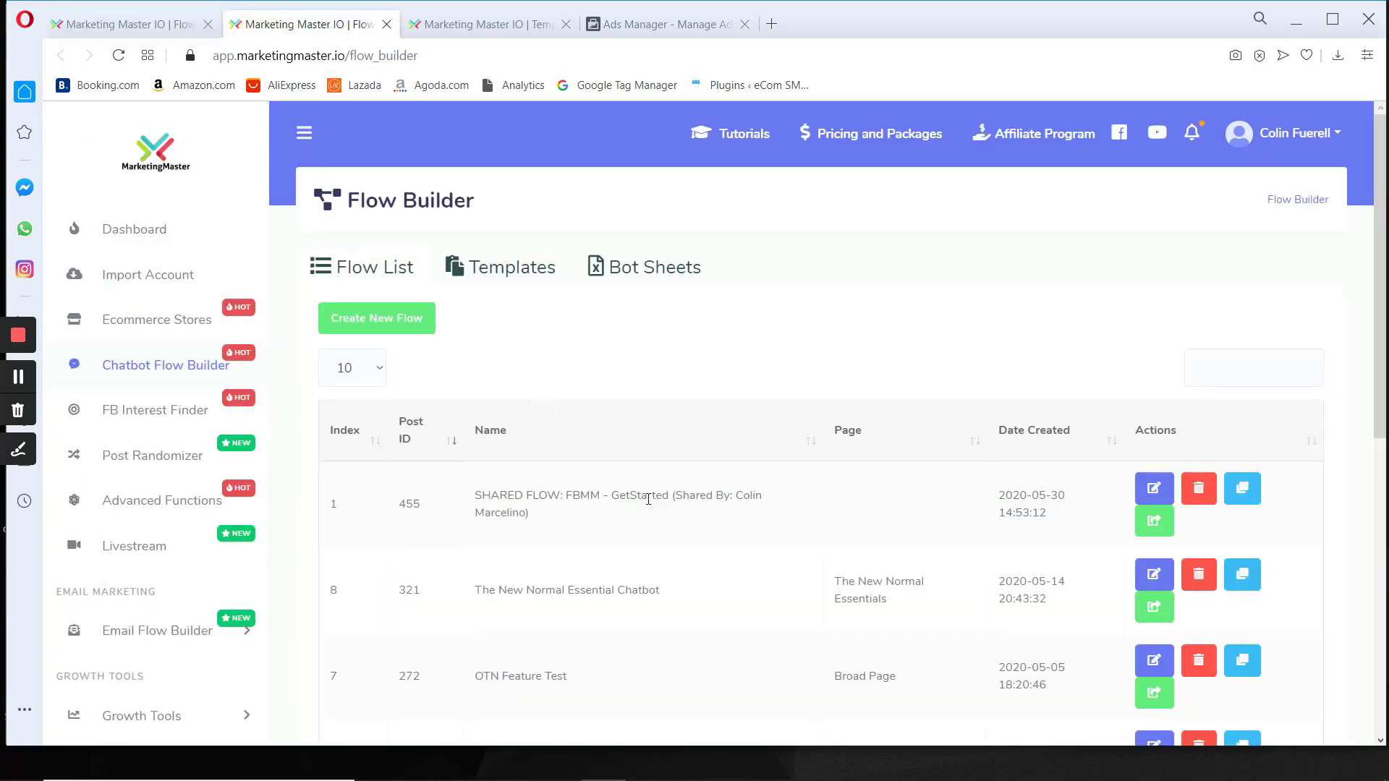
{"action": "scroll", "coordinate": [700, 520], "scroll_direction": "down", "scroll_amount": 5}
{"action": "triple_click", "coordinate": [889, 241]}
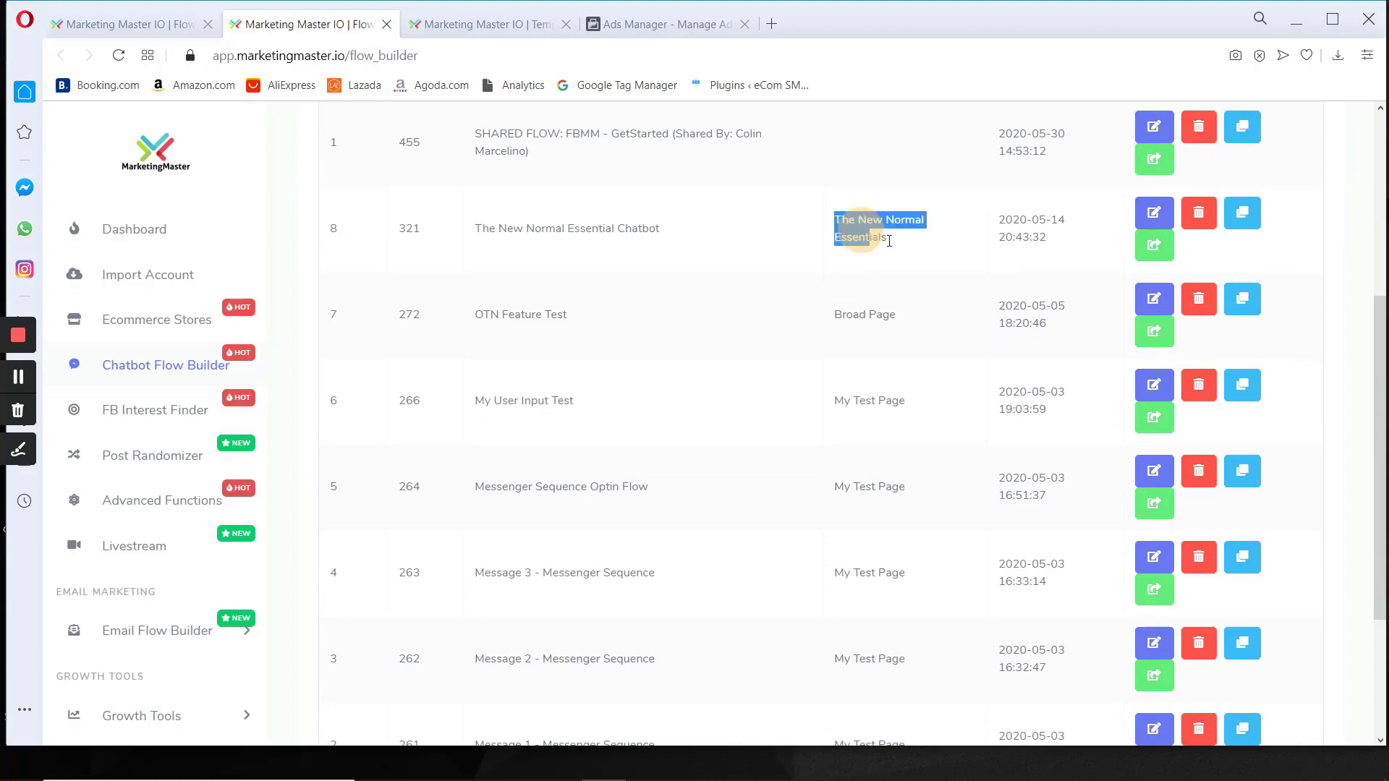
Compare the page connected to The New Normal Essential Chatbot in the flow list with the page in the ad's Messenger preview
{"action": "left_click", "coordinate": [18, 449]}
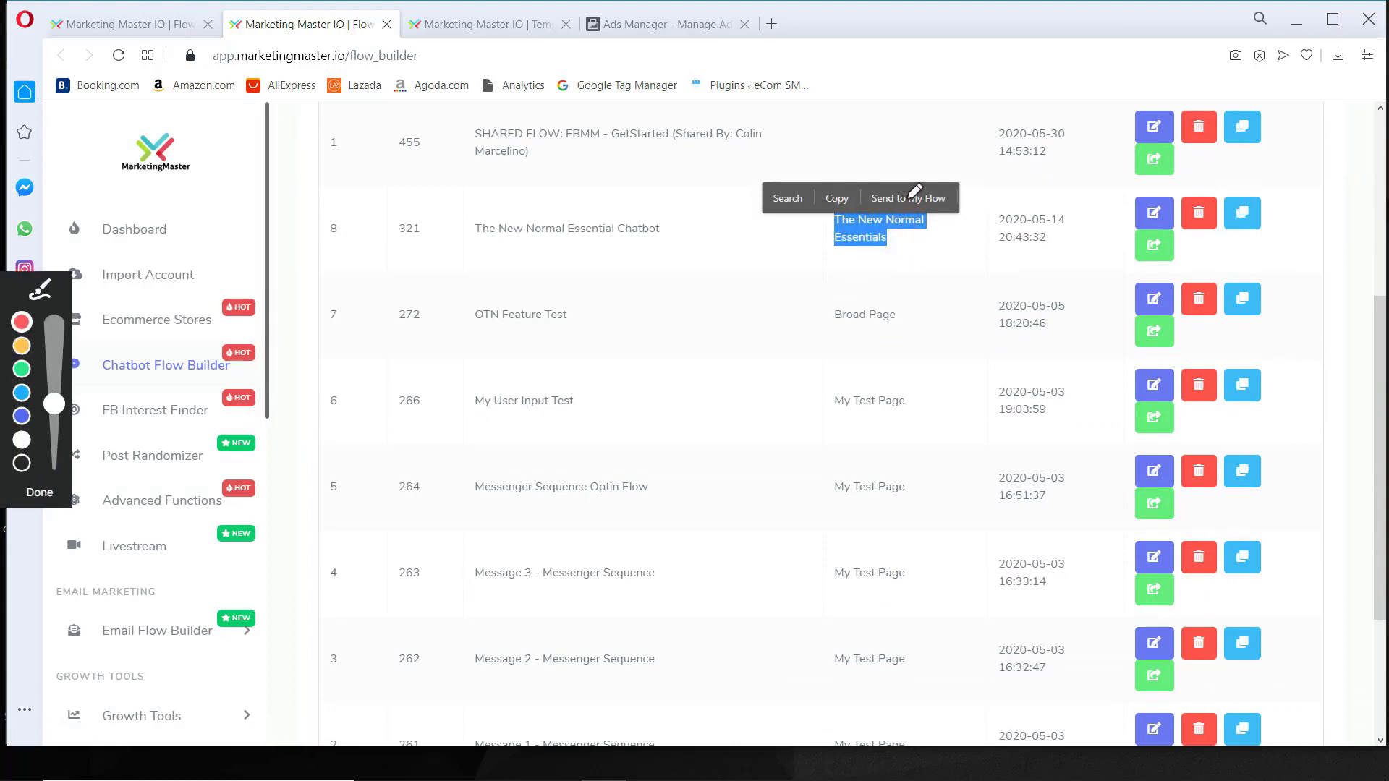
{"action": "mouse_move", "coordinate": [914, 189]}
{"action": "left_mouse_down"}
{"action": "mouse_move", "coordinate": [807, 239]}
{"action": "mouse_move", "coordinate": [933, 238]}
{"action": "mouse_move", "coordinate": [890, 189]}
{"action": "left_mouse_up"}
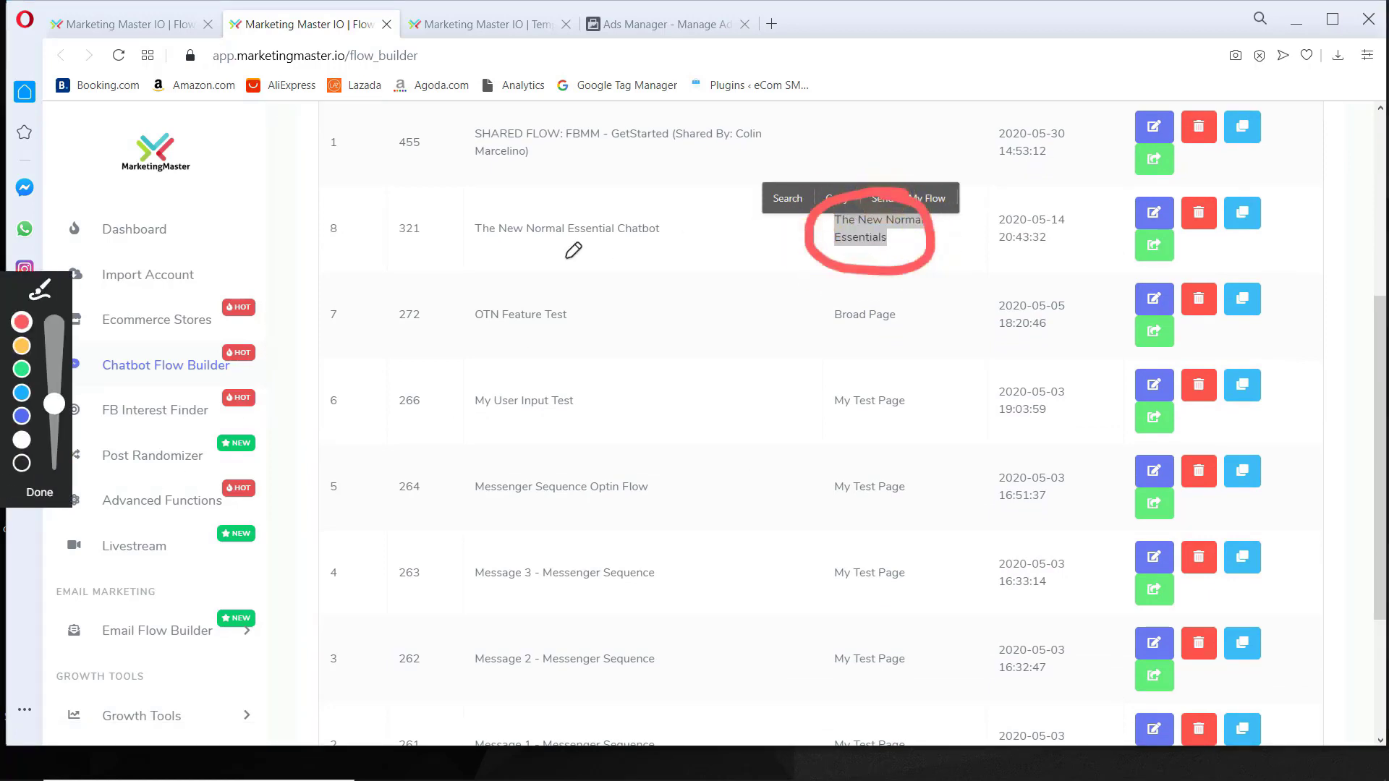
{"action": "left_click_drag", "start_coordinate": [464, 249], "coordinate": [656, 245]}
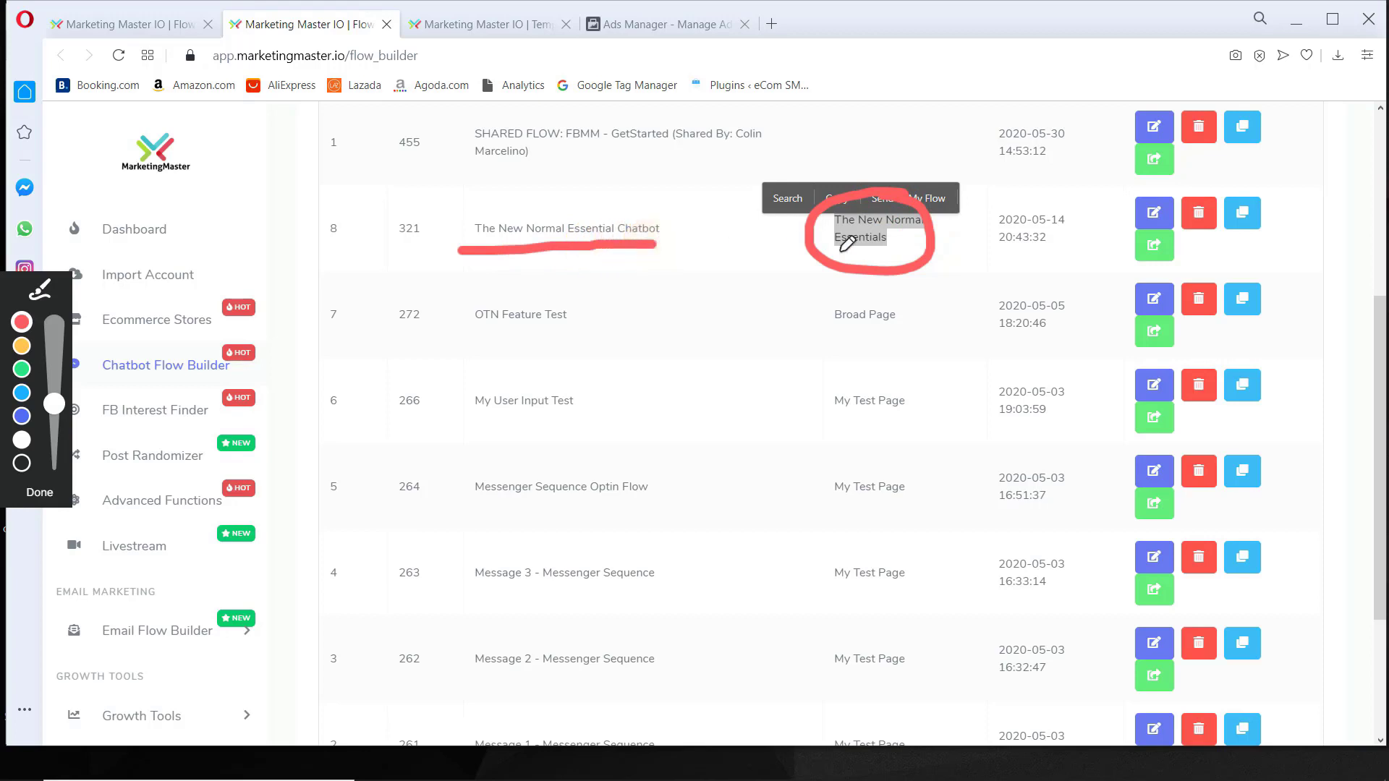
{"action": "mouse_move", "coordinate": [905, 191]}
{"action": "left_mouse_down"}
{"action": "mouse_move", "coordinate": [824, 242]}
{"action": "mouse_move", "coordinate": [893, 216]}
{"action": "left_mouse_up"}
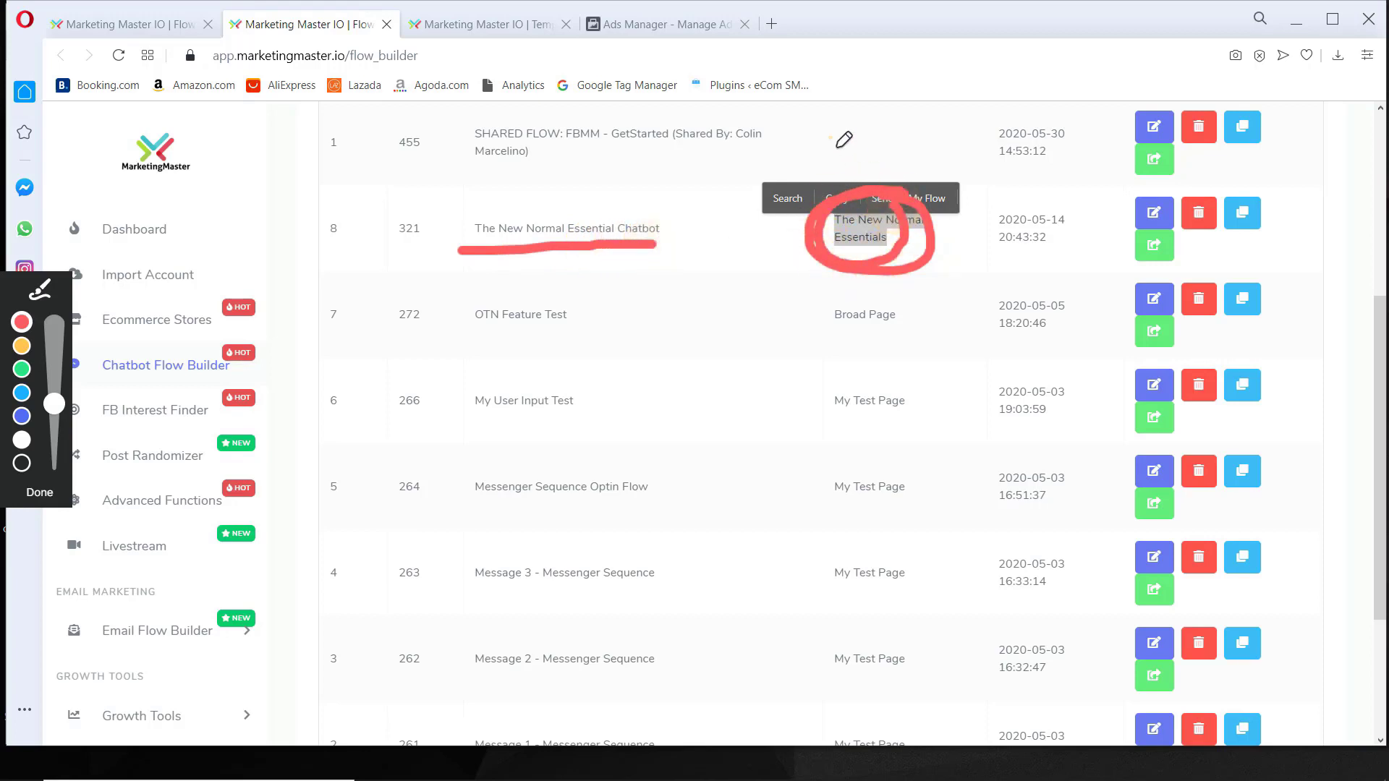
{"action": "left_click_drag", "start_coordinate": [832, 136], "coordinate": [871, 206]}
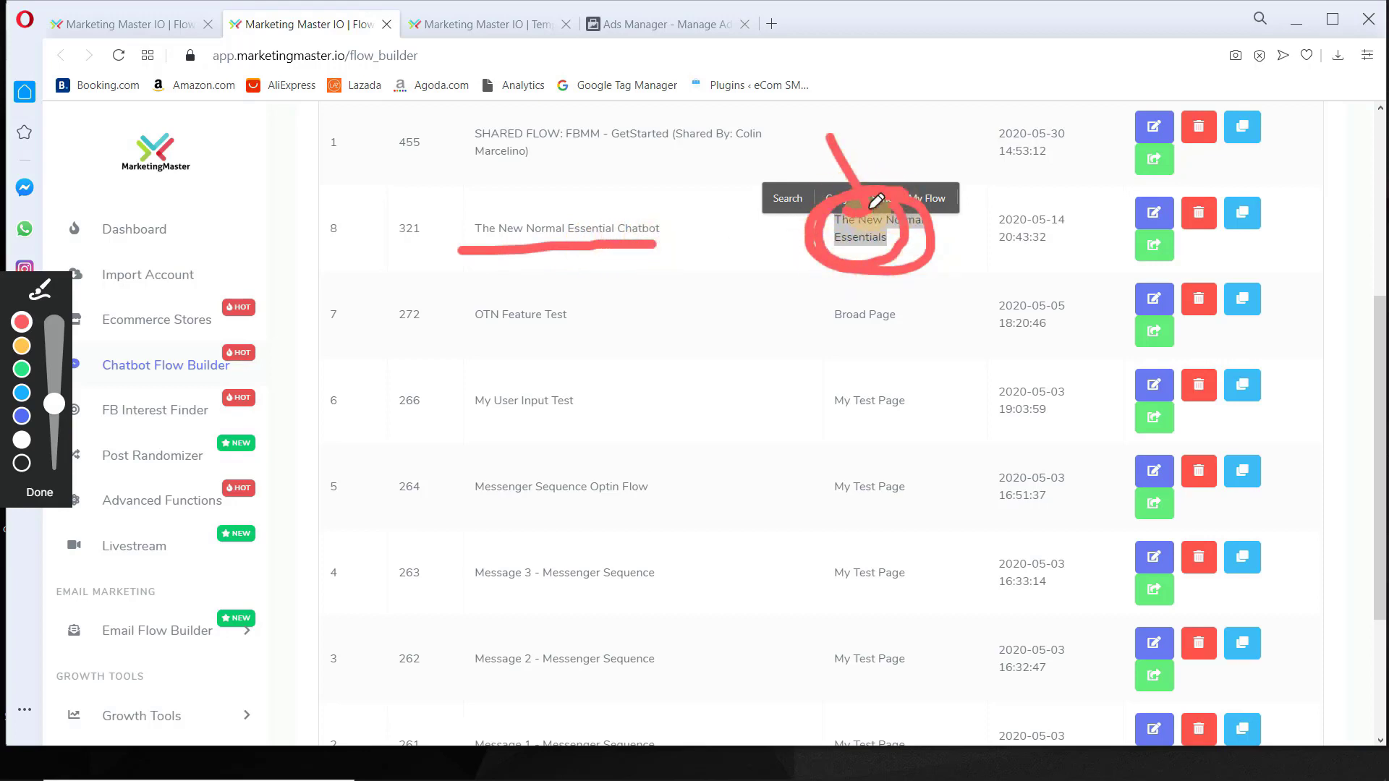
{"action": "left_click", "coordinate": [40, 492]}
{"action": "key", "text": "ctrl+Tab"}
{"action": "key", "text": "ctrl+Tab"}
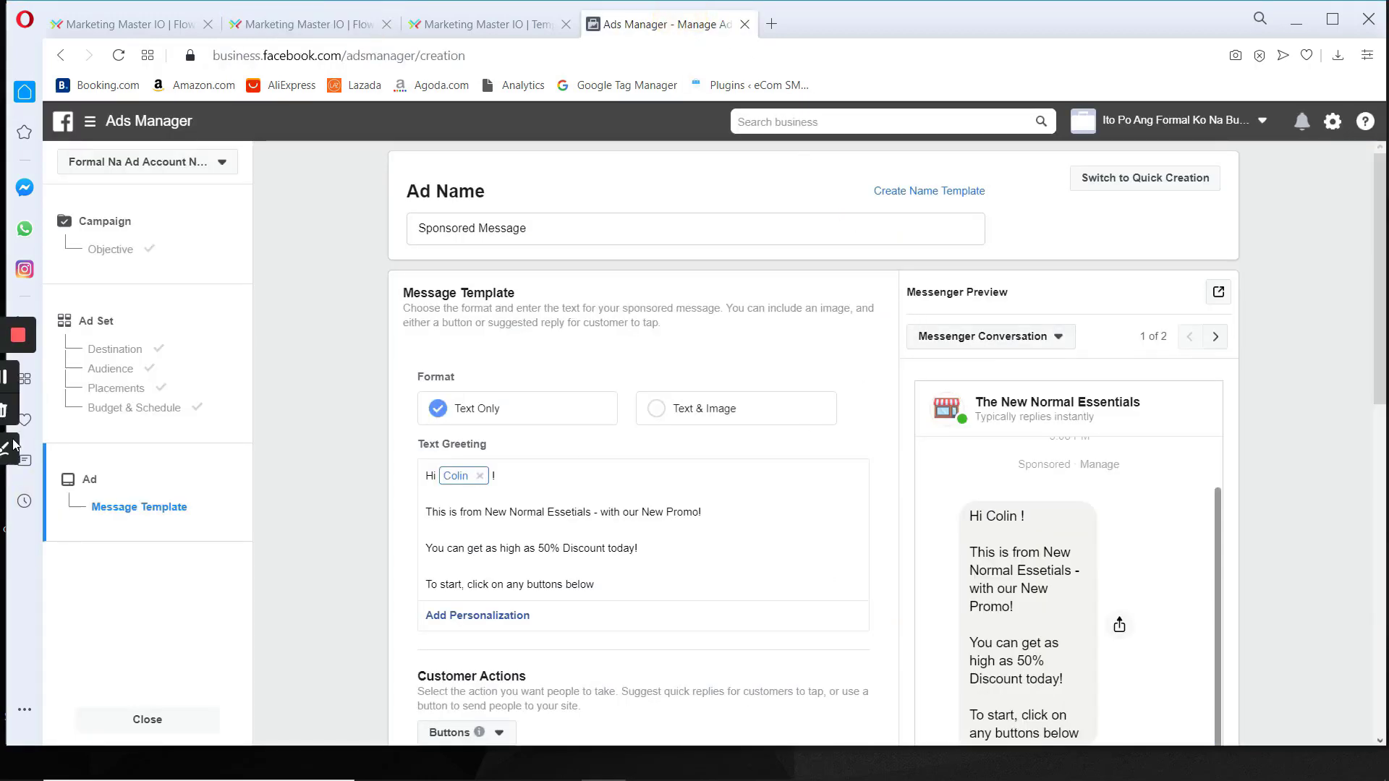
{"action": "left_click", "coordinate": [13, 445]}
{"action": "mouse_move", "coordinate": [1045, 347]}
{"action": "left_mouse_down"}
{"action": "mouse_move", "coordinate": [904, 414]}
{"action": "mouse_move", "coordinate": [1015, 339]}
{"action": "left_mouse_up"}
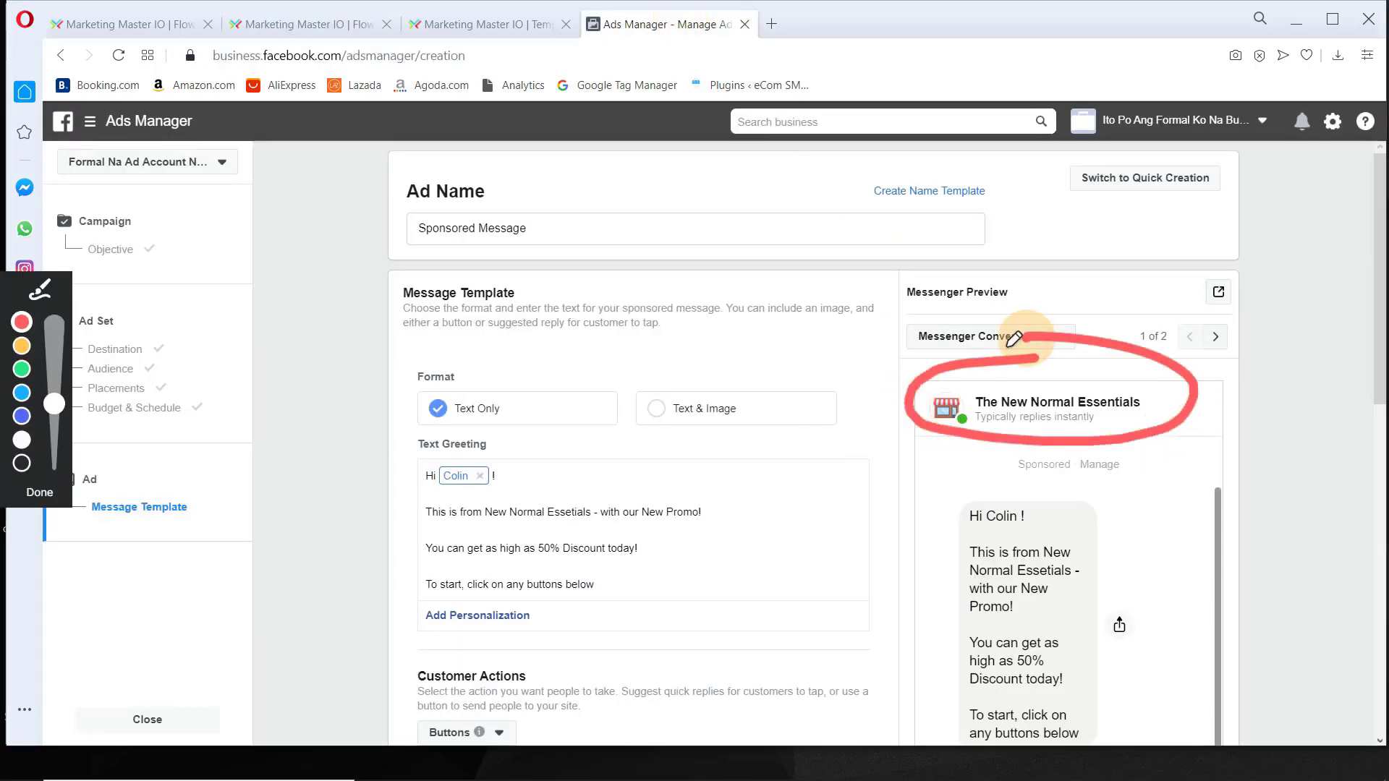
{"action": "left_click", "coordinate": [38, 495]}
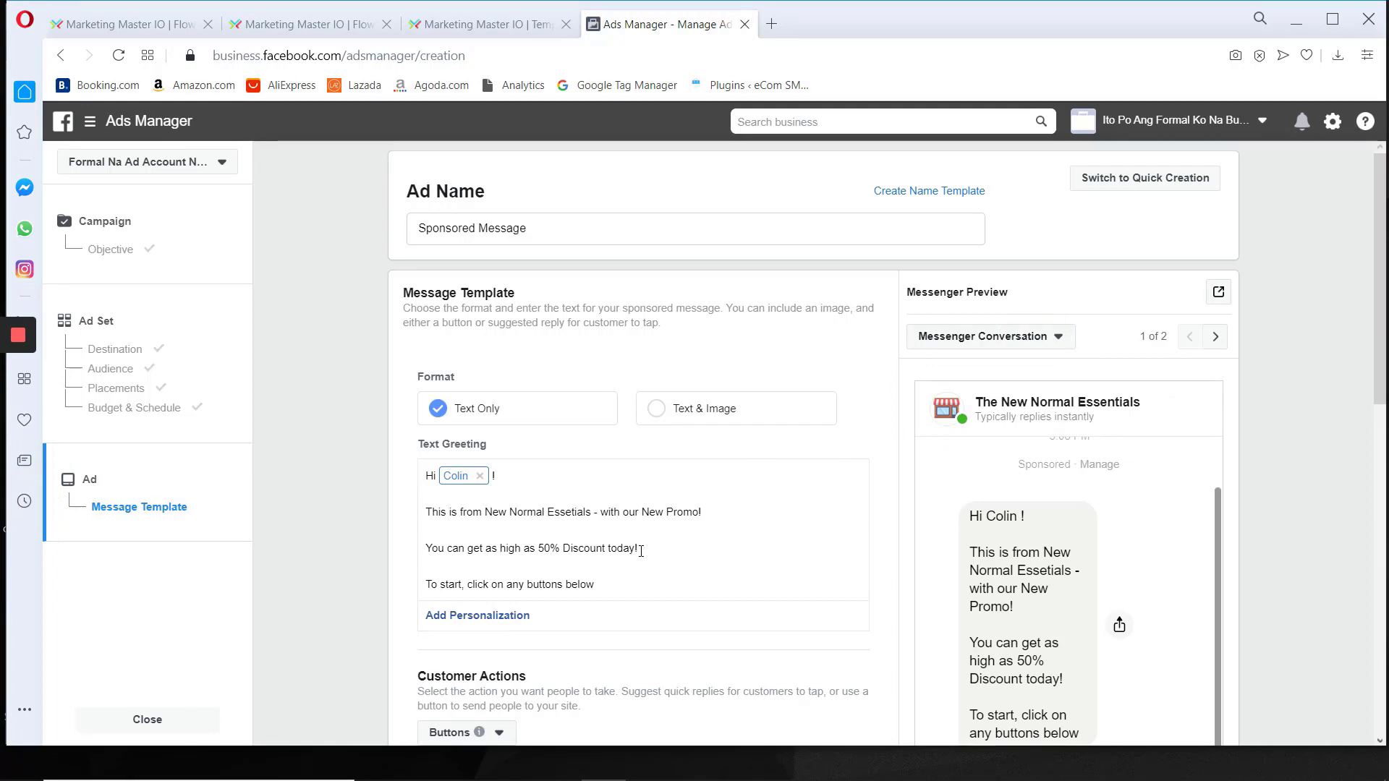
Return to the open chatbot flow and examine its name and overall layout
{"action": "left_click", "coordinate": [130, 24]}
{"action": "left_click", "coordinate": [383, 269]}
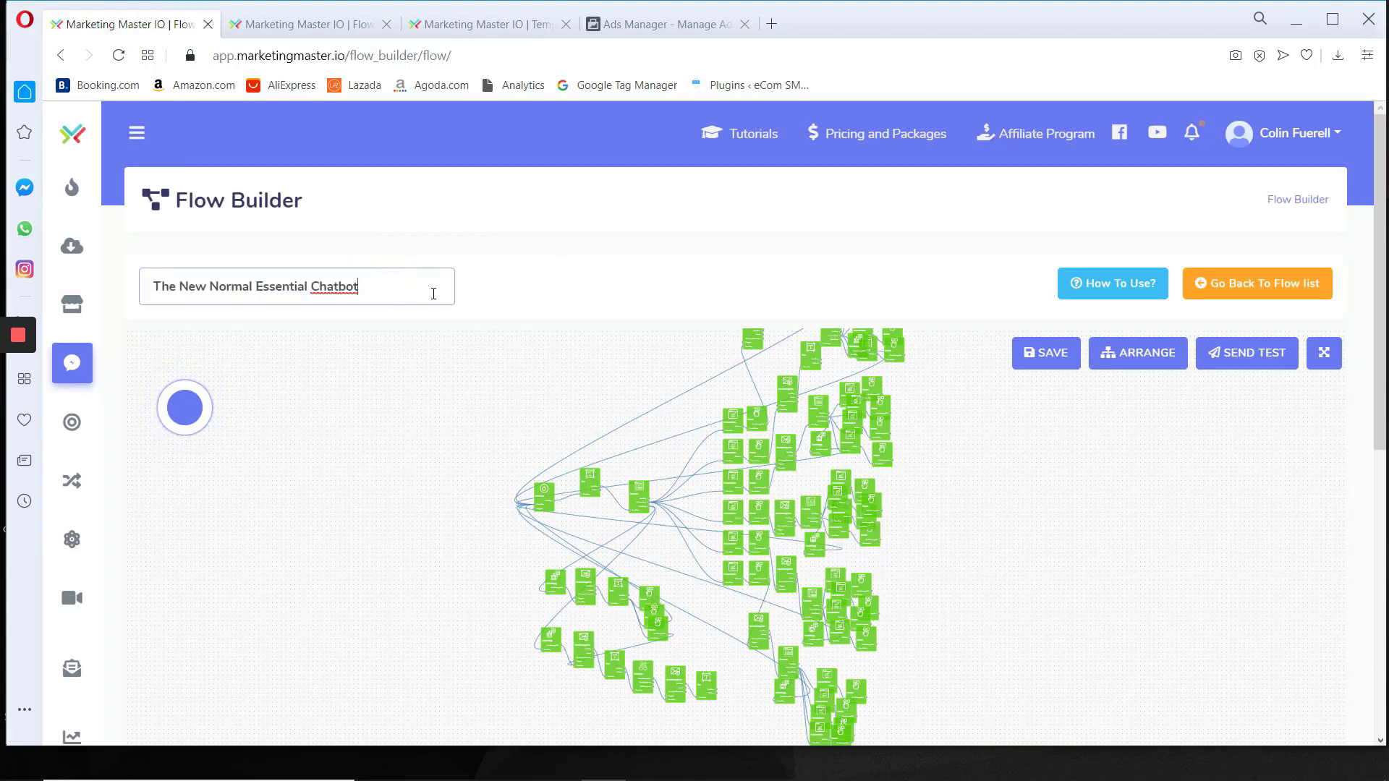
{"action": "left_click", "coordinate": [1324, 352]}
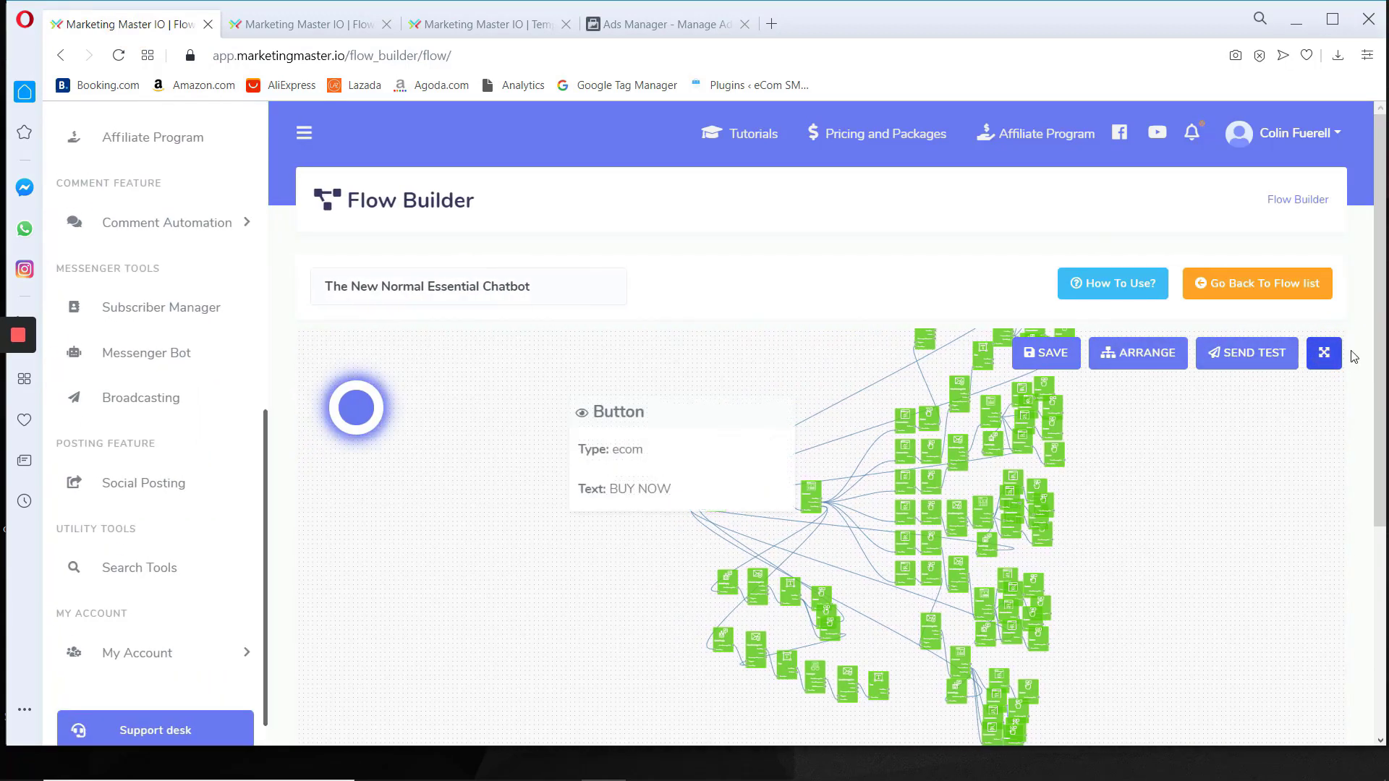
{"action": "left_click", "coordinate": [1324, 356]}
{"action": "left_click_drag", "start_coordinate": [1091, 311], "coordinate": [962, 467]}
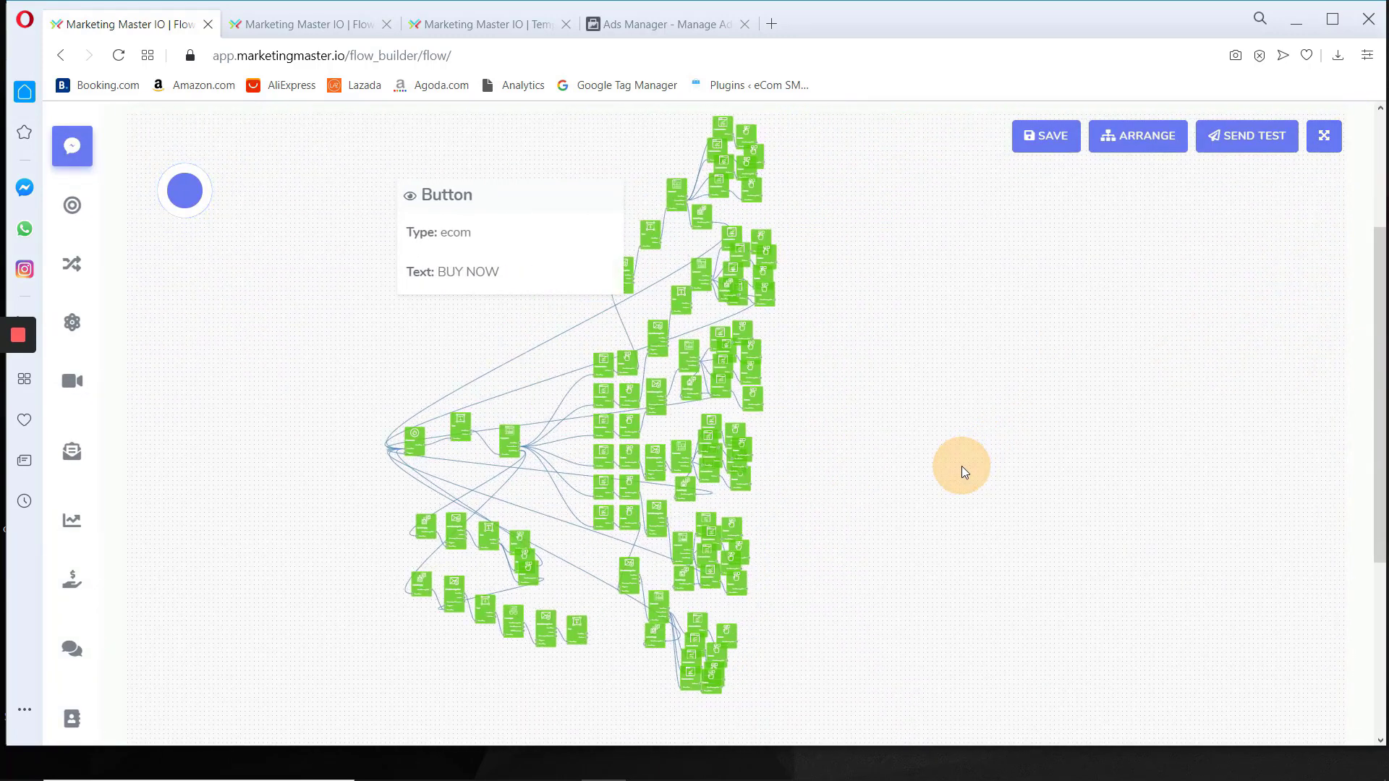
Switch to Ads Manager, review the Messages - Sponsored Message draft campaign and confirm it for publishing
{"action": "left_click", "coordinate": [644, 22]}
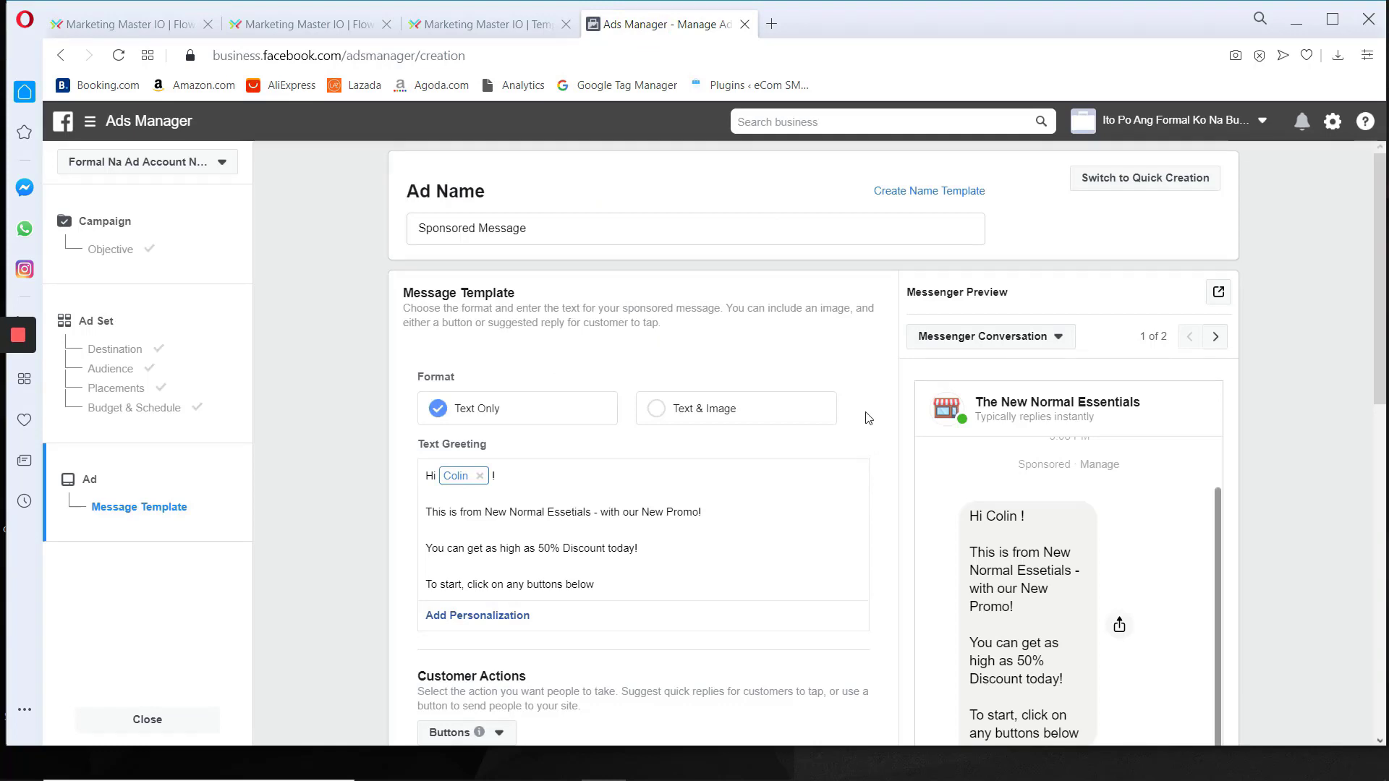
{"action": "scroll", "coordinate": [865, 424], "scroll_direction": "down", "scroll_amount": 12}
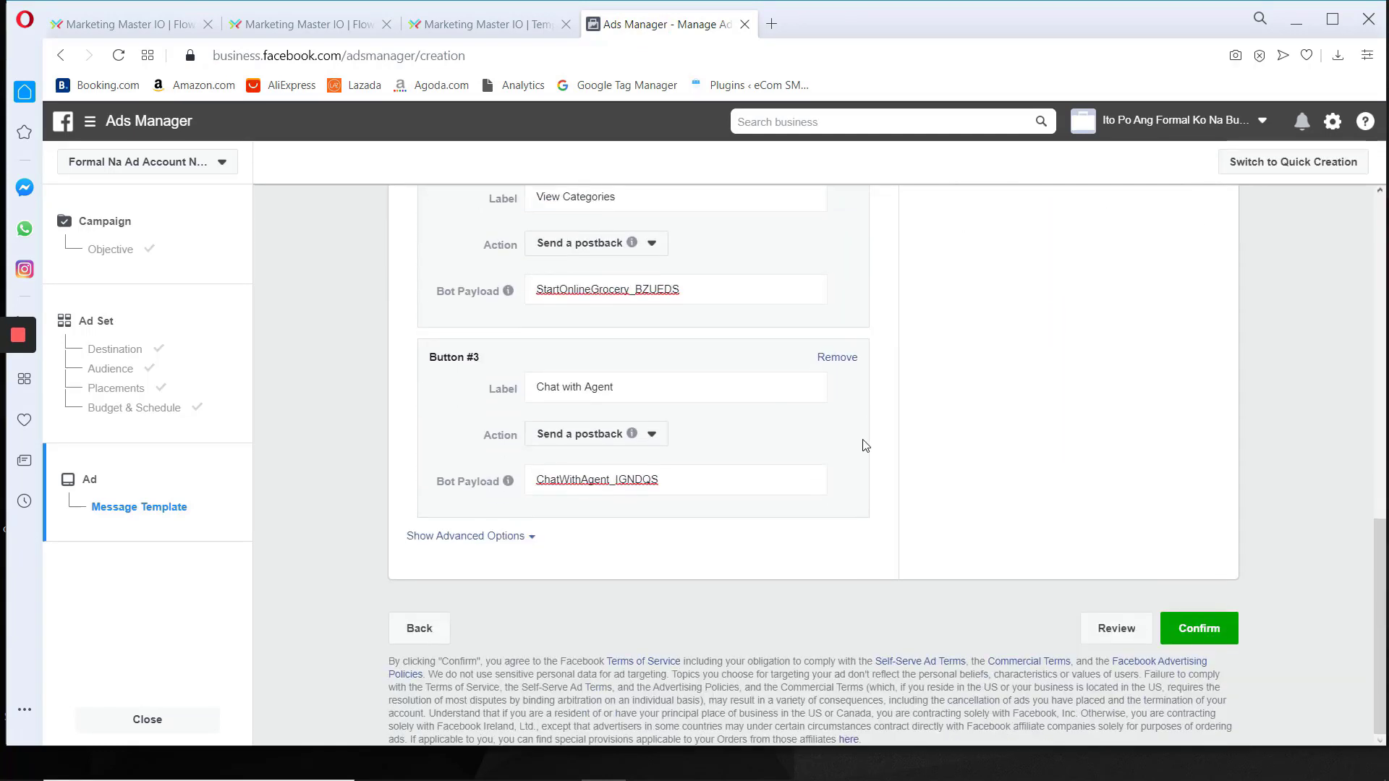
{"action": "left_click", "coordinate": [1095, 629]}
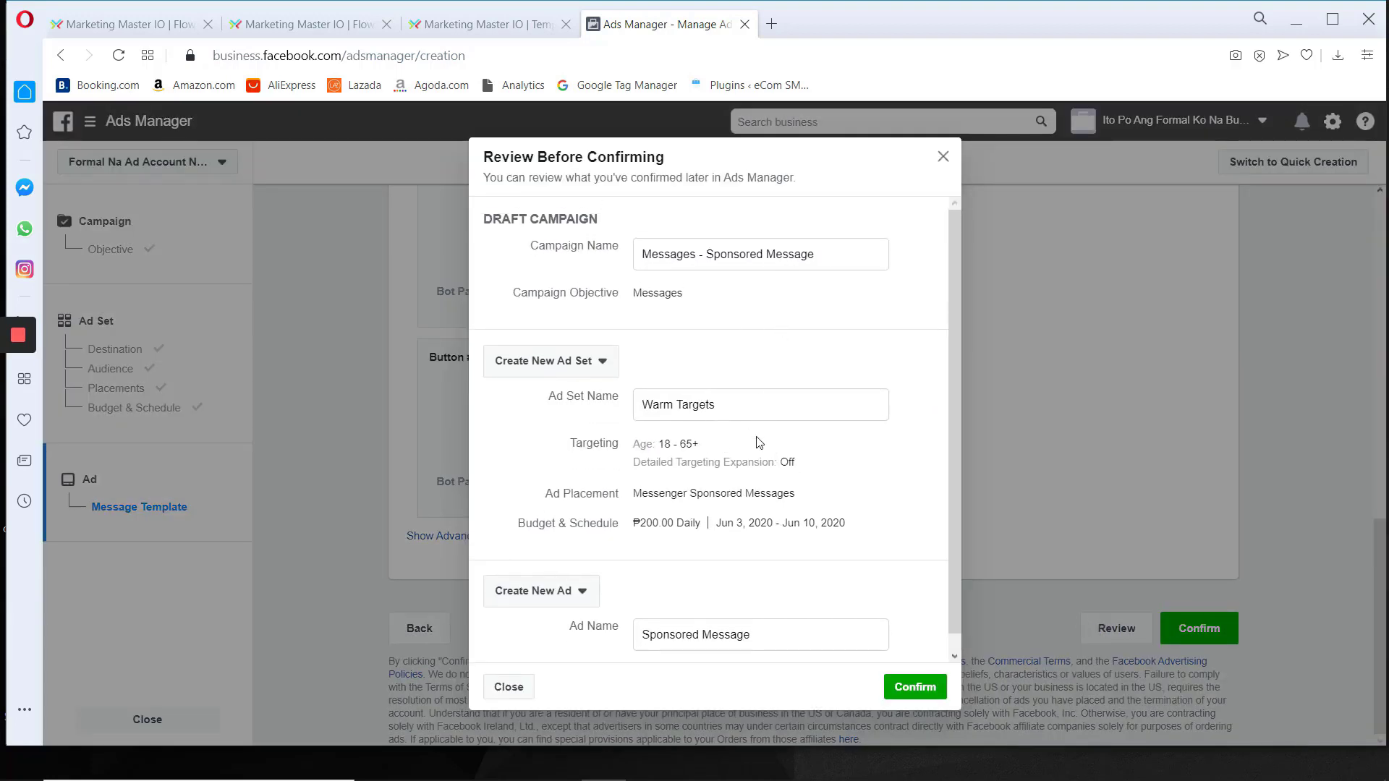
{"action": "scroll", "coordinate": [773, 472], "scroll_direction": "down", "scroll_amount": 1}
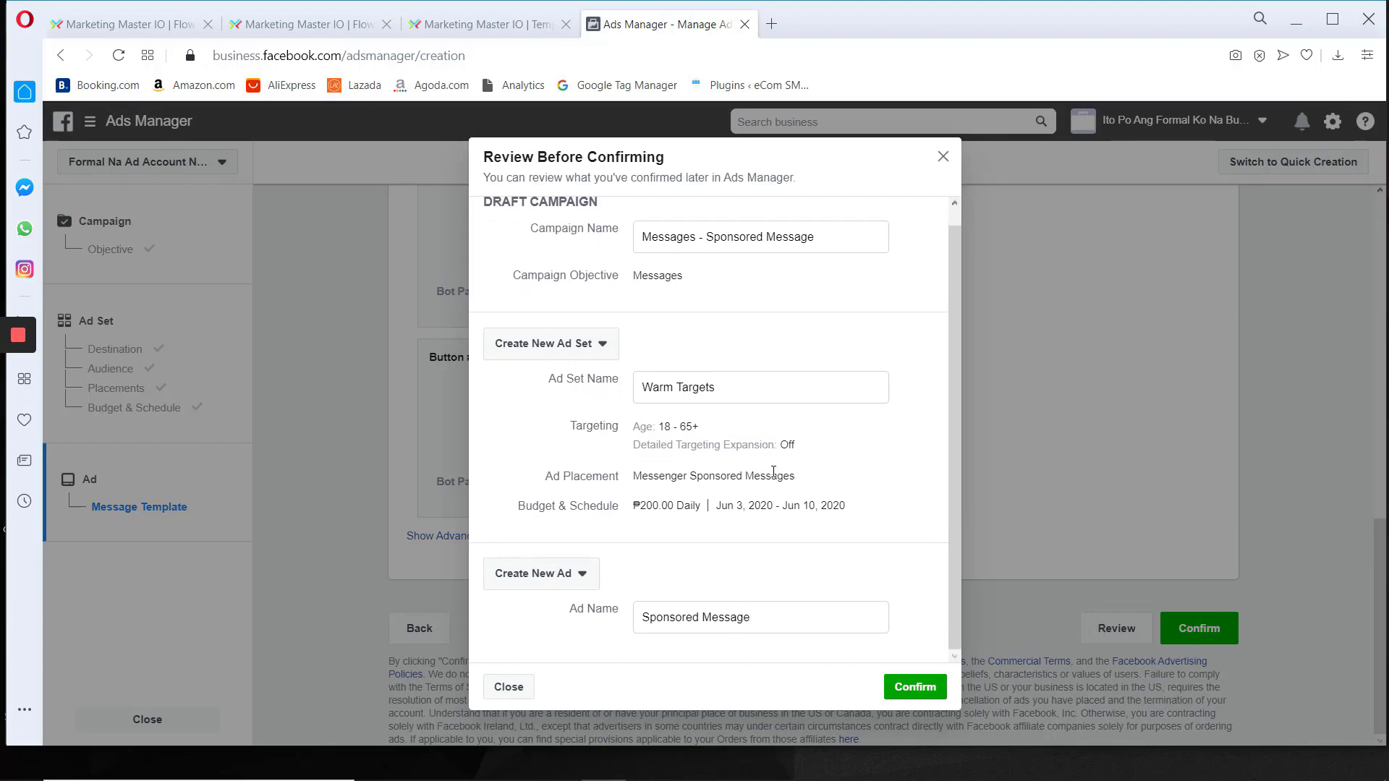
{"action": "left_click", "coordinate": [909, 689]}
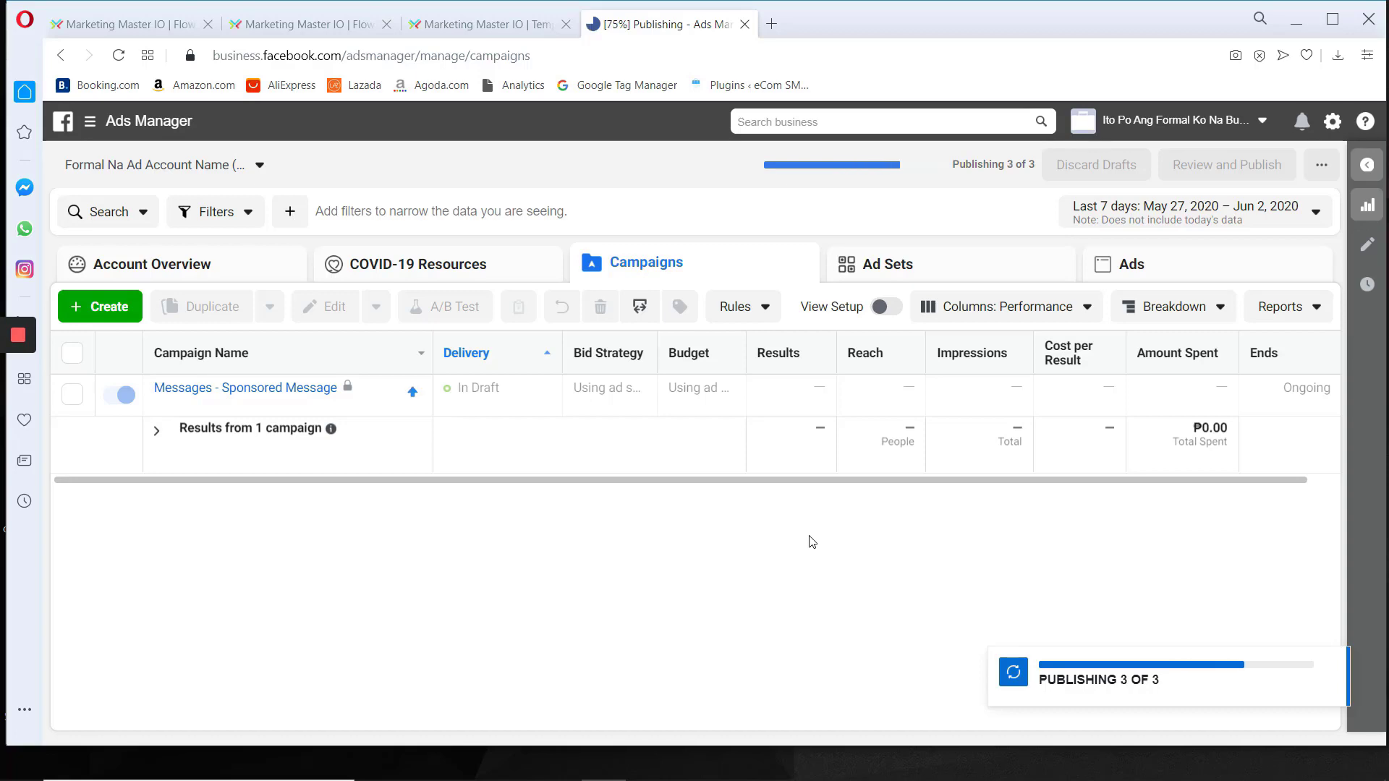
{"action": "left_click", "coordinate": [155, 12]}
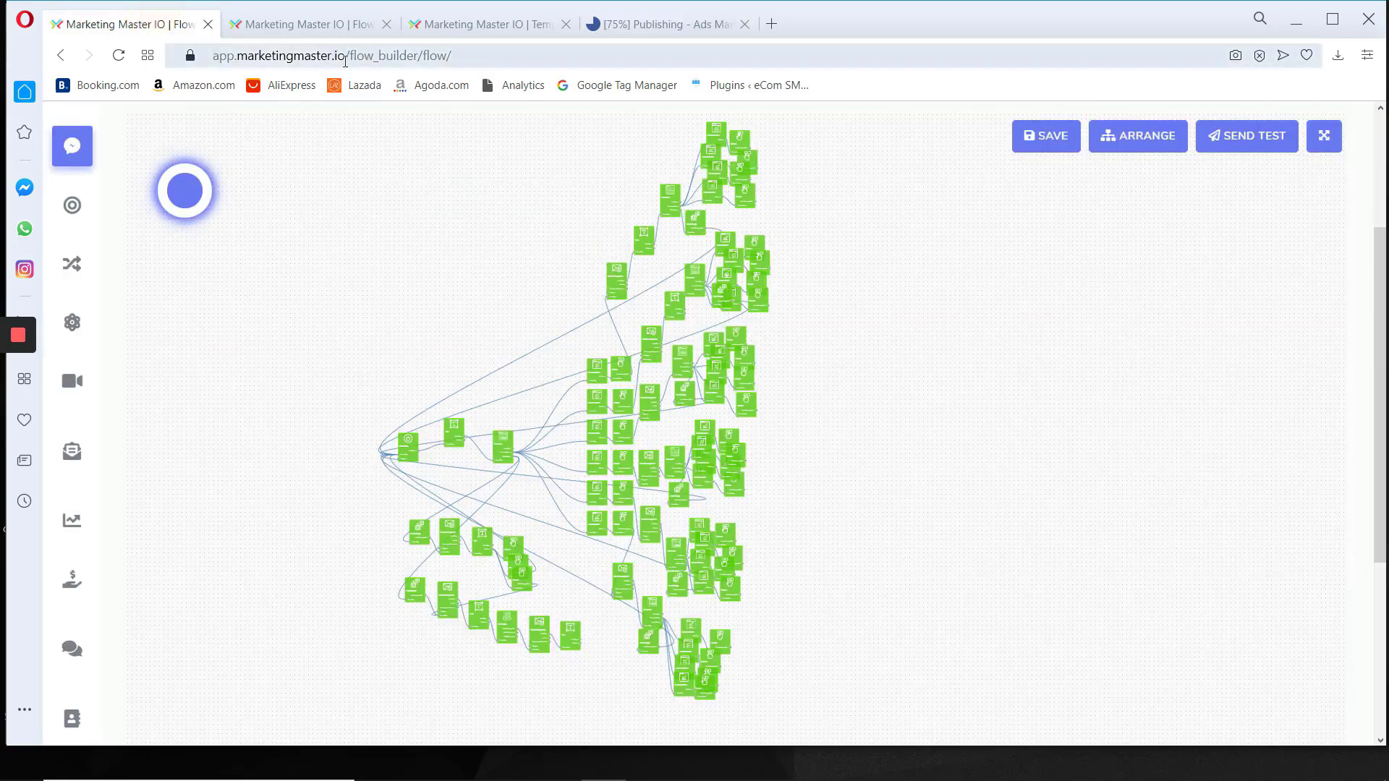
Select the Messages - Sponsored Message campaign in Ads Manager and open the preview of its Sponsored Message ad
{"action": "left_click", "coordinate": [627, 29]}
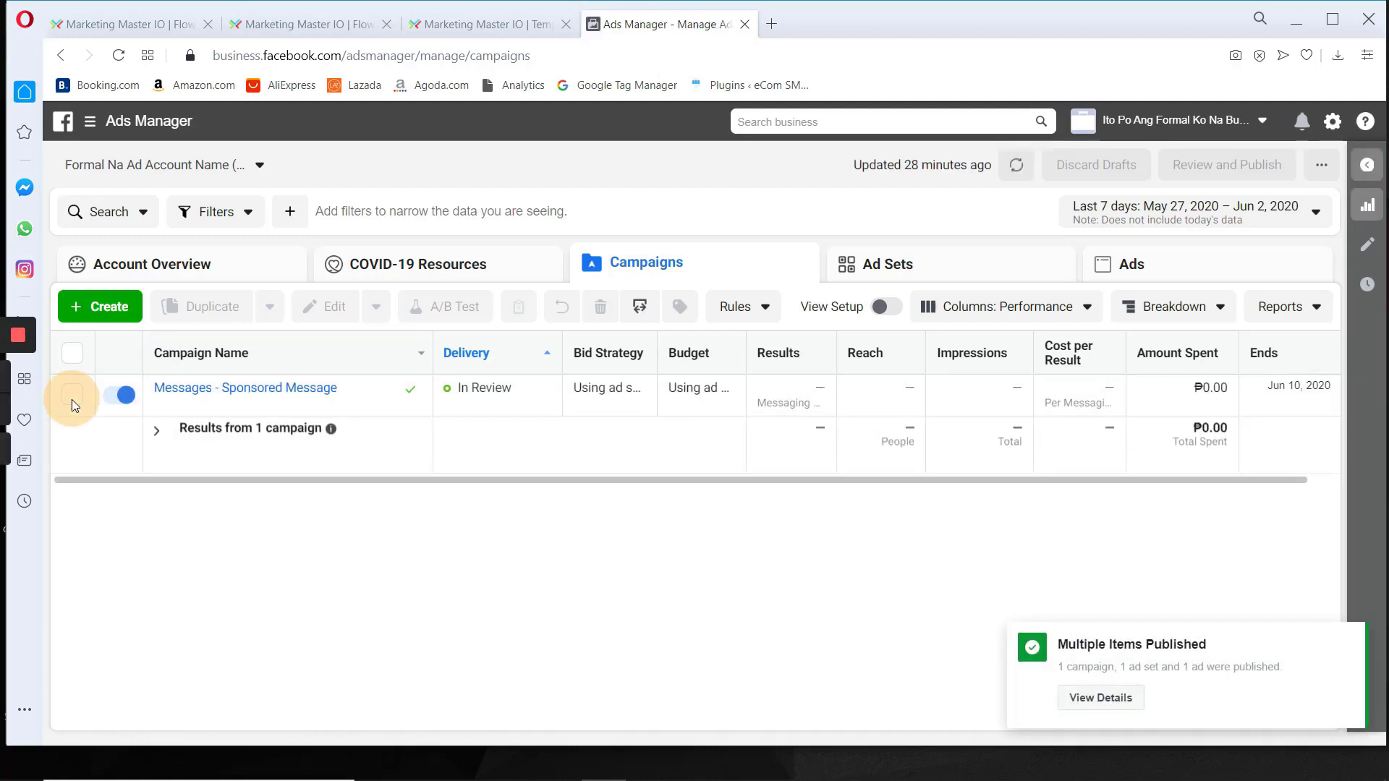
{"action": "left_click", "coordinate": [73, 395]}
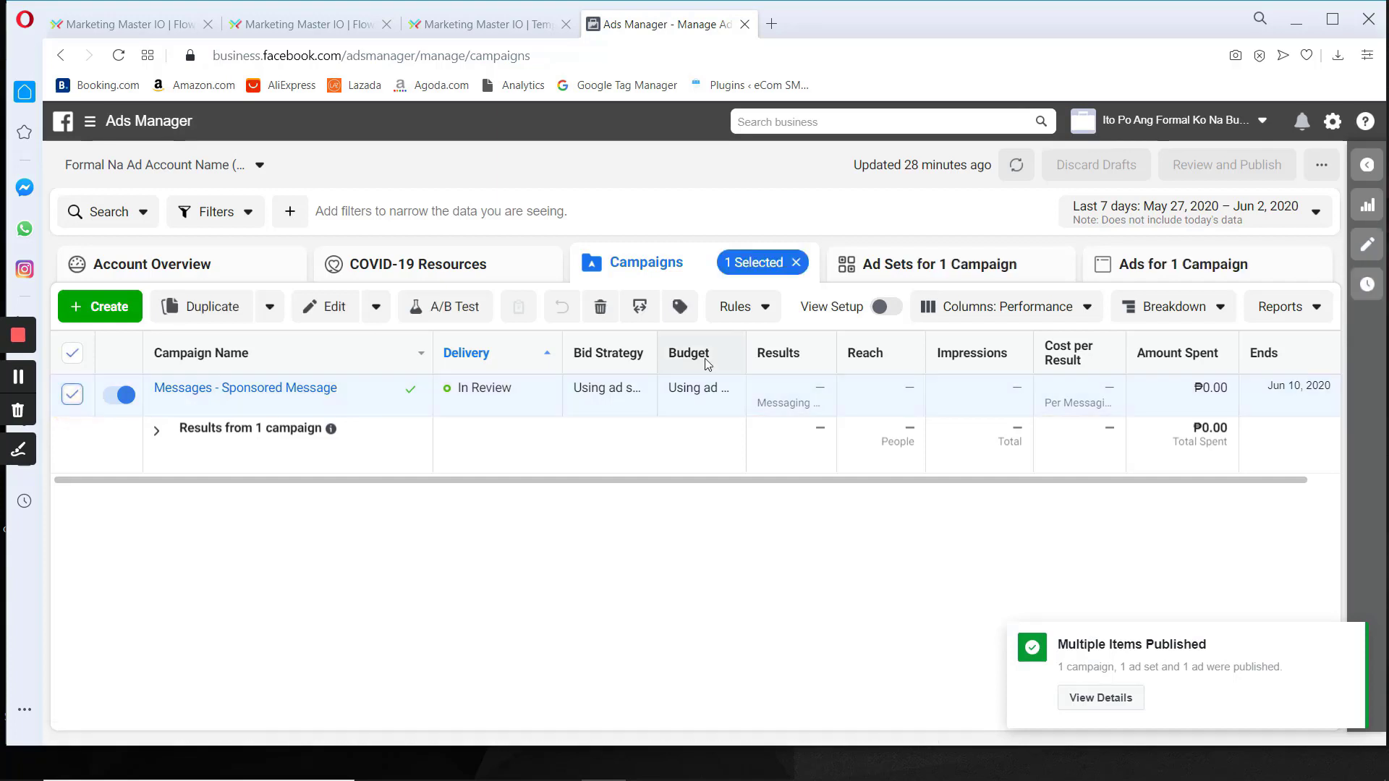
{"action": "left_click", "coordinate": [1176, 267]}
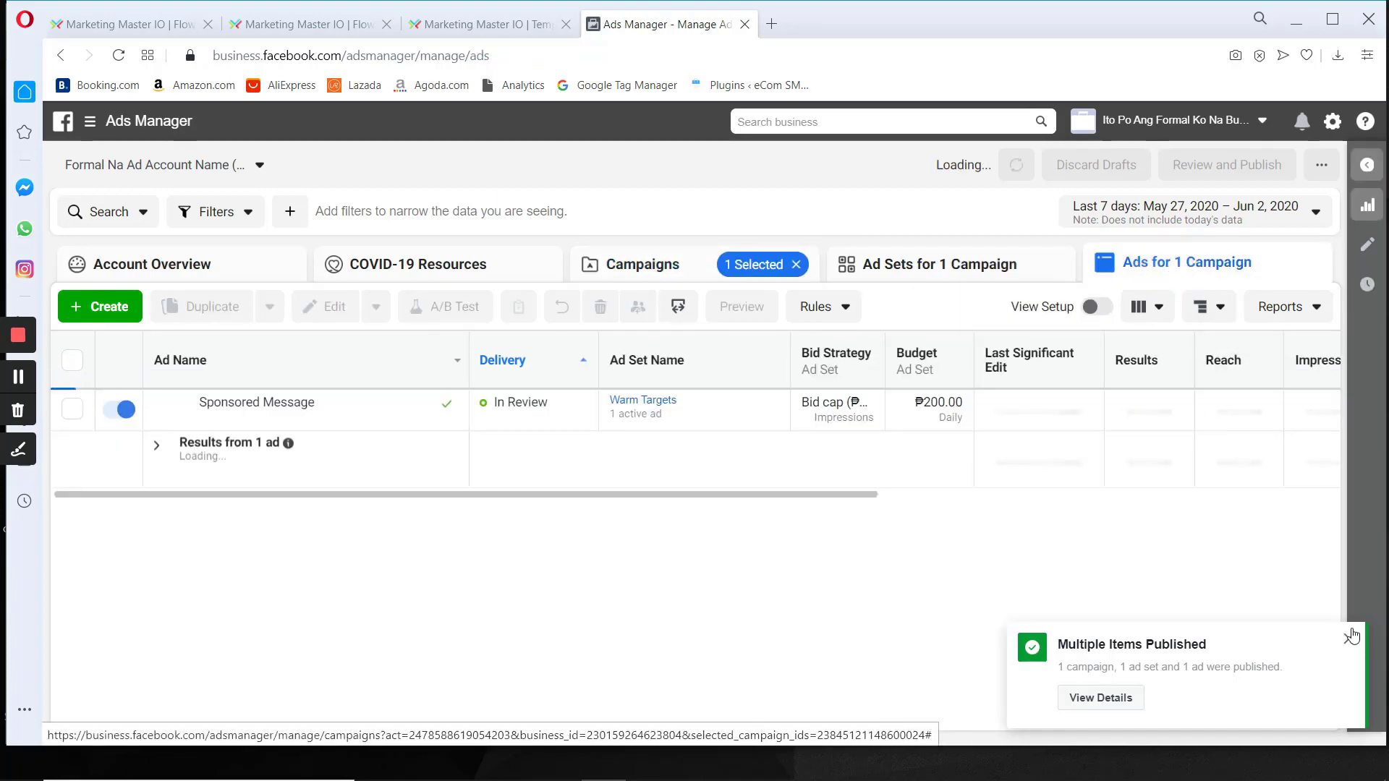
{"action": "left_click", "coordinate": [74, 411]}
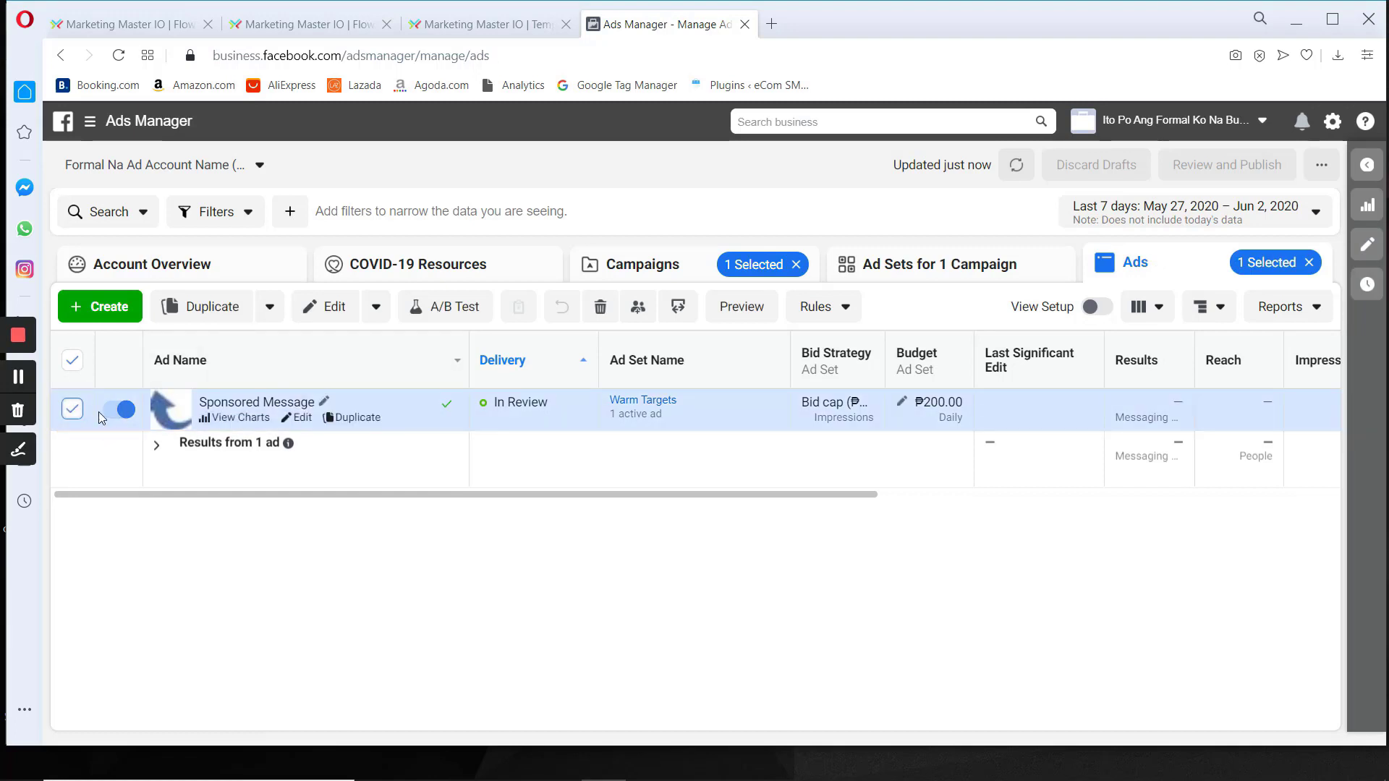
{"action": "left_click", "coordinate": [752, 308]}
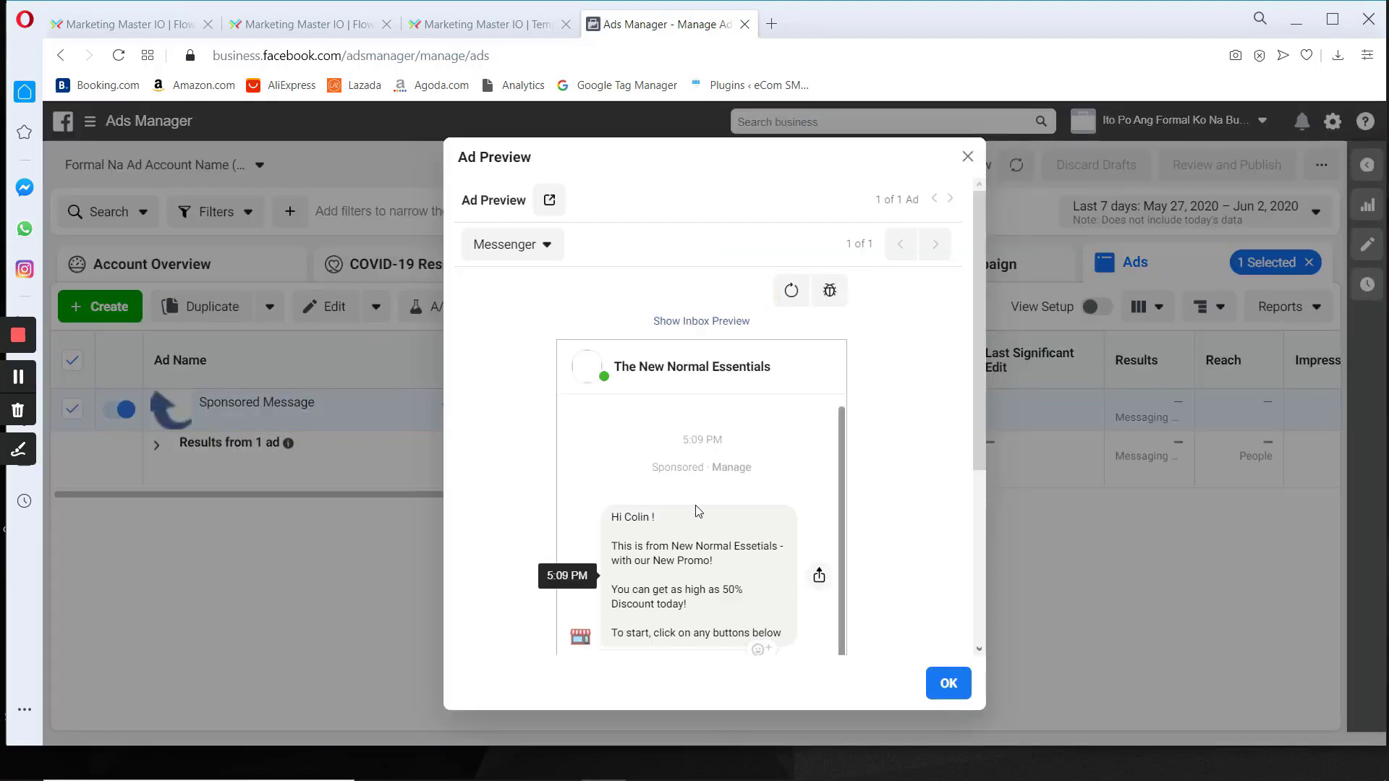
Look through the Sponsored Message ad preview and send it to Messenger
{"action": "left_click_drag", "start_coordinate": [975, 437], "coordinate": [971, 549]}
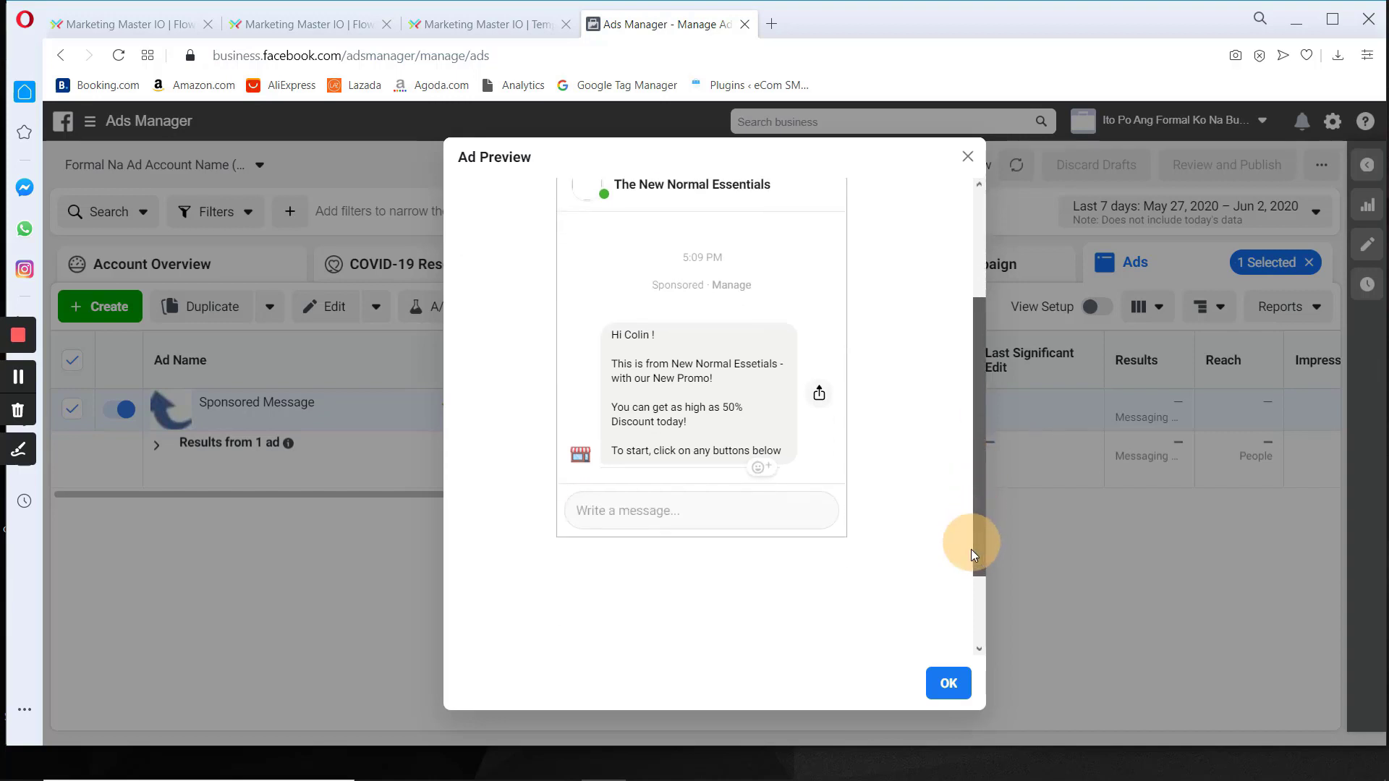
{"action": "scroll", "coordinate": [480, 399], "scroll_direction": "up", "scroll_amount": 4}
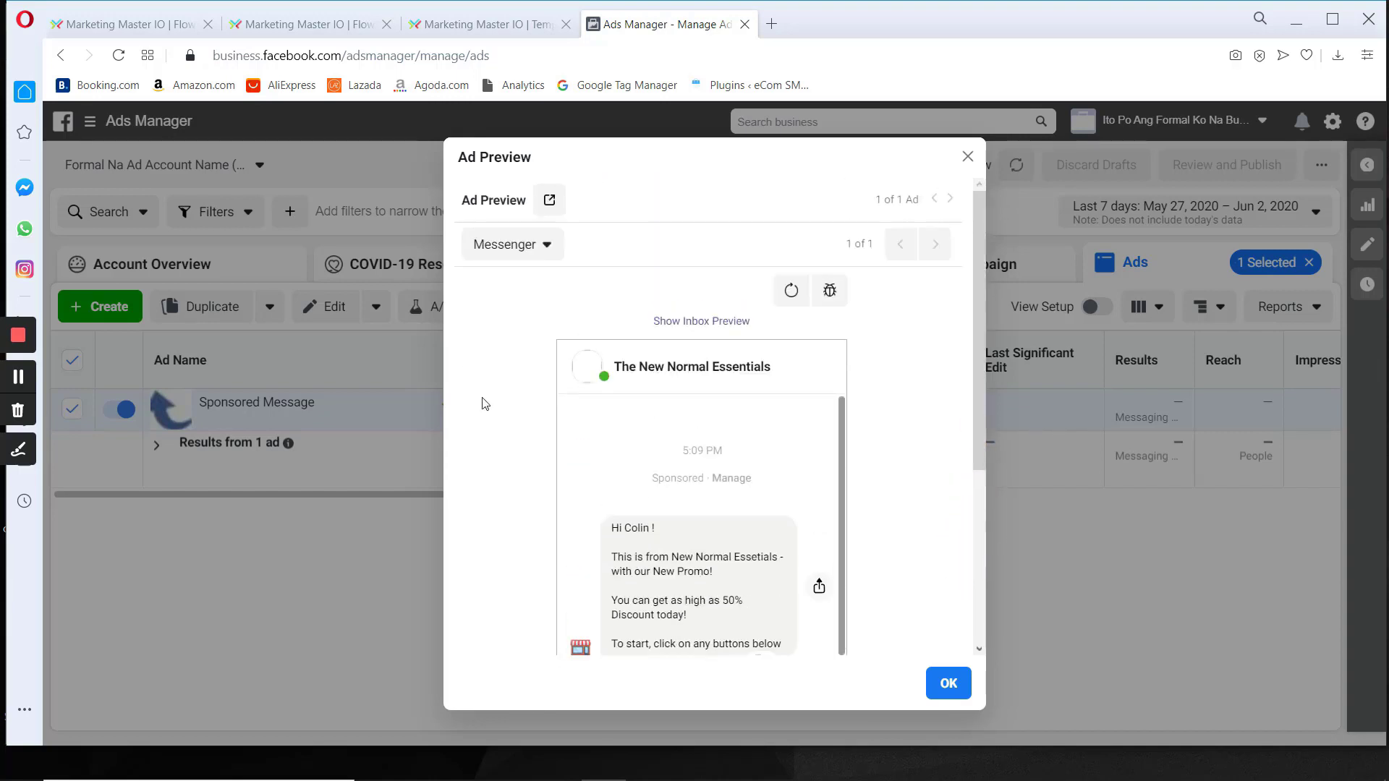
{"action": "left_click", "coordinate": [549, 199]}
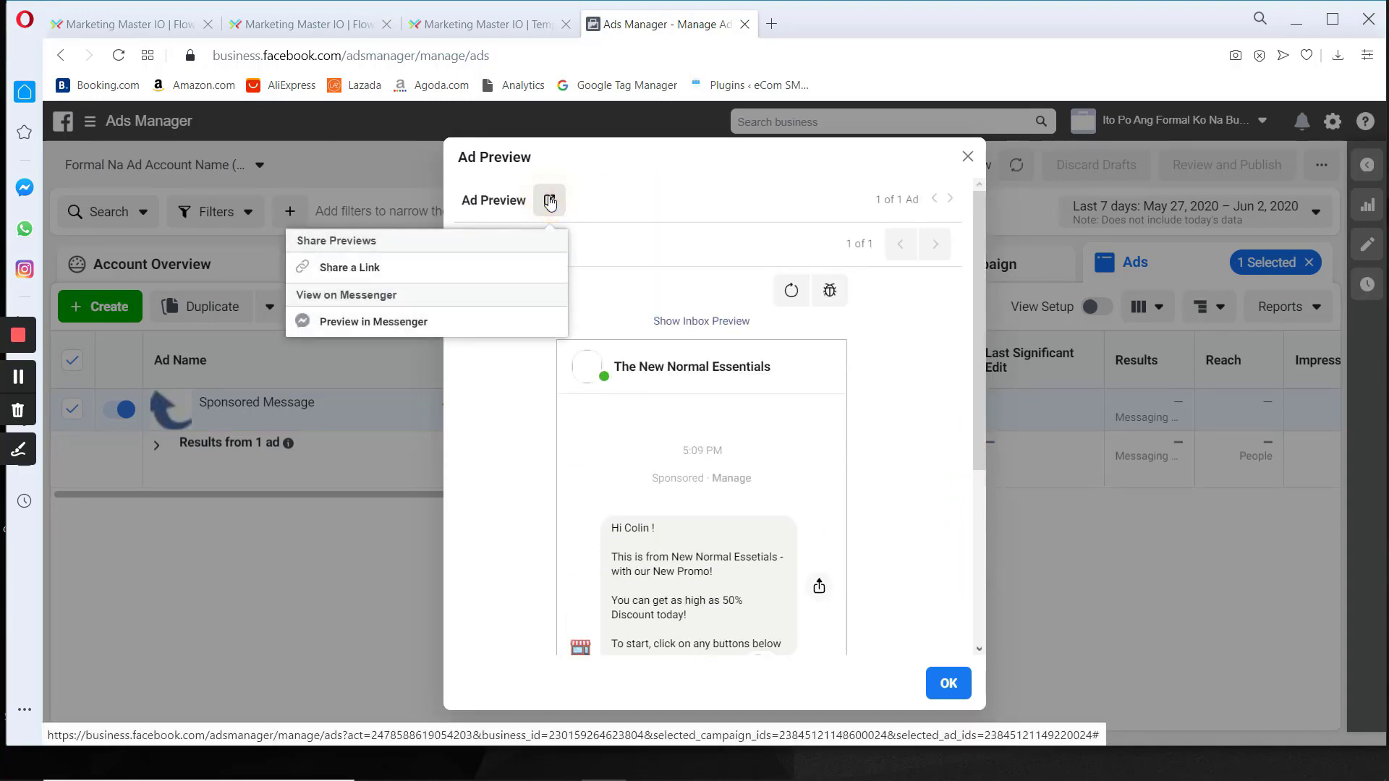
{"action": "left_click", "coordinate": [383, 323]}
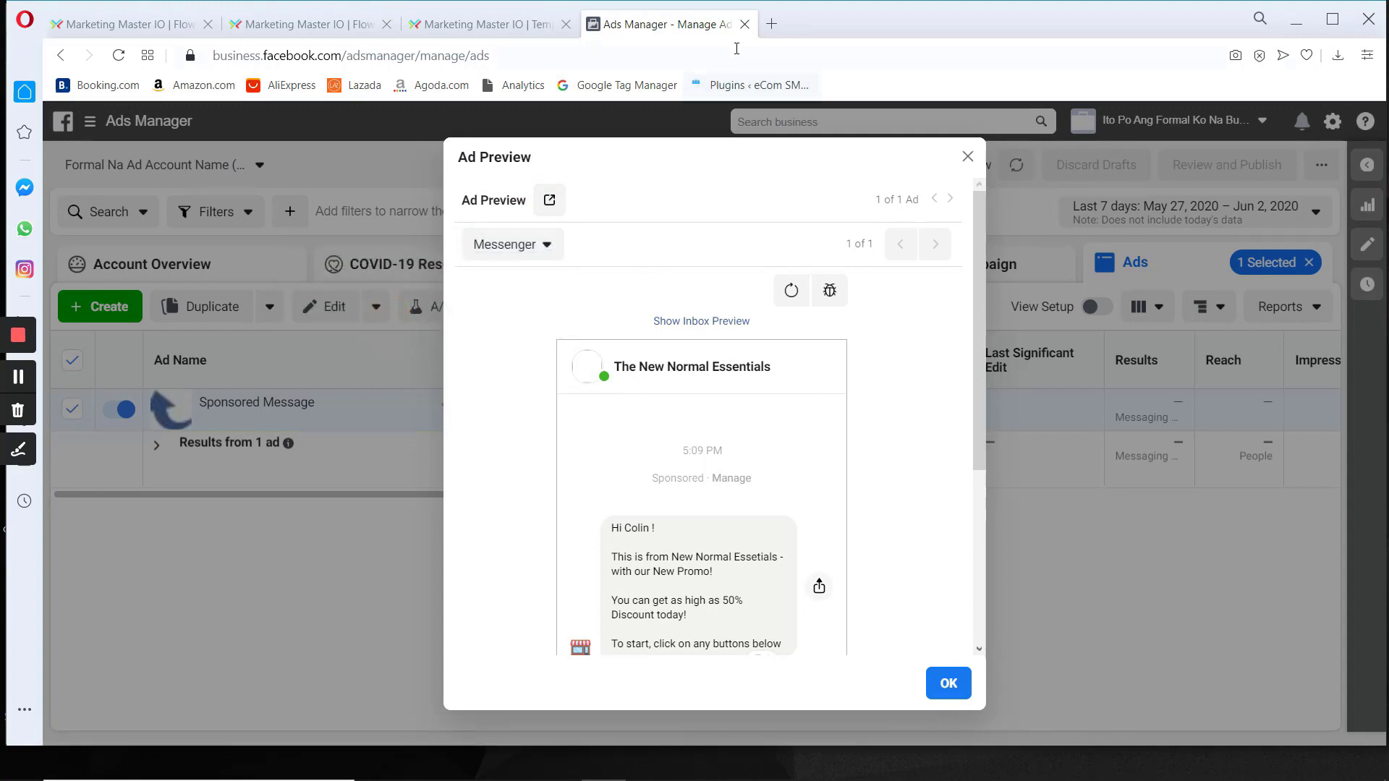
Open Facebook in a new browser tab and place that tab before Ads Manager
{"action": "left_click", "coordinate": [773, 25]}
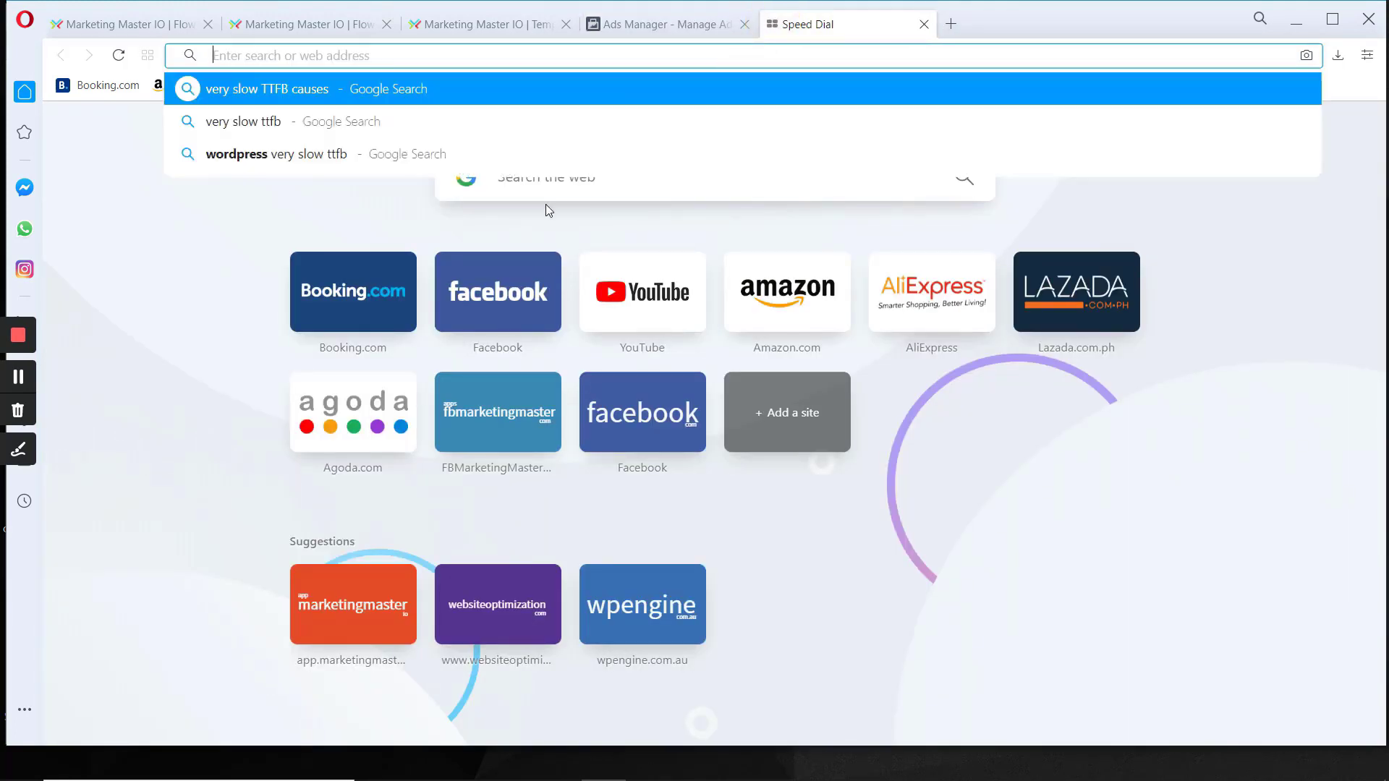
{"action": "type", "text": "face"}
{"action": "key", "text": "Return"}
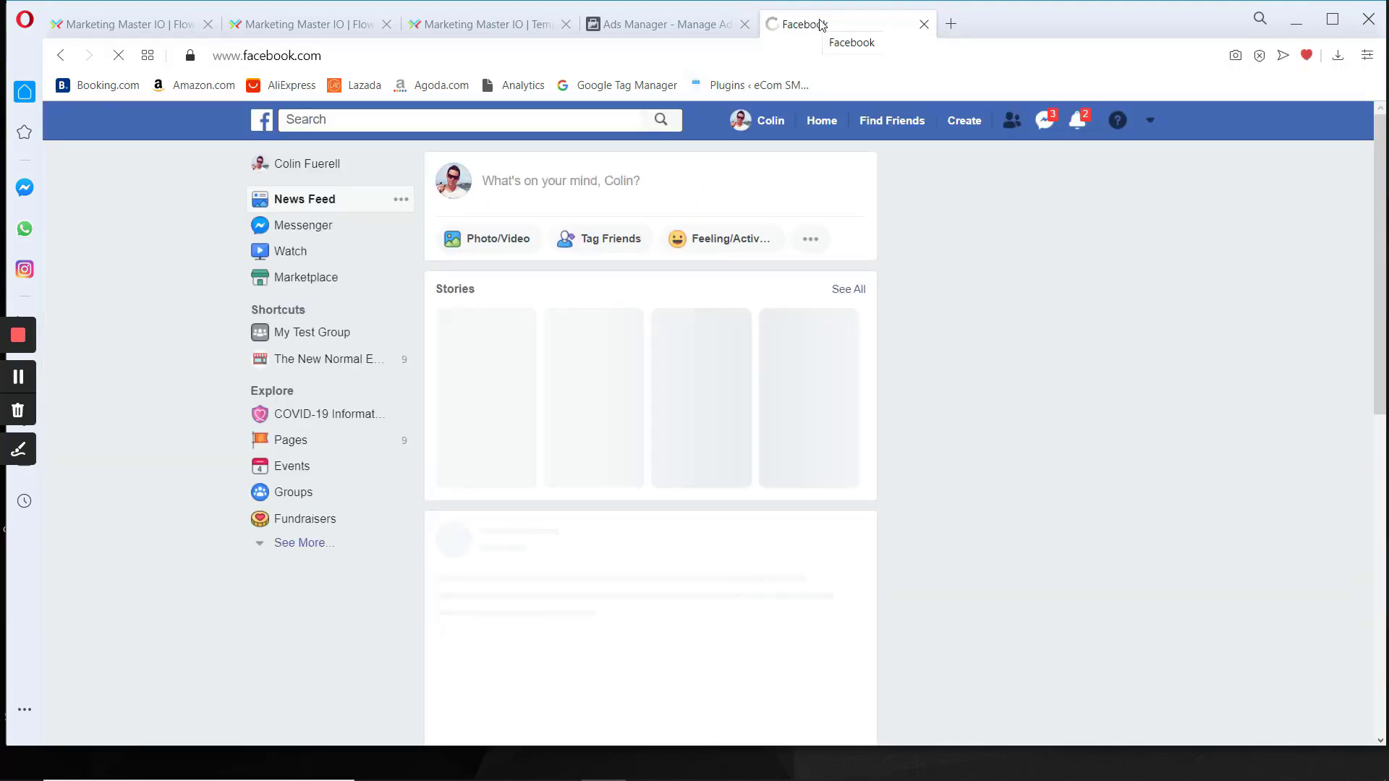
{"action": "left_click_drag", "start_coordinate": [837, 25], "coordinate": [654, 25]}
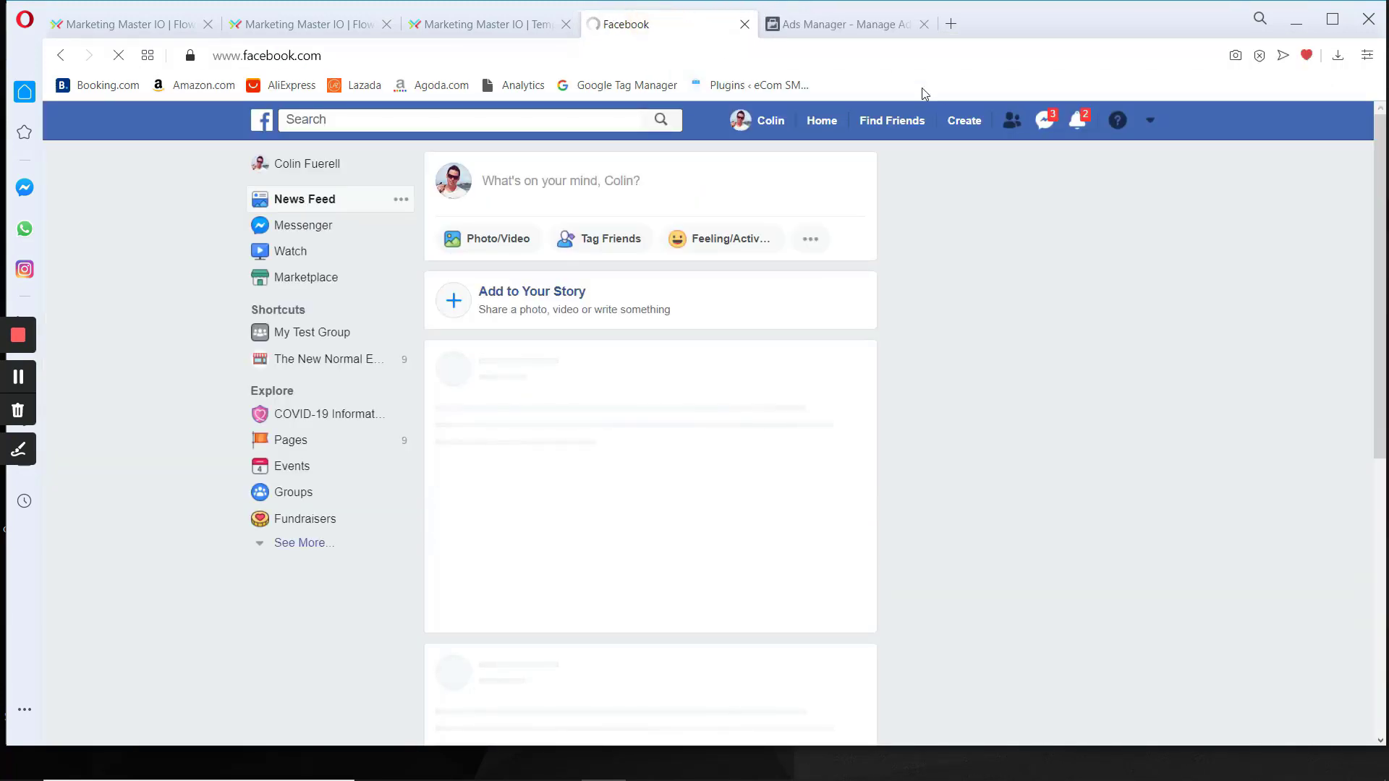
{"action": "left_click", "coordinate": [327, 27]}
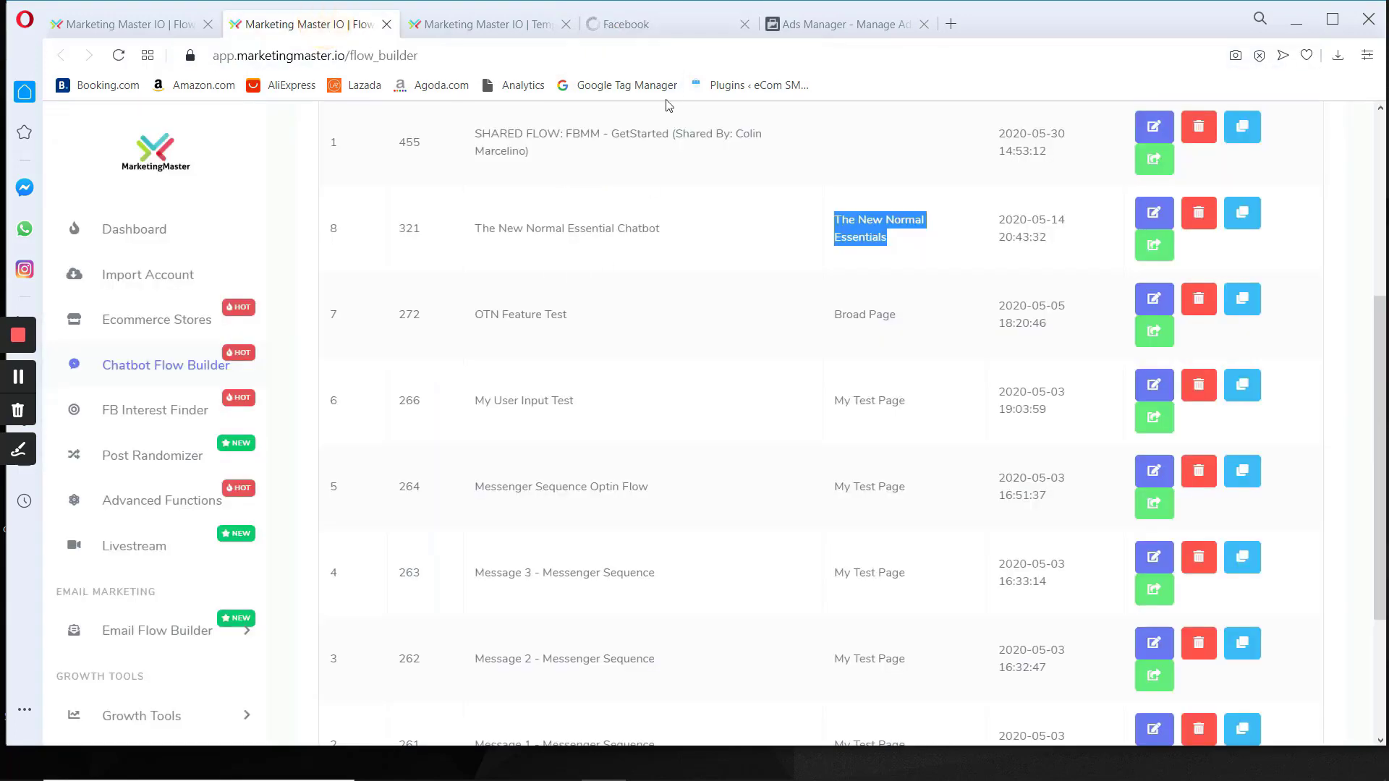
{"action": "left_click", "coordinate": [639, 25]}
Open the Messenger conversation from The New Normal Essentials and check the sponsored message's greeting and buttons
{"action": "scroll", "coordinate": [620, 506], "scroll_direction": "down", "scroll_amount": 2}
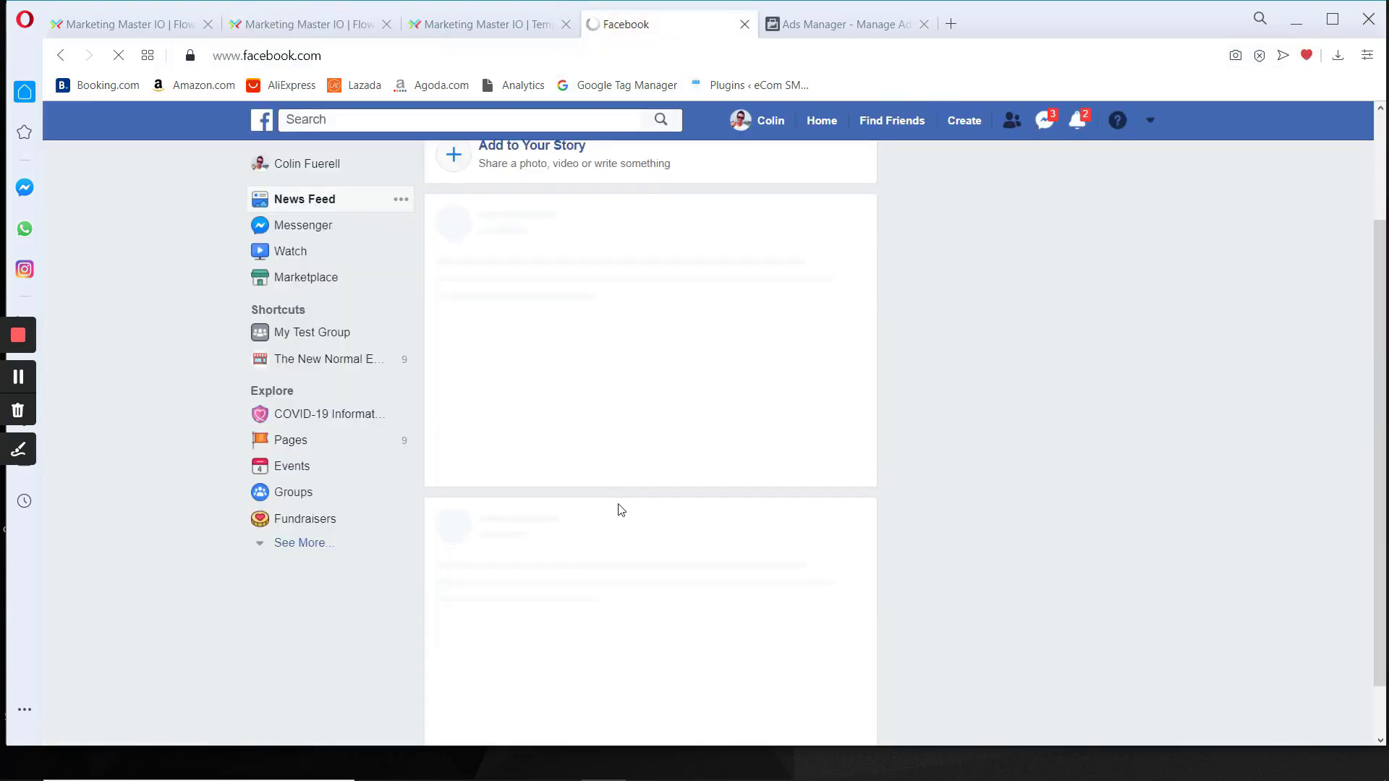
{"action": "scroll", "coordinate": [619, 510], "scroll_direction": "up", "scroll_amount": 2}
{"action": "left_click", "coordinate": [1045, 120]}
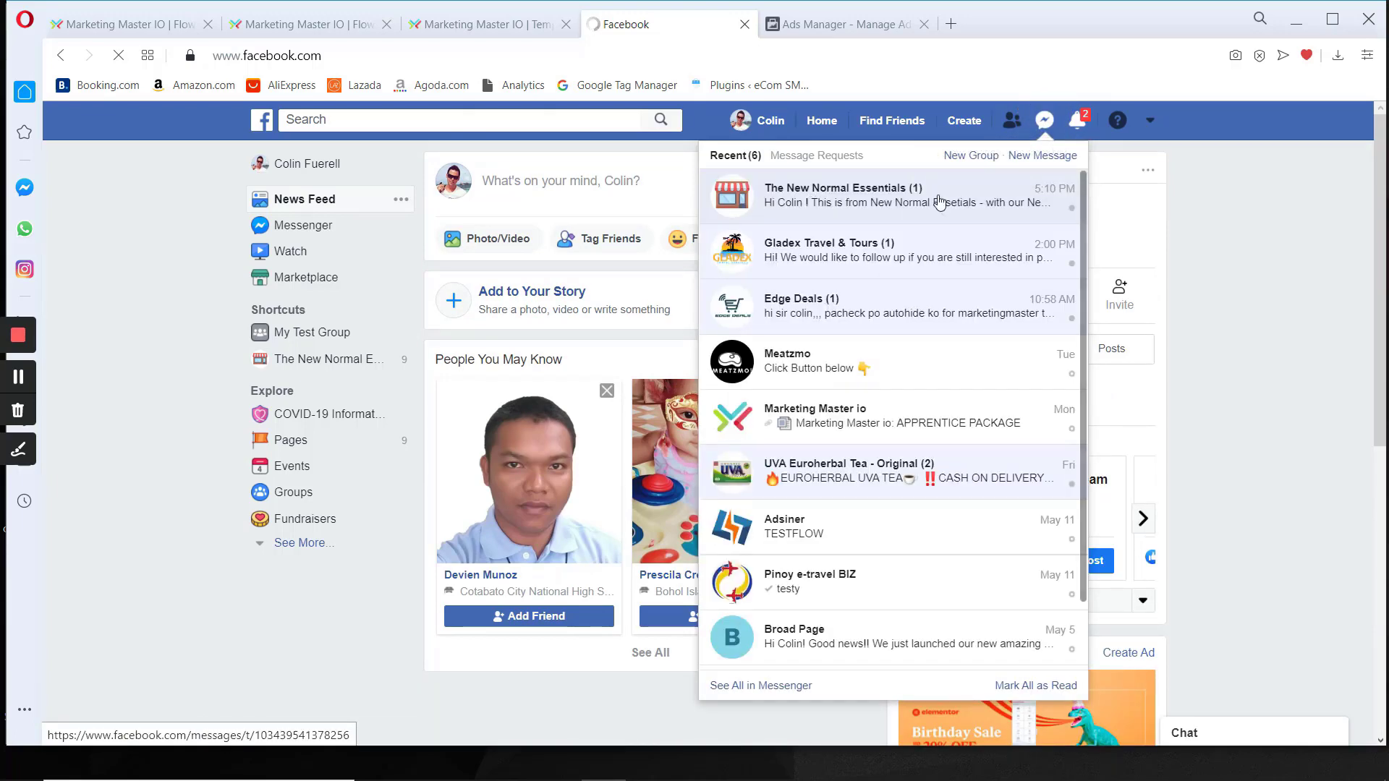
{"action": "left_click", "coordinate": [836, 201]}
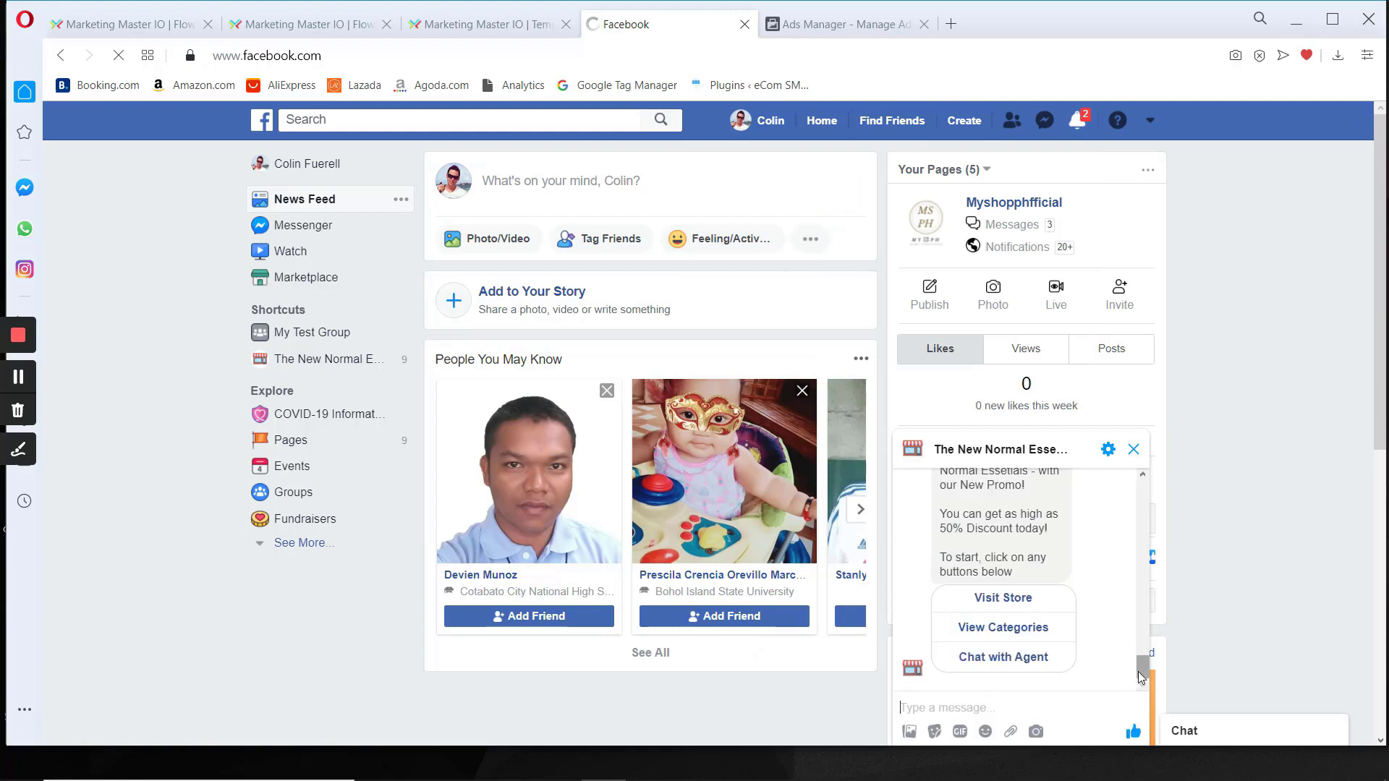
{"action": "scroll", "coordinate": [1141, 672], "scroll_direction": "up", "scroll_amount": 2}
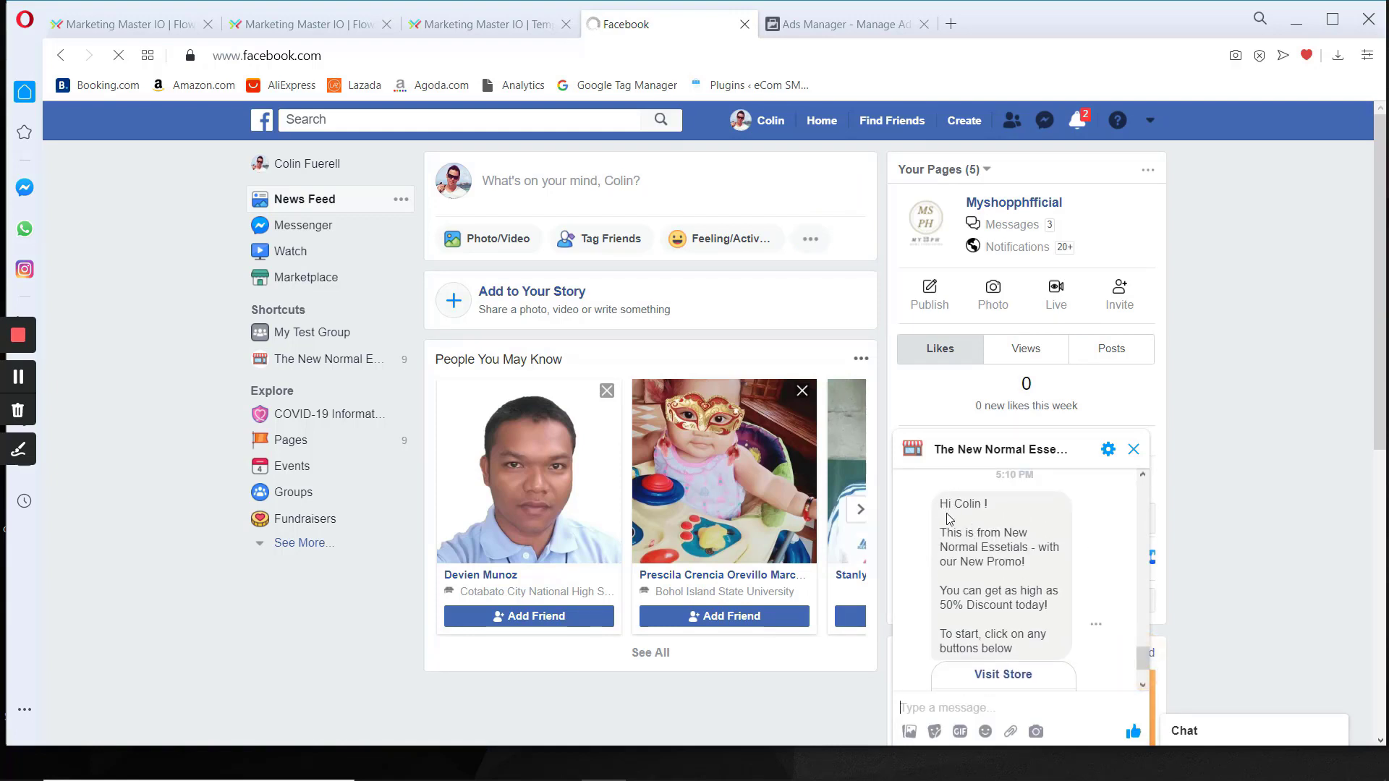
{"action": "scroll", "coordinate": [948, 519], "scroll_direction": "down", "scroll_amount": 2}
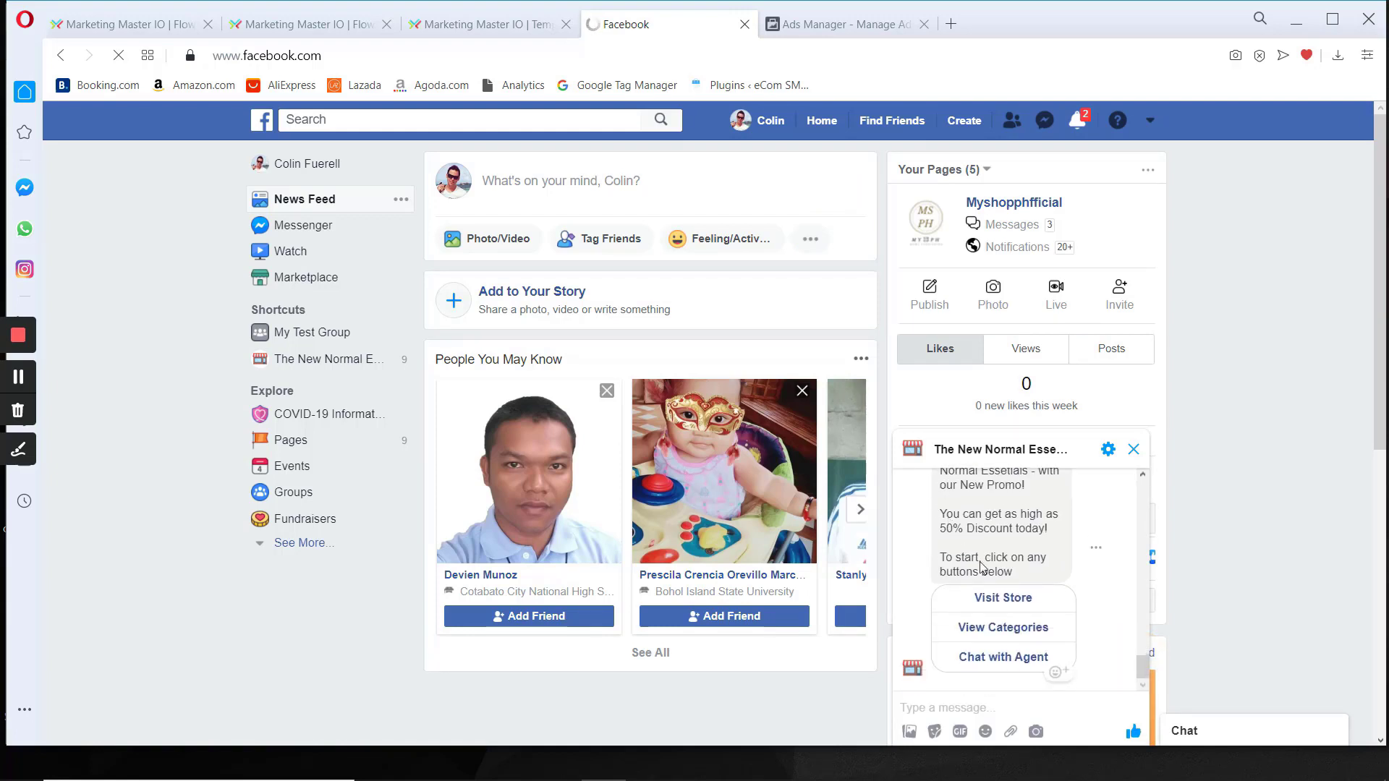
Test the sponsored message's Visit Store button in Messenger and compare the reply with the Marketing Master IO flow
{"action": "left_click", "coordinate": [1003, 599]}
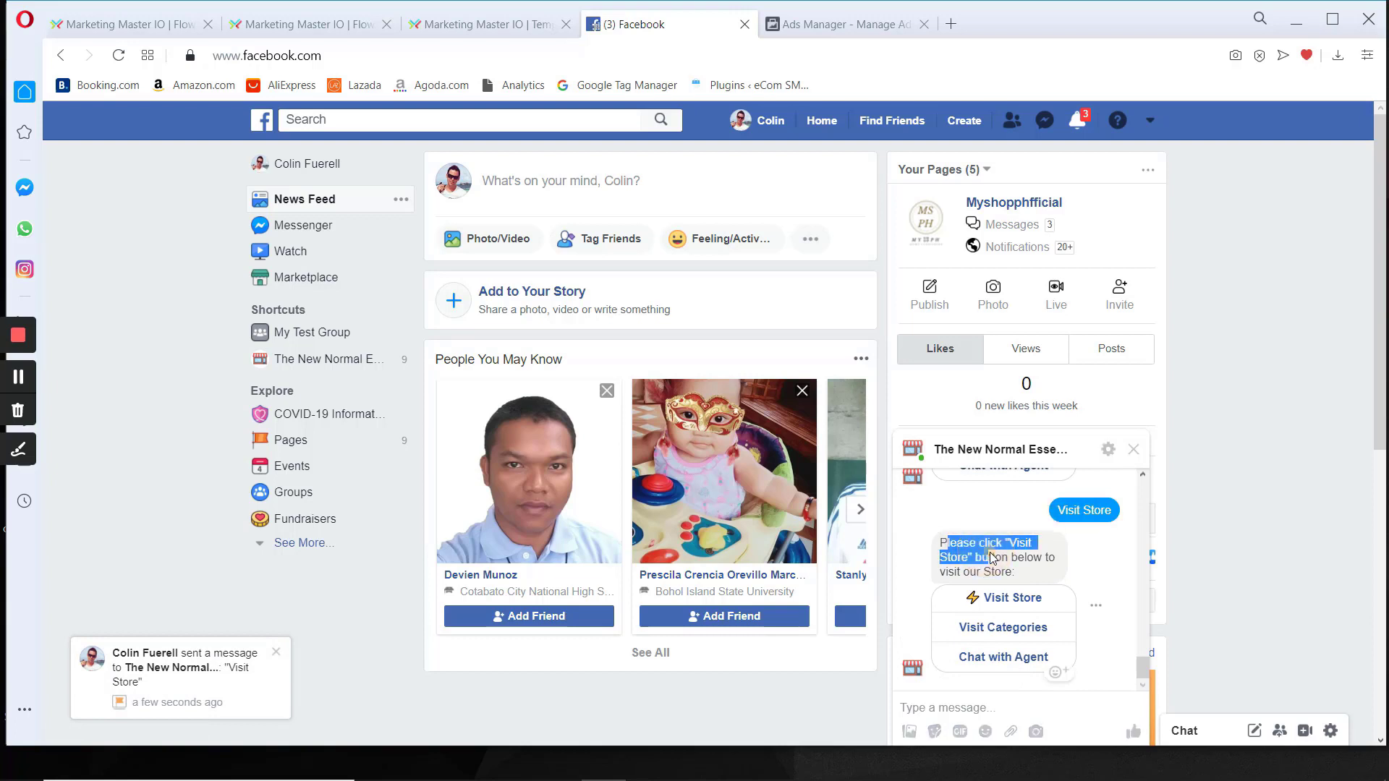
{"action": "left_click", "coordinate": [1007, 559]}
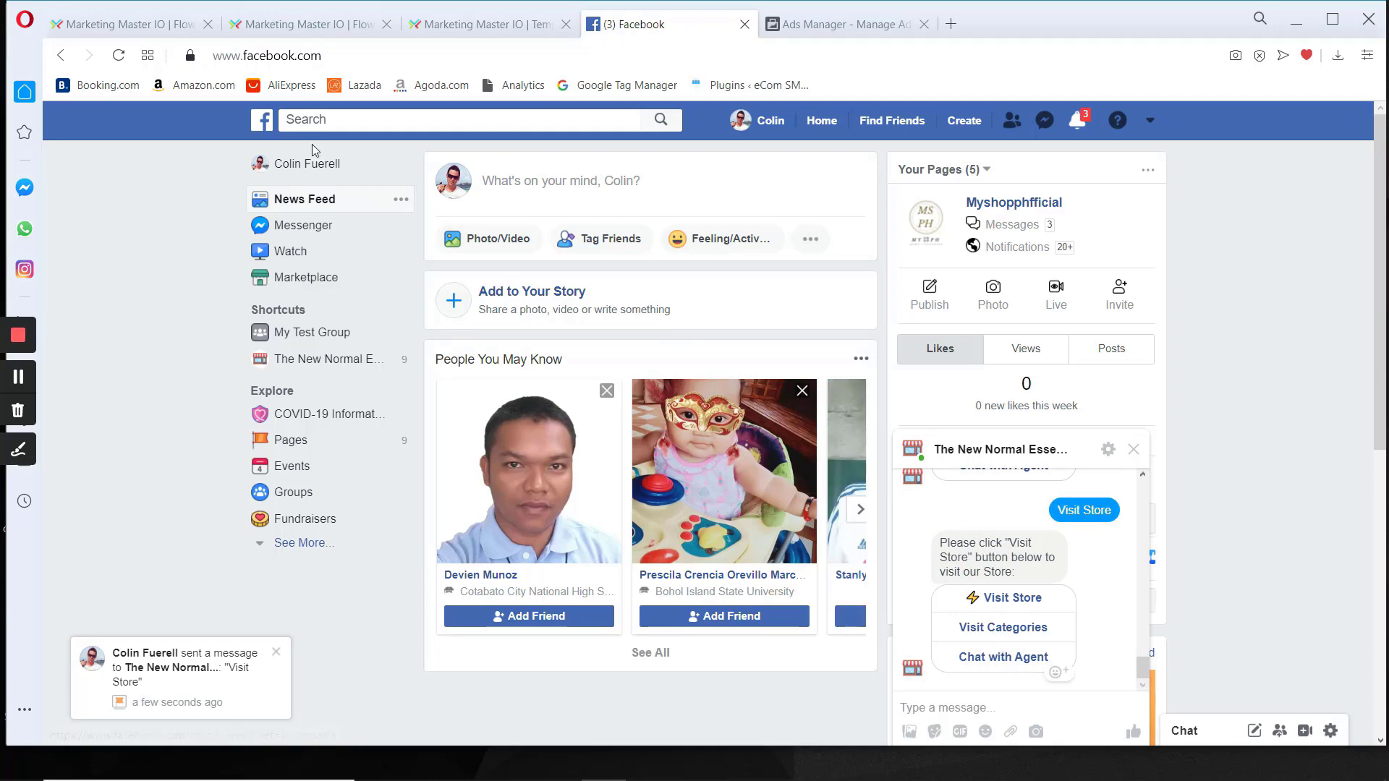
{"action": "left_click", "coordinate": [139, 18]}
{"action": "scroll", "coordinate": [481, 666], "scroll_direction": "up", "scroll_amount": 3}
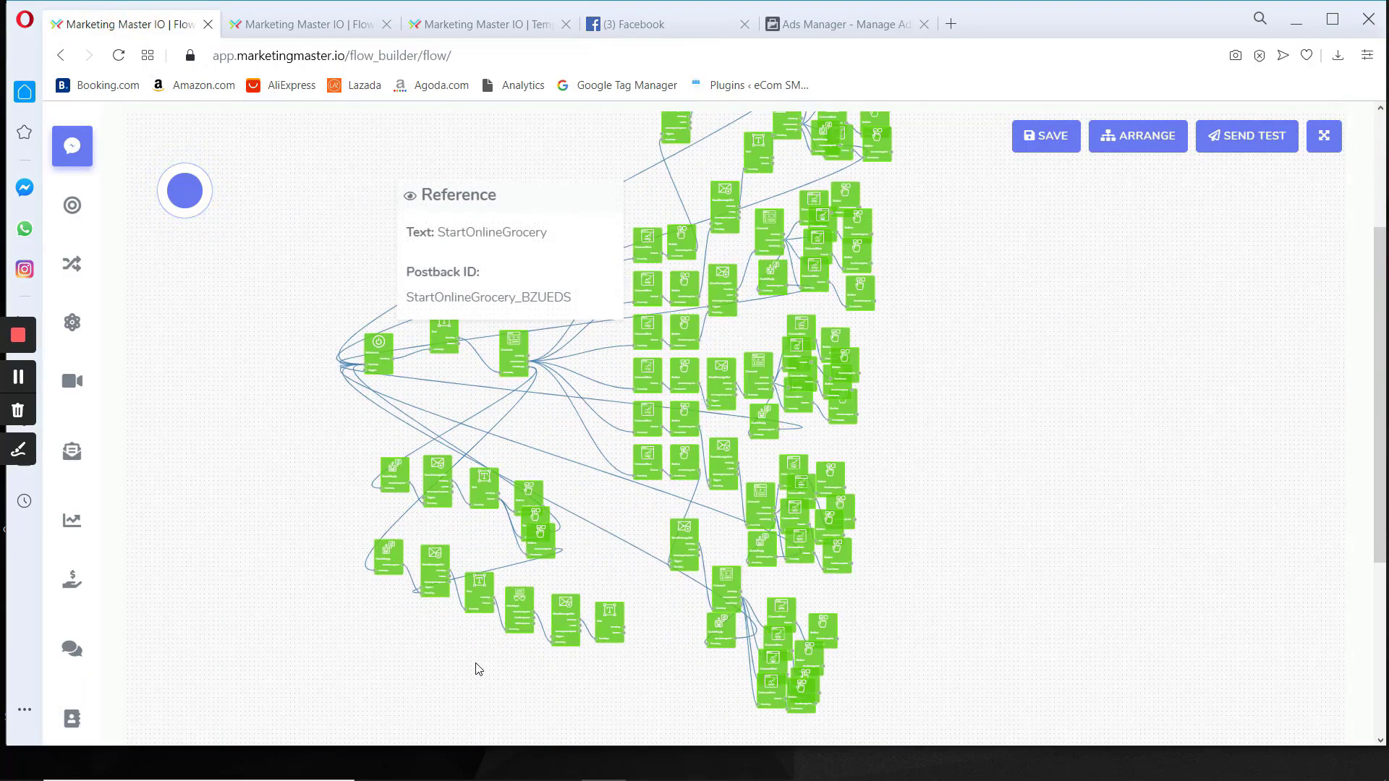
{"action": "scroll", "coordinate": [484, 608], "scroll_direction": "up", "scroll_amount": 4}
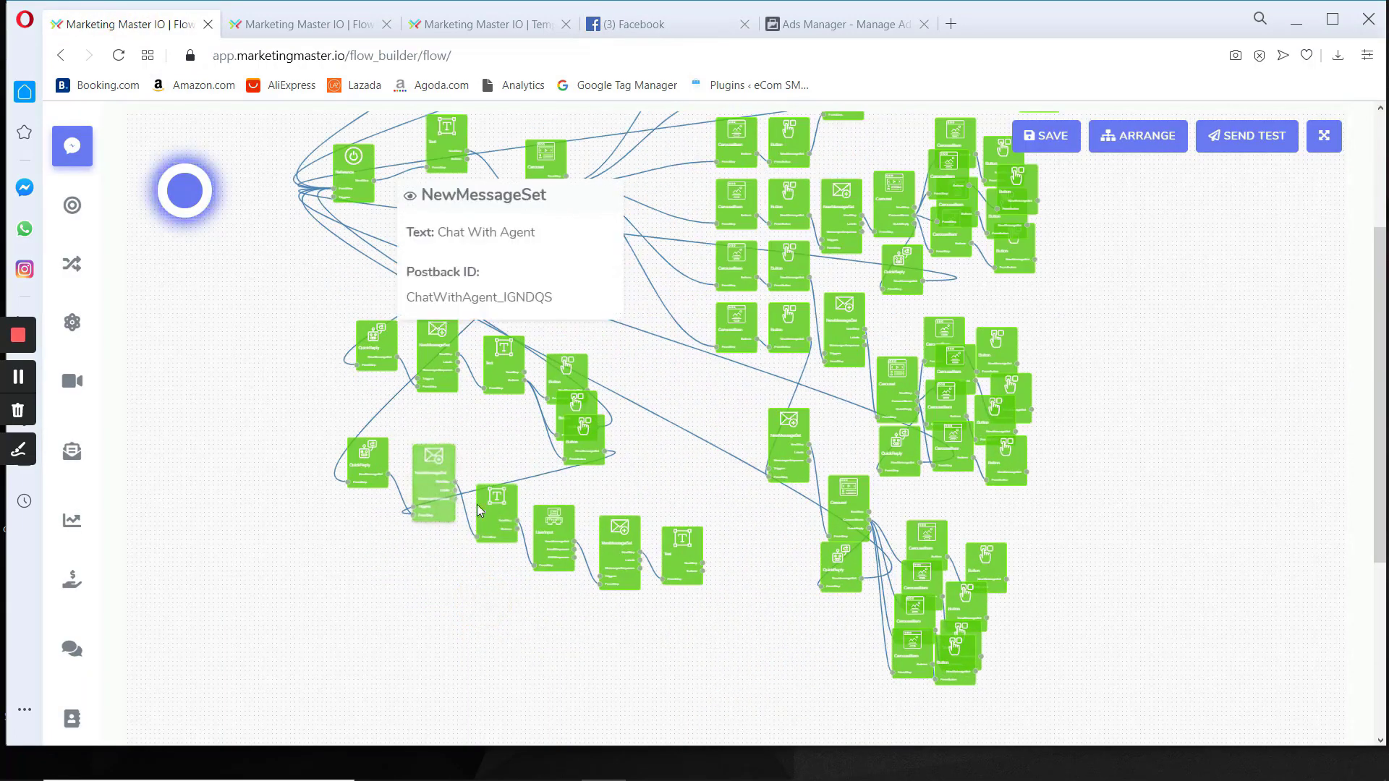
{"action": "left_click", "coordinate": [804, 26]}
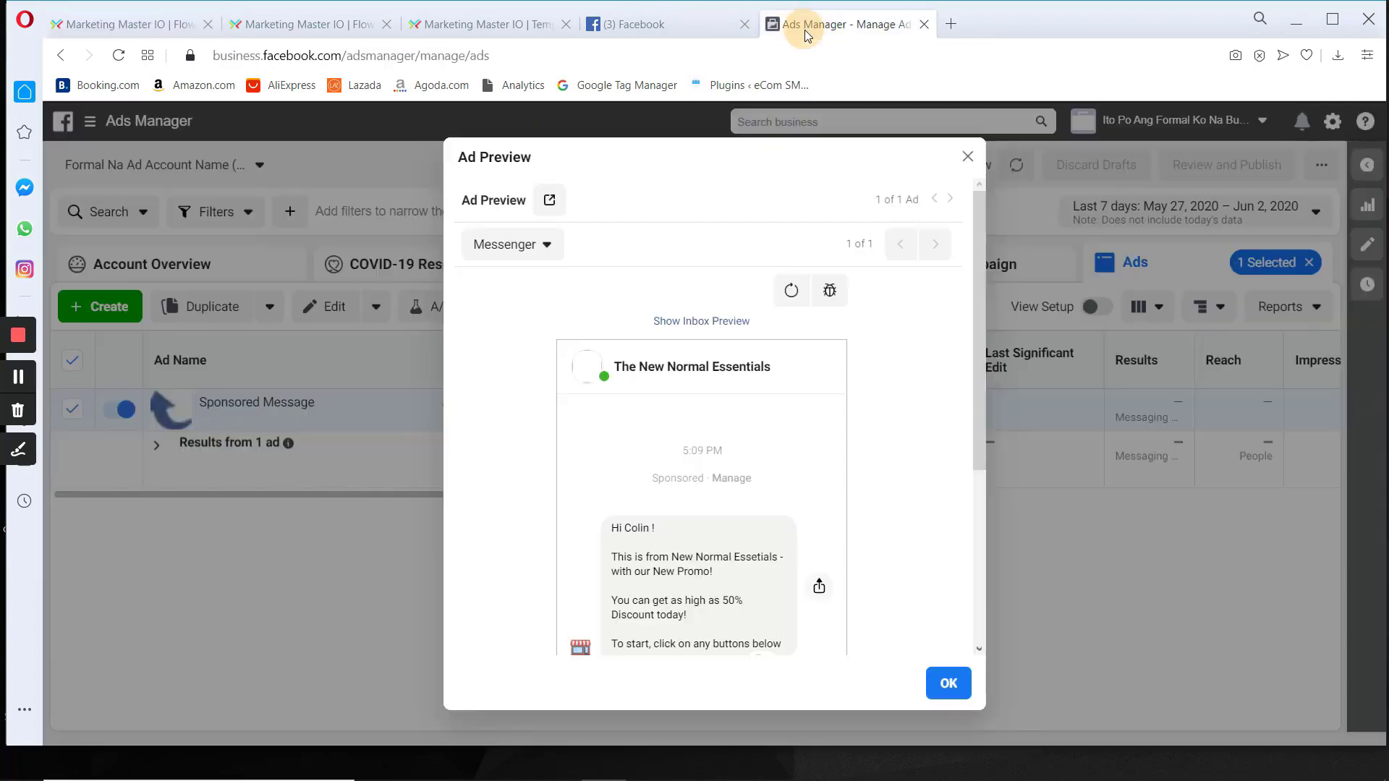
{"action": "left_click", "coordinate": [636, 23]}
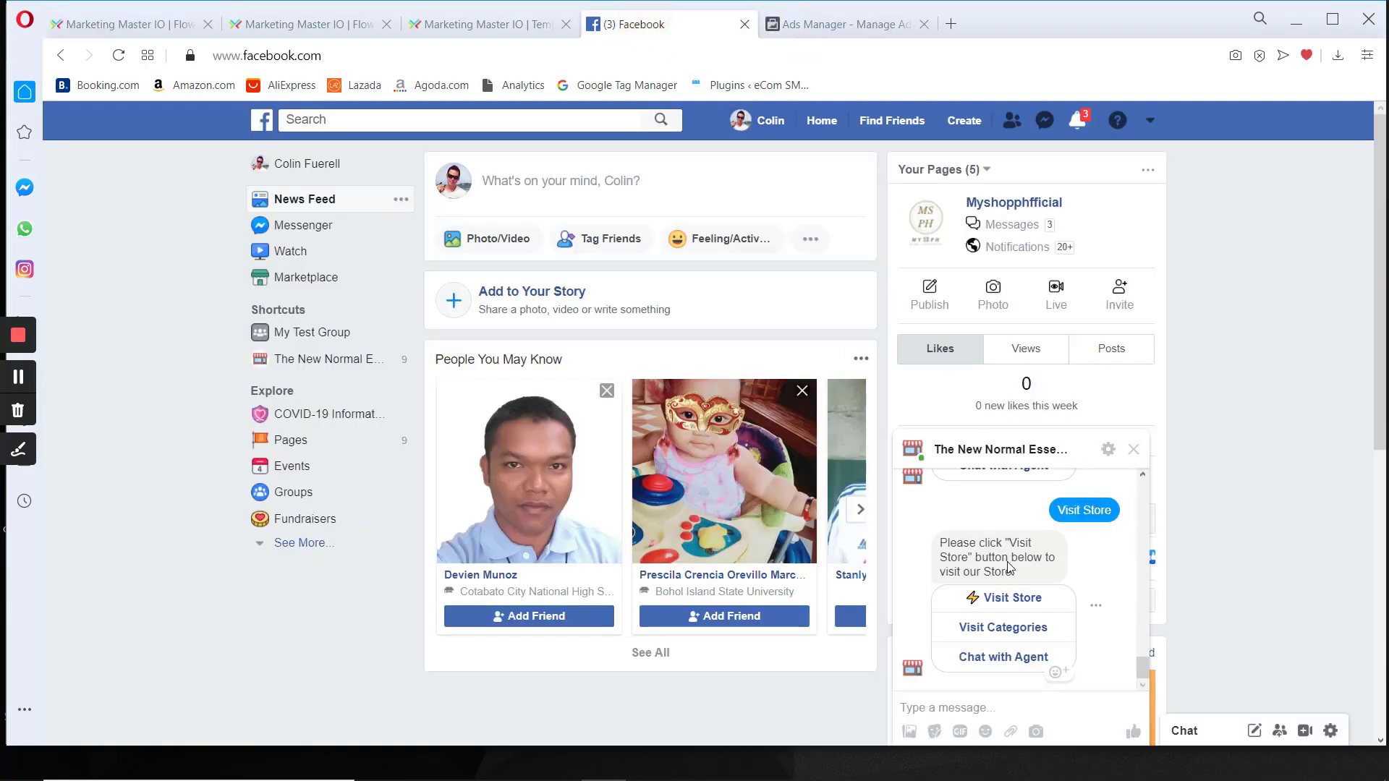
Test the View Categories button in Messenger, browse the product category carousel, and recheck the Marketing Master IO flow and ad preview
{"action": "scroll", "coordinate": [1024, 601], "scroll_direction": "up", "scroll_amount": 3}
{"action": "left_click", "coordinate": [995, 618]}
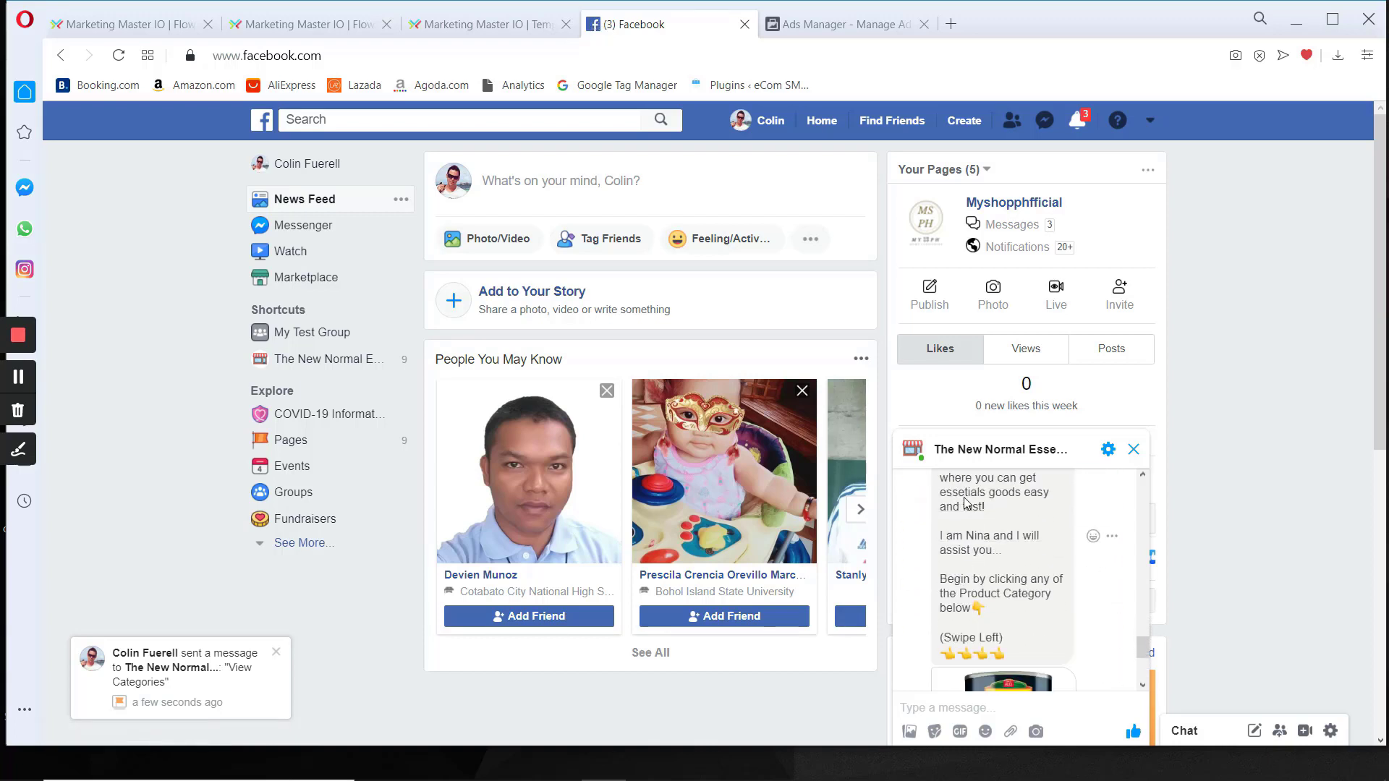
{"action": "left_click", "coordinate": [1060, 511]}
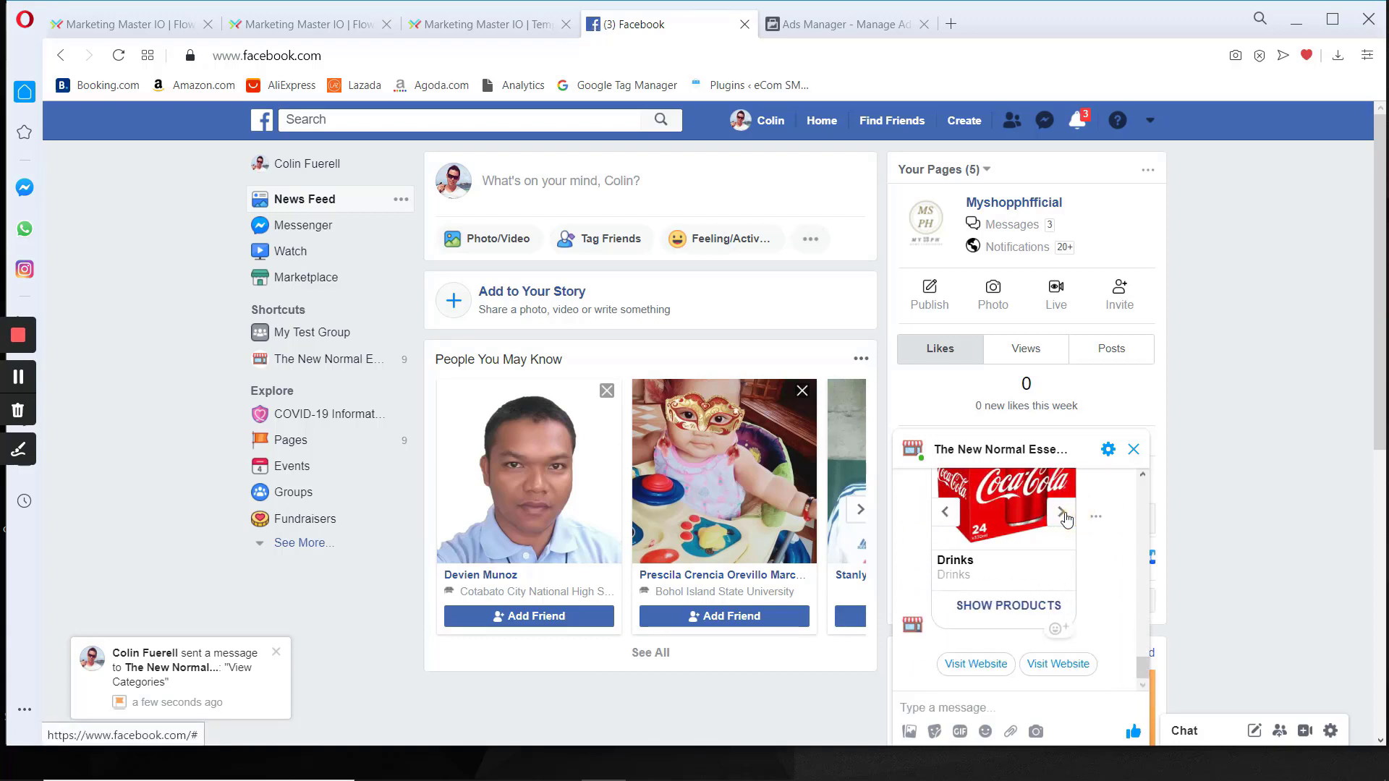
{"action": "left_click", "coordinate": [1061, 511]}
{"action": "left_click", "coordinate": [130, 24]}
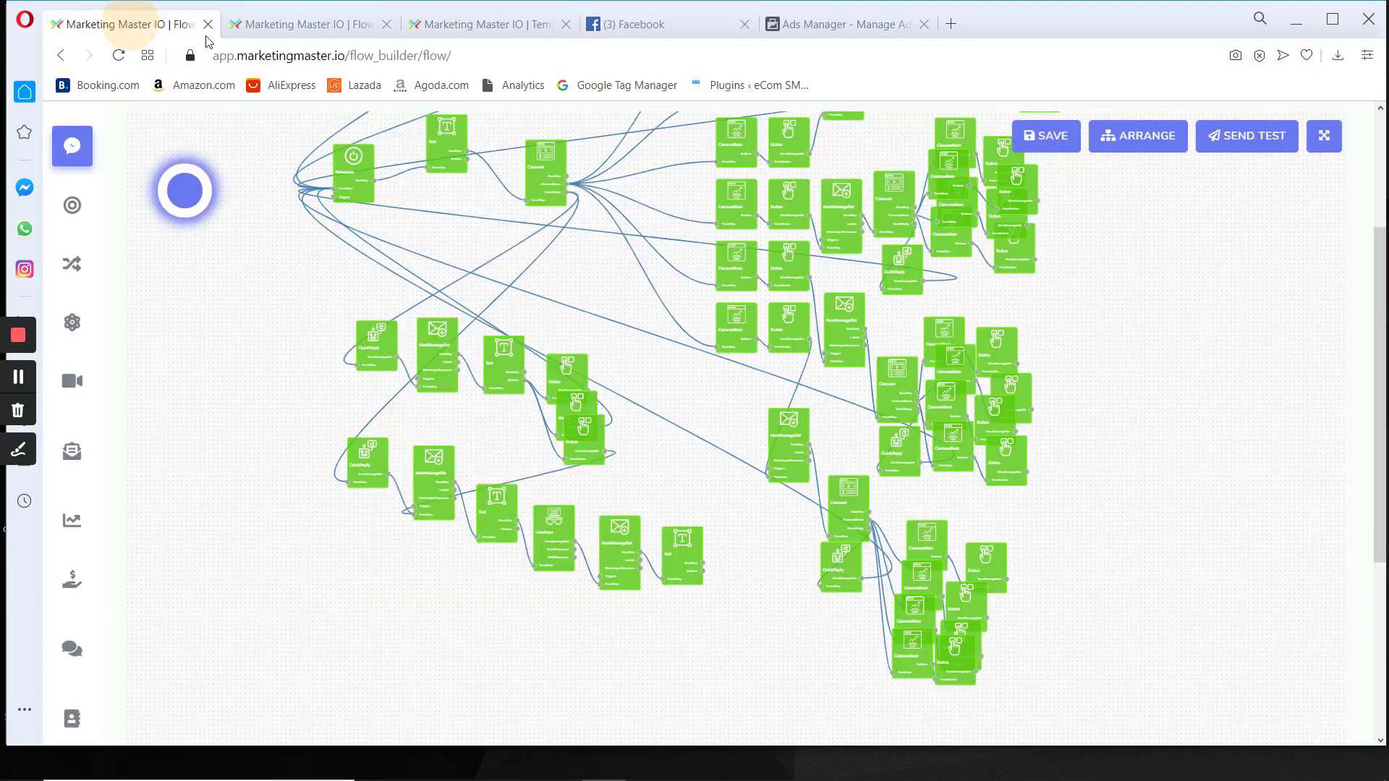
{"action": "left_click", "coordinate": [827, 25]}
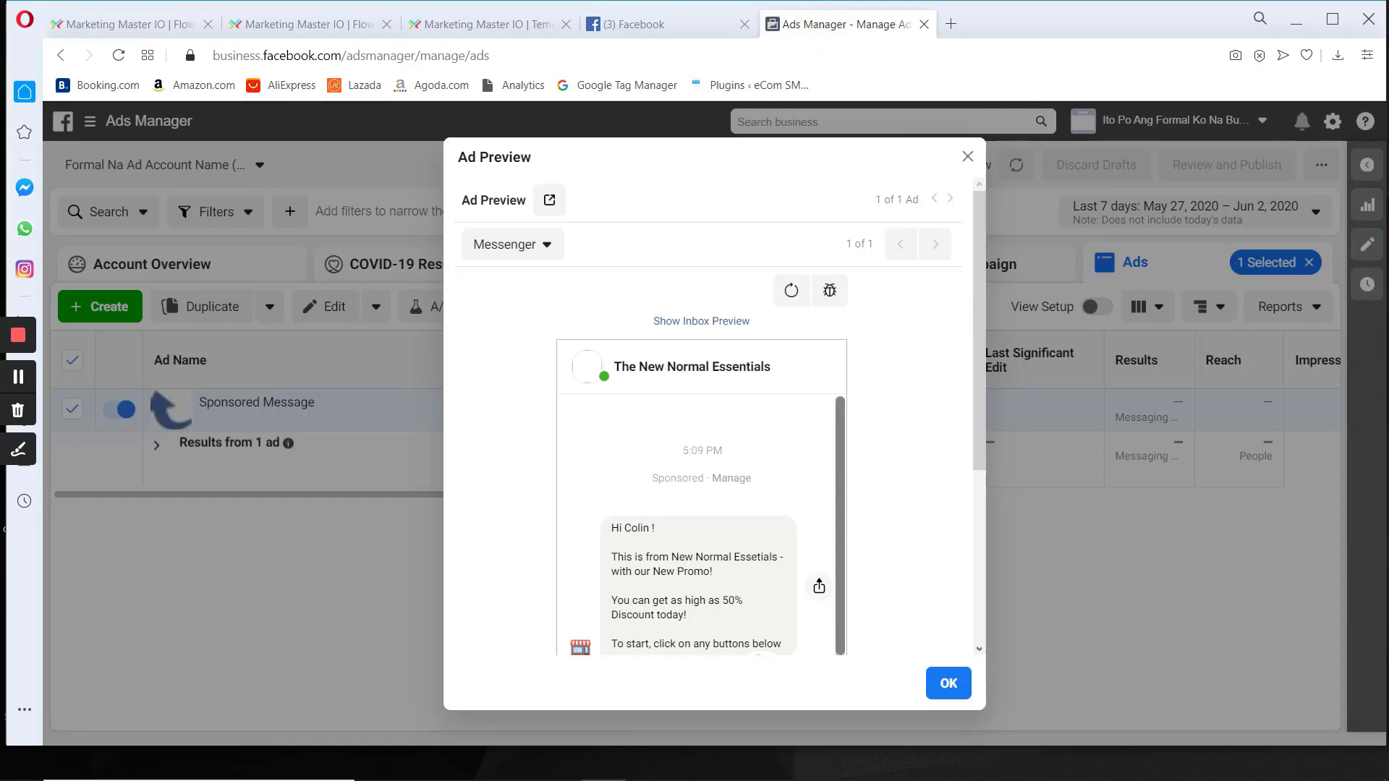
Switch to the PowerPoint presentation and show the slide listing the four ways to promote a Messenger bot full screen
{"action": "left_click", "coordinate": [781, 763]}
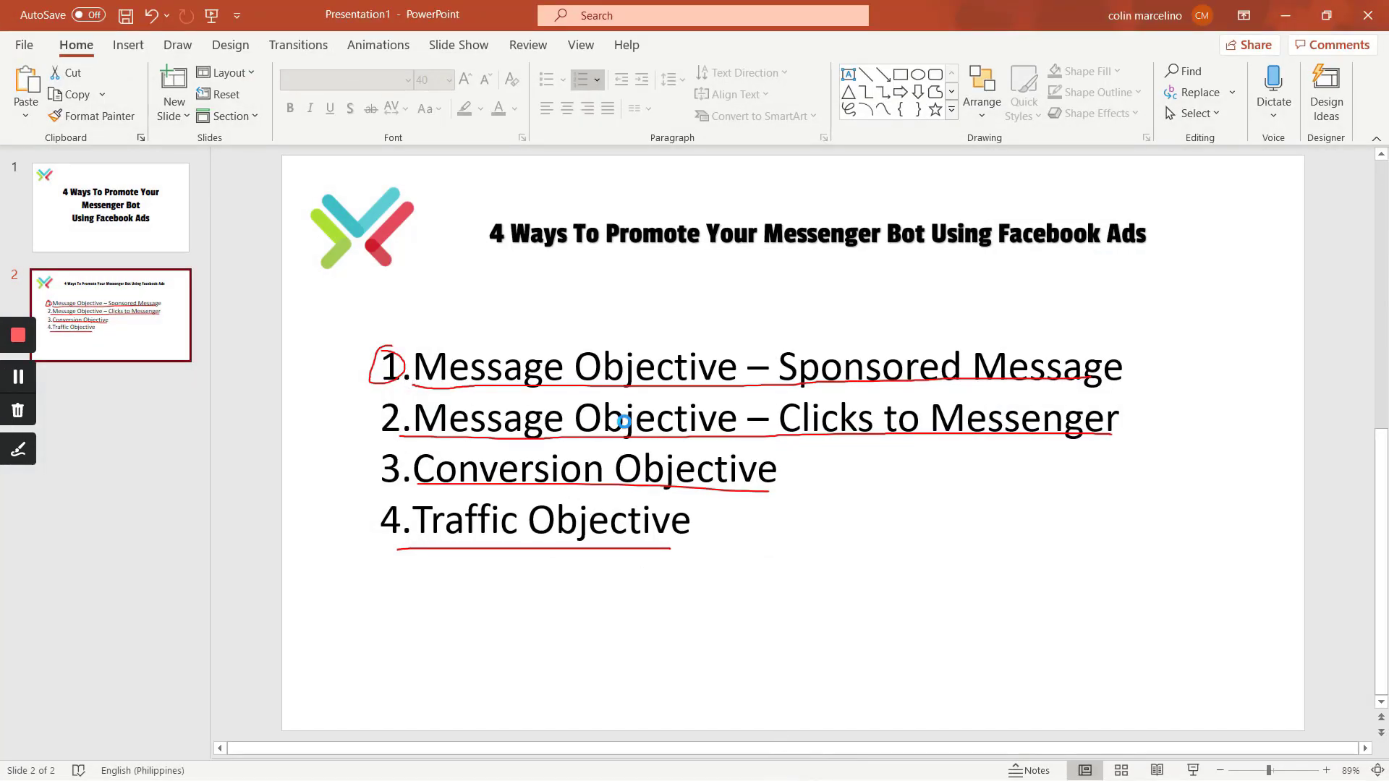
{"action": "key", "text": "shift+F5"}
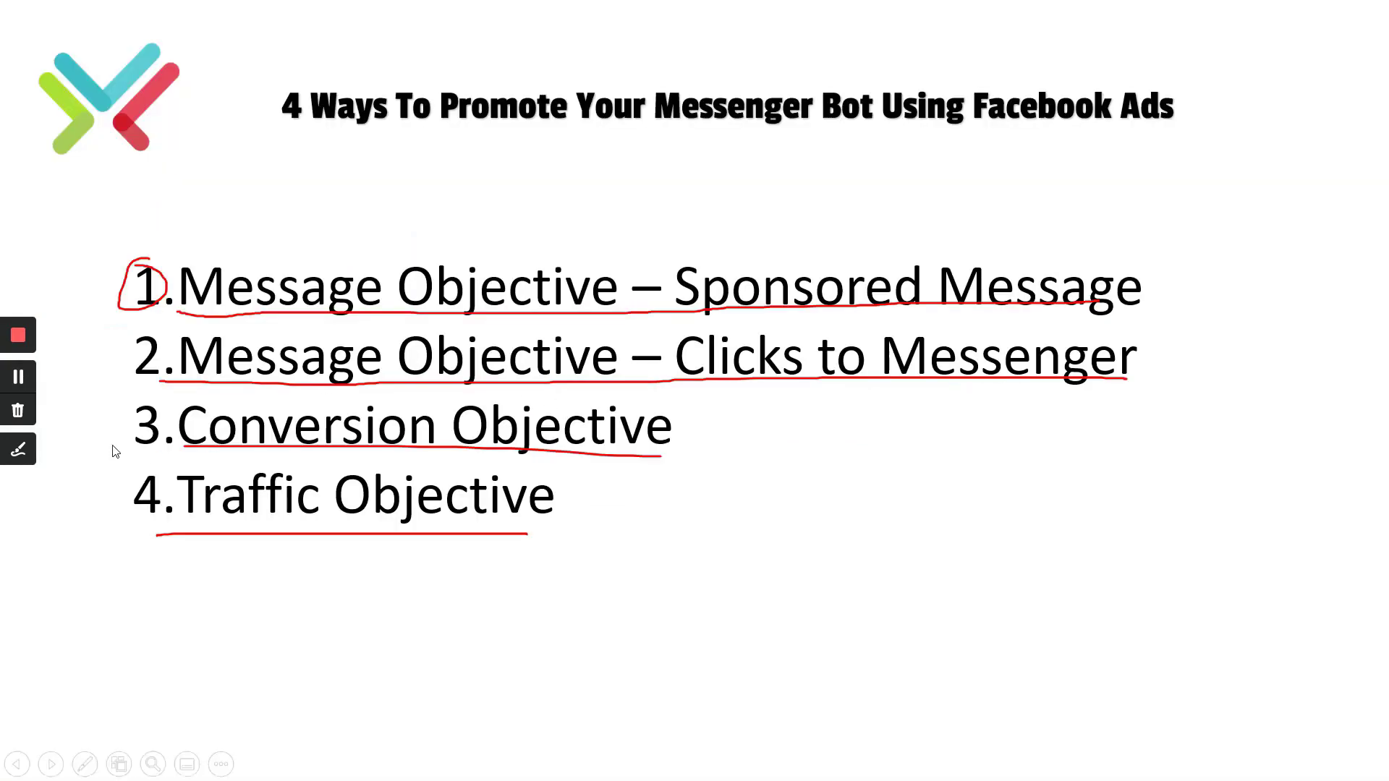
Try to mark the Message Objective – Sponsored Message item on the slide with a green check mark
{"action": "left_click", "coordinate": [18, 452]}
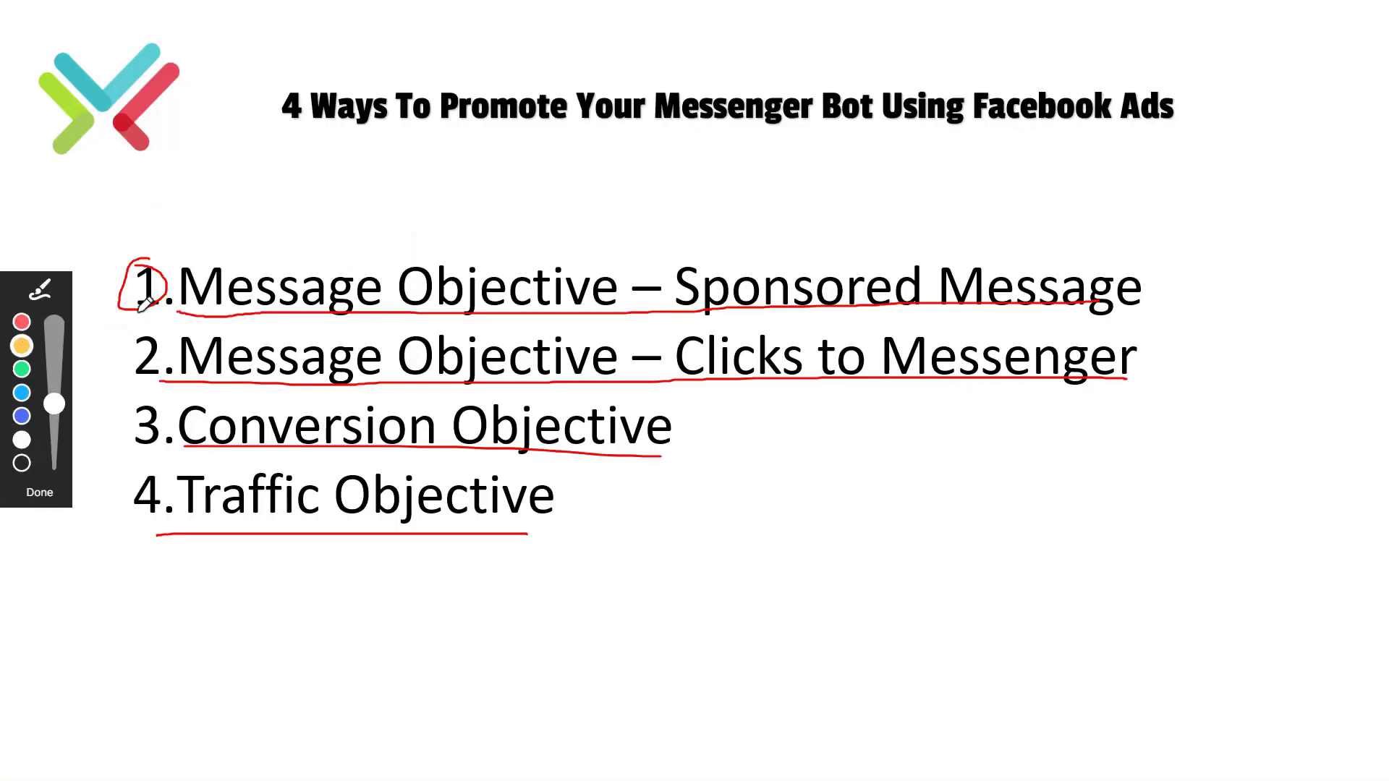
{"action": "left_click", "coordinate": [22, 368]}
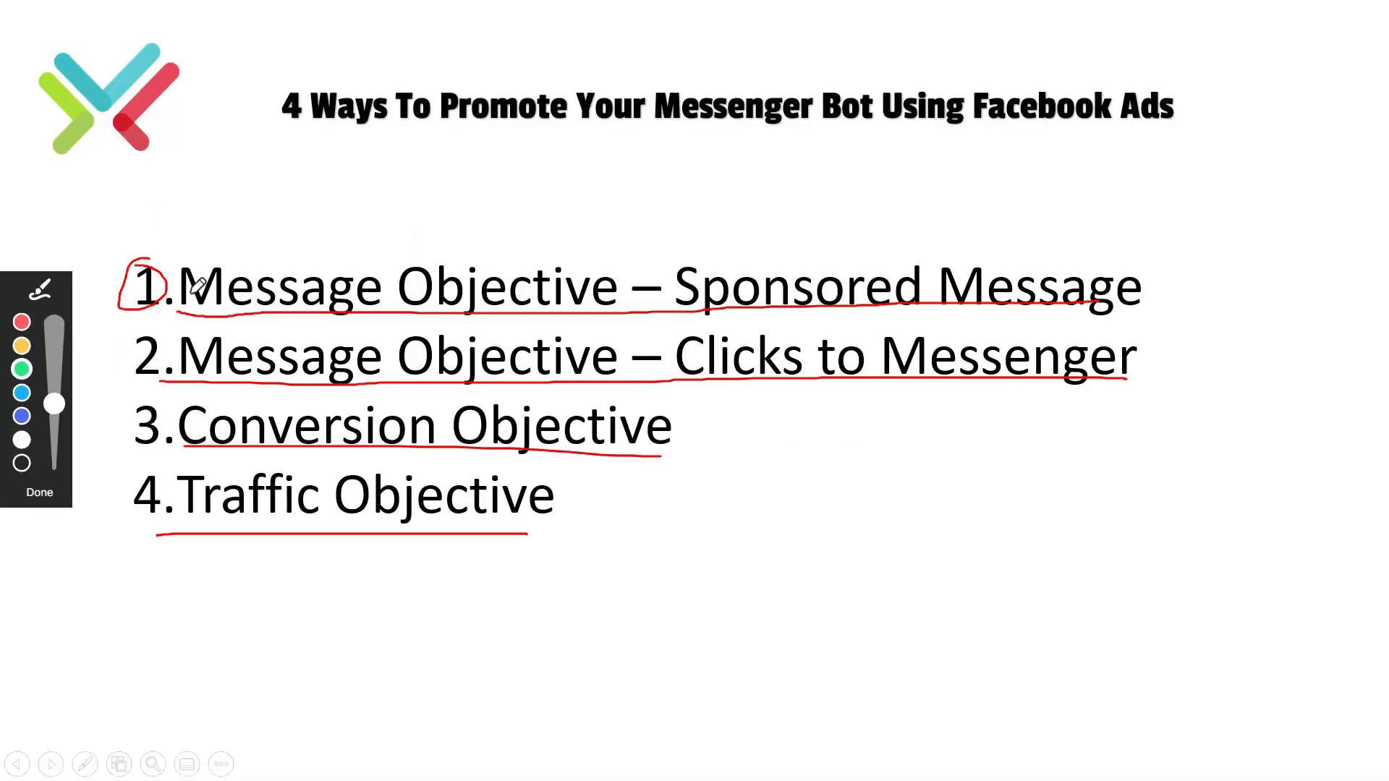
{"action": "mouse_move", "coordinate": [138, 281]}
{"action": "left_mouse_down"}
{"action": "mouse_move", "coordinate": [145, 299]}
{"action": "mouse_move", "coordinate": [231, 250]}
{"action": "left_mouse_up"}
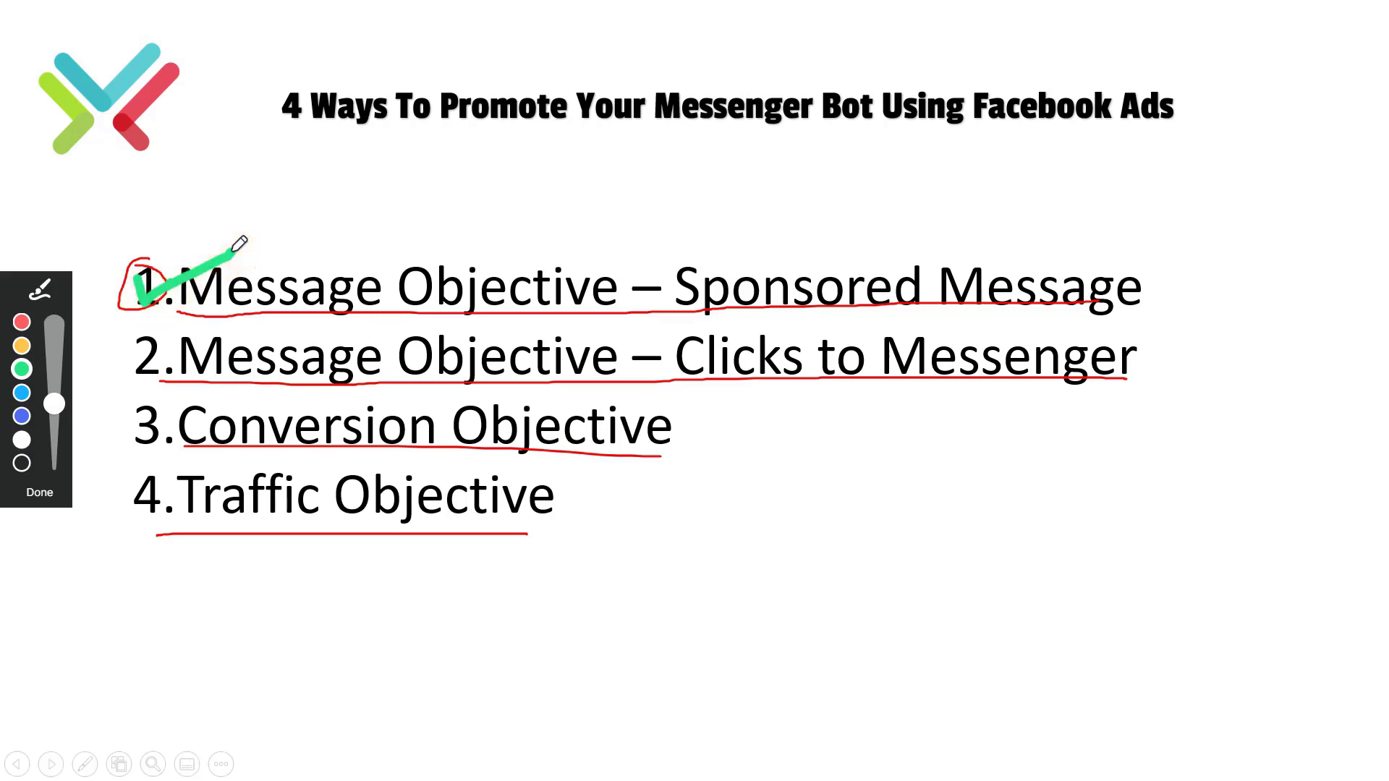
{"action": "key", "text": "ctrl+z"}
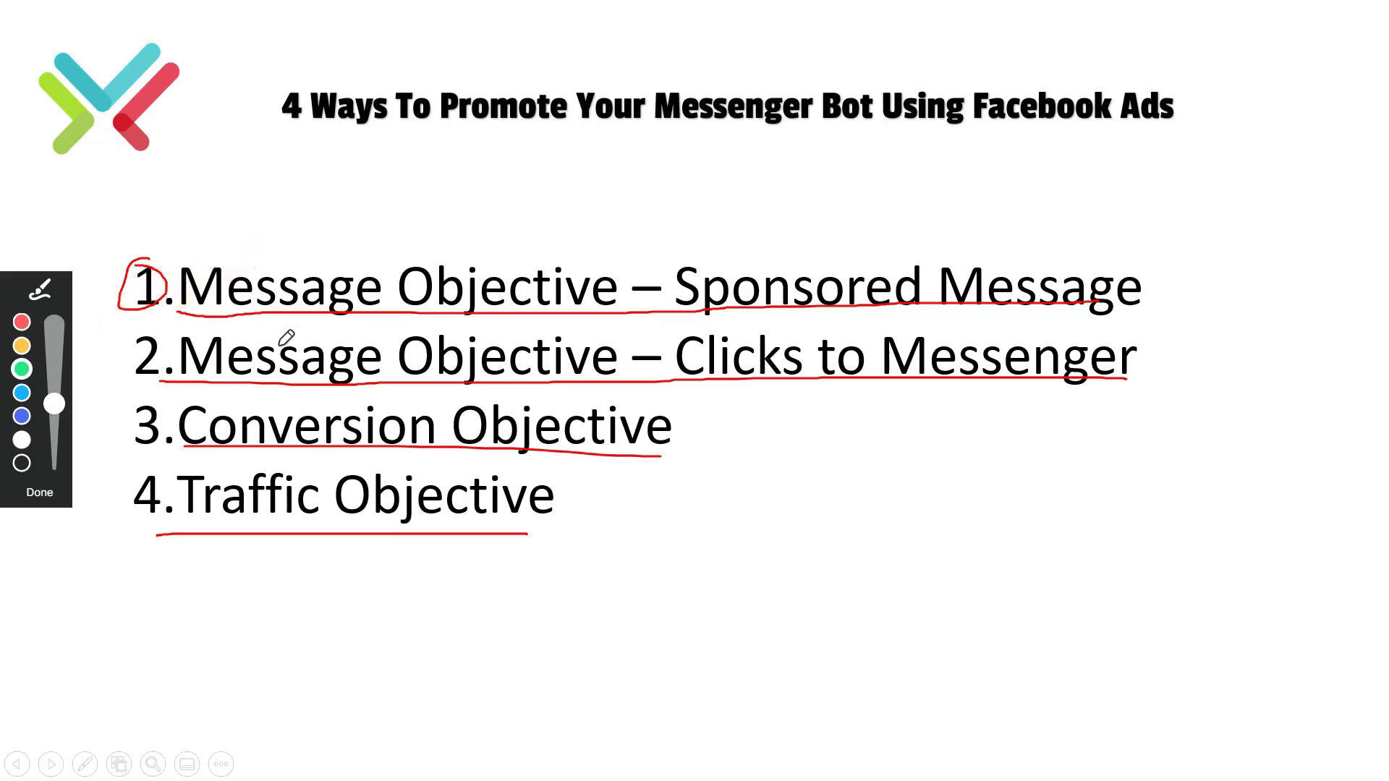
{"action": "left_click_drag", "start_coordinate": [154, 284], "coordinate": [222, 240]}
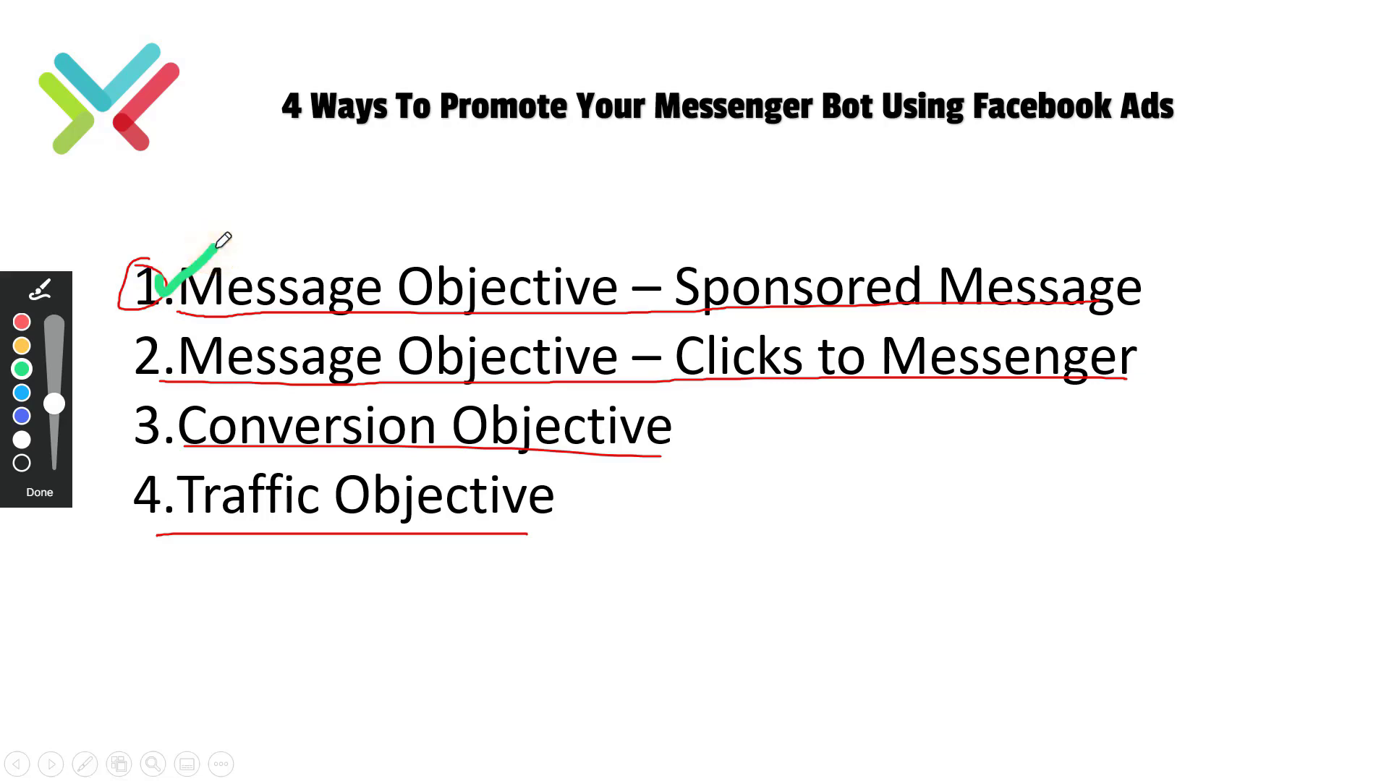
{"action": "key", "text": "ctrl+z"}
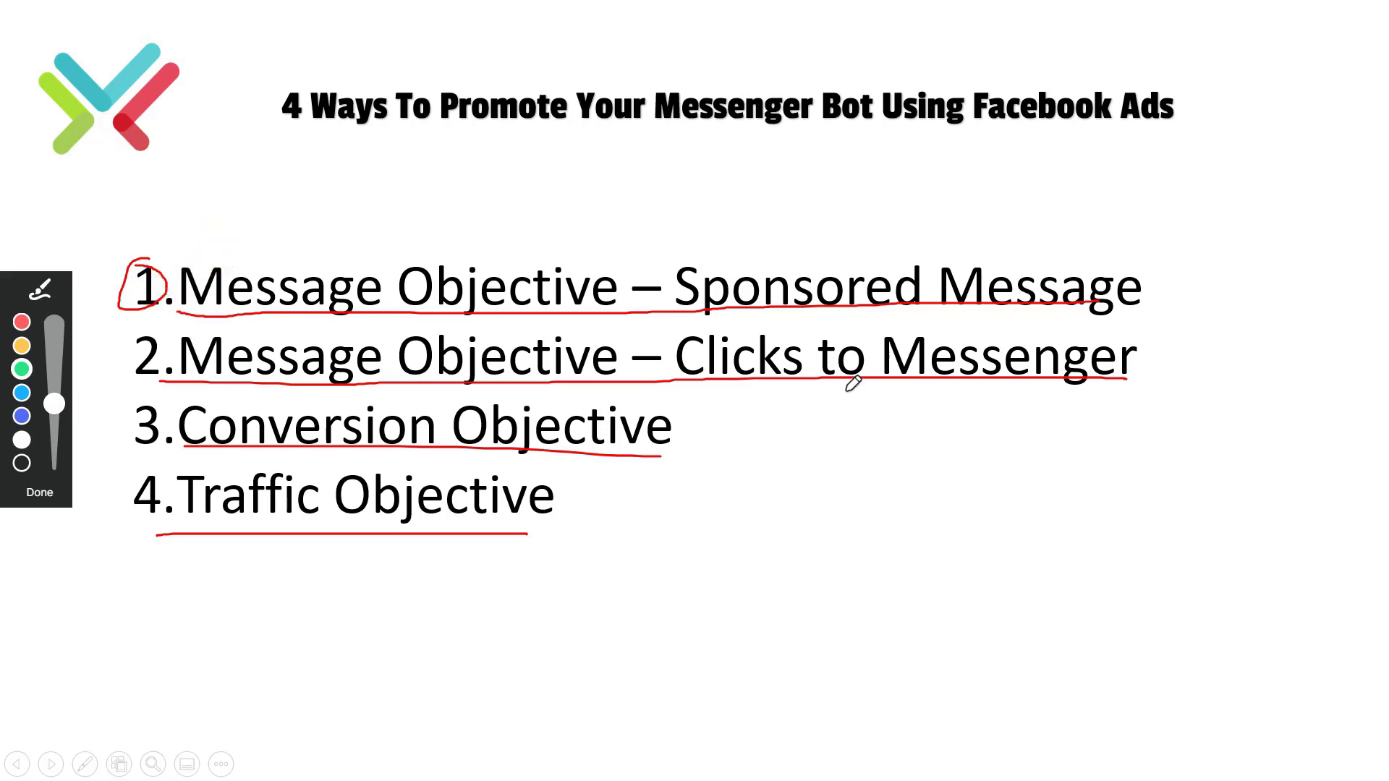
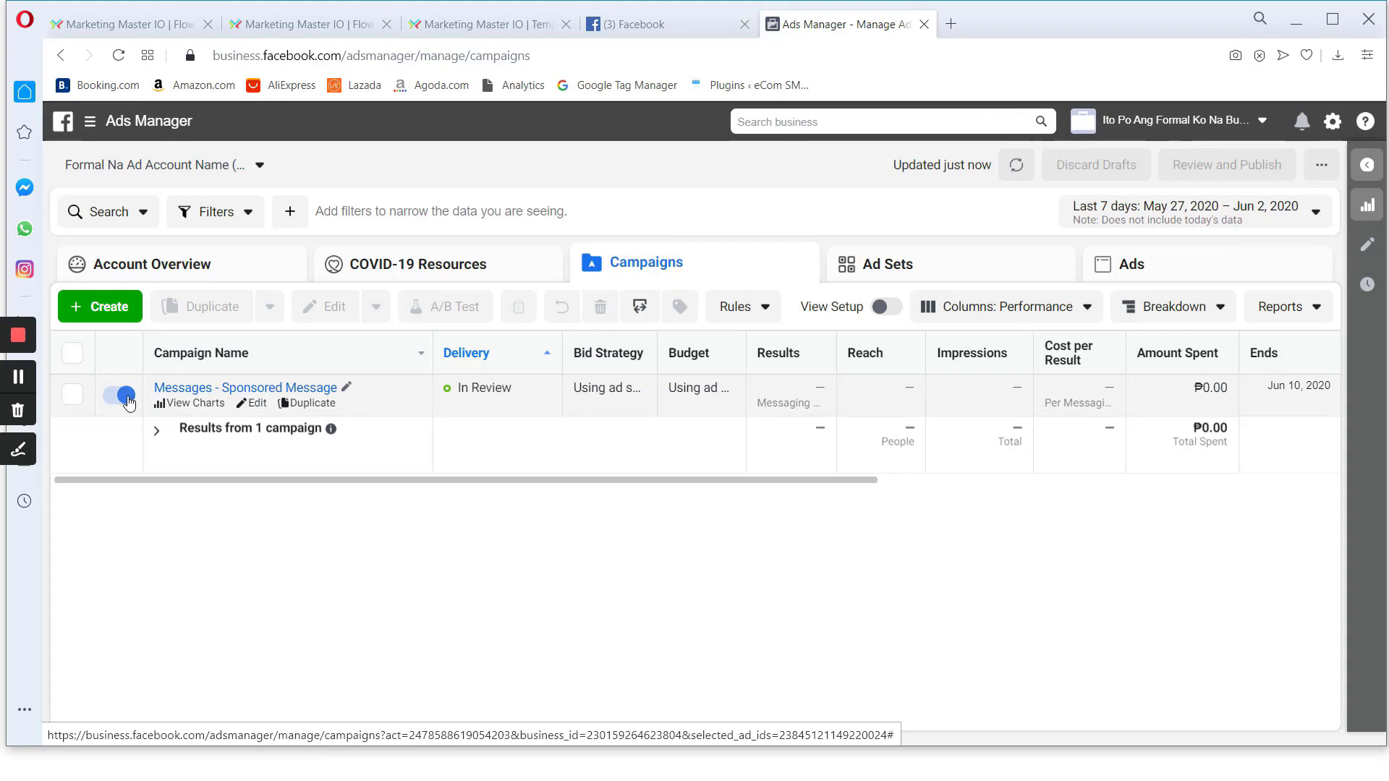
Turn off the Messages - Sponsored Message campaign in Ads Manager and start a new campaign with the Messages objective
{"action": "left_click", "coordinate": [125, 397]}
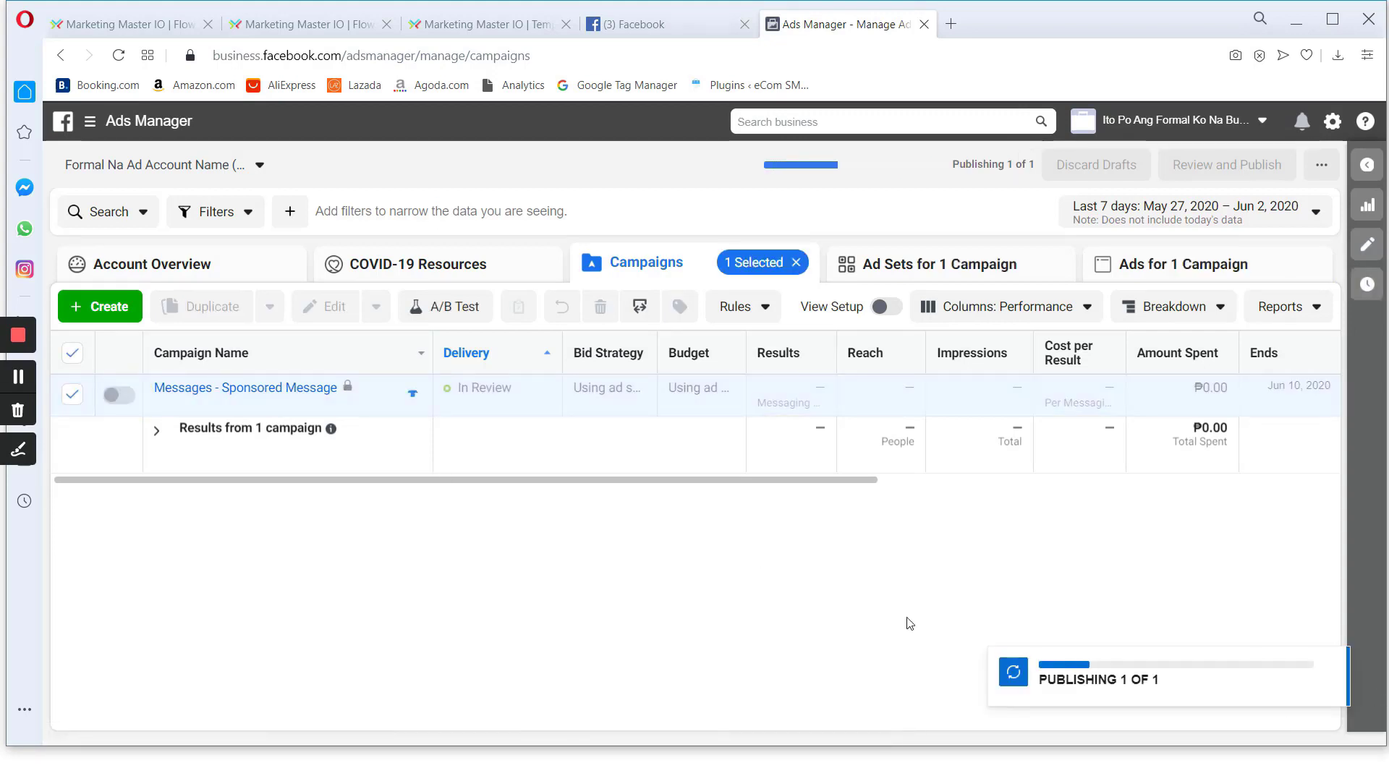
{"action": "left_click", "coordinate": [109, 307]}
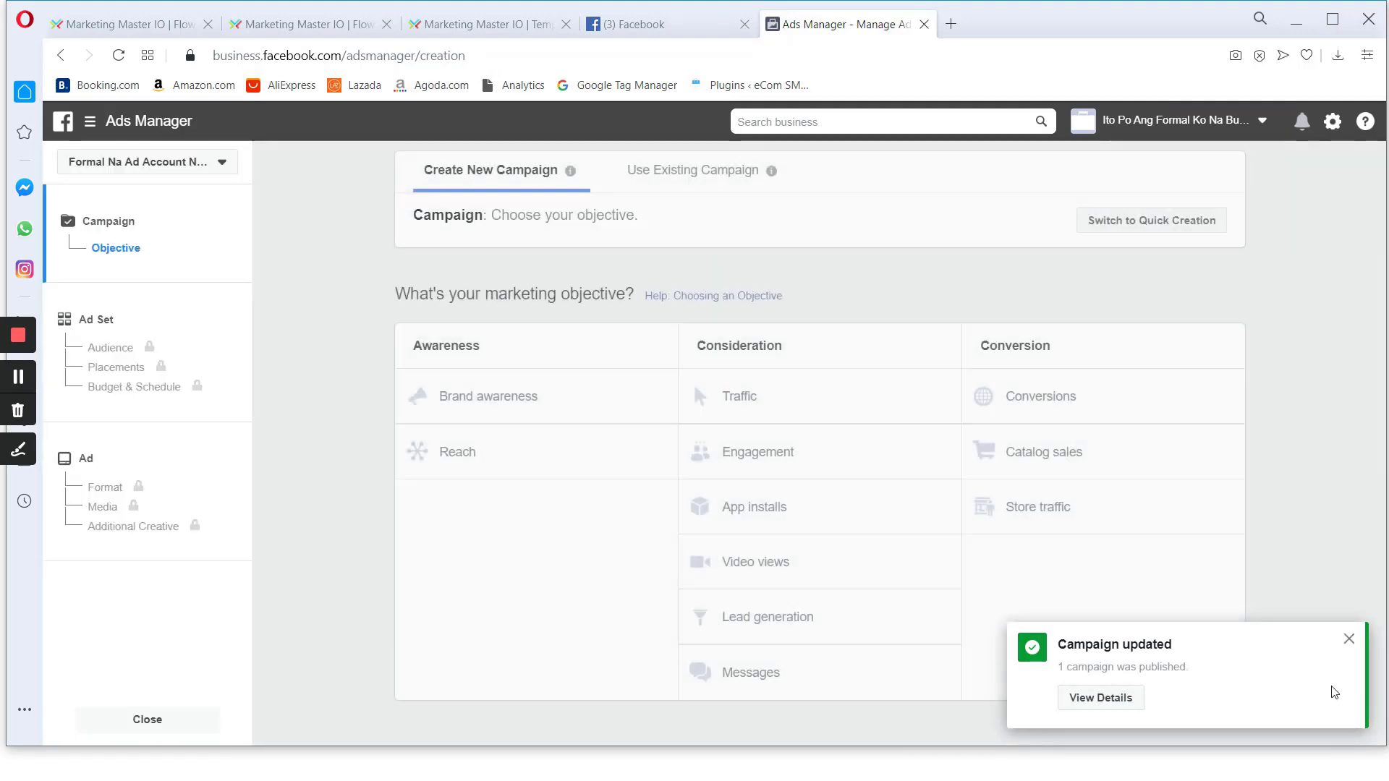
{"action": "left_click", "coordinate": [1348, 643]}
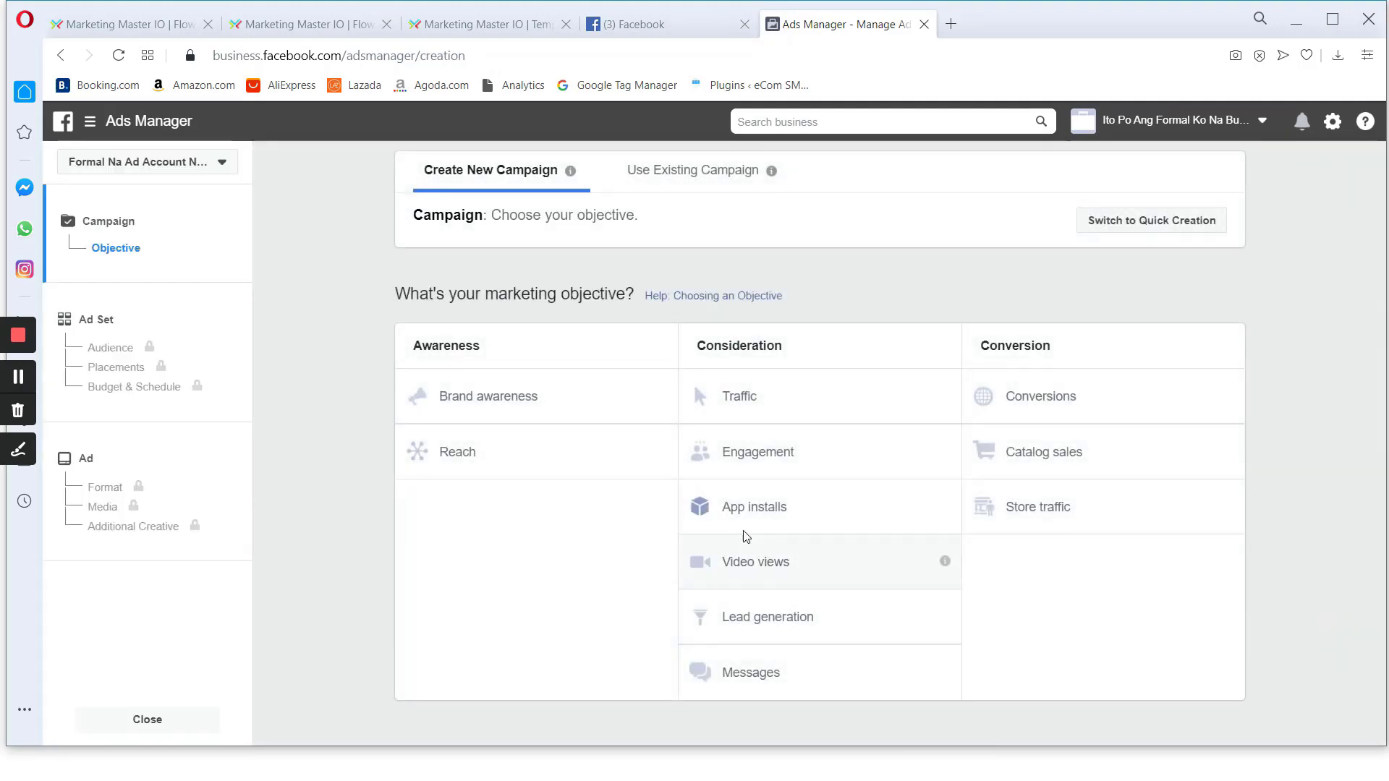
{"action": "left_click", "coordinate": [742, 675]}
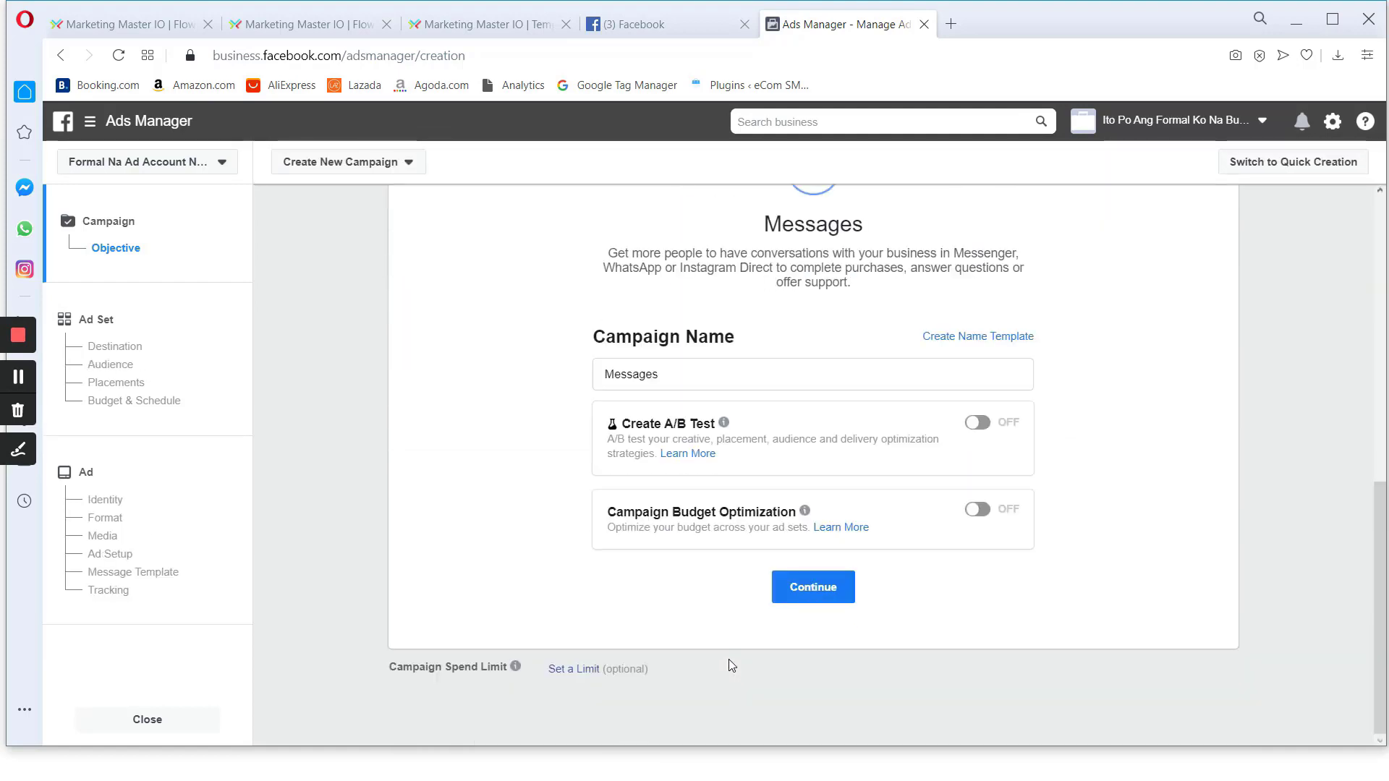
Name the new campaign "Messages - Clicks to Messenger" and continue to its ad set
{"action": "left_click", "coordinate": [713, 367]}
{"action": "type", "text": "- "}
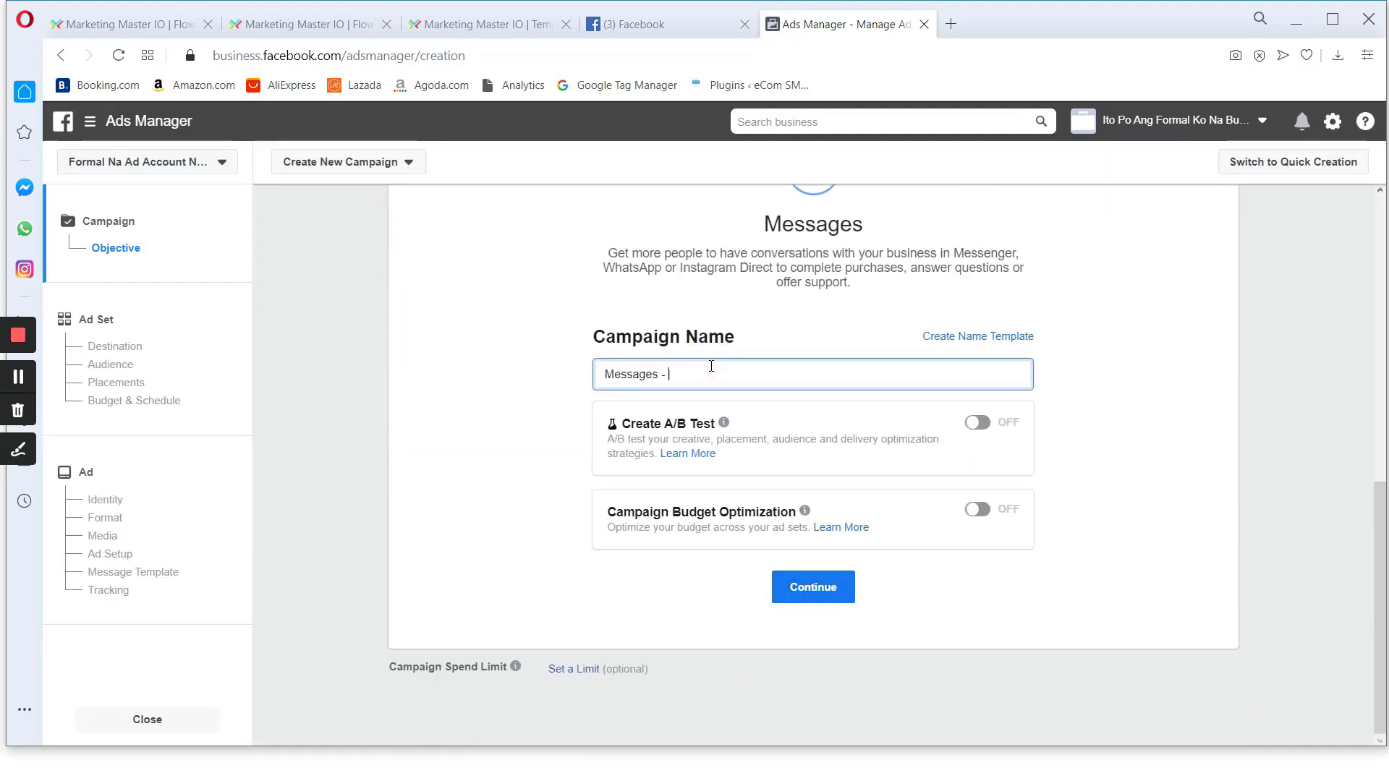
{"action": "type", "text": "Clicks to Messenger"}
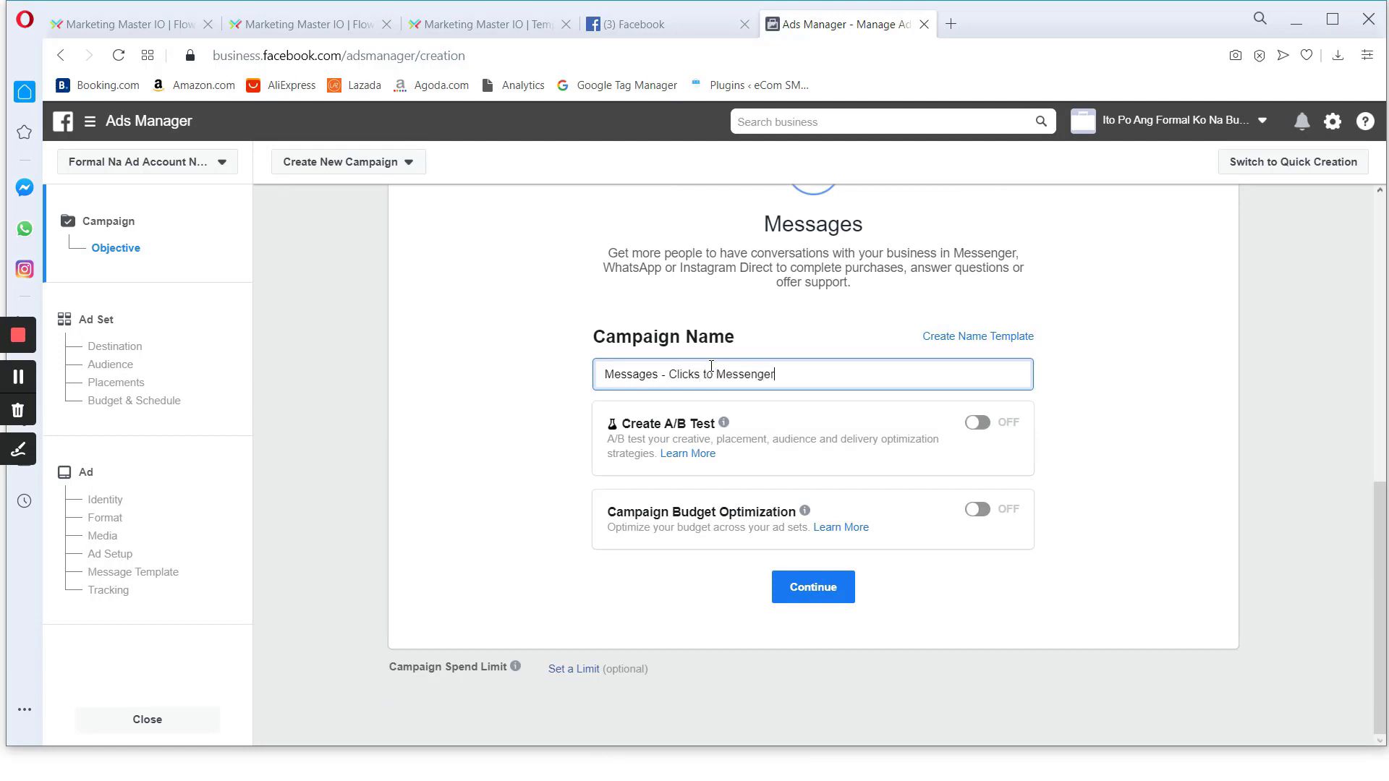
{"action": "left_click", "coordinate": [812, 588]}
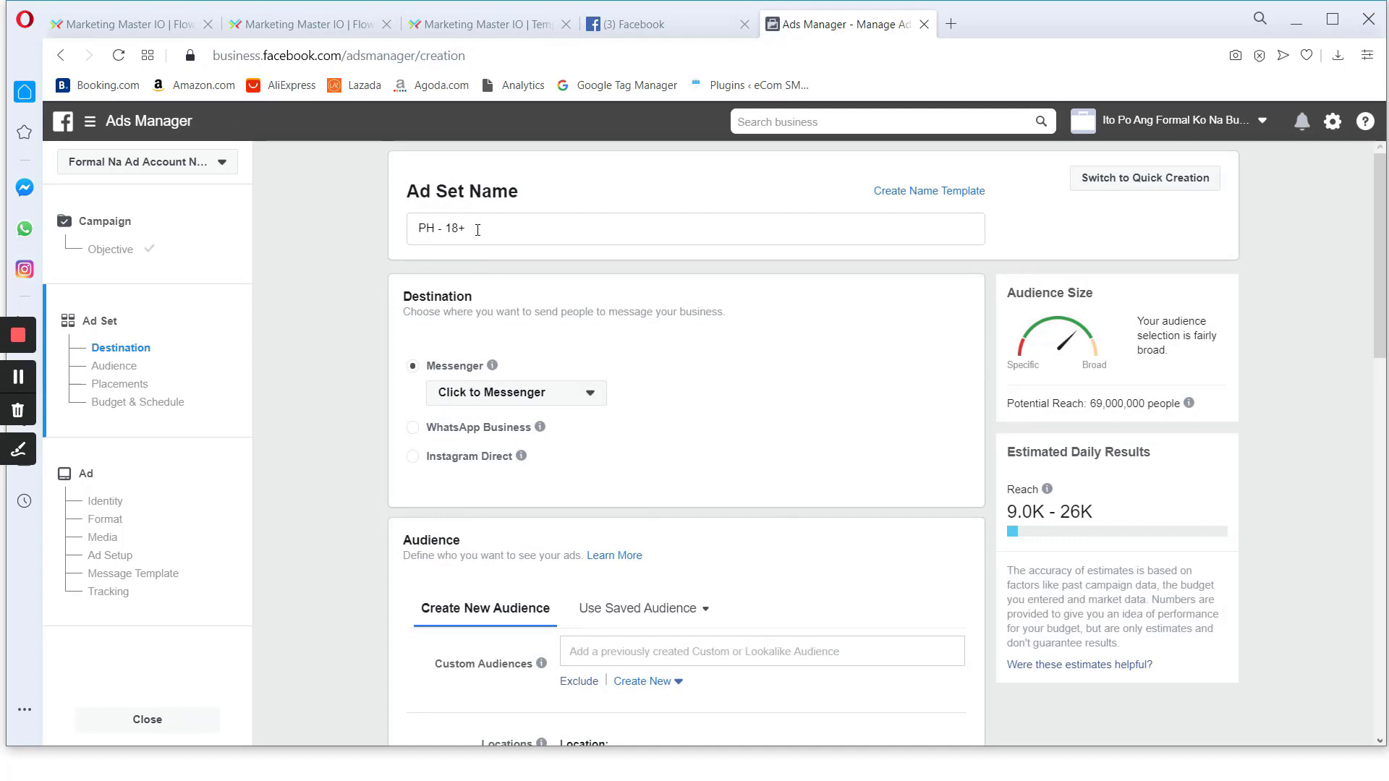
Name the ad set "Warm Targets" and choose Click to Messenger as its Messenger destination
{"action": "left_click_drag", "start_coordinate": [478, 230], "coordinate": [420, 225]}
{"action": "type", "text": "WA"}
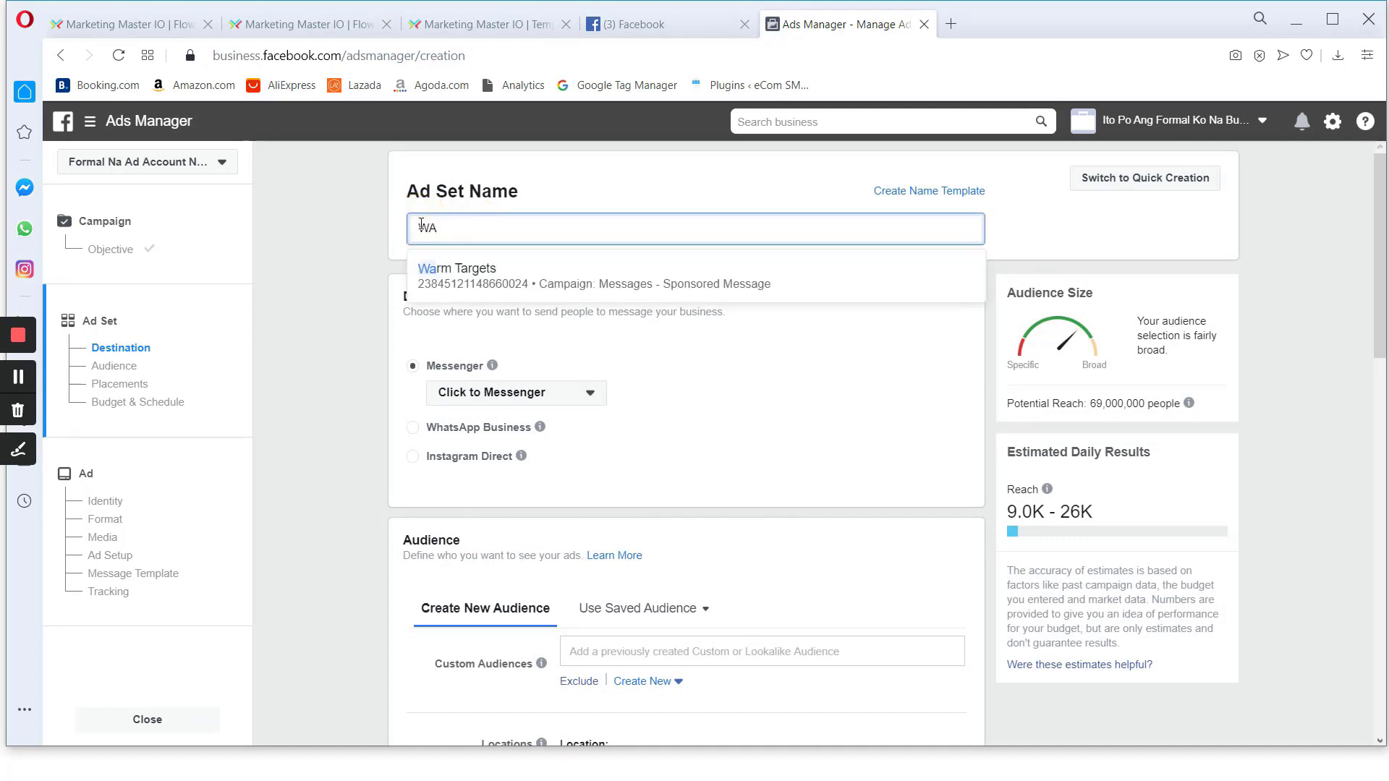
{"action": "left_click", "coordinate": [499, 275]}
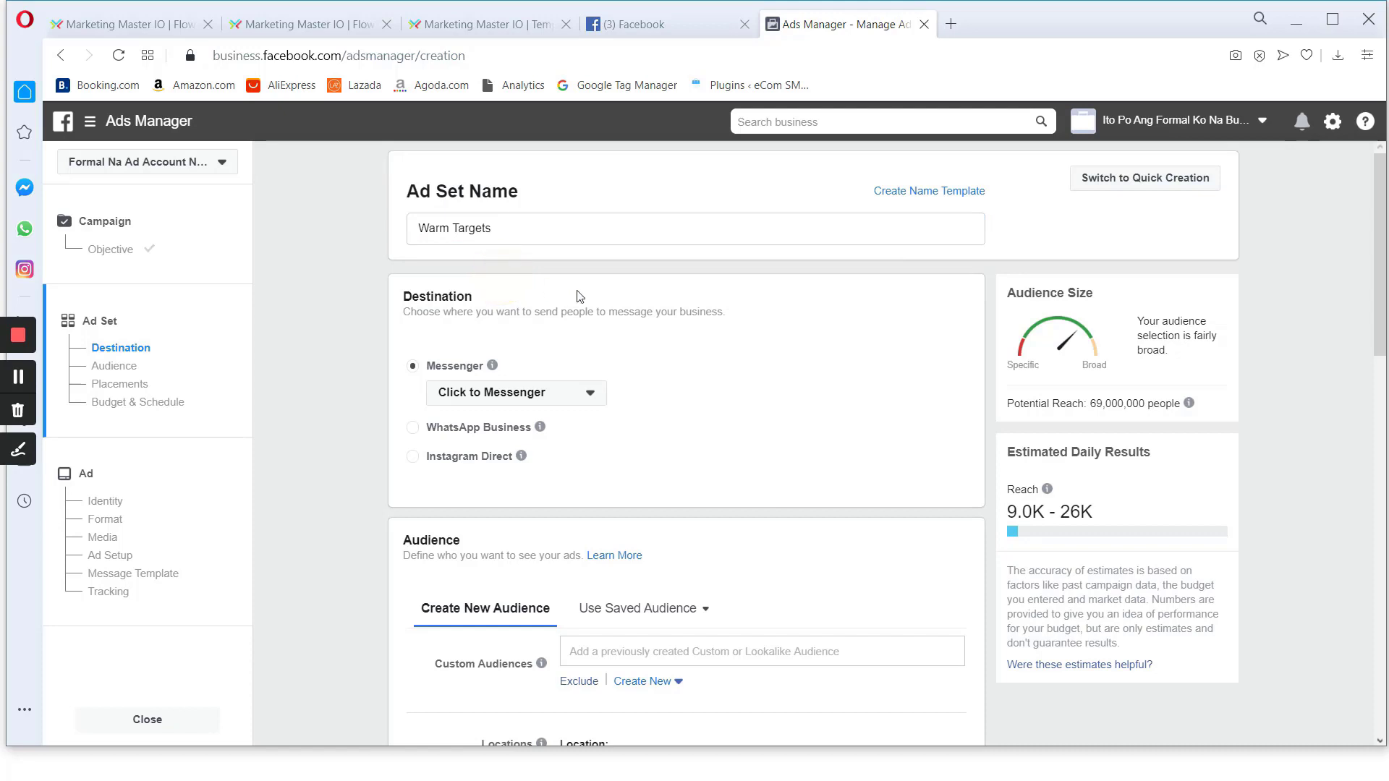
{"action": "left_click", "coordinate": [561, 392]}
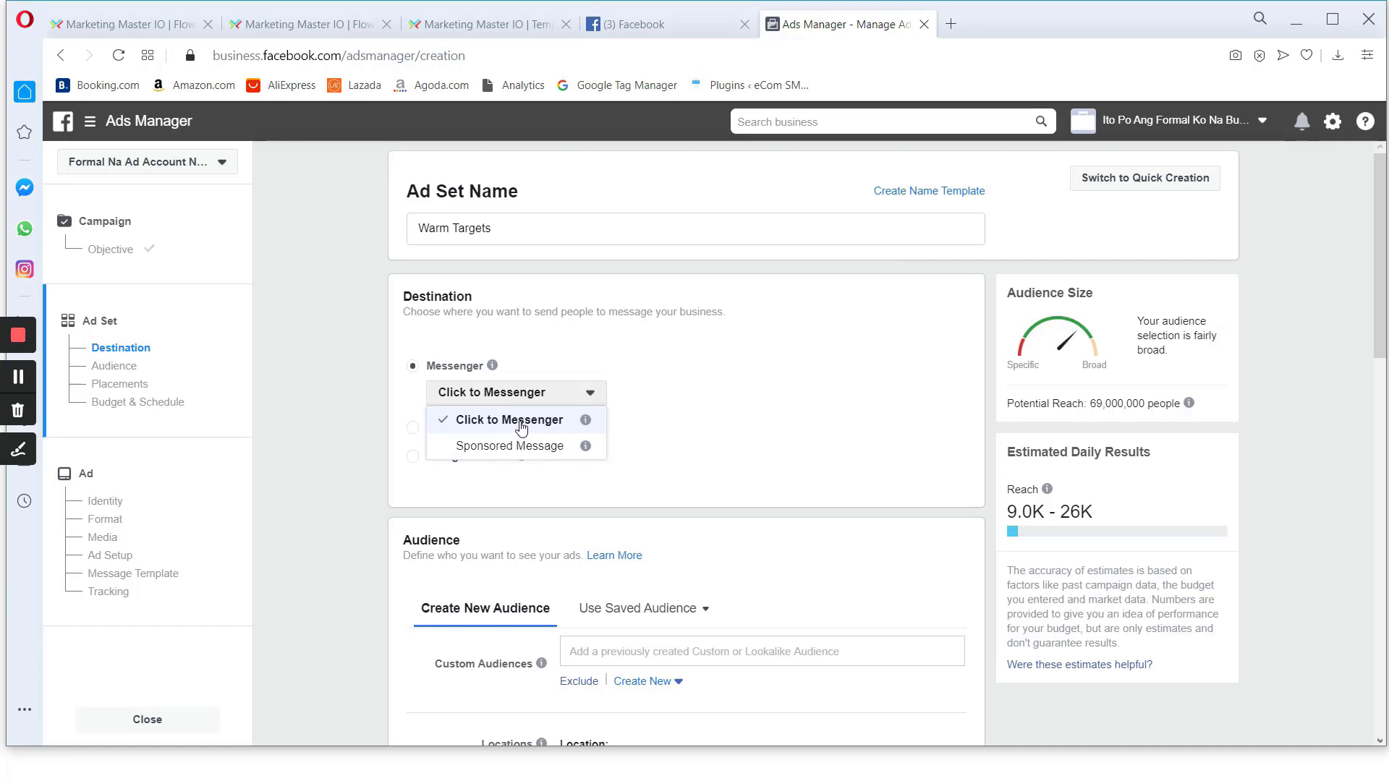
{"action": "left_click", "coordinate": [520, 427]}
Review the ad set's audience, placements, and budget and schedule settings
{"action": "scroll", "coordinate": [378, 495], "scroll_direction": "down", "scroll_amount": 5}
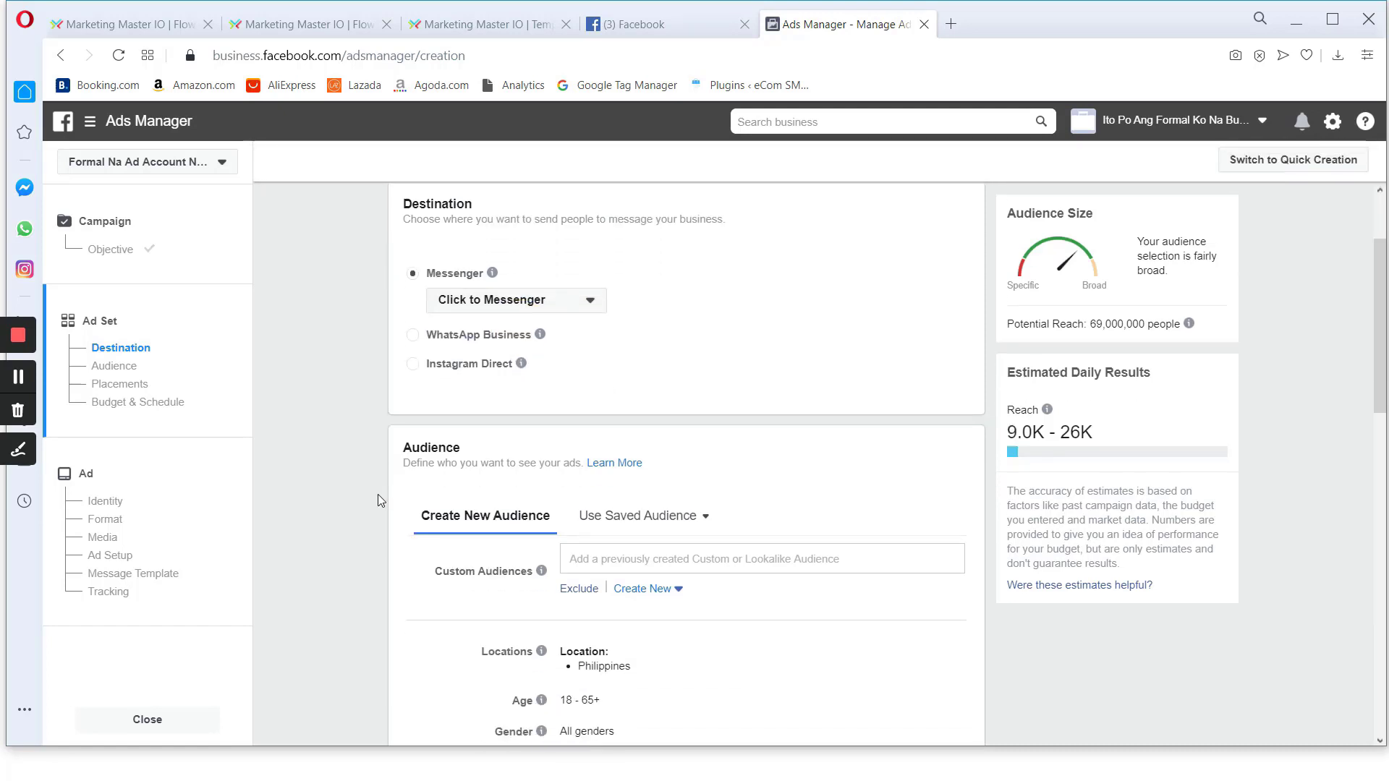
{"action": "scroll", "coordinate": [444, 453], "scroll_direction": "up", "scroll_amount": 4}
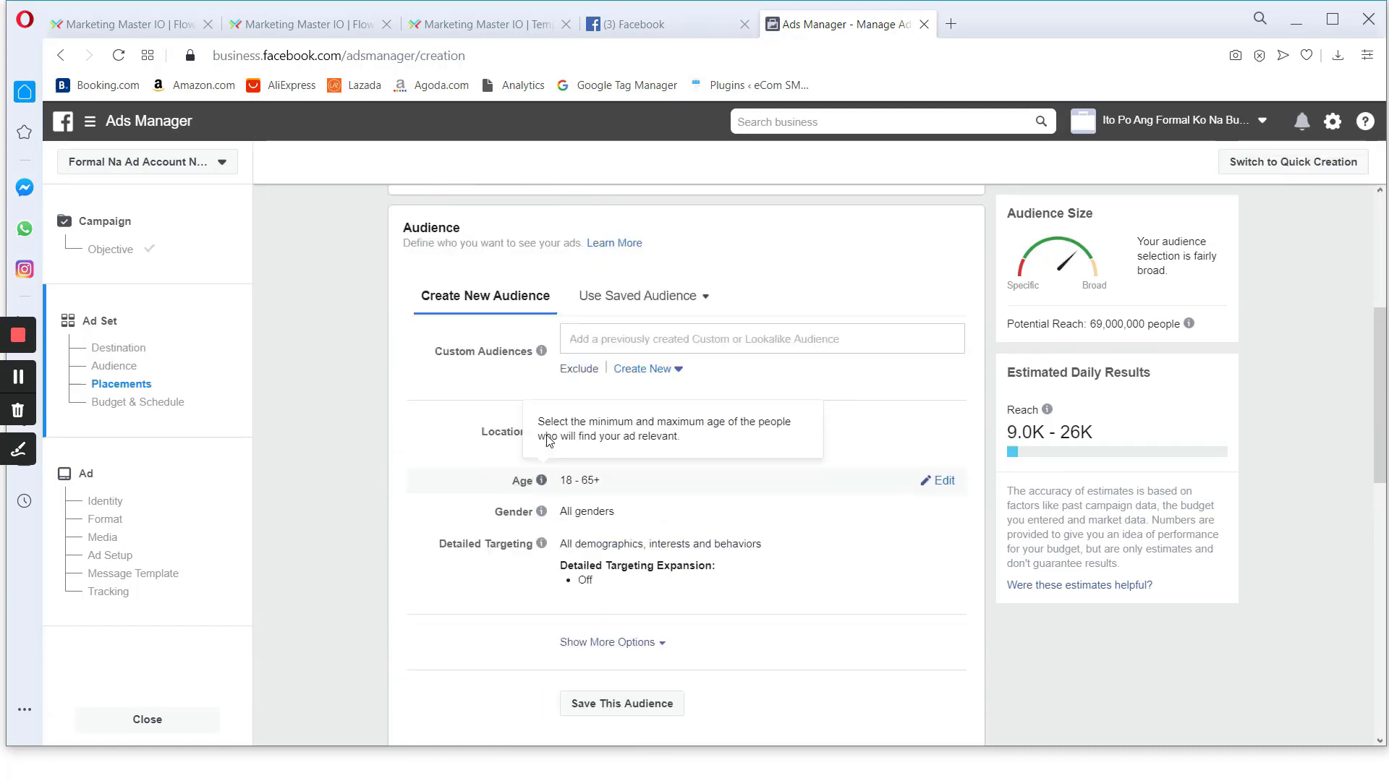
{"action": "scroll", "coordinate": [725, 467], "scroll_direction": "down", "scroll_amount": 8}
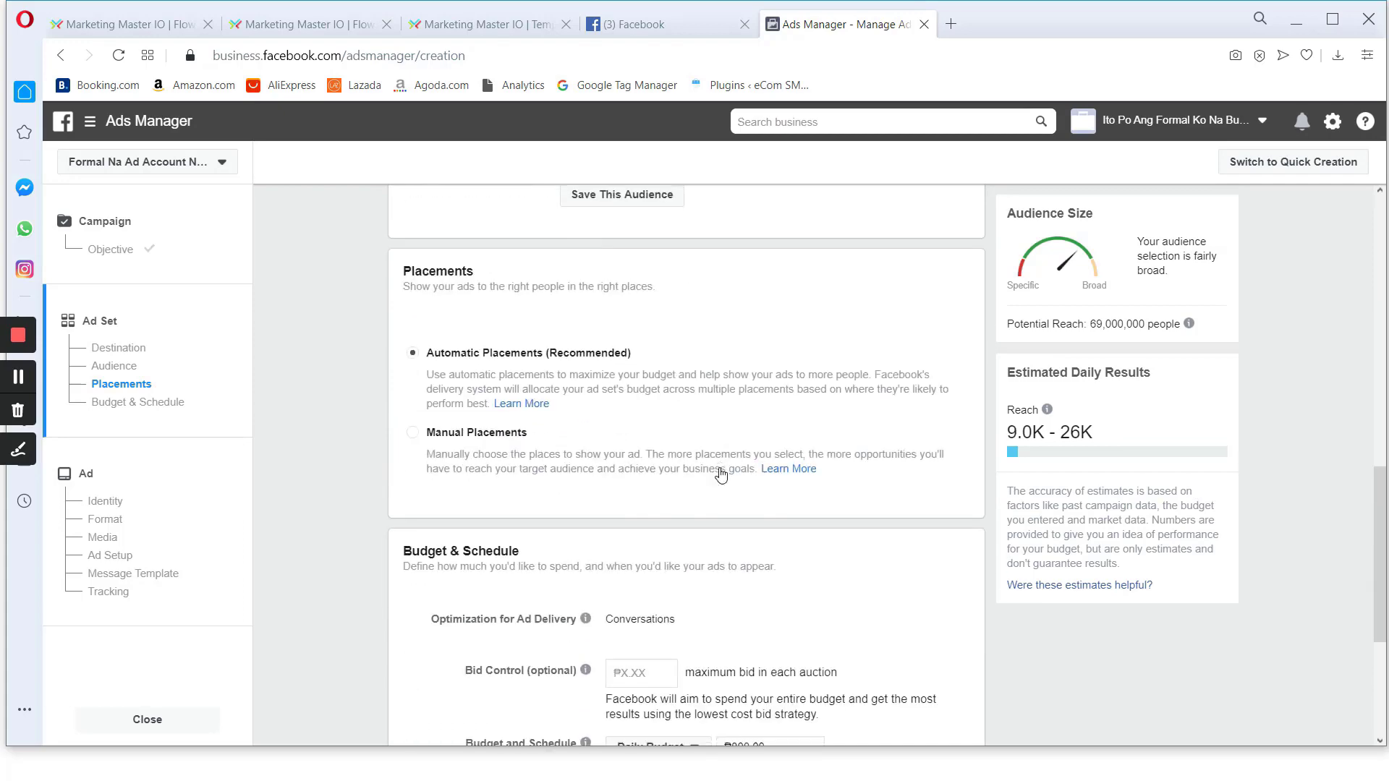
{"action": "scroll", "coordinate": [595, 357], "scroll_direction": "up", "scroll_amount": 3}
{"action": "scroll", "coordinate": [560, 349], "scroll_direction": "down", "scroll_amount": 6}
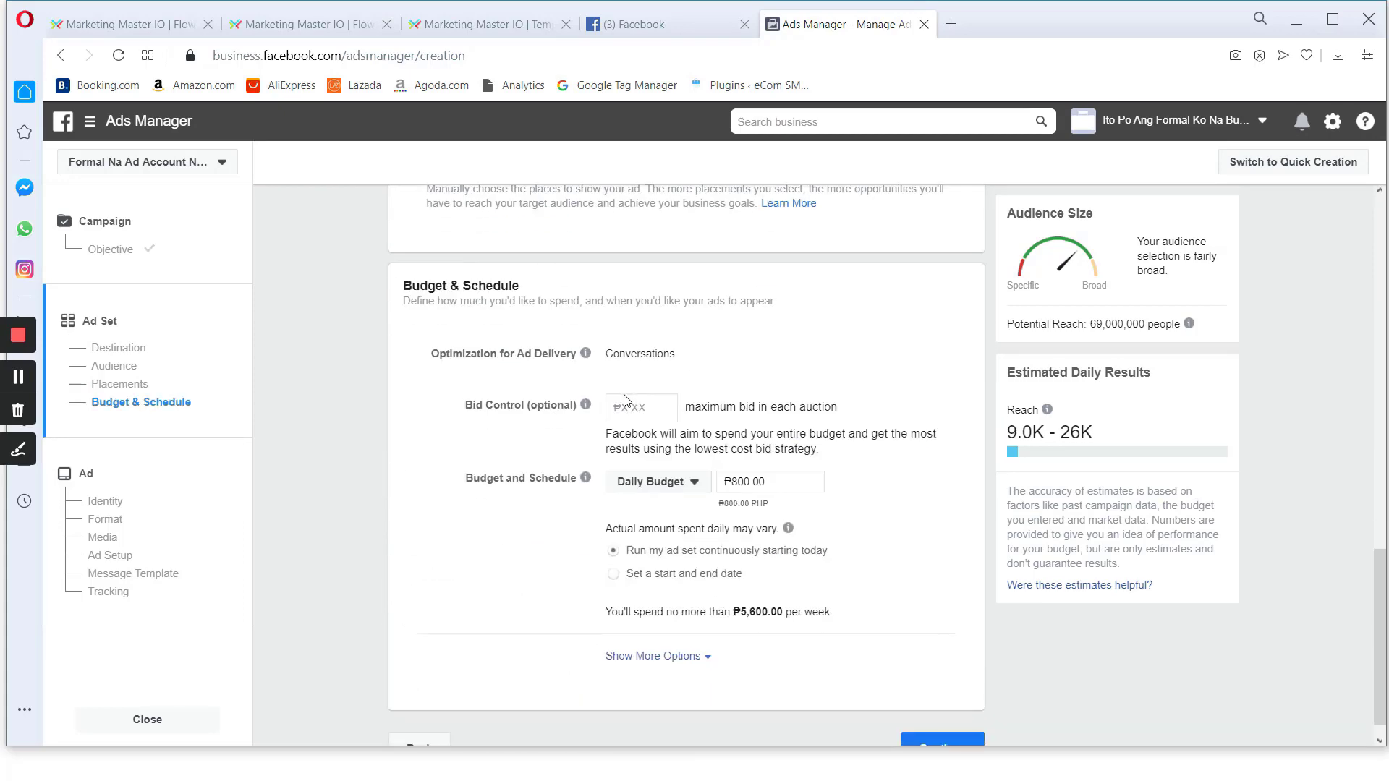
{"action": "scroll", "coordinate": [660, 430], "scroll_direction": "up", "scroll_amount": 7}
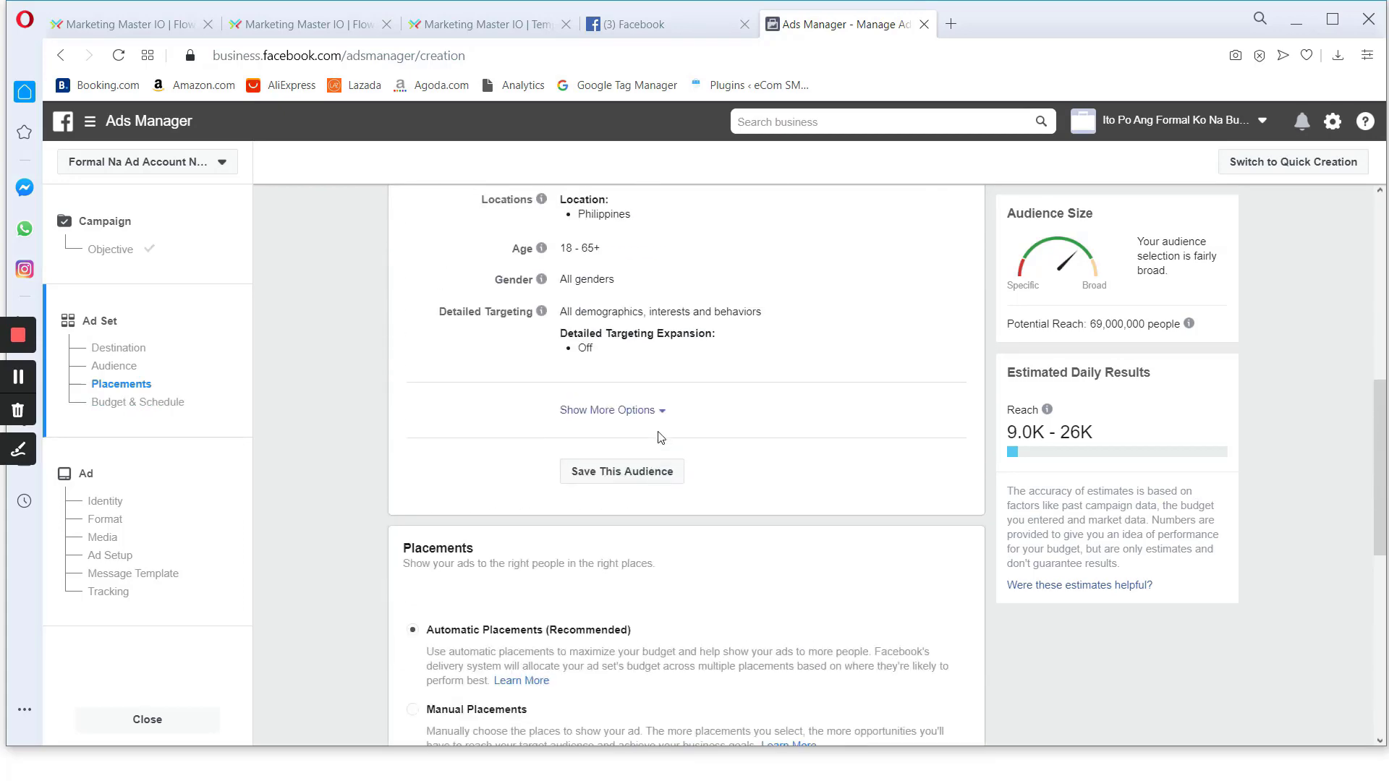
{"action": "scroll", "coordinate": [661, 433], "scroll_direction": "up", "scroll_amount": 5}
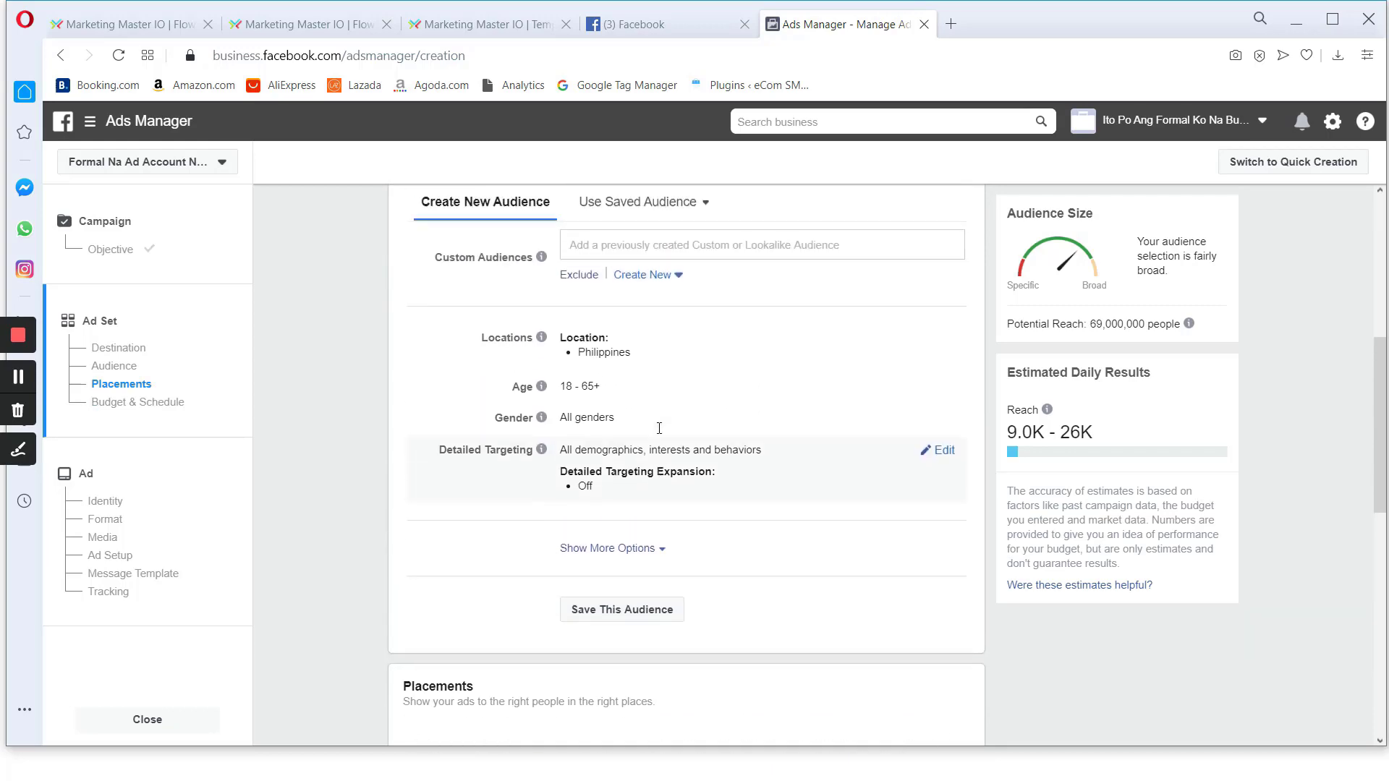
Look back over the Warm Targets ad set's settings from destination to budget, and check the bot flow in Marketing Master IO
{"action": "double_click", "coordinate": [434, 358]}
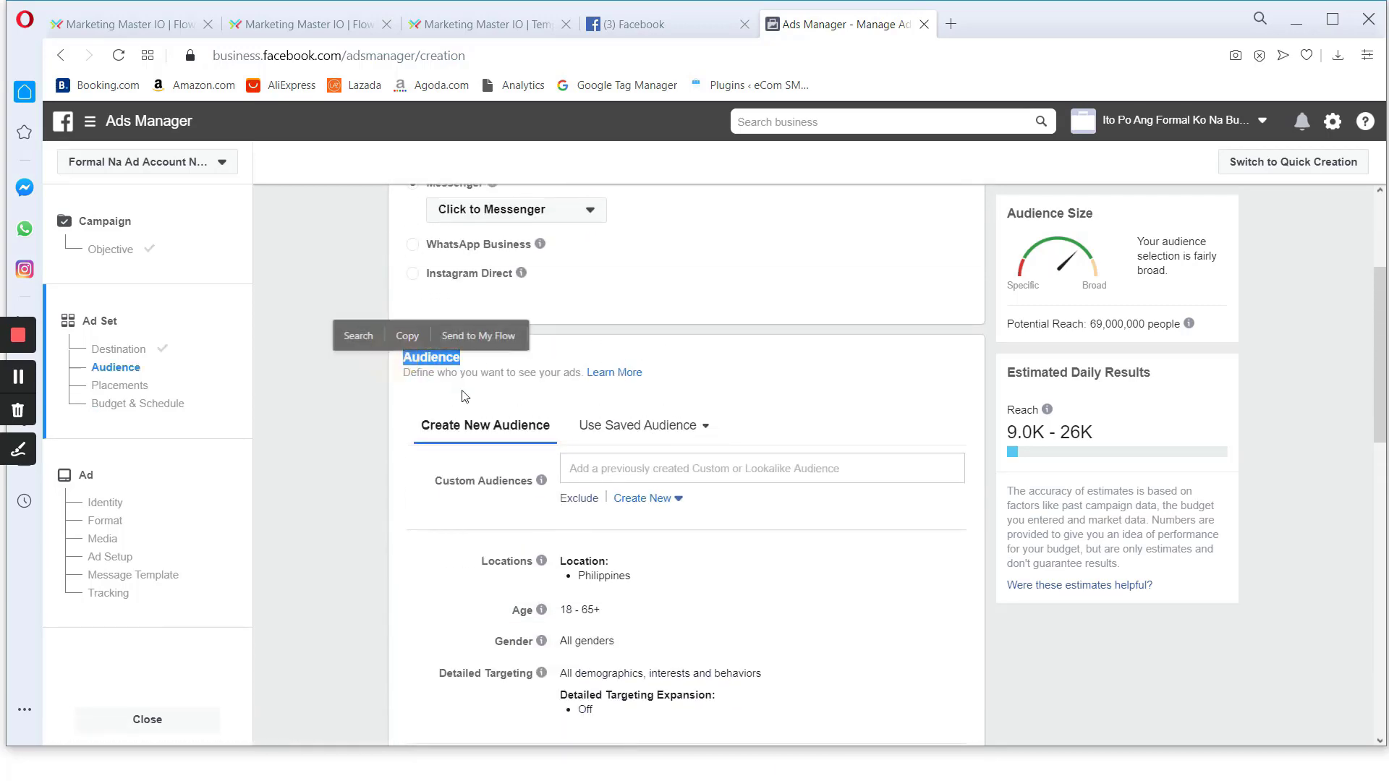
{"action": "scroll", "coordinate": [499, 405], "scroll_direction": "down", "scroll_amount": 9}
{"action": "scroll", "coordinate": [495, 384], "scroll_direction": "up", "scroll_amount": 3}
{"action": "triple_click", "coordinate": [372, 356]}
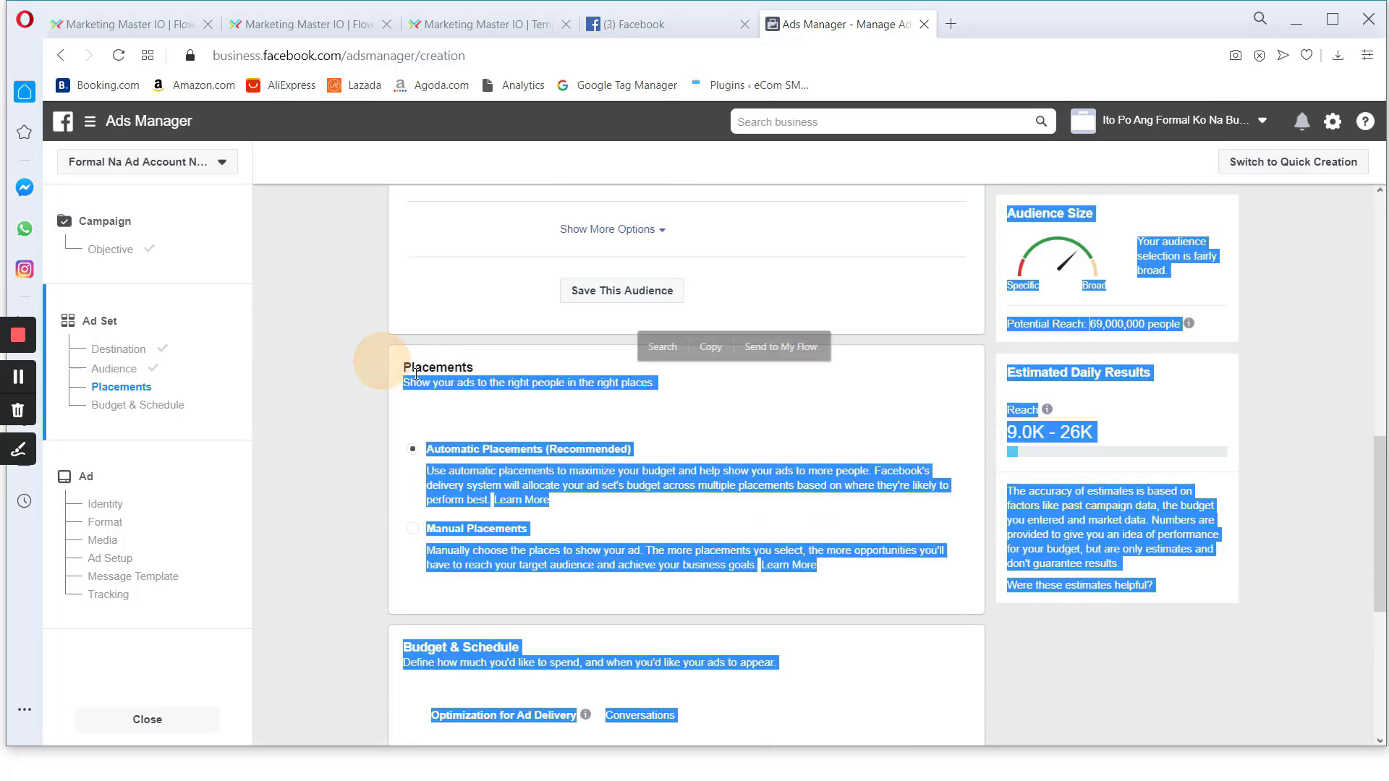
{"action": "scroll", "coordinate": [372, 357], "scroll_direction": "down", "scroll_amount": 1}
{"action": "left_click", "coordinate": [380, 443]}
{"action": "scroll", "coordinate": [489, 503], "scroll_direction": "down", "scroll_amount": 4}
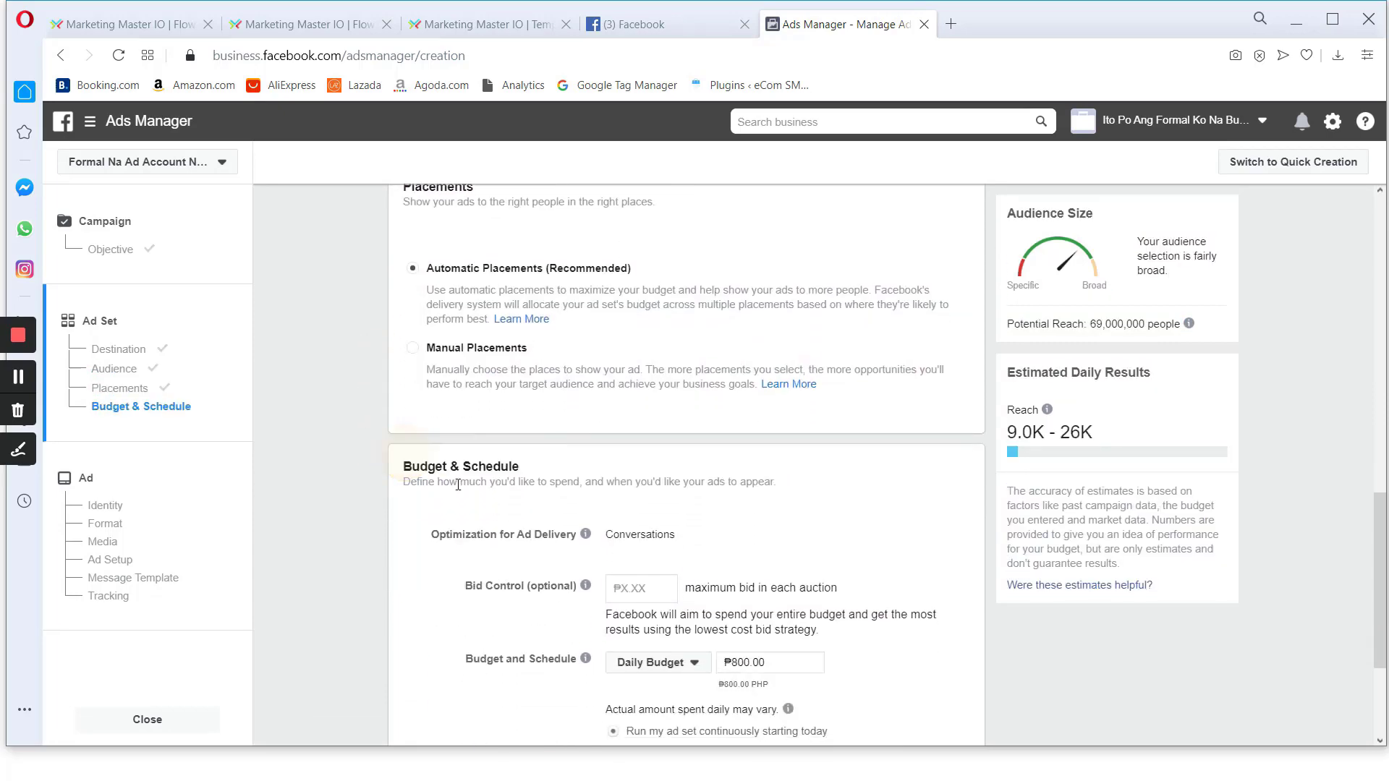
{"action": "scroll", "coordinate": [555, 503], "scroll_direction": "up", "scroll_amount": 10}
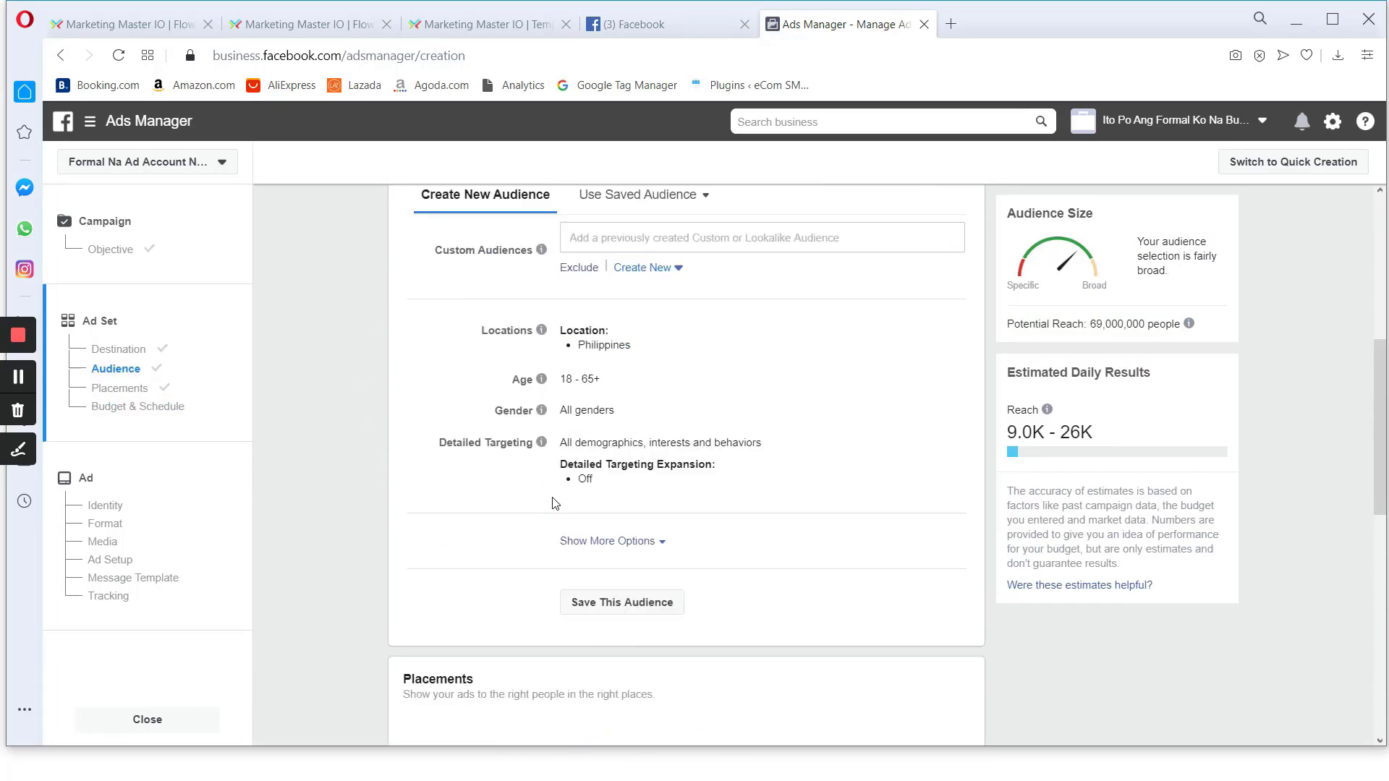
{"action": "scroll", "coordinate": [553, 492], "scroll_direction": "up", "scroll_amount": 3}
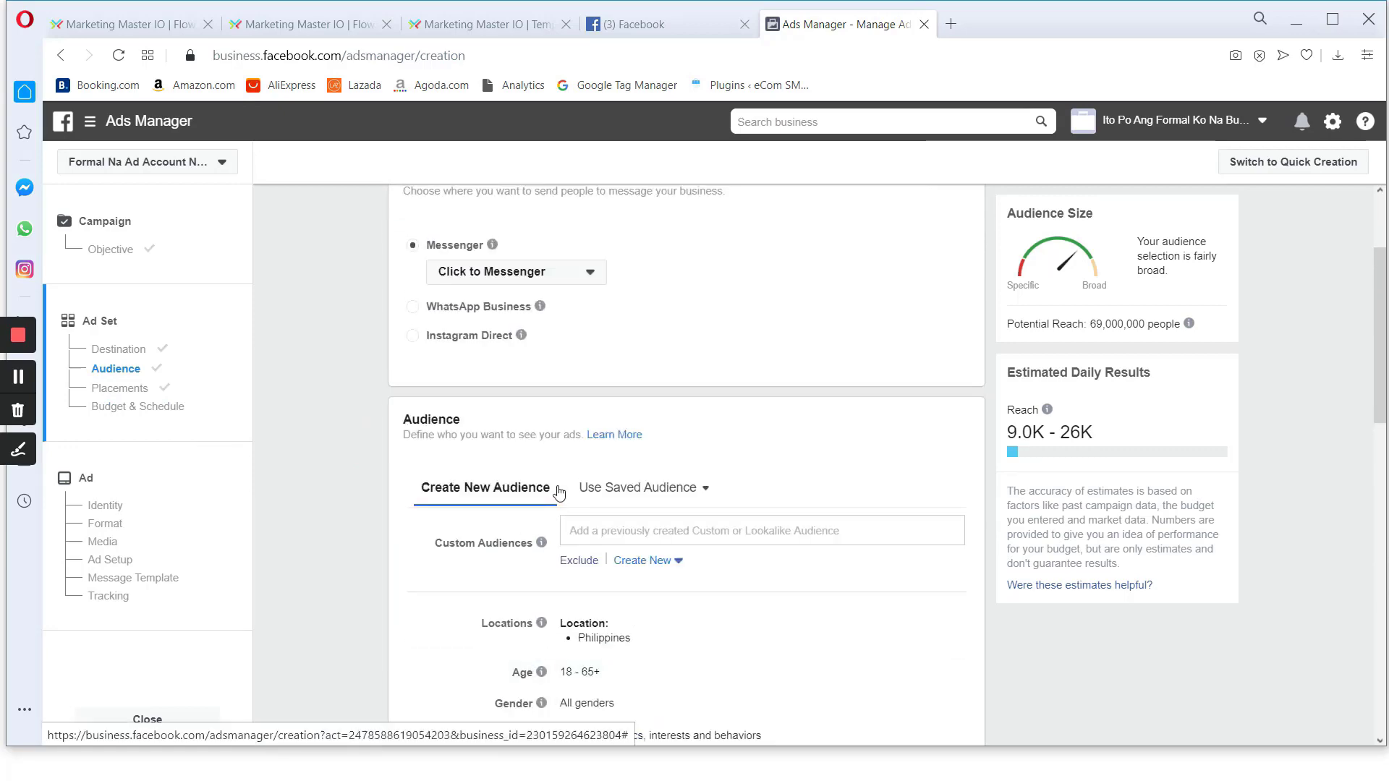
{"action": "scroll", "coordinate": [557, 499], "scroll_direction": "down", "scroll_amount": 10}
{"action": "scroll", "coordinate": [561, 502], "scroll_direction": "down", "scroll_amount": 2}
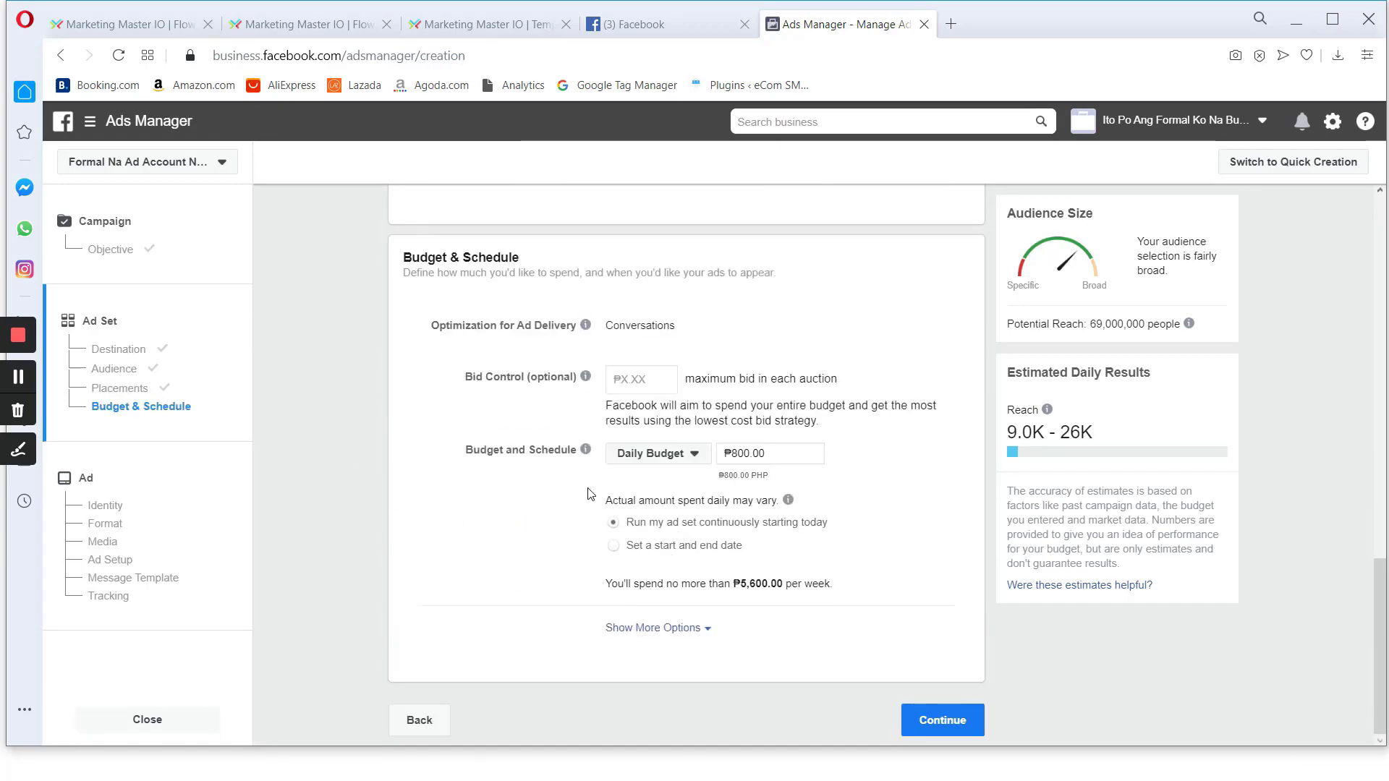
{"action": "scroll", "coordinate": [588, 494], "scroll_direction": "up", "scroll_amount": 15}
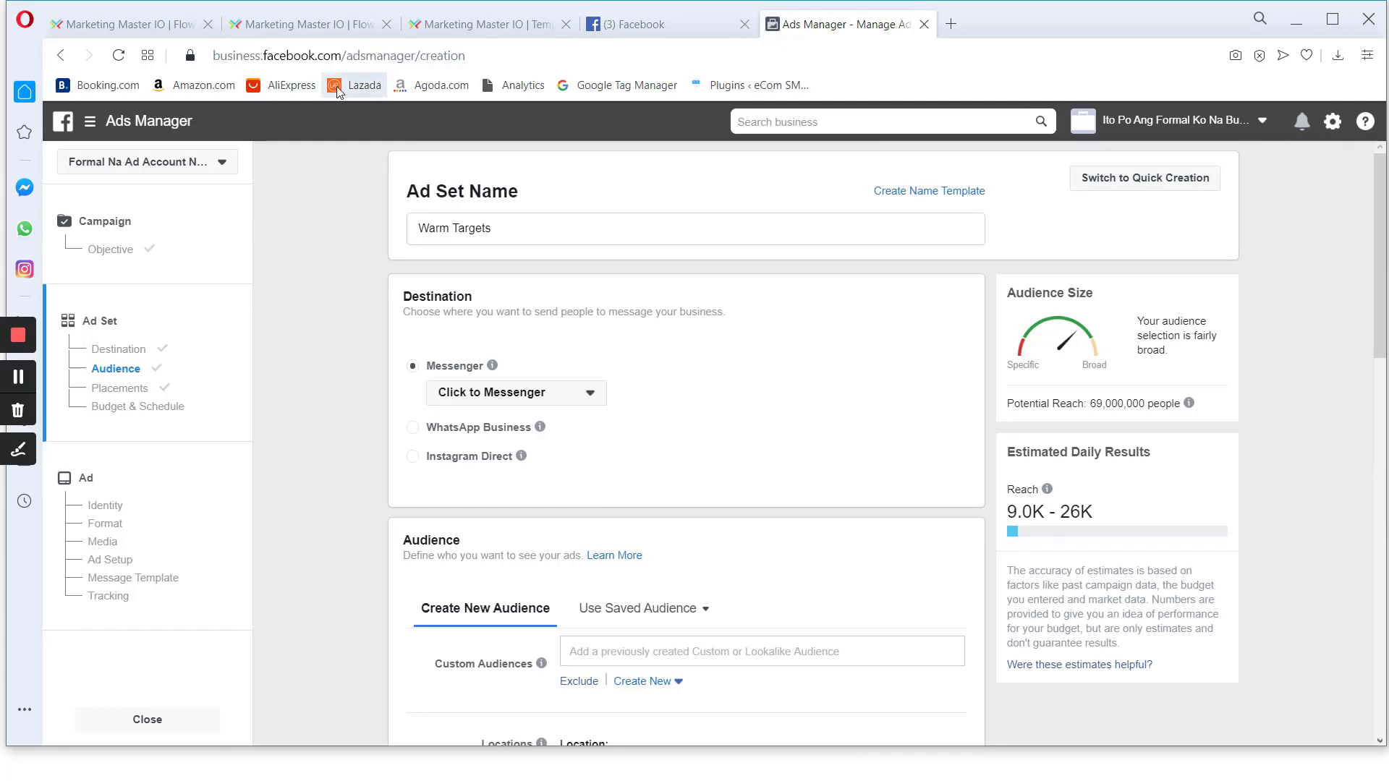
{"action": "left_click", "coordinate": [94, 18]}
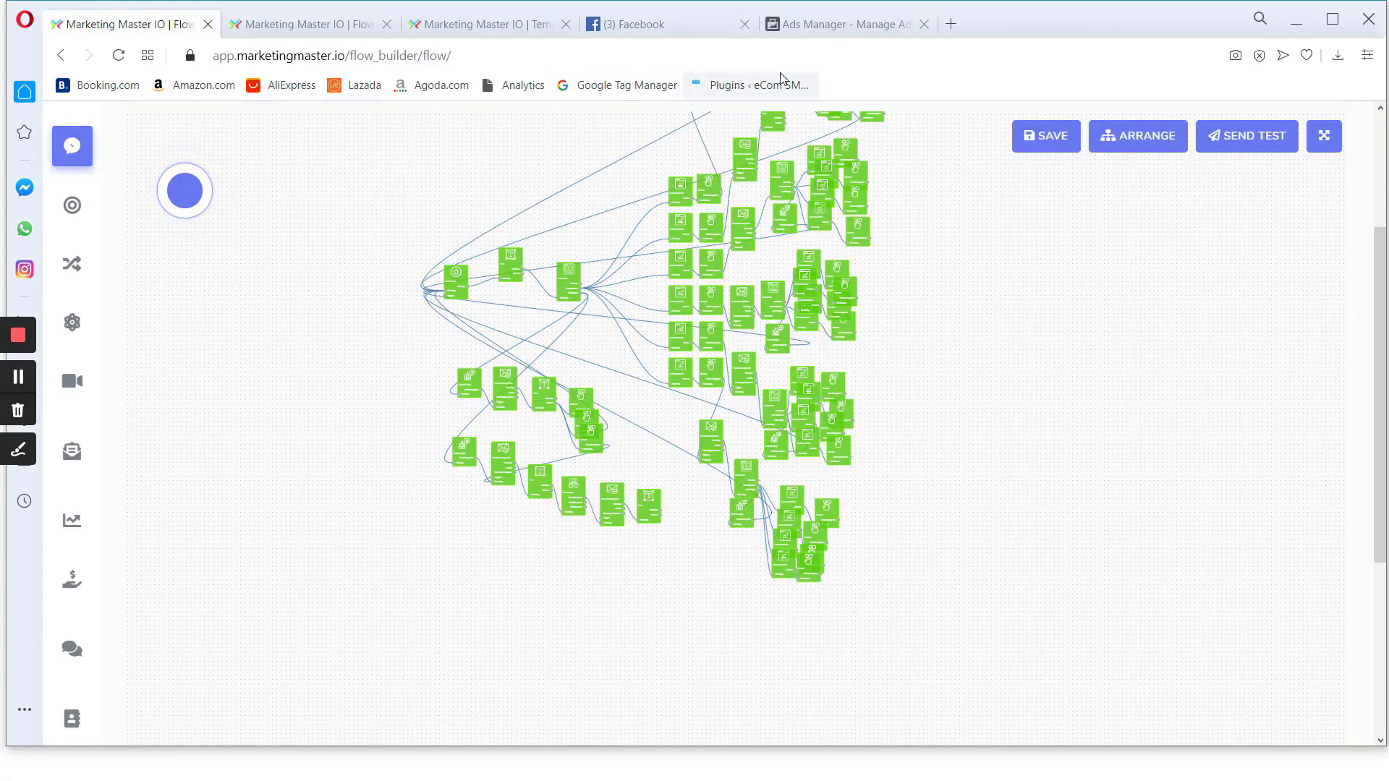
{"action": "left_click", "coordinate": [839, 24]}
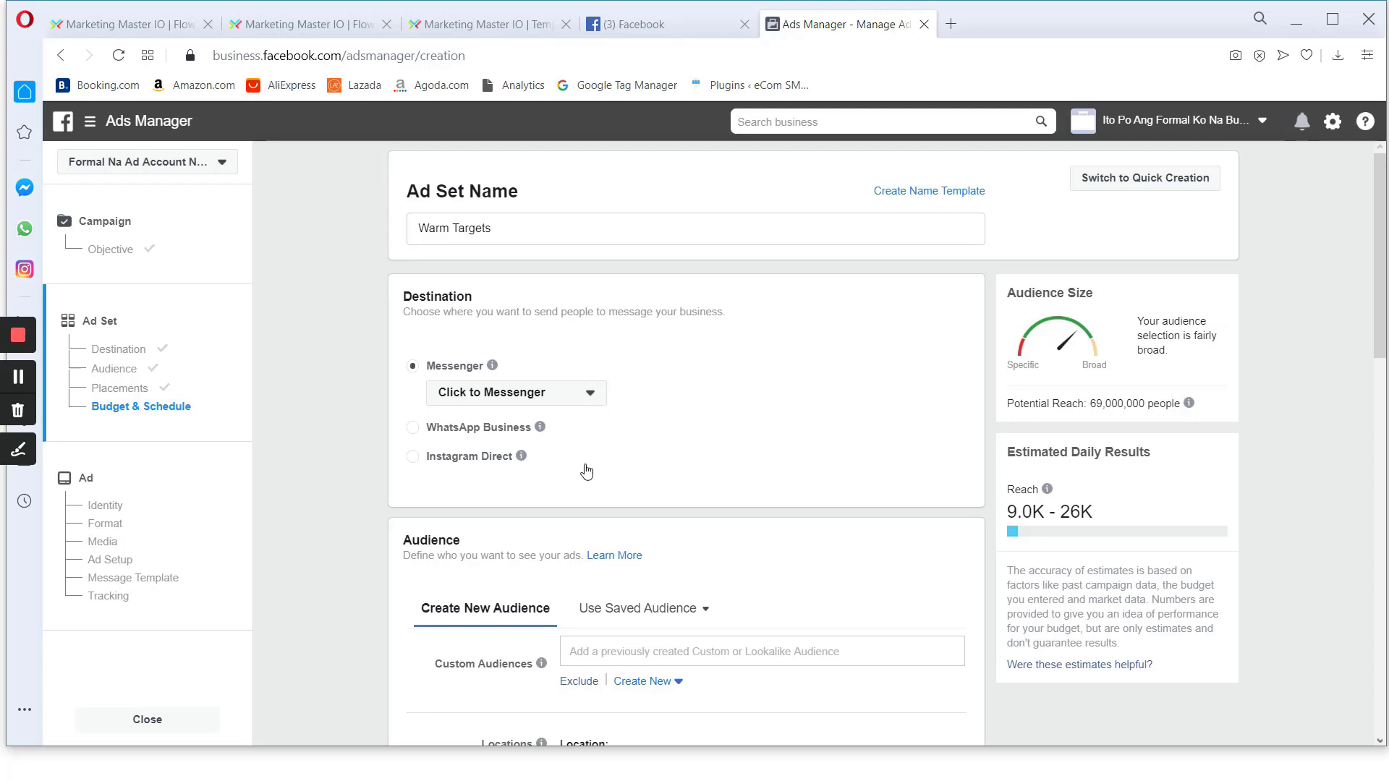
Continue from the ad set to the ad and choose The New Normal Essentials as its Facebook Page
{"action": "scroll", "coordinate": [658, 460], "scroll_direction": "down", "scroll_amount": 15}
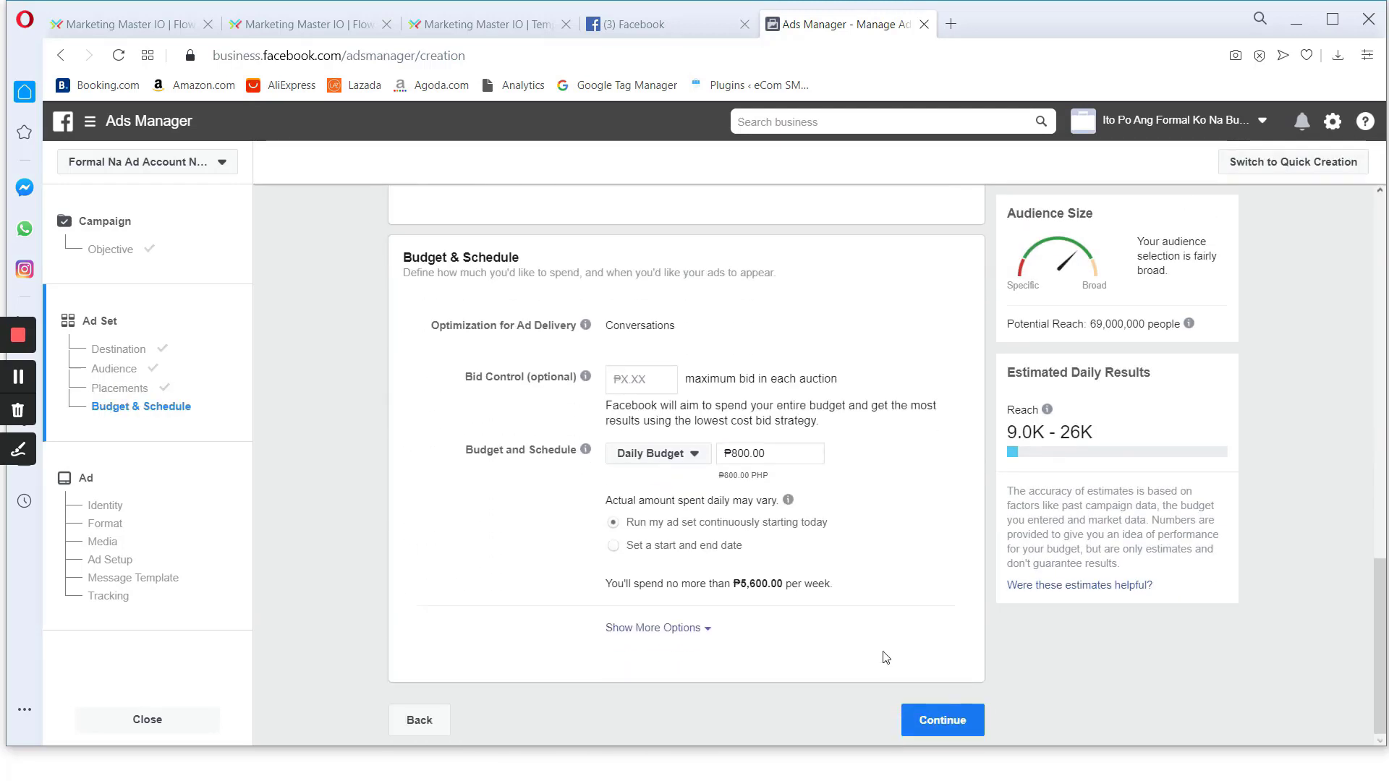
{"action": "left_click", "coordinate": [953, 727]}
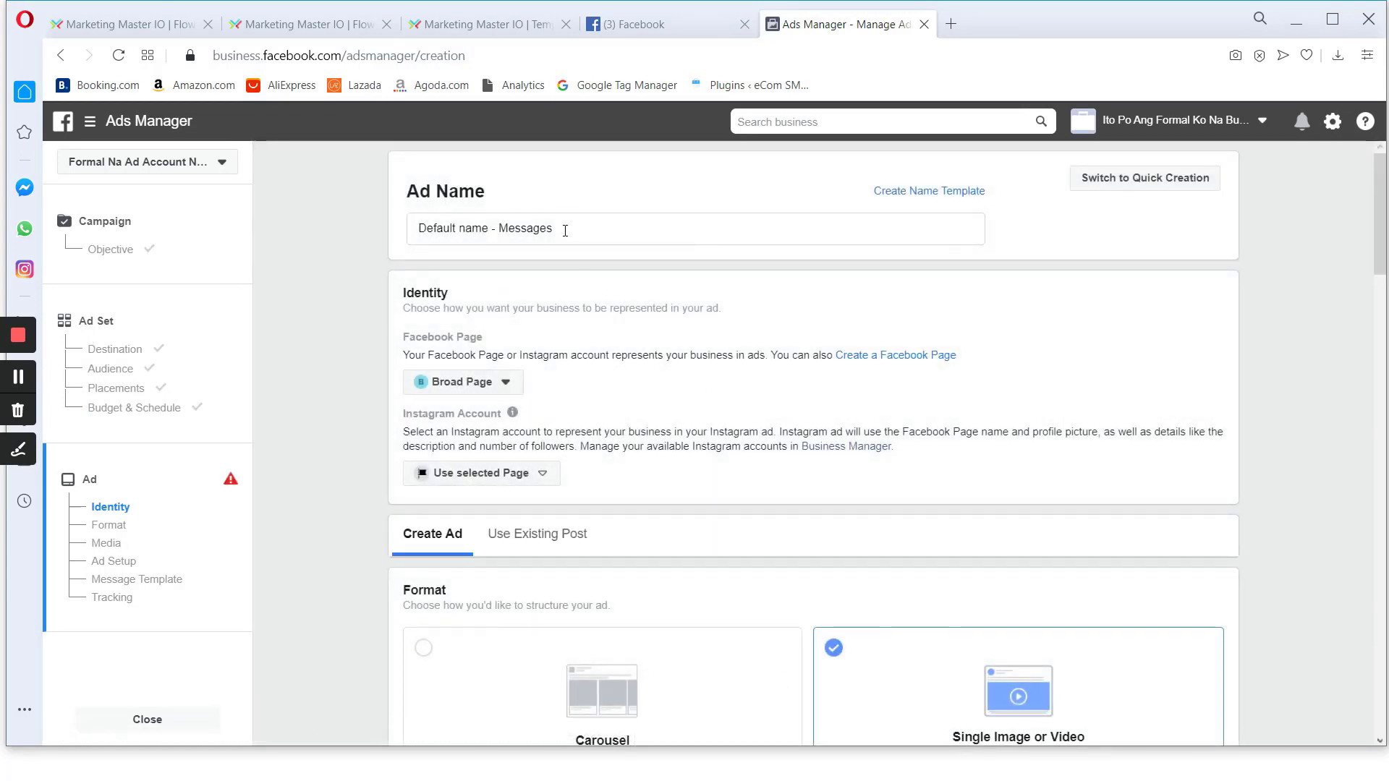
{"action": "left_click", "coordinate": [564, 230]}
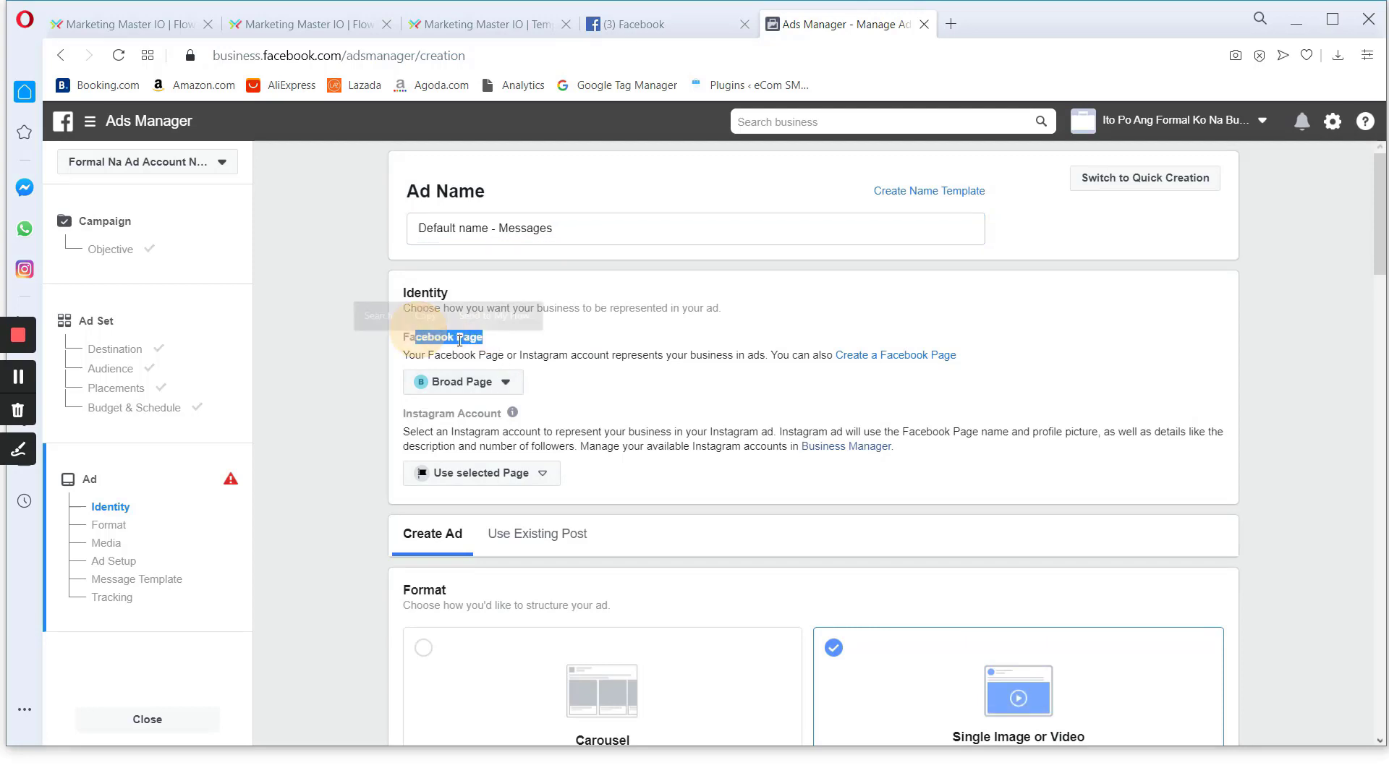
{"action": "left_click", "coordinate": [492, 382]}
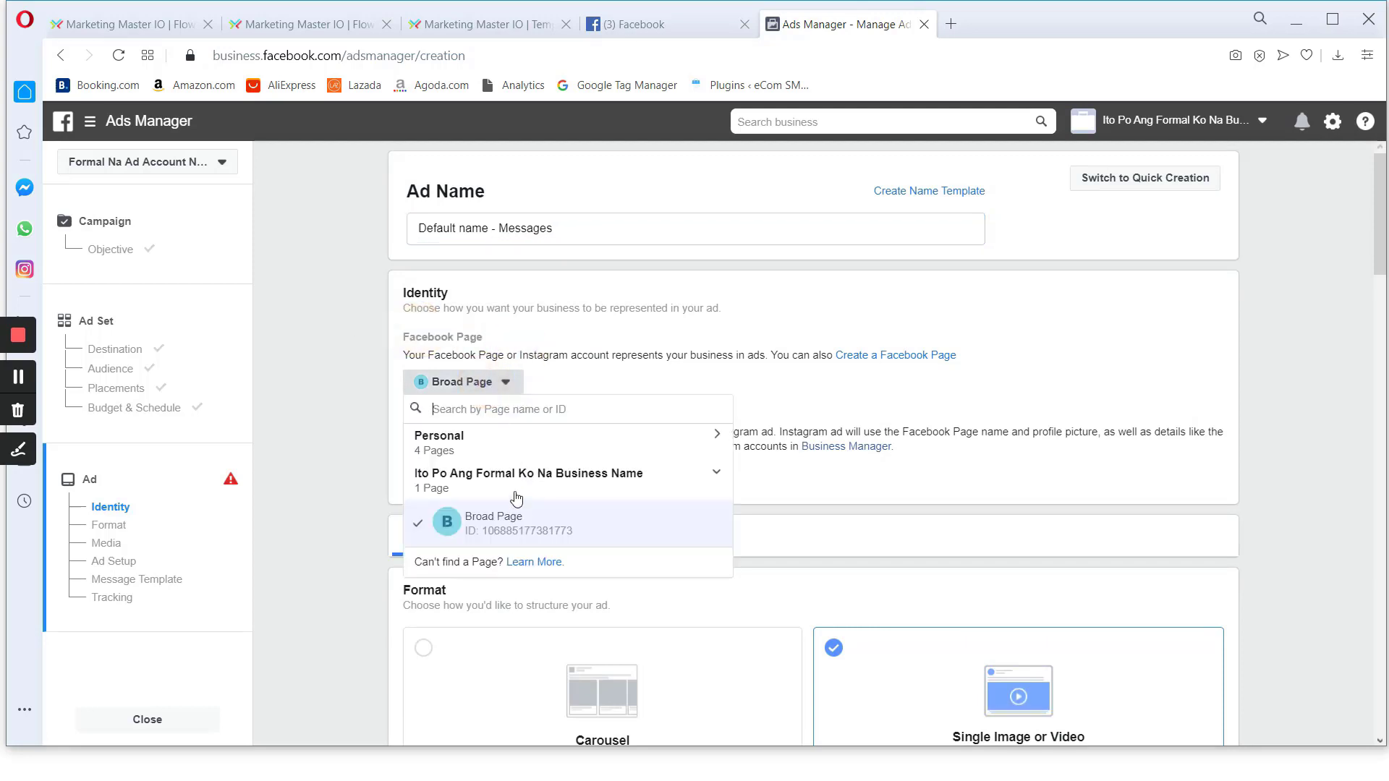
{"action": "left_click", "coordinate": [504, 442]}
{"action": "scroll", "coordinate": [510, 507], "scroll_direction": "down", "scroll_amount": 2}
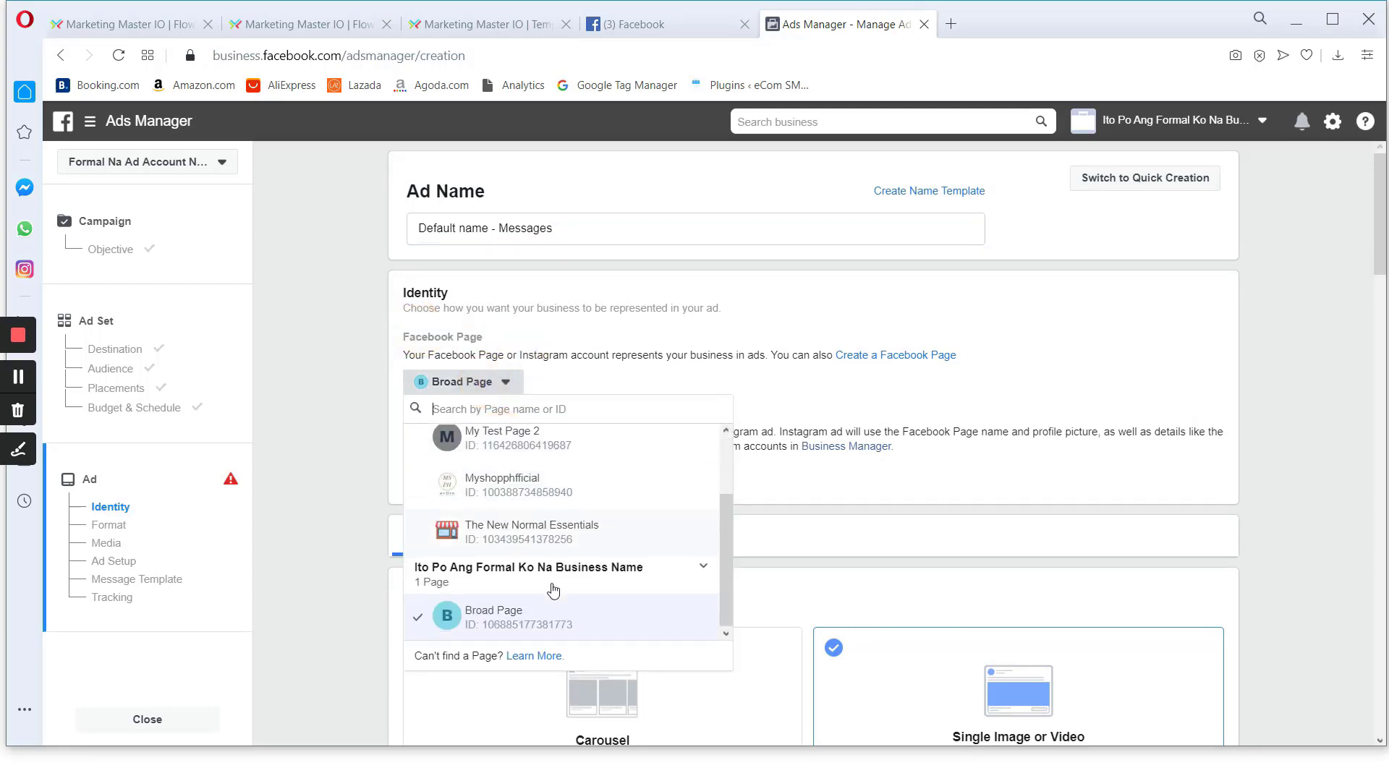
{"action": "left_click", "coordinate": [516, 535]}
Look at the bot flow in Marketing Master IO again and return to the ad in Ads Manager
{"action": "left_click", "coordinate": [591, 234]}
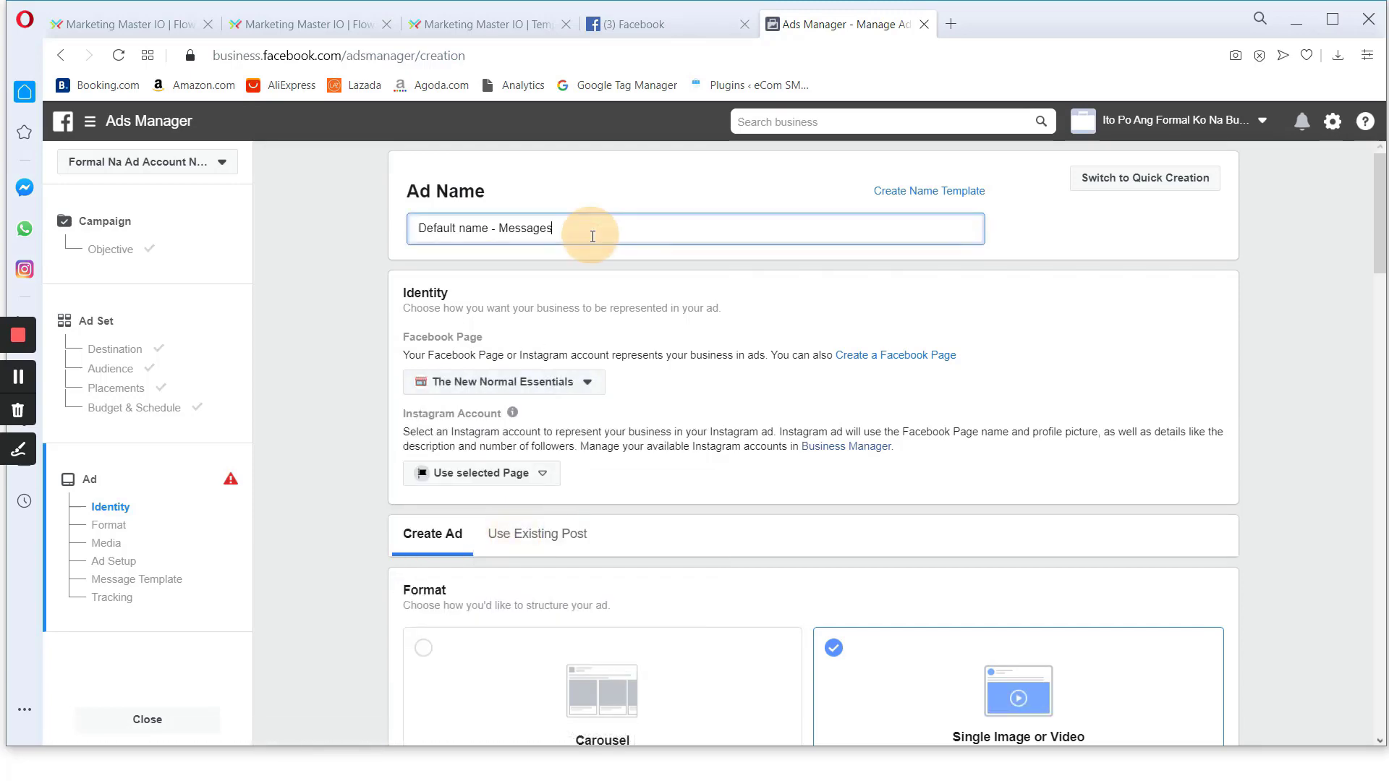
{"action": "left_click", "coordinate": [133, 24]}
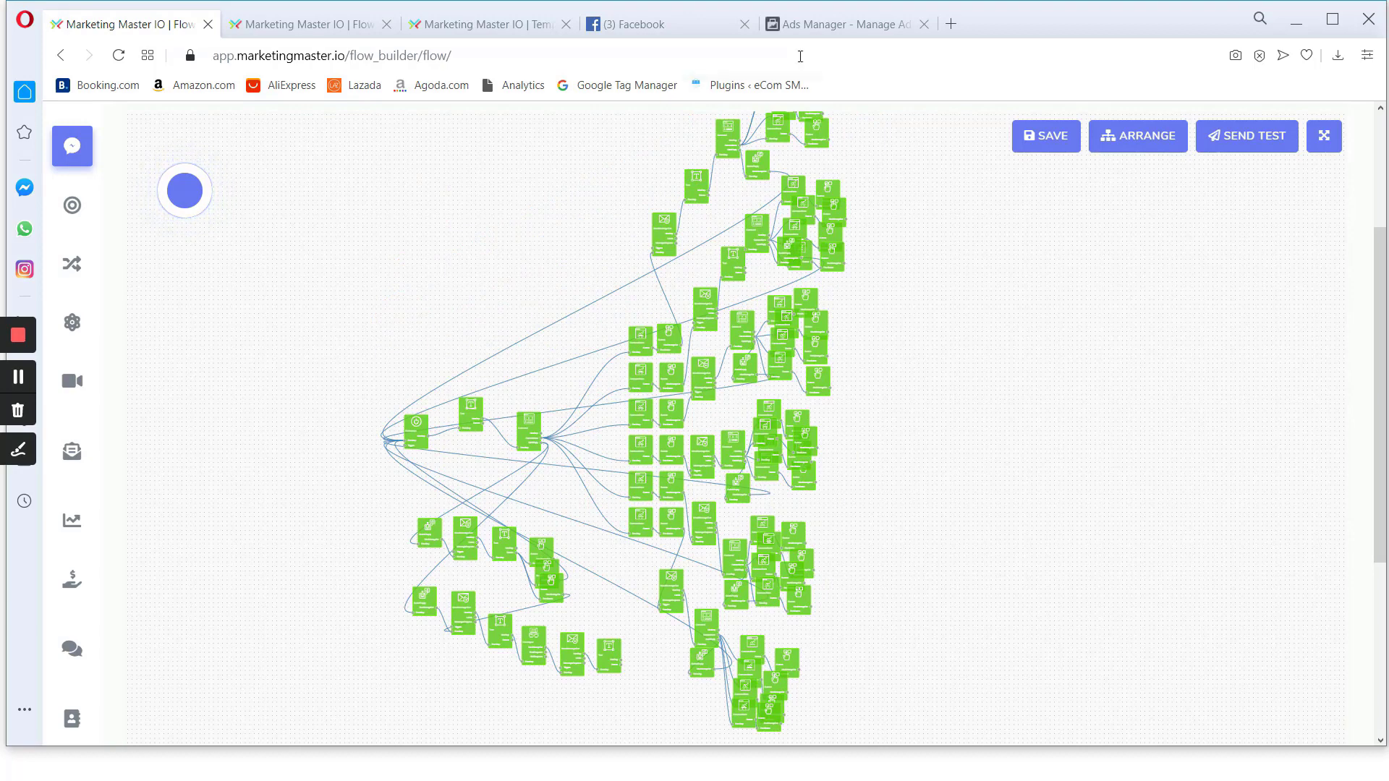
{"action": "left_click", "coordinate": [803, 29]}
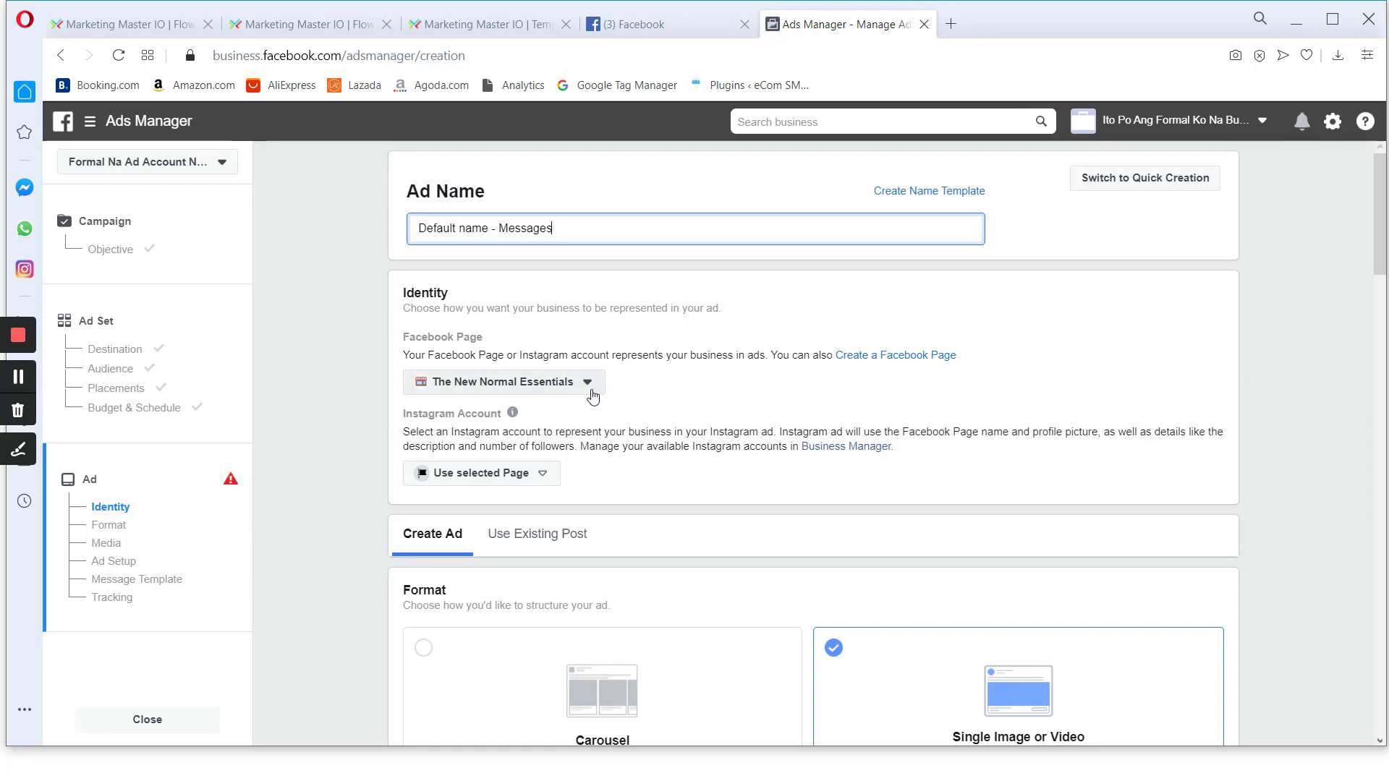
{"action": "left_click", "coordinate": [147, 25]}
{"action": "left_click", "coordinate": [839, 29]}
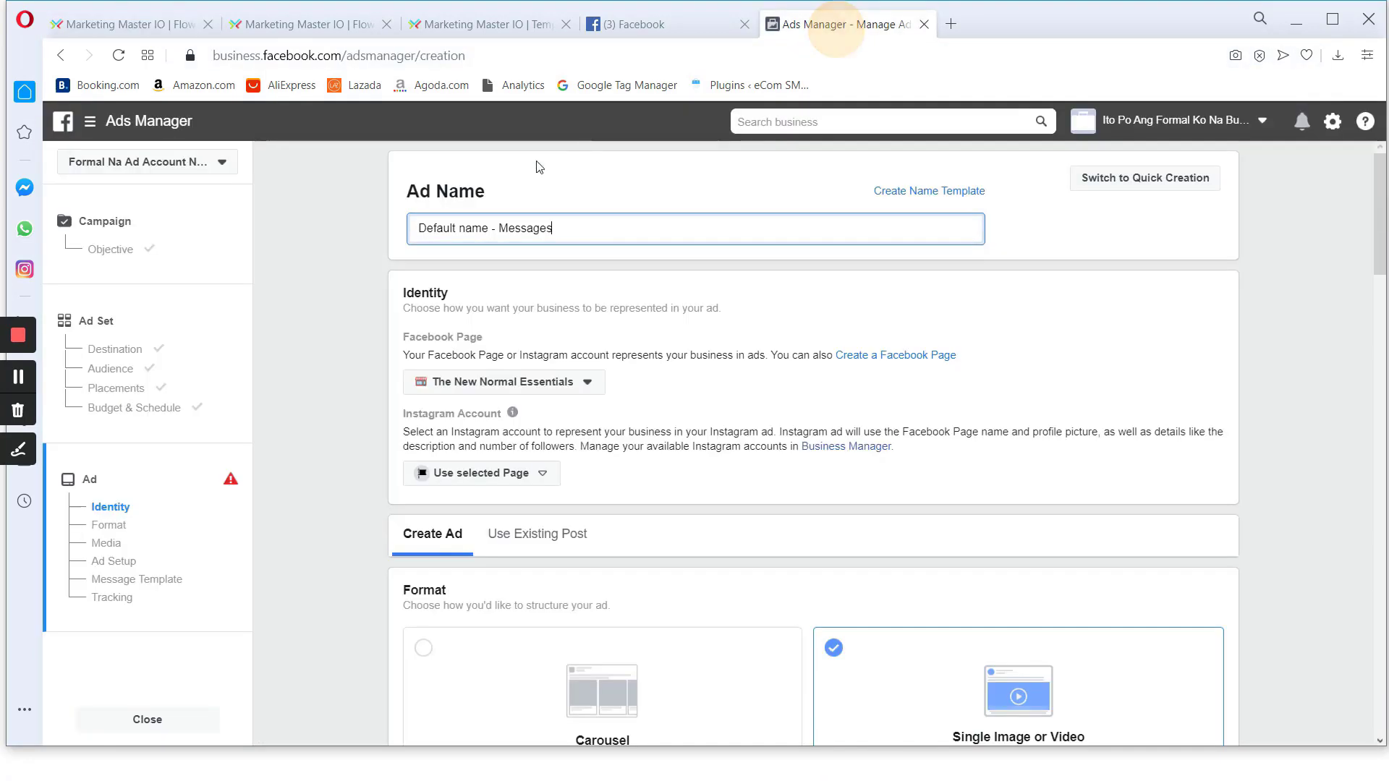
Name the ad "Clicks to Messenger Ad"
{"action": "triple_click", "coordinate": [586, 227]}
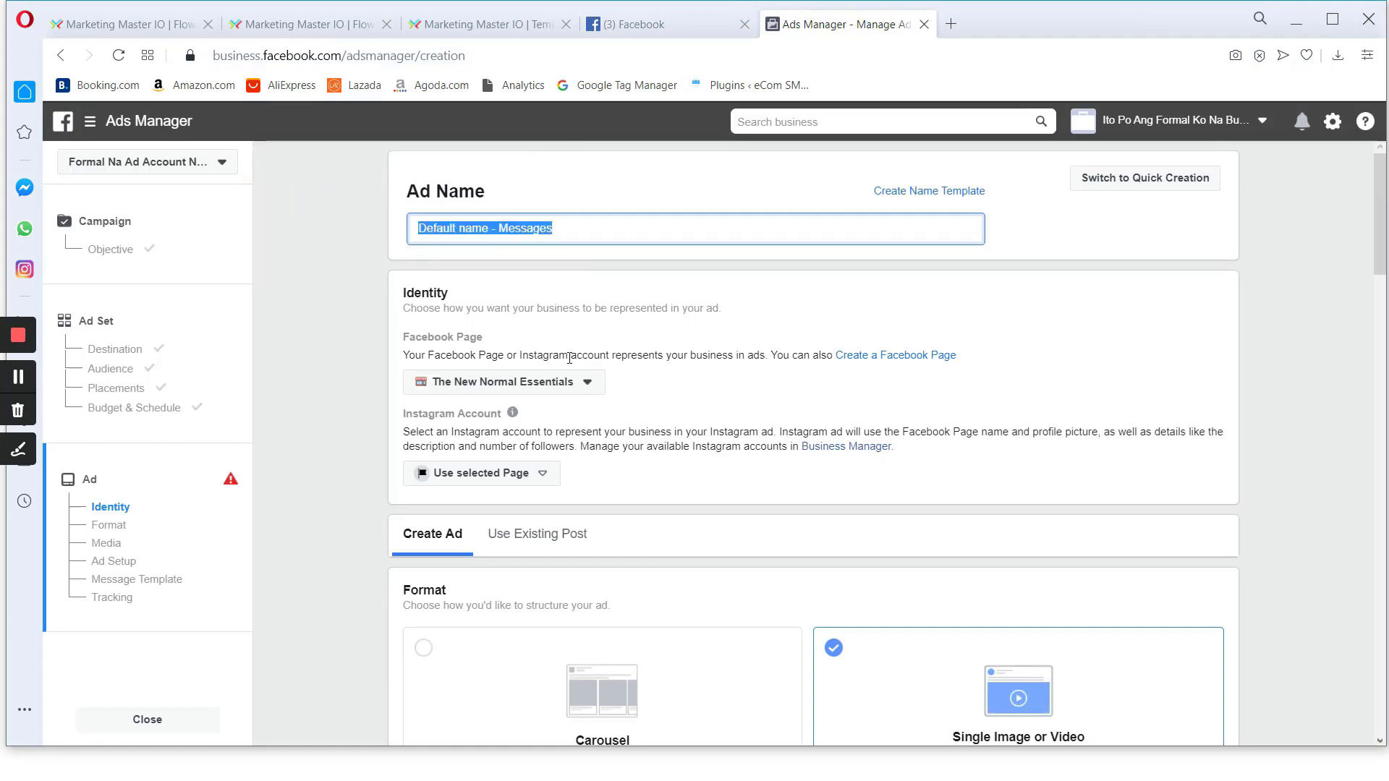
{"action": "type", "text": "Clicks to Mes"}
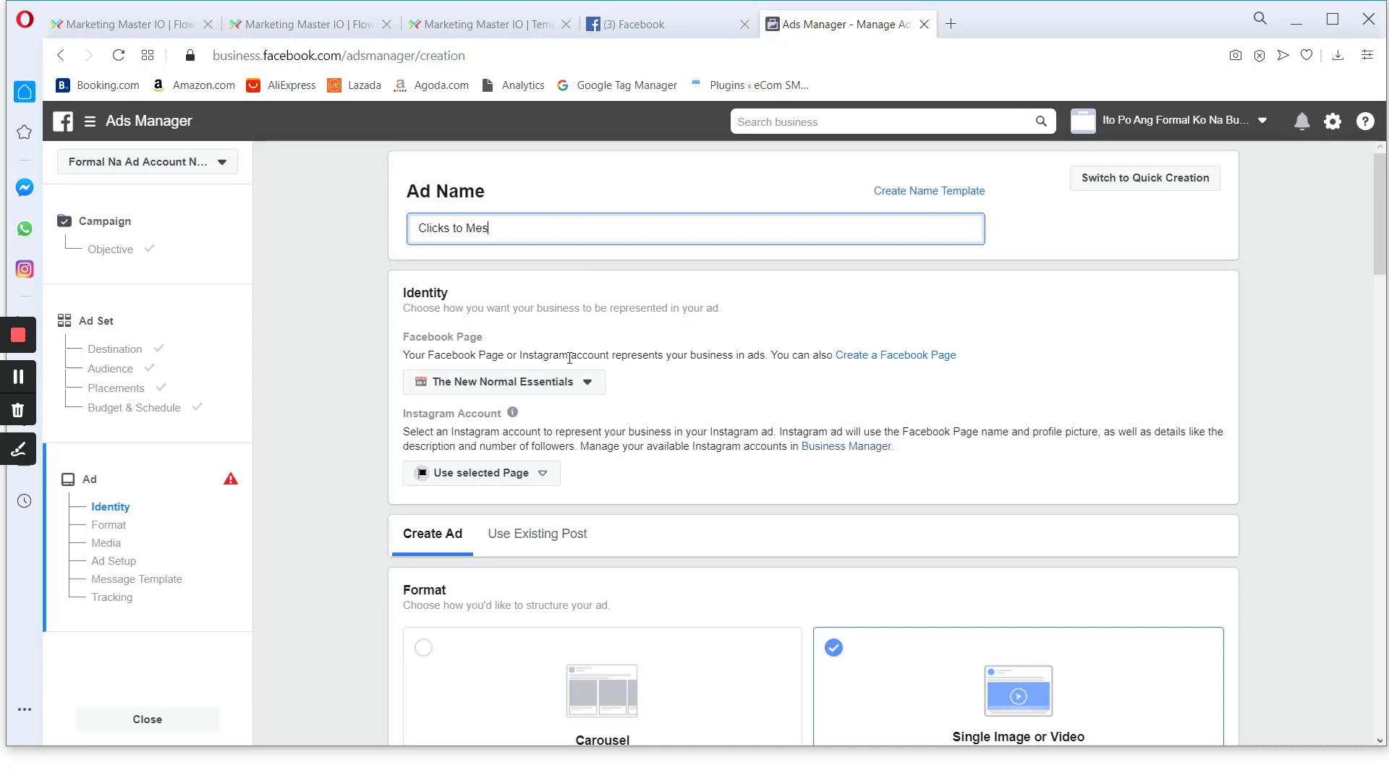
{"action": "type", "text": "senger Ad"}
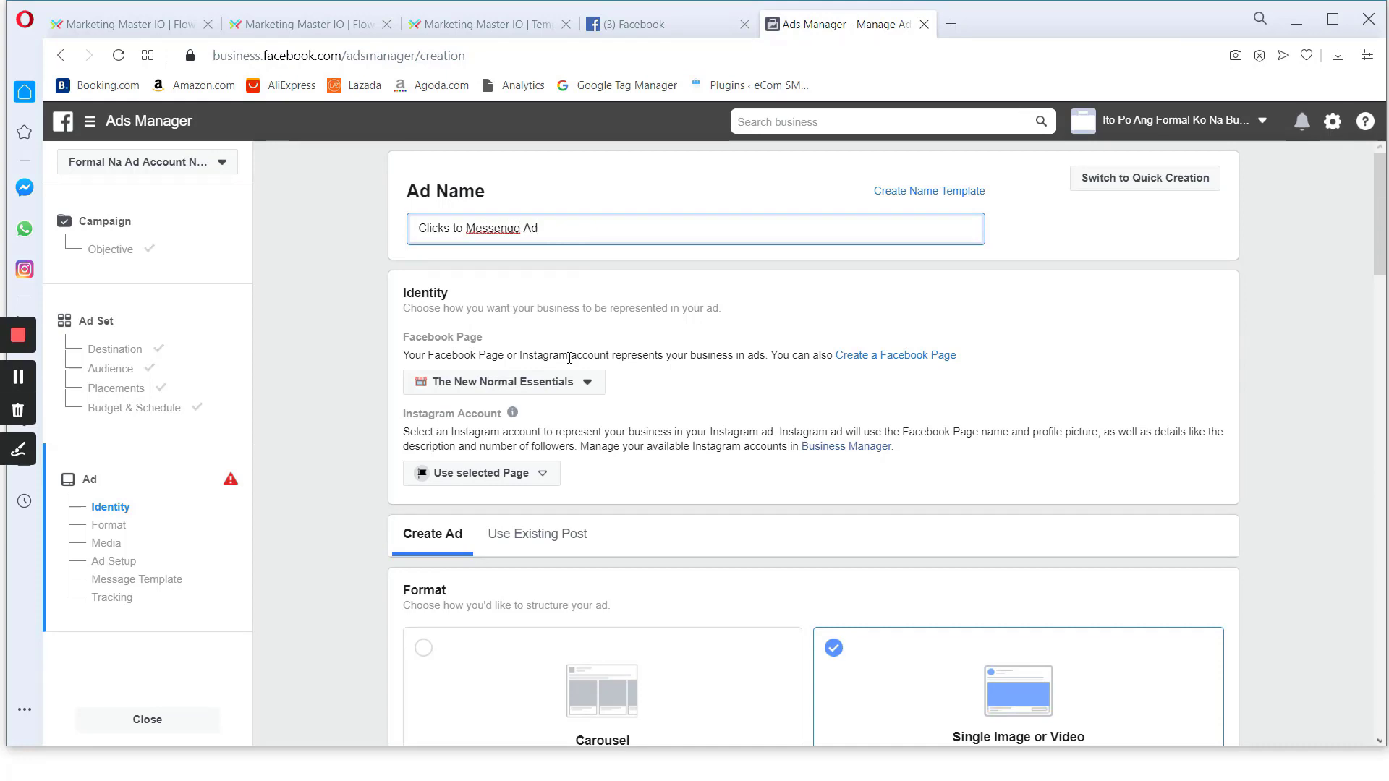
{"action": "key", "text": "Left"}
{"action": "key", "text": "Left"}
{"action": "key", "text": "Left"}
{"action": "type", "text": "r"}
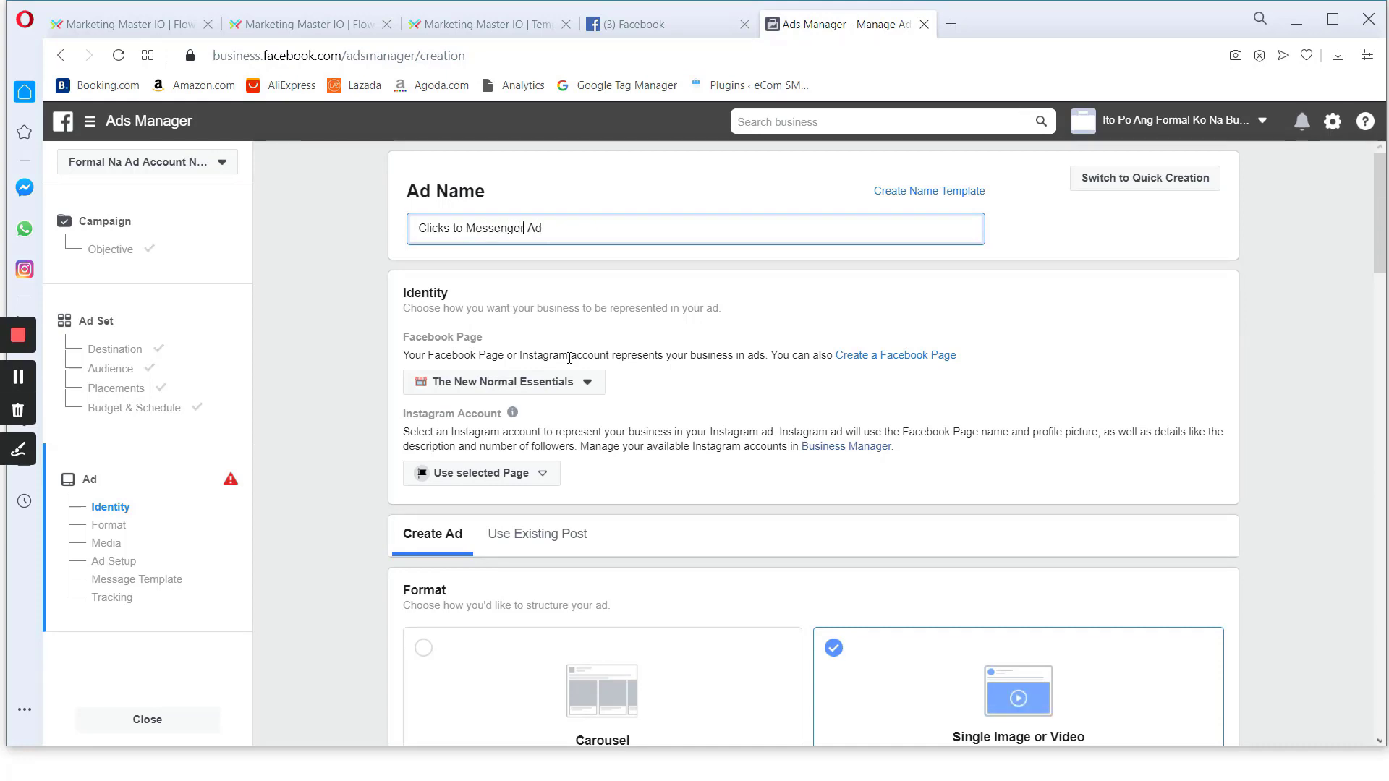
{"action": "left_click", "coordinate": [1272, 438]}
Add the Collagen Peptides product image from the account images as the ad's media
{"action": "scroll", "coordinate": [543, 383], "scroll_direction": "down", "scroll_amount": 5}
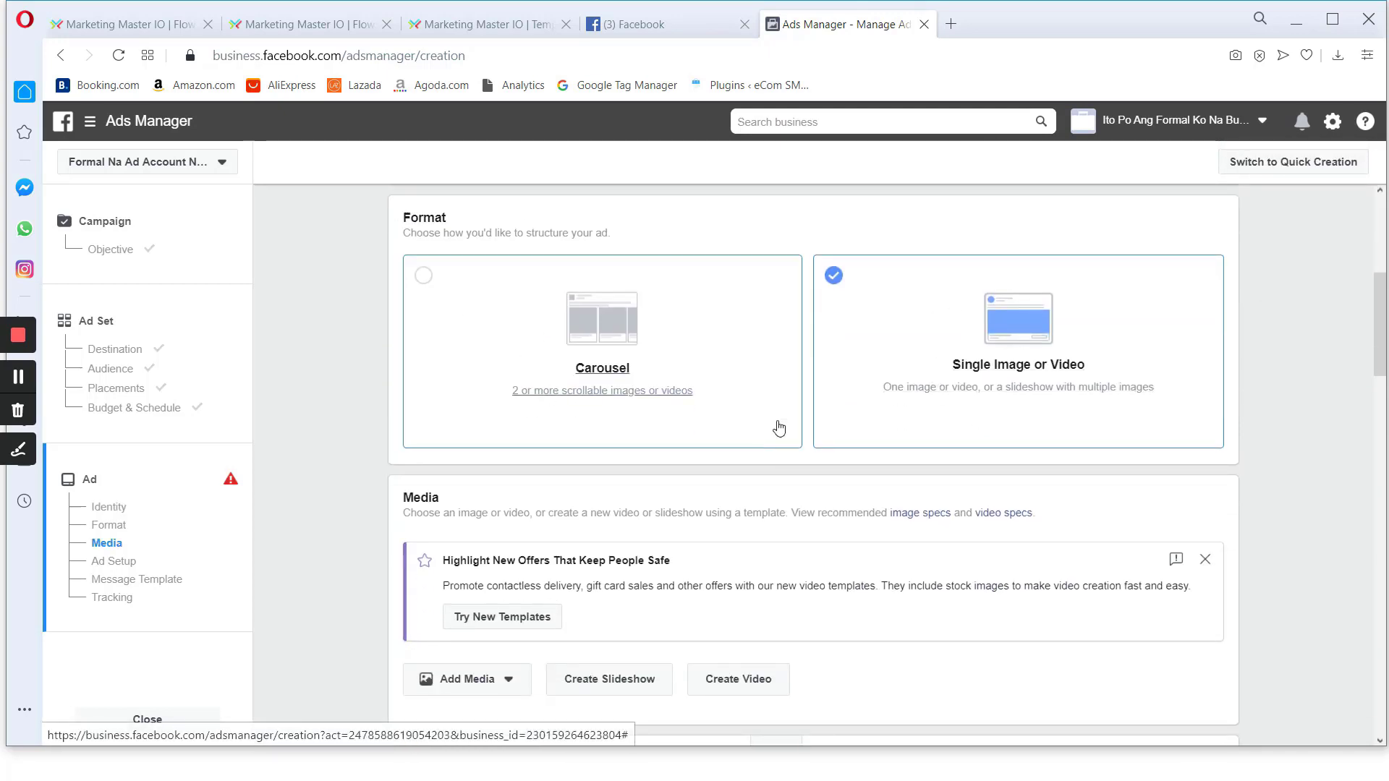
{"action": "scroll", "coordinate": [779, 428], "scroll_direction": "down", "scroll_amount": 3}
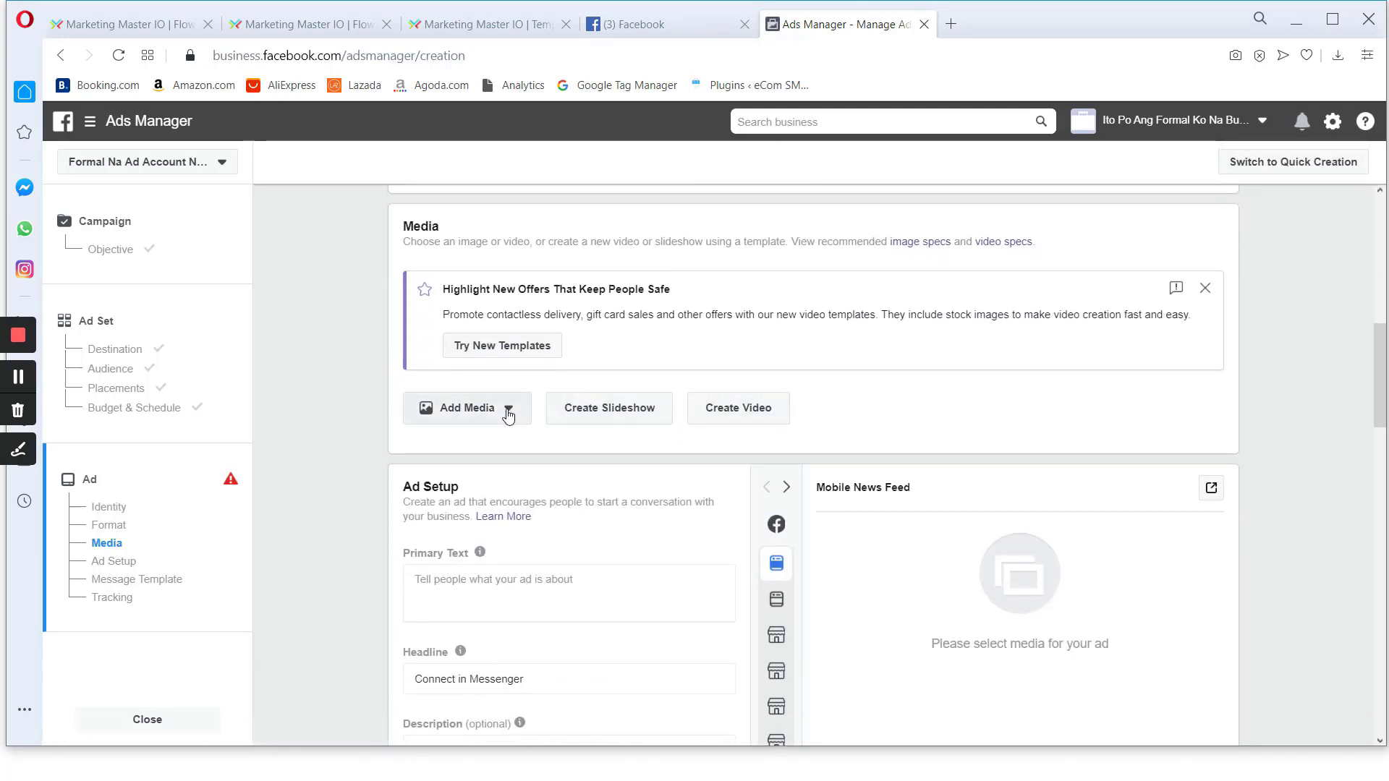
{"action": "left_click", "coordinate": [508, 411]}
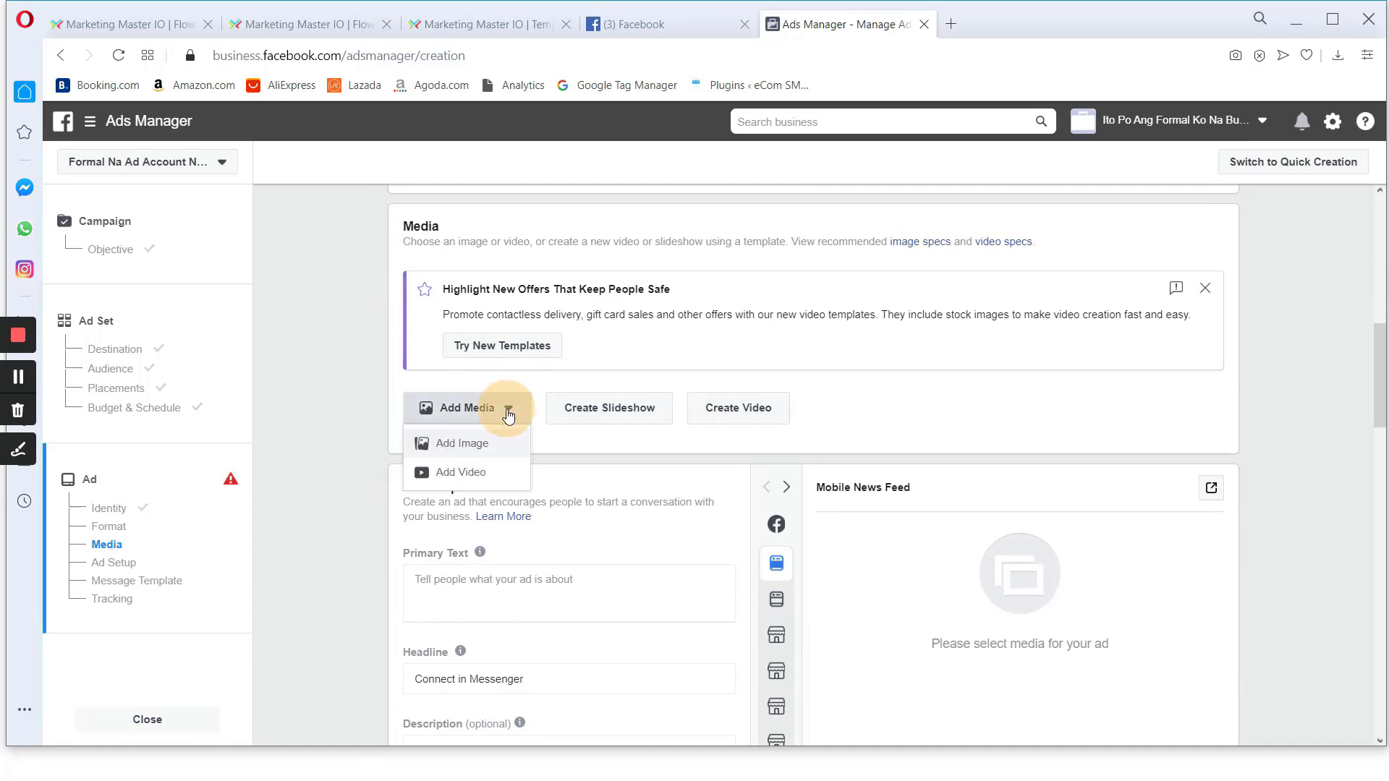
{"action": "left_click", "coordinate": [473, 444]}
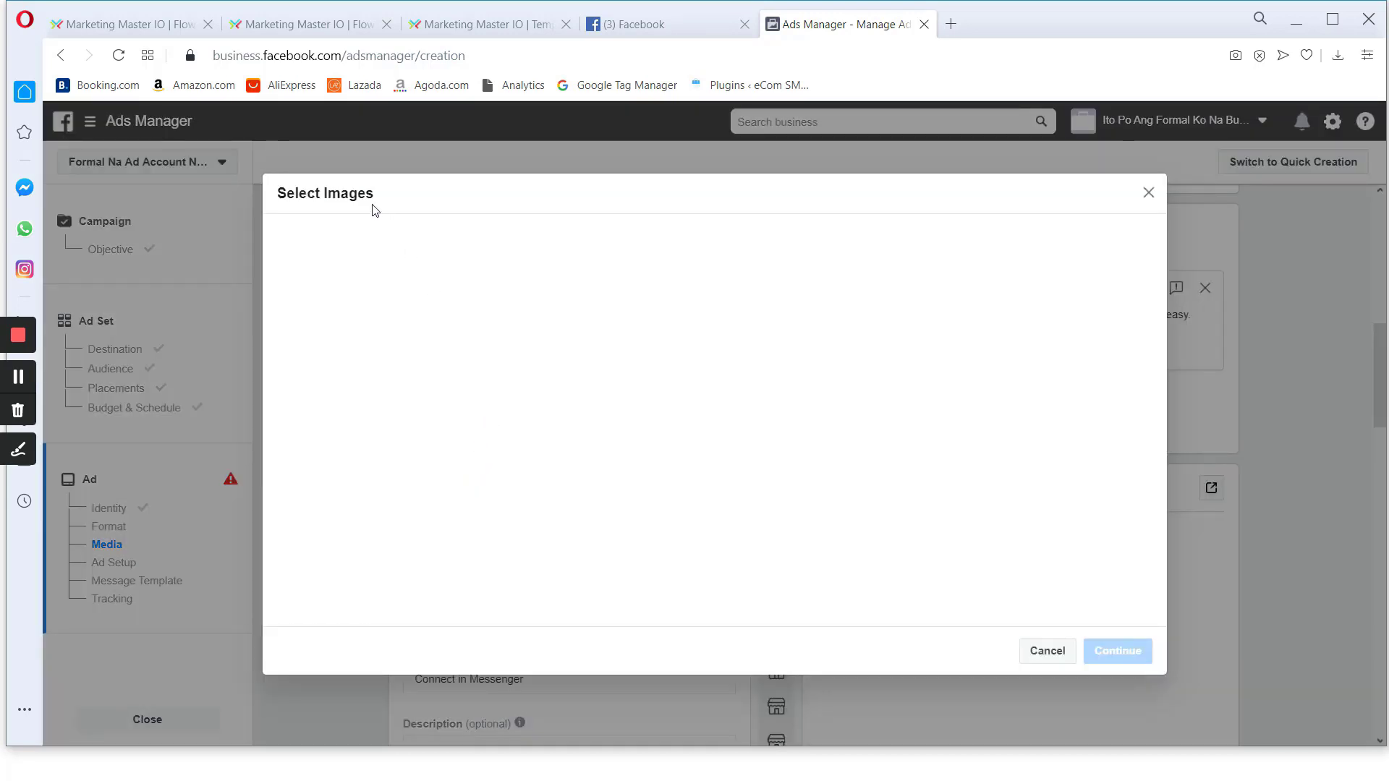
{"action": "left_click", "coordinate": [355, 303]}
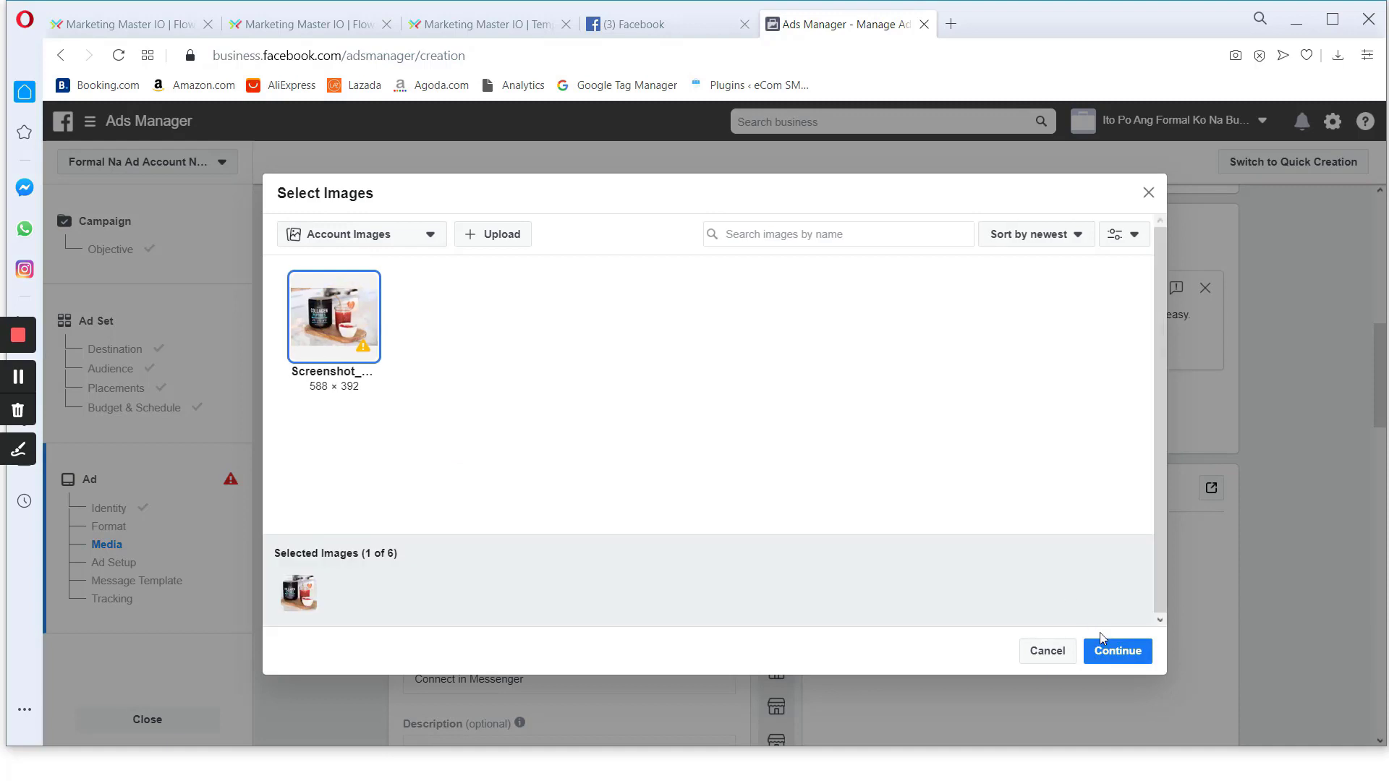
{"action": "left_click", "coordinate": [1118, 650]}
Enter "This is a sample ad text desciption" as the ad's primary text
{"action": "scroll", "coordinate": [527, 456], "scroll_direction": "down", "scroll_amount": 5}
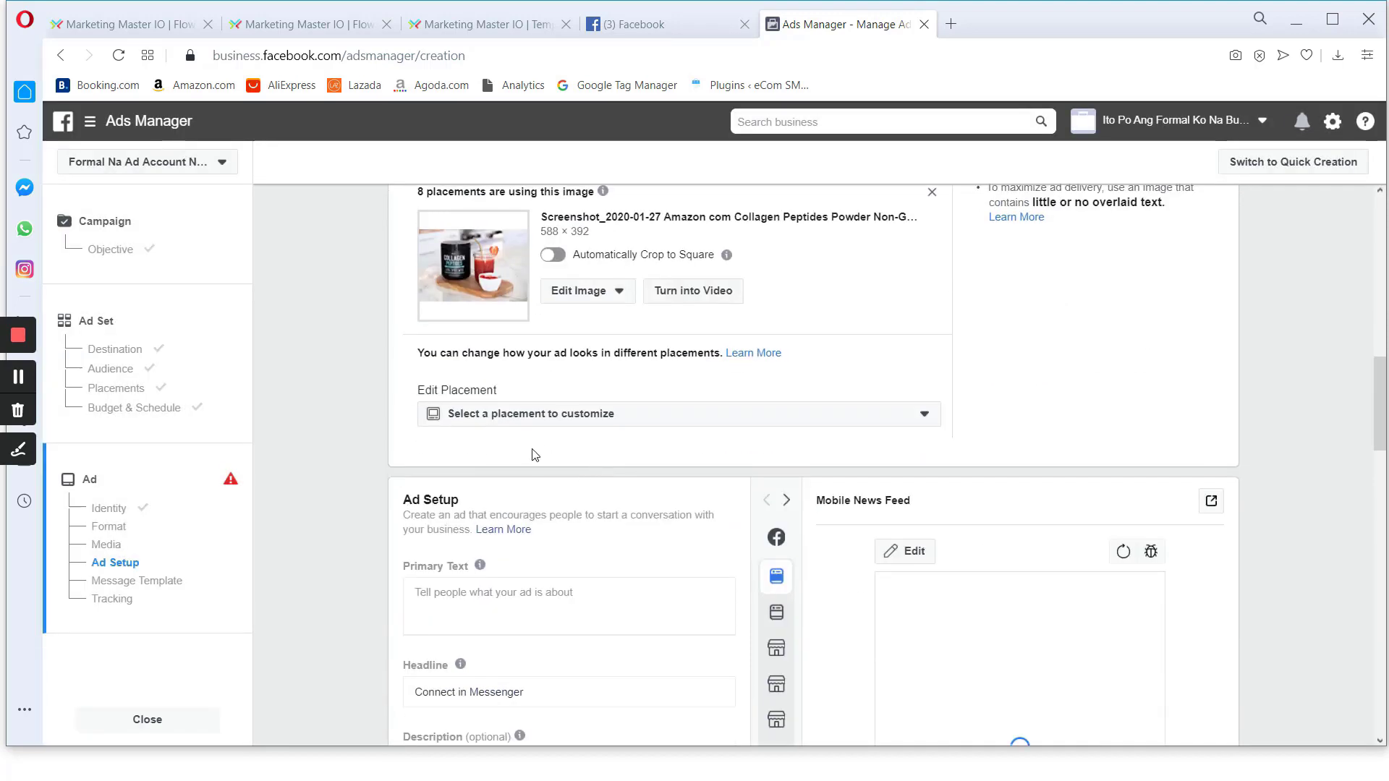
{"action": "scroll", "coordinate": [528, 456], "scroll_direction": "down", "scroll_amount": 2}
{"action": "left_click", "coordinate": [467, 412]}
{"action": "type", "text": "T"}
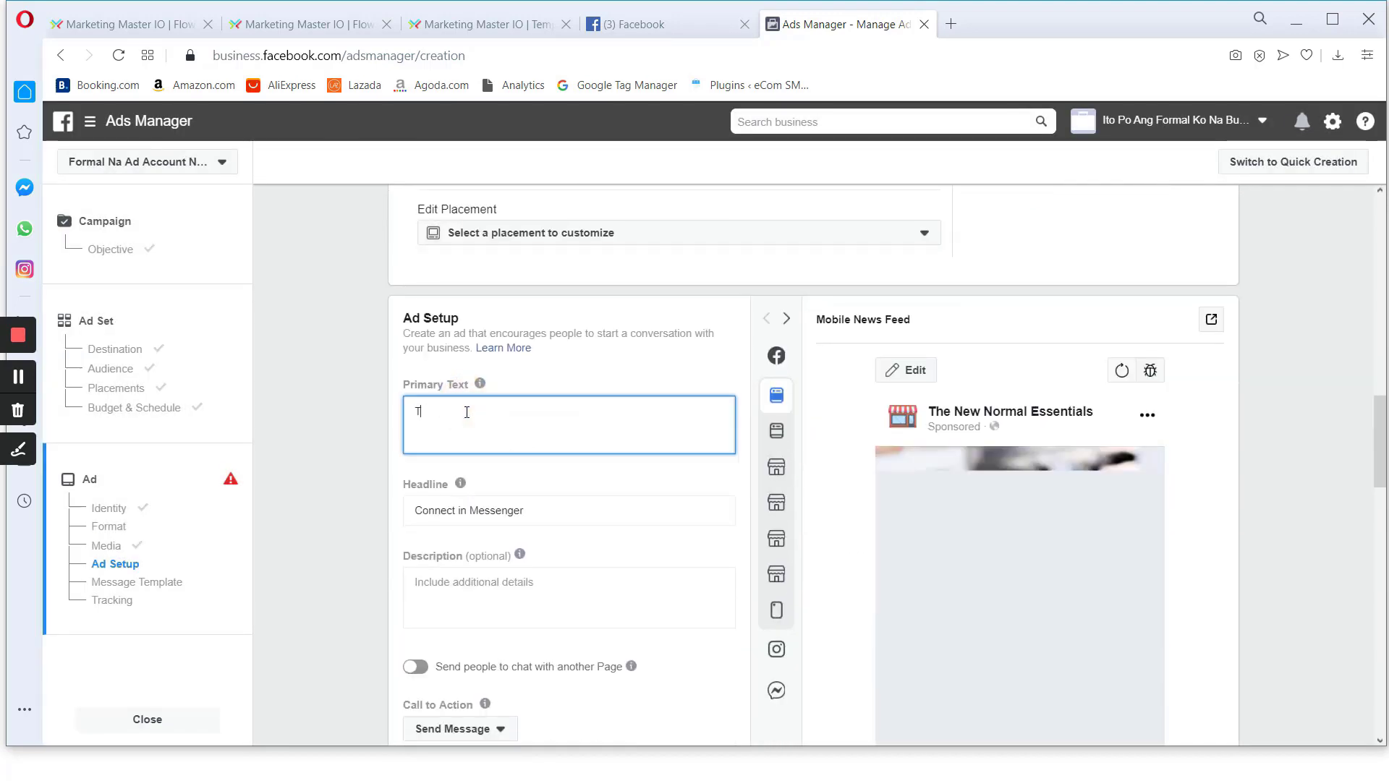
{"action": "type", "text": "his is a sim"}
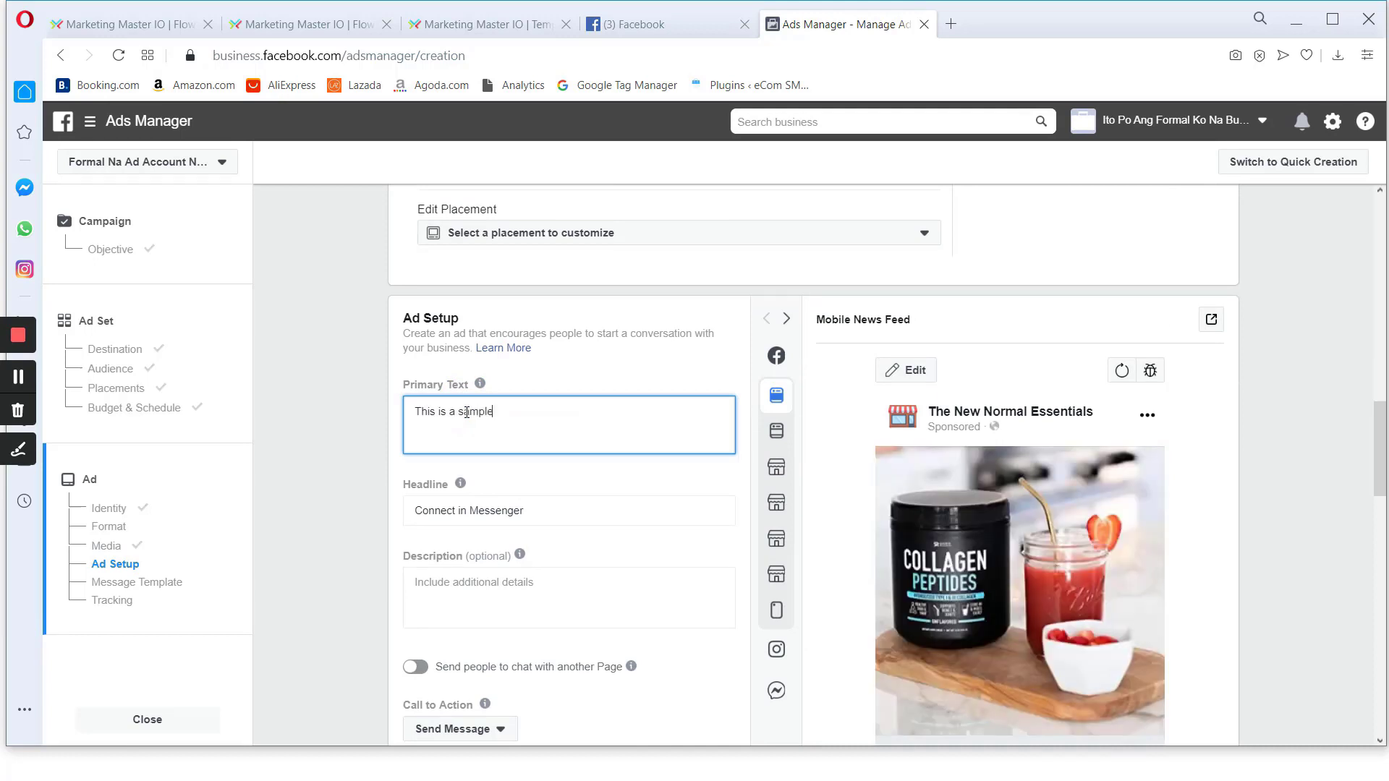
{"action": "type", "text": "ple ad text"}
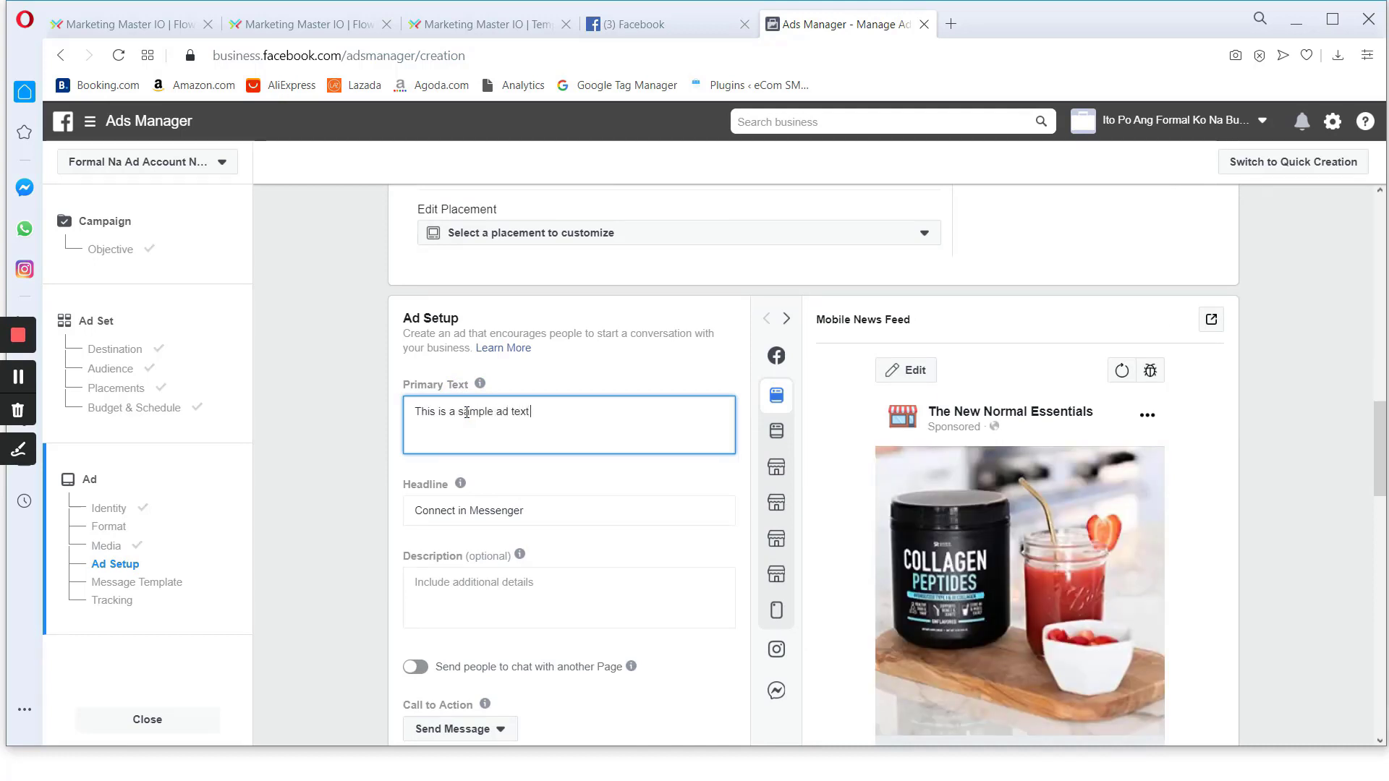
{"action": "type", "text": " desciption"}
{"action": "left_click", "coordinate": [628, 472]}
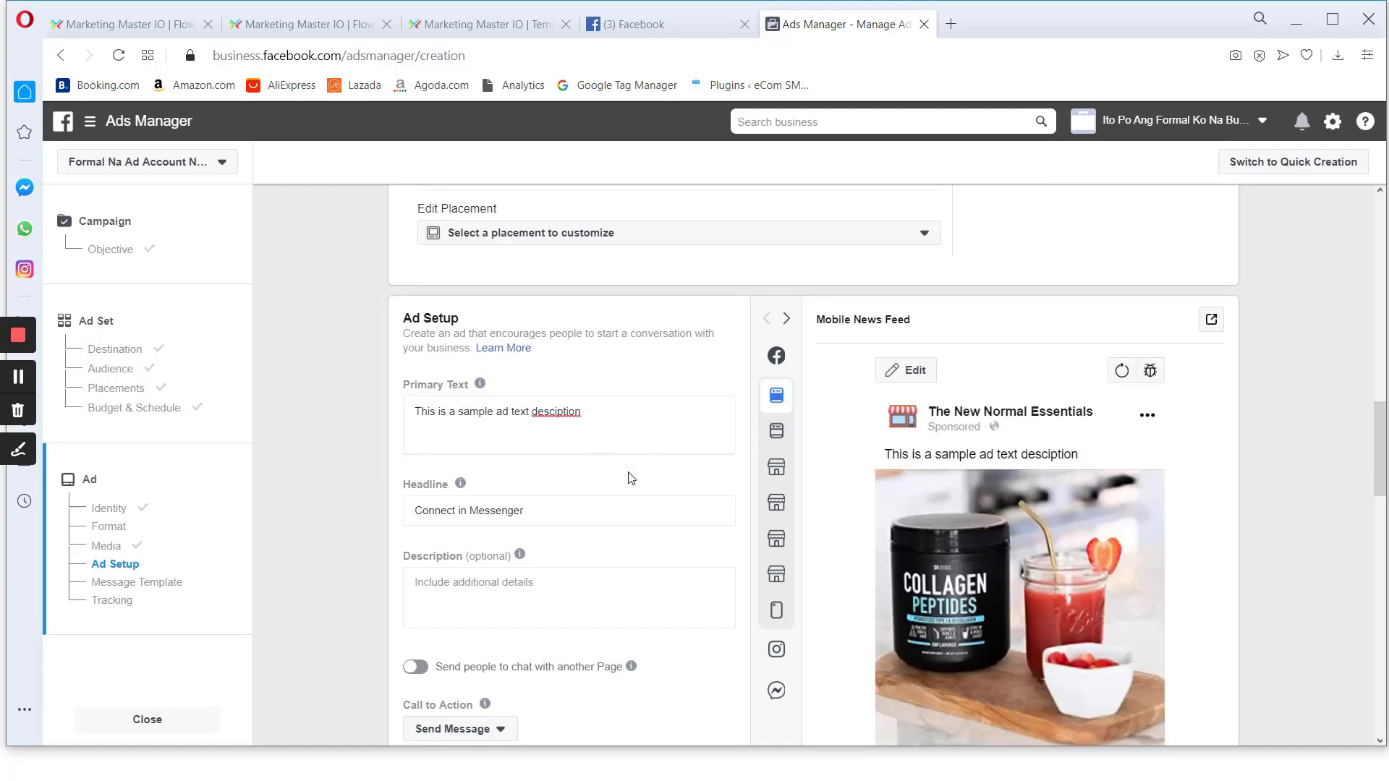
{"action": "left_click", "coordinate": [621, 418]}
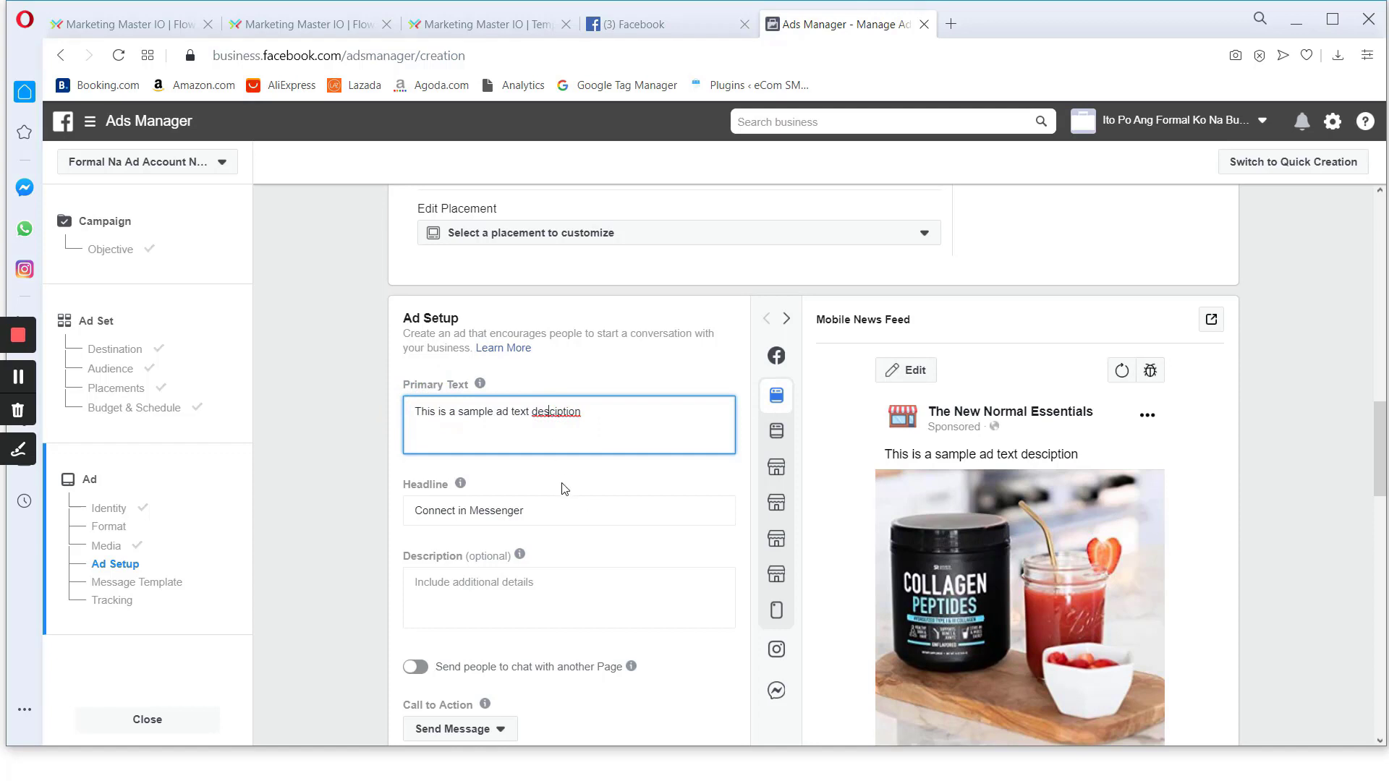
Set the ad's headline to "Define you ad Headline here"
{"action": "scroll", "coordinate": [564, 489], "scroll_direction": "down", "scroll_amount": 1}
{"action": "left_click", "coordinate": [549, 382]}
{"action": "left_click", "coordinate": [545, 417]}
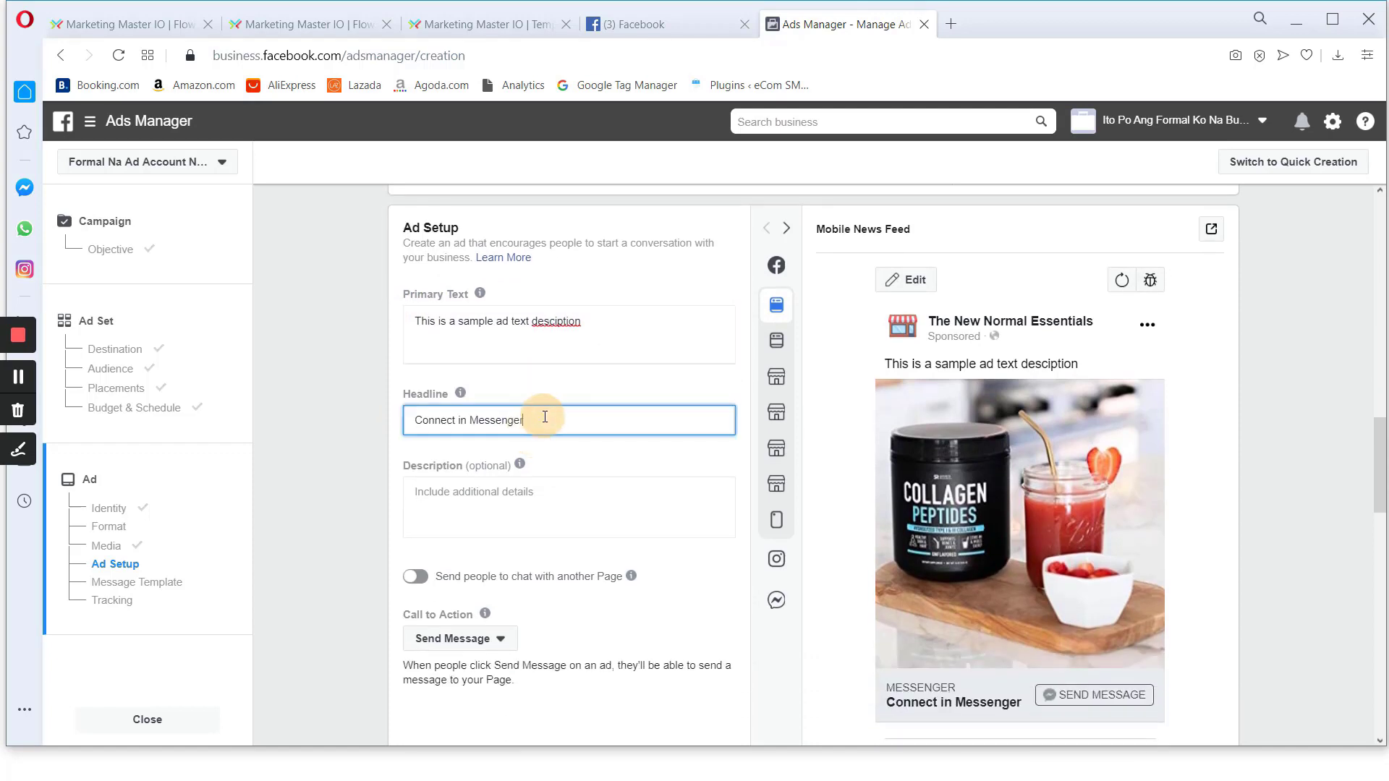
{"action": "left_click_drag", "start_coordinate": [545, 426], "coordinate": [416, 418]}
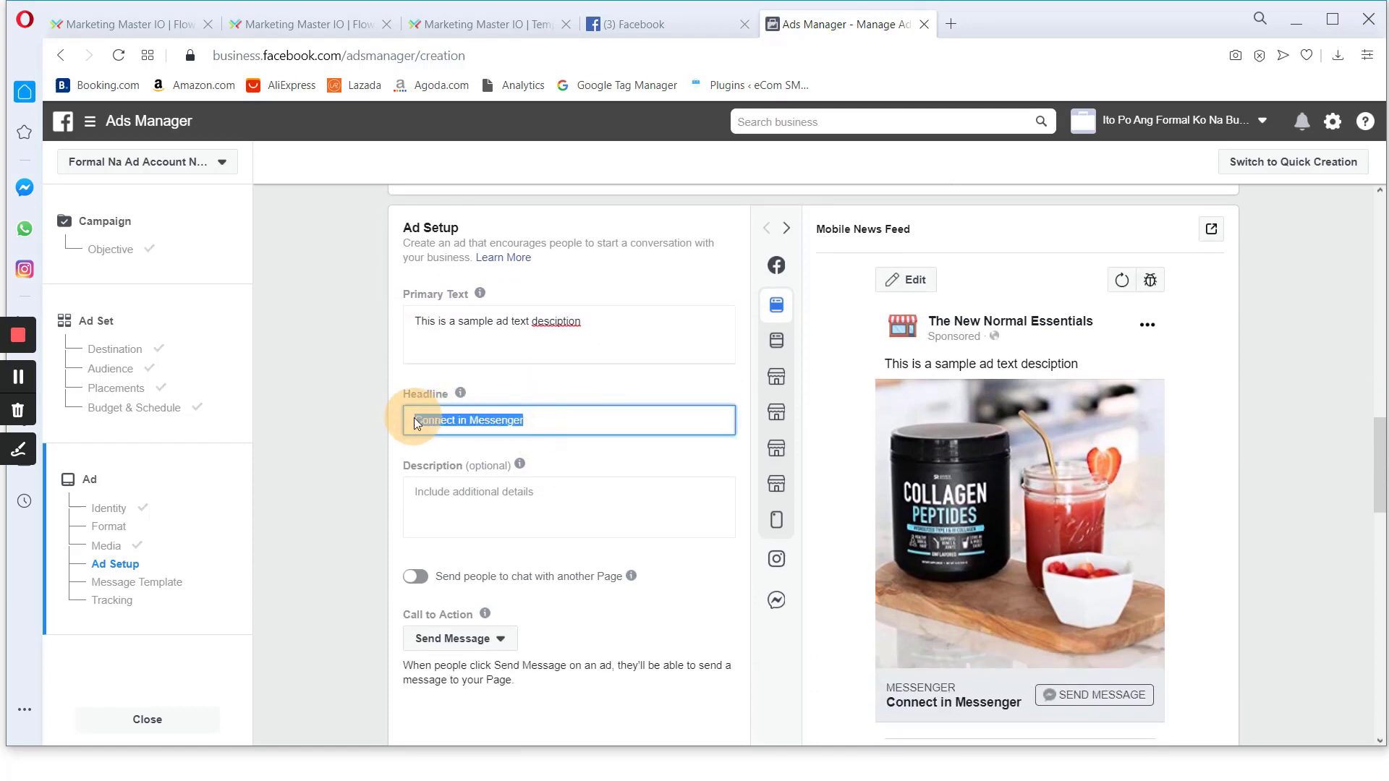
{"action": "type", "text": "Define you ad Headline here"}
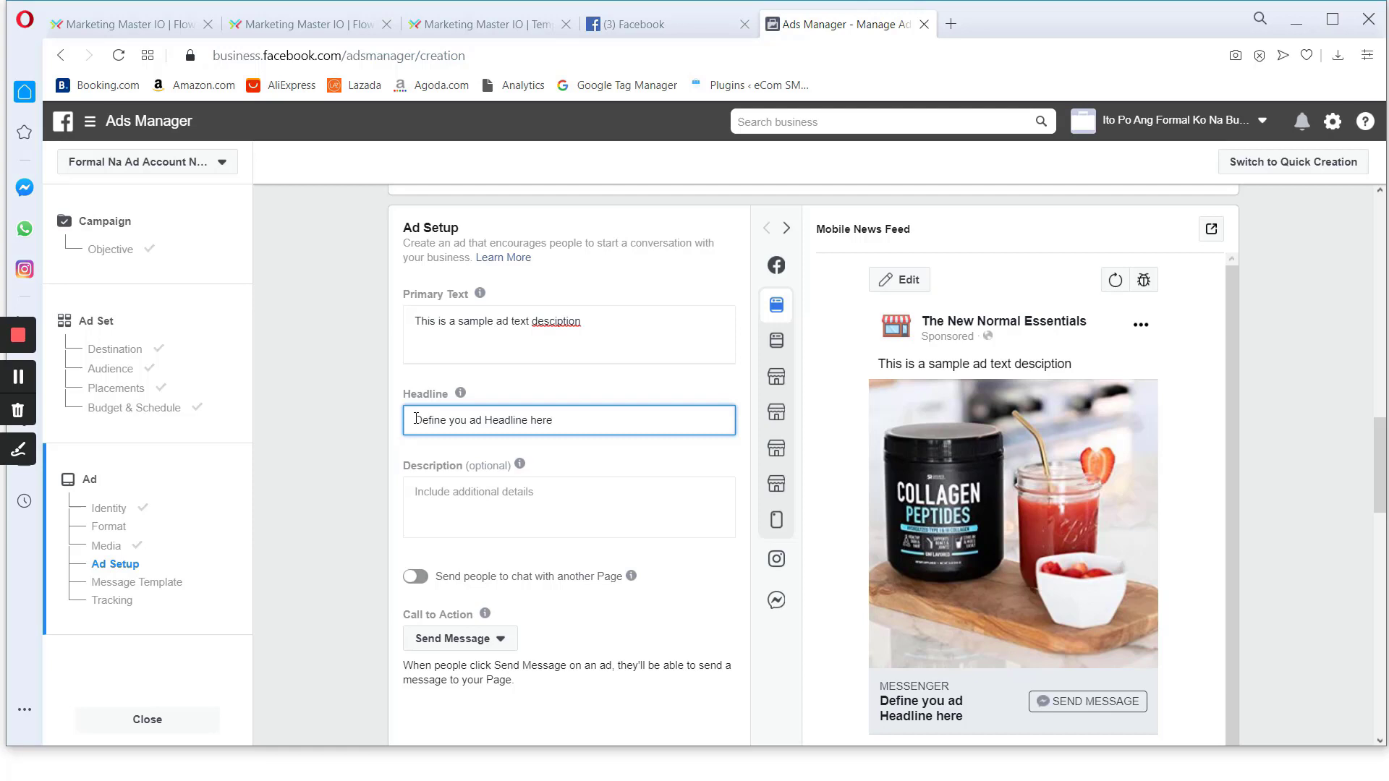
{"action": "left_click", "coordinate": [700, 471]}
Review the call to action and the new and existing message template options, and glance at the bot flow in Marketing Master IO
{"action": "scroll", "coordinate": [643, 482], "scroll_direction": "down", "scroll_amount": 3}
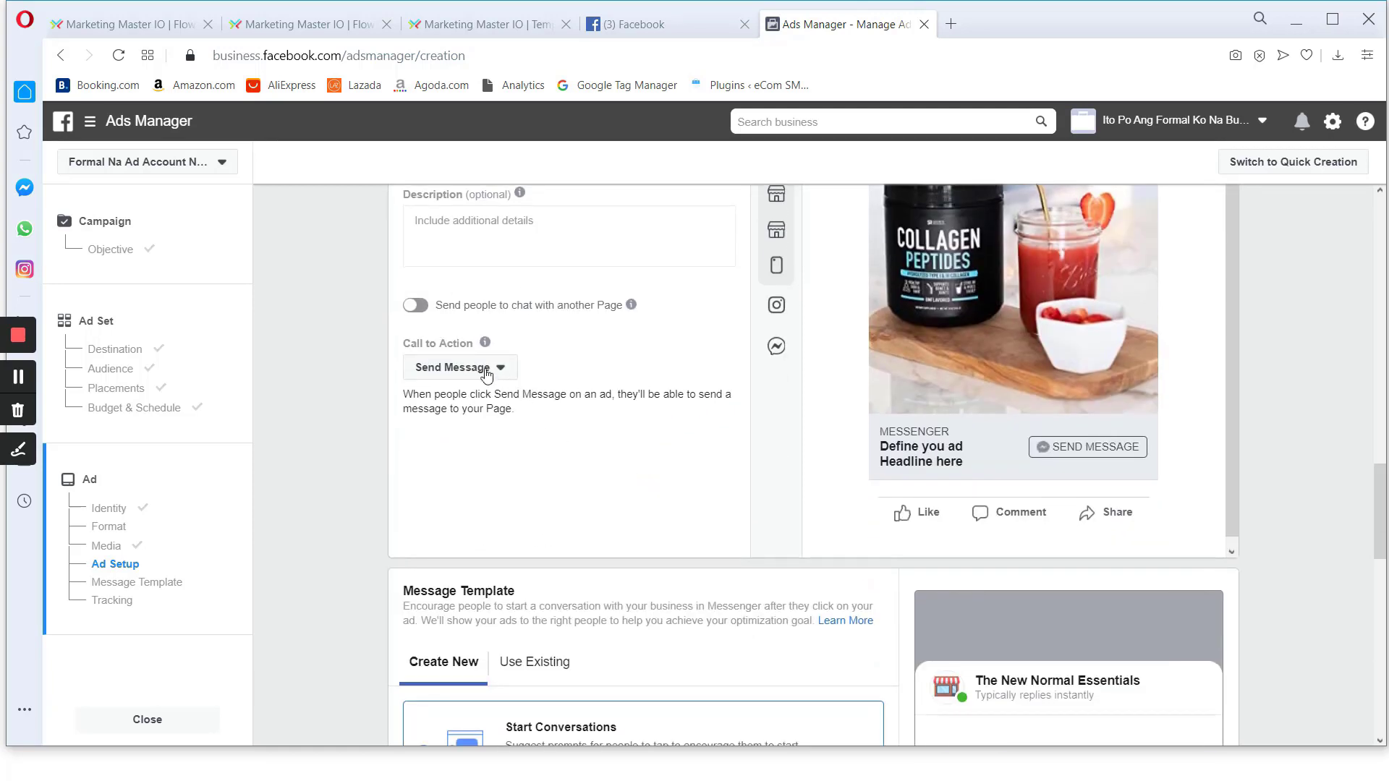
{"action": "scroll", "coordinate": [653, 387], "scroll_direction": "down", "scroll_amount": 5}
{"action": "scroll", "coordinate": [648, 385], "scroll_direction": "up", "scroll_amount": 1}
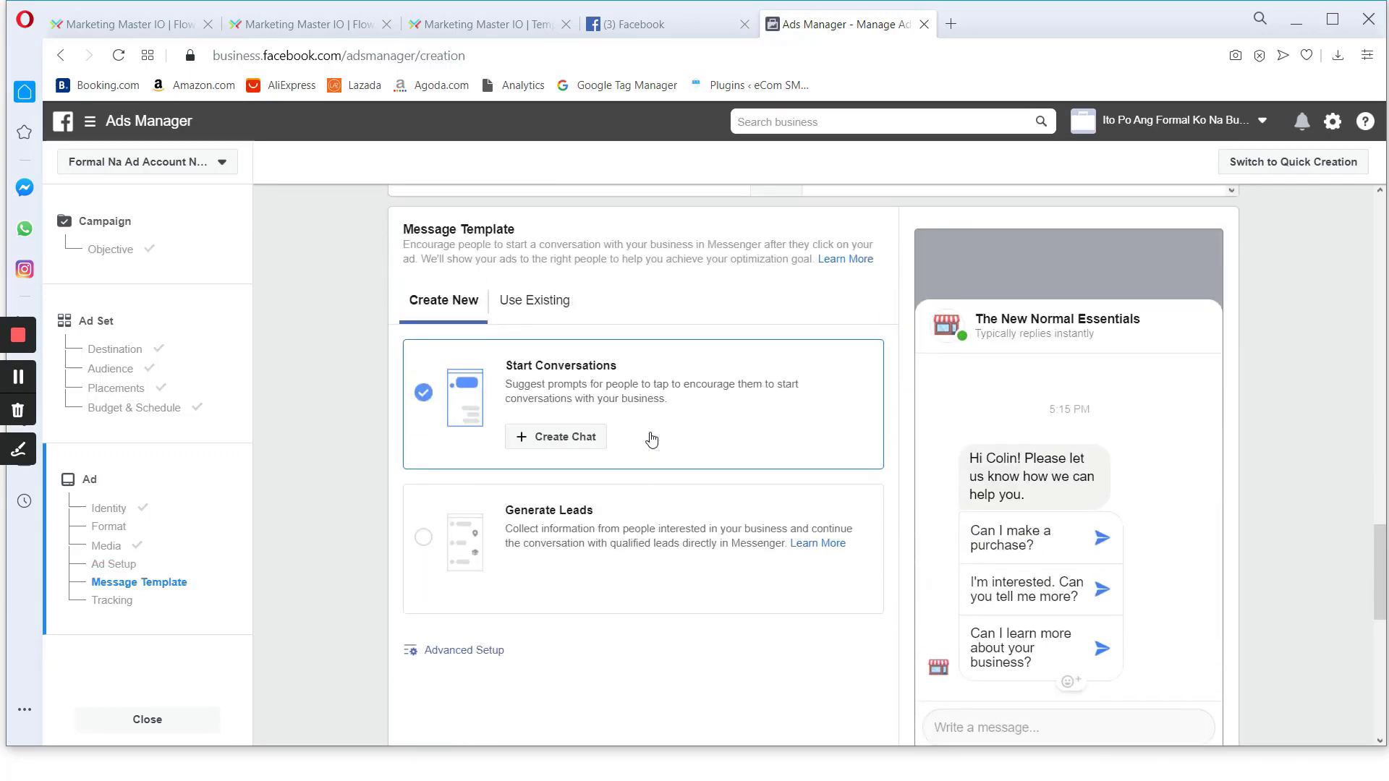
{"action": "left_click_drag", "start_coordinate": [513, 230], "coordinate": [403, 227]}
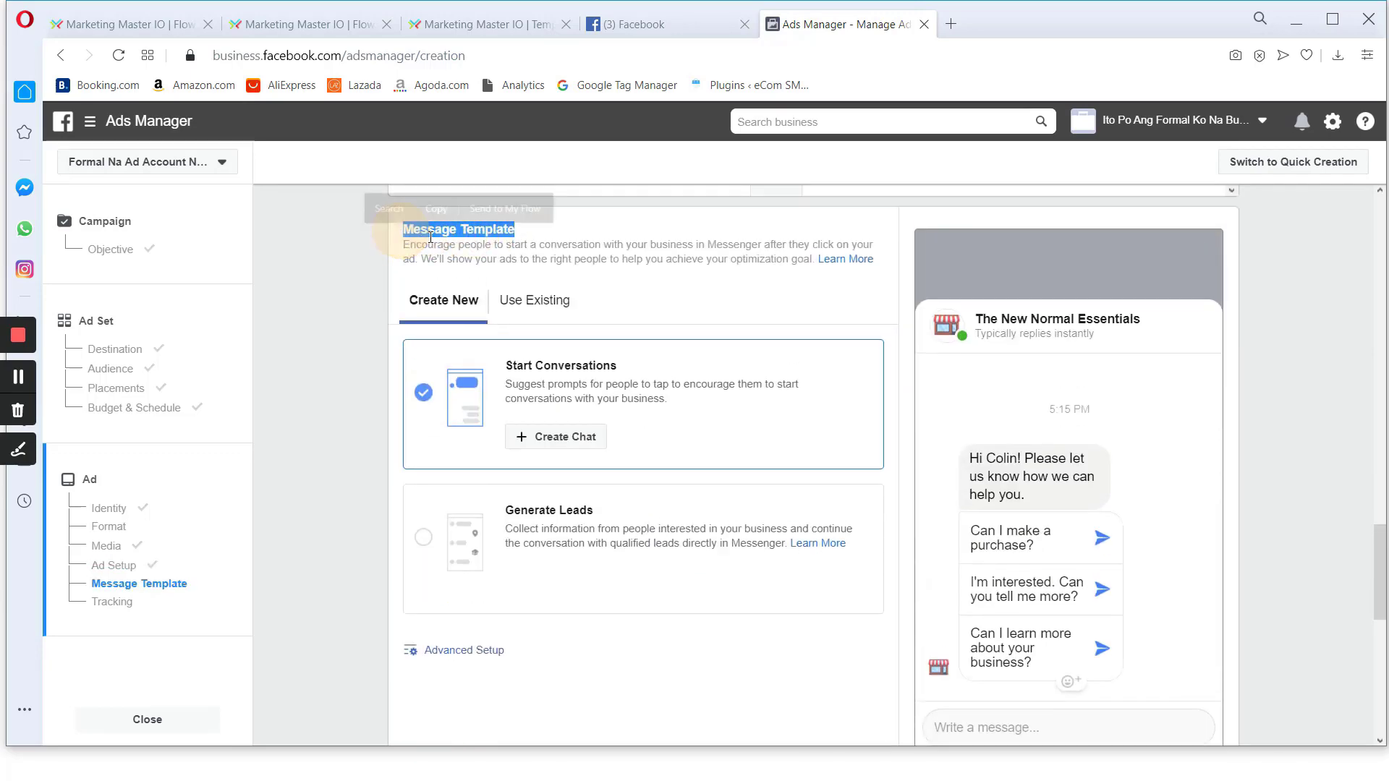
{"action": "left_click", "coordinate": [554, 244]}
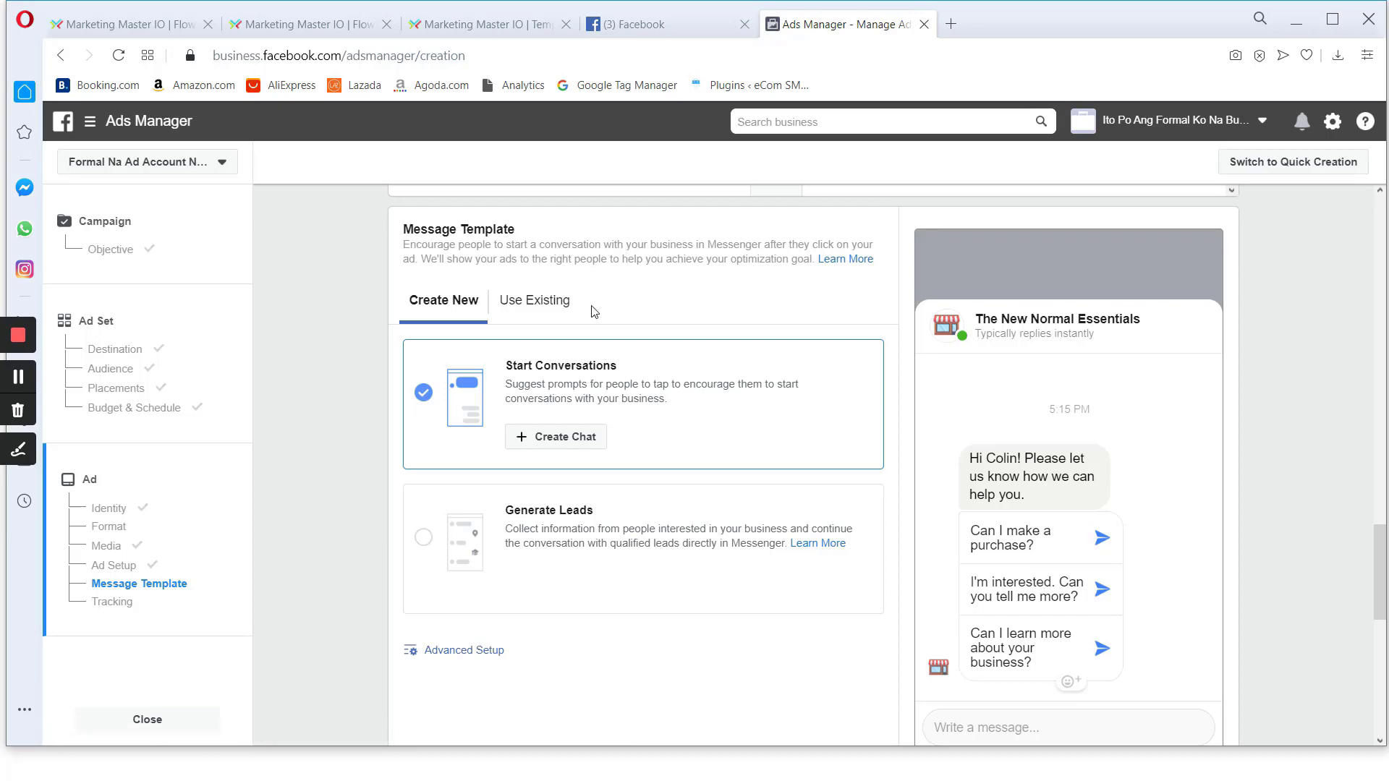
{"action": "key", "text": "ctrl+1"}
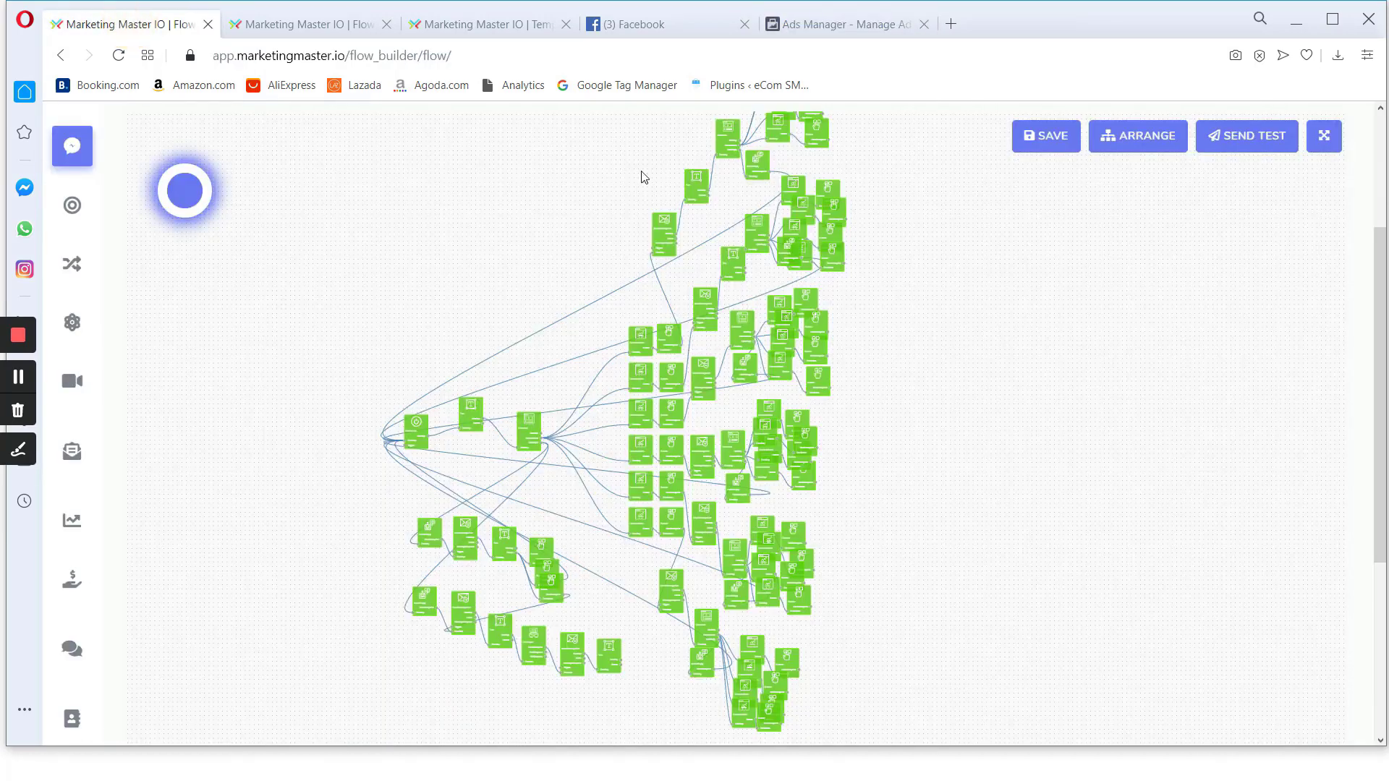
{"action": "left_click", "coordinate": [822, 25]}
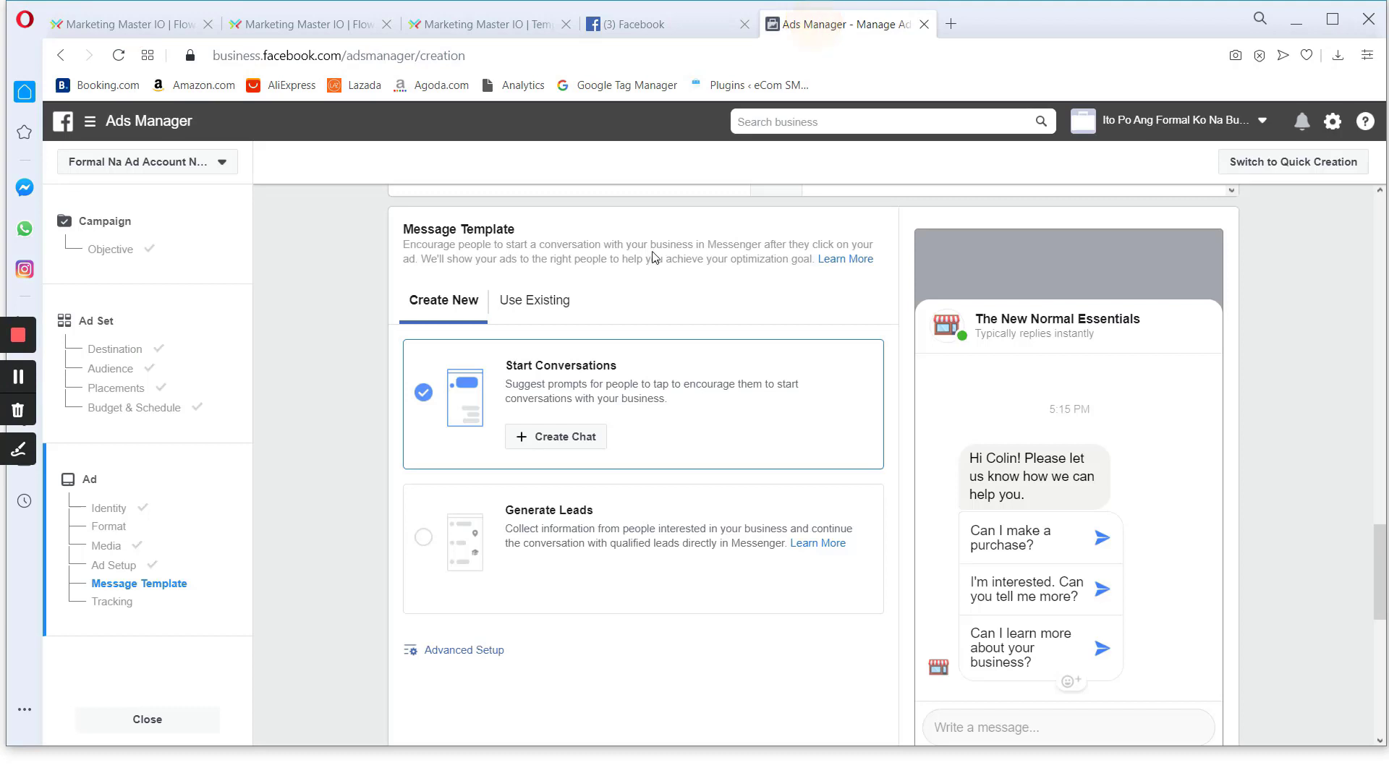
{"action": "left_click", "coordinate": [536, 302]}
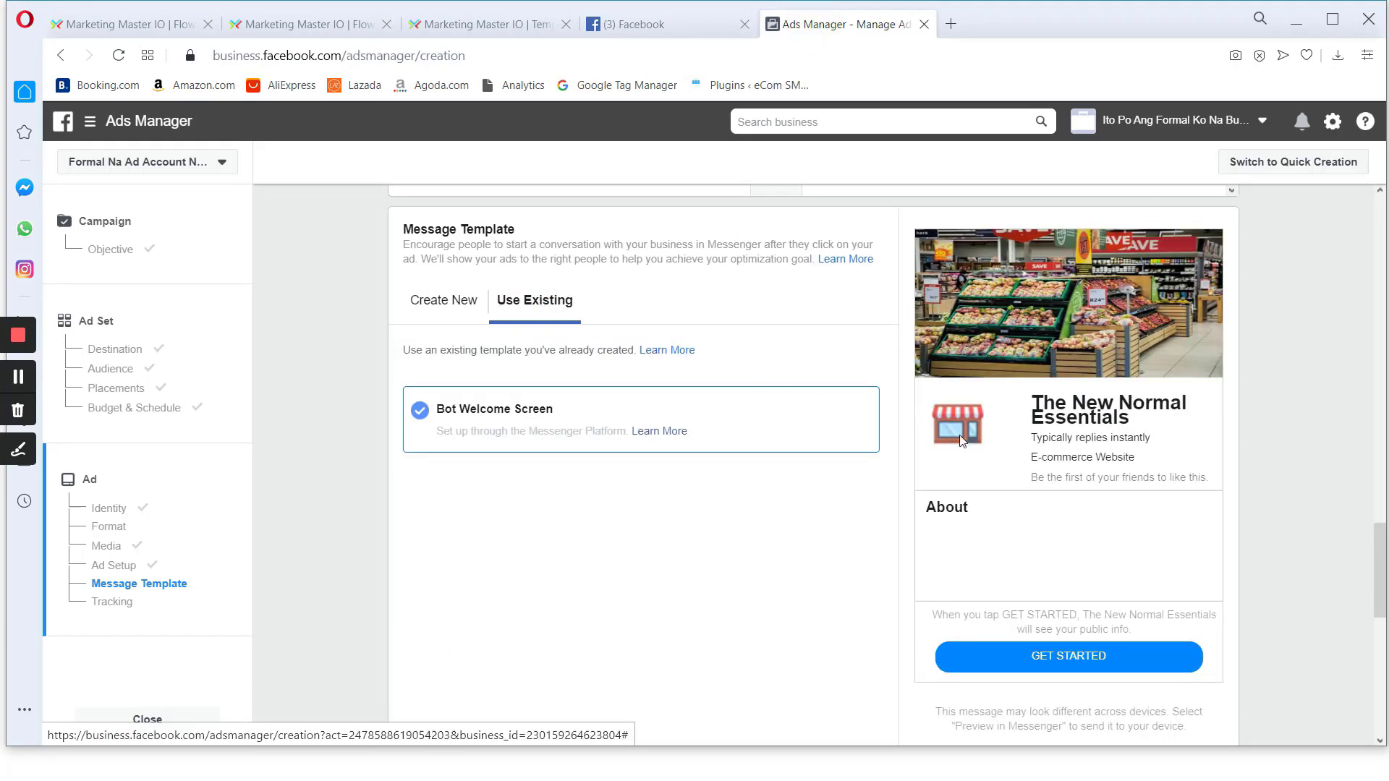
{"action": "left_click", "coordinate": [437, 300]}
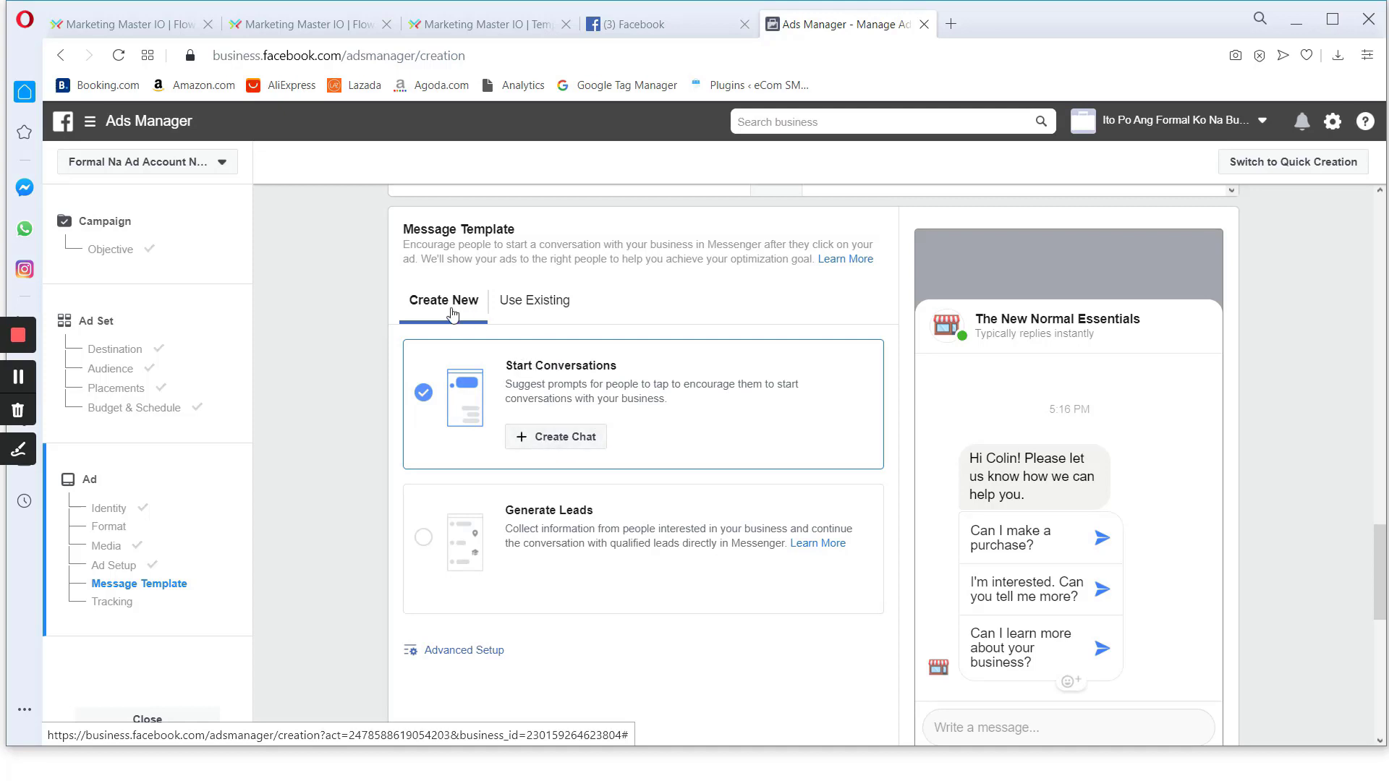
Start a new Start Conversations chat template in Ads Manager and switch to Facebook's chat with The New Normal Essentials
{"action": "left_click", "coordinate": [551, 440]}
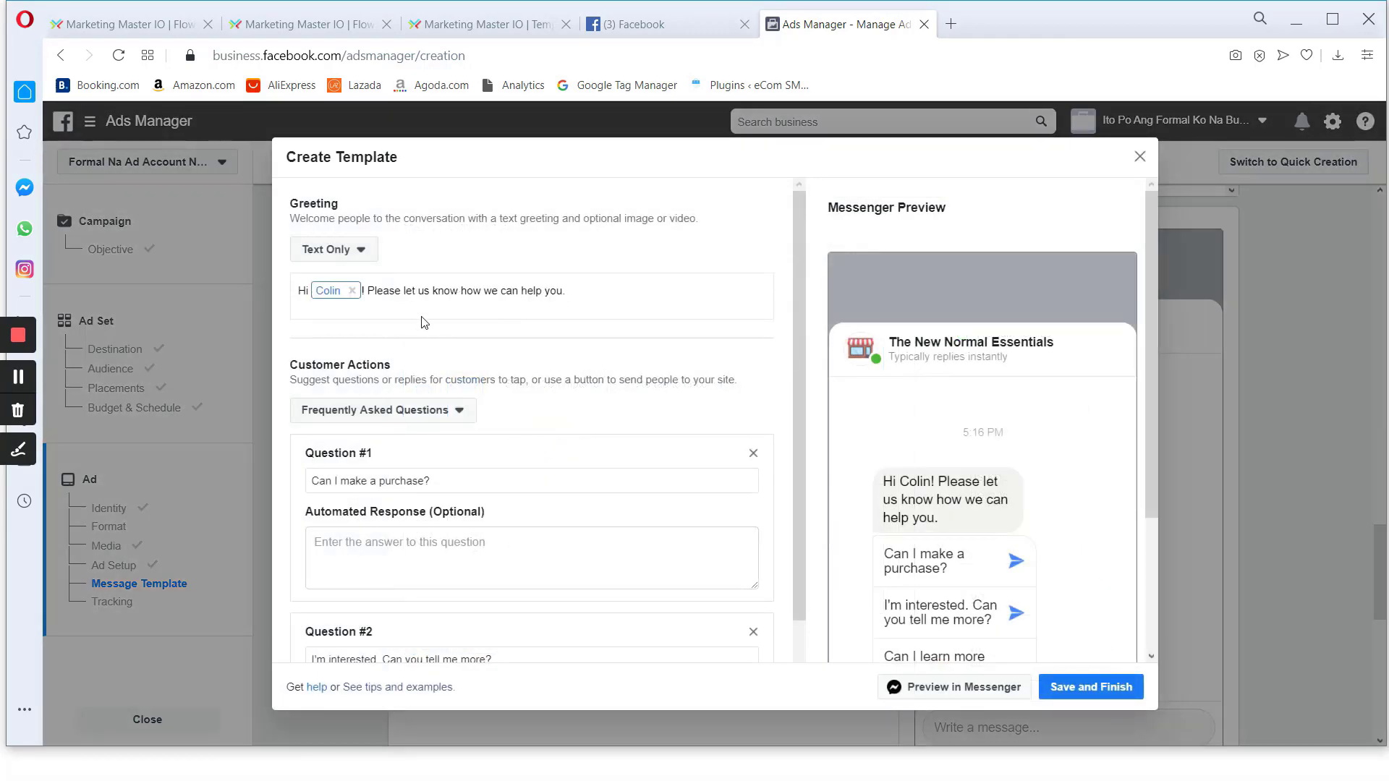
{"action": "left_click", "coordinate": [388, 299]}
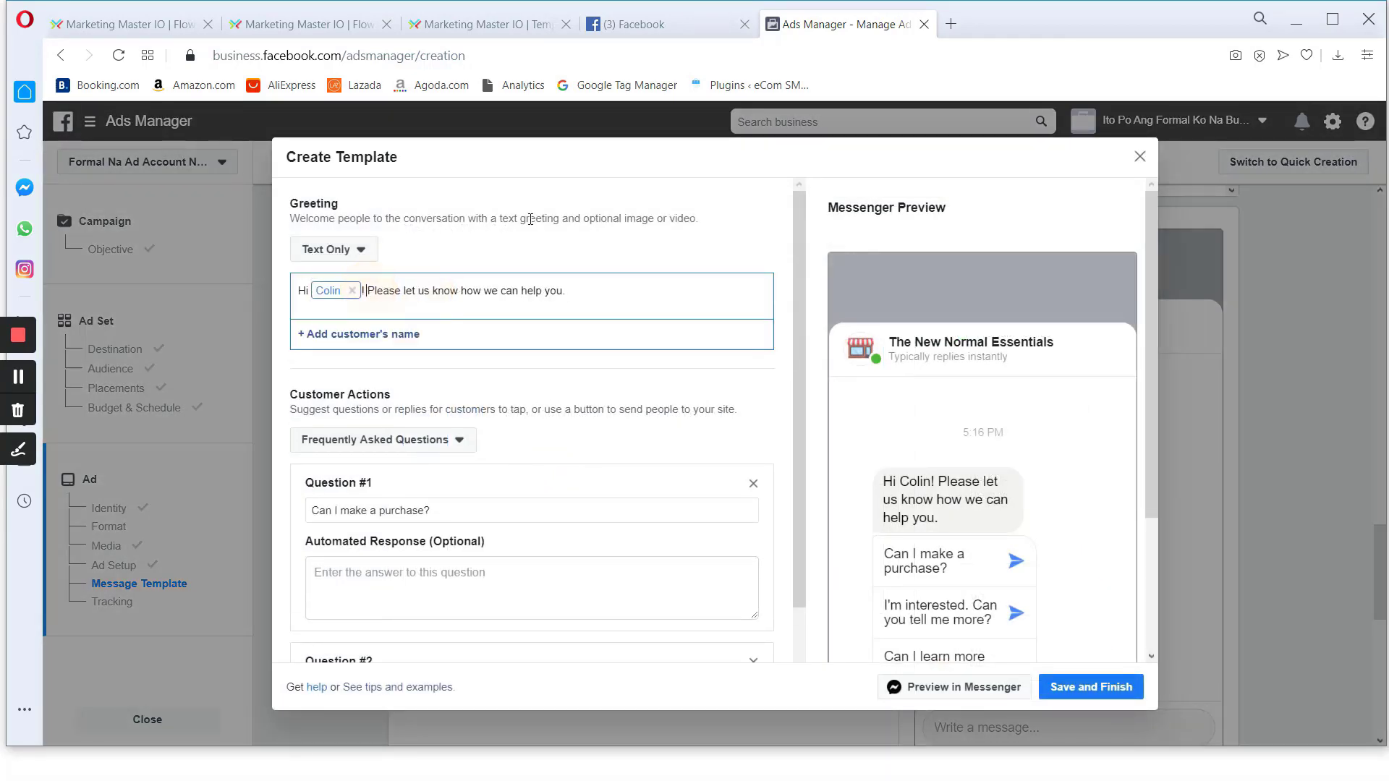
{"action": "left_click", "coordinate": [650, 25]}
{"action": "left_click", "coordinate": [816, 29]}
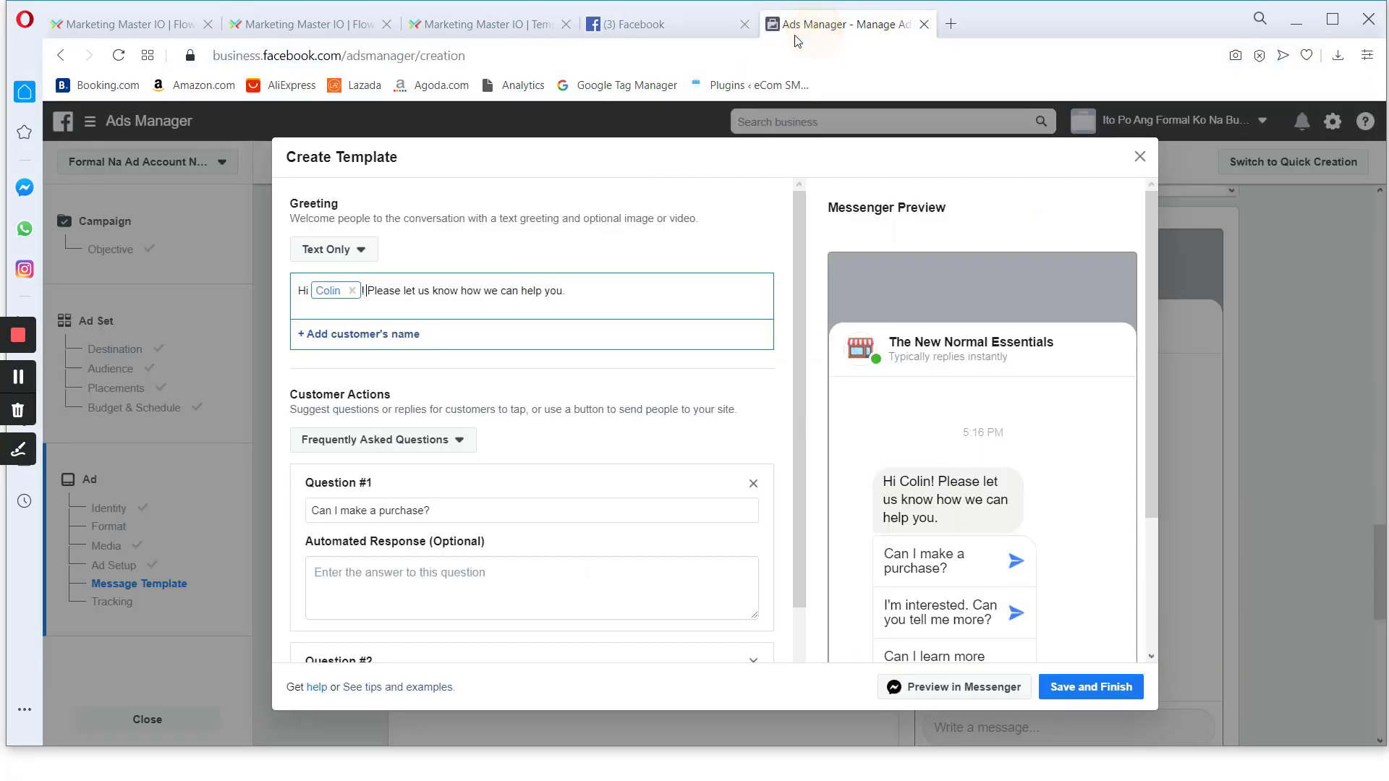
{"action": "left_click", "coordinate": [628, 24]}
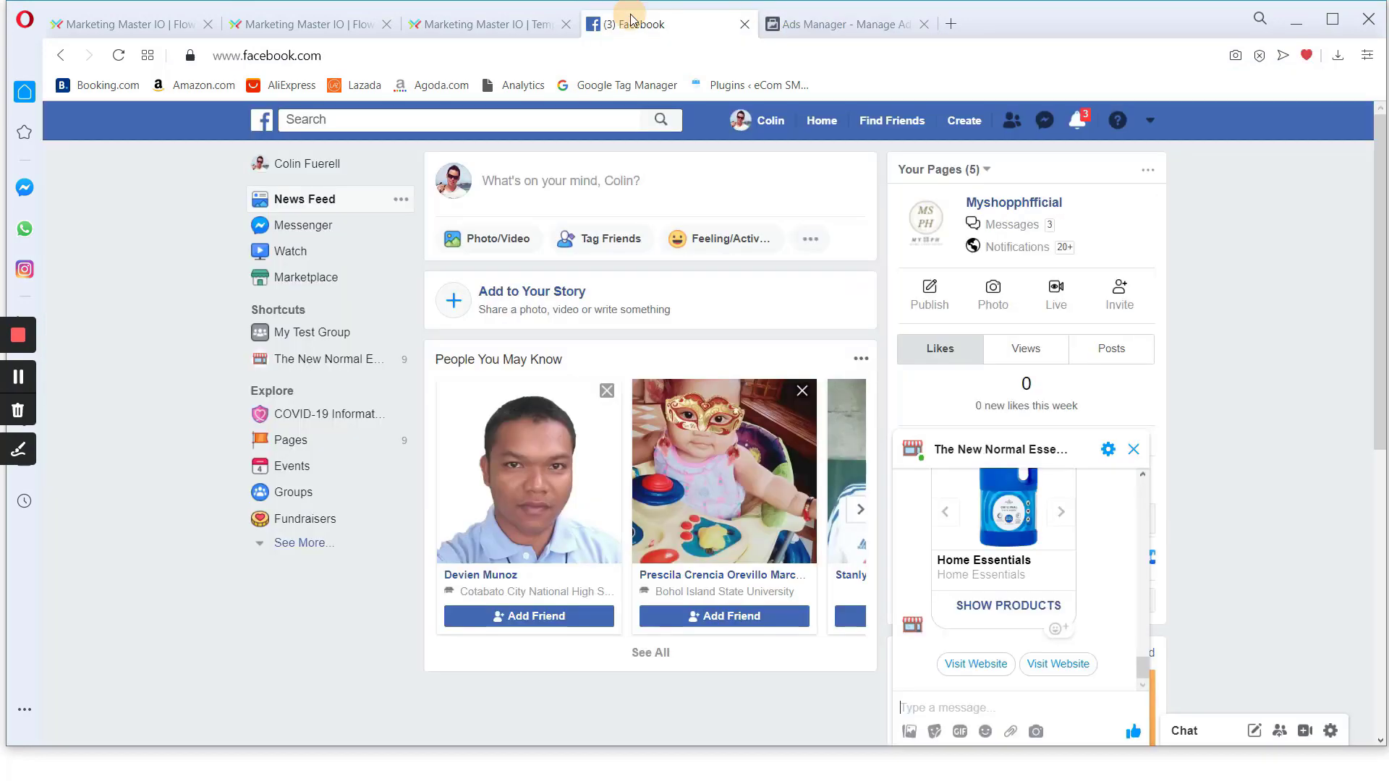
{"action": "left_click", "coordinate": [821, 24]}
{"action": "left_click", "coordinate": [666, 34]}
{"action": "left_click", "coordinate": [1044, 120]}
{"action": "left_click", "coordinate": [853, 191]}
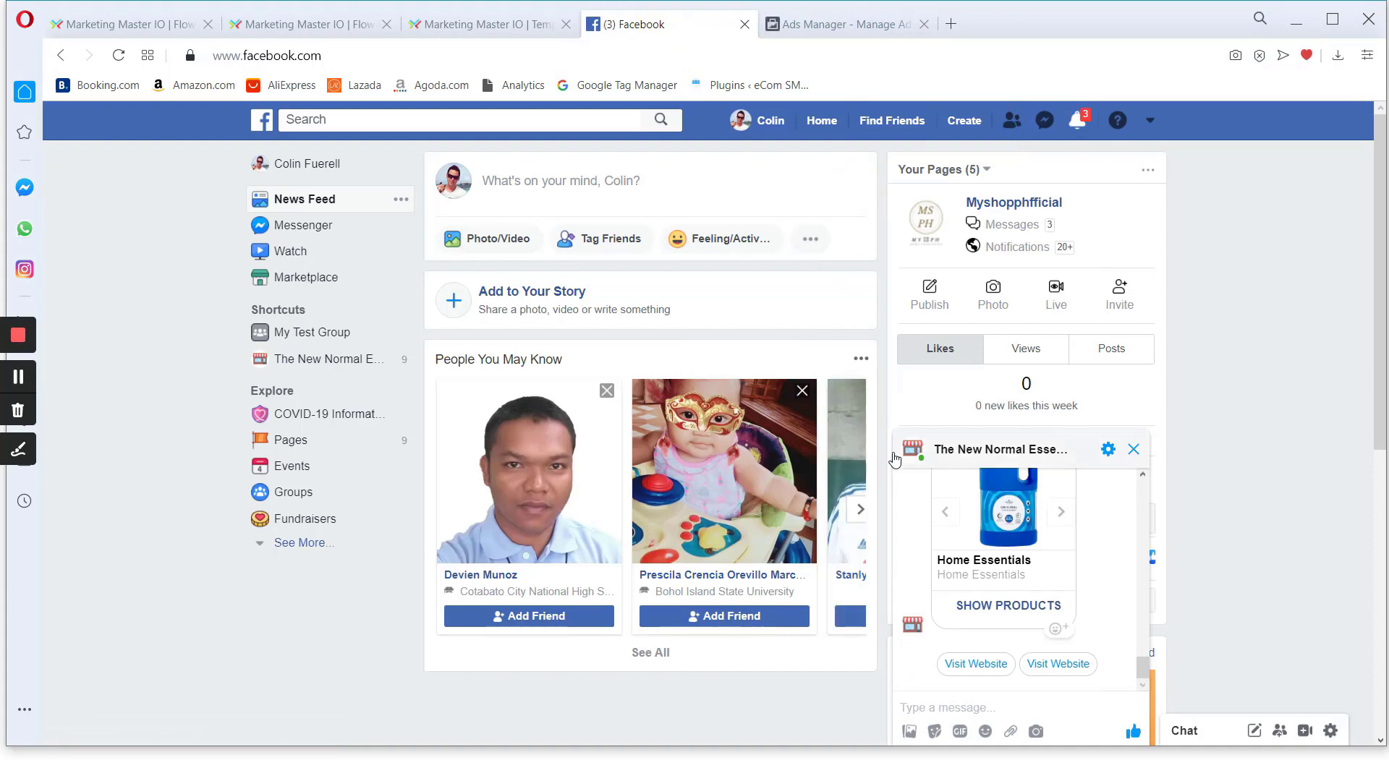
Copy the promo message in the chat from "This is from New Normal Essetials" through "click on any buttons below", without its salutation
{"action": "scroll", "coordinate": [1009, 574], "scroll_direction": "up", "scroll_amount": 5}
{"action": "scroll", "coordinate": [1009, 573], "scroll_direction": "down", "scroll_amount": 5}
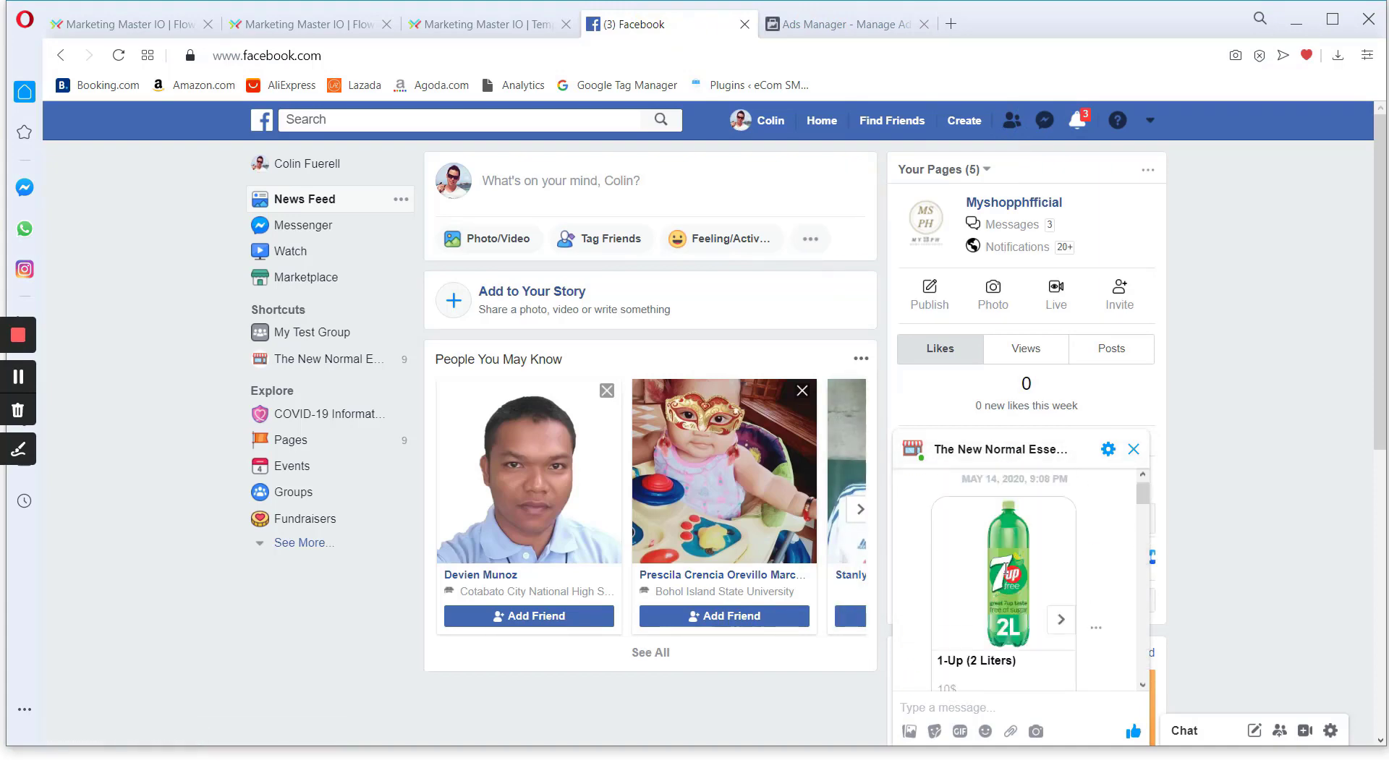
{"action": "scroll", "coordinate": [1003, 577], "scroll_direction": "up", "scroll_amount": 5}
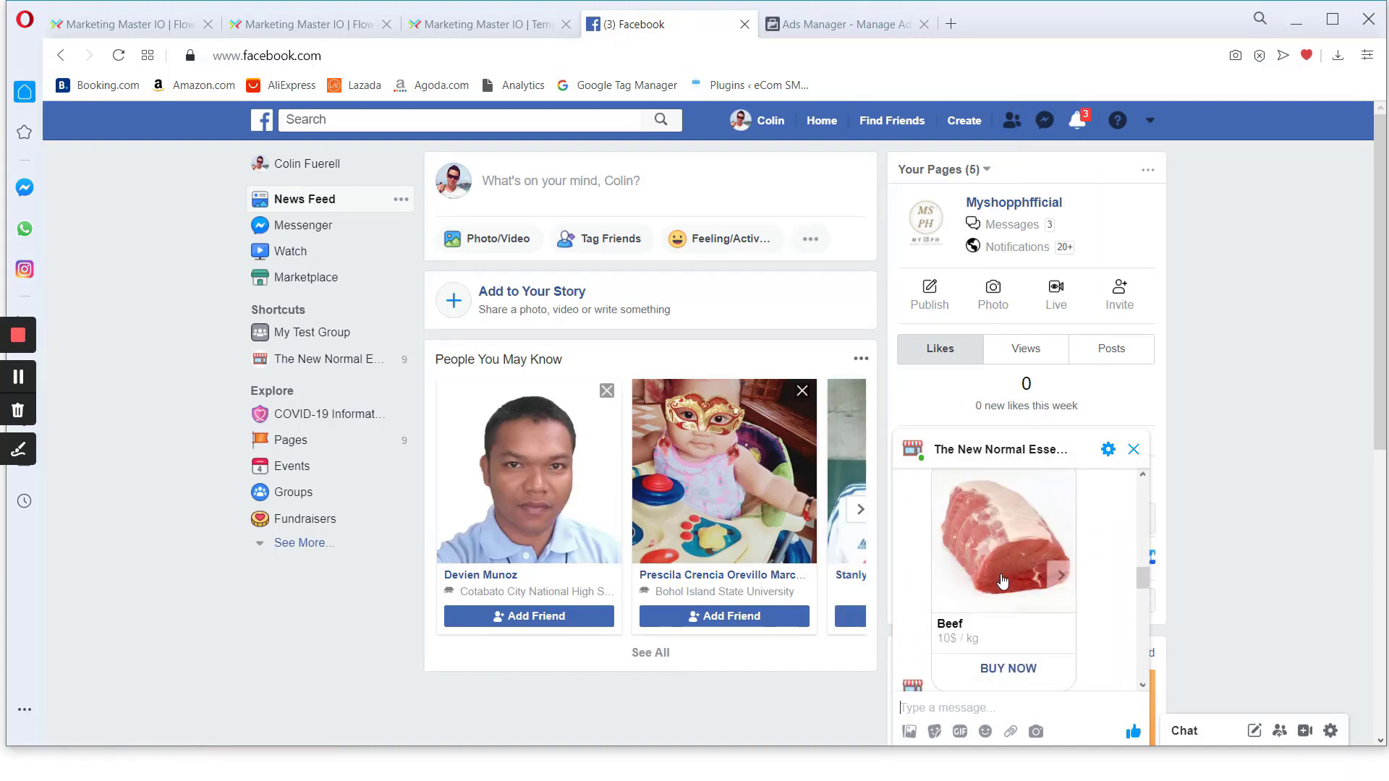
{"action": "scroll", "coordinate": [1003, 577], "scroll_direction": "down", "scroll_amount": 3}
{"action": "scroll", "coordinate": [1002, 579], "scroll_direction": "up", "scroll_amount": 2}
{"action": "scroll", "coordinate": [999, 585], "scroll_direction": "down", "scroll_amount": 8}
{"action": "scroll", "coordinate": [999, 584], "scroll_direction": "down", "scroll_amount": 2}
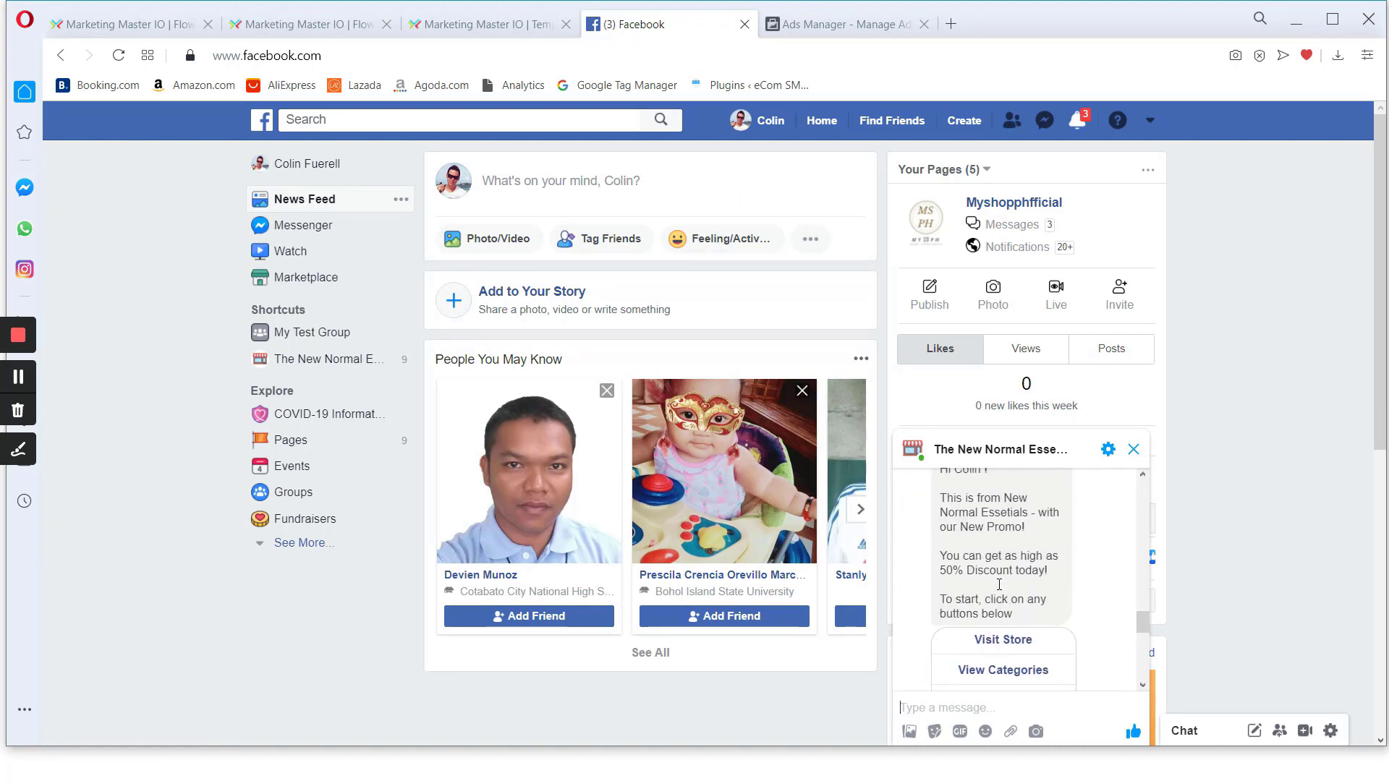
{"action": "scroll", "coordinate": [999, 584], "scroll_direction": "up", "scroll_amount": 2}
{"action": "double_click", "coordinate": [945, 560]}
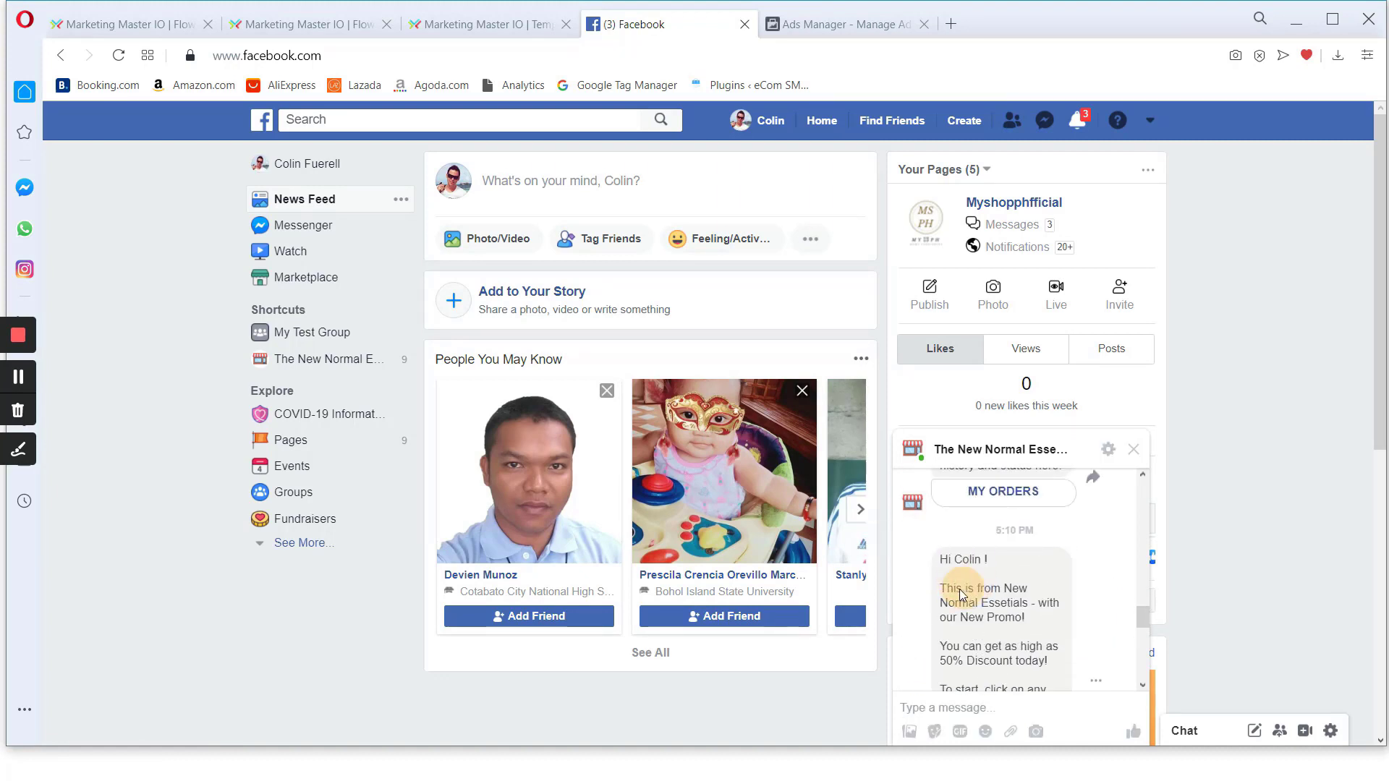
{"action": "left_click", "coordinate": [967, 605]}
{"action": "left_click_drag", "start_coordinate": [958, 603], "coordinate": [938, 587]}
{"action": "scroll", "coordinate": [1012, 593], "scroll_direction": "down", "scroll_amount": 2}
{"action": "left_click_drag", "start_coordinate": [1022, 591], "coordinate": [1028, 619]}
{"action": "key", "text": "ctrl+c"}
Return to Ads Manager and replace the greeting's sentence after the customer's name with the copied promo message, separated by a blank line
{"action": "left_click", "coordinate": [821, 23]}
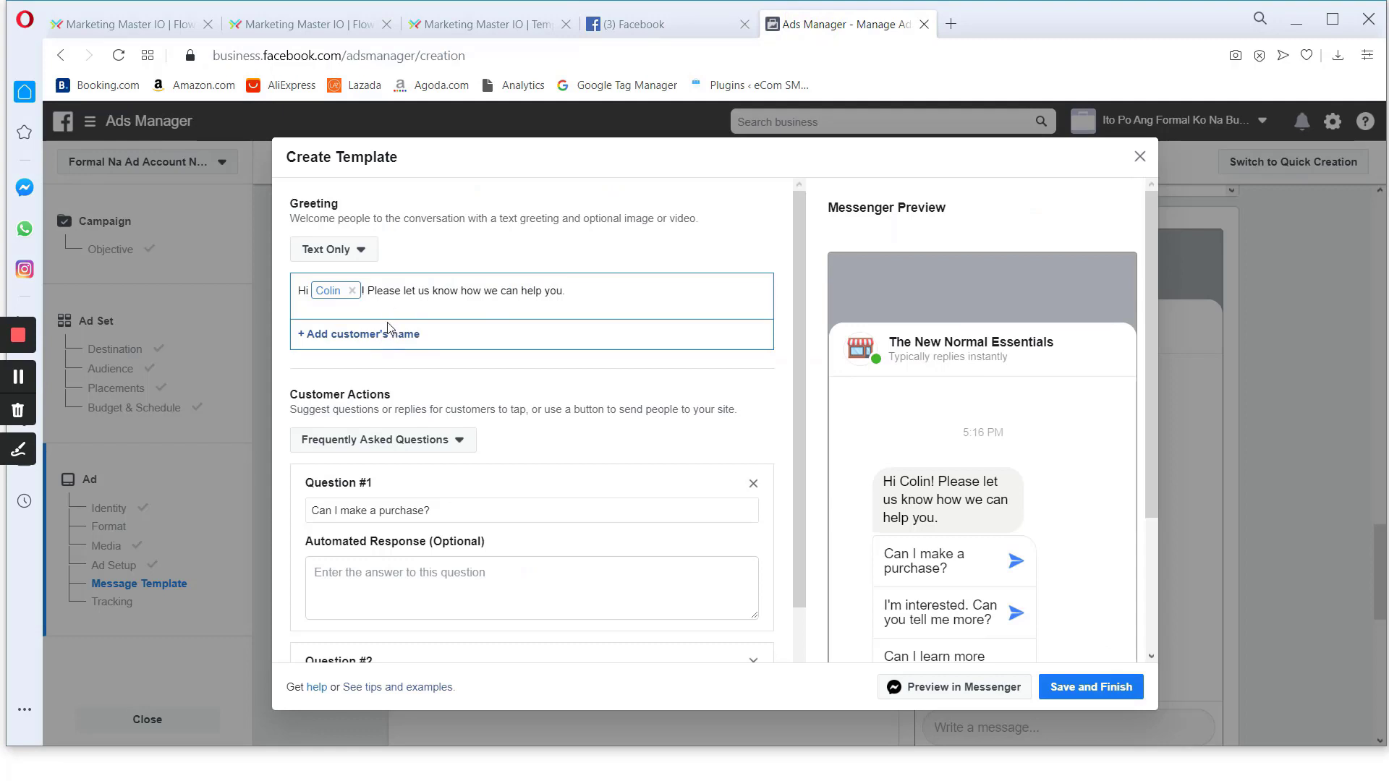
{"action": "key", "text": "Return"}
{"action": "key", "text": "Return"}
{"action": "left_click_drag", "start_coordinate": [499, 329], "coordinate": [282, 336]}
{"action": "key", "text": "ctrl+v"}
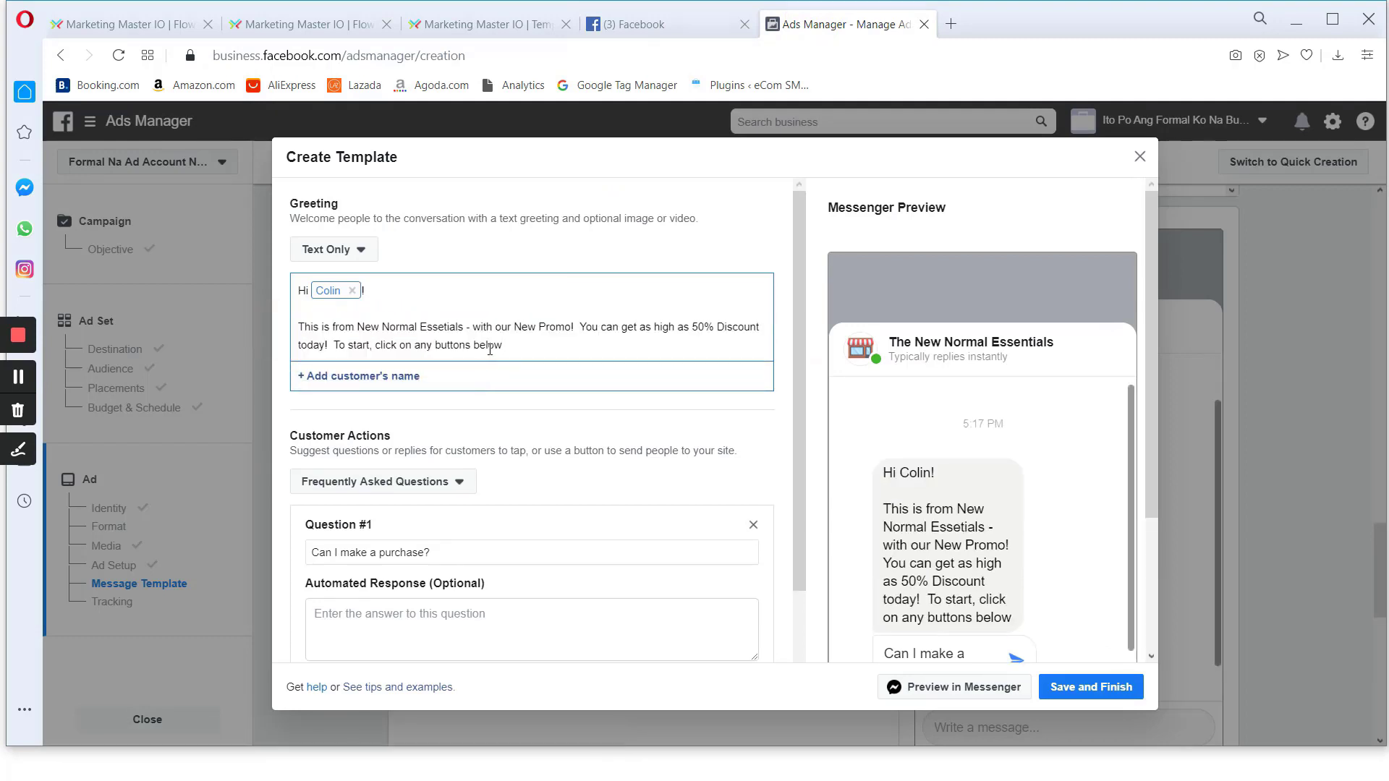
Separate "You can get as high as 50% Discount today!" and "To start, click on any buttons below" into their own paragraphs in the greeting
{"action": "left_click", "coordinate": [583, 328]}
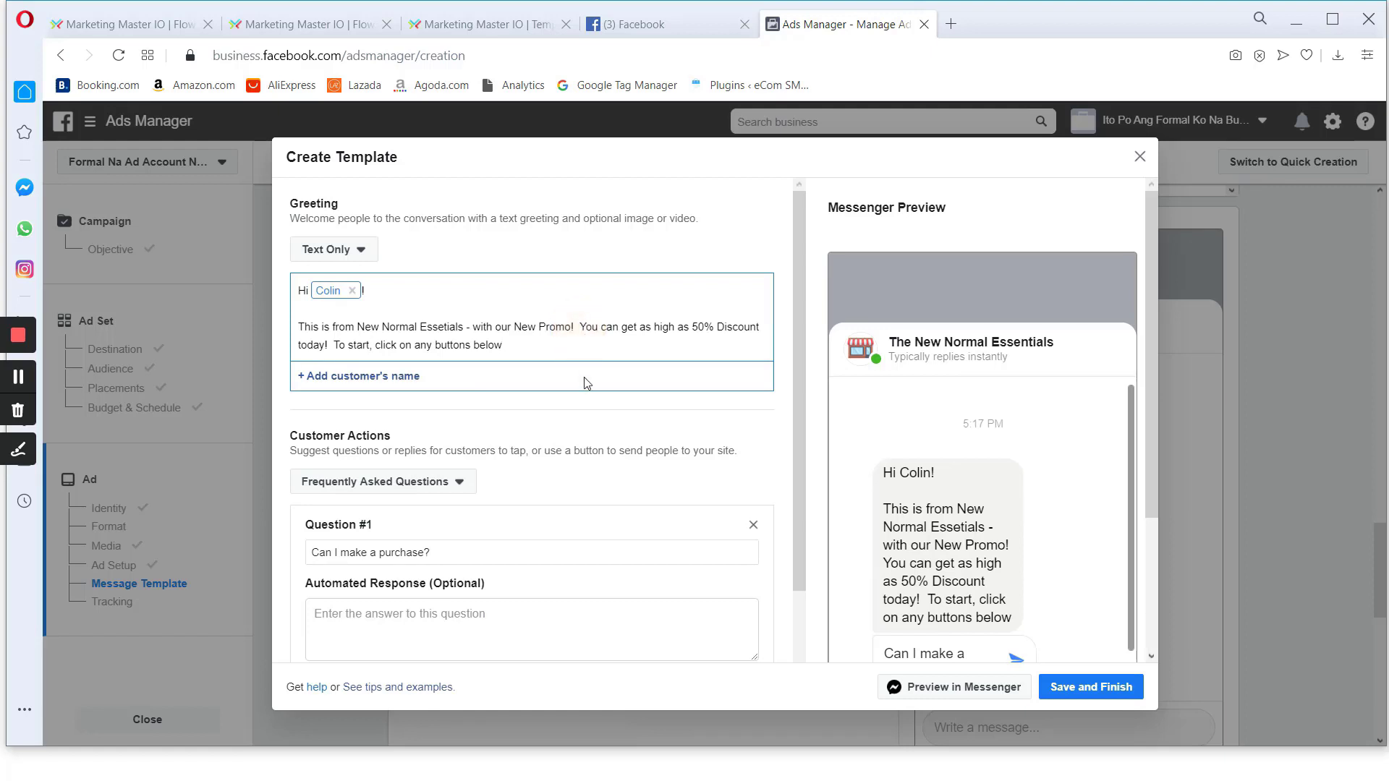
{"action": "key", "text": "BackSpace"}
{"action": "key", "text": "BackSpace"}
{"action": "key", "text": "Return"}
{"action": "key", "text": "Return"}
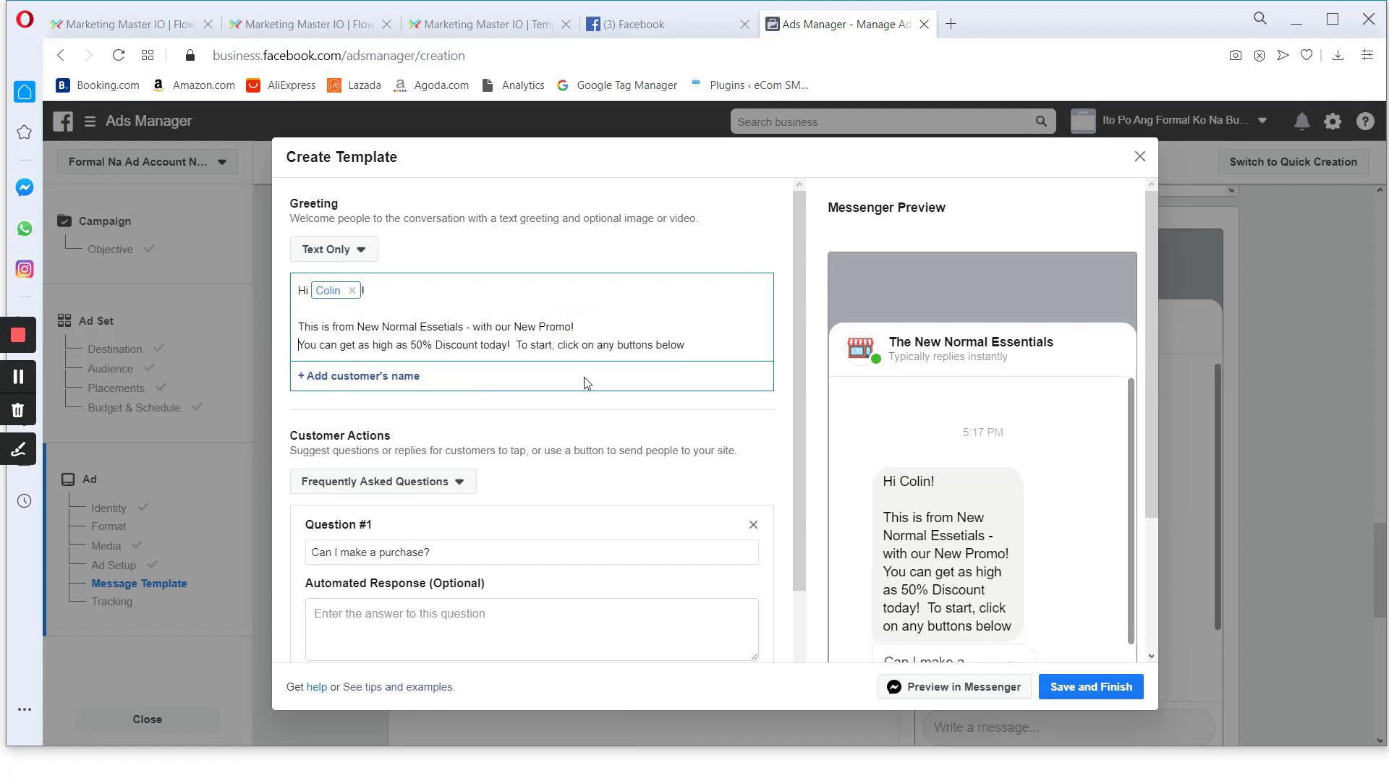
{"action": "left_click", "coordinate": [518, 362]}
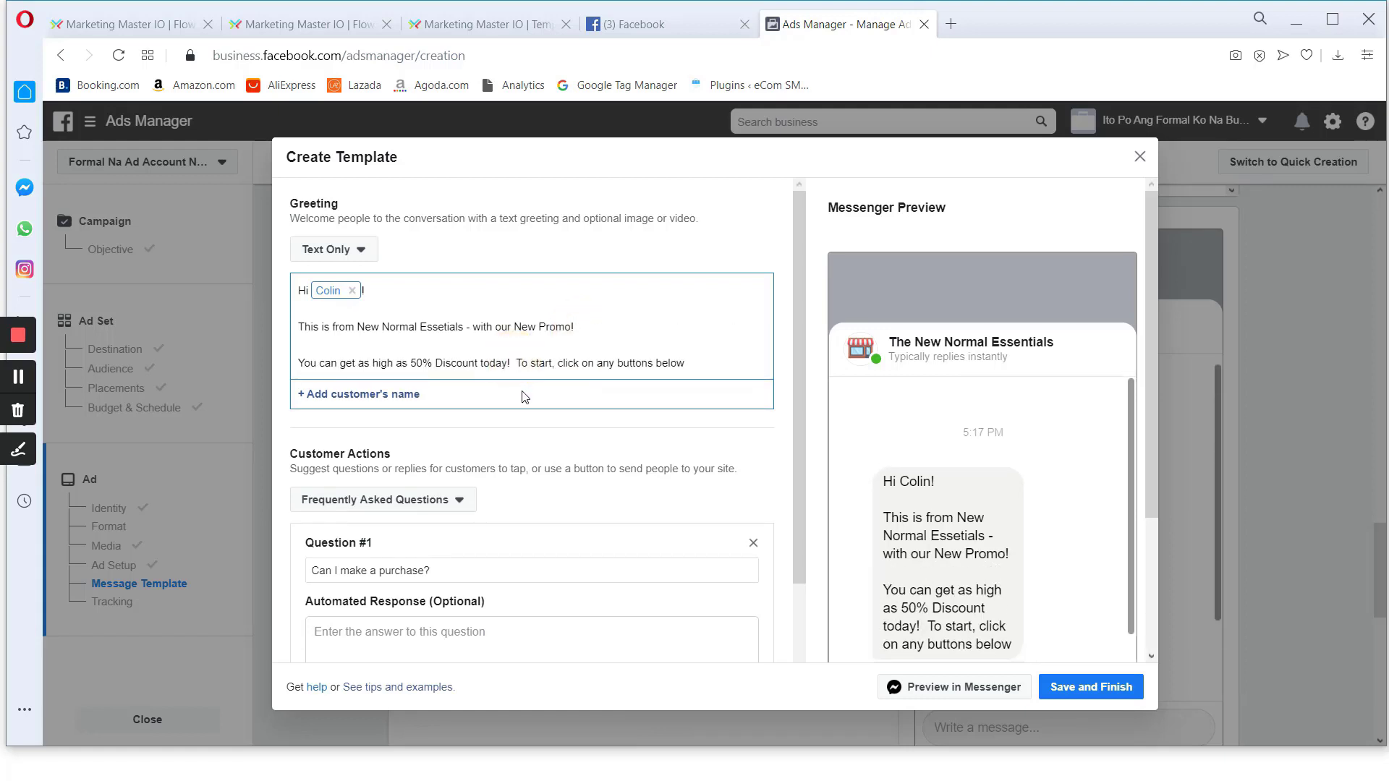
{"action": "key", "text": "BackSpace"}
{"action": "key", "text": "BackSpace"}
{"action": "key", "text": "Return"}
{"action": "key", "text": "Return"}
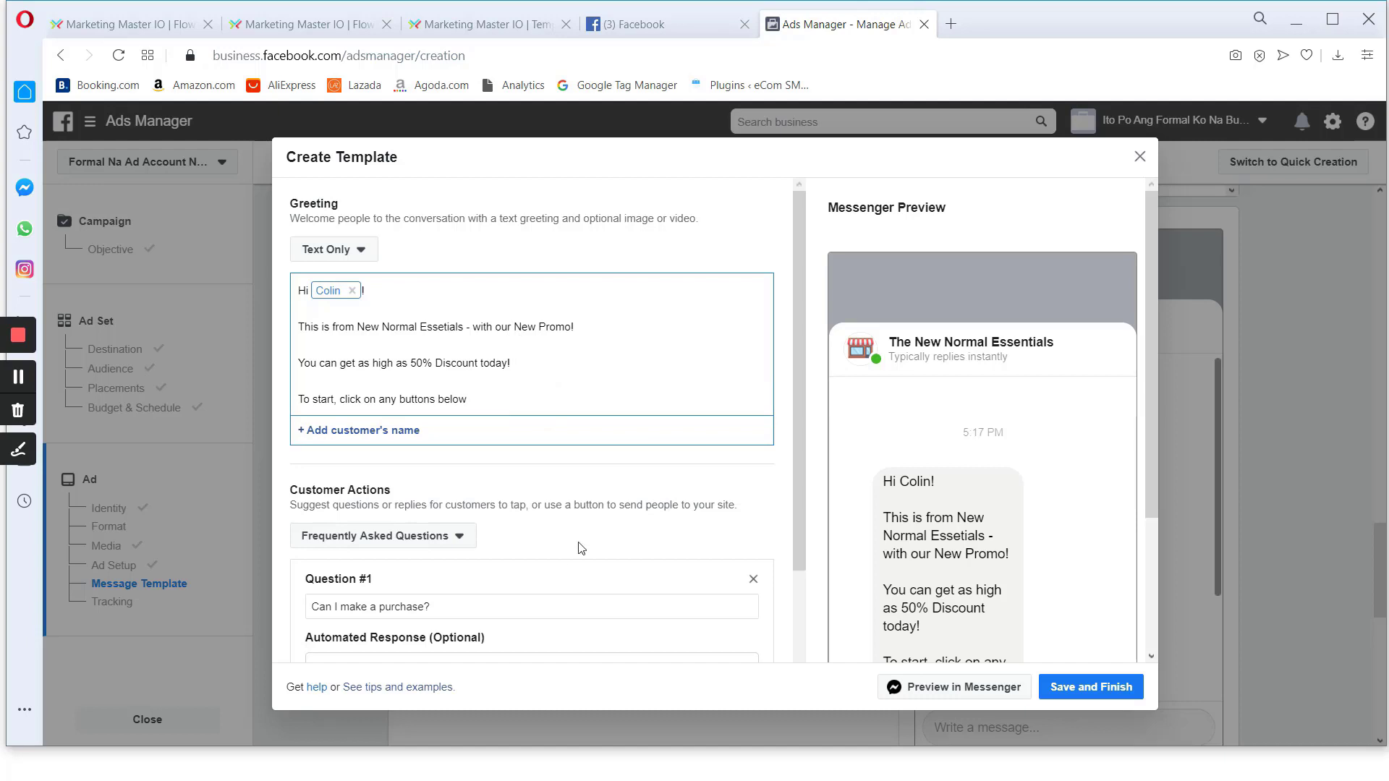
Change Question #1 of the template's frequently asked questions to "I want to Visit Store"
{"action": "scroll", "coordinate": [581, 548], "scroll_direction": "down", "scroll_amount": 3}
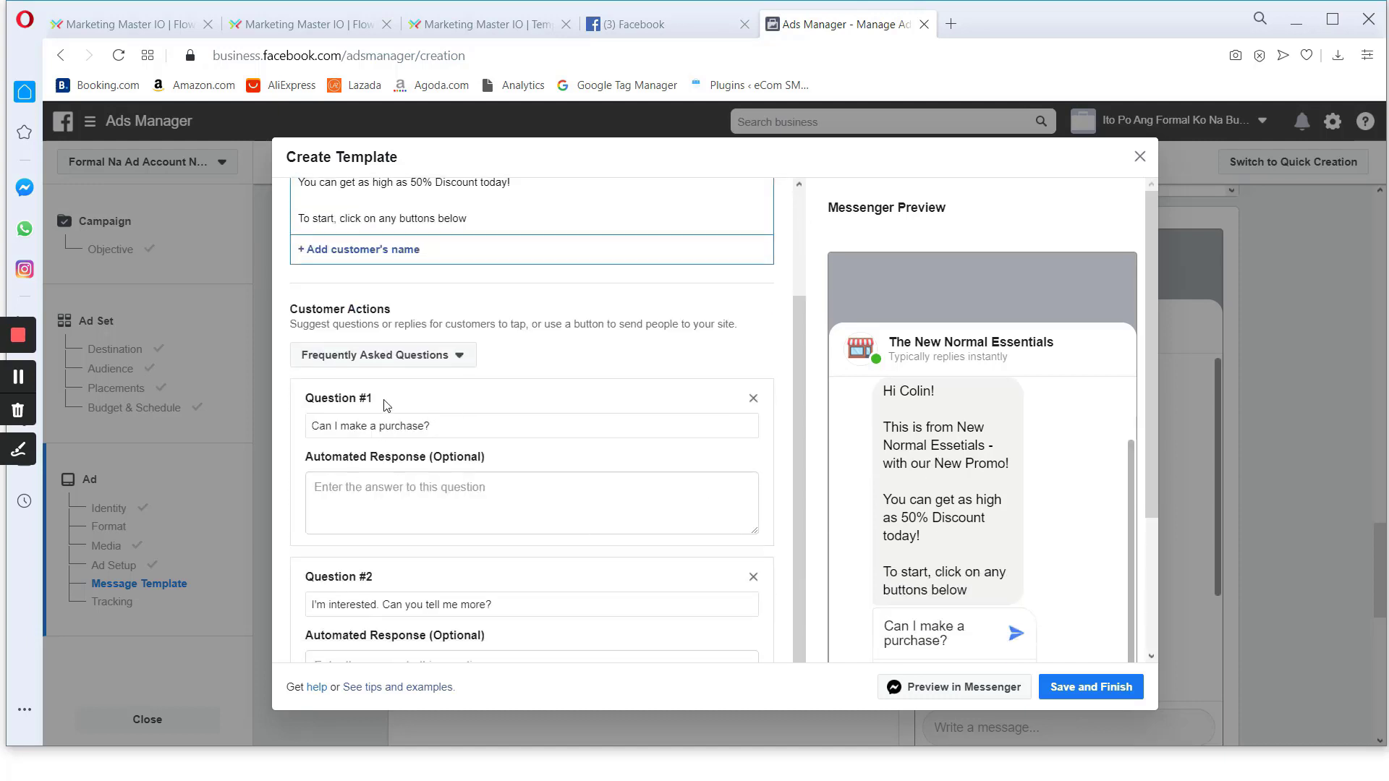
{"action": "left_click", "coordinate": [456, 425]}
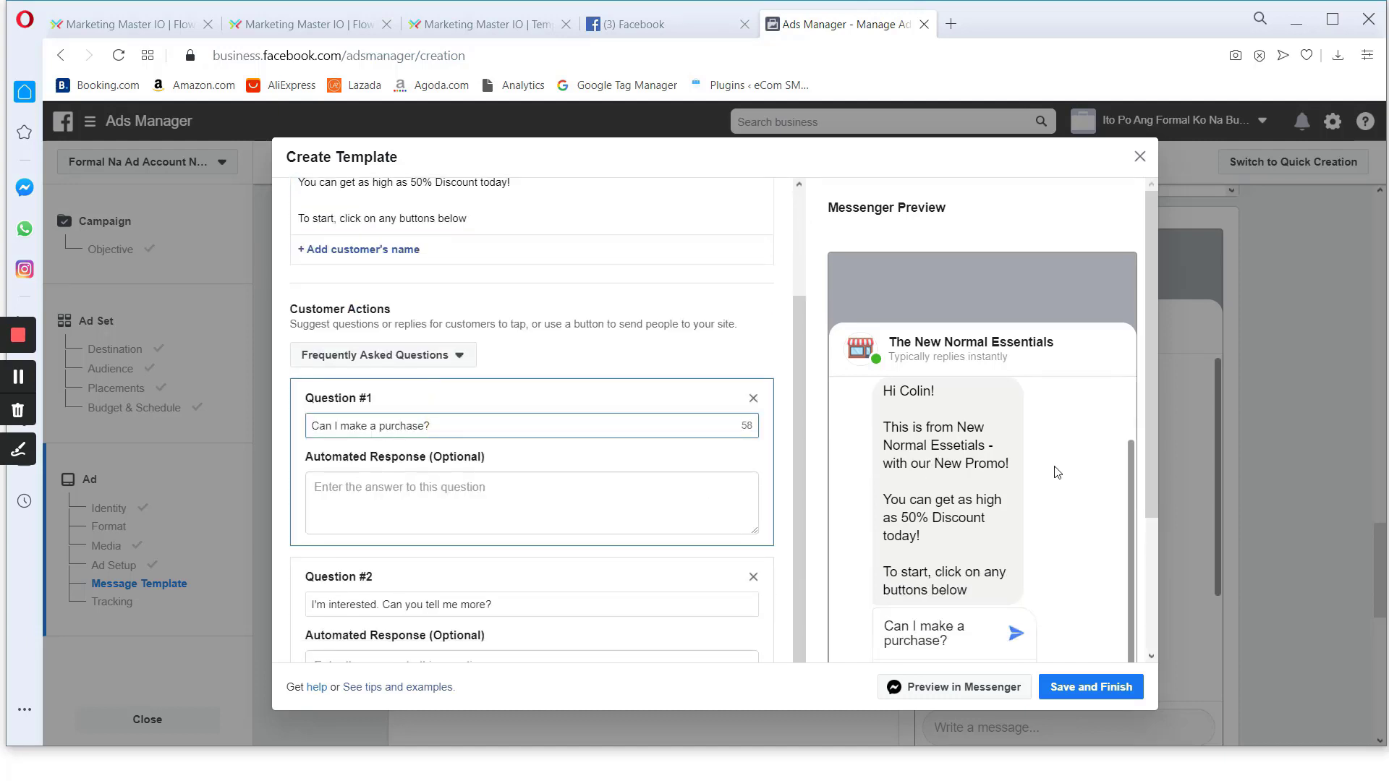
{"action": "scroll", "coordinate": [1058, 478], "scroll_direction": "down", "scroll_amount": 1}
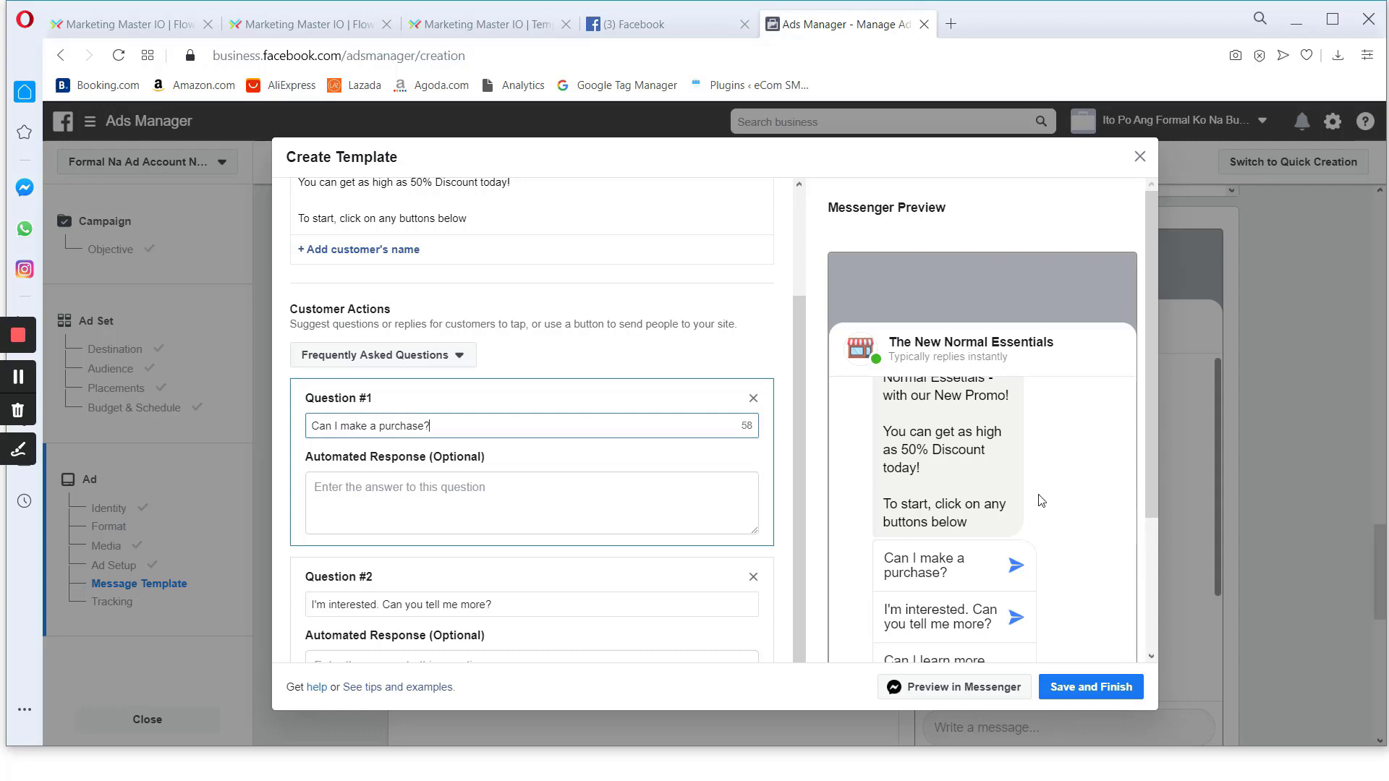
{"action": "scroll", "coordinate": [1158, 496], "scroll_direction": "down", "scroll_amount": 5}
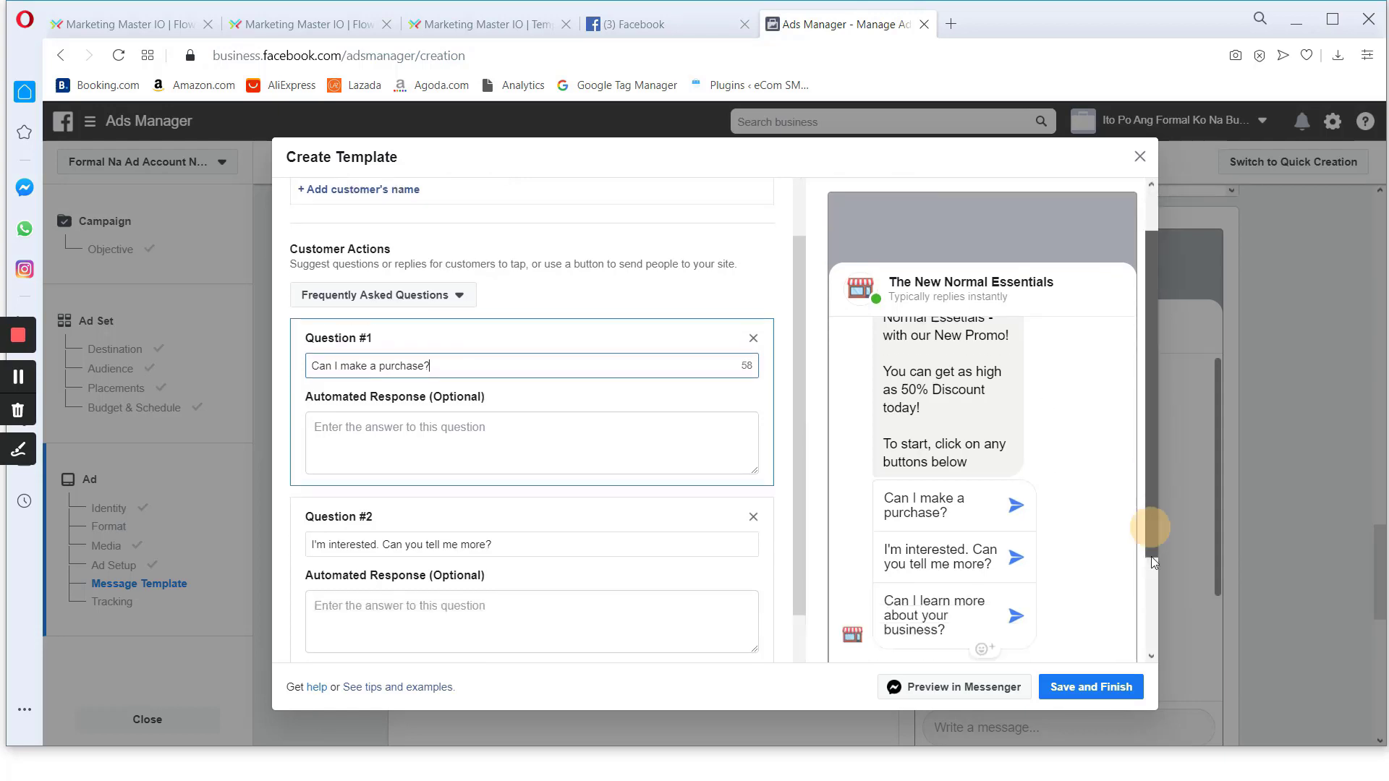
{"action": "scroll", "coordinate": [543, 495], "scroll_direction": "up", "scroll_amount": 3}
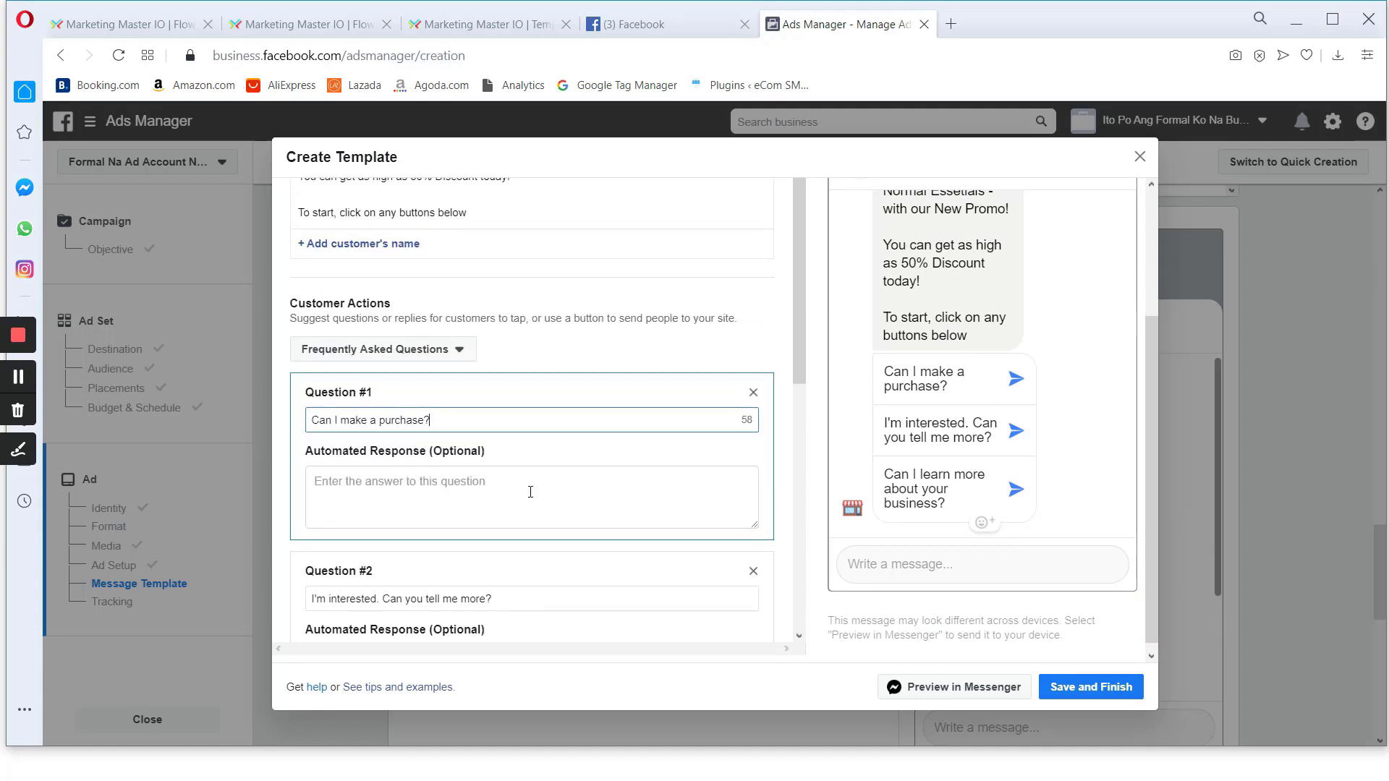
{"action": "left_click_drag", "start_coordinate": [465, 431], "coordinate": [339, 432]}
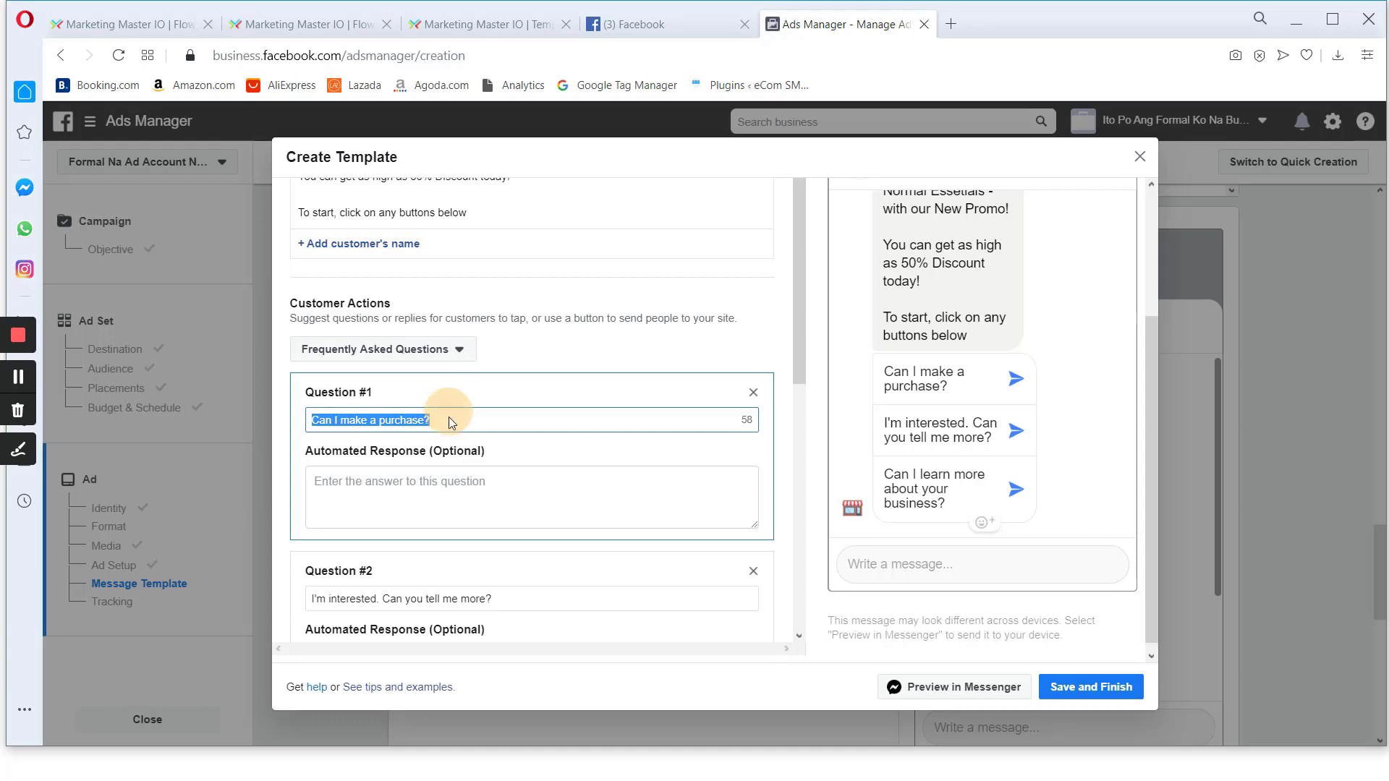
{"action": "type", "text": "I want to Visit Store"}
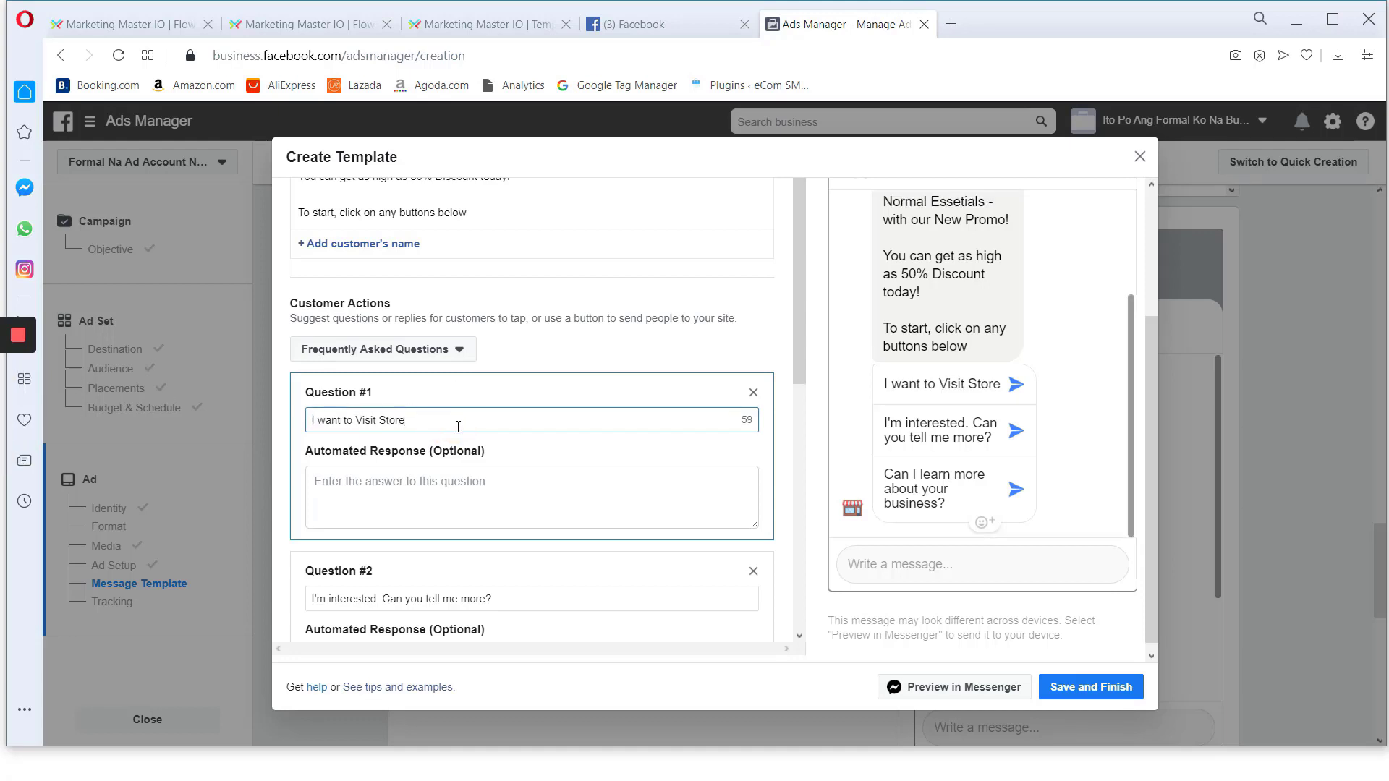
Change Question #2 of the template's frequently asked questions to "I want to view Categories"
{"action": "scroll", "coordinate": [458, 426], "scroll_direction": "down", "scroll_amount": 1}
{"action": "left_click_drag", "start_coordinate": [504, 508], "coordinate": [311, 510]}
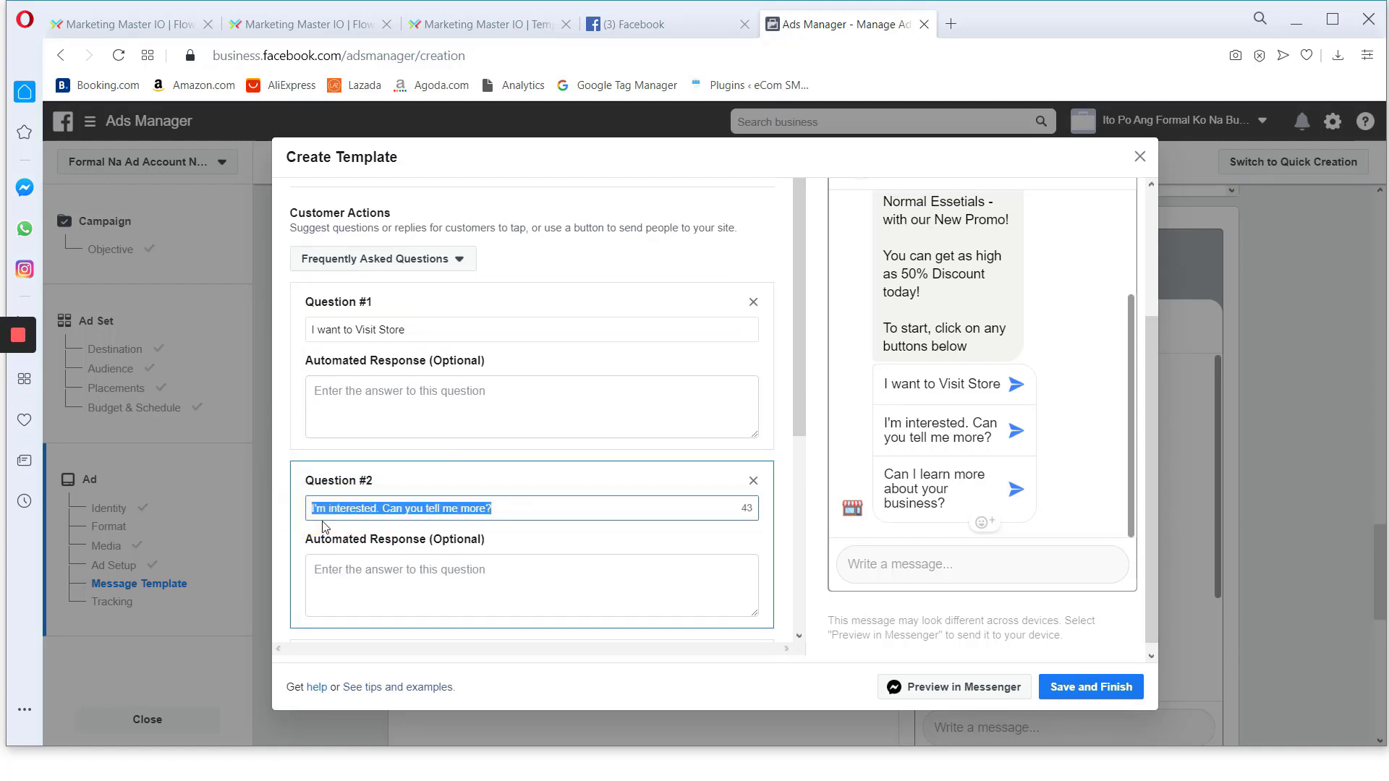
{"action": "type", "text": "I"}
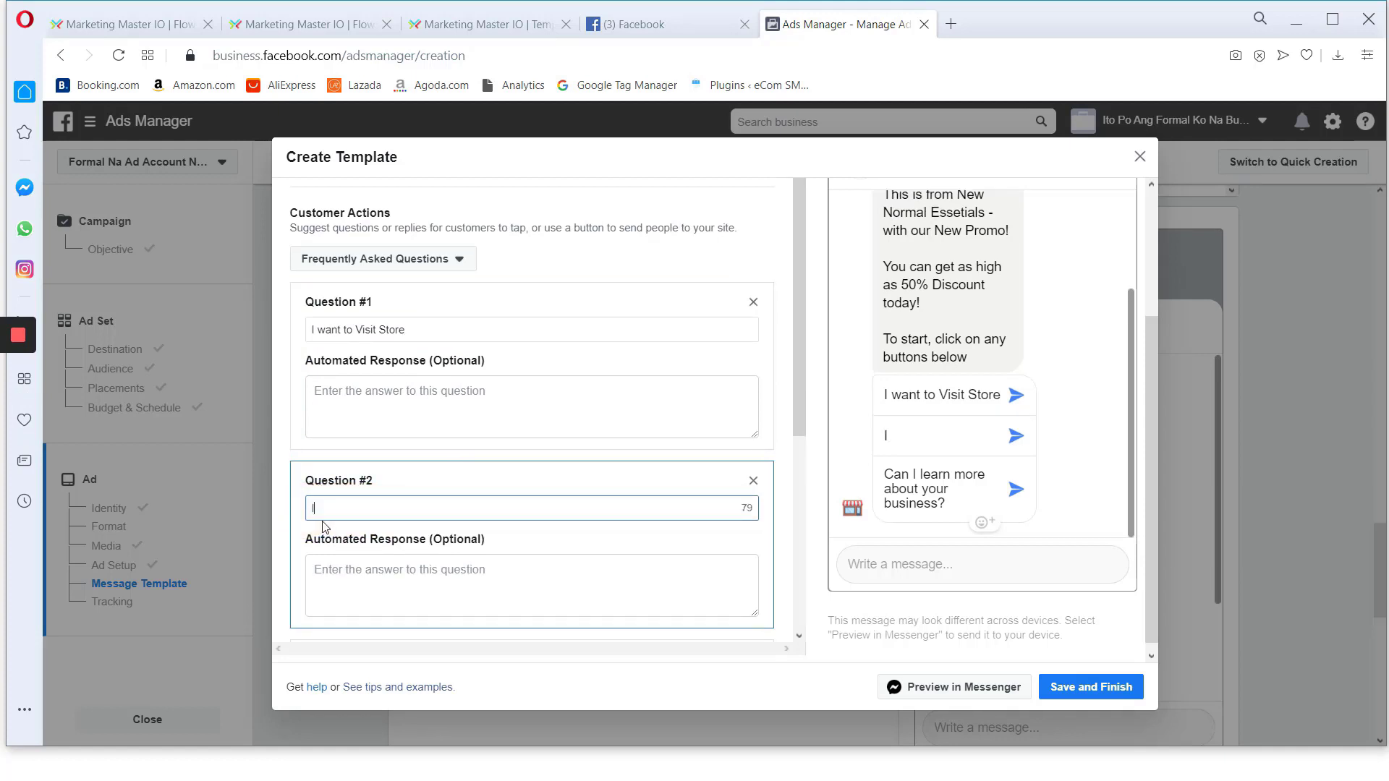
{"action": "type", "text": " want o iew Categ"}
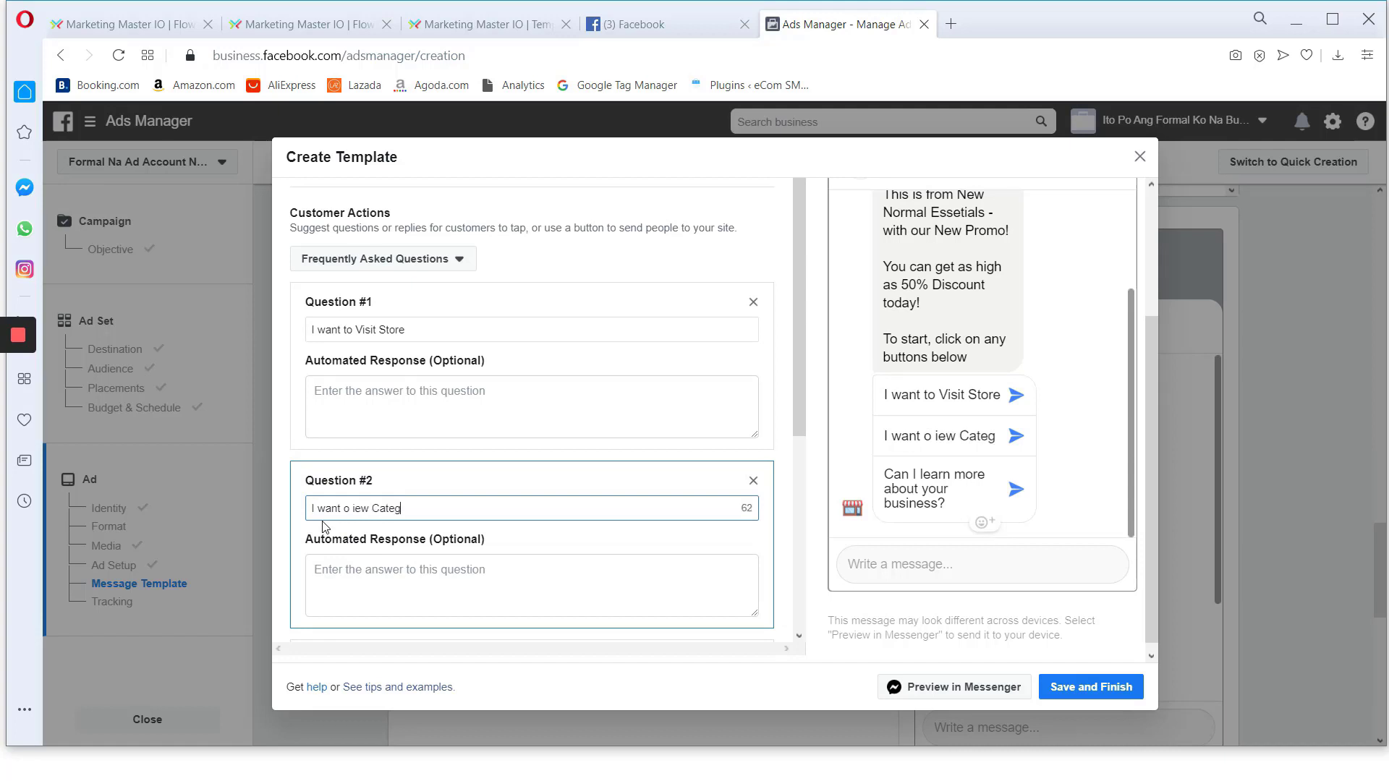
{"action": "type", "text": "ories"}
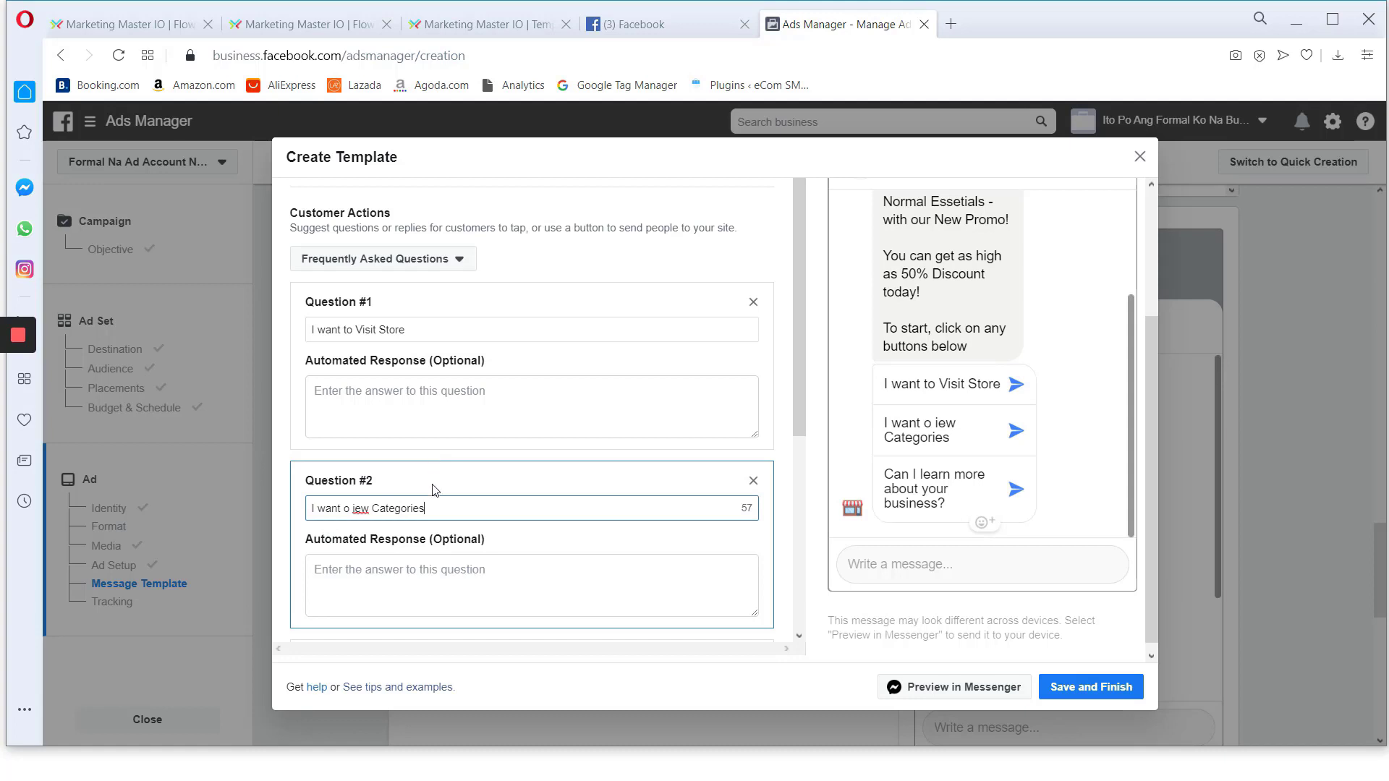
{"action": "scroll", "coordinate": [434, 491], "scroll_direction": "down", "scroll_amount": 3}
{"action": "left_click", "coordinate": [347, 327]}
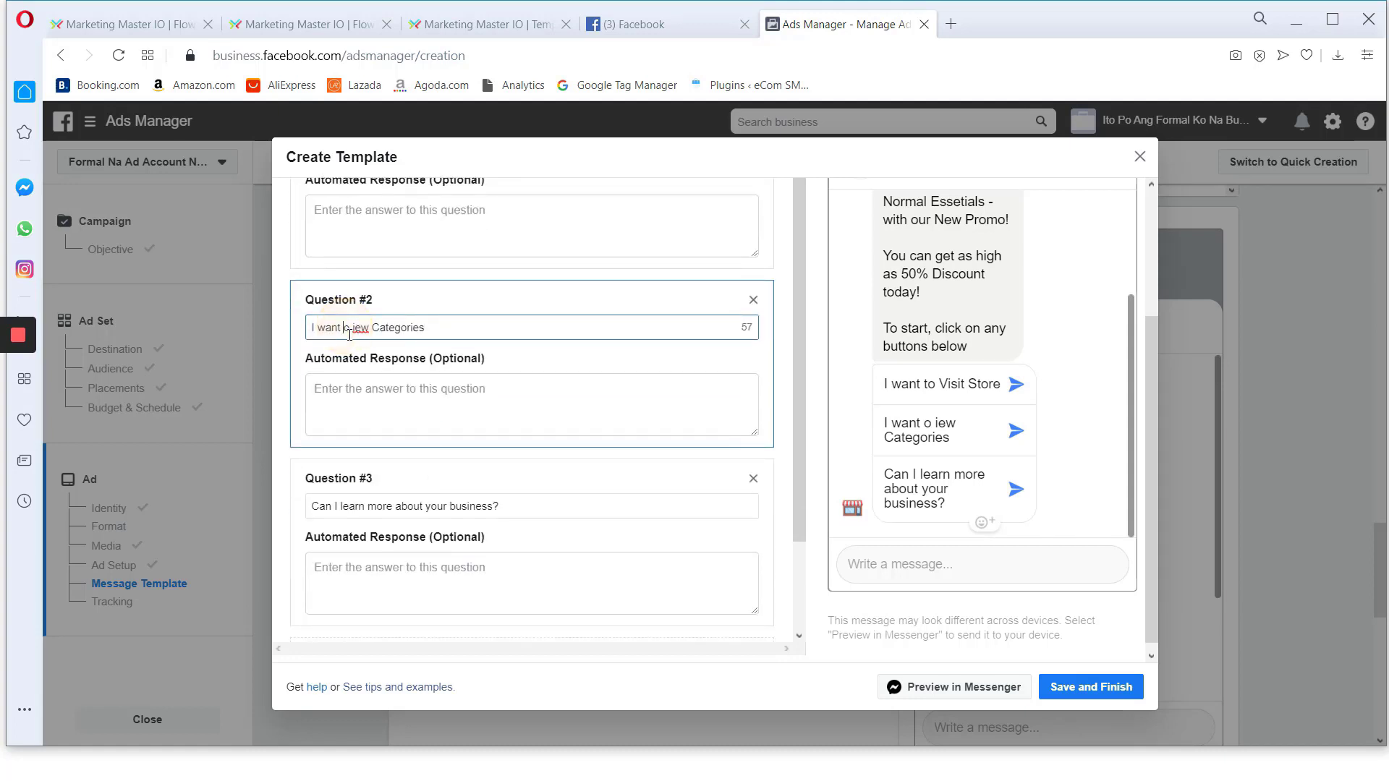
{"action": "type", "text": "t"}
{"action": "double_click", "coordinate": [362, 329]}
{"action": "type", "text": "view"}
{"action": "left_click", "coordinate": [391, 356]}
Change Question #3 of the template's frequently asked questions to "I want to chat with An Agent"
{"action": "scroll", "coordinate": [492, 422], "scroll_direction": "down", "scroll_amount": 2}
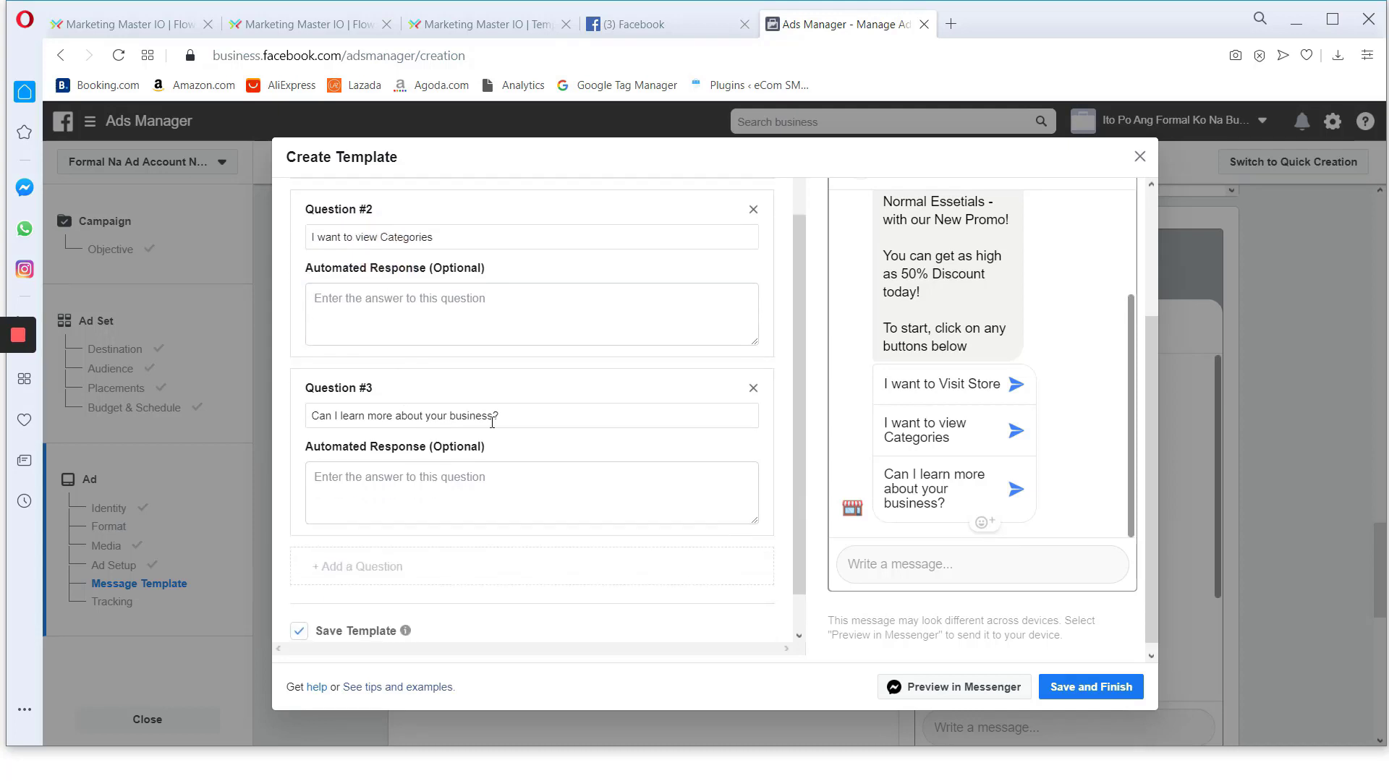
{"action": "left_click_drag", "start_coordinate": [492, 422], "coordinate": [307, 418]}
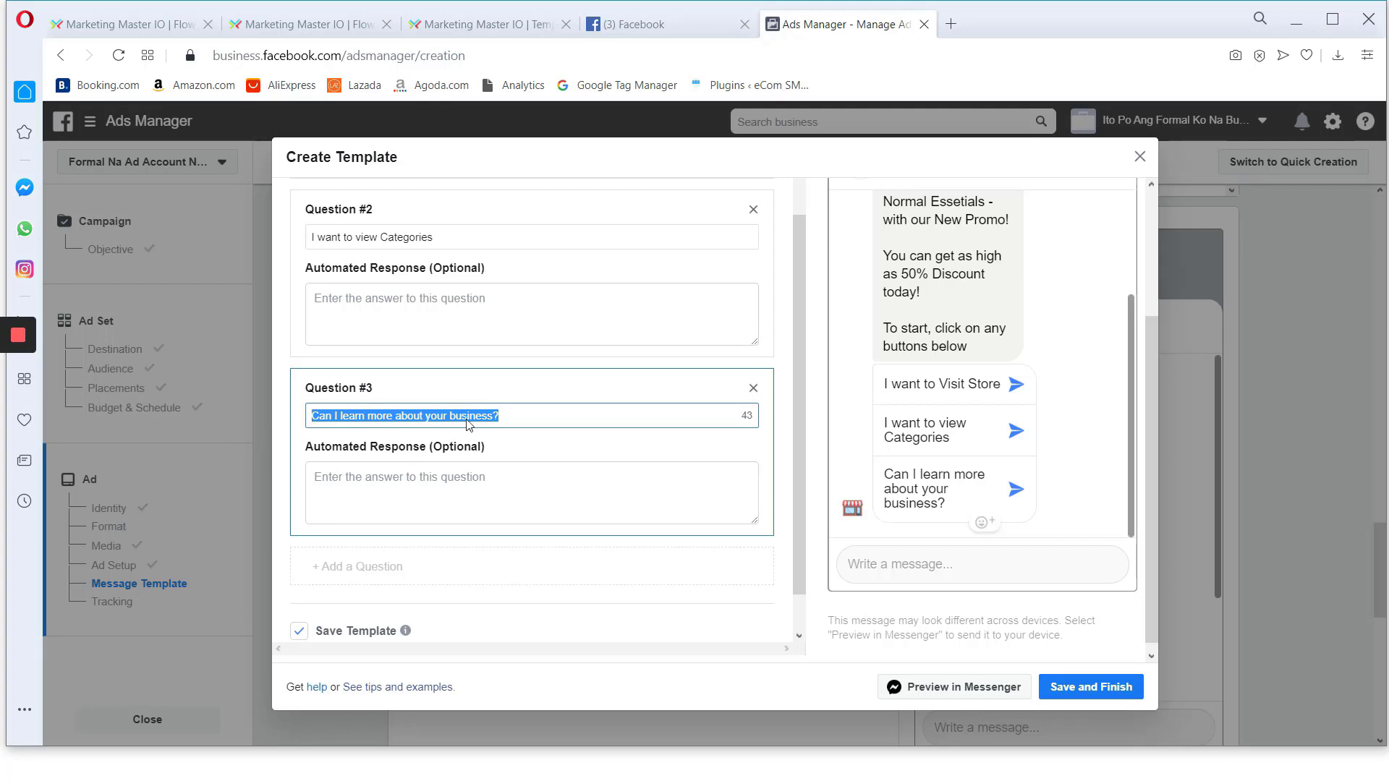
{"action": "type", "text": "I want to chat with An Agent"}
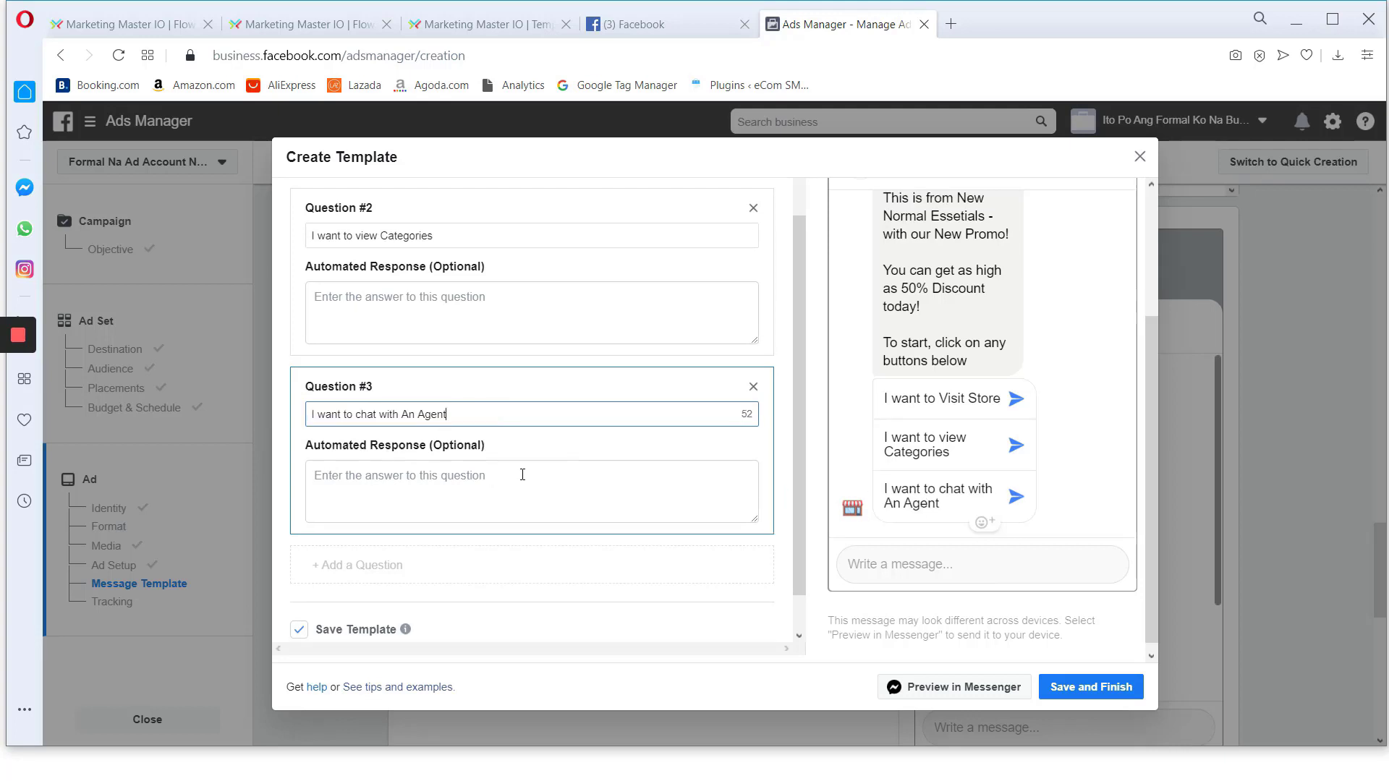
Review the wording of all three customer questions and compare them with the greeting in the message preview
{"action": "scroll", "coordinate": [522, 475], "scroll_direction": "up", "scroll_amount": 4}
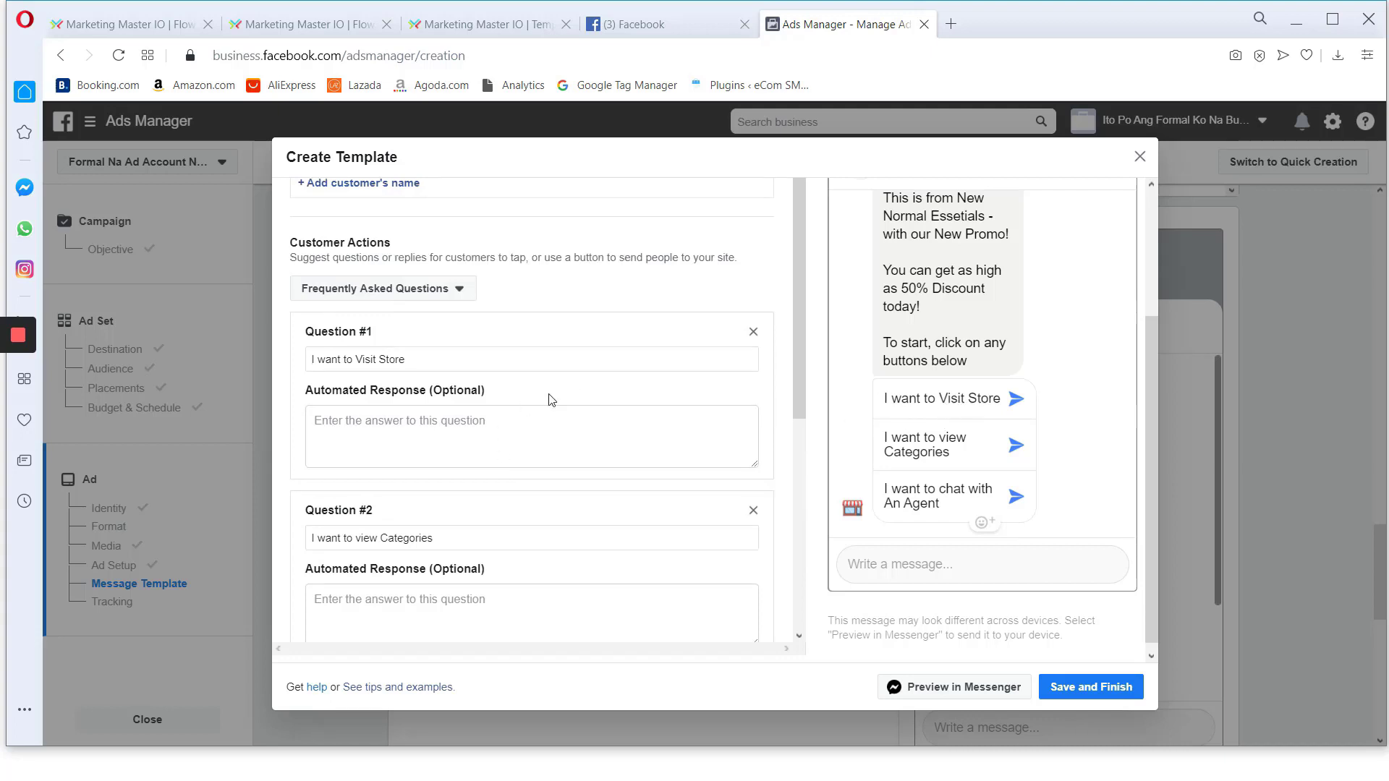
{"action": "scroll", "coordinate": [552, 399], "scroll_direction": "down", "scroll_amount": 2}
{"action": "scroll", "coordinate": [506, 427], "scroll_direction": "up", "scroll_amount": 2}
{"action": "left_click", "coordinate": [405, 360]}
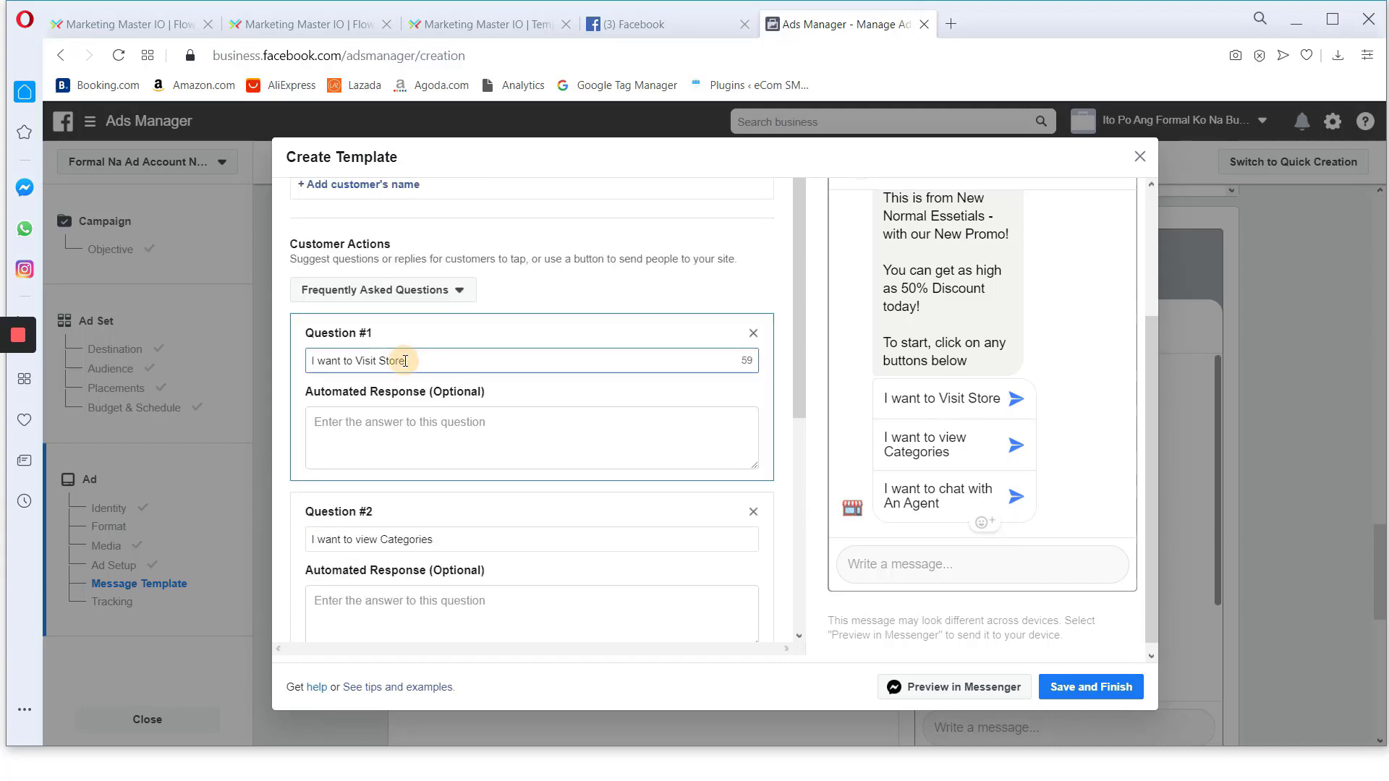
{"action": "left_click", "coordinate": [428, 360]}
{"action": "left_click_drag", "start_coordinate": [440, 365], "coordinate": [309, 361]}
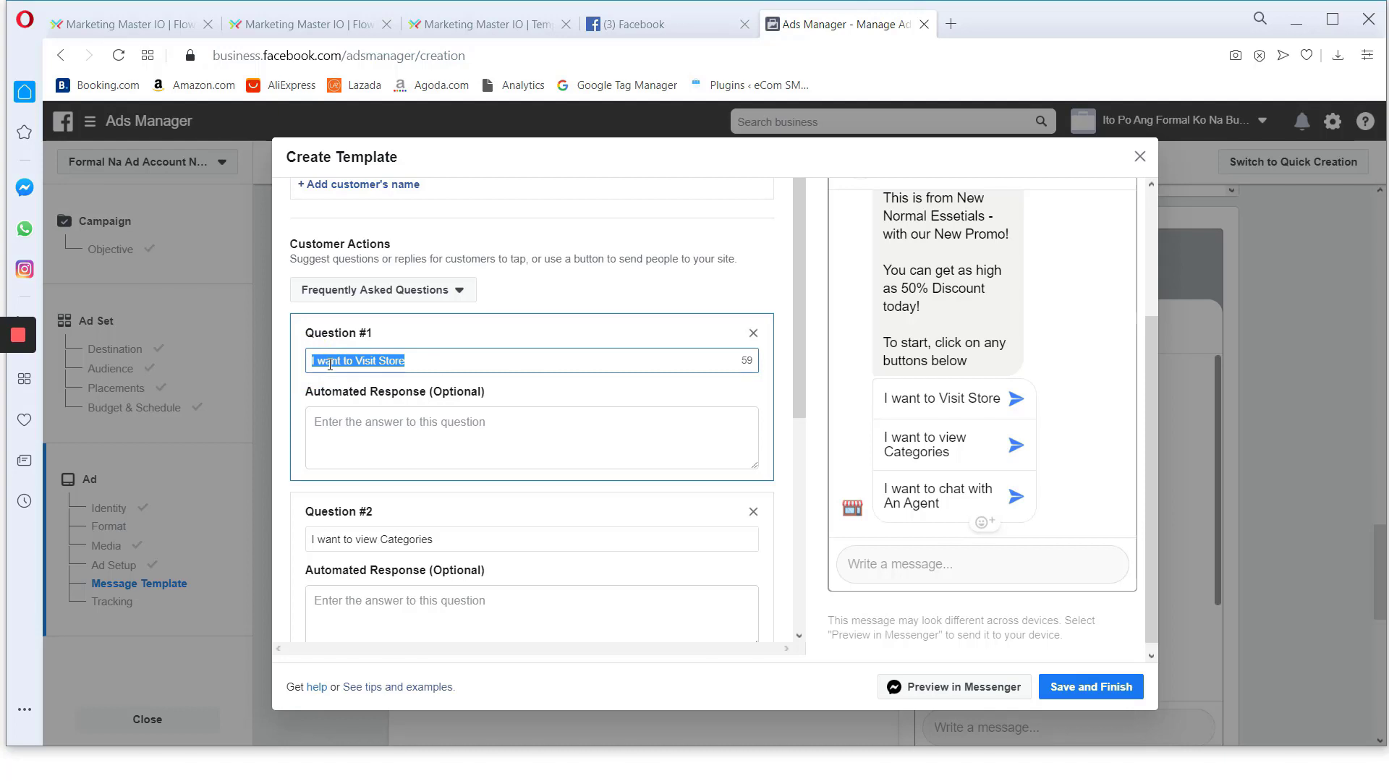
{"action": "left_click", "coordinate": [329, 362]}
{"action": "scroll", "coordinate": [931, 413], "scroll_direction": "up", "scroll_amount": 1}
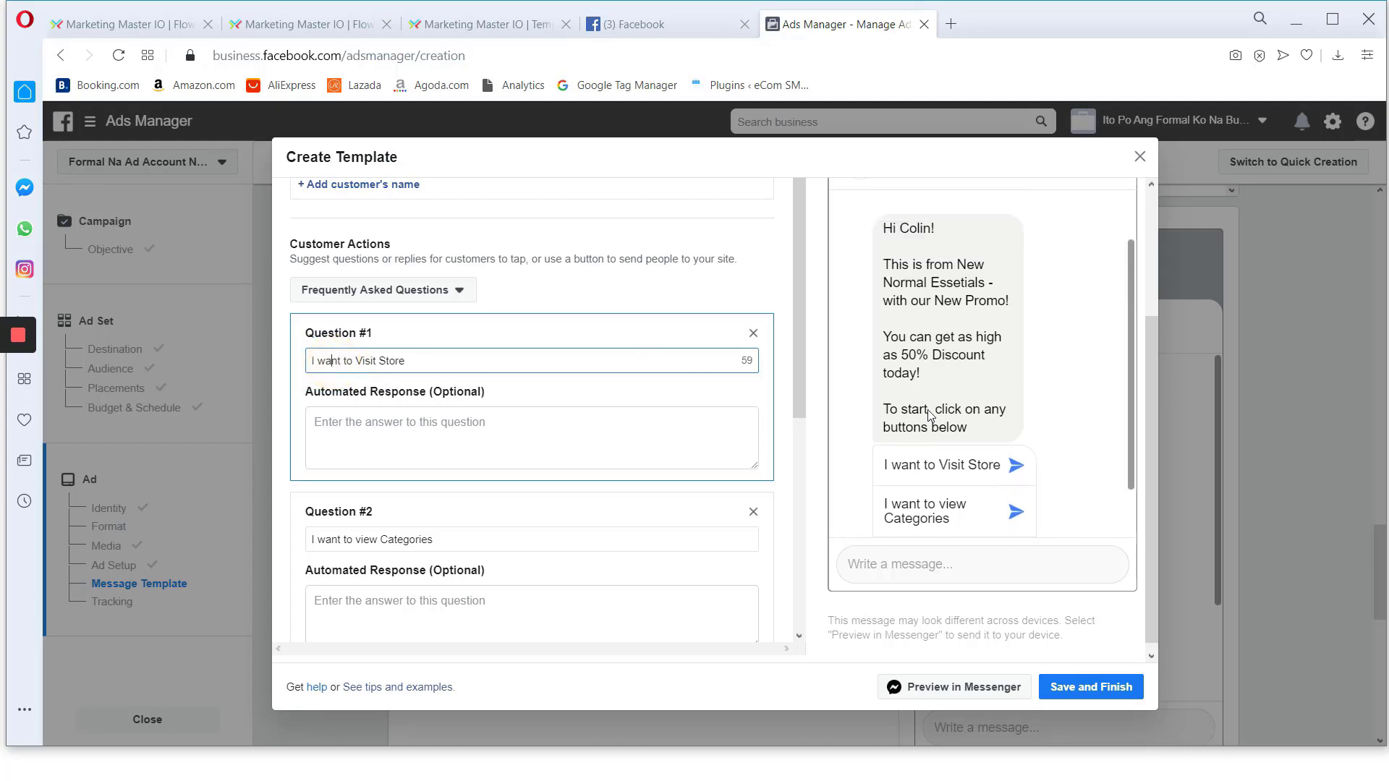
{"action": "scroll", "coordinate": [931, 414], "scroll_direction": "down", "scroll_amount": 1}
{"action": "left_click", "coordinate": [428, 359]}
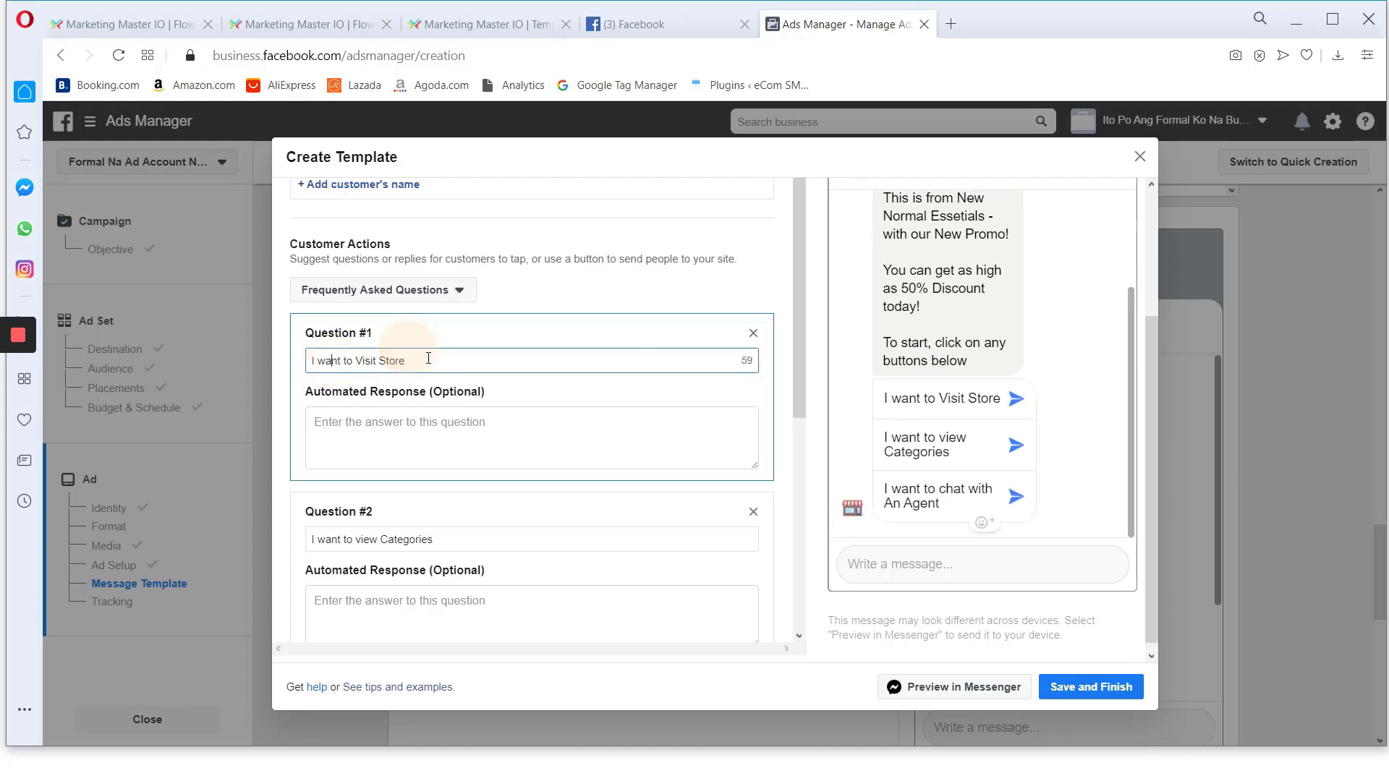
{"action": "left_click", "coordinate": [434, 361]}
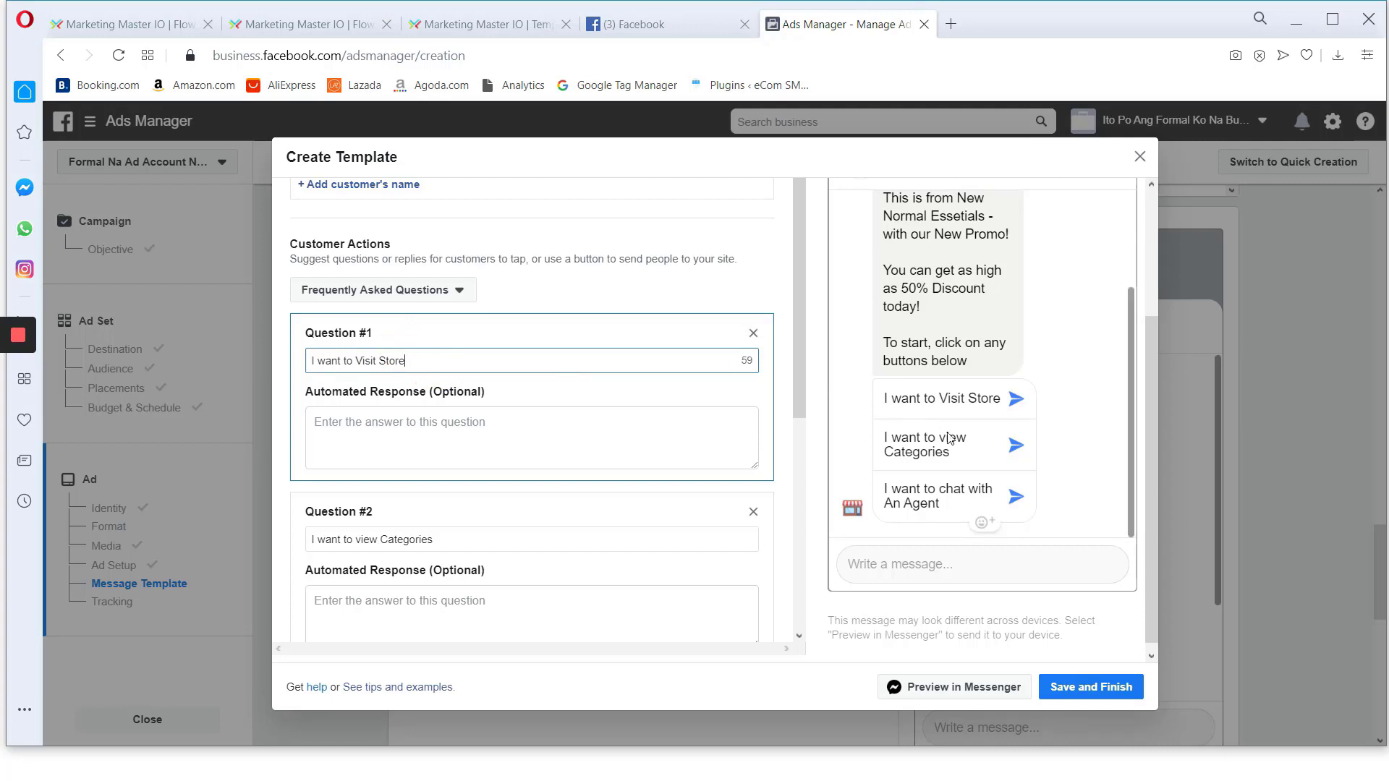
{"action": "scroll", "coordinate": [967, 437], "scroll_direction": "up", "scroll_amount": 1}
{"action": "scroll", "coordinate": [968, 437], "scroll_direction": "down", "scroll_amount": 1}
{"action": "left_click_drag", "start_coordinate": [407, 360], "coordinate": [304, 367]}
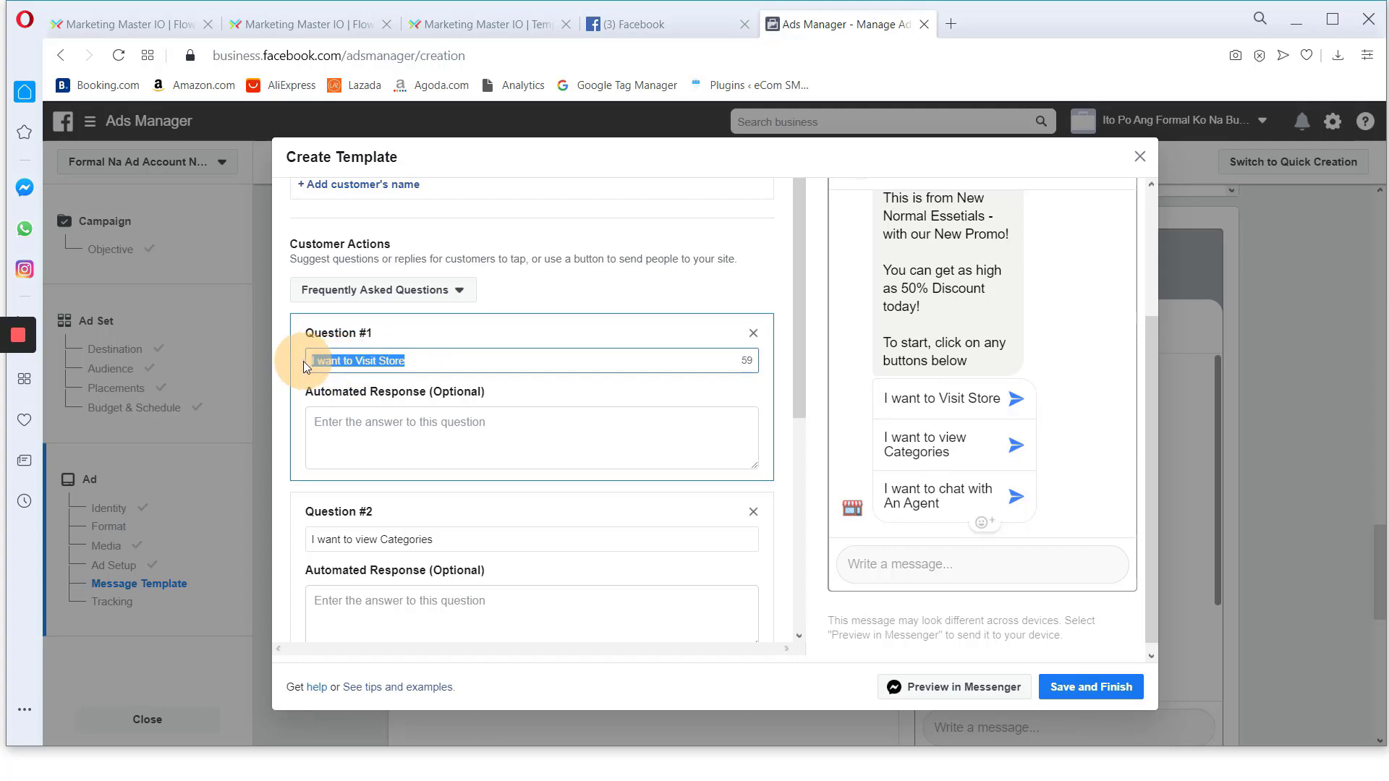
{"action": "left_click", "coordinate": [421, 379]}
{"action": "left_click_drag", "start_coordinate": [408, 361], "coordinate": [310, 361]}
{"action": "scroll", "coordinate": [434, 434], "scroll_direction": "down", "scroll_amount": 2}
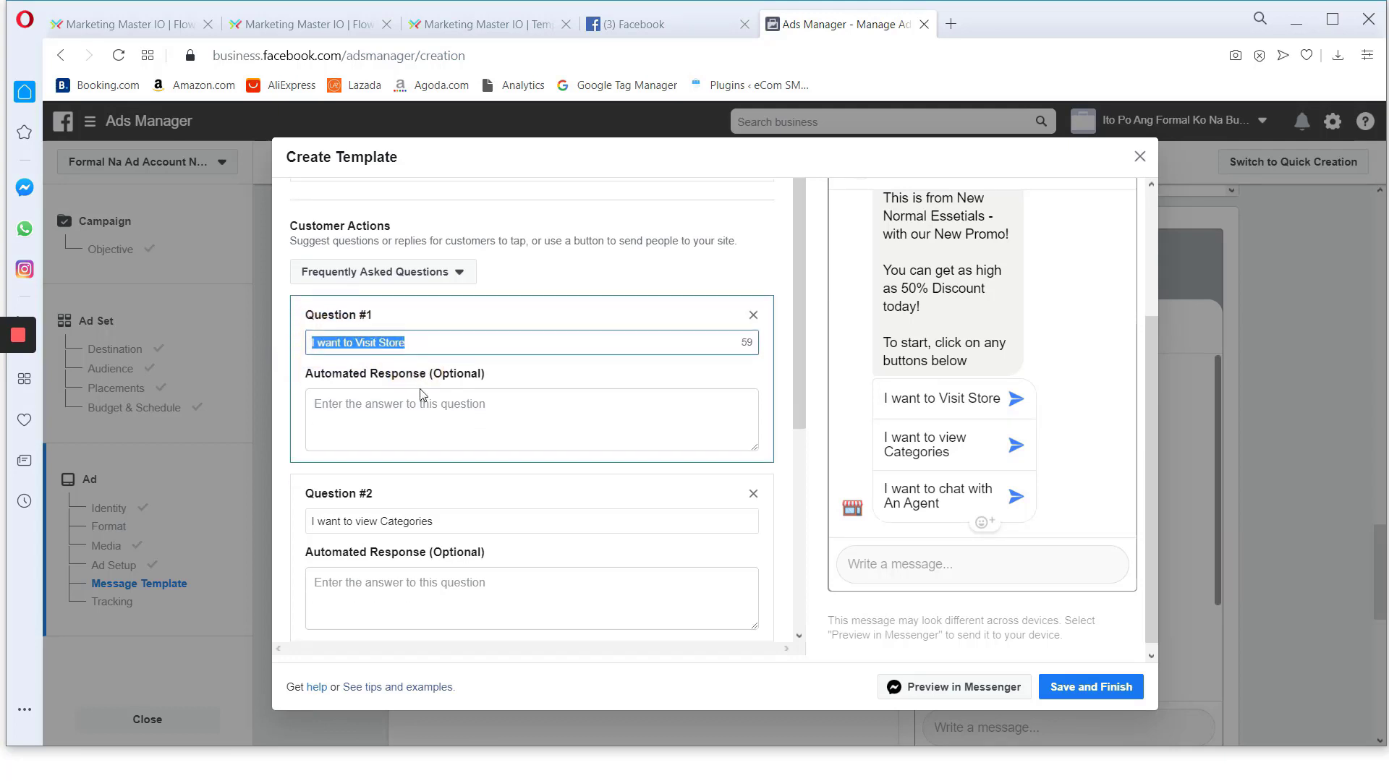
{"action": "left_click_drag", "start_coordinate": [438, 449], "coordinate": [311, 445]}
{"action": "scroll", "coordinate": [449, 455], "scroll_direction": "down", "scroll_amount": 2}
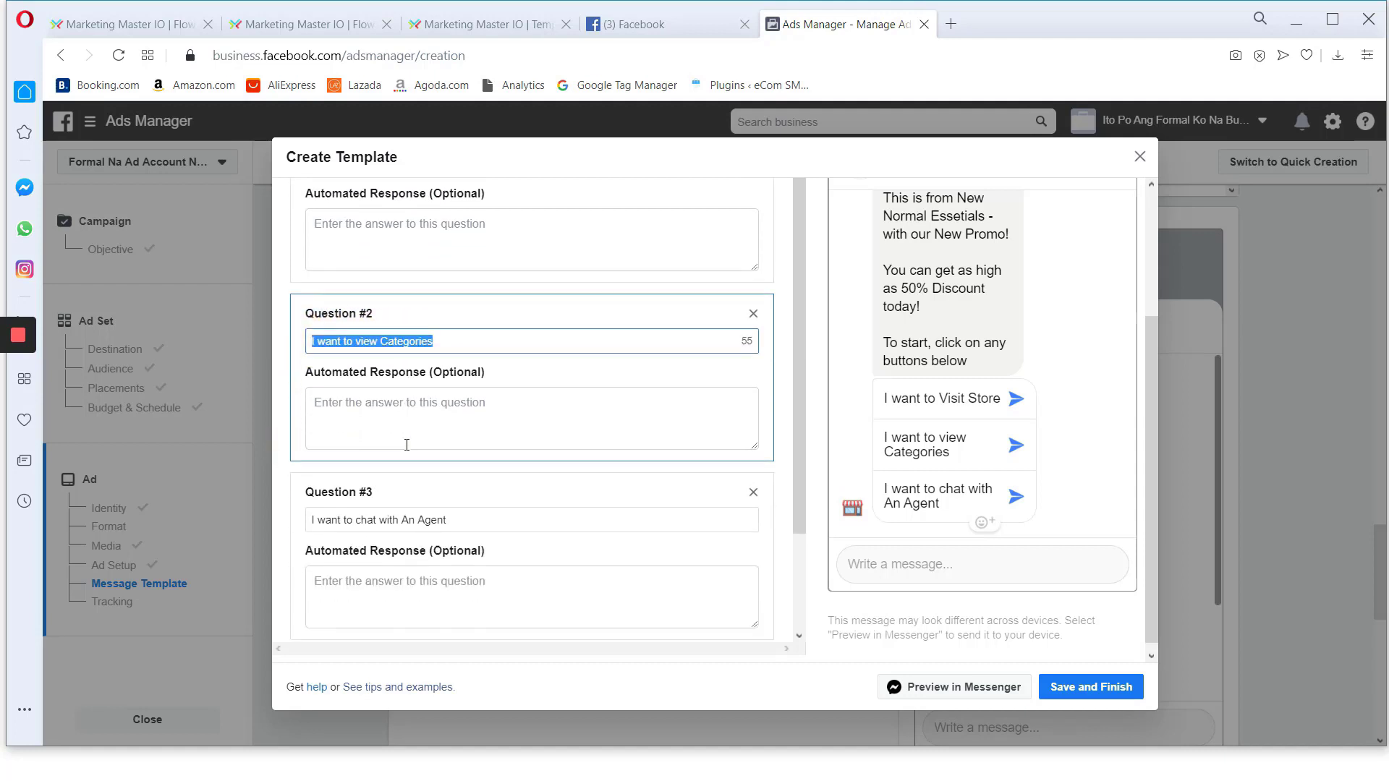
{"action": "left_click_drag", "start_coordinate": [450, 455], "coordinate": [310, 446]}
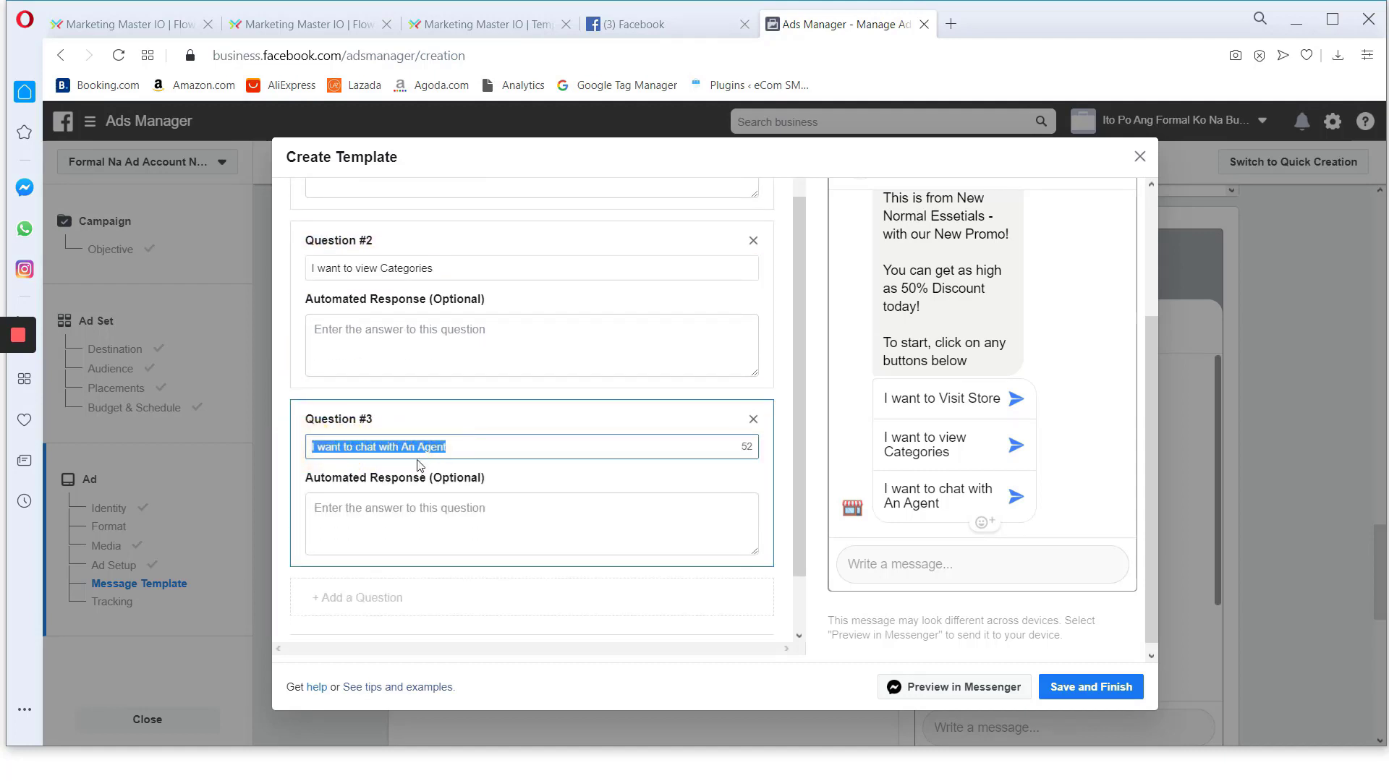
{"action": "scroll", "coordinate": [422, 459], "scroll_direction": "down", "scroll_amount": 2}
Copy the Question #1 text "I want to Visit Store"
{"action": "left_click", "coordinate": [413, 269]}
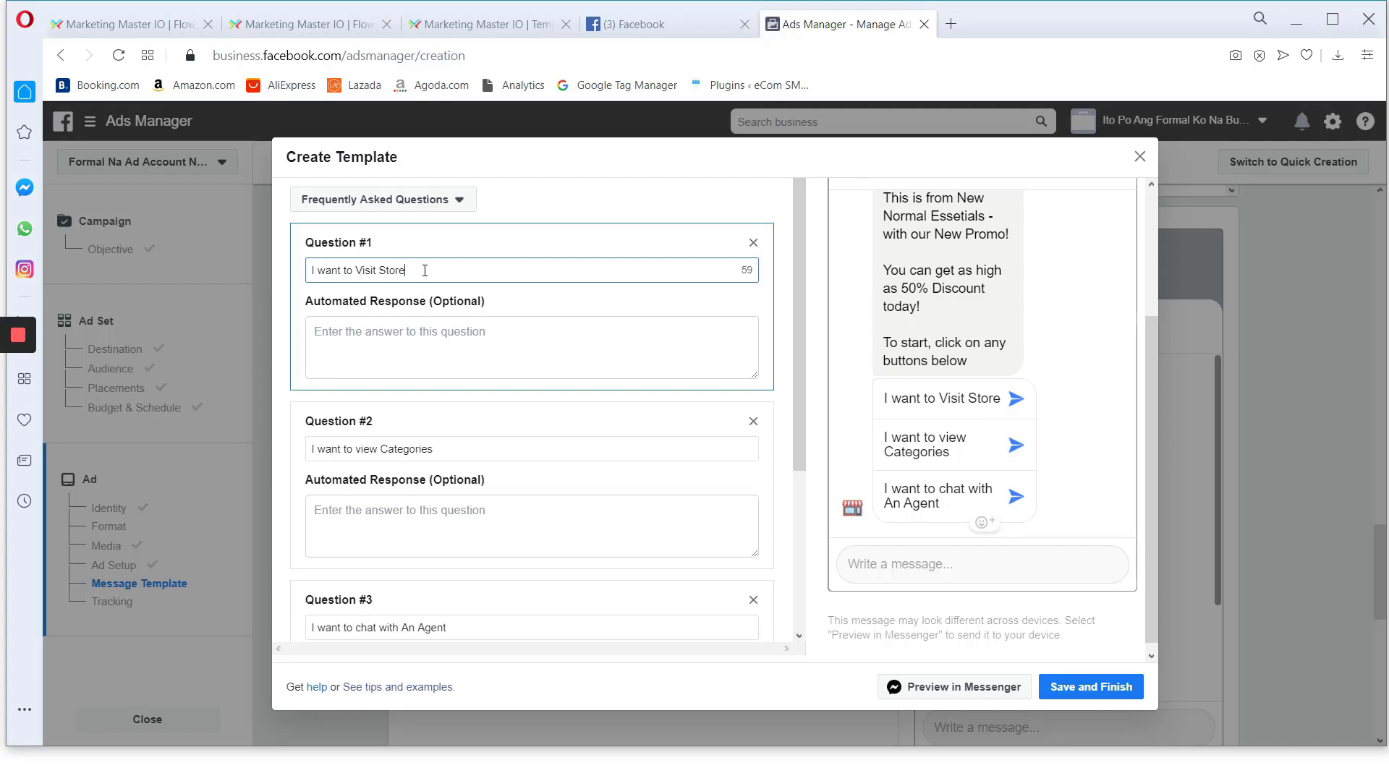
{"action": "left_click", "coordinate": [383, 270]}
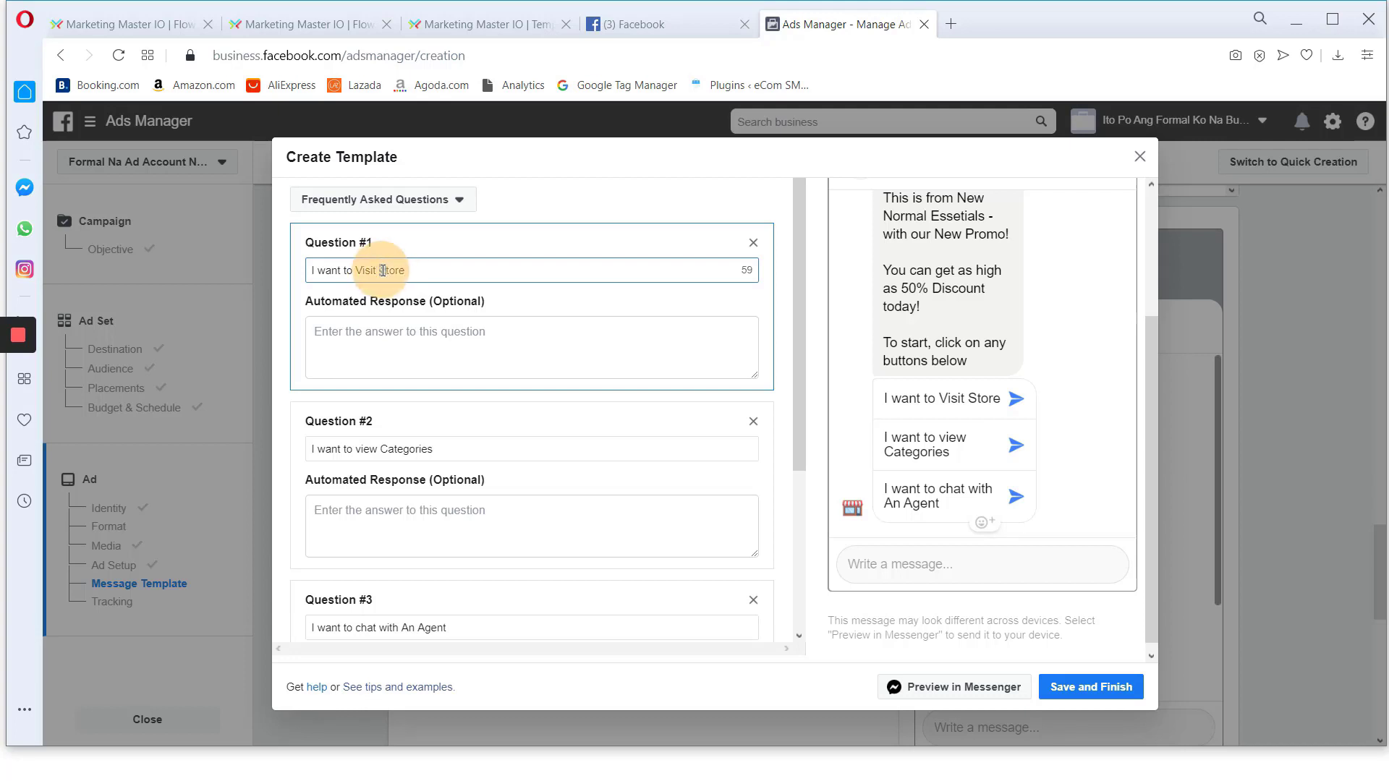
{"action": "left_click", "coordinate": [402, 271]}
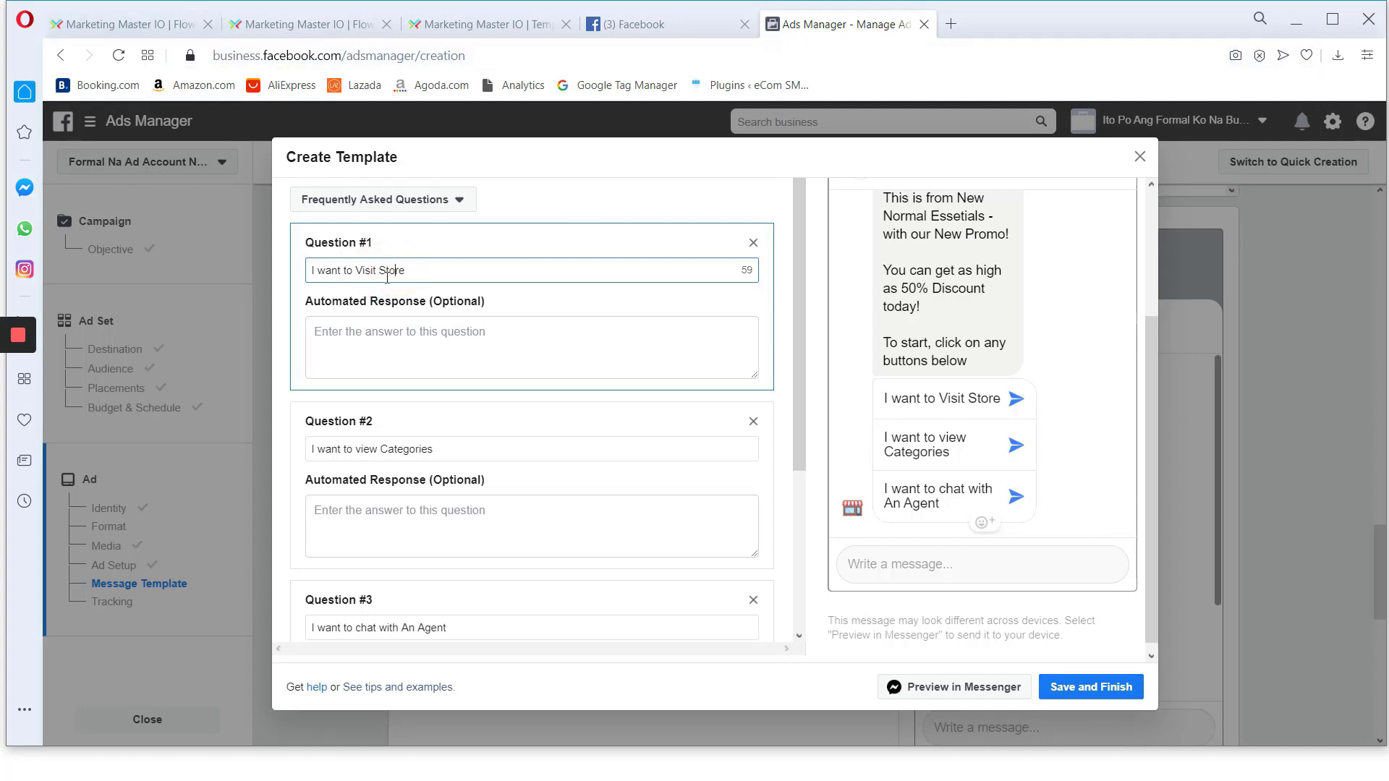
{"action": "left_click_drag", "start_coordinate": [405, 270], "coordinate": [303, 271]}
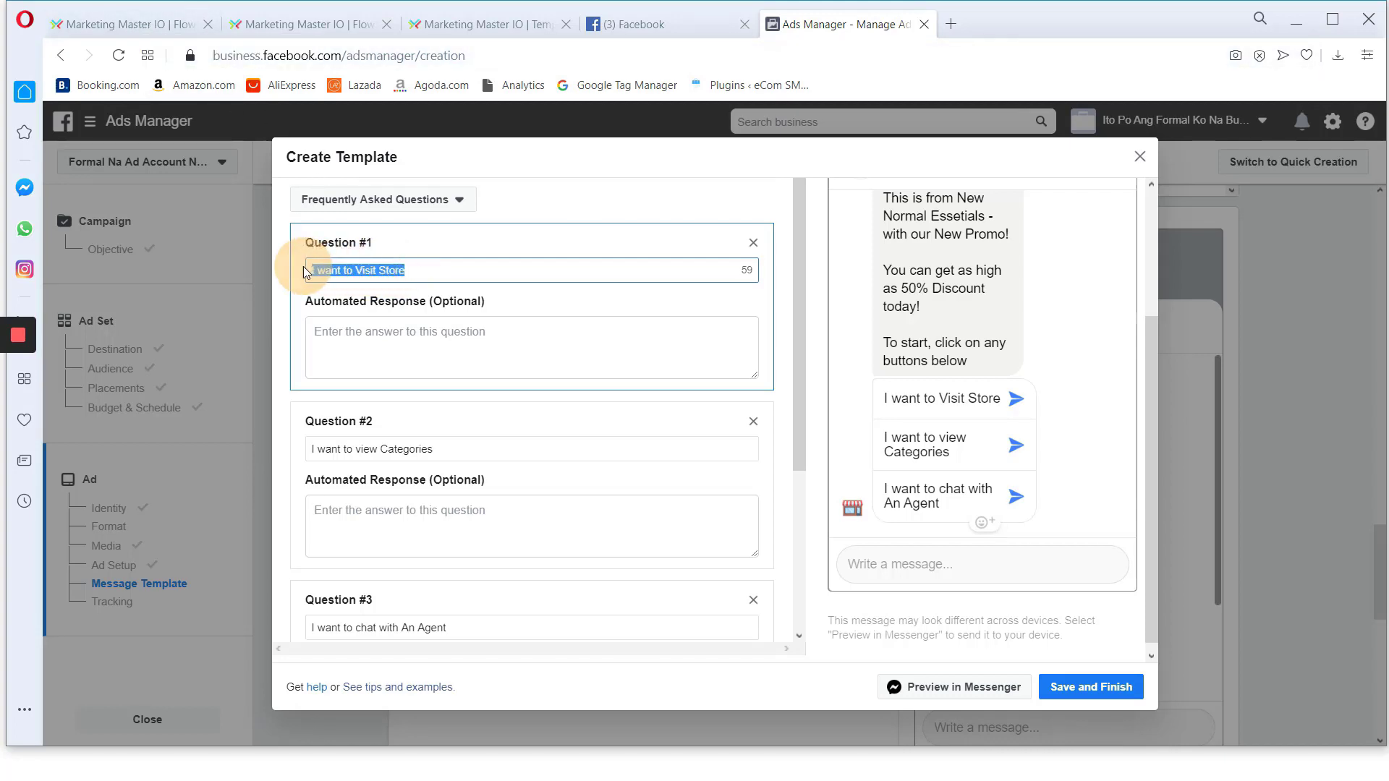
{"action": "right_click", "coordinate": [360, 272]}
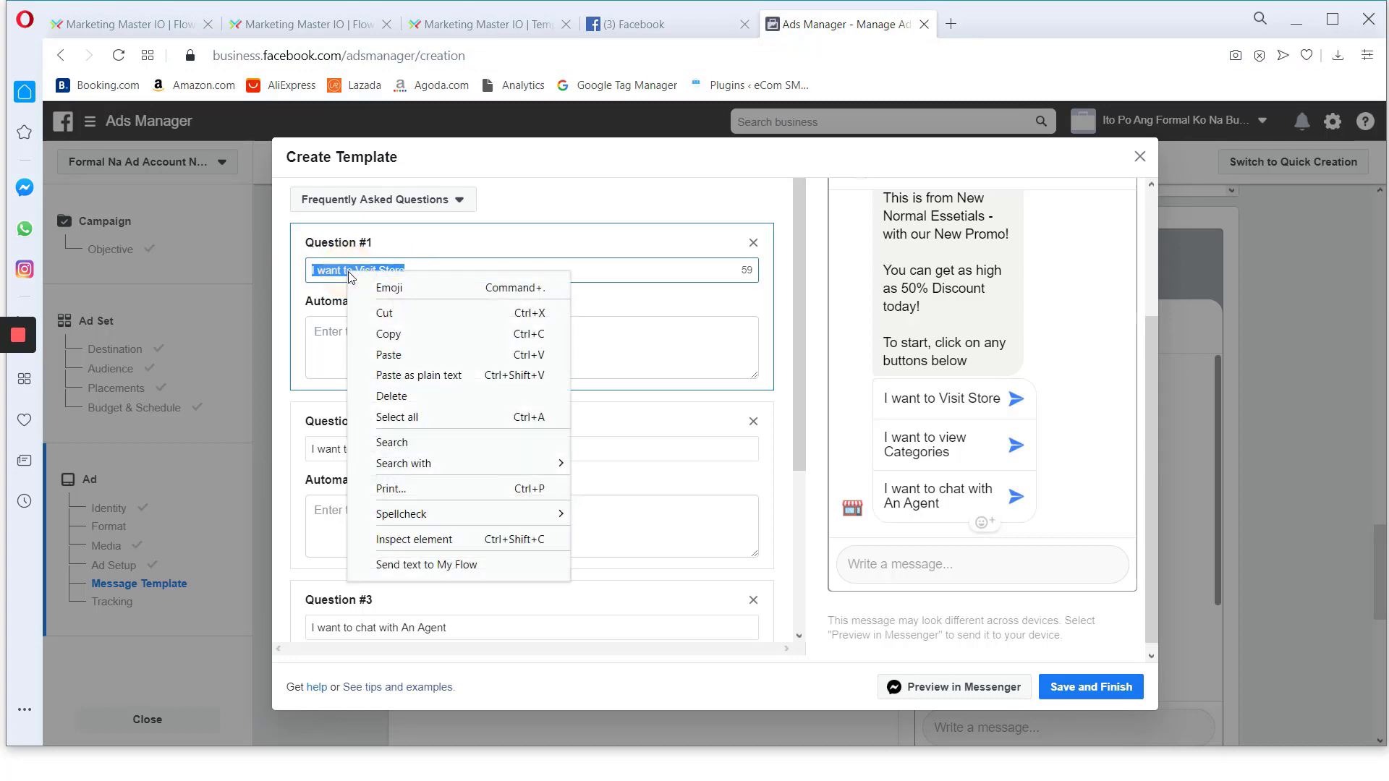
{"action": "left_click", "coordinate": [389, 333]}
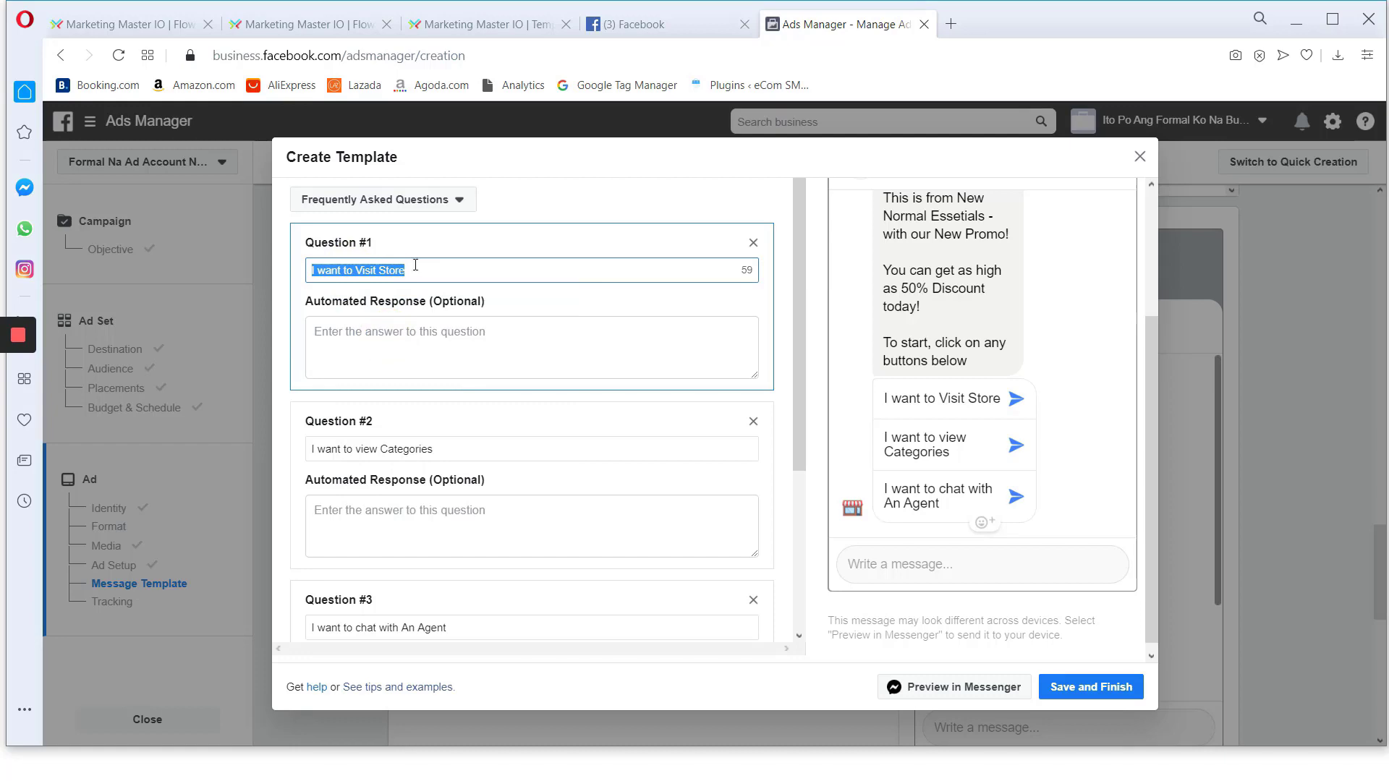
Switch to the Marketing Master IO flow and spread apart the upper QuickReply and its "ViewStore | NewEssentials" message set to make room
{"action": "left_click", "coordinate": [144, 26]}
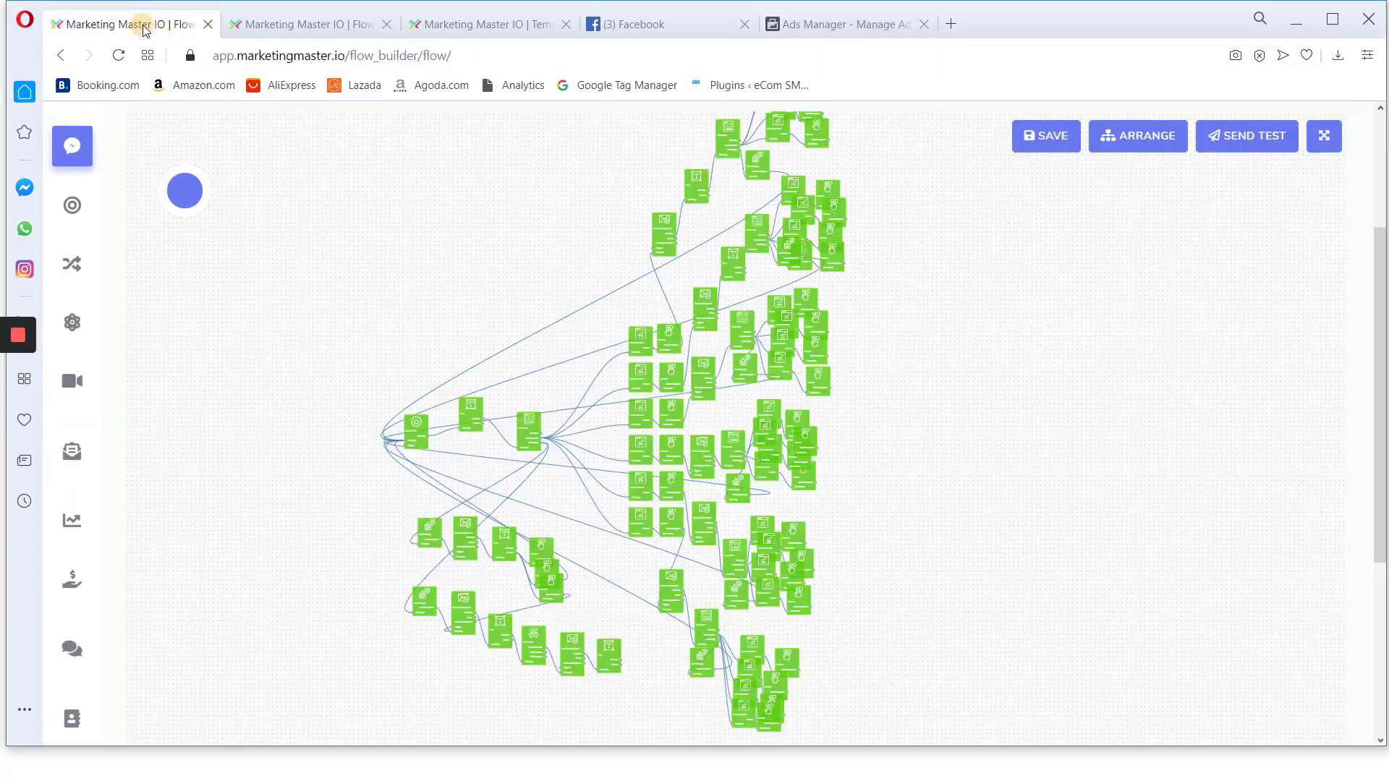
{"action": "left_click_drag", "start_coordinate": [340, 474], "coordinate": [372, 431]}
{"action": "scroll", "coordinate": [372, 431], "scroll_direction": "up", "scroll_amount": 3}
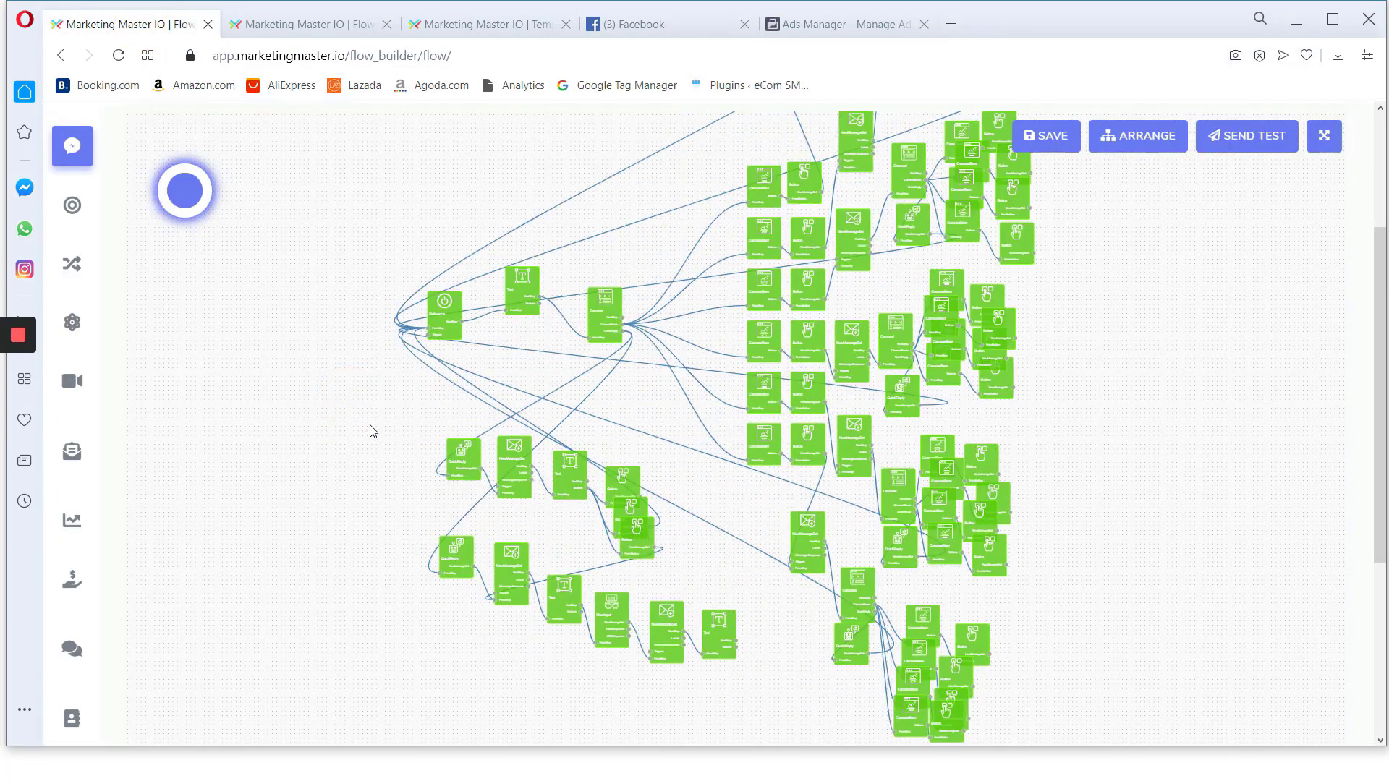
{"action": "left_click_drag", "start_coordinate": [536, 377], "coordinate": [552, 421]}
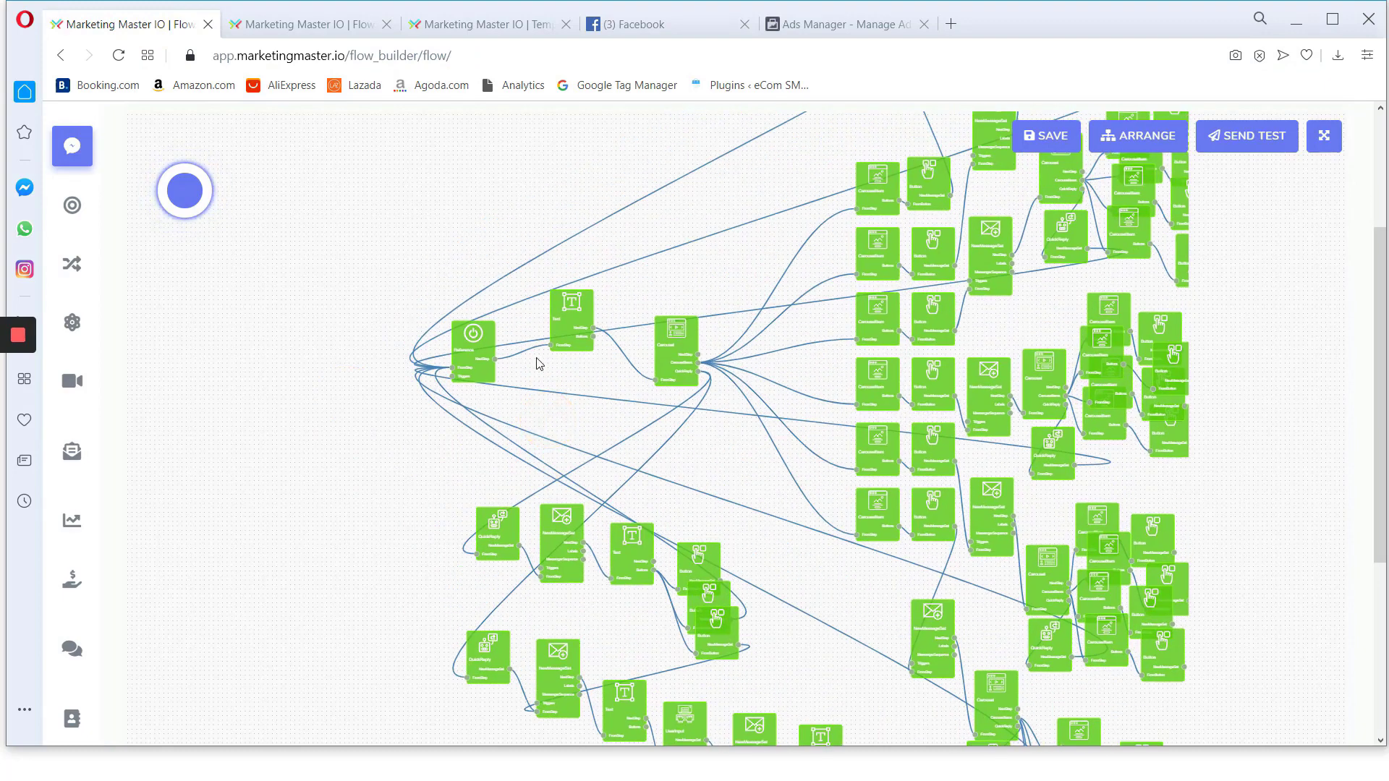
{"action": "mouse_move", "coordinate": [497, 381]}
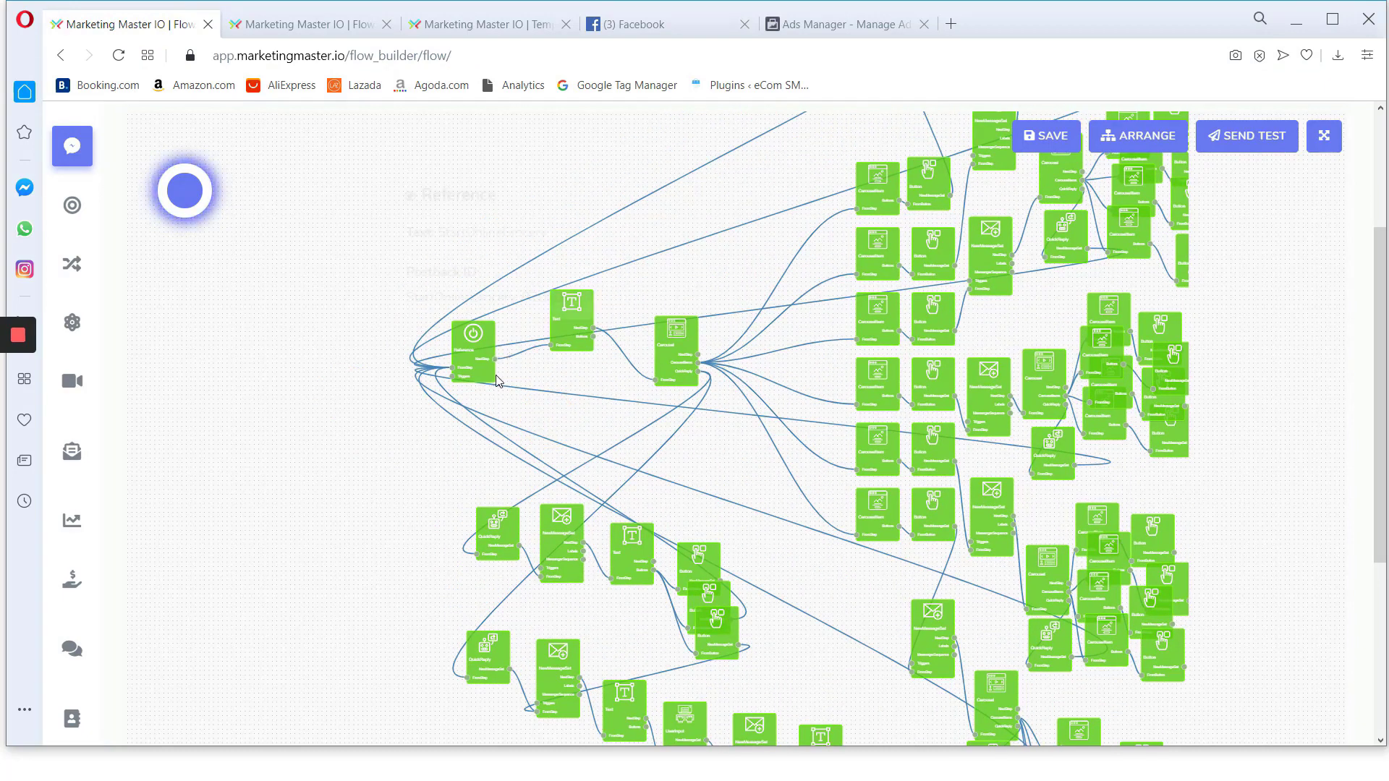
{"action": "left_click", "coordinate": [803, 24]}
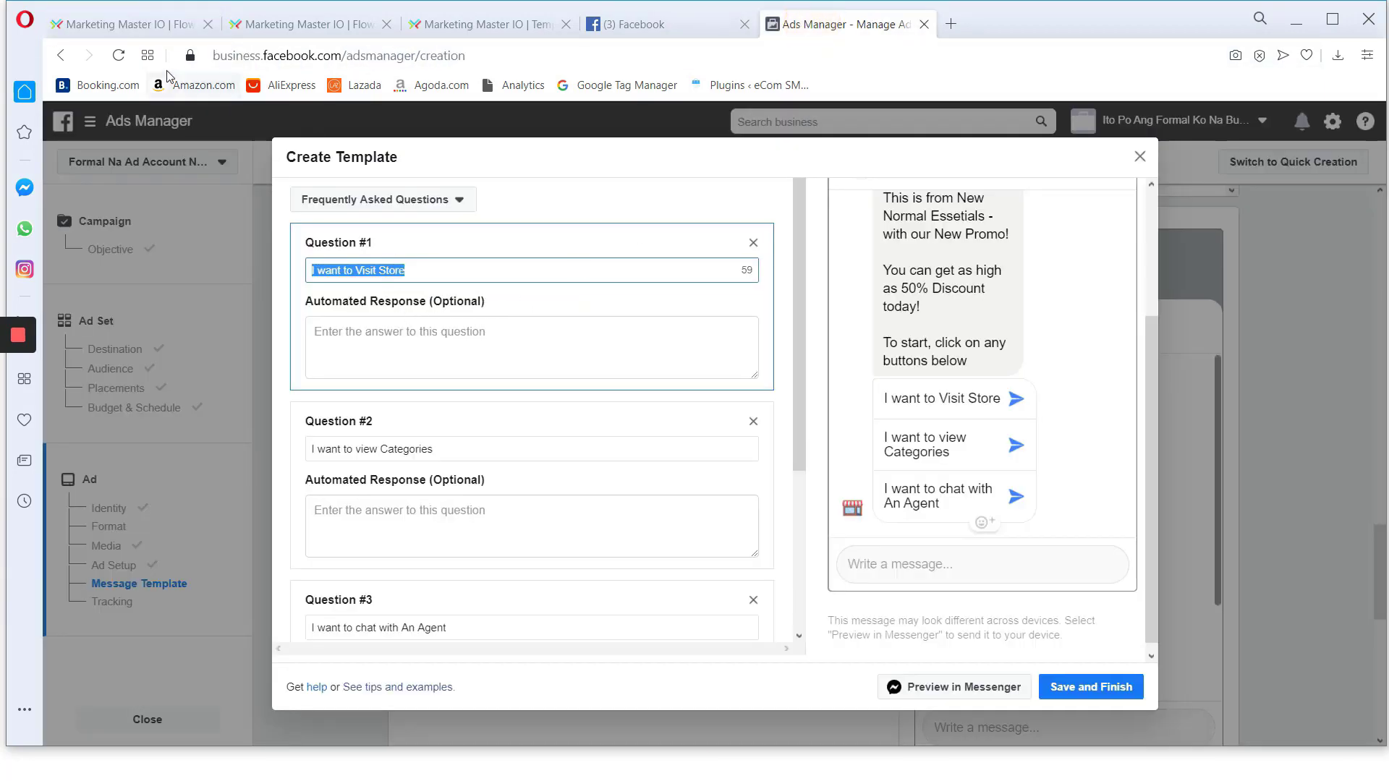
{"action": "left_click", "coordinate": [152, 24]}
{"action": "left_click_drag", "start_coordinate": [436, 611], "coordinate": [422, 459]}
{"action": "scroll", "coordinate": [520, 416], "scroll_direction": "up", "scroll_amount": 5}
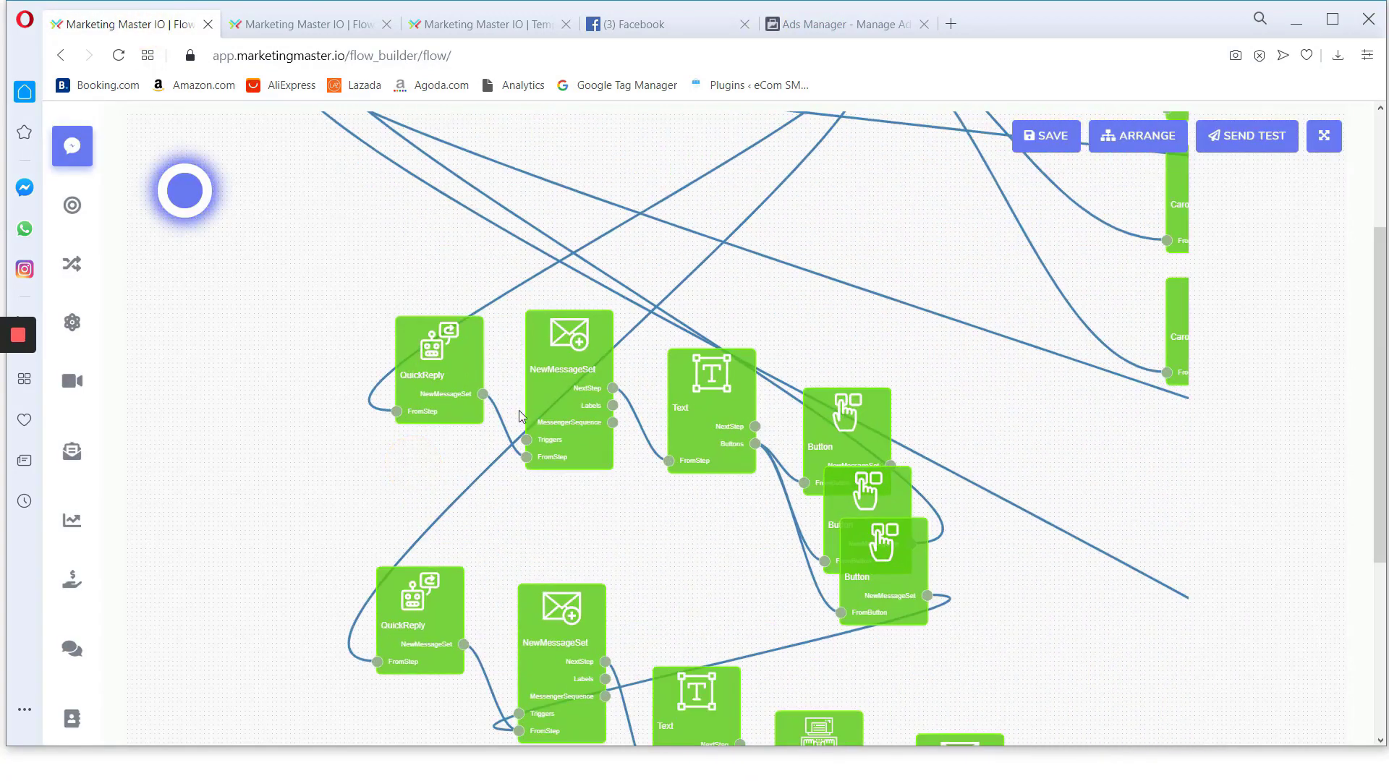
{"action": "mouse_move", "coordinate": [532, 419]}
{"action": "left_click_drag", "start_coordinate": [753, 573], "coordinate": [703, 543]}
{"action": "left_click_drag", "start_coordinate": [524, 204], "coordinate": [1195, 259]}
{"action": "left_click_drag", "start_coordinate": [390, 311], "coordinate": [331, 207]}
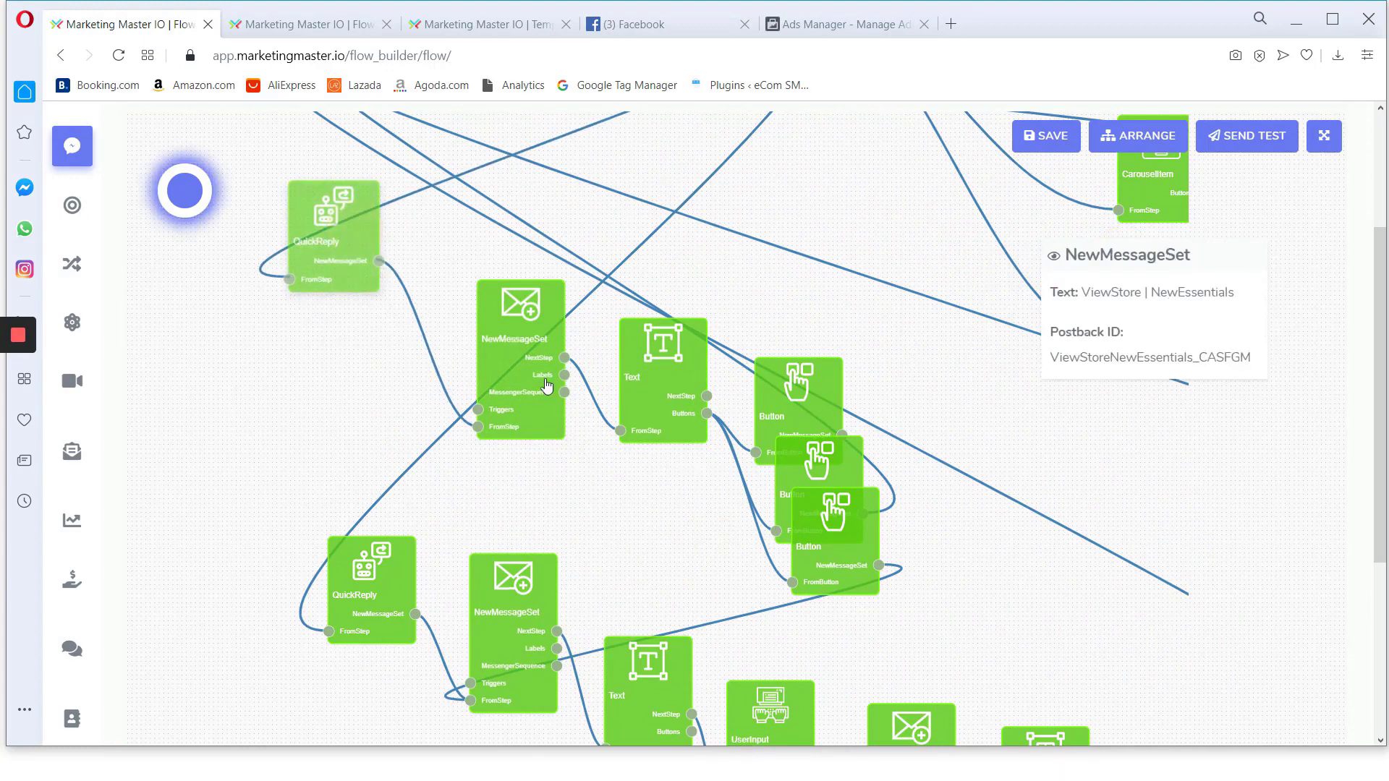
{"action": "left_click_drag", "start_coordinate": [546, 385], "coordinate": [495, 432]}
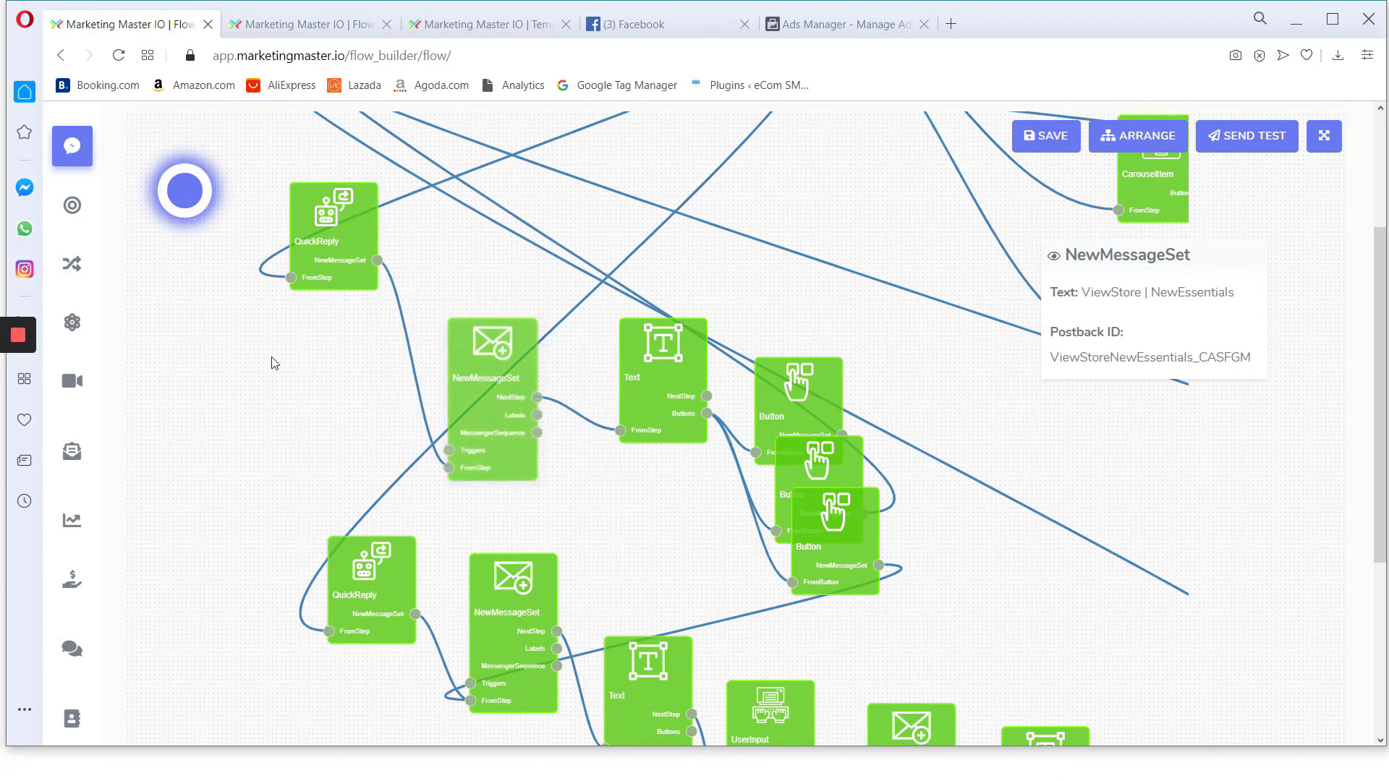
Add a Triggers action block to the flow beside the "ViewStore | NewEssentials" message set
{"action": "left_click_drag", "start_coordinate": [172, 198], "coordinate": [899, 197]}
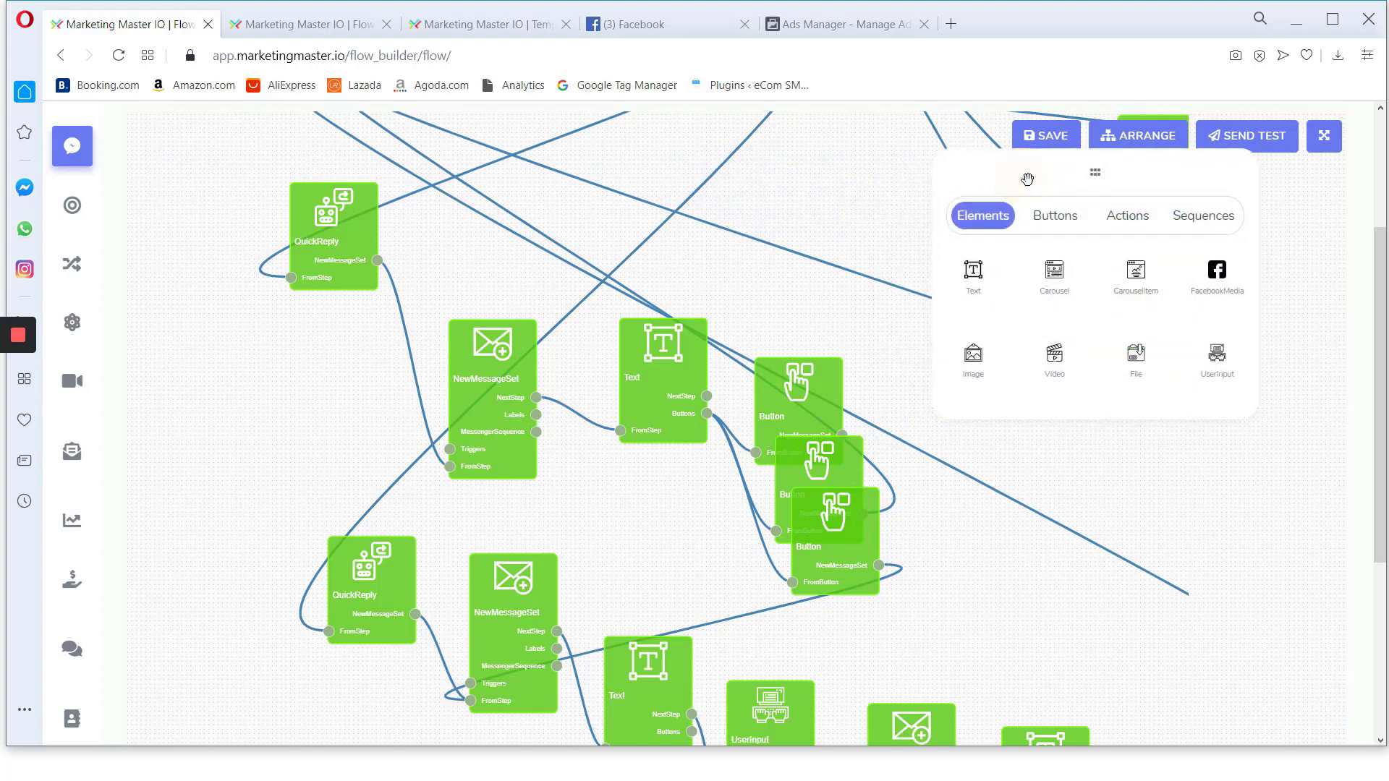
{"action": "left_click", "coordinate": [1128, 217]}
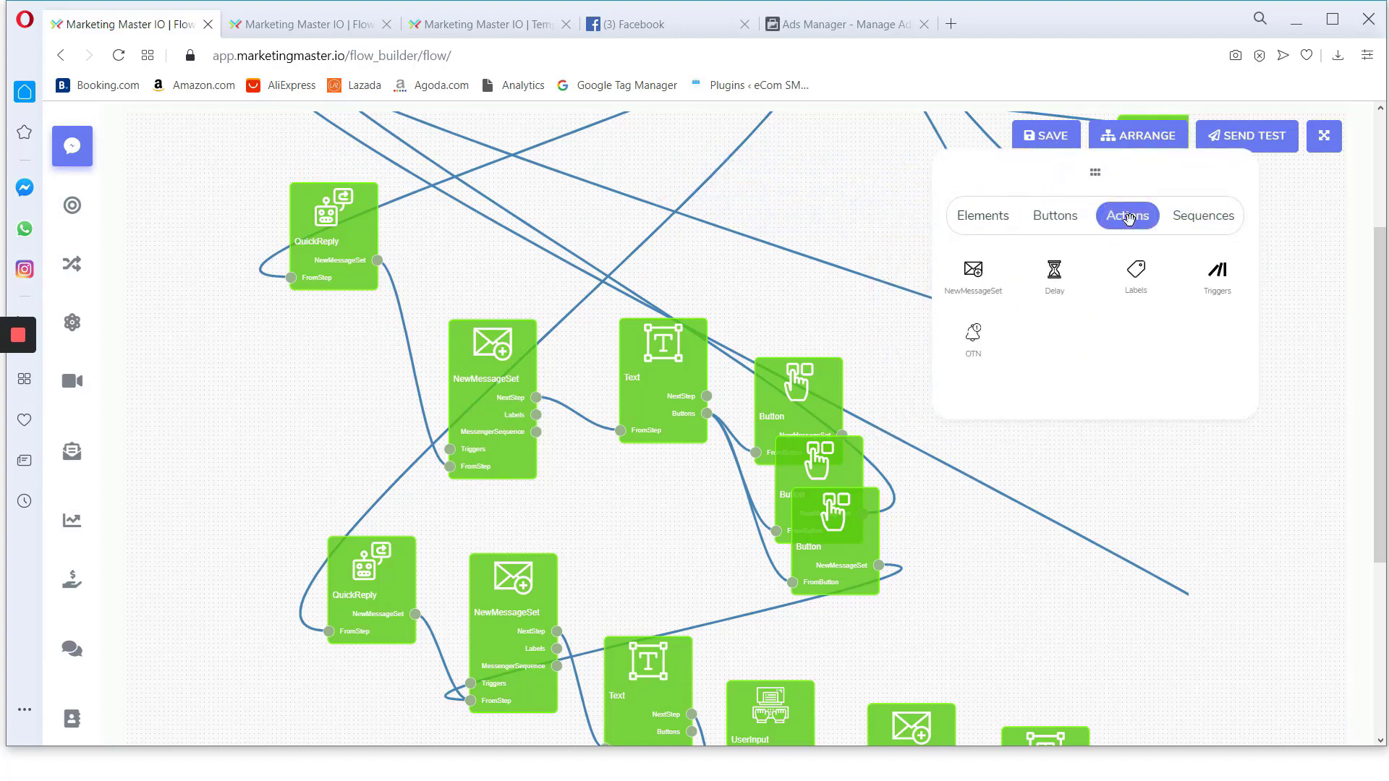
{"action": "left_click_drag", "start_coordinate": [1217, 275], "coordinate": [339, 368]}
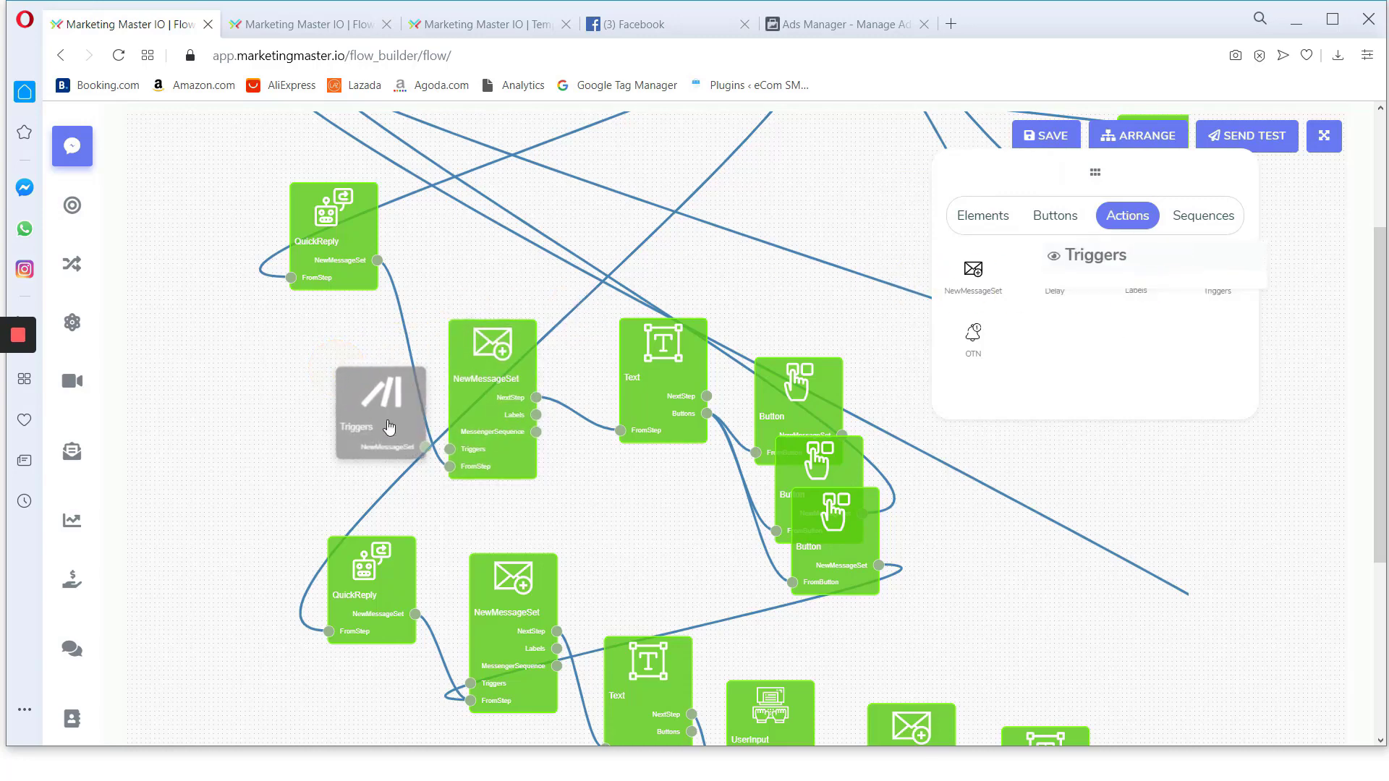
Connect the new Triggers block to the Triggers input of the "ViewStore | NewEssentials" message set and place it beside that set
{"action": "left_click_drag", "start_coordinate": [394, 456], "coordinate": [370, 426]}
{"action": "scroll", "coordinate": [370, 427], "scroll_direction": "up", "scroll_amount": 4}
{"action": "left_click_drag", "start_coordinate": [439, 424], "coordinate": [514, 474]}
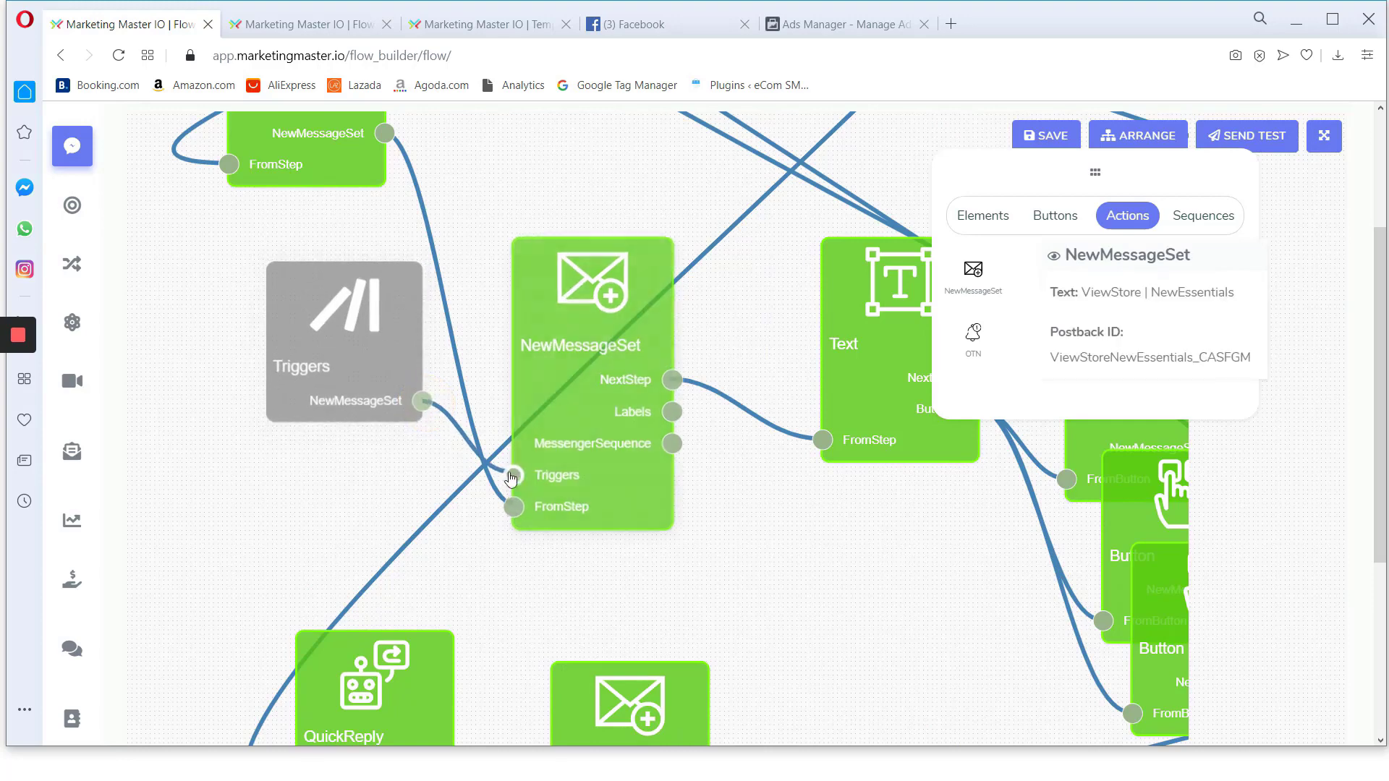
{"action": "left_click_drag", "start_coordinate": [363, 403], "coordinate": [368, 359]}
Configure the Triggers block as a Keyword trigger with the keyword "I want to Visit Store"
{"action": "double_click", "coordinate": [364, 358]}
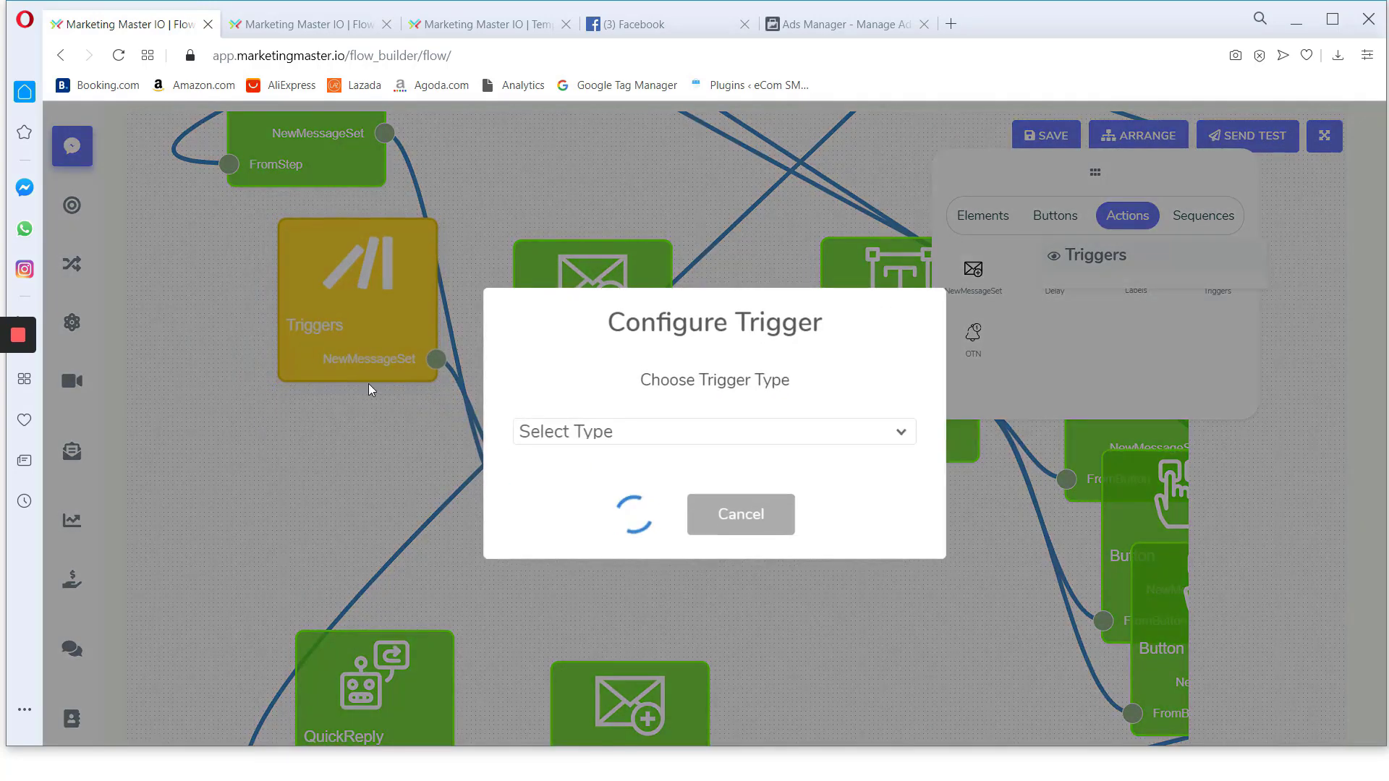
{"action": "left_click", "coordinate": [598, 432]}
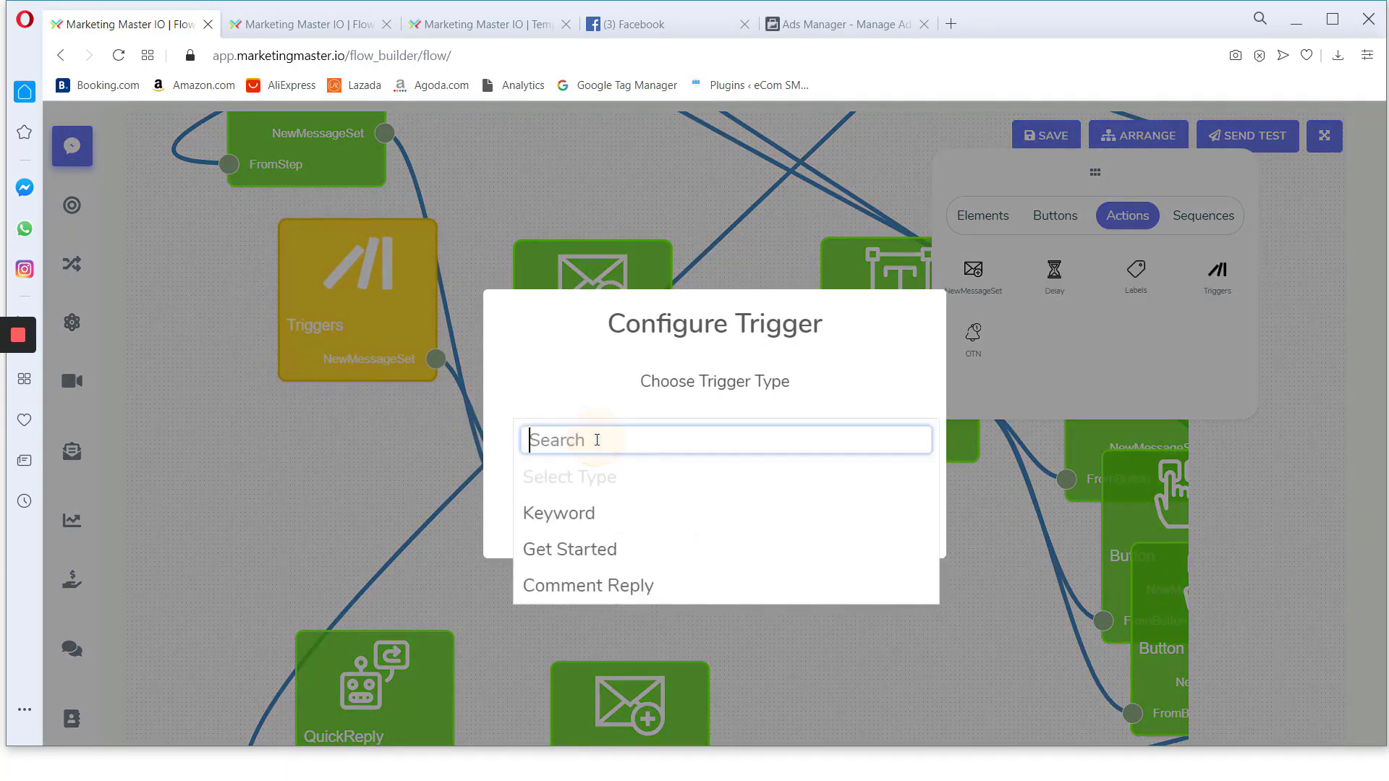
{"action": "left_click", "coordinate": [575, 512]}
{"action": "left_click", "coordinate": [573, 504]}
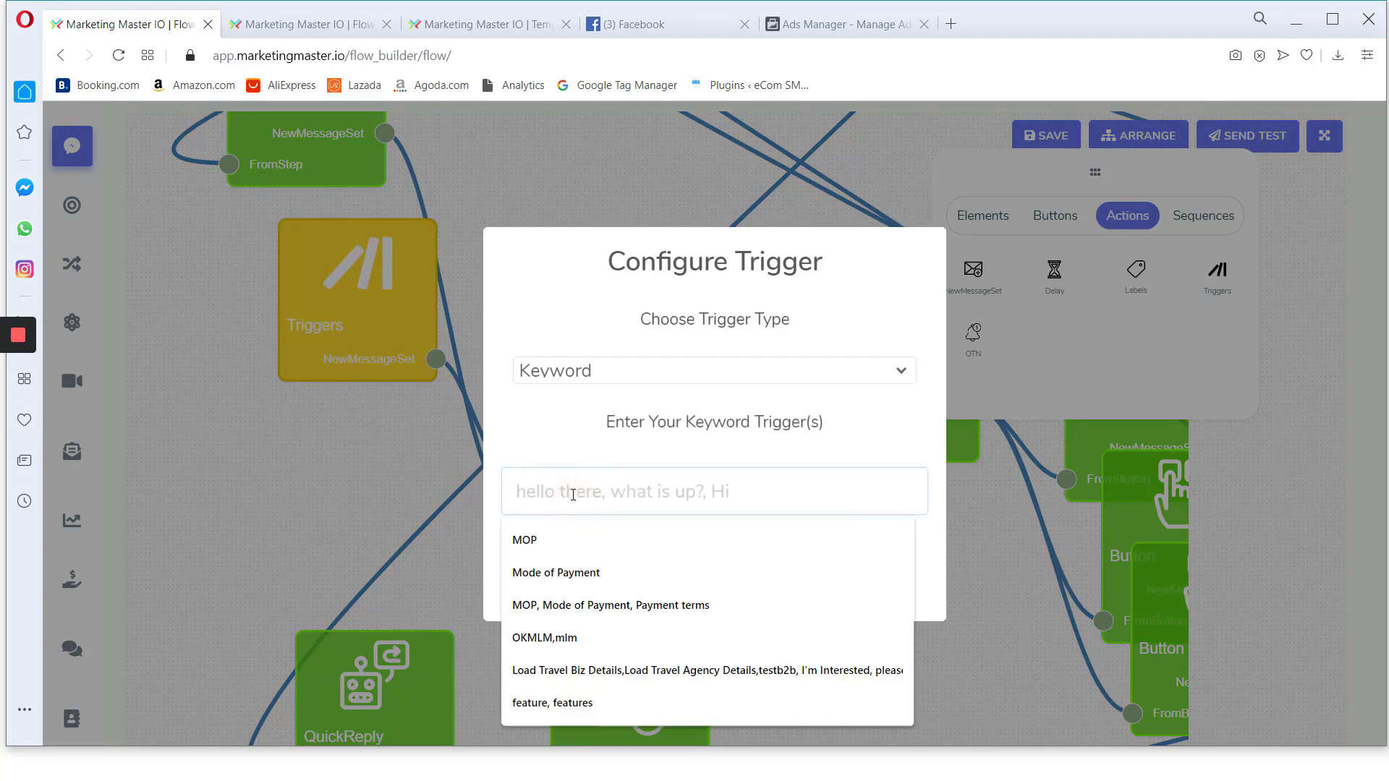
{"action": "type", "text": "I want to Visit Store"}
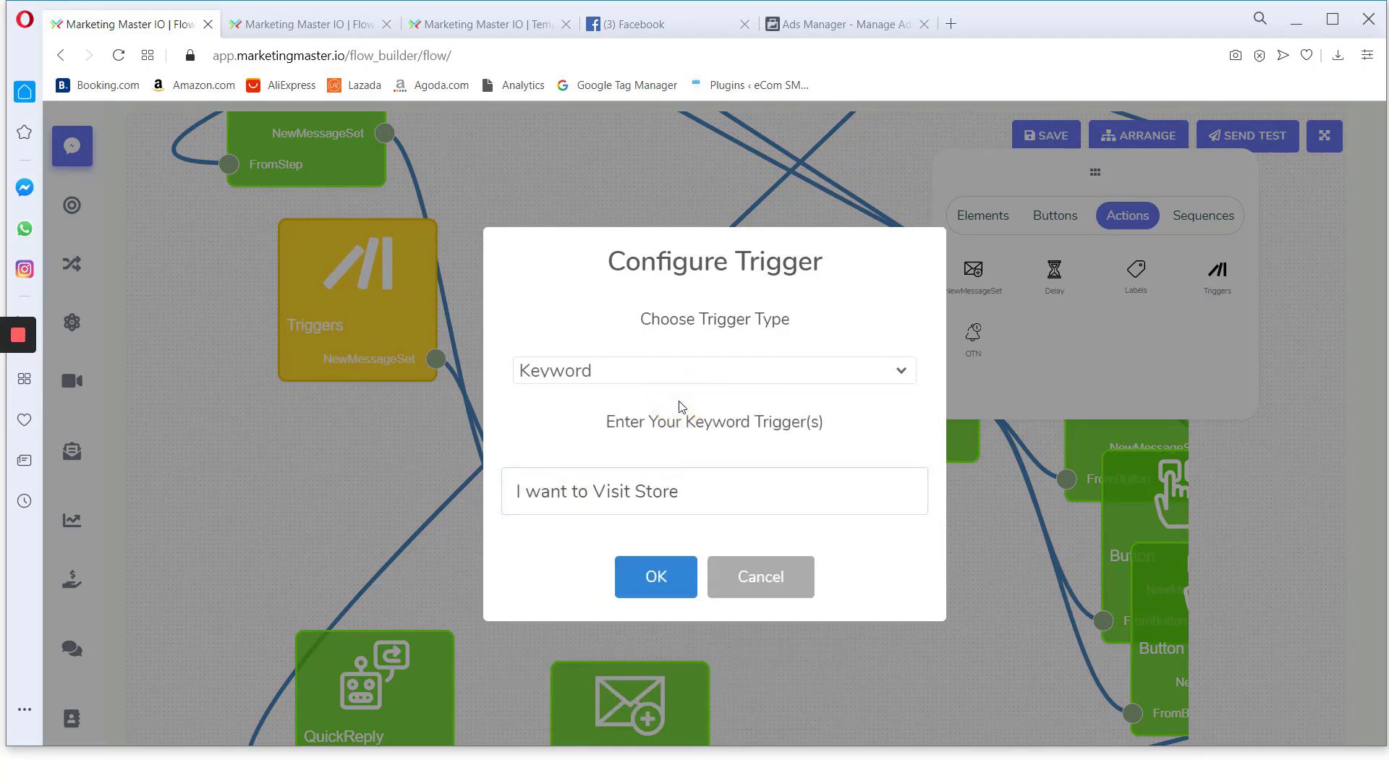
{"action": "left_click", "coordinate": [656, 571]}
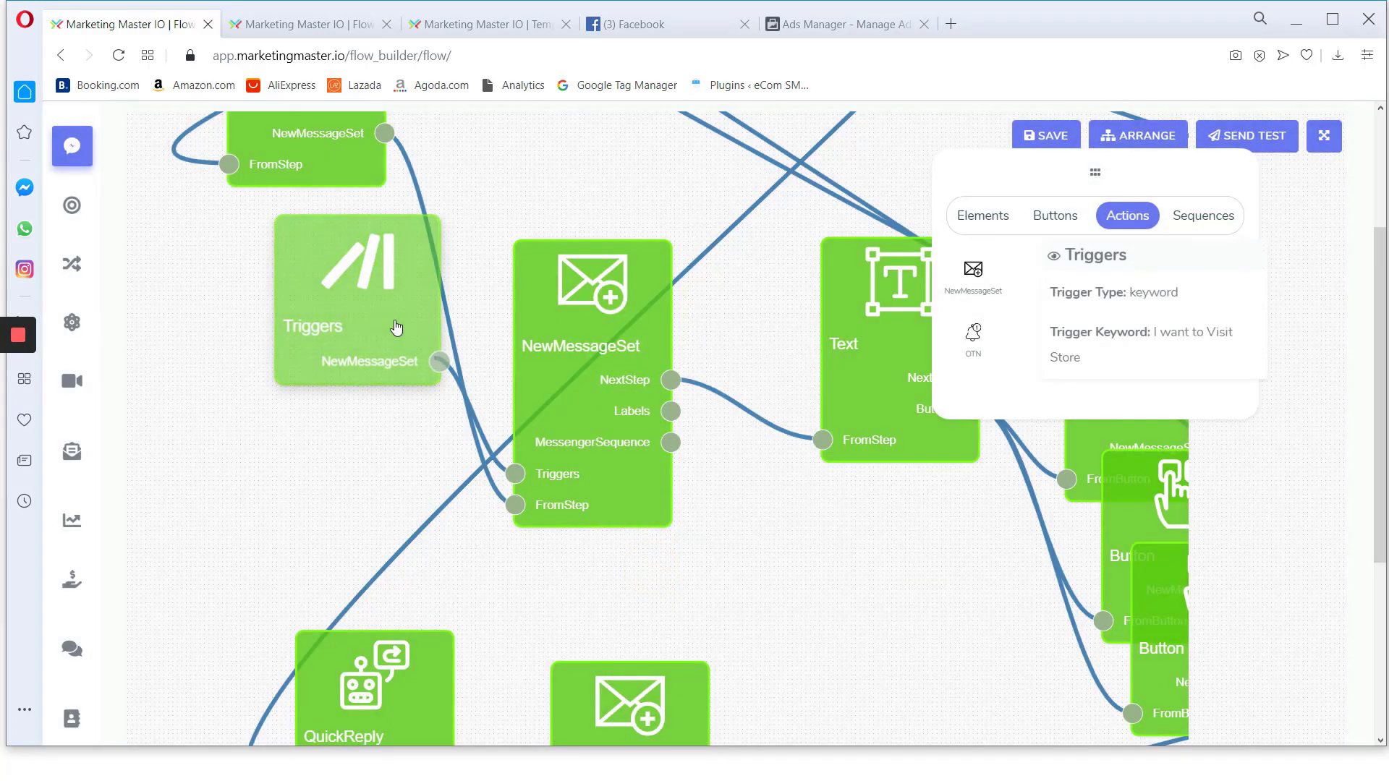
Collapse the floating block palette and reposition the Triggers block in the free space beside the "ViewStore | NewEssentials" message set
{"action": "left_click_drag", "start_coordinate": [1044, 180], "coordinate": [486, 161]}
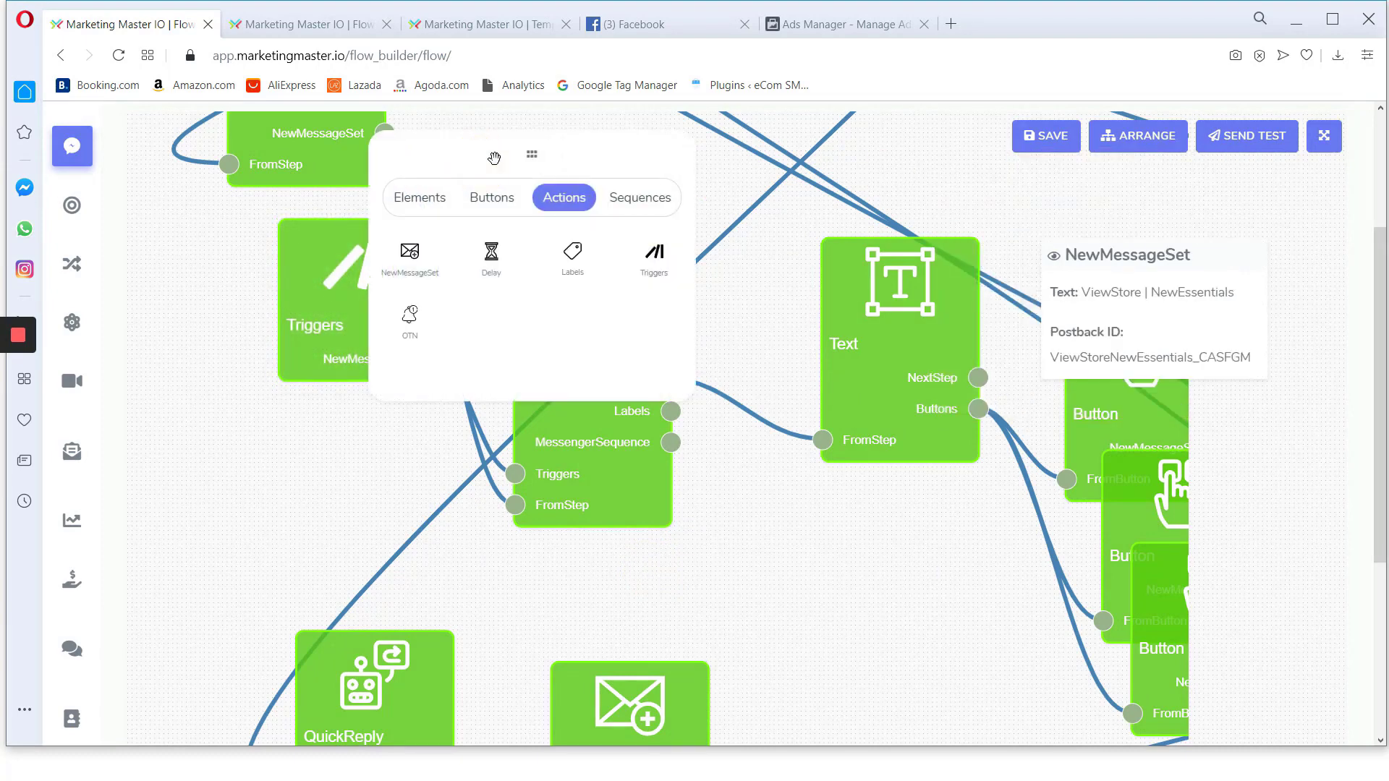
{"action": "left_click", "coordinate": [494, 159]}
{"action": "left_click_drag", "start_coordinate": [398, 301], "coordinate": [310, 361]}
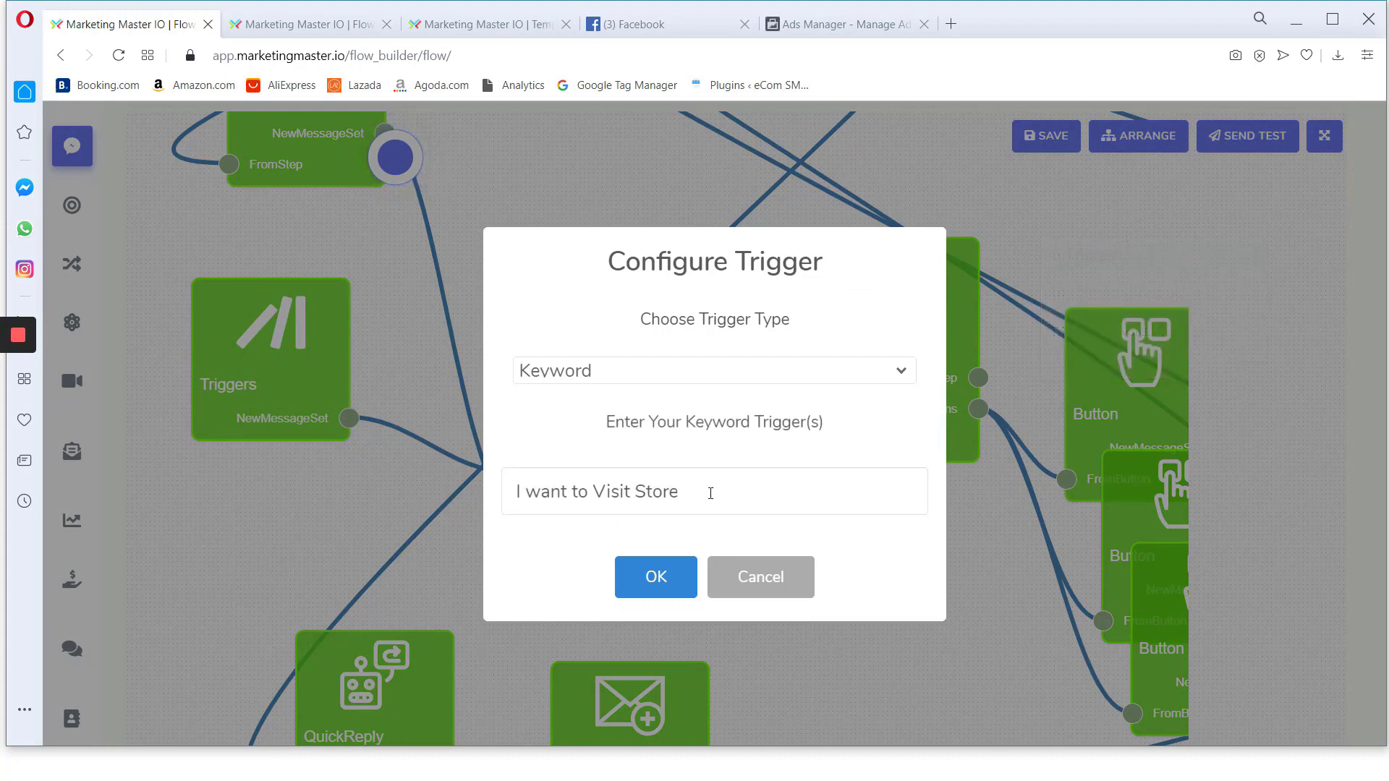
{"action": "left_click", "coordinate": [656, 578]}
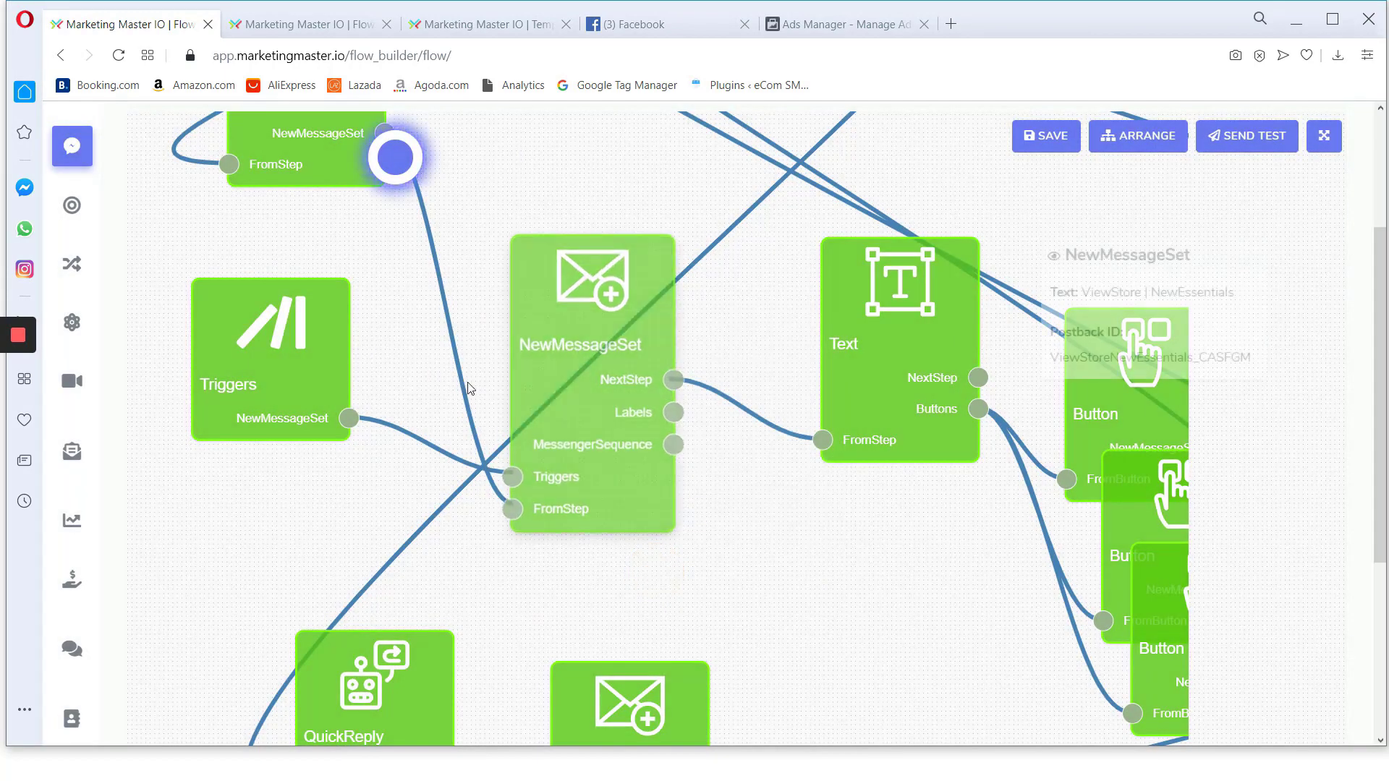
{"action": "left_click_drag", "start_coordinate": [285, 381], "coordinate": [344, 378]}
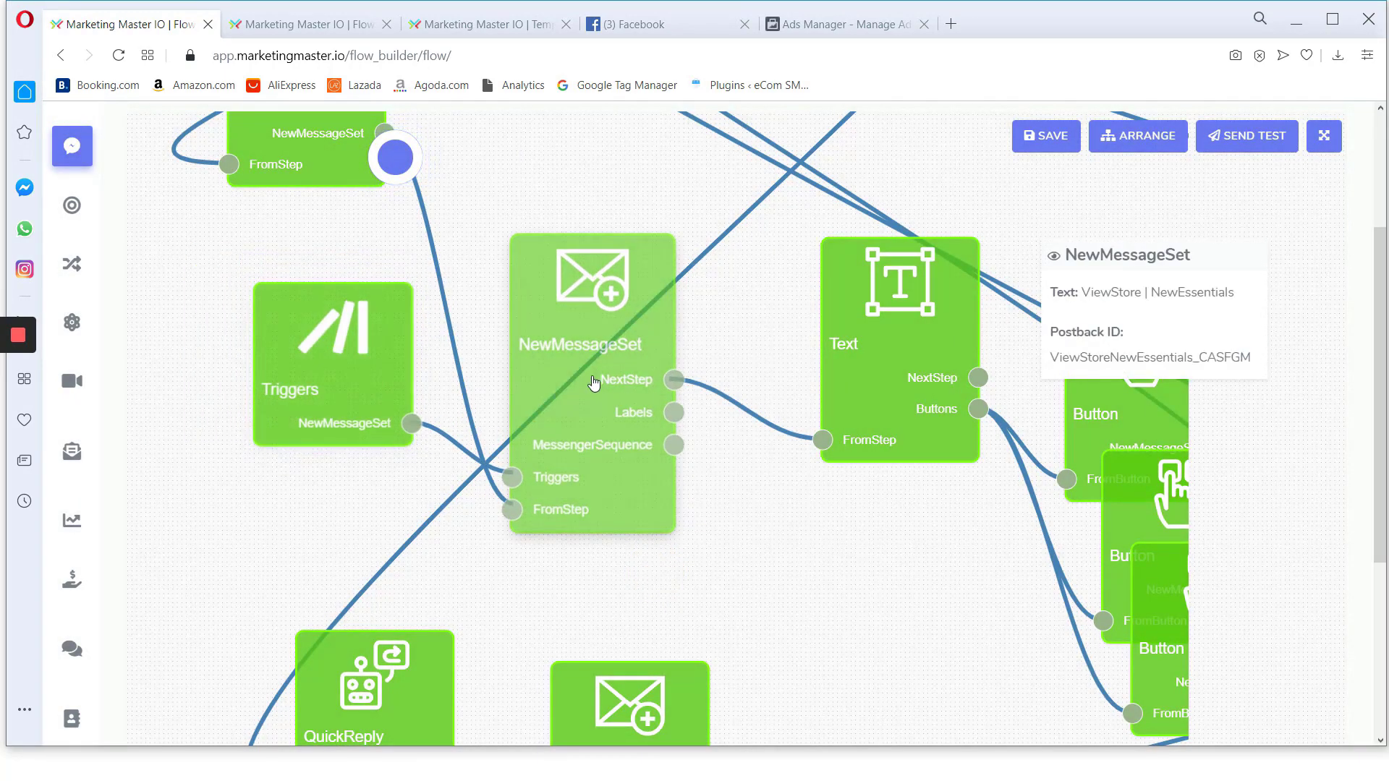
Compare the trigger keyword linked to the "ViewStore | NewEssentials" message set with the matching question in the Ads Manager message preview
{"action": "left_click_drag", "start_coordinate": [796, 528], "coordinate": [715, 505]}
{"action": "scroll", "coordinate": [715, 505], "scroll_direction": "down", "scroll_amount": 3}
{"action": "mouse_move", "coordinate": [358, 393]}
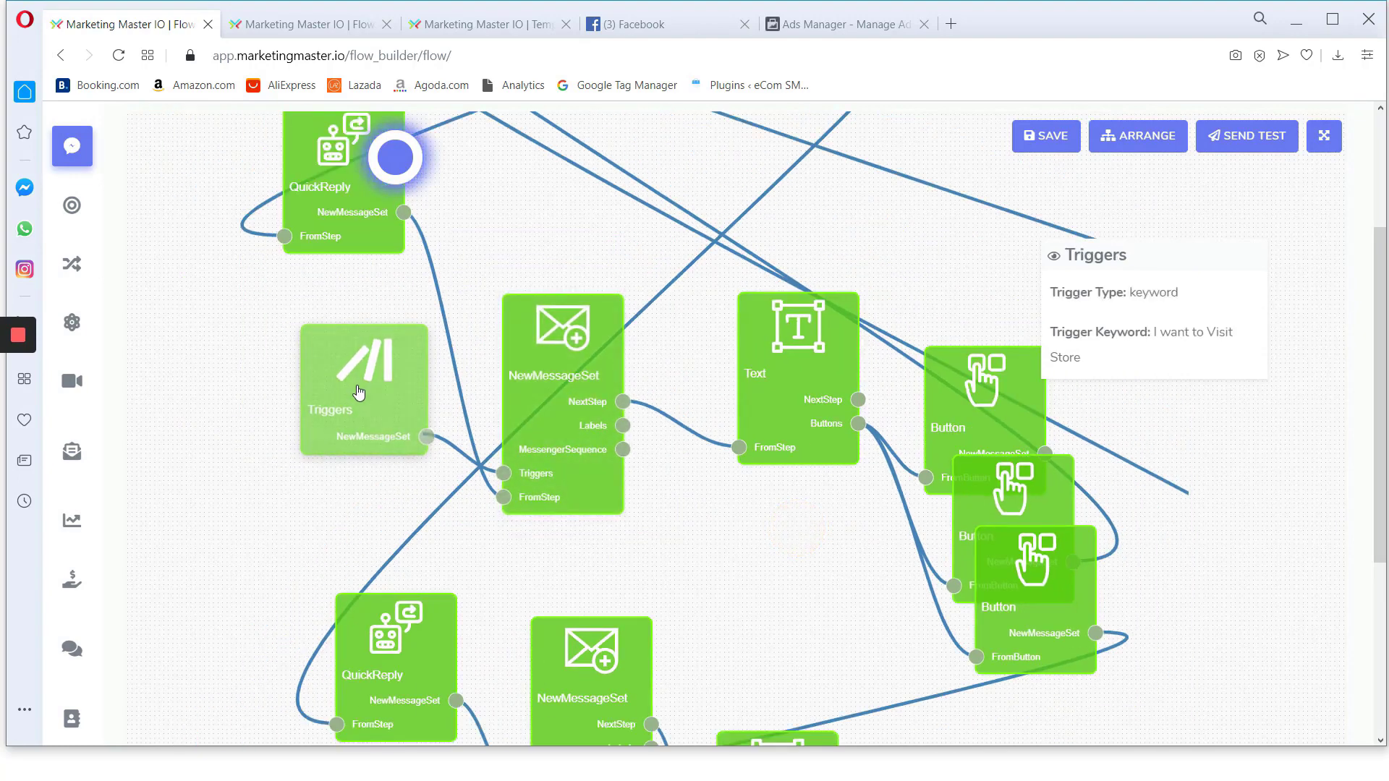
{"action": "scroll", "coordinate": [380, 395], "scroll_direction": "up", "scroll_amount": 3}
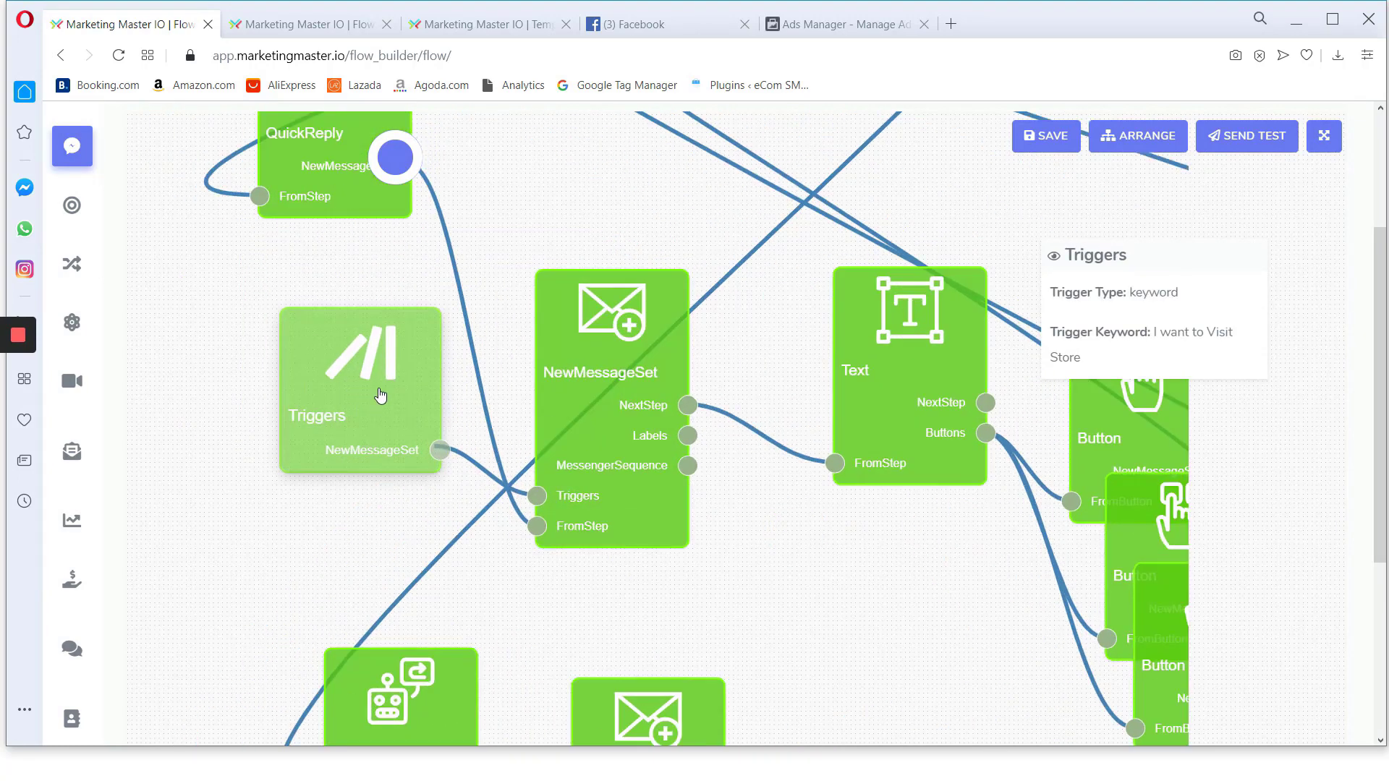
{"action": "left_click", "coordinate": [636, 453]}
{"action": "mouse_move", "coordinate": [636, 454]}
{"action": "left_mouse_down"}
{"action": "mouse_move", "coordinate": [646, 443]}
{"action": "mouse_move", "coordinate": [620, 443]}
{"action": "left_mouse_up"}
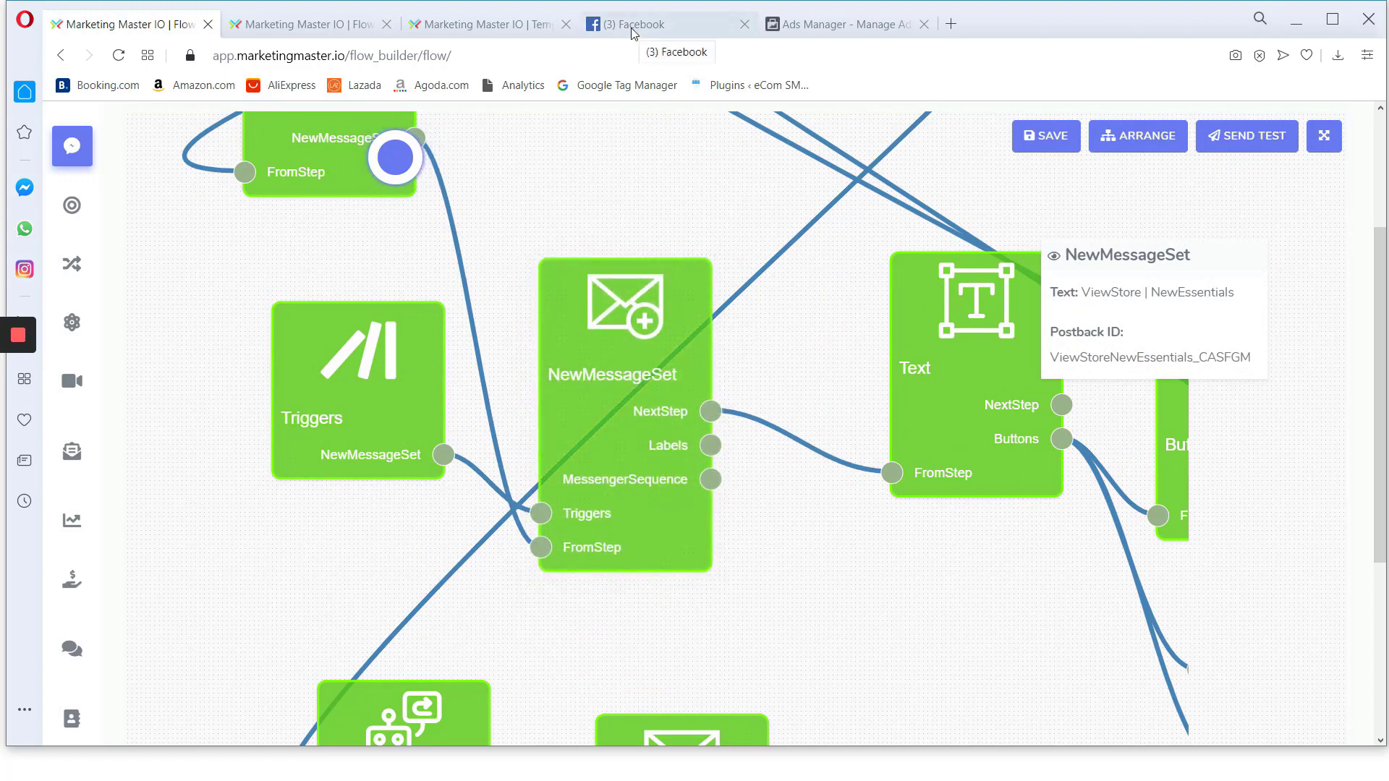
{"action": "left_click", "coordinate": [813, 24]}
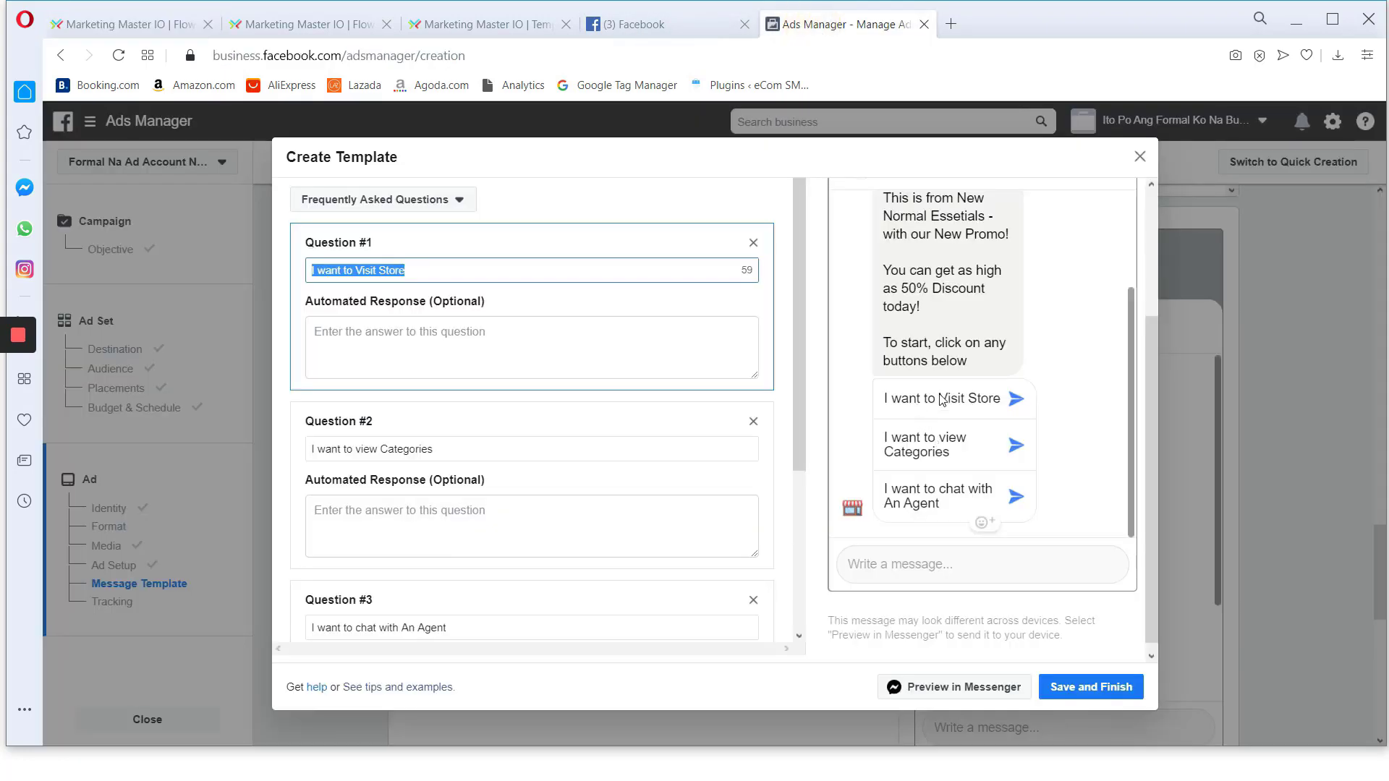
{"action": "left_click", "coordinate": [177, 32]}
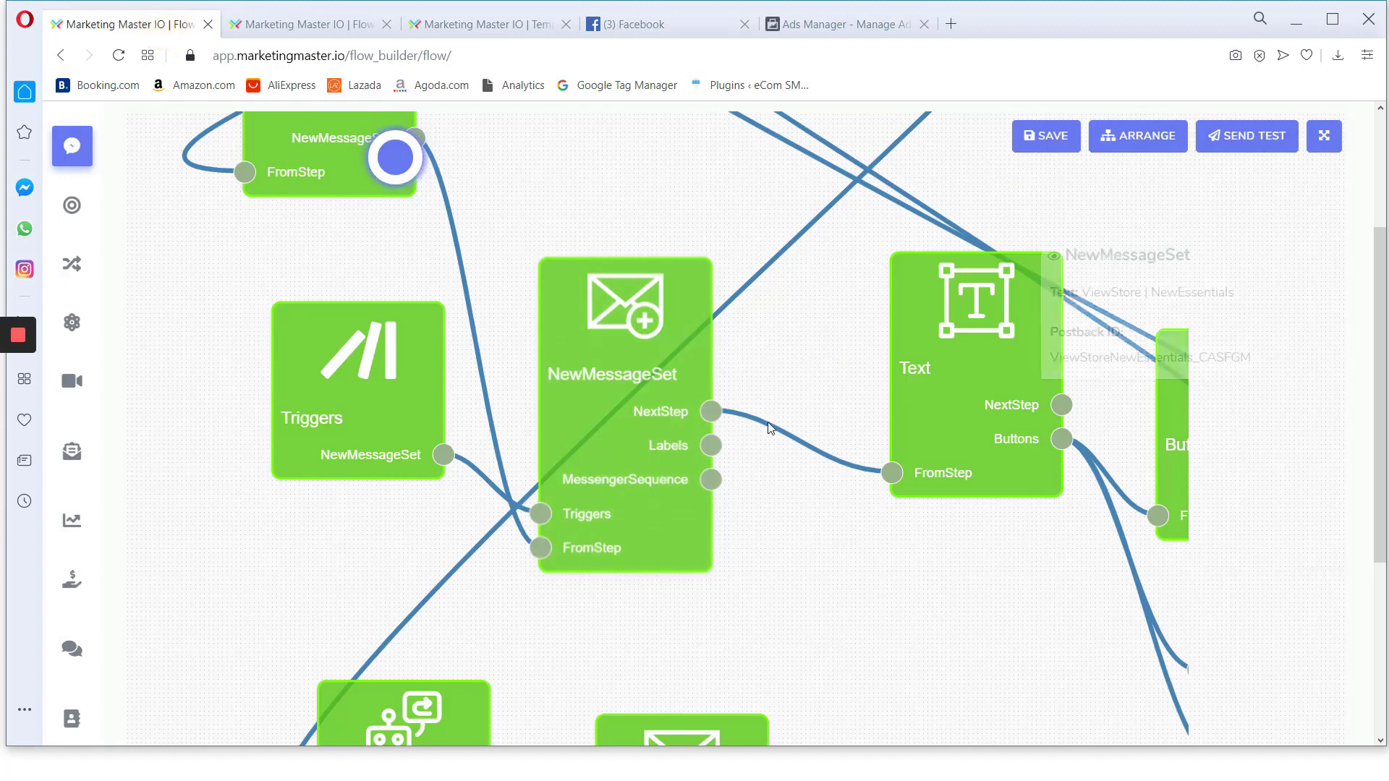
Review the message in the Text block that follows the "ViewStore | NewEssentials" message set
{"action": "left_click", "coordinate": [948, 591]}
{"action": "left_click_drag", "start_coordinate": [948, 592], "coordinate": [808, 541]}
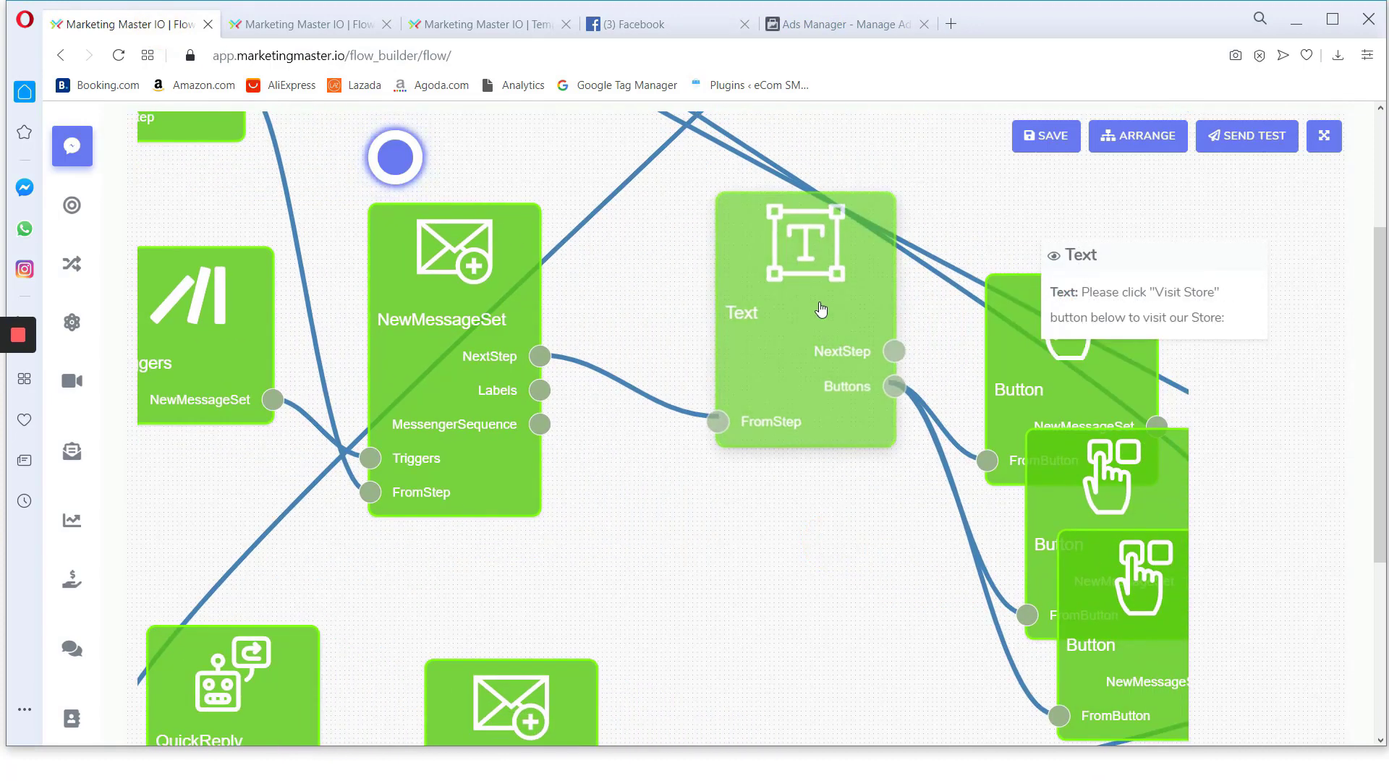
{"action": "double_click", "coordinate": [724, 327]}
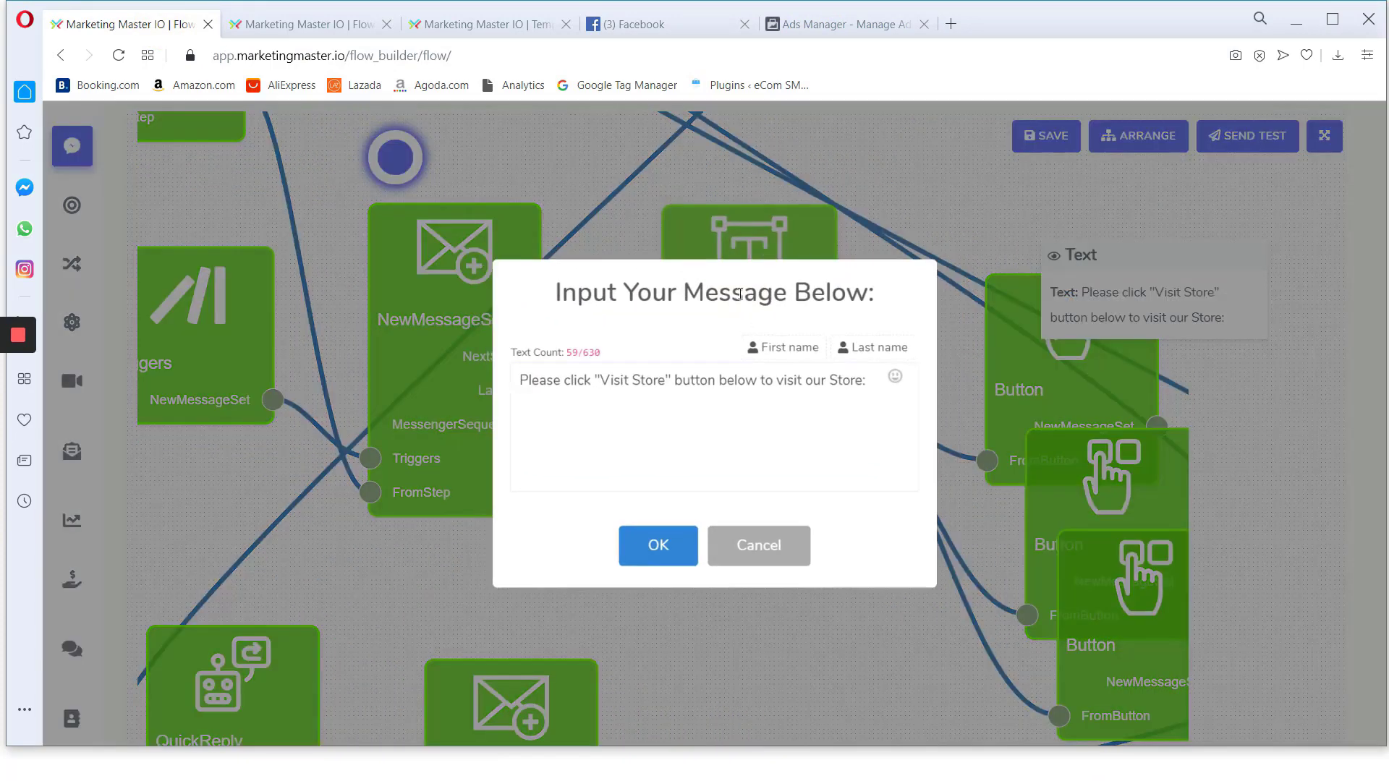
{"action": "left_click", "coordinate": [768, 550]}
{"action": "scroll", "coordinate": [735, 210], "scroll_direction": "down", "scroll_amount": 3}
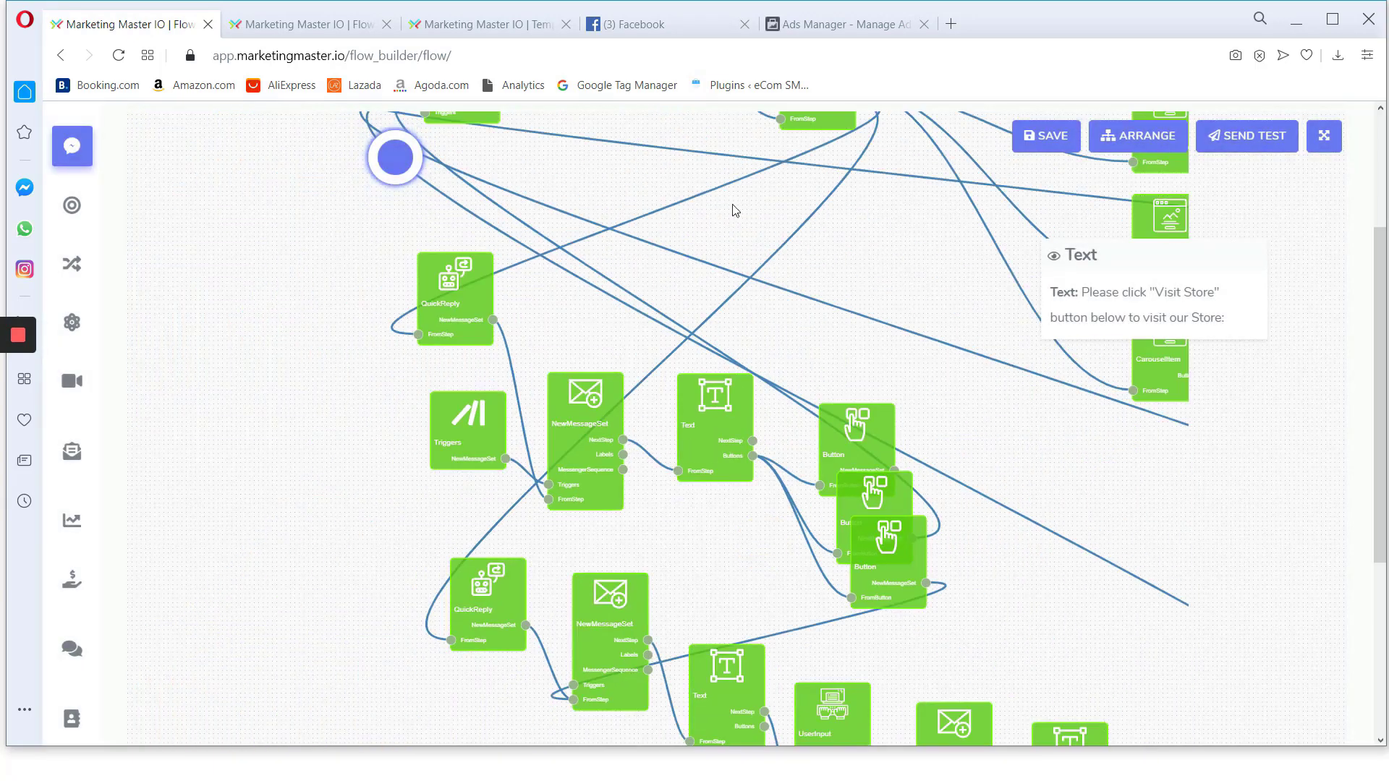
Switch to Ads Manager and copy the Question #2 text "I want to view Categories"
{"action": "left_click", "coordinate": [834, 24]}
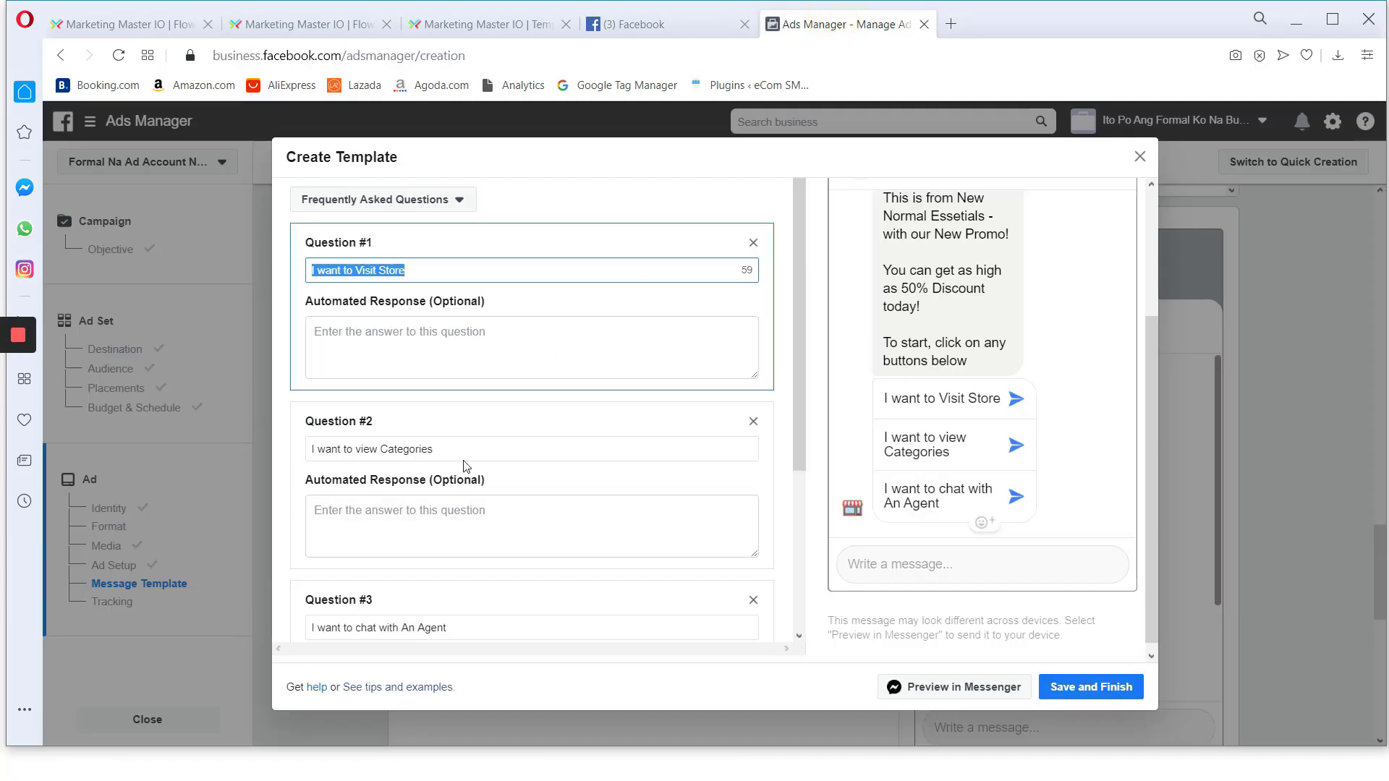
{"action": "left_click_drag", "start_coordinate": [456, 450], "coordinate": [301, 455]}
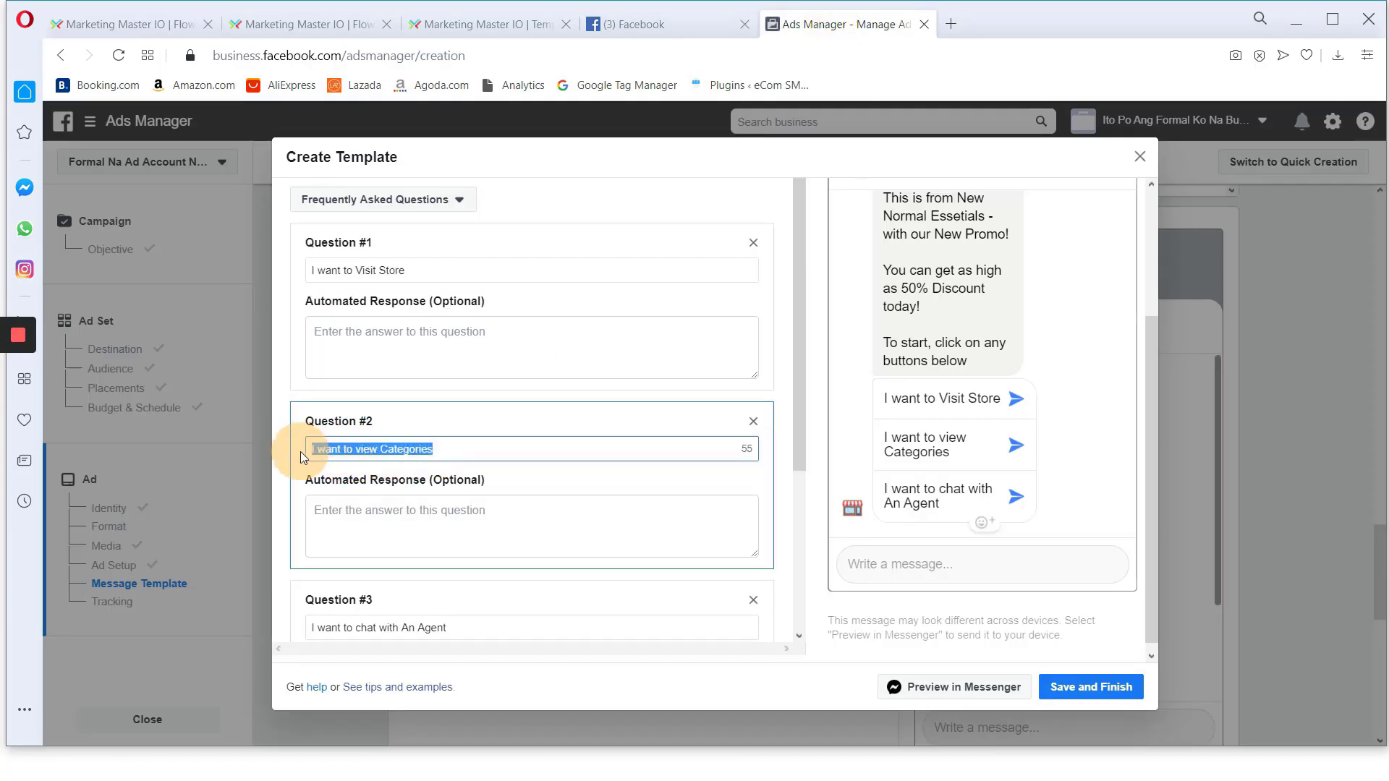
{"action": "right_click", "coordinate": [381, 449]}
{"action": "left_click", "coordinate": [420, 511]}
Switch to the Marketing Master IO flow and reposition the "StartOnlineGrocery" Reference block beside its welcome Text block
{"action": "left_click", "coordinate": [114, 28]}
{"action": "left_click", "coordinate": [386, 340]}
{"action": "mouse_move", "coordinate": [414, 376]}
{"action": "left_mouse_down"}
{"action": "mouse_move", "coordinate": [453, 514]}
{"action": "mouse_move", "coordinate": [380, 565]}
{"action": "left_mouse_up"}
{"action": "left_click_drag", "start_coordinate": [672, 460], "coordinate": [617, 453]}
{"action": "left_click_drag", "start_coordinate": [599, 368], "coordinate": [560, 333]}
{"action": "scroll", "coordinate": [615, 327], "scroll_direction": "up", "scroll_amount": 3}
{"action": "left_click_drag", "start_coordinate": [580, 495], "coordinate": [732, 409]}
{"action": "left_click_drag", "start_coordinate": [756, 247], "coordinate": [745, 300]}
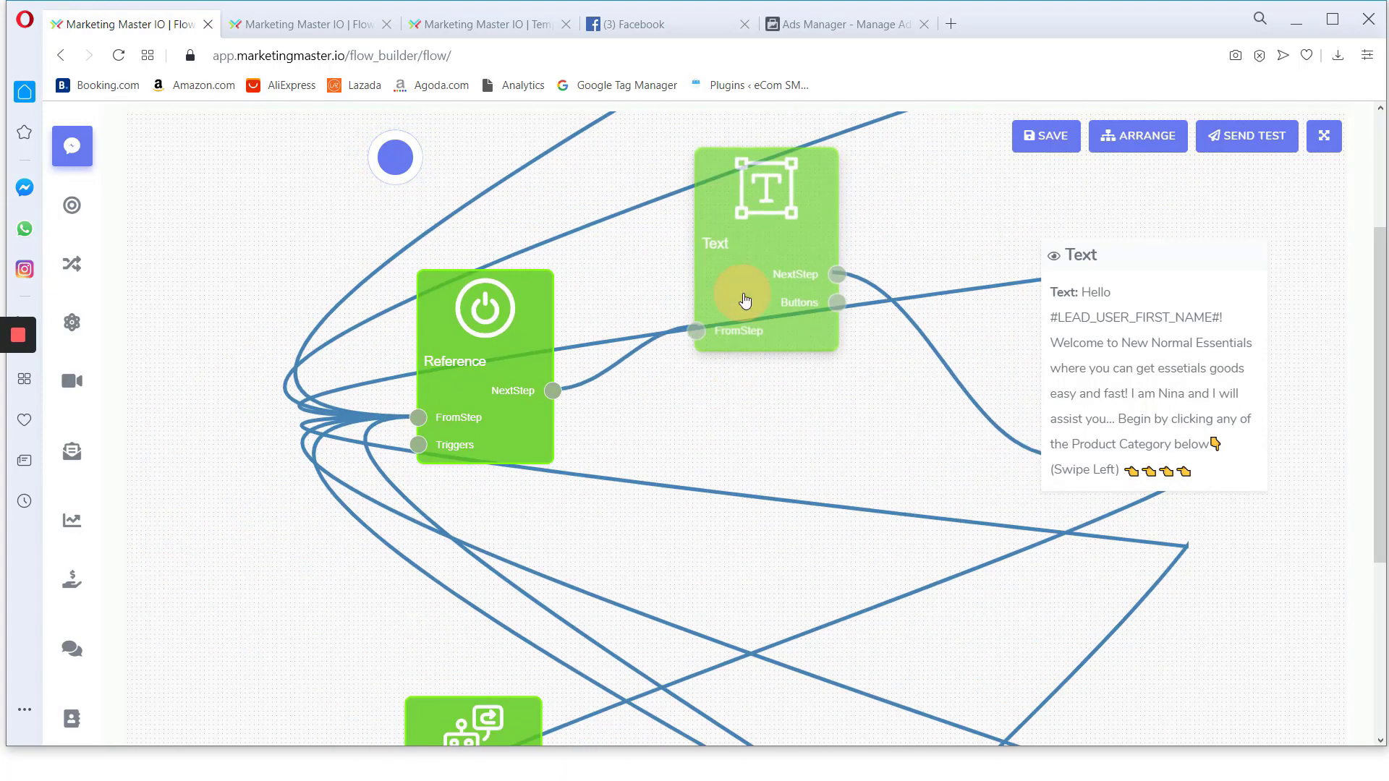
{"action": "left_click_drag", "start_coordinate": [610, 324], "coordinate": [607, 327]}
{"action": "left_click_drag", "start_coordinate": [467, 354], "coordinate": [441, 334]}
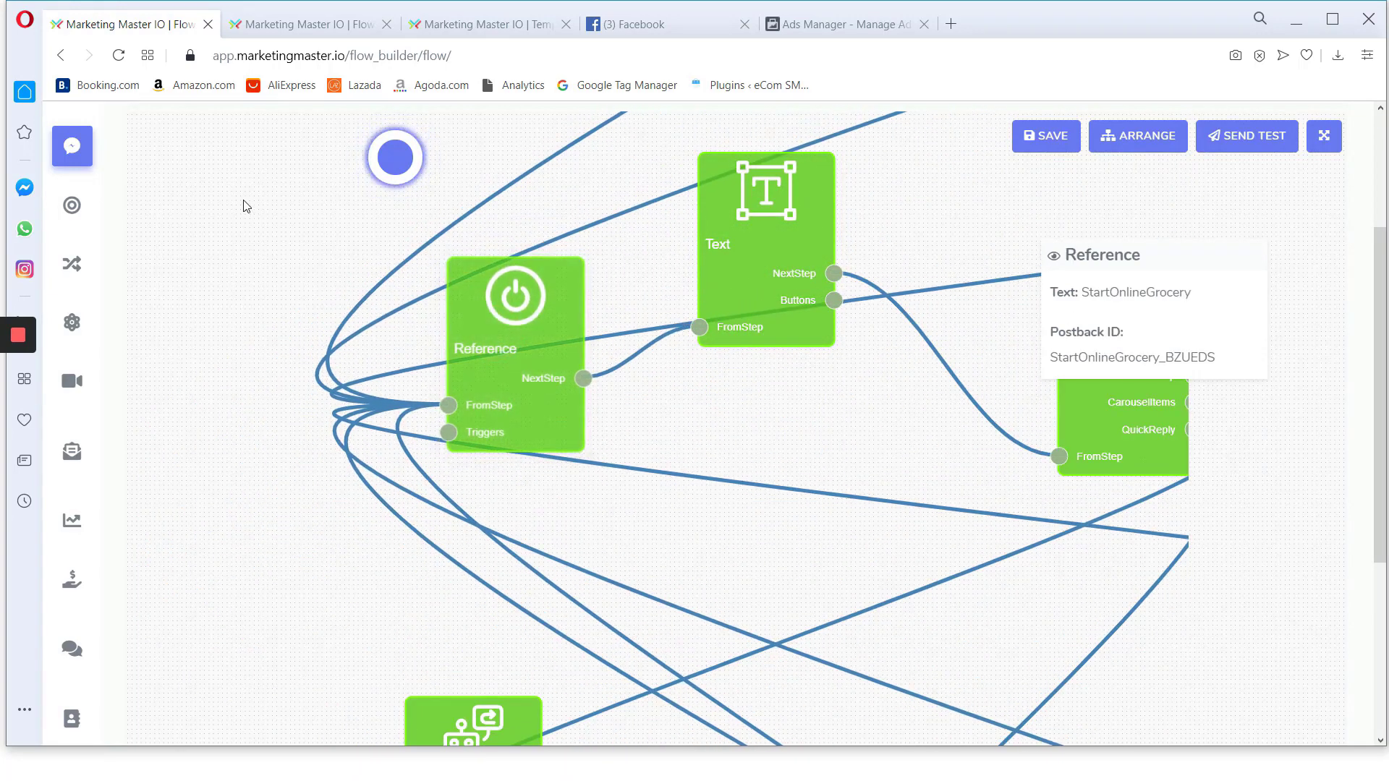
Add a Triggers block beside the StartOnlineGrocery Reference block and connect its NewMessageSet output to the Reference's Triggers input
{"action": "right_click", "coordinate": [218, 184]}
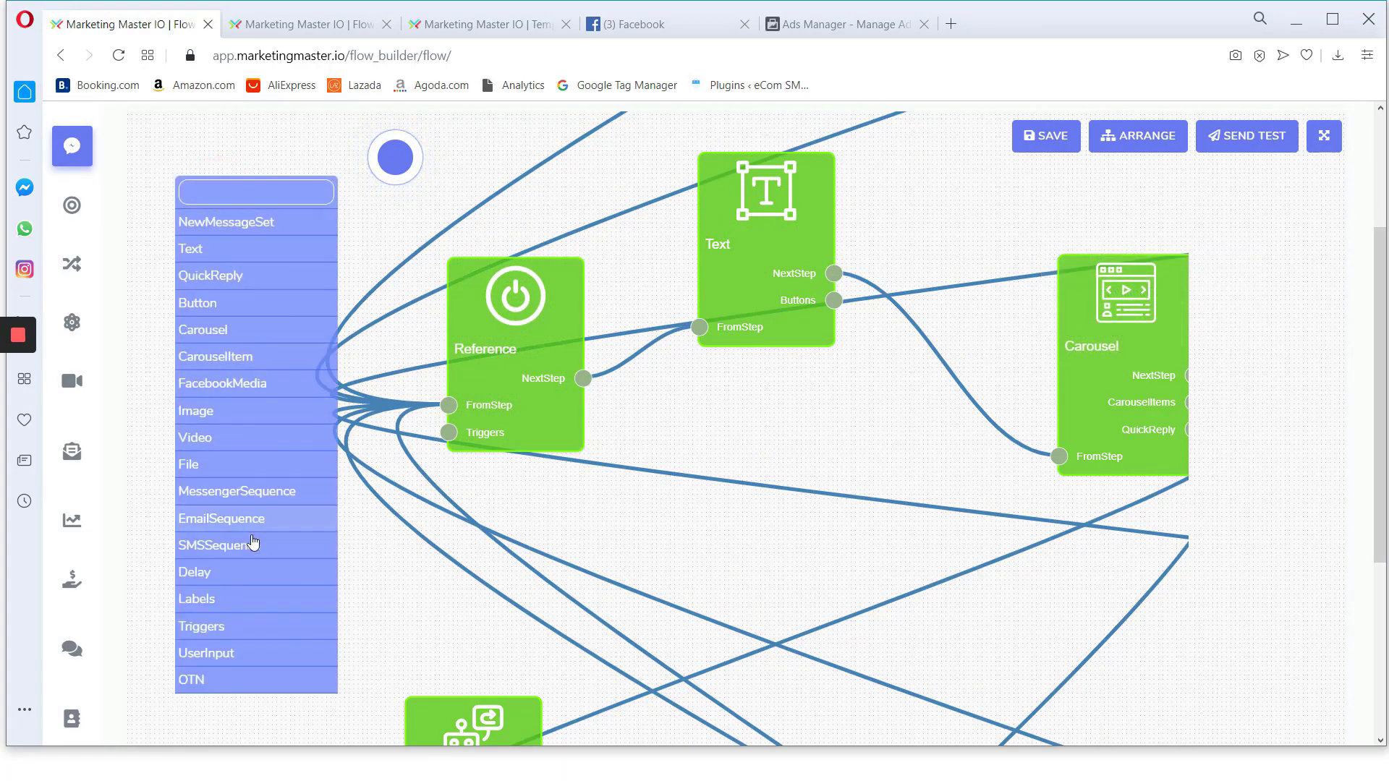
{"action": "left_click", "coordinate": [241, 623]}
{"action": "left_click_drag", "start_coordinate": [253, 637], "coordinate": [266, 274]}
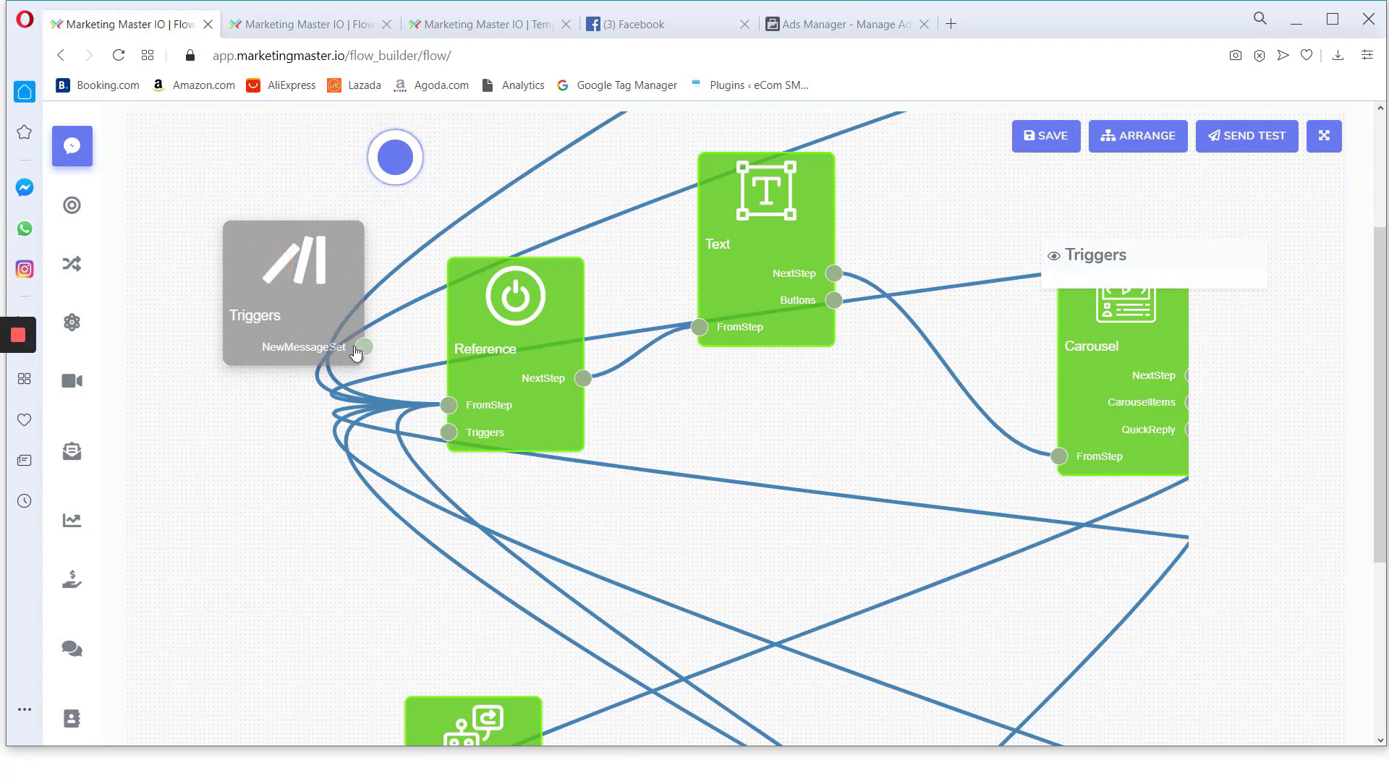
{"action": "left_click_drag", "start_coordinate": [363, 347], "coordinate": [449, 431]}
{"action": "scroll", "coordinate": [427, 373], "scroll_direction": "up", "scroll_amount": 4}
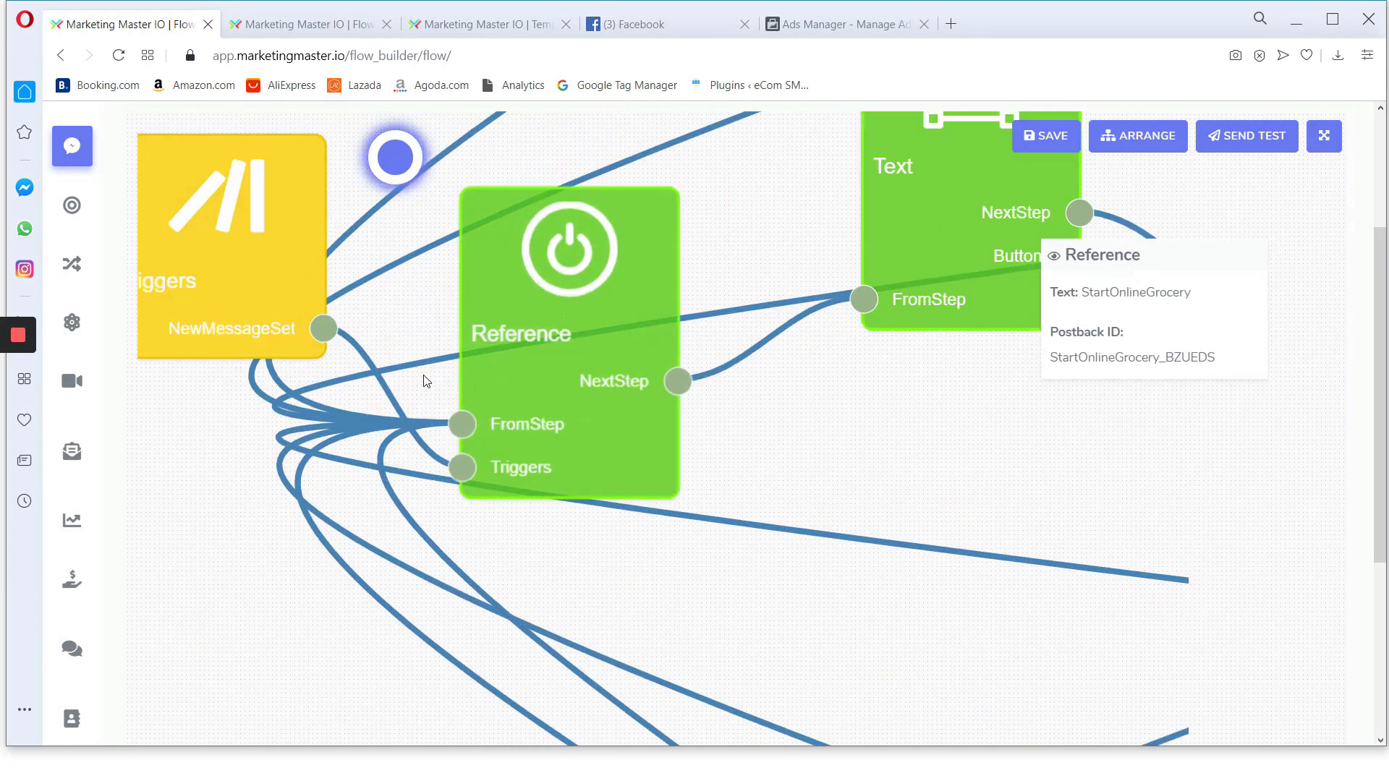
{"action": "scroll", "coordinate": [356, 326], "scroll_direction": "down", "scroll_amount": 4}
Configure the new trigger as a Keyword type with the keyword "I want to view Categories"
{"action": "double_click", "coordinate": [301, 278]}
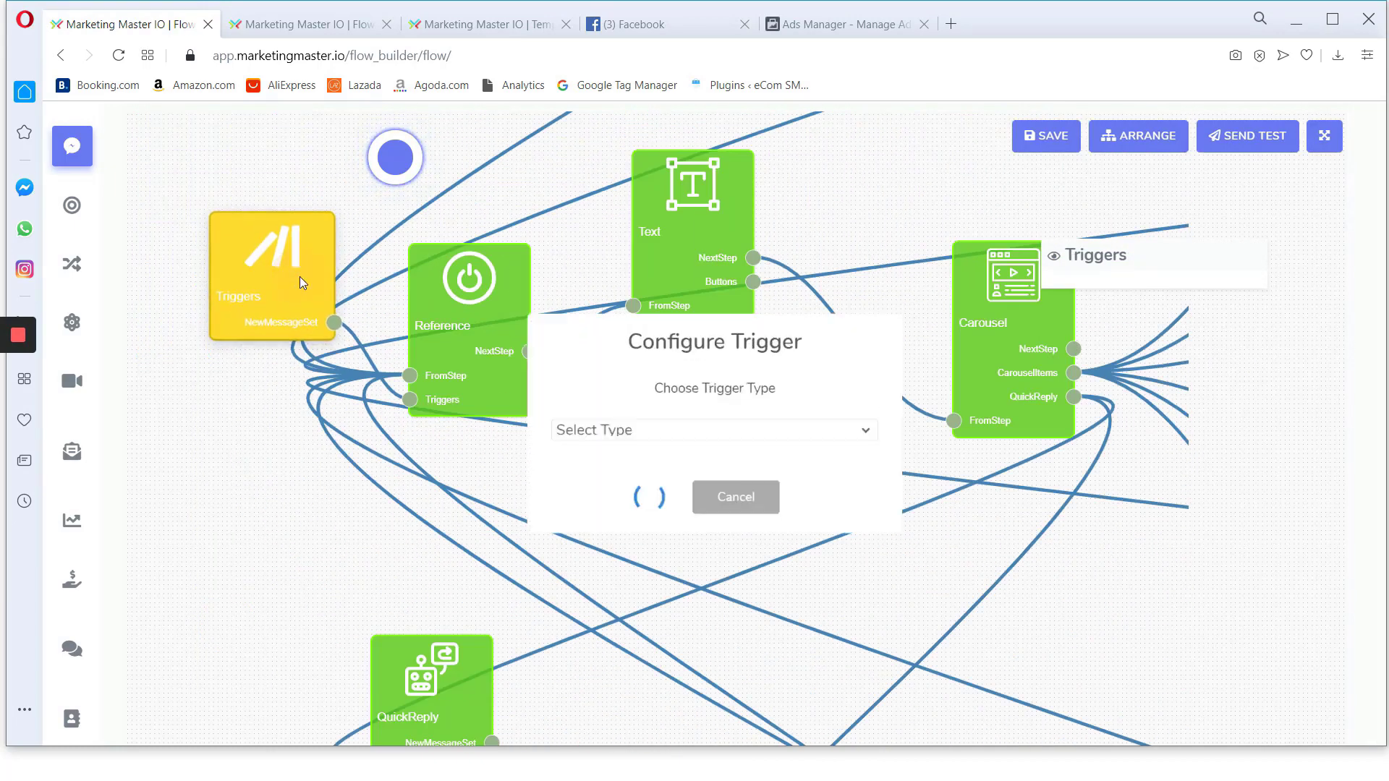
{"action": "left_click", "coordinate": [535, 432]}
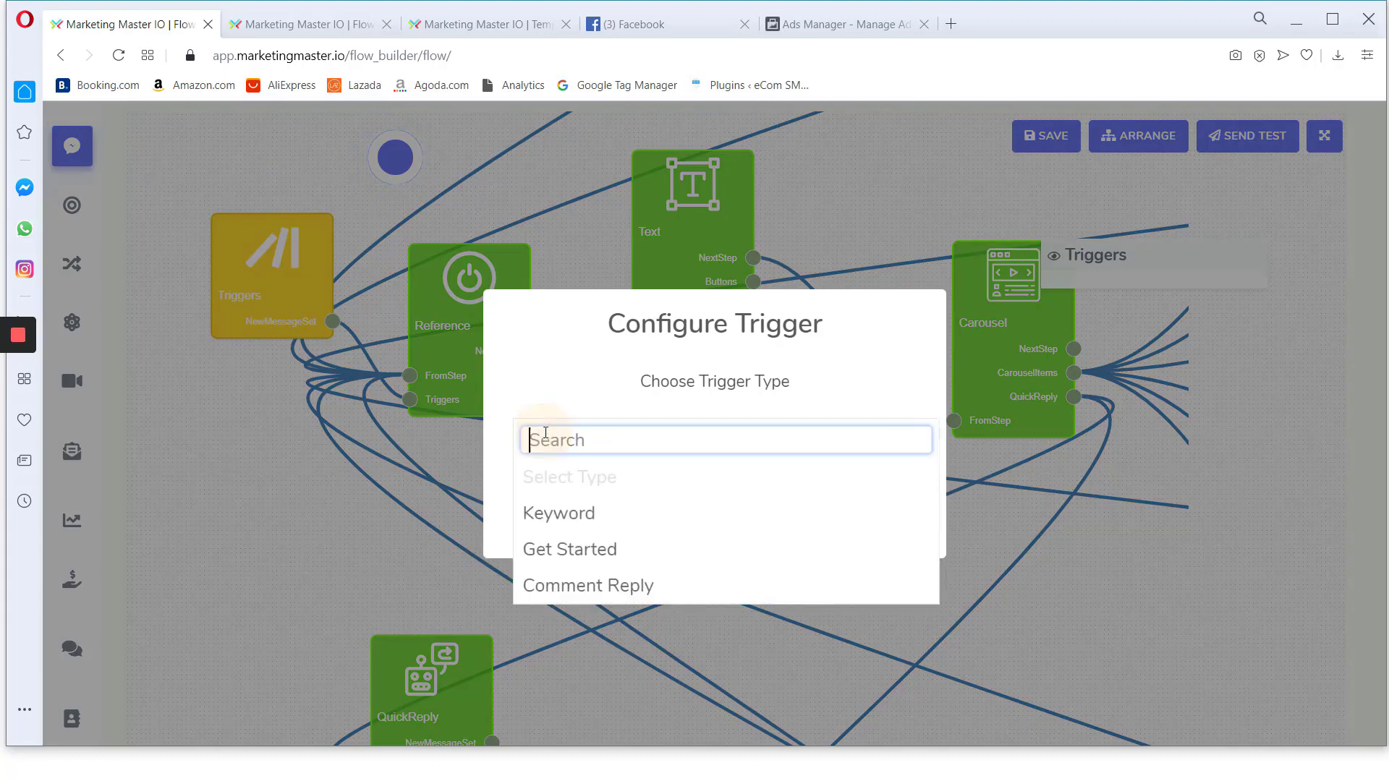
{"action": "left_click", "coordinate": [546, 513]}
{"action": "left_click", "coordinate": [527, 490]}
{"action": "key", "text": "ctrl+v"}
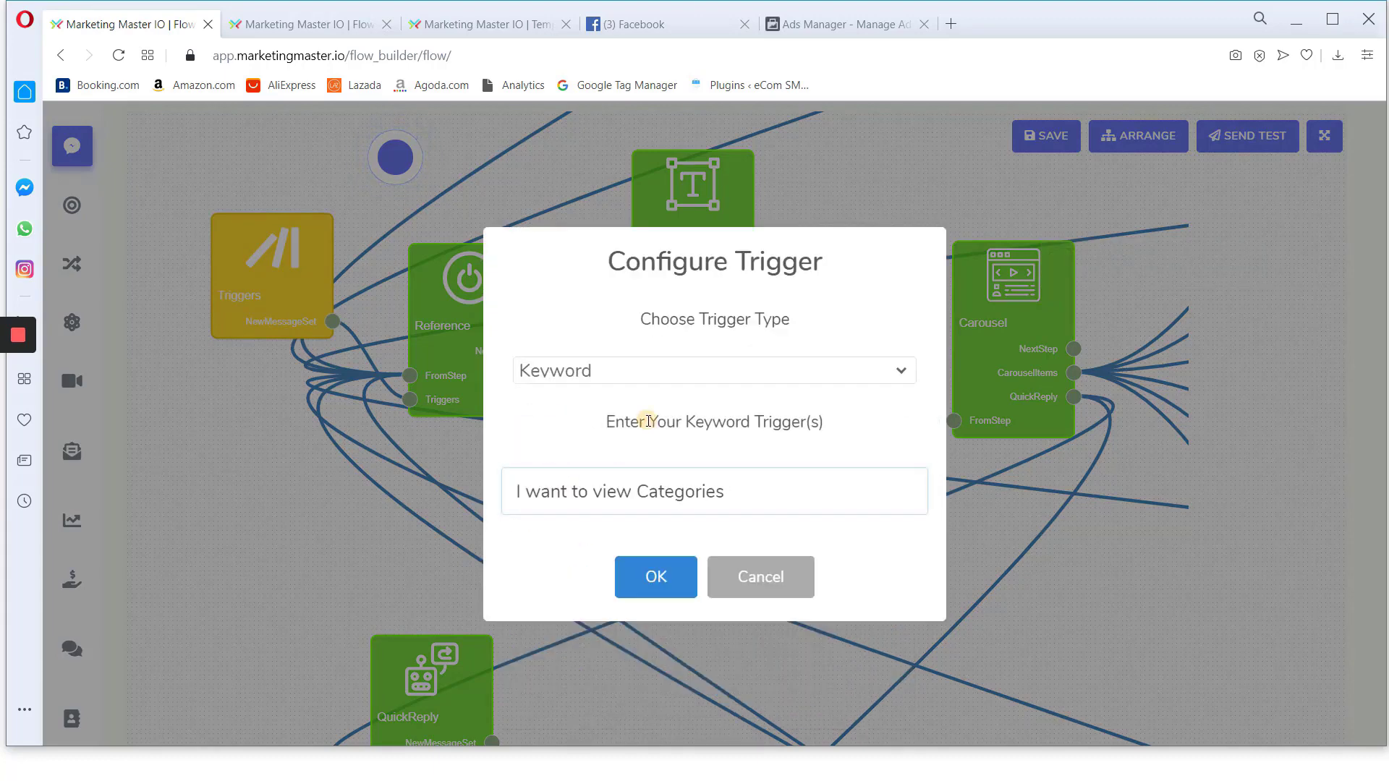
{"action": "left_click", "coordinate": [656, 585]}
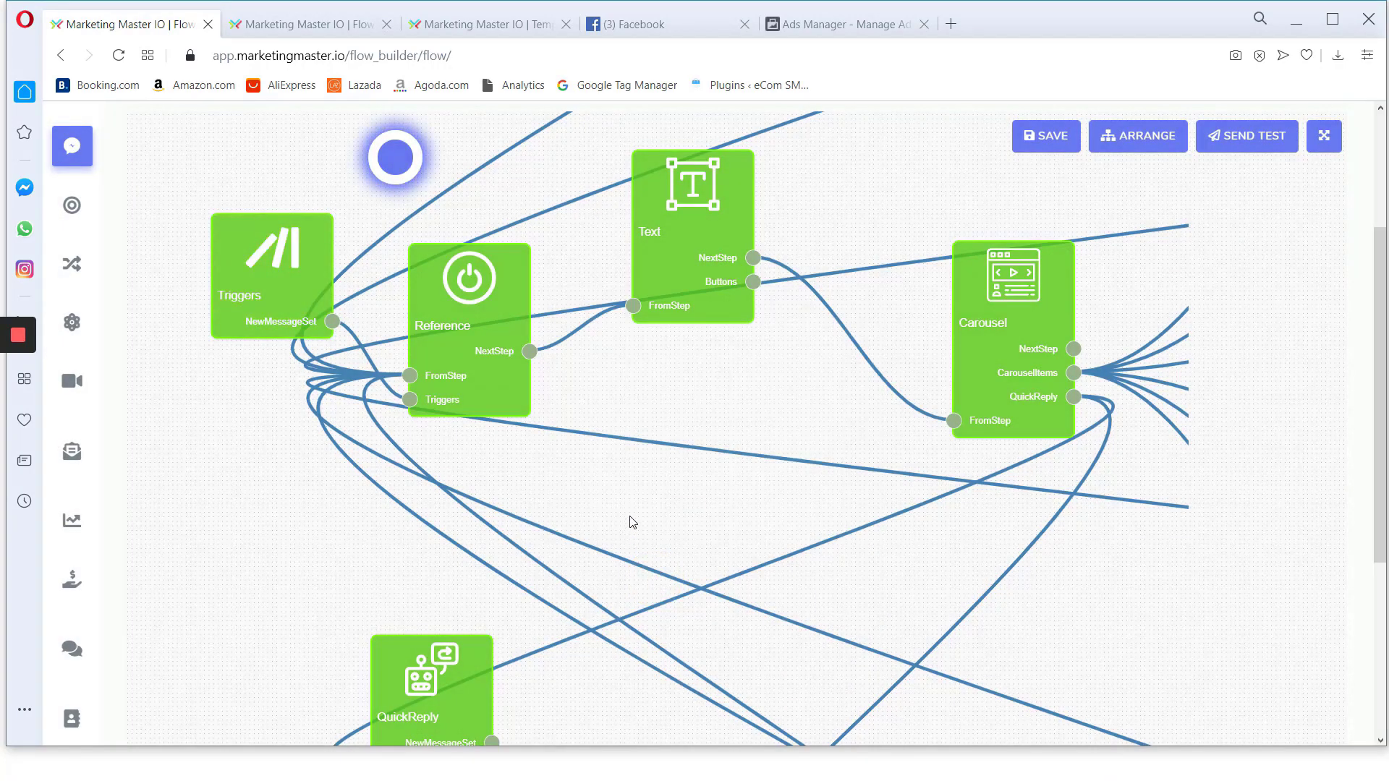
{"action": "mouse_move", "coordinate": [281, 275]}
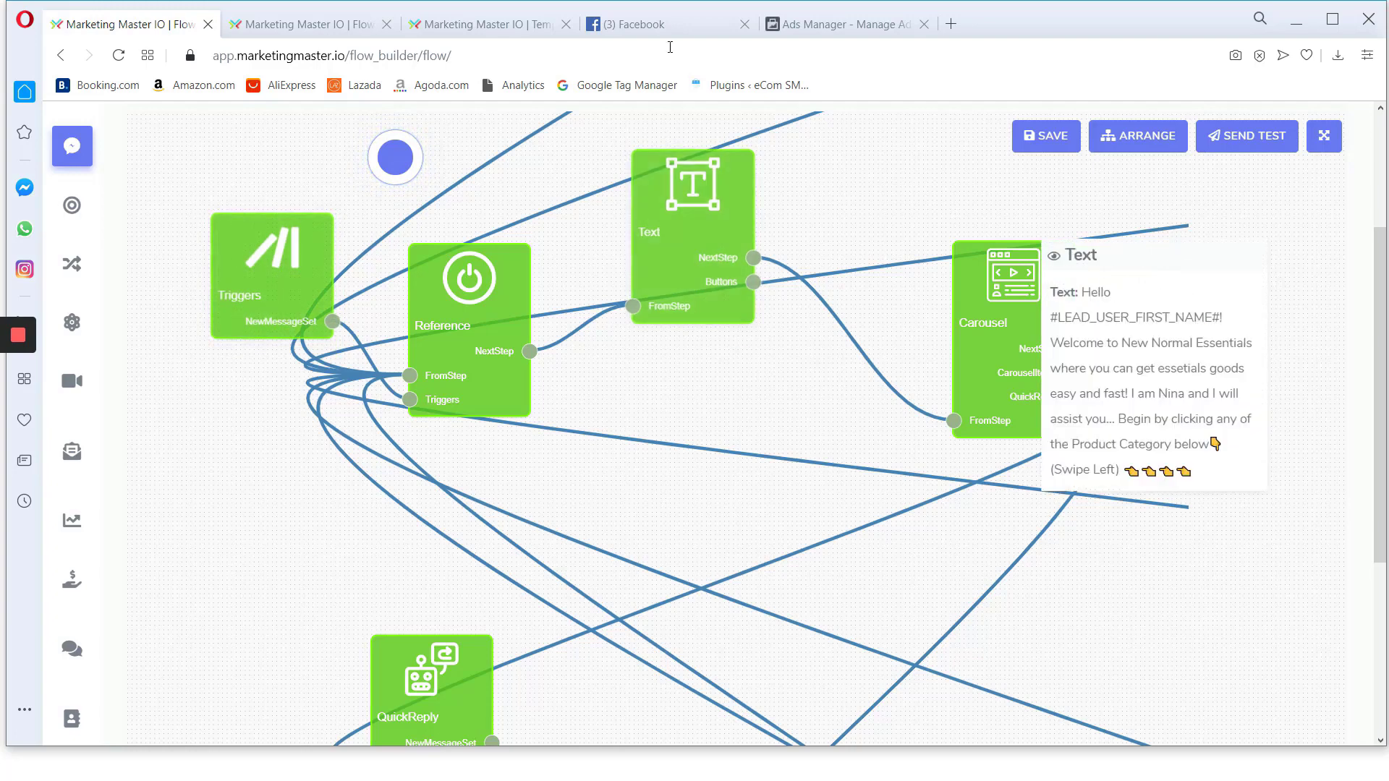
Switch to Ads Manager and copy the Question #3 text "I want to chat with An Agent" from the message template
{"action": "left_click", "coordinate": [843, 24]}
{"action": "scroll", "coordinate": [502, 419], "scroll_direction": "down", "scroll_amount": 4}
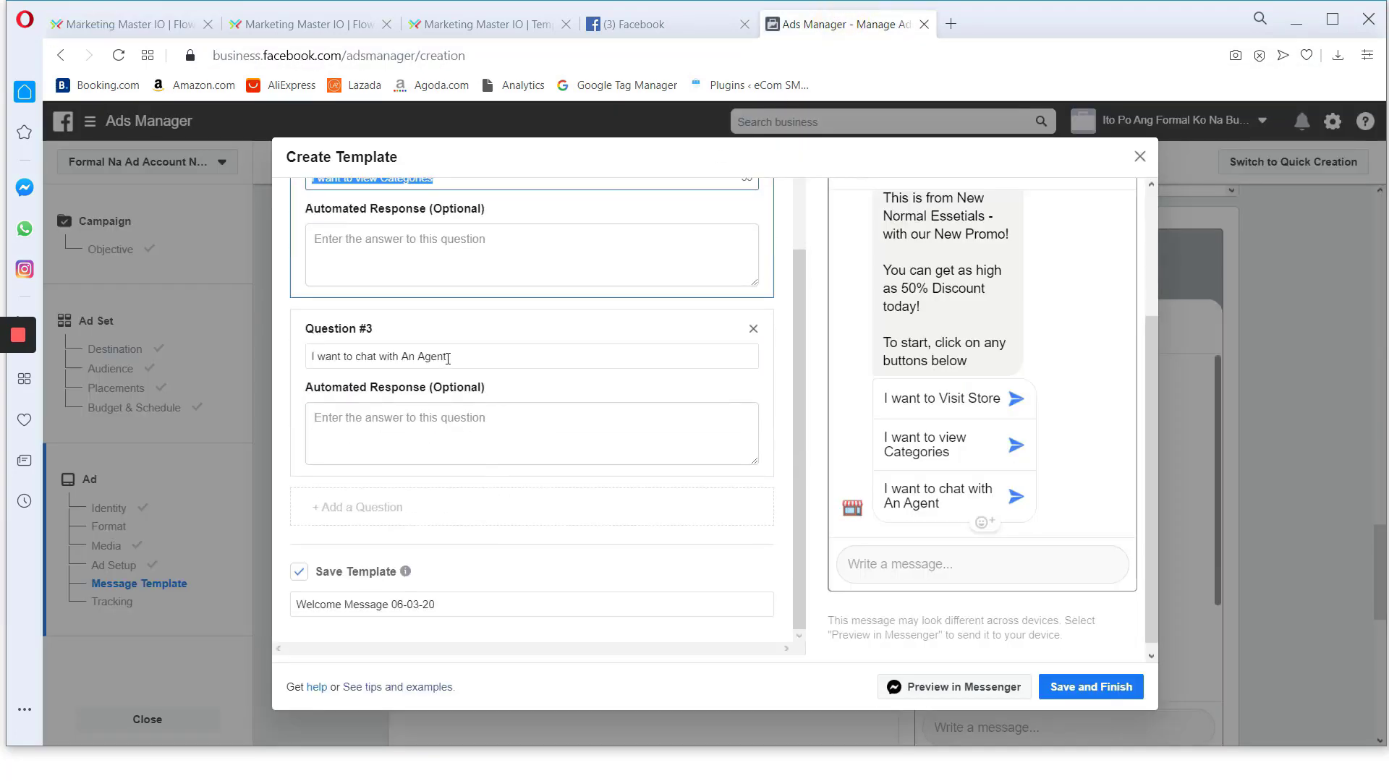
{"action": "triple_click", "coordinate": [355, 350]}
{"action": "right_click", "coordinate": [356, 357]}
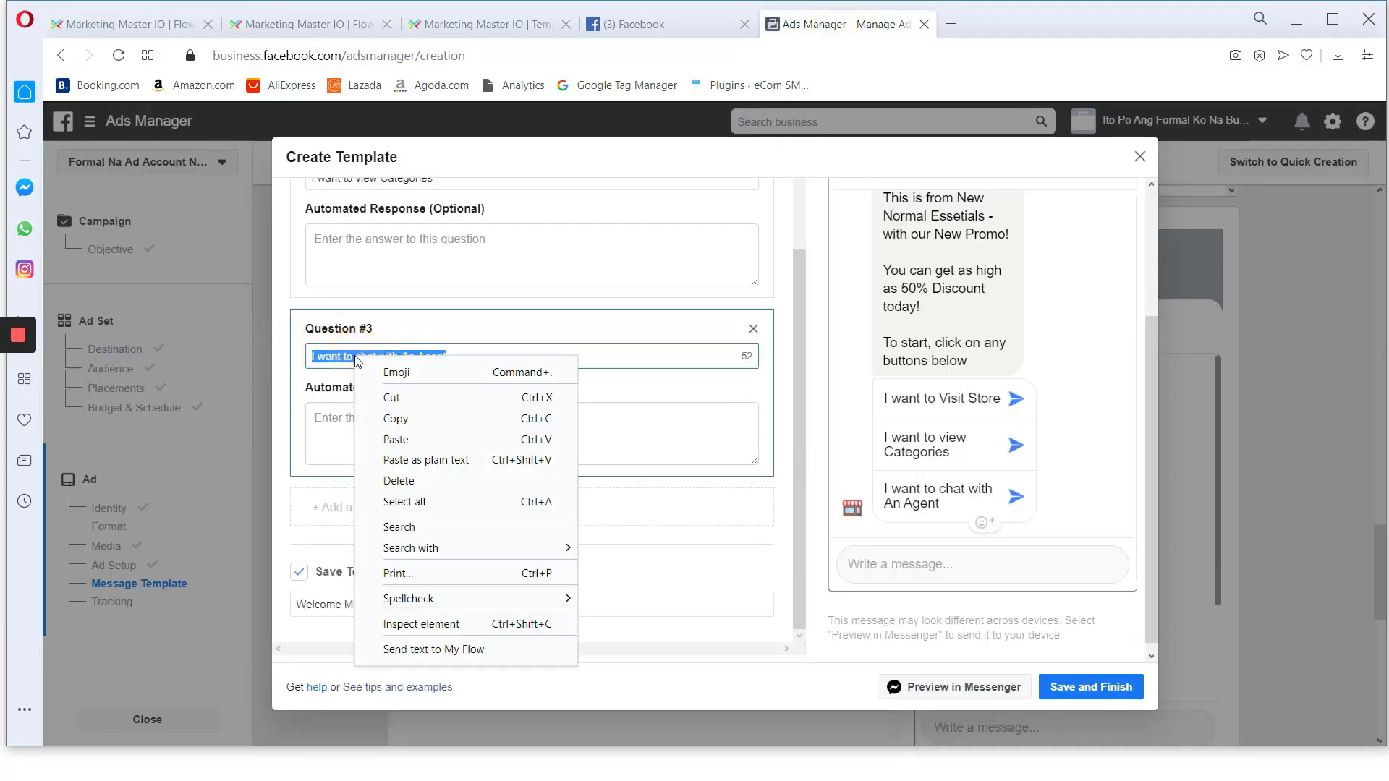
{"action": "left_click", "coordinate": [395, 419]}
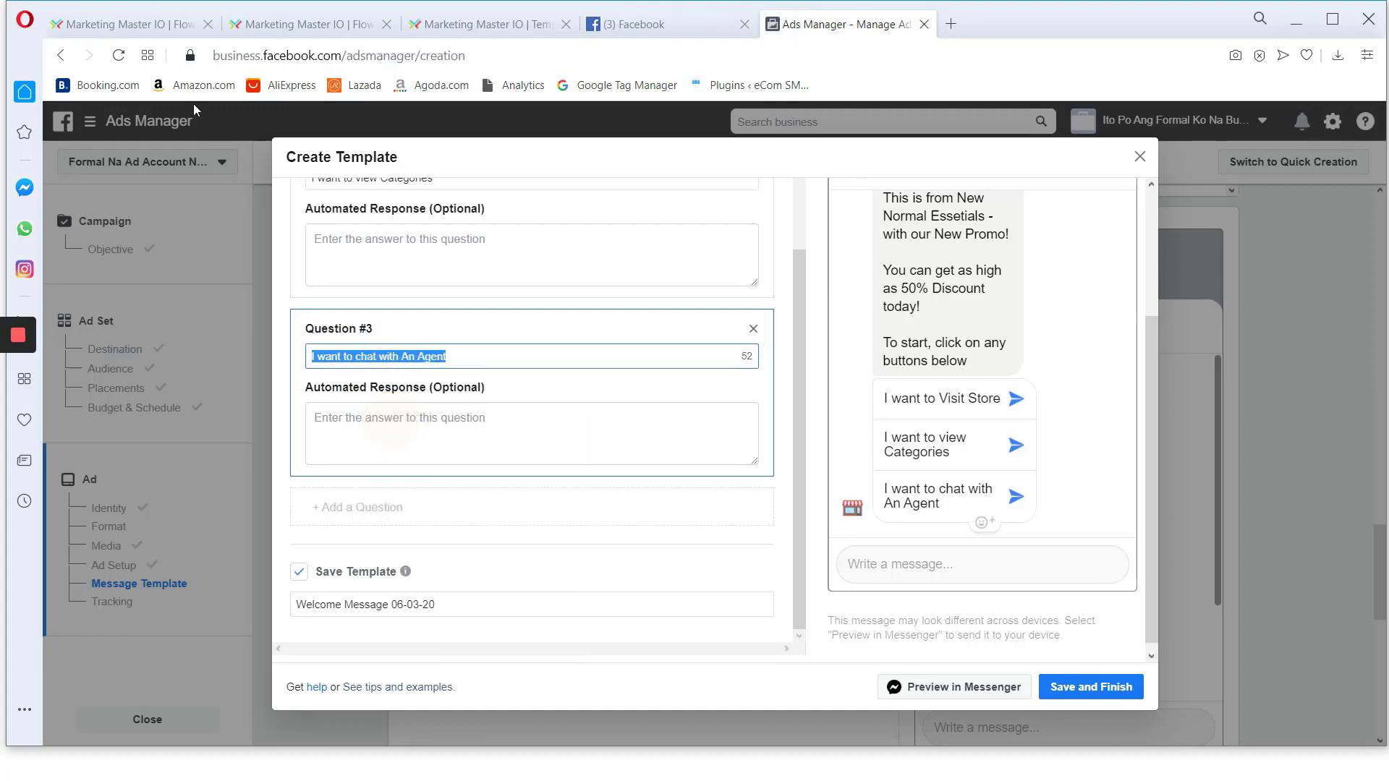
Return to the flow builder and check the message of the first Text block in the chat-with-agent branch without changing it
{"action": "left_click", "coordinate": [129, 27]}
{"action": "scroll", "coordinate": [381, 527], "scroll_direction": "down", "scroll_amount": 3}
{"action": "scroll", "coordinate": [494, 494], "scroll_direction": "up", "scroll_amount": 2}
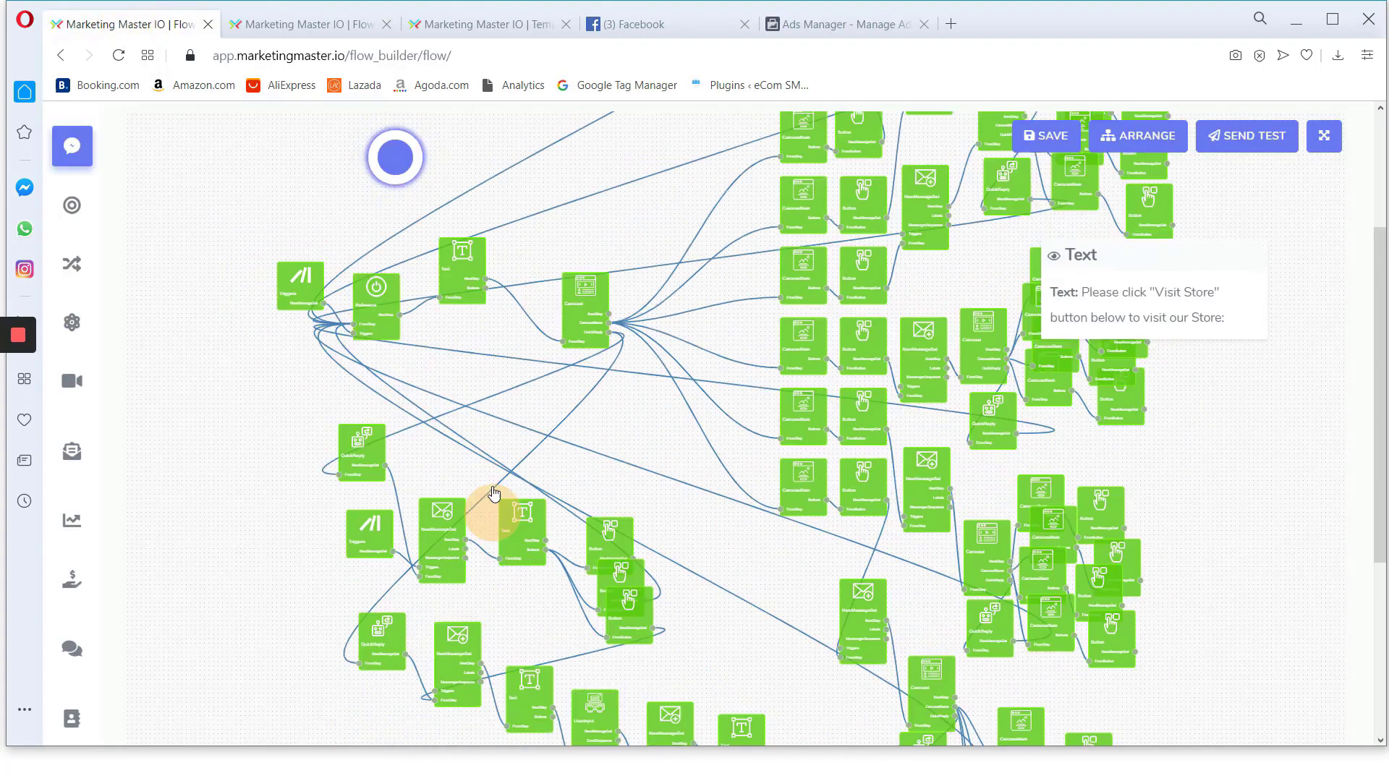
{"action": "left_click_drag", "start_coordinate": [494, 494], "coordinate": [463, 170]}
{"action": "left_click_drag", "start_coordinate": [377, 362], "coordinate": [397, 453]}
{"action": "scroll", "coordinate": [397, 451], "scroll_direction": "up", "scroll_amount": 5}
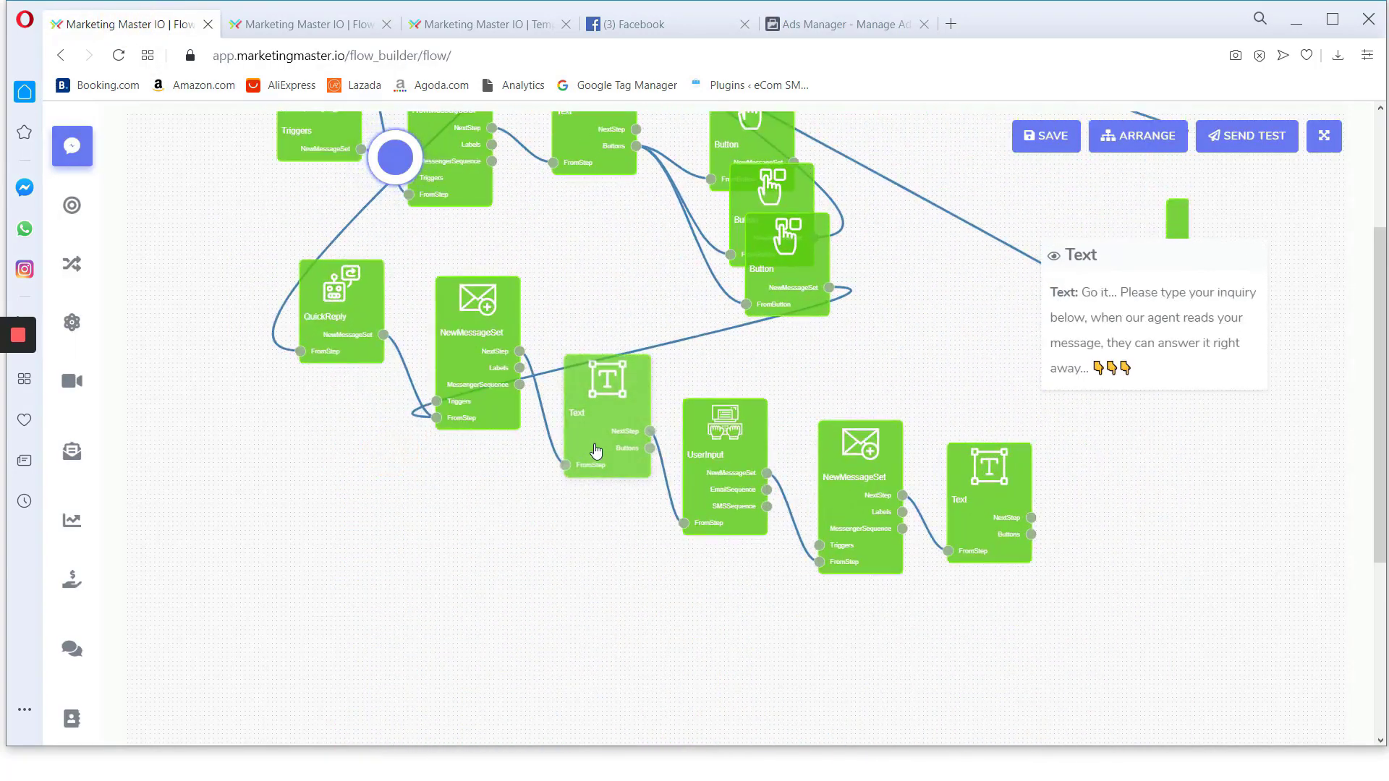
{"action": "double_click", "coordinate": [595, 451]}
{"action": "left_click", "coordinate": [595, 403]}
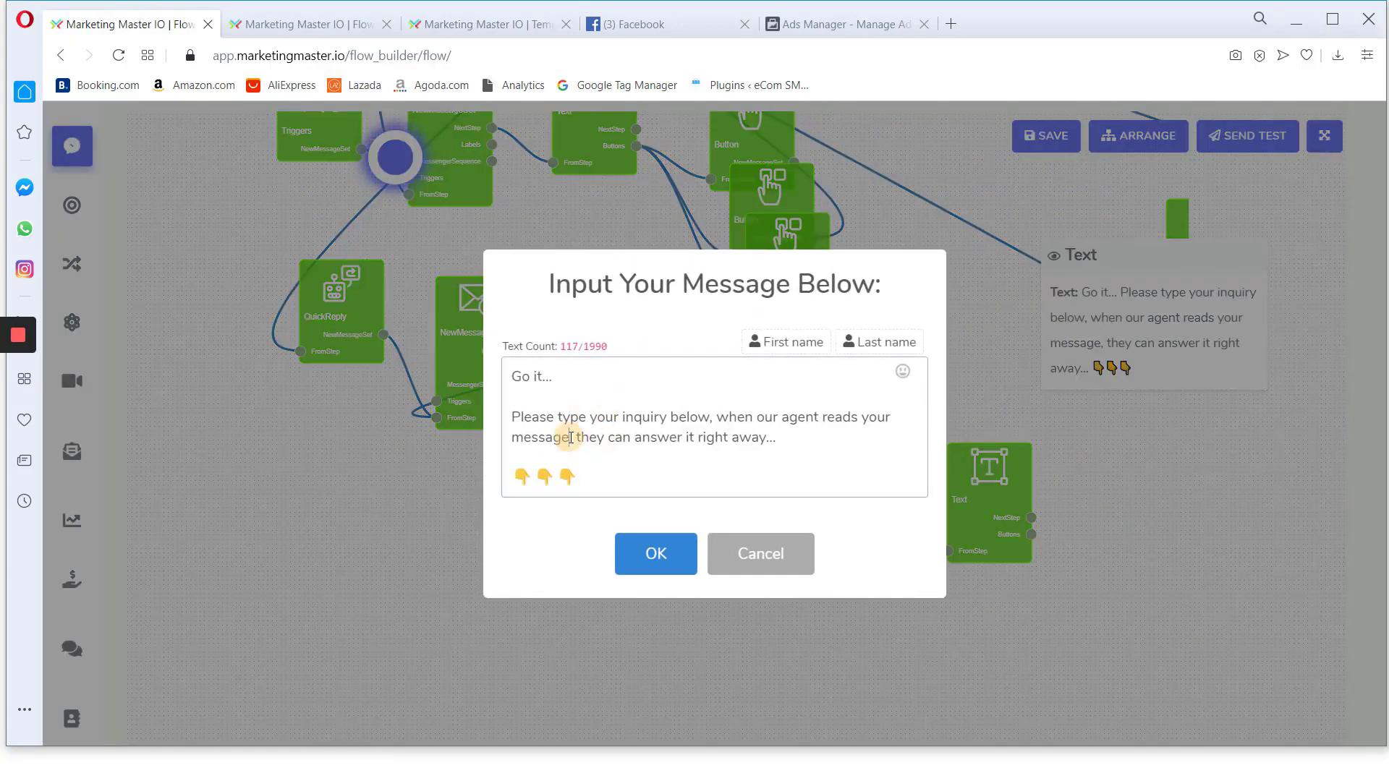
{"action": "left_click", "coordinate": [781, 557]}
{"action": "left_click", "coordinate": [614, 451]}
Reposition the Text and Chat With Agent NewMessageSet blocks to make room for another block beside them
{"action": "left_click_drag", "start_coordinate": [615, 451], "coordinate": [574, 412]}
{"action": "left_click_drag", "start_coordinate": [487, 383], "coordinate": [431, 494]}
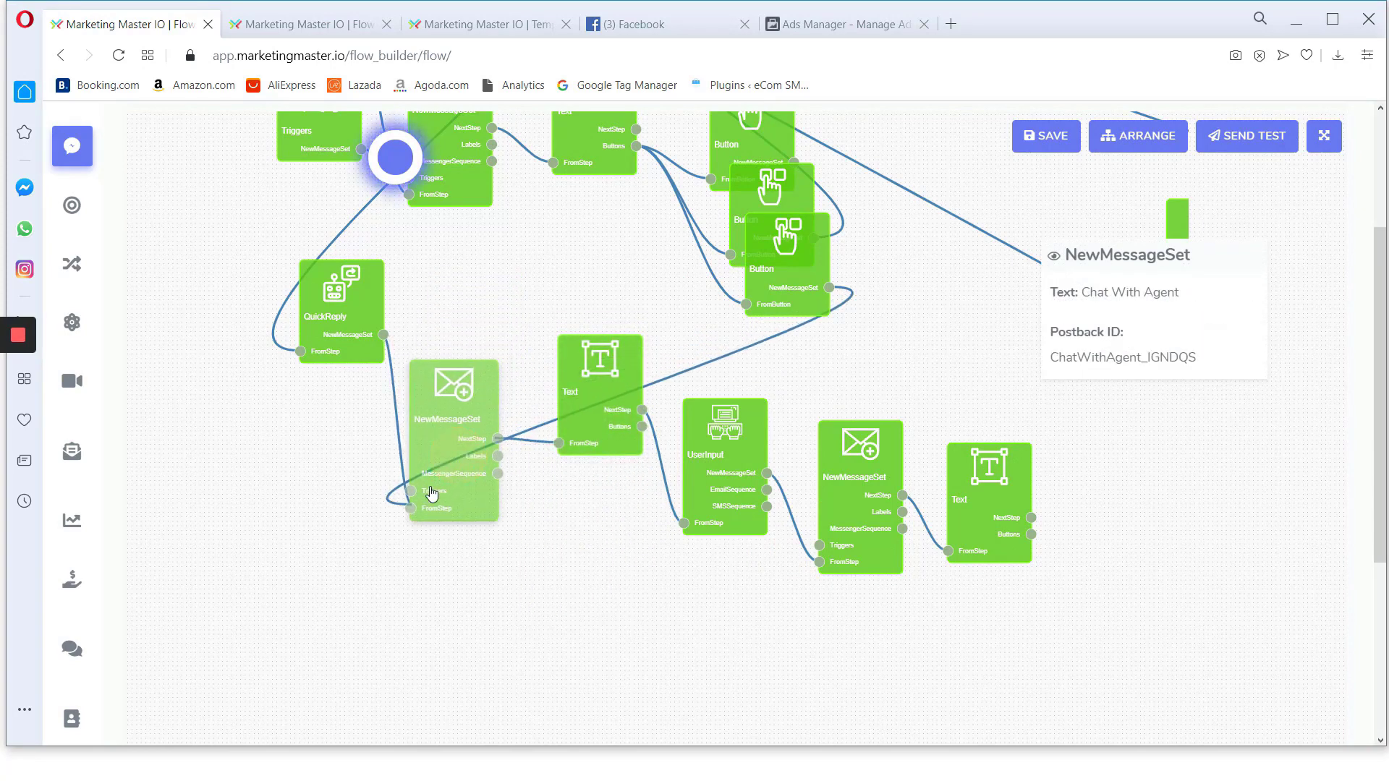
{"action": "left_click_drag", "start_coordinate": [316, 487], "coordinate": [362, 434]}
{"action": "scroll", "coordinate": [362, 434], "scroll_direction": "up", "scroll_amount": 5}
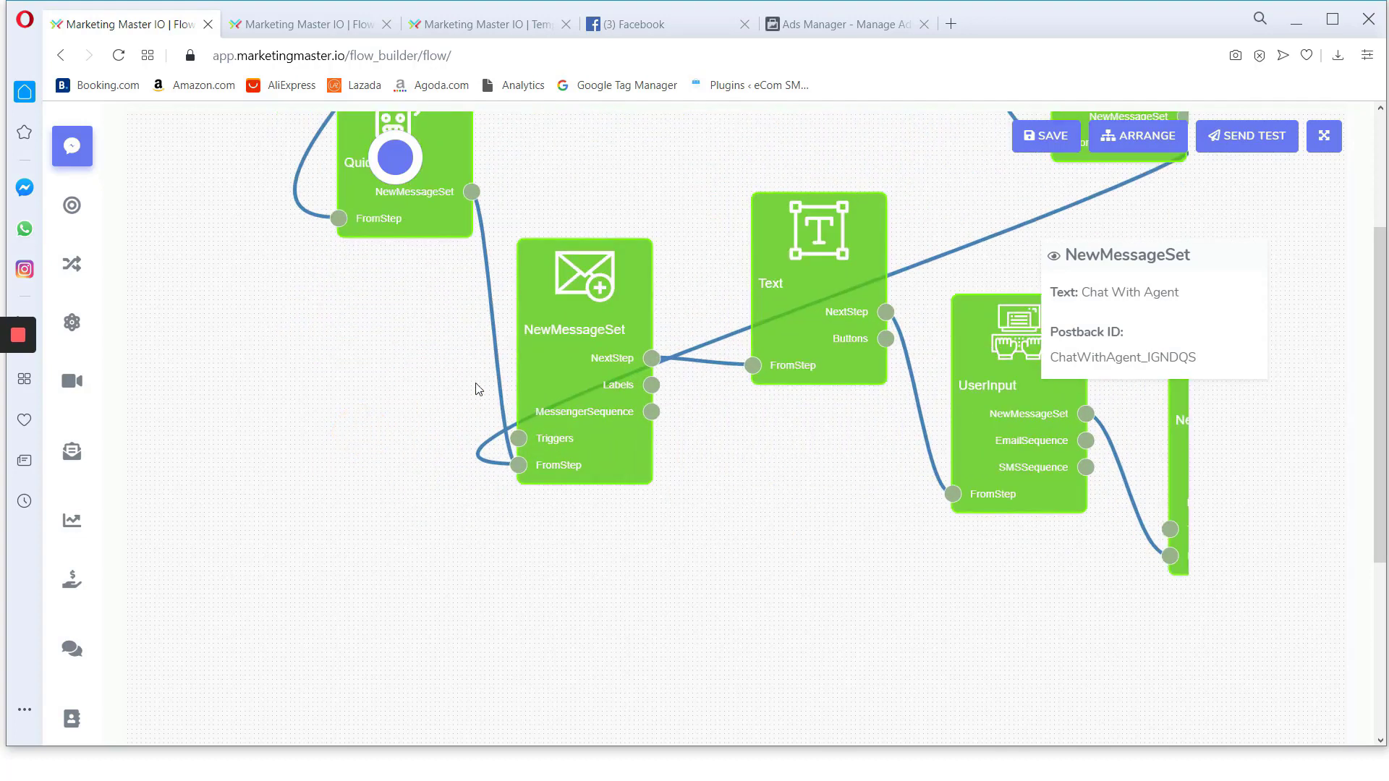
{"action": "left_click_drag", "start_coordinate": [602, 339], "coordinate": [580, 386]}
Add a Triggers block next to the Chat With Agent NewMessageSet and connect it to that block's Triggers input
{"action": "right_click", "coordinate": [246, 275]}
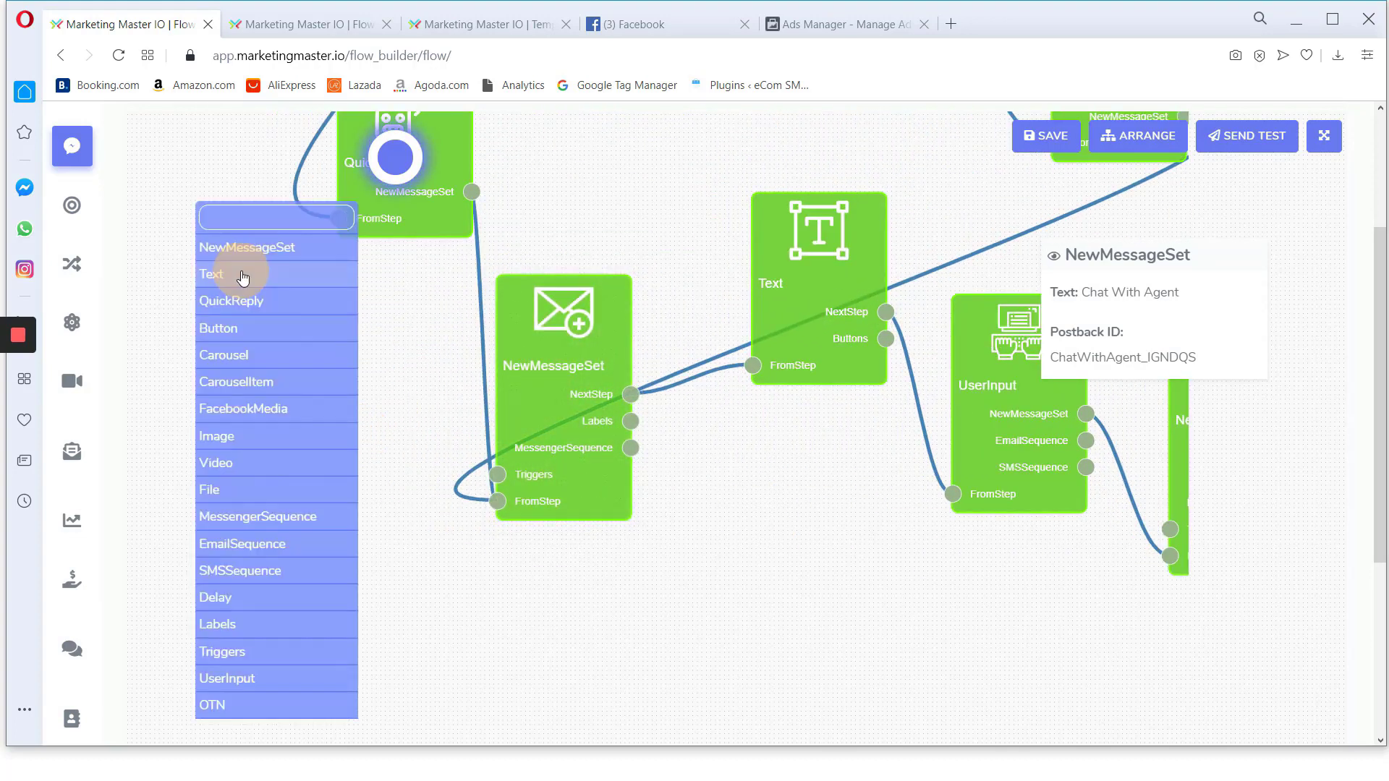
{"action": "mouse_move", "coordinate": [253, 654]}
{"action": "left_mouse_down"}
{"action": "mouse_move", "coordinate": [323, 403]}
{"action": "mouse_move", "coordinate": [408, 423]}
{"action": "mouse_move", "coordinate": [471, 470]}
{"action": "mouse_move", "coordinate": [543, 491]}
{"action": "left_mouse_up"}
{"action": "scroll", "coordinate": [409, 423], "scroll_direction": "up", "scroll_amount": 4}
Configure this trigger as a Keyword type with "I want to chat with An Agent" and save the flow
{"action": "double_click", "coordinate": [362, 332]}
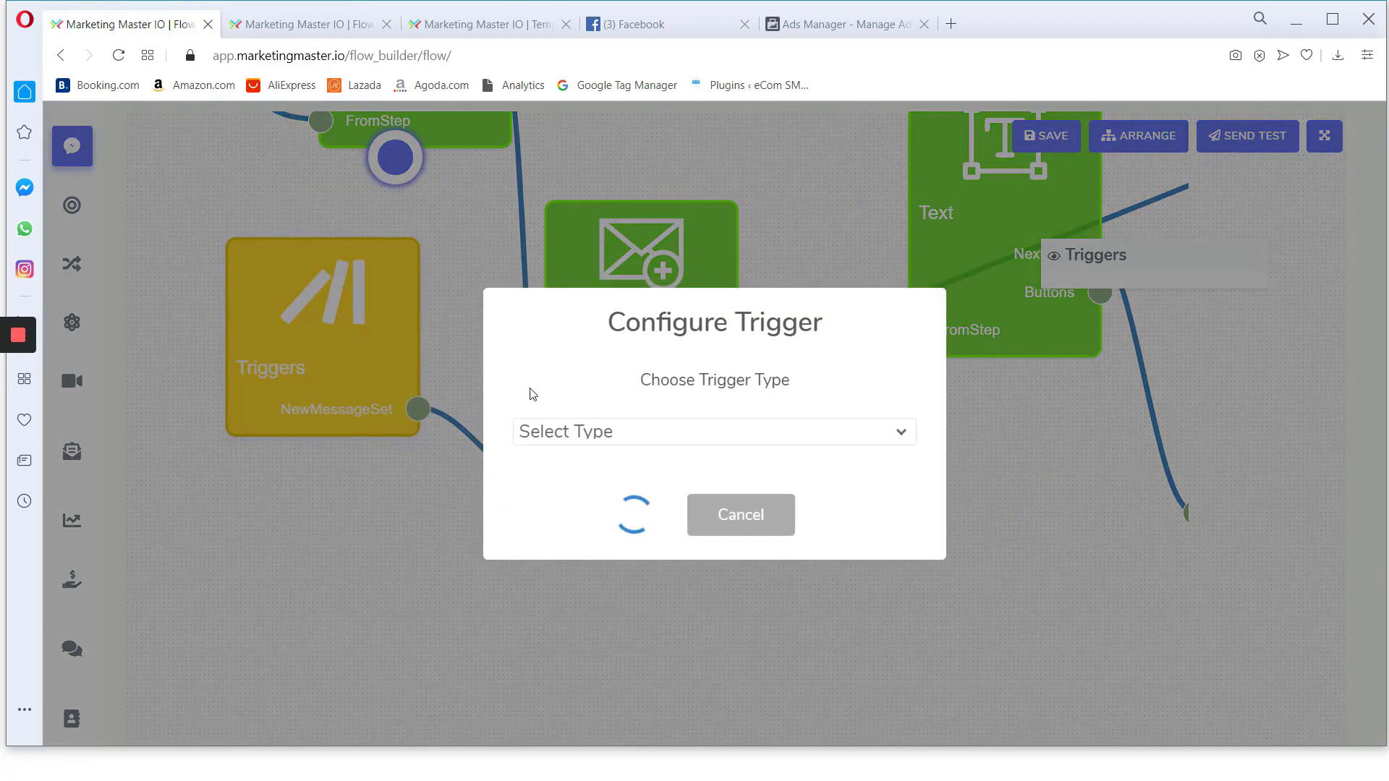
{"action": "left_click", "coordinate": [568, 434]}
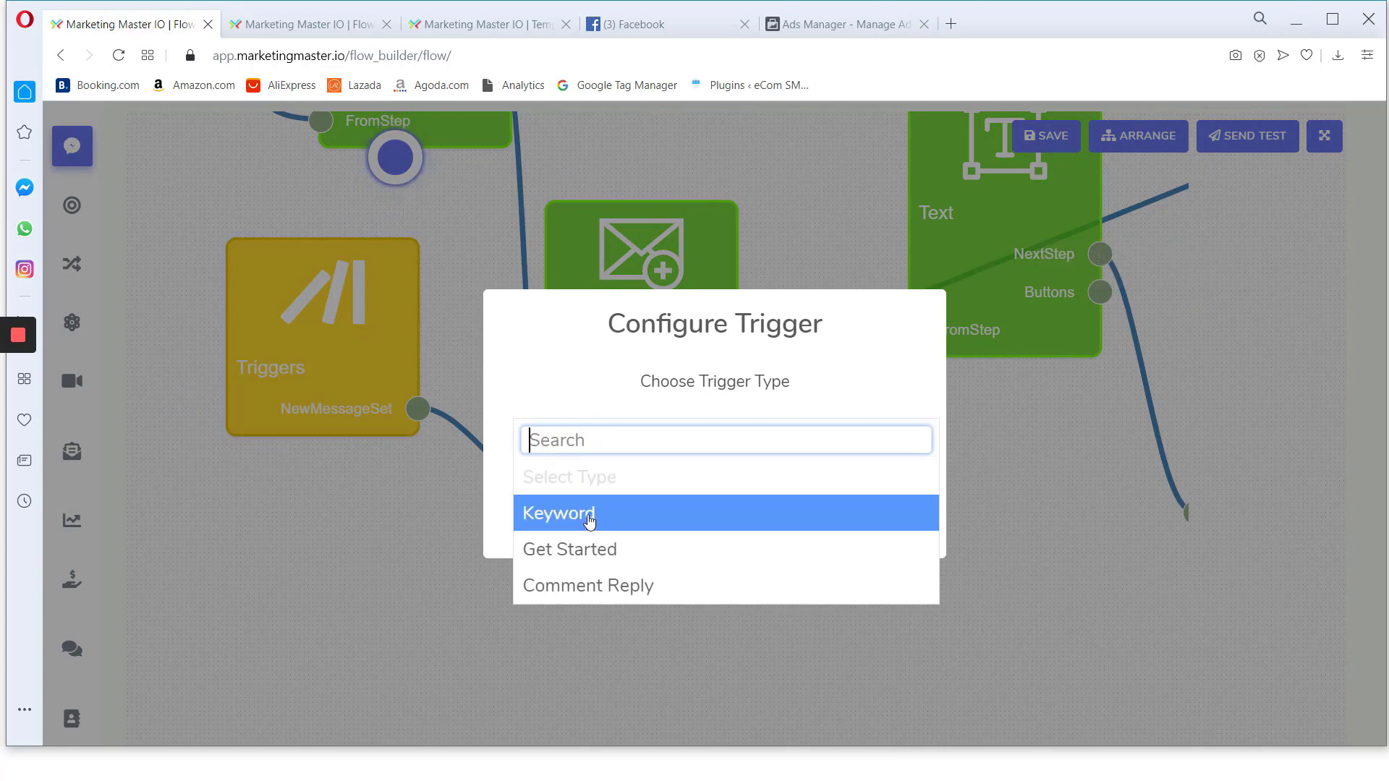
{"action": "left_click", "coordinate": [589, 514]}
{"action": "left_click", "coordinate": [596, 481]}
{"action": "key", "text": "ctrl+v"}
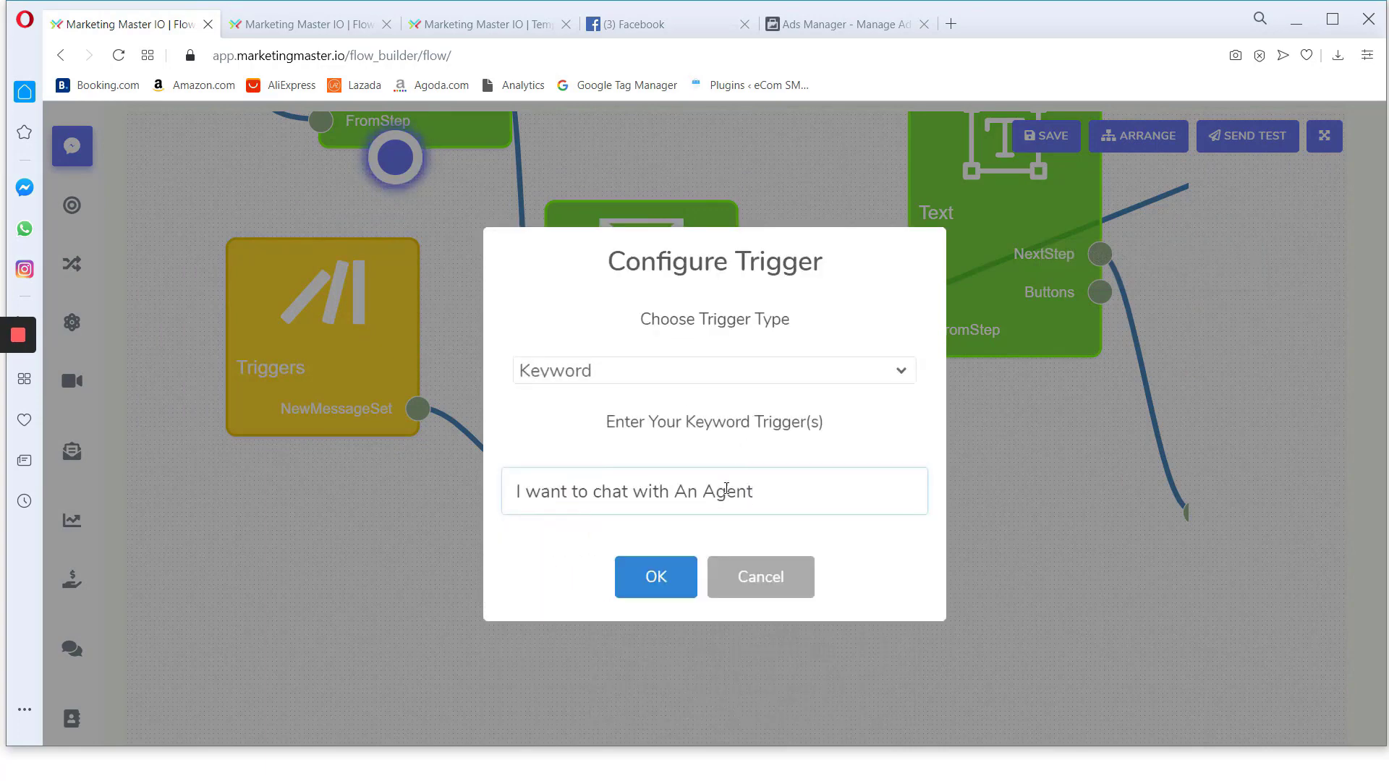
{"action": "left_click", "coordinate": [656, 577]}
{"action": "scroll", "coordinate": [459, 564], "scroll_direction": "down", "scroll_amount": 5}
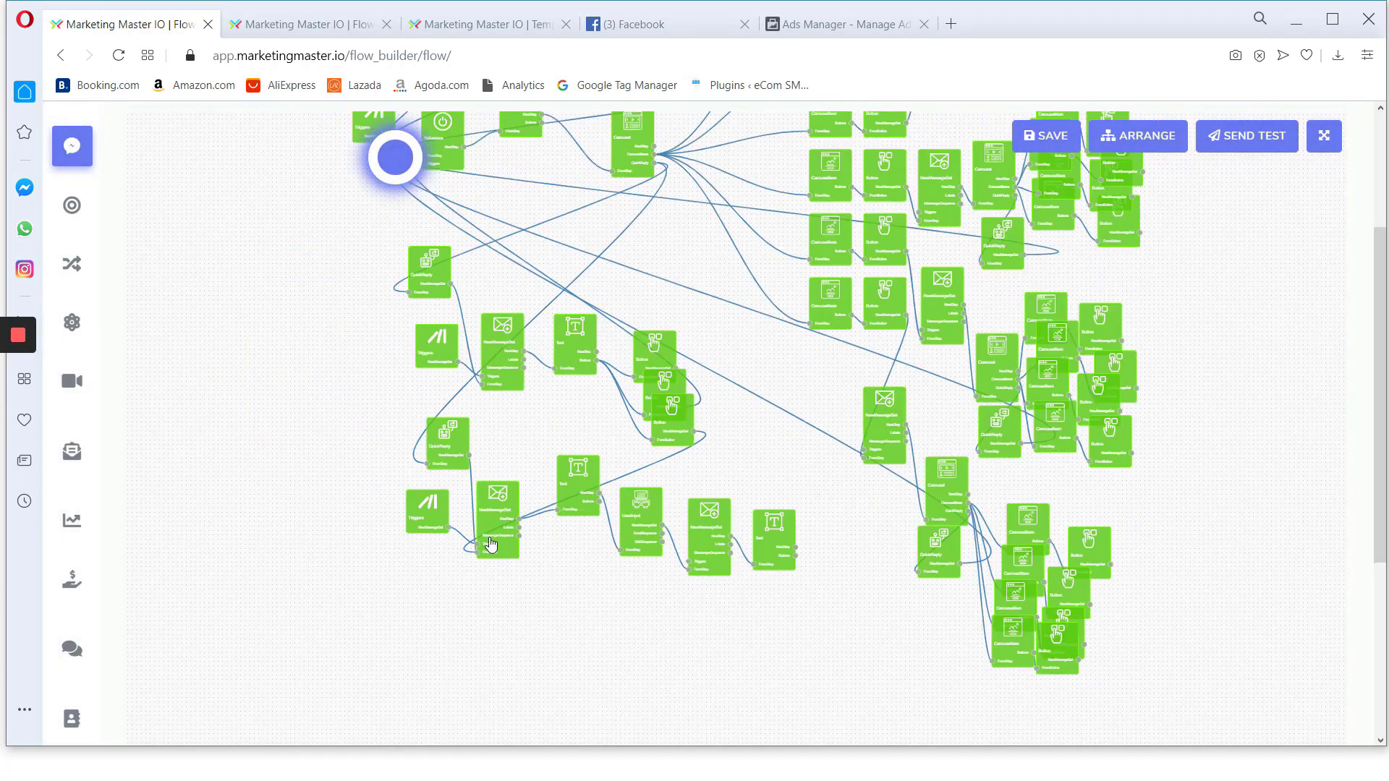
{"action": "left_click", "coordinate": [1052, 134]}
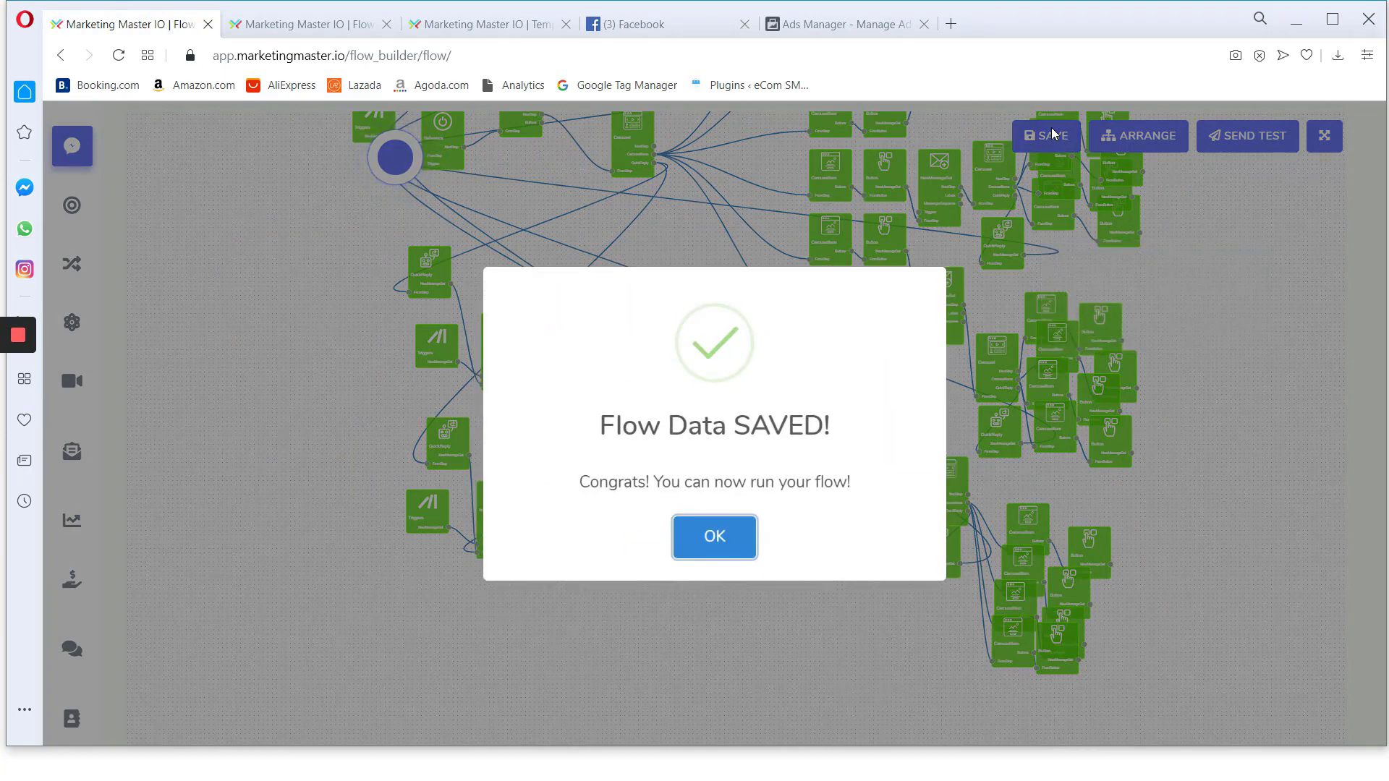
Switch to Ads Manager and save and finish the message template
{"action": "left_click", "coordinate": [840, 24]}
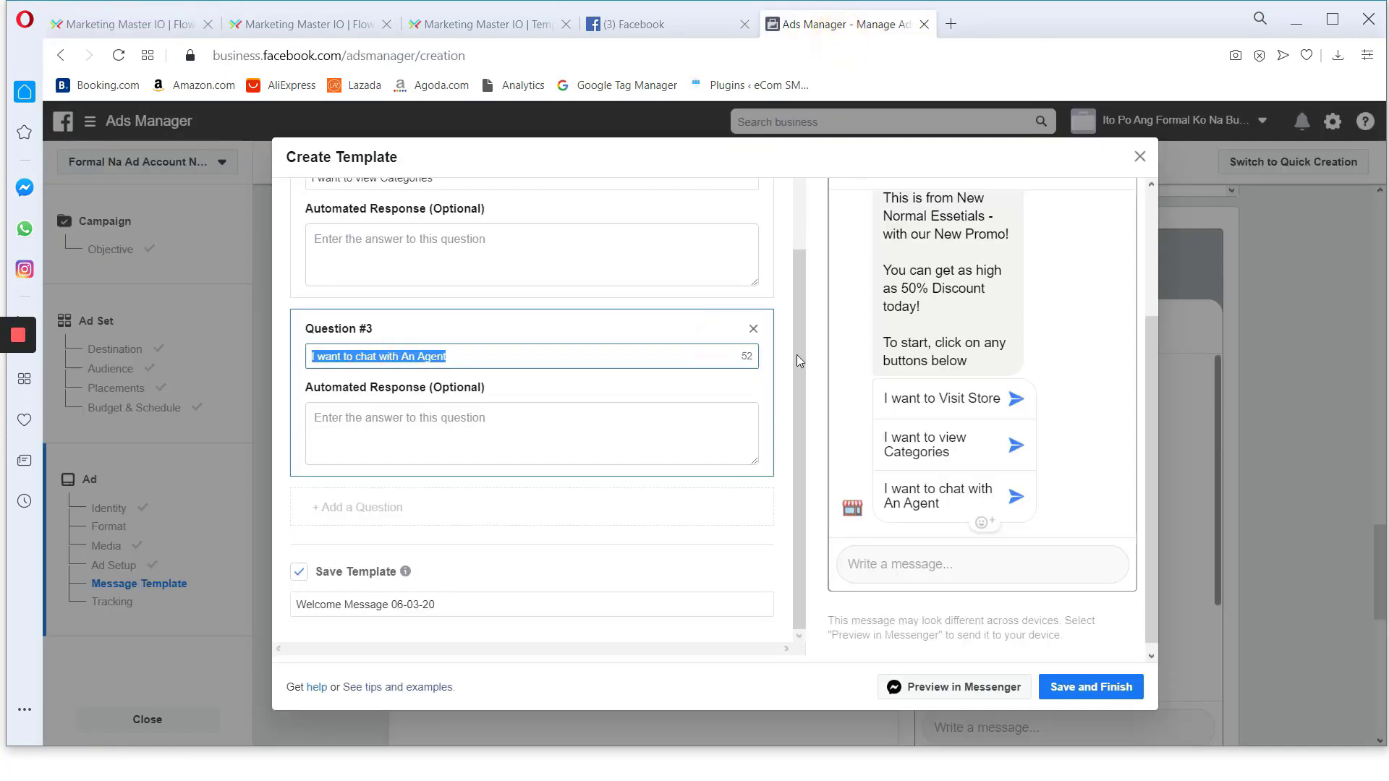
{"action": "left_click", "coordinate": [1107, 696]}
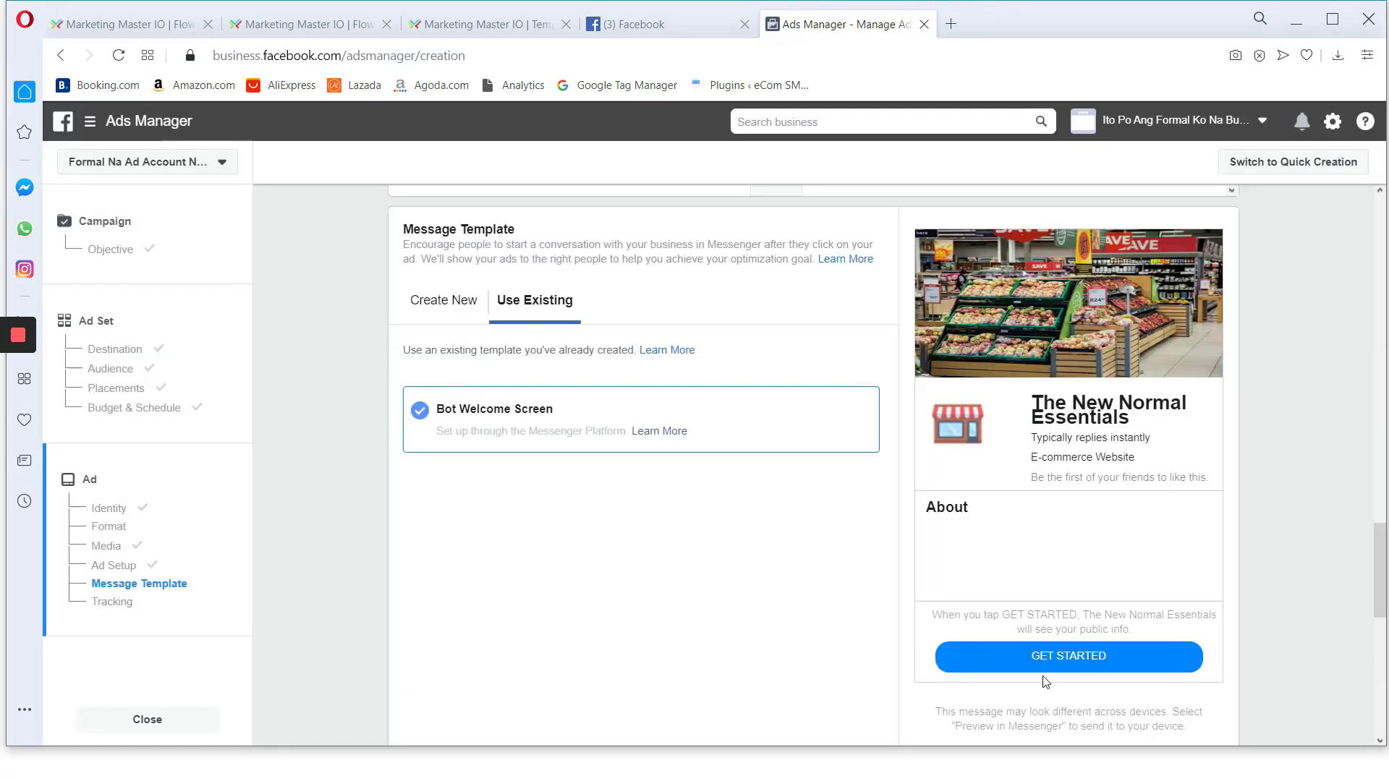
Review the draft Messages - Clicks to Messenger campaign and confirm it for publishing
{"action": "scroll", "coordinate": [1313, 627], "scroll_direction": "down", "scroll_amount": 3}
{"action": "scroll", "coordinate": [1316, 632], "scroll_direction": "down", "scroll_amount": 5}
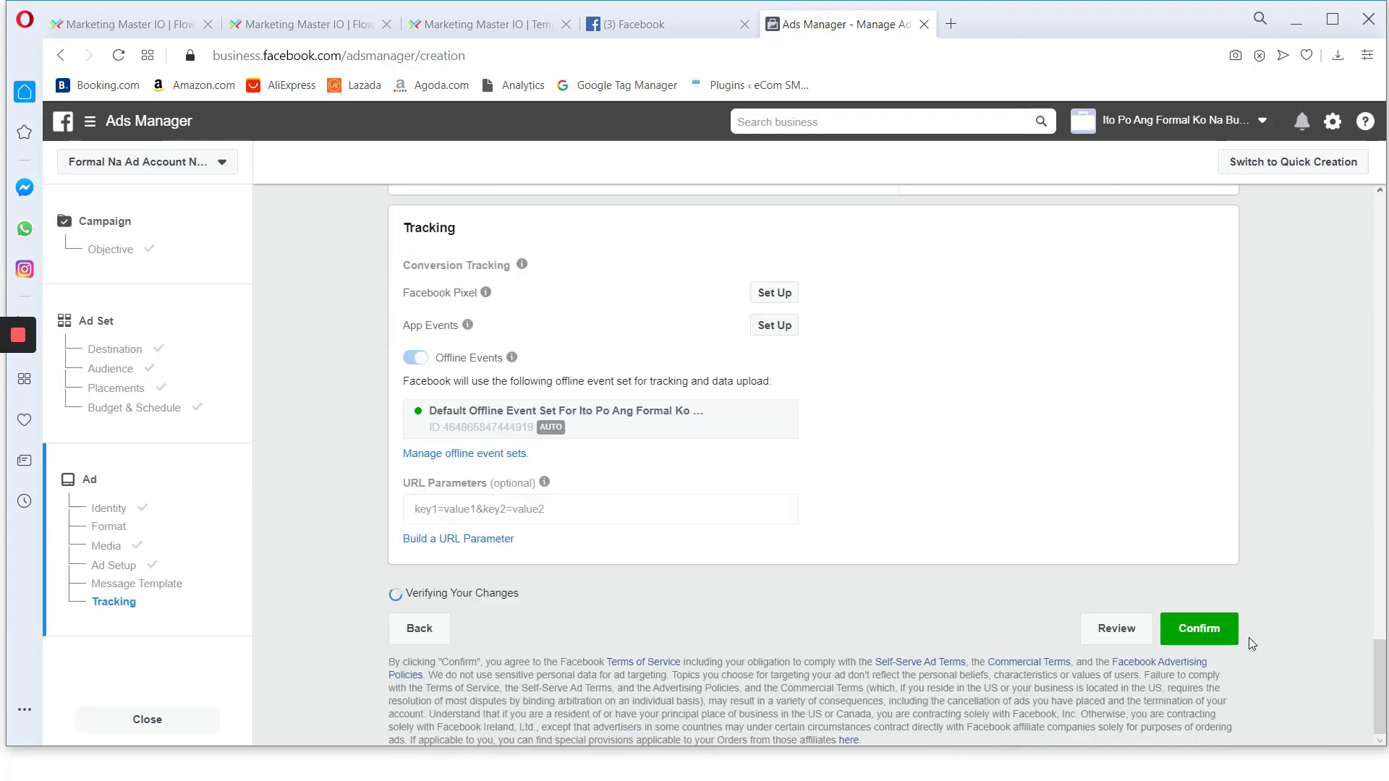
{"action": "left_click", "coordinate": [1108, 634]}
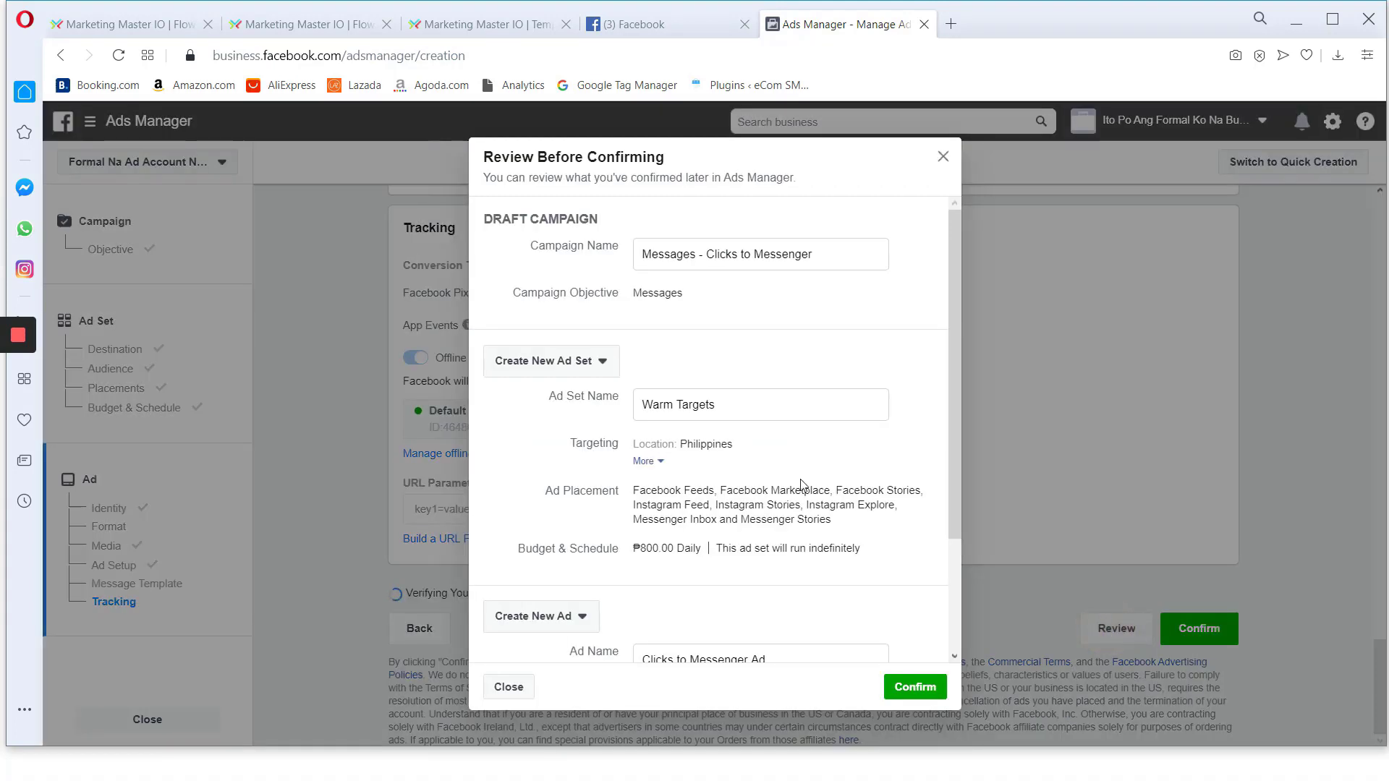
{"action": "scroll", "coordinate": [904, 687], "scroll_direction": "down", "scroll_amount": 3}
{"action": "left_click", "coordinate": [907, 689]}
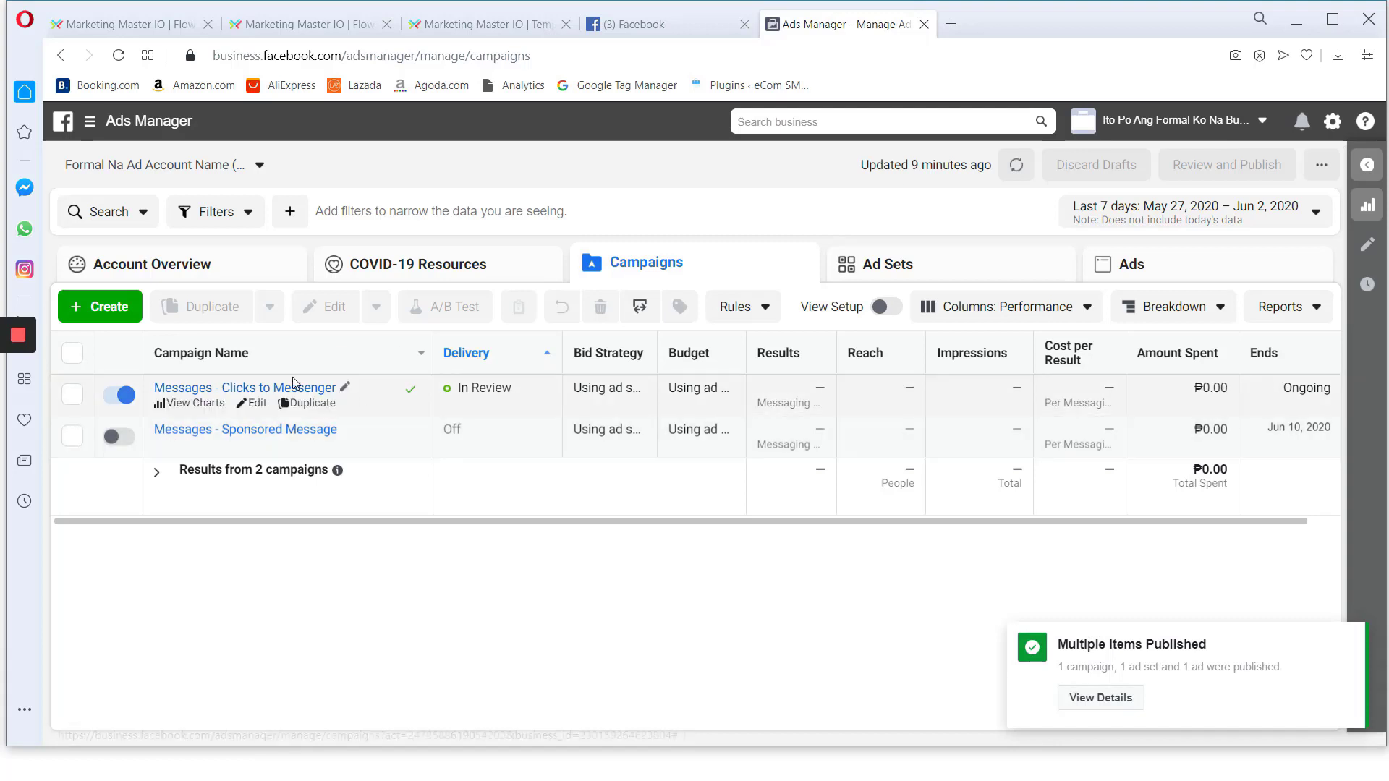
Open the ad preview for the campaign's Clicks to Messenger Ad and send its message preview to Messenger
{"action": "left_click", "coordinate": [73, 395]}
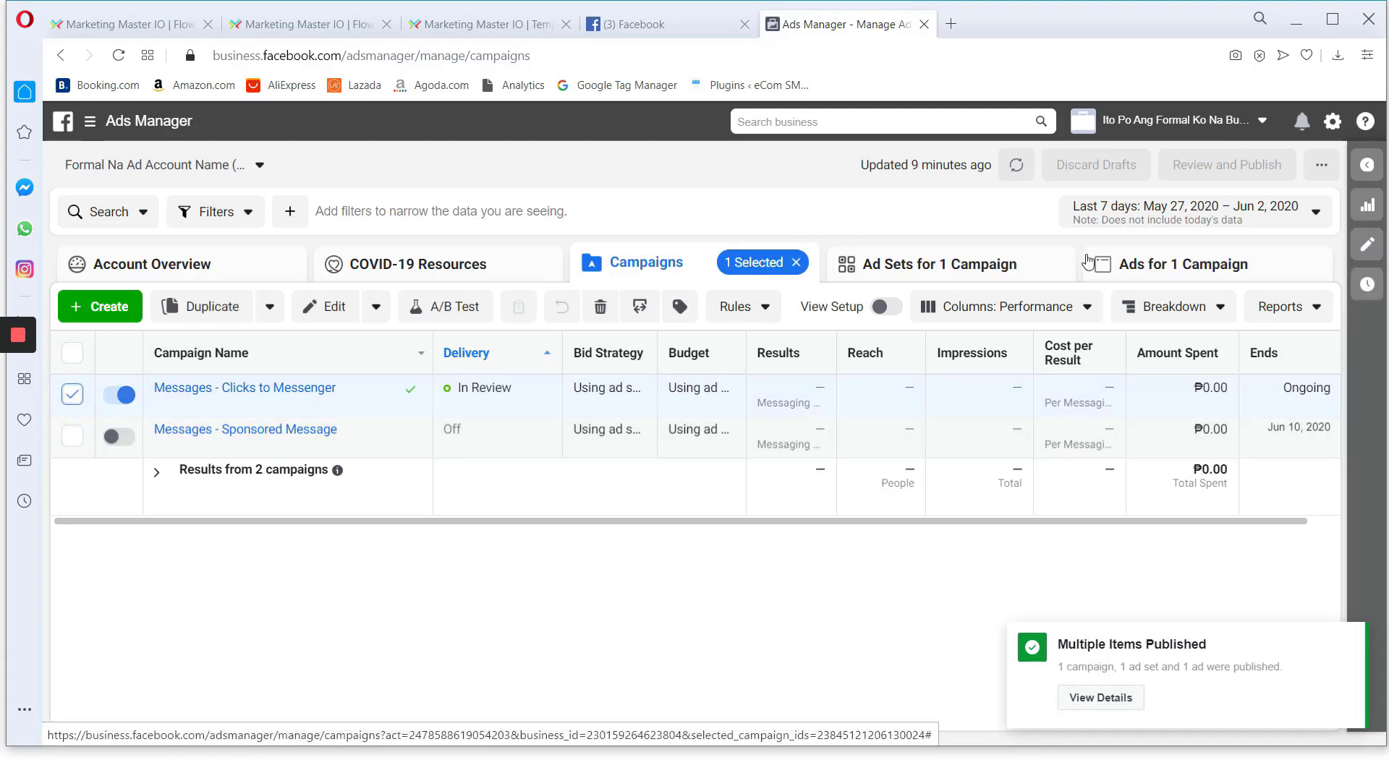
{"action": "left_click", "coordinate": [1185, 271]}
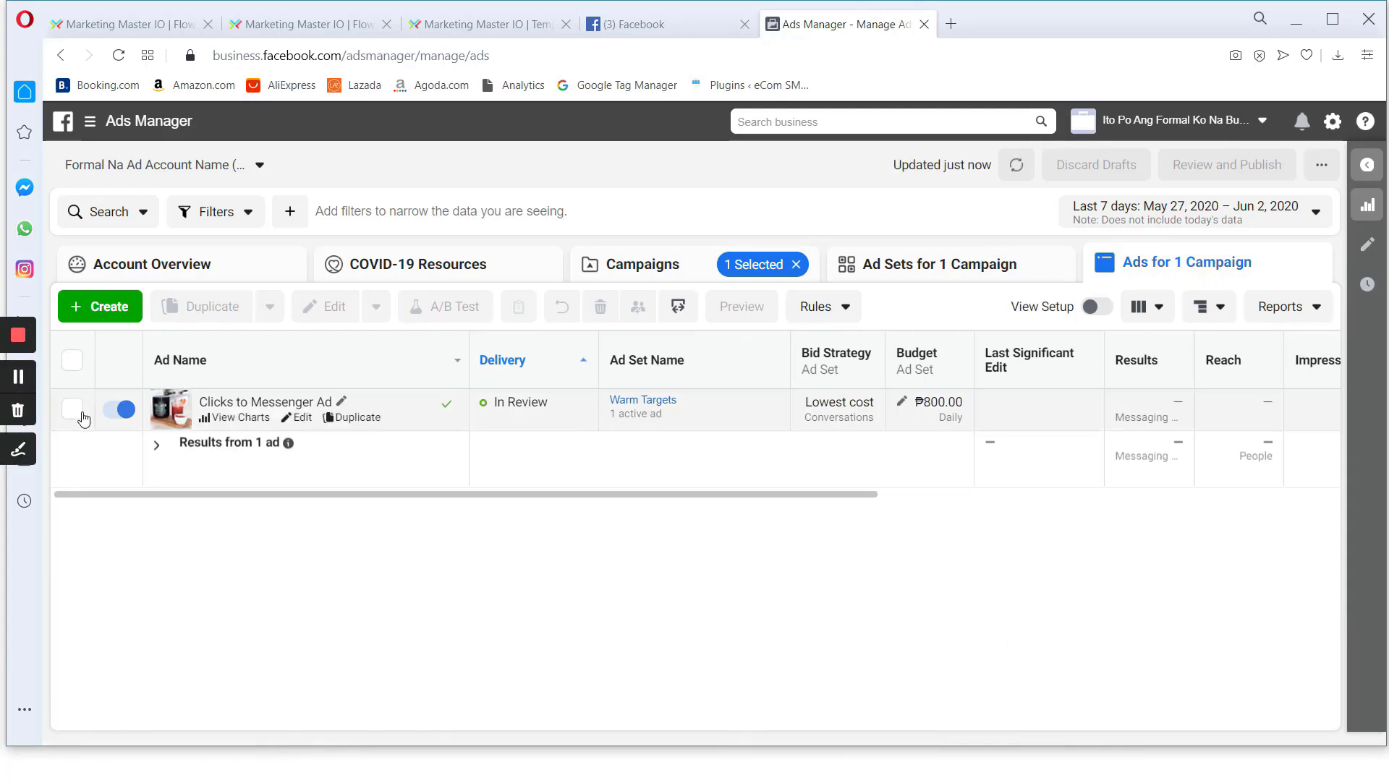
{"action": "left_click", "coordinate": [72, 410]}
{"action": "left_click", "coordinate": [724, 310]}
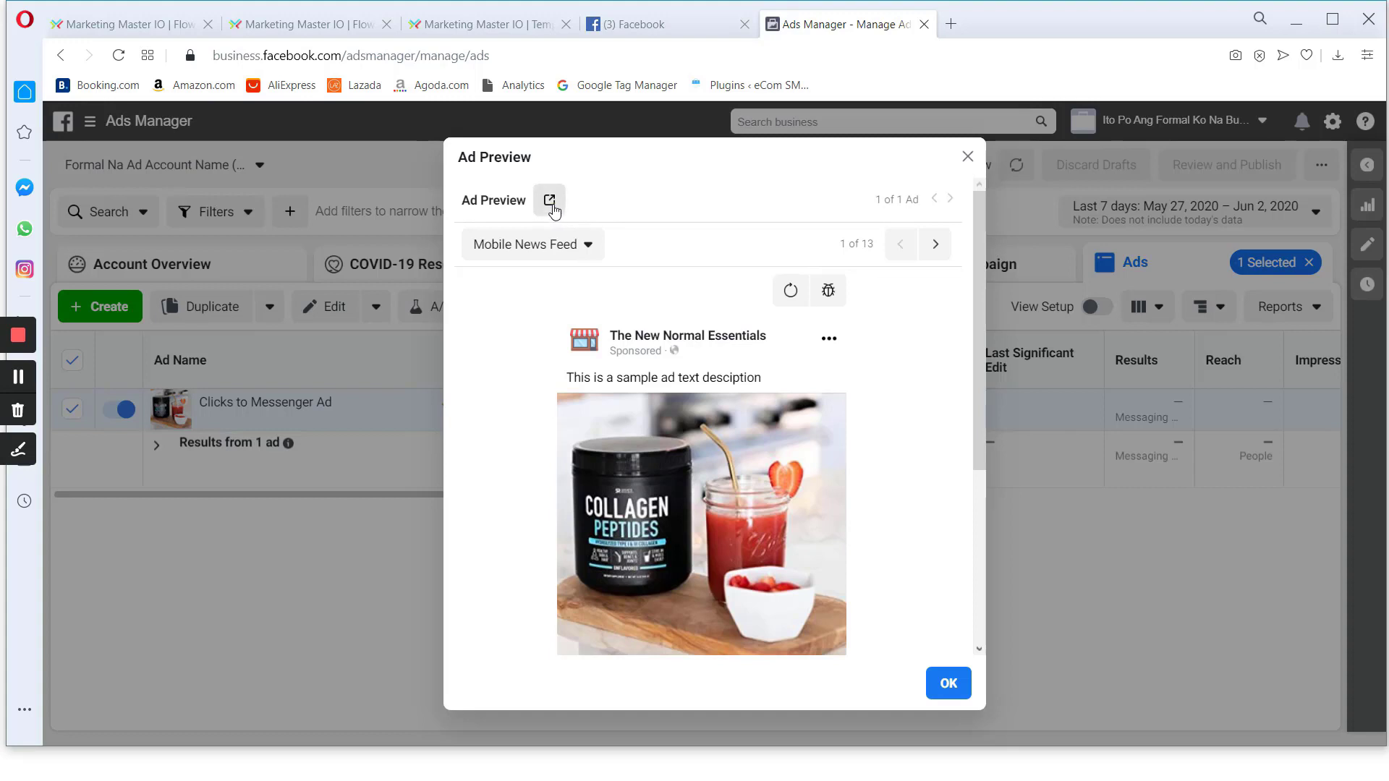
{"action": "left_click", "coordinate": [550, 201]}
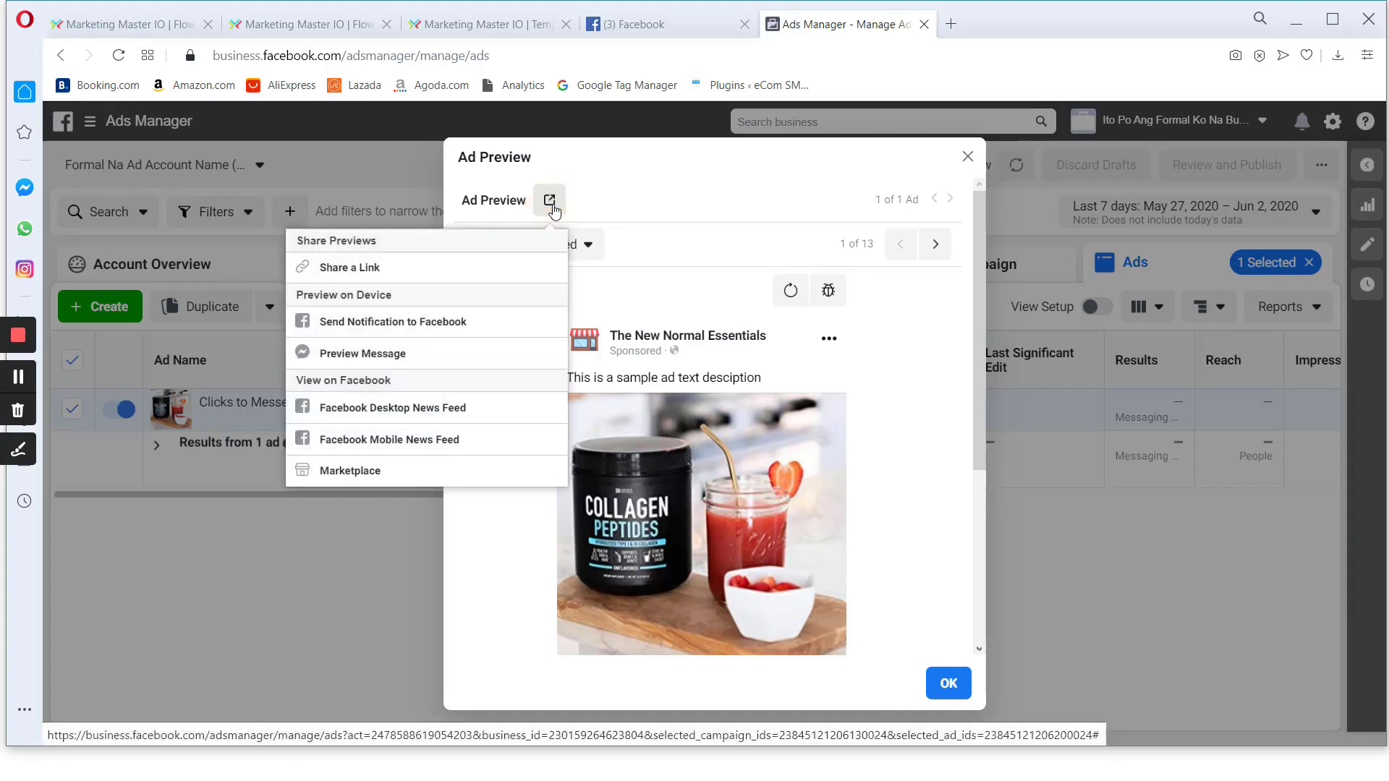
{"action": "left_click", "coordinate": [372, 362]}
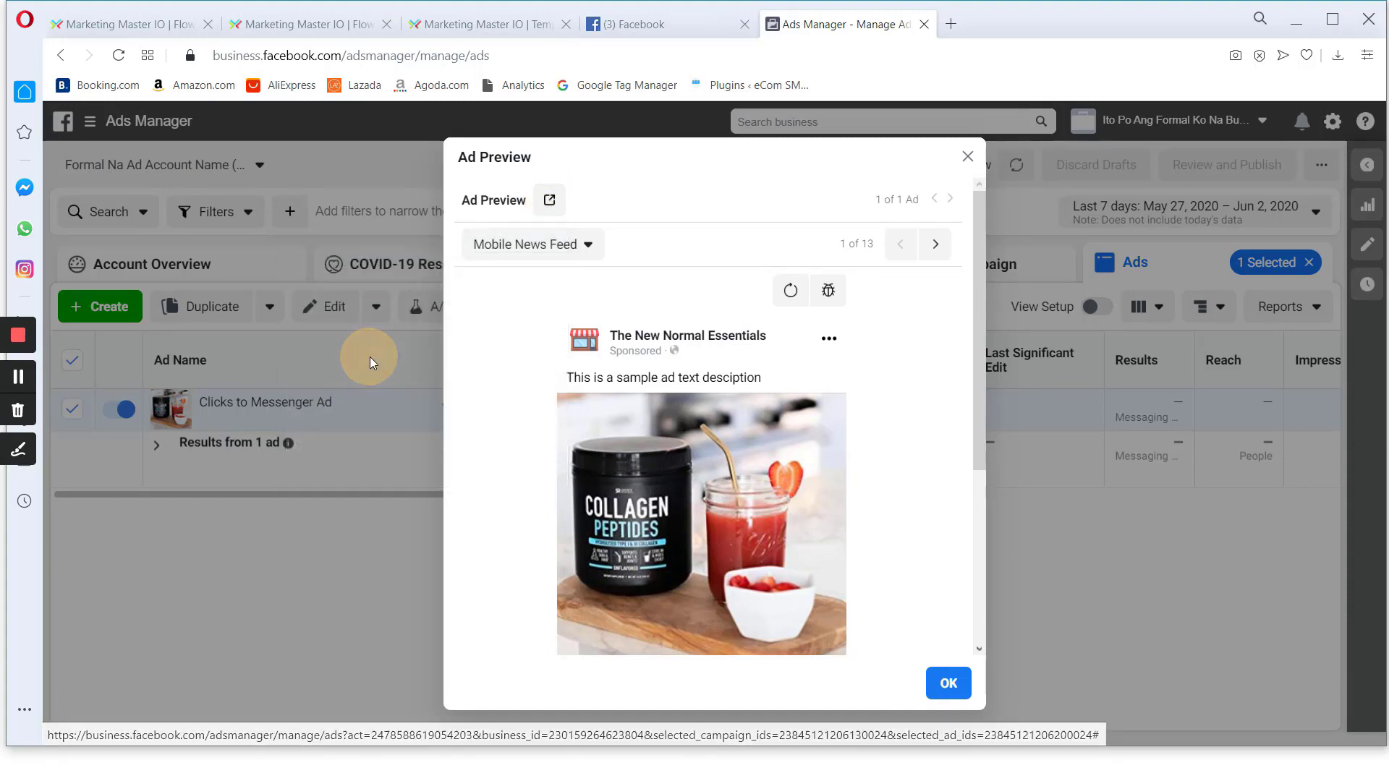
Switch to Facebook and examine the ad's welcome message in the chat with The New Normal Essentials
{"action": "left_click", "coordinate": [670, 23]}
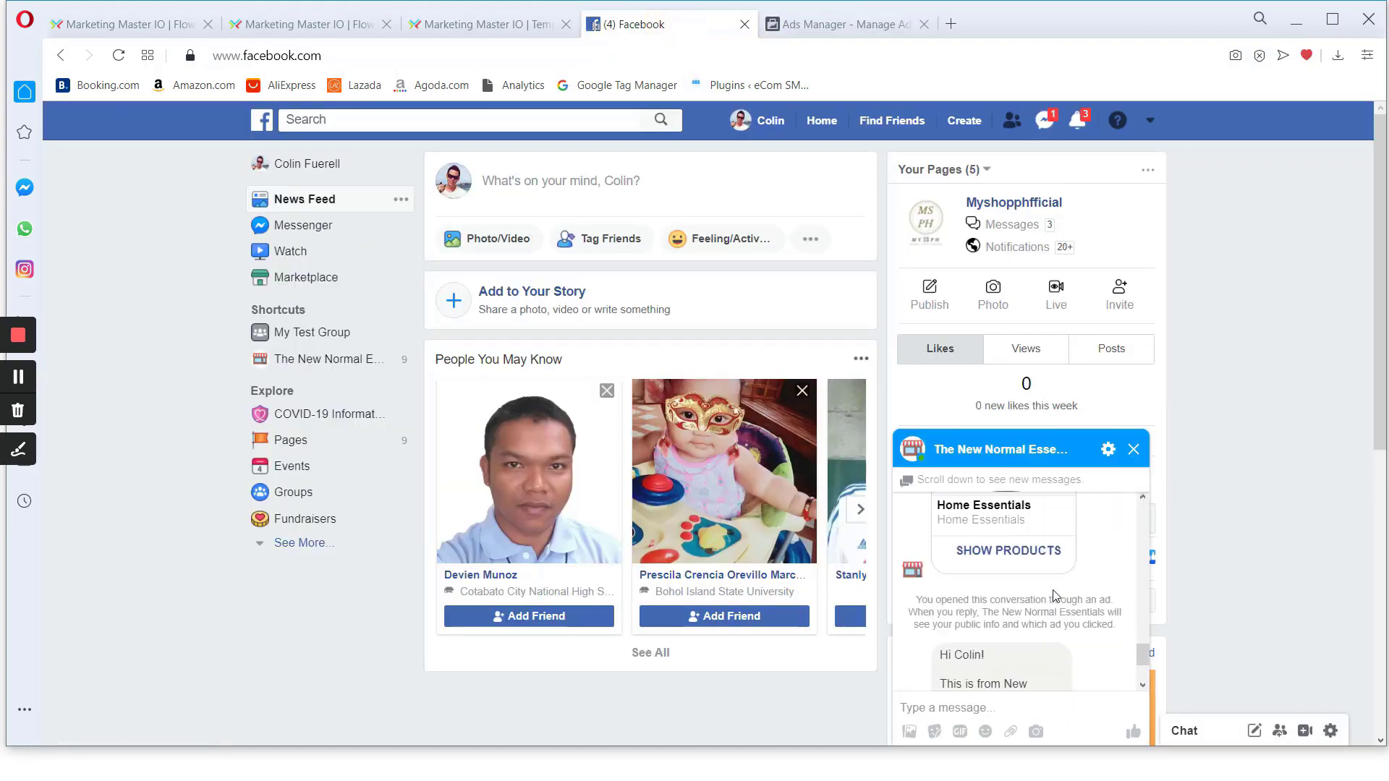
{"action": "scroll", "coordinate": [1047, 571], "scroll_direction": "up", "scroll_amount": 2}
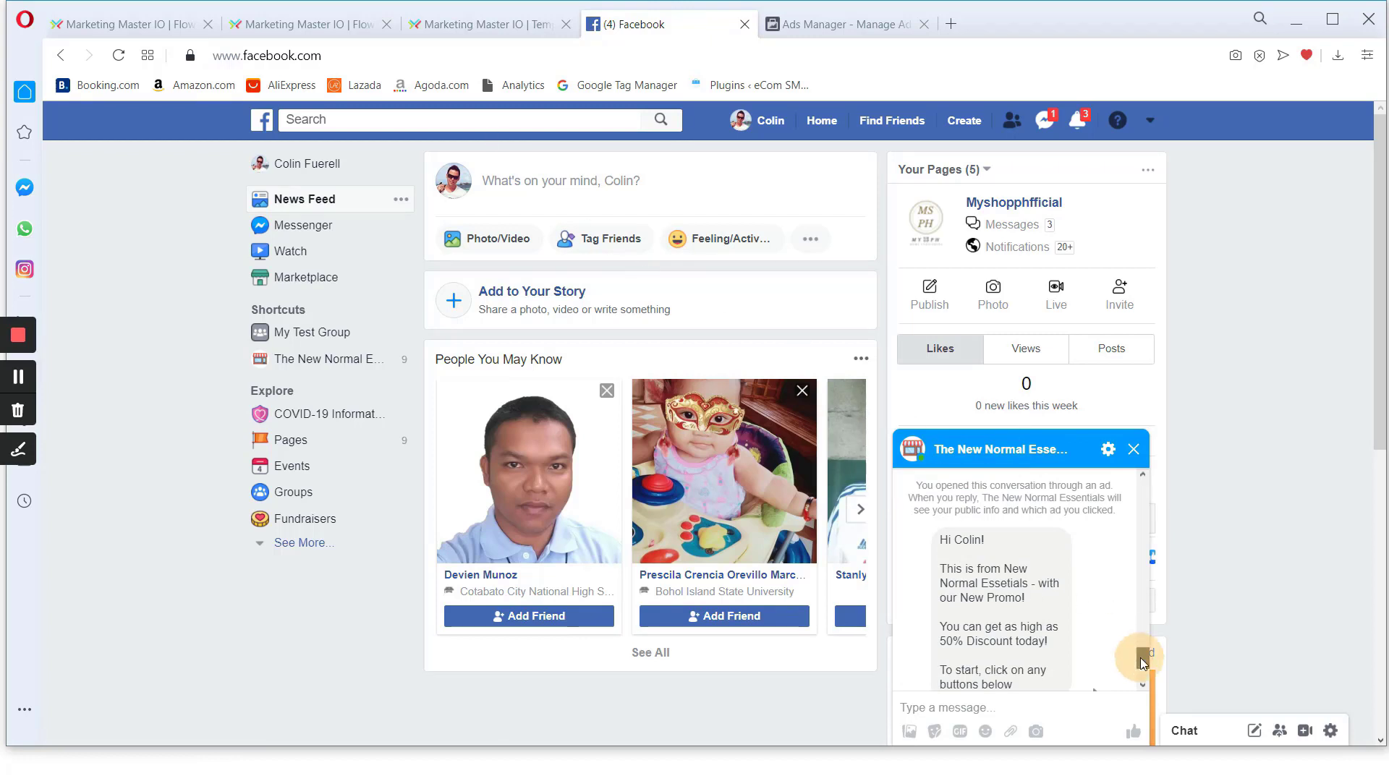
{"action": "left_click_drag", "start_coordinate": [1142, 664], "coordinate": [1142, 659]}
{"action": "scroll", "coordinate": [1074, 621], "scroll_direction": "down", "scroll_amount": 3}
{"action": "scroll", "coordinate": [1027, 606], "scroll_direction": "up", "scroll_amount": 2}
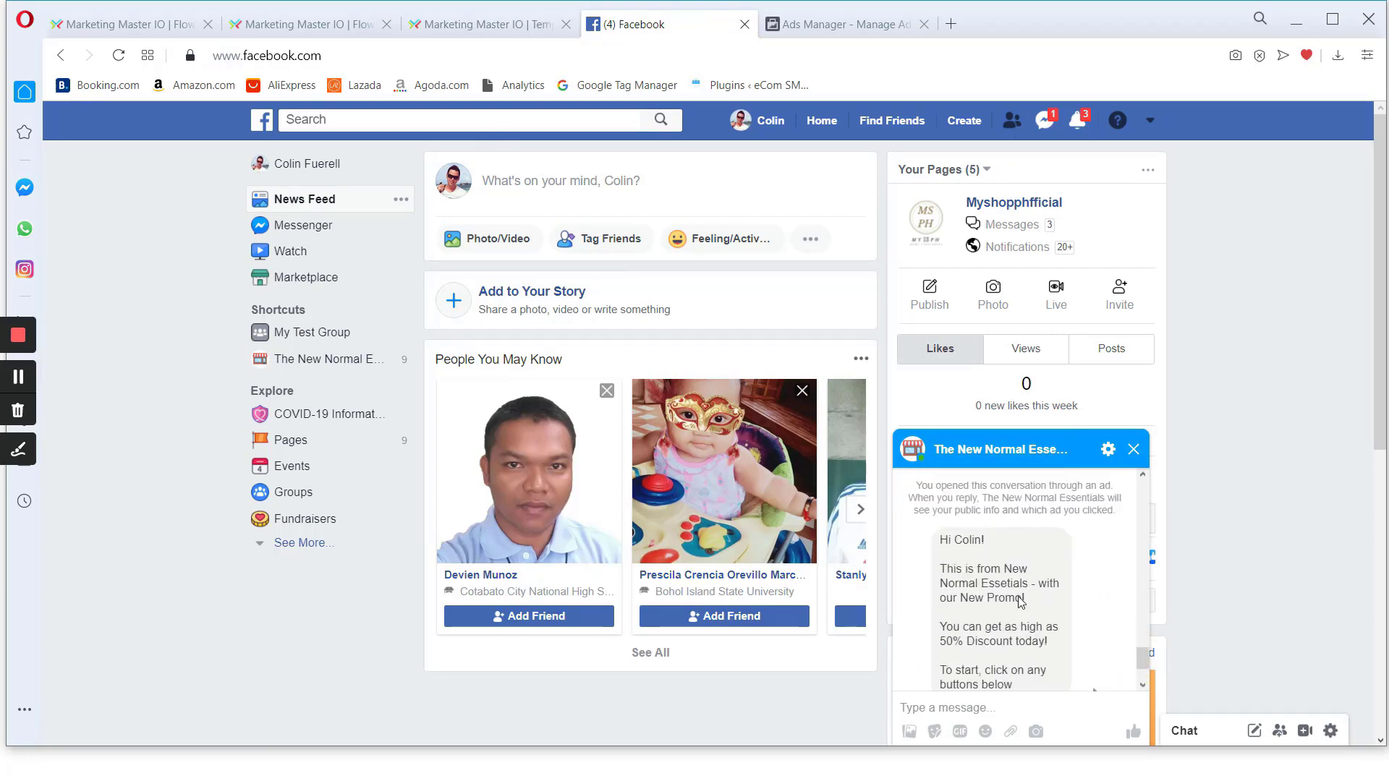
Send the "I want to Visit Store" question in the New Normal Essentials chat and examine the bot's reply
{"action": "scroll", "coordinate": [1020, 602], "scroll_direction": "down", "scroll_amount": 3}
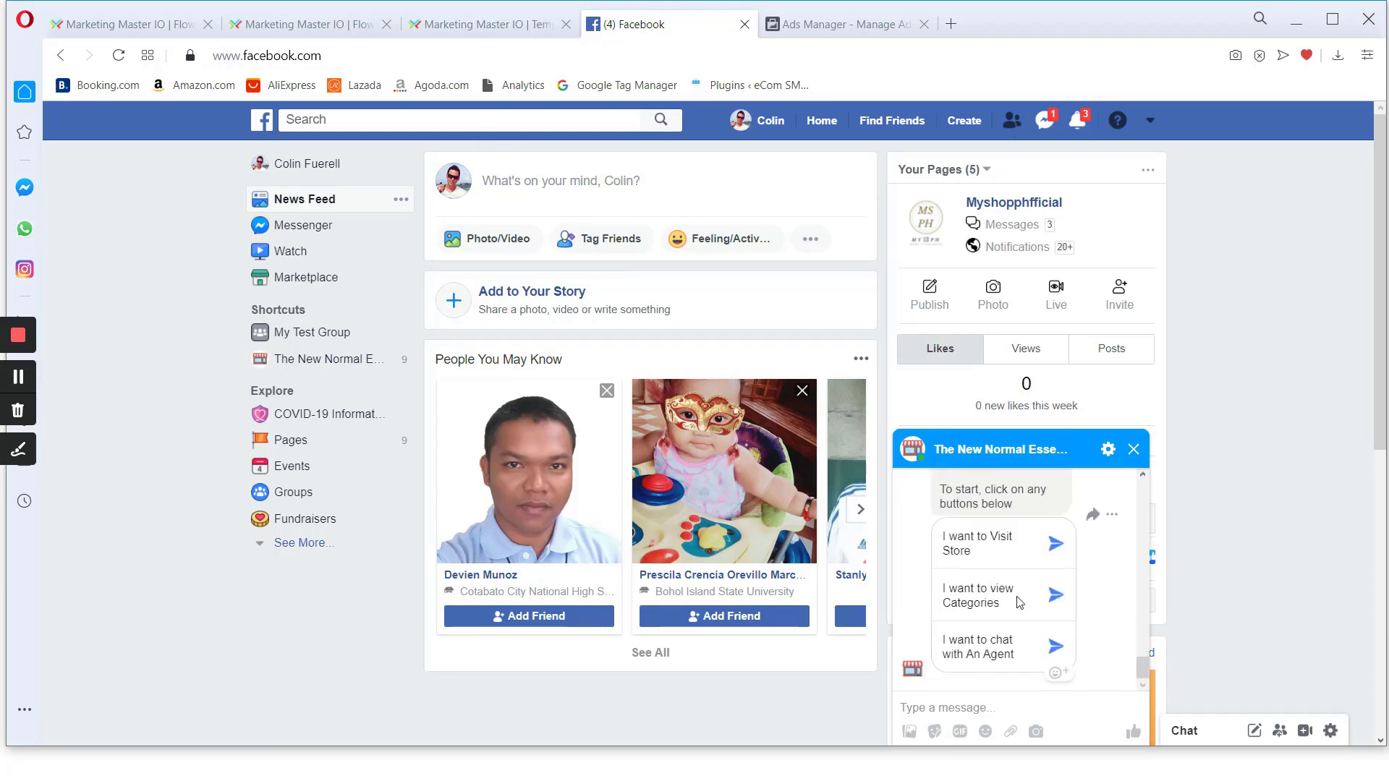
{"action": "left_click", "coordinate": [985, 552]}
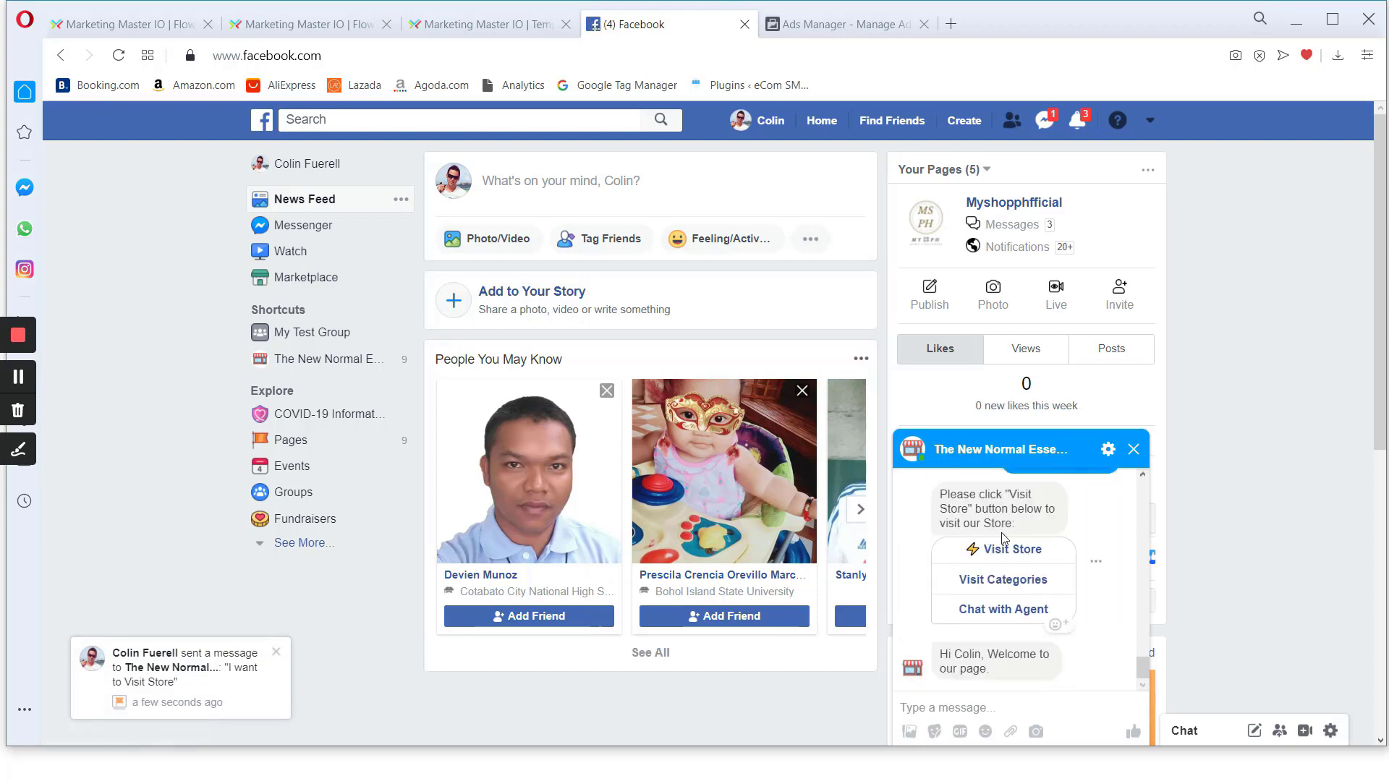
{"action": "left_click_drag", "start_coordinate": [943, 584], "coordinate": [1016, 613]}
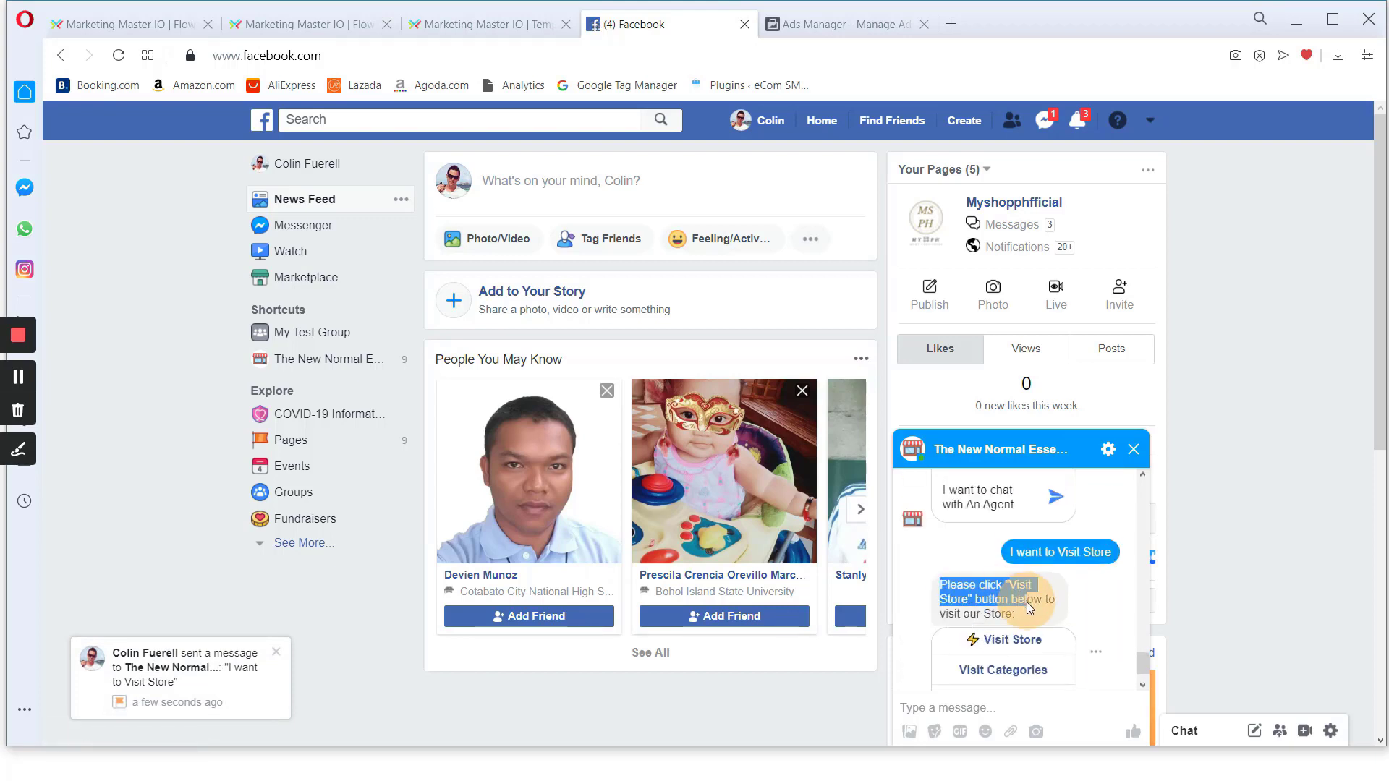
{"action": "left_click", "coordinate": [999, 597]}
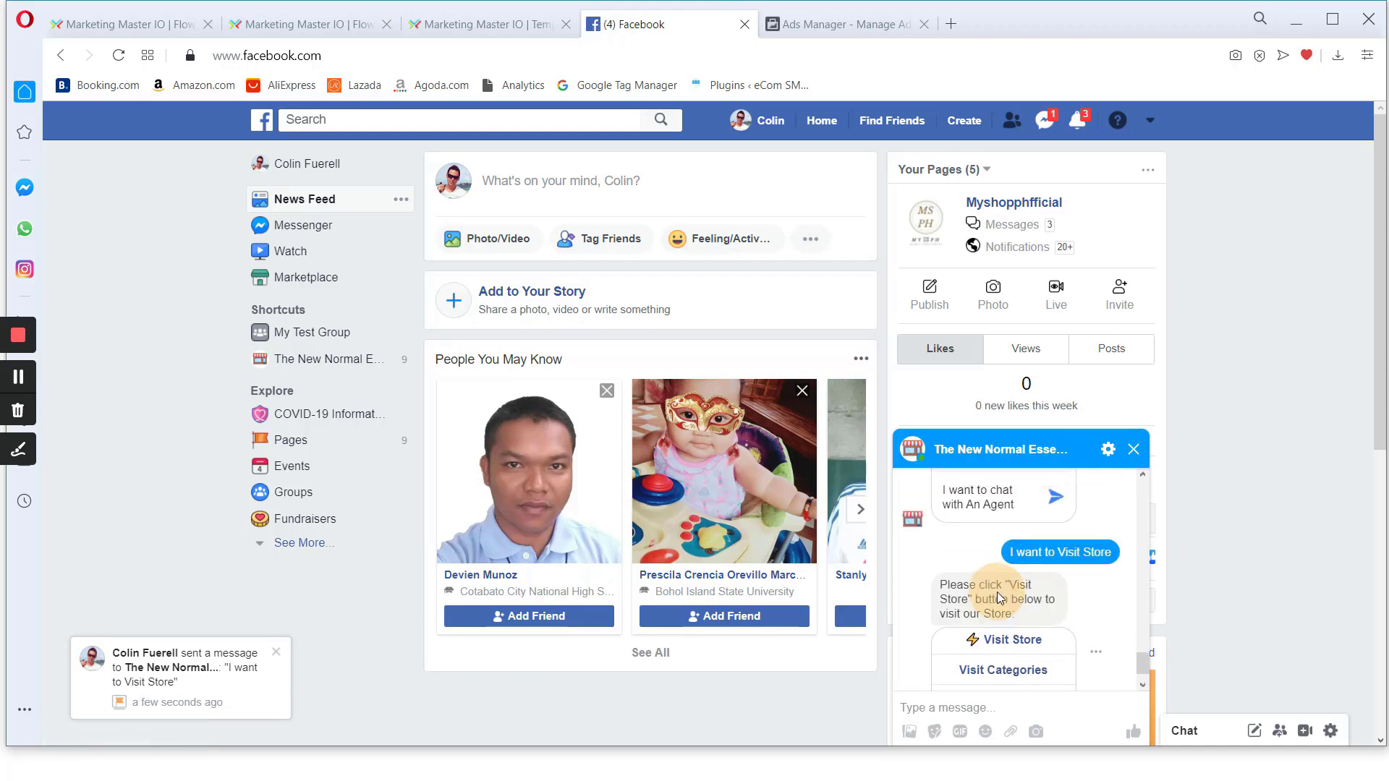
{"action": "scroll", "coordinate": [1011, 592], "scroll_direction": "up", "scroll_amount": 3}
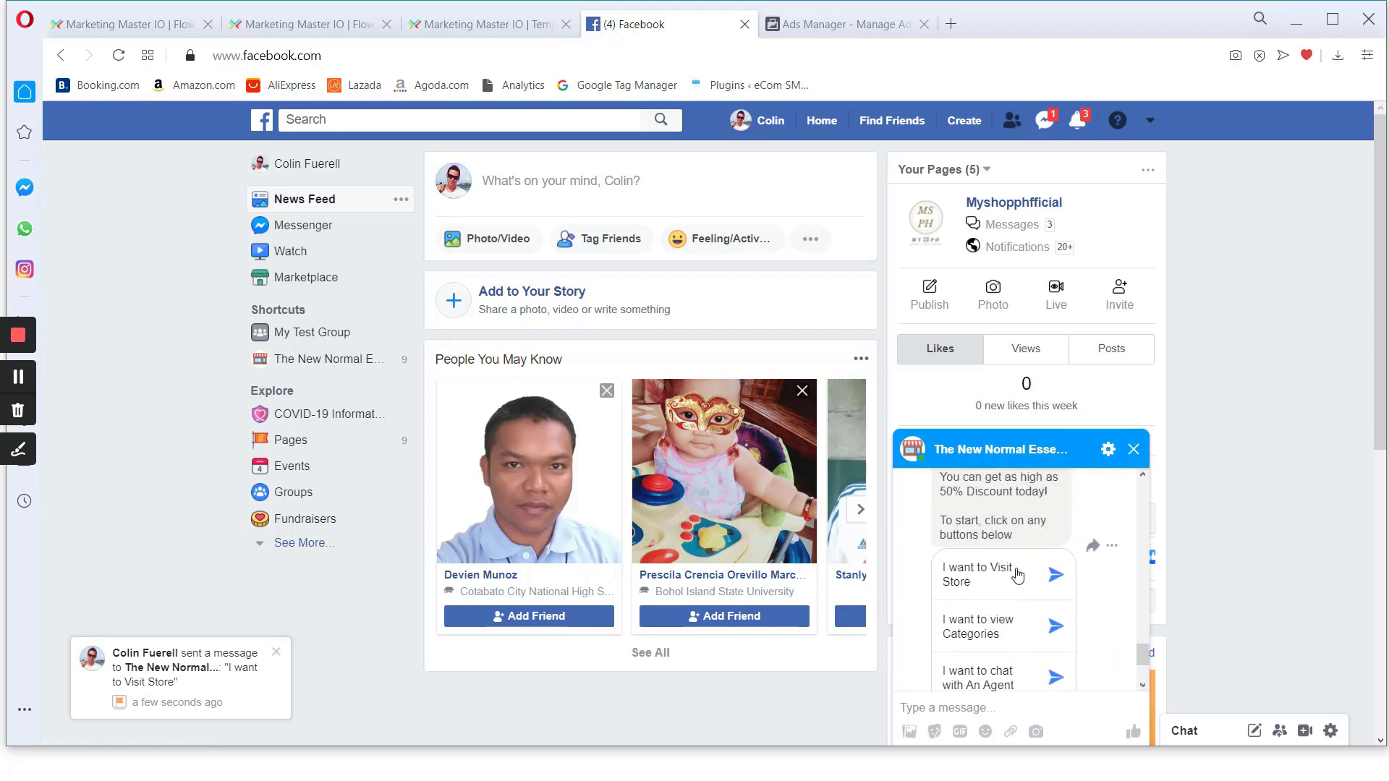
Send the "I want to view Categories" and "I want to chat with An Agent" questions and examine the bot's replies
{"action": "left_click", "coordinate": [992, 635]}
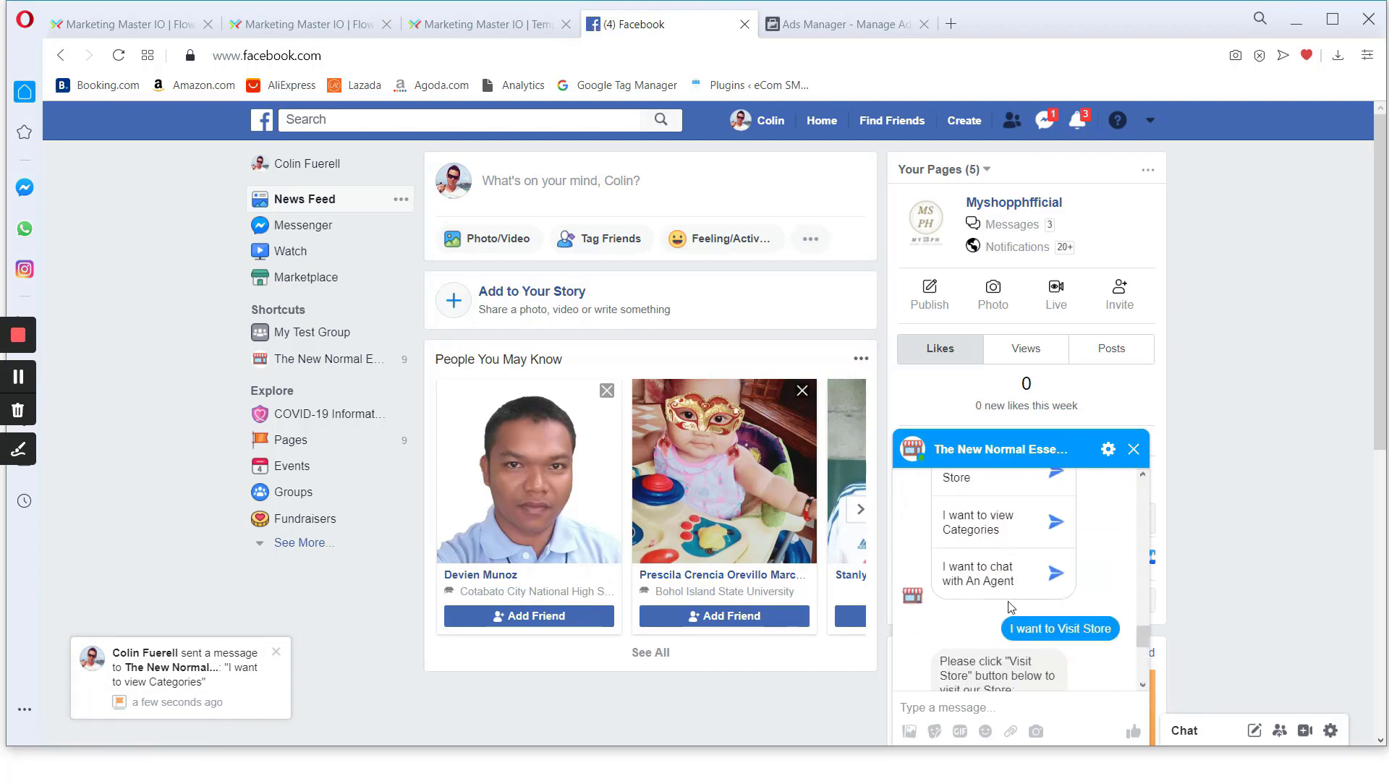
{"action": "left_click", "coordinate": [972, 638]}
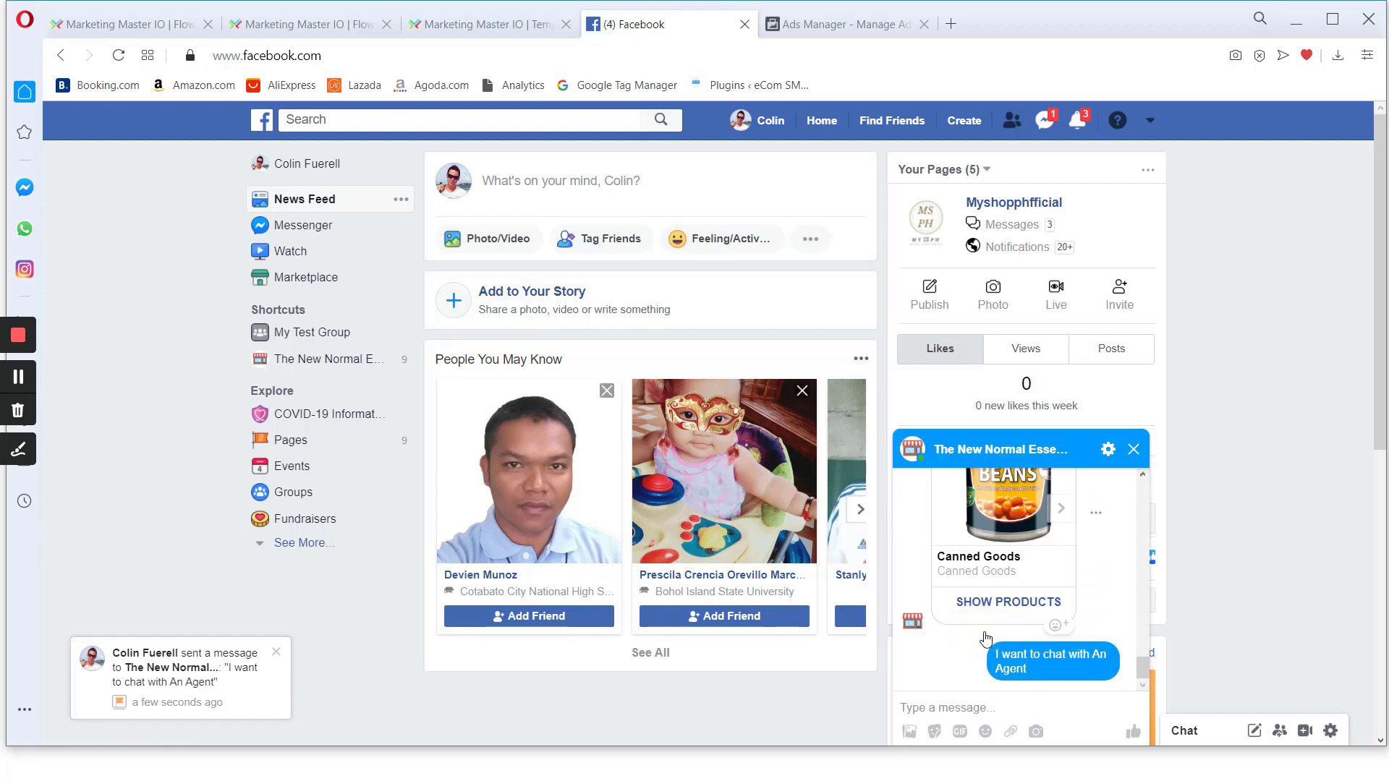
{"action": "scroll", "coordinate": [995, 608], "scroll_direction": "up", "scroll_amount": 1}
{"action": "scroll", "coordinate": [982, 568], "scroll_direction": "down", "scroll_amount": 1}
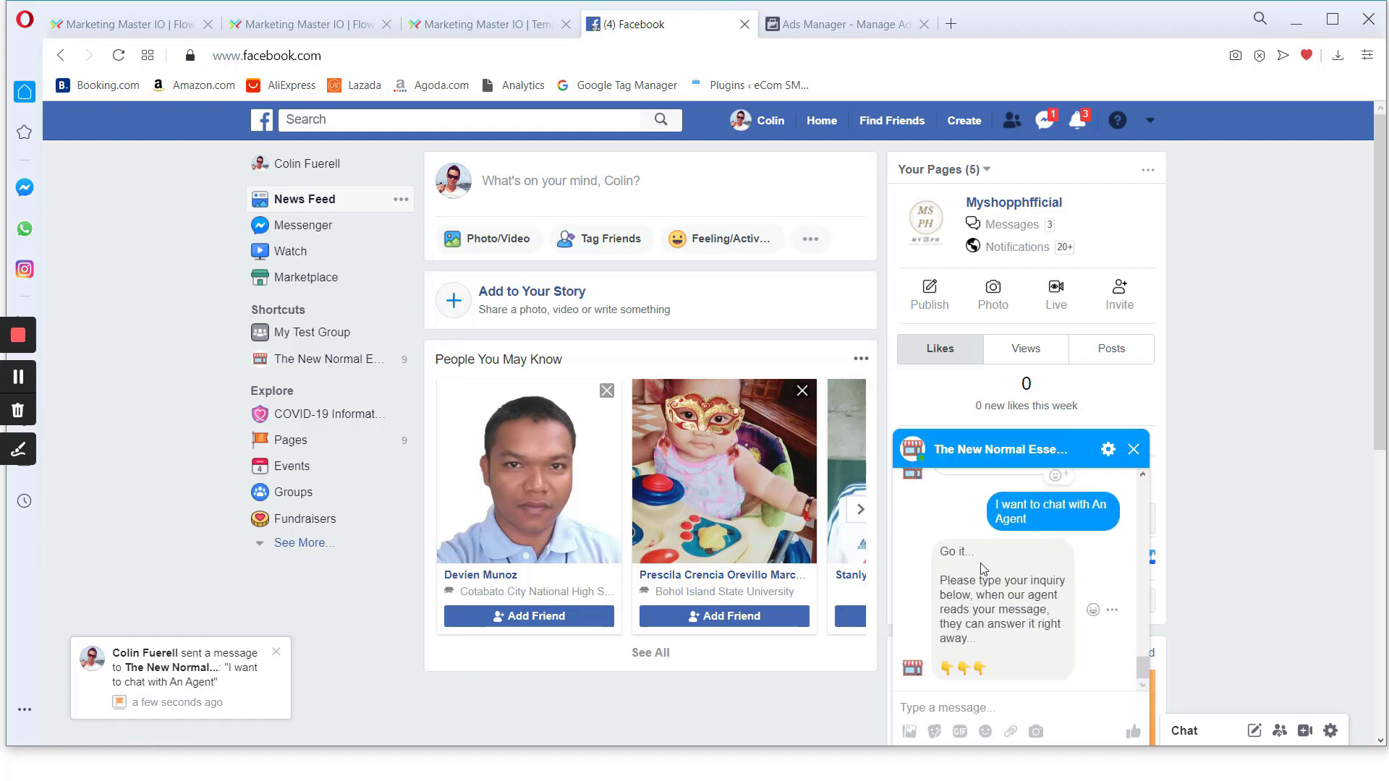
{"action": "scroll", "coordinate": [984, 607], "scroll_direction": "up", "scroll_amount": 2}
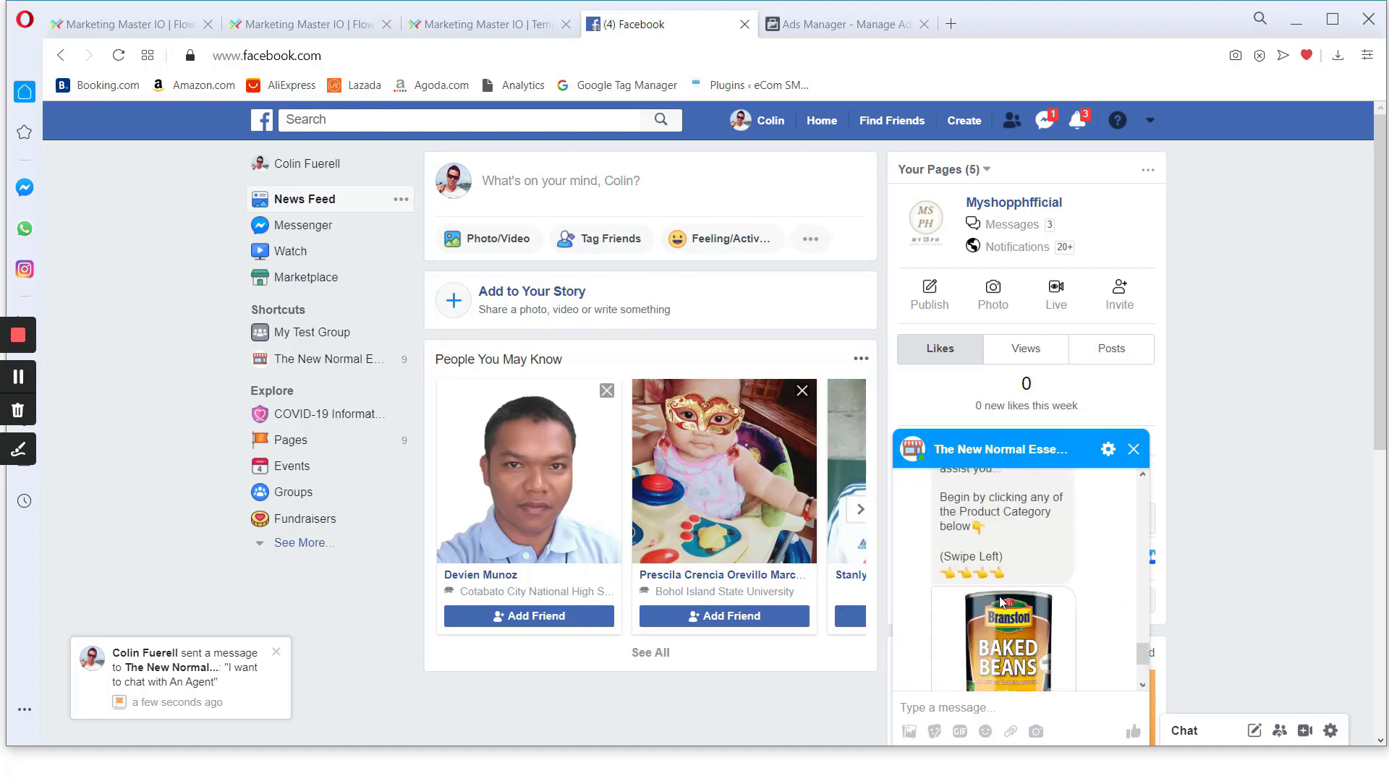
{"action": "scroll", "coordinate": [1002, 624], "scroll_direction": "down", "scroll_amount": 2}
{"action": "scroll", "coordinate": [1003, 624], "scroll_direction": "up", "scroll_amount": 2}
{"action": "scroll", "coordinate": [1002, 624], "scroll_direction": "down", "scroll_amount": 2}
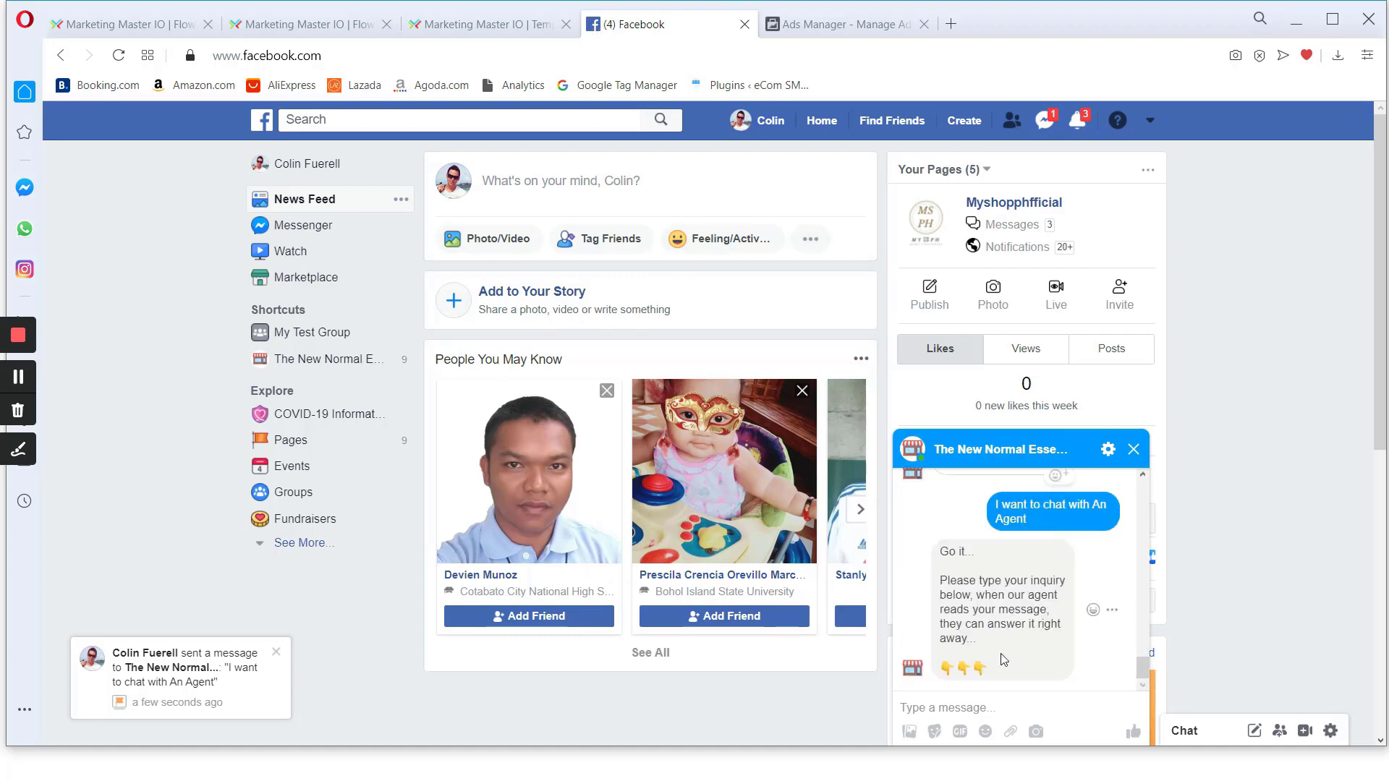
{"action": "left_click", "coordinate": [844, 22]}
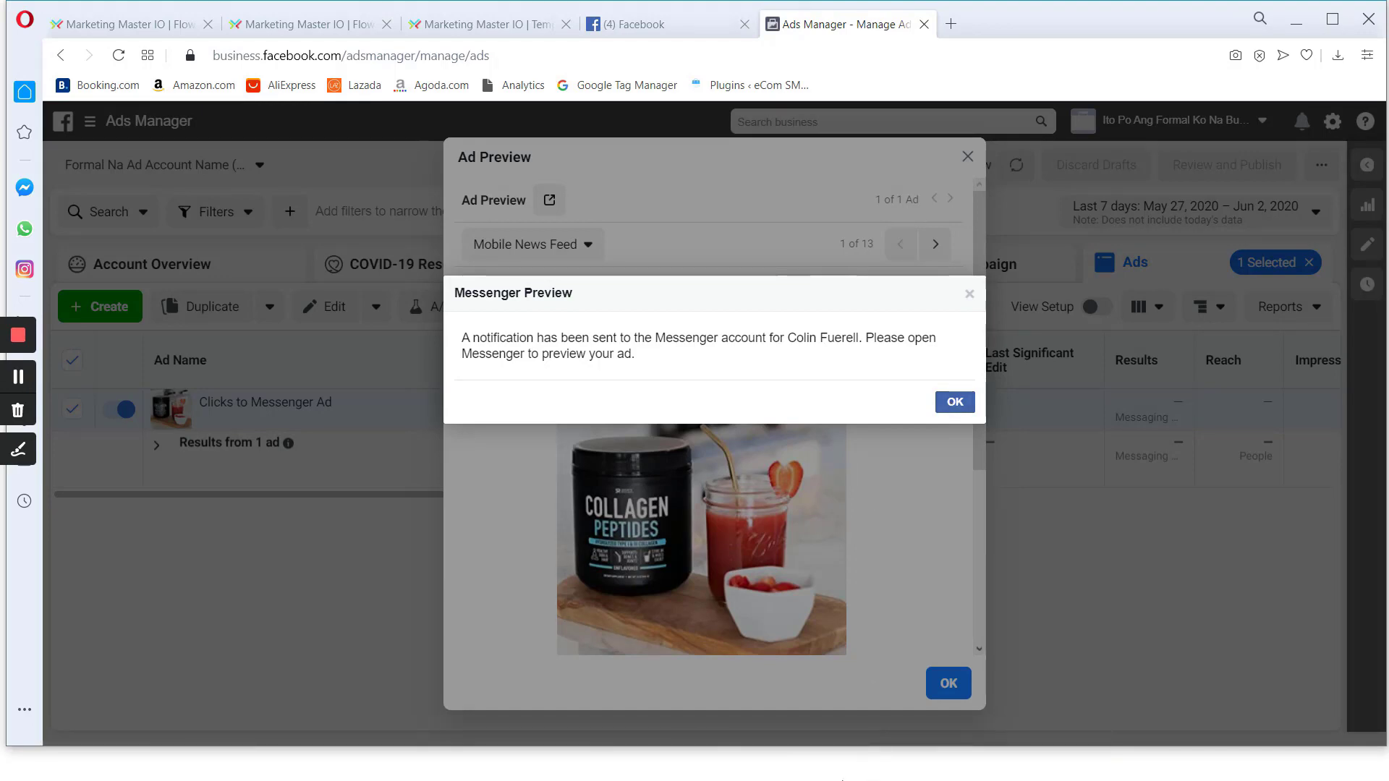
{"action": "key", "text": "alt+Tab"}
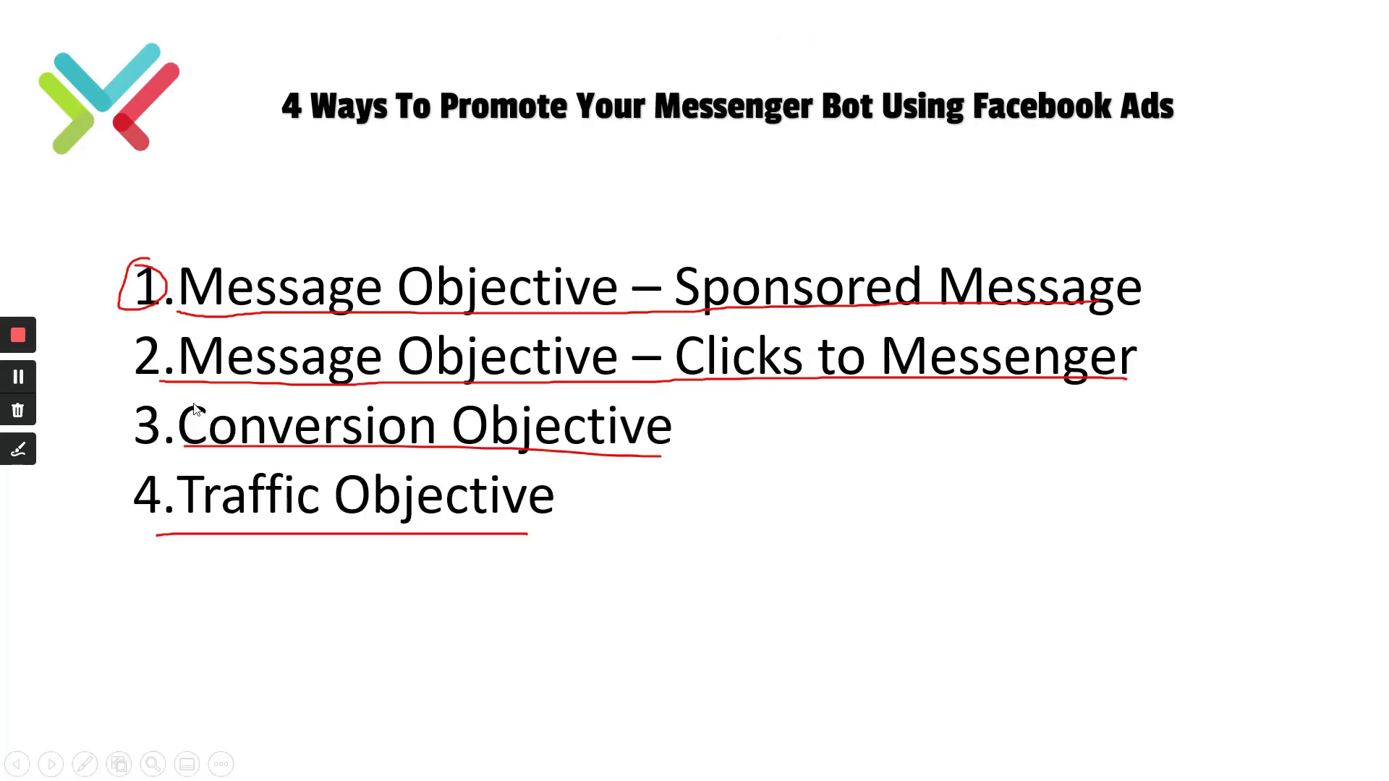
{"action": "left_click", "coordinate": [17, 455]}
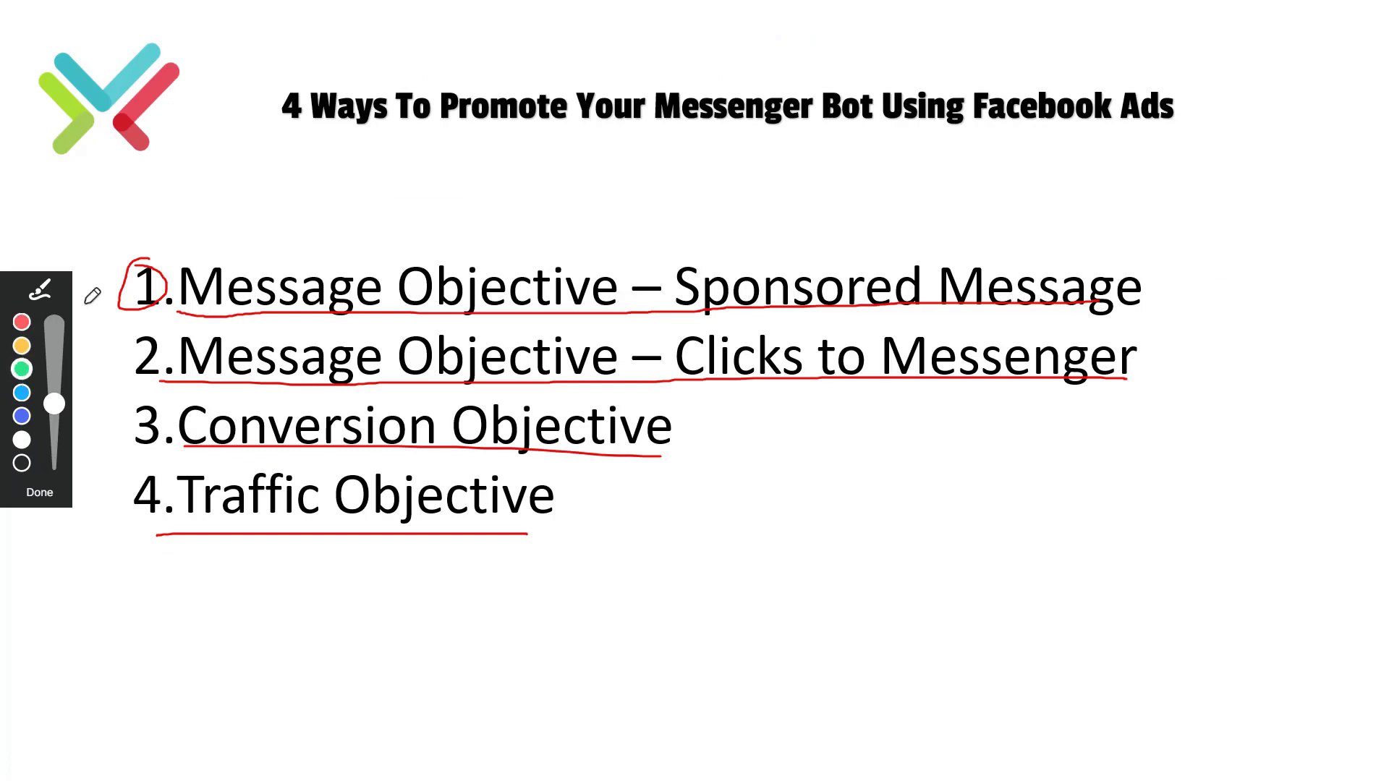
{"action": "left_click_drag", "start_coordinate": [137, 283], "coordinate": [191, 237]}
{"action": "left_click_drag", "start_coordinate": [163, 316], "coordinate": [1165, 317]}
{"action": "mouse_move", "coordinate": [129, 363]}
{"action": "left_mouse_down"}
{"action": "mouse_move", "coordinate": [136, 383]}
{"action": "mouse_move", "coordinate": [166, 333]}
{"action": "left_mouse_up"}
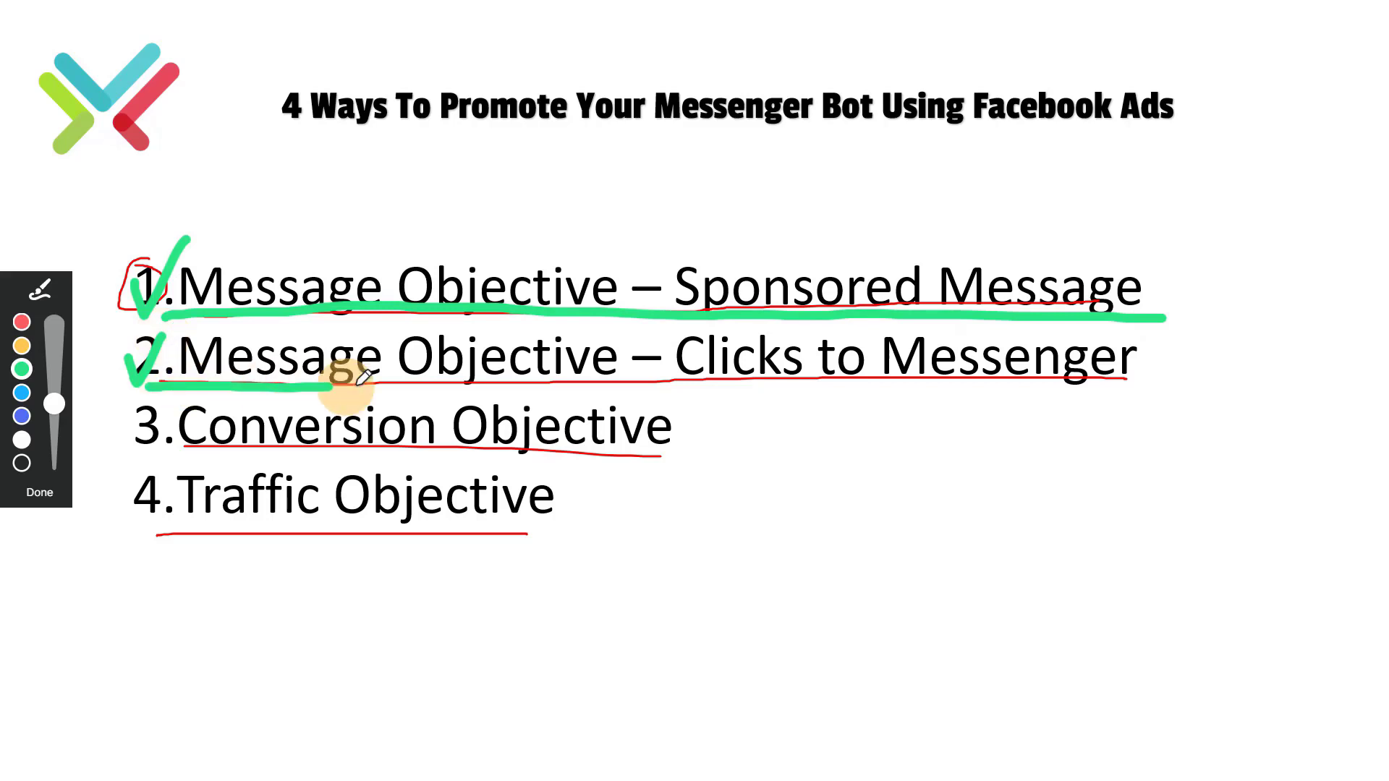
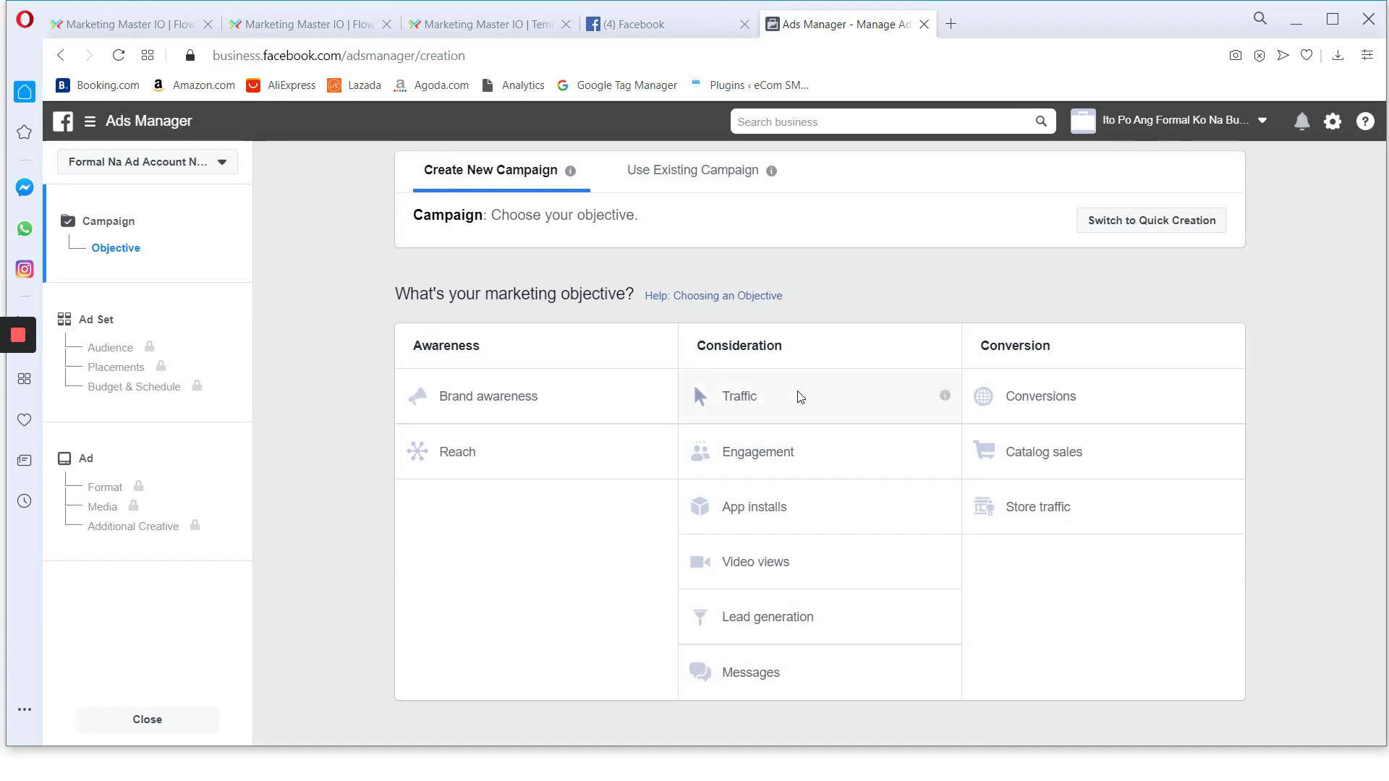
Choose the Conversions objective for a new campaign, keep the campaign name Conversions and continue to the ad set
{"action": "left_click", "coordinate": [1023, 399]}
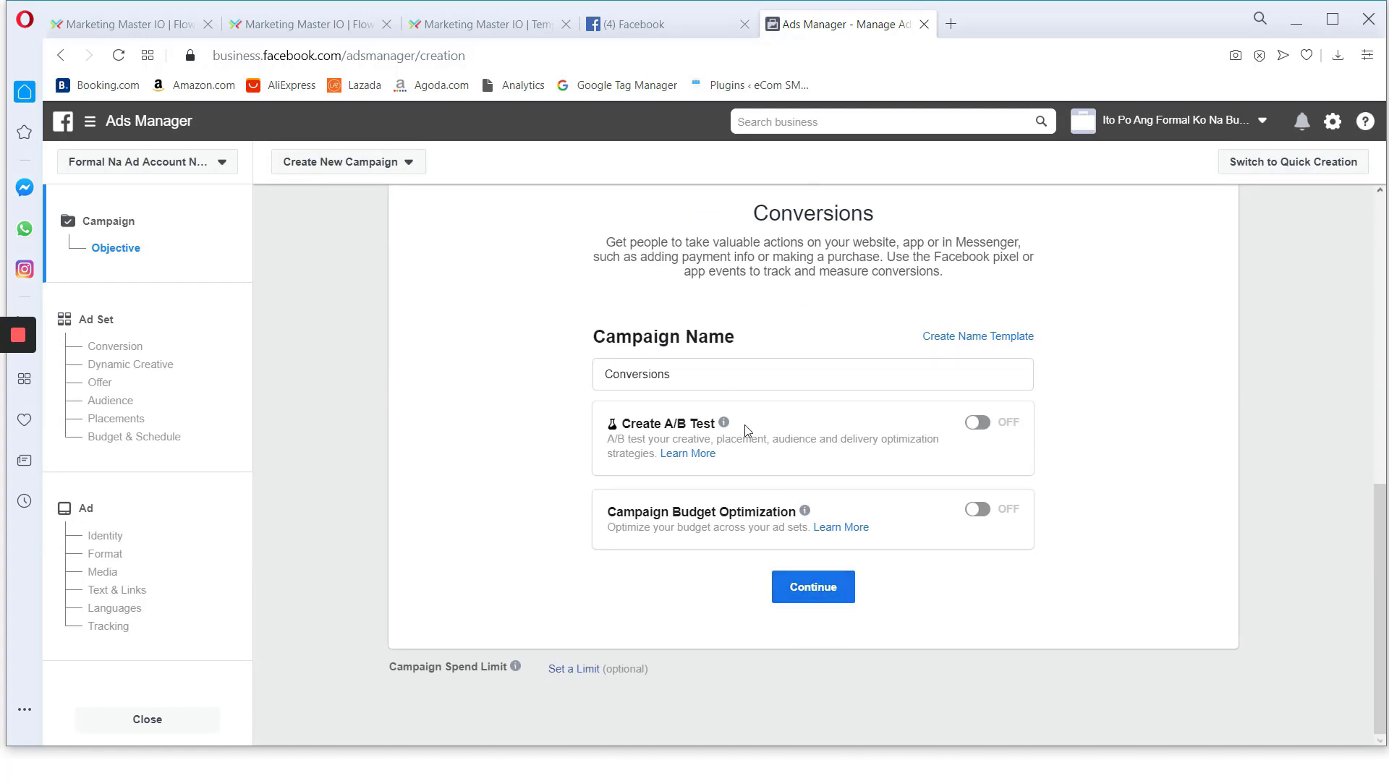
{"action": "left_click", "coordinate": [738, 372]}
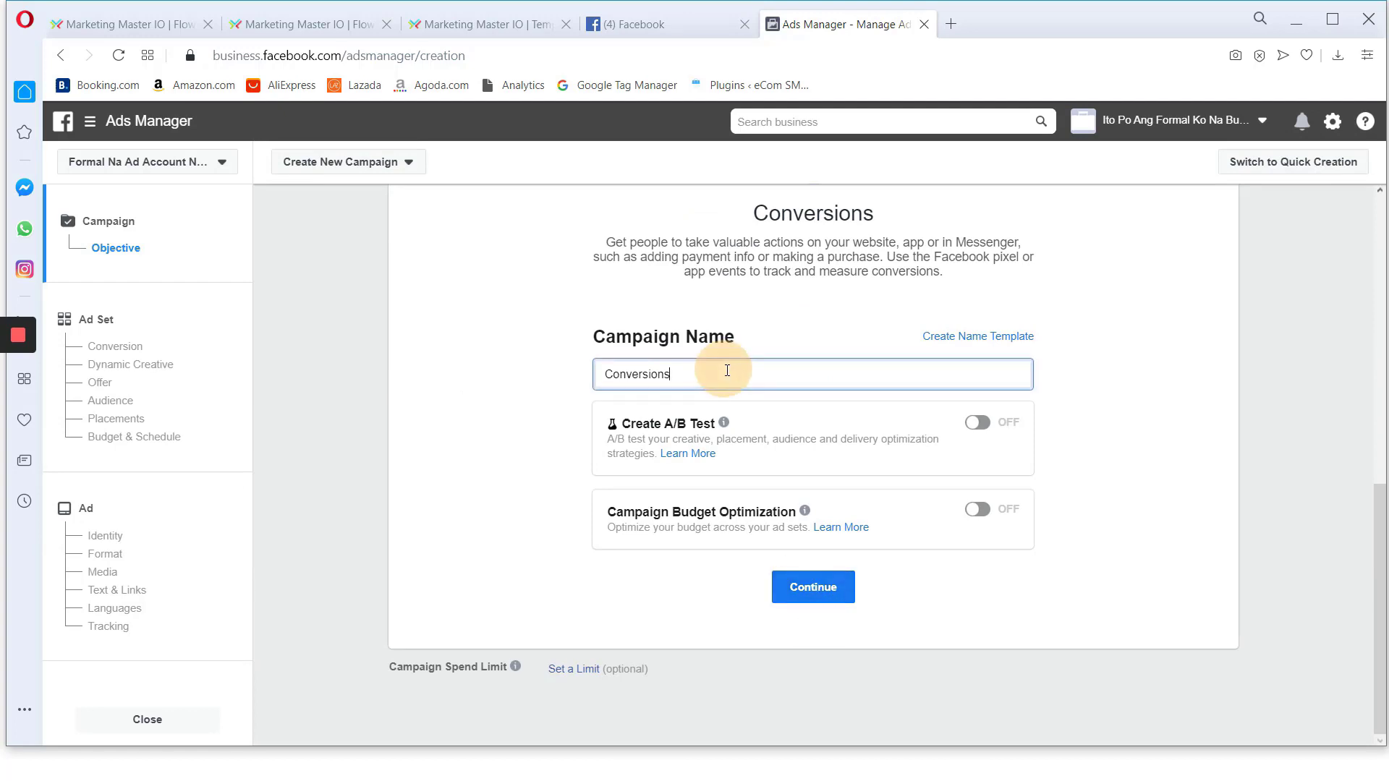
{"action": "left_click", "coordinate": [813, 586]}
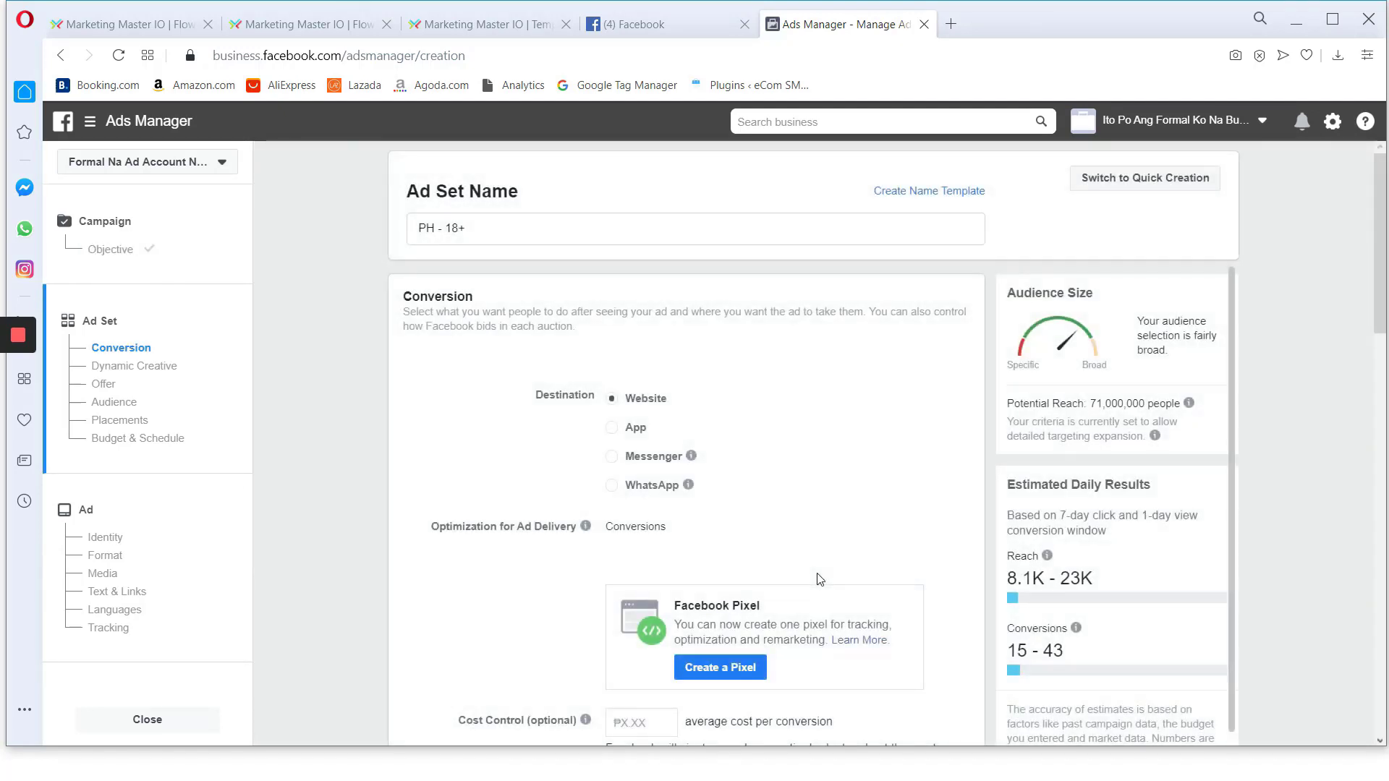
{"action": "mouse_move", "coordinate": [683, 470]}
{"action": "left_click", "coordinate": [18, 450]}
{"action": "left_click", "coordinate": [22, 369]}
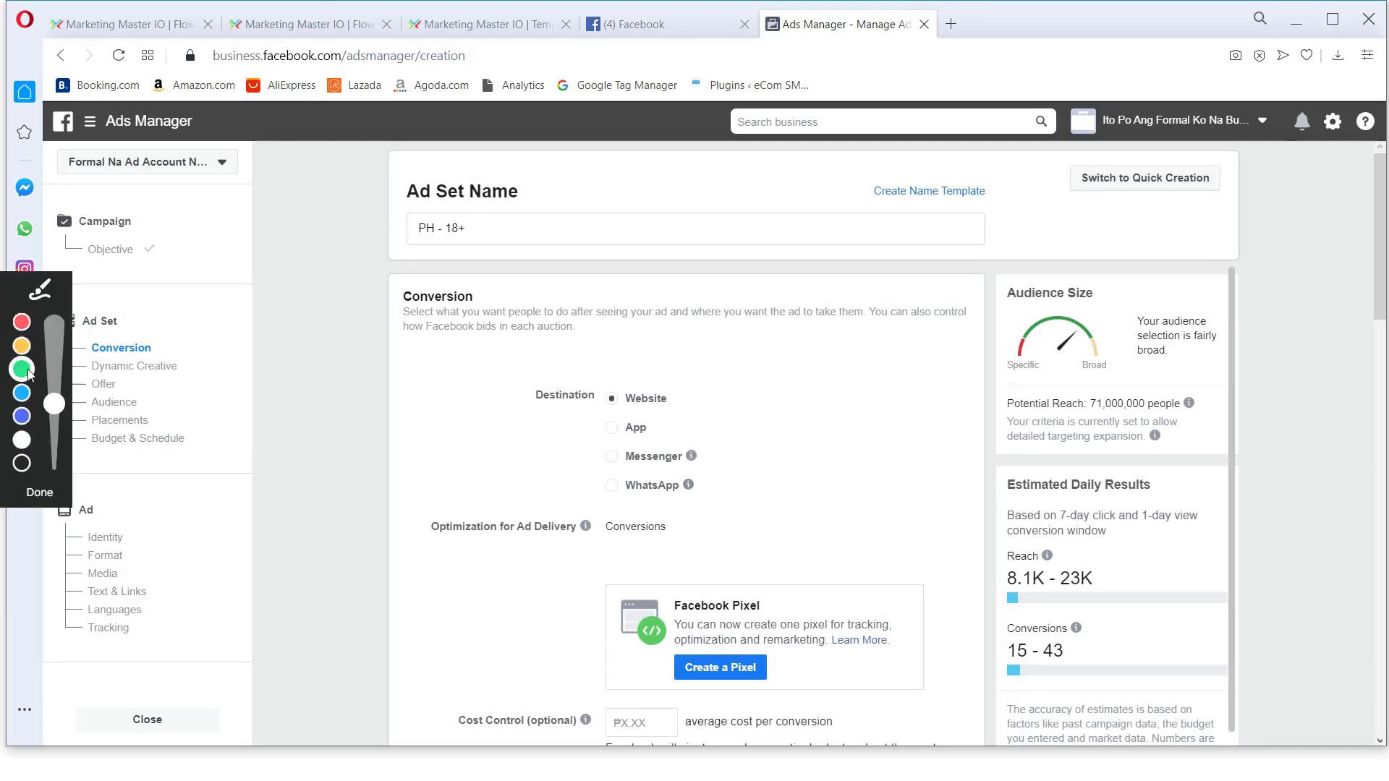
{"action": "mouse_move", "coordinate": [623, 349]}
{"action": "left_mouse_down"}
{"action": "mouse_move", "coordinate": [486, 387]}
{"action": "mouse_move", "coordinate": [586, 531]}
{"action": "mouse_move", "coordinate": [872, 408]}
{"action": "mouse_move", "coordinate": [604, 334]}
{"action": "left_mouse_up"}
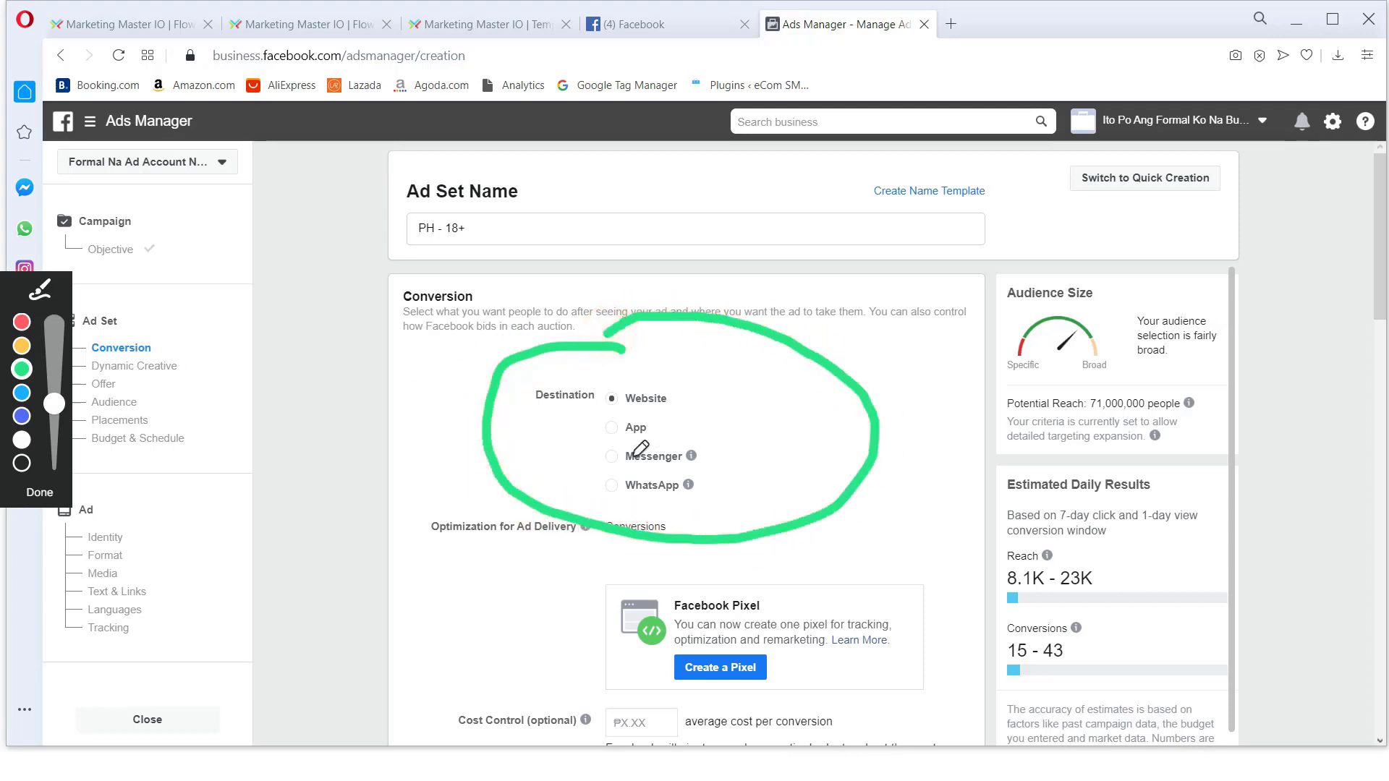
{"action": "mouse_move", "coordinate": [626, 443]}
{"action": "left_mouse_down"}
{"action": "mouse_move", "coordinate": [600, 470]}
{"action": "mouse_move", "coordinate": [696, 451]}
{"action": "mouse_move", "coordinate": [617, 445]}
{"action": "left_mouse_up"}
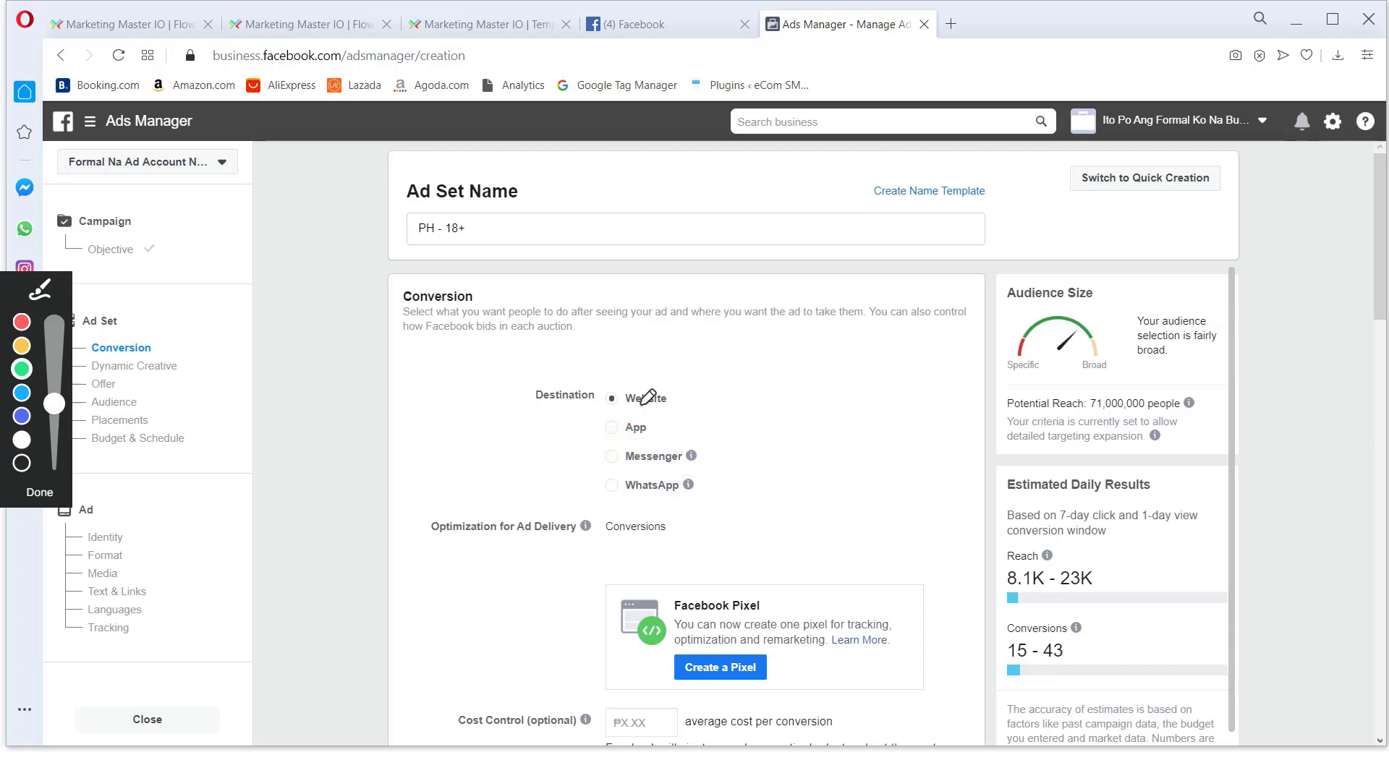
{"action": "mouse_move", "coordinate": [693, 436]}
{"action": "left_mouse_down"}
{"action": "mouse_move", "coordinate": [683, 462]}
{"action": "mouse_move", "coordinate": [615, 448]}
{"action": "mouse_move", "coordinate": [705, 463]}
{"action": "mouse_move", "coordinate": [691, 450]}
{"action": "left_mouse_up"}
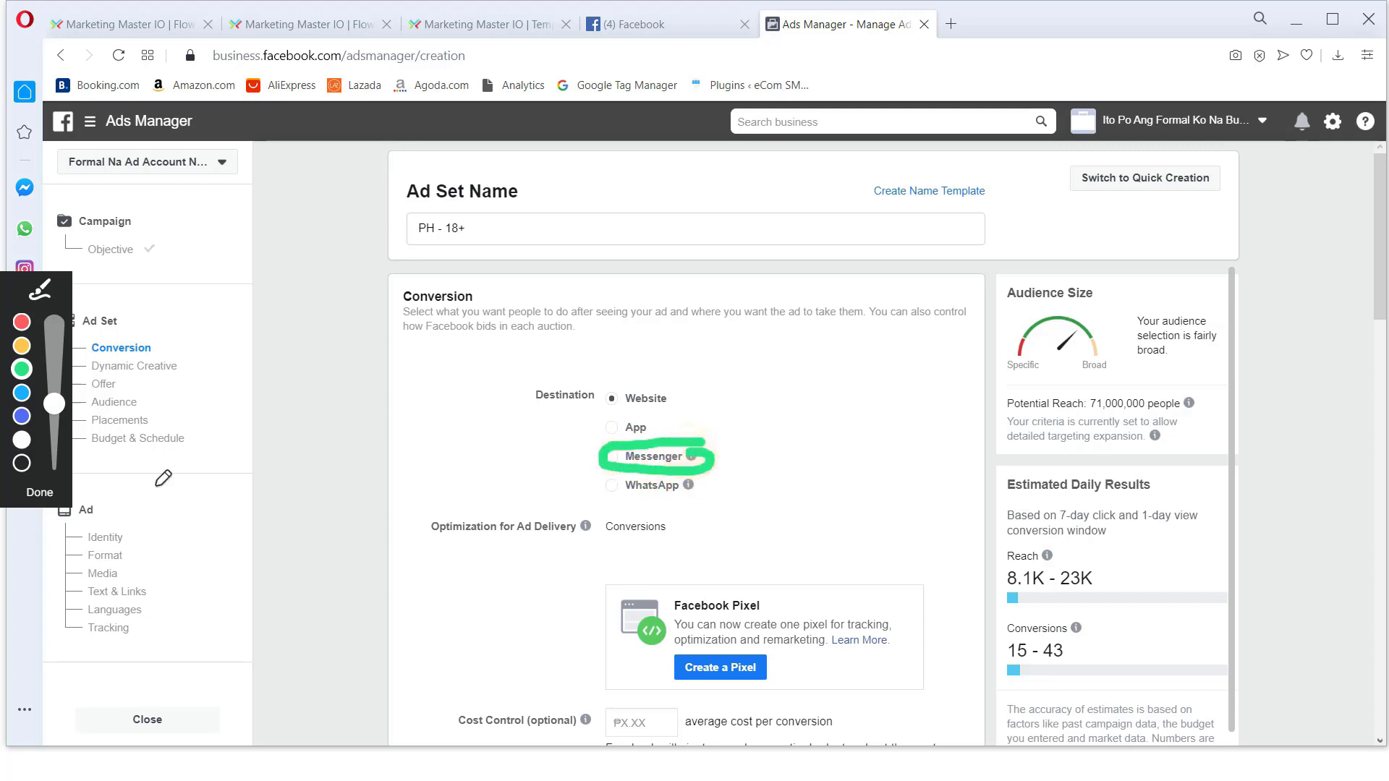
{"action": "left_click", "coordinate": [44, 493]}
Set the ad set's conversion destination to Messenger and review the Facebook Pixel and cost control options
{"action": "left_click", "coordinate": [607, 461]}
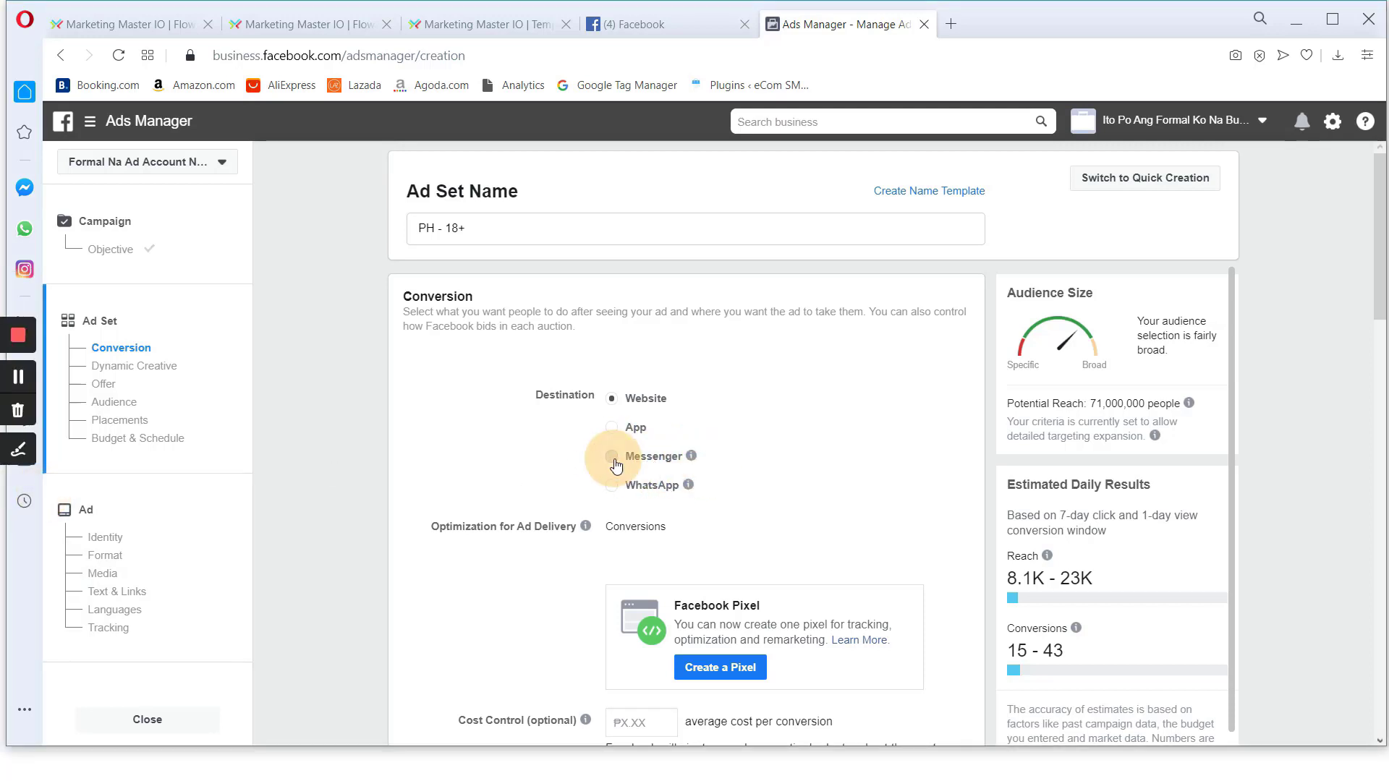
{"action": "scroll", "coordinate": [502, 516], "scroll_direction": "down", "scroll_amount": 1}
{"action": "scroll", "coordinate": [503, 516], "scroll_direction": "down", "scroll_amount": 4}
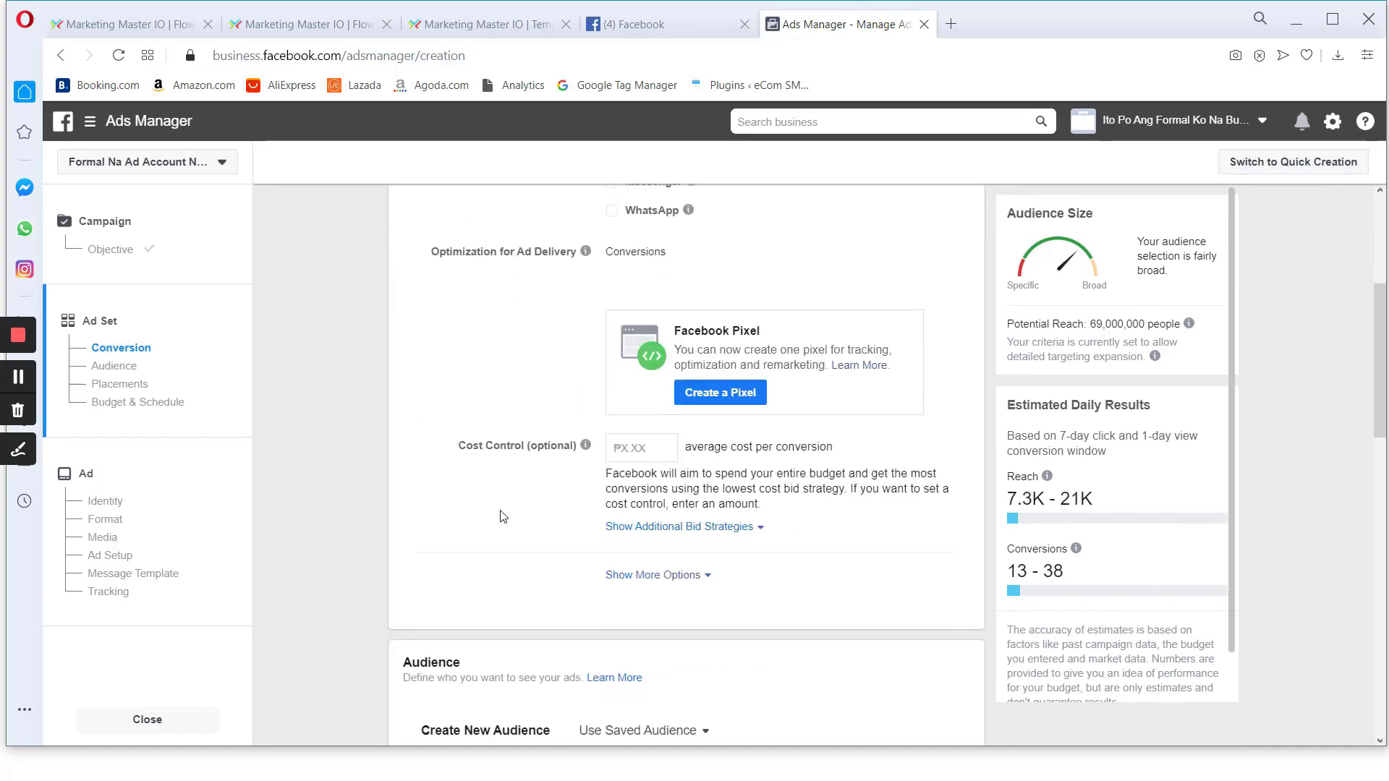
{"action": "scroll", "coordinate": [562, 513], "scroll_direction": "up", "scroll_amount": 2}
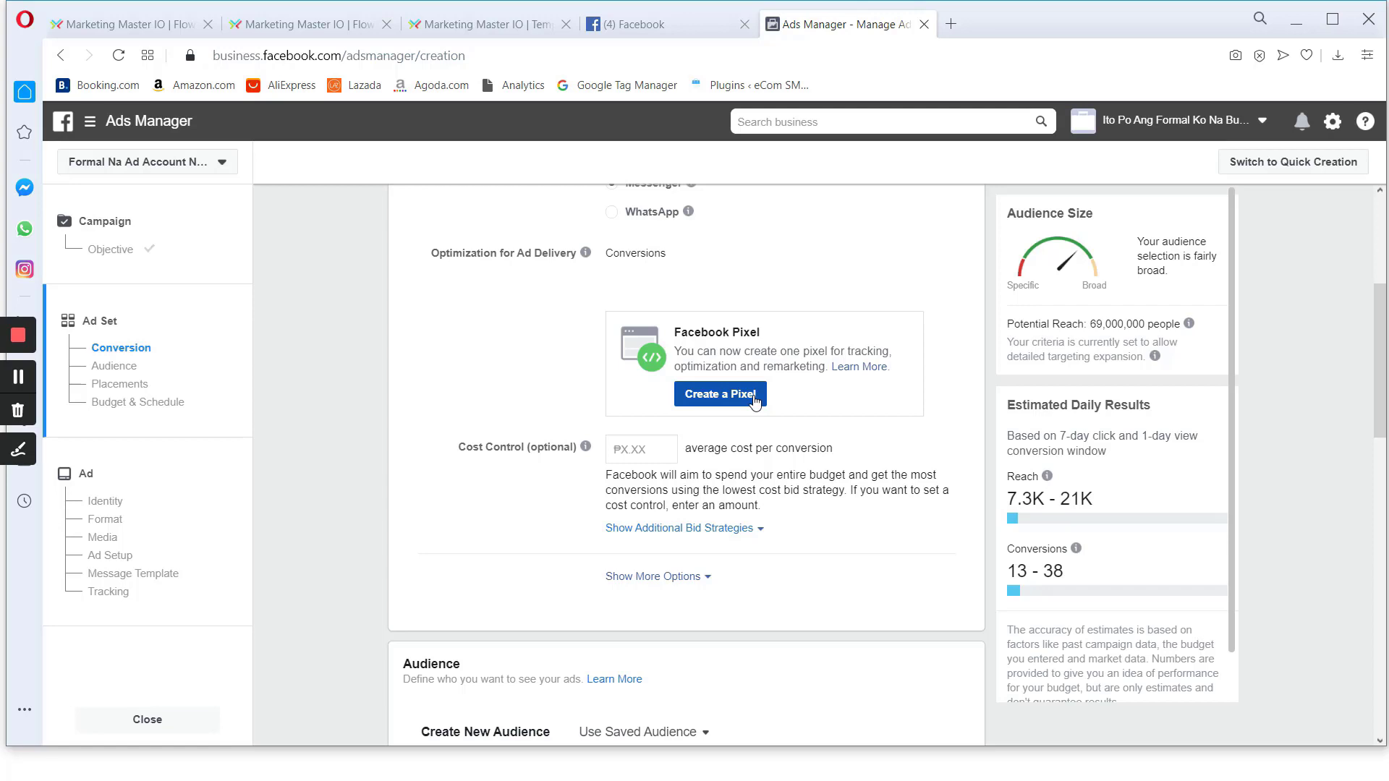
{"action": "scroll", "coordinate": [721, 477], "scroll_direction": "up", "scroll_amount": 1}
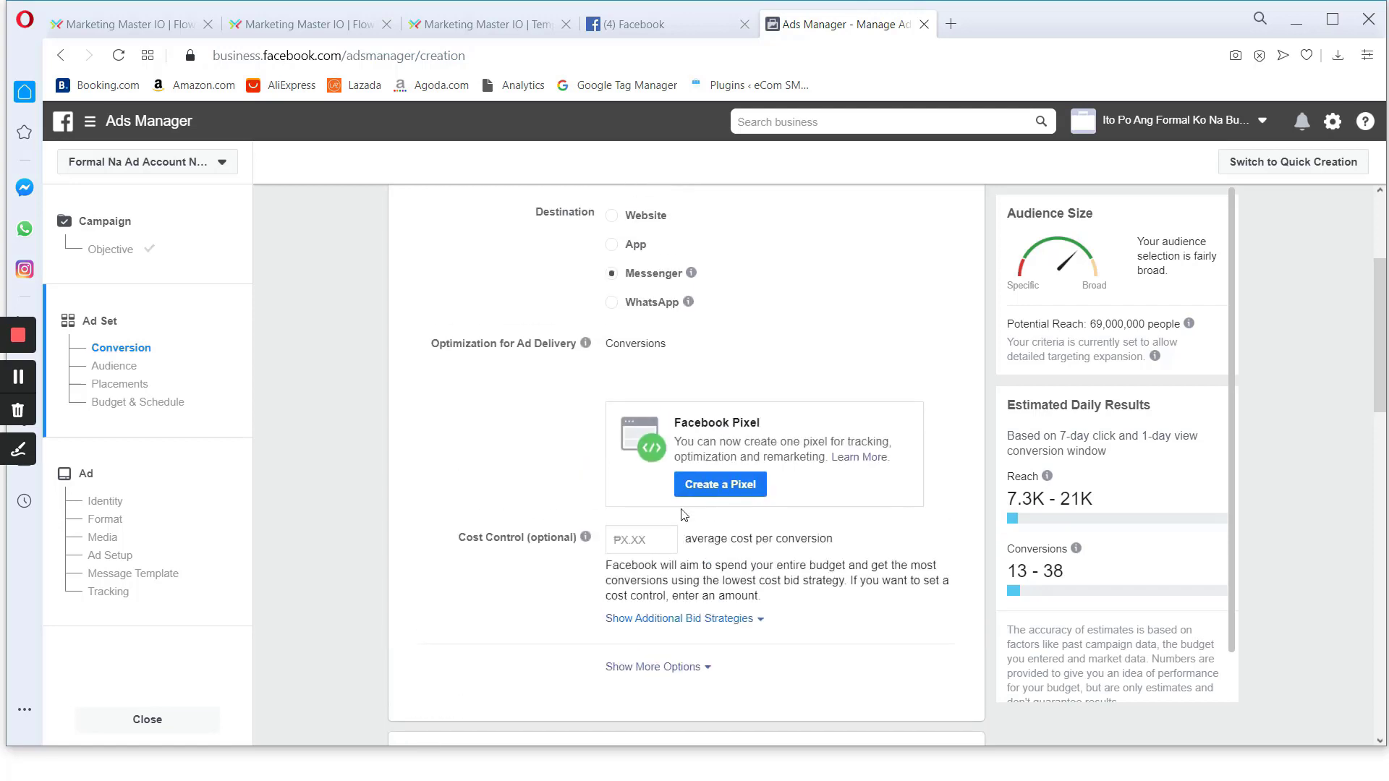
{"action": "scroll", "coordinate": [673, 511], "scroll_direction": "up", "scroll_amount": 1}
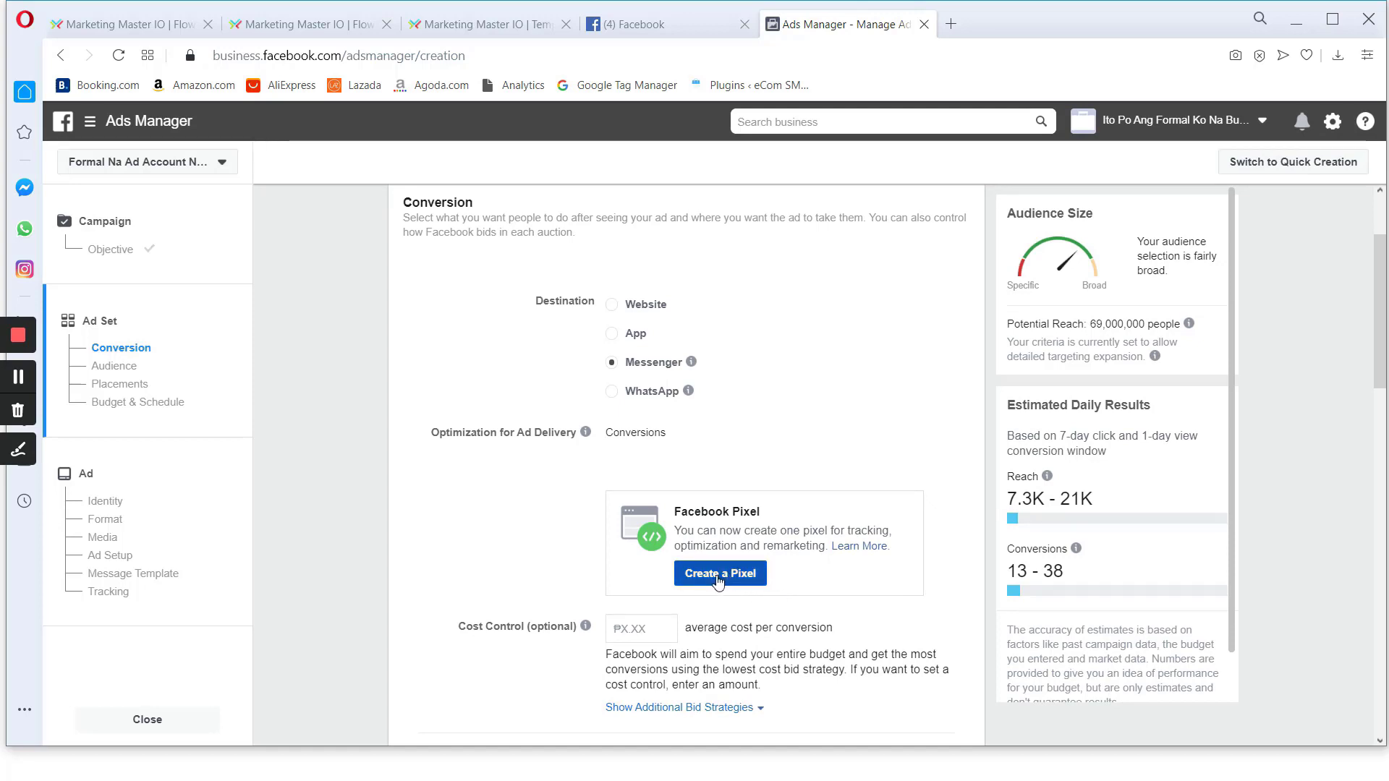
{"action": "scroll", "coordinate": [470, 507], "scroll_direction": "down", "scroll_amount": 5}
{"action": "scroll", "coordinate": [632, 531], "scroll_direction": "up", "scroll_amount": 3}
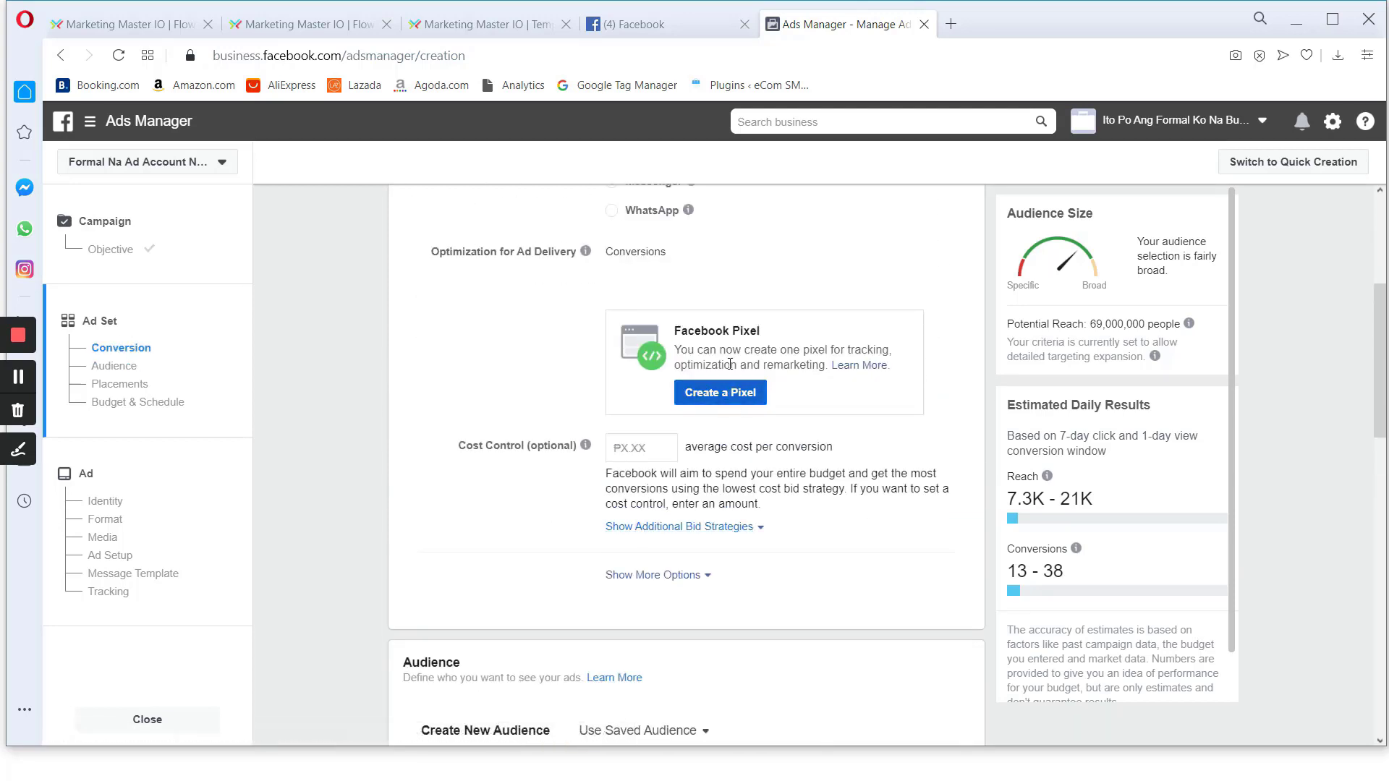
{"action": "triple_click", "coordinate": [684, 330]}
Review the ad set's audience, placements, and budget and schedule settings, and briefly check the chatbot flow in Marketing Master IO
{"action": "scroll", "coordinate": [568, 380], "scroll_direction": "down", "scroll_amount": 5}
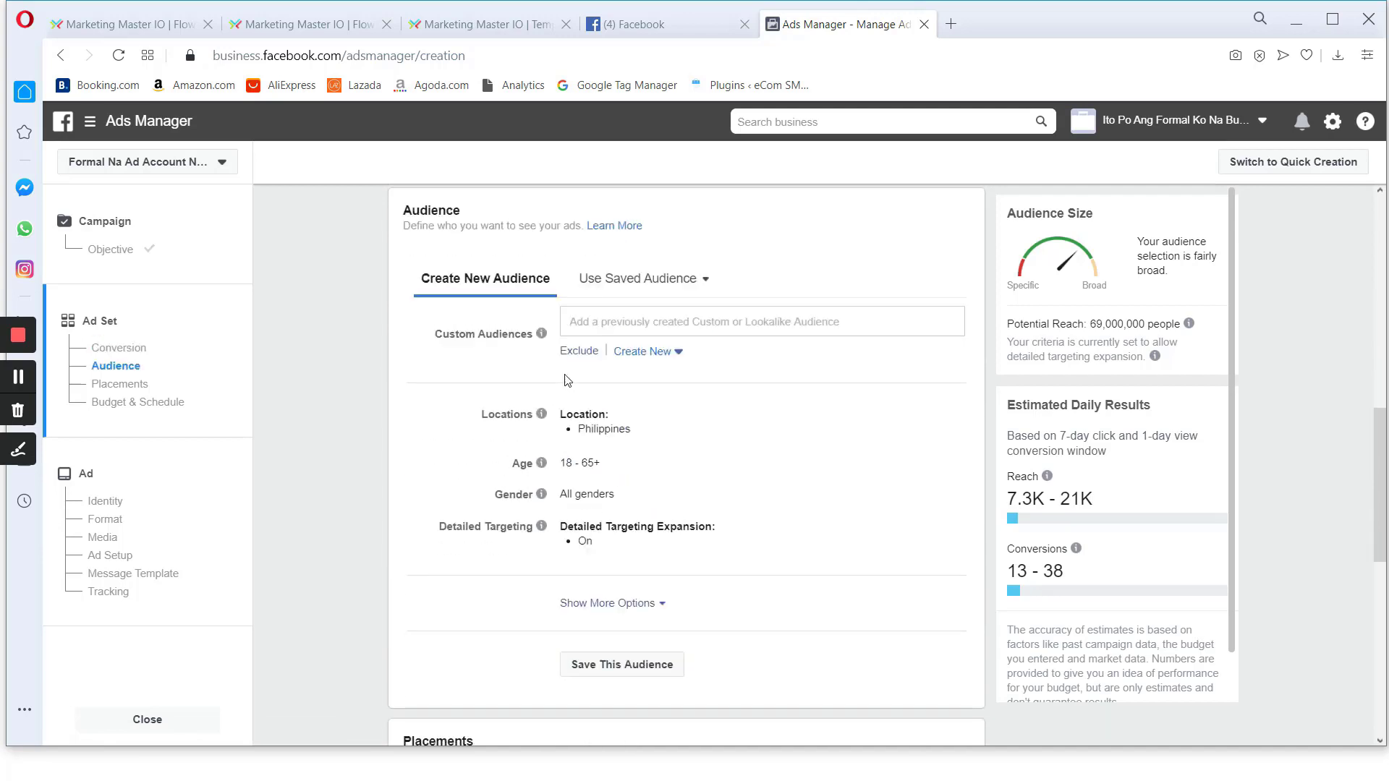
{"action": "left_click", "coordinate": [595, 321]}
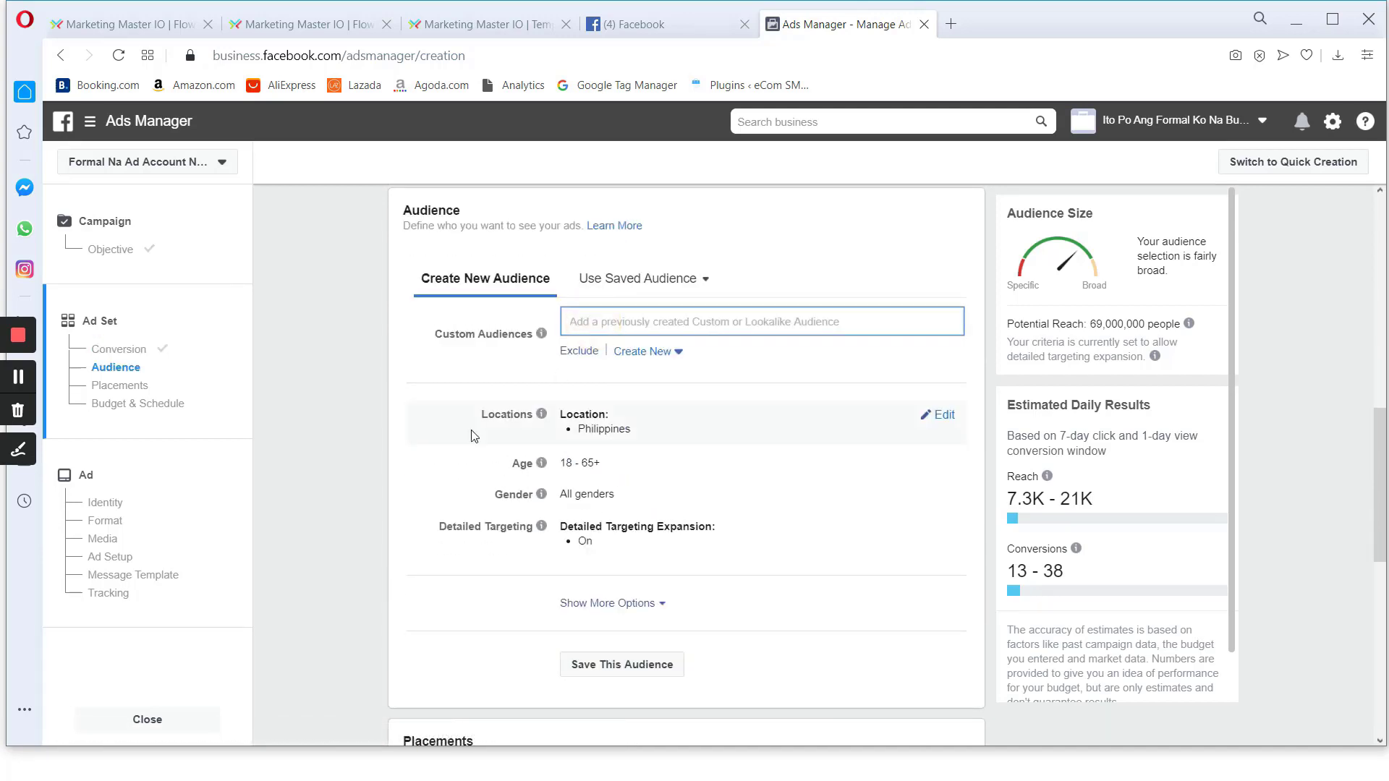
{"action": "scroll", "coordinate": [441, 481], "scroll_direction": "down", "scroll_amount": 5}
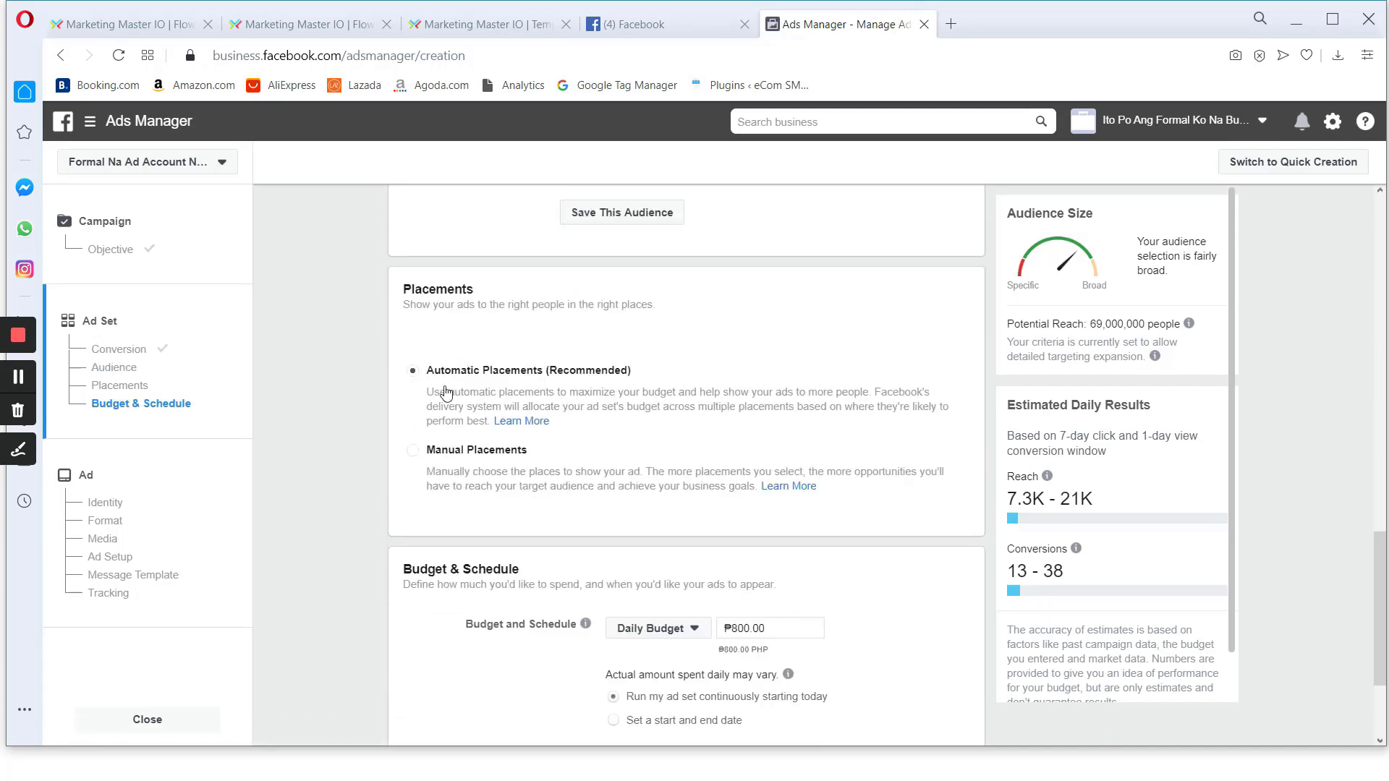
{"action": "scroll", "coordinate": [1062, 716], "scroll_direction": "down", "scroll_amount": 1}
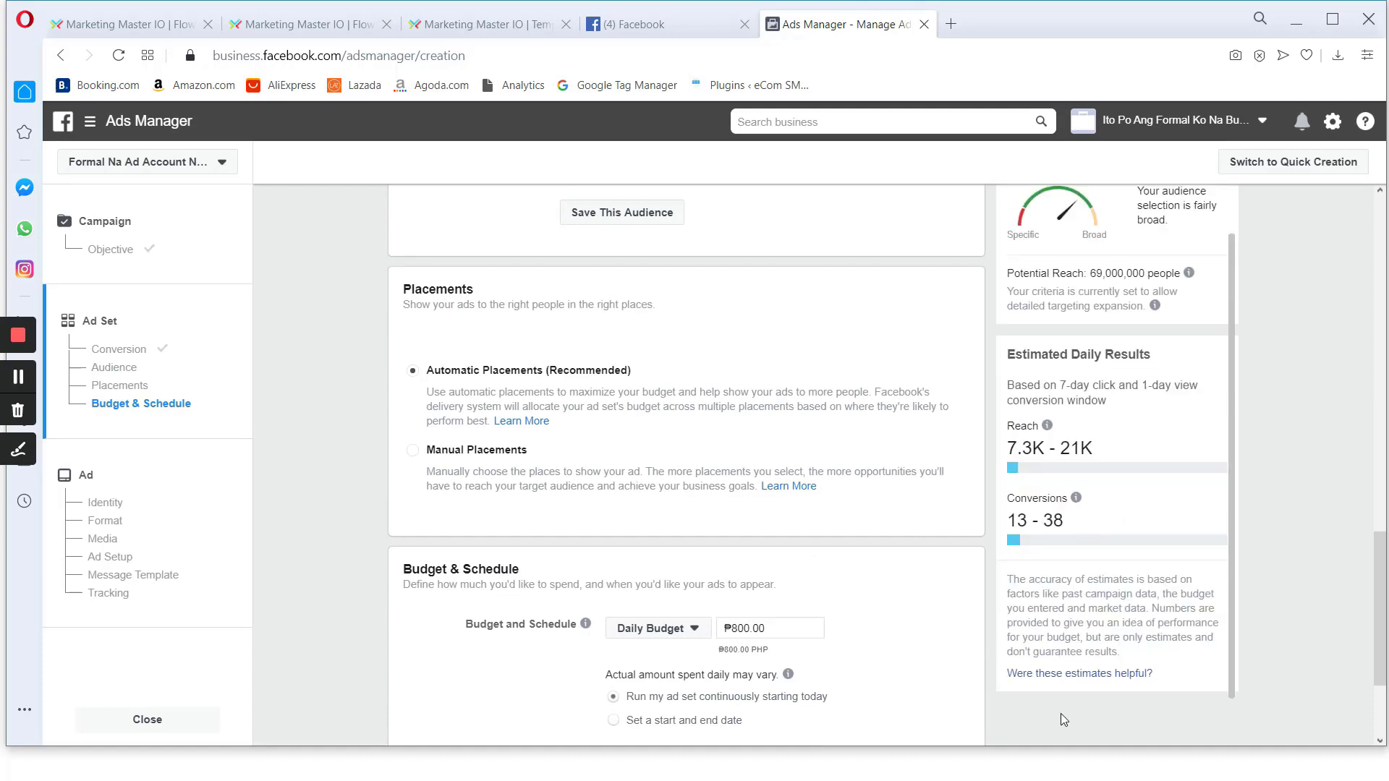
{"action": "scroll", "coordinate": [861, 732], "scroll_direction": "down", "scroll_amount": 3}
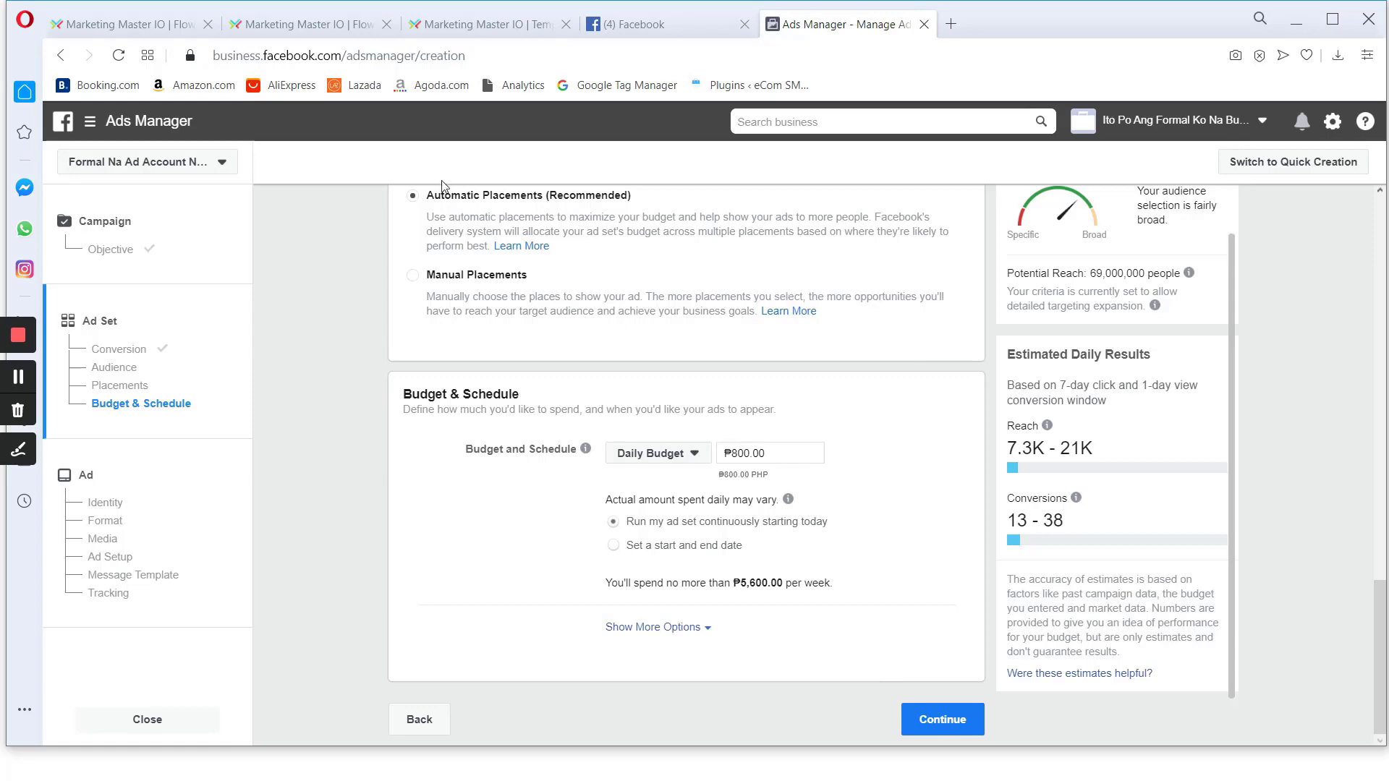
{"action": "left_click", "coordinate": [114, 24]}
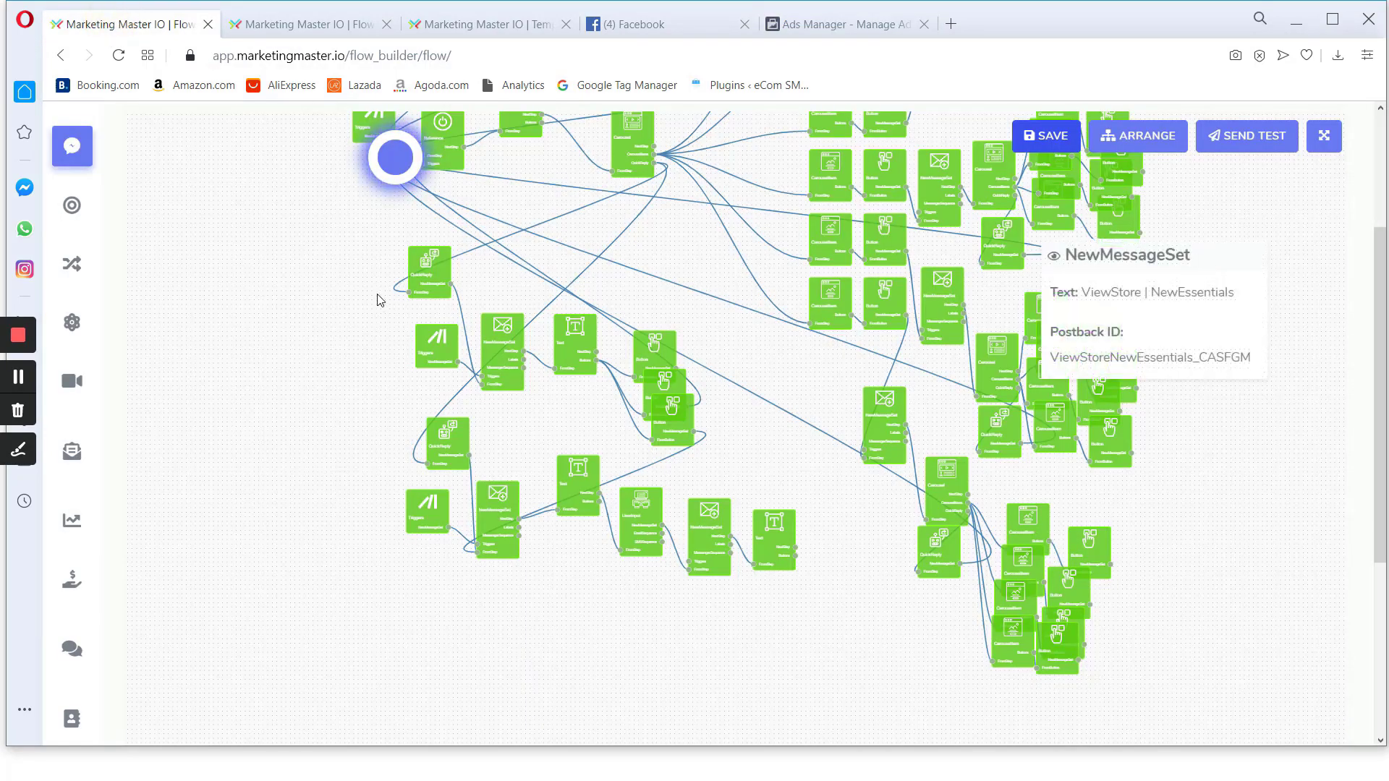
{"action": "left_click", "coordinate": [805, 27]}
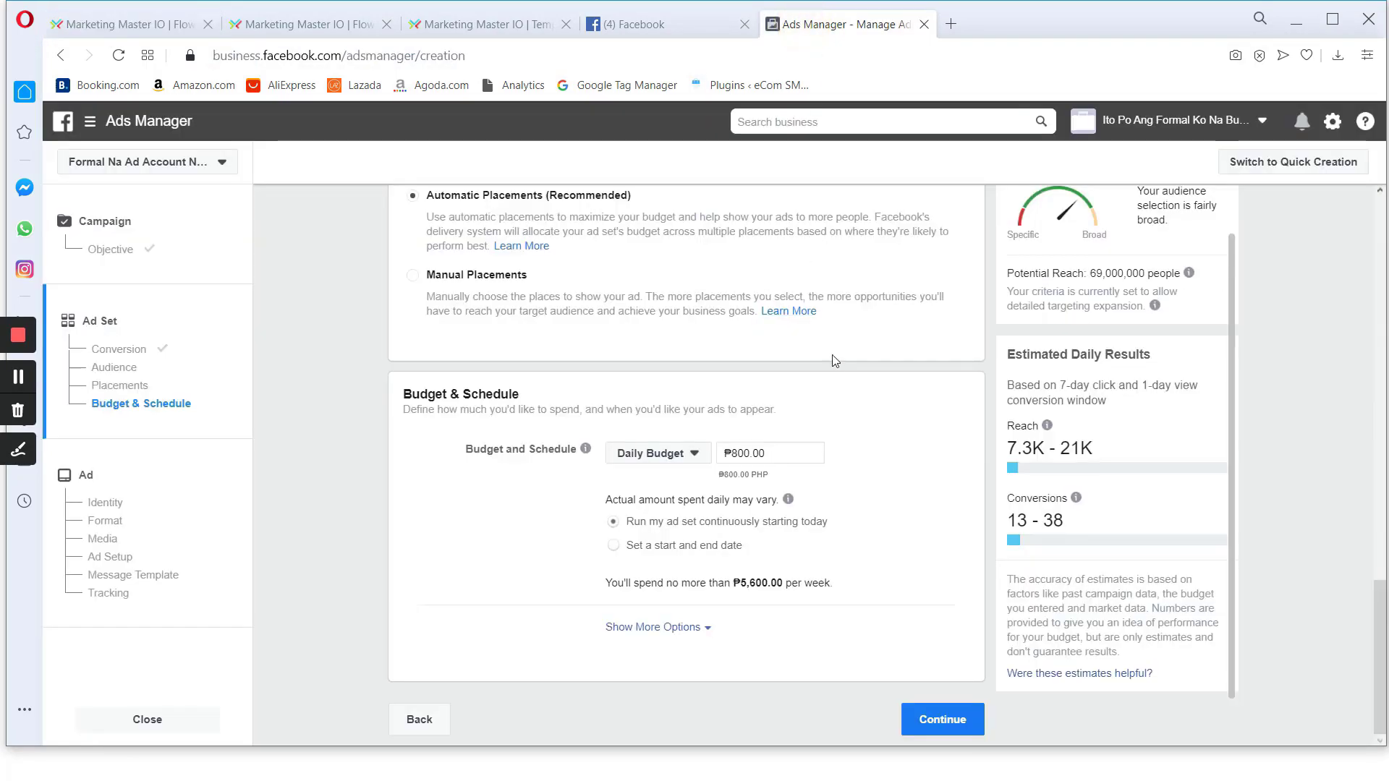
Review the ad set's audience, placements and budget alongside the chatbot flow, and continue to the ad level with these settings
{"action": "left_click", "coordinate": [102, 24]}
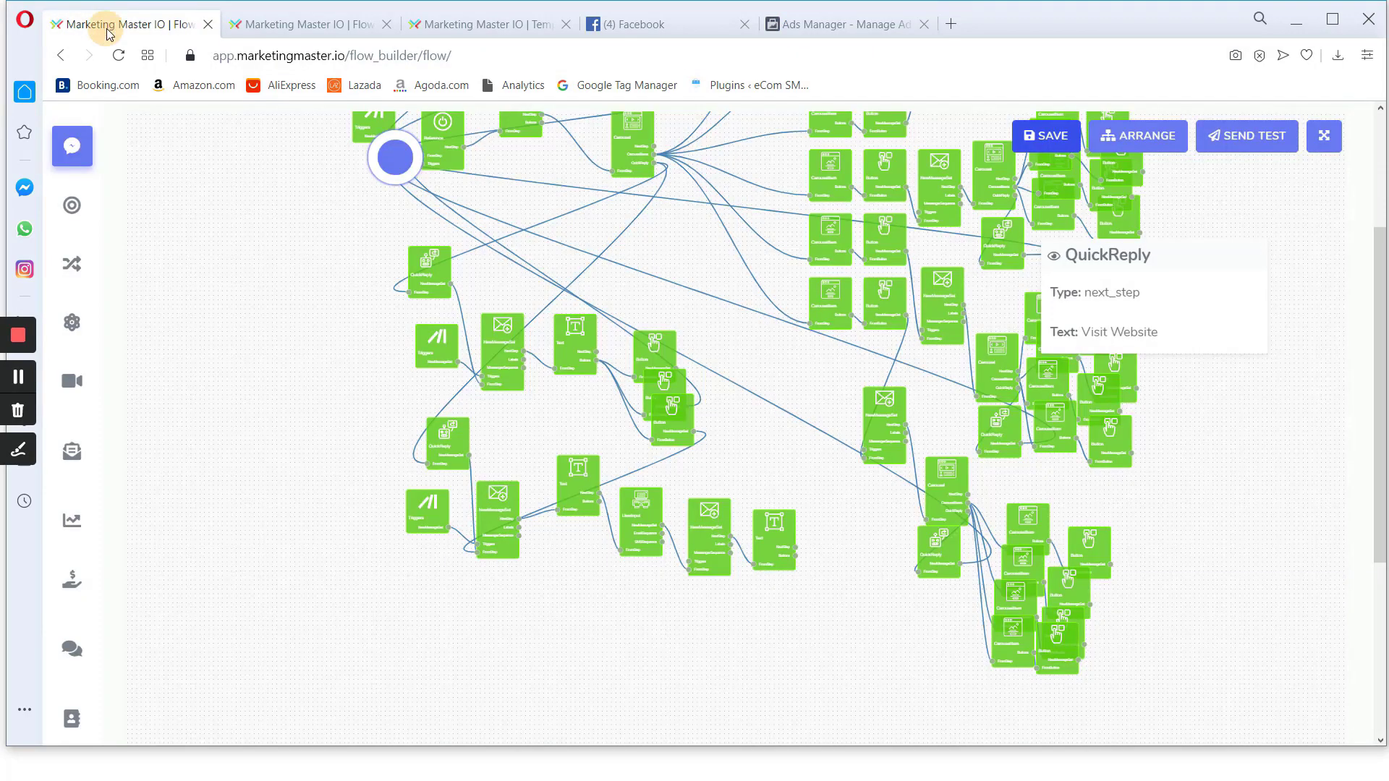
{"action": "left_click", "coordinate": [811, 29]}
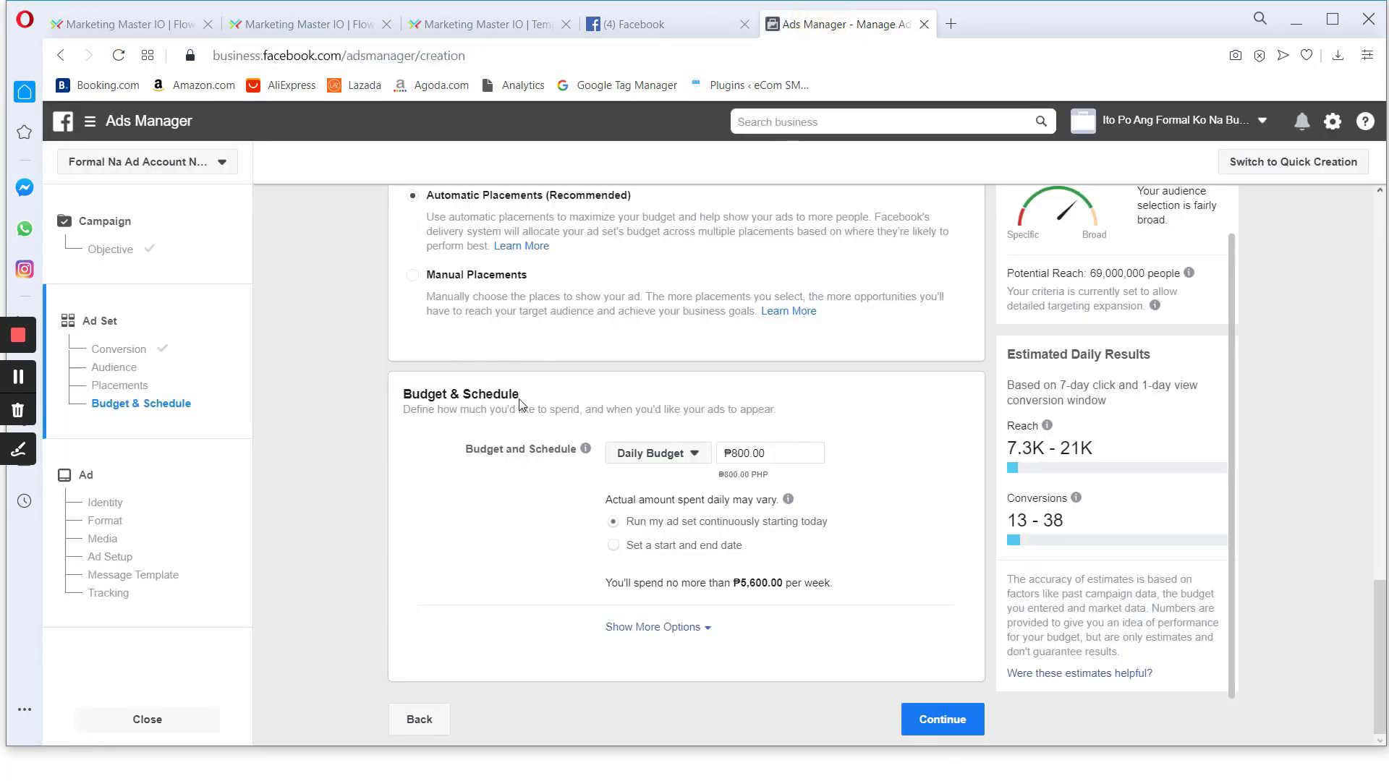
{"action": "left_click_drag", "start_coordinate": [492, 466], "coordinate": [535, 510]}
{"action": "left_click", "coordinate": [857, 437]}
{"action": "scroll", "coordinate": [630, 557], "scroll_direction": "up", "scroll_amount": 5}
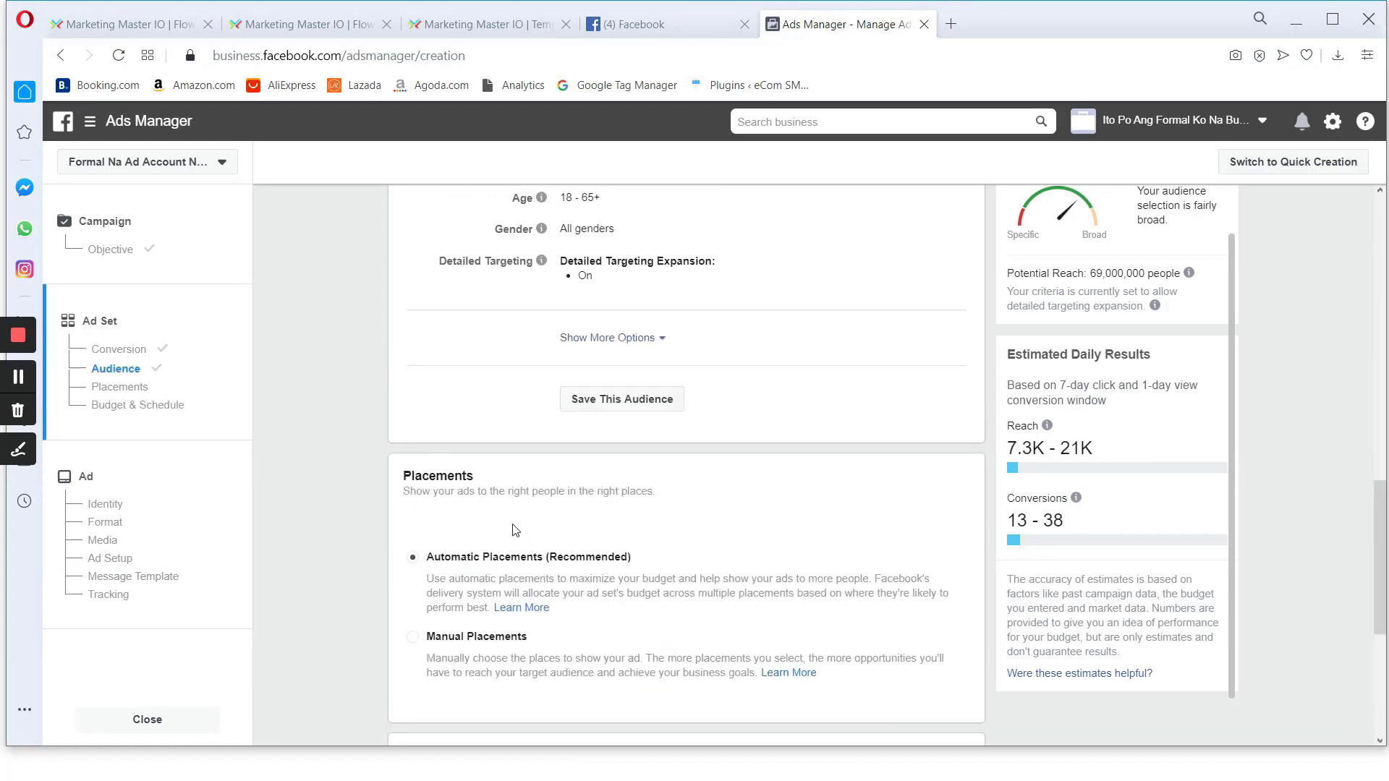
{"action": "scroll", "coordinate": [749, 497], "scroll_direction": "up", "scroll_amount": 4}
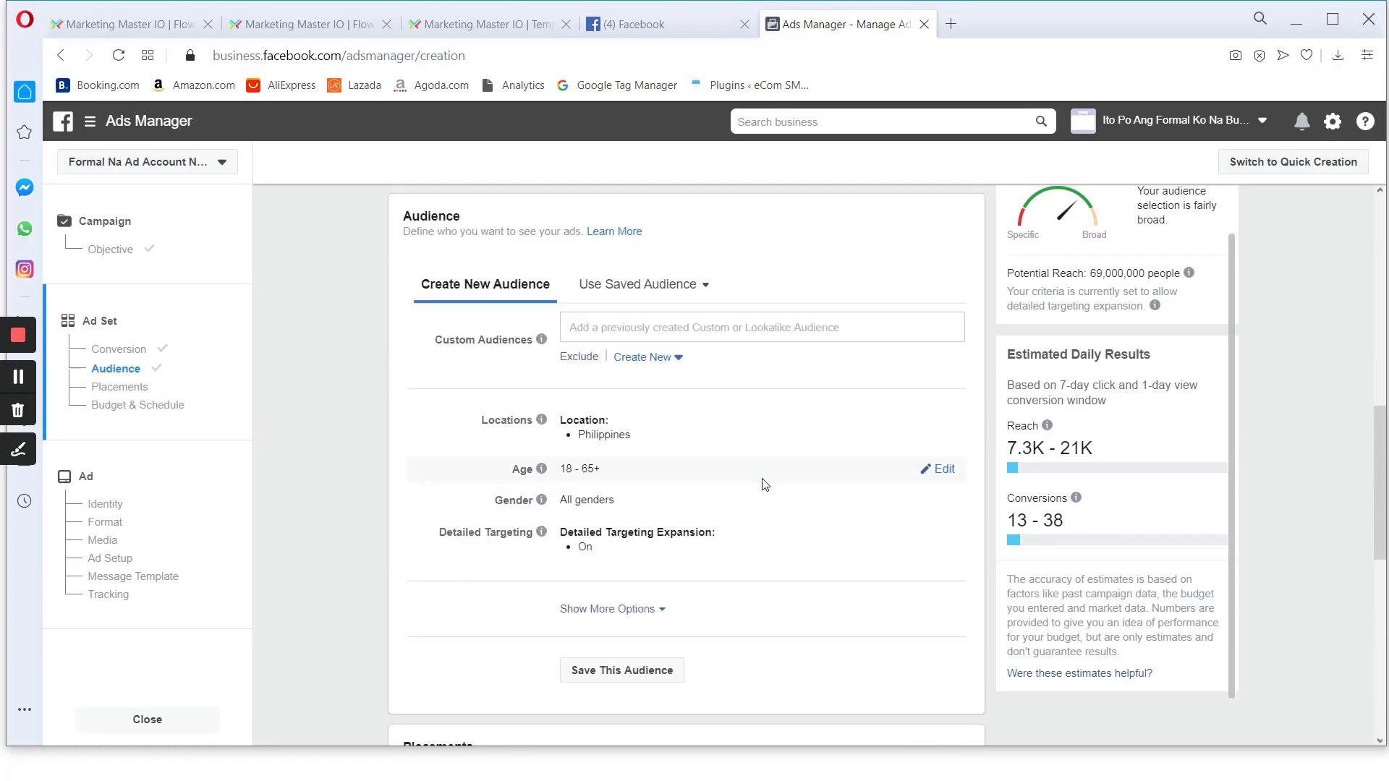
{"action": "scroll", "coordinate": [765, 484], "scroll_direction": "down", "scroll_amount": 8}
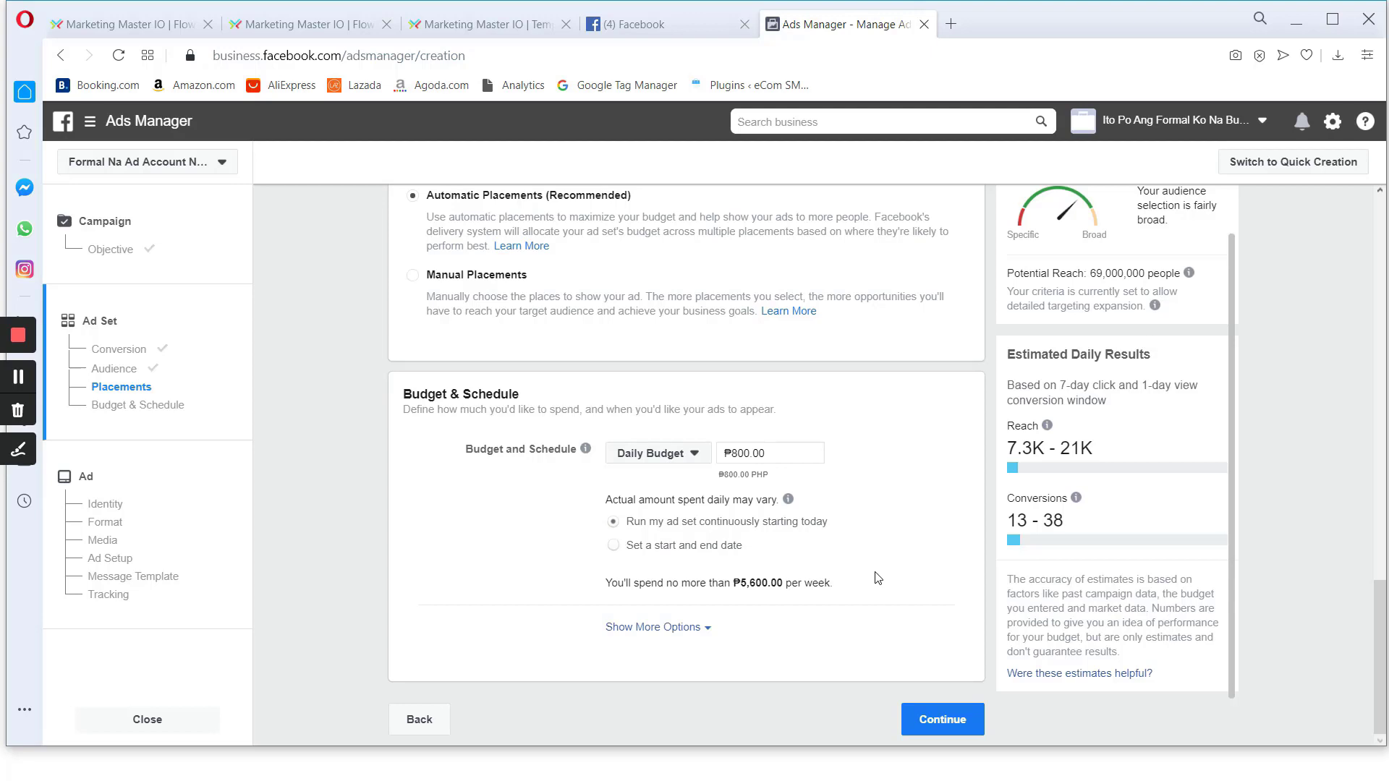
{"action": "left_click", "coordinate": [943, 720]}
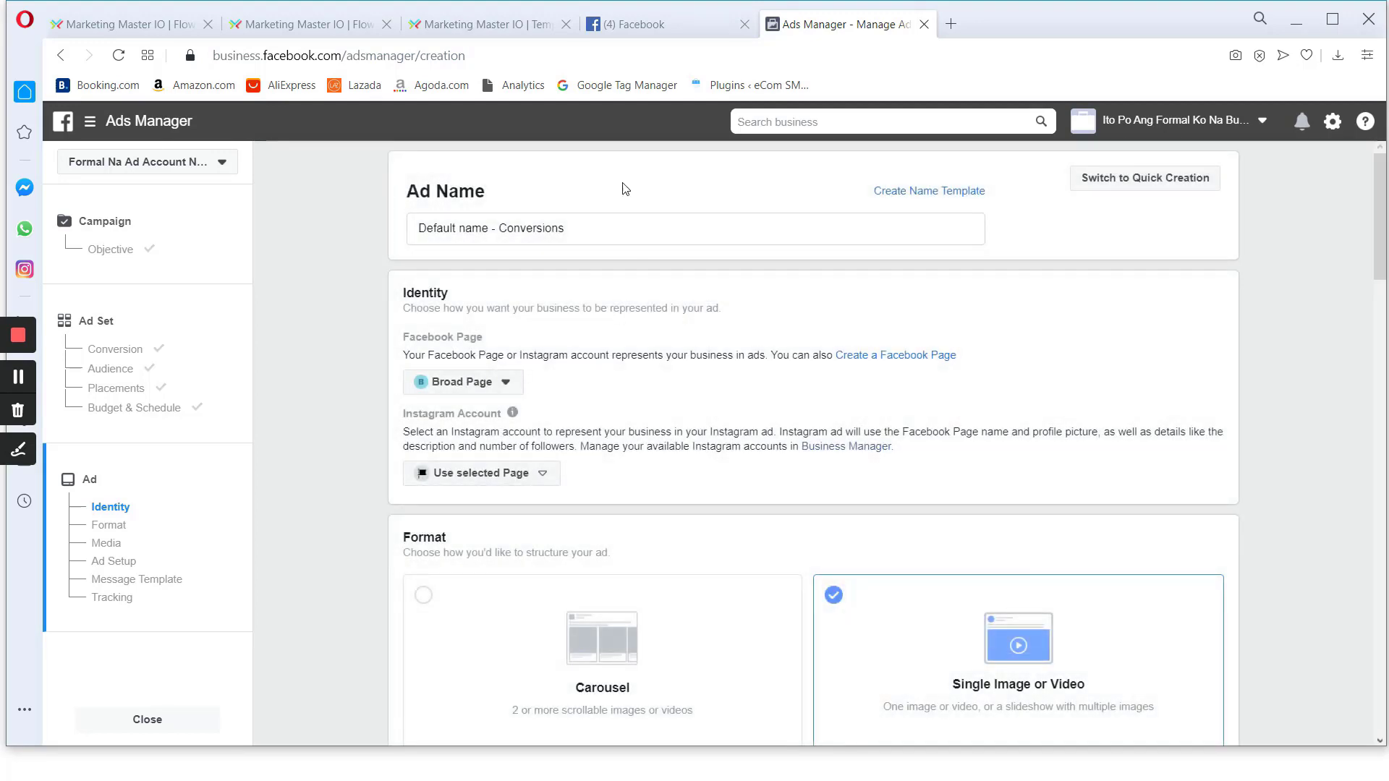
Choose The New Normal Essentials from the personal pages as the ad's Facebook Page
{"action": "scroll", "coordinate": [610, 340], "scroll_direction": "down", "scroll_amount": 2}
{"action": "scroll", "coordinate": [610, 341], "scroll_direction": "up", "scroll_amount": 1}
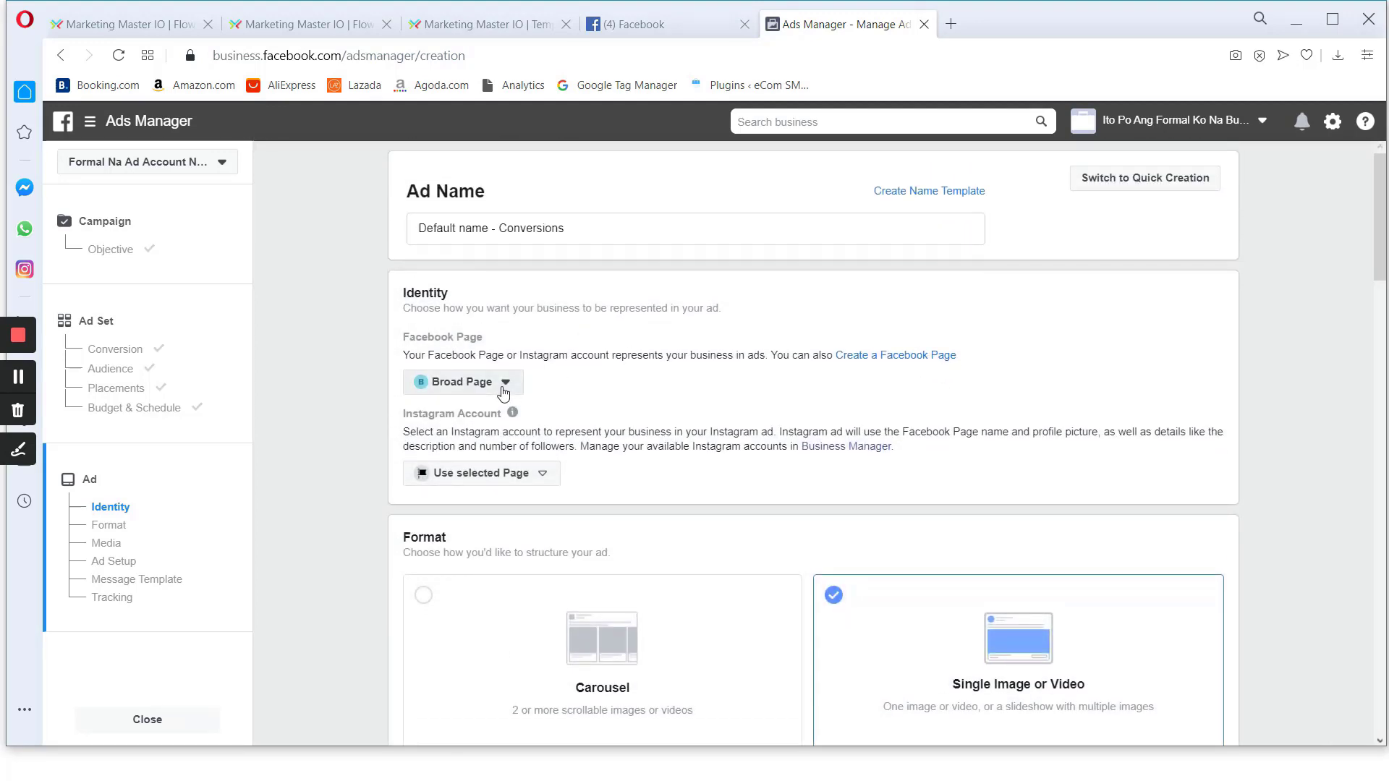
{"action": "left_click", "coordinate": [504, 393]}
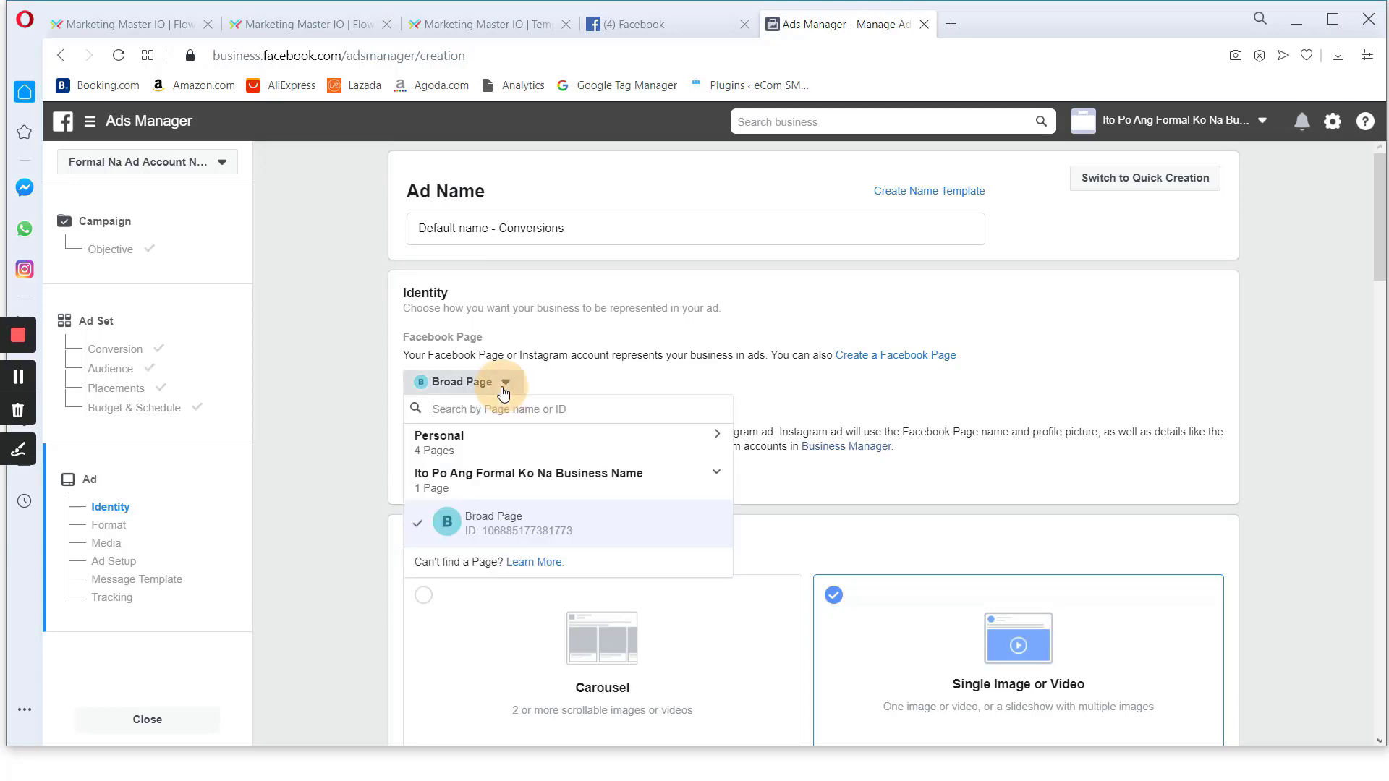
{"action": "left_click", "coordinate": [495, 447]}
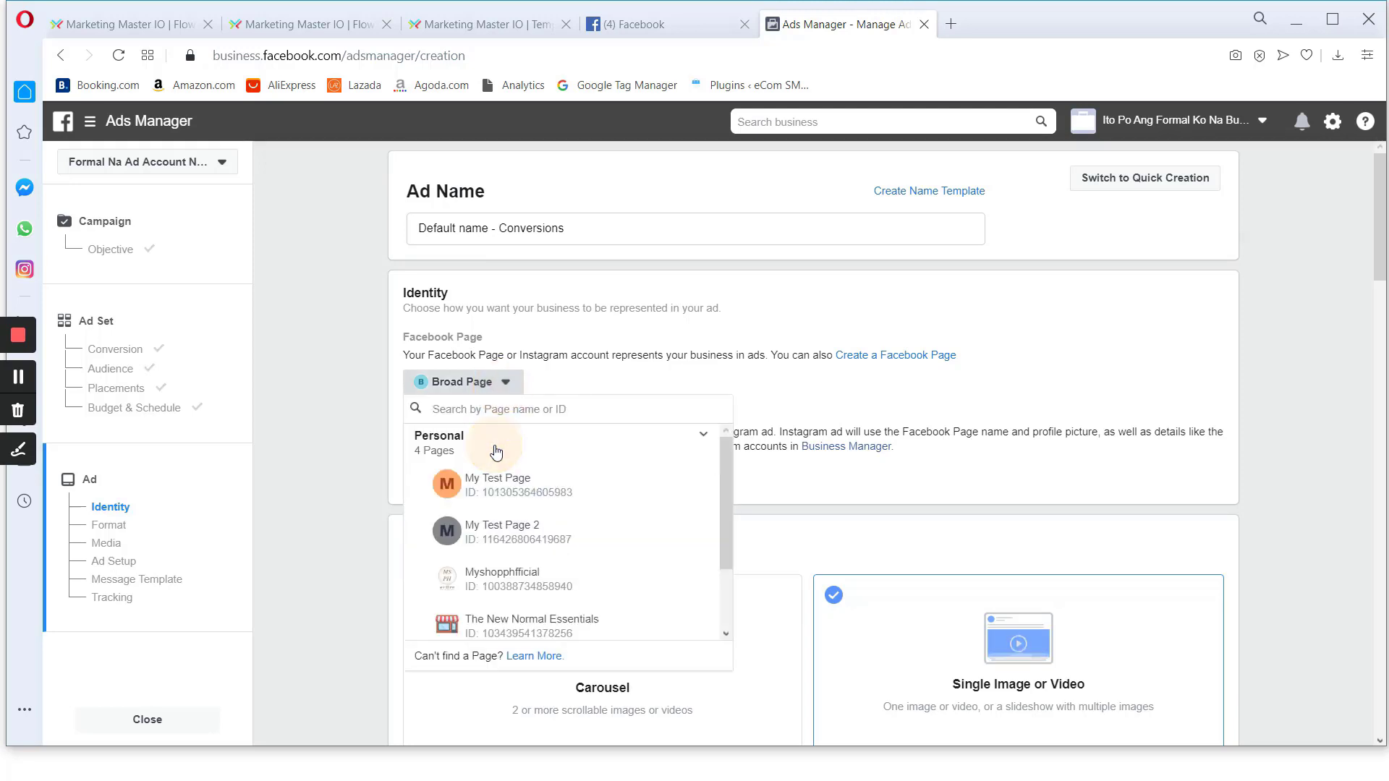
{"action": "scroll", "coordinate": [536, 582], "scroll_direction": "down", "scroll_amount": 2}
{"action": "left_click", "coordinate": [527, 534]}
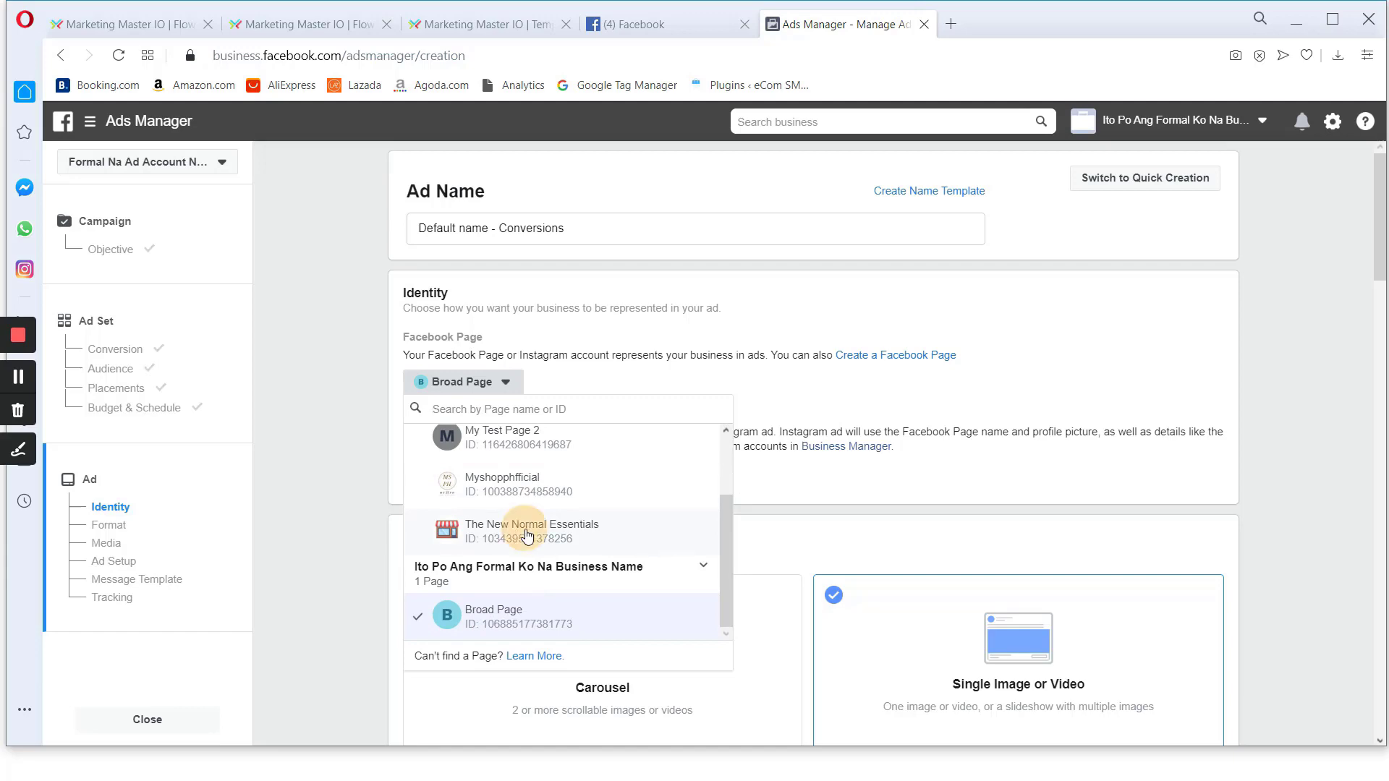
Examine the whole chatbot flow in Marketing Master IO and return to the ad's Facebook Page selection in Ads Manager
{"action": "left_click", "coordinate": [69, 4]}
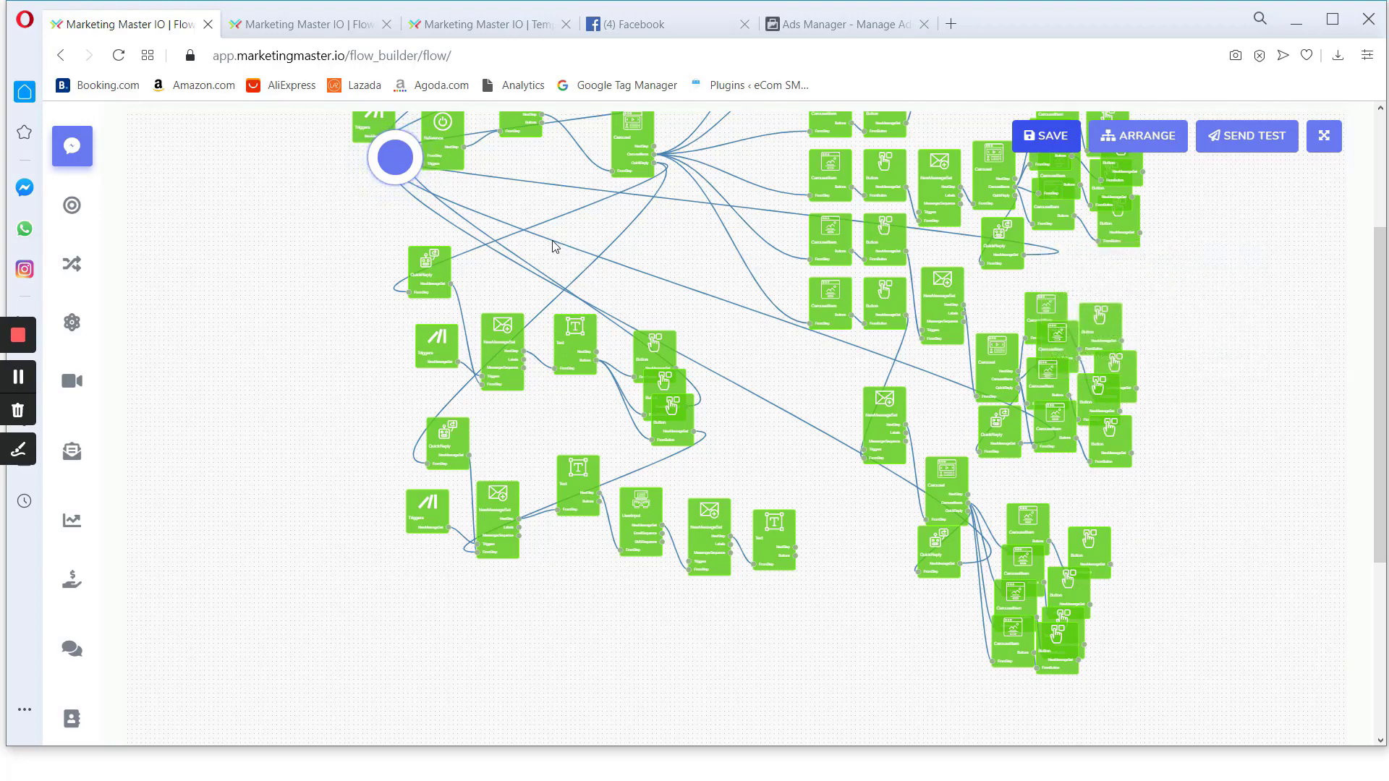
{"action": "scroll", "coordinate": [554, 257], "scroll_direction": "down", "scroll_amount": 5}
{"action": "left_click_drag", "start_coordinate": [431, 284], "coordinate": [380, 423]}
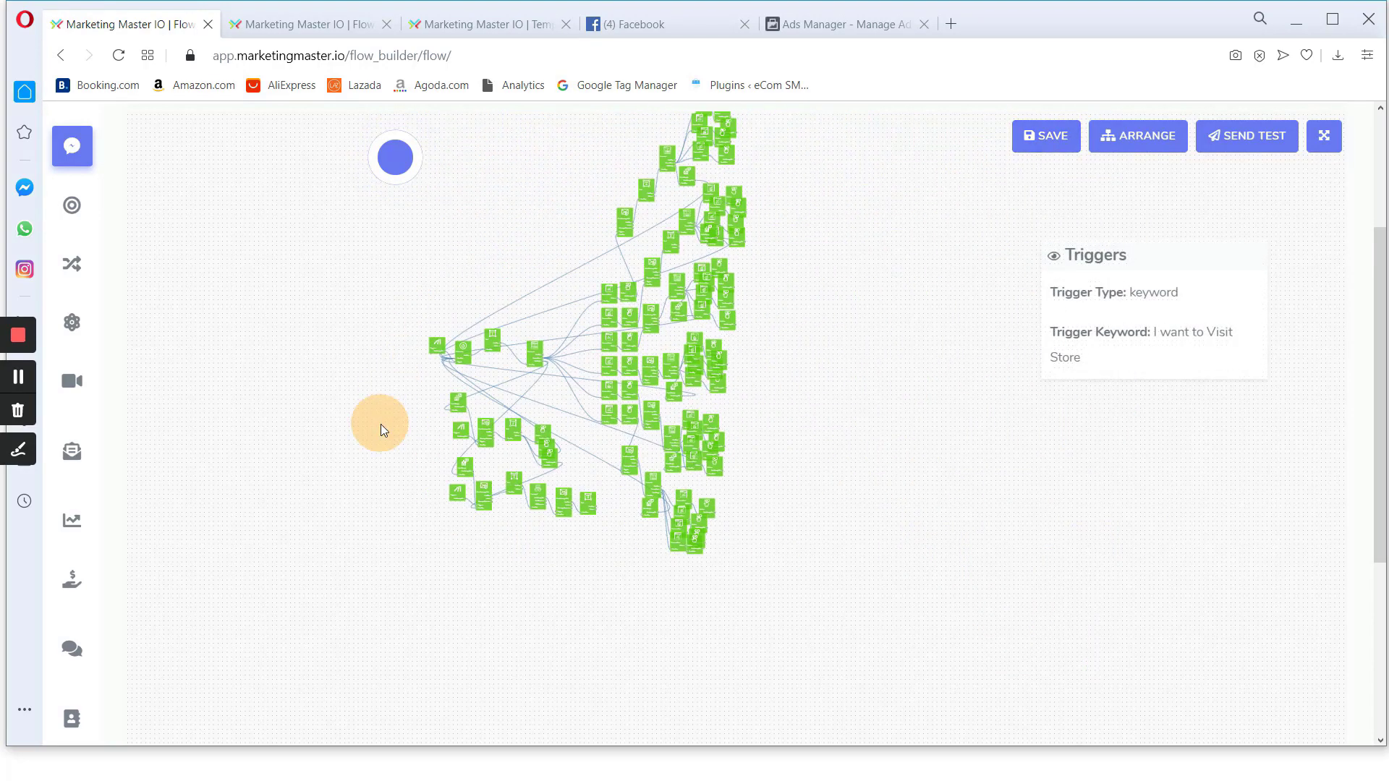
{"action": "left_click", "coordinate": [826, 25]}
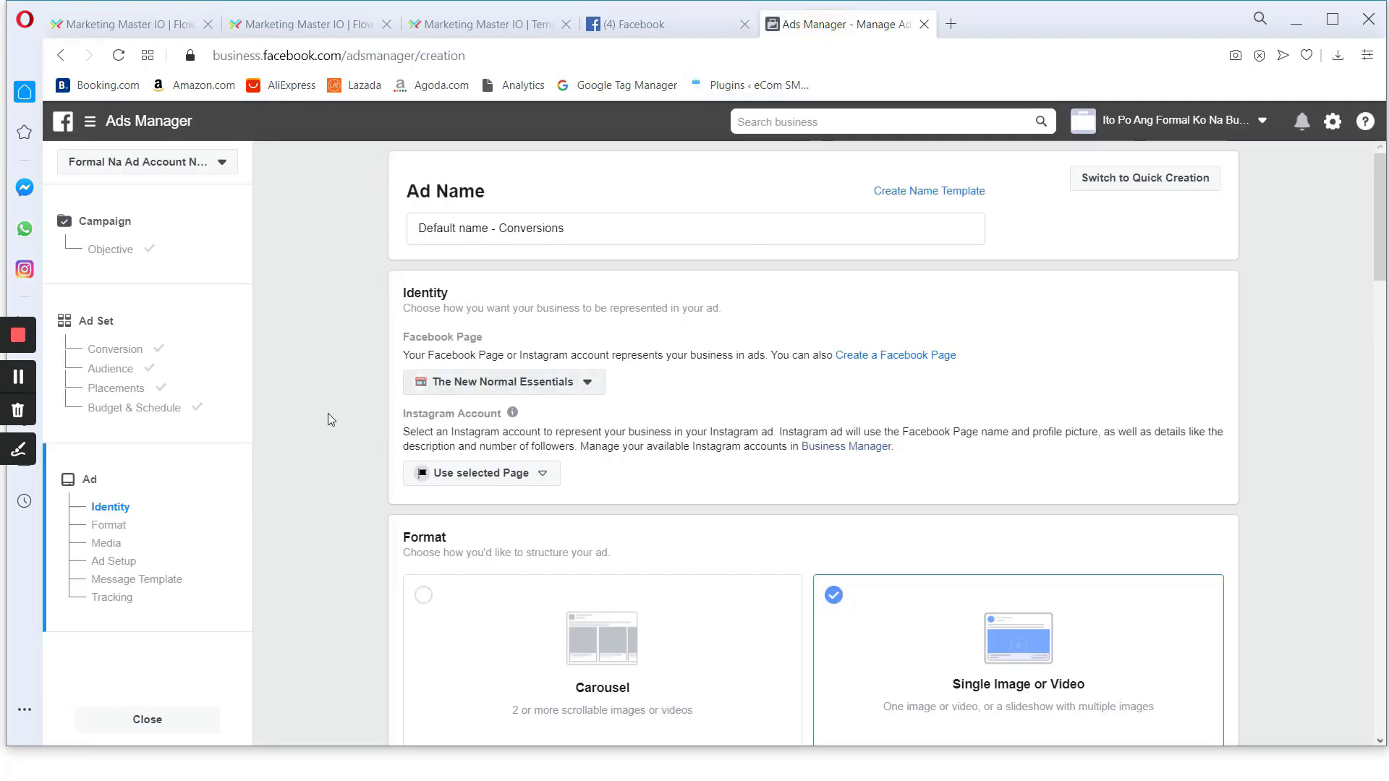
{"action": "left_click", "coordinate": [18, 449]}
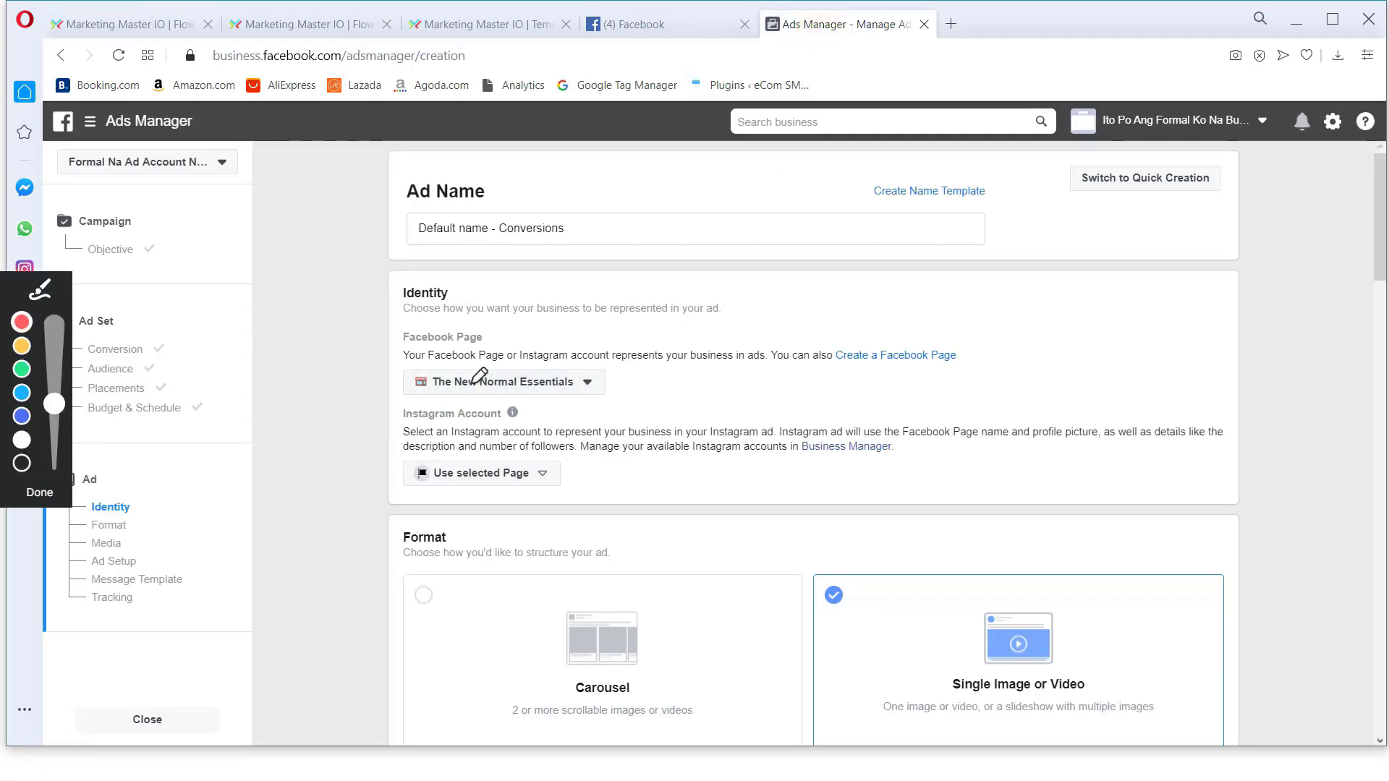
{"action": "mouse_move", "coordinate": [499, 338]}
{"action": "left_mouse_down"}
{"action": "mouse_move", "coordinate": [373, 416]}
{"action": "mouse_move", "coordinate": [535, 414]}
{"action": "mouse_move", "coordinate": [506, 340]}
{"action": "mouse_move", "coordinate": [471, 343]}
{"action": "left_mouse_up"}
{"action": "left_click", "coordinate": [41, 493]}
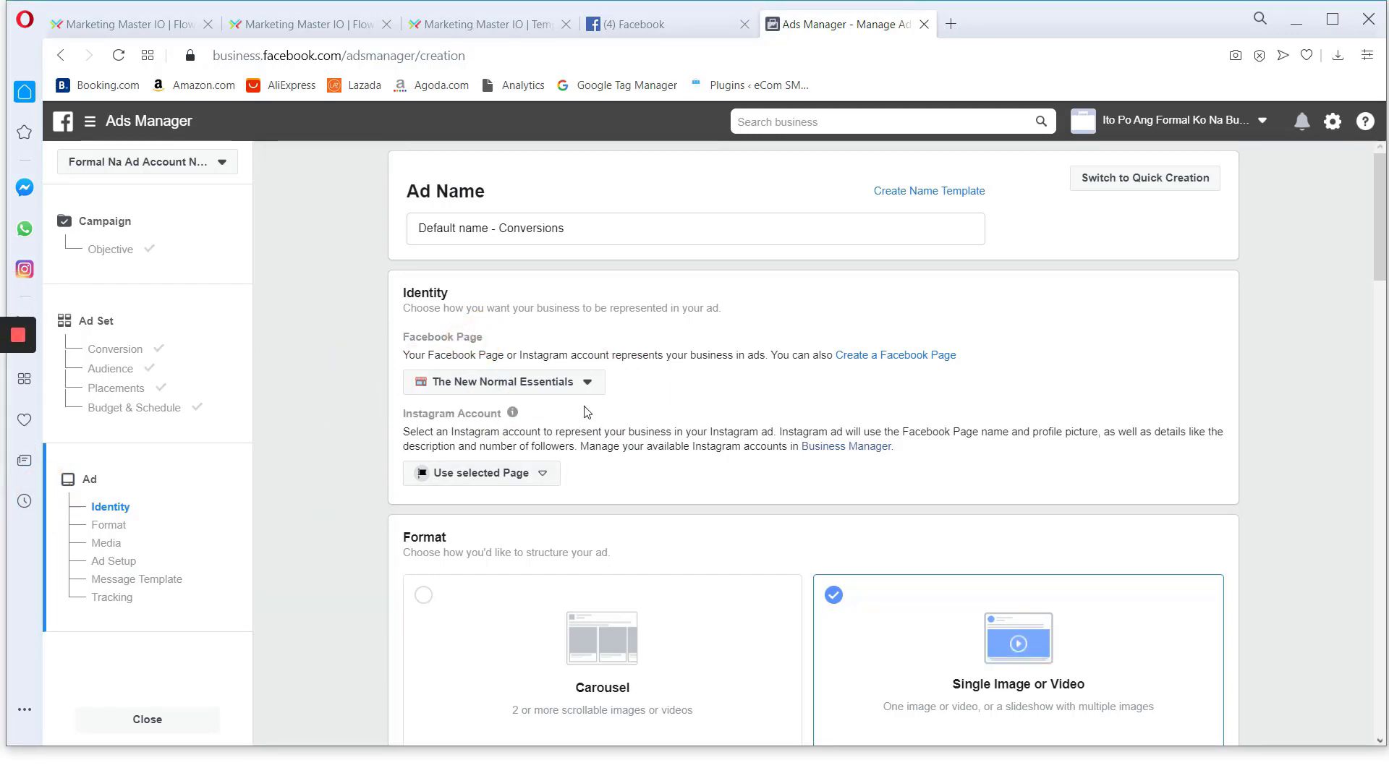
Add the 588 × 392 product screenshot from the account images as the ad's media
{"action": "scroll", "coordinate": [586, 418], "scroll_direction": "down", "scroll_amount": 7}
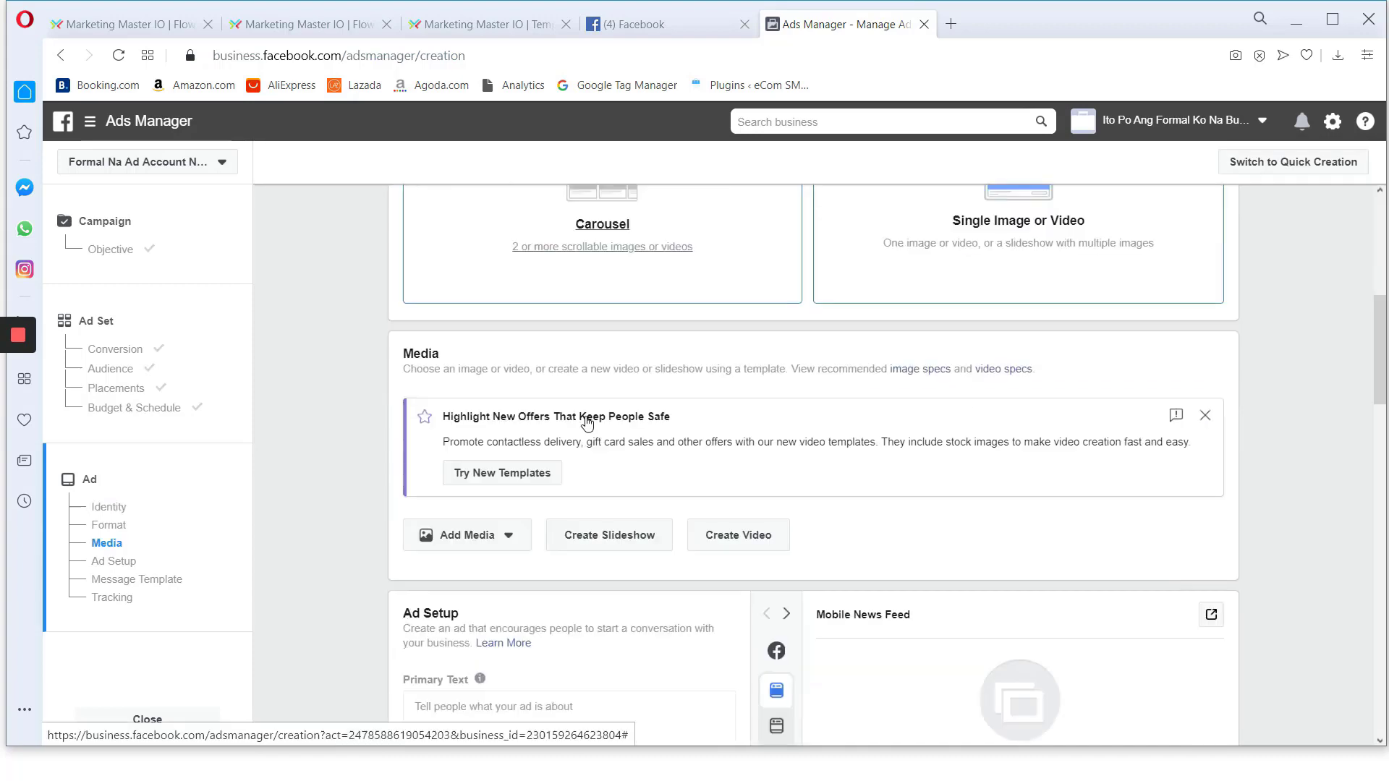
{"action": "scroll", "coordinate": [586, 418], "scroll_direction": "up", "scroll_amount": 3}
{"action": "scroll", "coordinate": [588, 414], "scroll_direction": "down", "scroll_amount": 4}
{"action": "scroll", "coordinate": [600, 427], "scroll_direction": "up", "scroll_amount": 4}
{"action": "scroll", "coordinate": [599, 425], "scroll_direction": "down", "scroll_amount": 2}
{"action": "scroll", "coordinate": [550, 463], "scroll_direction": "down", "scroll_amount": 1}
{"action": "left_click", "coordinate": [463, 444]}
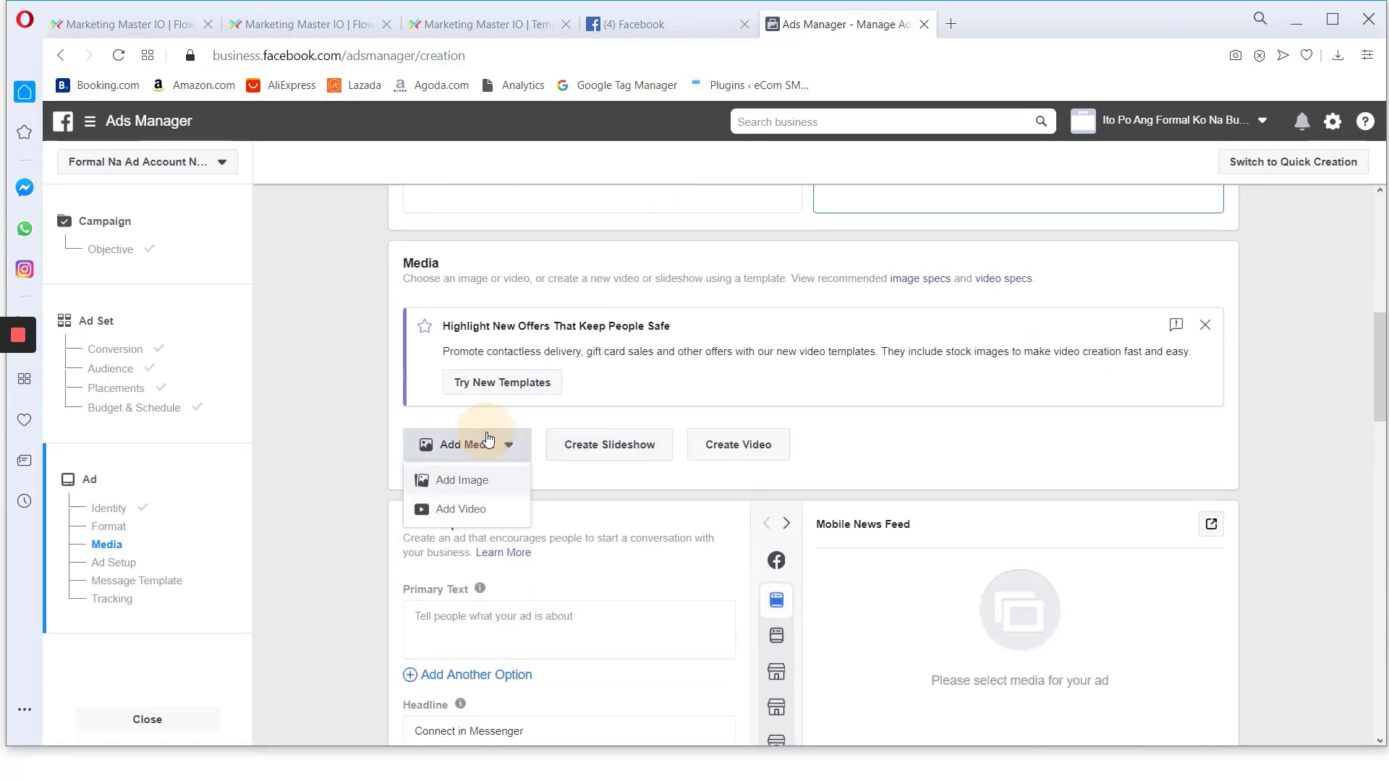
{"action": "left_click", "coordinate": [445, 482]}
{"action": "left_click", "coordinate": [334, 316]}
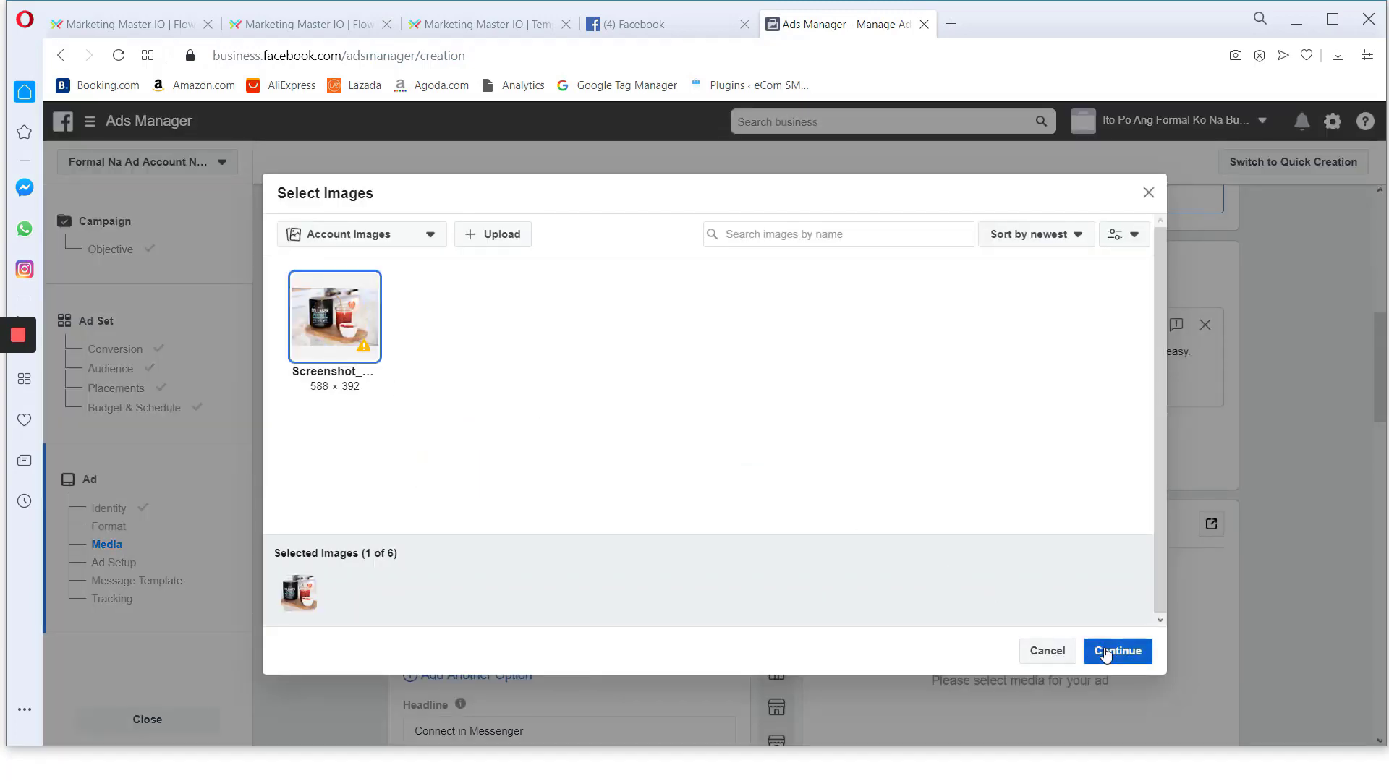
{"action": "left_click", "coordinate": [1116, 650]}
Enter "hello this is a sample primary text" as the ad's primary text
{"action": "scroll", "coordinate": [513, 460], "scroll_direction": "down", "scroll_amount": 3}
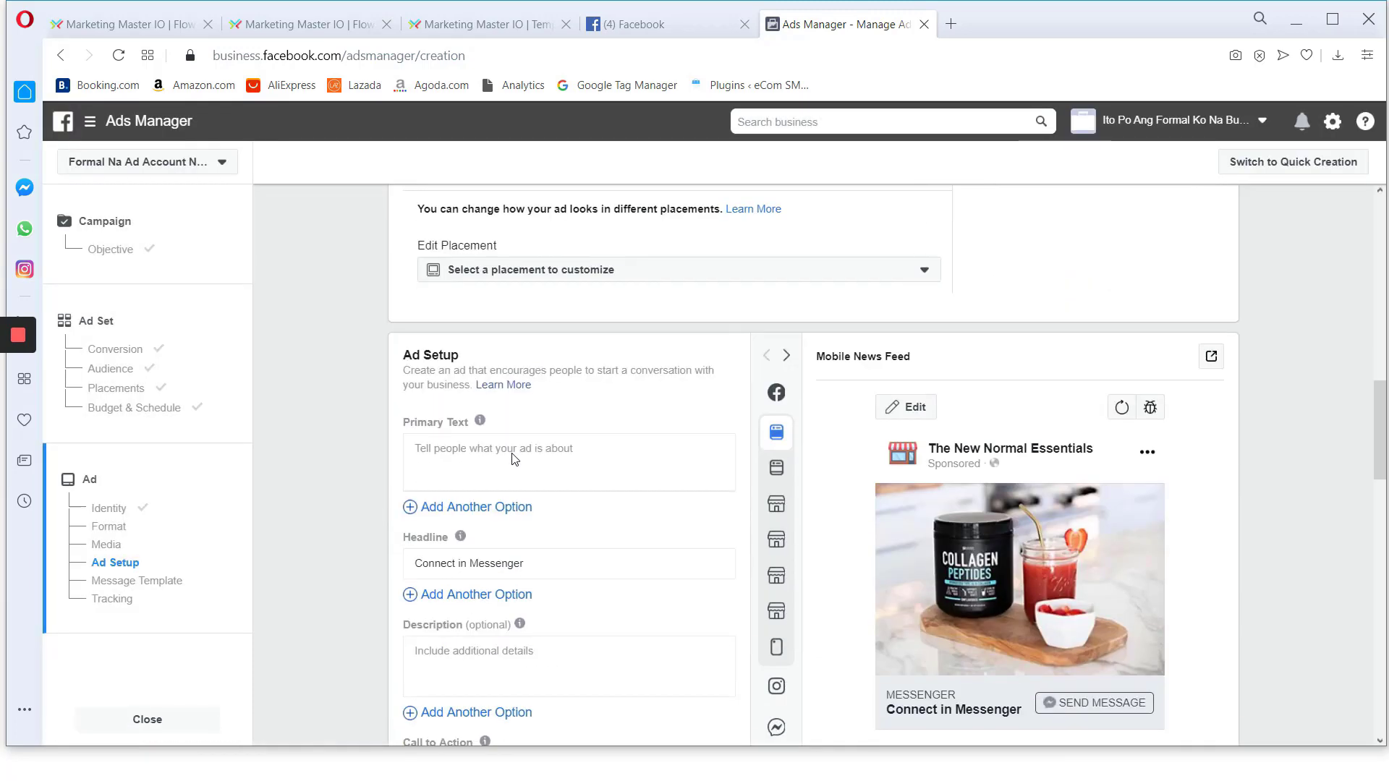
{"action": "left_click", "coordinate": [469, 470]}
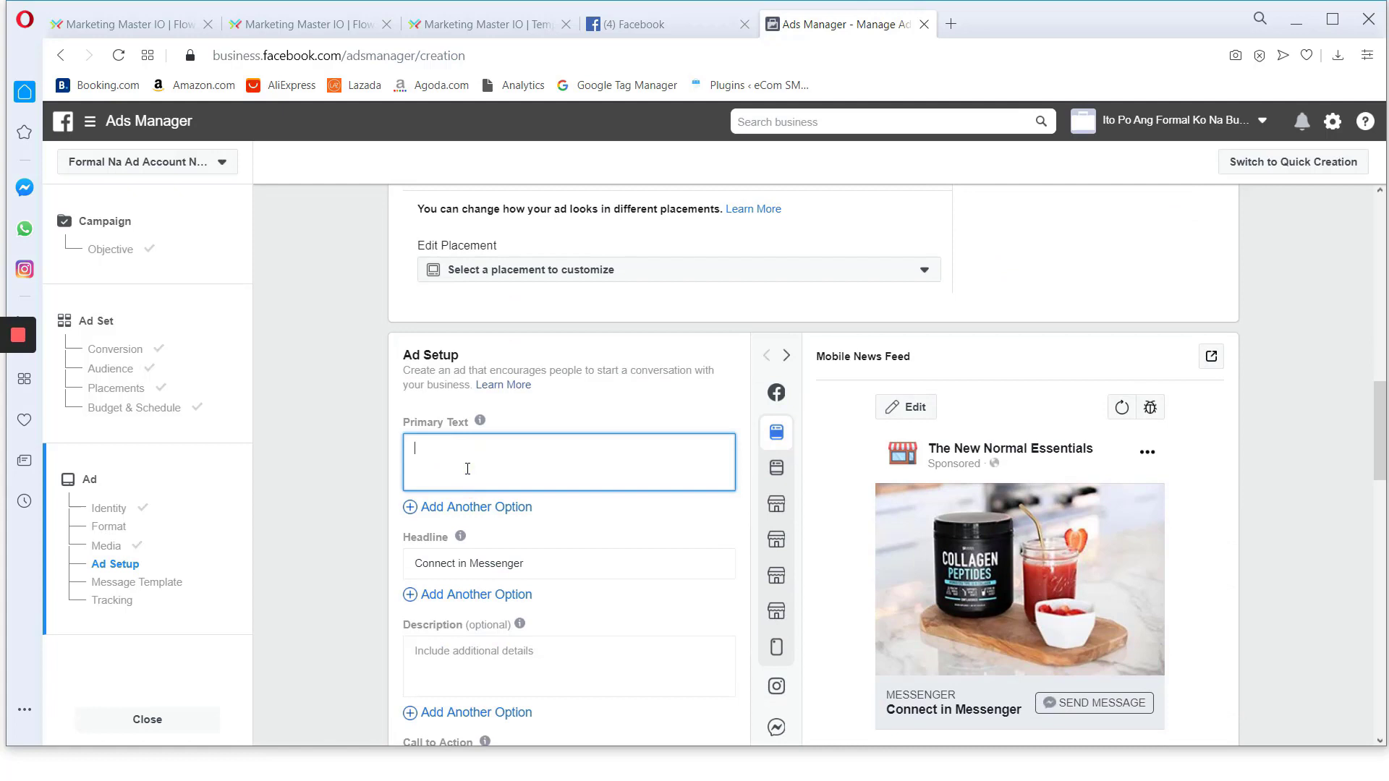
{"action": "type", "text": "hello this is a samp"}
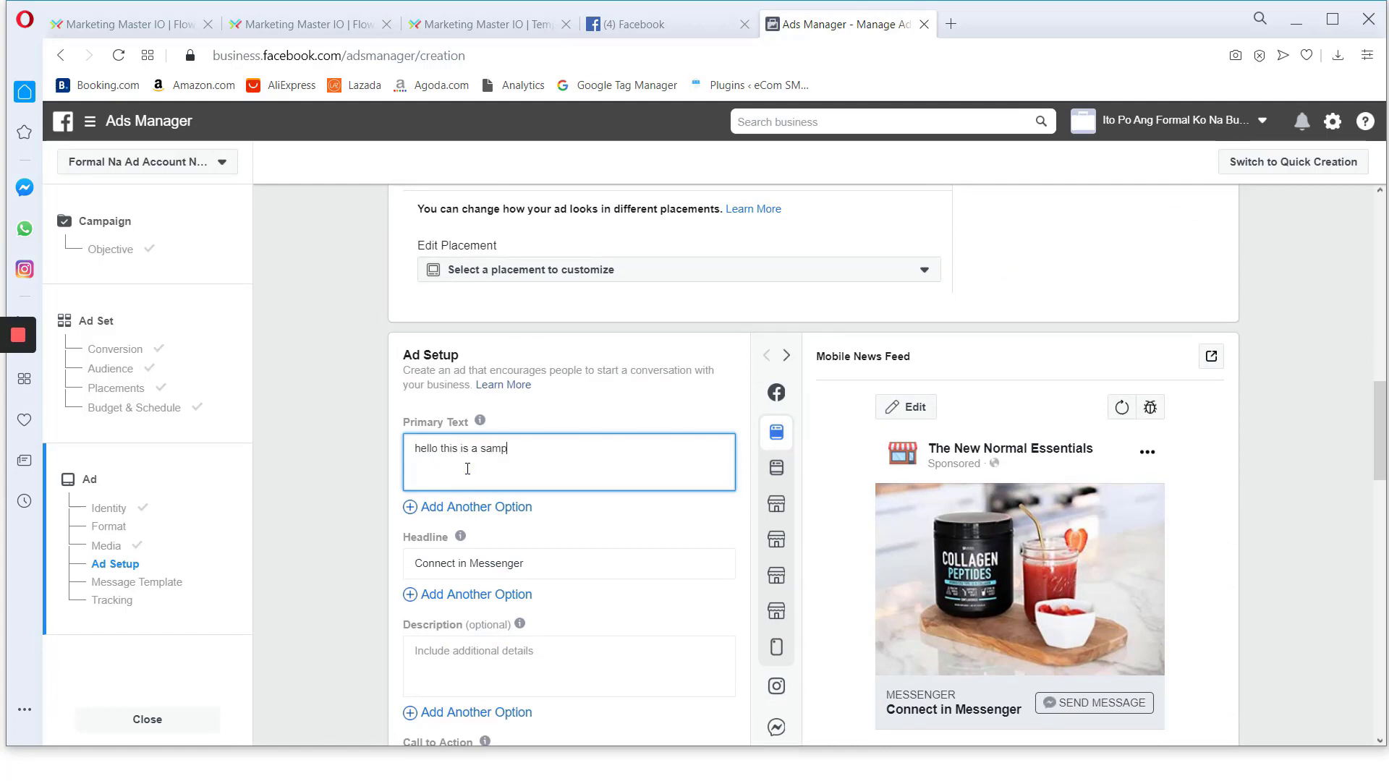
{"action": "type", "text": "le primary text"}
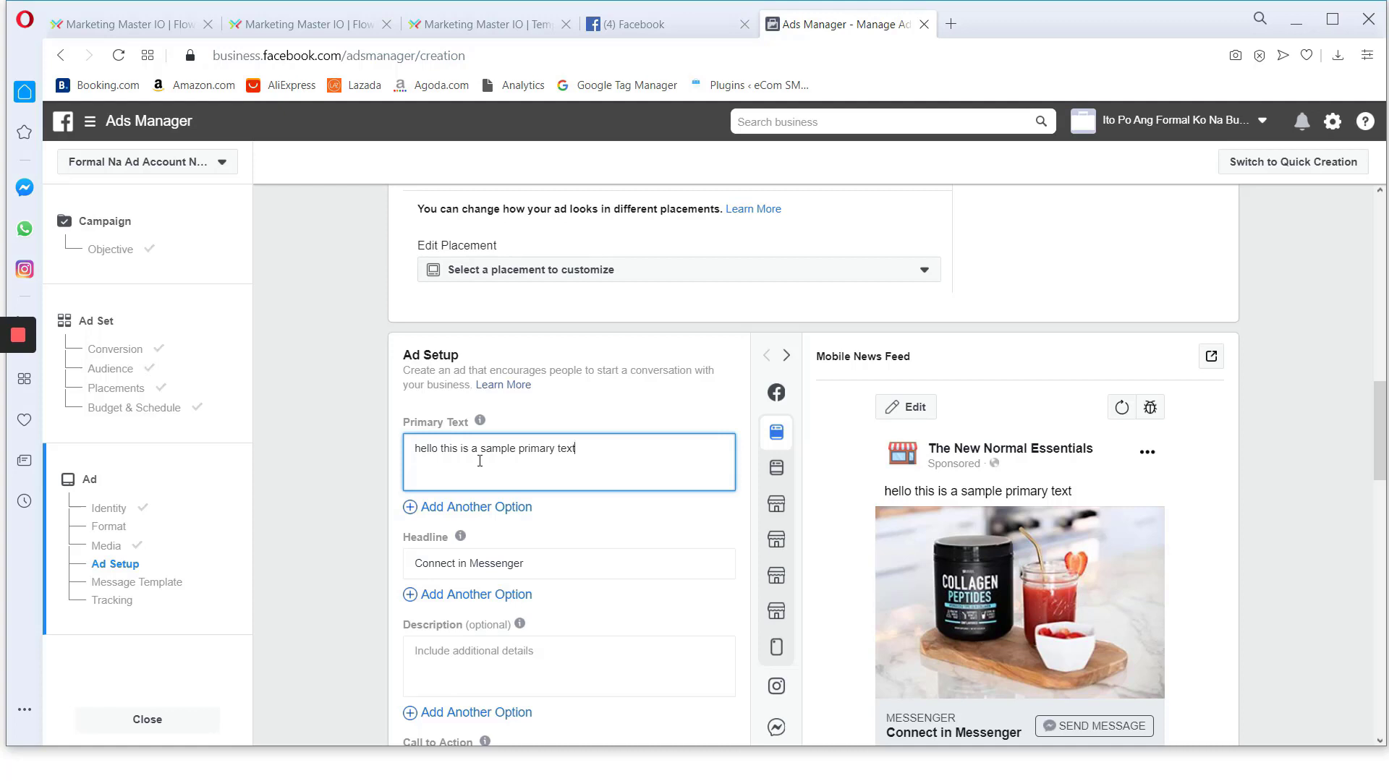
{"action": "left_click", "coordinate": [480, 447]}
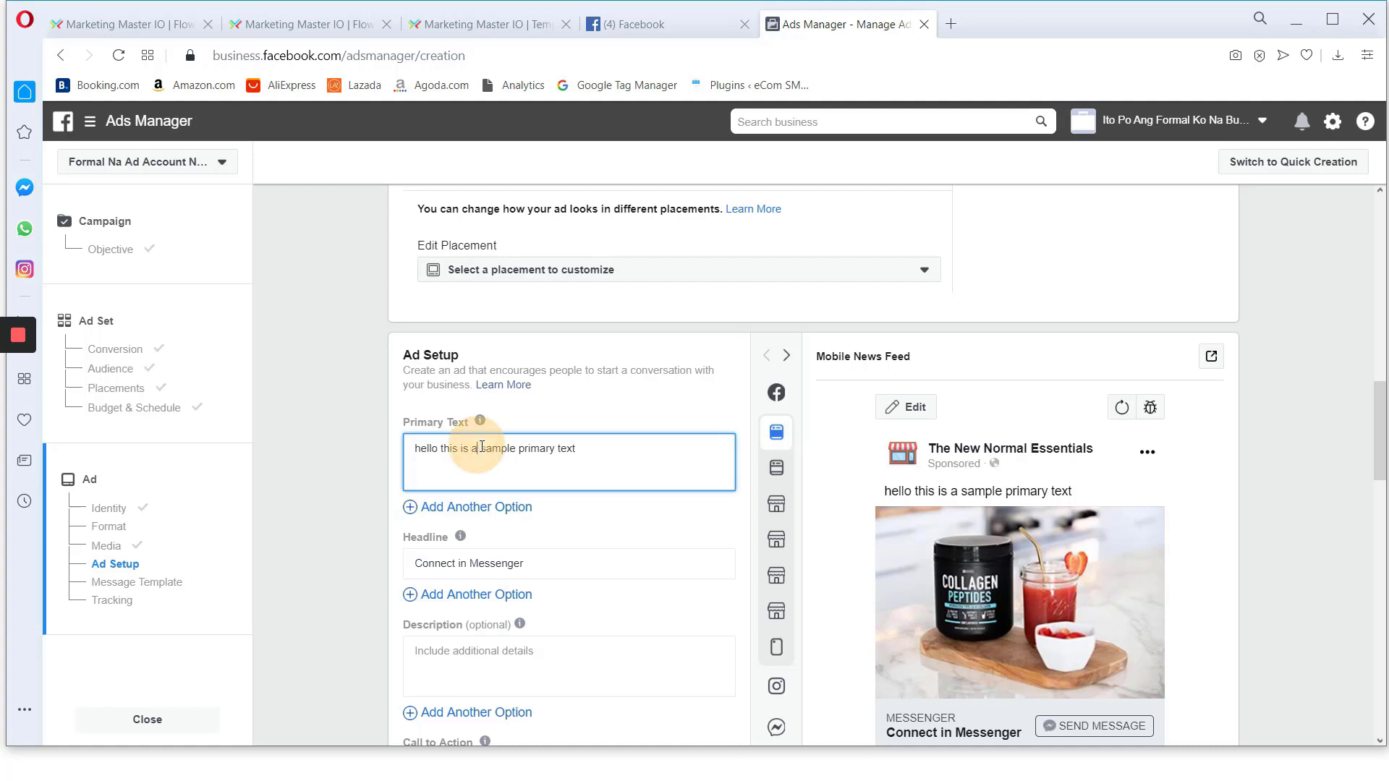
{"action": "left_click", "coordinate": [598, 454]}
{"action": "left_click", "coordinate": [633, 523]}
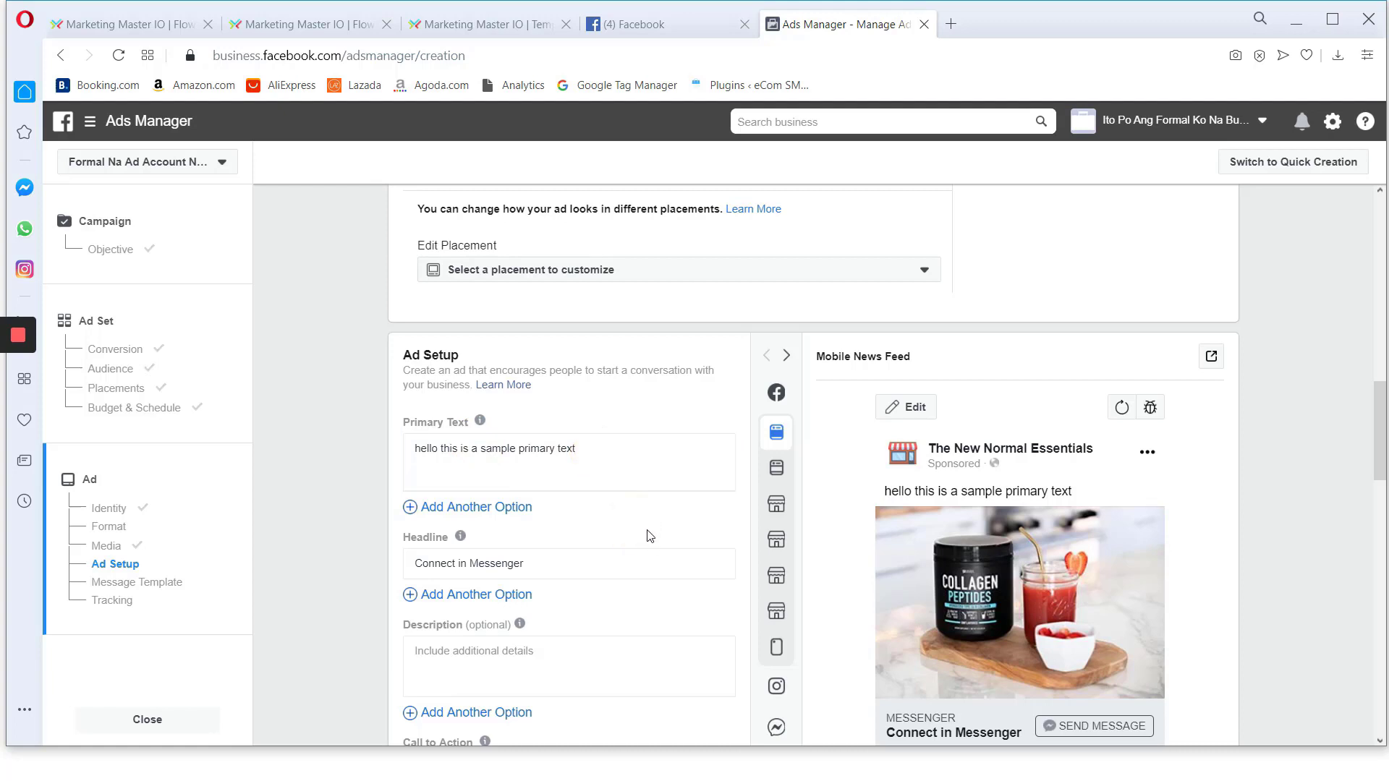
Replace the ad's headline with "Put your headline here" and leave the optional description empty
{"action": "scroll", "coordinate": [648, 538], "scroll_direction": "down", "scroll_amount": 2}
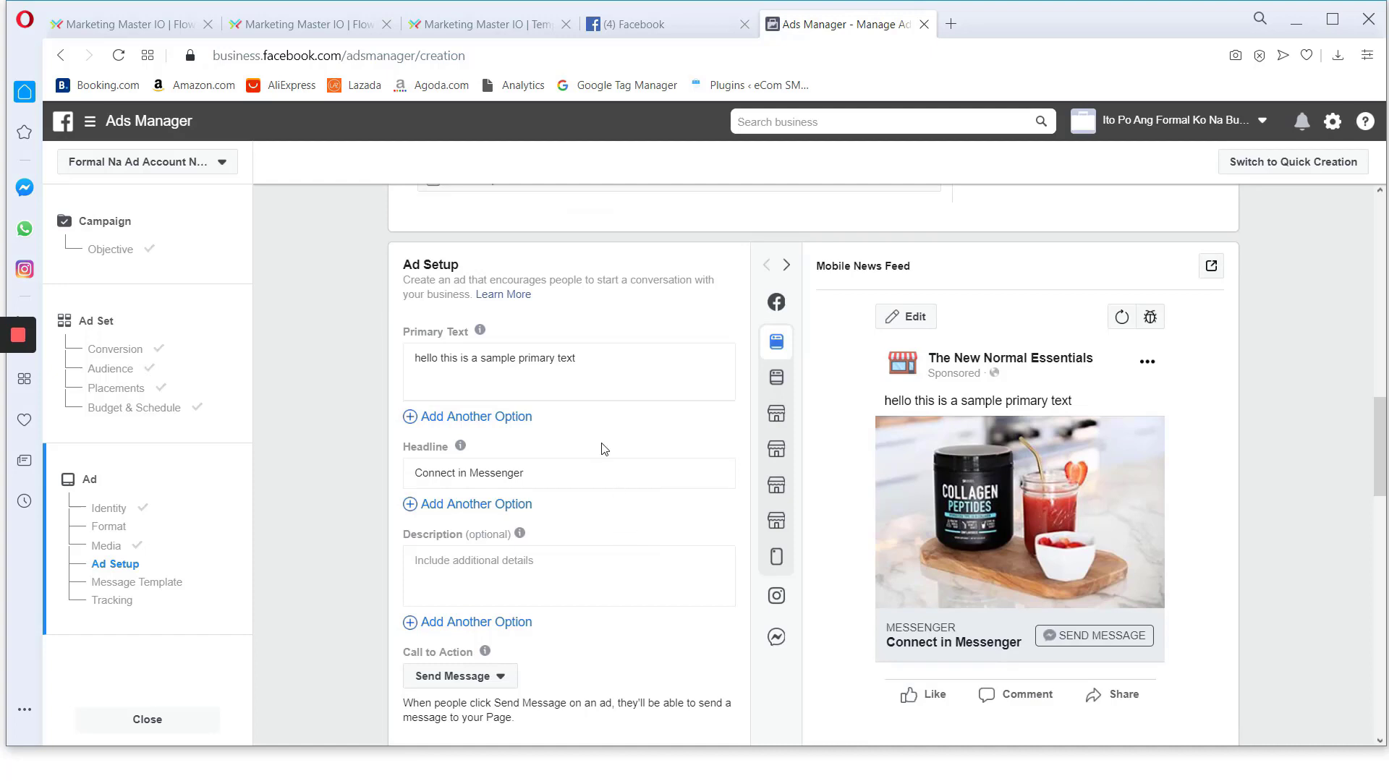
{"action": "scroll", "coordinate": [604, 449], "scroll_direction": "down", "scroll_amount": 2}
{"action": "left_click", "coordinate": [581, 389]}
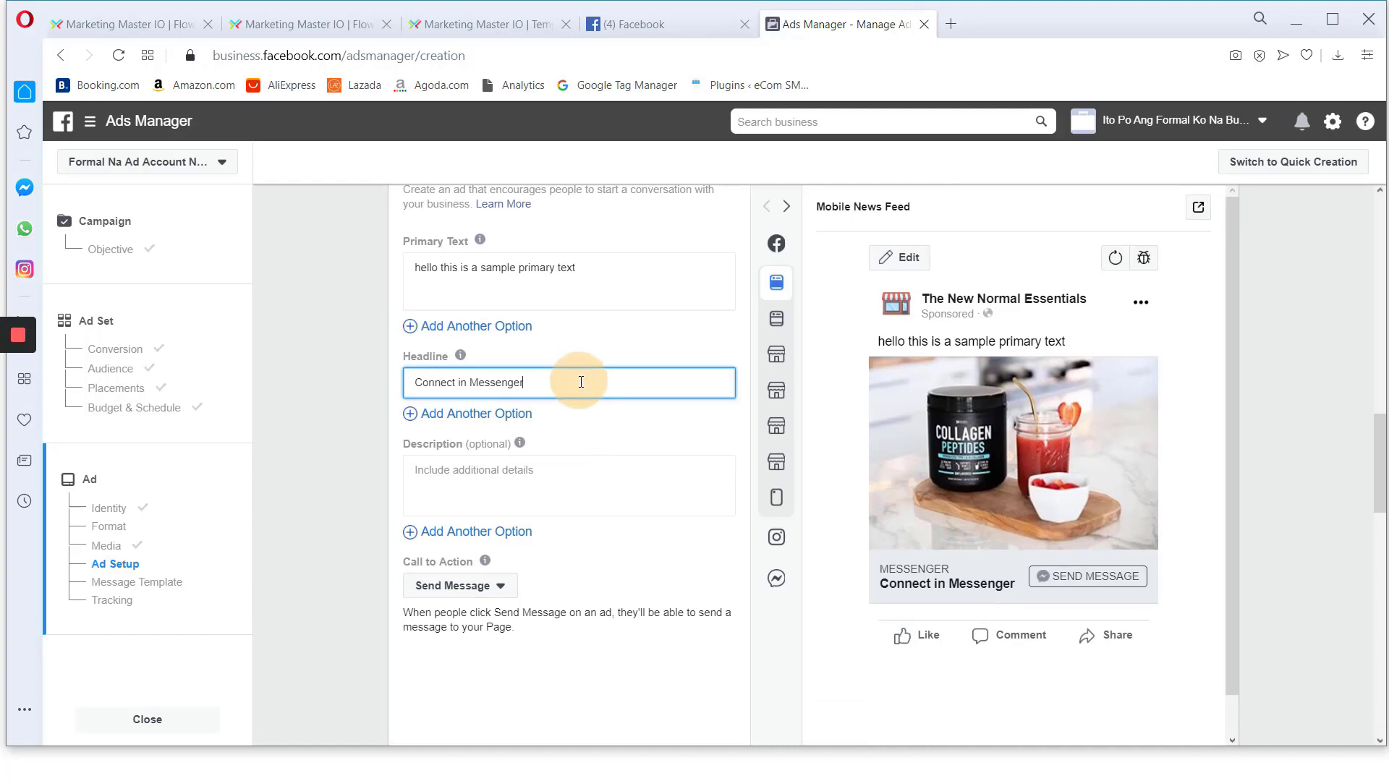
{"action": "left_click", "coordinate": [427, 384]}
{"action": "left_click_drag", "start_coordinate": [548, 382], "coordinate": [411, 380]}
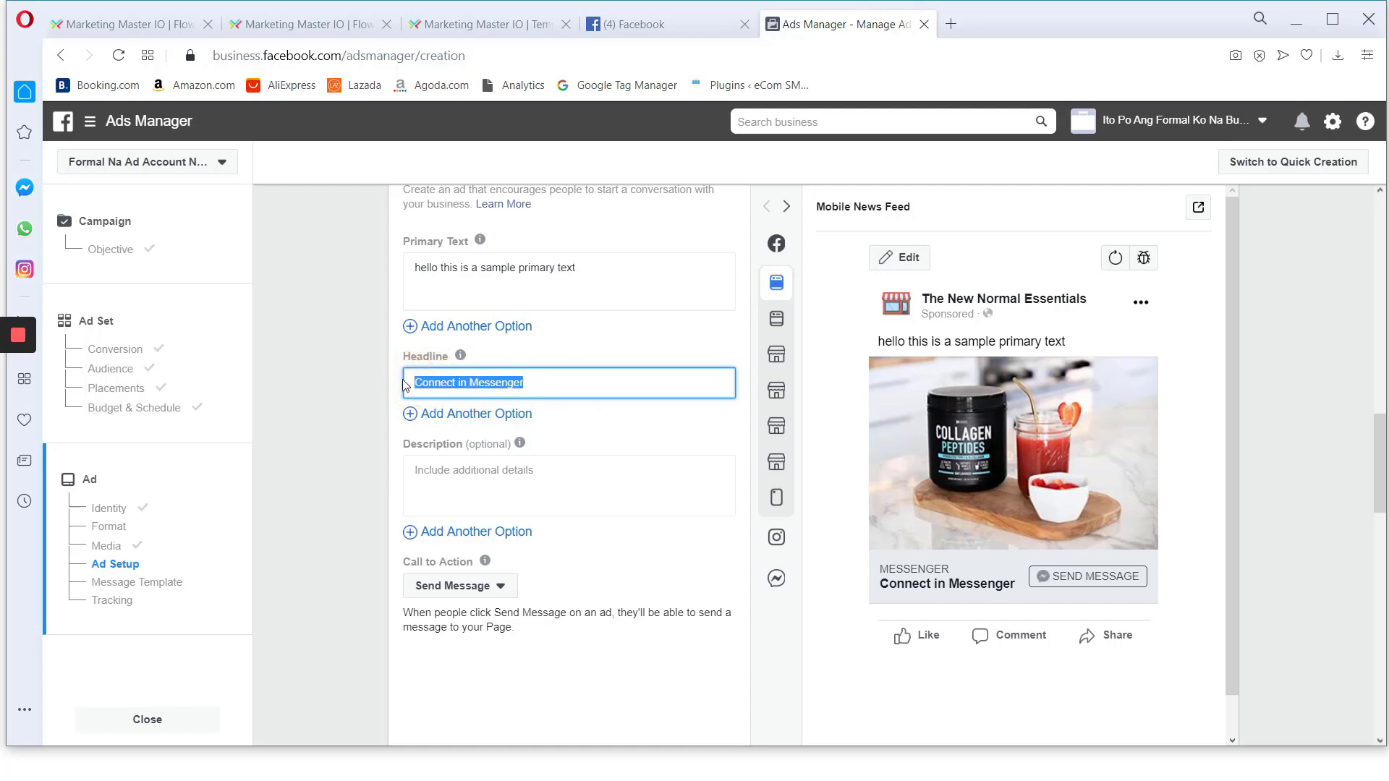
{"action": "type", "text": "F"}
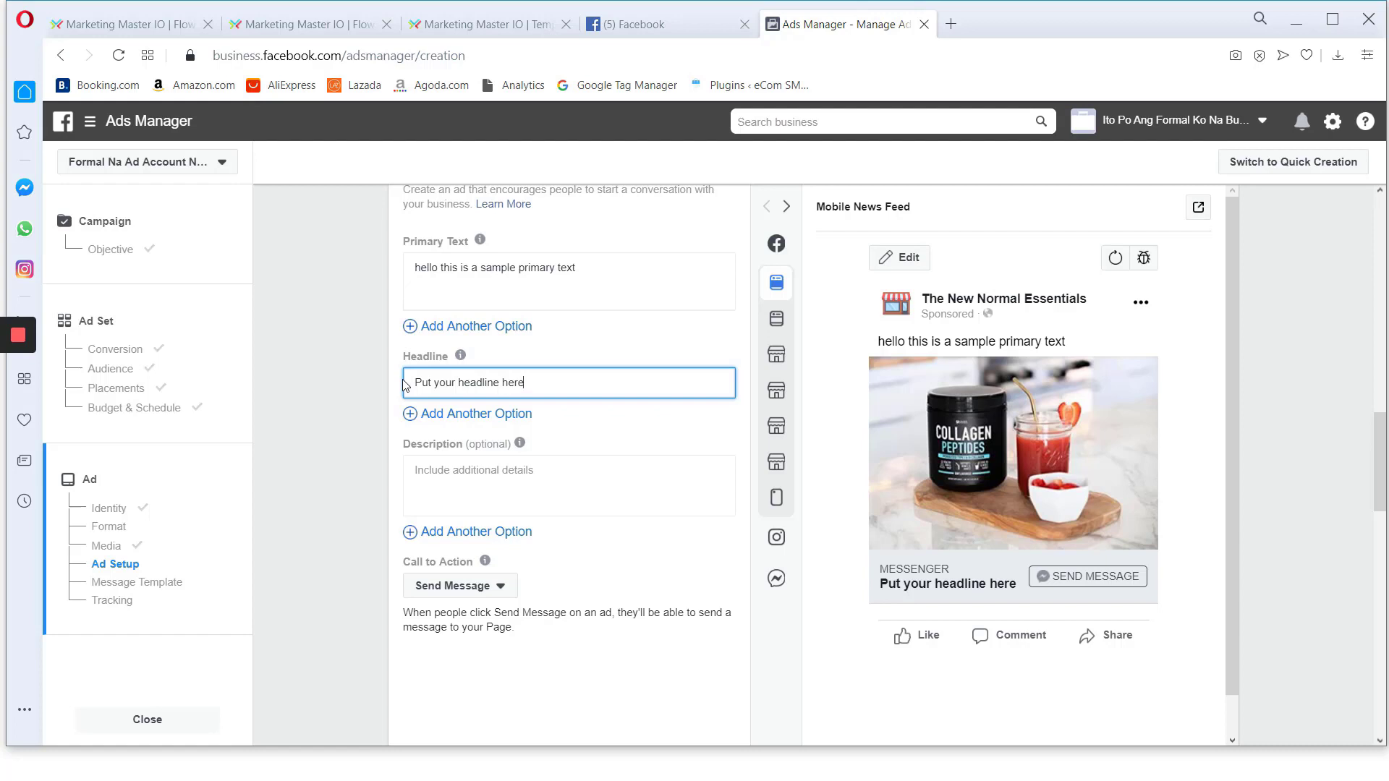
{"action": "left_click", "coordinate": [678, 483]}
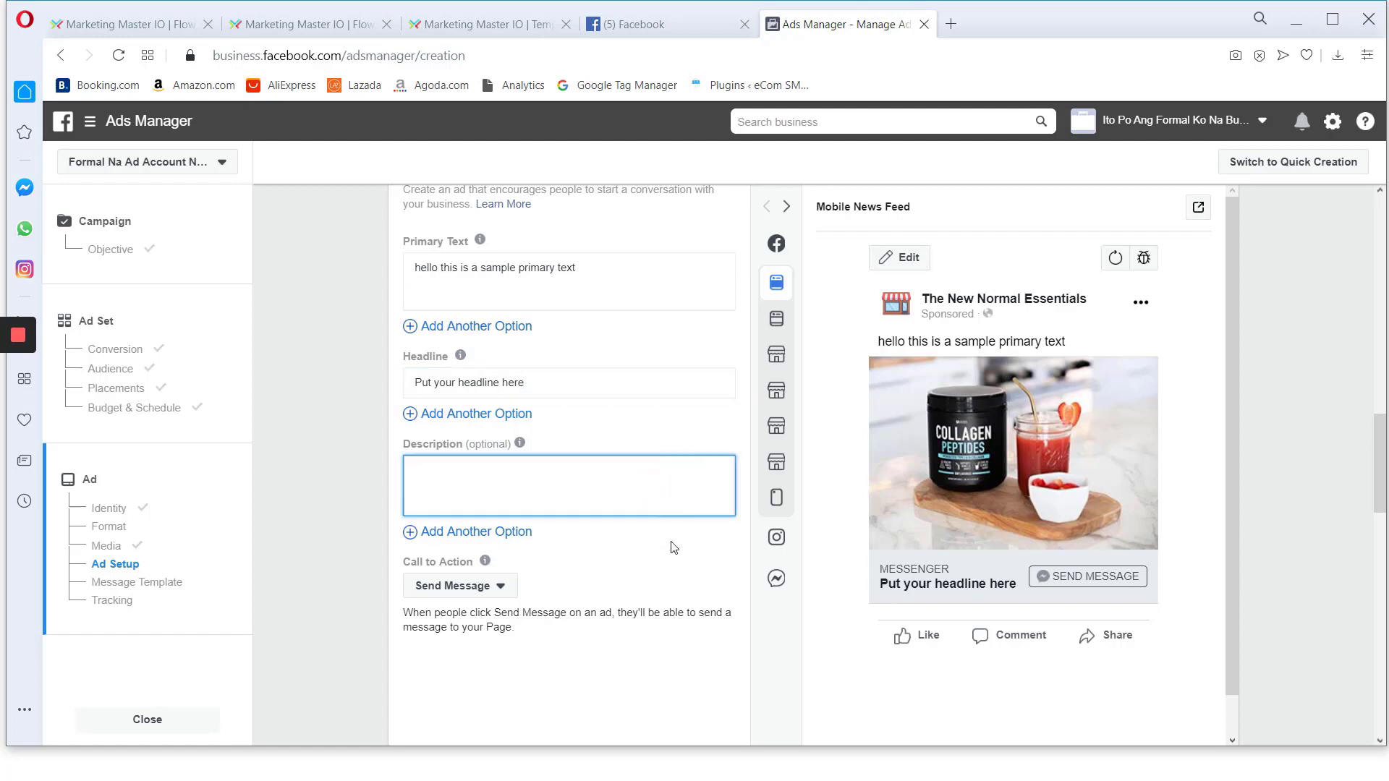
{"action": "left_click", "coordinate": [667, 674]}
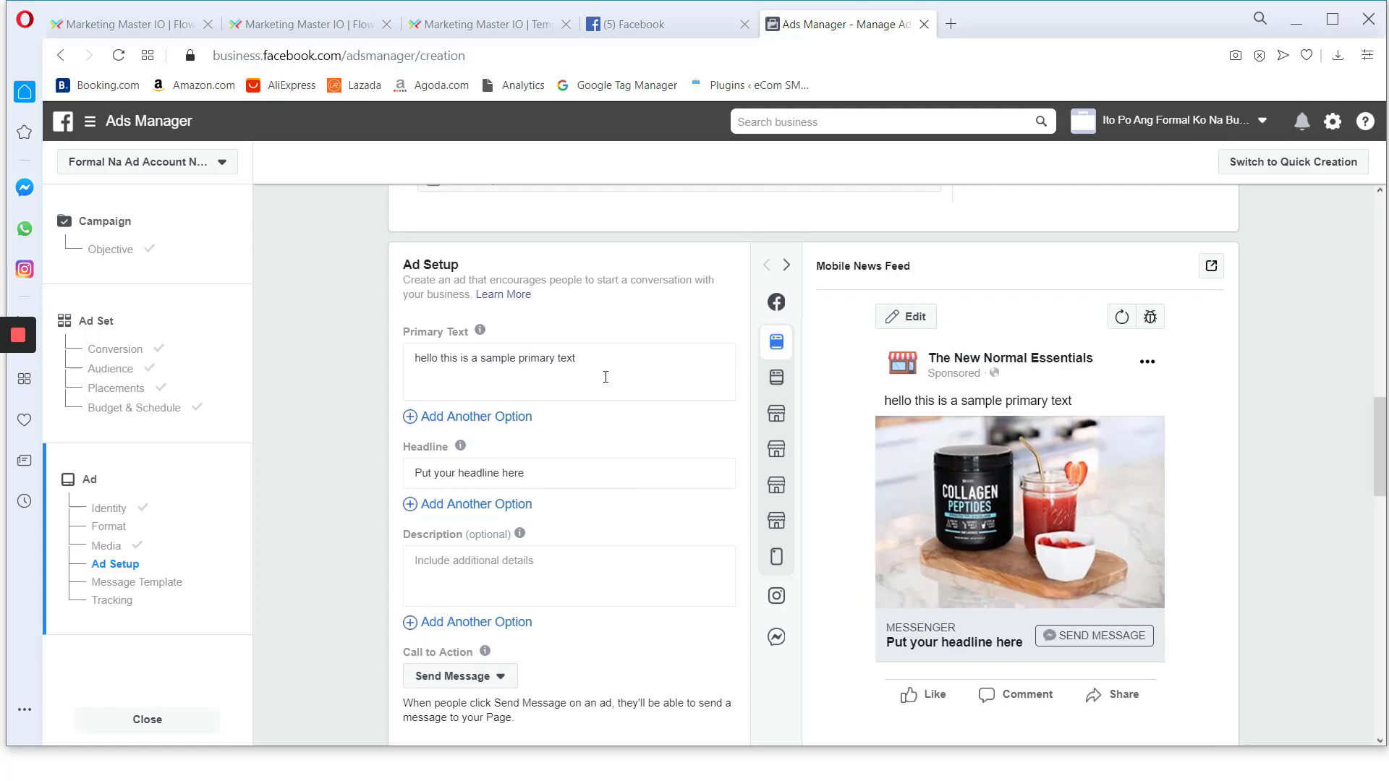
Review the ad's primary text and call to action settings, and briefly check the chatbot flow in Marketing Master IO
{"action": "left_click_drag", "start_coordinate": [620, 359], "coordinate": [394, 356]}
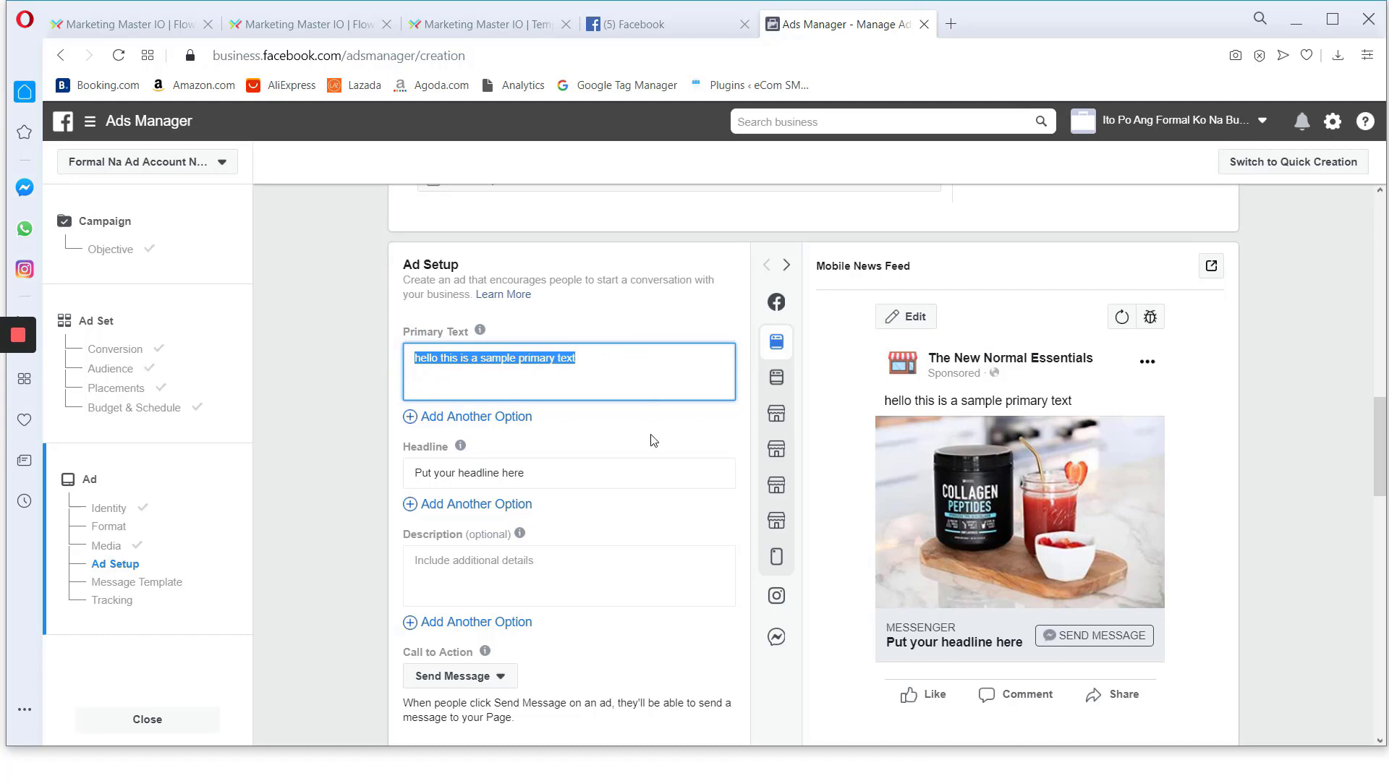
{"action": "scroll", "coordinate": [665, 478], "scroll_direction": "down", "scroll_amount": 5}
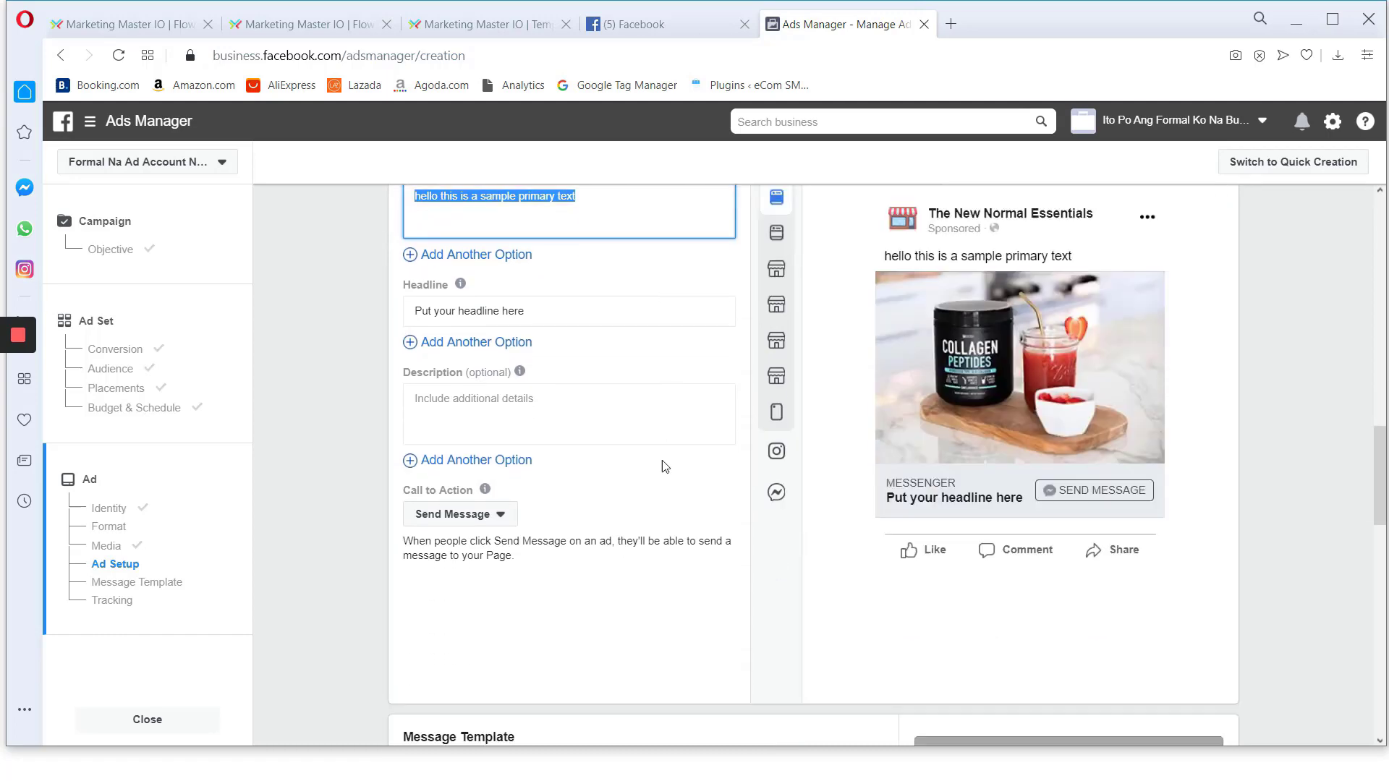
{"action": "scroll", "coordinate": [665, 466], "scroll_direction": "up", "scroll_amount": 6}
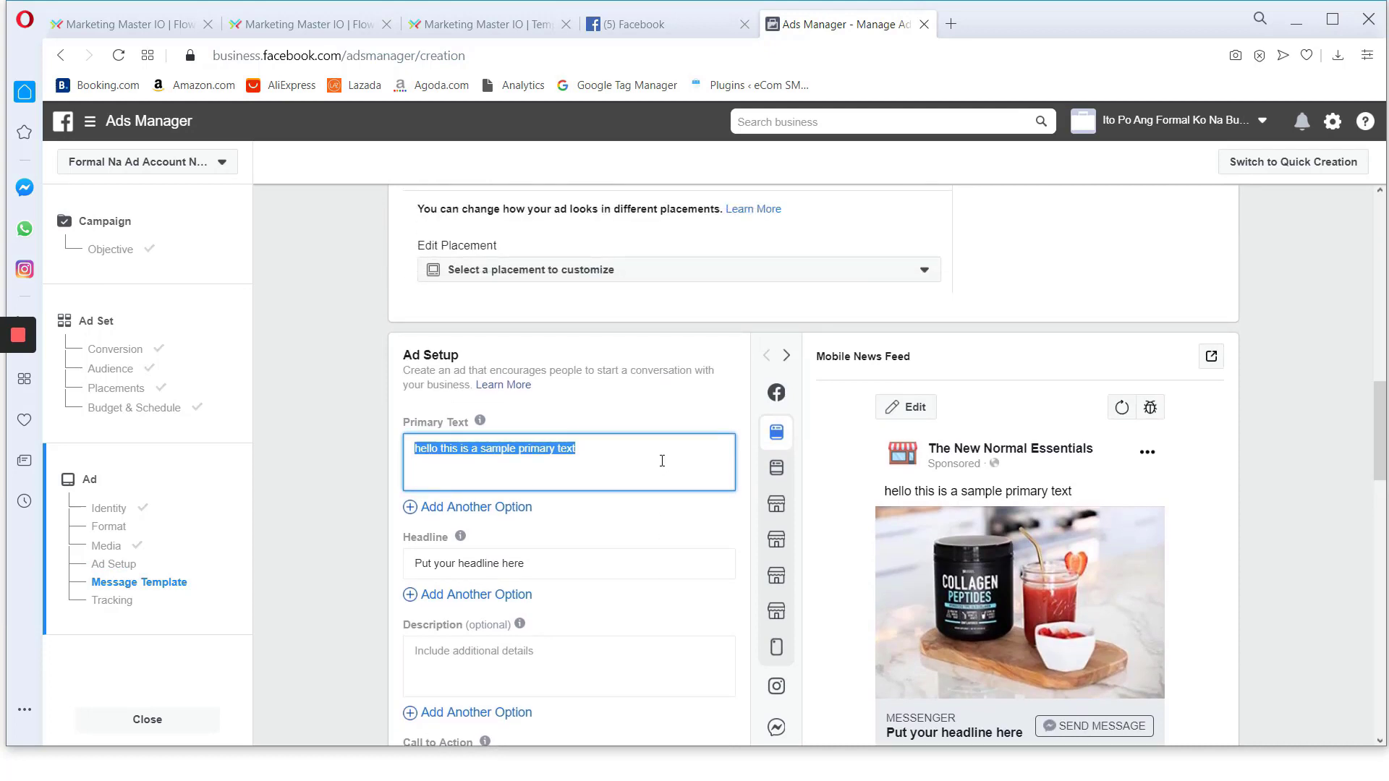
{"action": "left_click", "coordinate": [124, 24]}
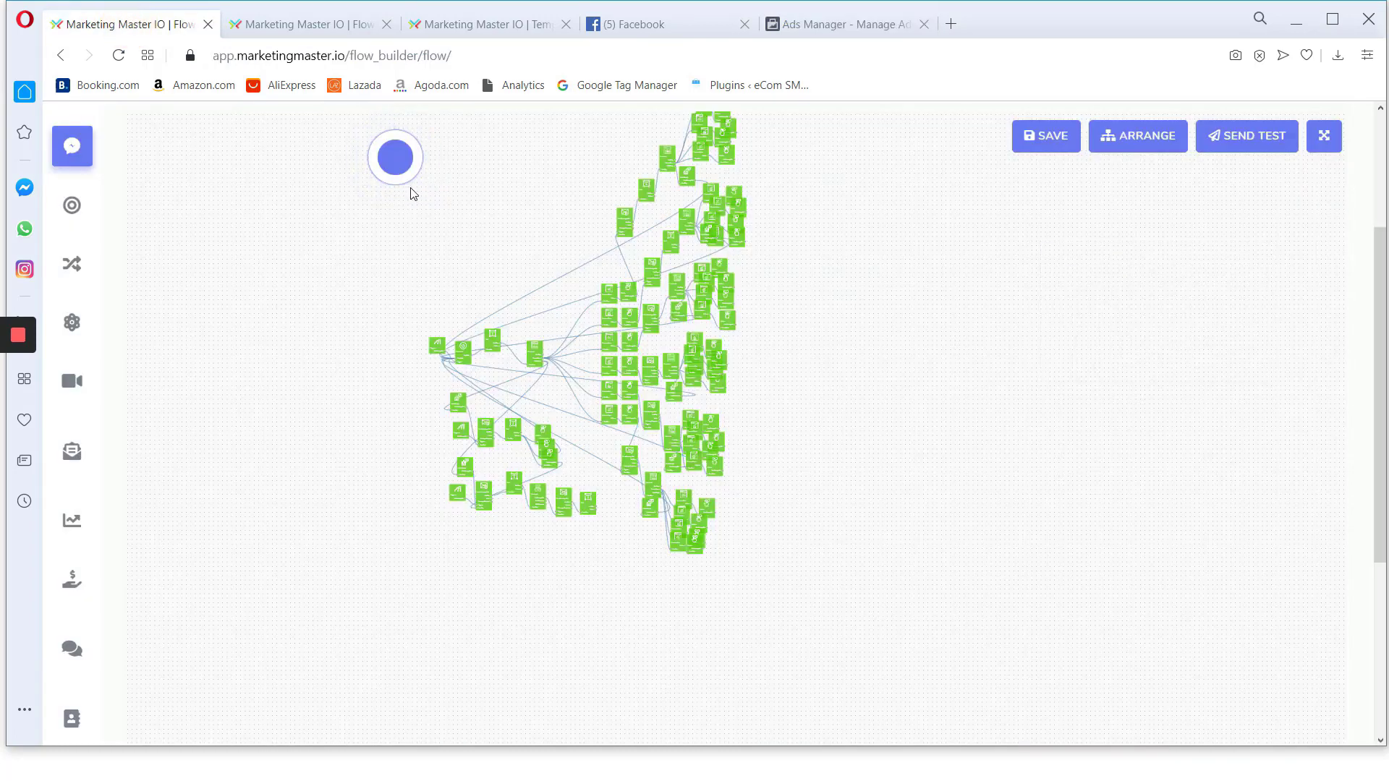
{"action": "left_click", "coordinate": [884, 12]}
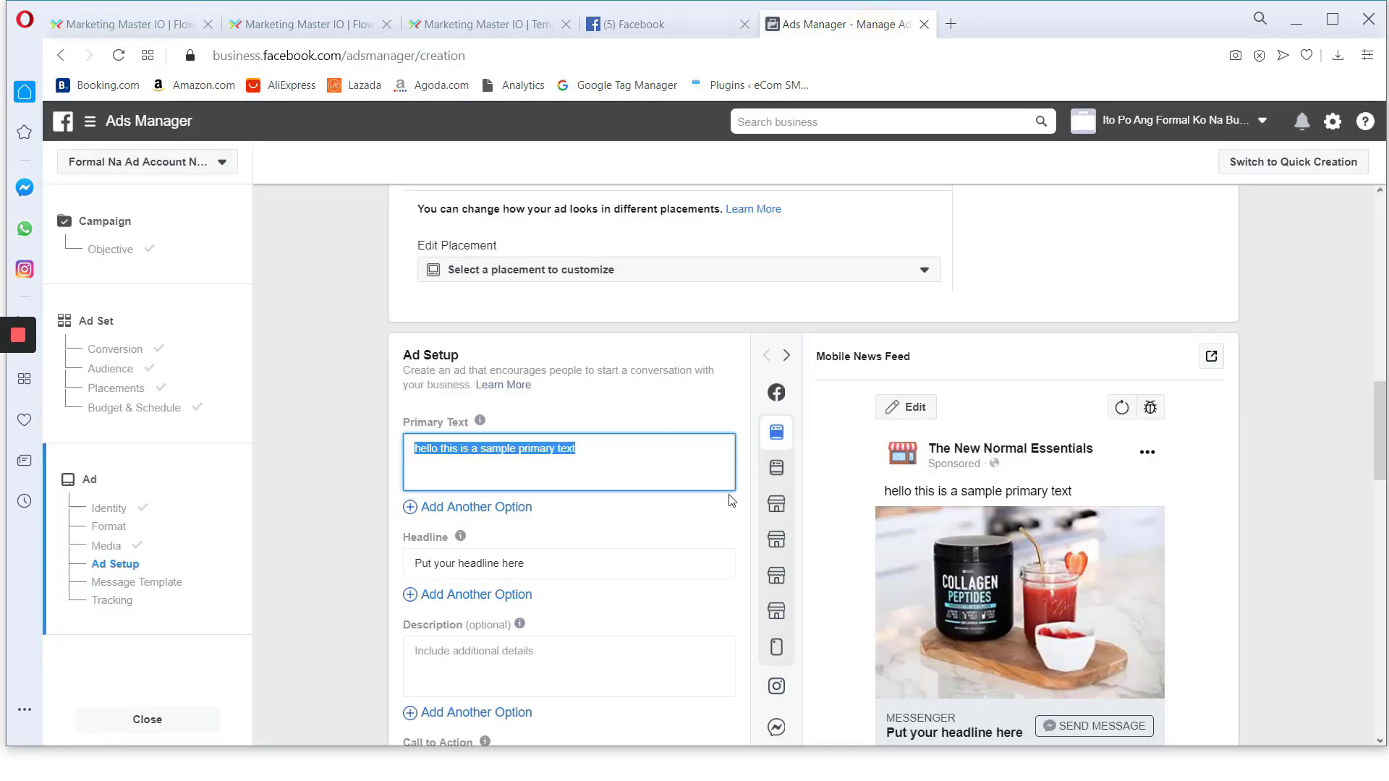
Choose the existing message template "Welcome Message 06-03-20" for the ad
{"action": "scroll", "coordinate": [710, 518], "scroll_direction": "down", "scroll_amount": 1}
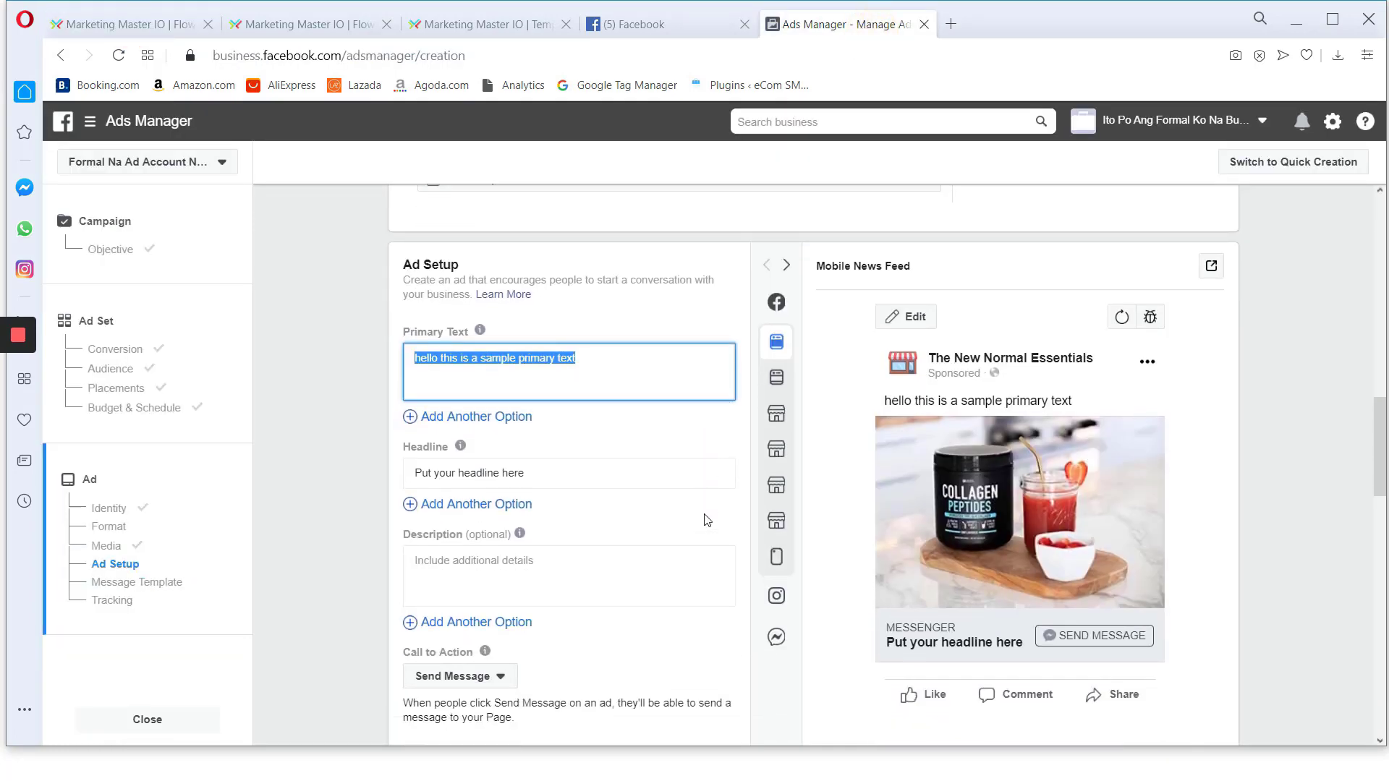
{"action": "left_click", "coordinate": [350, 418]}
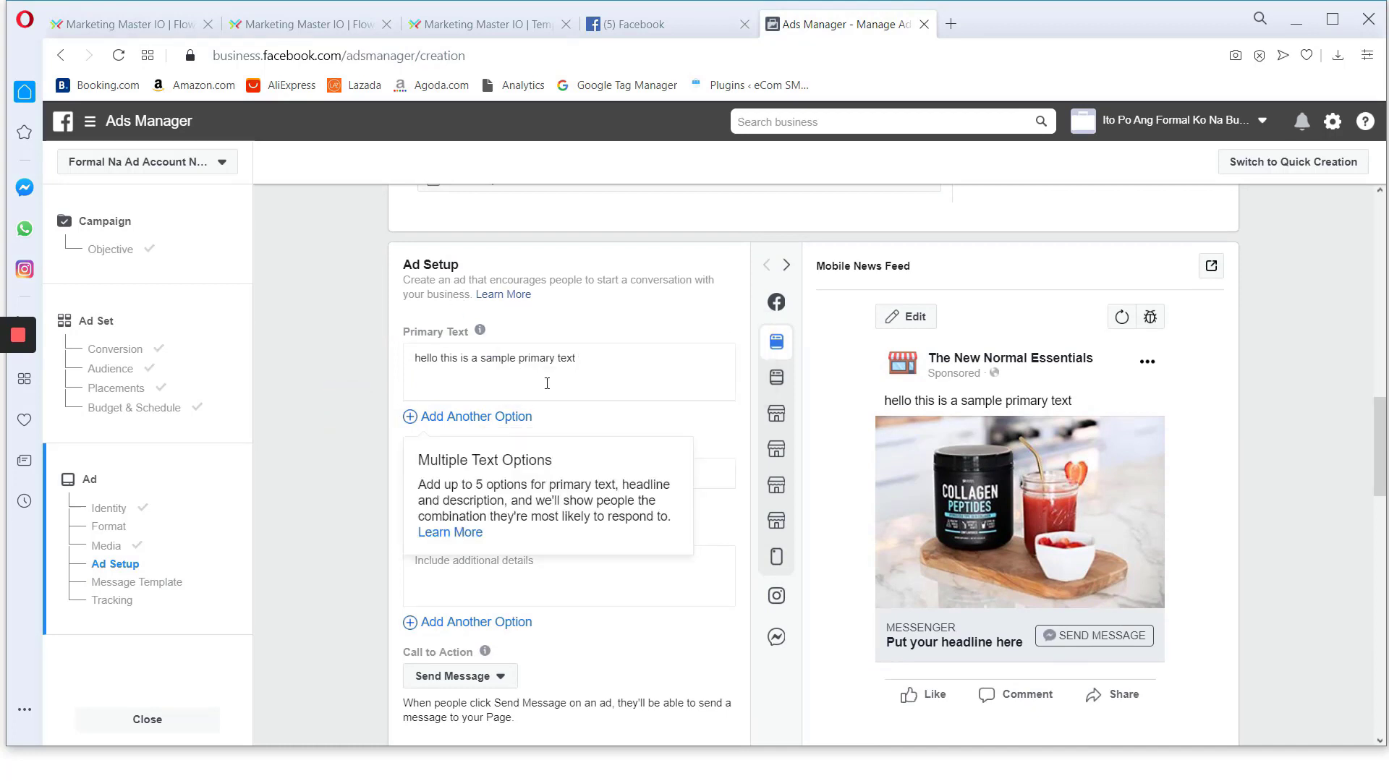
{"action": "scroll", "coordinate": [658, 485], "scroll_direction": "down", "scroll_amount": 9}
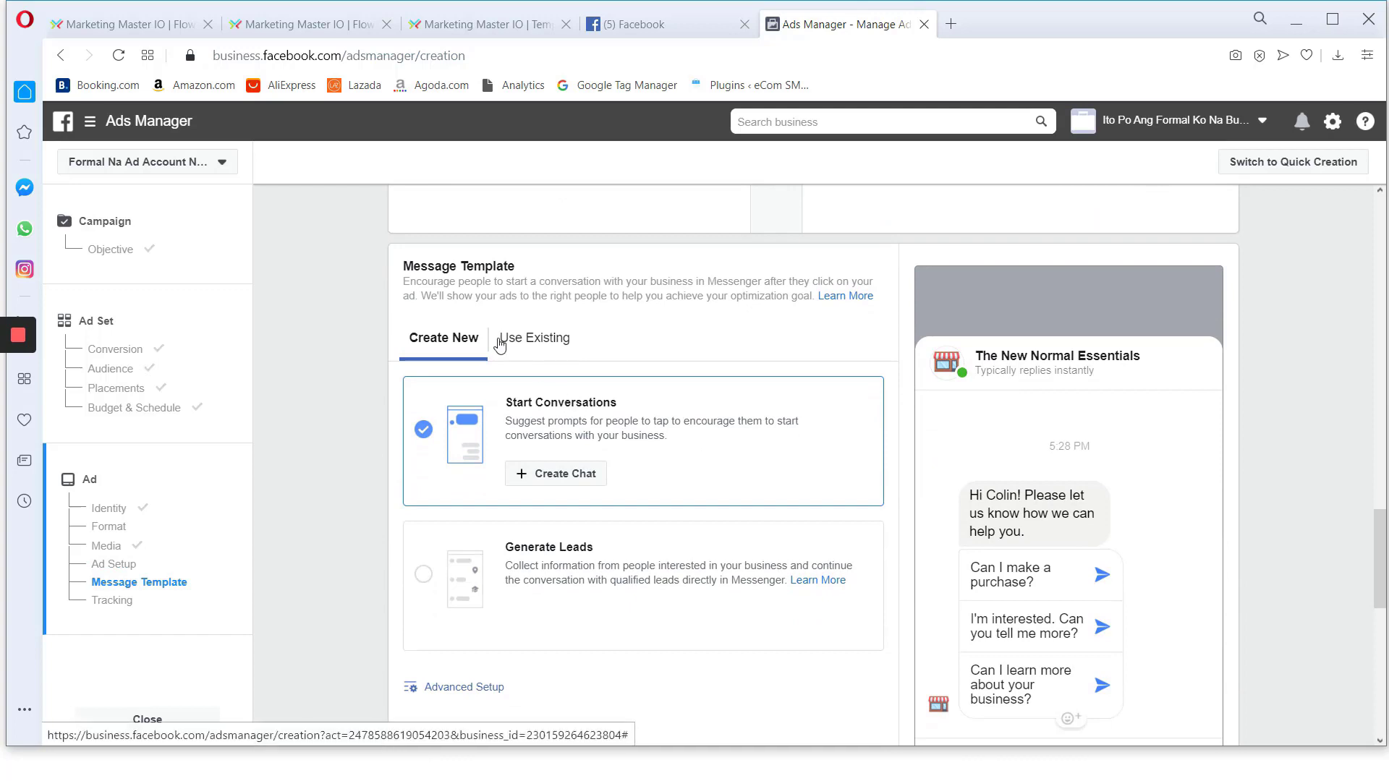
{"action": "scroll", "coordinate": [499, 345], "scroll_direction": "down", "scroll_amount": 2}
{"action": "scroll", "coordinate": [553, 322], "scroll_direction": "up", "scroll_amount": 2}
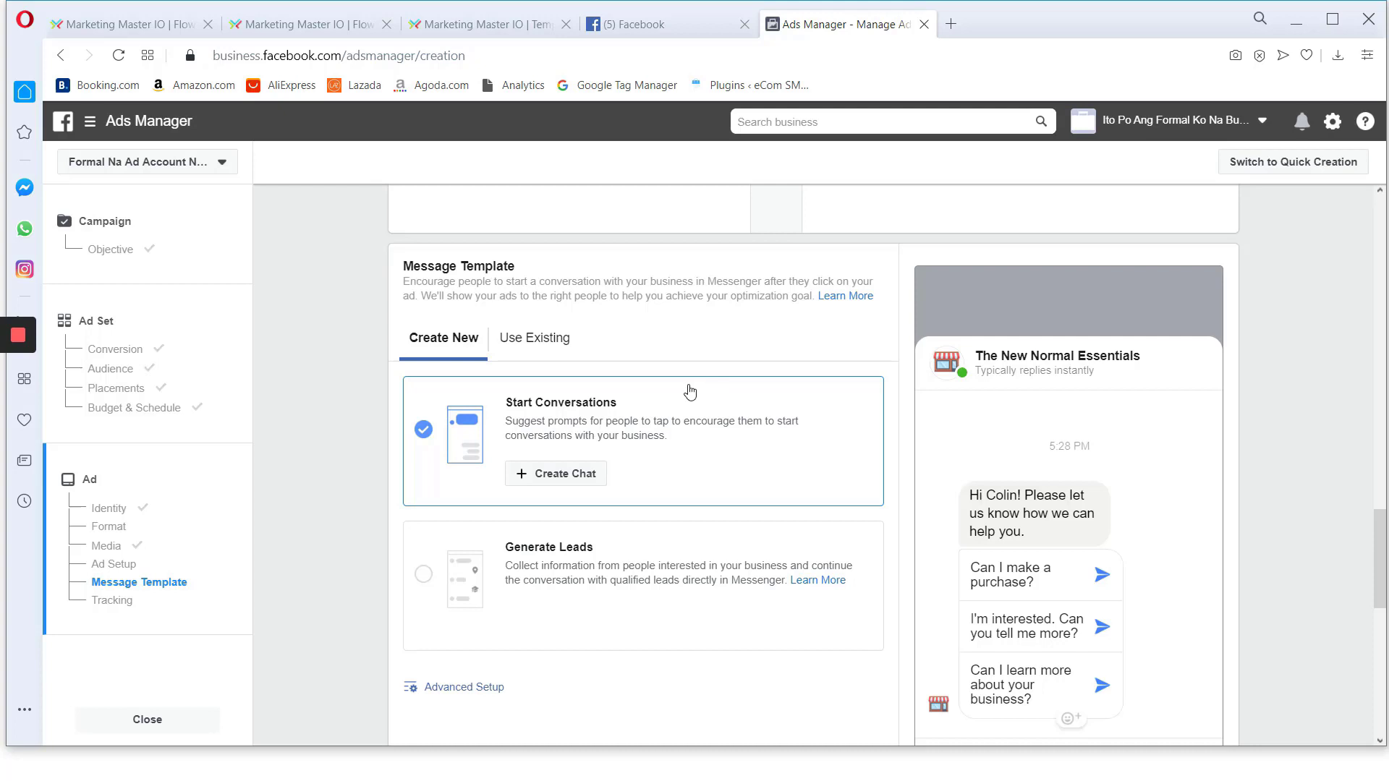
{"action": "left_click", "coordinate": [543, 341]}
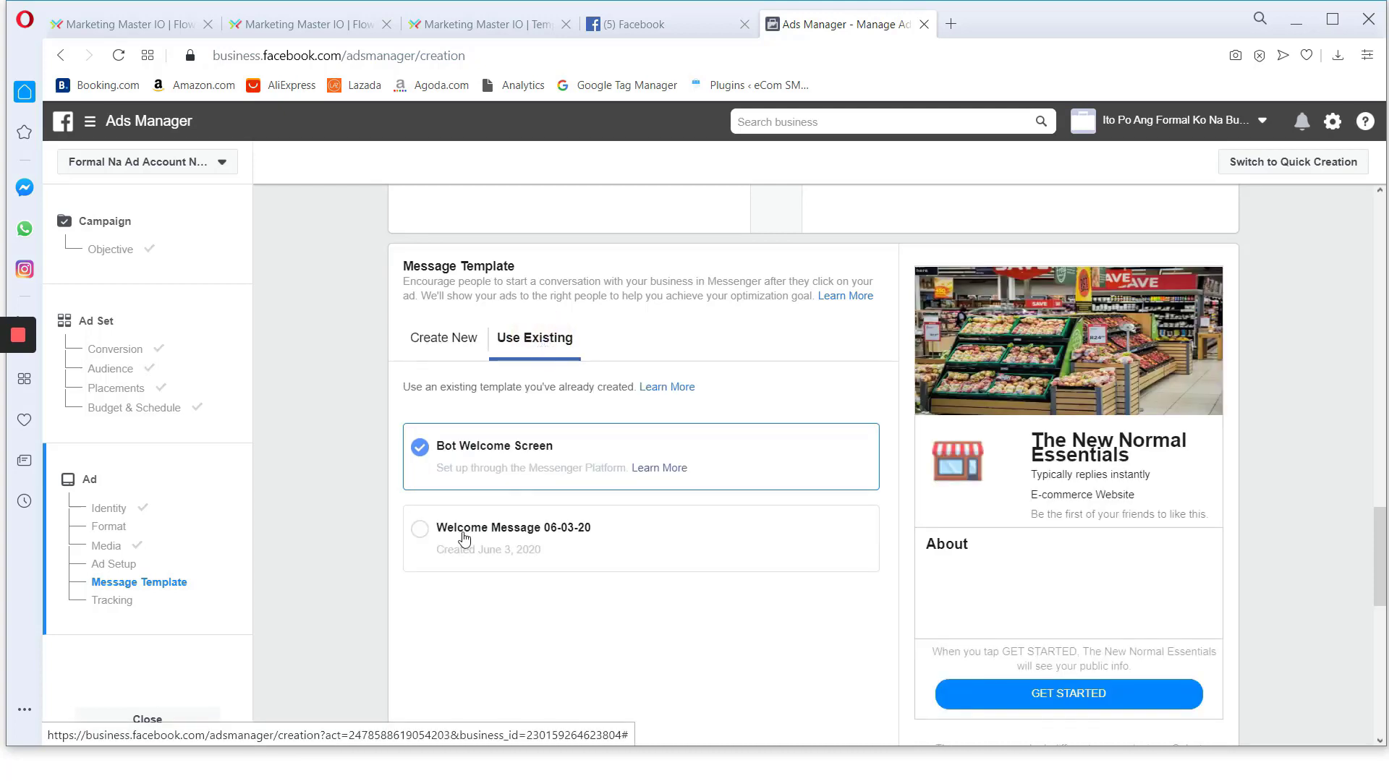
{"action": "left_click", "coordinate": [425, 535]}
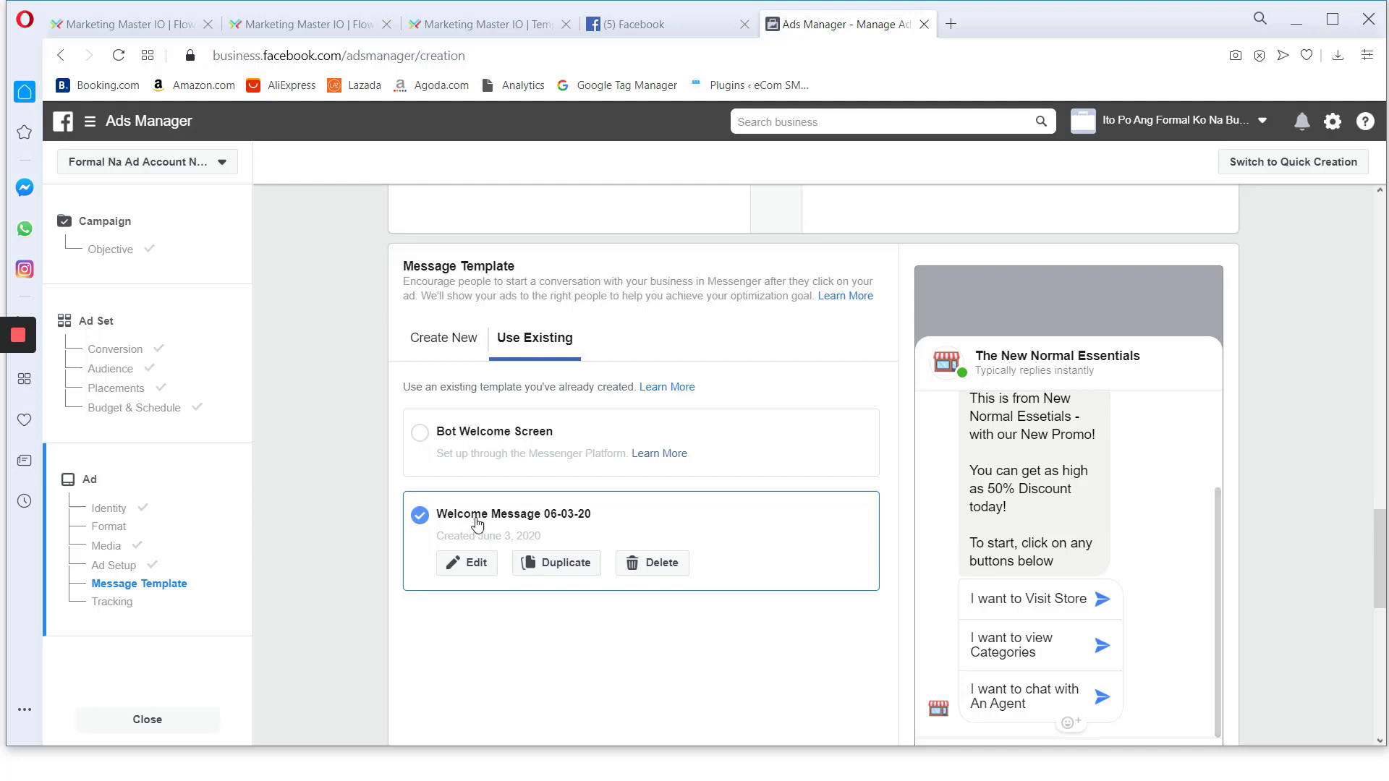
Examine the welcome message's greeting and reply buttons in the Messenger preview
{"action": "scroll", "coordinate": [1081, 547], "scroll_direction": "up", "scroll_amount": 1}
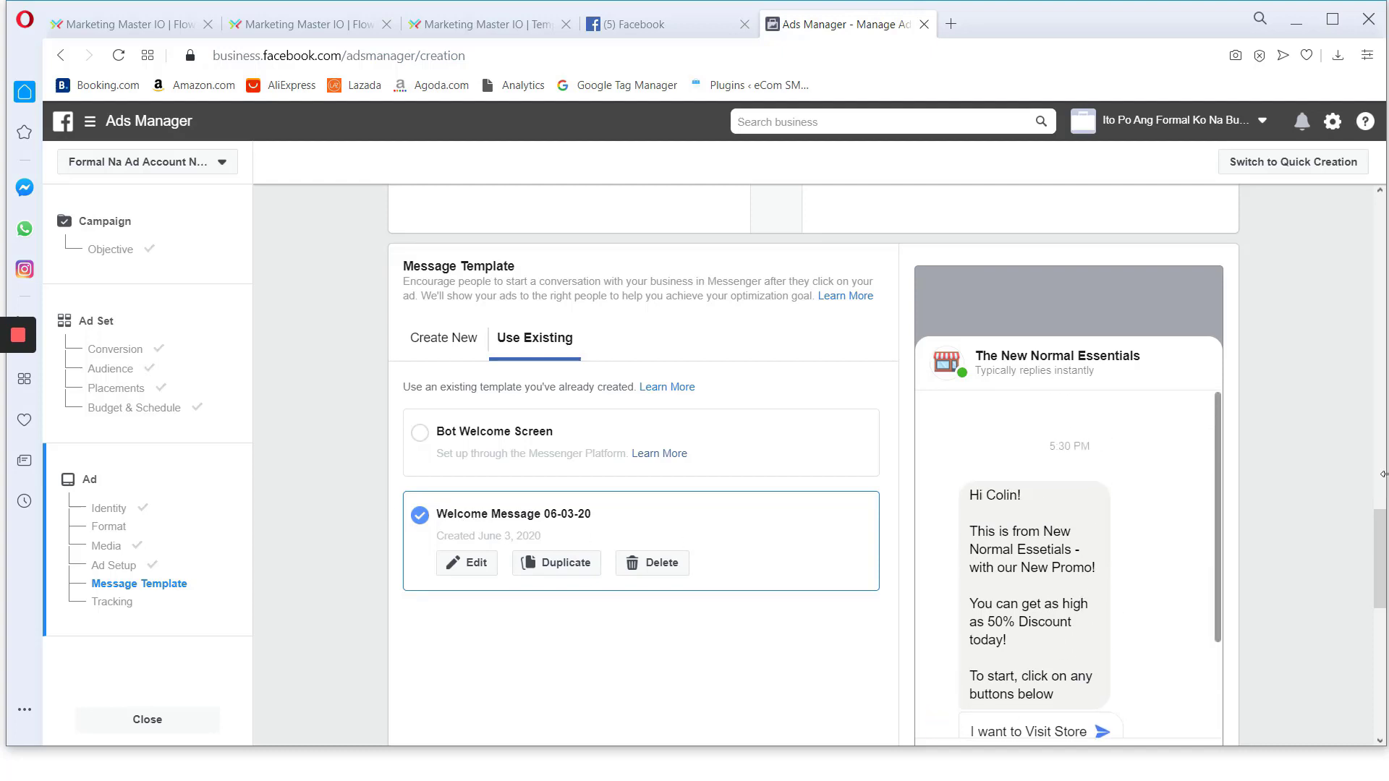
{"action": "scroll", "coordinate": [1314, 498], "scroll_direction": "down", "scroll_amount": 1}
{"action": "scroll", "coordinate": [1314, 497], "scroll_direction": "down", "scroll_amount": 1}
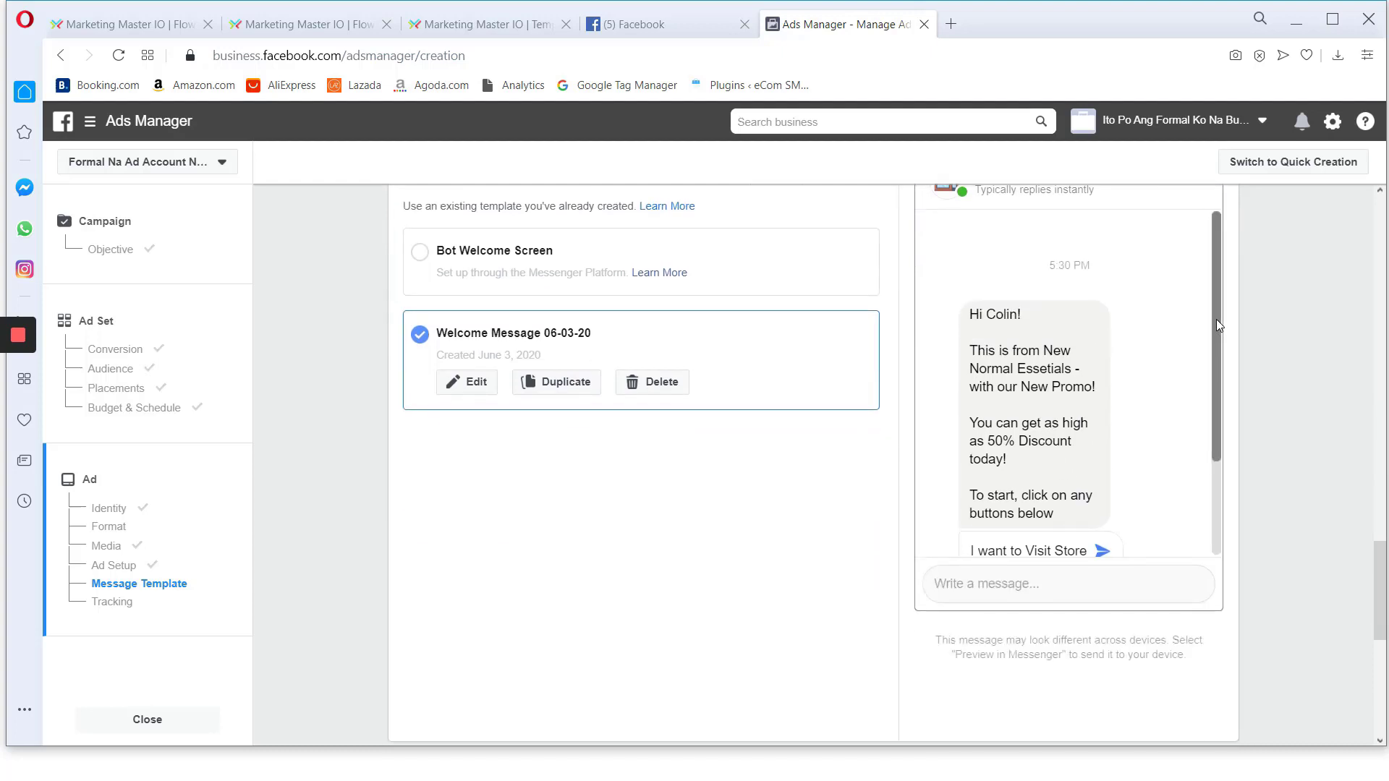
{"action": "left_click_drag", "start_coordinate": [1216, 319], "coordinate": [1217, 479]}
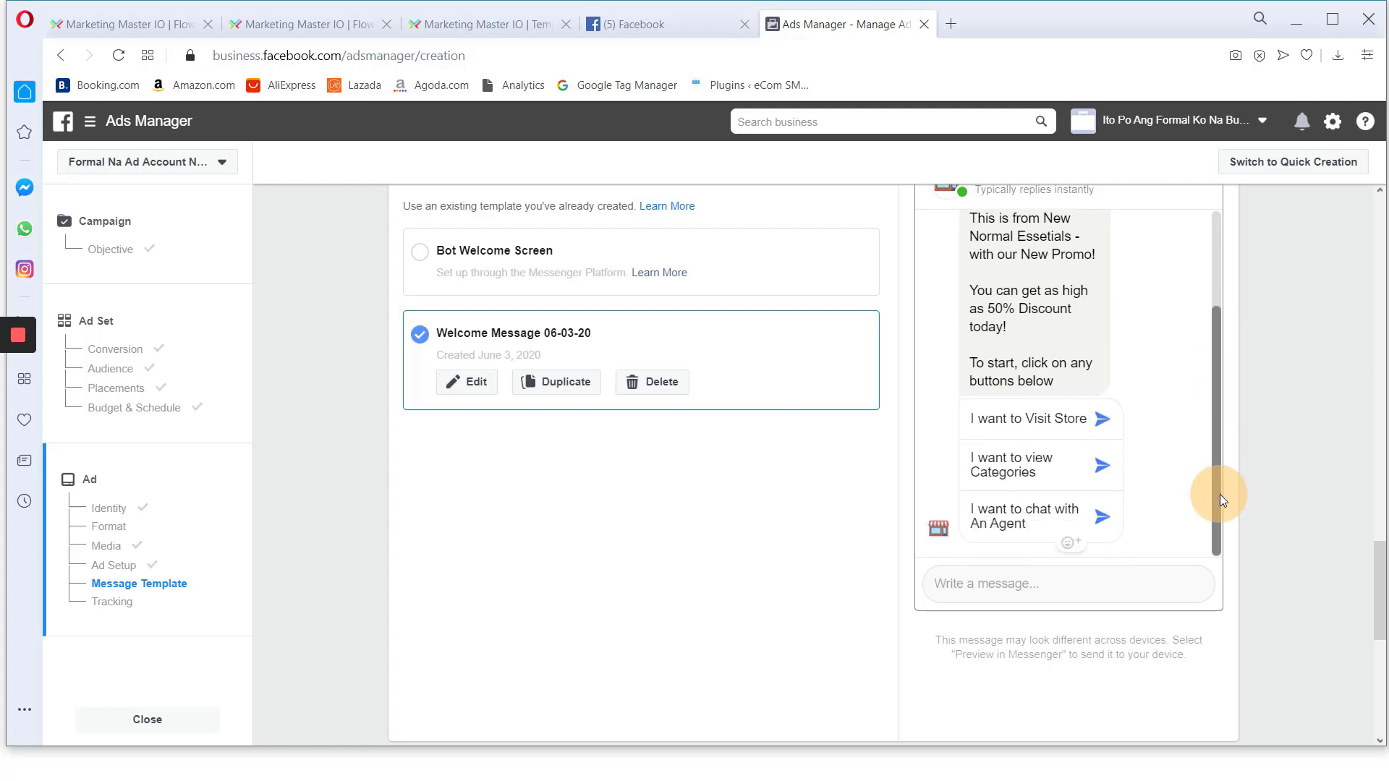
{"action": "left_click_drag", "start_coordinate": [1229, 421], "coordinate": [1224, 354]}
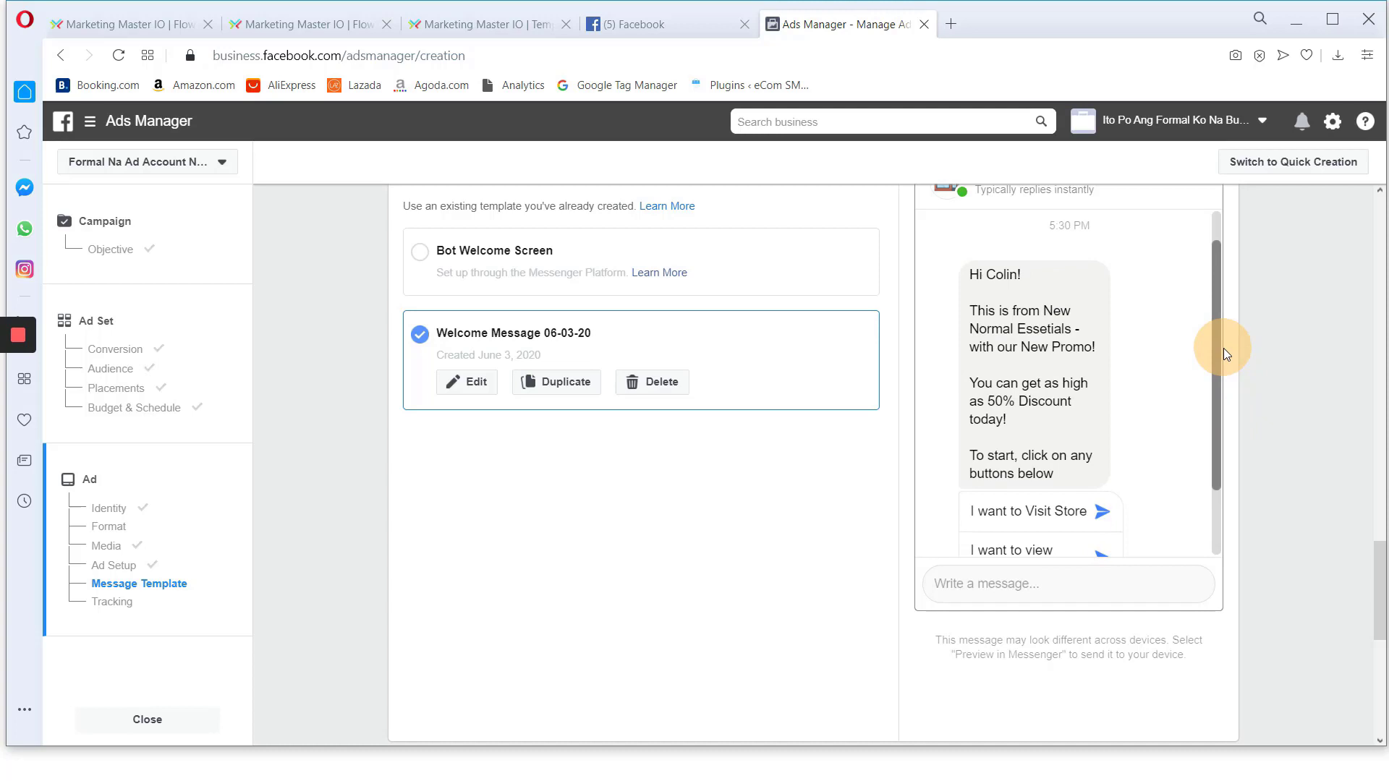
{"action": "scroll", "coordinate": [855, 590], "scroll_direction": "up", "scroll_amount": 2}
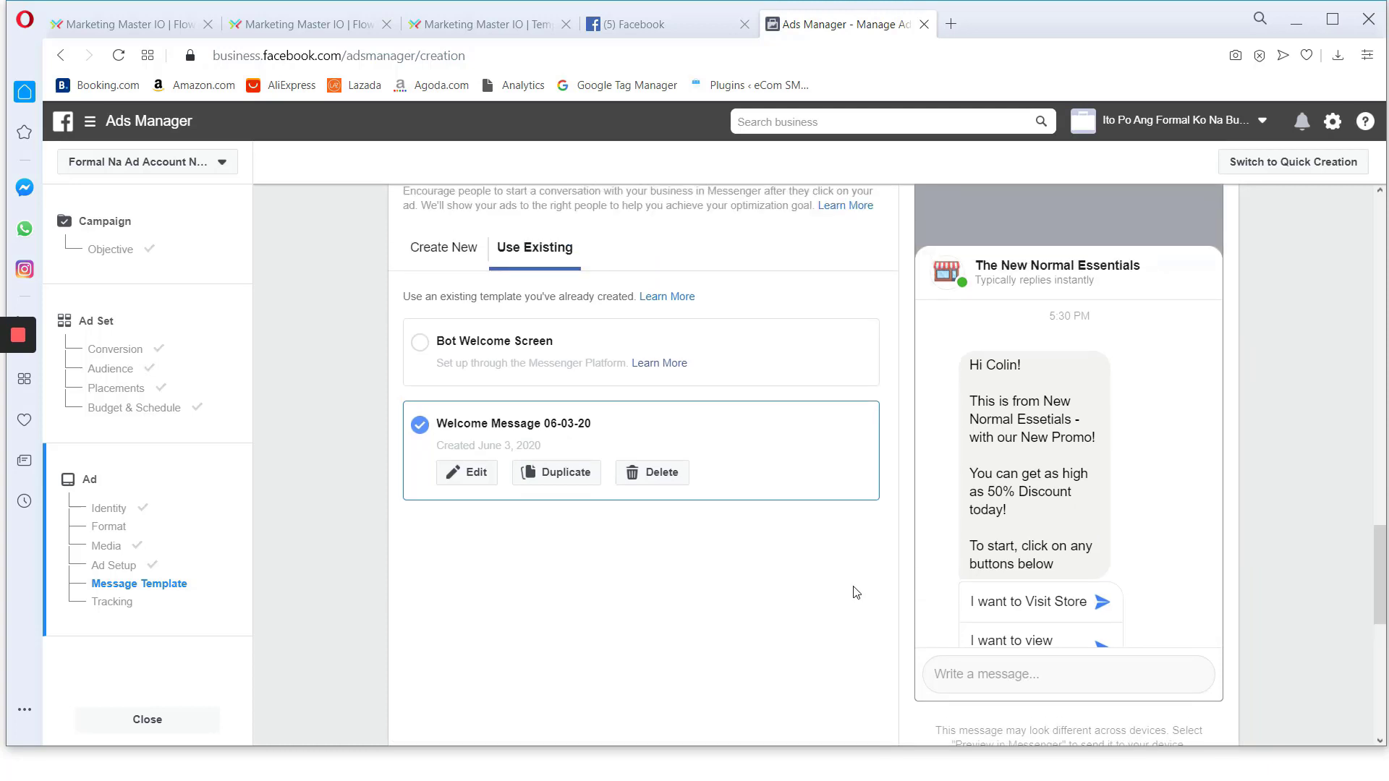
{"action": "scroll", "coordinate": [856, 592], "scroll_direction": "up", "scroll_amount": 3}
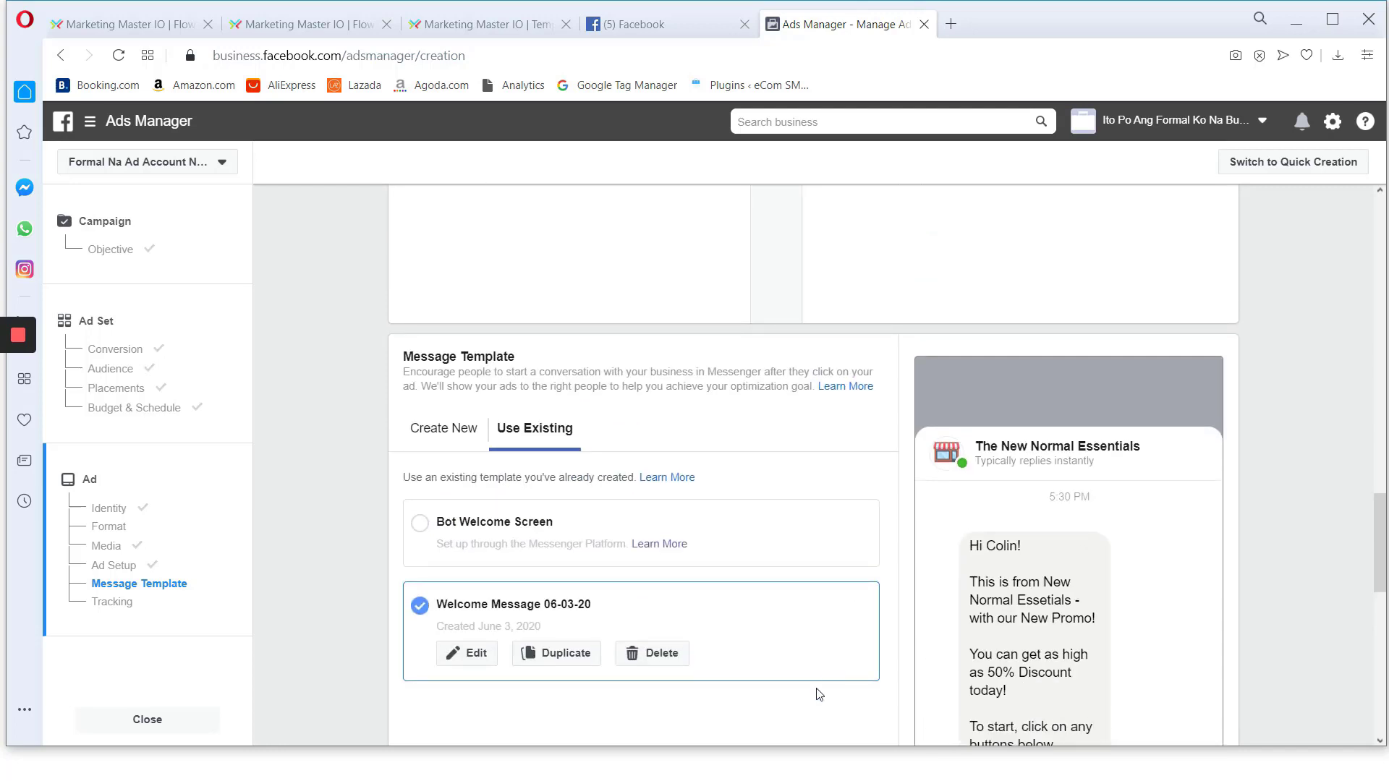
{"action": "scroll", "coordinate": [1088, 584], "scroll_direction": "down", "scroll_amount": 1}
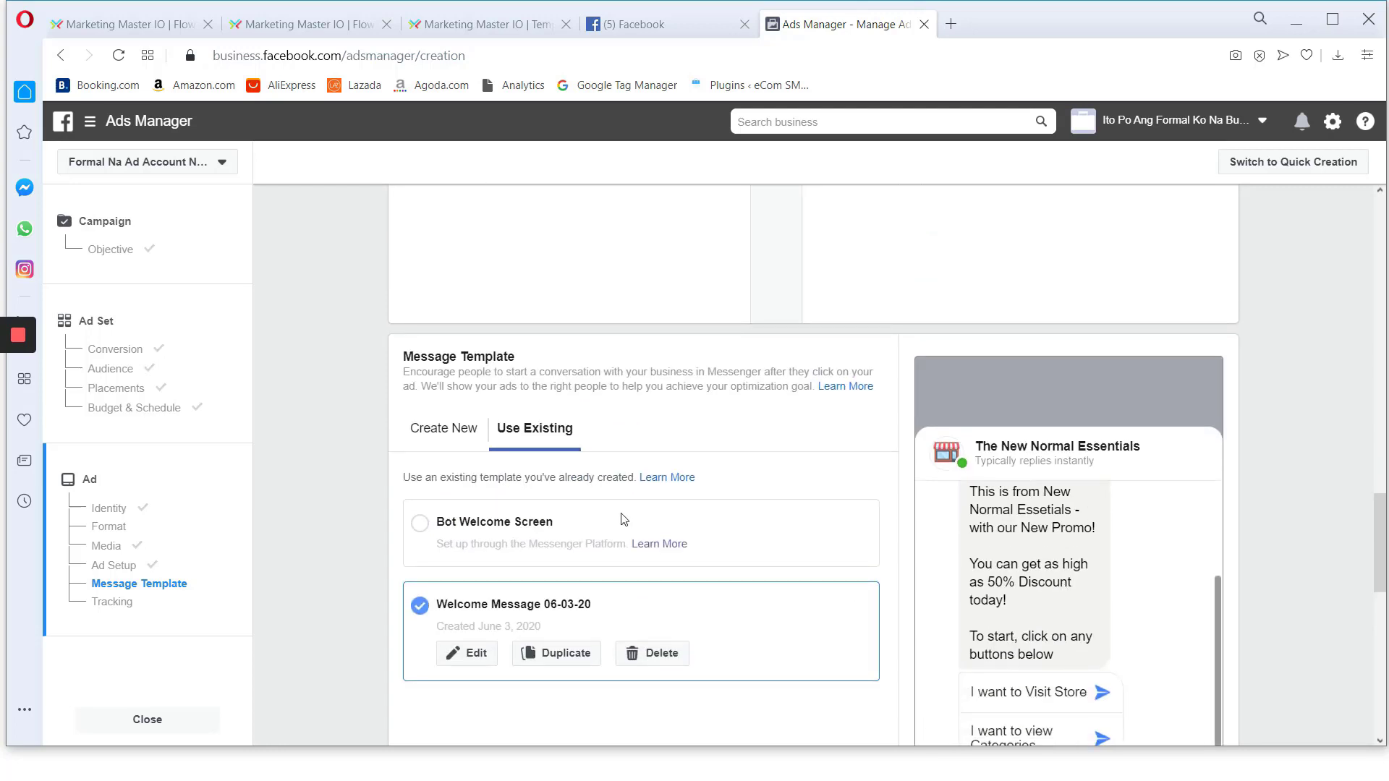
Compare the default Start Conversations template with the existing "Welcome Message 06-03-20" template
{"action": "left_click", "coordinate": [443, 428]}
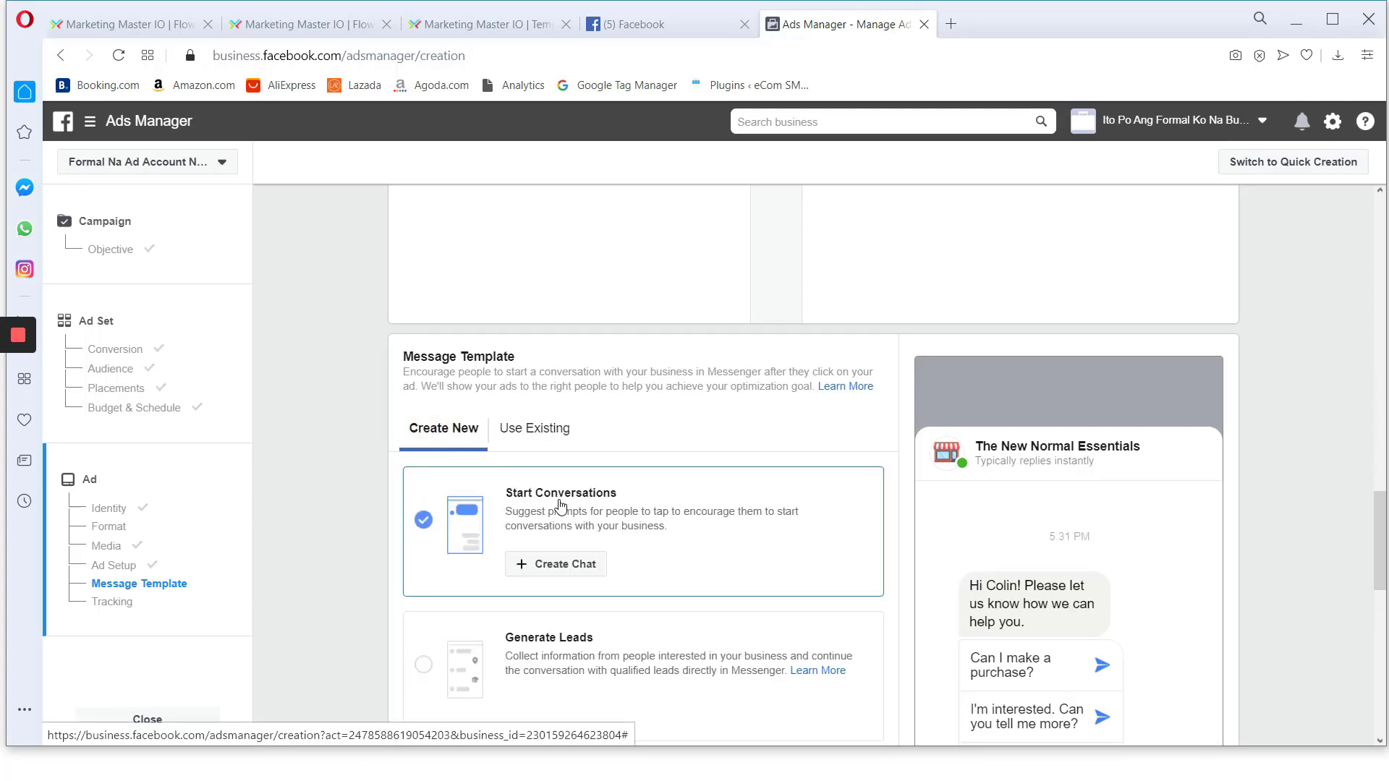
{"action": "left_click", "coordinate": [544, 428]}
{"action": "left_click", "coordinate": [432, 627]}
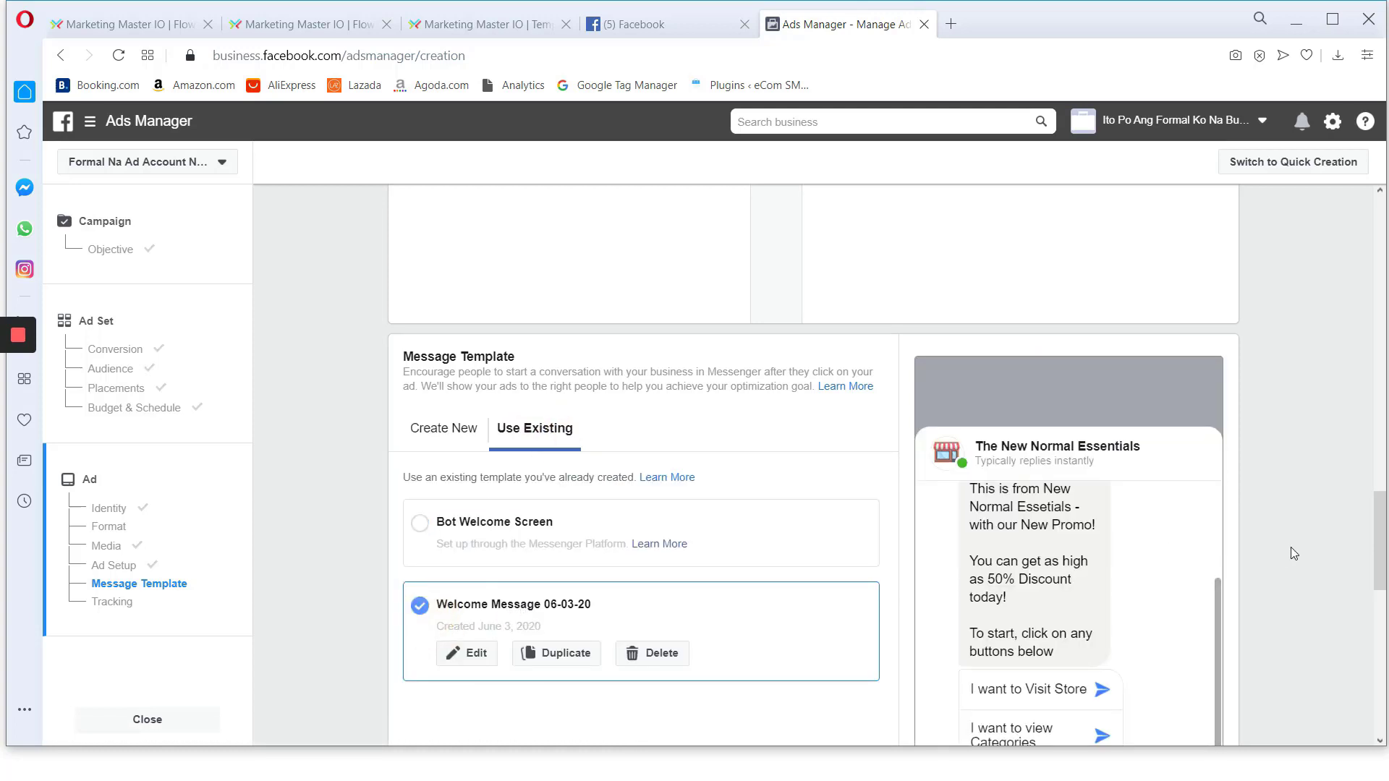
{"action": "scroll", "coordinate": [1292, 554], "scroll_direction": "down", "scroll_amount": 1}
{"action": "scroll", "coordinate": [1187, 566], "scroll_direction": "down", "scroll_amount": 1}
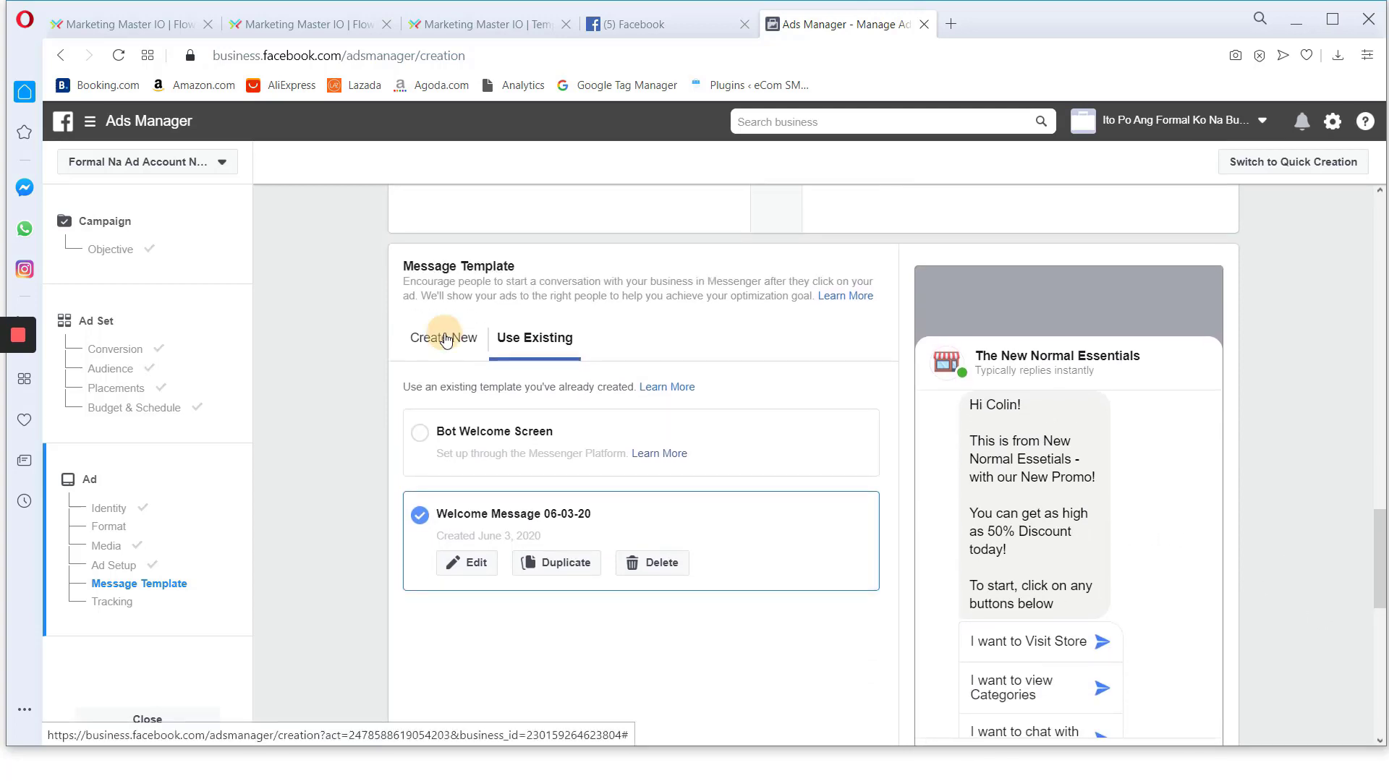
Create a new Start Conversations chat template and copy the promo greeting from The New Normal Essentials chat on Facebook
{"action": "left_click", "coordinate": [449, 339]}
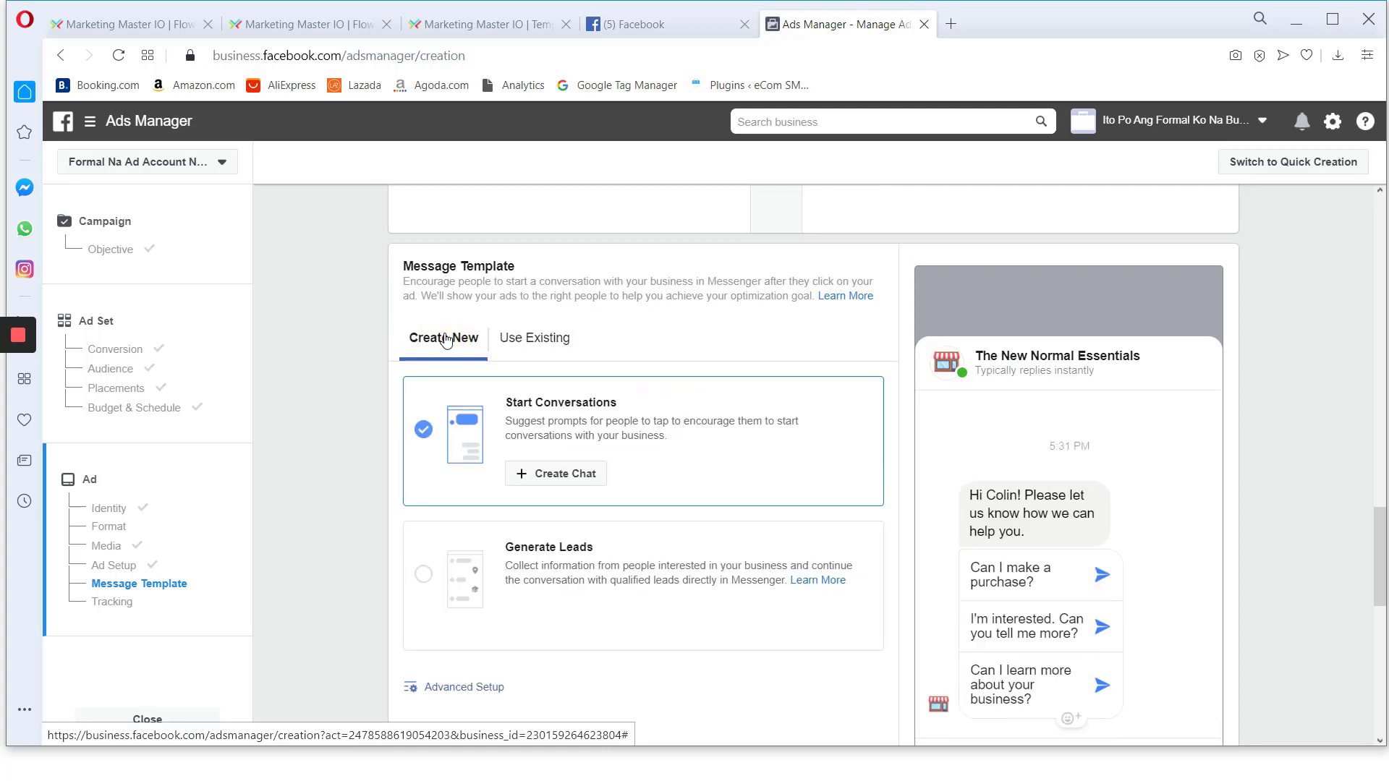
{"action": "left_click", "coordinate": [554, 477]}
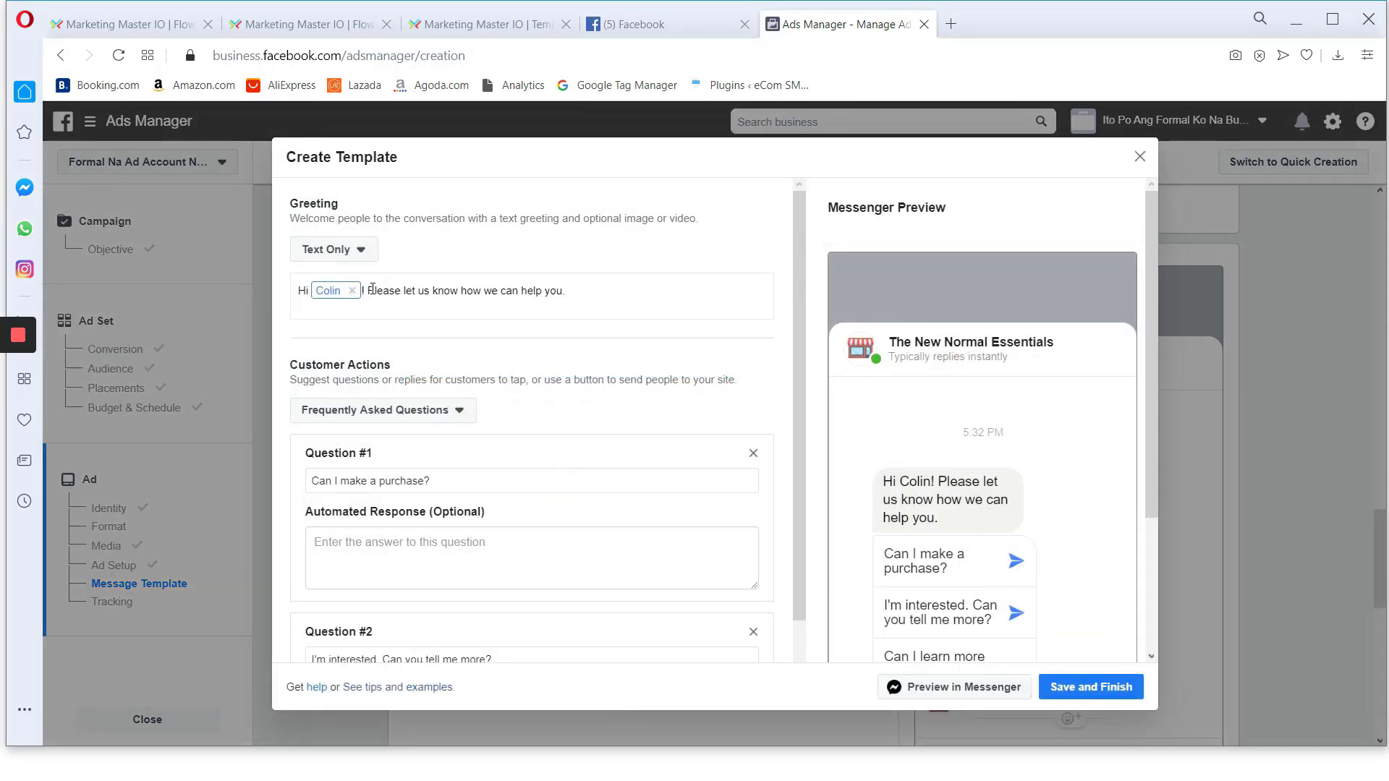
{"action": "left_click", "coordinate": [656, 26]}
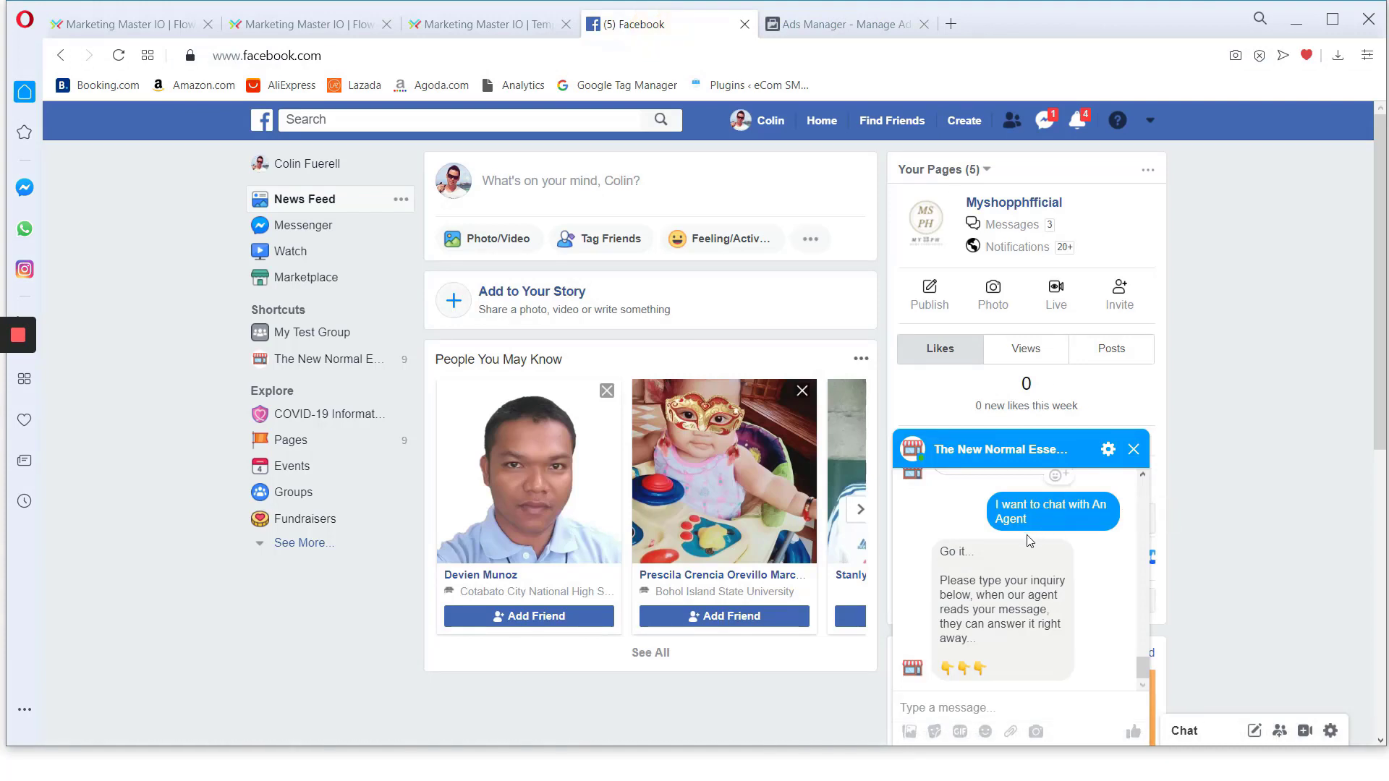
{"action": "scroll", "coordinate": [985, 573], "scroll_direction": "up", "scroll_amount": 5}
{"action": "scroll", "coordinate": [985, 573], "scroll_direction": "up", "scroll_amount": 10}
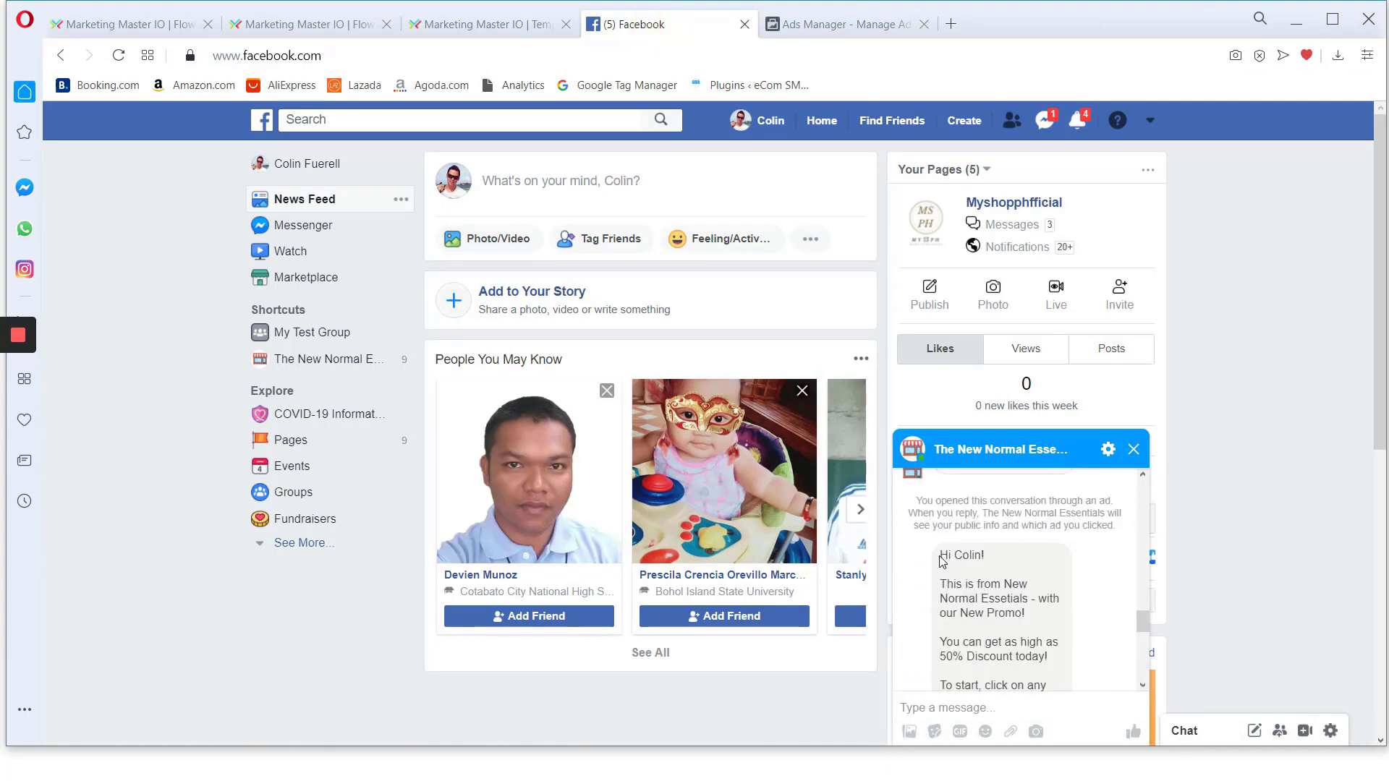
{"action": "left_click_drag", "start_coordinate": [939, 557], "coordinate": [1023, 528]}
{"action": "key", "text": "ctrl+c"}
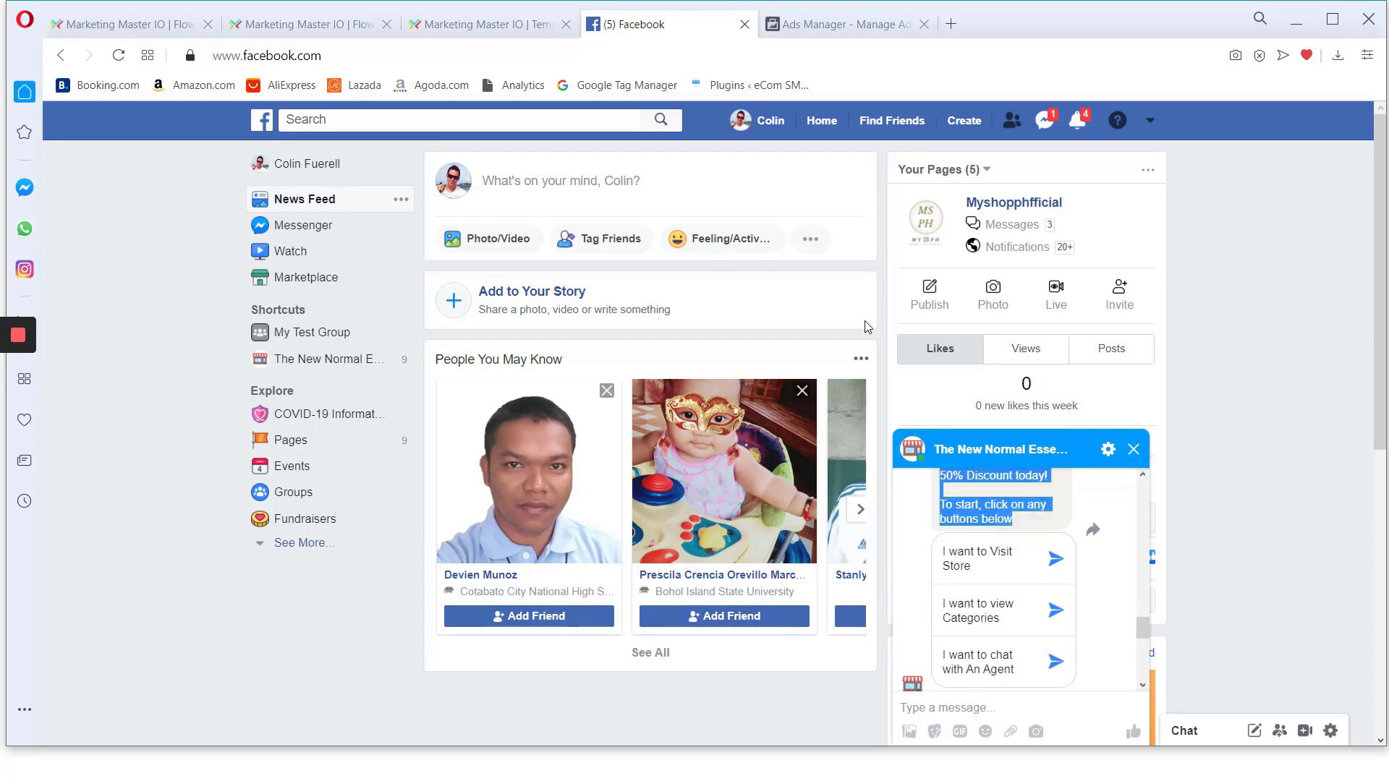
Back in Ads Manager, replace the default greeting sentence with the copied promo text and remove its duplicate salutation
{"action": "left_click", "coordinate": [839, 24]}
{"action": "left_click_drag", "start_coordinate": [588, 290], "coordinate": [368, 290]}
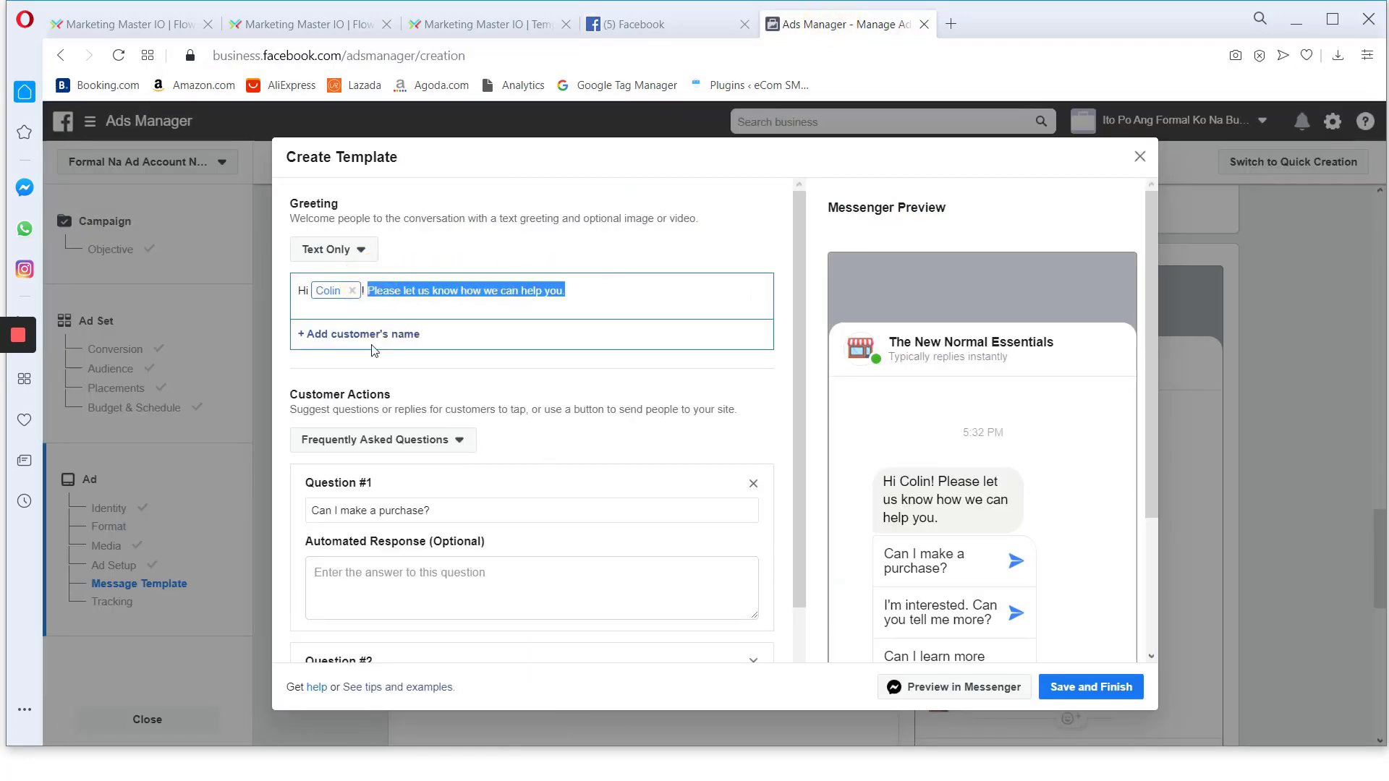
{"action": "key", "text": "BackSpace"}
{"action": "key", "text": "ctrl+v"}
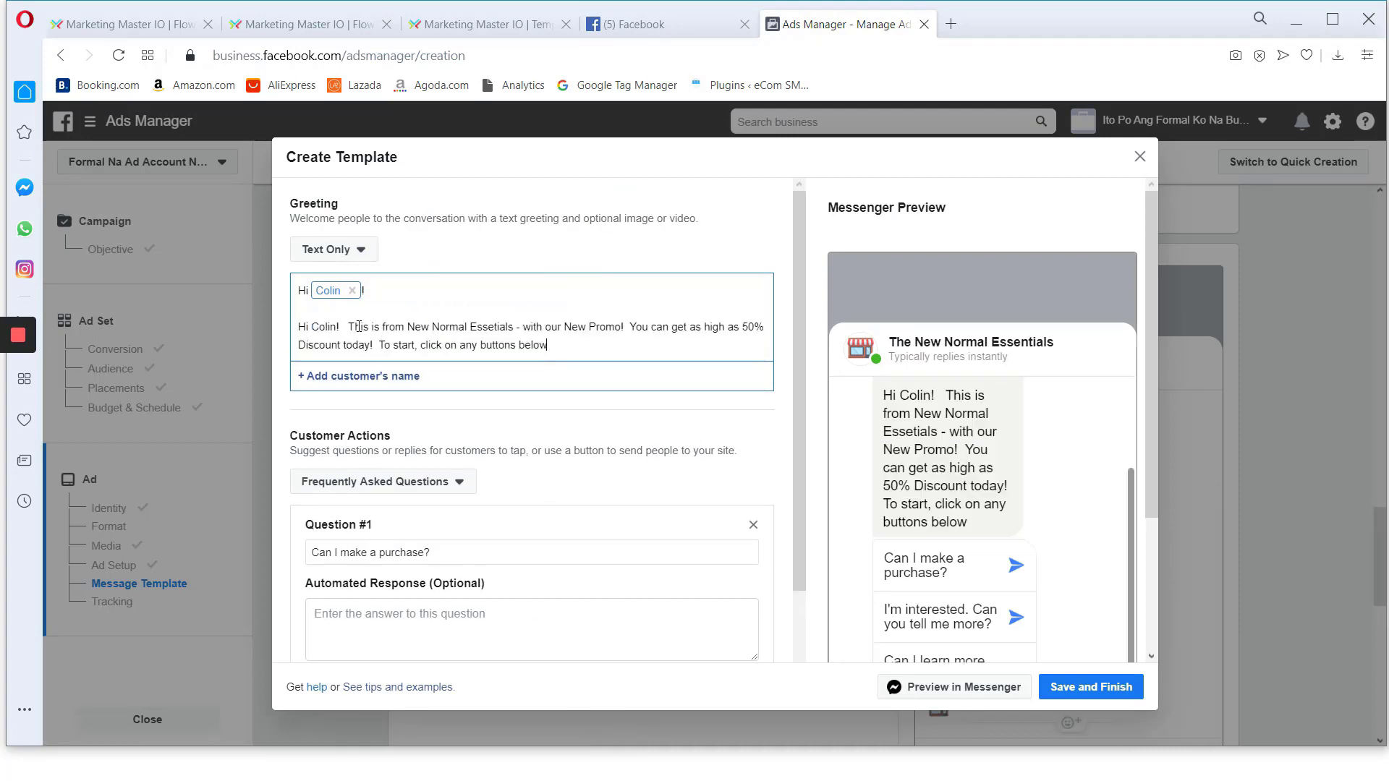
{"action": "left_click_drag", "start_coordinate": [347, 326], "coordinate": [302, 326]}
{"action": "key", "text": "BackSpace"}
Start new paragraphs, each after a blank line, at "You can get as high as 50% Discount today!" and "To start, click on any buttons below"
{"action": "left_click", "coordinate": [588, 326]}
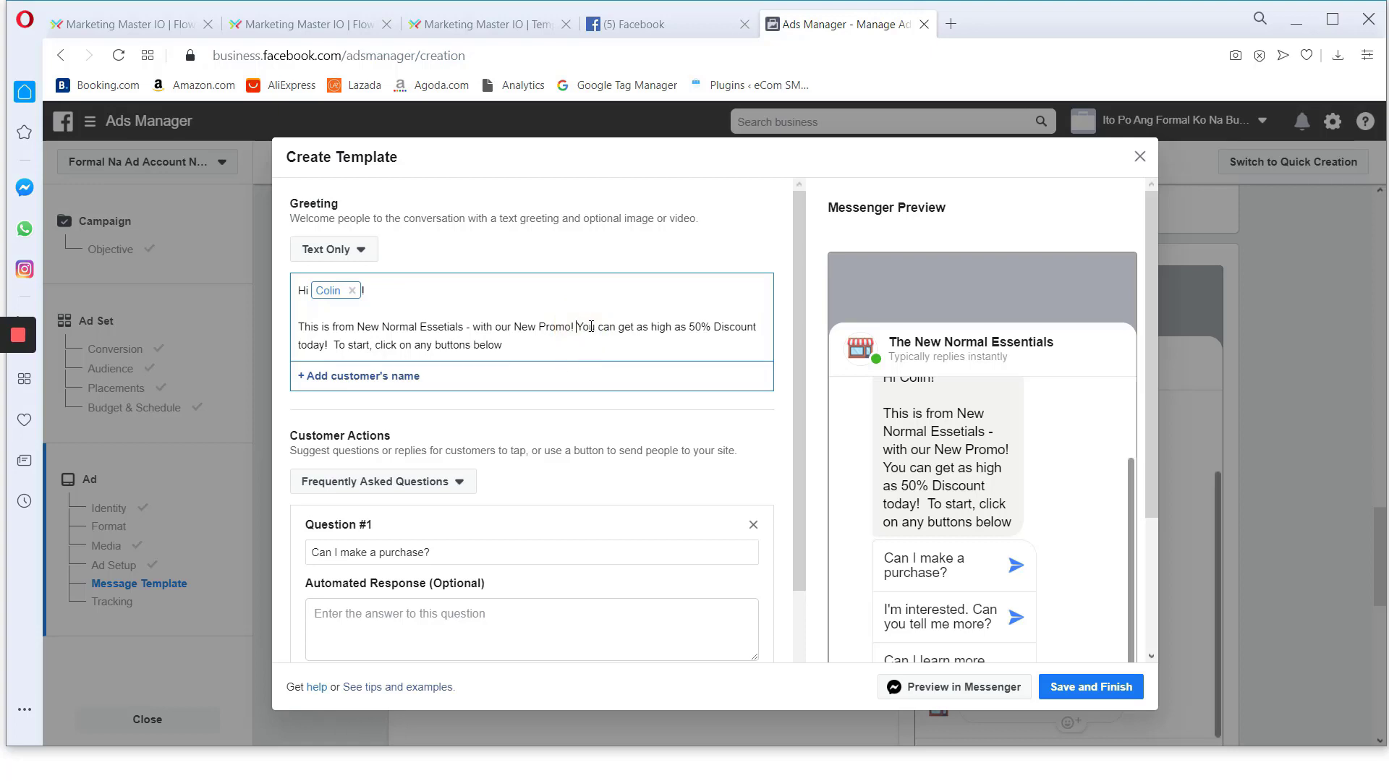
{"action": "key", "text": "Return"}
{"action": "key", "text": "Return"}
{"action": "left_click", "coordinate": [518, 363]}
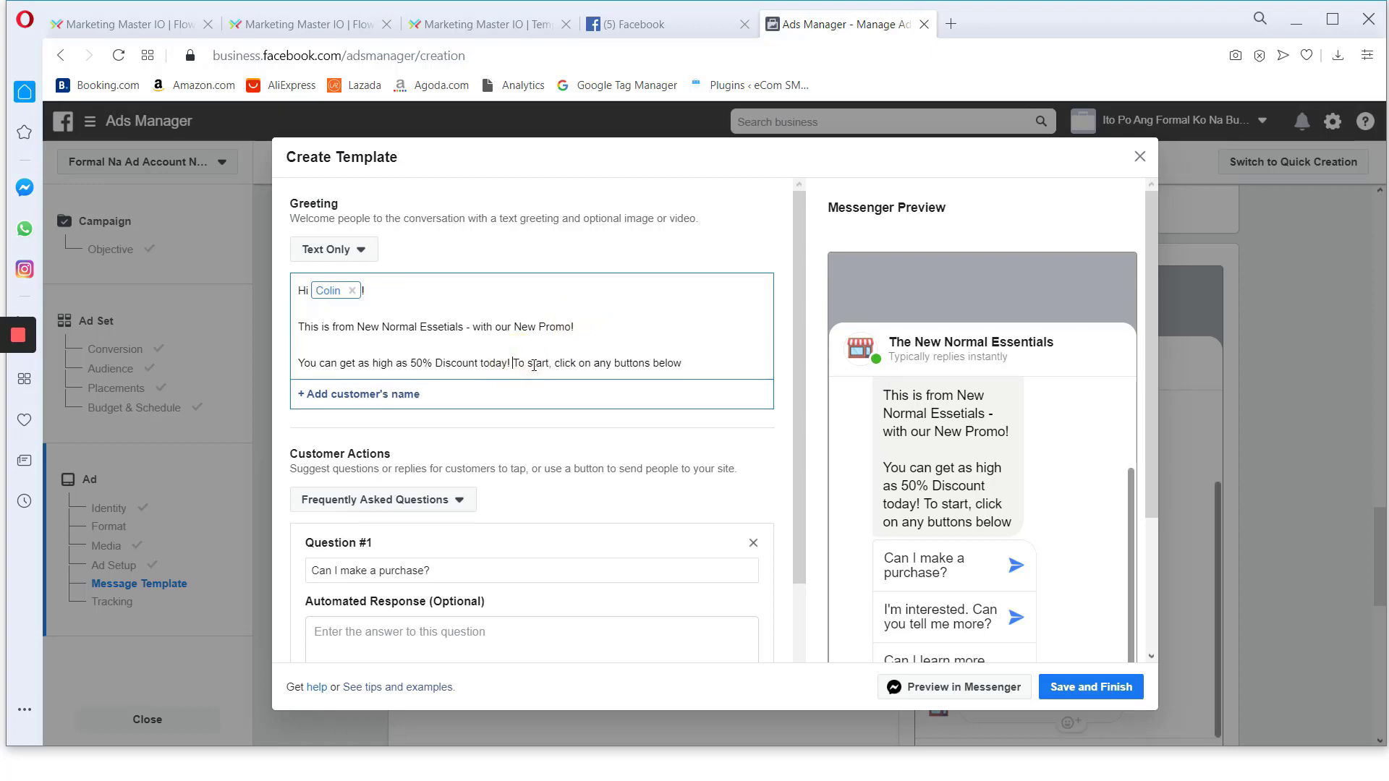
{"action": "key", "text": "Return"}
{"action": "key", "text": "Return"}
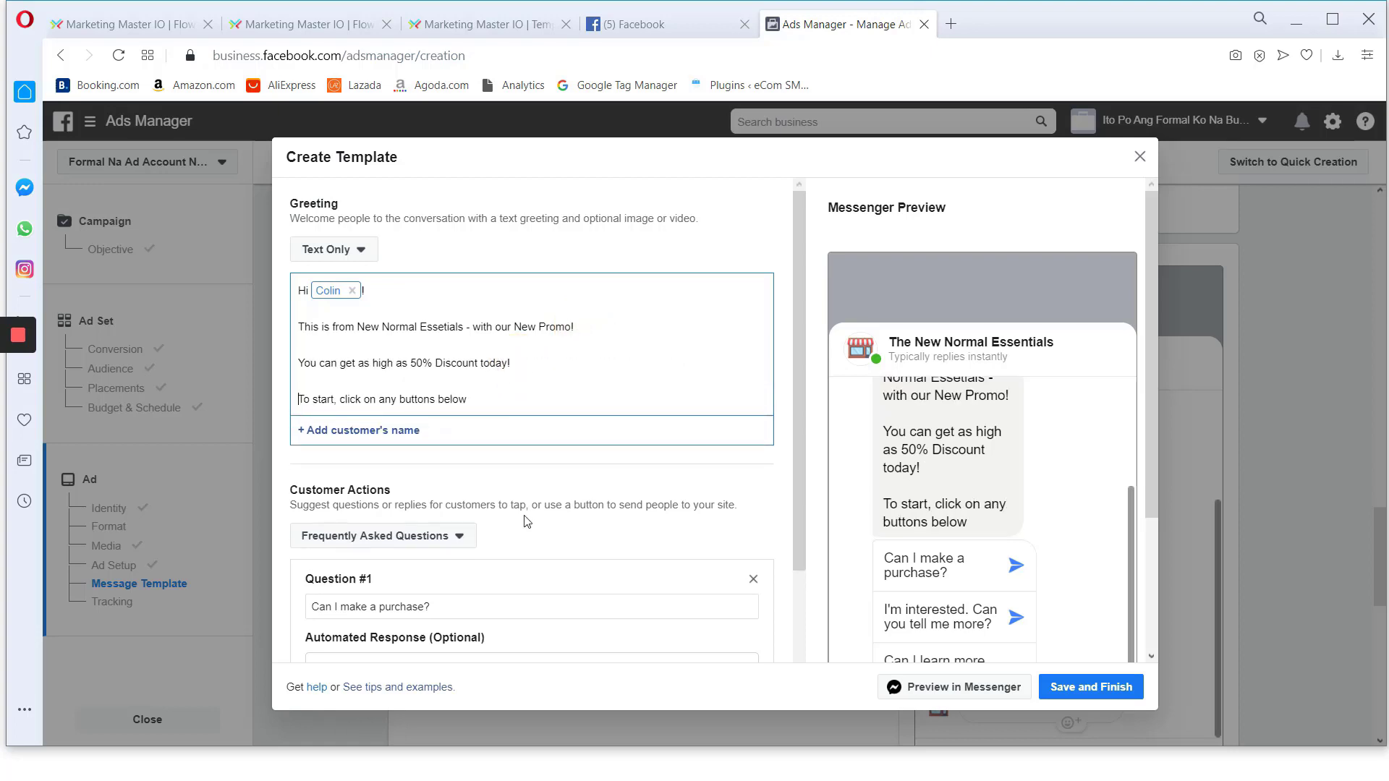
Replace Question #1 under Customer Actions with "Do you want to visit our Online Store?"
{"action": "scroll", "coordinate": [521, 513], "scroll_direction": "down", "scroll_amount": 4}
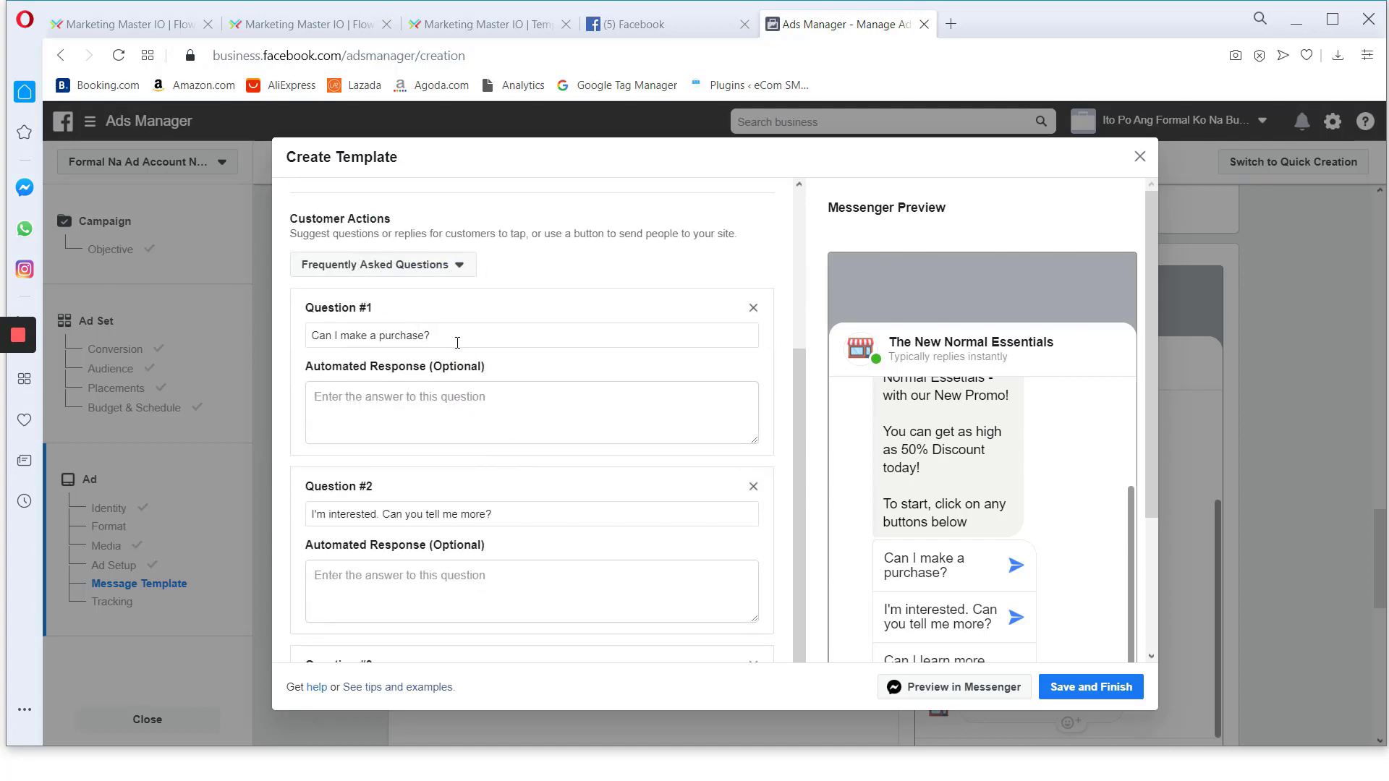
{"action": "left_click_drag", "start_coordinate": [452, 337], "coordinate": [313, 335]}
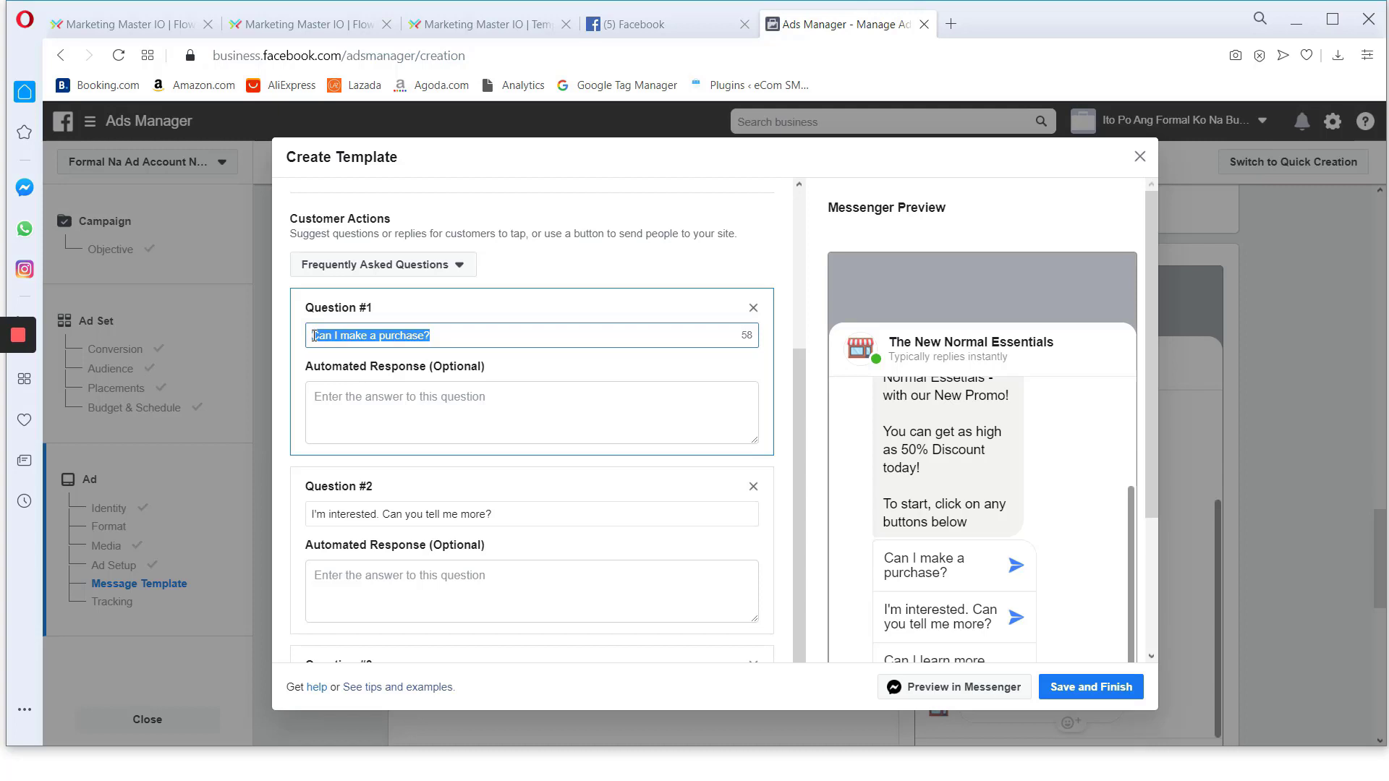
{"action": "type", "text": "Do you want o visit "}
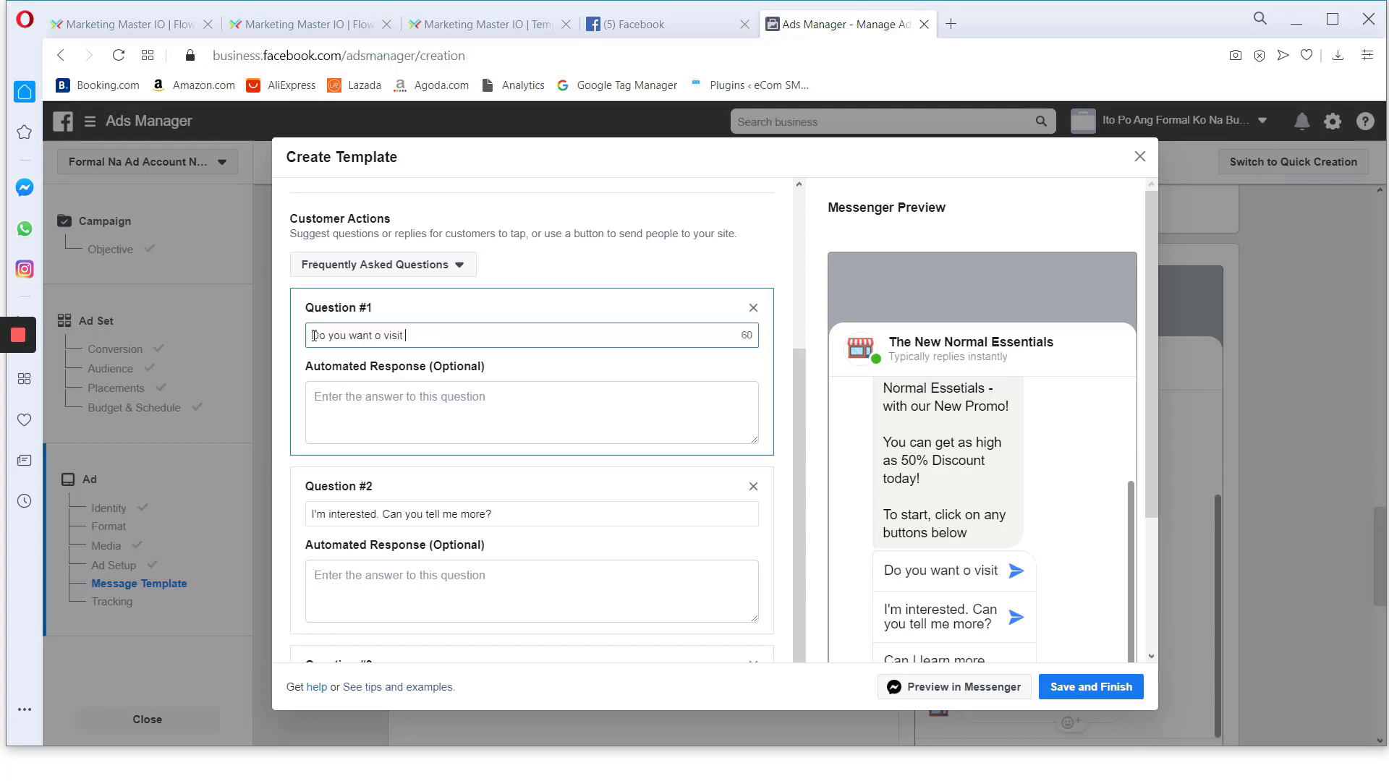
{"action": "type", "text": "our "}
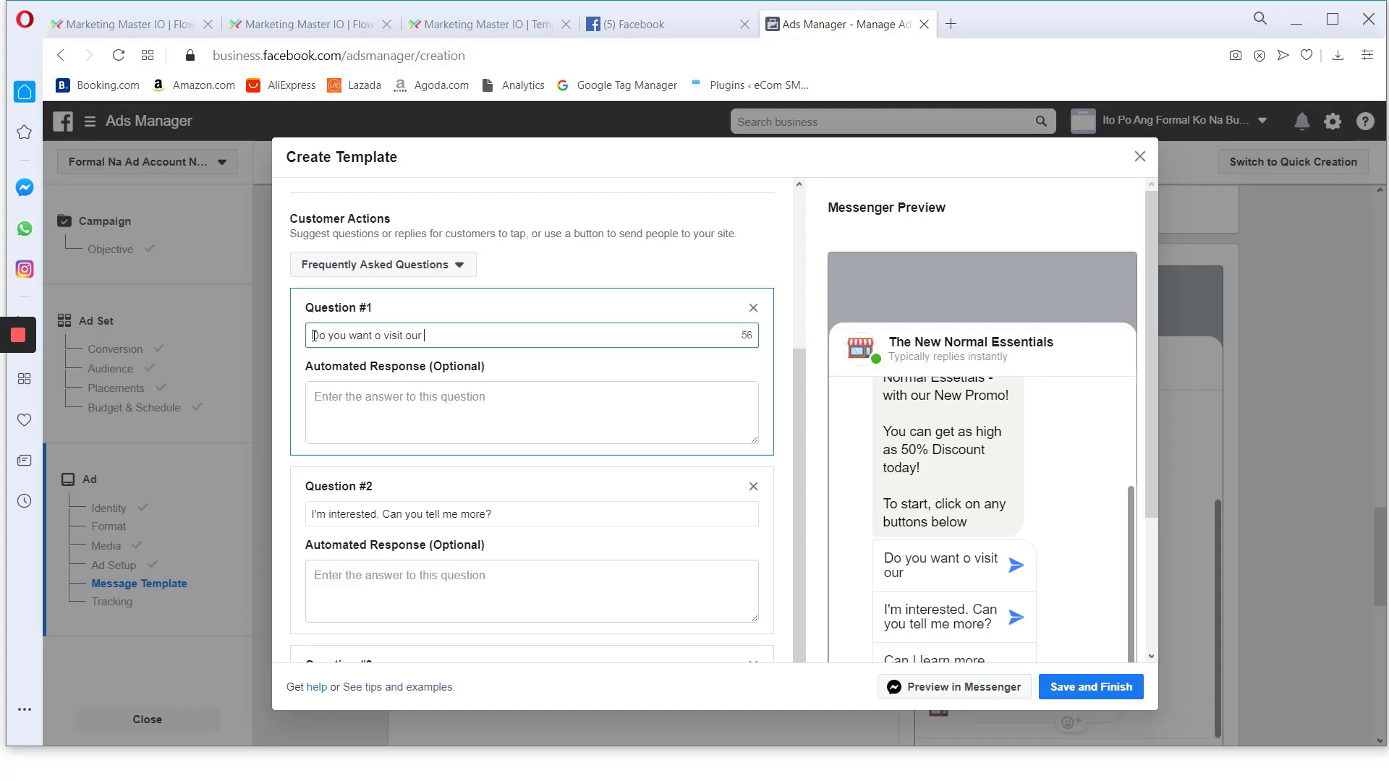
{"action": "type", "text": "Online Store?"}
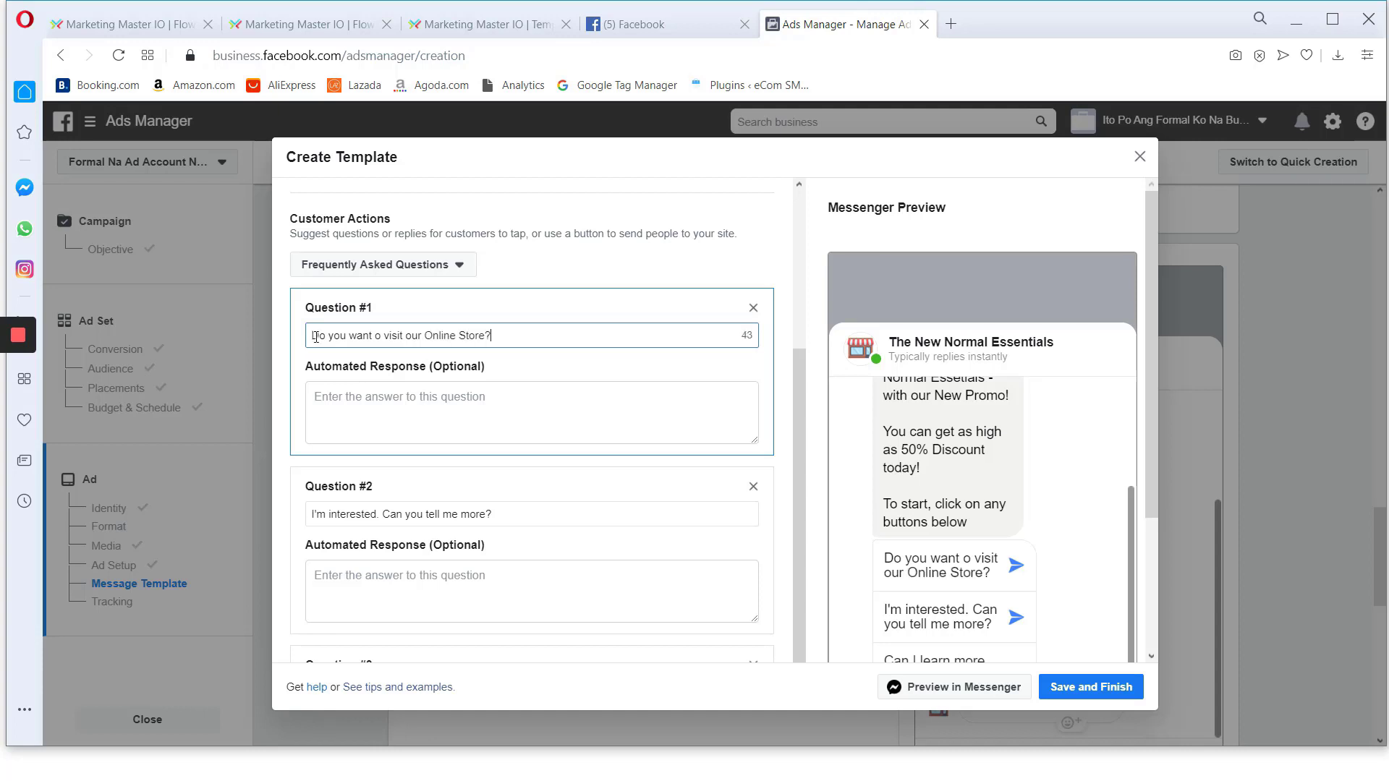
{"action": "left_click", "coordinate": [375, 337]}
{"action": "type", "text": "t"}
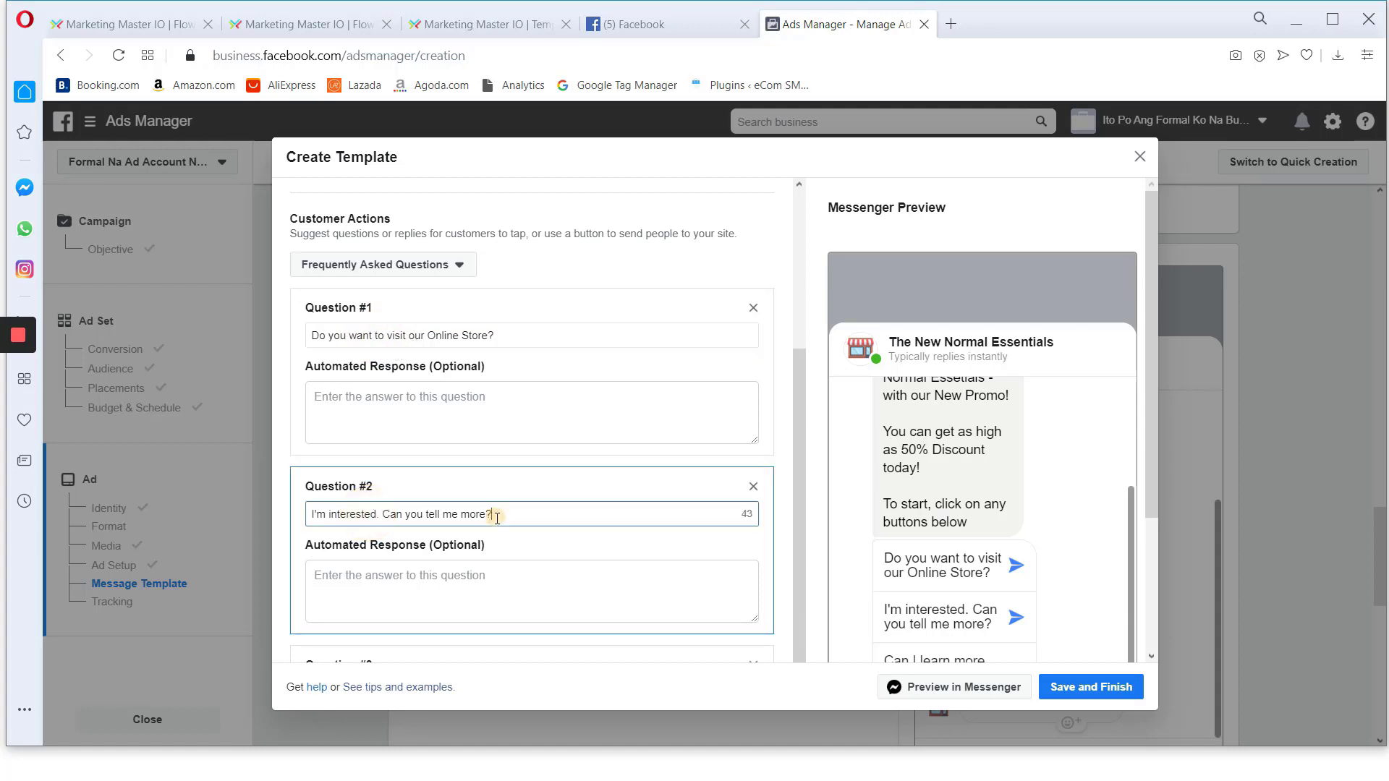
Replace Question #2 with "Do you want to view our Product Categories?"
{"action": "left_click_drag", "start_coordinate": [521, 513], "coordinate": [307, 511]}
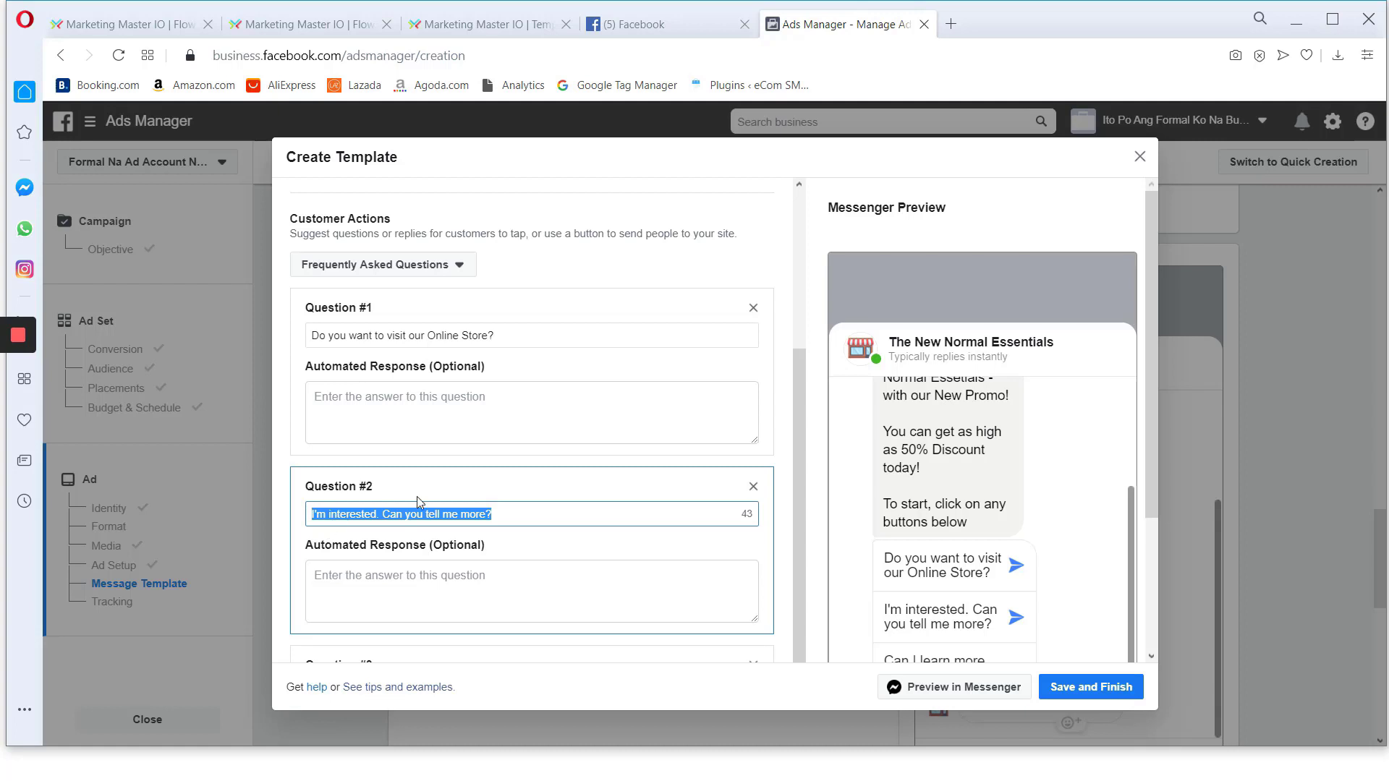
{"action": "type", "text": "Do you want to view our Product Categories?"}
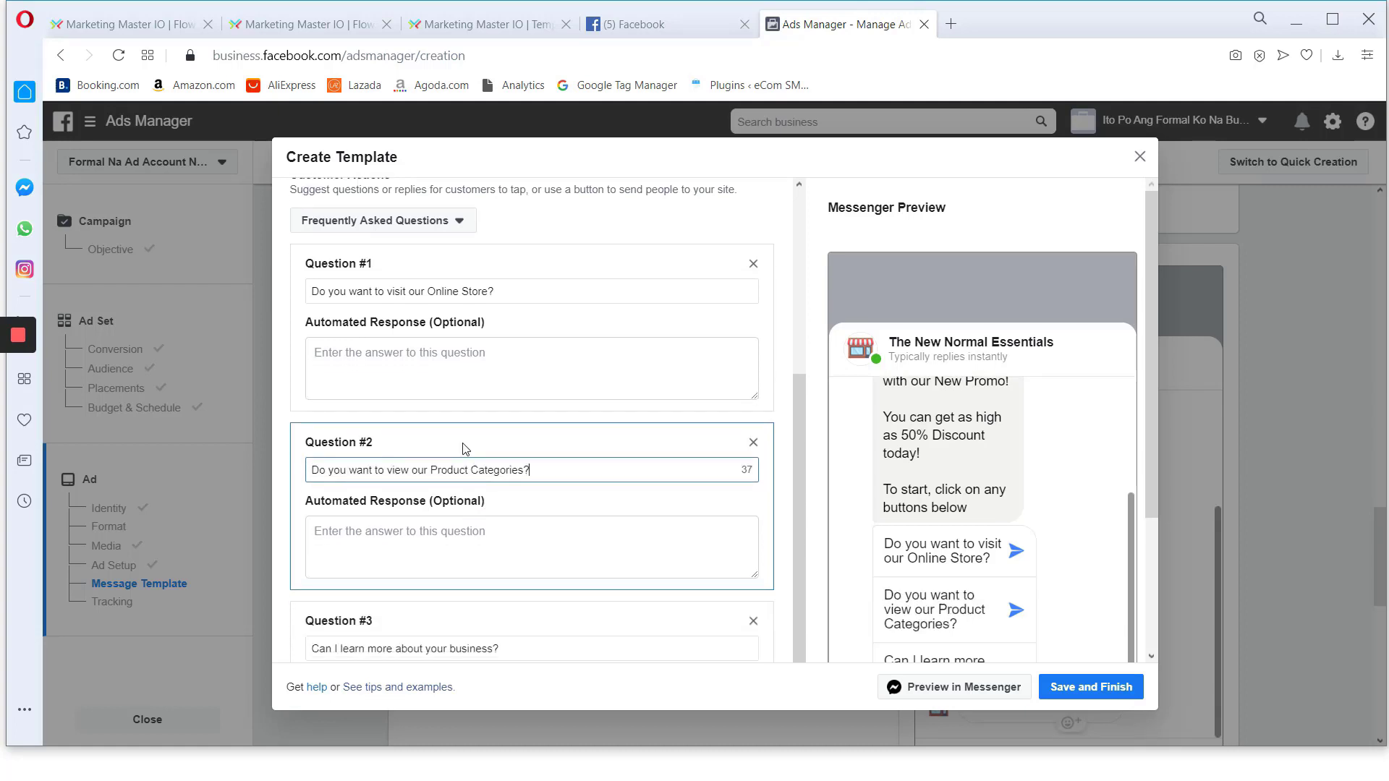
{"action": "scroll", "coordinate": [467, 448], "scroll_direction": "down", "scroll_amount": 1}
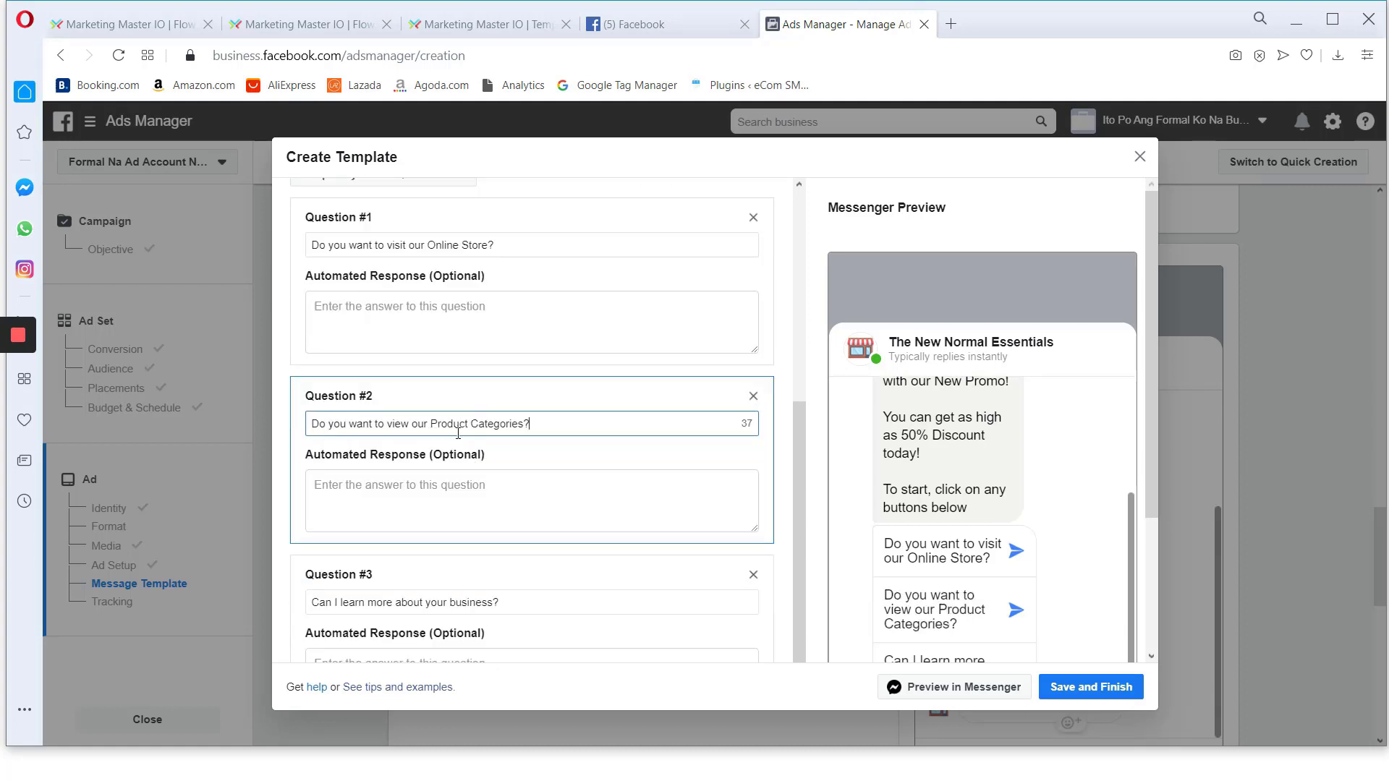
Replace Question #3 with "Do you want to chat with our agent?"
{"action": "scroll", "coordinate": [459, 434], "scroll_direction": "down", "scroll_amount": 1}
{"action": "left_click", "coordinate": [620, 542]}
{"action": "left_click_drag", "start_coordinate": [620, 542], "coordinate": [302, 544]}
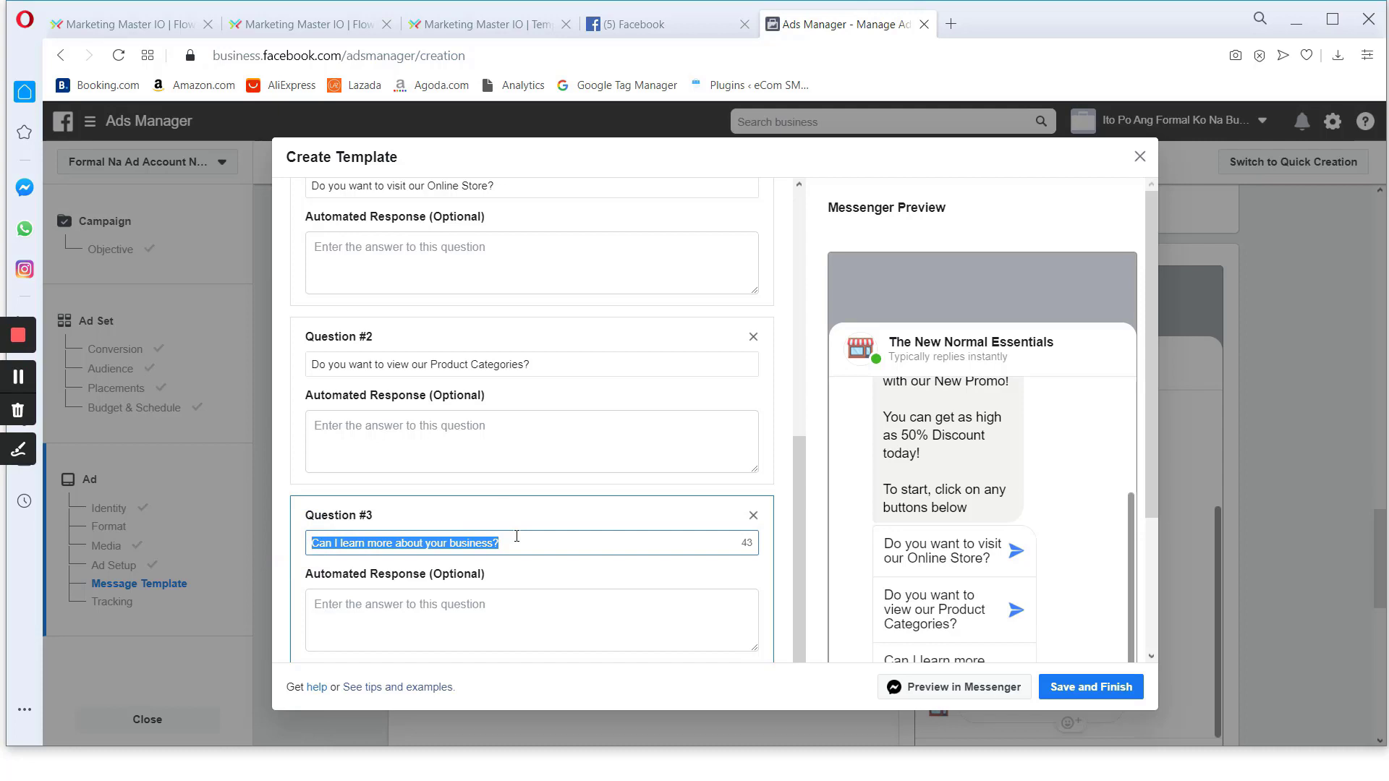
{"action": "type", "text": "Do"}
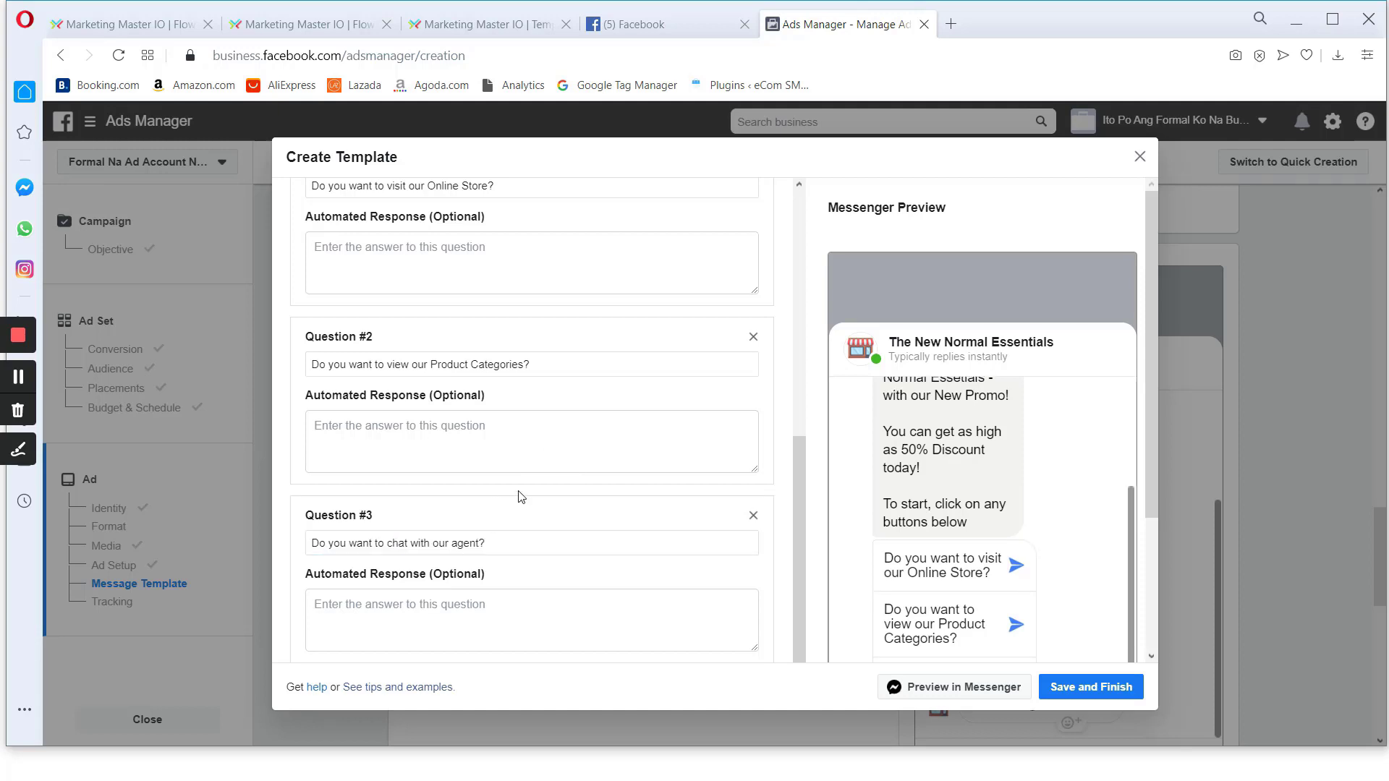
{"action": "scroll", "coordinate": [518, 494], "scroll_direction": "up", "scroll_amount": 1}
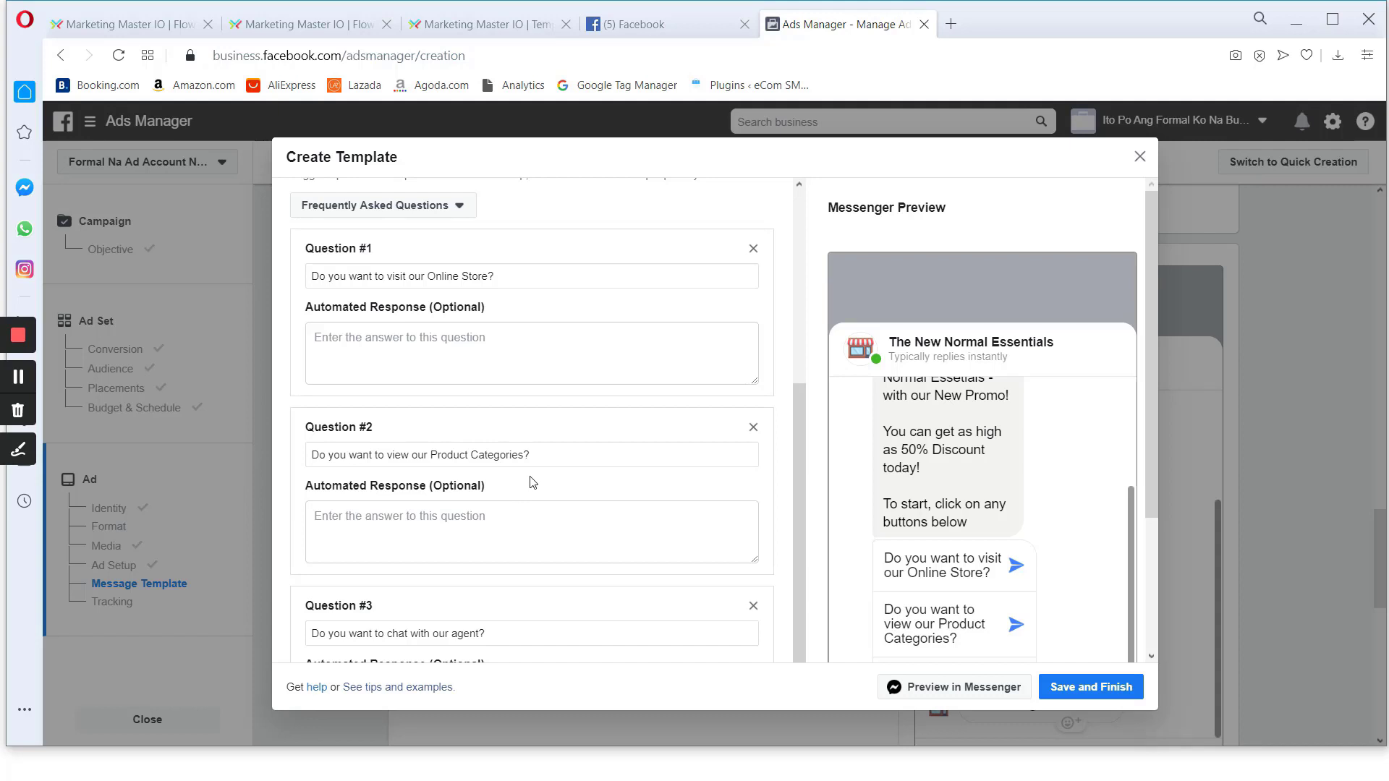
{"action": "scroll", "coordinate": [532, 482], "scroll_direction": "down", "scroll_amount": 1}
{"action": "left_click", "coordinate": [518, 539]}
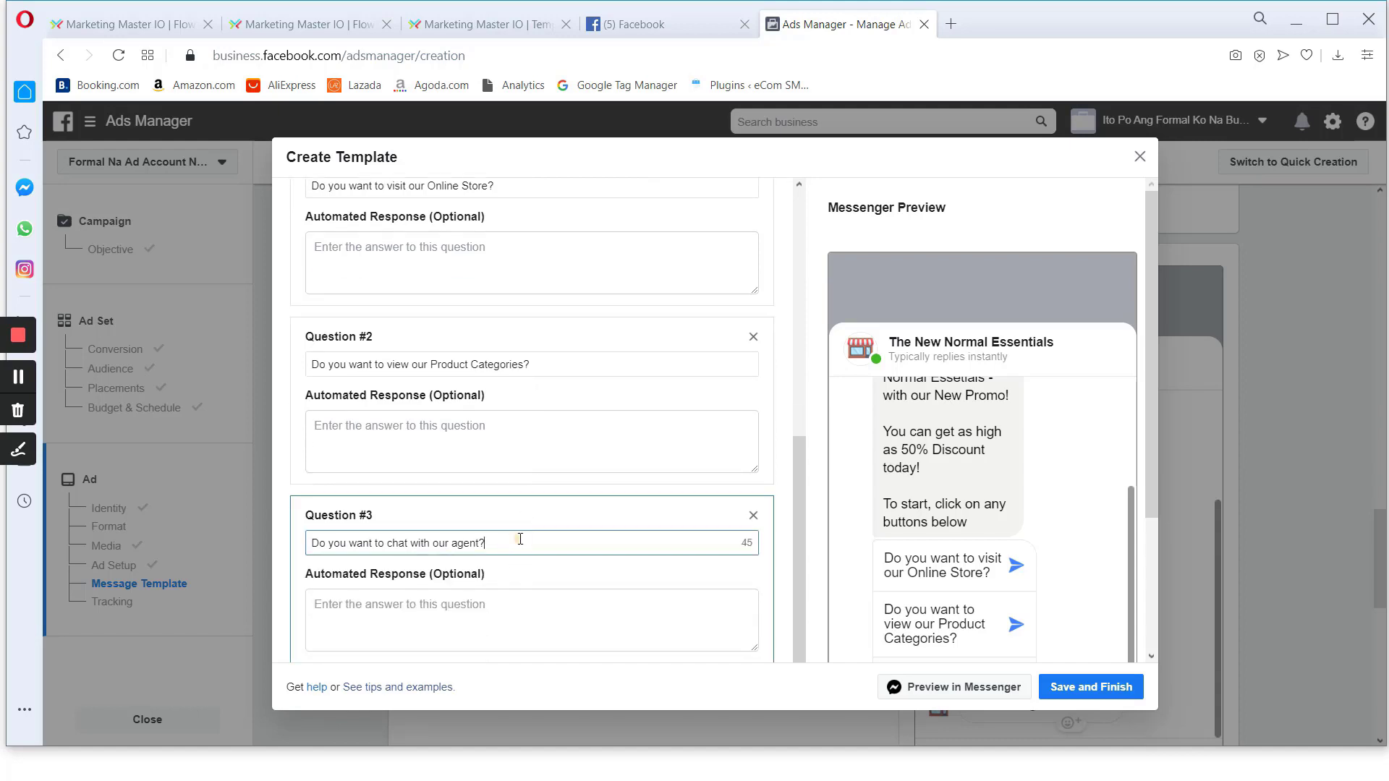
{"action": "scroll", "coordinate": [518, 507], "scroll_direction": "up", "scroll_amount": 1}
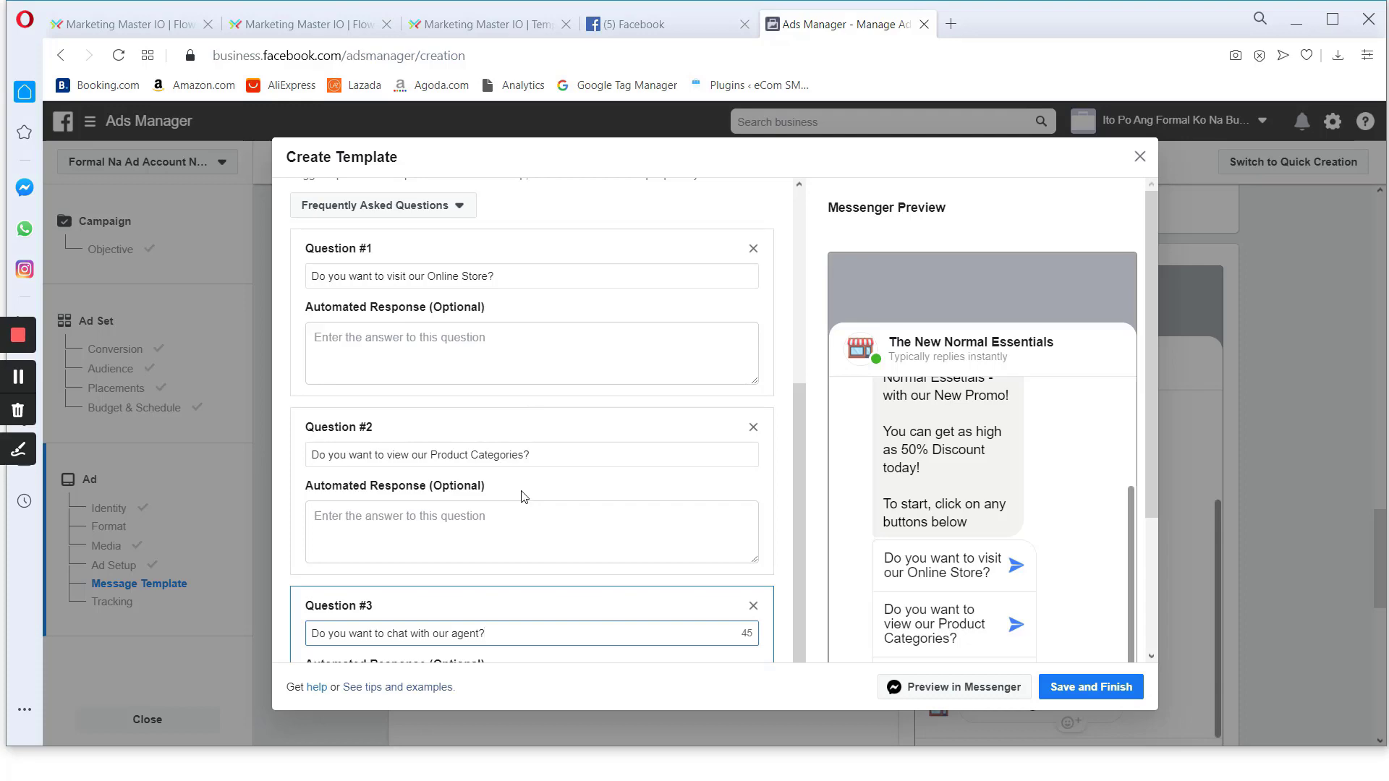
Switch to the Marketing Master IO flow and locate the keyword trigger "I want to Visit Store"
{"action": "left_click", "coordinate": [114, 26]}
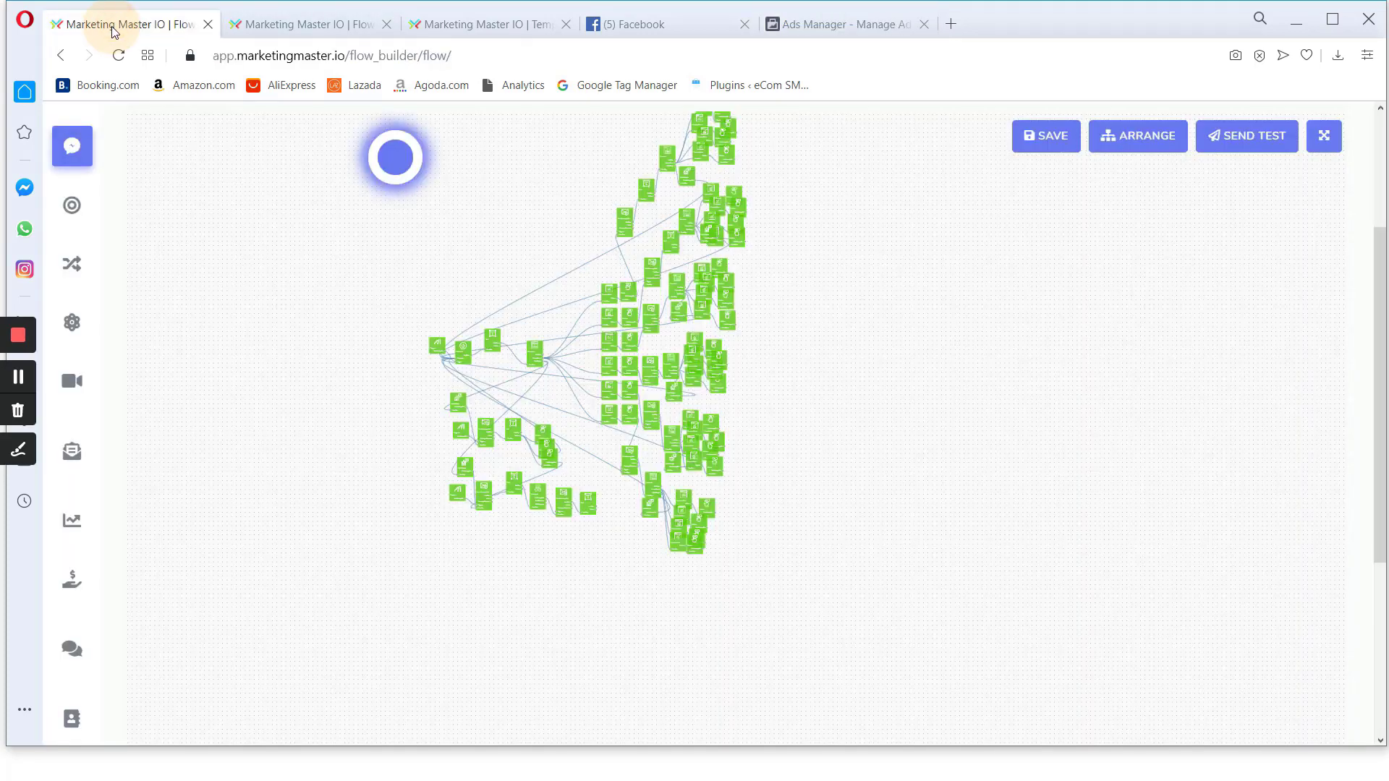
{"action": "scroll", "coordinate": [401, 381], "scroll_direction": "up", "scroll_amount": 3}
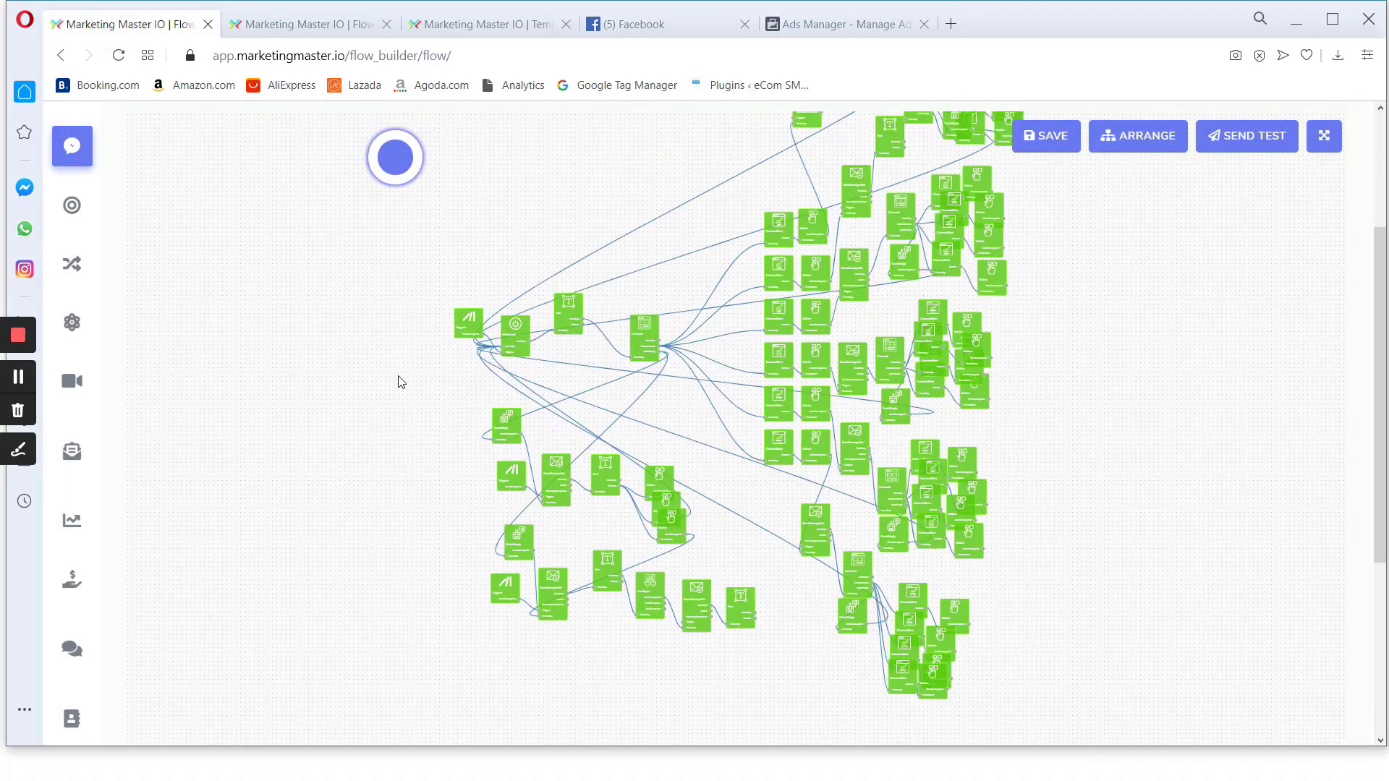
{"action": "left_click_drag", "start_coordinate": [402, 432], "coordinate": [366, 405]}
{"action": "scroll", "coordinate": [365, 411], "scroll_direction": "up", "scroll_amount": 5}
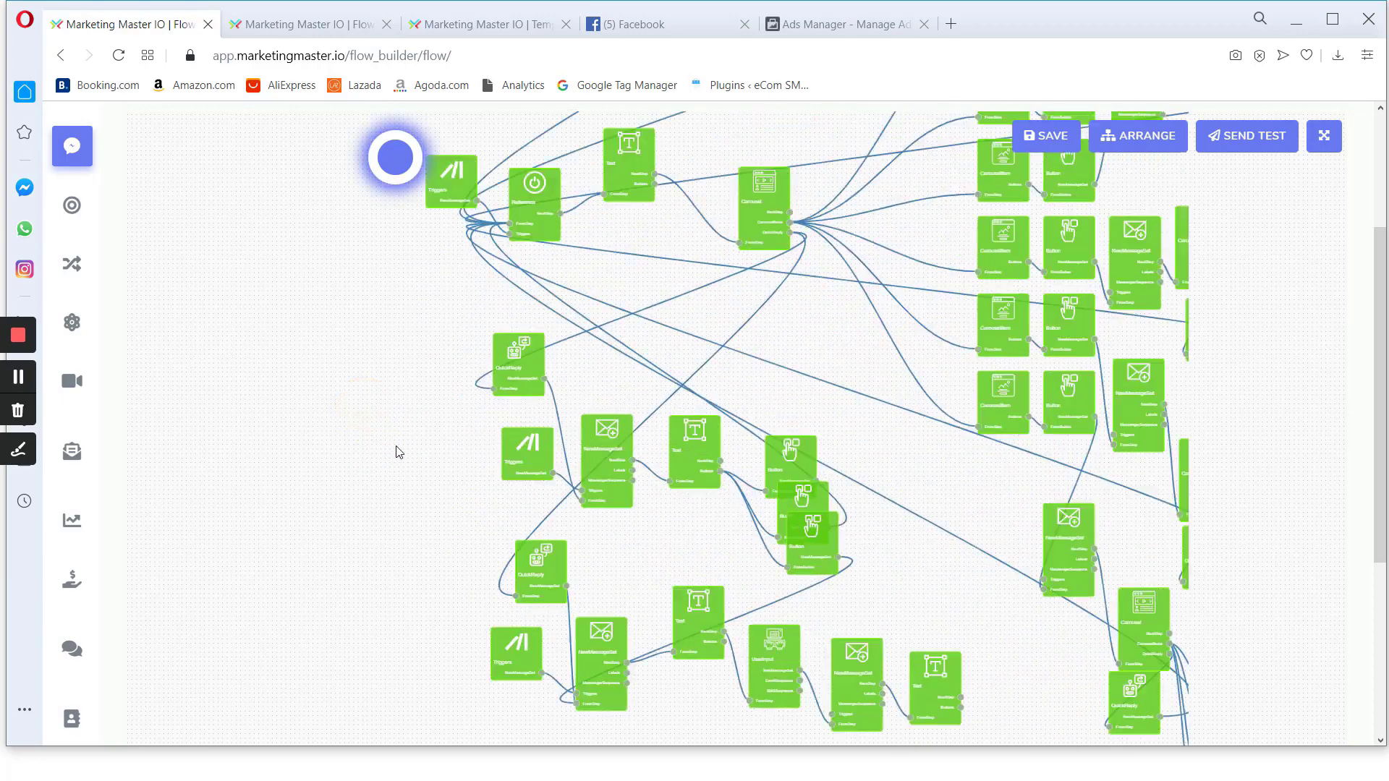
{"action": "left_click_drag", "start_coordinate": [383, 462], "coordinate": [194, 424]}
{"action": "left_click_drag", "start_coordinate": [603, 541], "coordinate": [552, 533]}
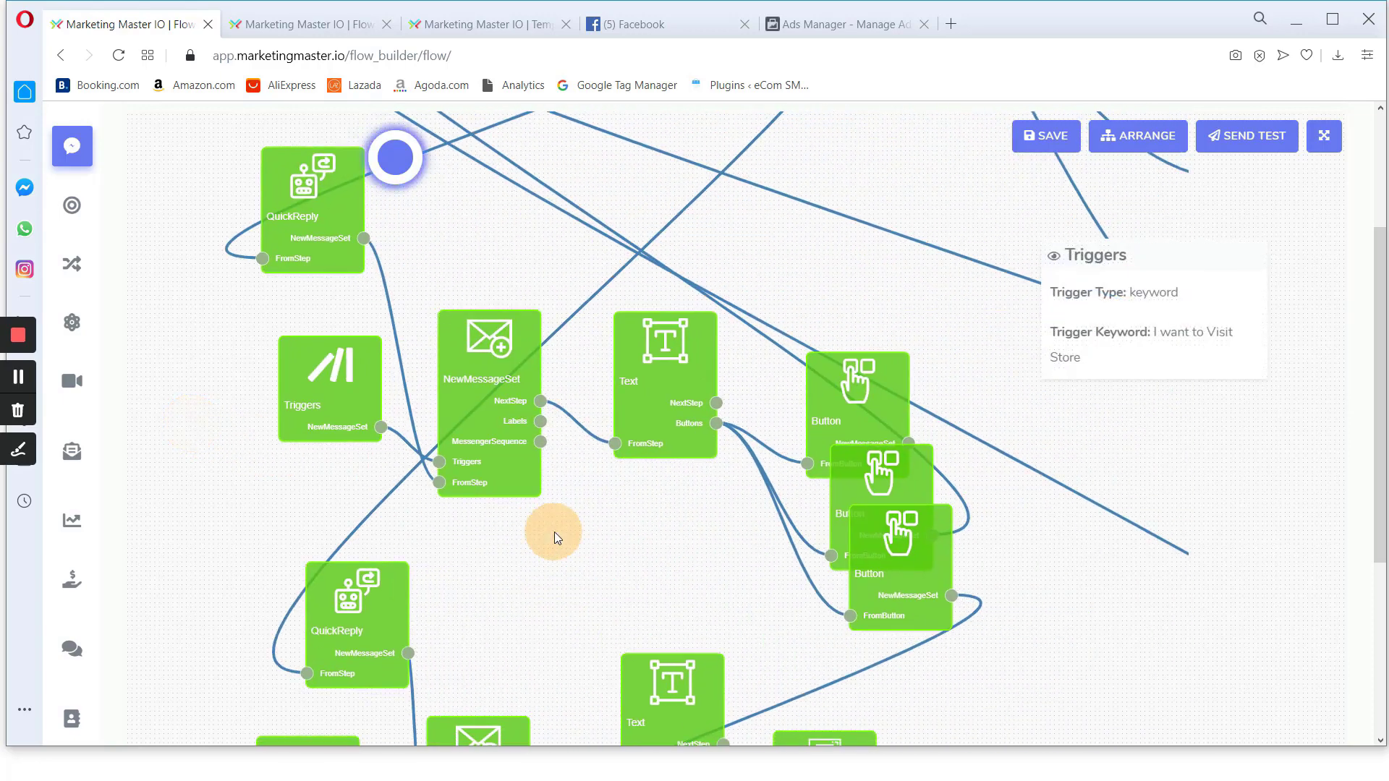
{"action": "left_click_drag", "start_coordinate": [357, 365], "coordinate": [327, 361]}
{"action": "right_click", "coordinate": [205, 428]}
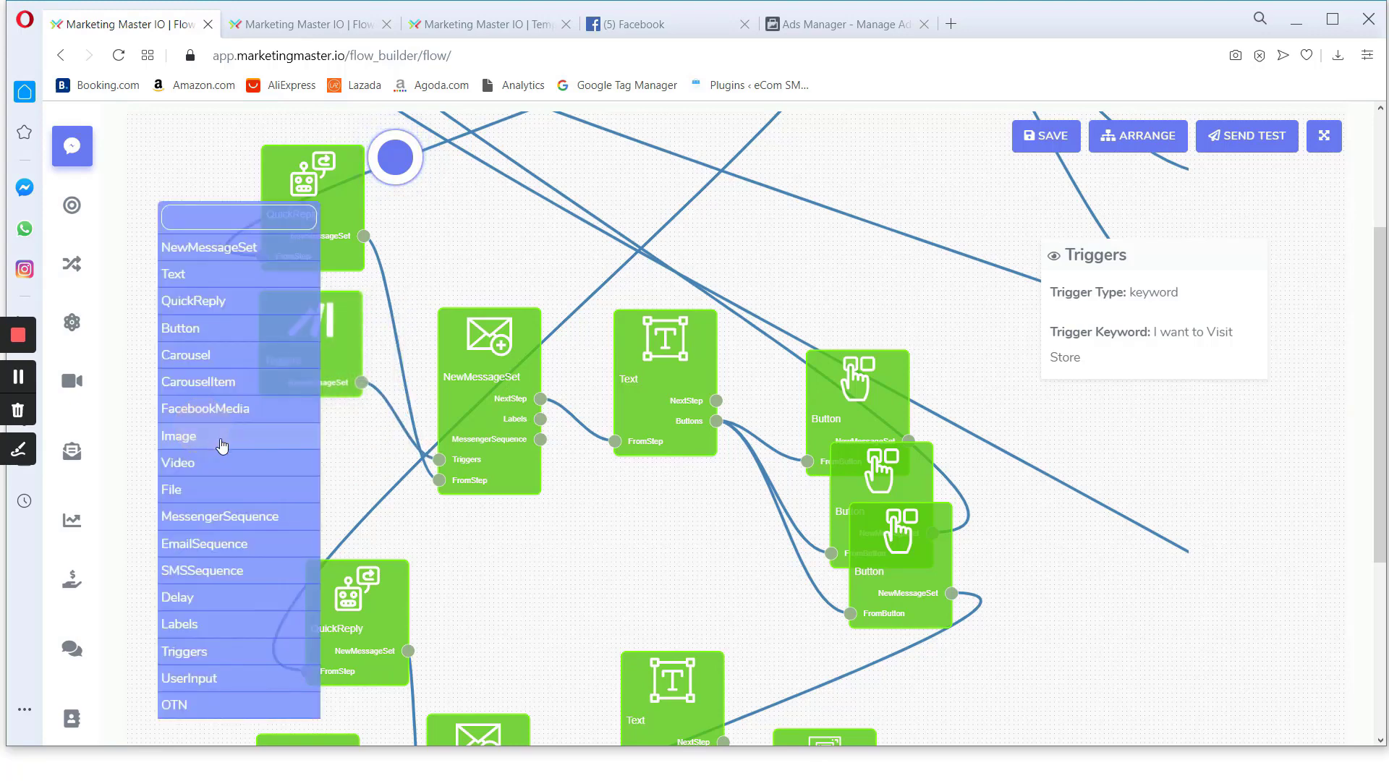
{"action": "left_click_drag", "start_coordinate": [220, 651], "coordinate": [219, 431]}
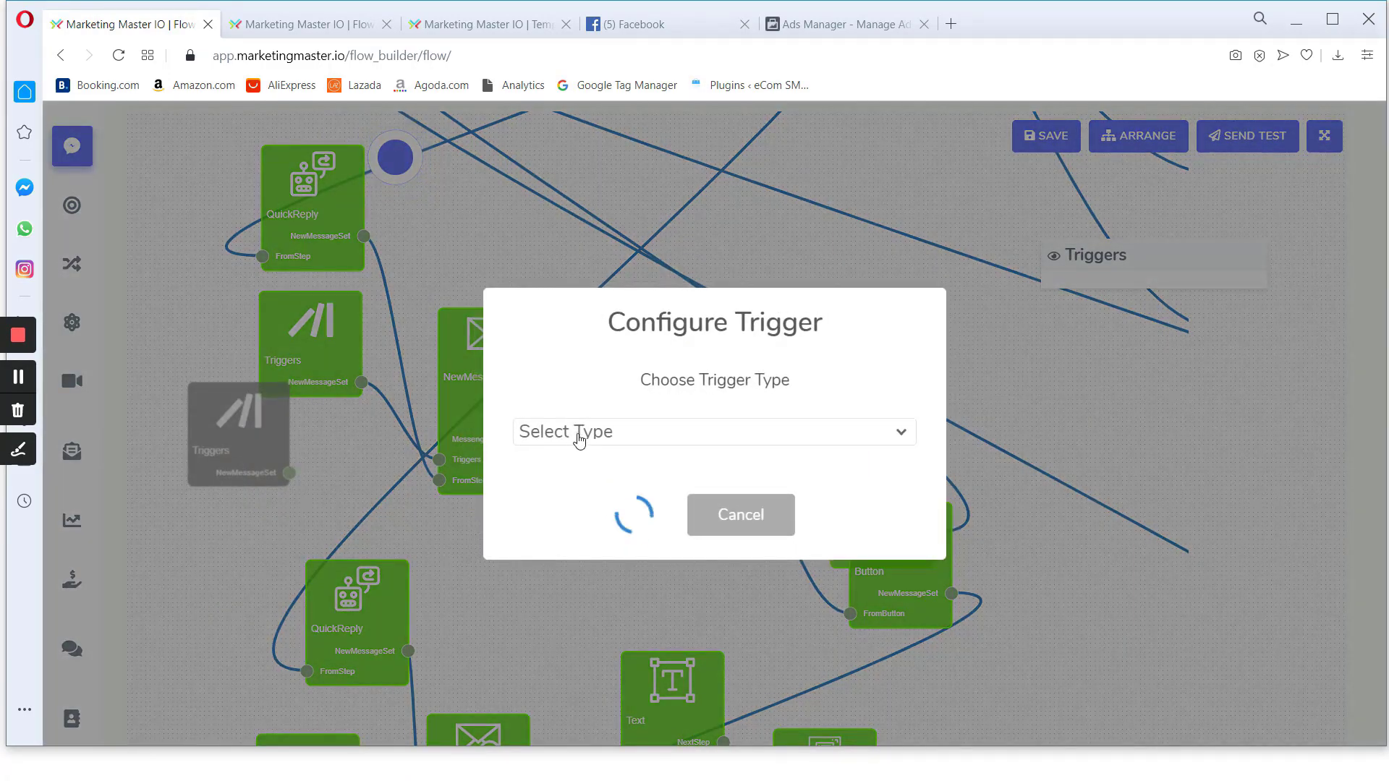
{"action": "left_click", "coordinate": [577, 433]}
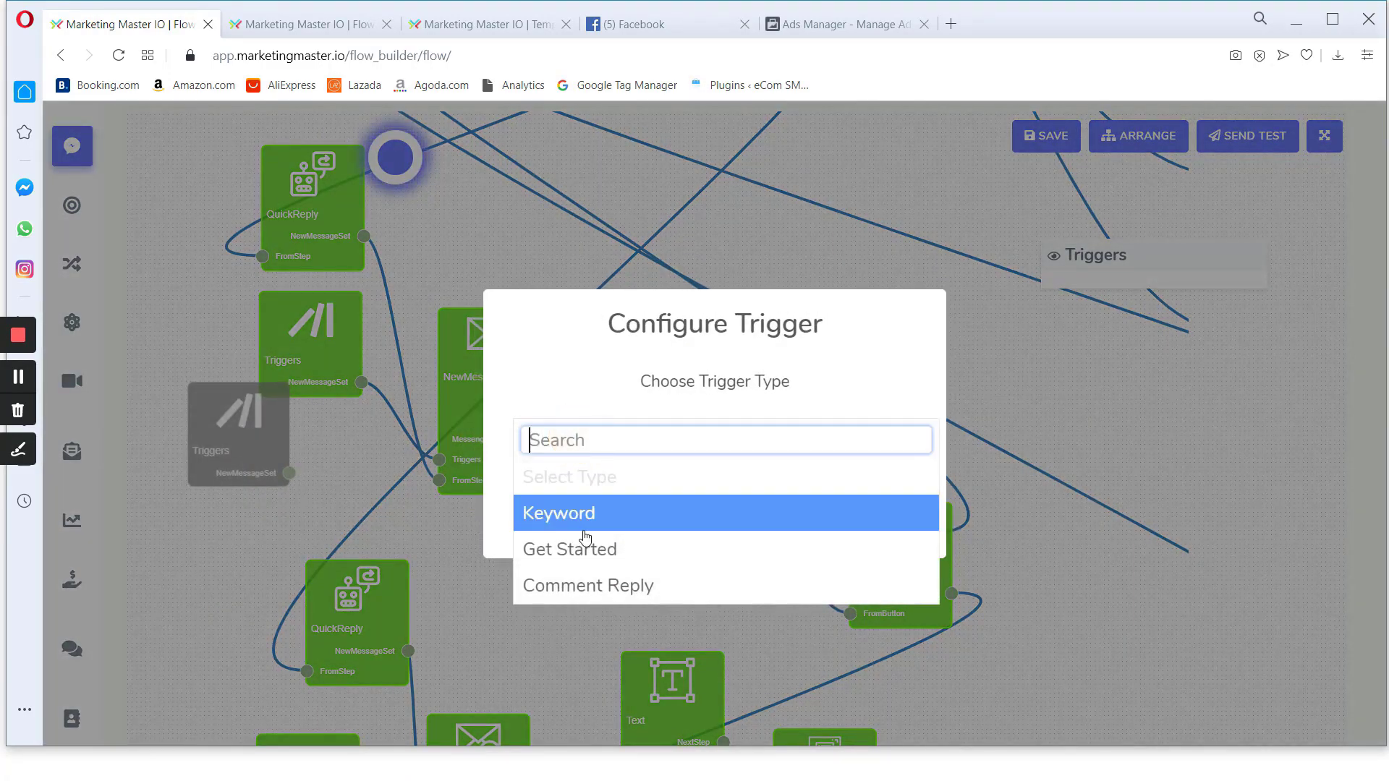
{"action": "left_click", "coordinate": [1056, 386]}
{"action": "right_click", "coordinate": [243, 422]}
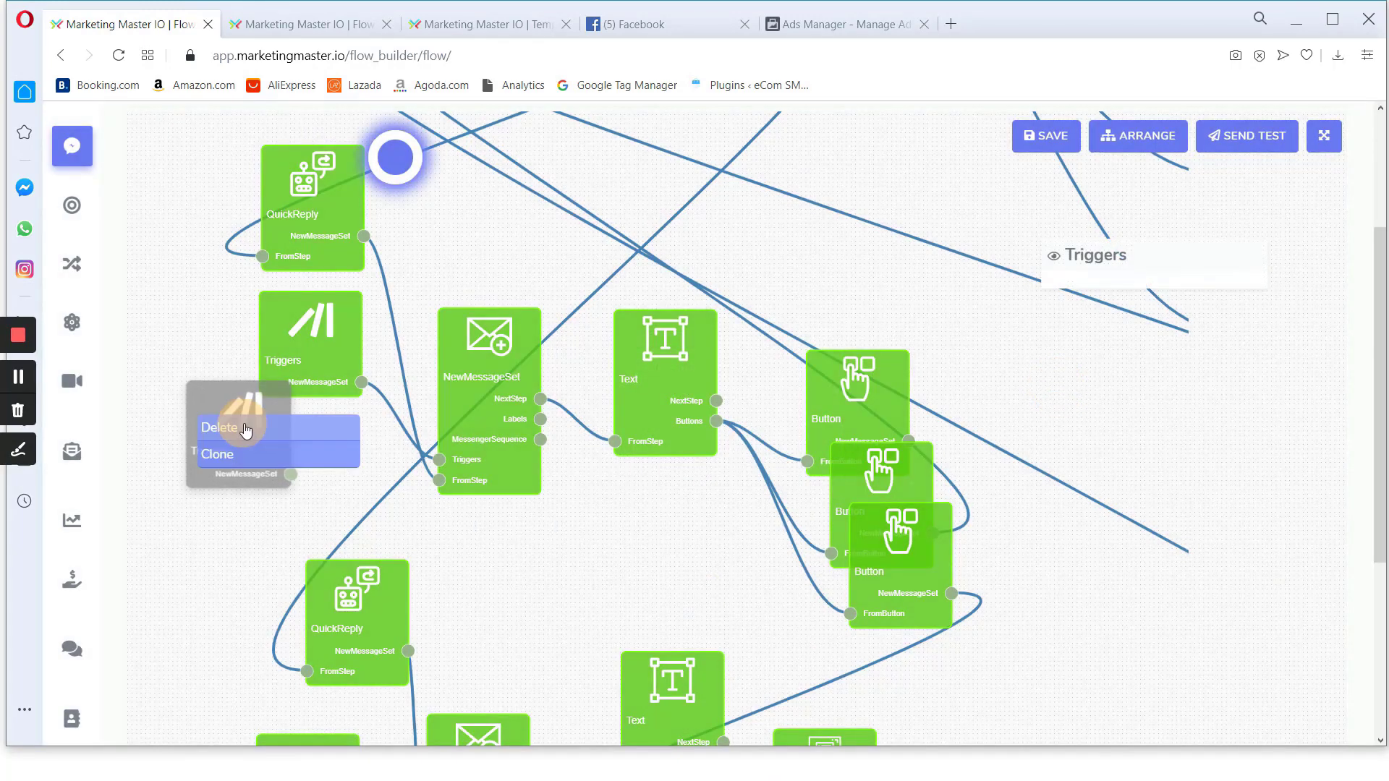
{"action": "left_click", "coordinate": [264, 461]}
{"action": "left_click_drag", "start_coordinate": [281, 379], "coordinate": [263, 420]}
{"action": "right_click", "coordinate": [264, 427]}
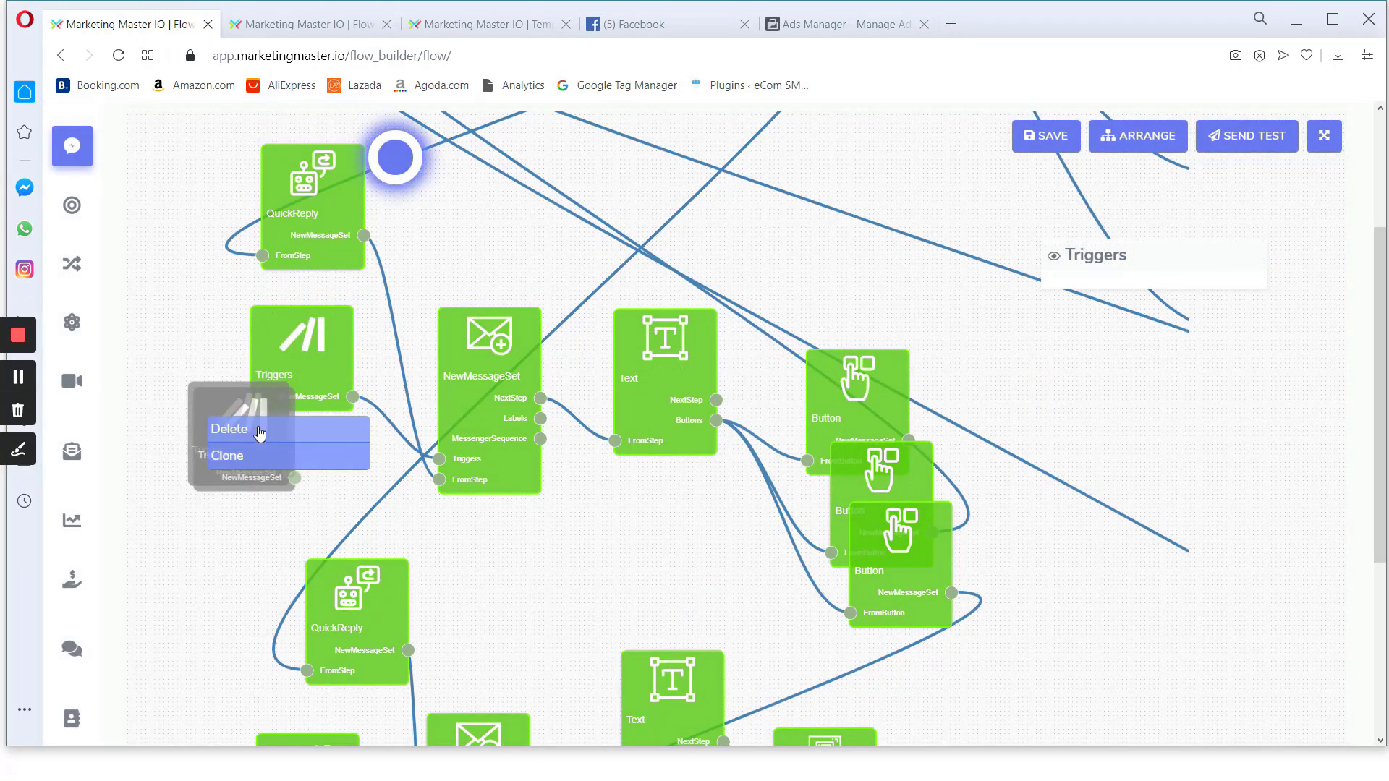
{"action": "left_click", "coordinate": [254, 440]}
{"action": "right_click", "coordinate": [268, 437]}
{"action": "left_click", "coordinate": [268, 438]}
Open the configuration of the "I want to Visit Store" trigger for editing its keywords
{"action": "left_click_drag", "start_coordinate": [298, 356], "coordinate": [323, 366]}
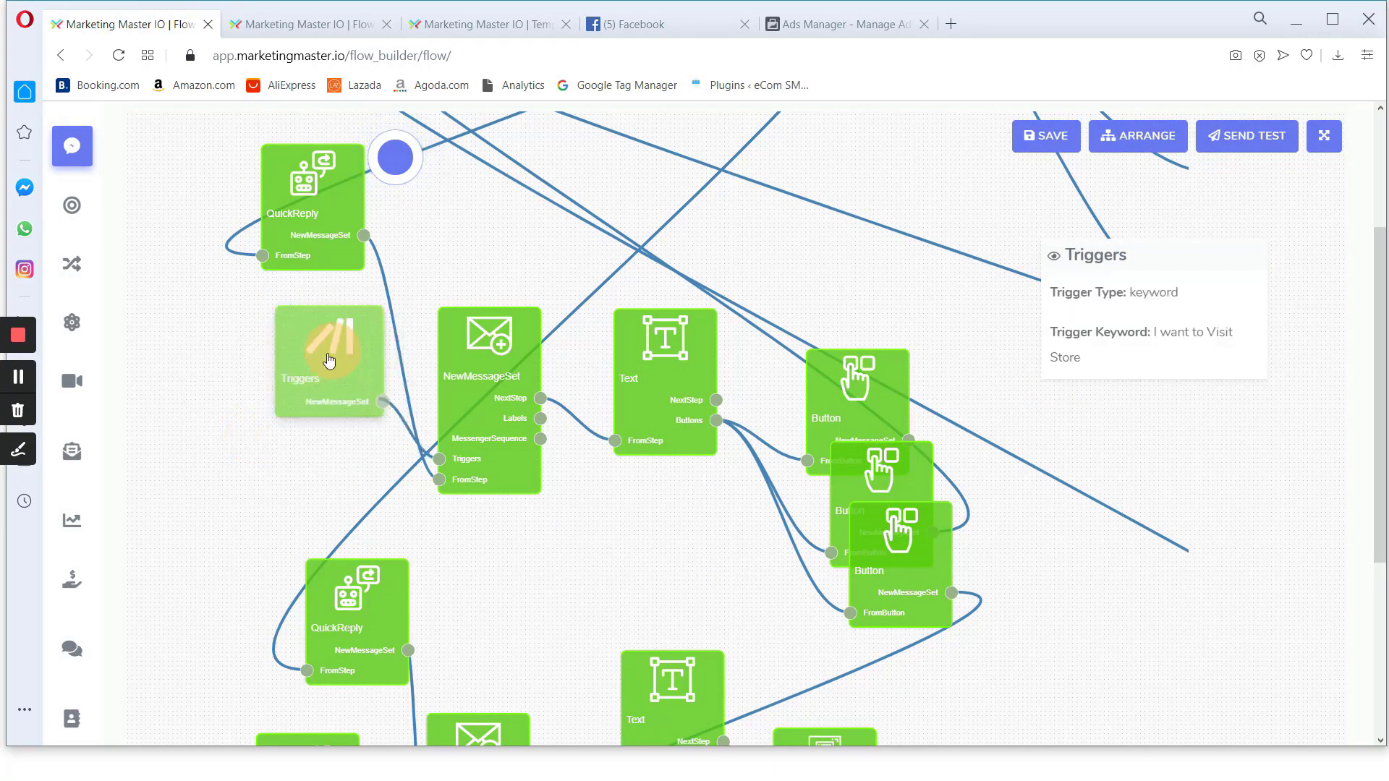
{"action": "double_click", "coordinate": [321, 364]}
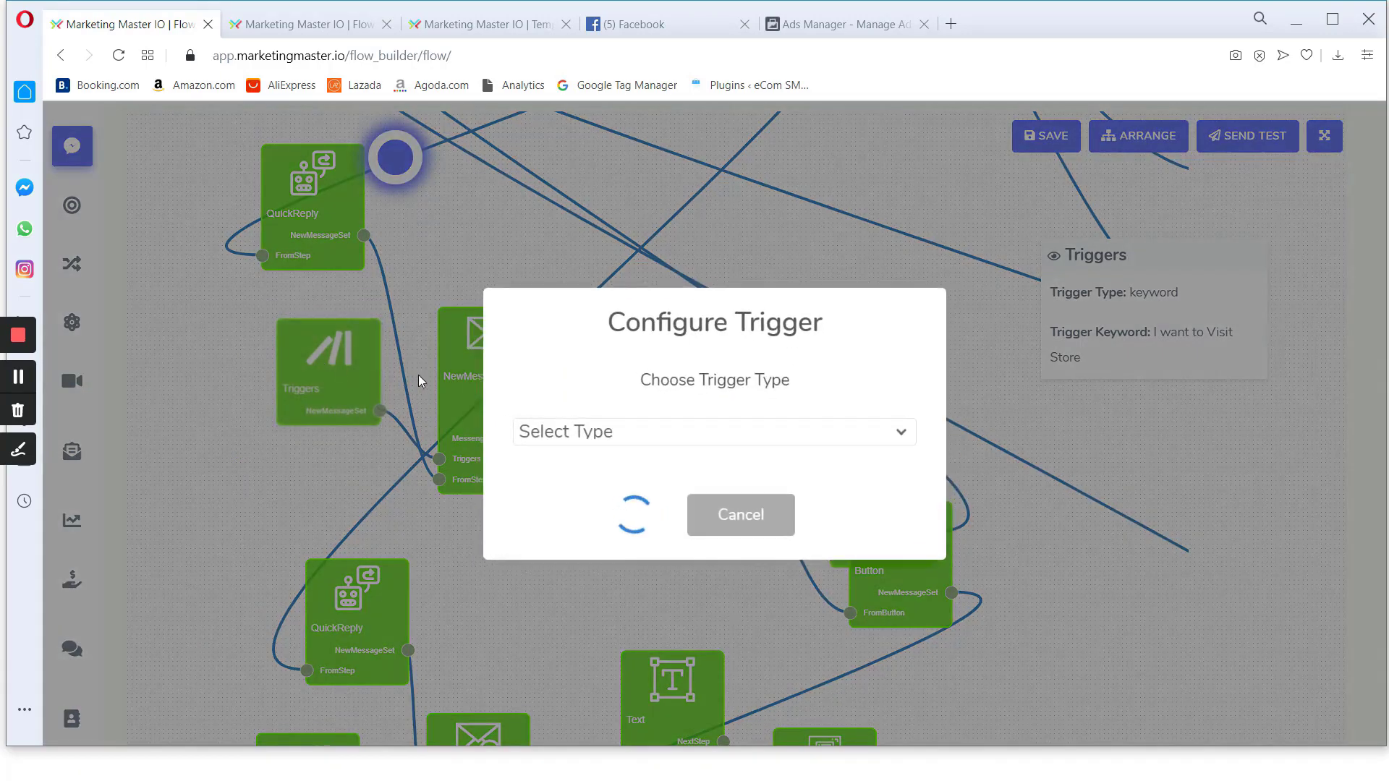
{"action": "left_click", "coordinate": [745, 494]}
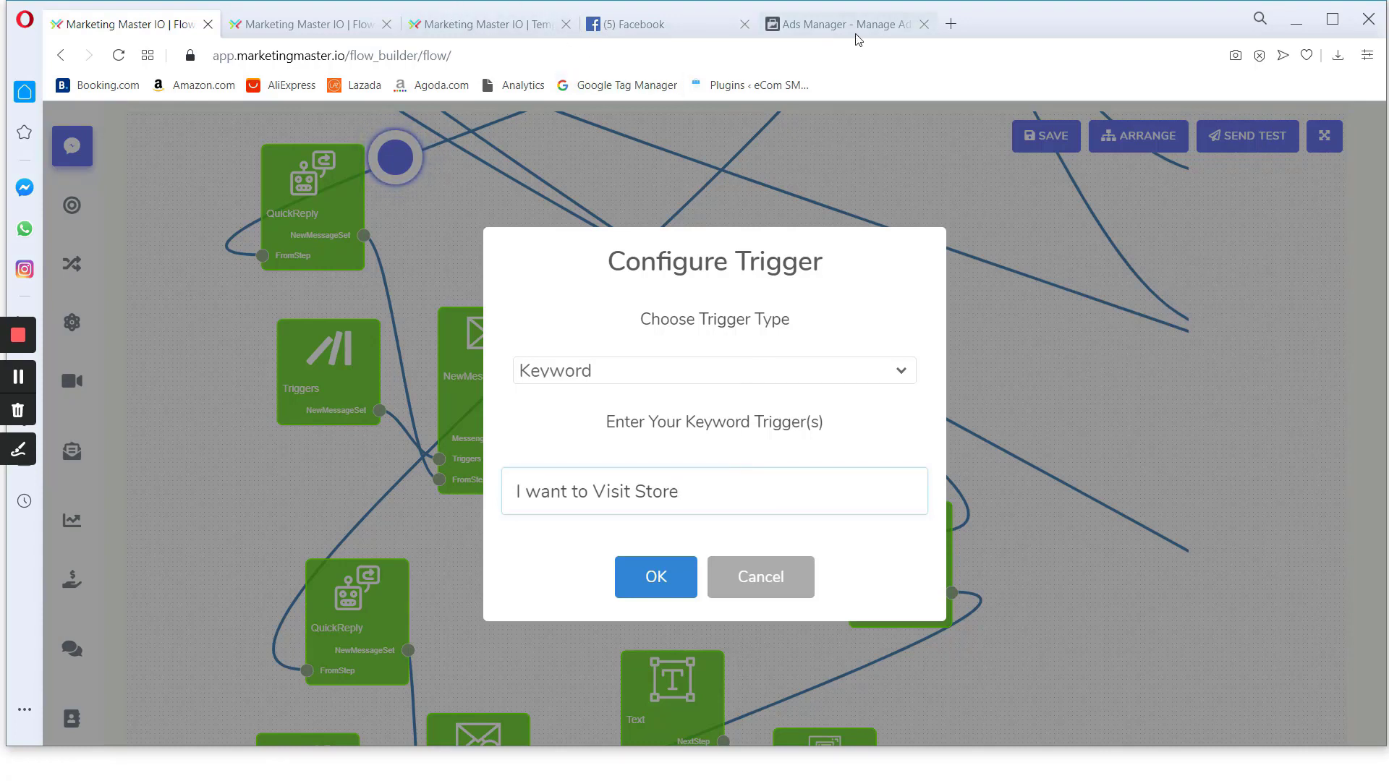
Switch to Ads Manager and copy the Question #1 text "Do you want to visit our Online Store?"
{"action": "left_click", "coordinate": [813, 29]}
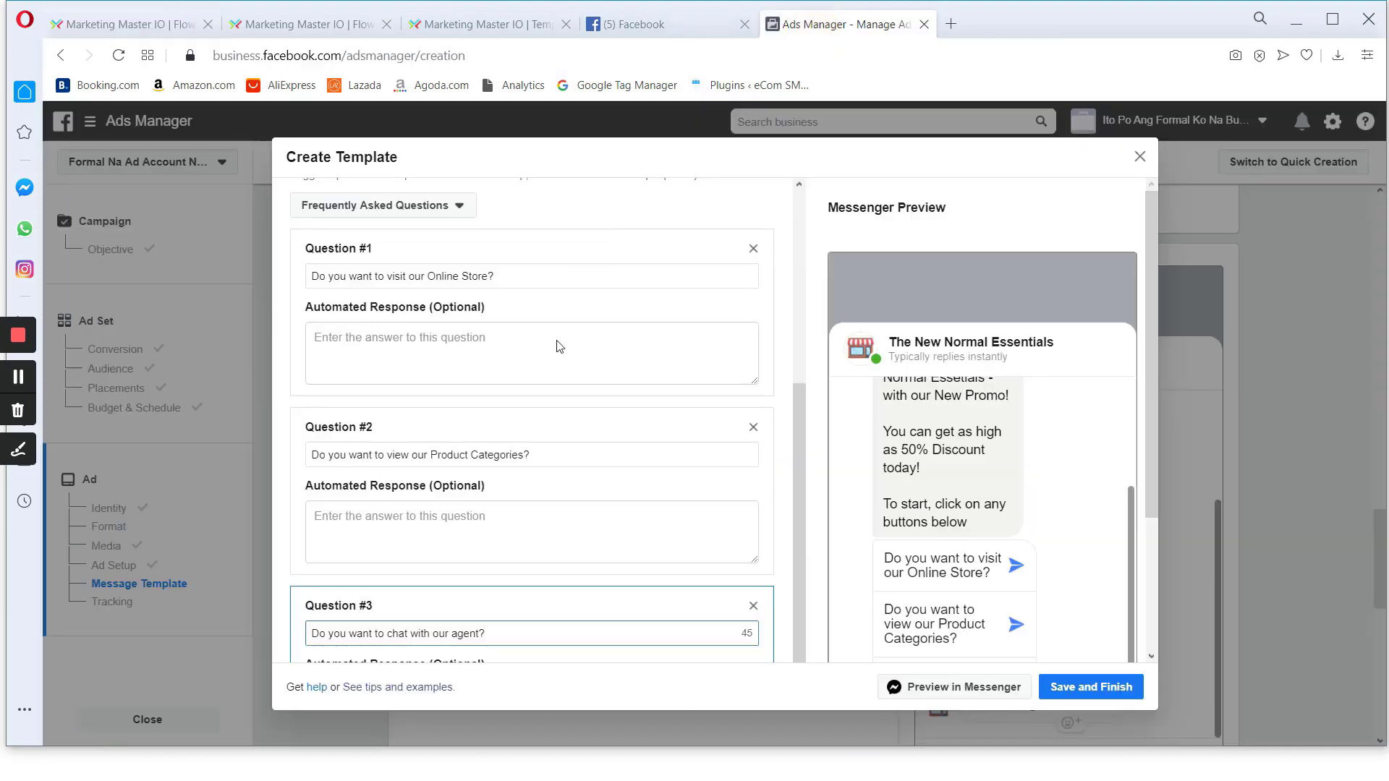
{"action": "scroll", "coordinate": [554, 496], "scroll_direction": "up", "scroll_amount": 2}
{"action": "left_click_drag", "start_coordinate": [526, 369], "coordinate": [350, 366]}
{"action": "right_click", "coordinate": [358, 363]}
{"action": "left_click", "coordinate": [416, 428]}
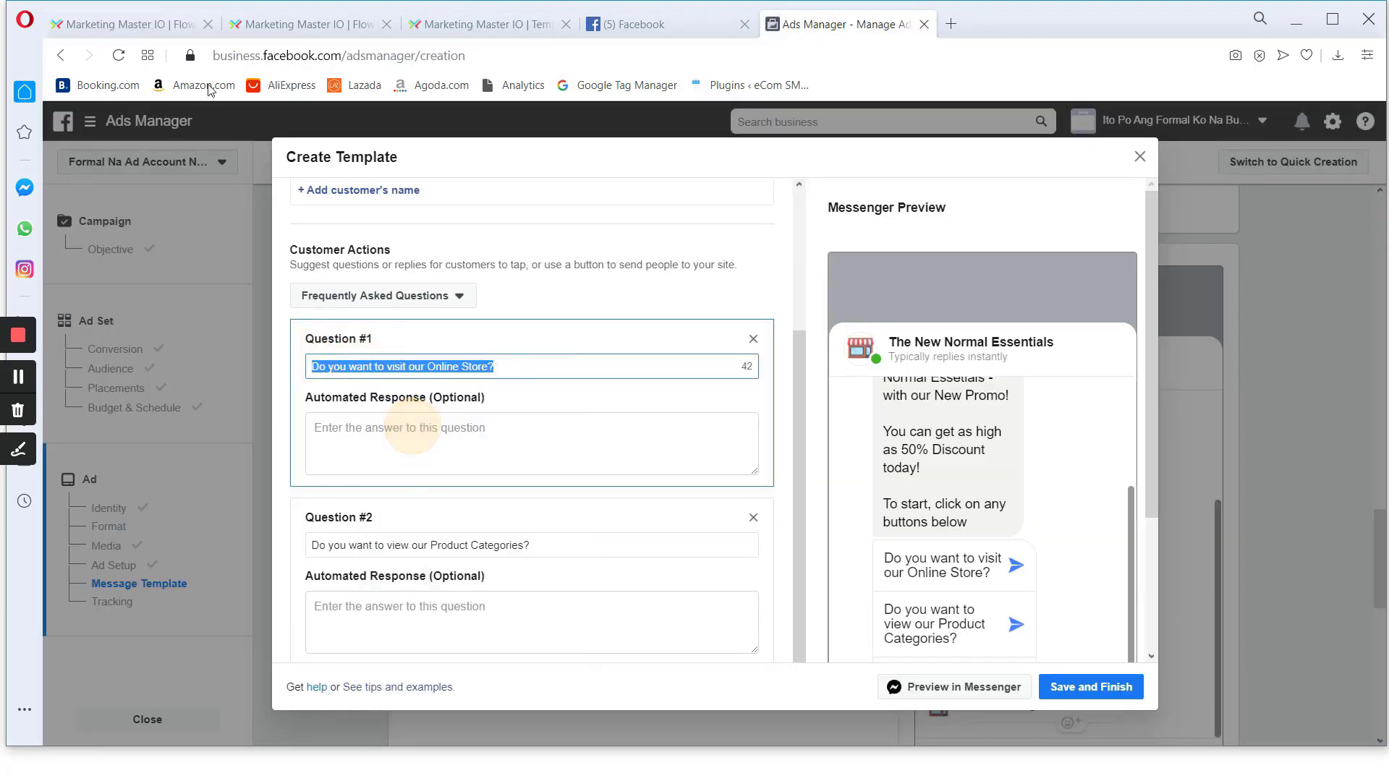
Back in the Marketing Master IO flow, append the copied question after "I want to Visit Store" and a comma, and save the trigger
{"action": "key", "text": "ctrl+Tab"}
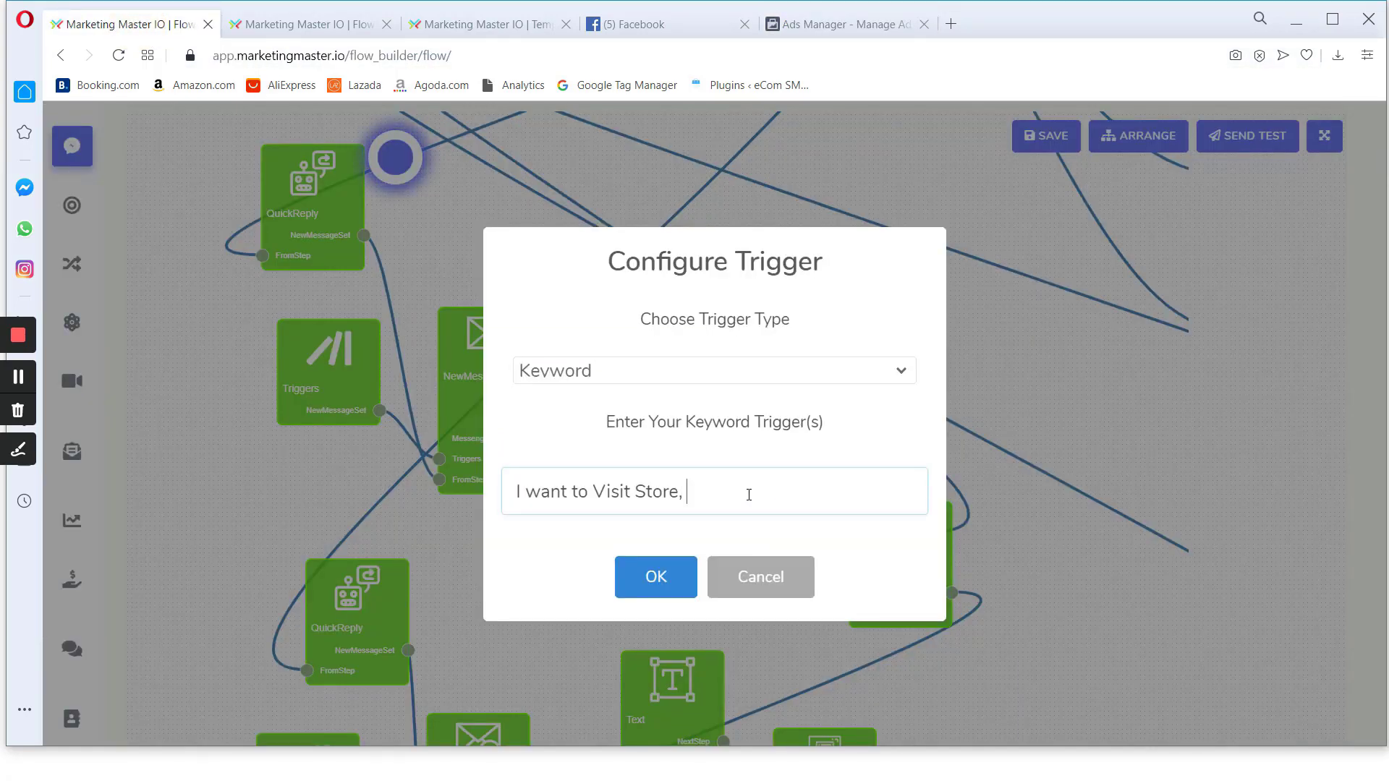
{"action": "key", "text": "ctrl+v"}
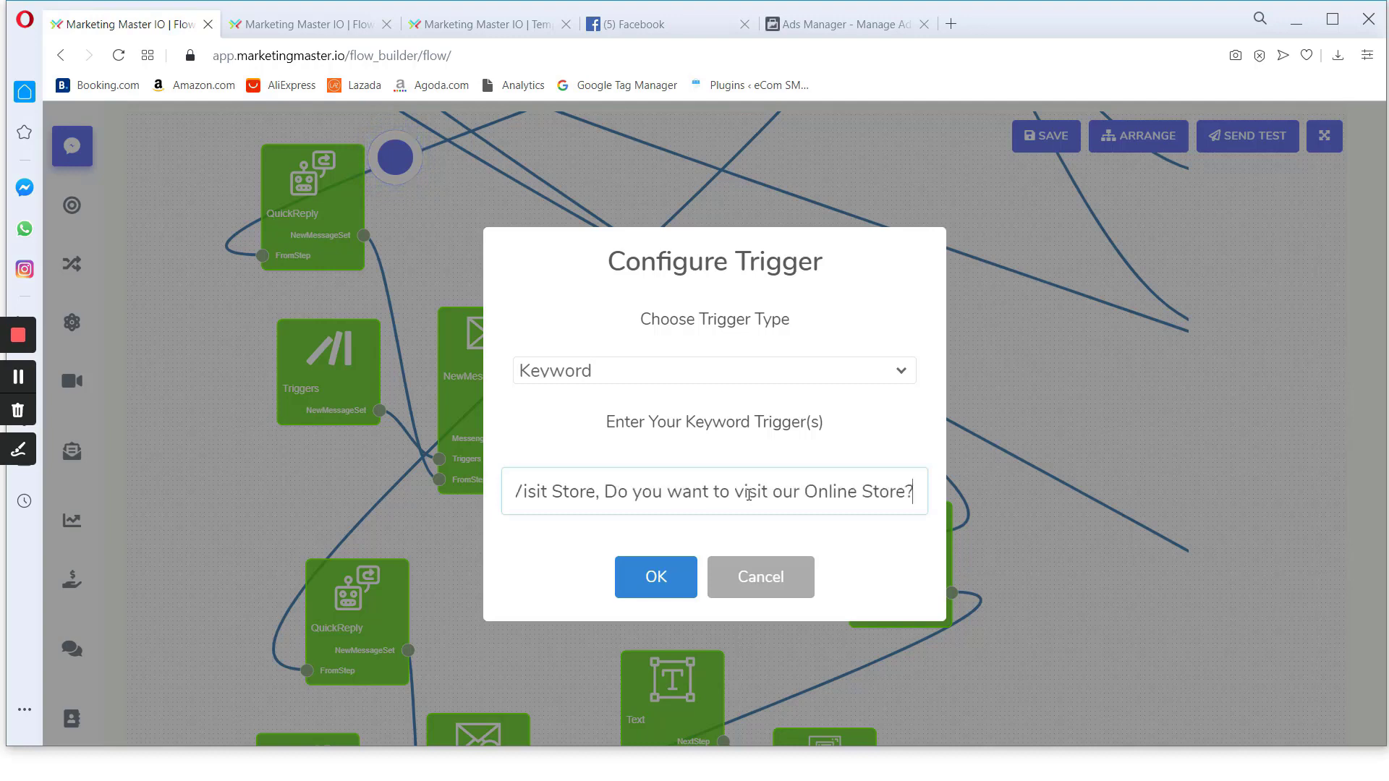
{"action": "key", "text": "Home"}
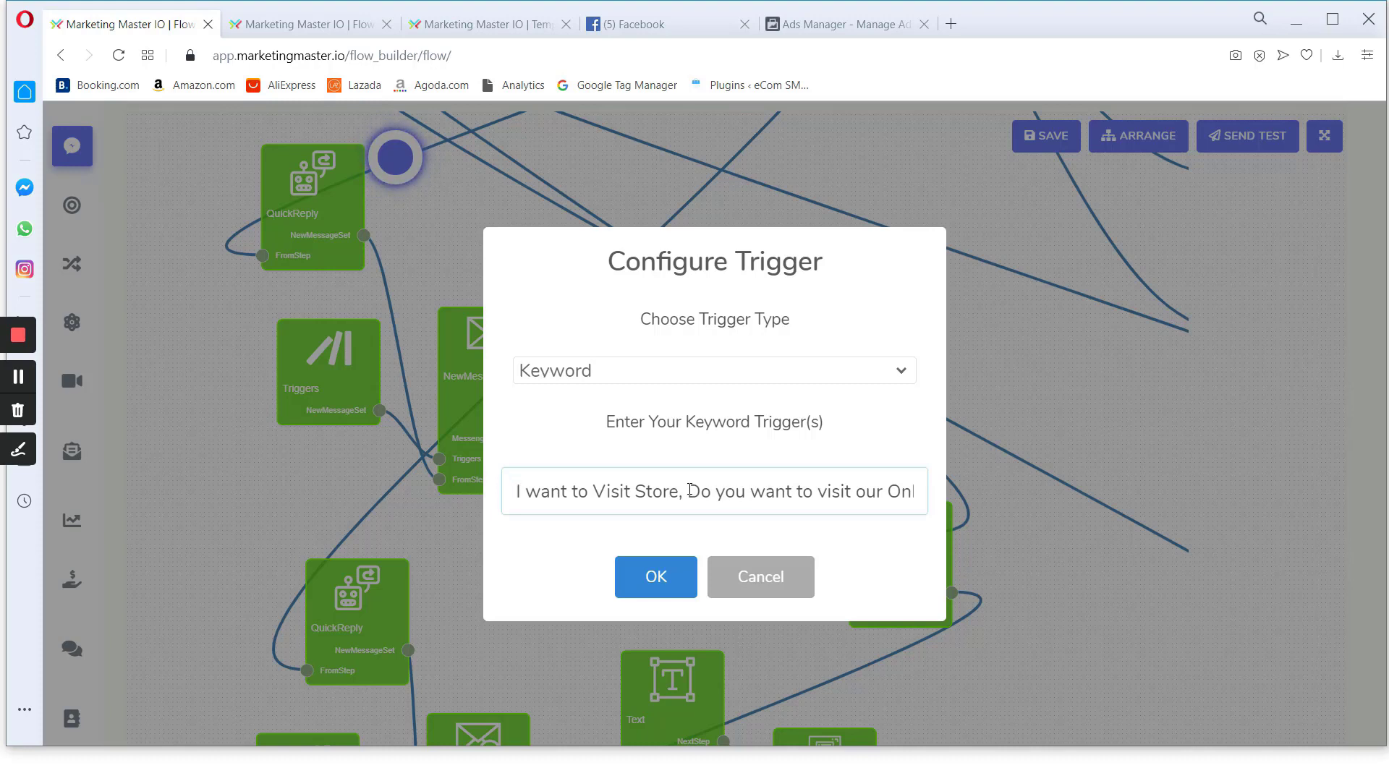
{"action": "left_click_drag", "start_coordinate": [690, 490], "coordinate": [931, 487]}
{"action": "left_click", "coordinate": [854, 496]}
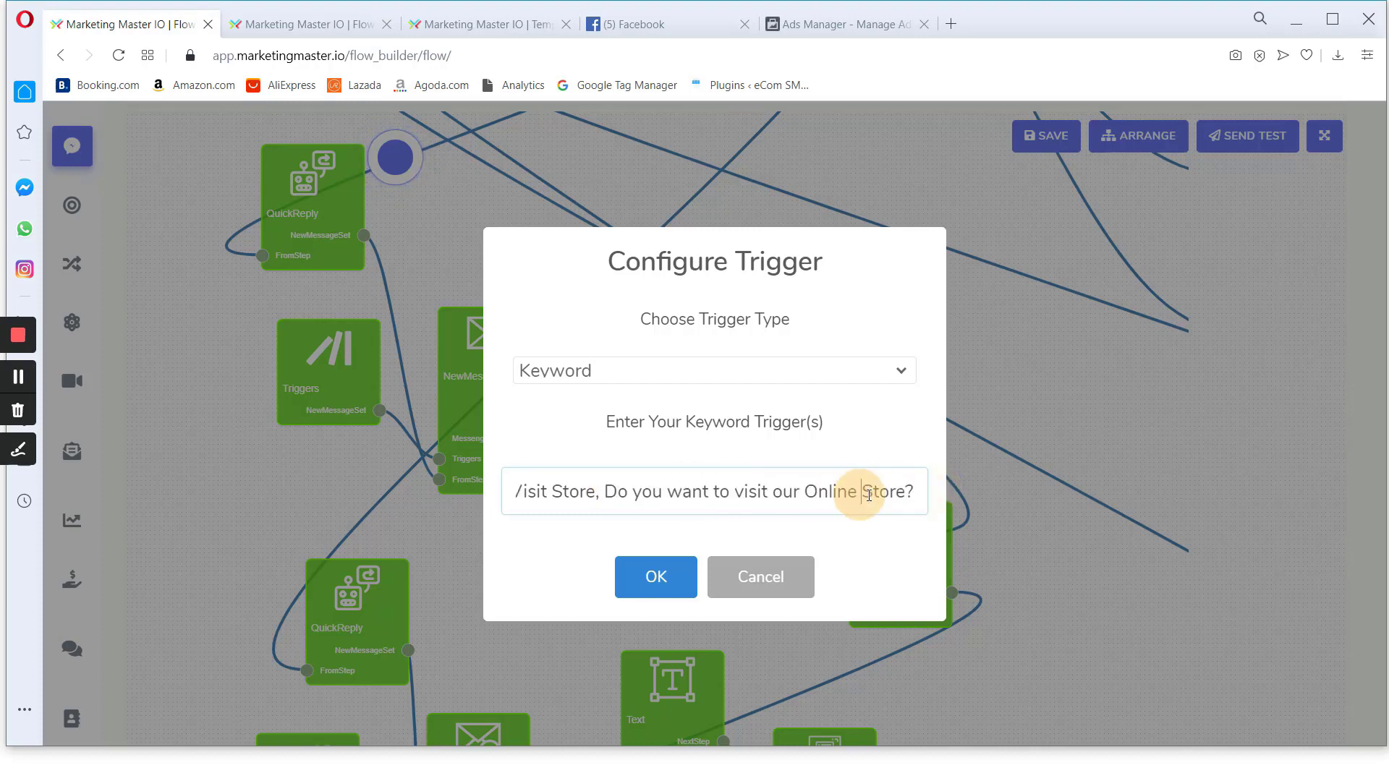
{"action": "left_click", "coordinate": [912, 502]}
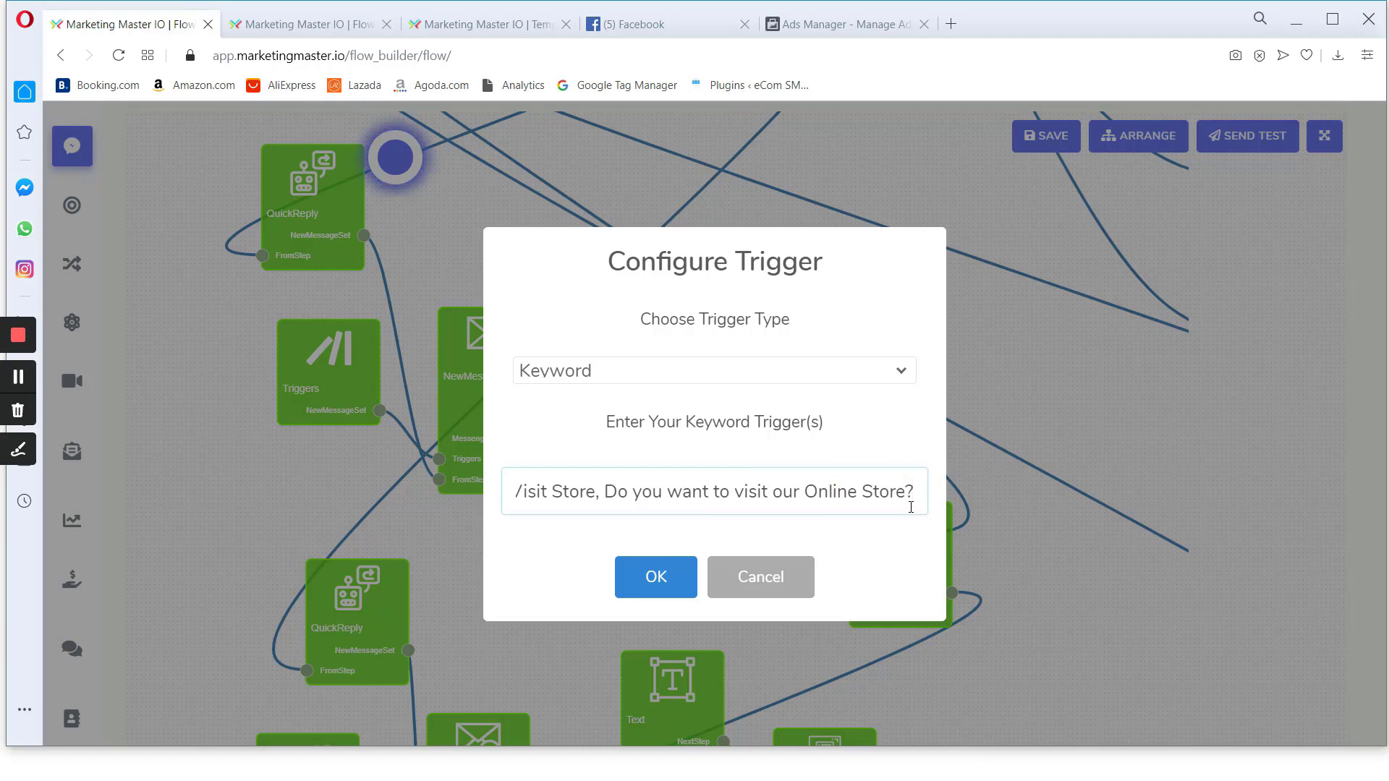
{"action": "left_click", "coordinate": [655, 578]}
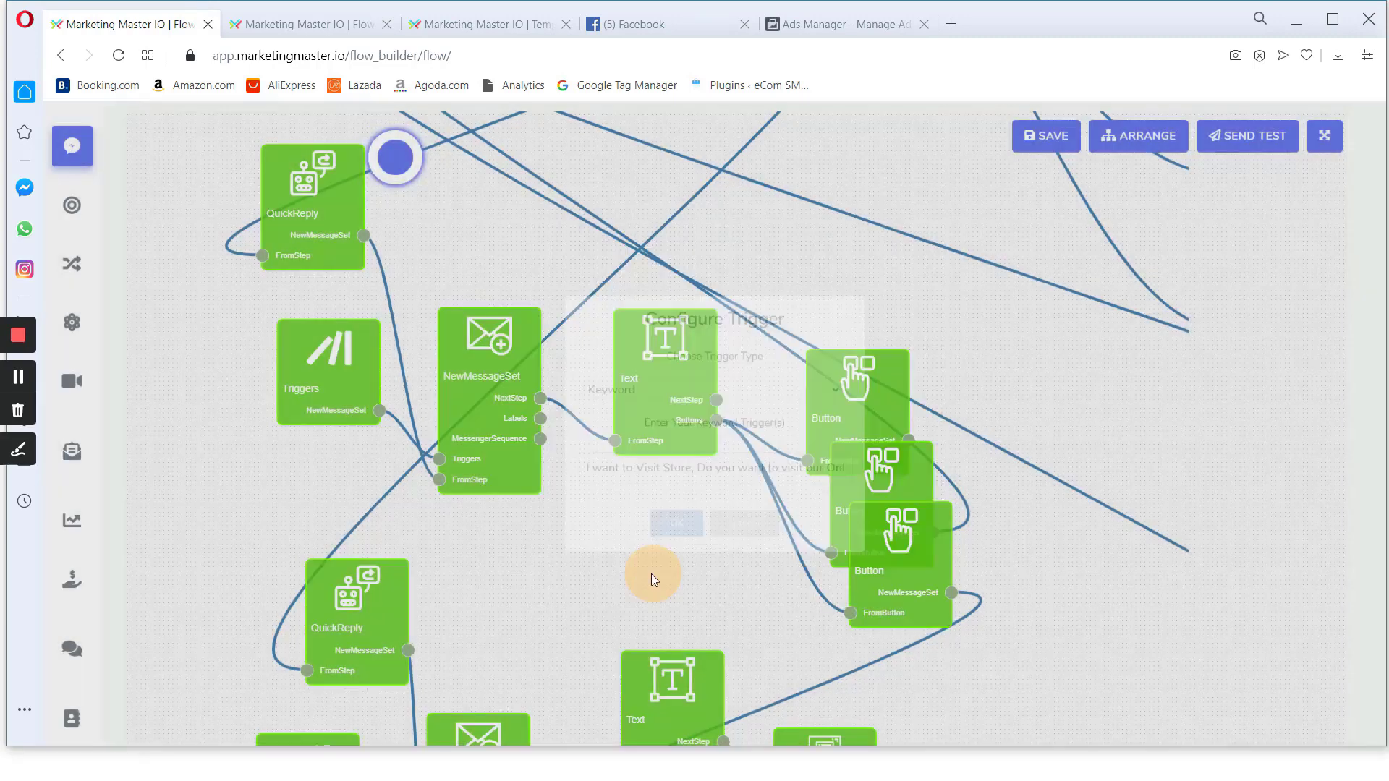
Add a second Triggers node below the store-visit trigger and connect it to the Triggers input of the same NewMessageSet
{"action": "left_click", "coordinate": [298, 379]}
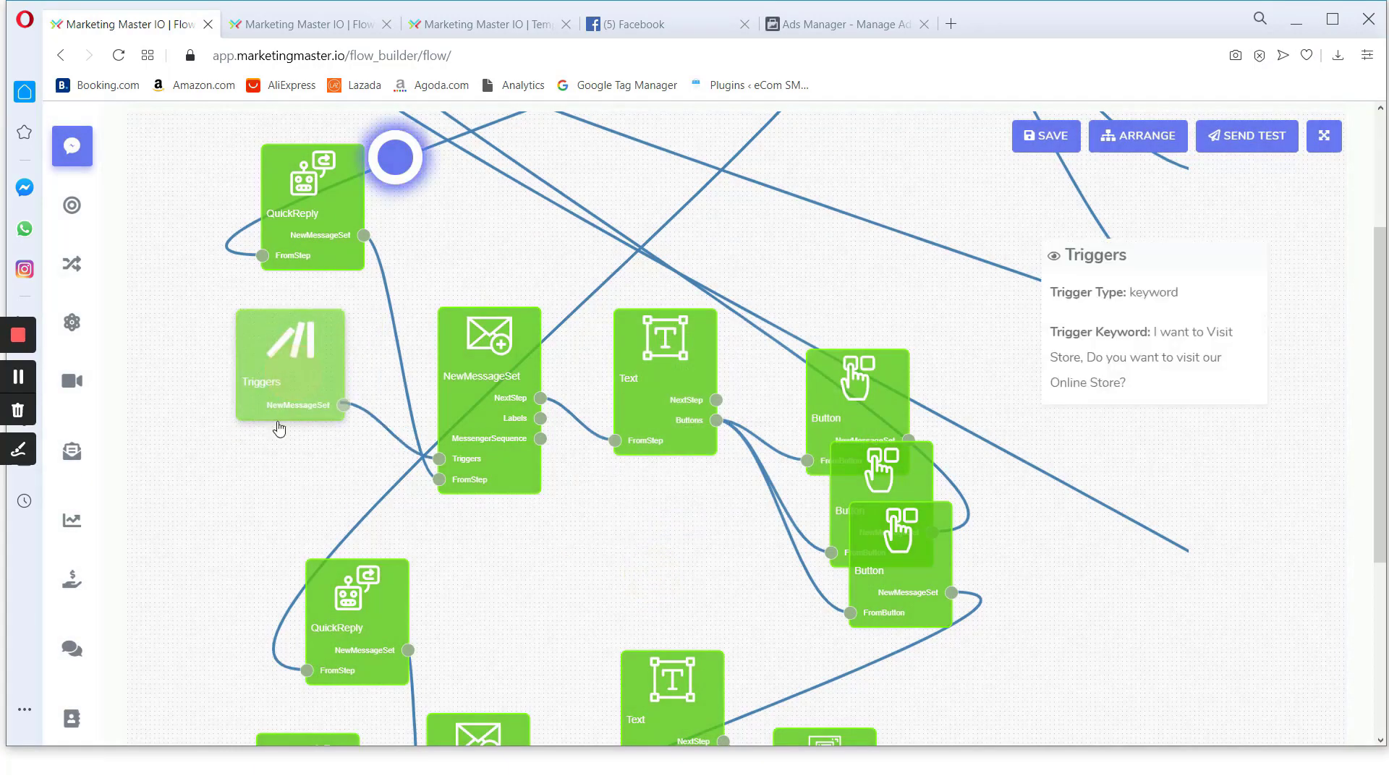
{"action": "right_click", "coordinate": [295, 378]}
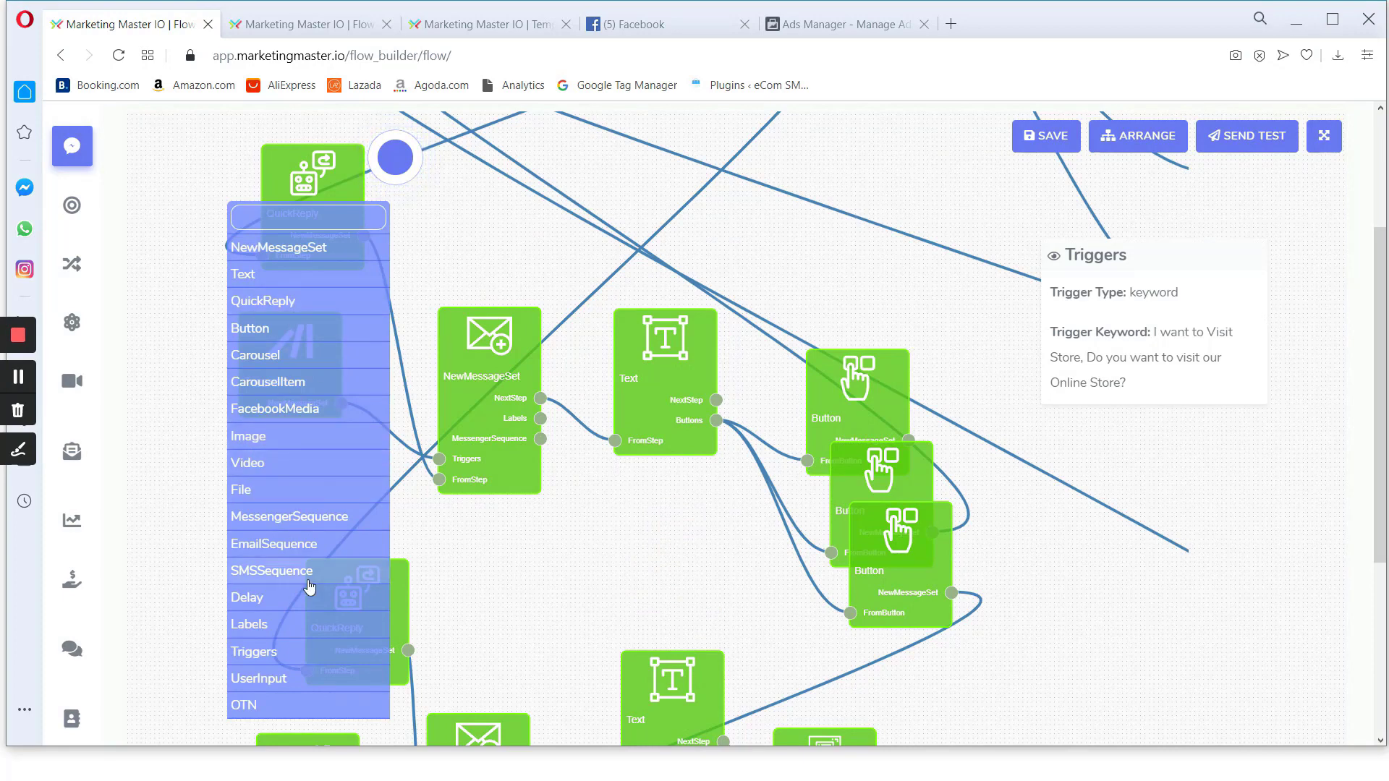
{"action": "left_click", "coordinate": [289, 657]}
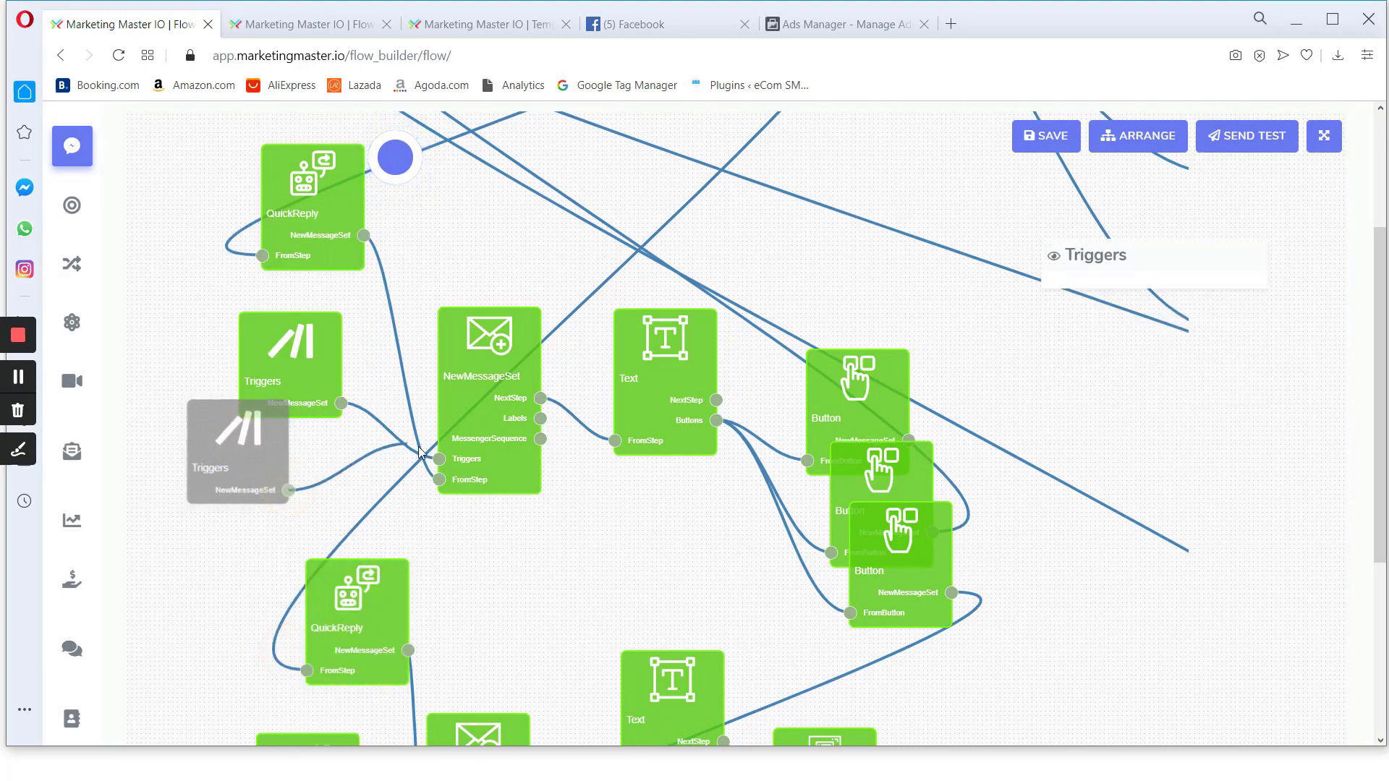
{"action": "left_click", "coordinate": [439, 458]}
{"action": "left_click_drag", "start_coordinate": [260, 473], "coordinate": [223, 487]}
{"action": "left_click", "coordinate": [32, 452]}
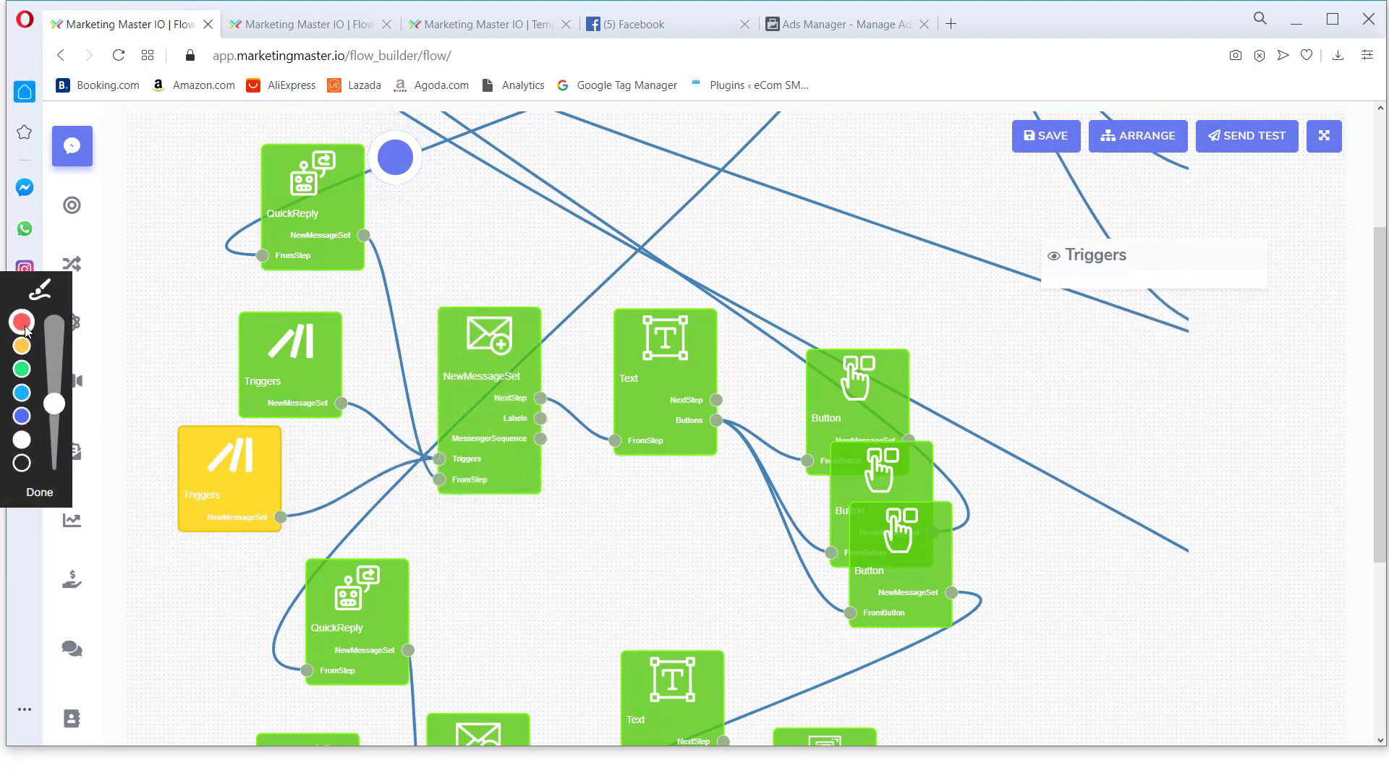
{"action": "left_click", "coordinate": [39, 492]}
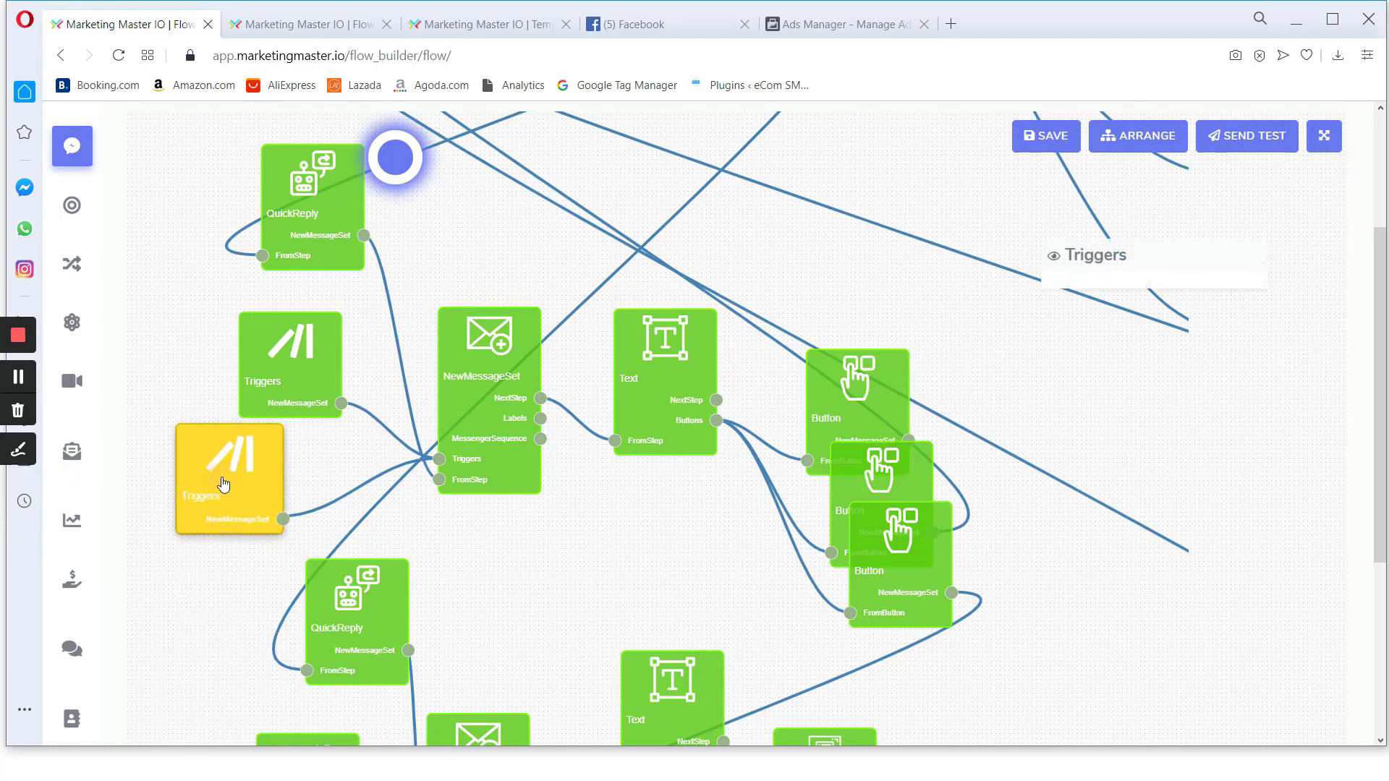
Configure the new trigger as a Keyword type with the placeholder keyword "esddf"
{"action": "double_click", "coordinate": [221, 477]}
{"action": "left_click", "coordinate": [590, 434]}
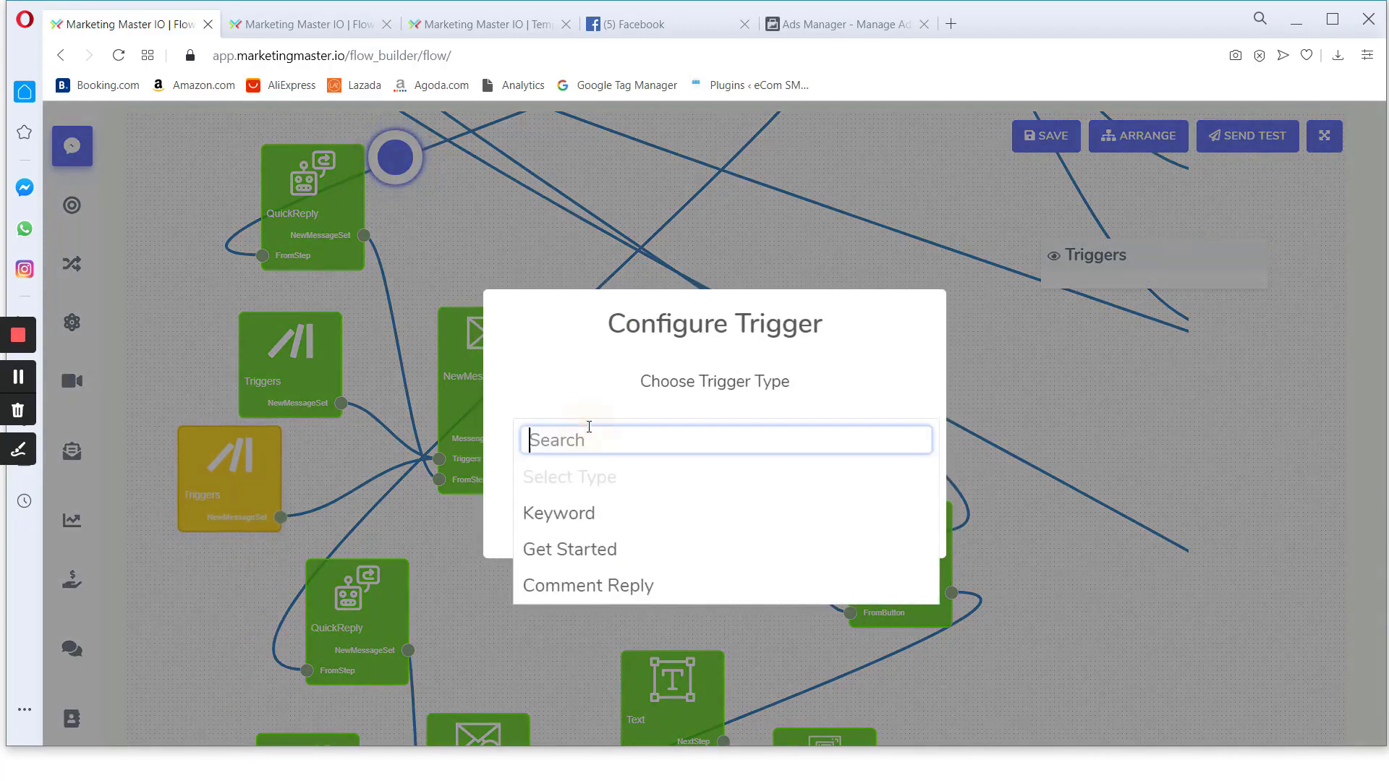
{"action": "left_click", "coordinate": [582, 513]}
{"action": "left_click", "coordinate": [604, 501]}
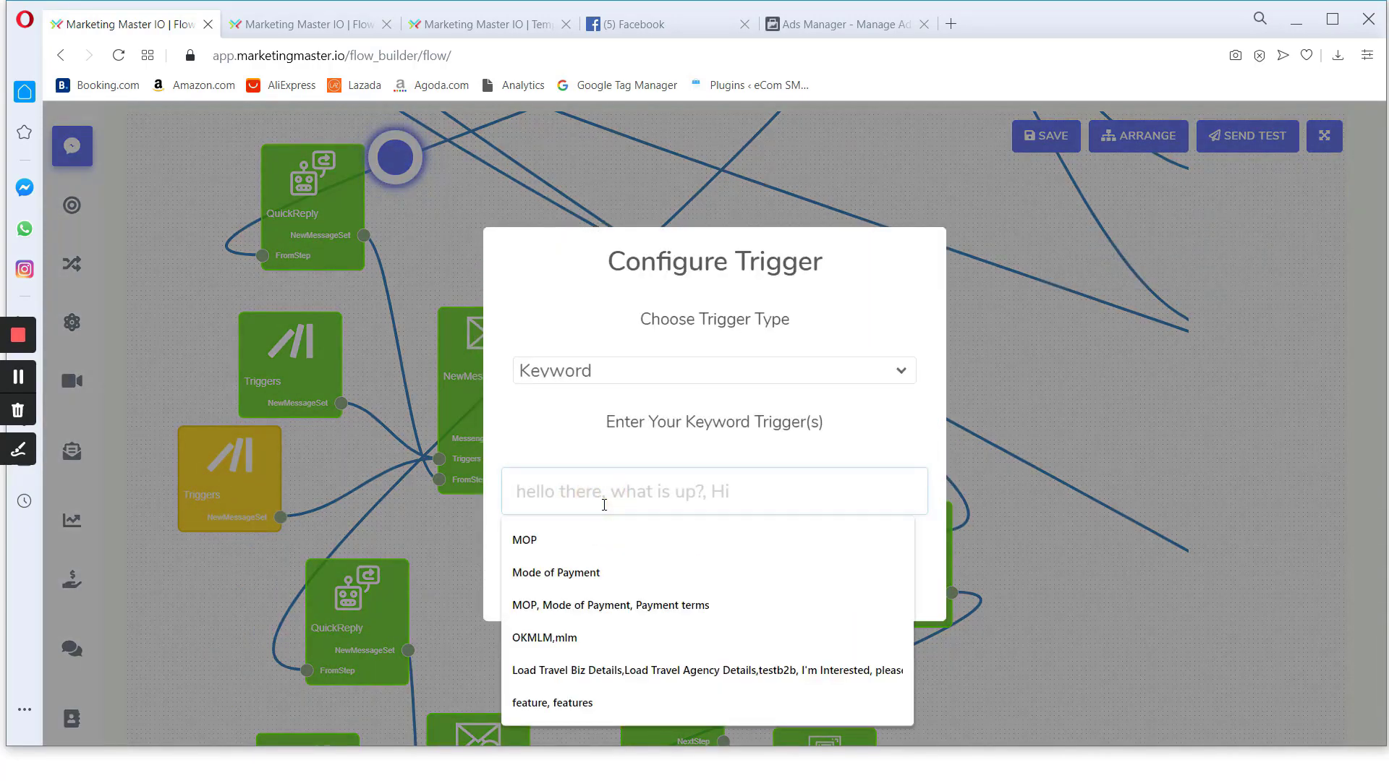
{"action": "type", "text": "esddf"}
{"action": "left_click", "coordinate": [644, 571]}
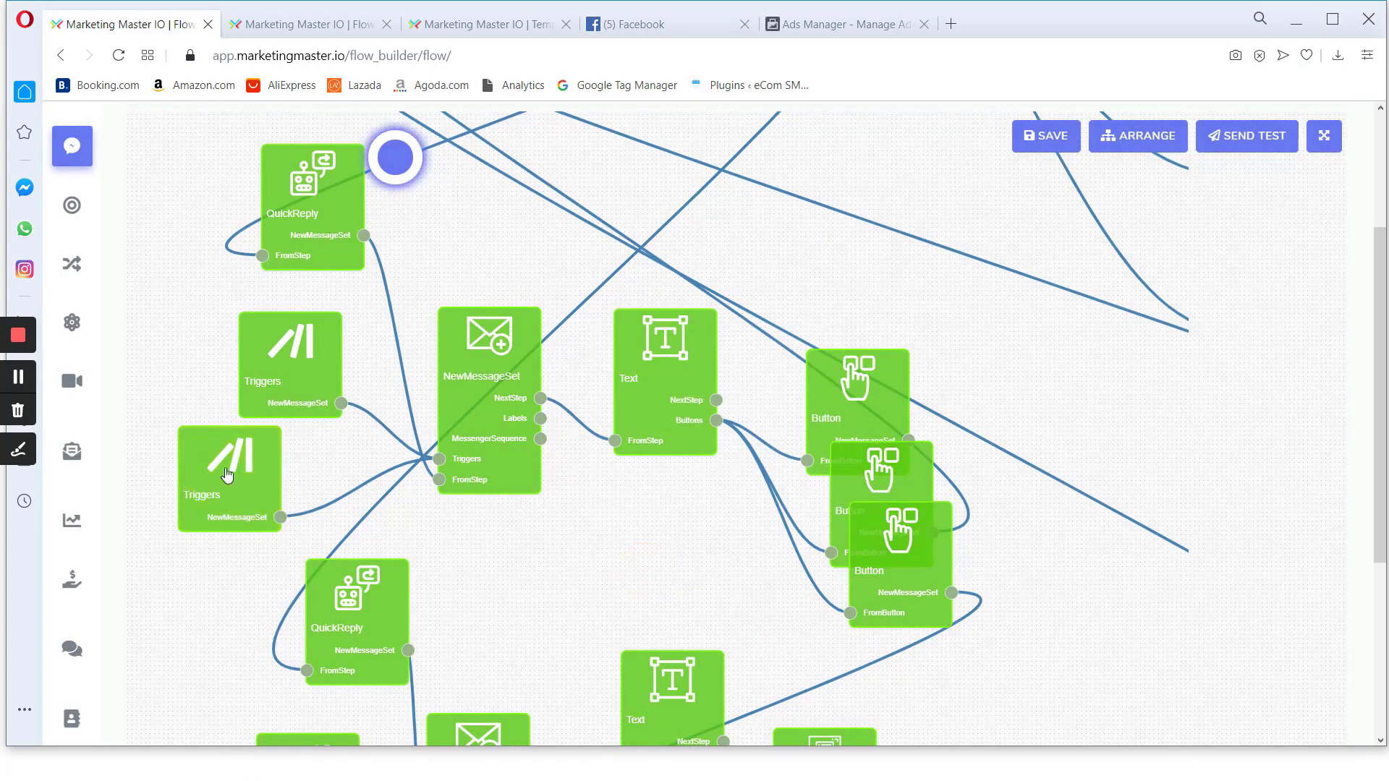
Move the new trigger closer to the NewMessageSet and shift the store-visit trigger up and away from it
{"action": "left_click_drag", "start_coordinate": [229, 472], "coordinate": [273, 451]}
{"action": "left_click_drag", "start_coordinate": [267, 375], "coordinate": [251, 341]}
{"action": "left_click_drag", "start_coordinate": [291, 437], "coordinate": [317, 423]}
{"action": "left_click_drag", "start_coordinate": [256, 351], "coordinate": [232, 360]}
{"action": "left_click", "coordinate": [18, 448]}
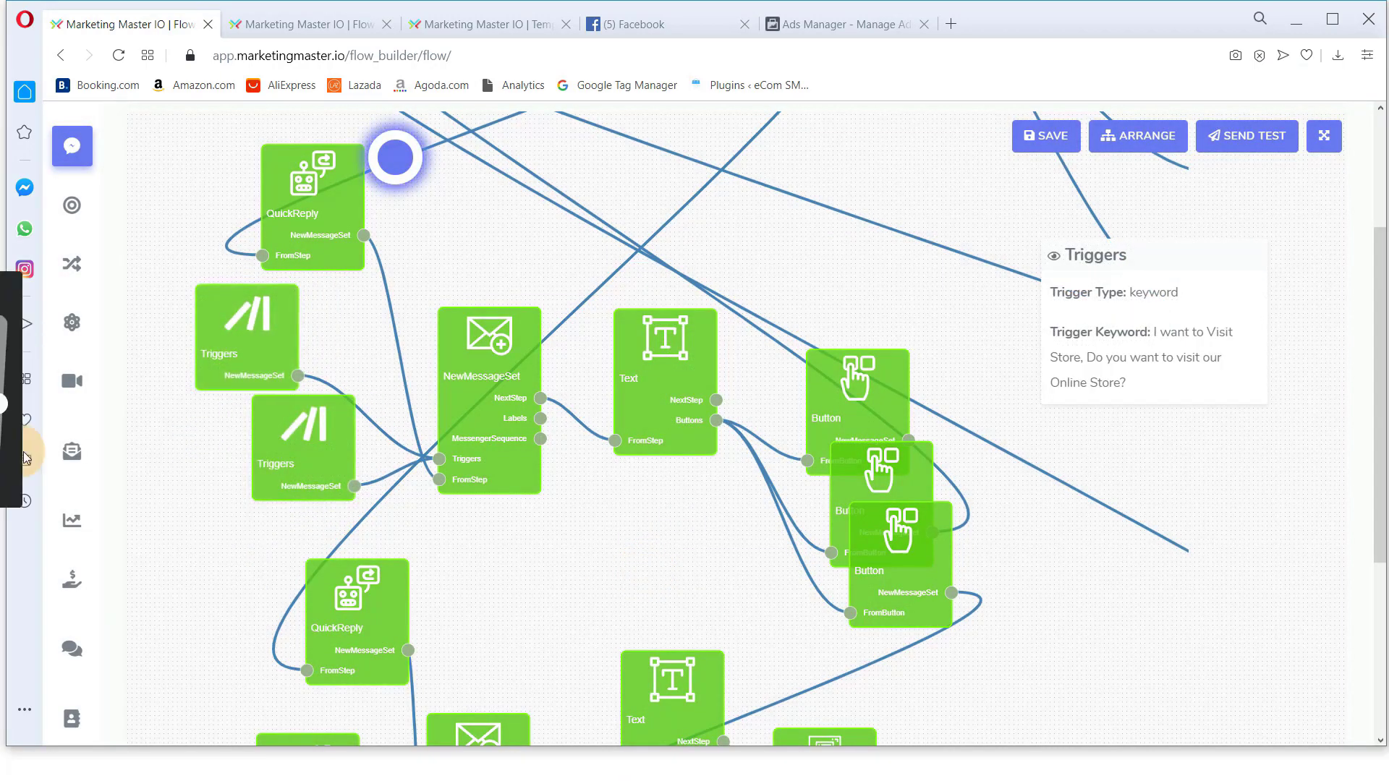
{"action": "left_click_drag", "start_coordinate": [246, 427], "coordinate": [337, 483]}
{"action": "left_click_drag", "start_coordinate": [336, 418], "coordinate": [245, 491]}
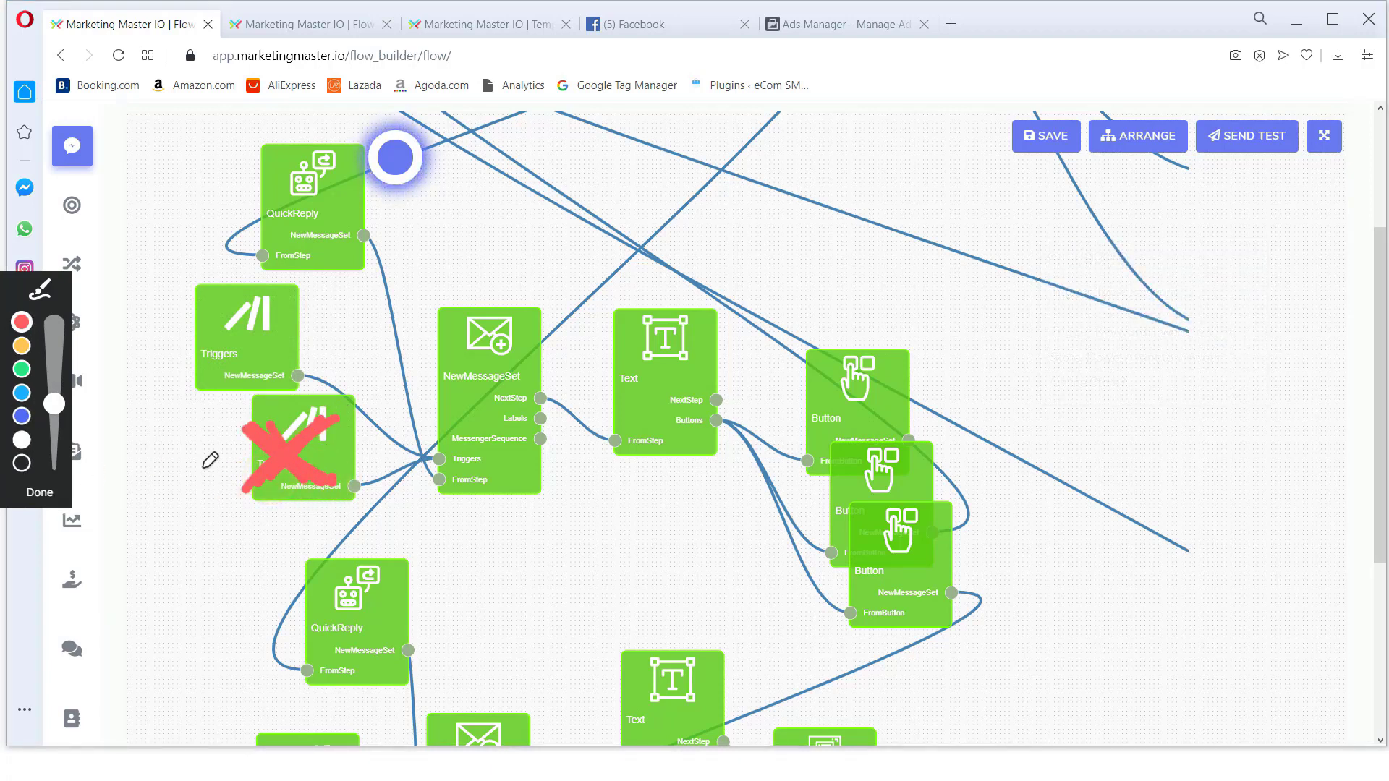
Delete the placeholder "esddf" trigger and move the store-visit trigger into the space beside the NewMessageSet
{"action": "left_click_drag", "start_coordinate": [317, 441], "coordinate": [332, 468]}
{"action": "left_click_drag", "start_coordinate": [276, 423], "coordinate": [297, 472]}
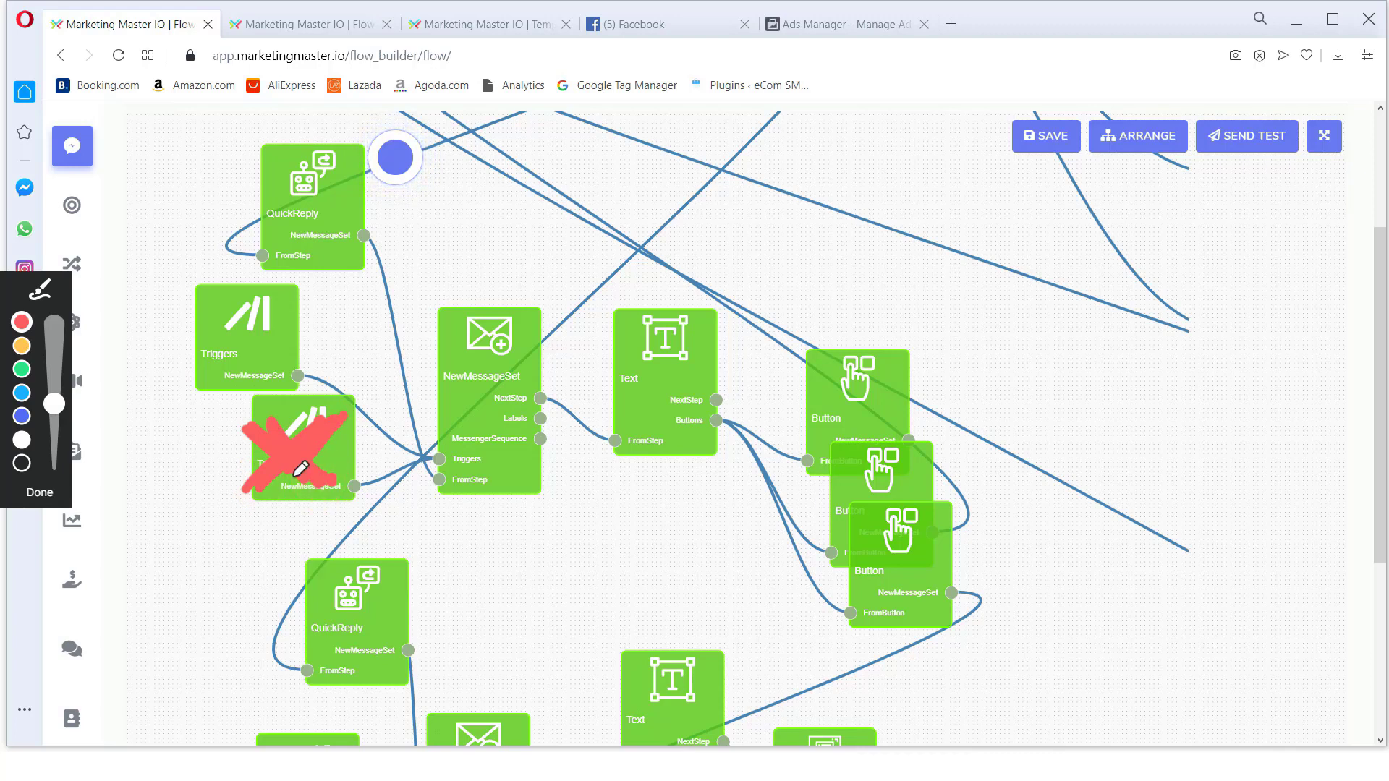
{"action": "left_click", "coordinate": [39, 493]}
{"action": "right_click", "coordinate": [300, 485]}
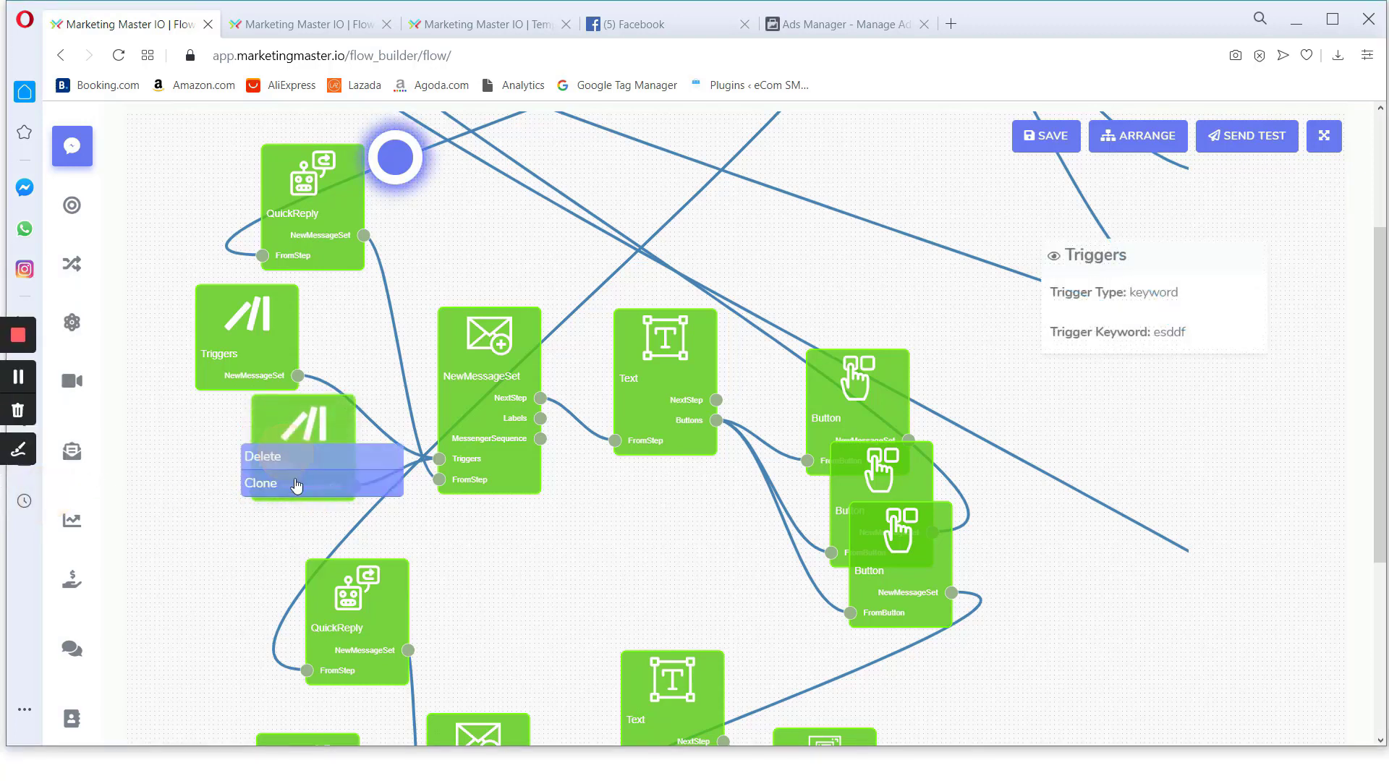
{"action": "left_click", "coordinate": [313, 457]}
{"action": "left_click_drag", "start_coordinate": [265, 333], "coordinate": [337, 371]}
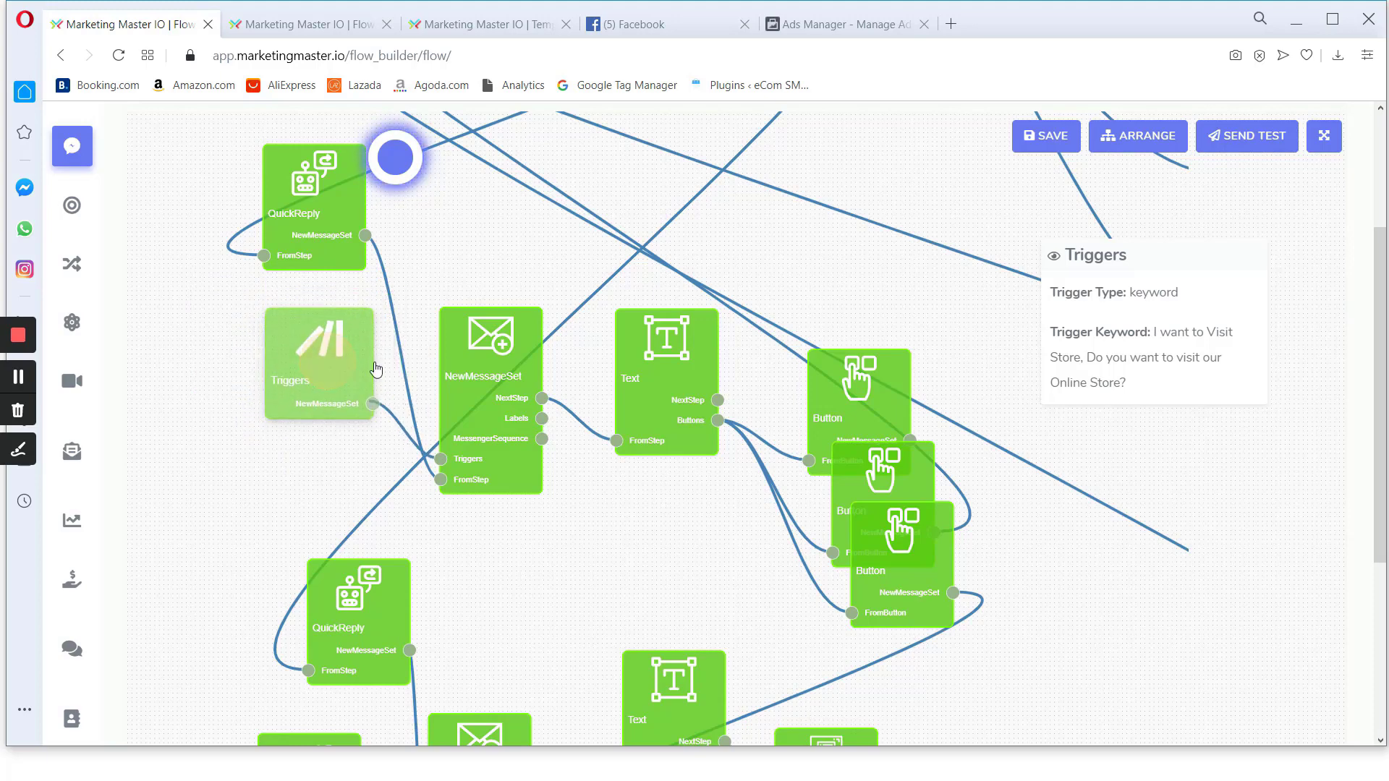
Open the store-visit trigger's configuration, review its full keyword list, and accept it without edits
{"action": "double_click", "coordinate": [325, 367]}
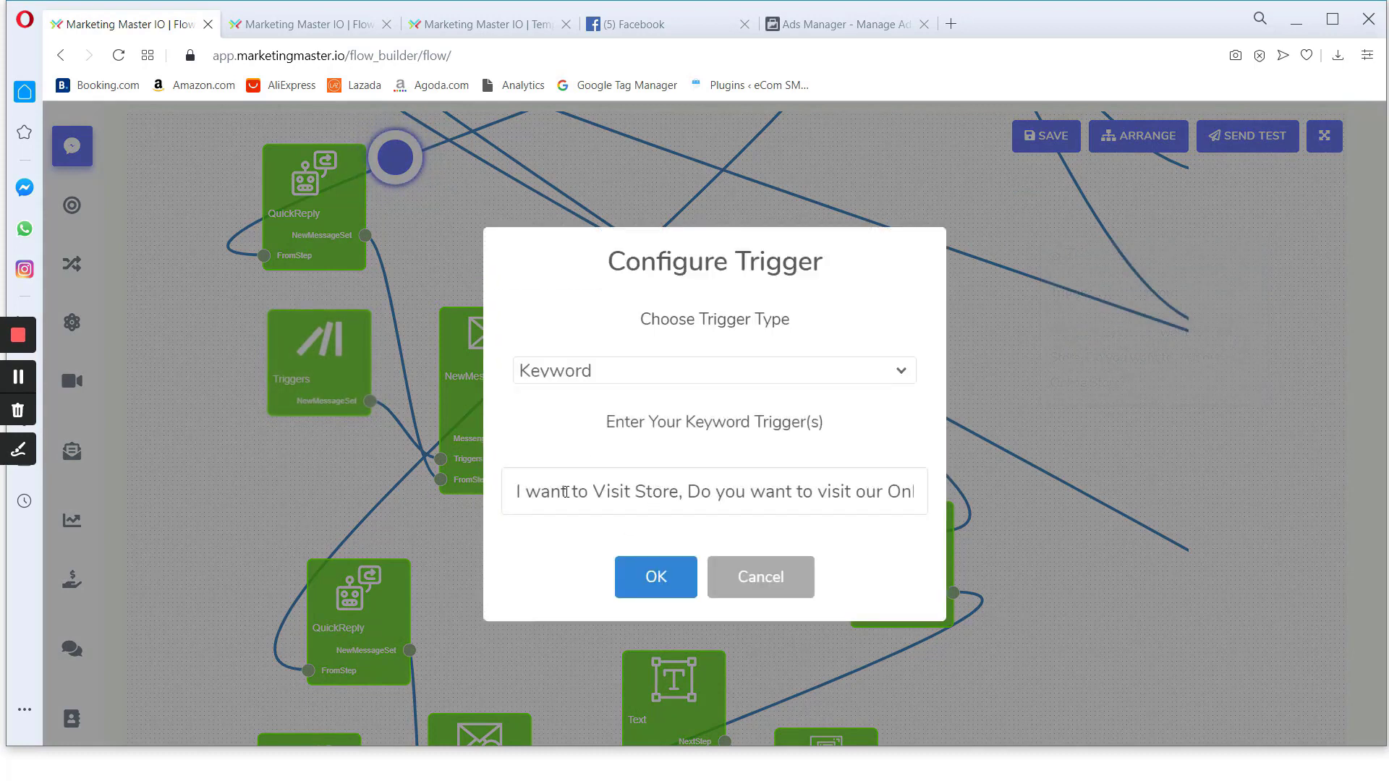
{"action": "left_click_drag", "start_coordinate": [604, 492], "coordinate": [979, 496]}
{"action": "left_click", "coordinate": [923, 505]}
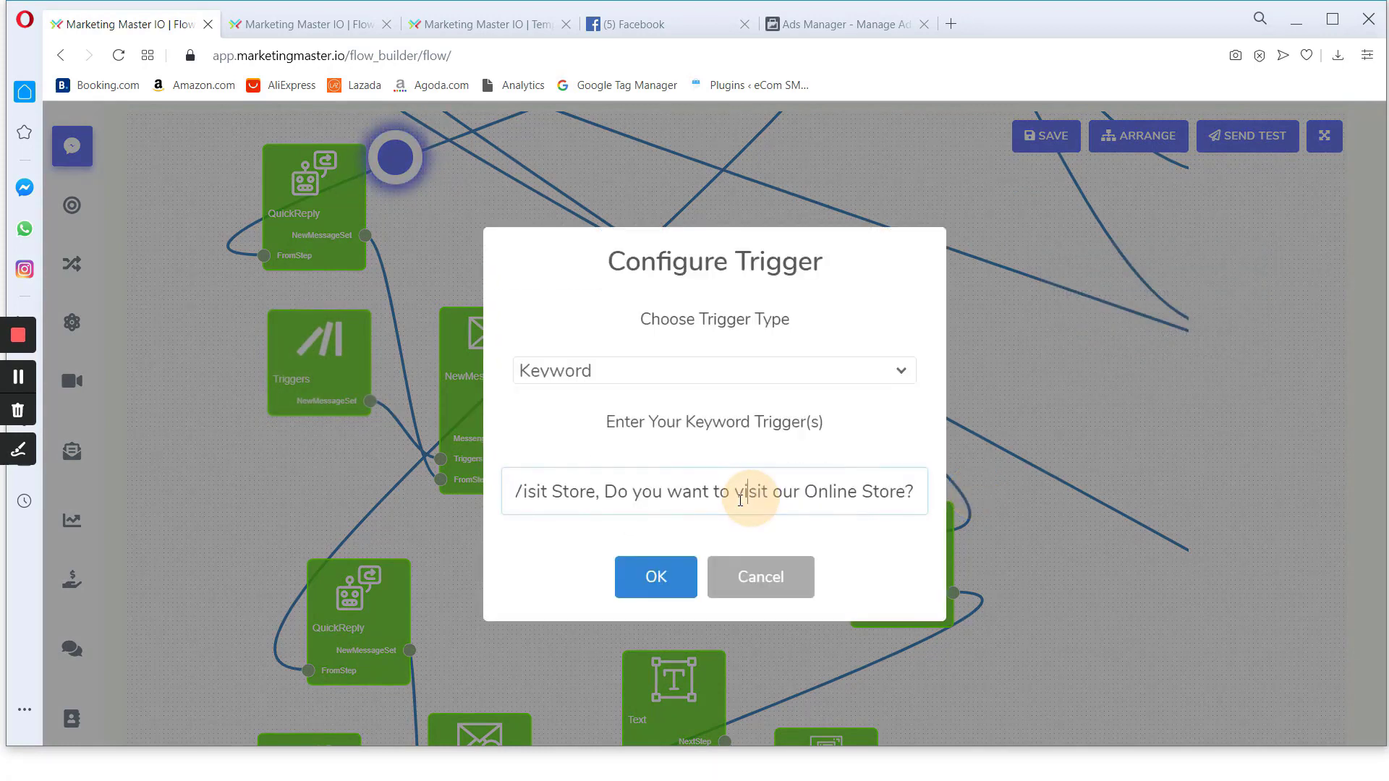
{"action": "left_click", "coordinate": [600, 489]}
{"action": "left_click", "coordinate": [659, 501]}
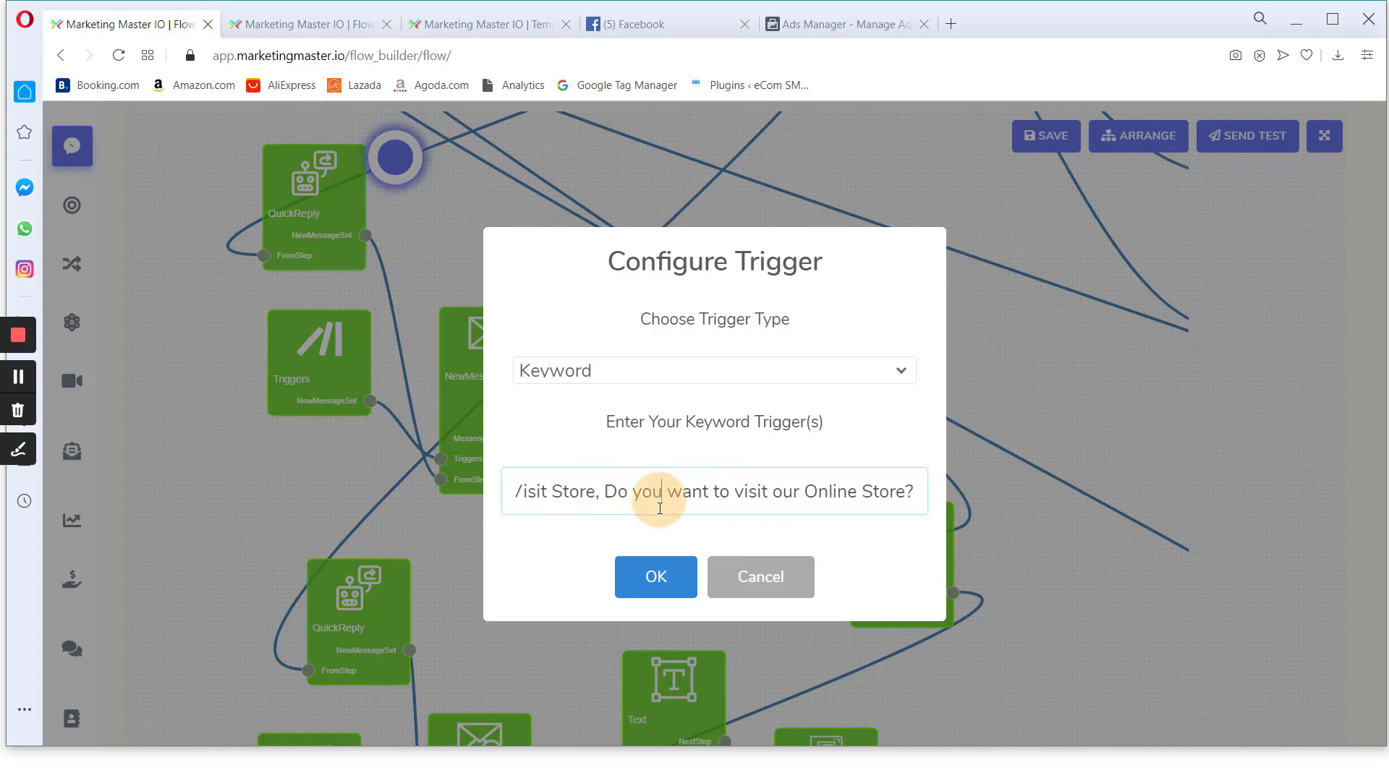
{"action": "left_click", "coordinate": [656, 578]}
Switch to Ads Manager and copy the Question #2 text, "Do you want to view our Product Categories?"
{"action": "left_click", "coordinate": [811, 26]}
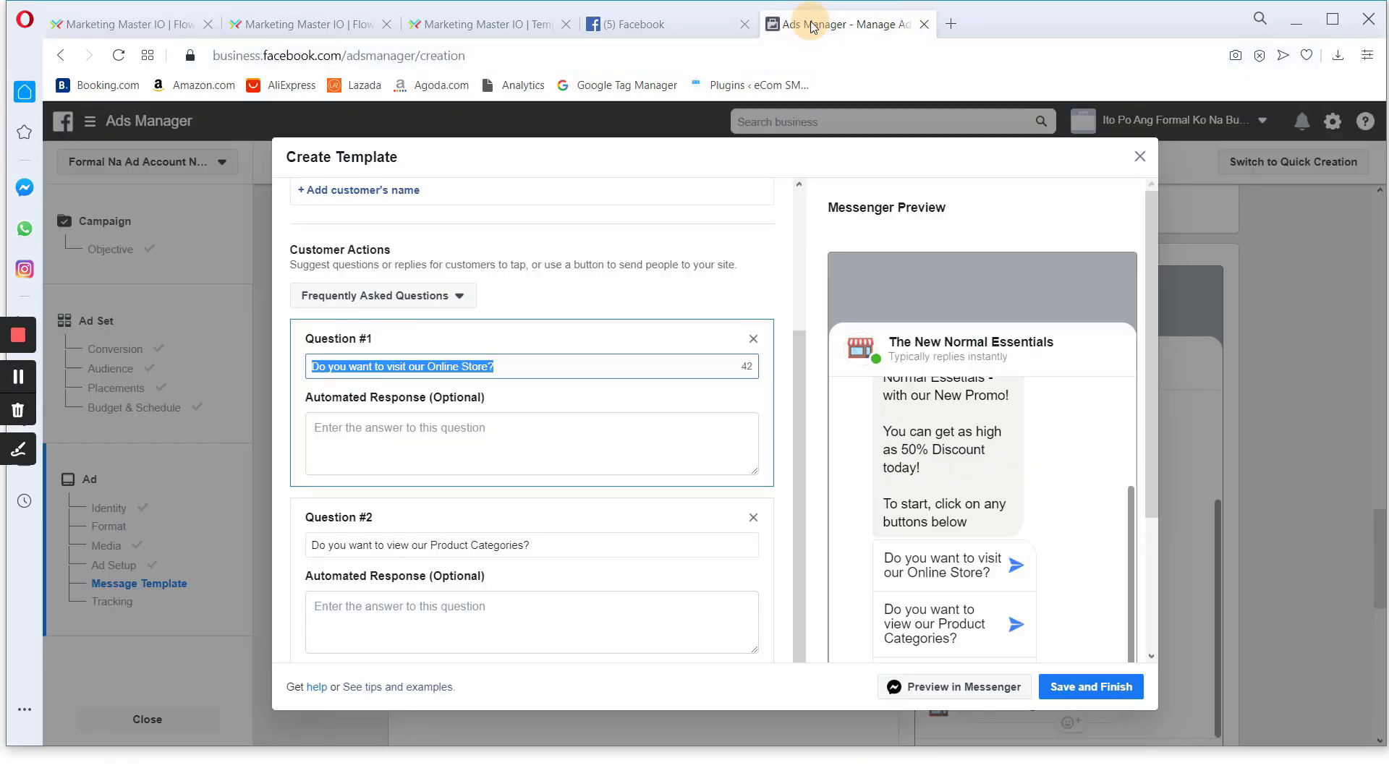
{"action": "scroll", "coordinate": [492, 500], "scroll_direction": "down", "scroll_amount": 1}
{"action": "left_click_drag", "start_coordinate": [561, 458], "coordinate": [310, 456]}
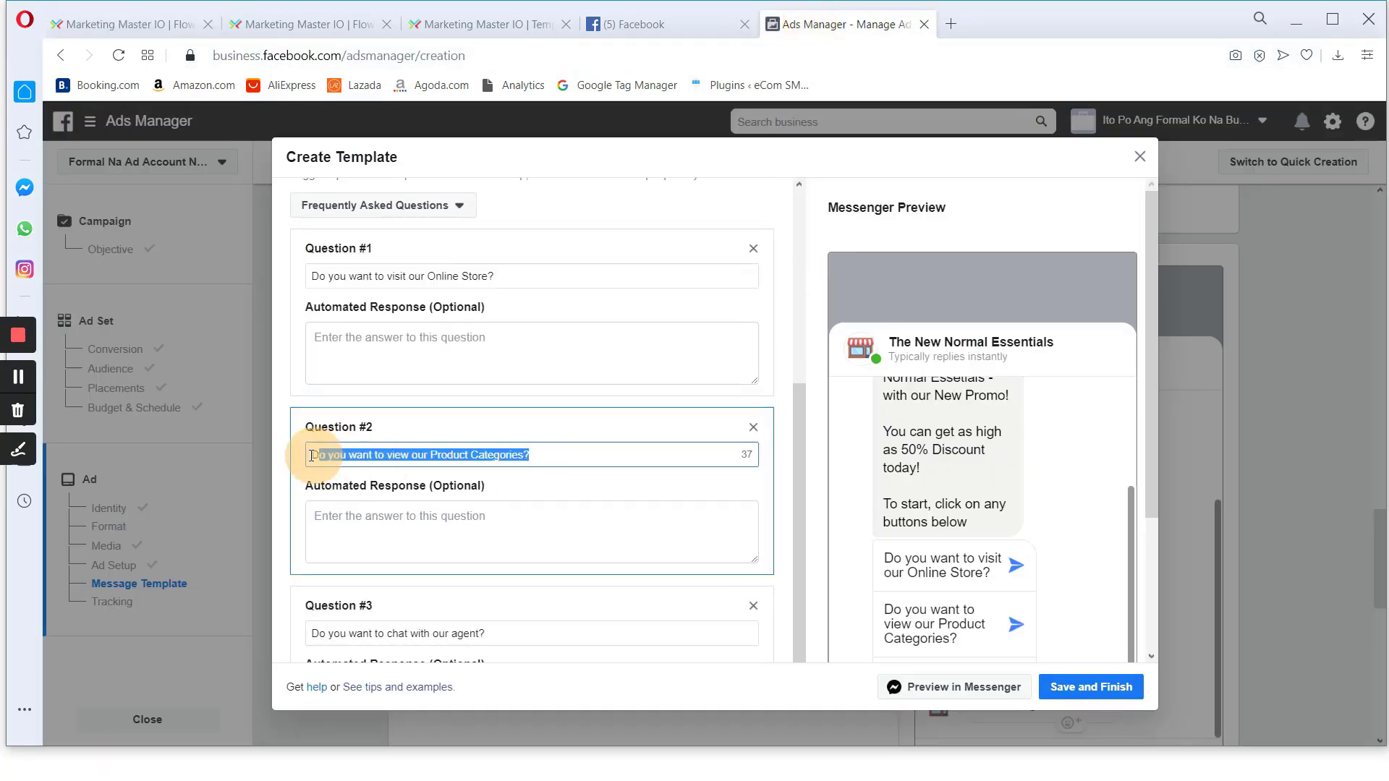
{"action": "right_click", "coordinate": [356, 455]}
{"action": "left_click", "coordinate": [396, 516]}
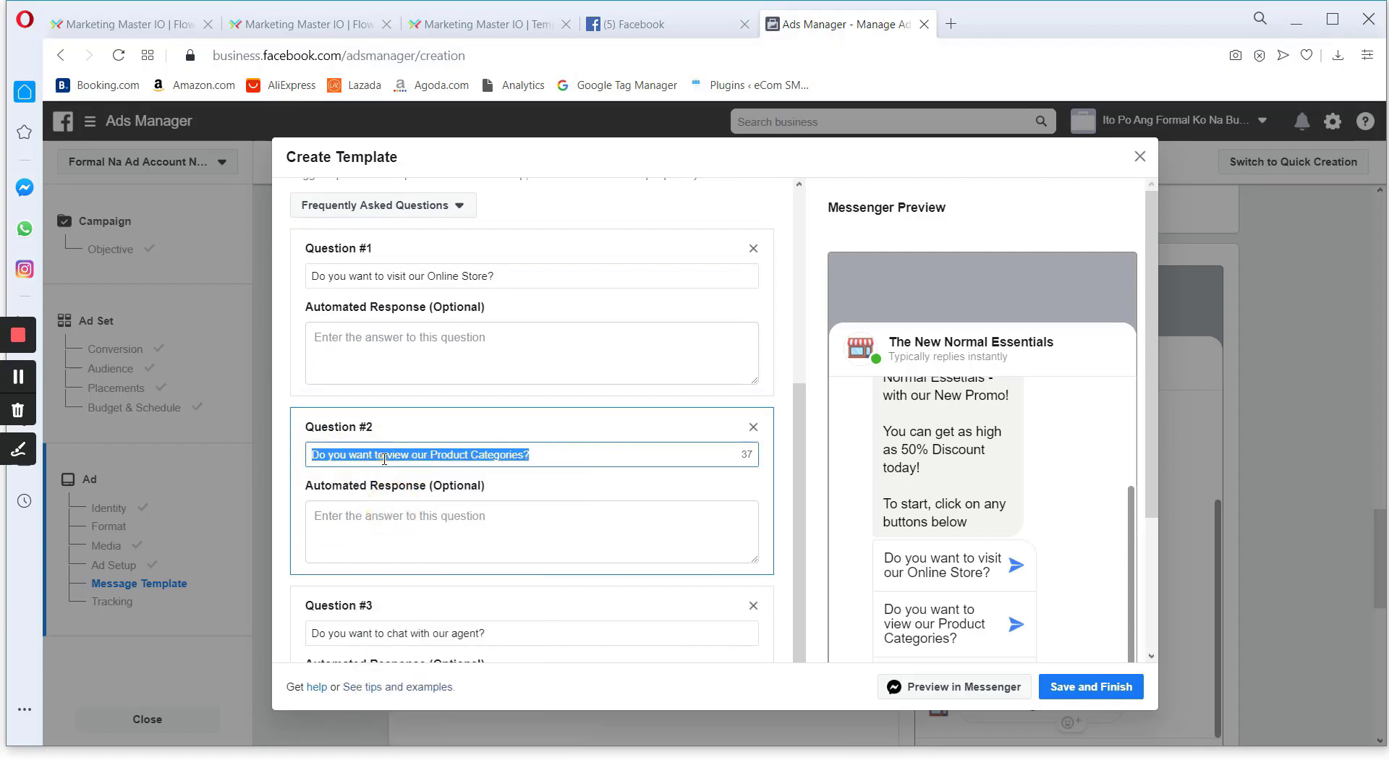
{"action": "right_click", "coordinate": [380, 457]}
{"action": "left_click", "coordinate": [419, 518]}
Back in the Marketing Master IO flow, append a comma and the copied question to the "I want to view Categories" trigger and save it
{"action": "left_click", "coordinate": [123, 22]}
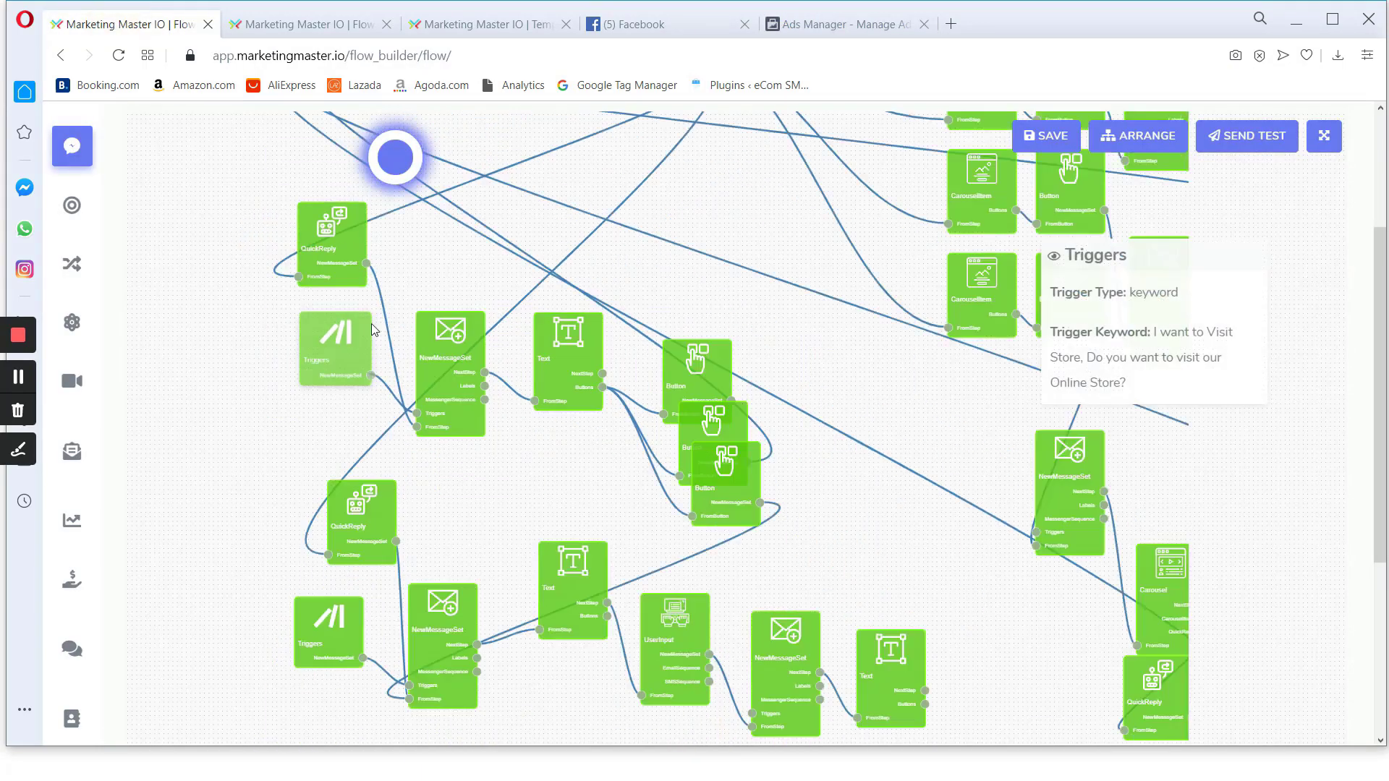
{"action": "left_click", "coordinate": [394, 437]}
{"action": "scroll", "coordinate": [402, 455], "scroll_direction": "up", "scroll_amount": 5}
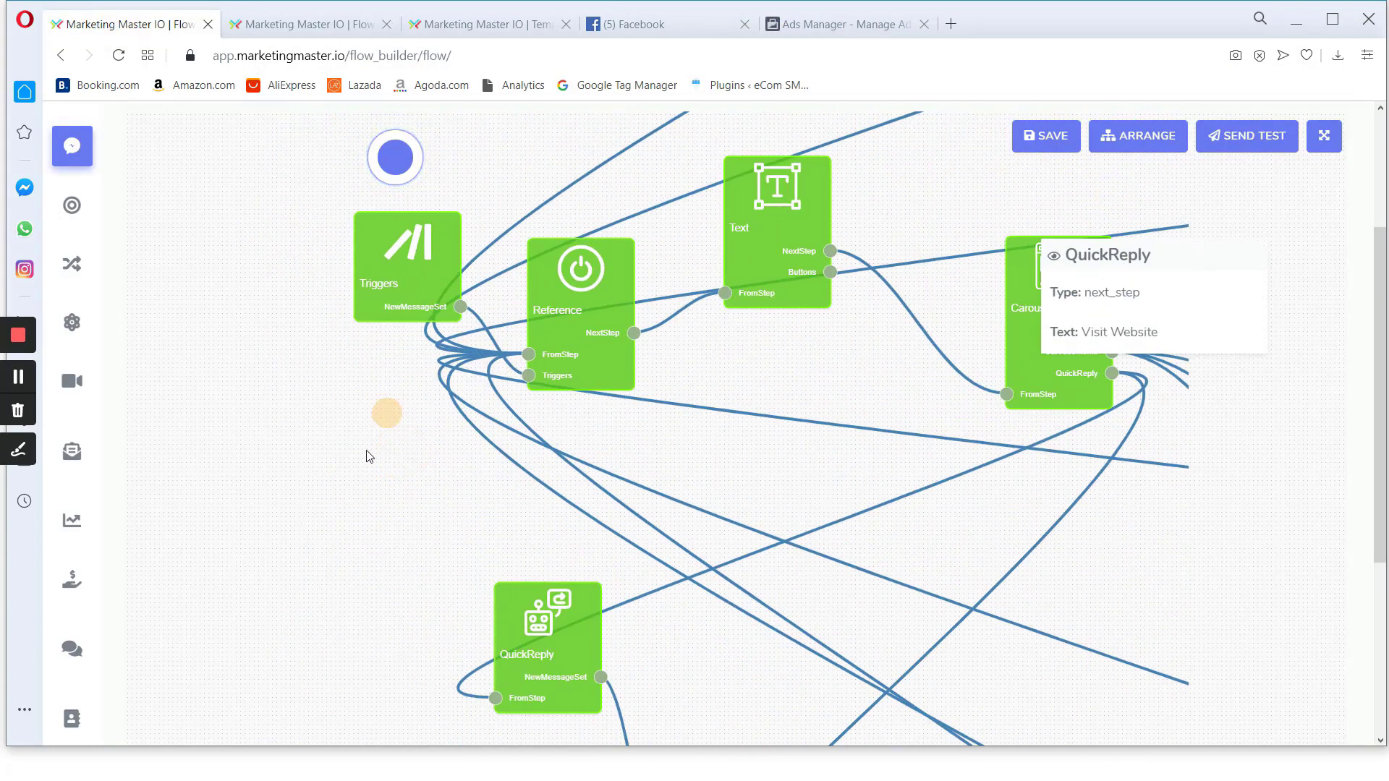
{"action": "left_click", "coordinate": [348, 337]}
{"action": "left_click", "coordinate": [347, 337]}
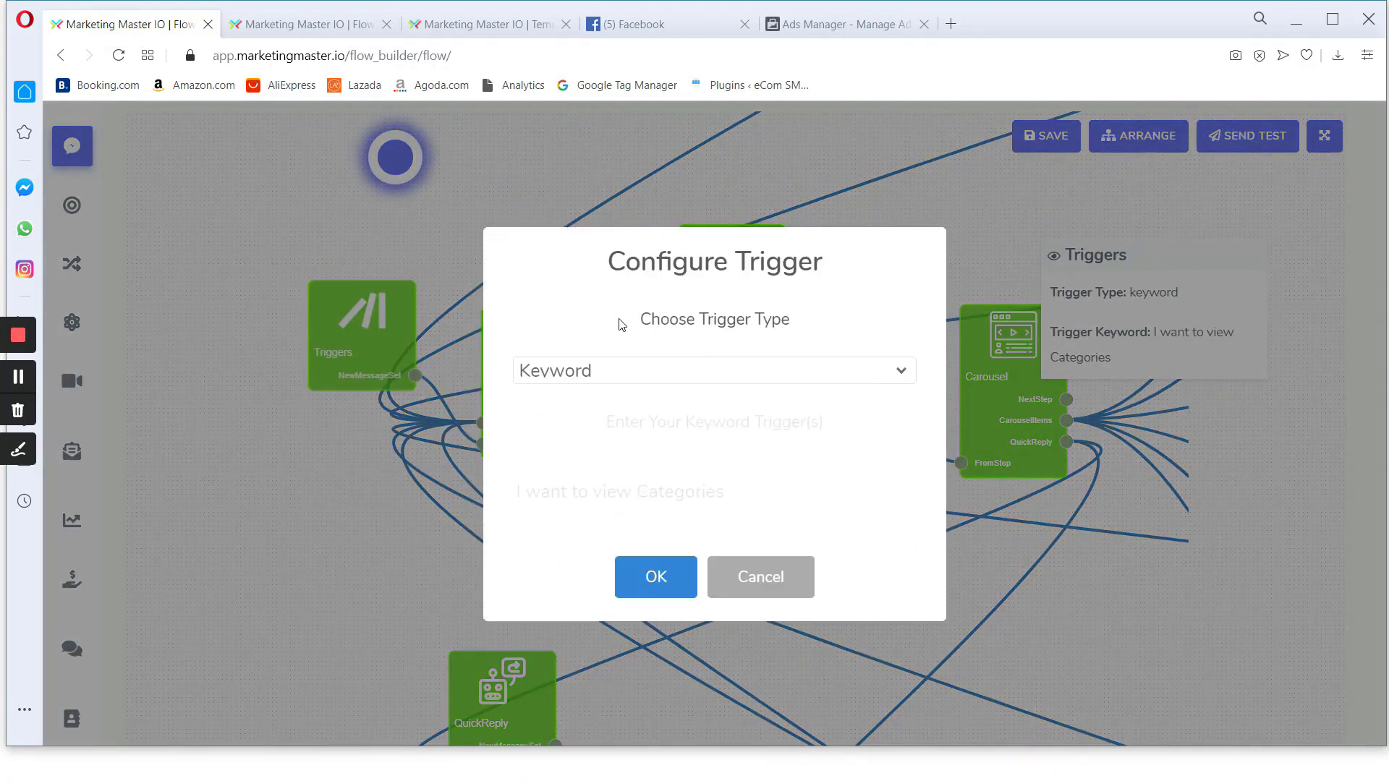
{"action": "left_click", "coordinate": [756, 499]}
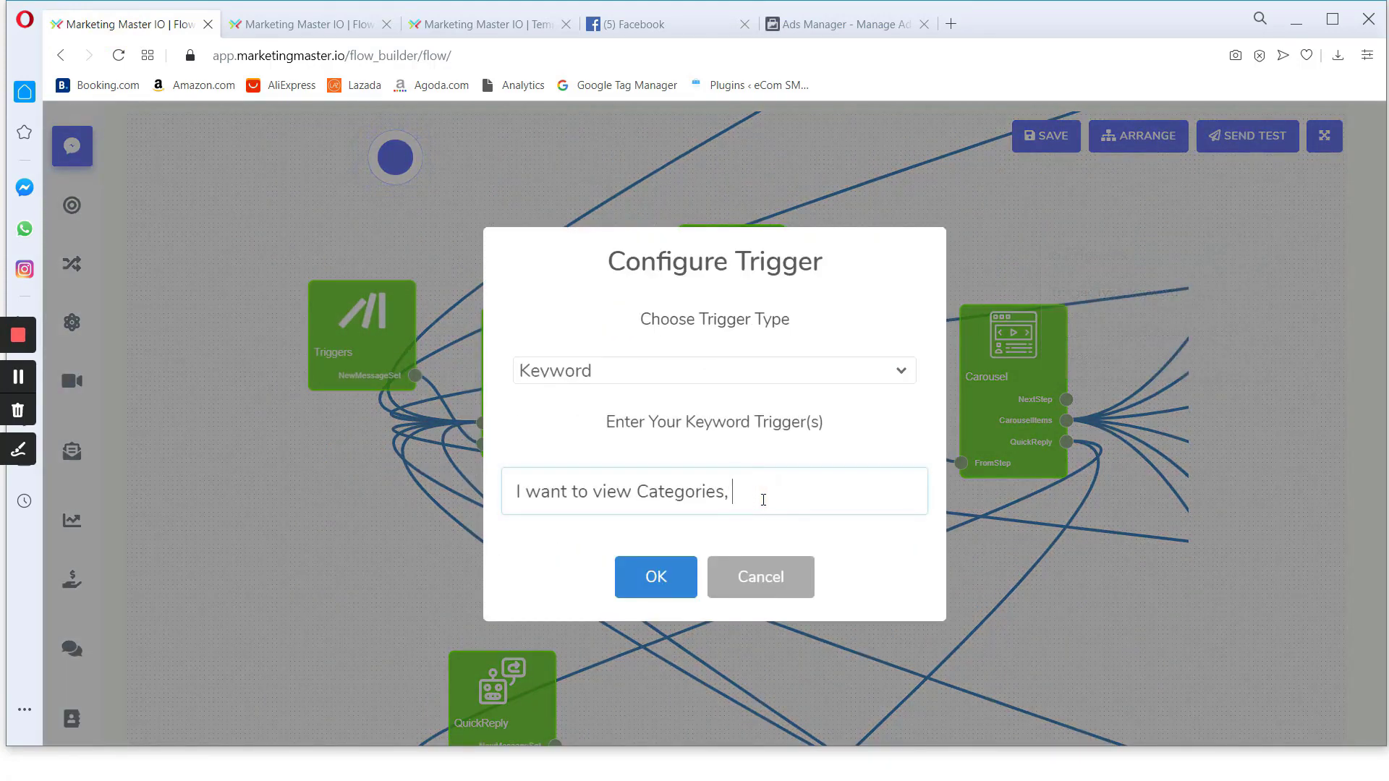
{"action": "key", "text": "ctrl+v"}
{"action": "left_click", "coordinate": [651, 575]}
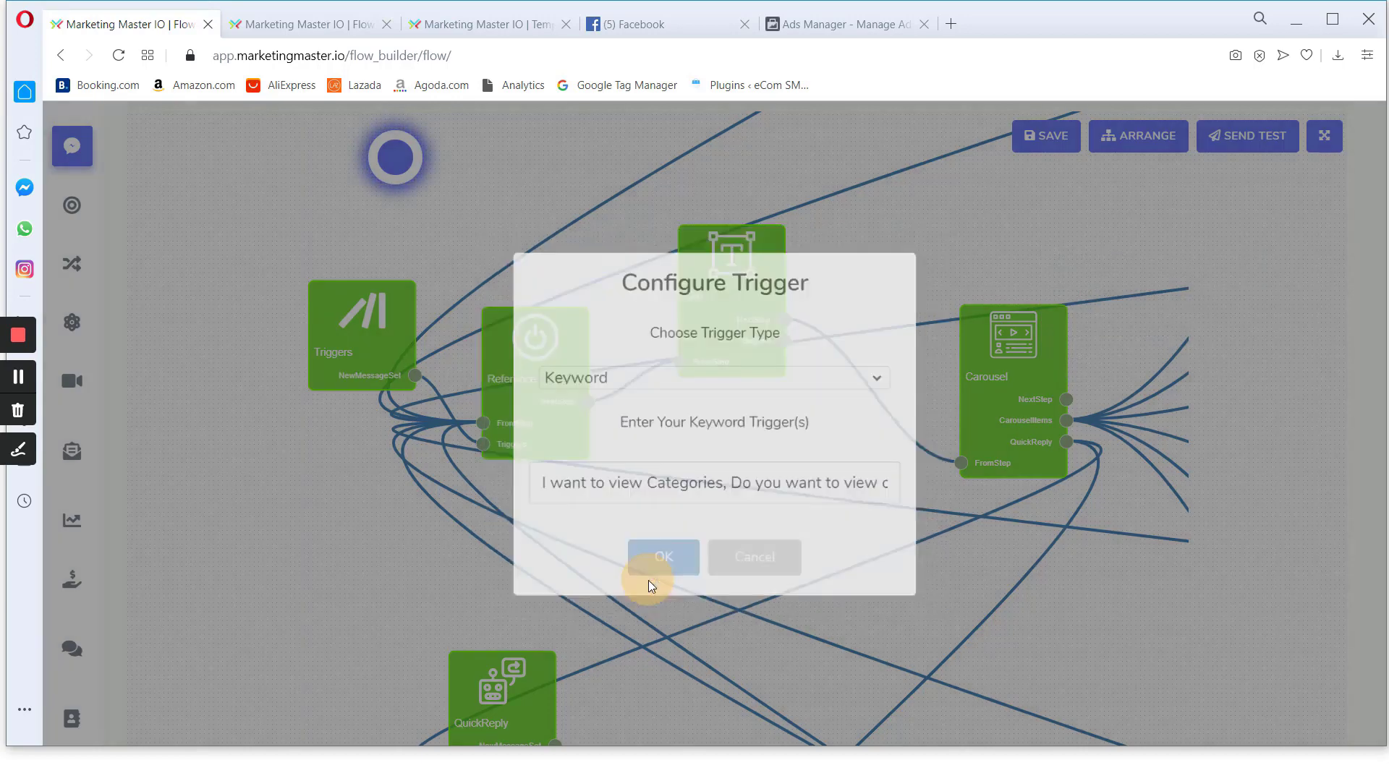
Switch to Ads Manager and copy the Question #3 text, "Do you want to chat with our agent?"
{"action": "left_click", "coordinate": [824, 24]}
{"action": "scroll", "coordinate": [589, 465], "scroll_direction": "down", "scroll_amount": 2}
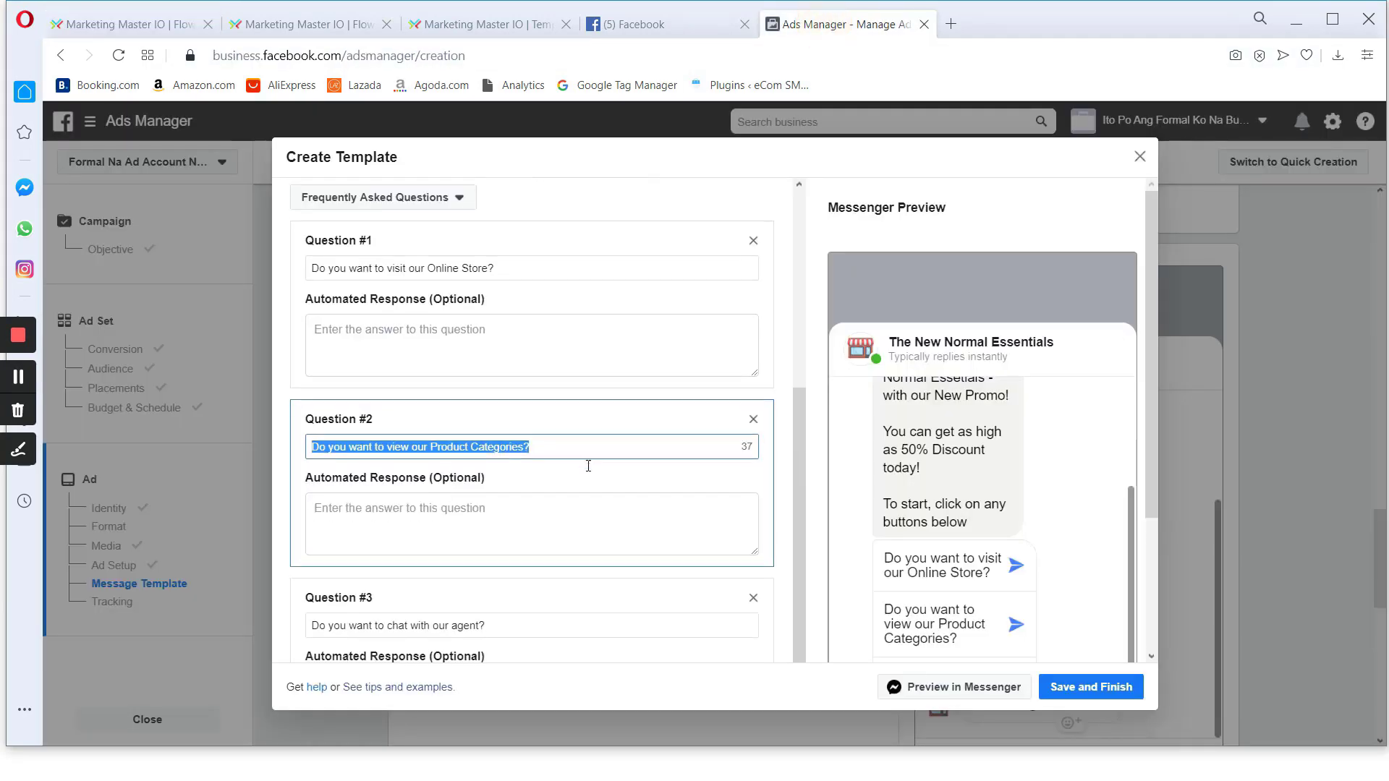
{"action": "left_click_drag", "start_coordinate": [527, 534], "coordinate": [346, 533]}
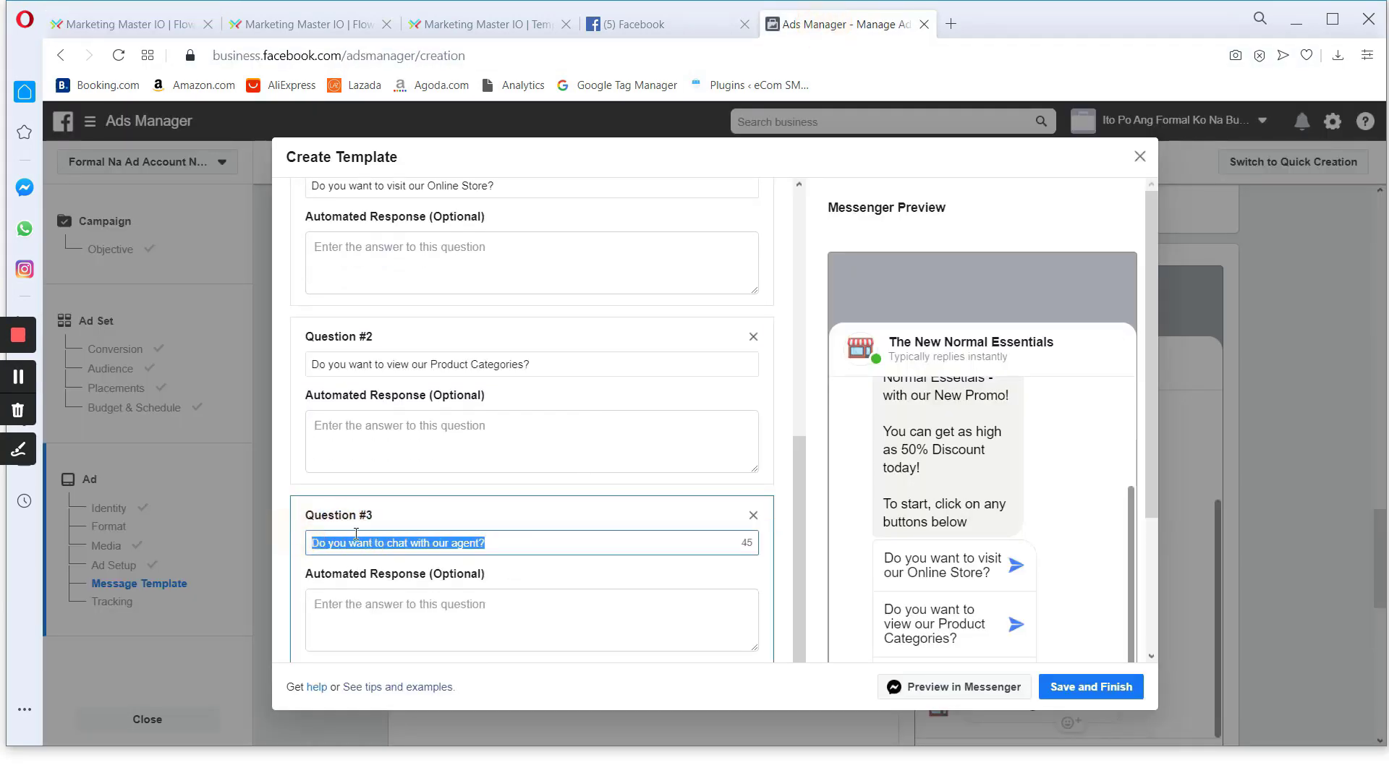
{"action": "right_click", "coordinate": [356, 534]}
{"action": "left_click", "coordinate": [496, 284]}
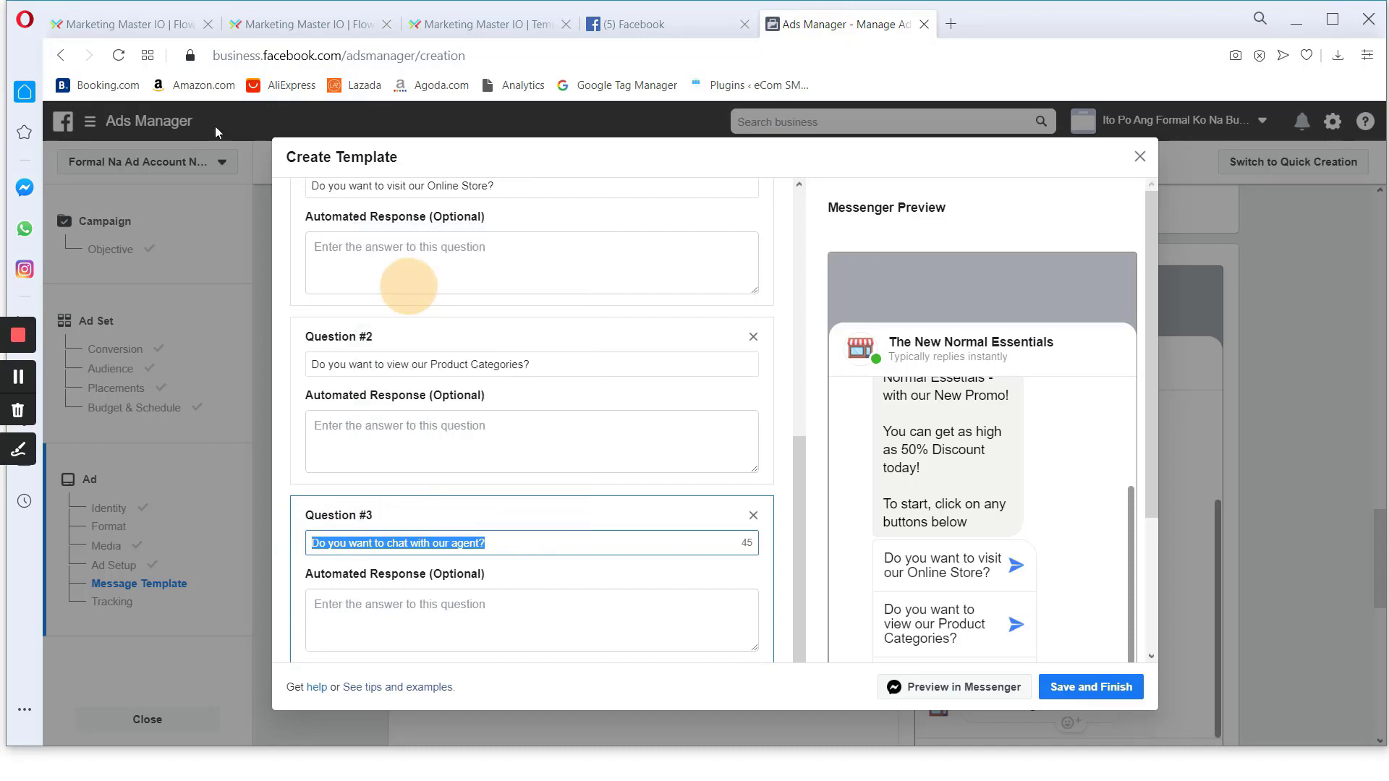
In the Marketing Master IO flow, append a comma and the copied question to the "I want to chat with An Agent" trigger and save the flow
{"action": "left_click", "coordinate": [99, 26]}
{"action": "scroll", "coordinate": [378, 589], "scroll_direction": "down", "scroll_amount": 5}
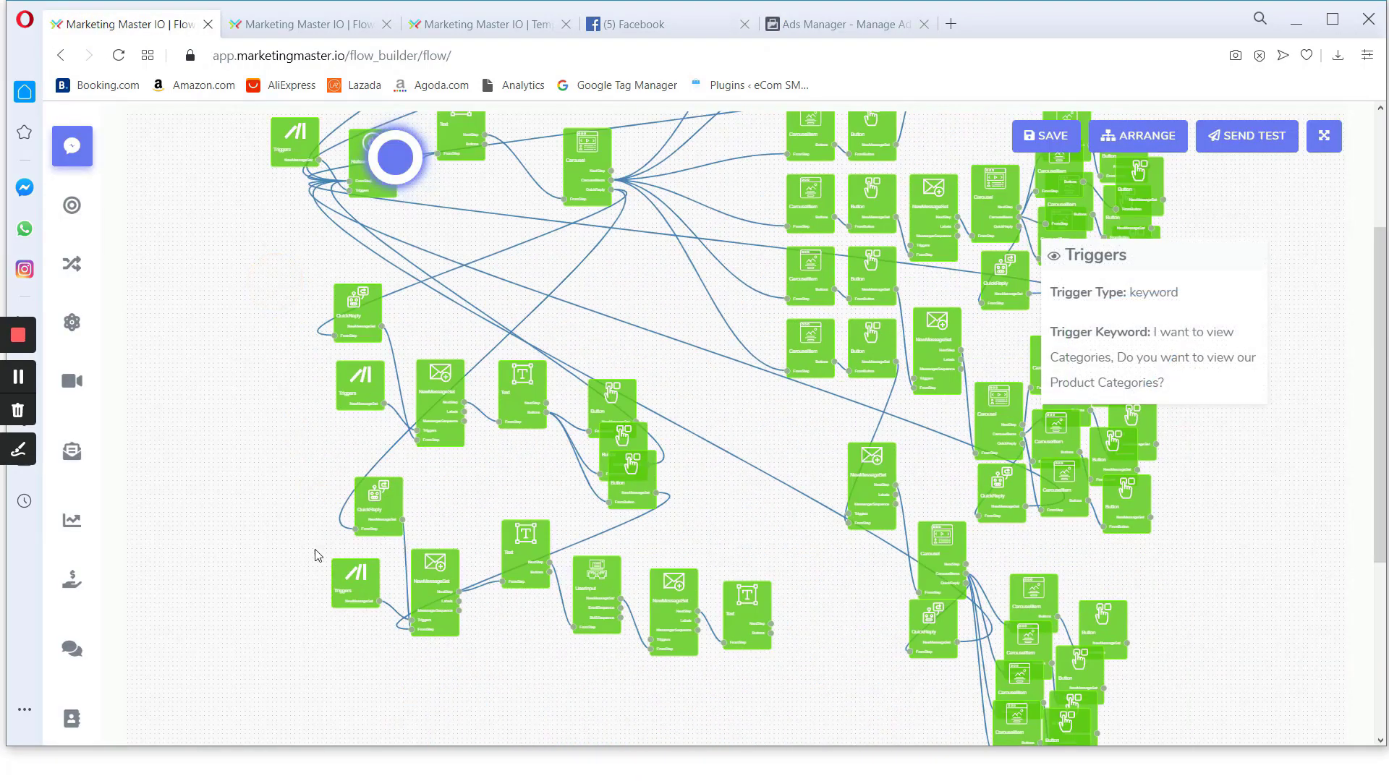
{"action": "scroll", "coordinate": [335, 419], "scroll_direction": "up", "scroll_amount": 5}
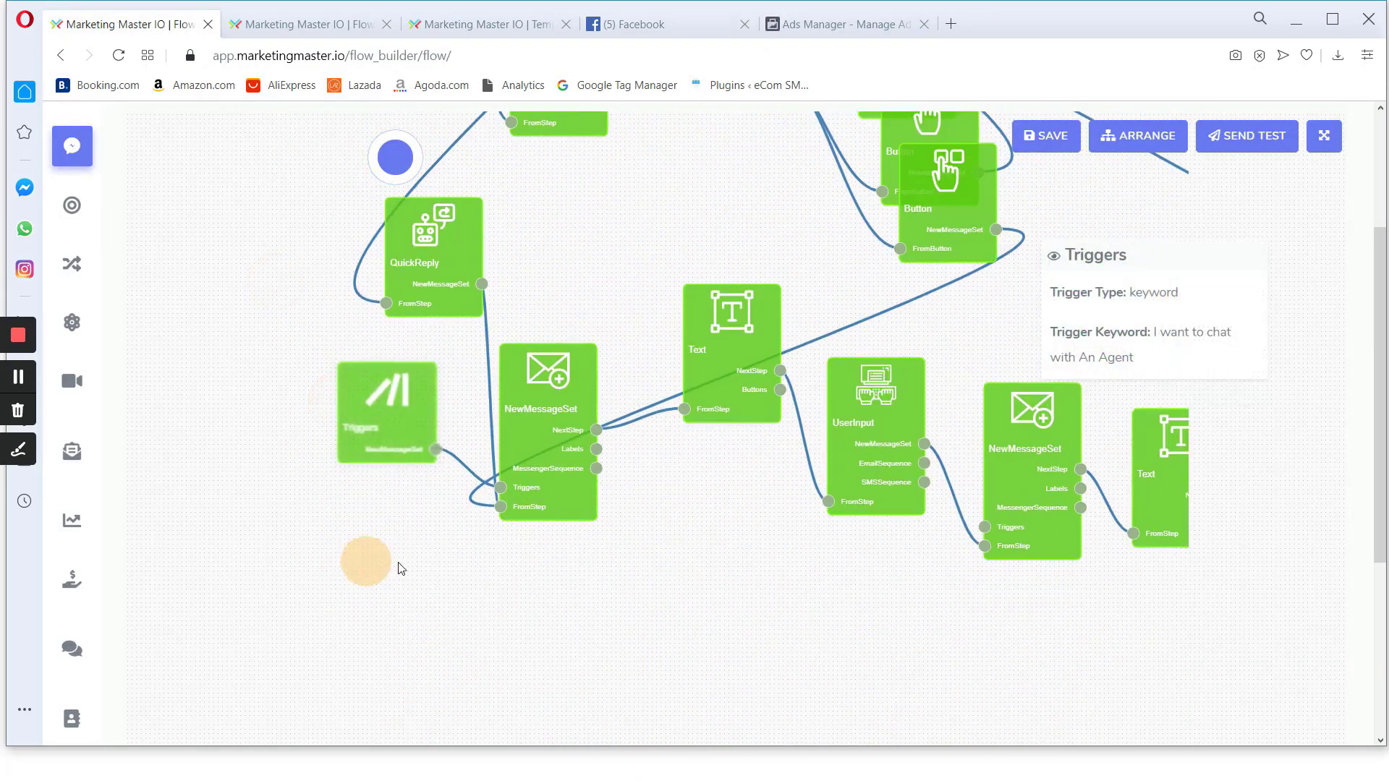
{"action": "double_click", "coordinate": [457, 383]}
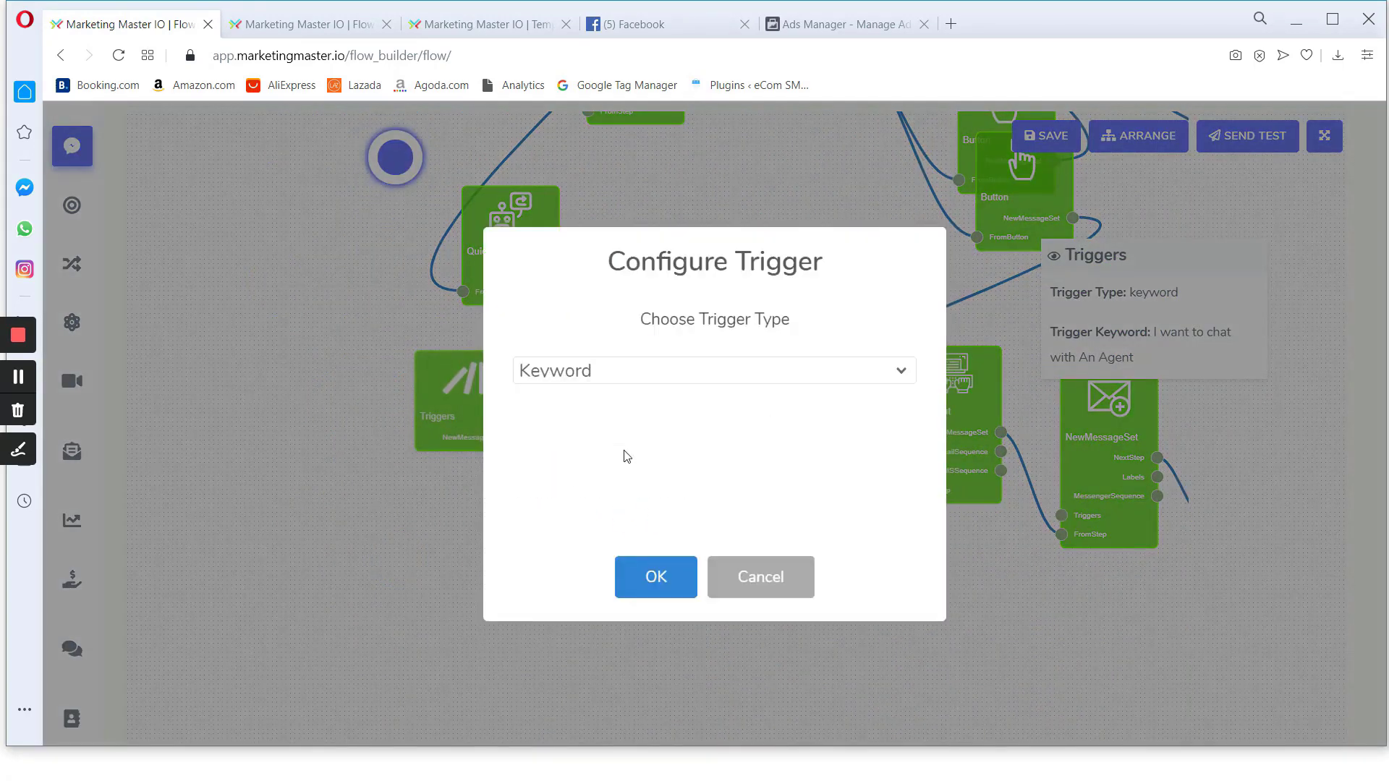
{"action": "left_click", "coordinate": [796, 491]}
{"action": "type", "text": ","}
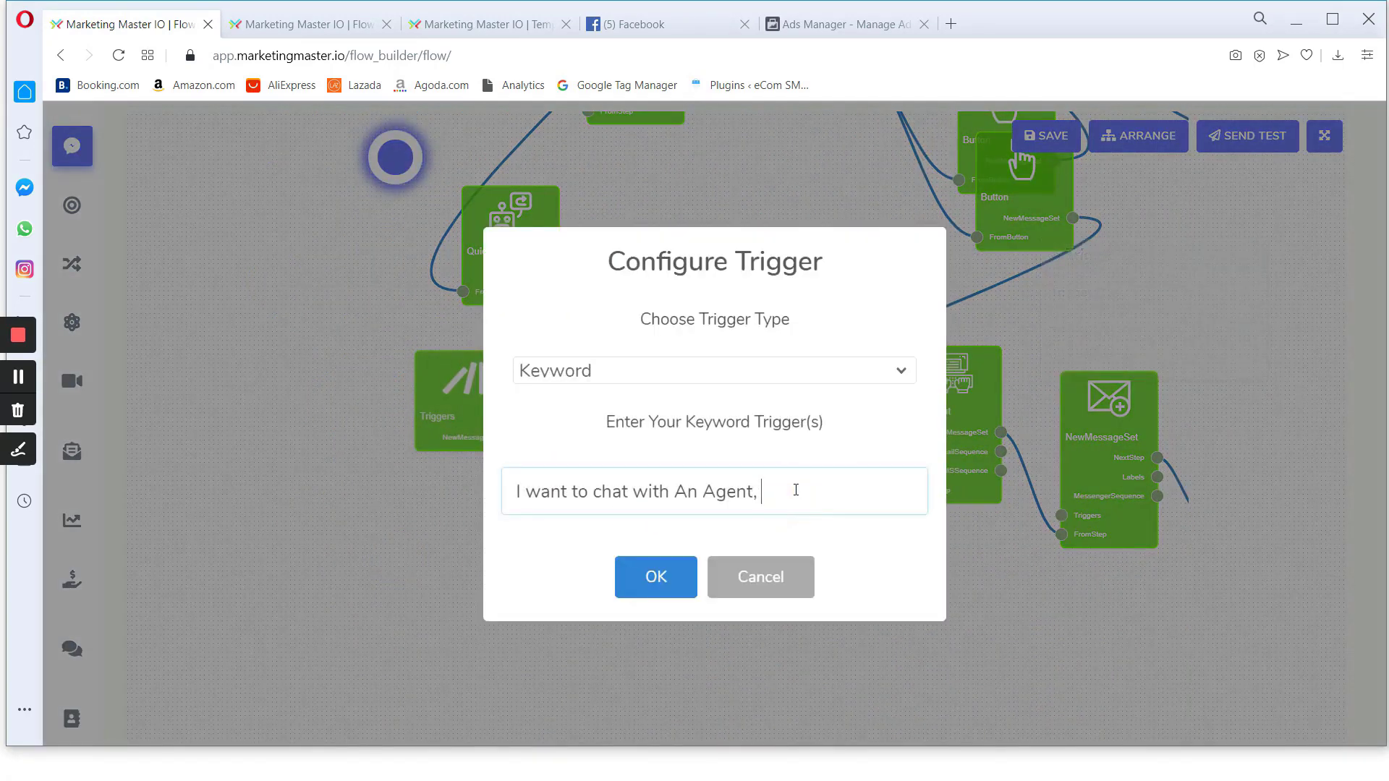
{"action": "key", "text": "ctrl+v"}
{"action": "left_click", "coordinate": [633, 581]}
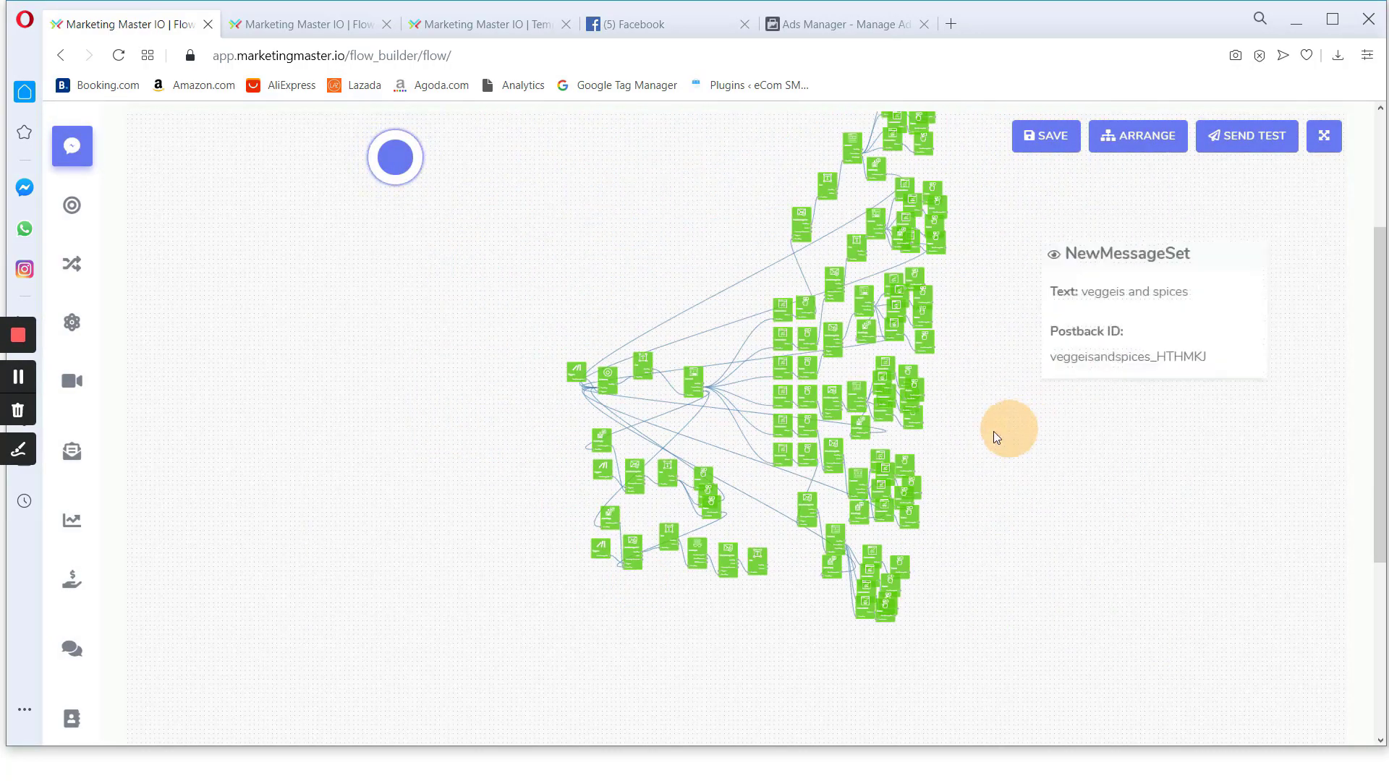
{"action": "left_click", "coordinate": [1050, 138]}
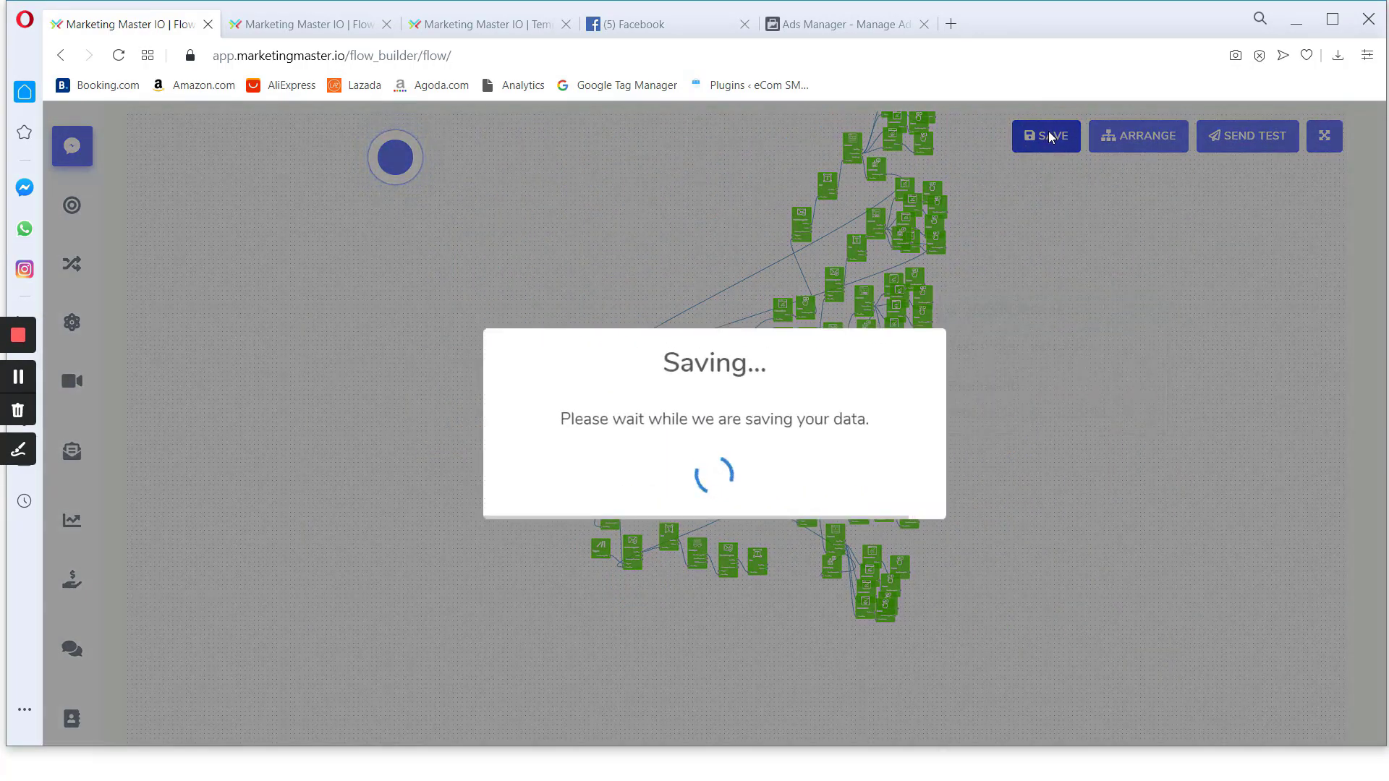
{"action": "left_click", "coordinate": [716, 536]}
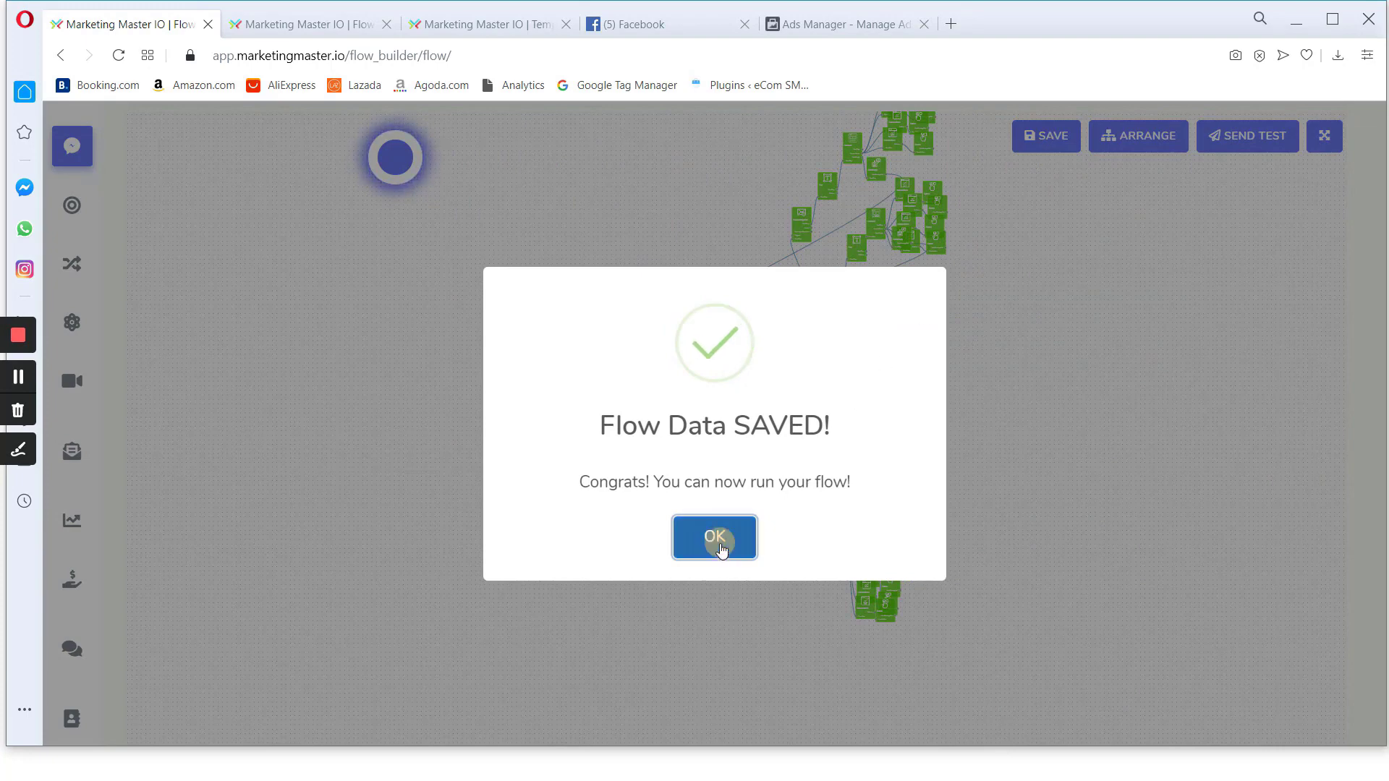
Return to Ads Manager and save and finish the message template with its three questions
{"action": "left_click", "coordinate": [808, 26]}
{"action": "scroll", "coordinate": [810, 397], "scroll_direction": "down", "scroll_amount": 3}
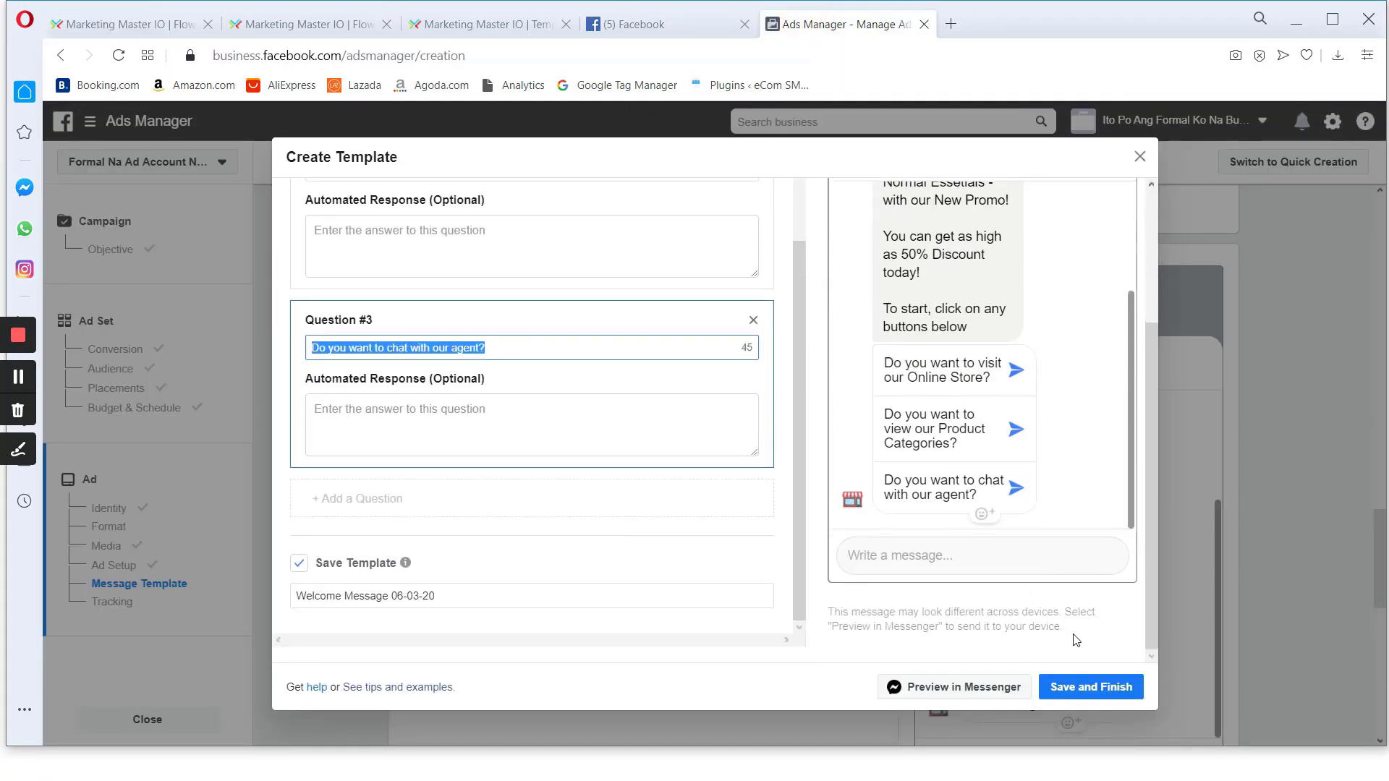
{"action": "left_click", "coordinate": [1092, 692]}
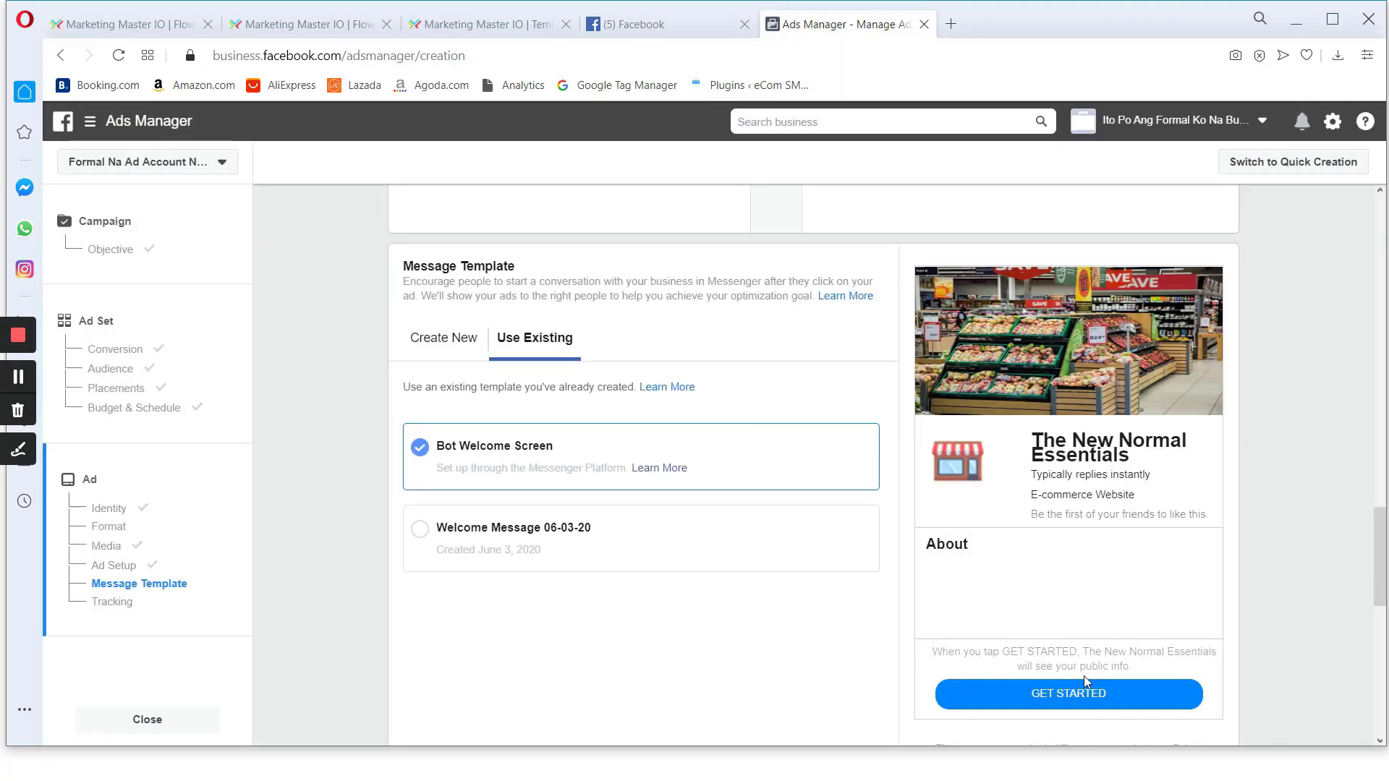
Request a review of the campaign below the ad's Tracking section
{"action": "scroll", "coordinate": [846, 580], "scroll_direction": "down", "scroll_amount": 10}
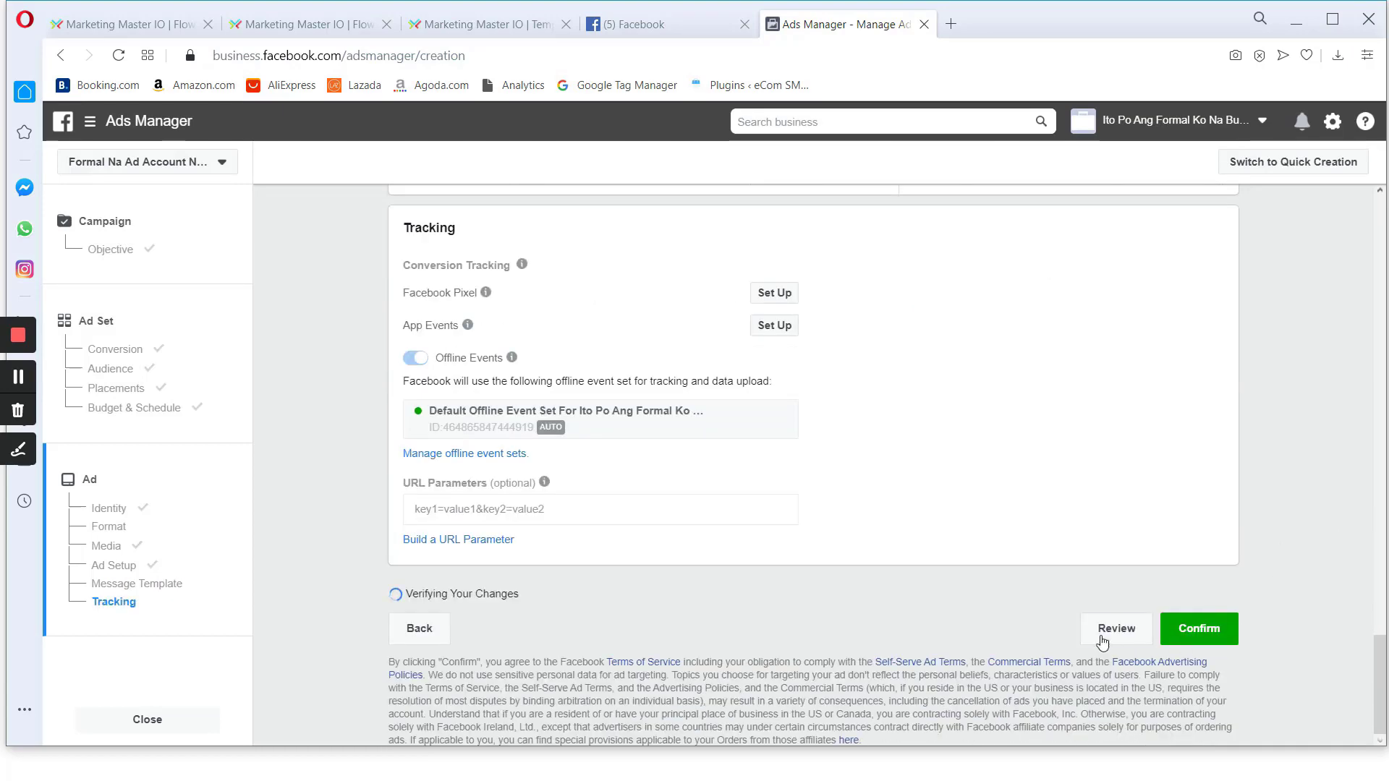
{"action": "left_click", "coordinate": [1101, 642]}
{"action": "left_click", "coordinate": [921, 689]}
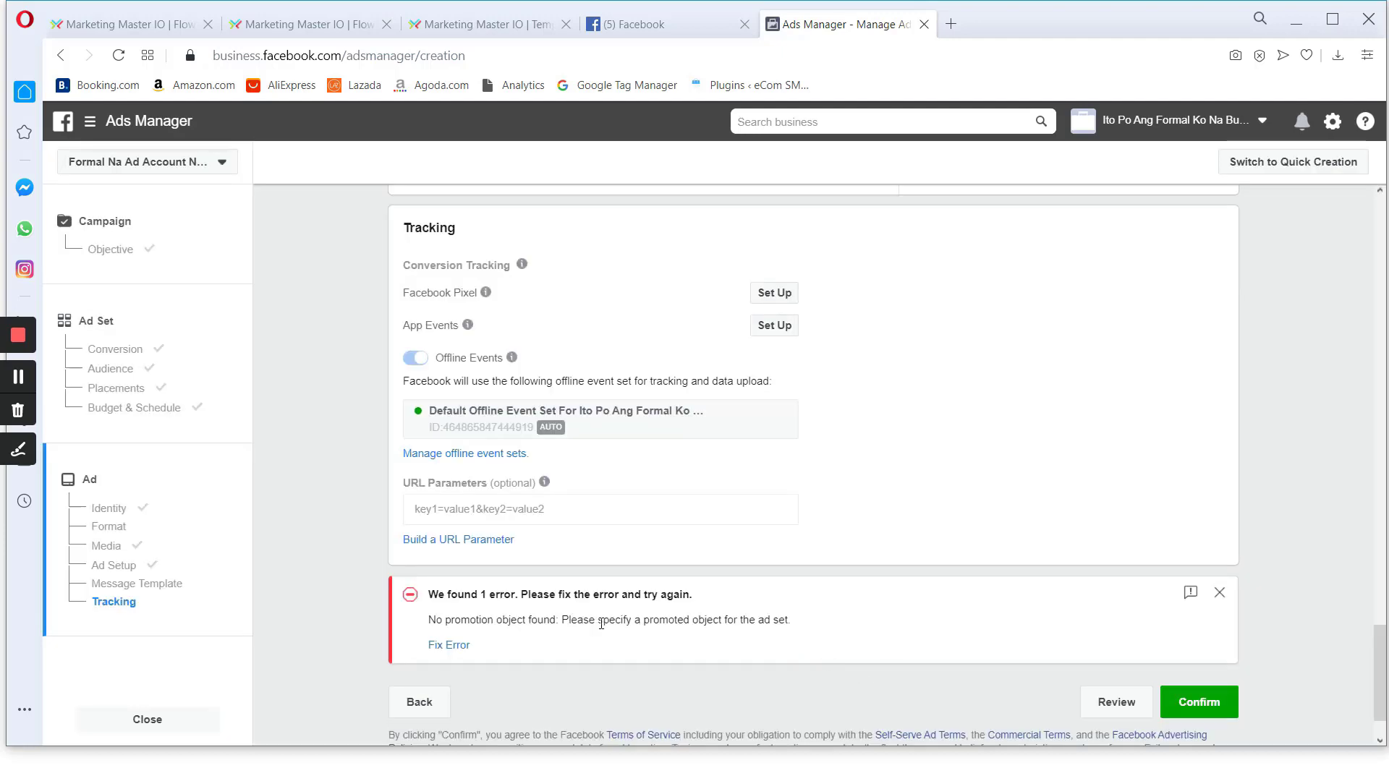
Open the fix for the reported error and examine the ad set's Destination, Optimization for Ad Delivery and Facebook Pixel settings
{"action": "left_click", "coordinate": [446, 653]}
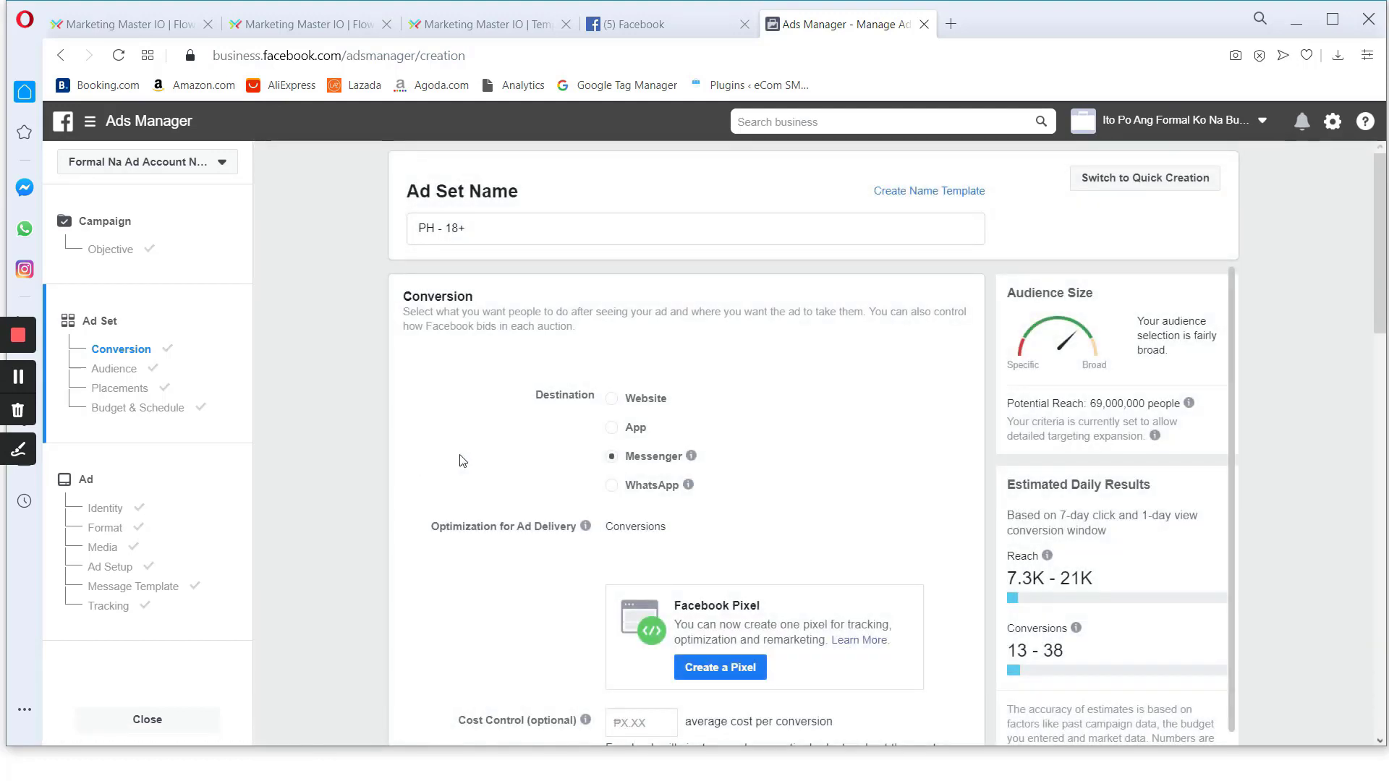
{"action": "scroll", "coordinate": [558, 312], "scroll_direction": "down", "scroll_amount": 4}
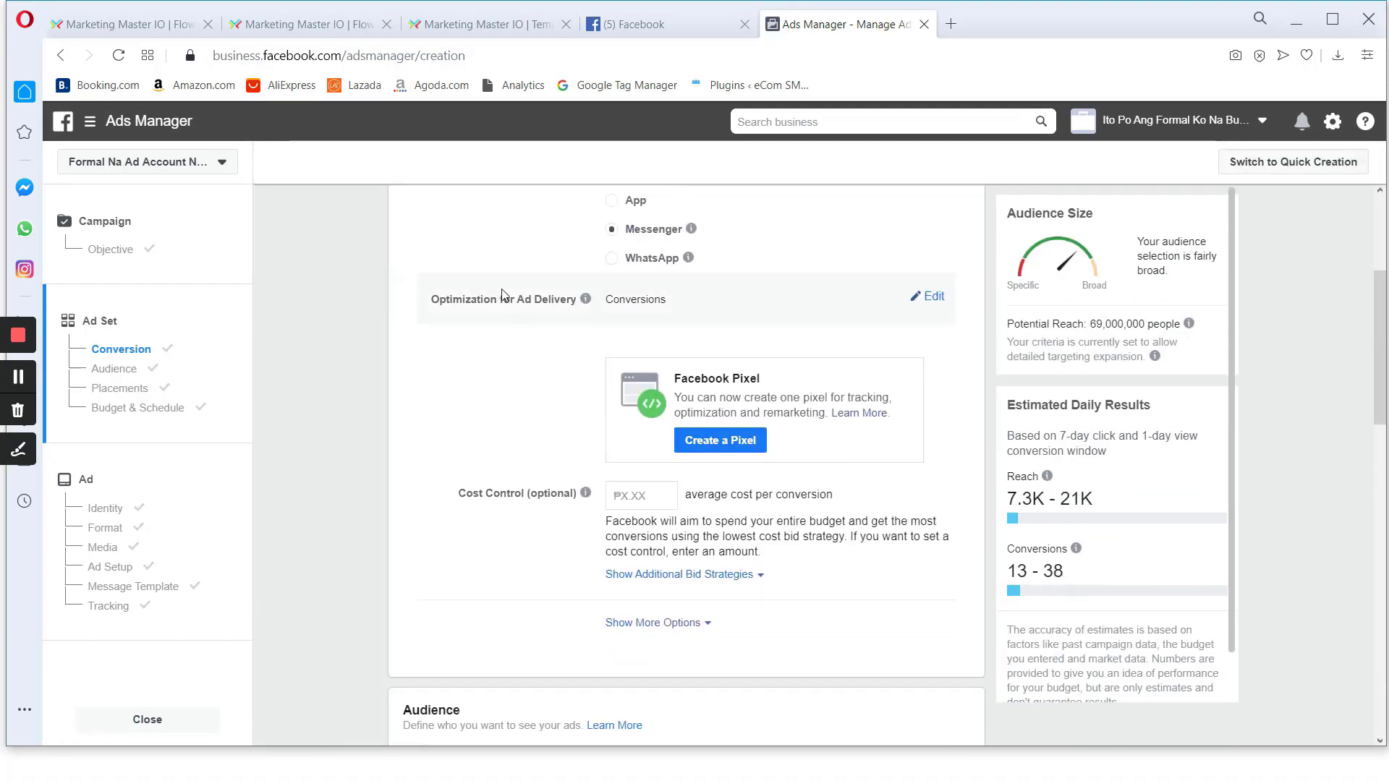
{"action": "scroll", "coordinate": [499, 304], "scroll_direction": "up", "scroll_amount": 3}
{"action": "scroll", "coordinate": [497, 336], "scroll_direction": "down", "scroll_amount": 2}
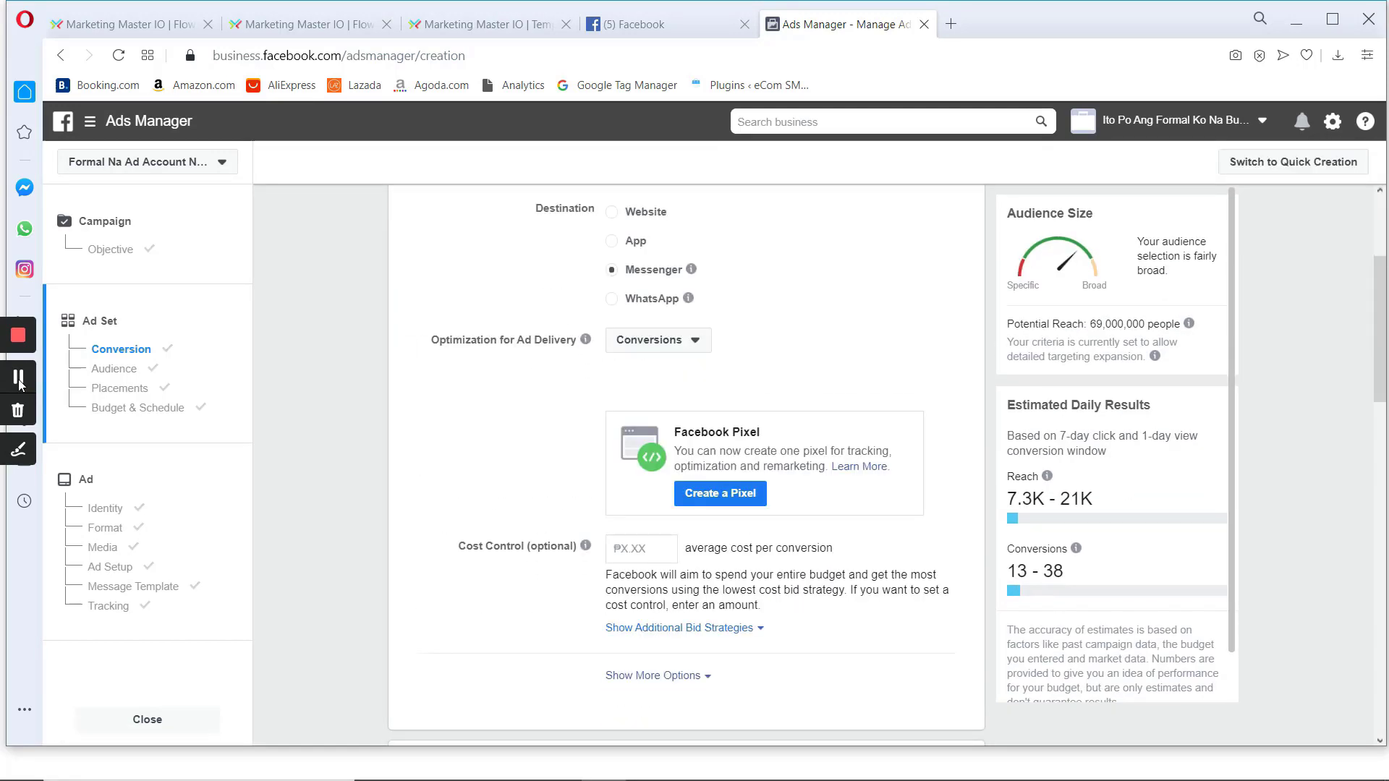
{"action": "left_click", "coordinate": [25, 454]}
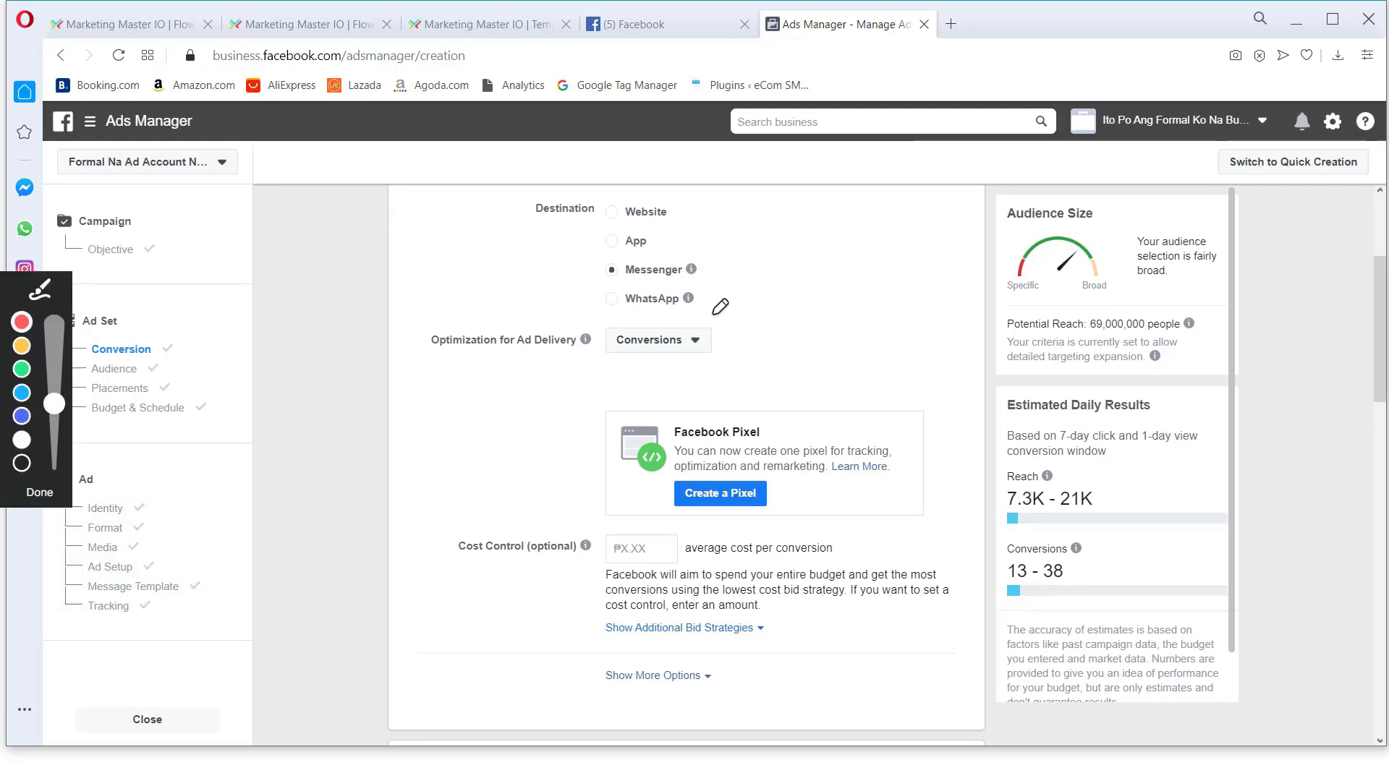
{"action": "mouse_move", "coordinate": [716, 311]}
{"action": "left_mouse_down"}
{"action": "mouse_move", "coordinate": [436, 301]}
{"action": "mouse_move", "coordinate": [482, 371]}
{"action": "mouse_move", "coordinate": [784, 363]}
{"action": "mouse_move", "coordinate": [739, 332]}
{"action": "mouse_move", "coordinate": [603, 376]}
{"action": "left_mouse_up"}
{"action": "left_click", "coordinate": [48, 497]}
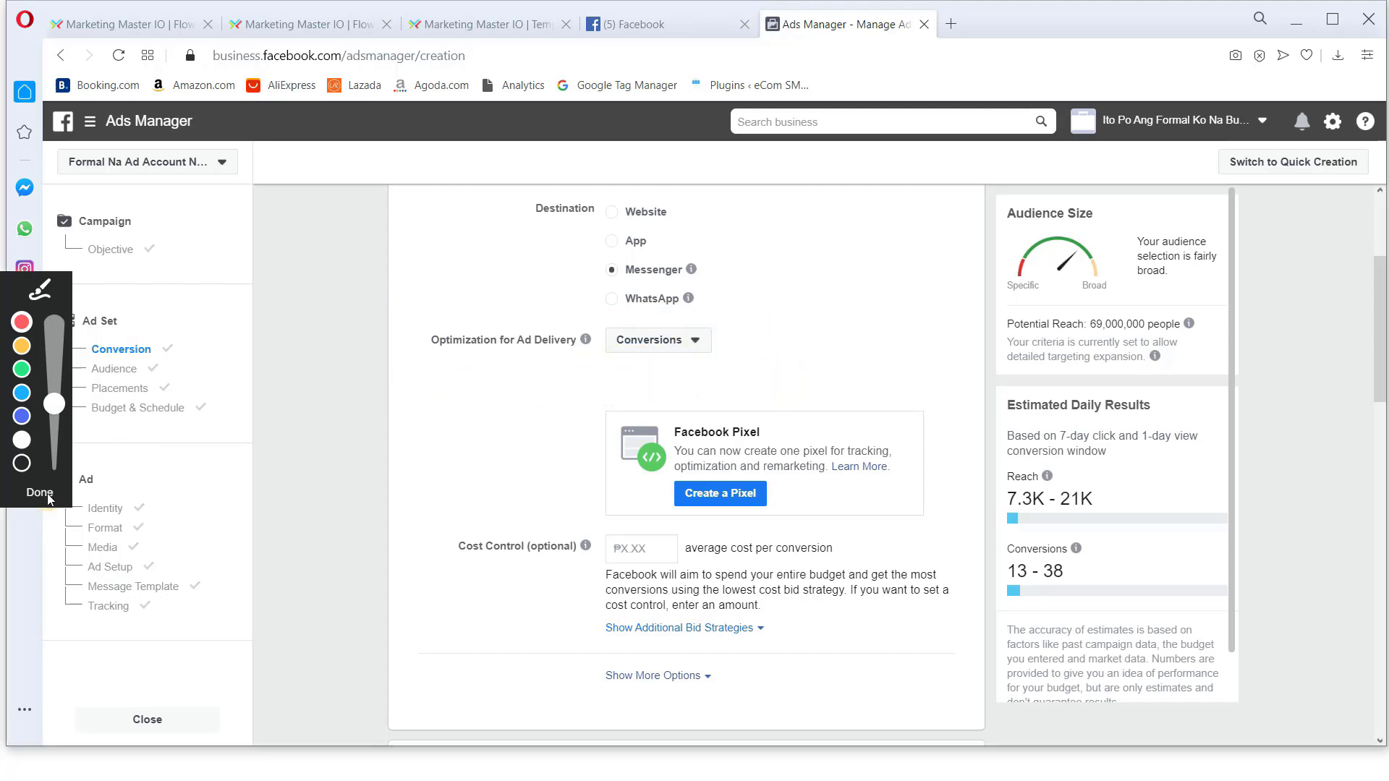
Return to the ad's Tracking section and read the error details shown below it
{"action": "left_click", "coordinate": [117, 607]}
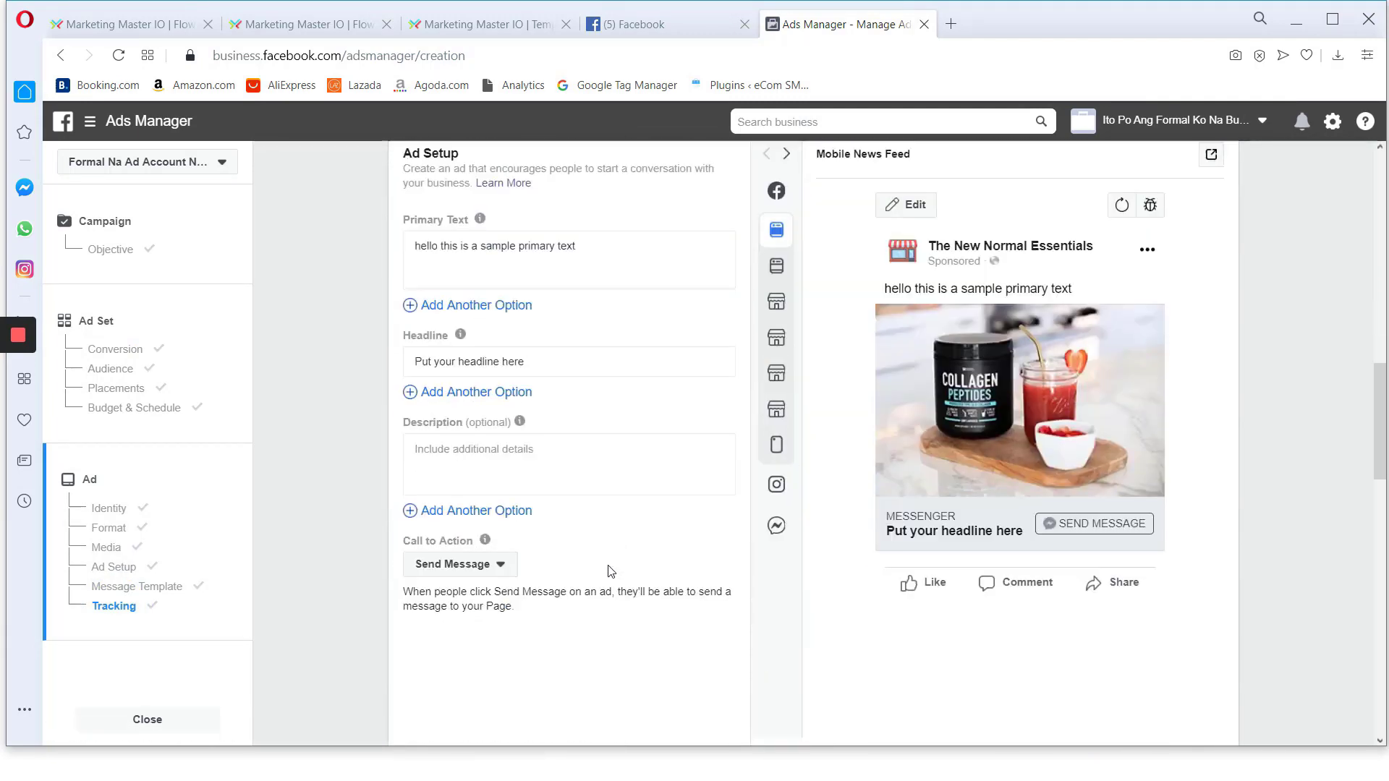
{"action": "left_click_drag", "start_coordinate": [430, 548], "coordinate": [839, 557]}
{"action": "left_click", "coordinate": [838, 557]}
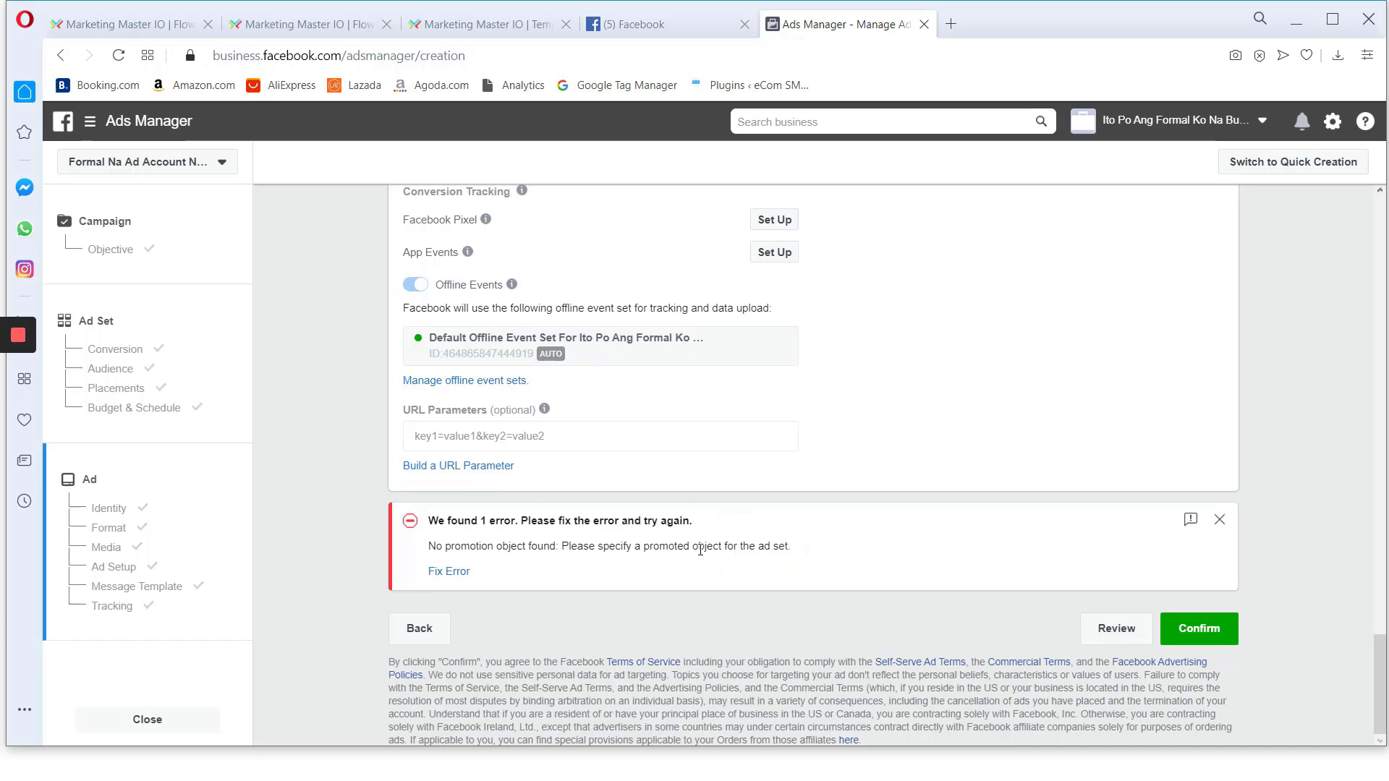
Open the ad set's Conversion section and examine the Optimization for Ad Delivery choices and the Facebook Pixel setting
{"action": "left_click", "coordinate": [119, 349]}
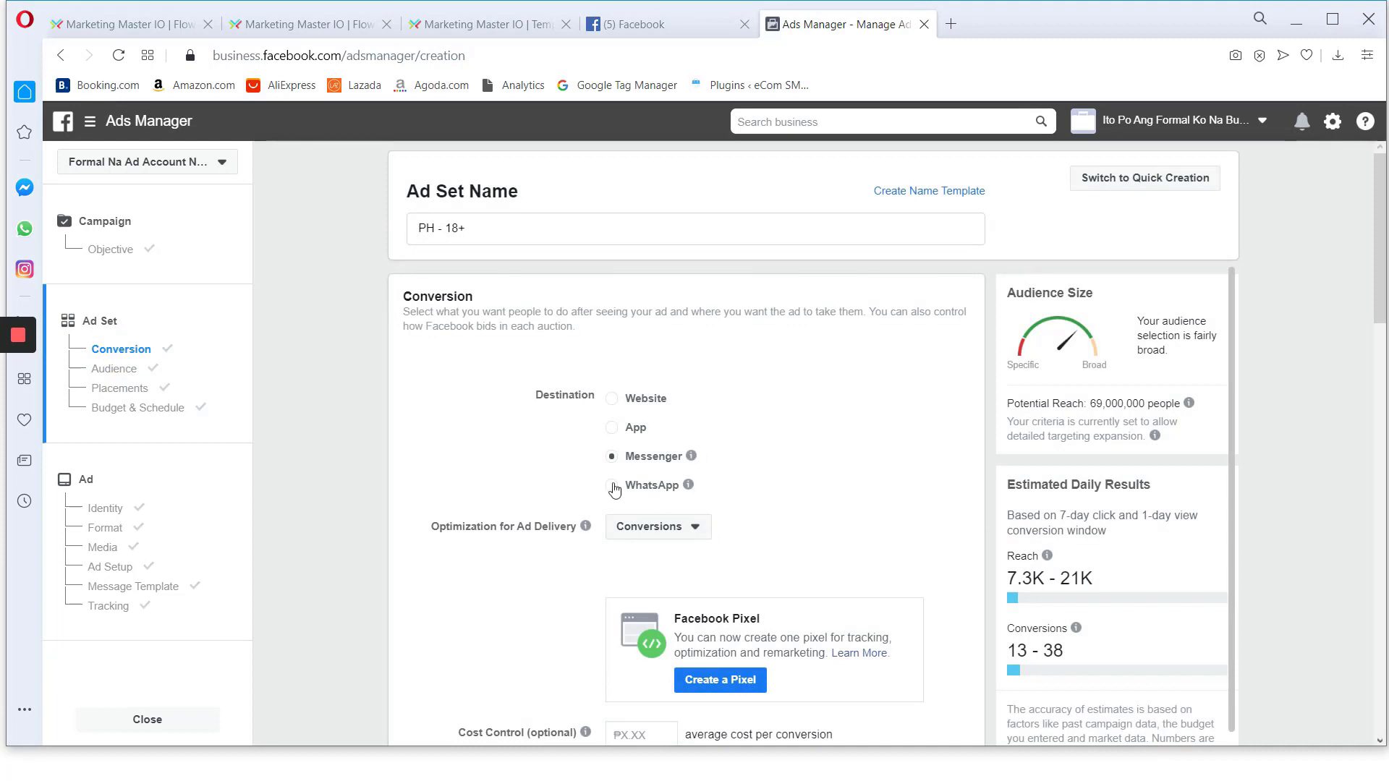
{"action": "left_click", "coordinate": [693, 535]}
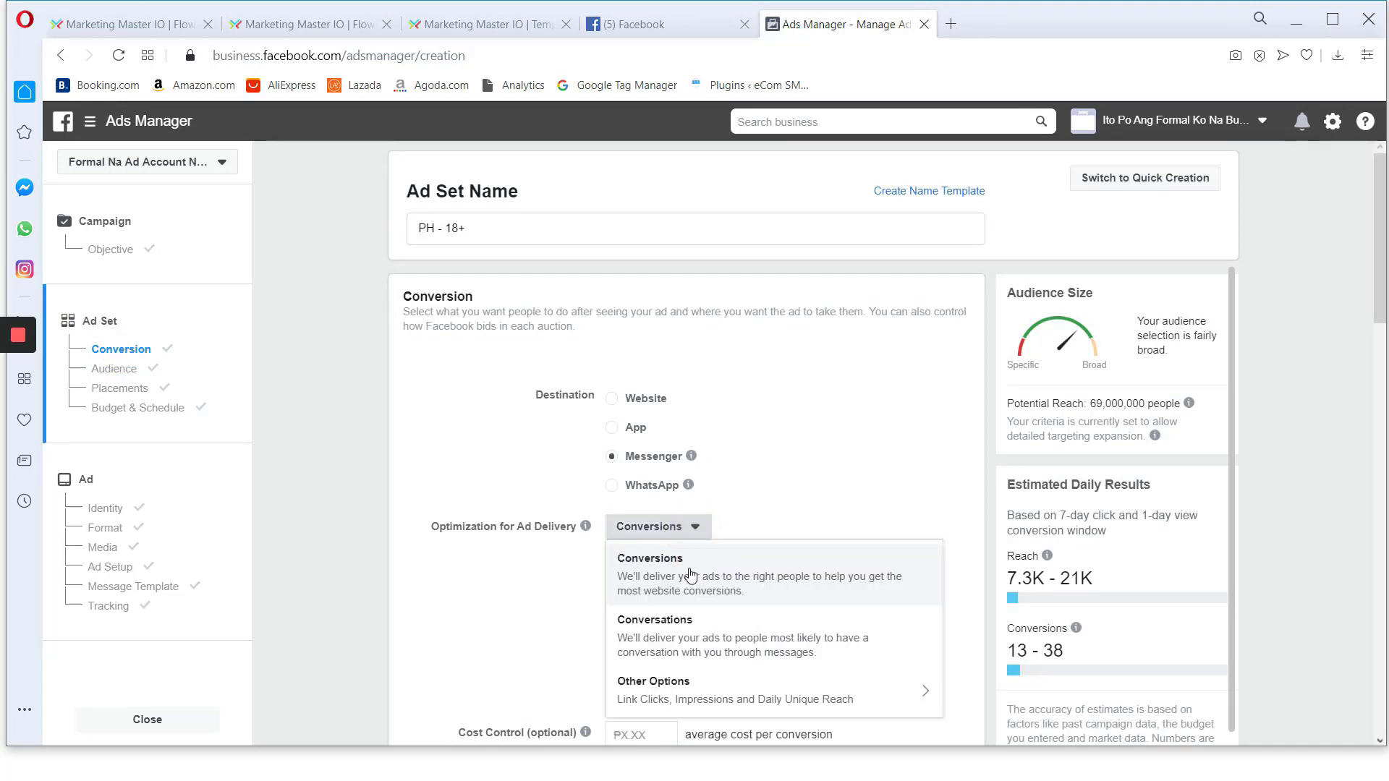
{"action": "left_click", "coordinate": [547, 562]}
{"action": "scroll", "coordinate": [617, 547], "scroll_direction": "down", "scroll_amount": 1}
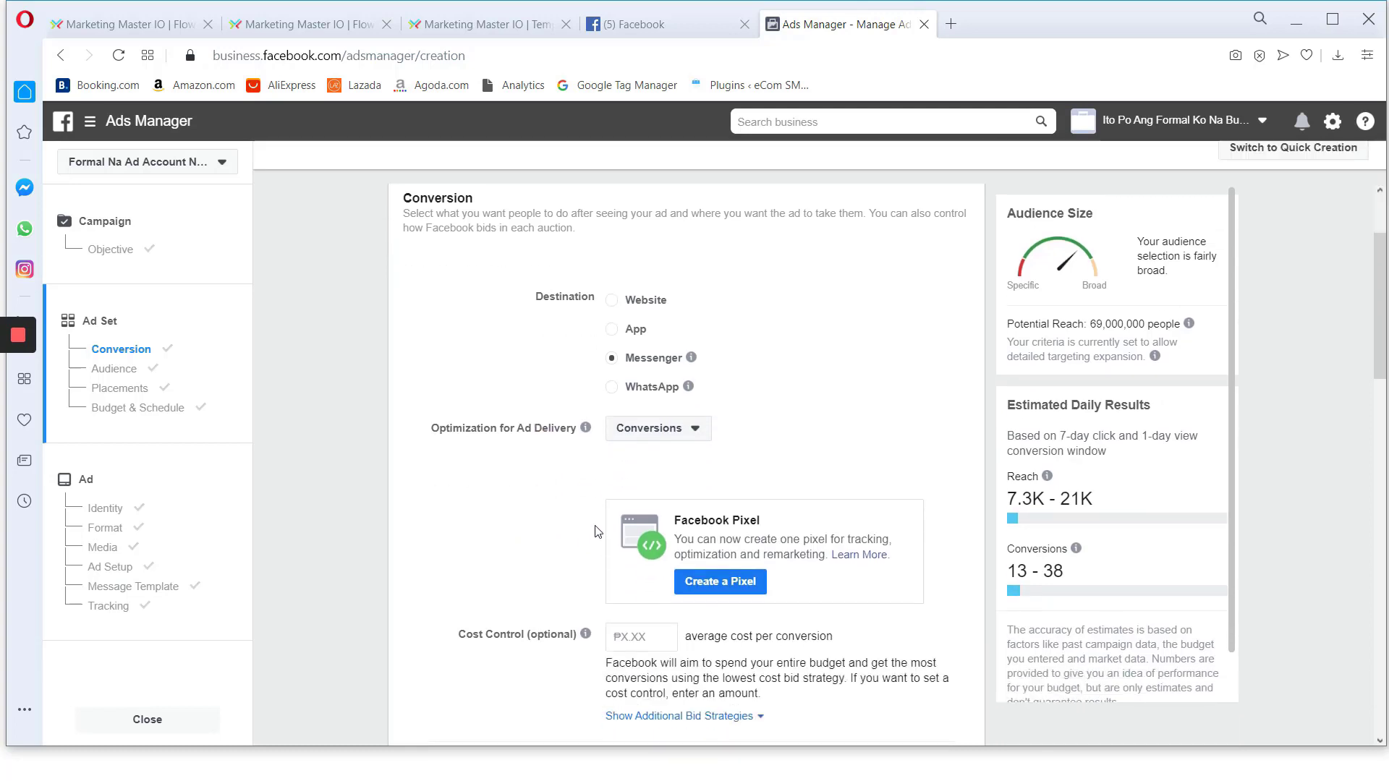
{"action": "mouse_move", "coordinate": [453, 435]}
{"action": "mouse_move", "coordinate": [13, 452]}
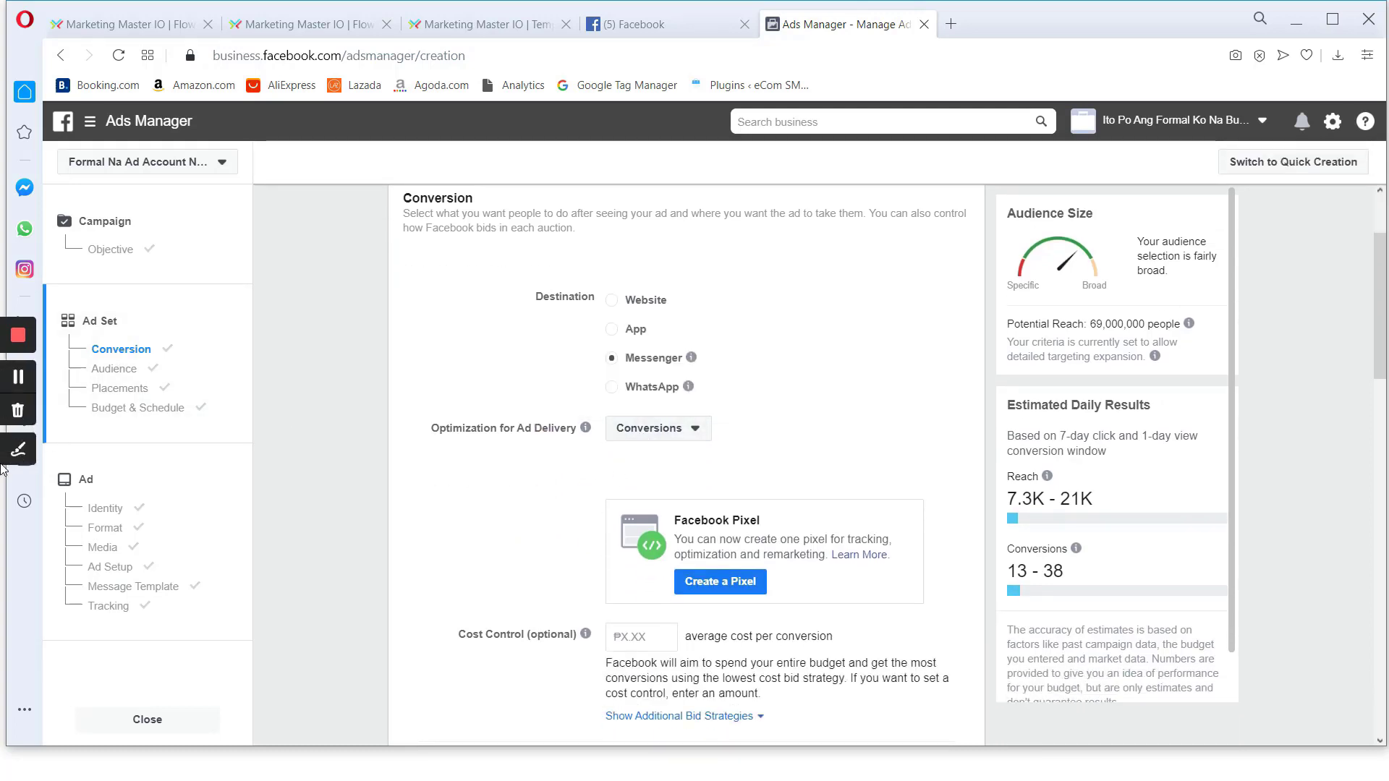
{"action": "left_click", "coordinate": [18, 408]}
{"action": "left_click", "coordinate": [22, 322]}
{"action": "mouse_move", "coordinate": [693, 431]}
{"action": "left_mouse_down"}
{"action": "mouse_move", "coordinate": [567, 417]}
{"action": "mouse_move", "coordinate": [706, 407]}
{"action": "mouse_move", "coordinate": [662, 398]}
{"action": "left_mouse_up"}
{"action": "mouse_move", "coordinate": [588, 429]}
{"action": "left_mouse_down"}
{"action": "mouse_move", "coordinate": [422, 443]}
{"action": "mouse_move", "coordinate": [574, 445]}
{"action": "mouse_move", "coordinate": [705, 426]}
{"action": "mouse_move", "coordinate": [836, 441]}
{"action": "mouse_move", "coordinate": [770, 499]}
{"action": "mouse_move", "coordinate": [608, 567]}
{"action": "mouse_move", "coordinate": [730, 505]}
{"action": "left_mouse_up"}
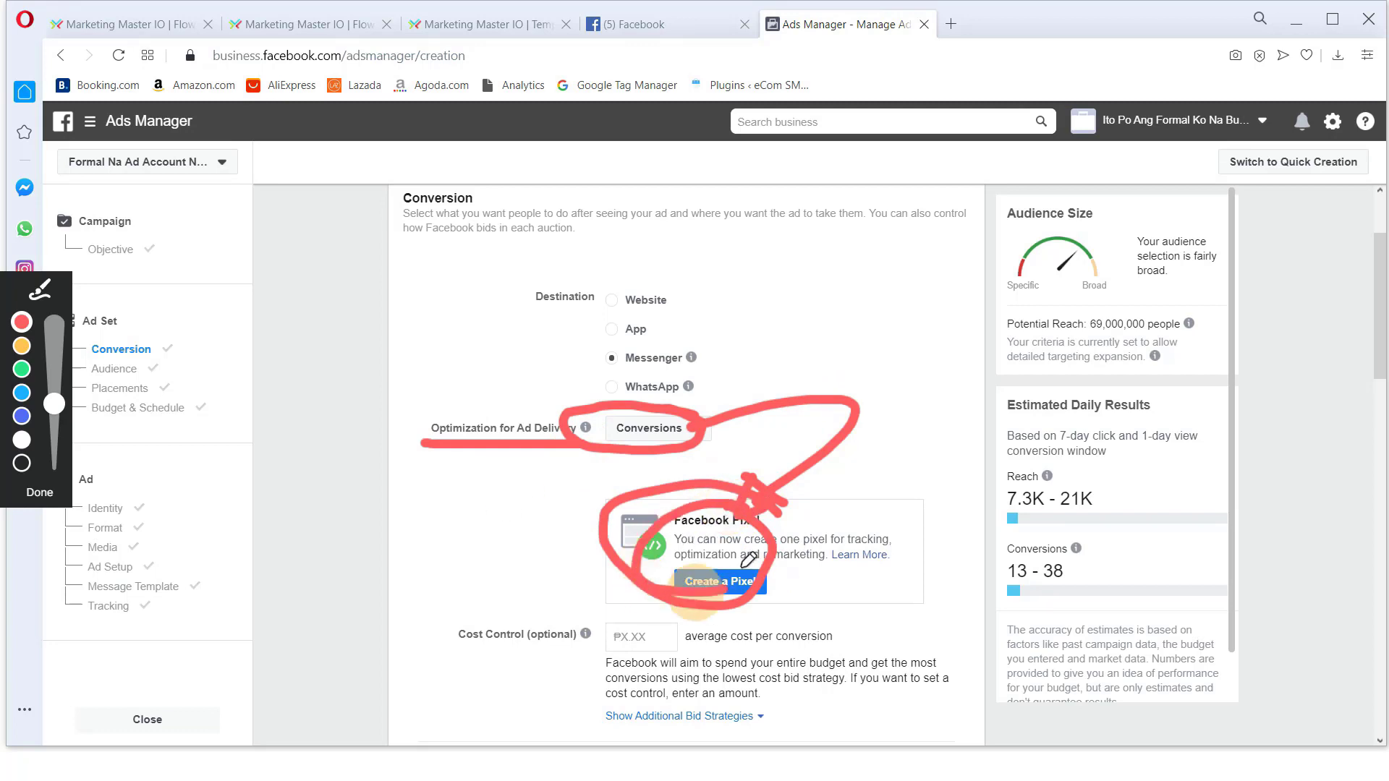
{"action": "left_click", "coordinate": [40, 491]}
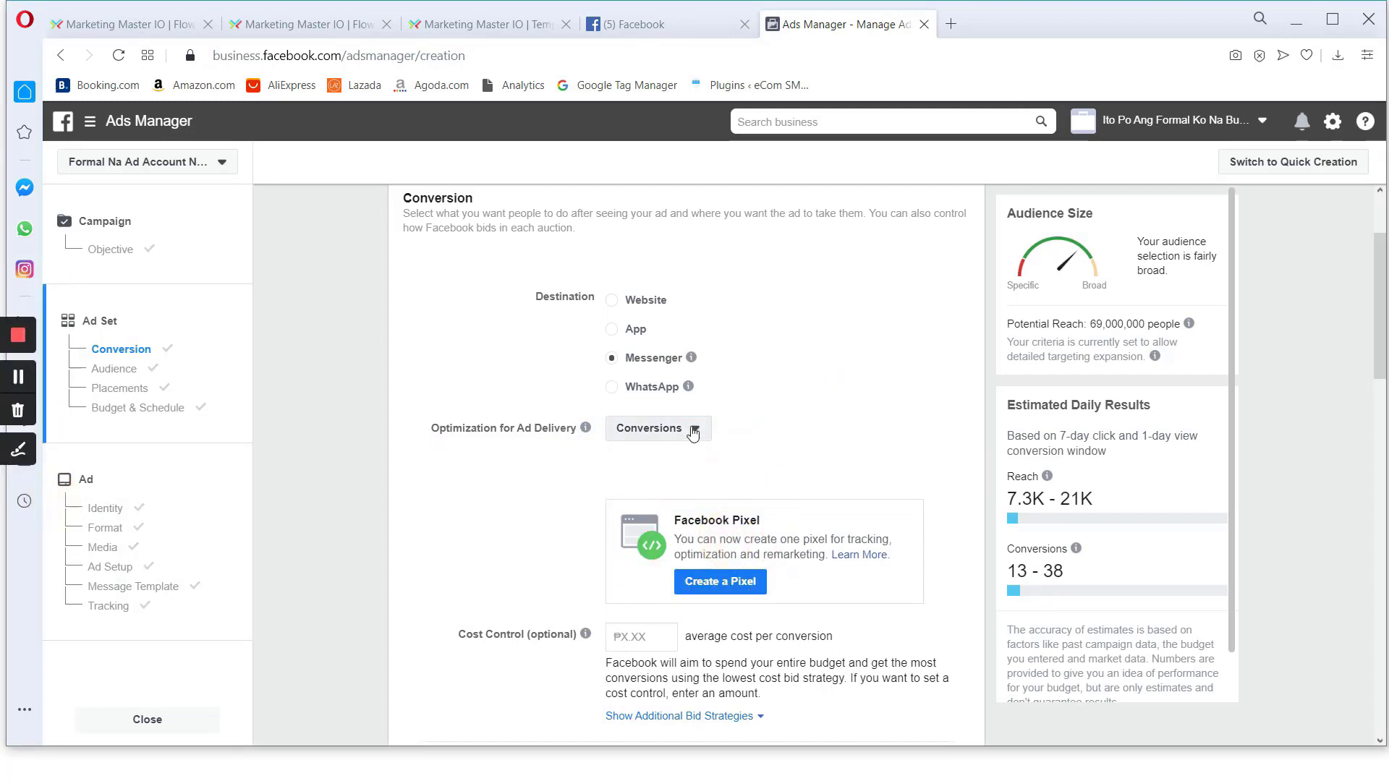
Set the ad set's Optimization for Ad Delivery to Conversations, and review and confirm the campaign for publishing
{"action": "left_click", "coordinate": [693, 432]}
{"action": "left_click", "coordinate": [687, 539]}
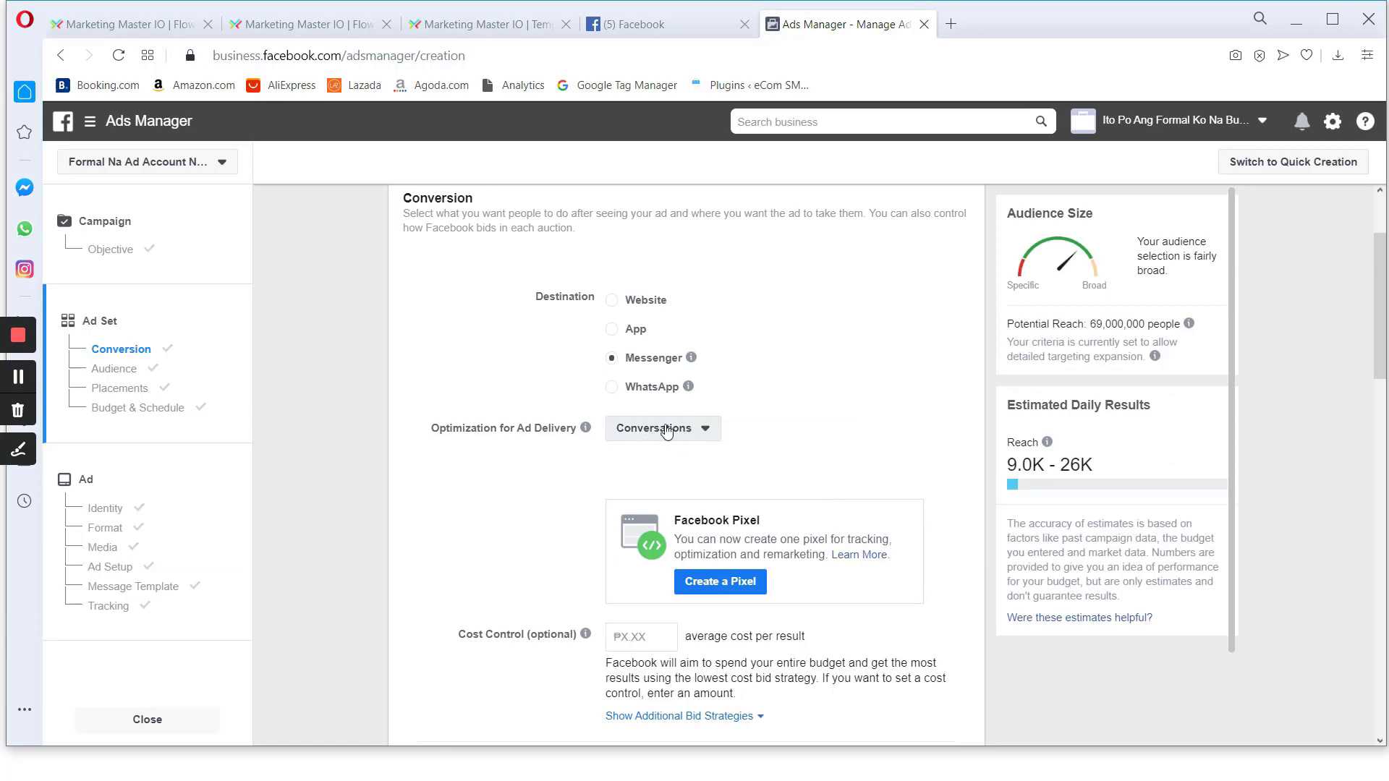
{"action": "left_click", "coordinate": [114, 607]}
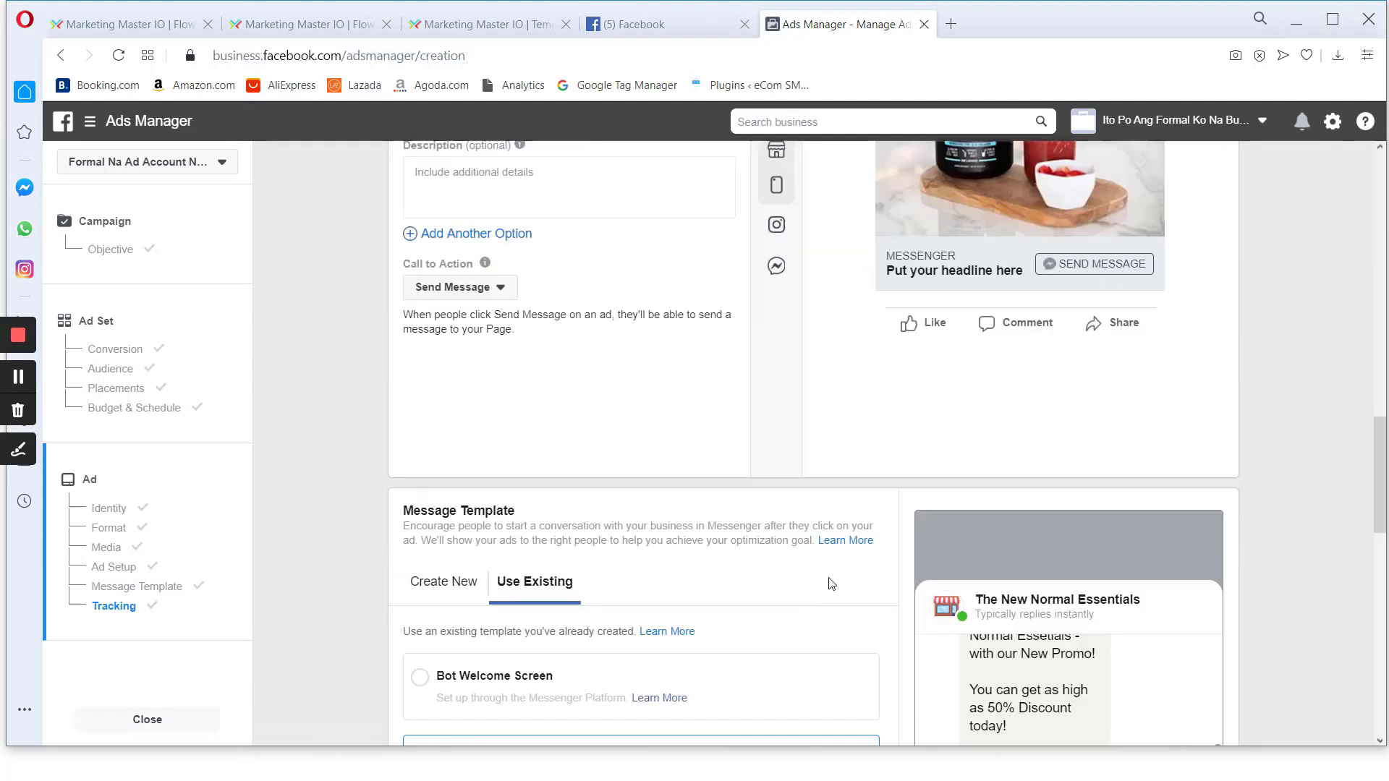
{"action": "left_click", "coordinate": [1124, 694]}
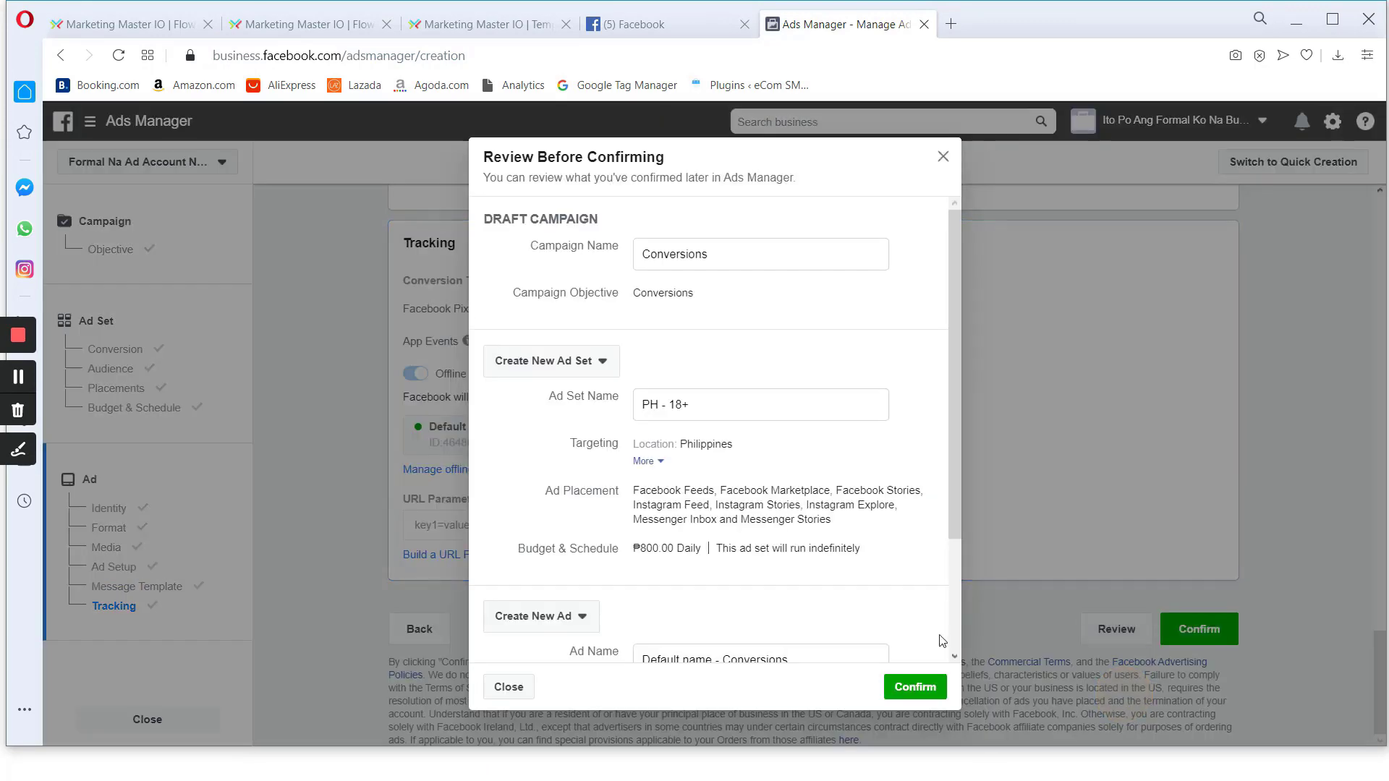
{"action": "left_click", "coordinate": [916, 687]}
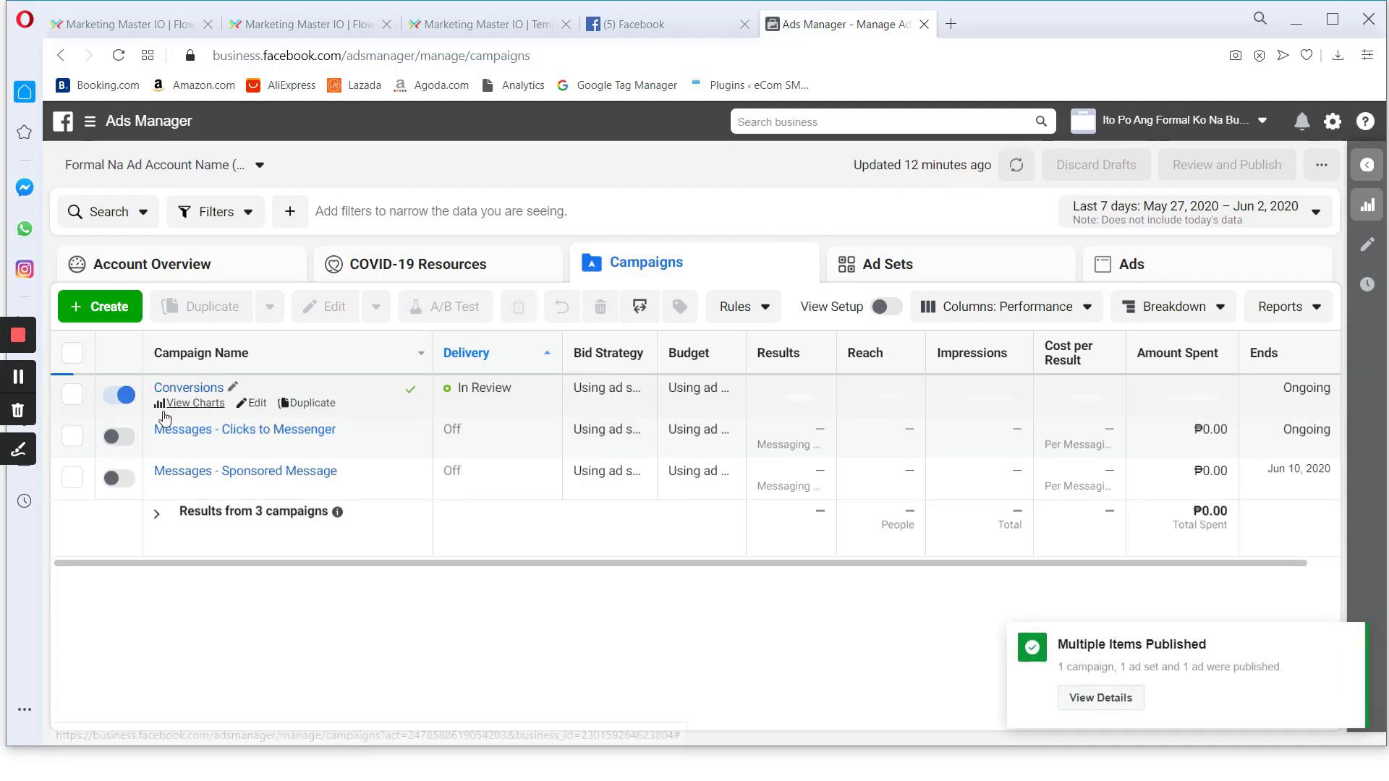
Open the preview of the Conversions campaign's ad and send the preview to Messenger
{"action": "left_click", "coordinate": [72, 395]}
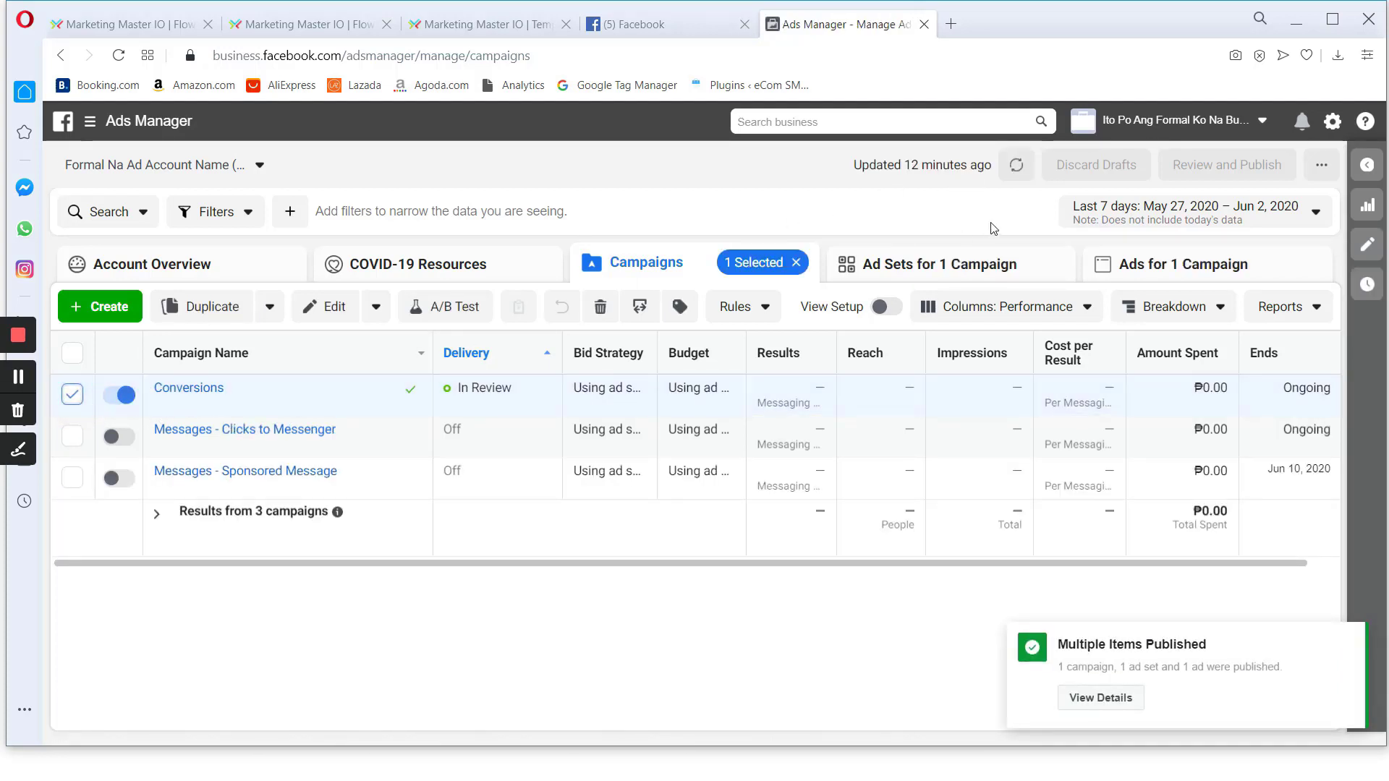
{"action": "left_click", "coordinate": [1192, 272]}
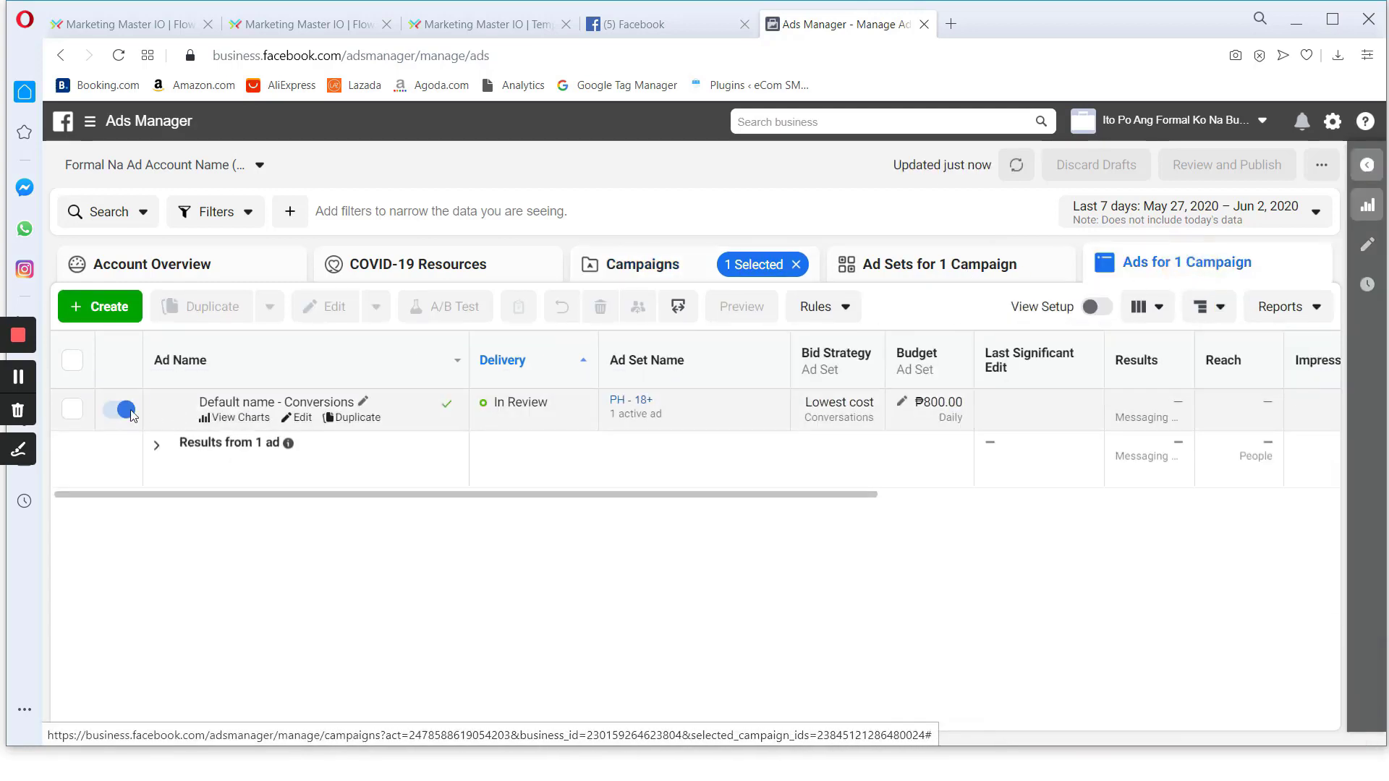
{"action": "left_click", "coordinate": [72, 409]}
{"action": "left_click", "coordinate": [755, 307]}
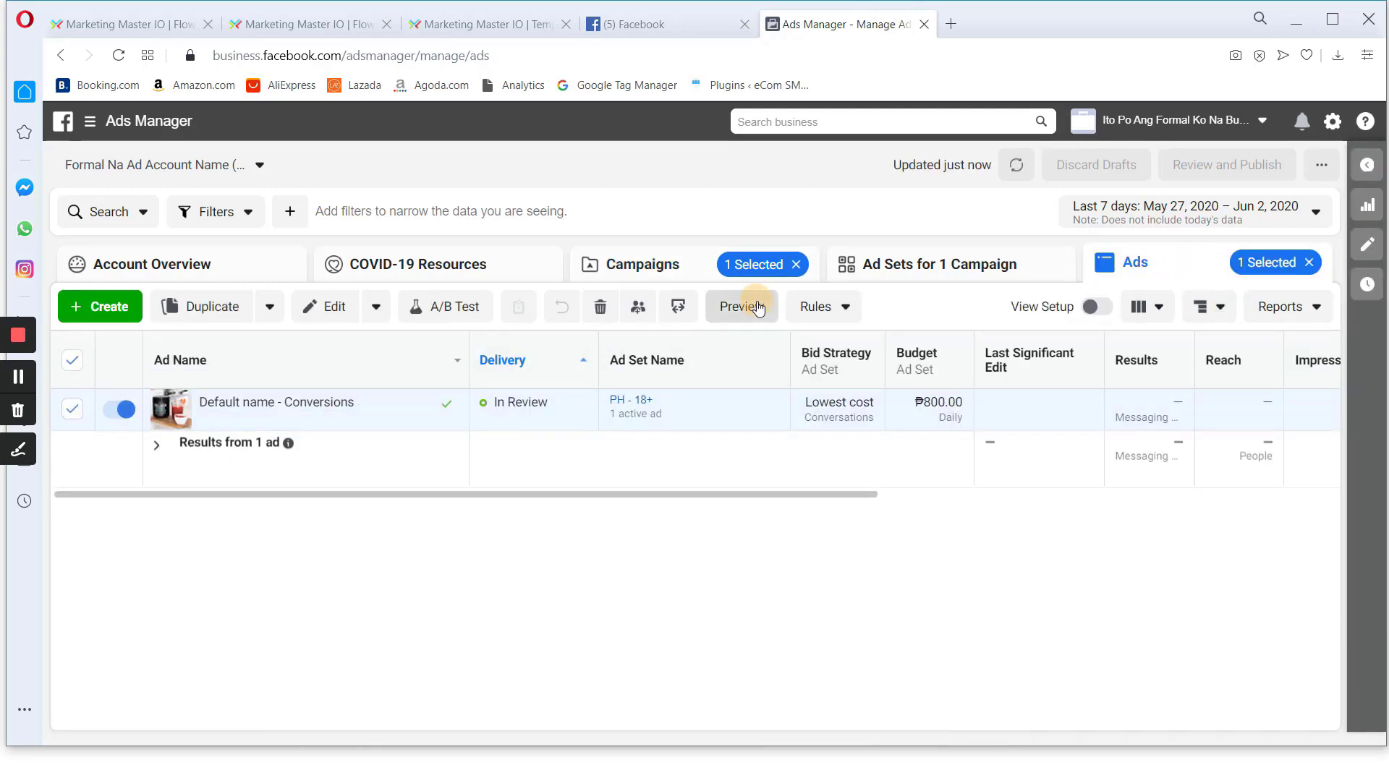
{"action": "left_click", "coordinate": [549, 203]}
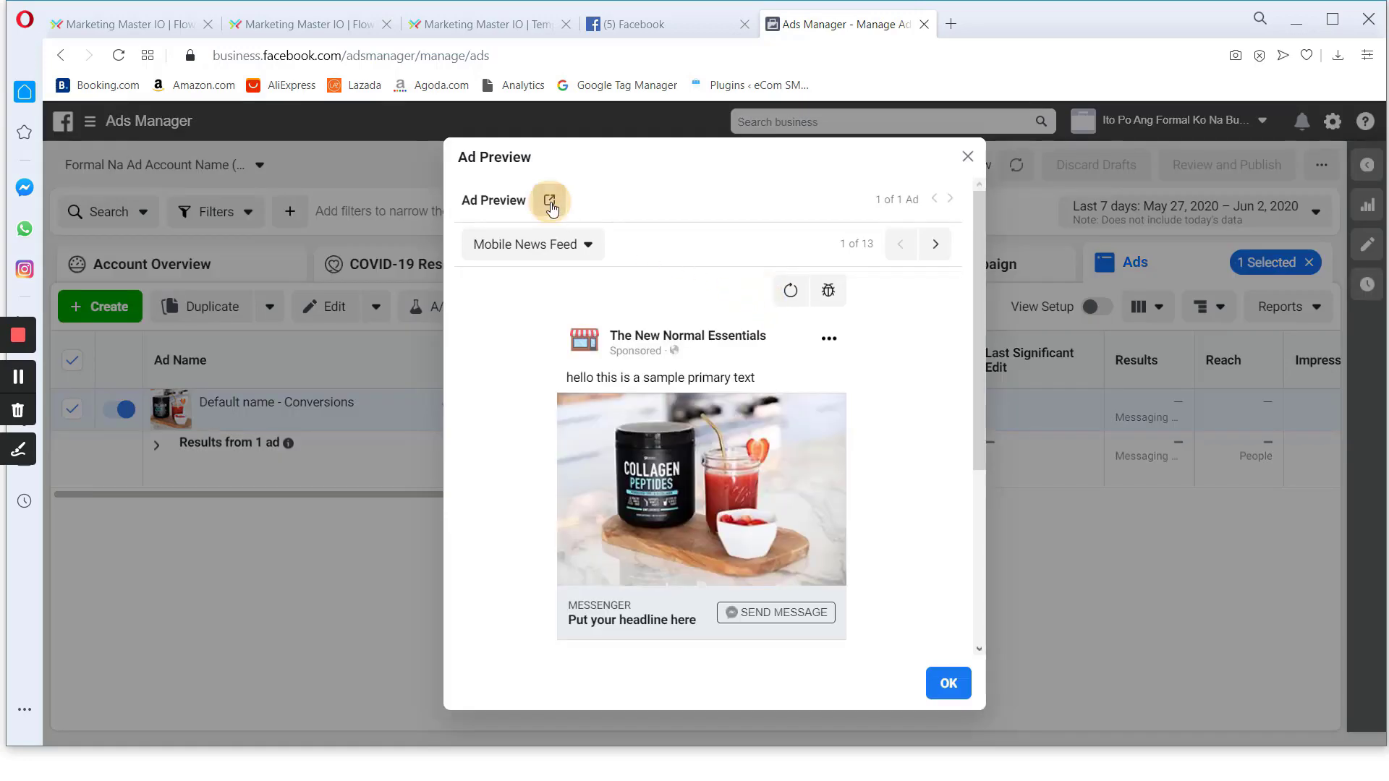
{"action": "left_click", "coordinate": [354, 356]}
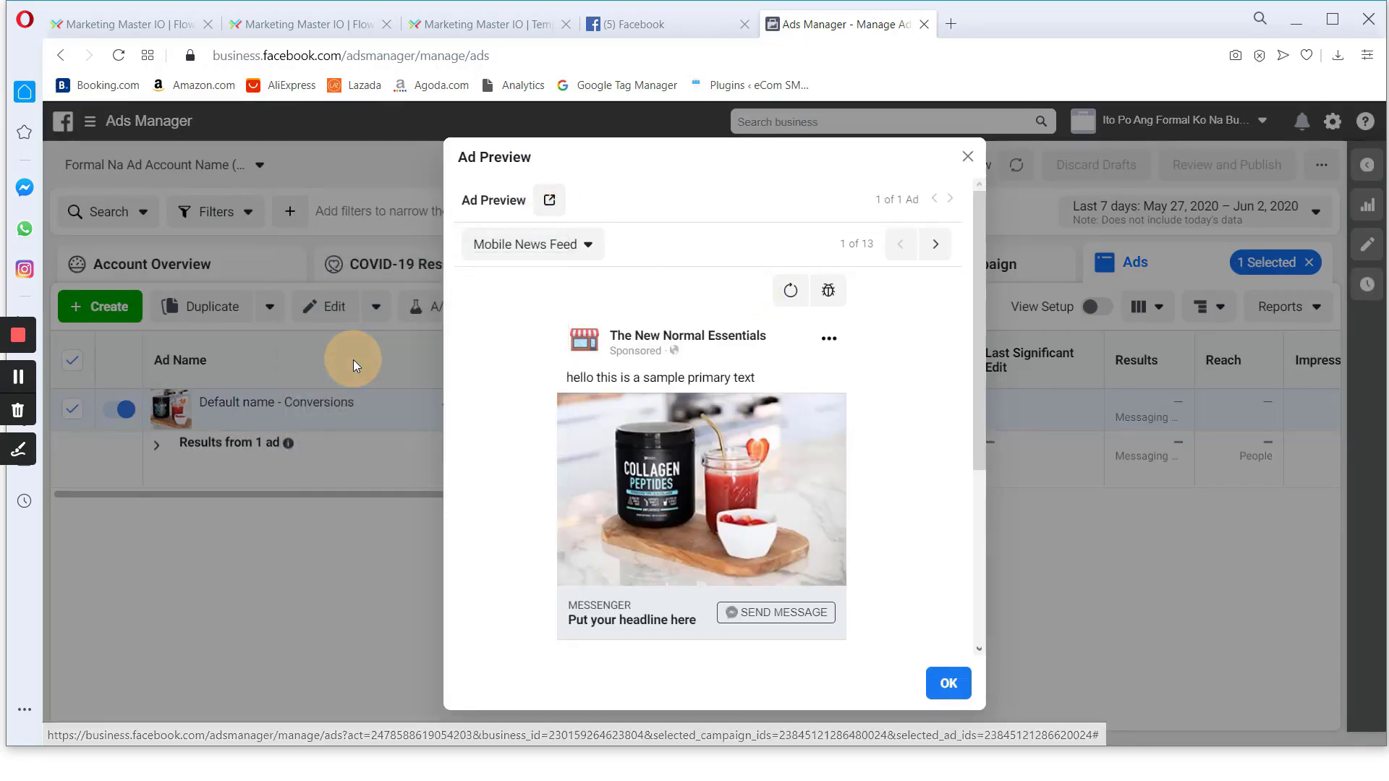
Switch to Facebook and examine the ad's greeting message and its questions in The New Normal Essentials chat
{"action": "left_click", "coordinate": [644, 29]}
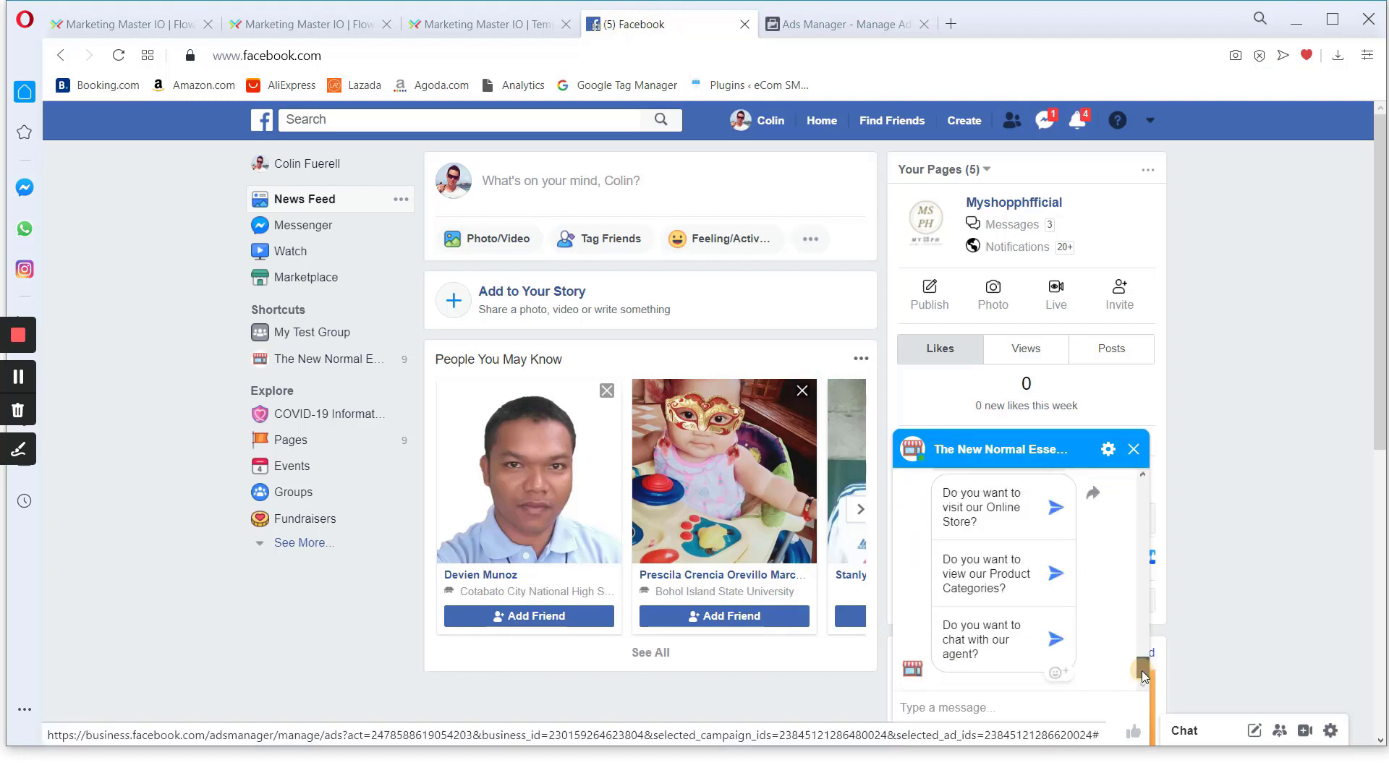
{"action": "scroll", "coordinate": [1144, 658], "scroll_direction": "up", "scroll_amount": 5}
{"action": "scroll", "coordinate": [1062, 601], "scroll_direction": "down", "scroll_amount": 1}
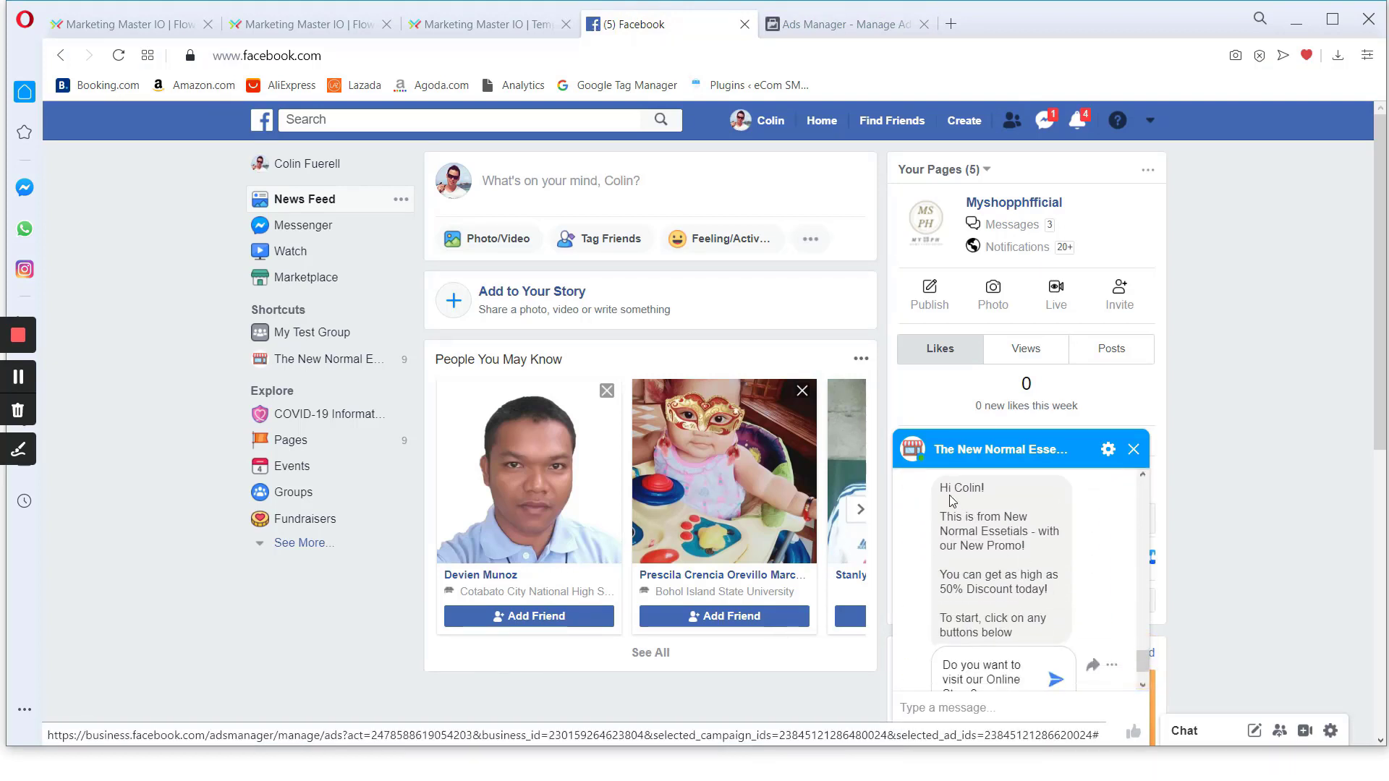
{"action": "left_click_drag", "start_coordinate": [942, 487], "coordinate": [999, 603]}
{"action": "left_click", "coordinate": [1000, 604]}
{"action": "left_click_drag", "start_coordinate": [943, 491], "coordinate": [953, 518]}
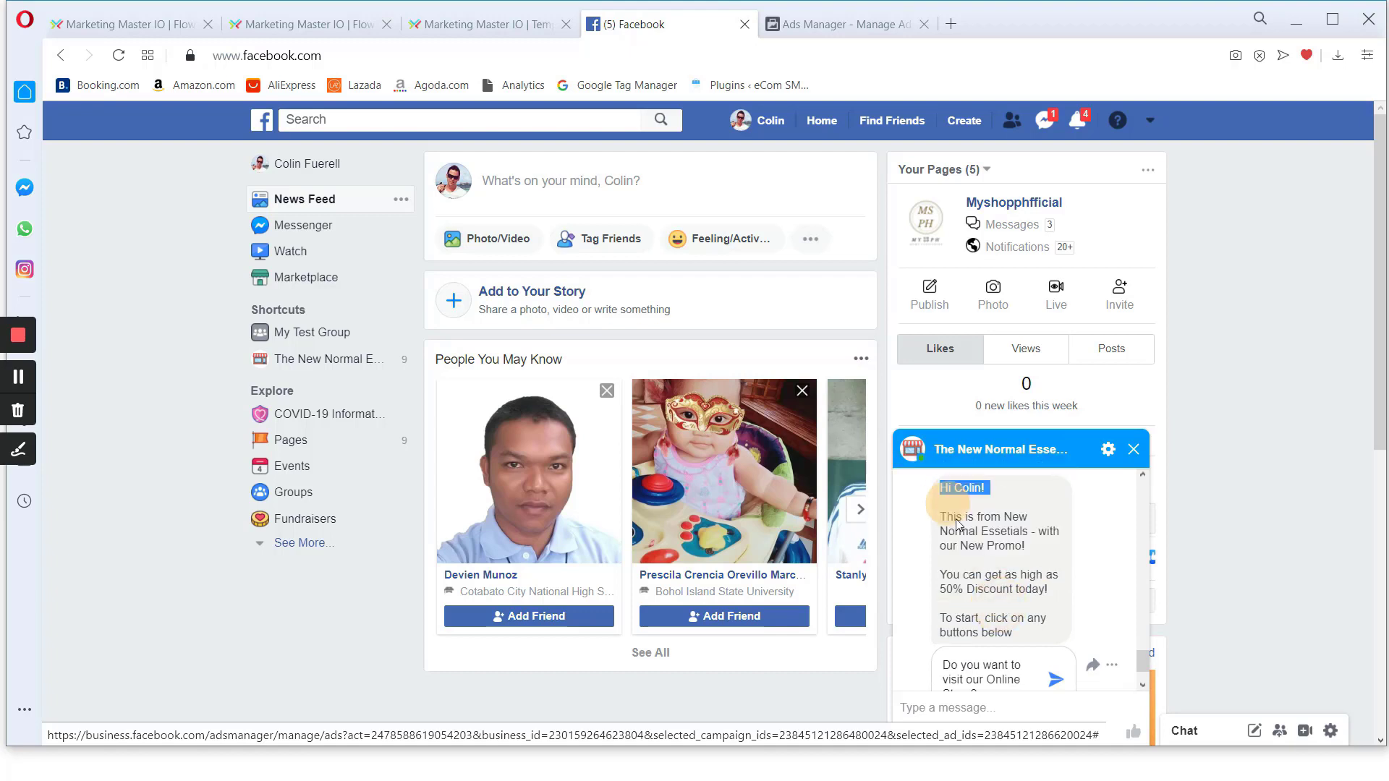
{"action": "left_click", "coordinate": [1002, 577]}
{"action": "scroll", "coordinate": [1002, 577], "scroll_direction": "down", "scroll_amount": 1}
{"action": "scroll", "coordinate": [996, 573], "scroll_direction": "up", "scroll_amount": 1}
{"action": "scroll", "coordinate": [996, 573], "scroll_direction": "down", "scroll_amount": 2}
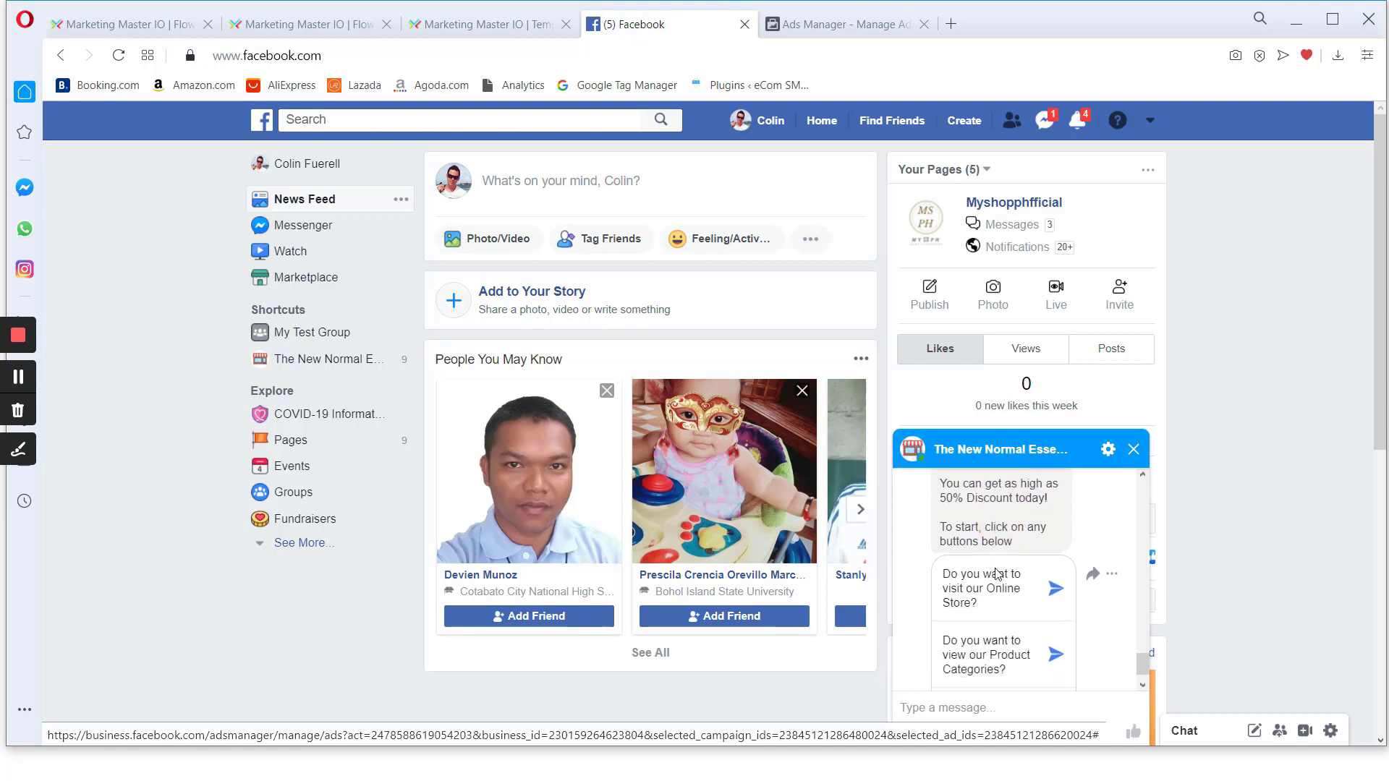
{"action": "scroll", "coordinate": [991, 583], "scroll_direction": "up", "scroll_amount": 1}
{"action": "scroll", "coordinate": [984, 586], "scroll_direction": "down", "scroll_amount": 1}
{"action": "scroll", "coordinate": [982, 587], "scroll_direction": "down", "scroll_amount": 1}
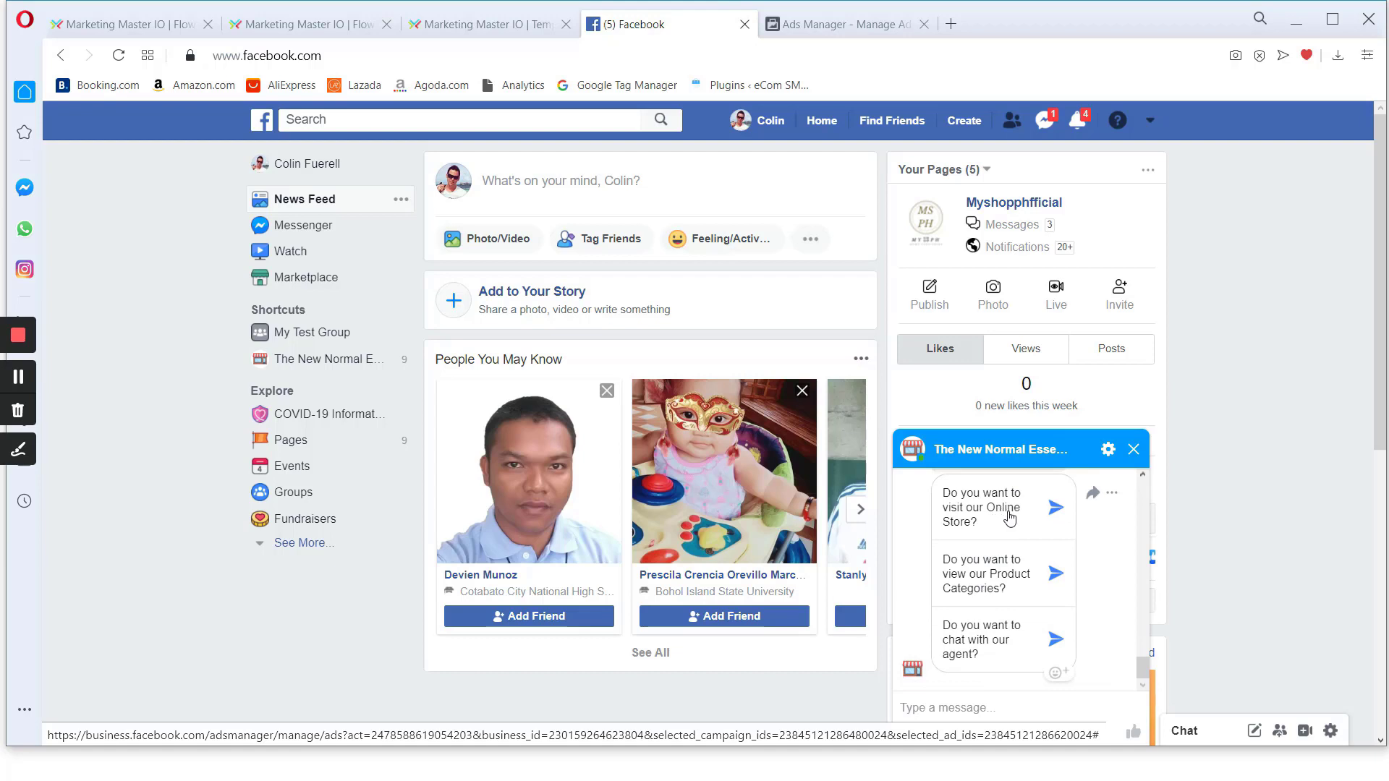
Send the question "Do you want to visit our Online Store?" and compare the reply with the matching Text element in the Marketing Master IO flow
{"action": "left_click", "coordinate": [1009, 517]}
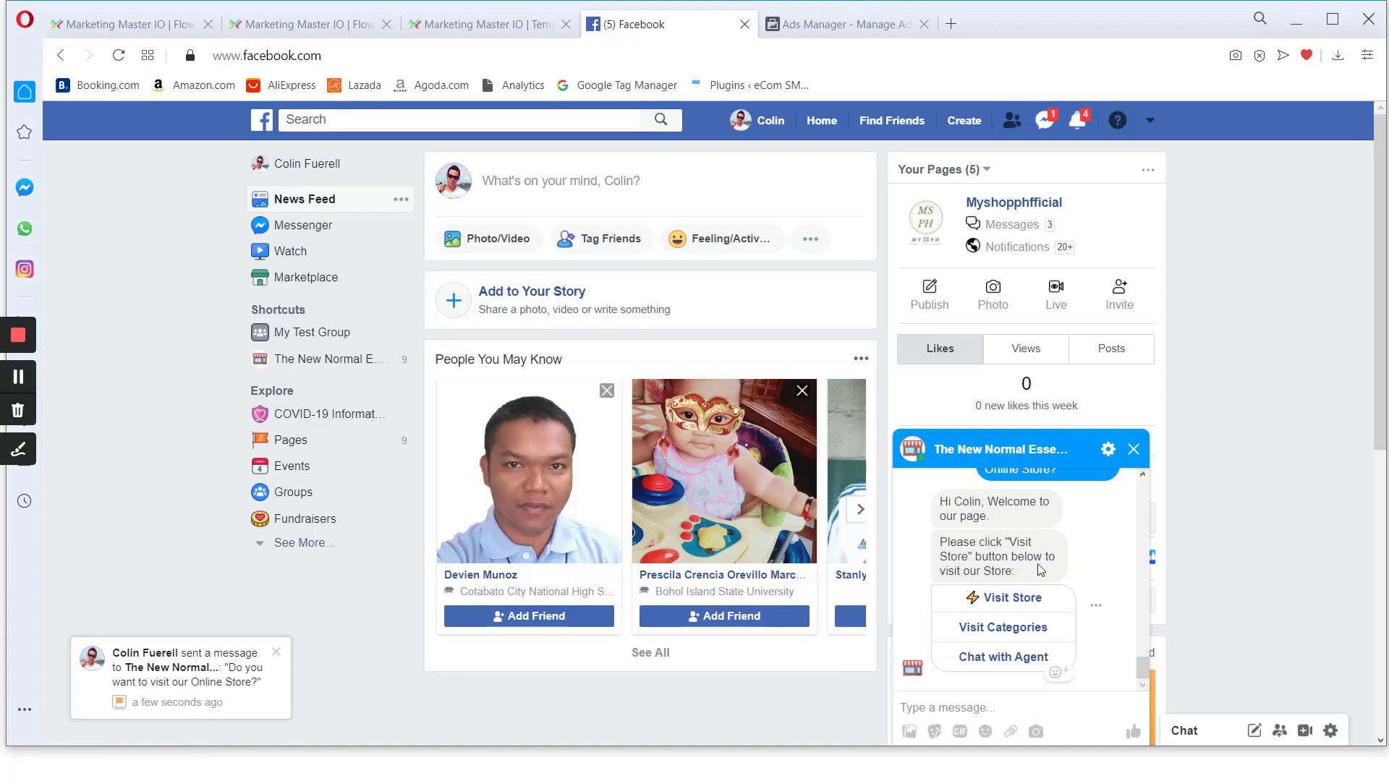
{"action": "left_click", "coordinate": [121, 25]}
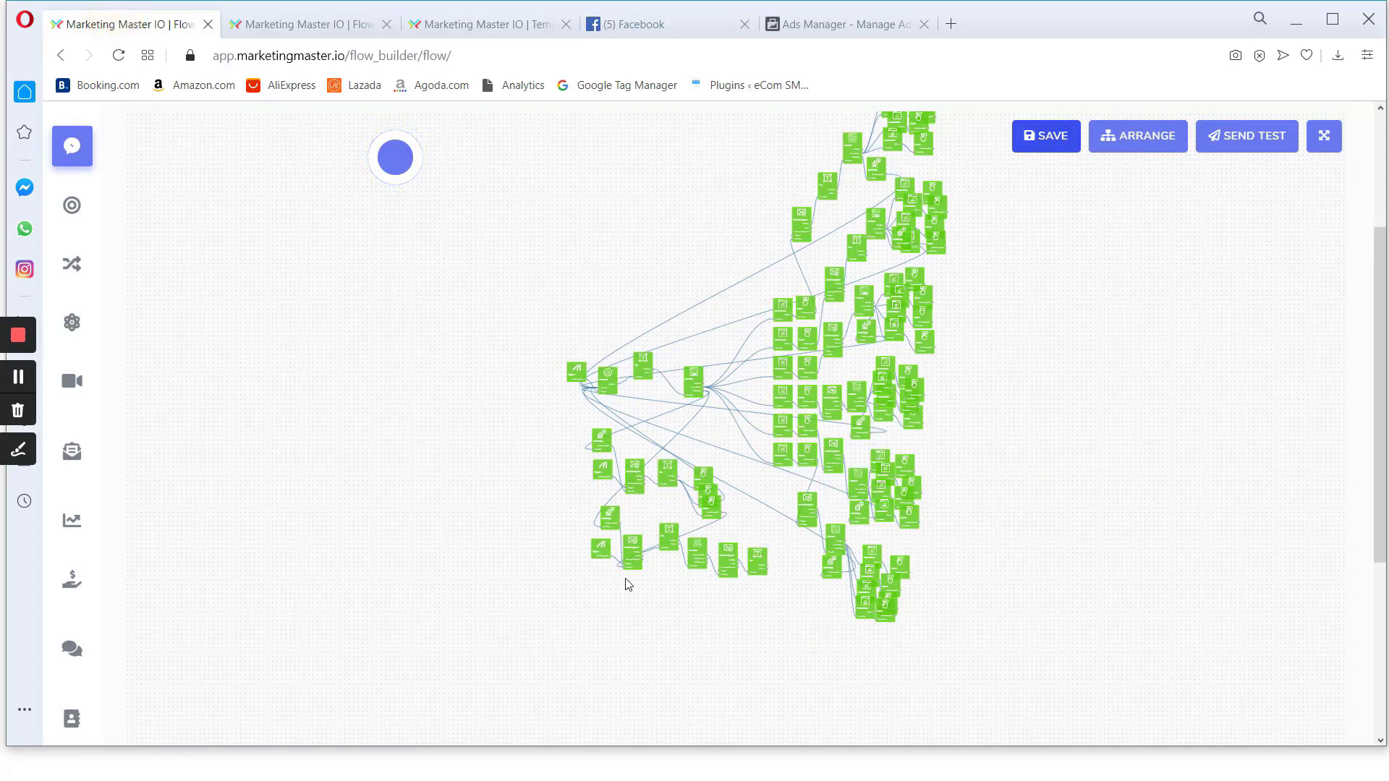
{"action": "scroll", "coordinate": [627, 577], "scroll_direction": "up", "scroll_amount": 5}
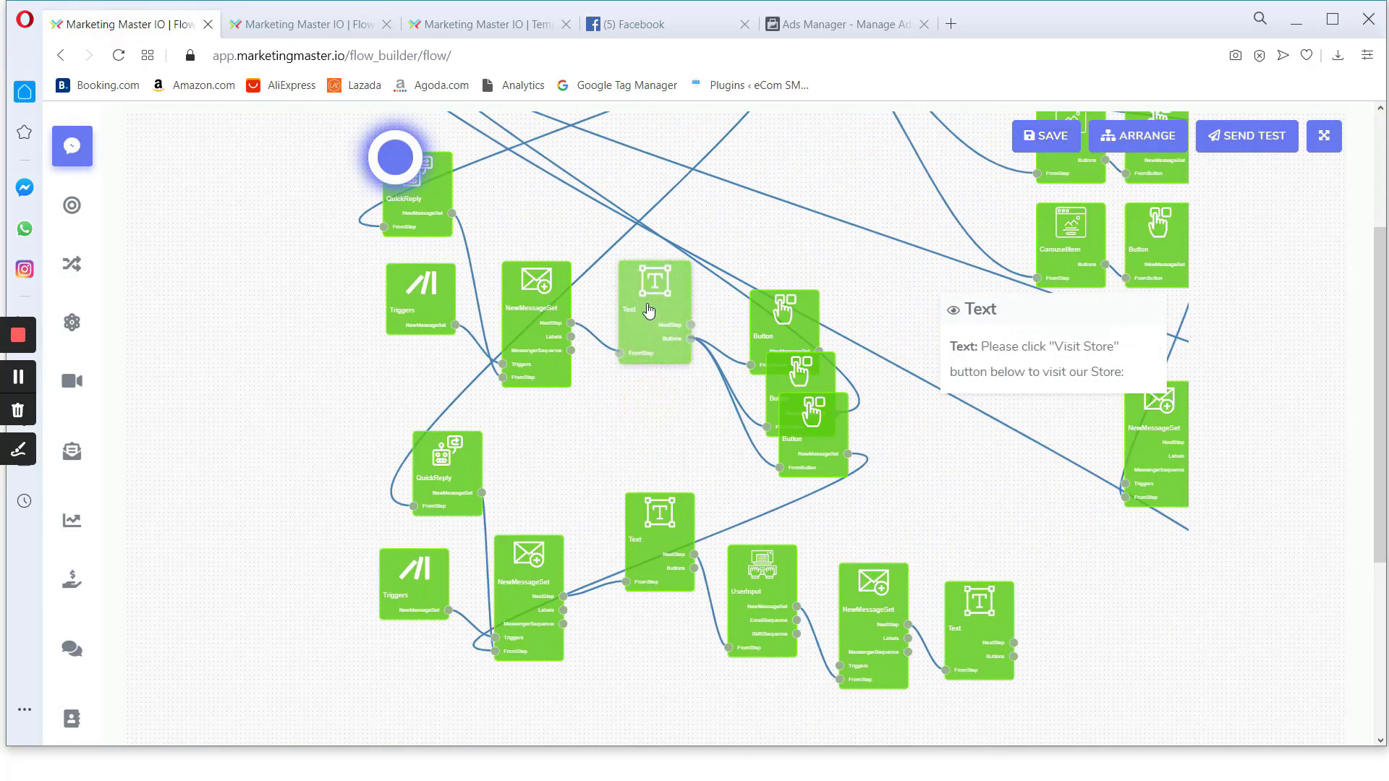
{"action": "double_click", "coordinate": [656, 282]}
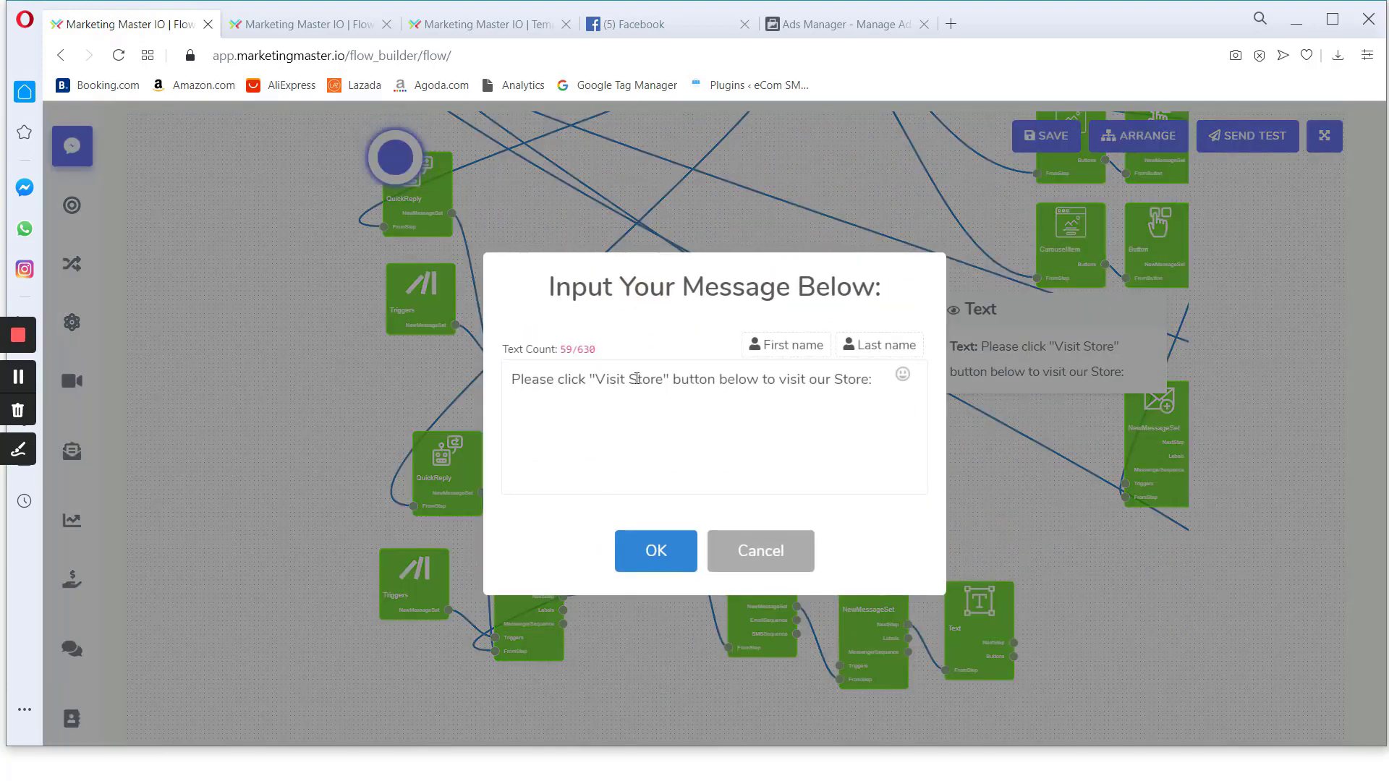
{"action": "left_click", "coordinate": [770, 556]}
Return to the Facebook chat and send the question "Do you want to view our Product Categories?"
{"action": "left_click", "coordinate": [672, 24]}
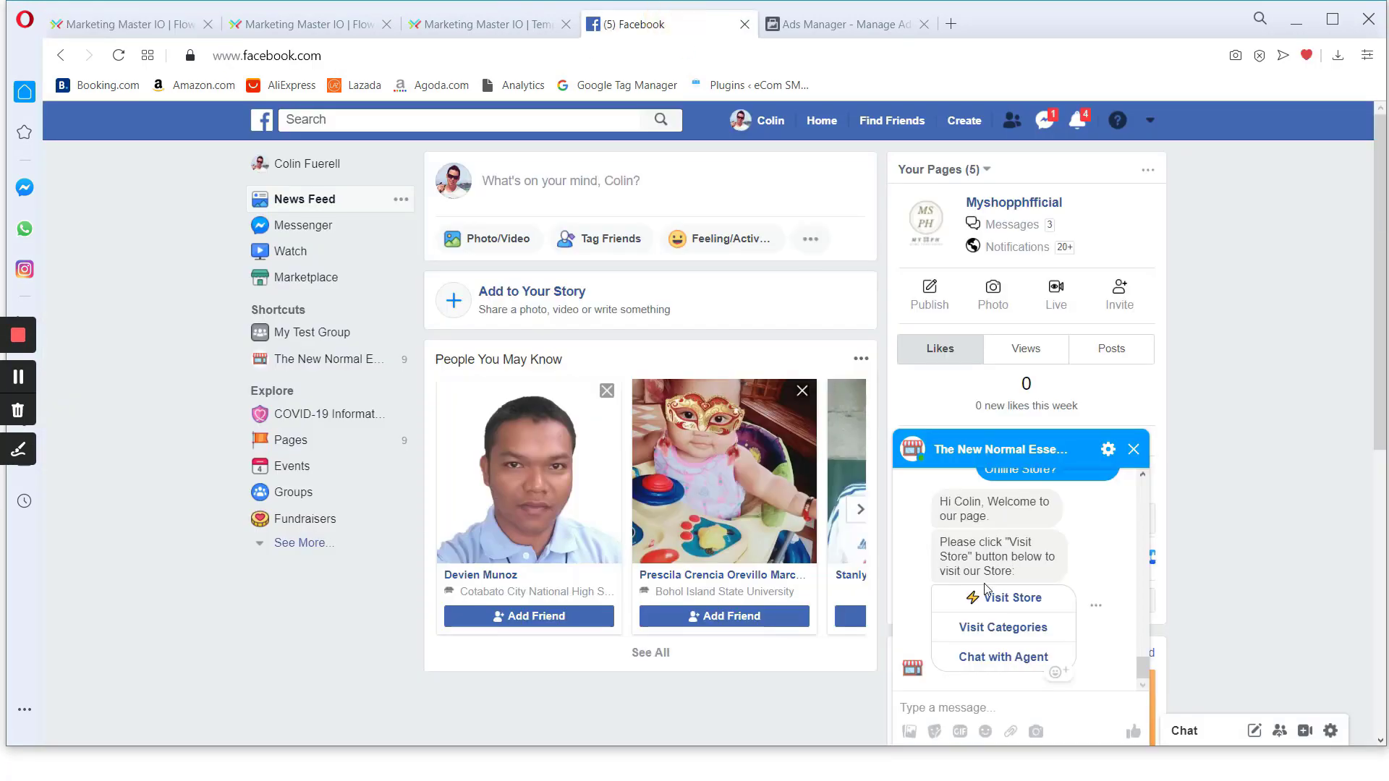
{"action": "scroll", "coordinate": [1030, 581], "scroll_direction": "up", "scroll_amount": 3}
{"action": "scroll", "coordinate": [1031, 580], "scroll_direction": "up", "scroll_amount": 1}
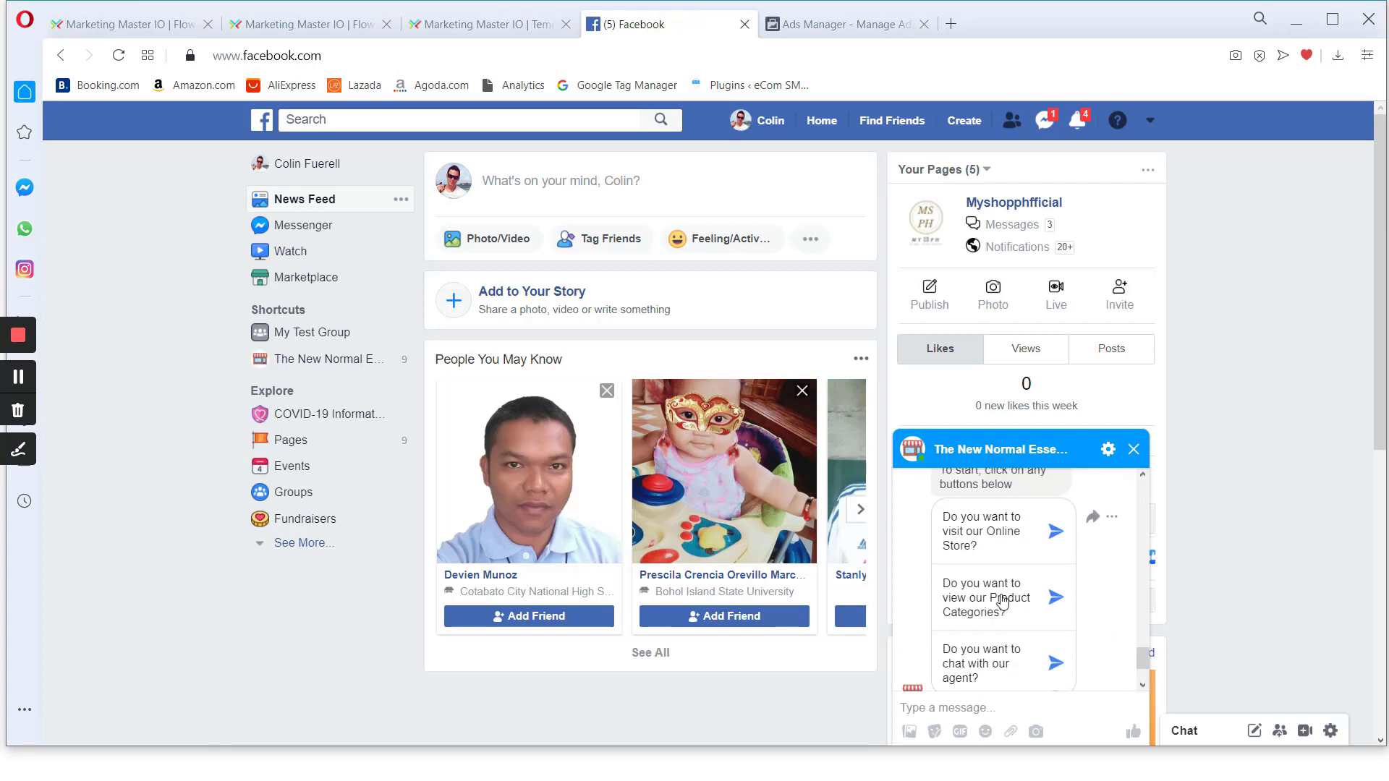
{"action": "left_click", "coordinate": [990, 612]}
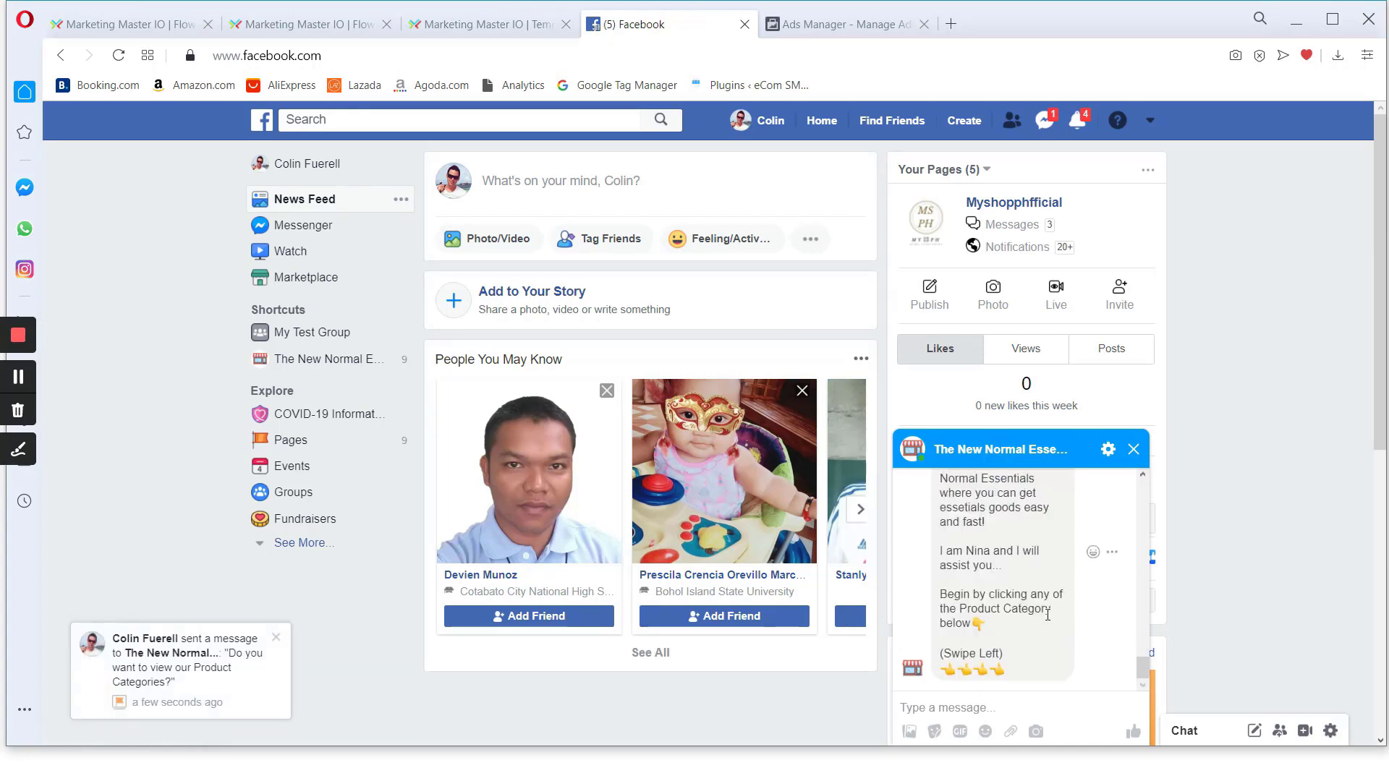
Read the chatbot's product category reply and browse through its carousel of product cards
{"action": "scroll", "coordinate": [1046, 620], "scroll_direction": "up", "scroll_amount": 5}
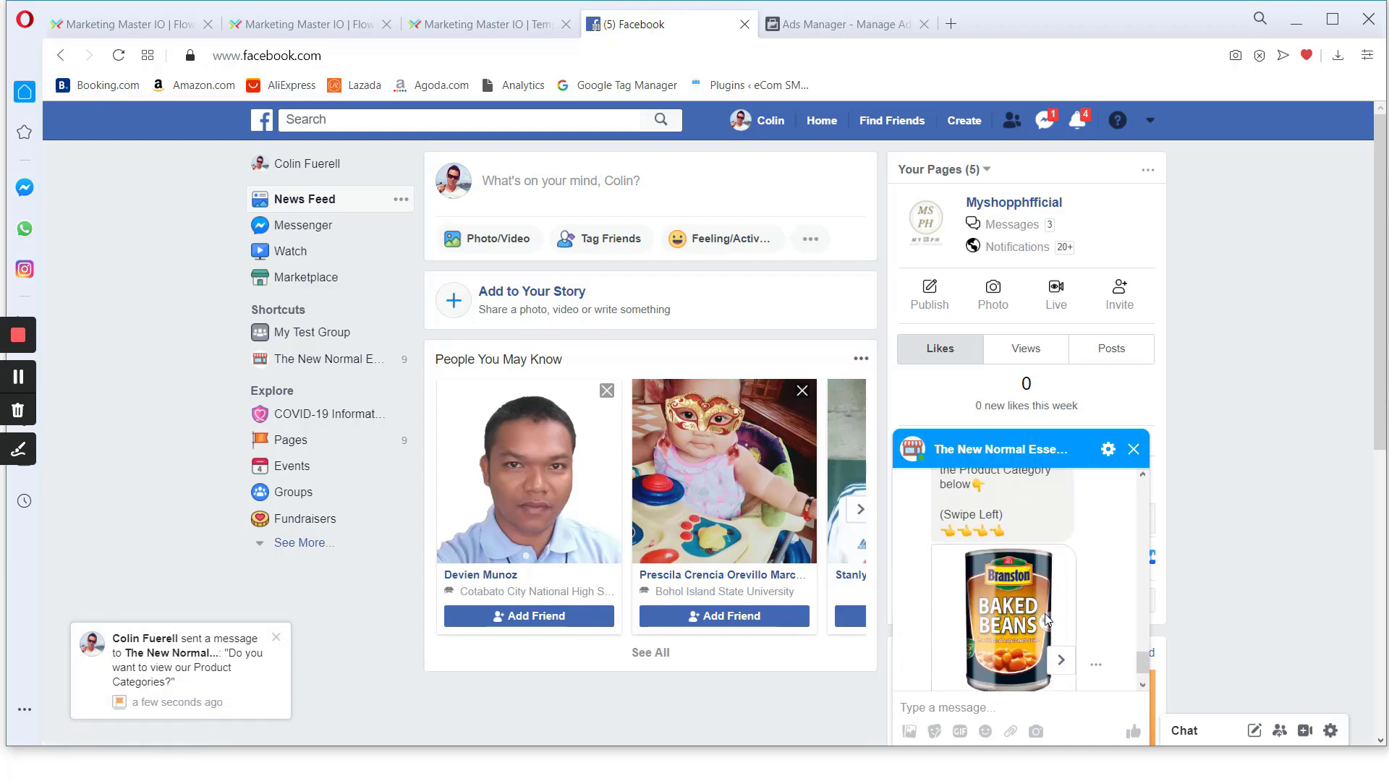
{"action": "scroll", "coordinate": [1038, 624], "scroll_direction": "down", "scroll_amount": 5}
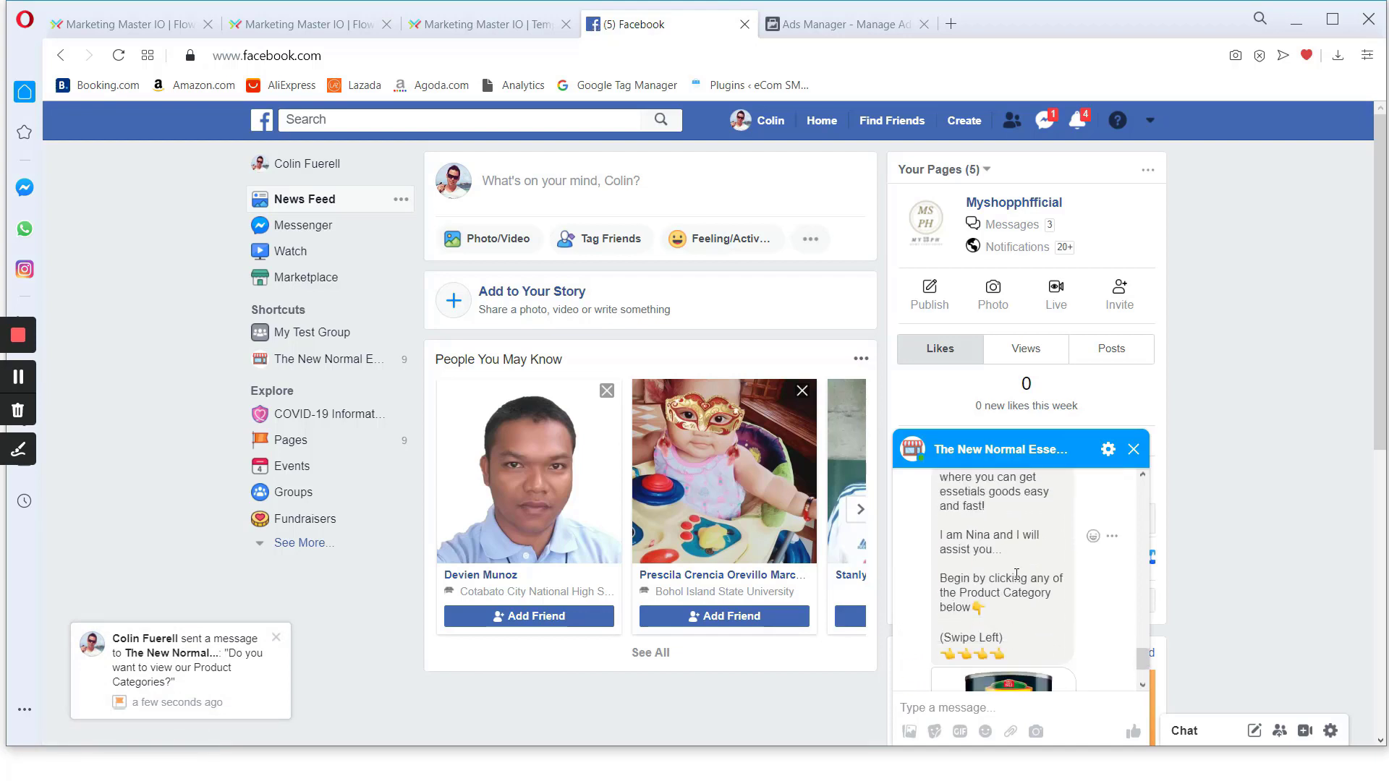
{"action": "scroll", "coordinate": [1005, 615], "scroll_direction": "up", "scroll_amount": 2}
{"action": "scroll", "coordinate": [1006, 615], "scroll_direction": "up", "scroll_amount": 1}
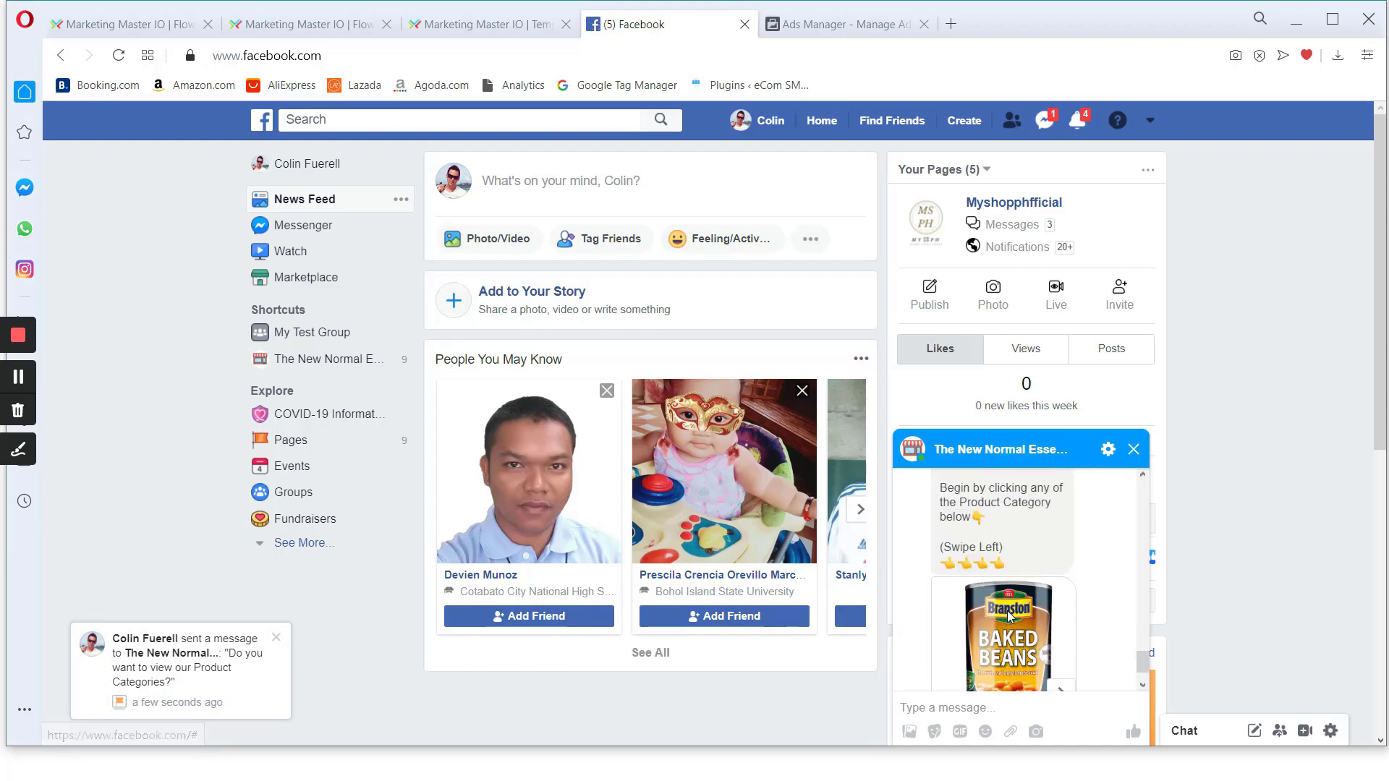
{"action": "scroll", "coordinate": [1005, 615], "scroll_direction": "down", "scroll_amount": 2}
{"action": "left_click", "coordinate": [1061, 606]}
{"action": "left_click", "coordinate": [1060, 606]}
Go back to the ad's questions in the chat and send "Do you want to chat with our agent?"
{"action": "scroll", "coordinate": [998, 613], "scroll_direction": "up", "scroll_amount": 5}
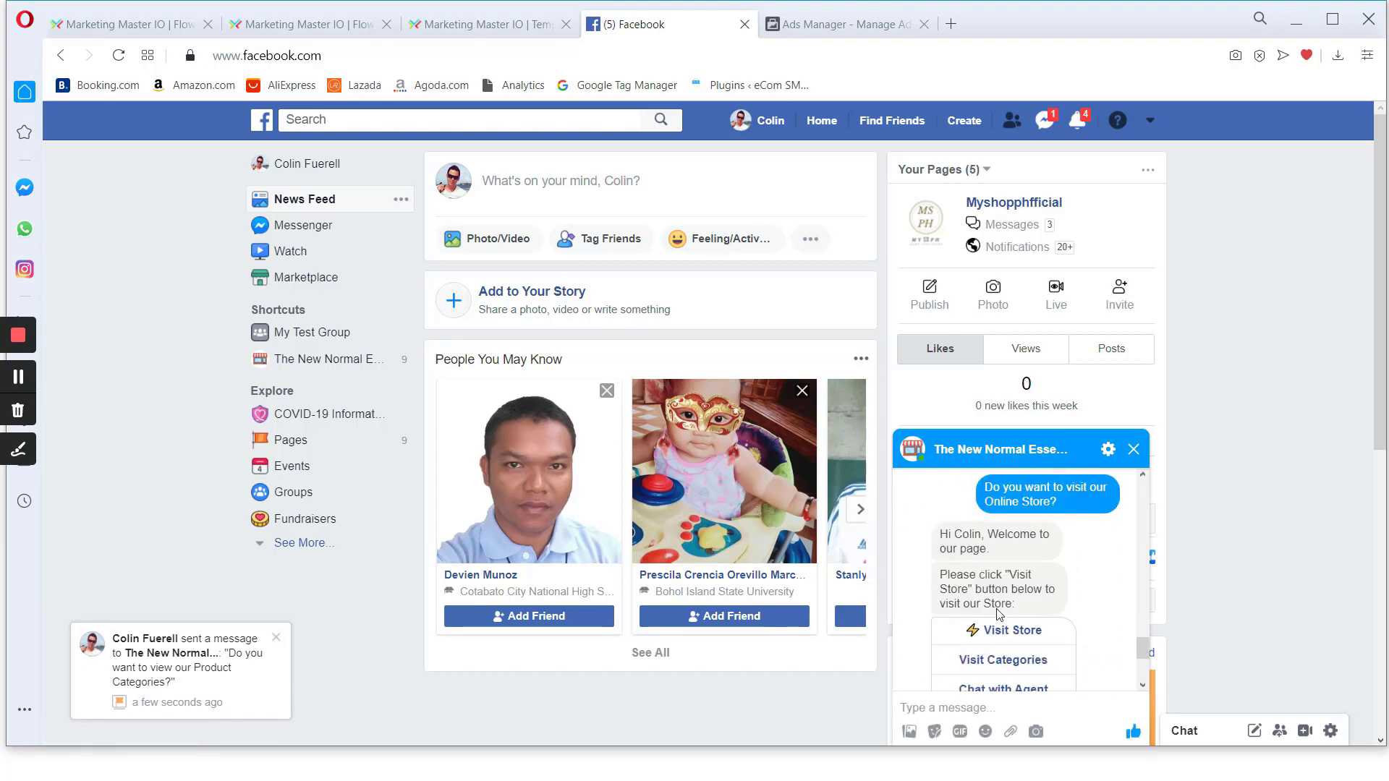
{"action": "scroll", "coordinate": [998, 613], "scroll_direction": "down", "scroll_amount": 2}
{"action": "scroll", "coordinate": [1000, 612], "scroll_direction": "up", "scroll_amount": 3}
{"action": "scroll", "coordinate": [1001, 612], "scroll_direction": "down", "scroll_amount": 1}
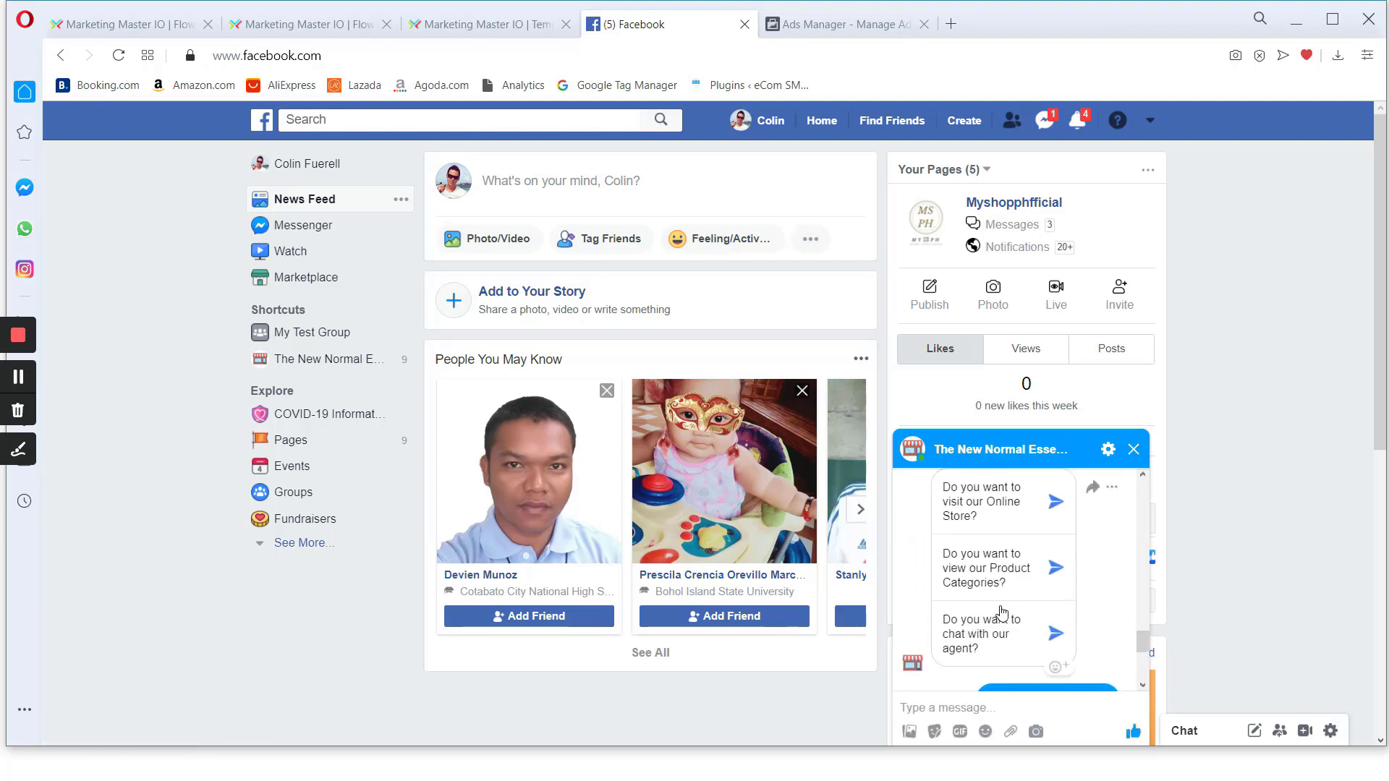
{"action": "left_click", "coordinate": [998, 614]}
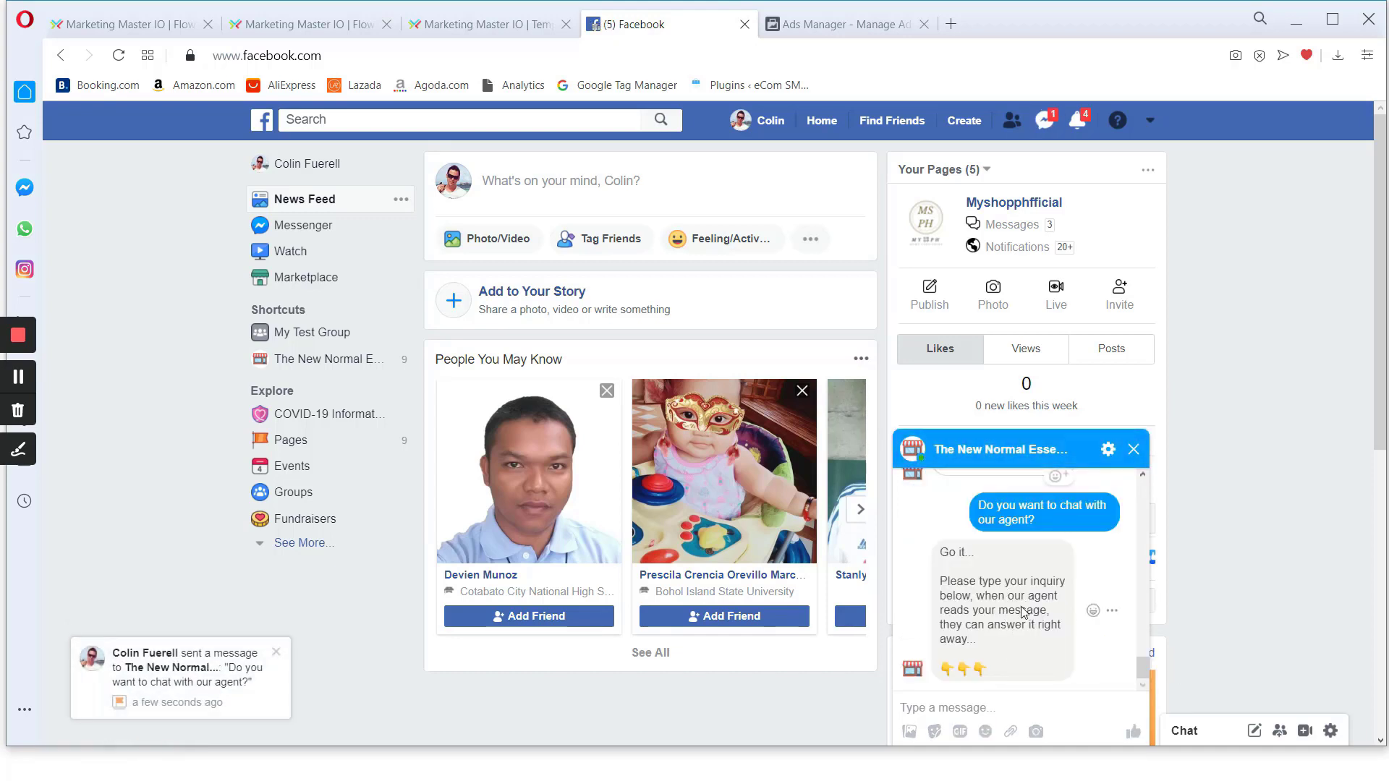
{"action": "left_click", "coordinate": [962, 708]}
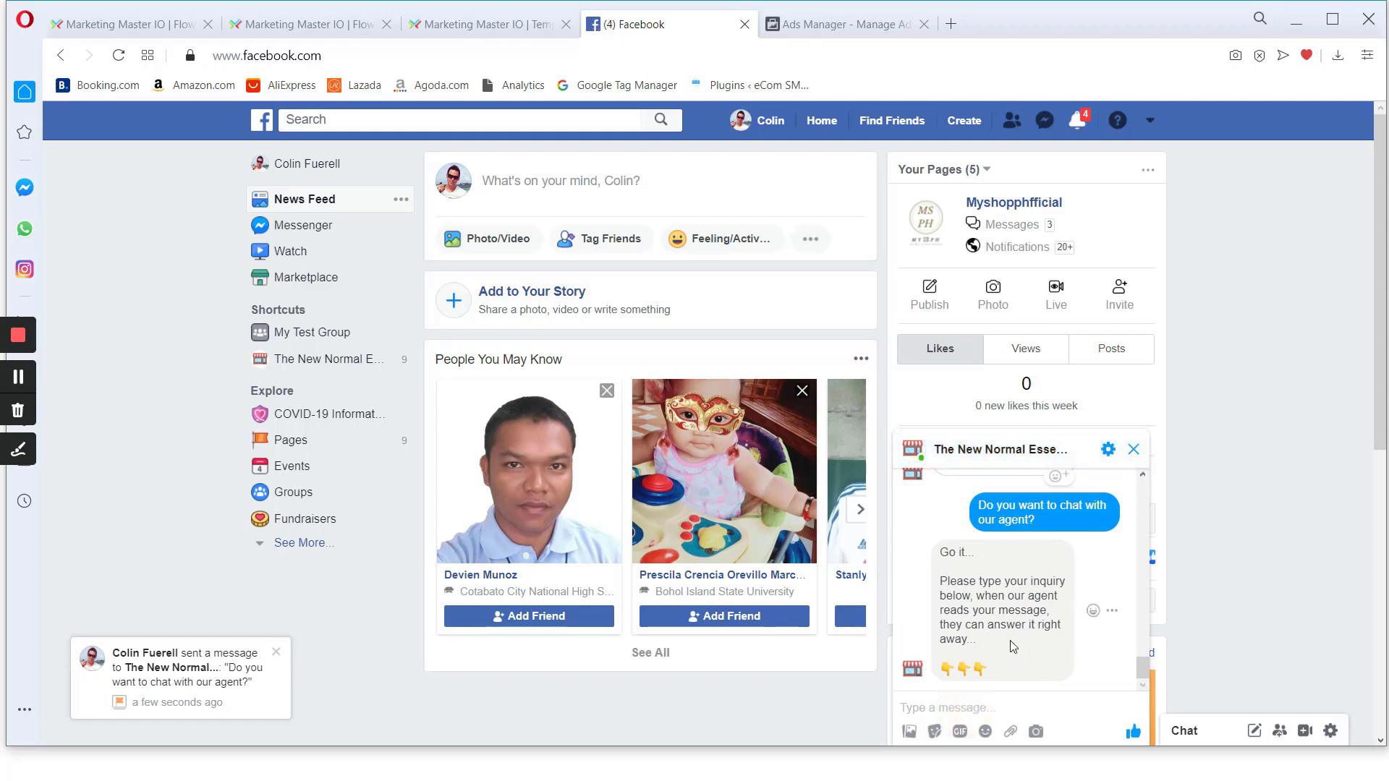
Switch to Ads Manager, close the ad preview and go back through the ad sets to the campaign list
{"action": "left_click", "coordinate": [810, 29]}
{"action": "left_click", "coordinate": [954, 402]}
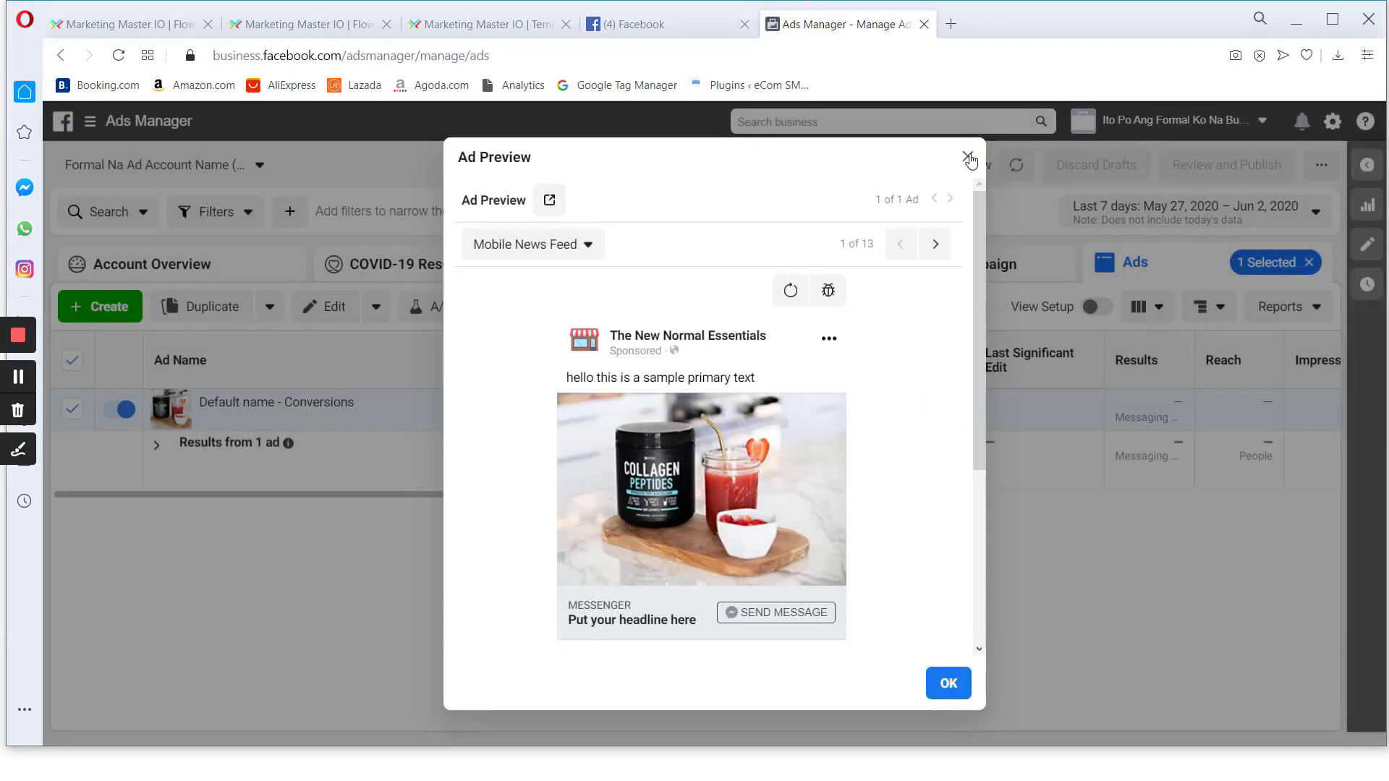
{"action": "left_click", "coordinate": [967, 156]}
{"action": "left_click", "coordinate": [1308, 262]}
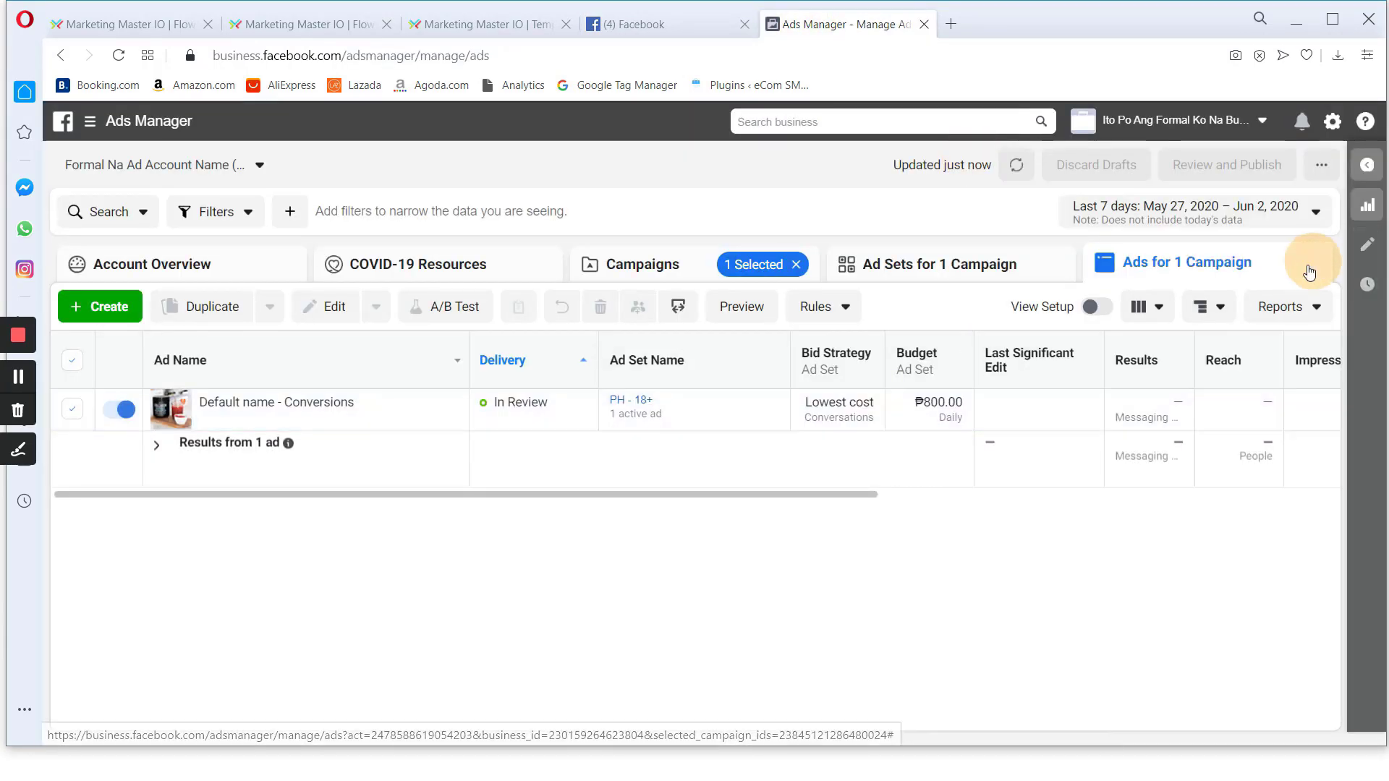
{"action": "left_click", "coordinate": [901, 272]}
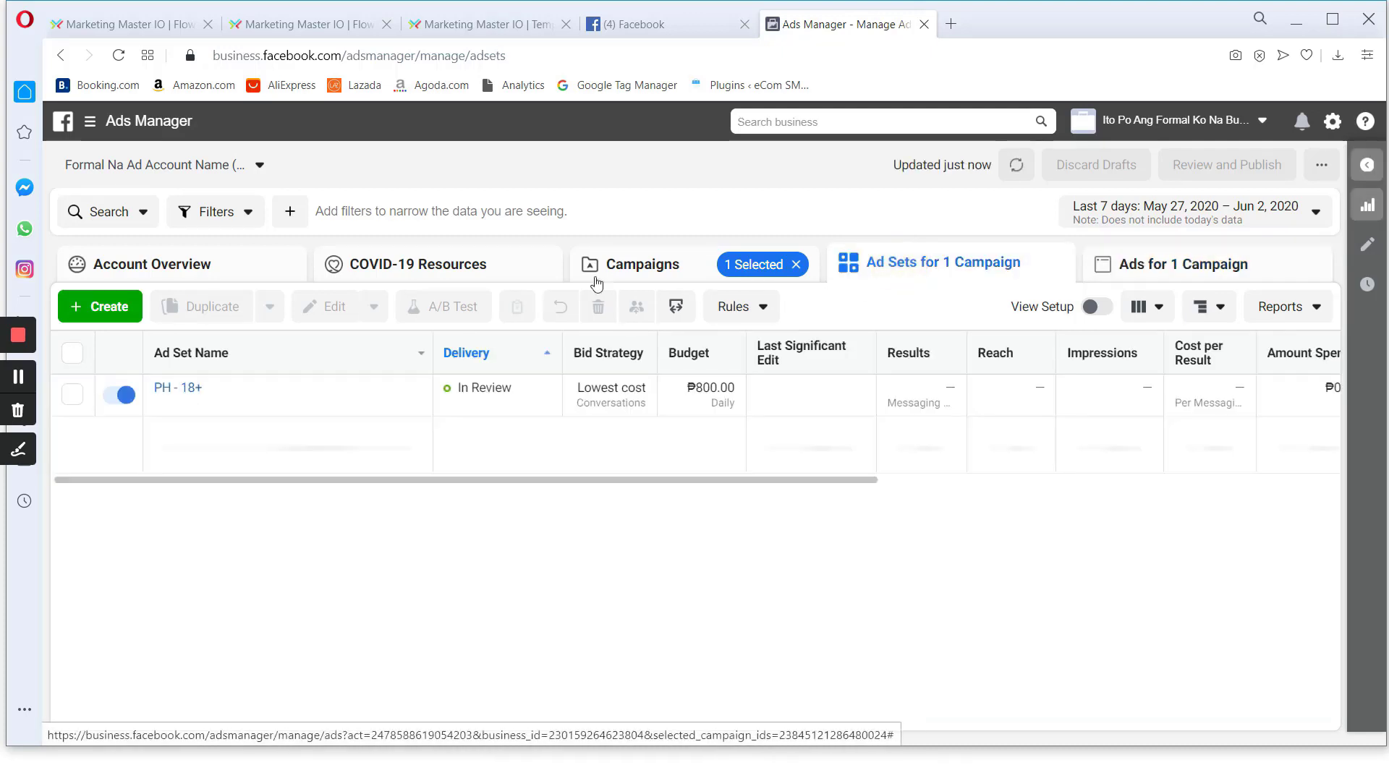
{"action": "left_click", "coordinate": [621, 268]}
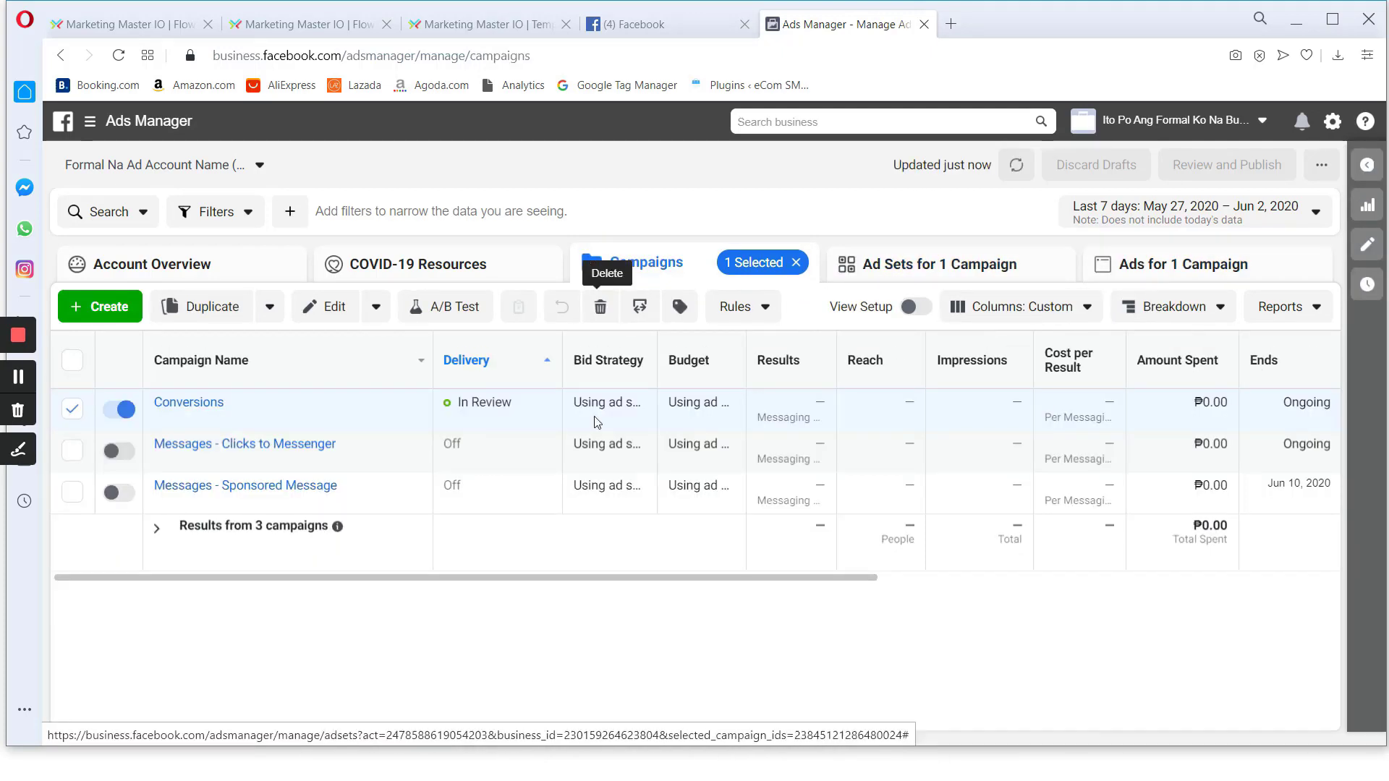
{"action": "left_click", "coordinate": [782, 759]}
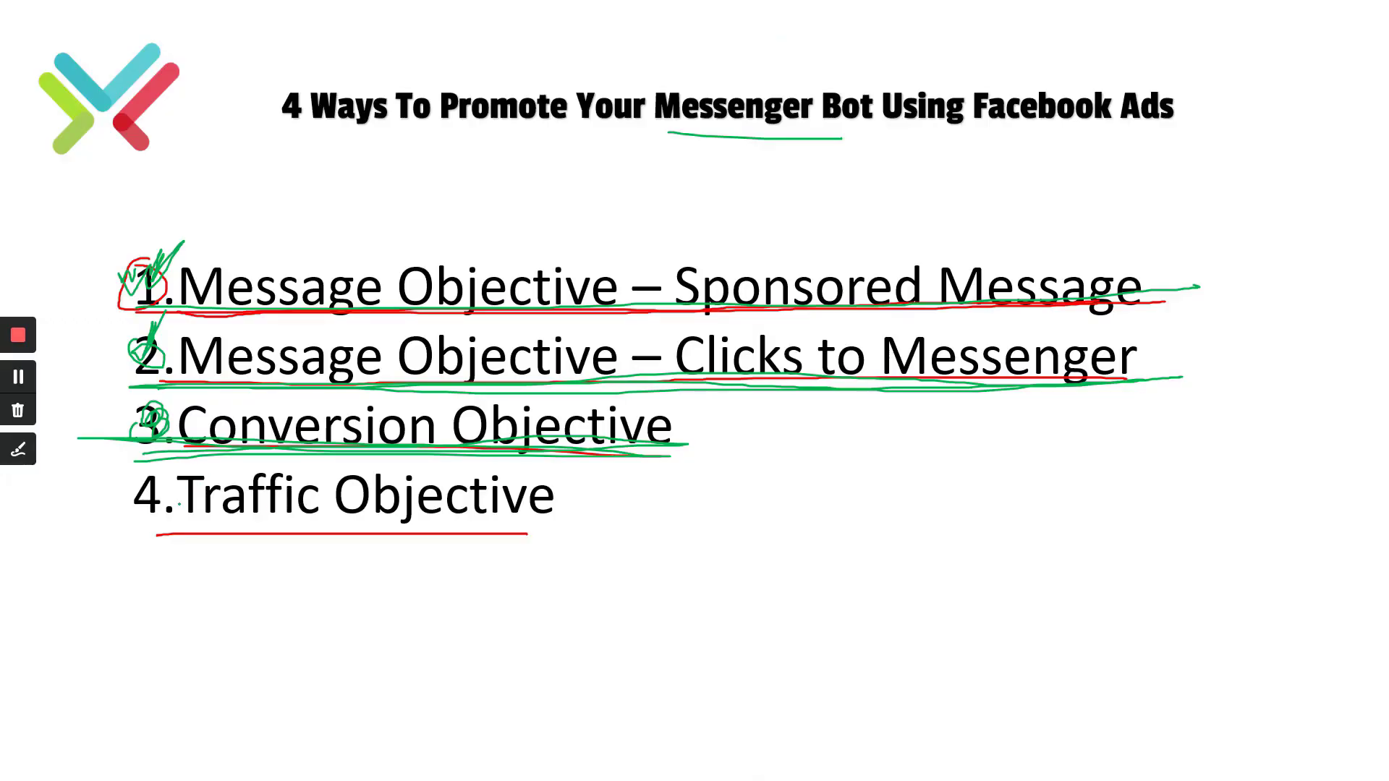
{"action": "left_click_drag", "start_coordinate": [159, 535], "coordinate": [532, 534]}
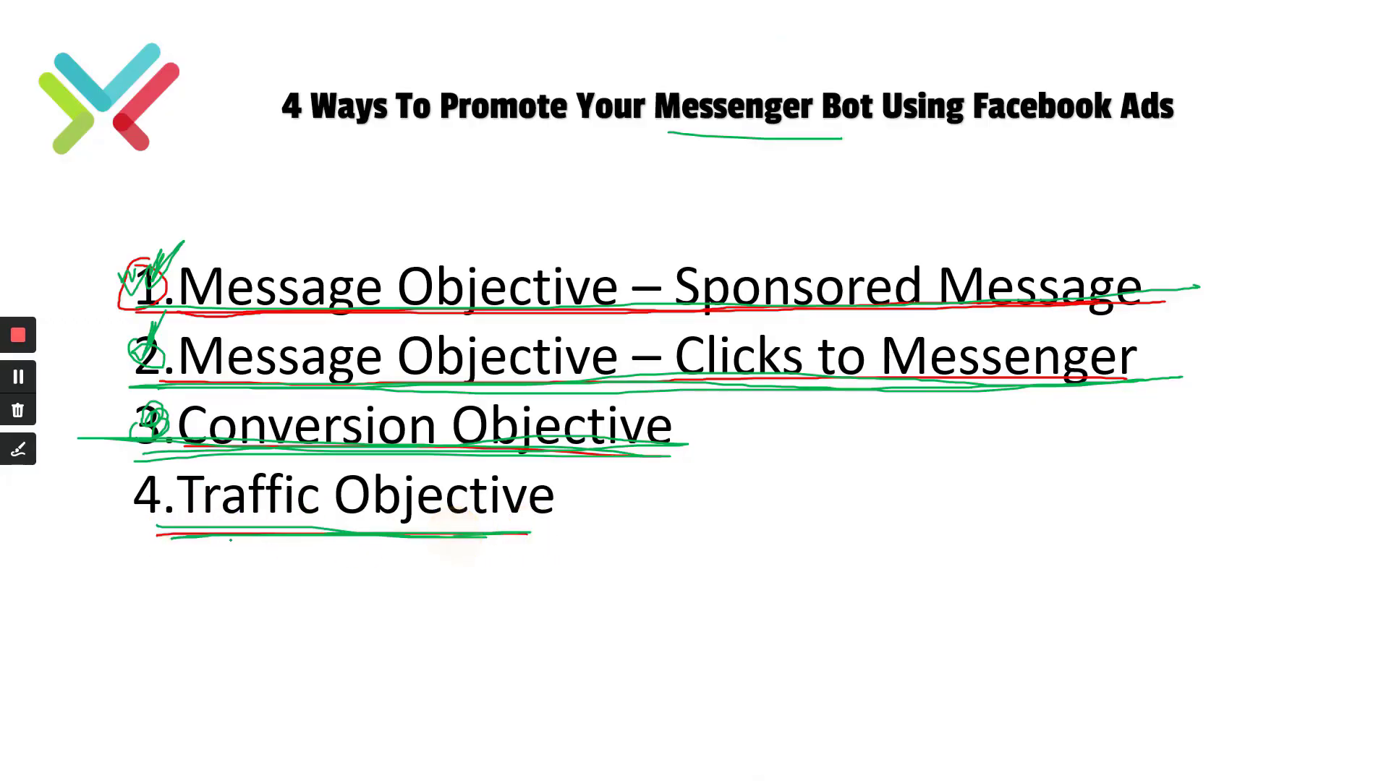
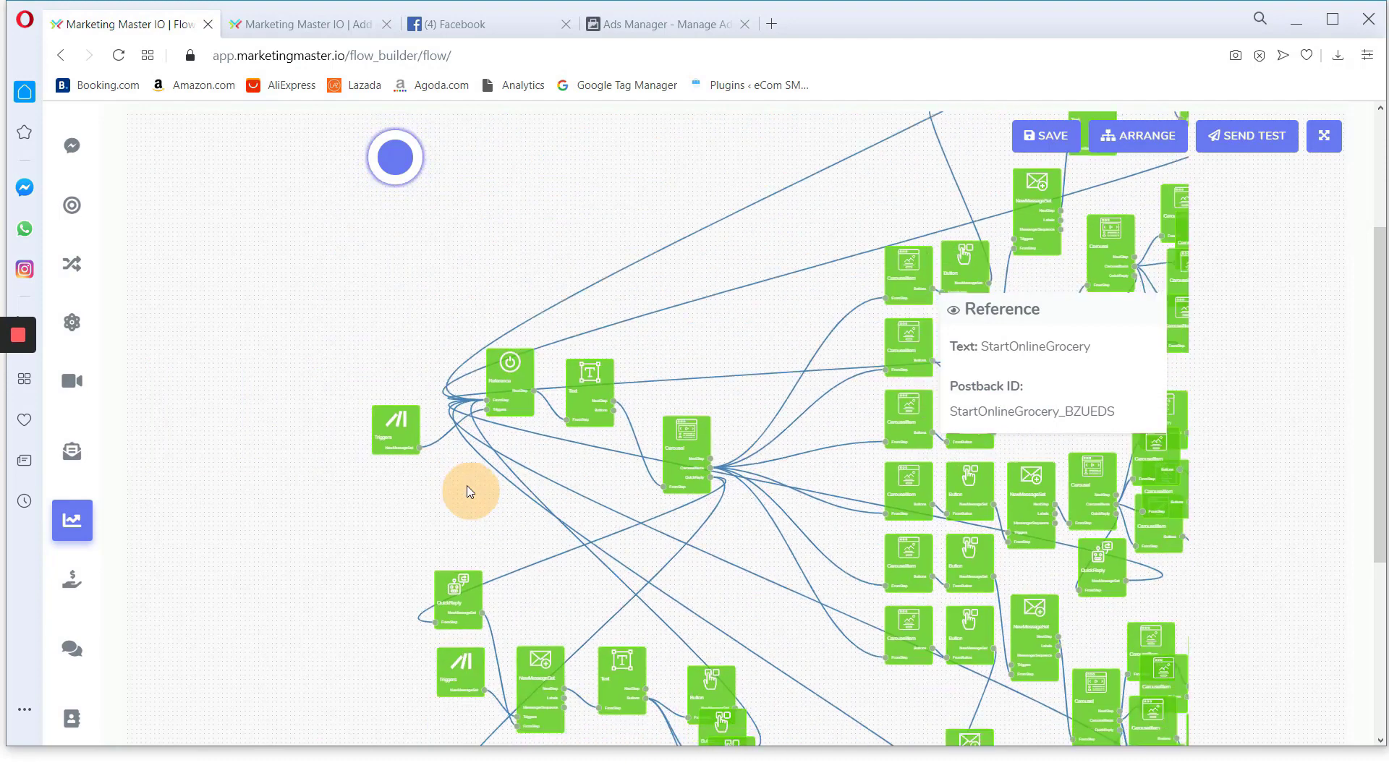
Check the type and text of the flow's first QuickReply element, just above the online store Triggers element
{"action": "left_click", "coordinate": [463, 336]}
{"action": "left_click_drag", "start_coordinate": [379, 415], "coordinate": [295, 327]}
{"action": "left_click_drag", "start_coordinate": [485, 509], "coordinate": [392, 386]}
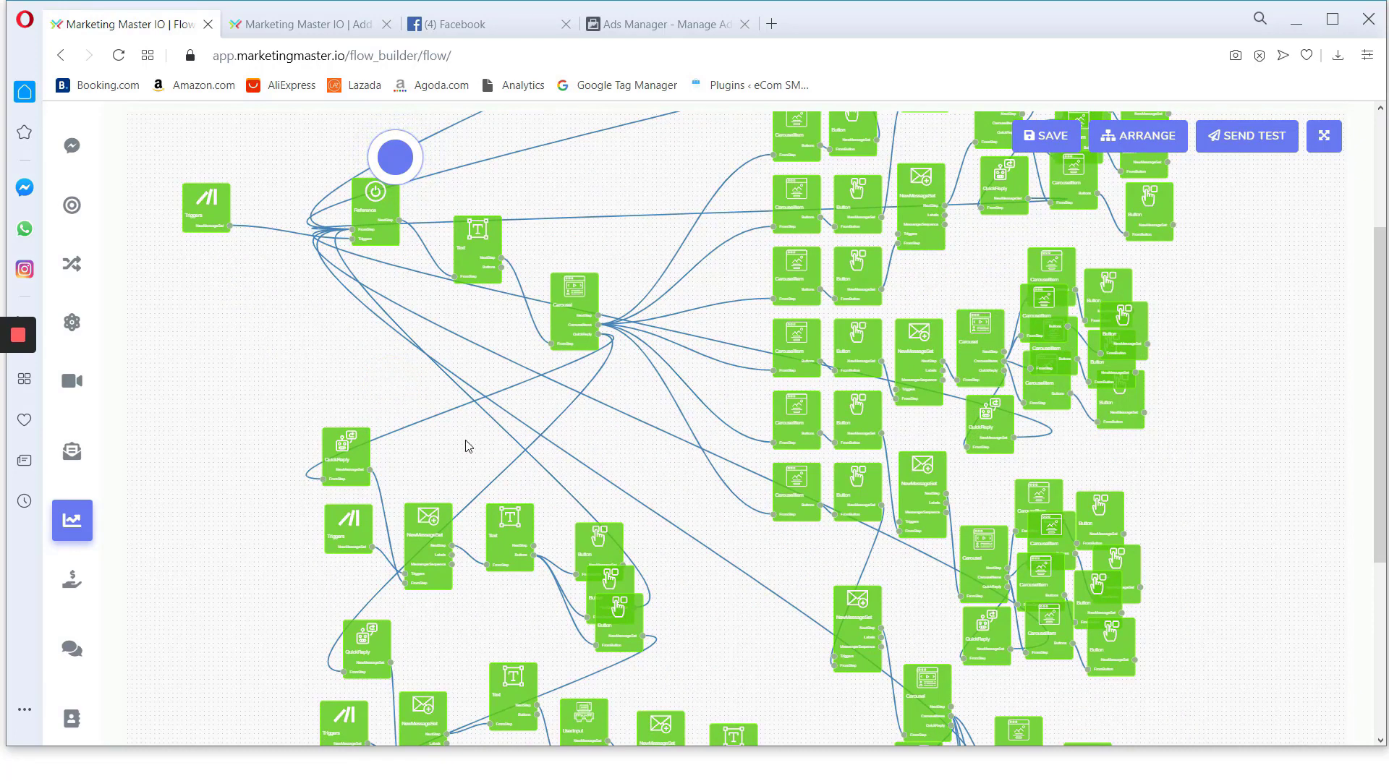
{"action": "scroll", "coordinate": [397, 478], "scroll_direction": "up", "scroll_amount": 3}
{"action": "scroll", "coordinate": [465, 458], "scroll_direction": "up", "scroll_amount": 3}
{"action": "left_click", "coordinate": [407, 395]}
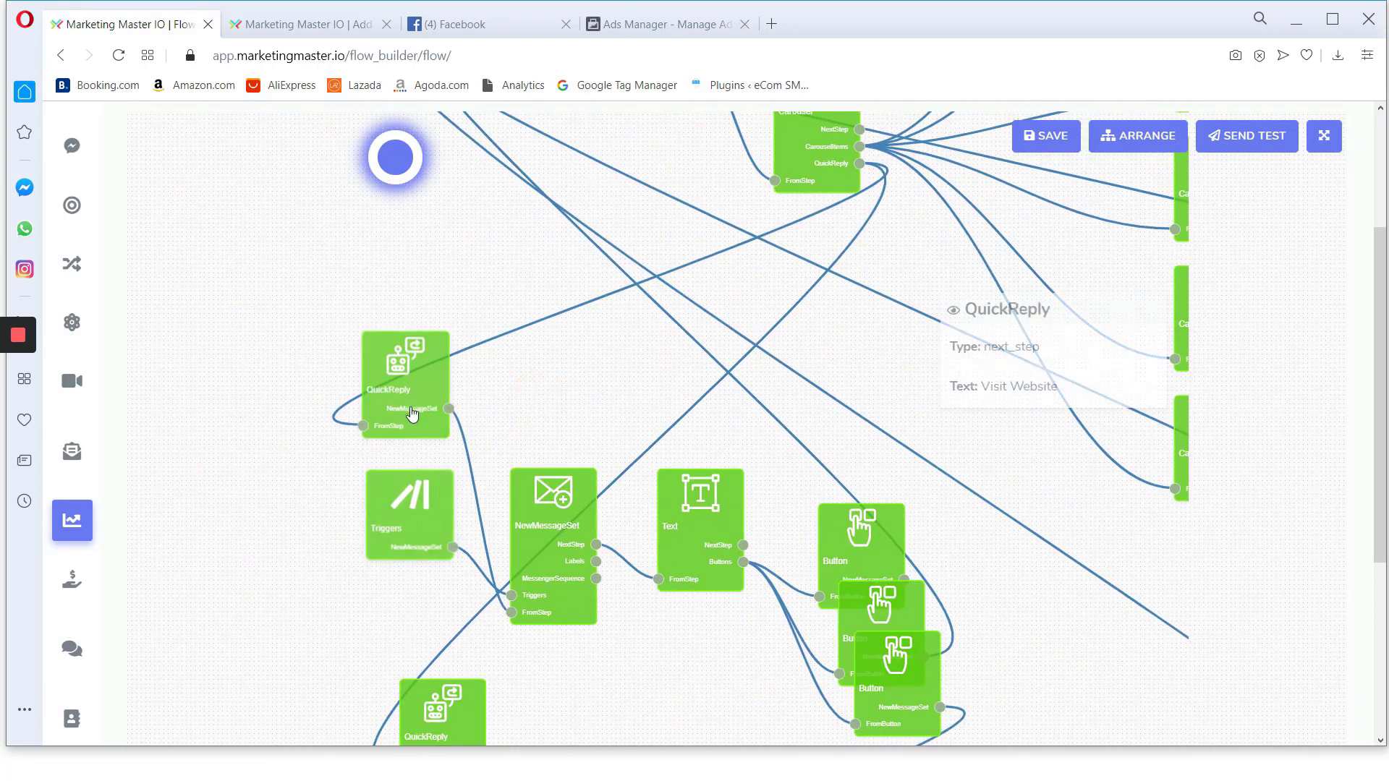
{"action": "double_click", "coordinate": [407, 393]}
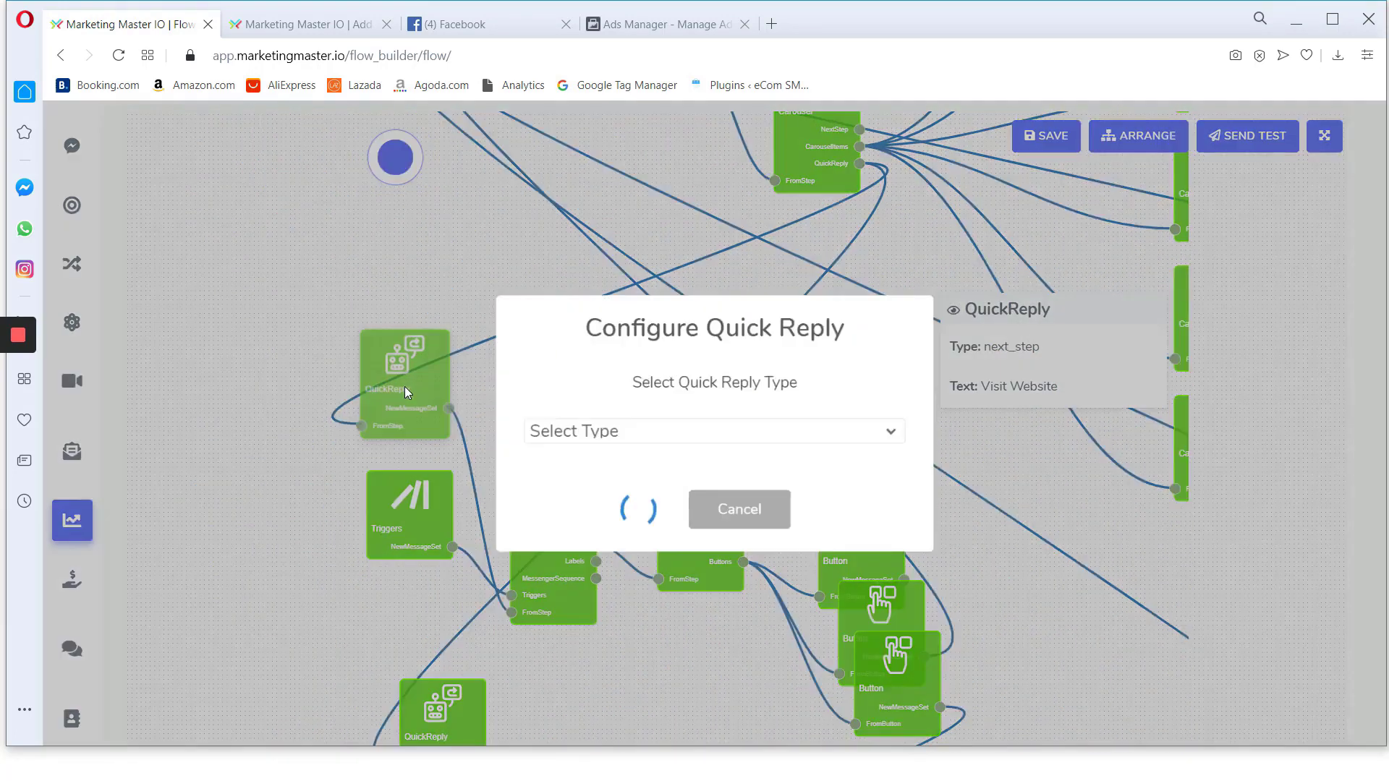
{"action": "left_click", "coordinate": [653, 576]}
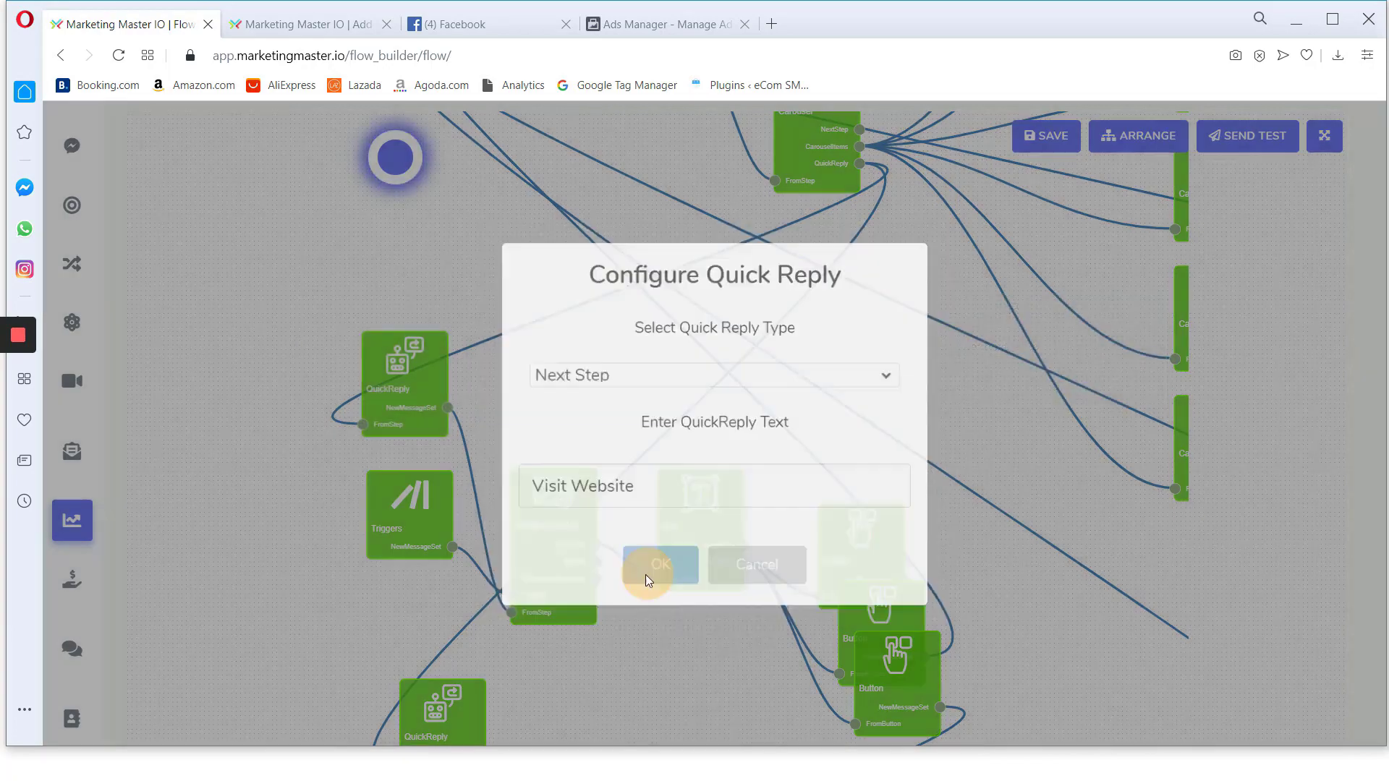
Set the text of the second QuickReply element, below the online store message set, to "Chat With An Agent"
{"action": "scroll", "coordinate": [391, 509], "scroll_direction": "up", "scroll_amount": 3}
{"action": "scroll", "coordinate": [391, 509], "scroll_direction": "up", "scroll_amount": 3}
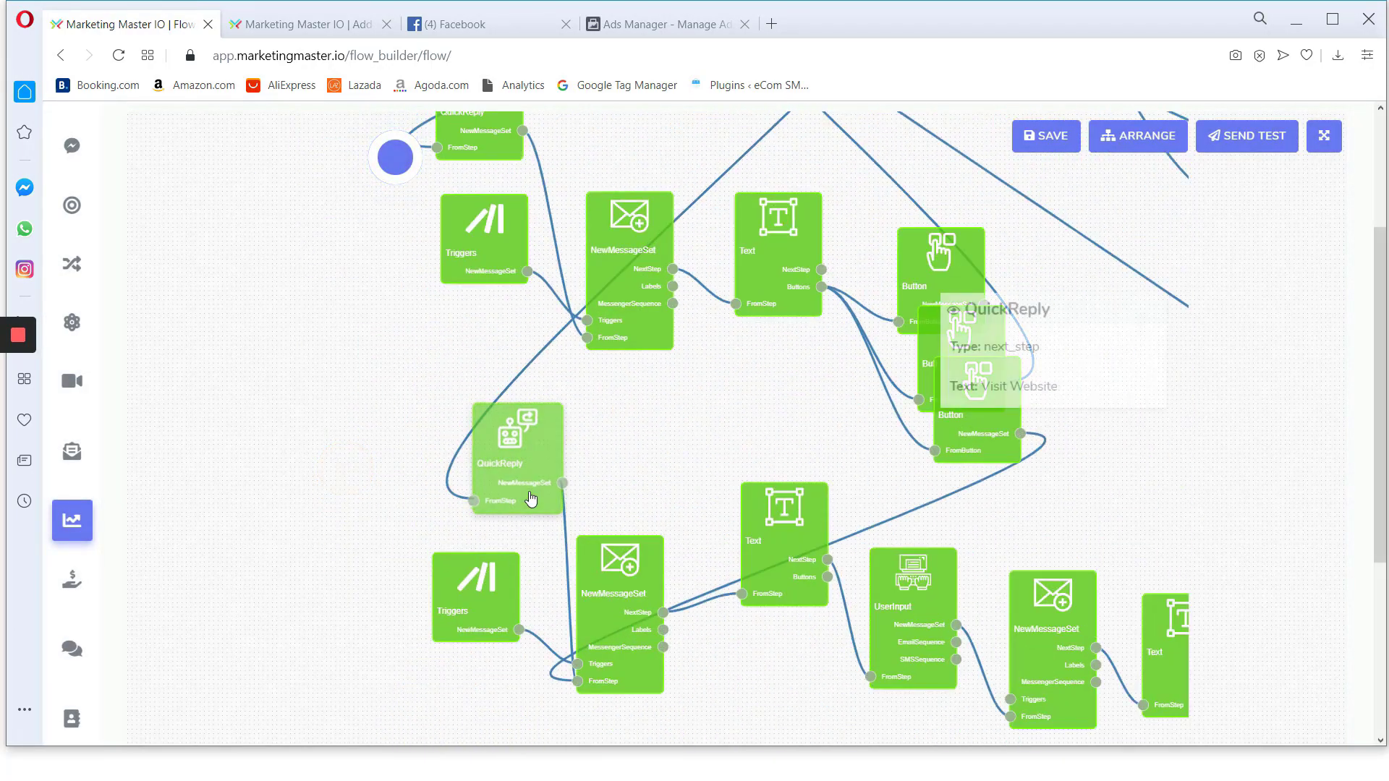
{"action": "double_click", "coordinate": [523, 485]}
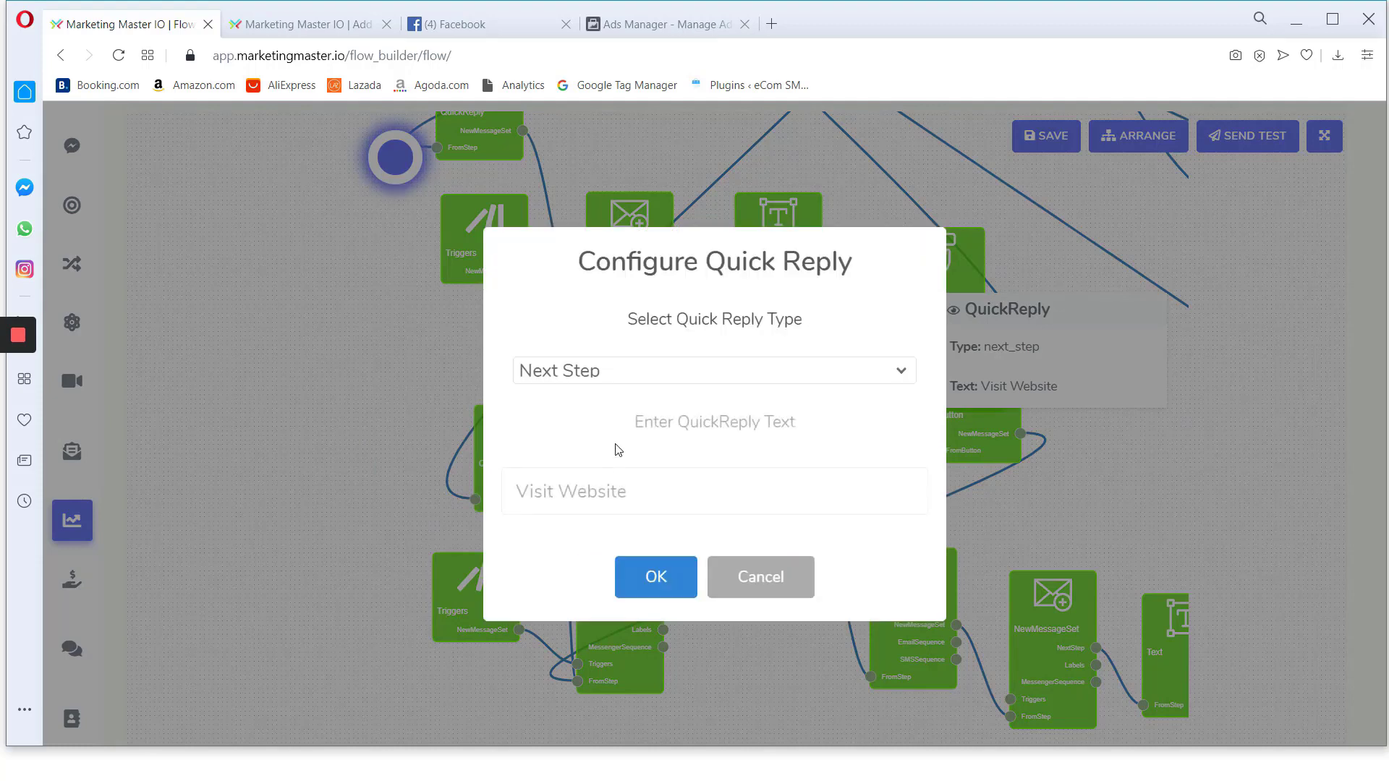
{"action": "left_click", "coordinate": [663, 488]}
{"action": "left_click_drag", "start_coordinate": [651, 490], "coordinate": [536, 529]}
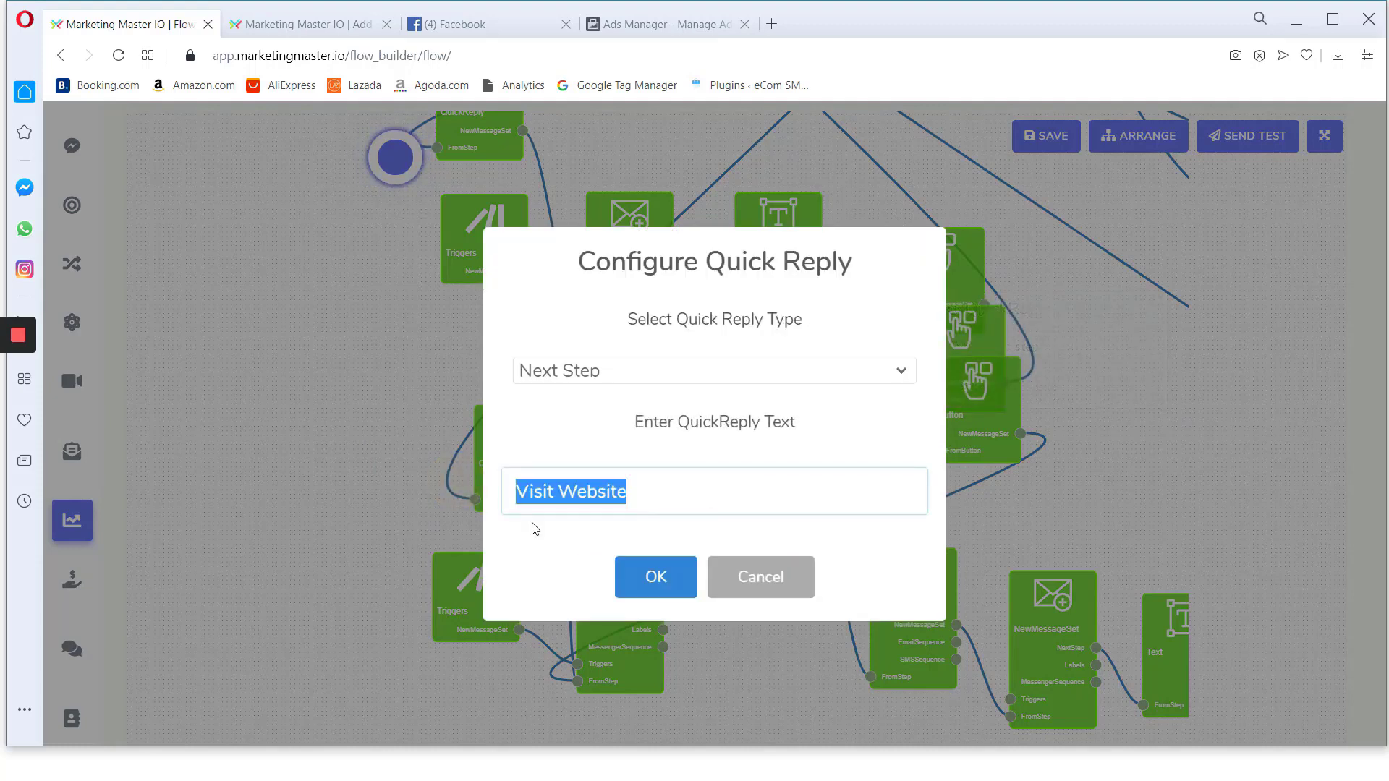
{"action": "type", "text": "Talk To An Agent"}
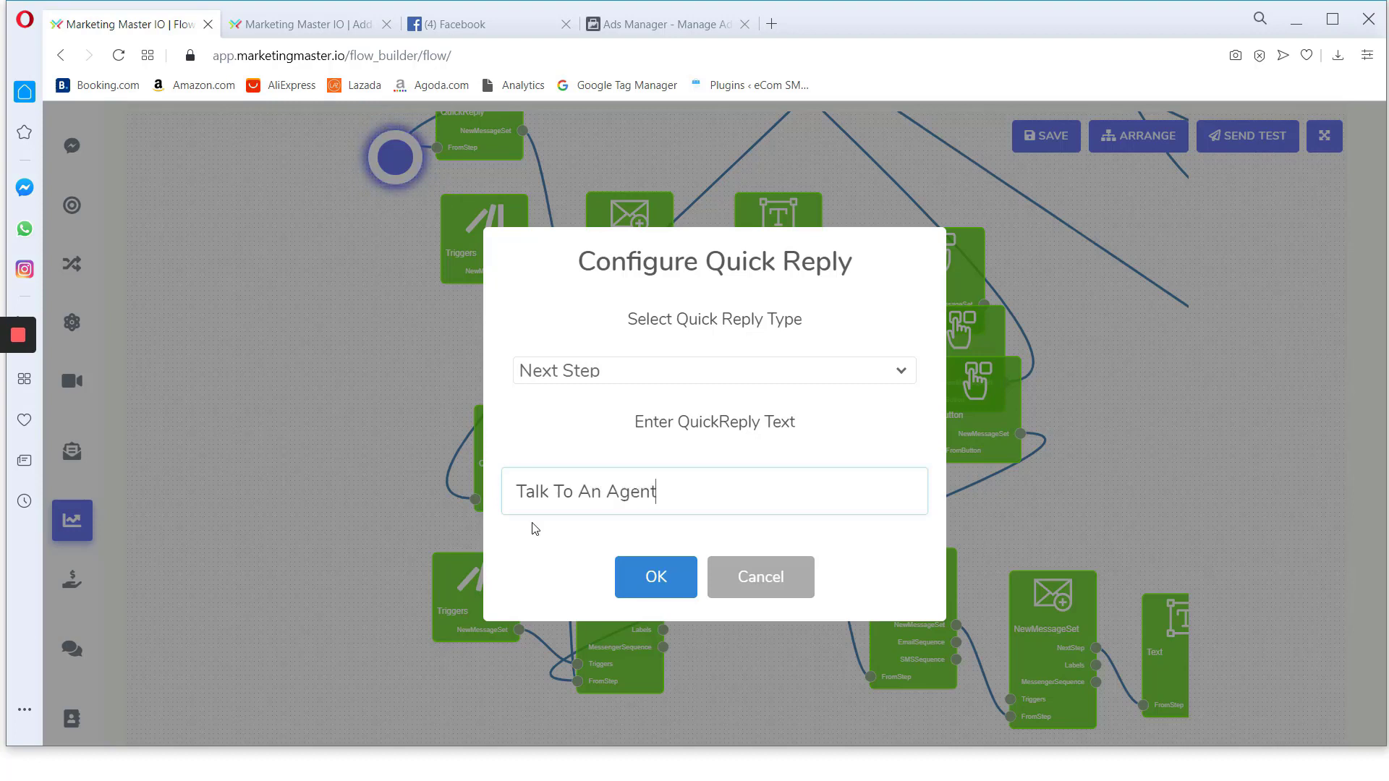
{"action": "key", "text": "ctrl+a"}
{"action": "type", "text": "Ch"}
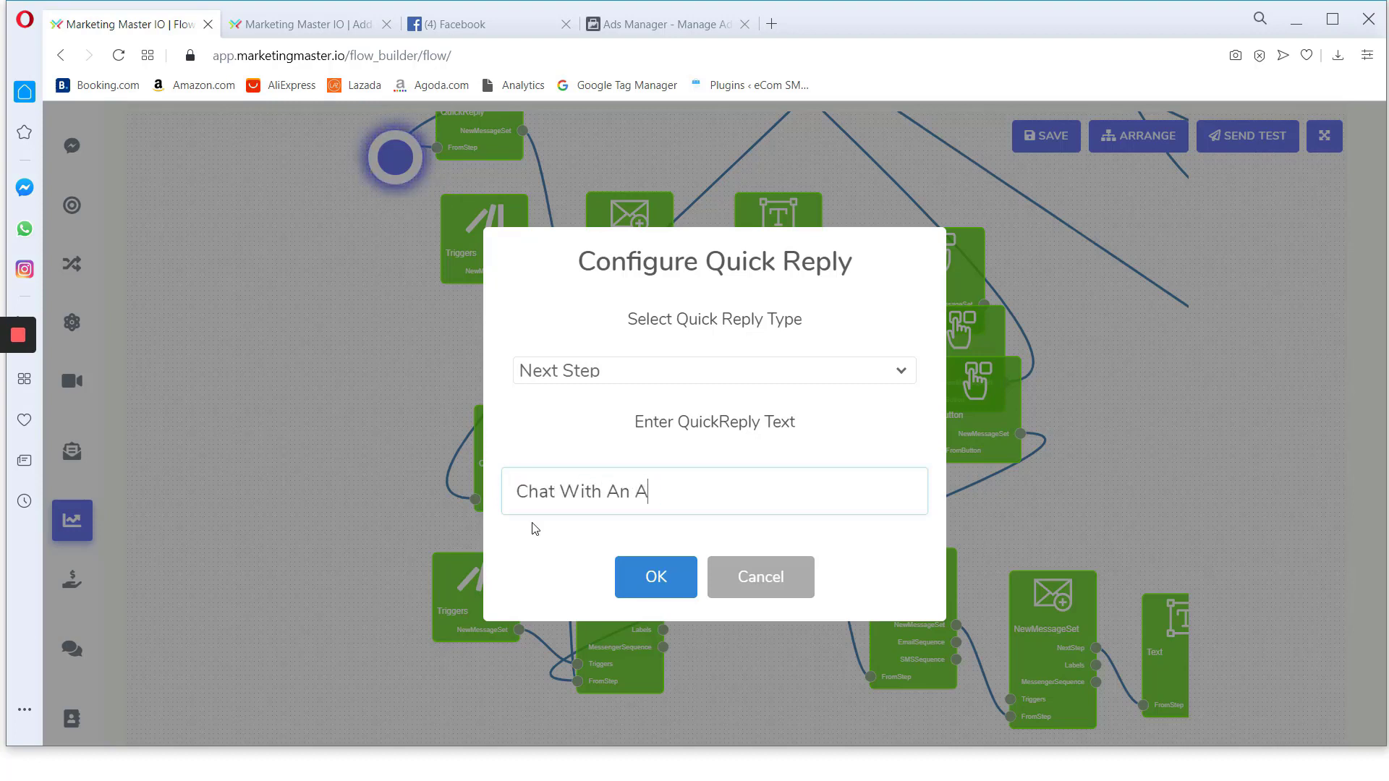
{"action": "left_click", "coordinate": [616, 554]}
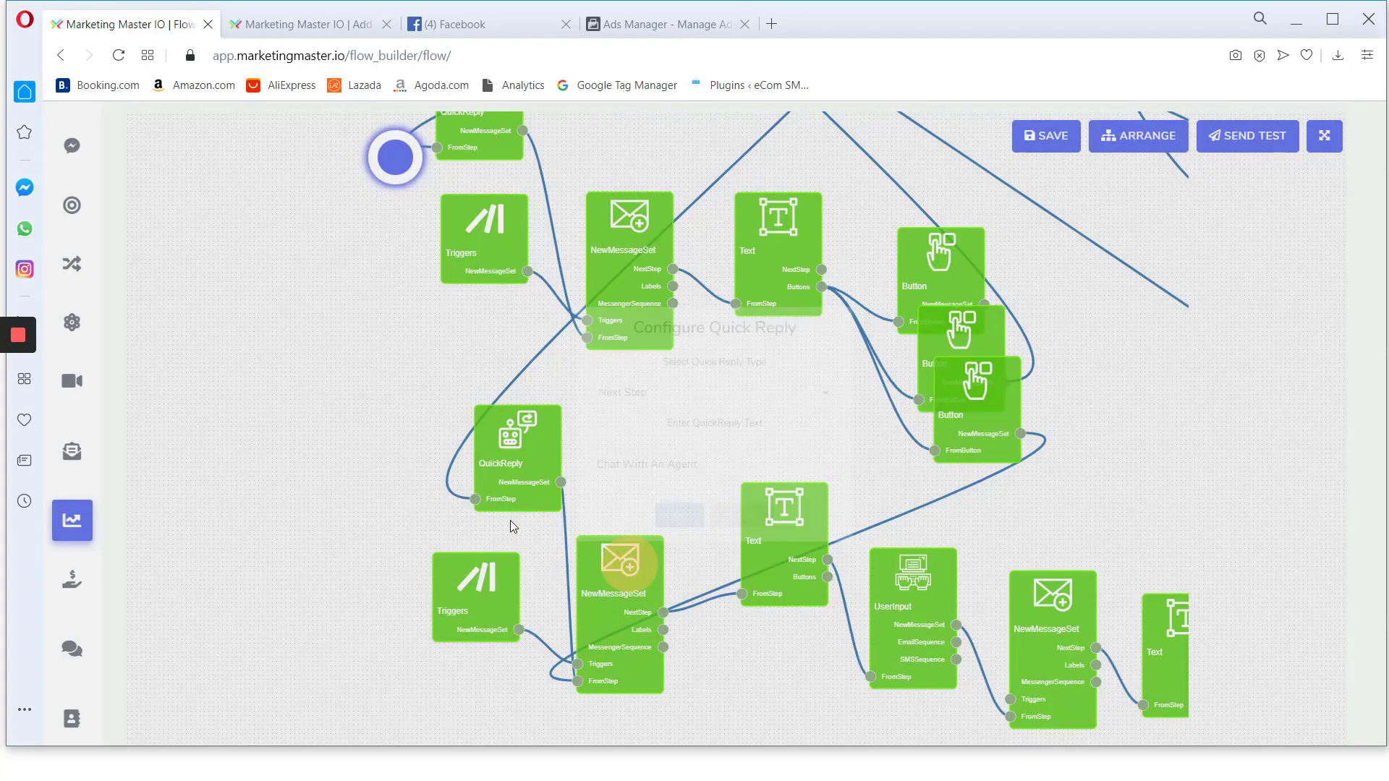
Review how the Carousel connects to its quick replies and check the keywords of the Triggers element below the first QuickReply
{"action": "scroll", "coordinate": [611, 431], "scroll_direction": "down", "scroll_amount": 5}
{"action": "scroll", "coordinate": [726, 226], "scroll_direction": "up", "scroll_amount": 6}
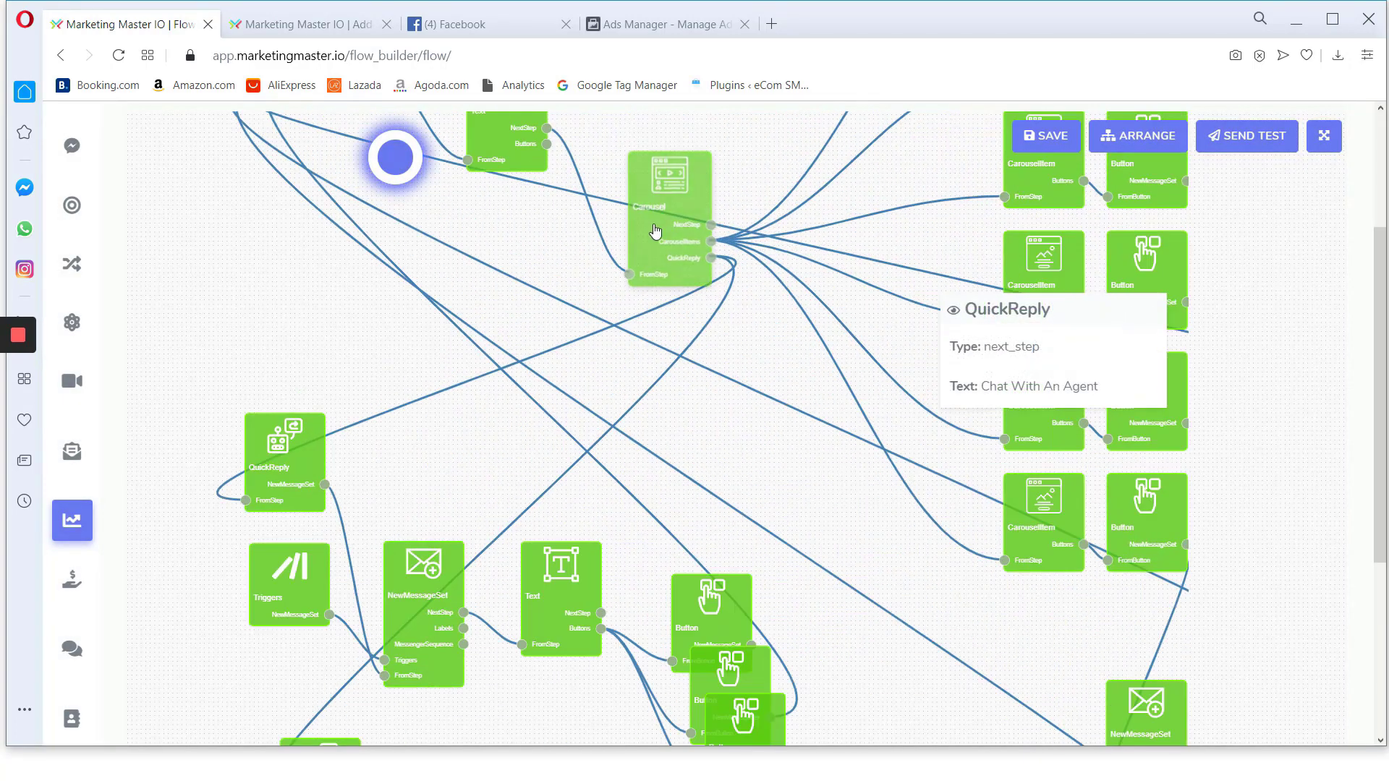
{"action": "scroll", "coordinate": [621, 506], "scroll_direction": "down", "scroll_amount": 6}
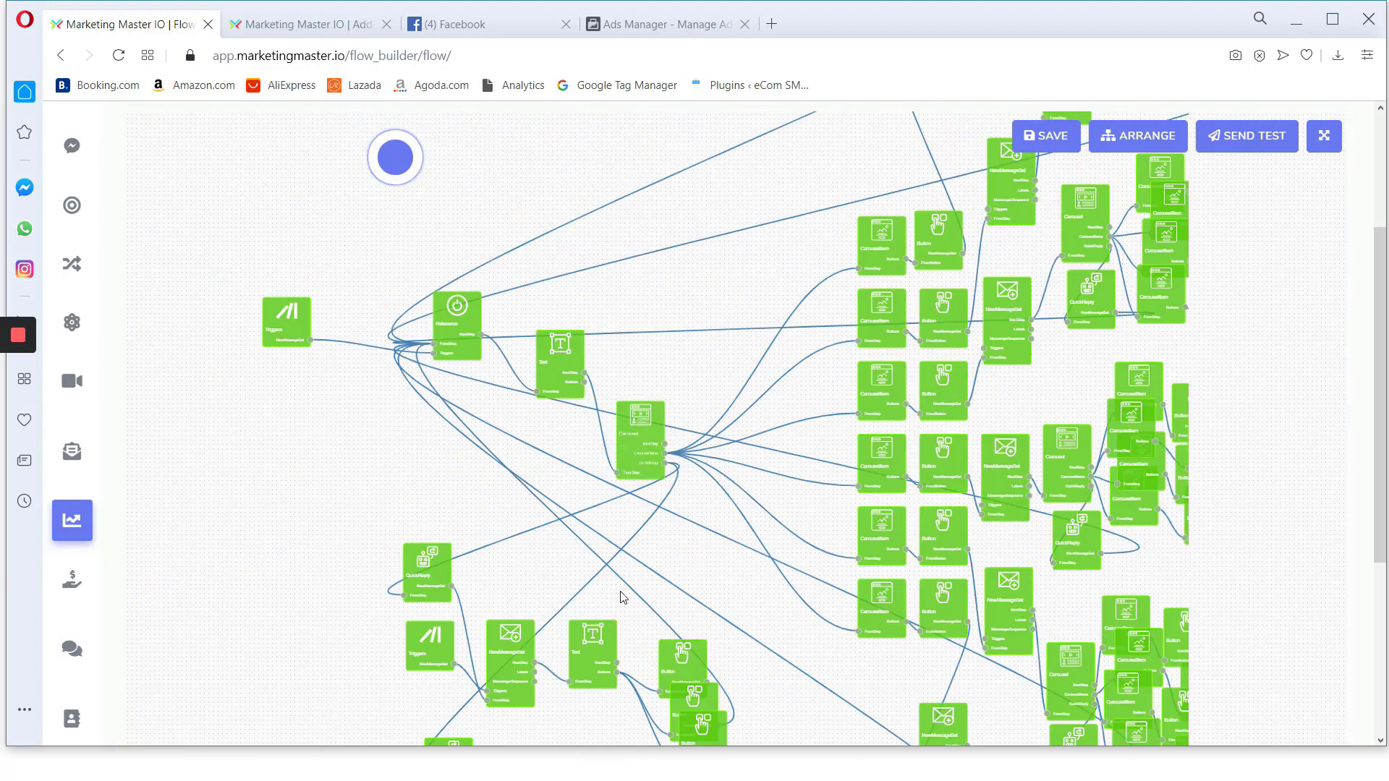
{"action": "left_click_drag", "start_coordinate": [700, 566], "coordinate": [726, 434]}
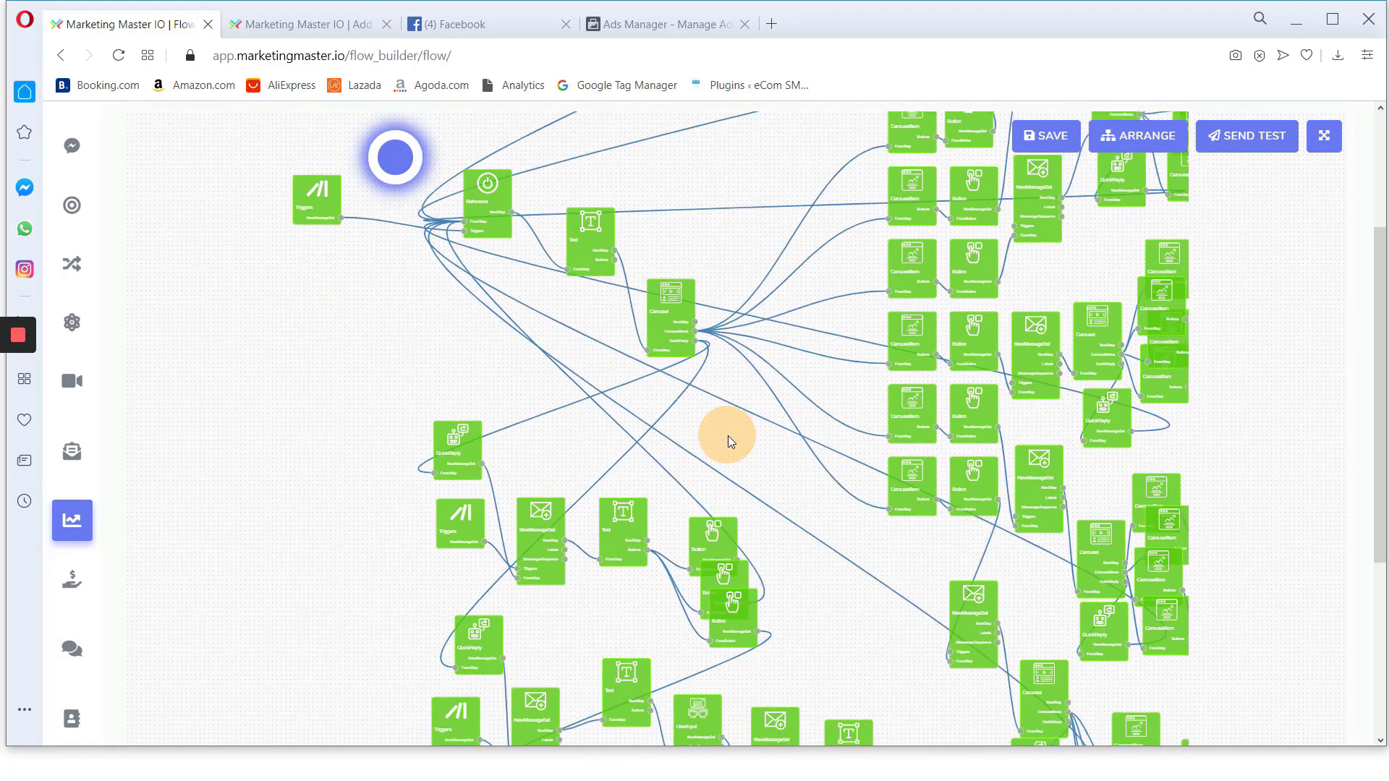
{"action": "mouse_move", "coordinate": [448, 441]}
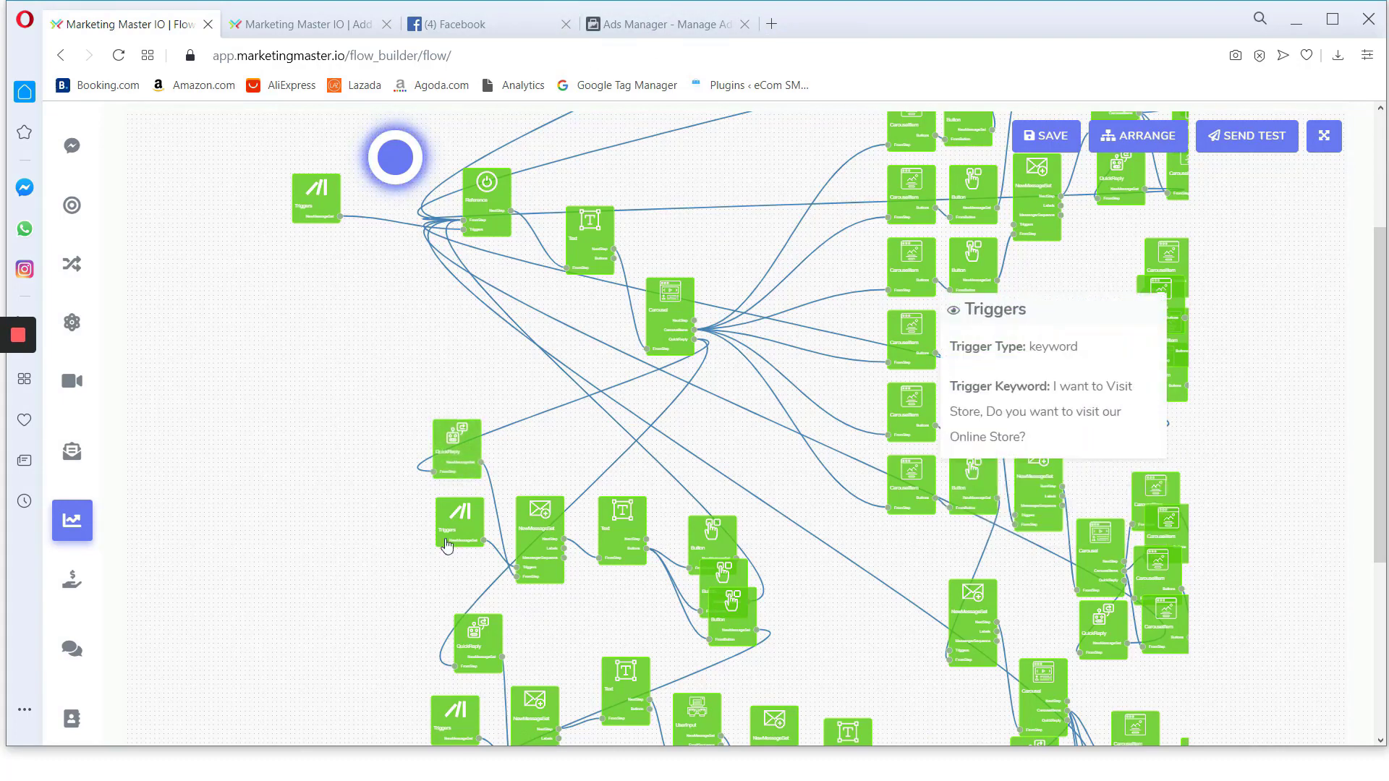
Examine the Reference element's text and postback ID, placing its info card just above the element
{"action": "left_click_drag", "start_coordinate": [417, 309], "coordinate": [448, 400]}
{"action": "scroll", "coordinate": [535, 296], "scroll_direction": "up", "scroll_amount": 3}
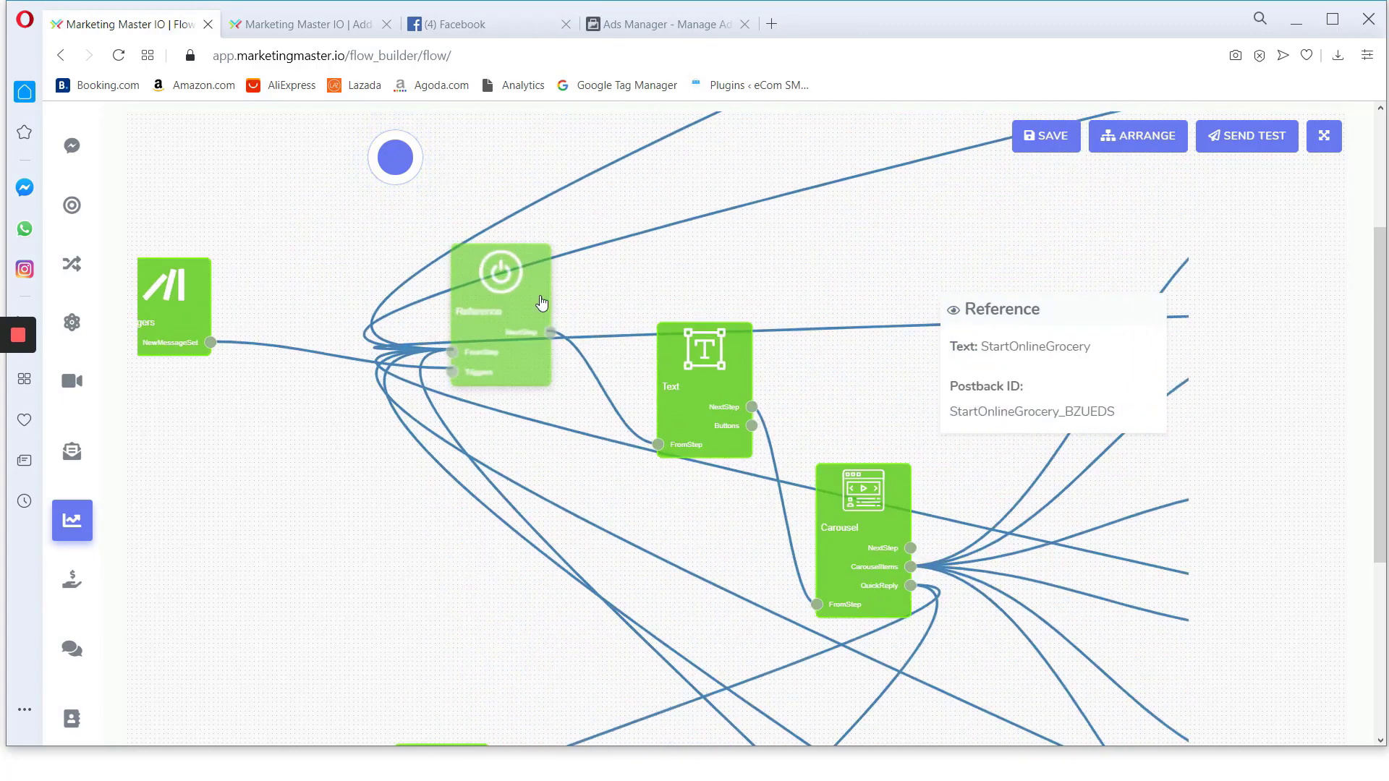
{"action": "left_click_drag", "start_coordinate": [491, 313], "coordinate": [464, 303]}
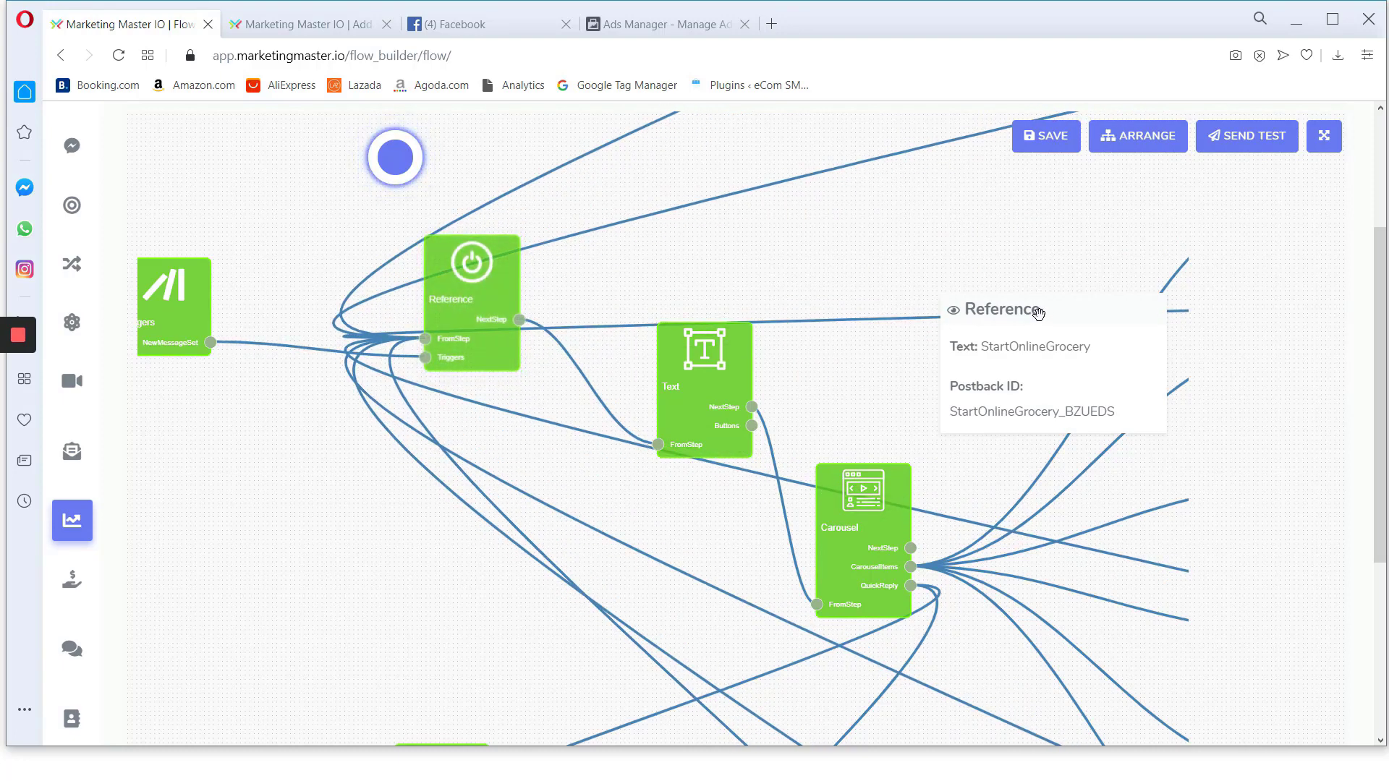
{"action": "mouse_move", "coordinate": [464, 307]}
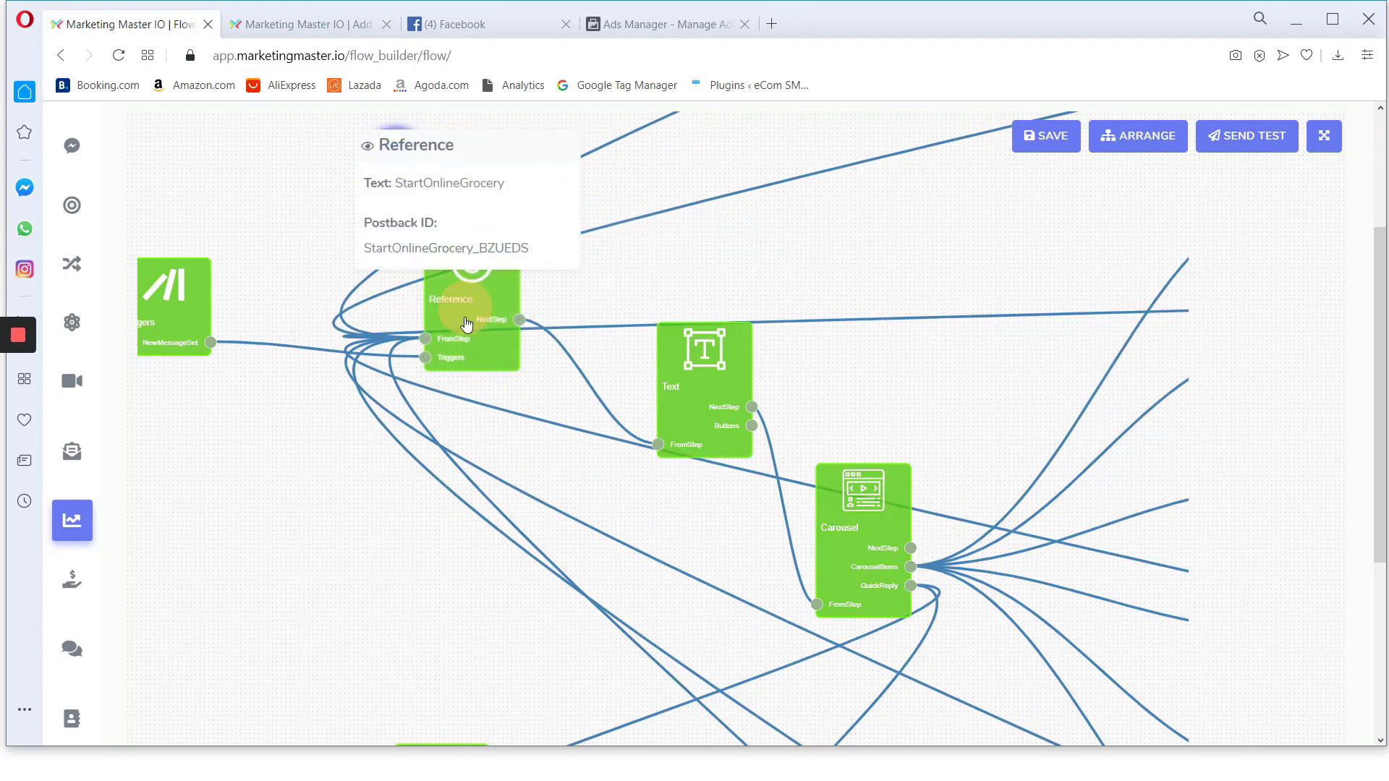
{"action": "left_click_drag", "start_coordinate": [444, 200], "coordinate": [476, 144]}
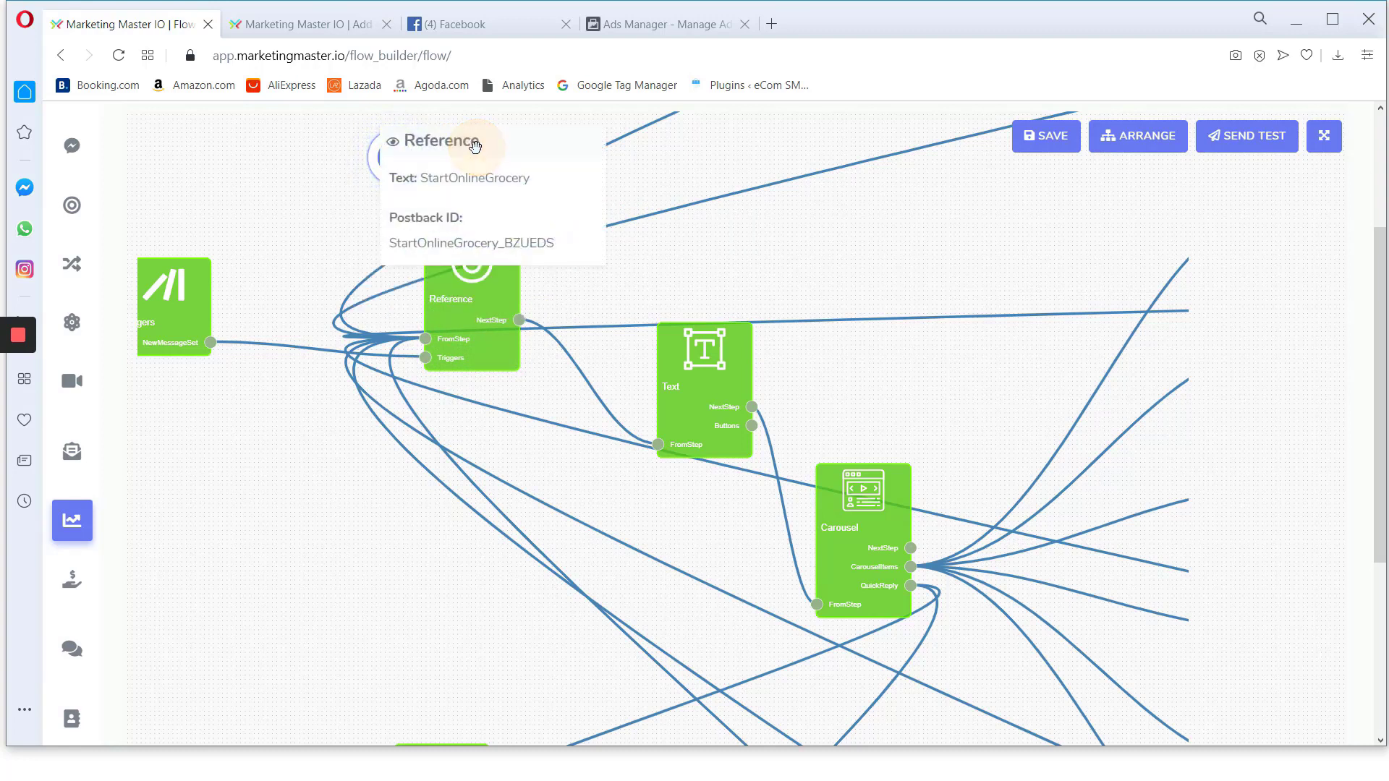
{"action": "left_click", "coordinate": [463, 282]}
{"action": "left_click_drag", "start_coordinate": [464, 282], "coordinate": [465, 281]}
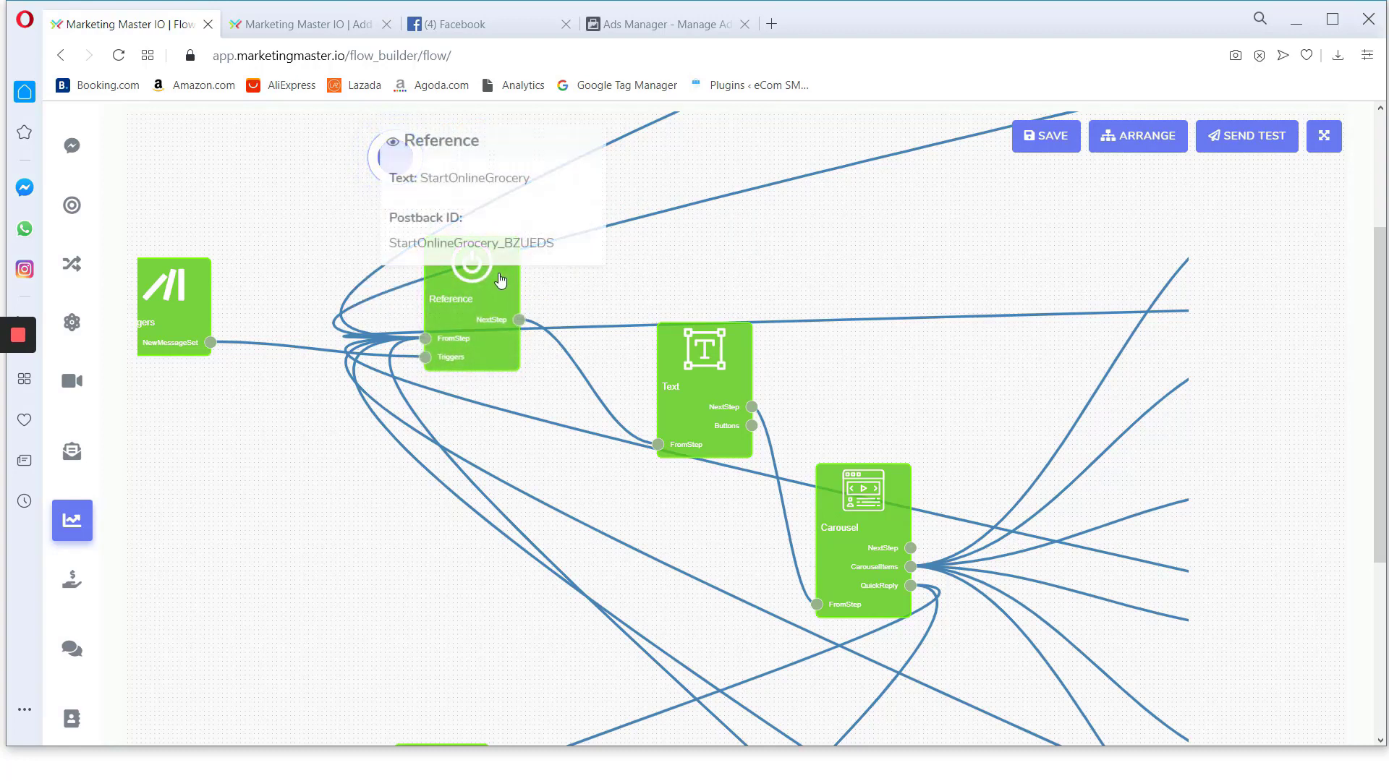
{"action": "left_click_drag", "start_coordinate": [499, 279], "coordinate": [474, 323]}
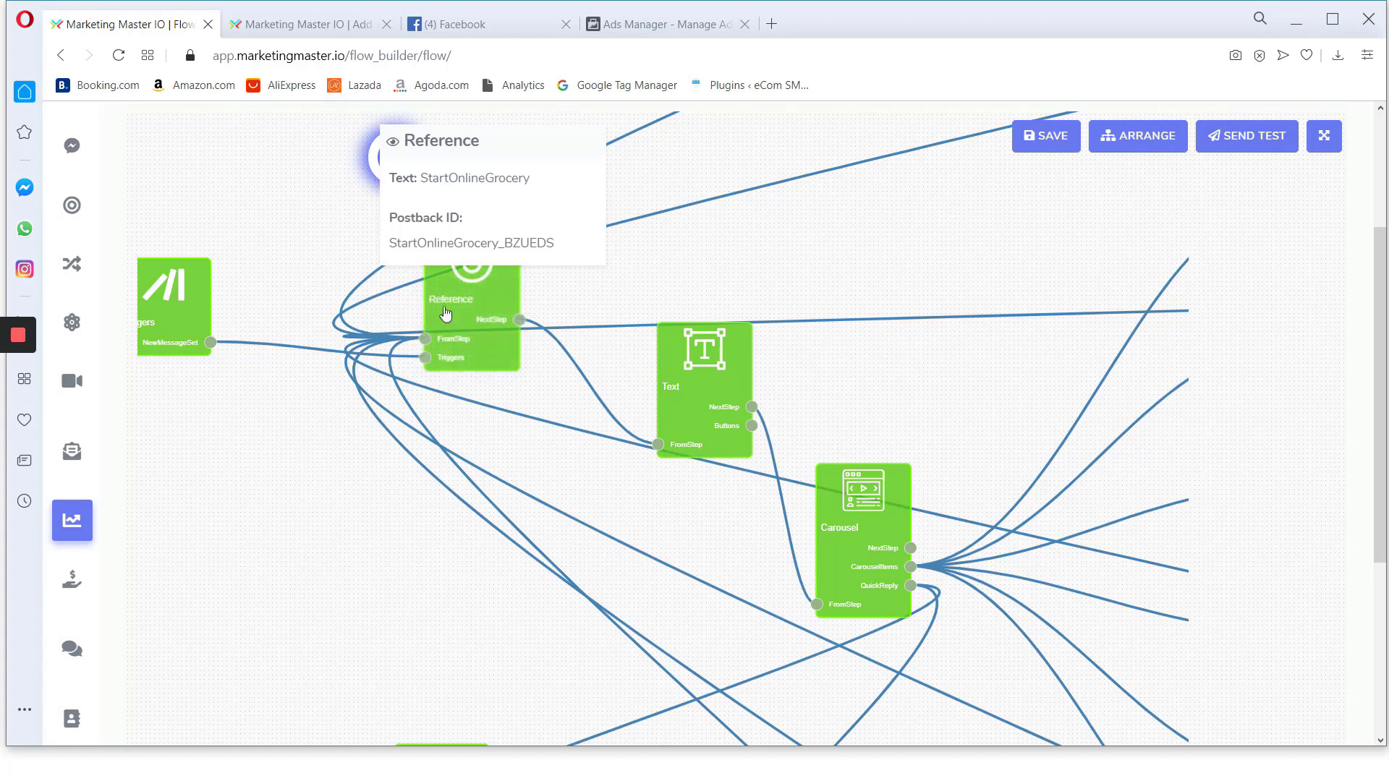
In the Add m.me link form, choose StartOnlineGrocery [StartOnlineGrocery_BZUEDS] as the opt-in inbox confirmation message template, checking it against the flow's Reference element
{"action": "left_click", "coordinate": [309, 34]}
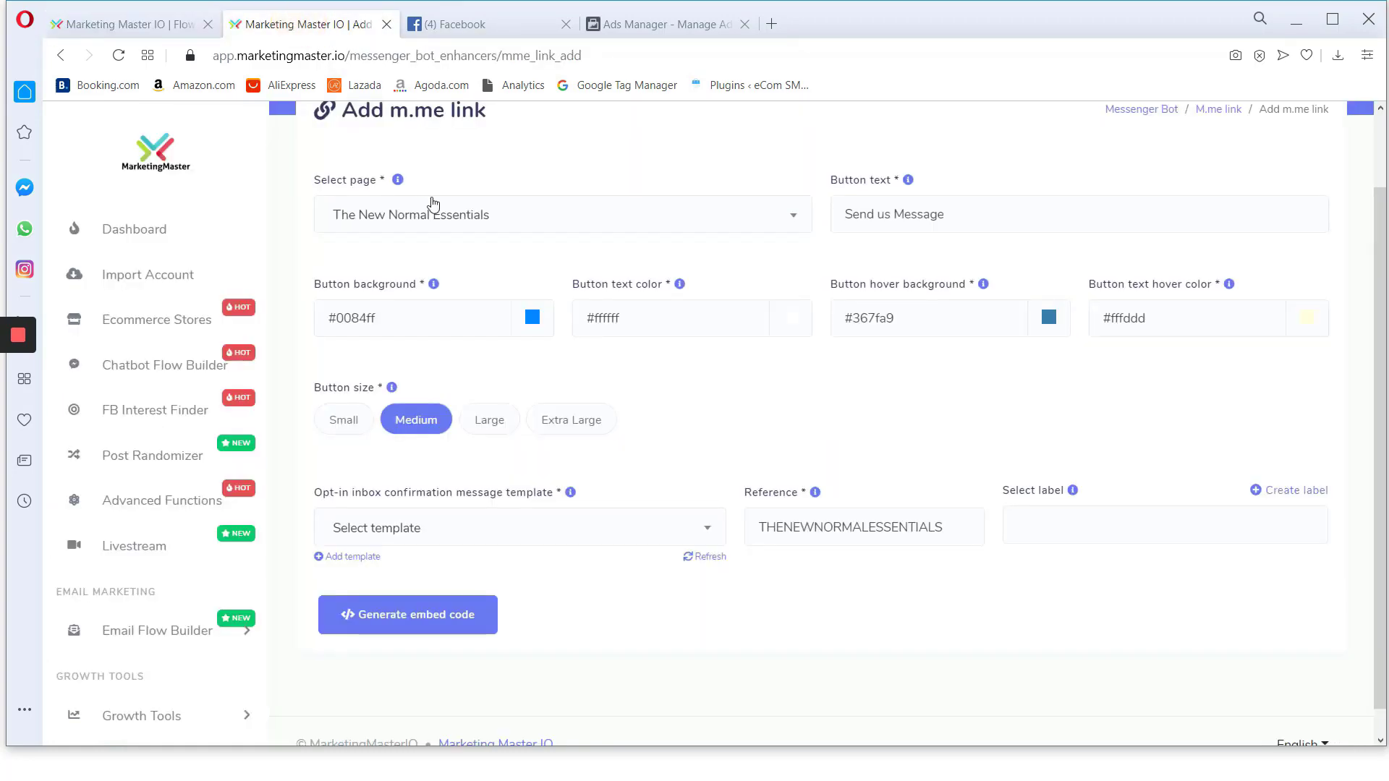
{"action": "scroll", "coordinate": [460, 446], "scroll_direction": "down", "scroll_amount": 1}
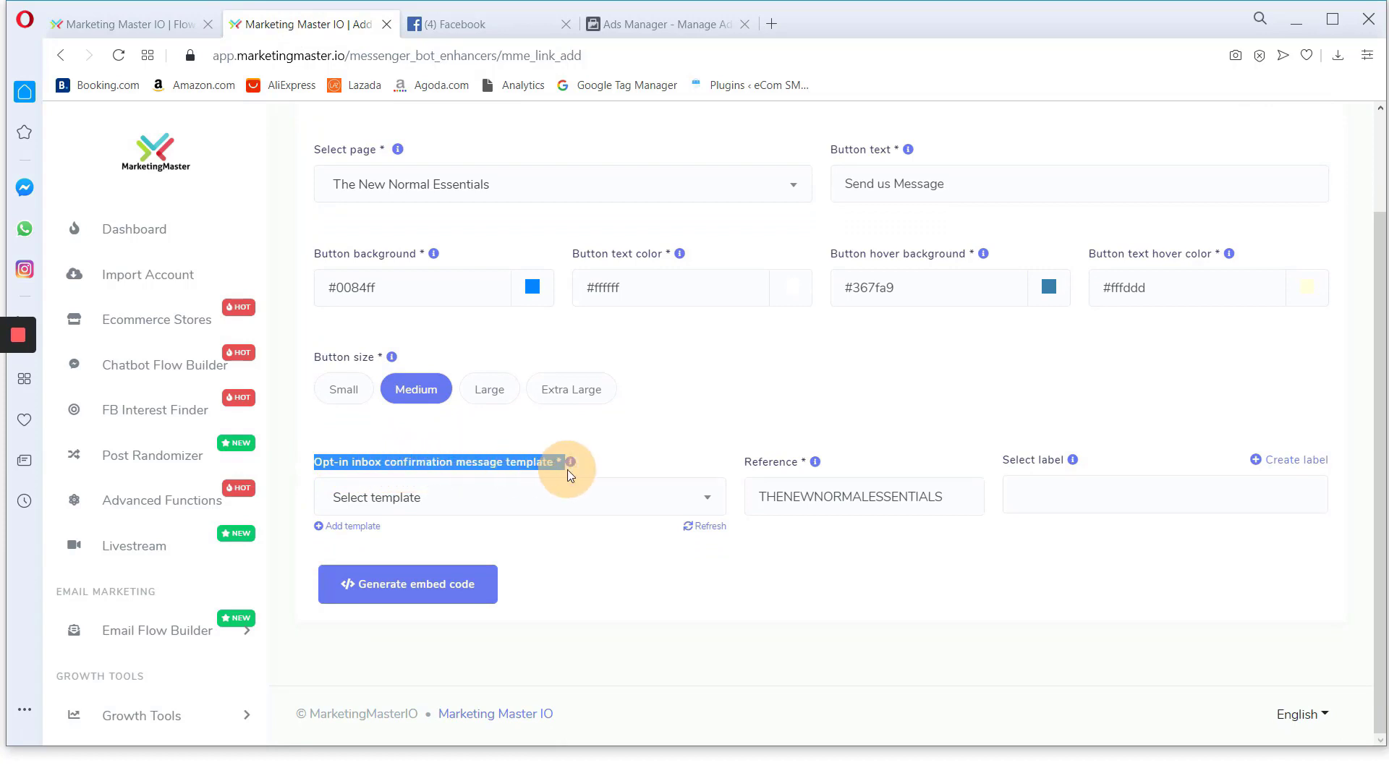
{"action": "left_click", "coordinate": [589, 535]}
{"action": "left_click", "coordinate": [492, 499]}
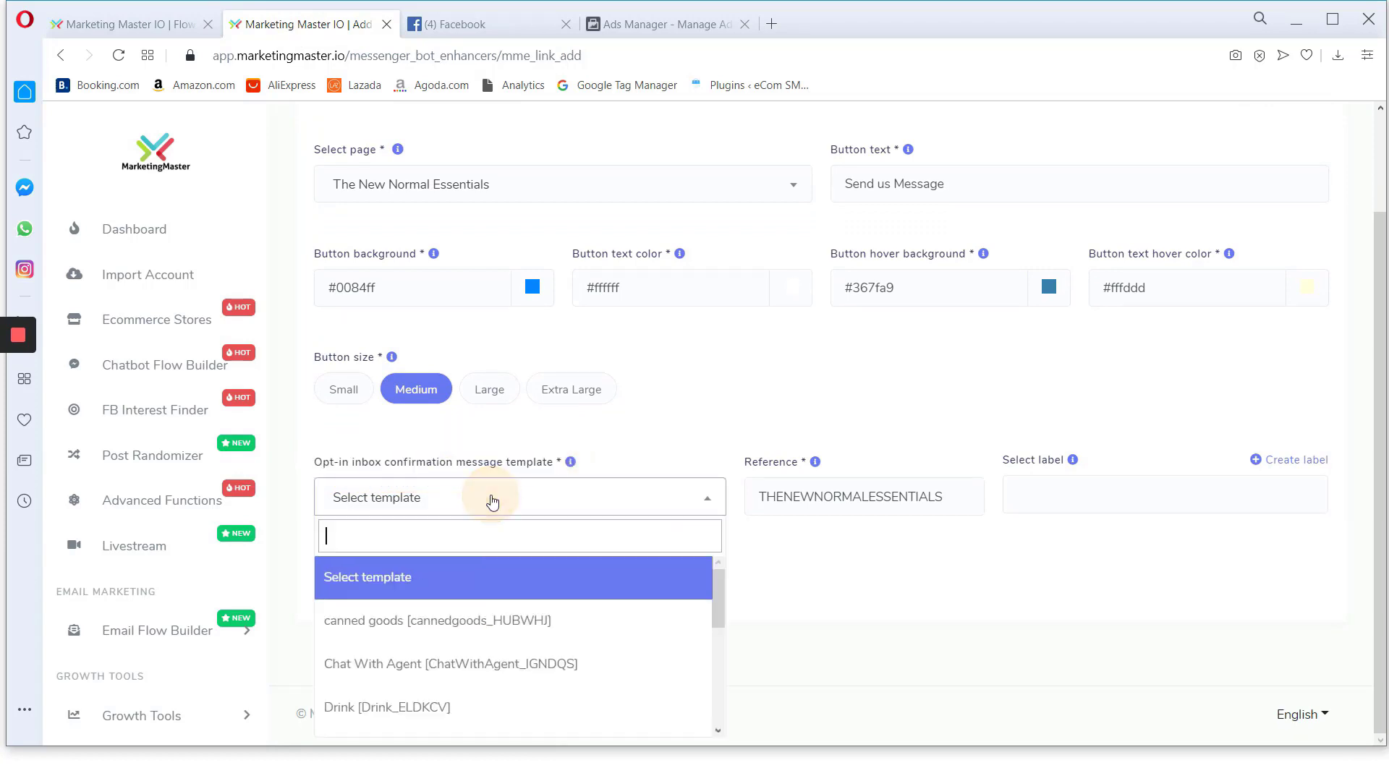
{"action": "left_click", "coordinate": [443, 546]}
{"action": "left_click", "coordinate": [116, 18]}
{"action": "mouse_move", "coordinate": [443, 301]}
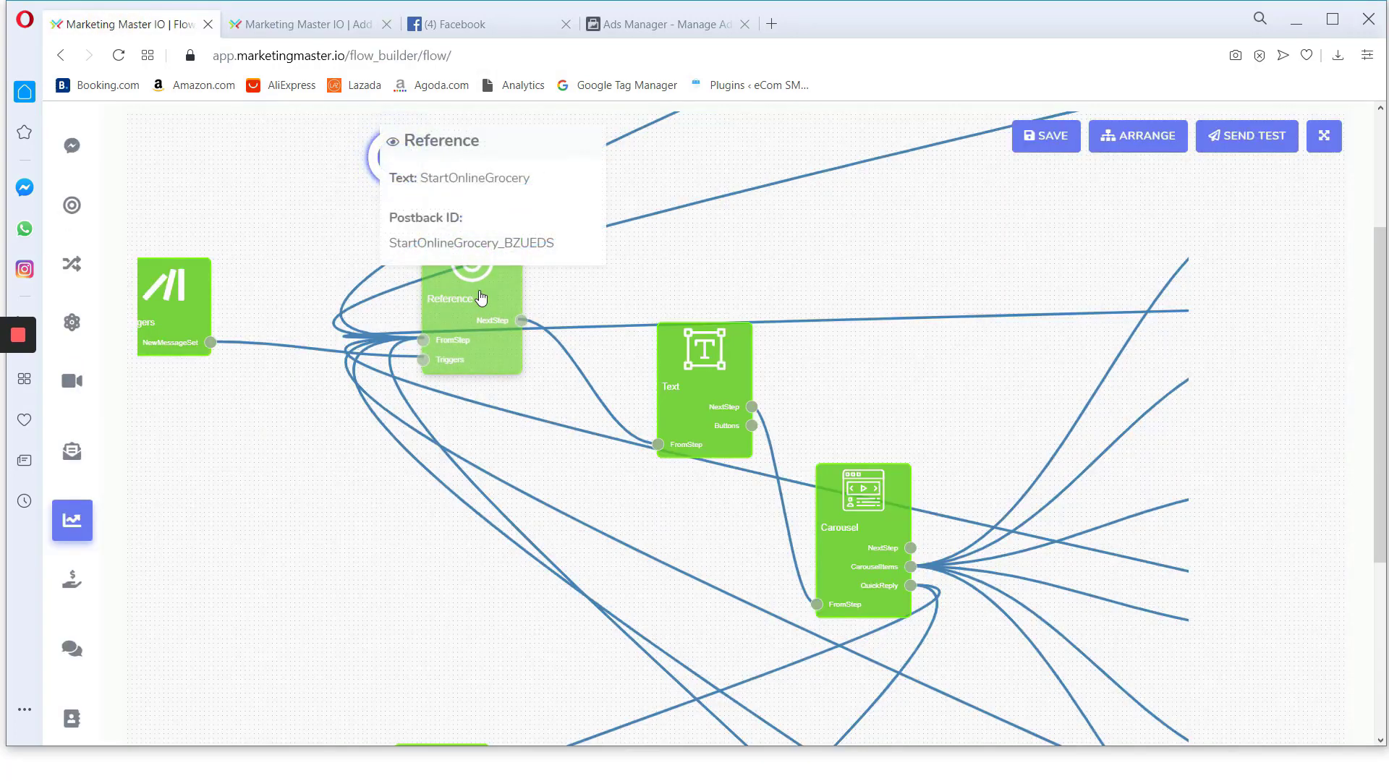
{"action": "left_click", "coordinate": [322, 25]}
{"action": "type", "text": "Start"}
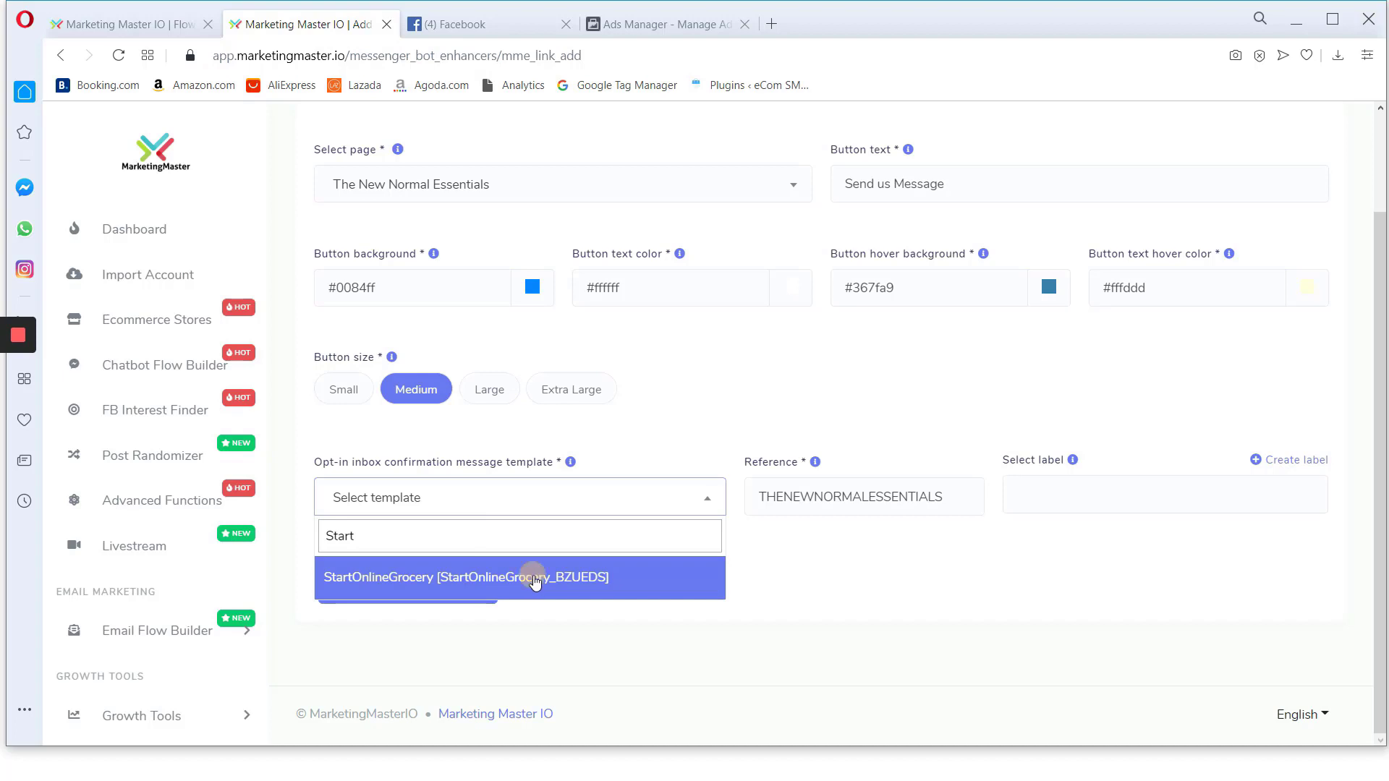
{"action": "left_click", "coordinate": [535, 583]}
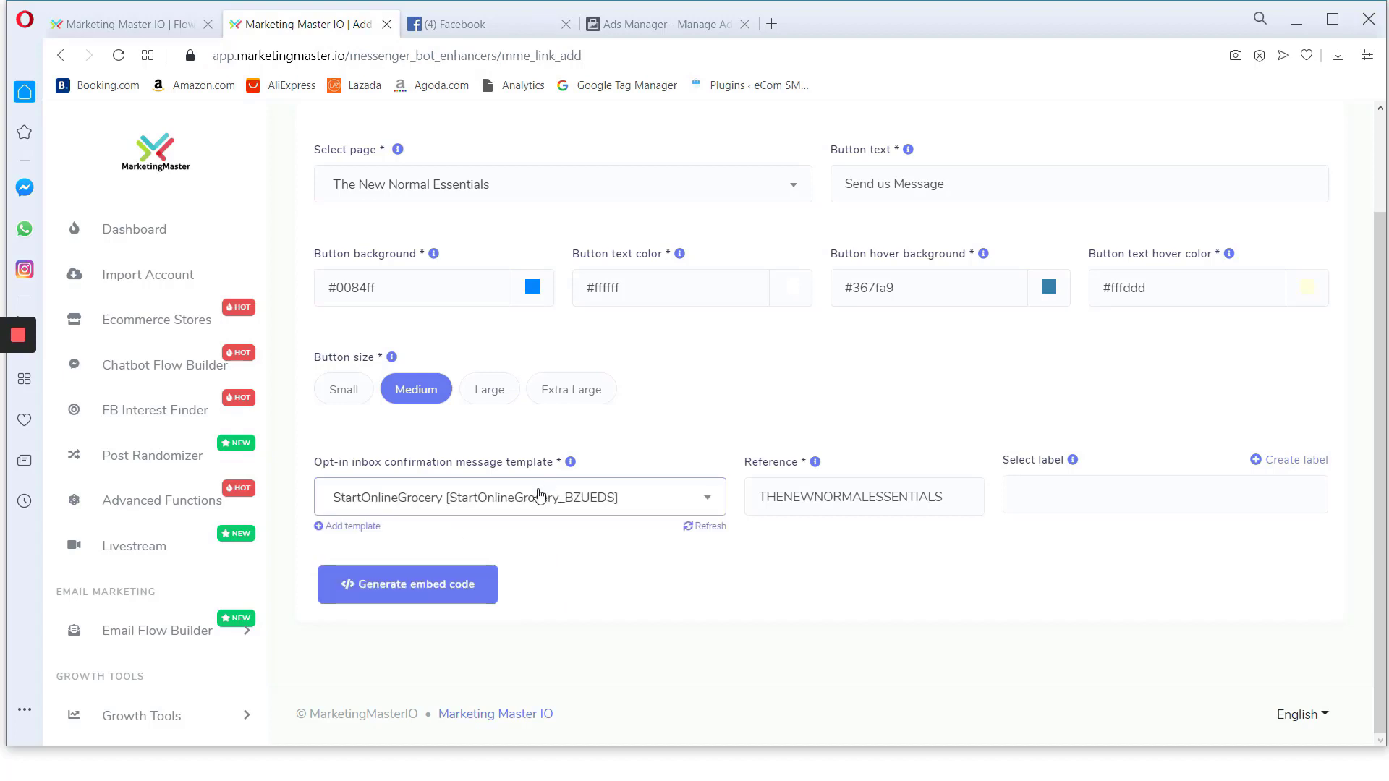
Review the m.me link settings for The New Normal Essentials page and try to generate the embed code
{"action": "scroll", "coordinate": [789, 578], "scroll_direction": "up", "scroll_amount": 2}
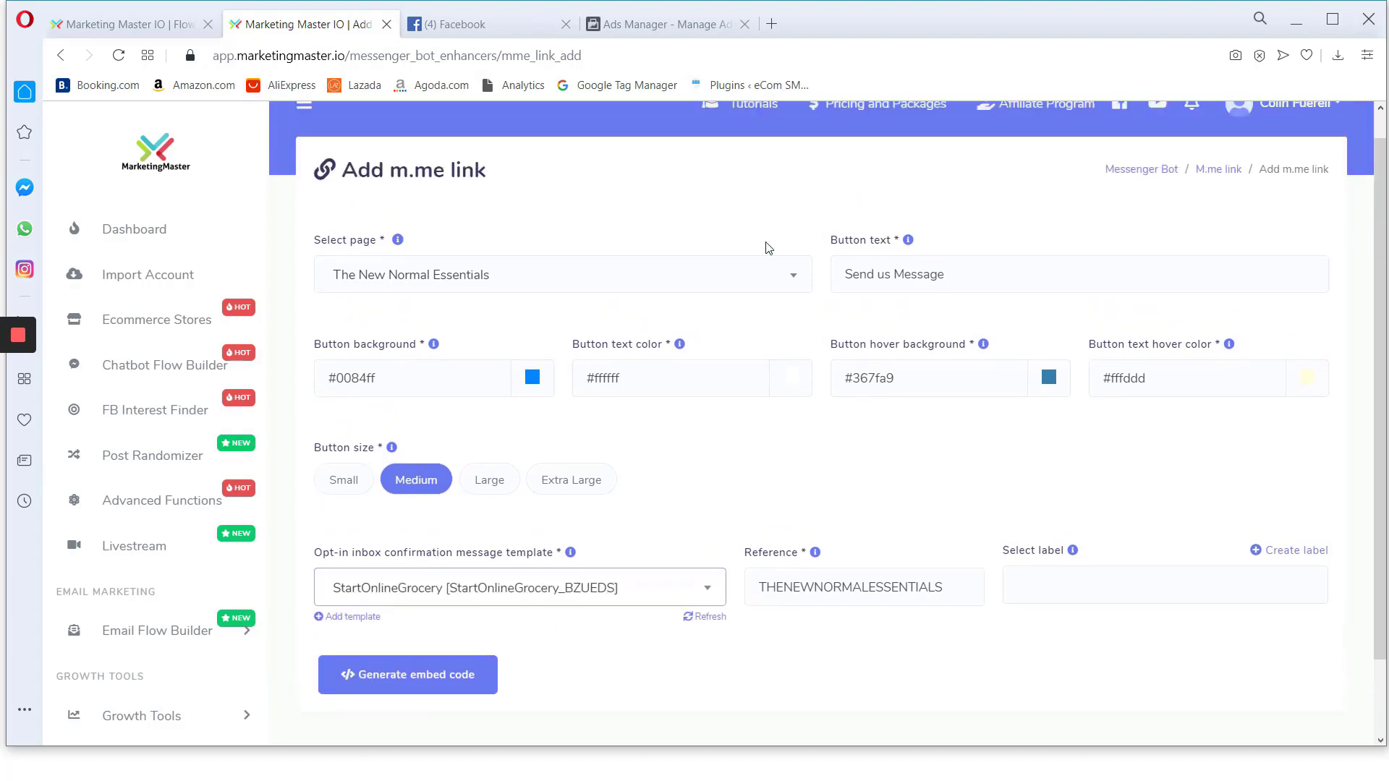
{"action": "scroll", "coordinate": [768, 248], "scroll_direction": "down", "scroll_amount": 2}
{"action": "left_click", "coordinate": [399, 589]}
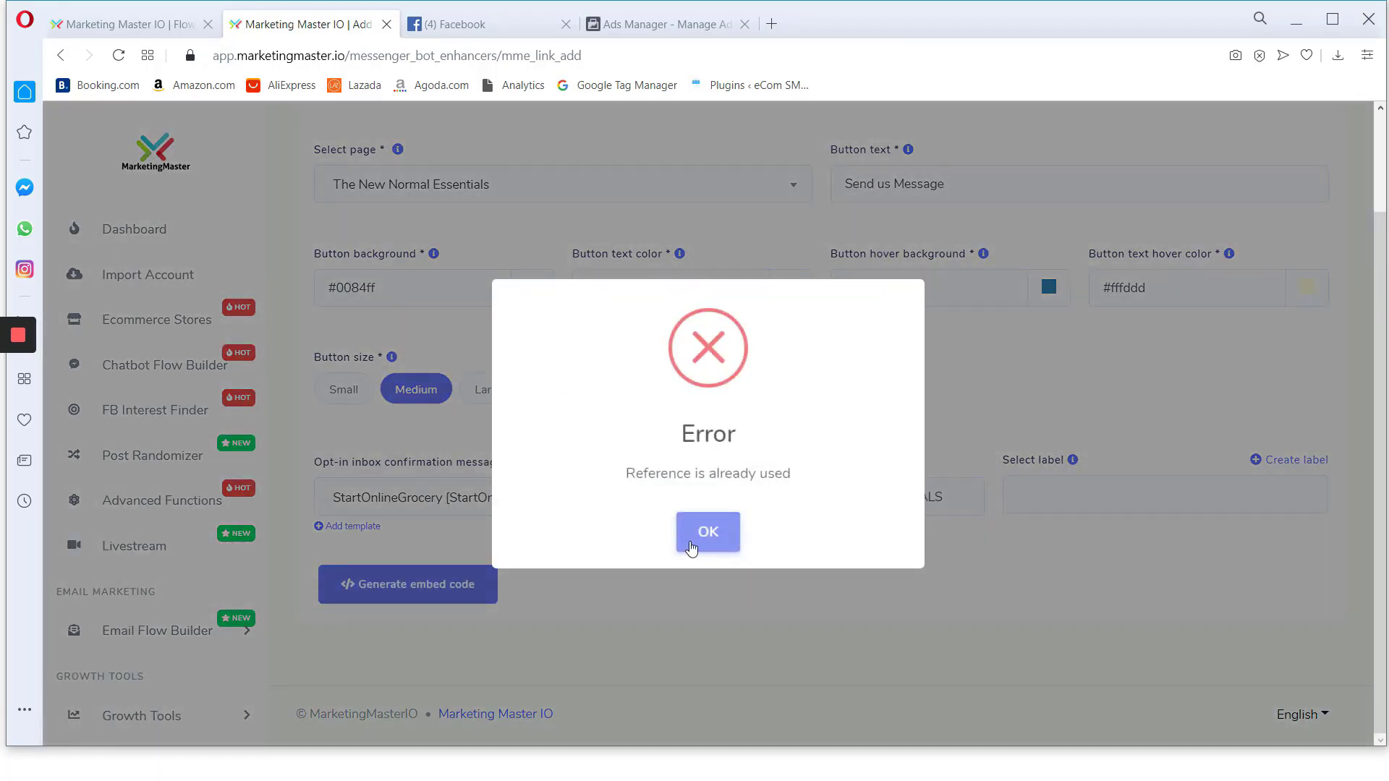
Dismiss the error and replace the m.me link's reference with StartOnlineGrocery
{"action": "left_click", "coordinate": [705, 535]}
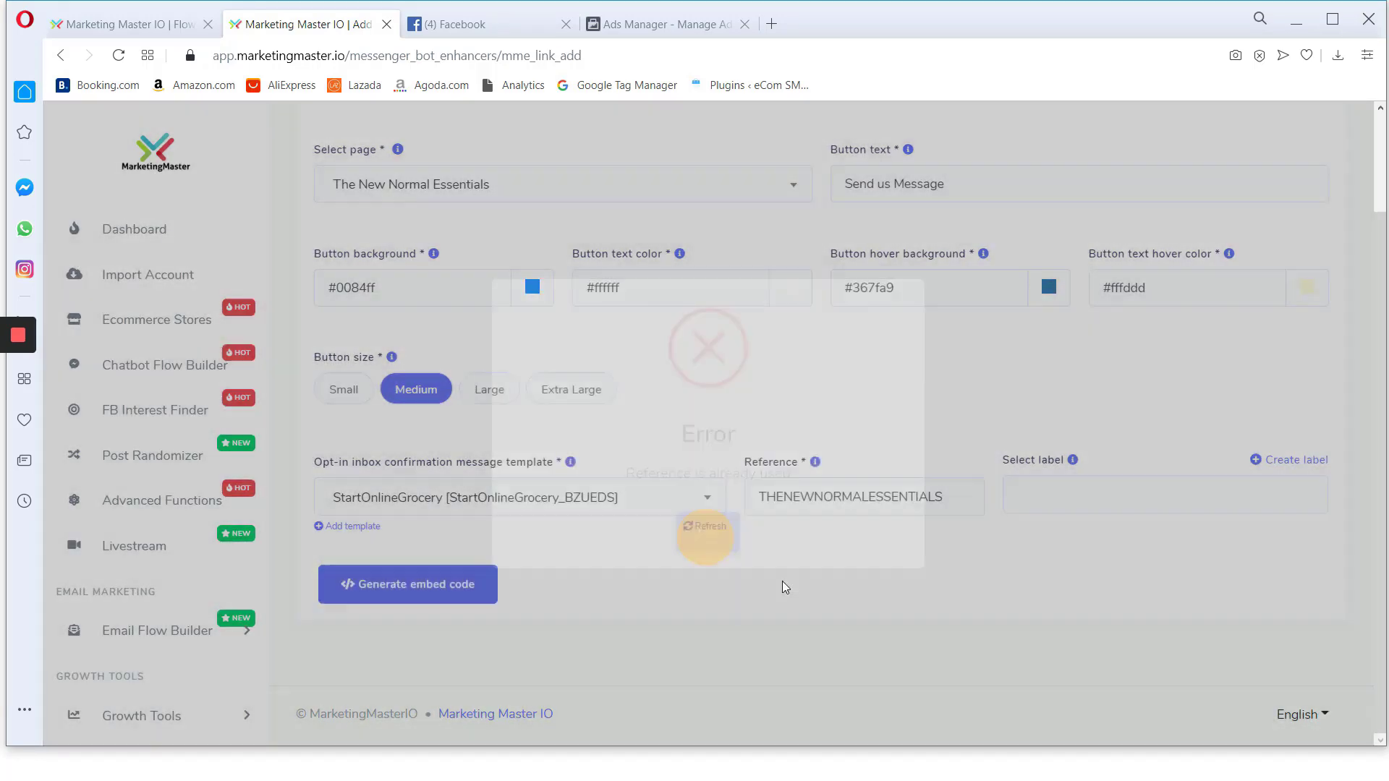
{"action": "scroll", "coordinate": [788, 590], "scroll_direction": "up", "scroll_amount": 2}
{"action": "left_click", "coordinate": [853, 701]}
{"action": "scroll", "coordinate": [585, 573], "scroll_direction": "down", "scroll_amount": 2}
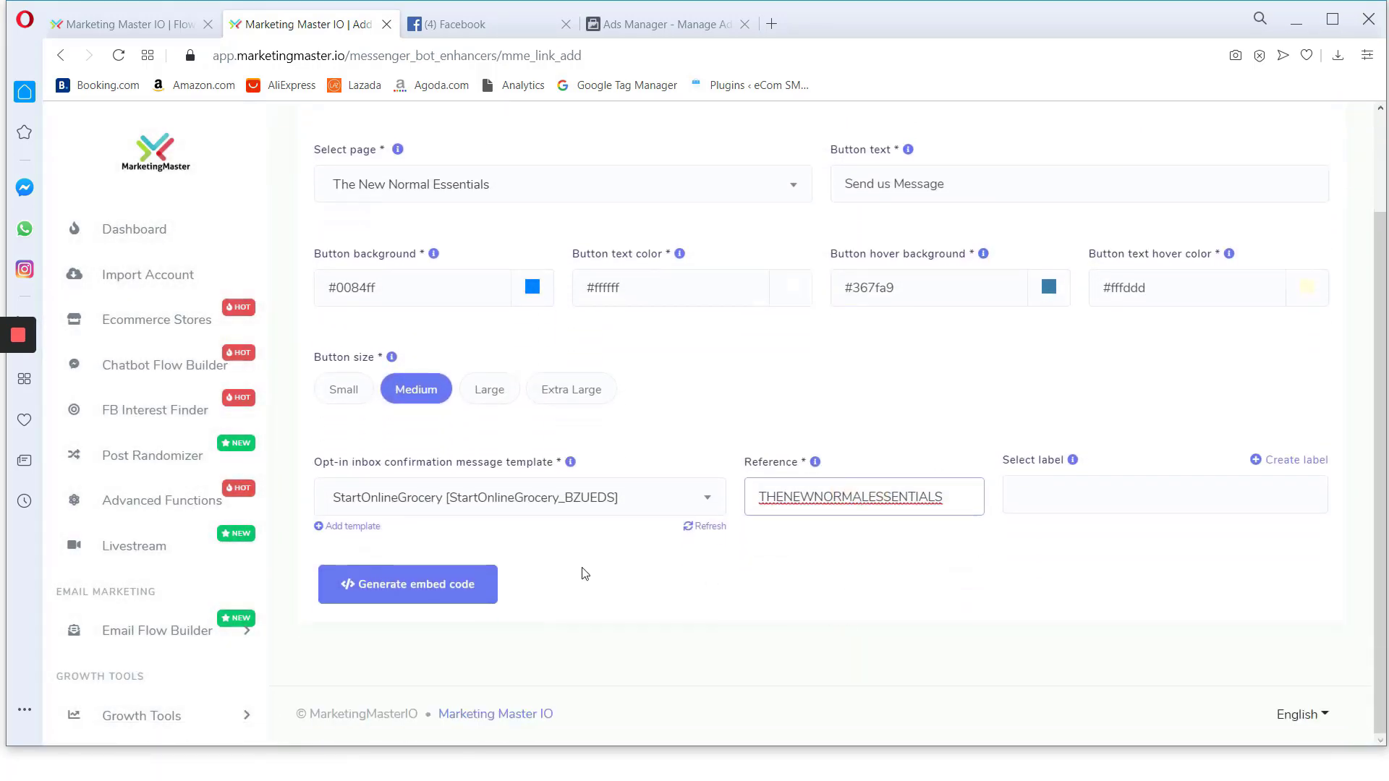
{"action": "double_click", "coordinate": [789, 491]}
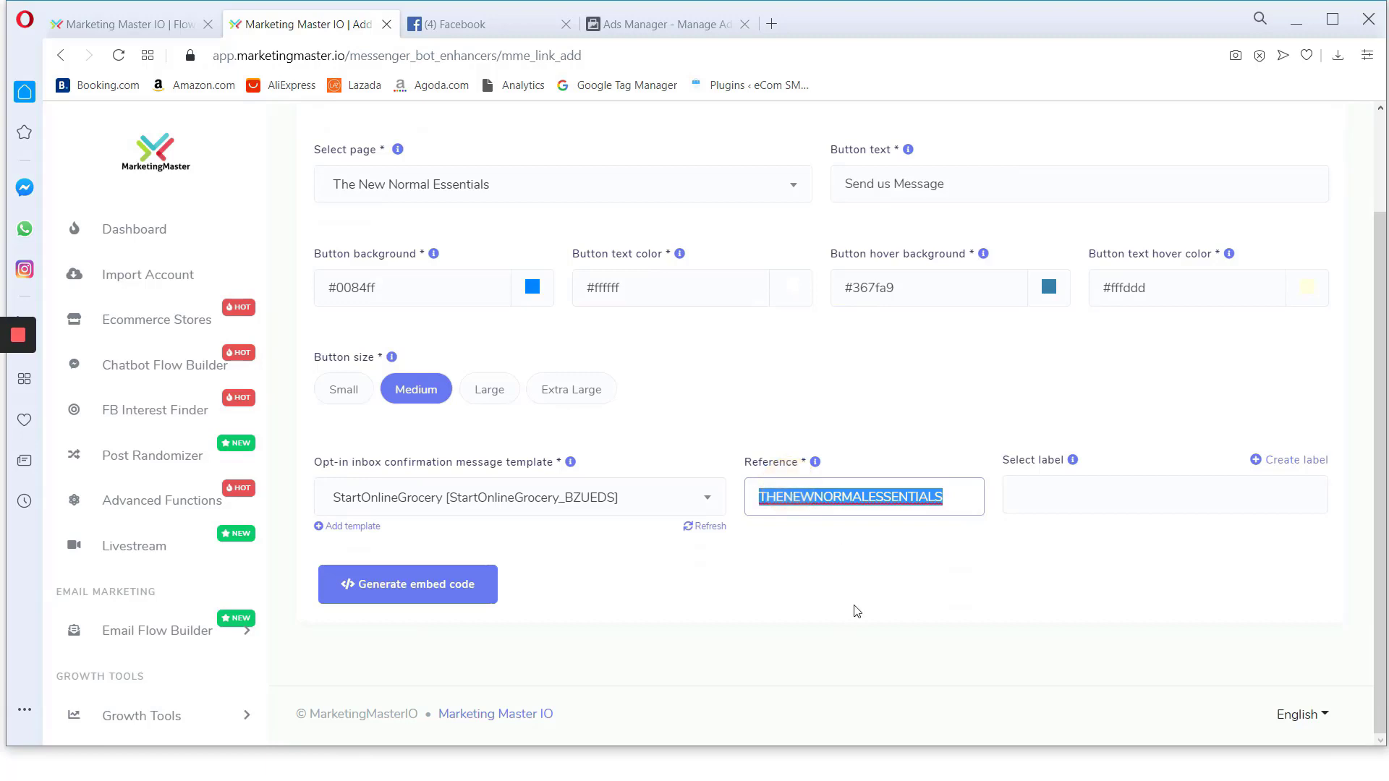
{"action": "key", "text": "BackSpace"}
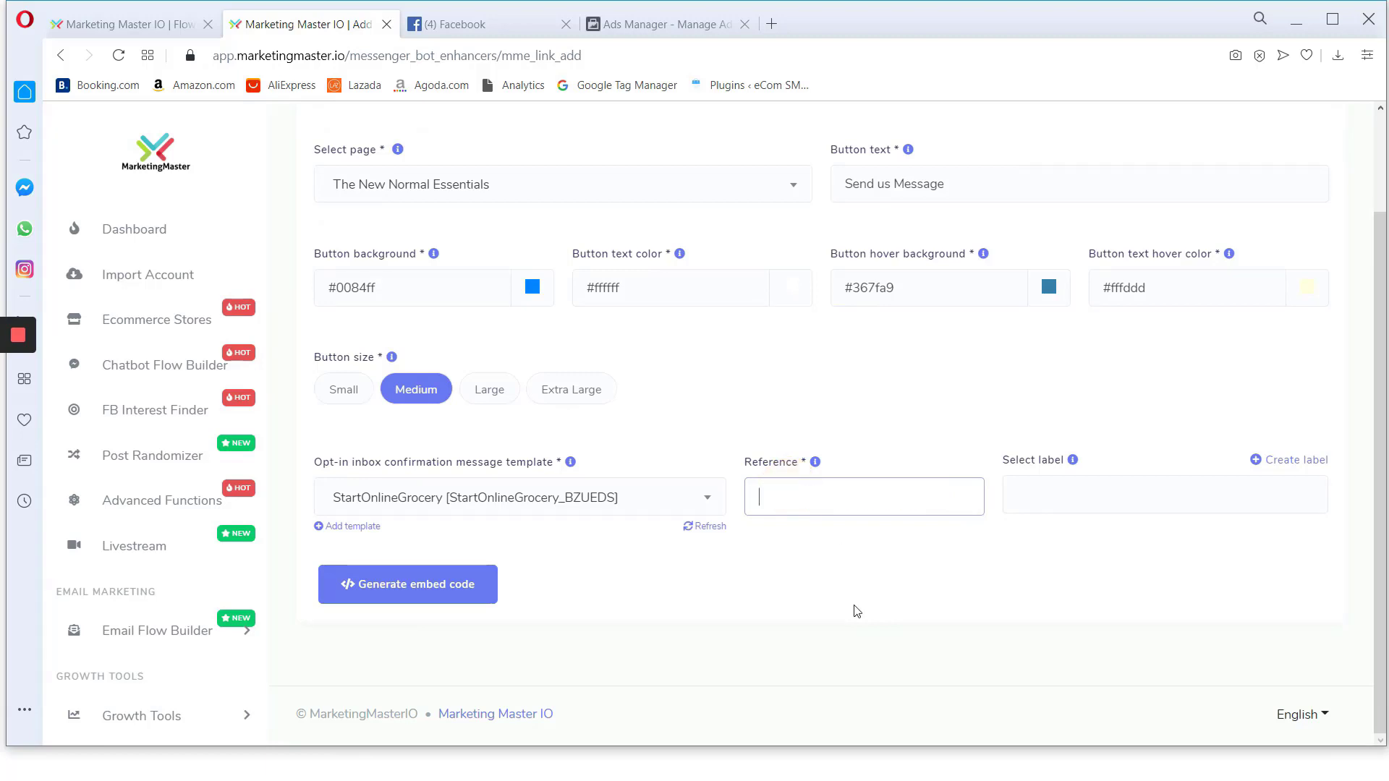
{"action": "type", "text": "StartOnlineGrocery"}
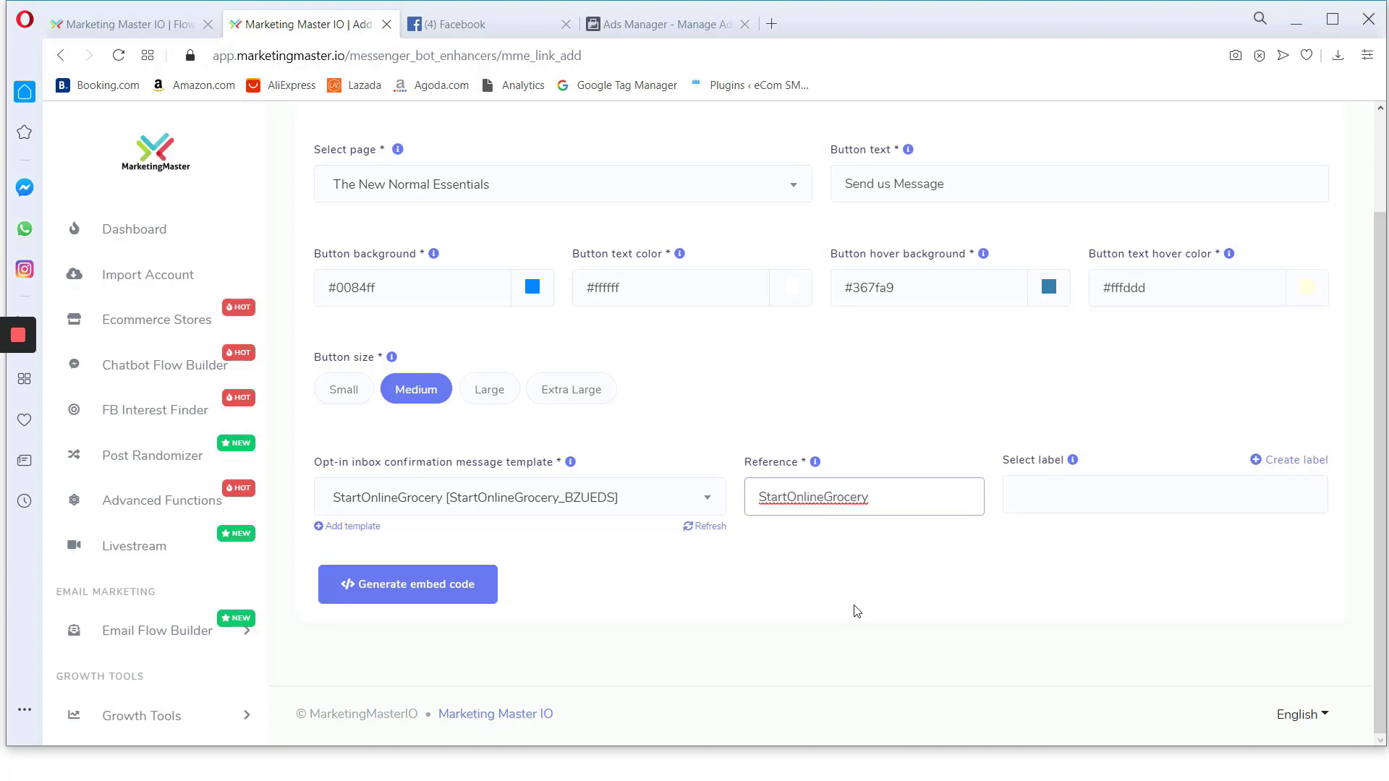
Check the Add m.me link settings, generate the embed code, and highlight the finished m.me link for inspection
{"action": "scroll", "coordinate": [585, 543], "scroll_direction": "up", "scroll_amount": 2}
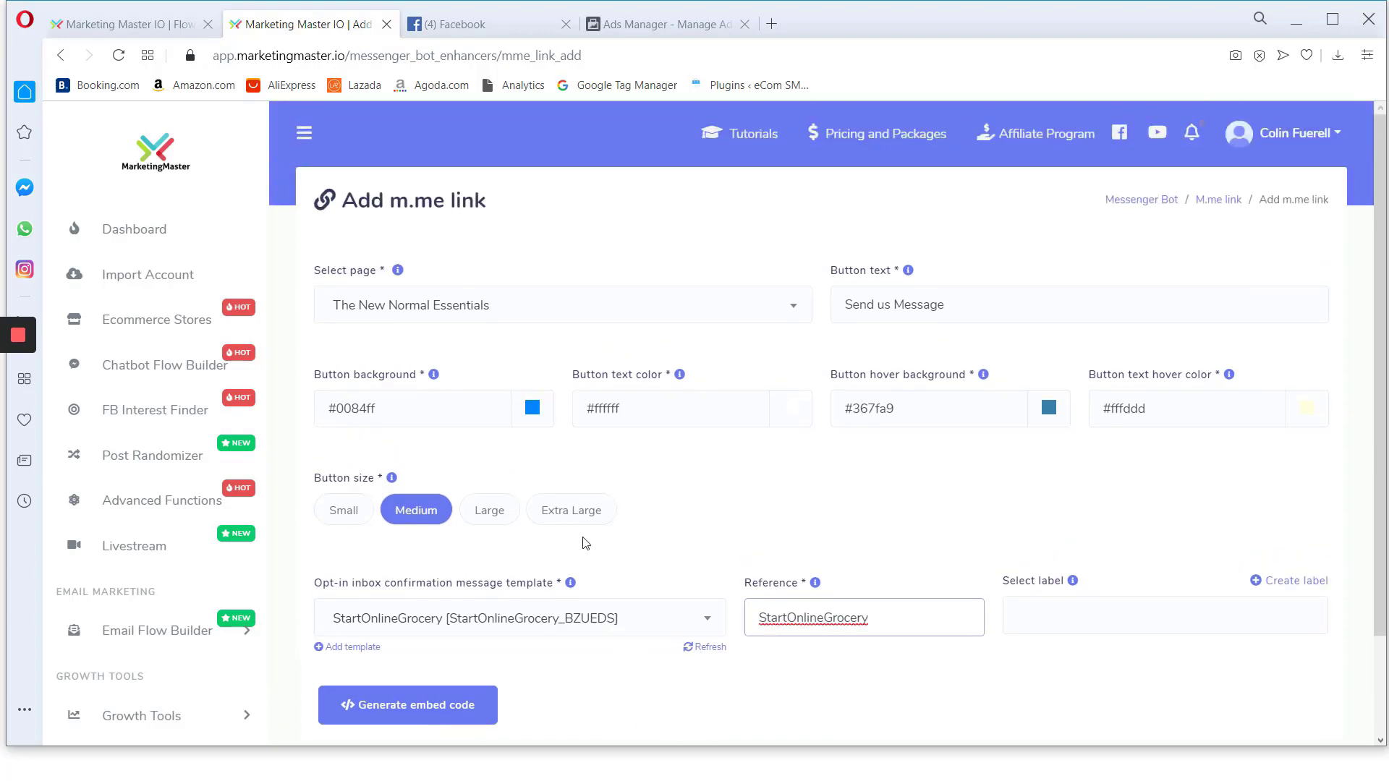
{"action": "scroll", "coordinate": [676, 378], "scroll_direction": "down", "scroll_amount": 2}
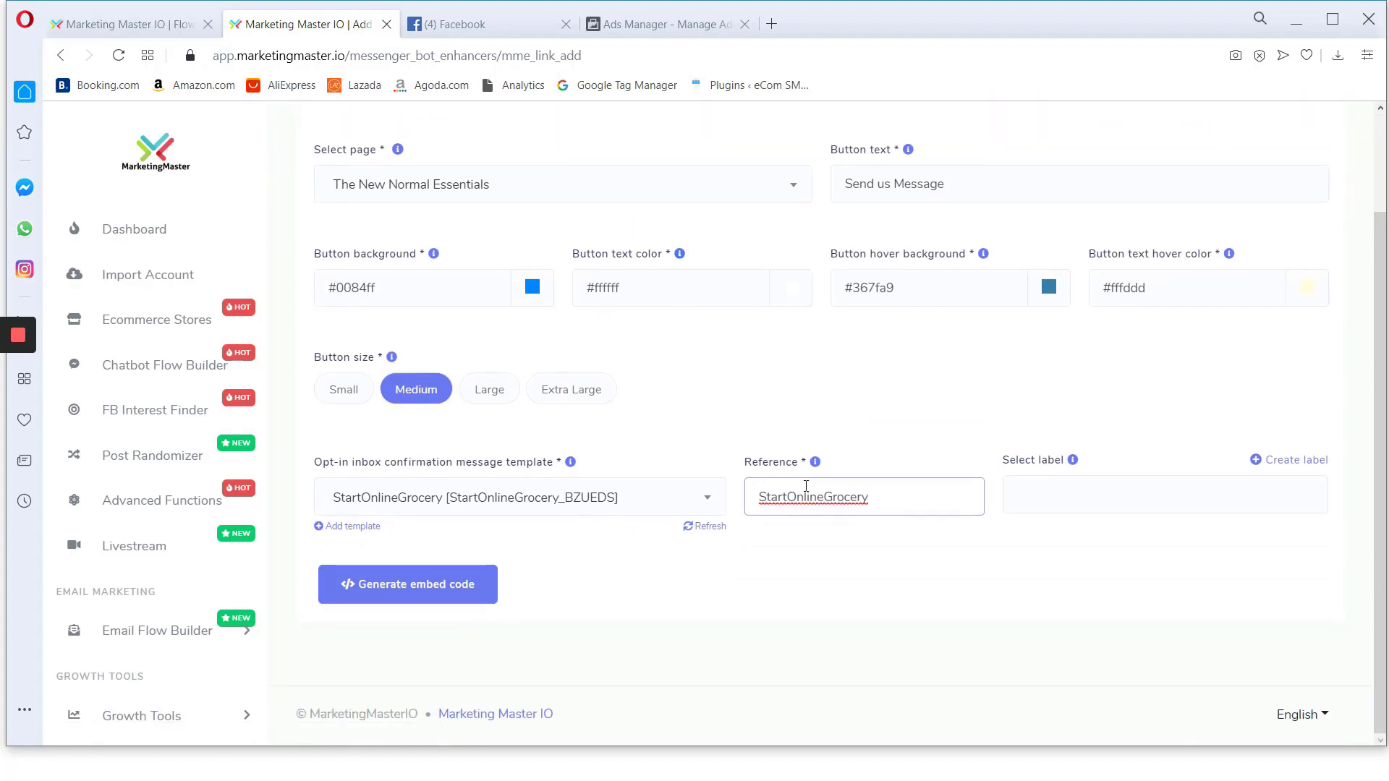
{"action": "left_click", "coordinate": [891, 490]}
{"action": "left_click", "coordinate": [386, 582]}
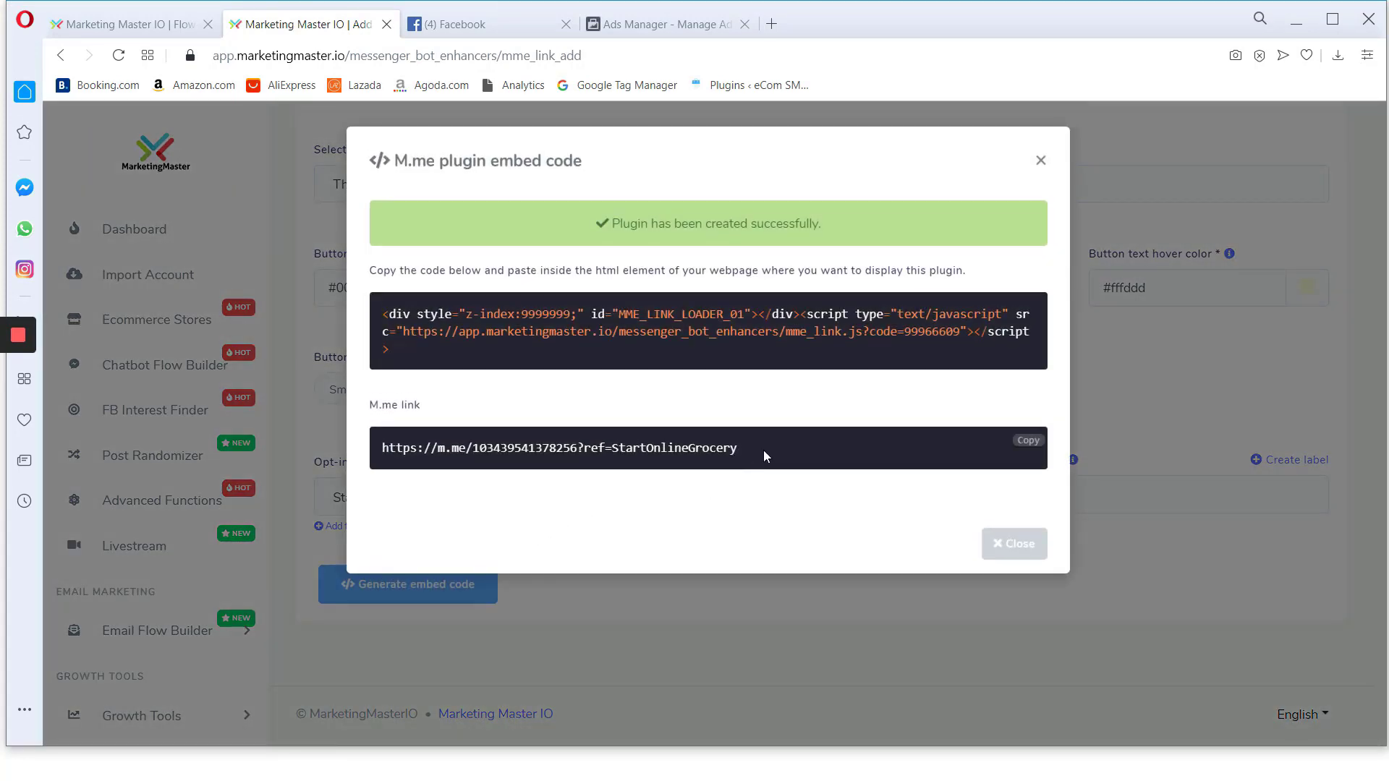
{"action": "left_click_drag", "start_coordinate": [763, 451], "coordinate": [357, 442]}
{"action": "left_click", "coordinate": [499, 449]}
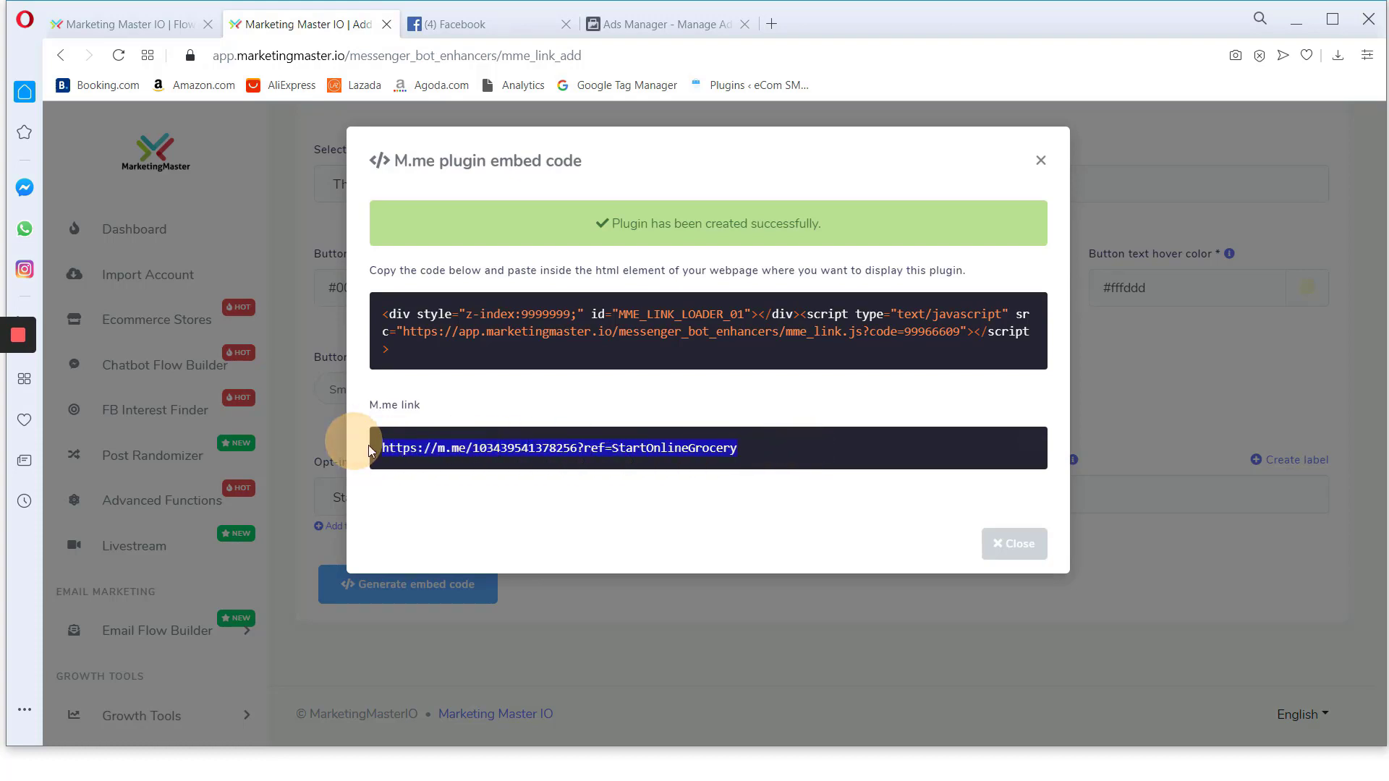
{"action": "left_click", "coordinate": [354, 441]}
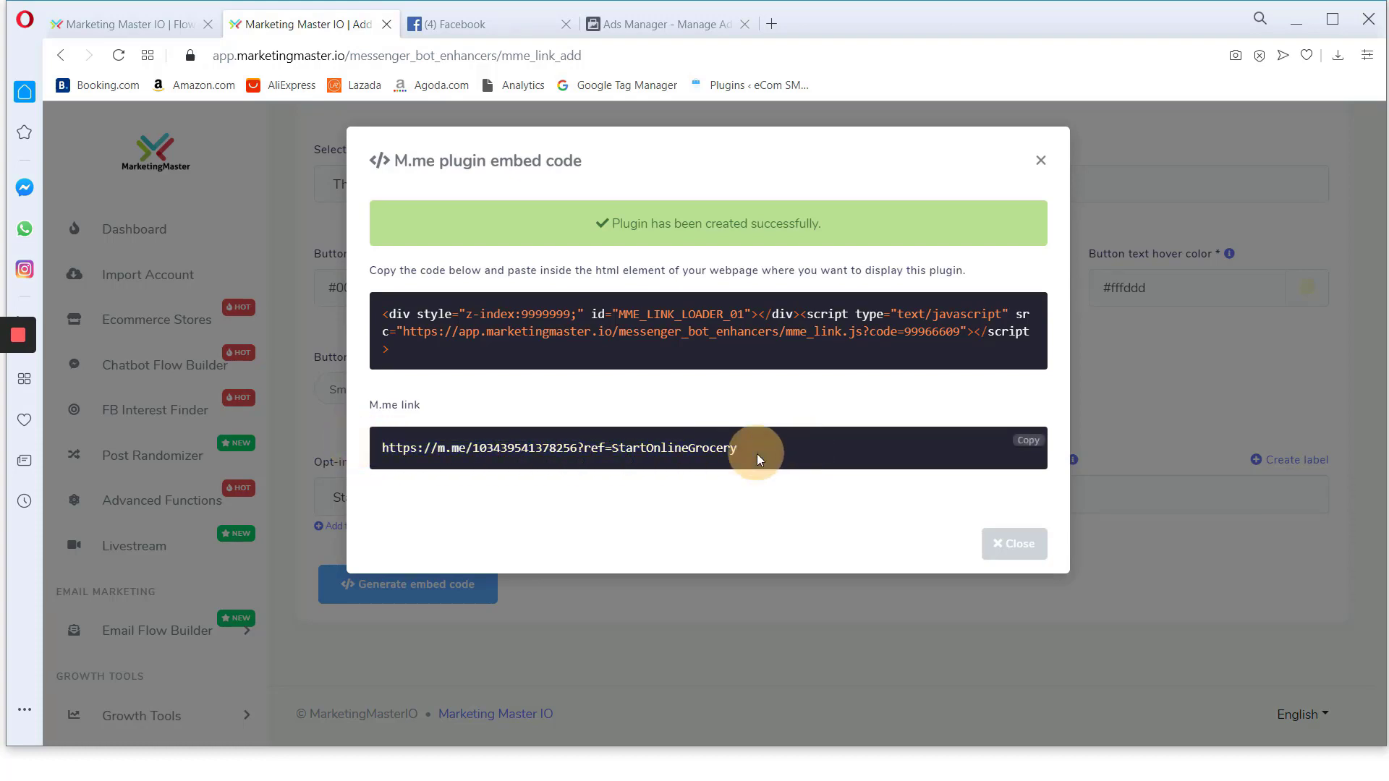
In Ads Manager, create a campaign with the Traffic objective named "Traffic What ever Name you want here" and continue to the ad set
{"action": "left_click", "coordinate": [635, 28]}
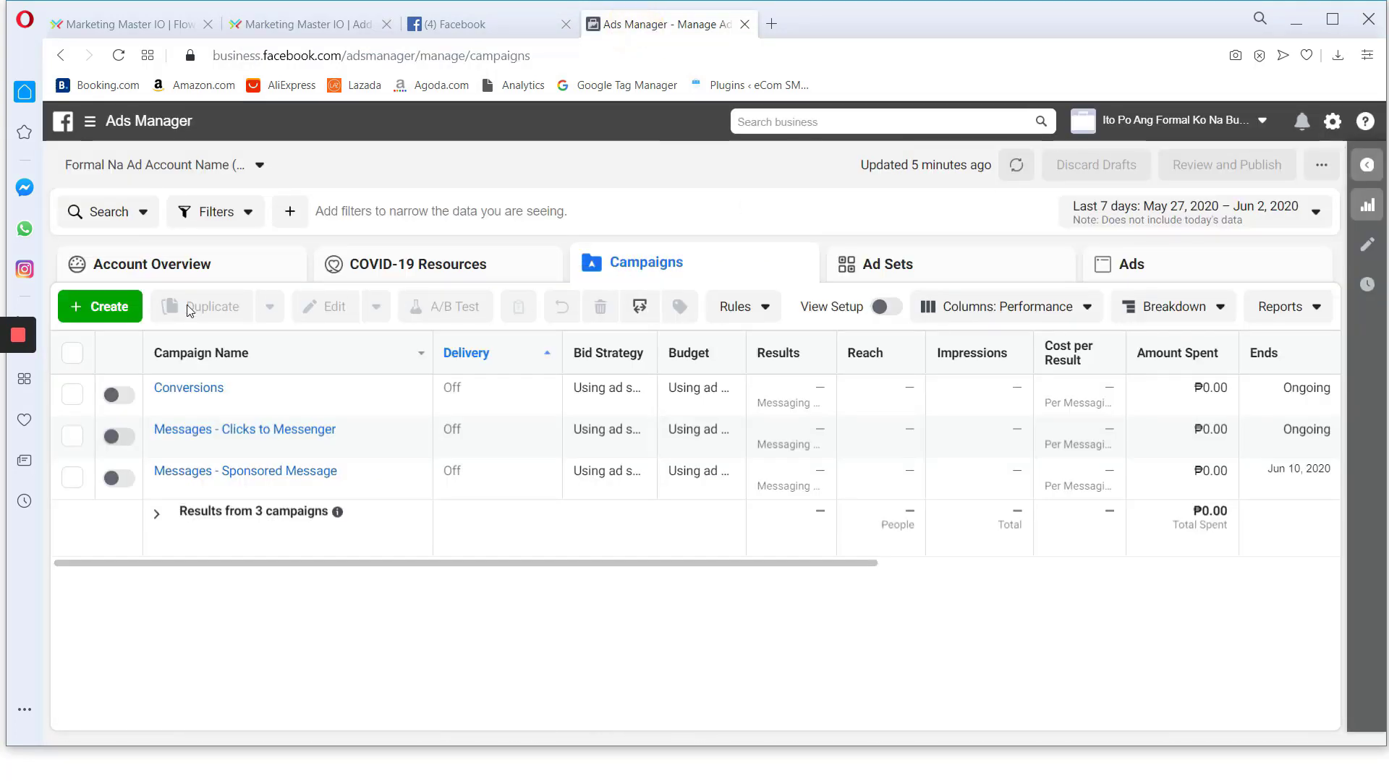
{"action": "left_click", "coordinate": [131, 308]}
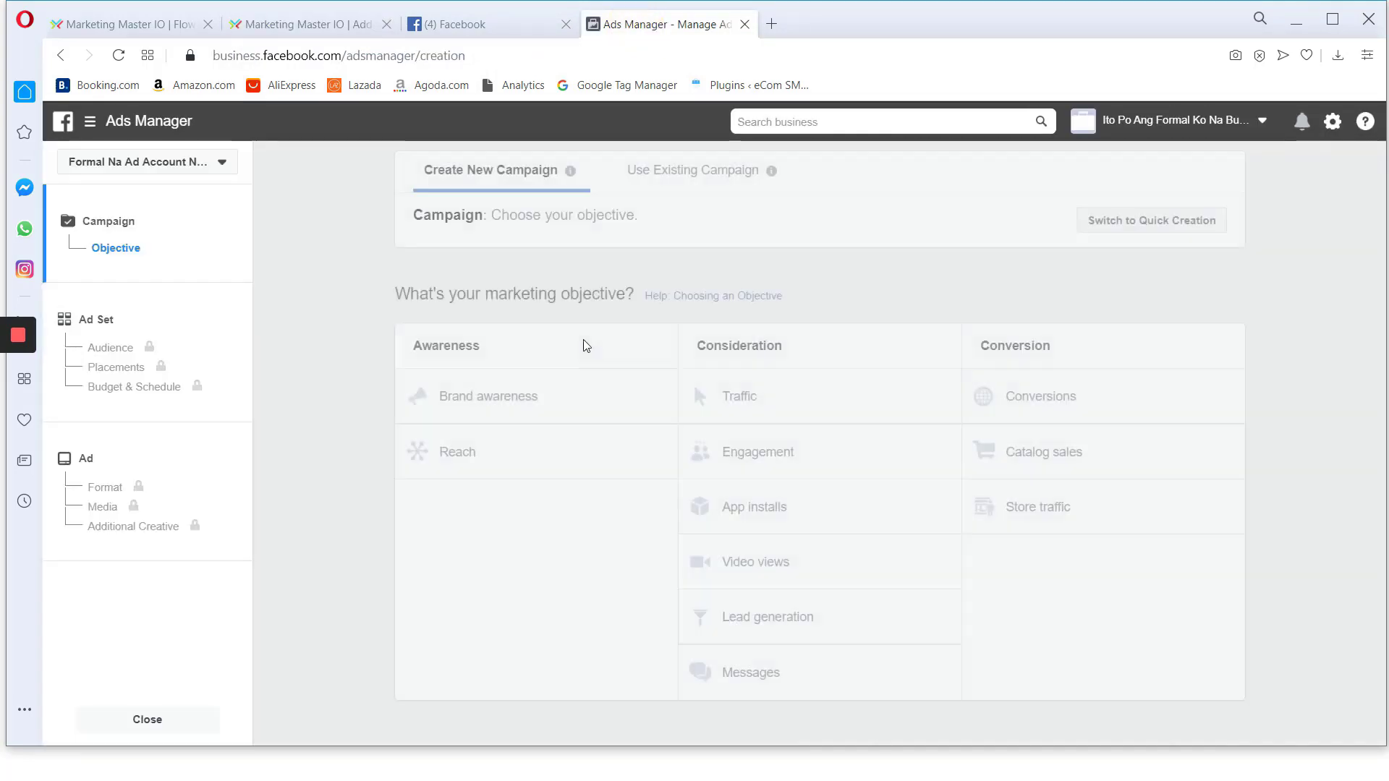
{"action": "left_click", "coordinate": [744, 402]}
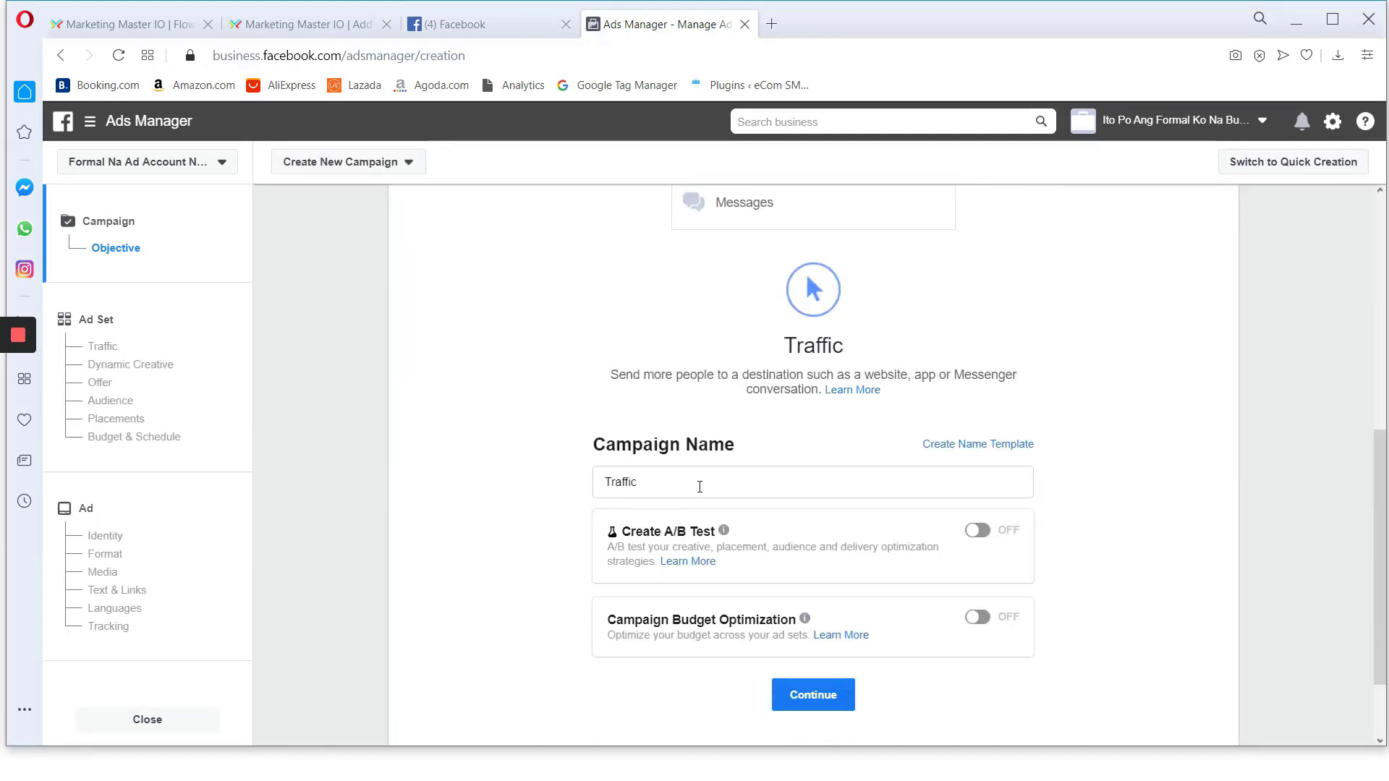
{"action": "left_click", "coordinate": [700, 486]}
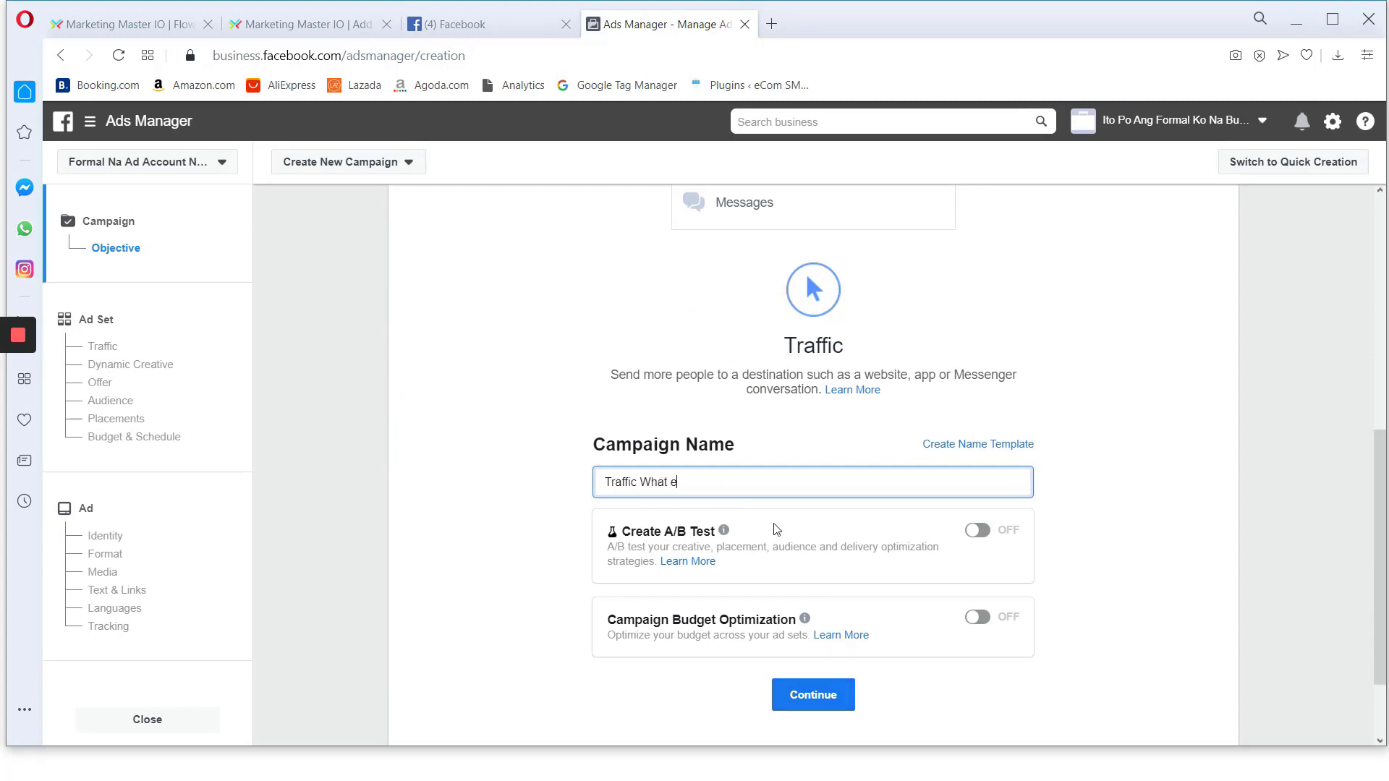
{"action": "type", "text": "What ever Name you want here"}
{"action": "left_click", "coordinate": [827, 694]}
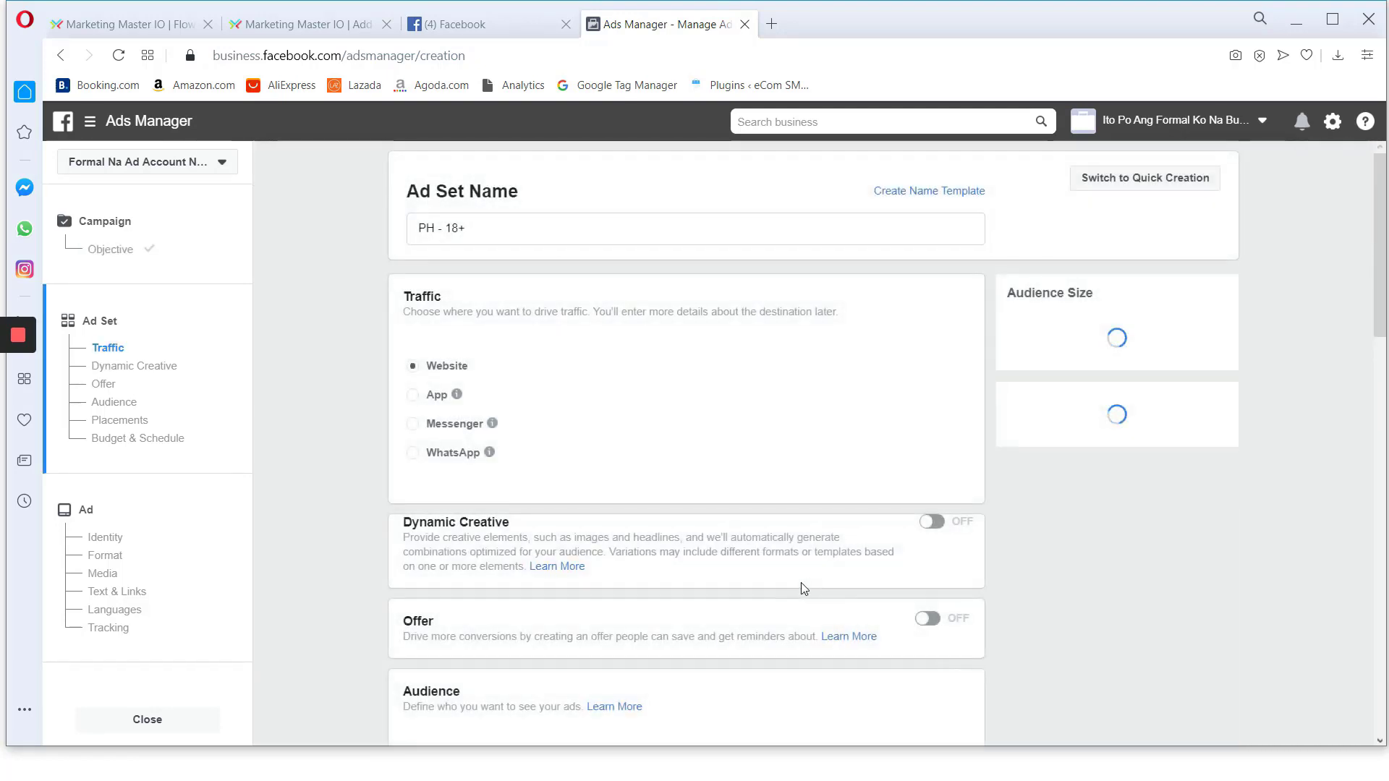
Examine the ad set name "PH - 18+" and the available traffic destinations
{"action": "left_click", "coordinate": [514, 221]}
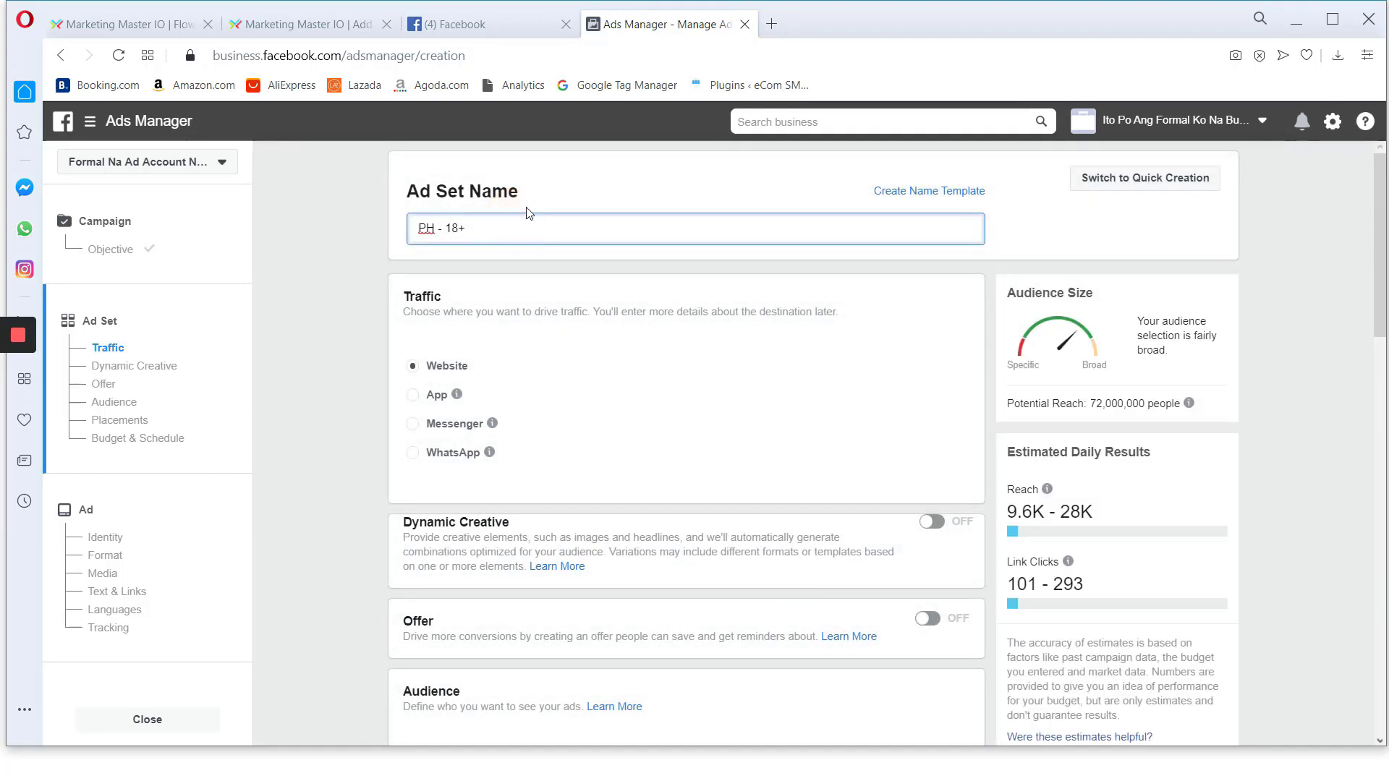
{"action": "scroll", "coordinate": [540, 297], "scroll_direction": "down", "scroll_amount": 1}
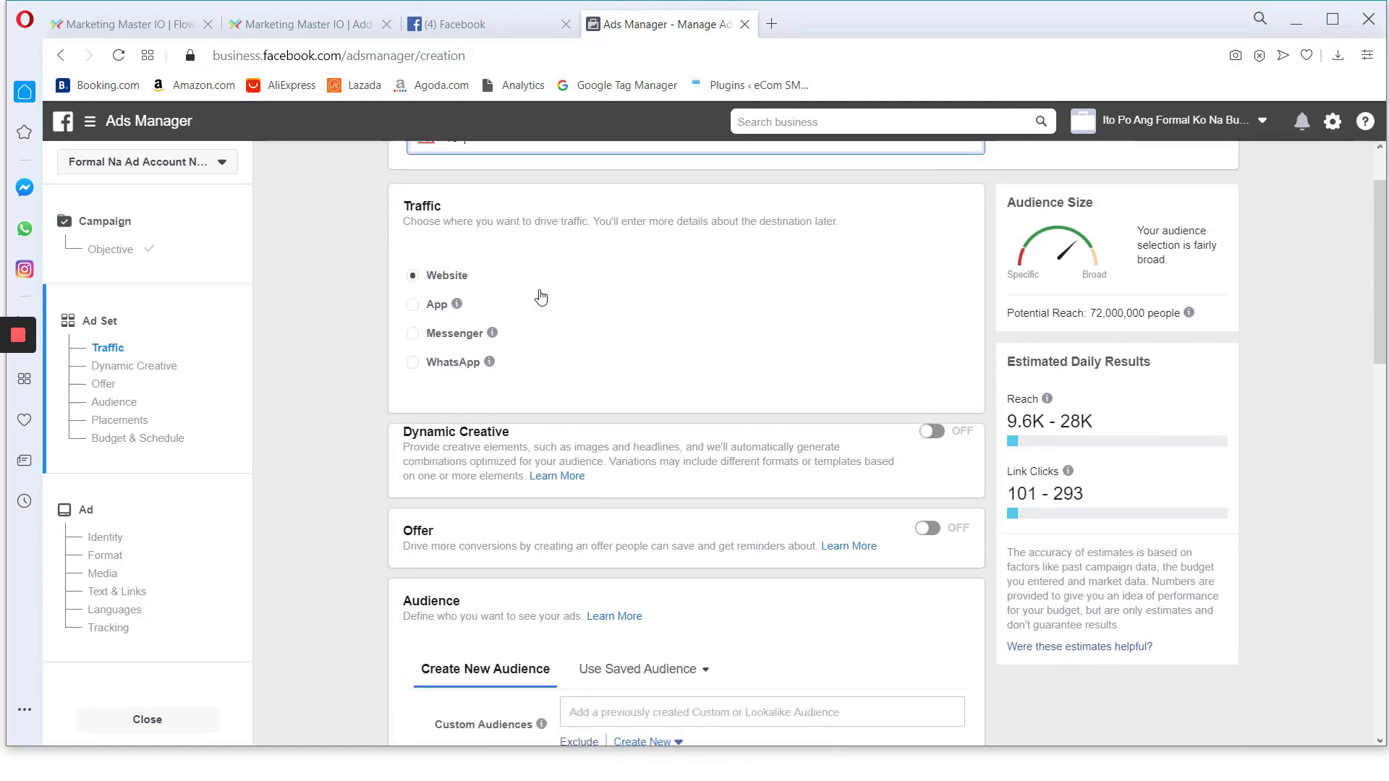
{"action": "scroll", "coordinate": [540, 296], "scroll_direction": "up", "scroll_amount": 1}
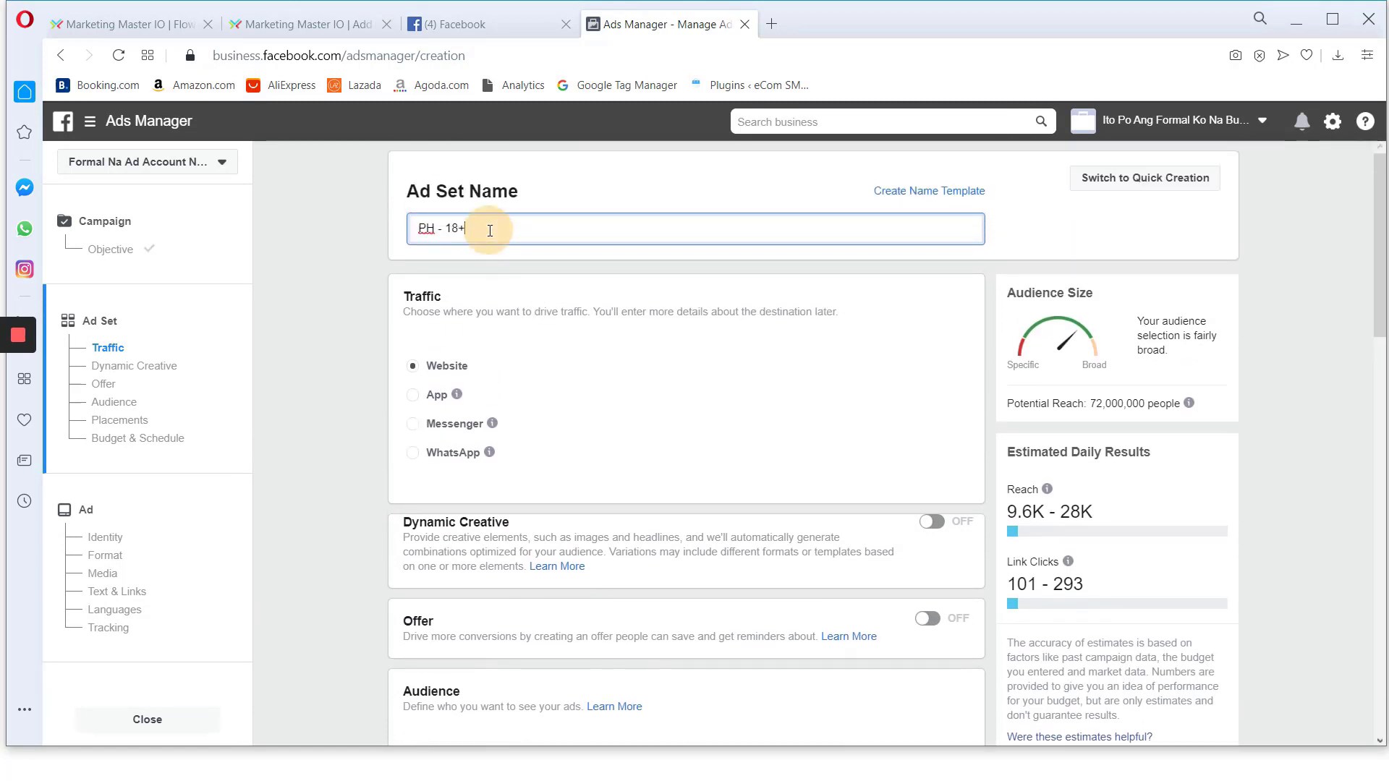
{"action": "left_click_drag", "start_coordinate": [489, 226], "coordinate": [373, 226]}
{"action": "left_click", "coordinate": [538, 275]}
{"action": "left_click_drag", "start_coordinate": [470, 229], "coordinate": [423, 230]}
{"action": "left_click", "coordinate": [575, 316]}
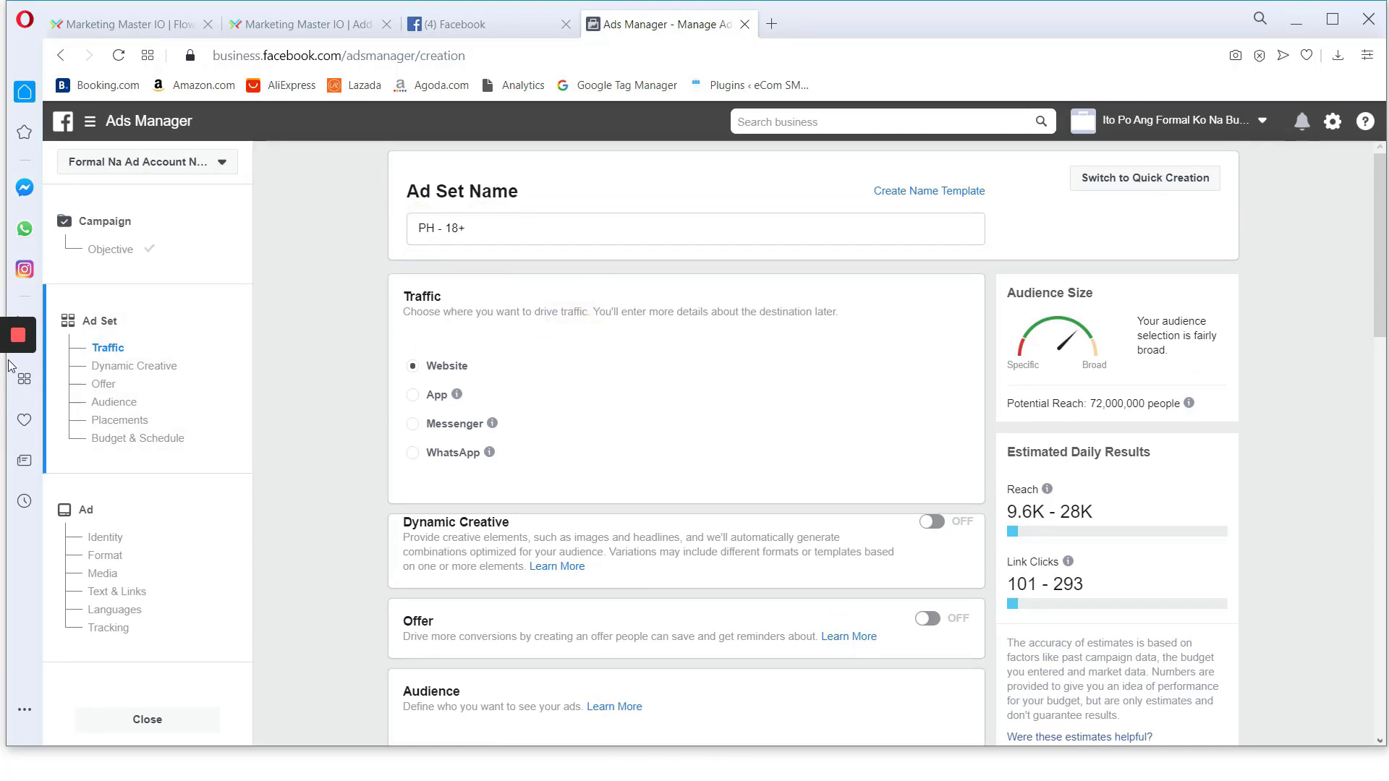
Switch the ad set's traffic destination to Messenger and back to Website to compare the two options
{"action": "left_click", "coordinate": [419, 428]}
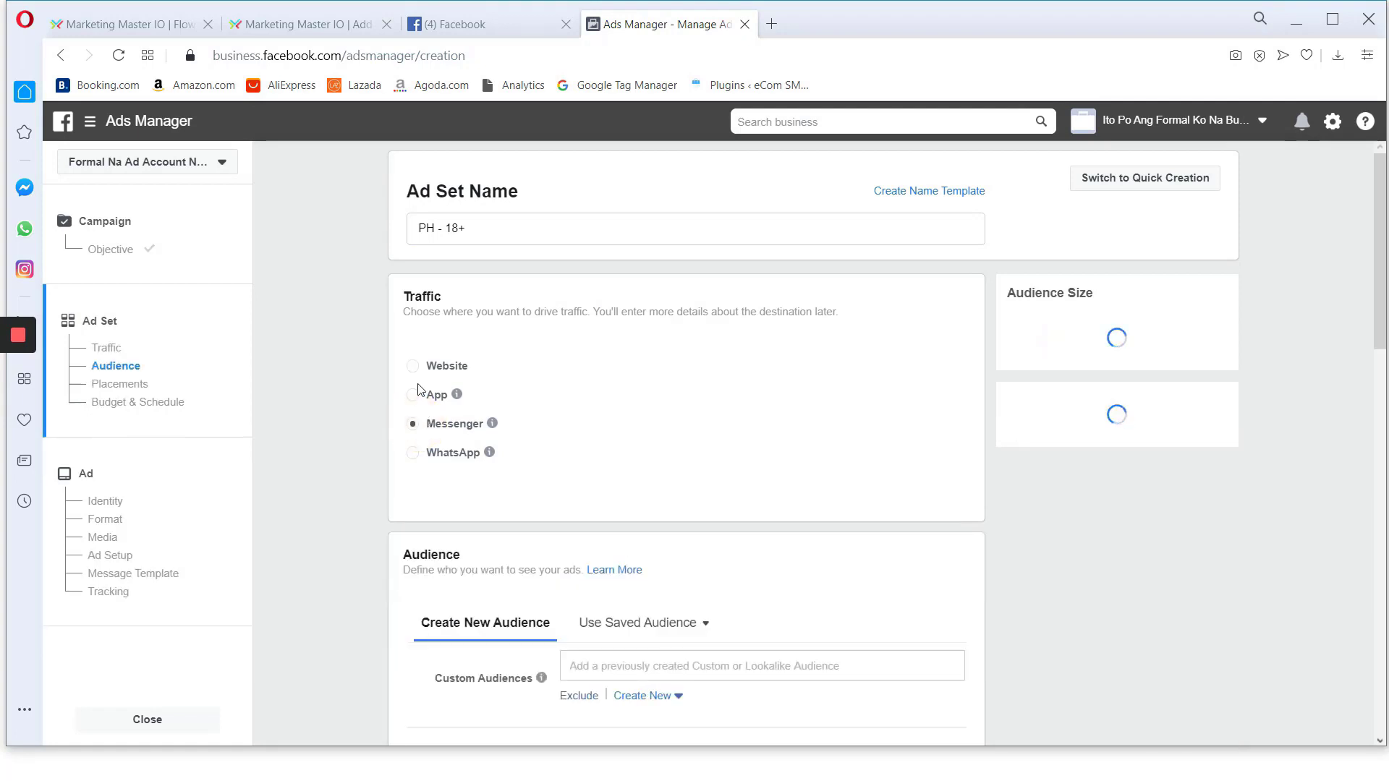
{"action": "left_click", "coordinate": [417, 368]}
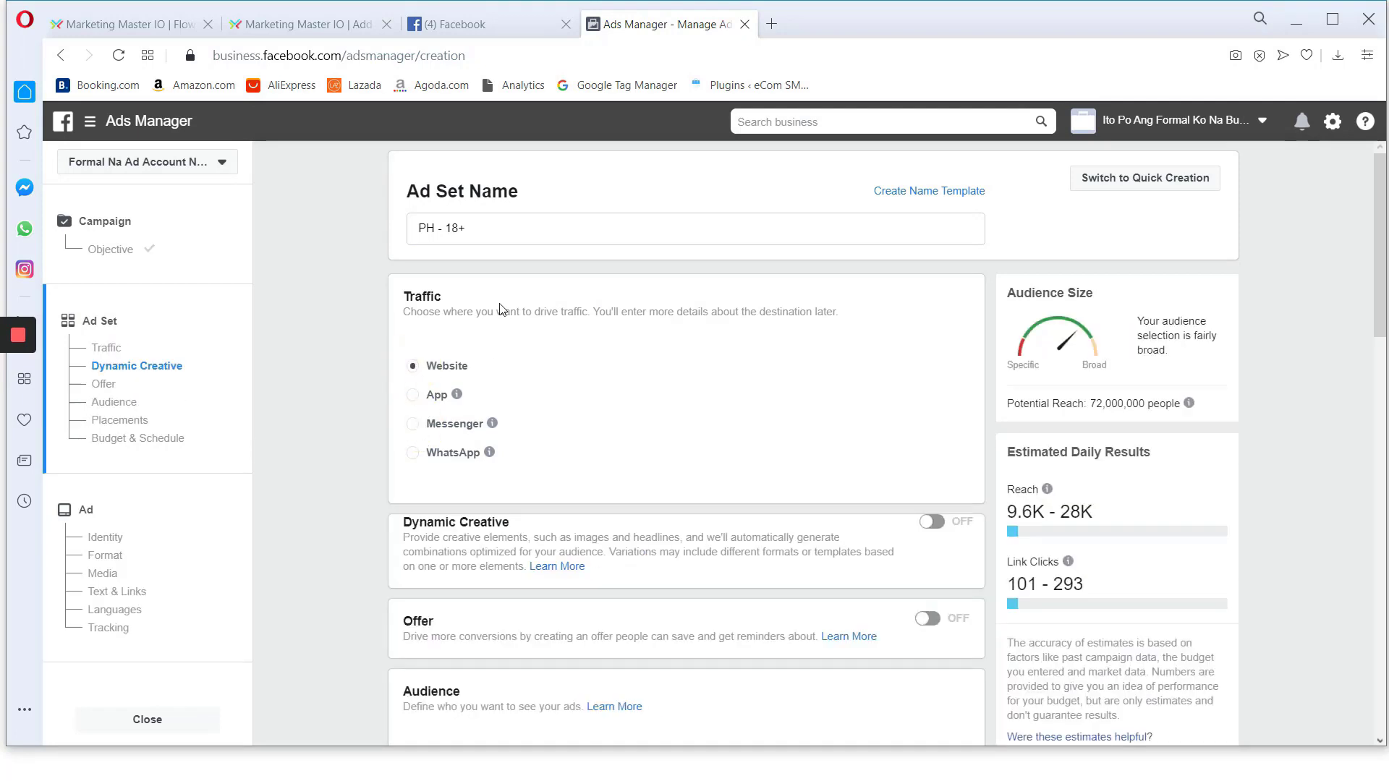
{"action": "left_click", "coordinate": [18, 452]}
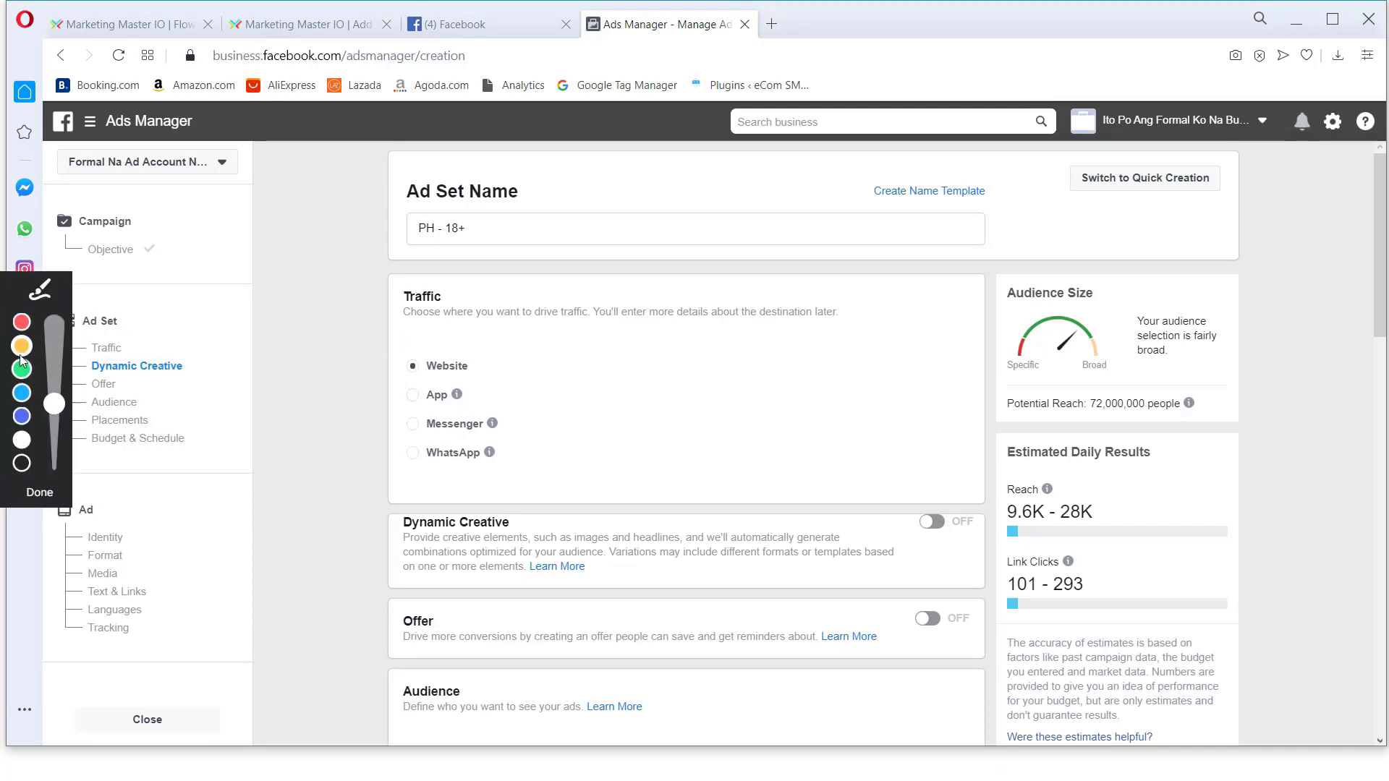
{"action": "mouse_move", "coordinate": [412, 350]}
{"action": "left_mouse_down"}
{"action": "mouse_move", "coordinate": [465, 346]}
{"action": "mouse_move", "coordinate": [434, 343]}
{"action": "left_mouse_up"}
{"action": "left_click", "coordinate": [40, 492]}
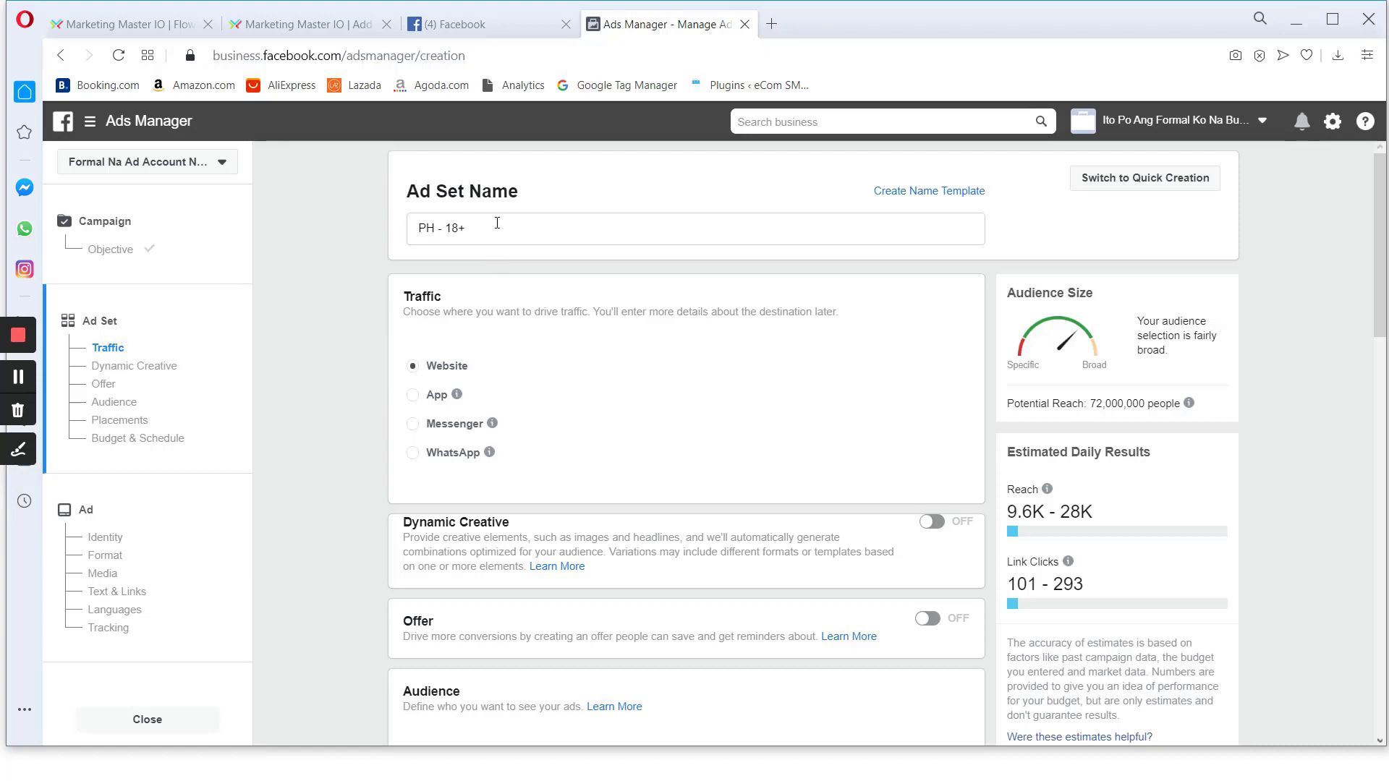
Choose Messenger as the traffic destination, review the audience, placements and budget sections, and continue to the ad setup
{"action": "left_click", "coordinate": [466, 432]}
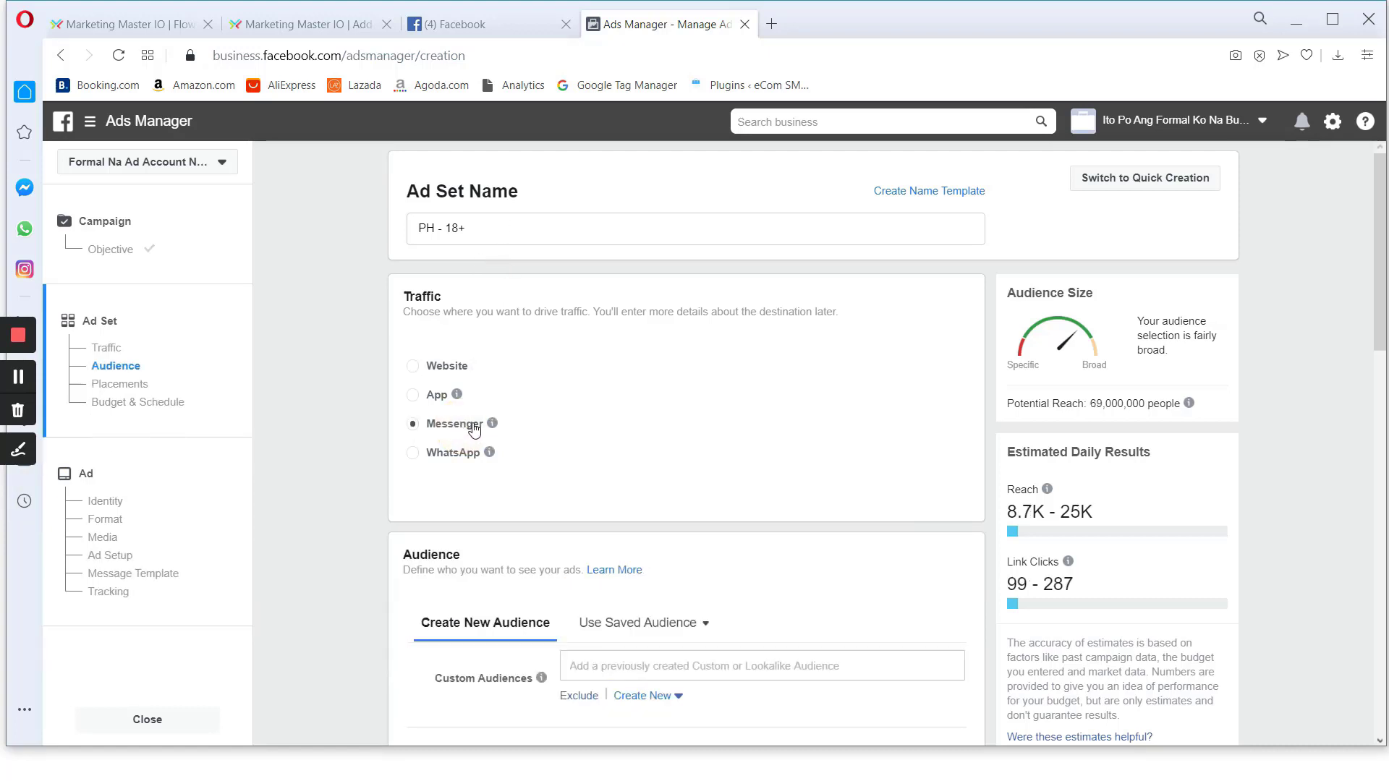
{"action": "scroll", "coordinate": [489, 496], "scroll_direction": "down", "scroll_amount": 1}
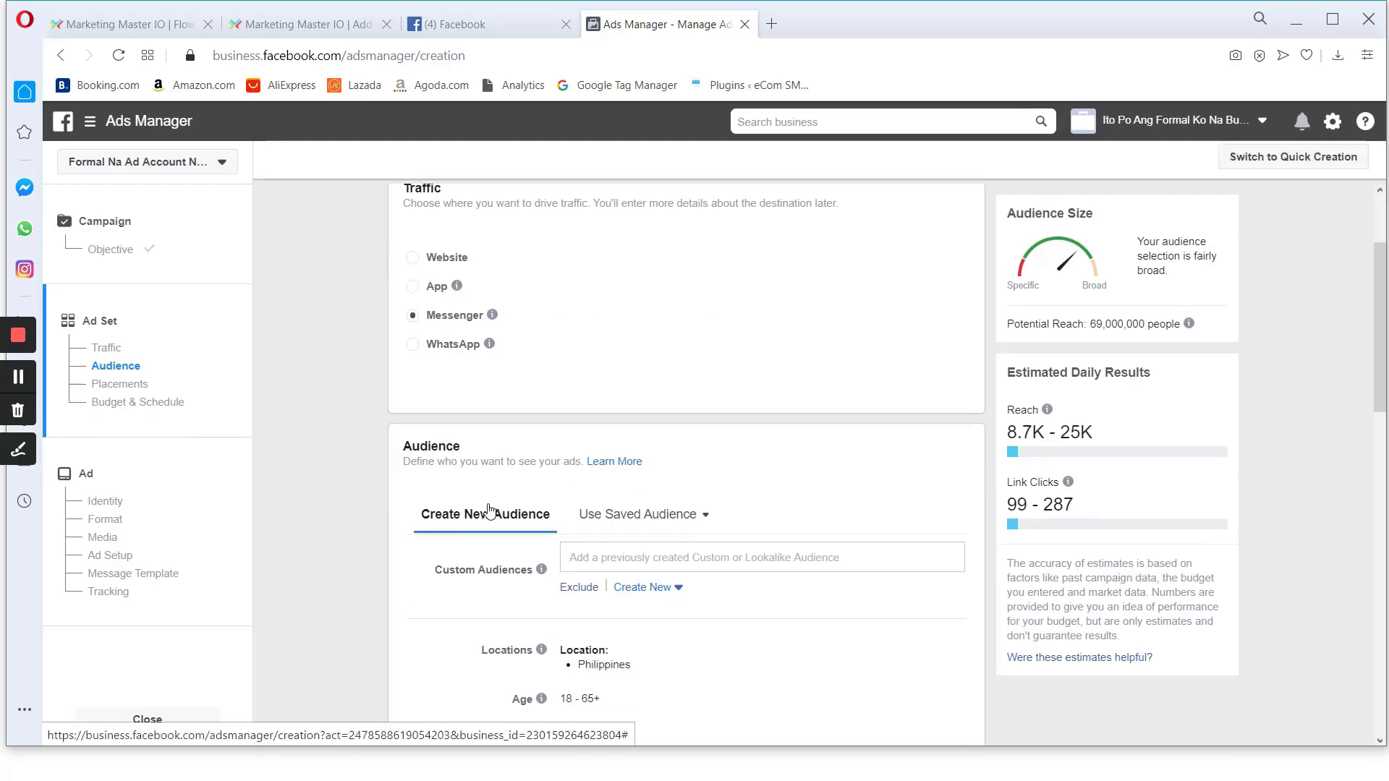
{"action": "scroll", "coordinate": [480, 505], "scroll_direction": "up", "scroll_amount": 2}
{"action": "scroll", "coordinate": [484, 579], "scroll_direction": "down", "scroll_amount": 15}
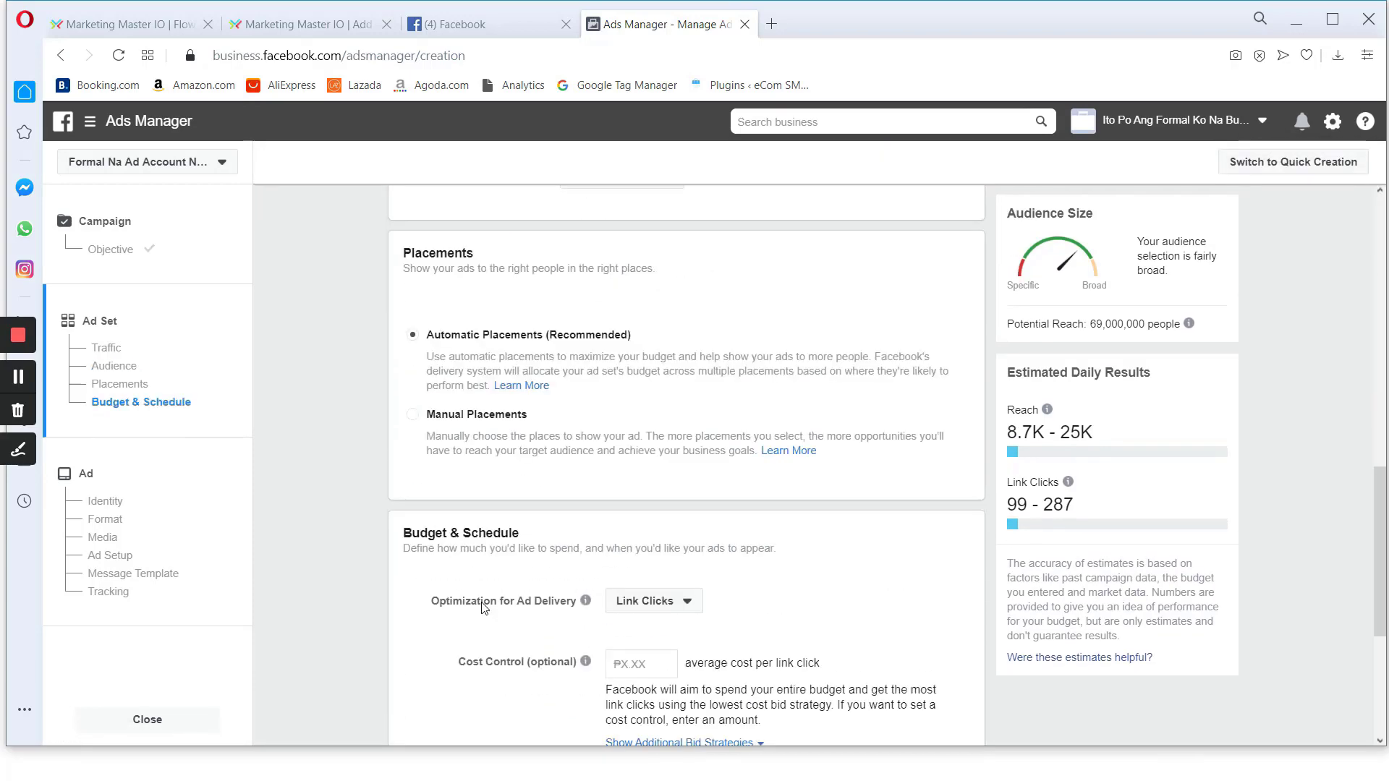
{"action": "scroll", "coordinate": [492, 589], "scroll_direction": "up", "scroll_amount": 15}
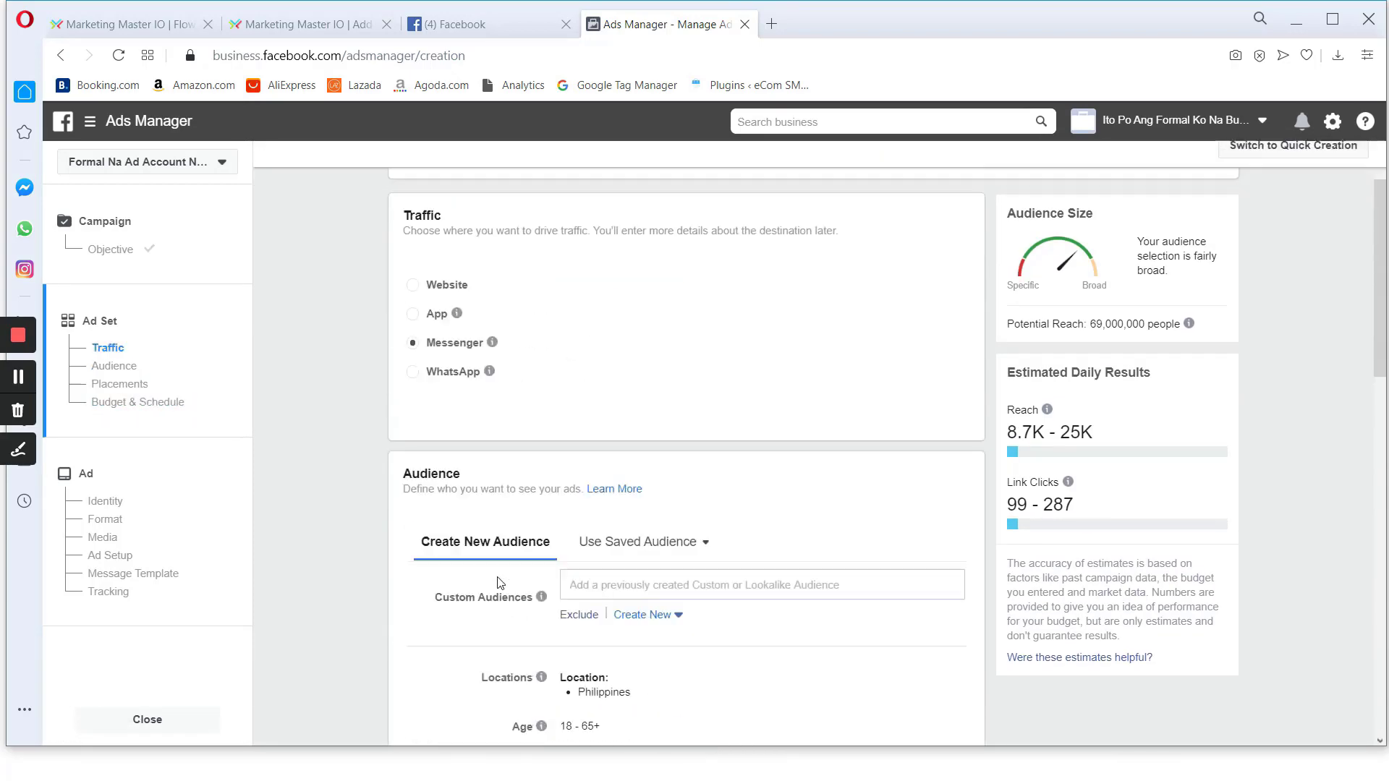
{"action": "scroll", "coordinate": [362, 622], "scroll_direction": "down", "scroll_amount": 4}
{"action": "scroll", "coordinate": [290, 645], "scroll_direction": "down", "scroll_amount": 5}
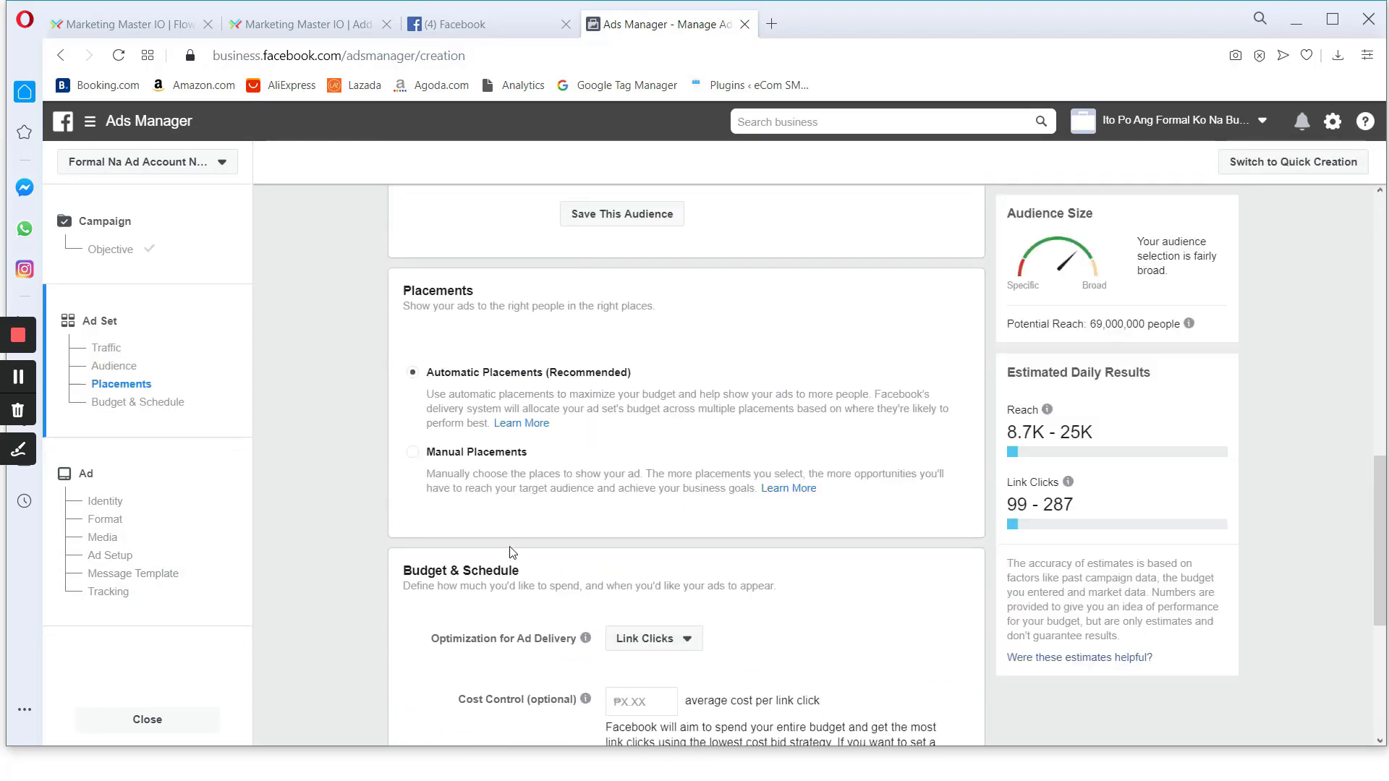
{"action": "scroll", "coordinate": [511, 552], "scroll_direction": "up", "scroll_amount": 10}
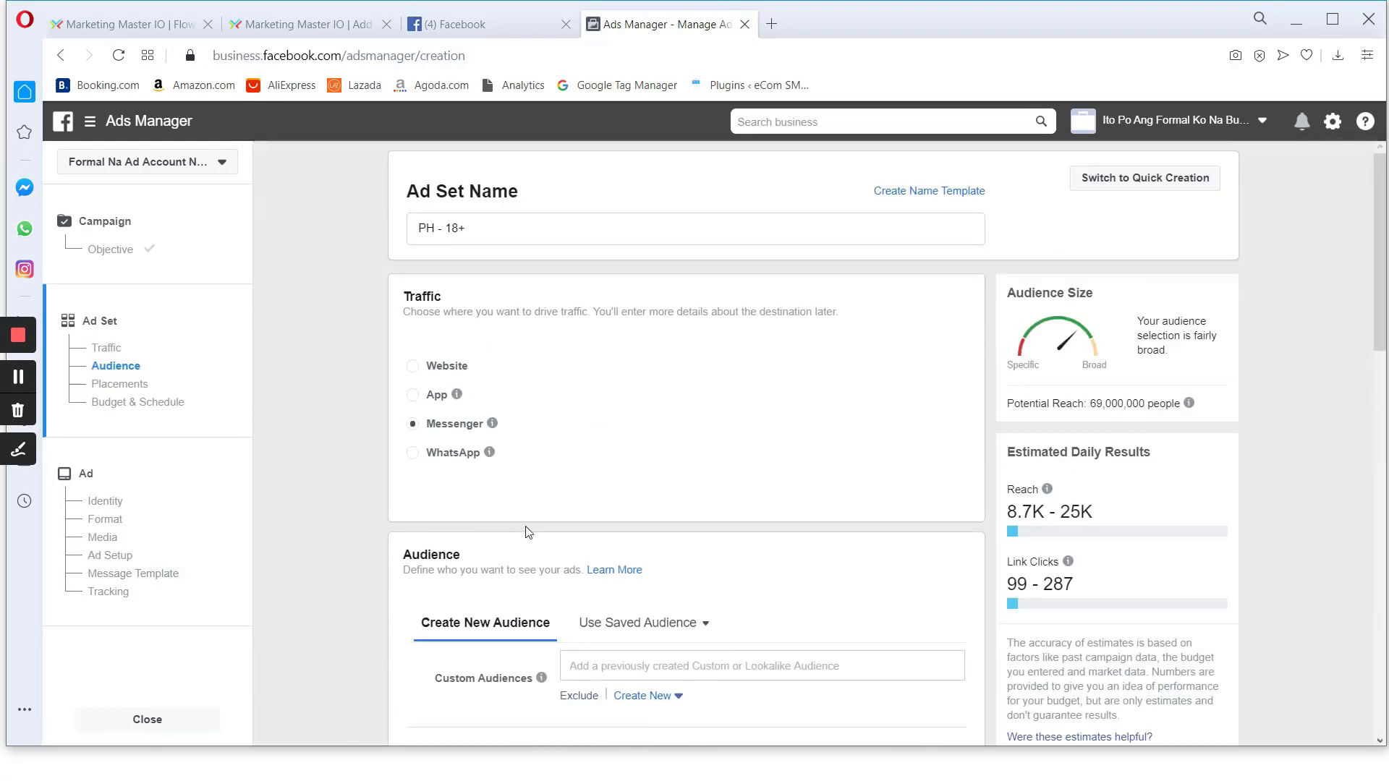
{"action": "scroll", "coordinate": [601, 577], "scroll_direction": "down", "scroll_amount": 2}
{"action": "scroll", "coordinate": [679, 583], "scroll_direction": "up", "scroll_amount": 2}
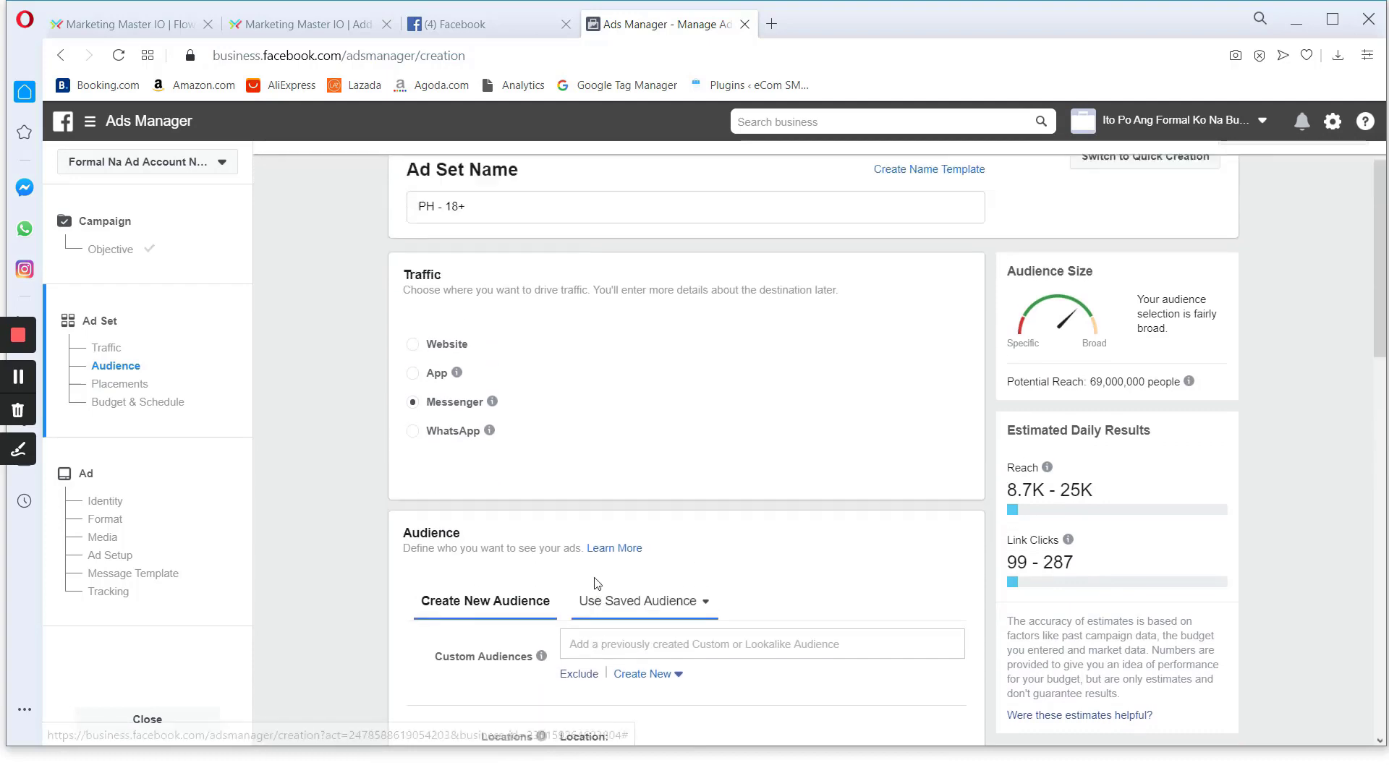
{"action": "scroll", "coordinate": [617, 598], "scroll_direction": "down", "scroll_amount": 8}
{"action": "scroll", "coordinate": [716, 653], "scroll_direction": "down", "scroll_amount": 5}
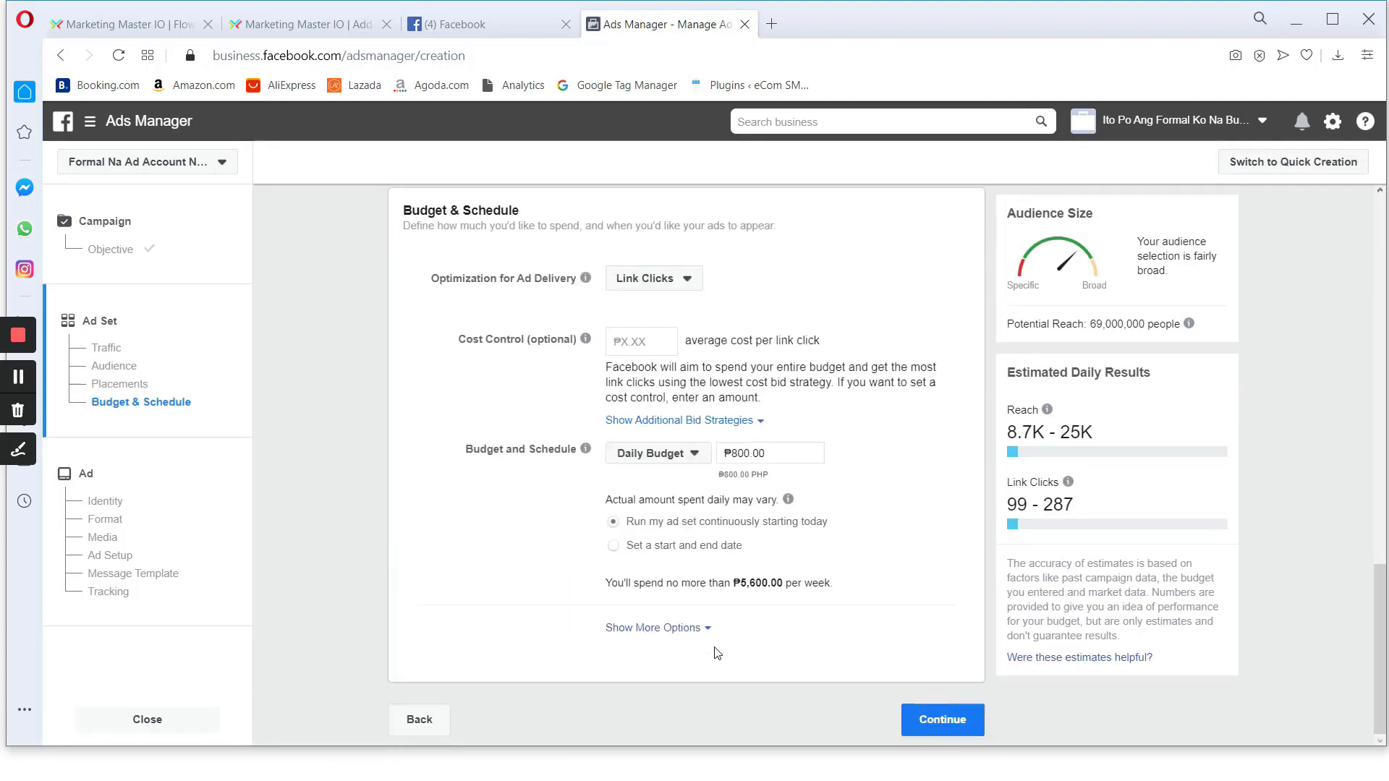
{"action": "left_click", "coordinate": [940, 713]}
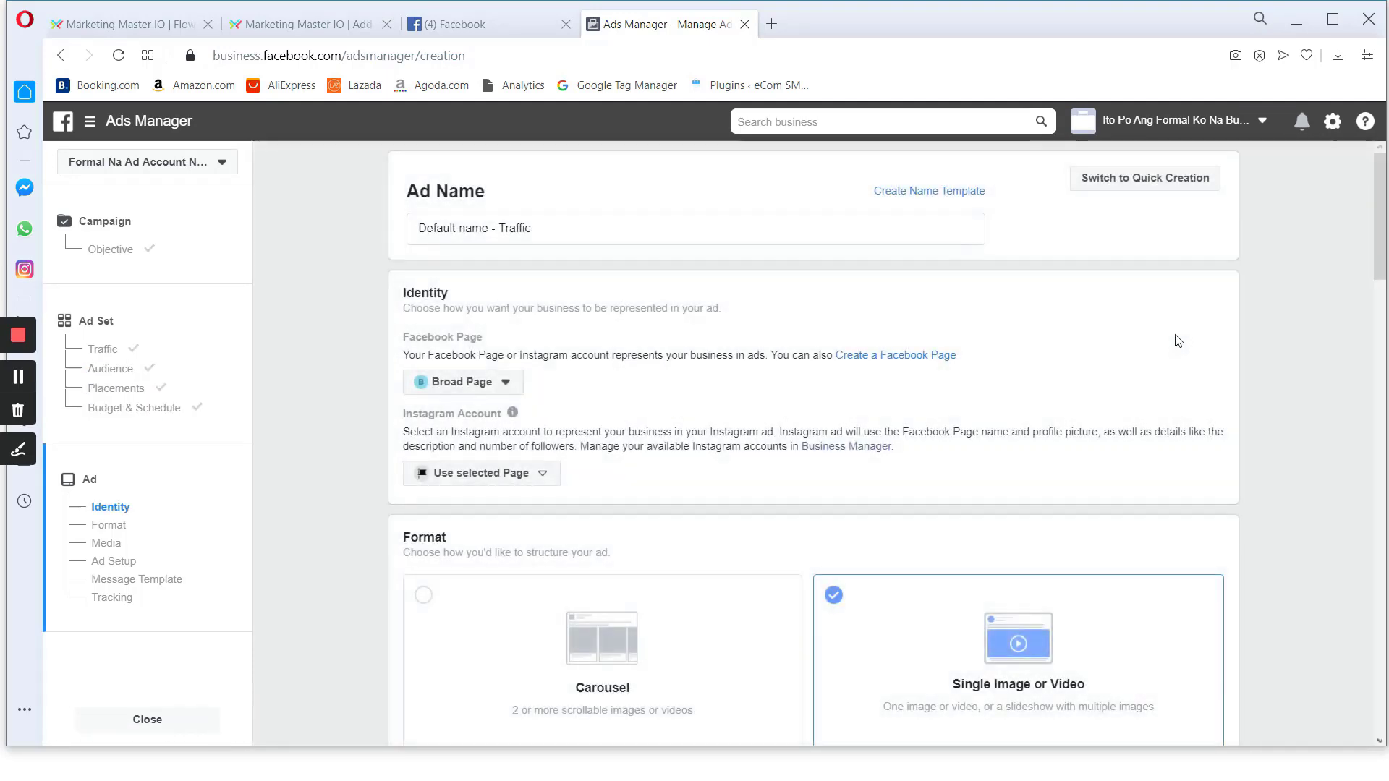
Examine the Messenger ad's Message Template section, comparing the options for creating a new template with those for using an existing one
{"action": "left_click_drag", "start_coordinate": [1382, 195], "coordinate": [1367, 644]}
{"action": "scroll", "coordinate": [731, 509], "scroll_direction": "up", "scroll_amount": 8}
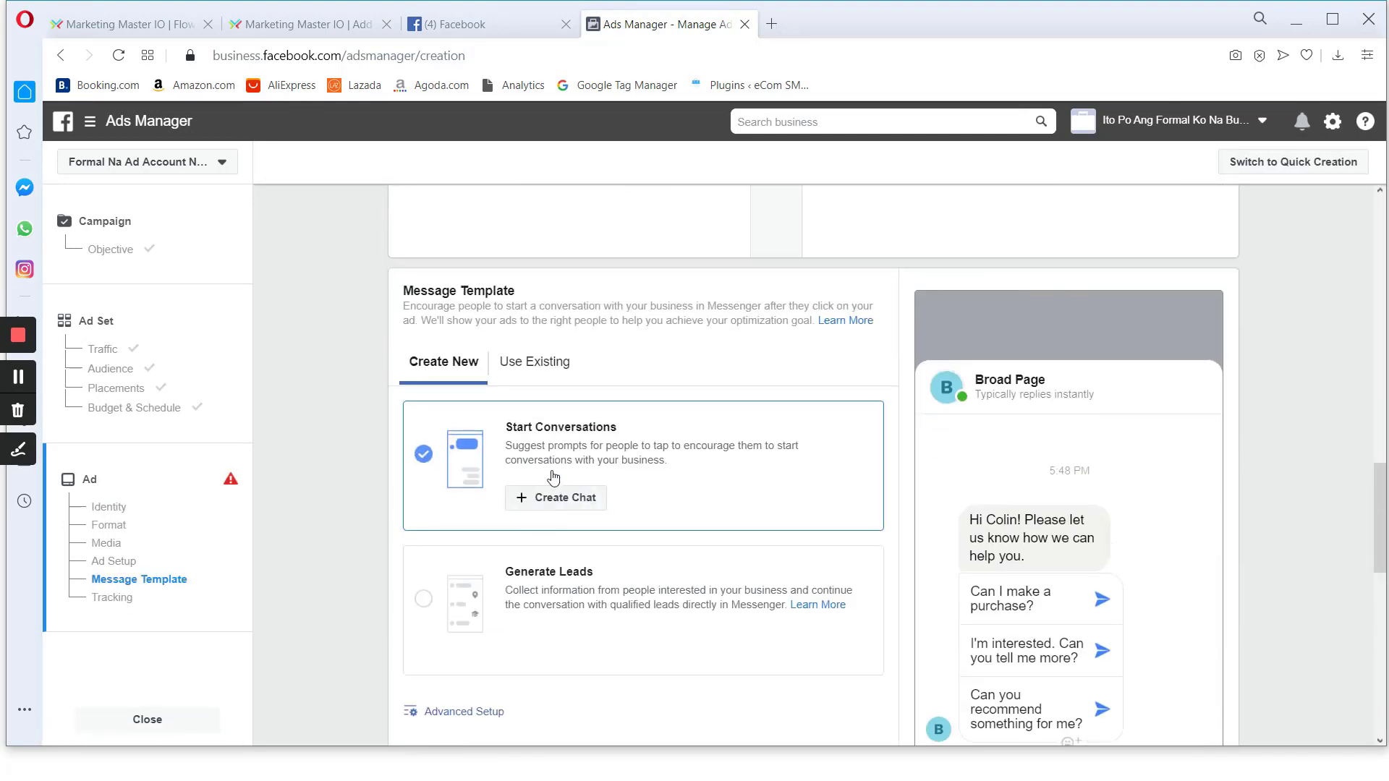
{"action": "left_click", "coordinate": [18, 448]}
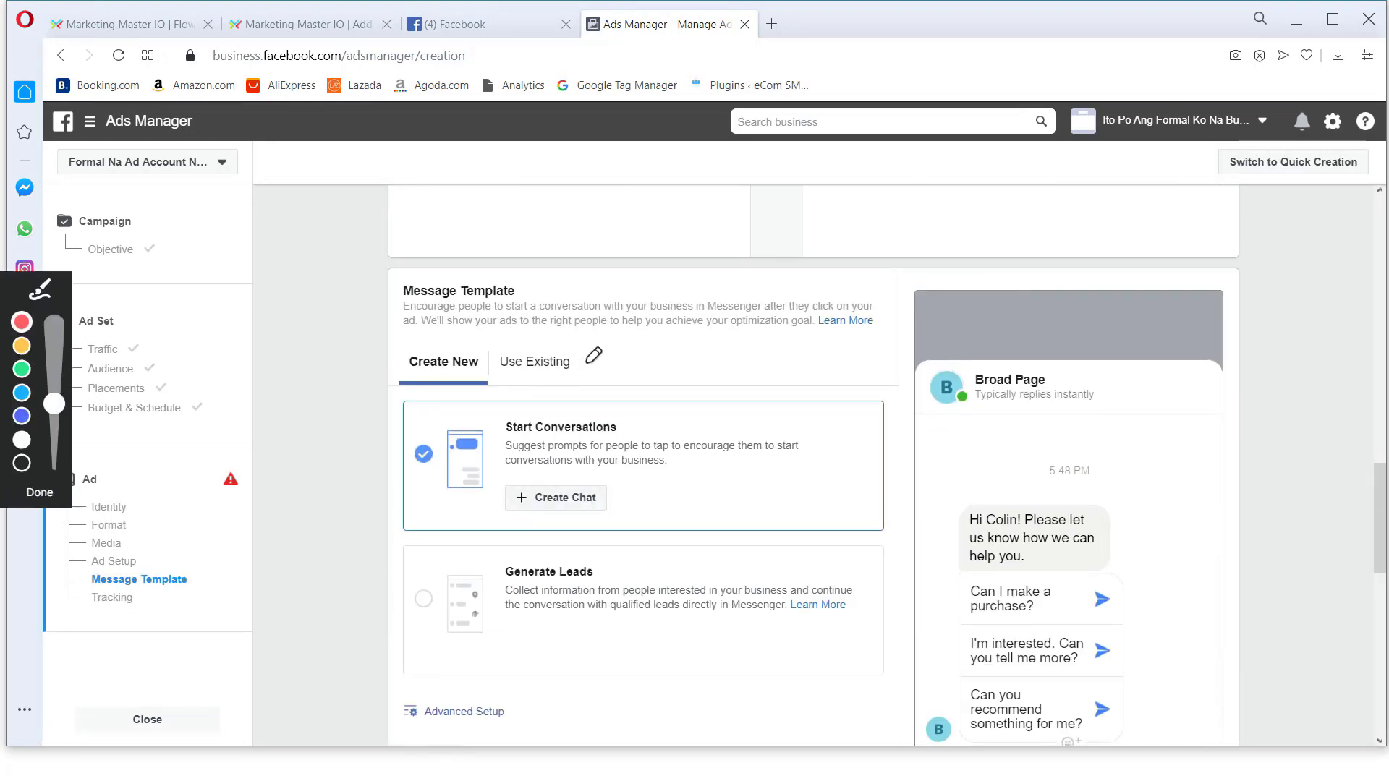
{"action": "mouse_move", "coordinate": [597, 343]}
{"action": "left_mouse_down"}
{"action": "mouse_move", "coordinate": [355, 470]}
{"action": "mouse_move", "coordinate": [814, 511]}
{"action": "mouse_move", "coordinate": [537, 325]}
{"action": "left_mouse_up"}
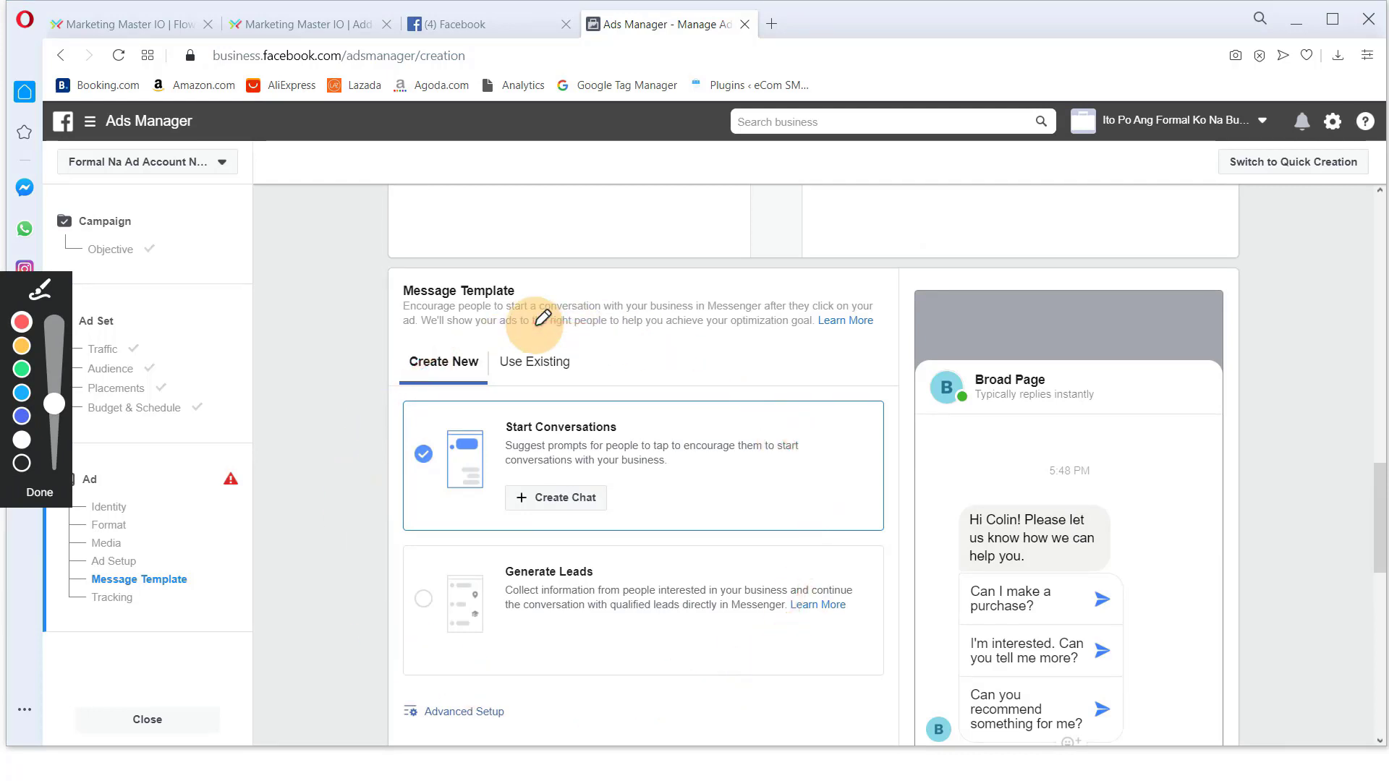
{"action": "mouse_move", "coordinate": [536, 325]}
{"action": "left_mouse_down"}
{"action": "mouse_move", "coordinate": [365, 398]}
{"action": "mouse_move", "coordinate": [546, 711]}
{"action": "mouse_move", "coordinate": [499, 298]}
{"action": "left_mouse_up"}
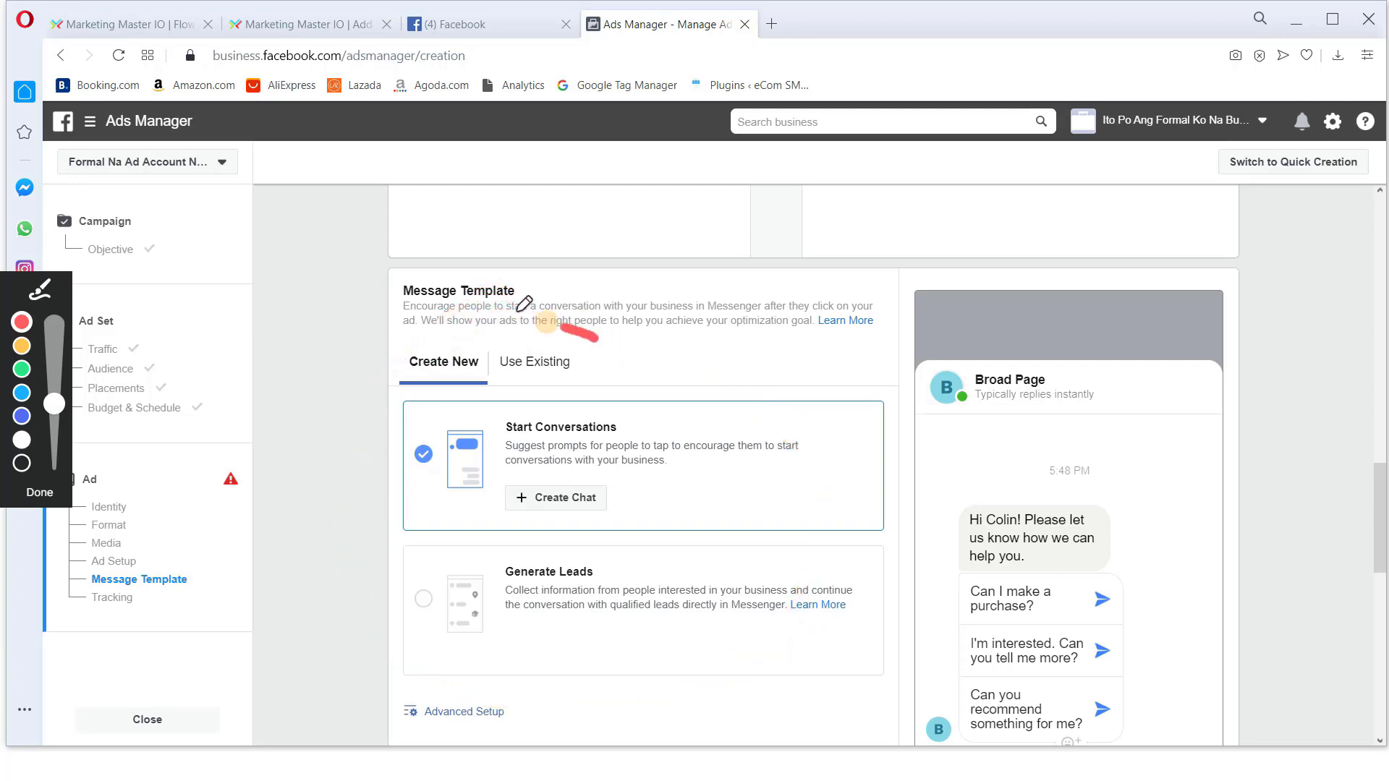
{"action": "mouse_move", "coordinate": [541, 317]}
{"action": "left_mouse_down"}
{"action": "mouse_move", "coordinate": [454, 646]}
{"action": "mouse_move", "coordinate": [642, 317]}
{"action": "mouse_move", "coordinate": [513, 296]}
{"action": "left_mouse_up"}
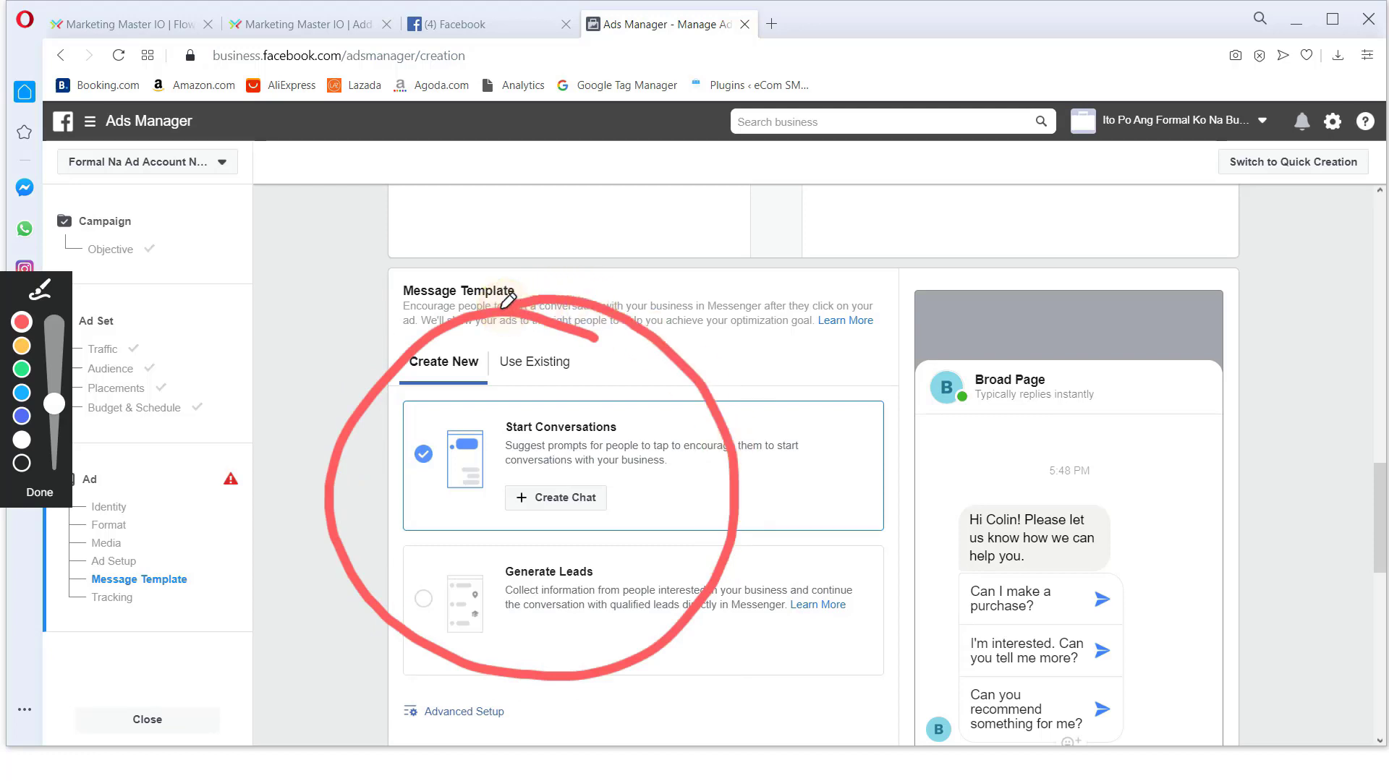
{"action": "left_click", "coordinate": [51, 496]}
{"action": "left_click", "coordinate": [559, 369]}
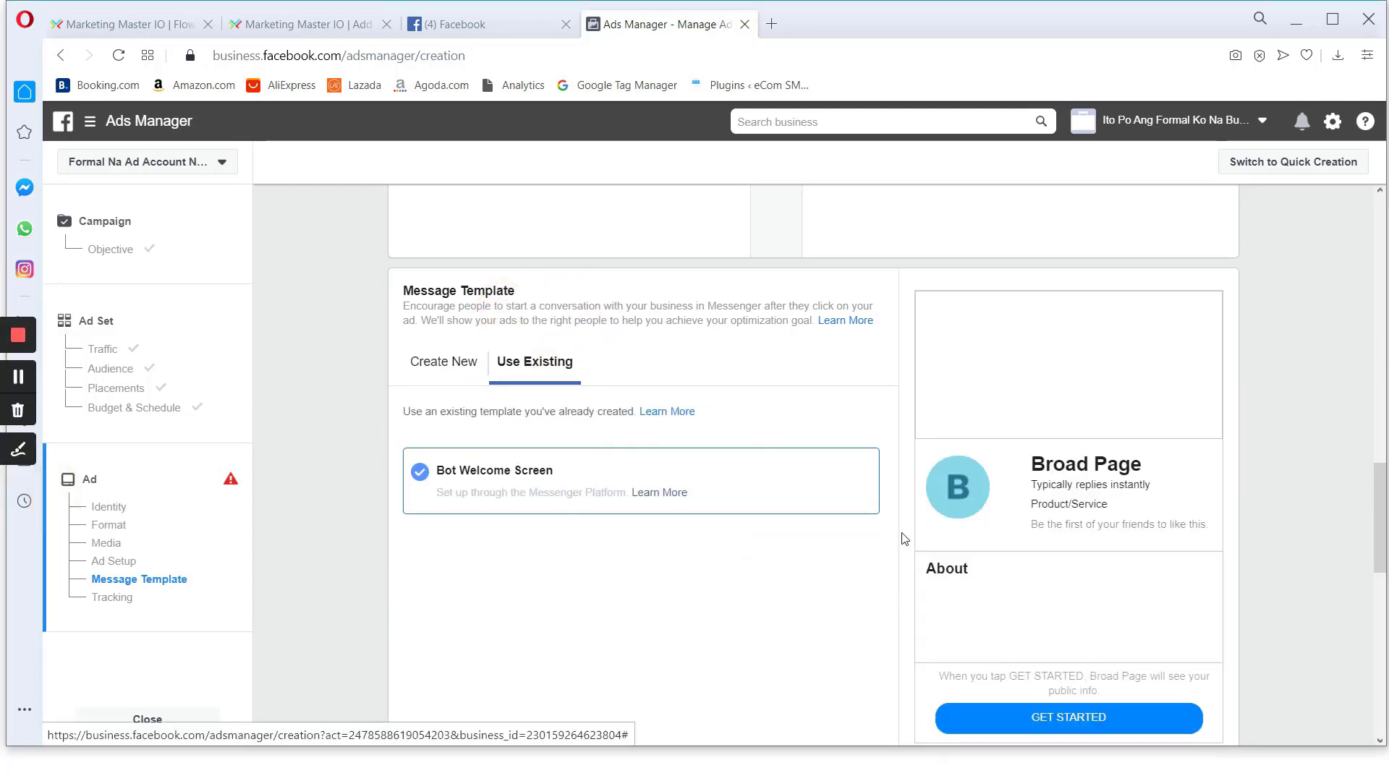
{"action": "left_click", "coordinate": [438, 362]}
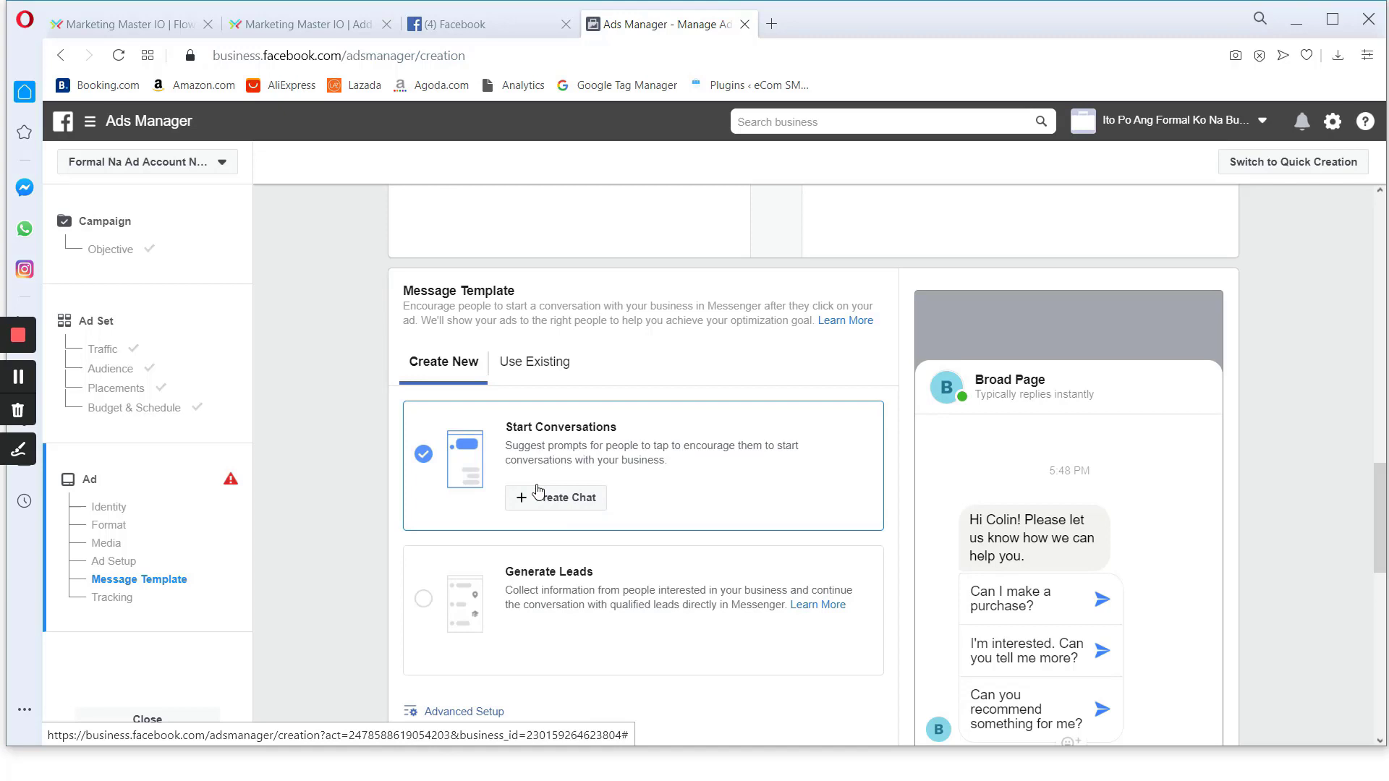
Return to the ad set's Traffic section and set the traffic destination to Website
{"action": "left_click", "coordinate": [109, 353]}
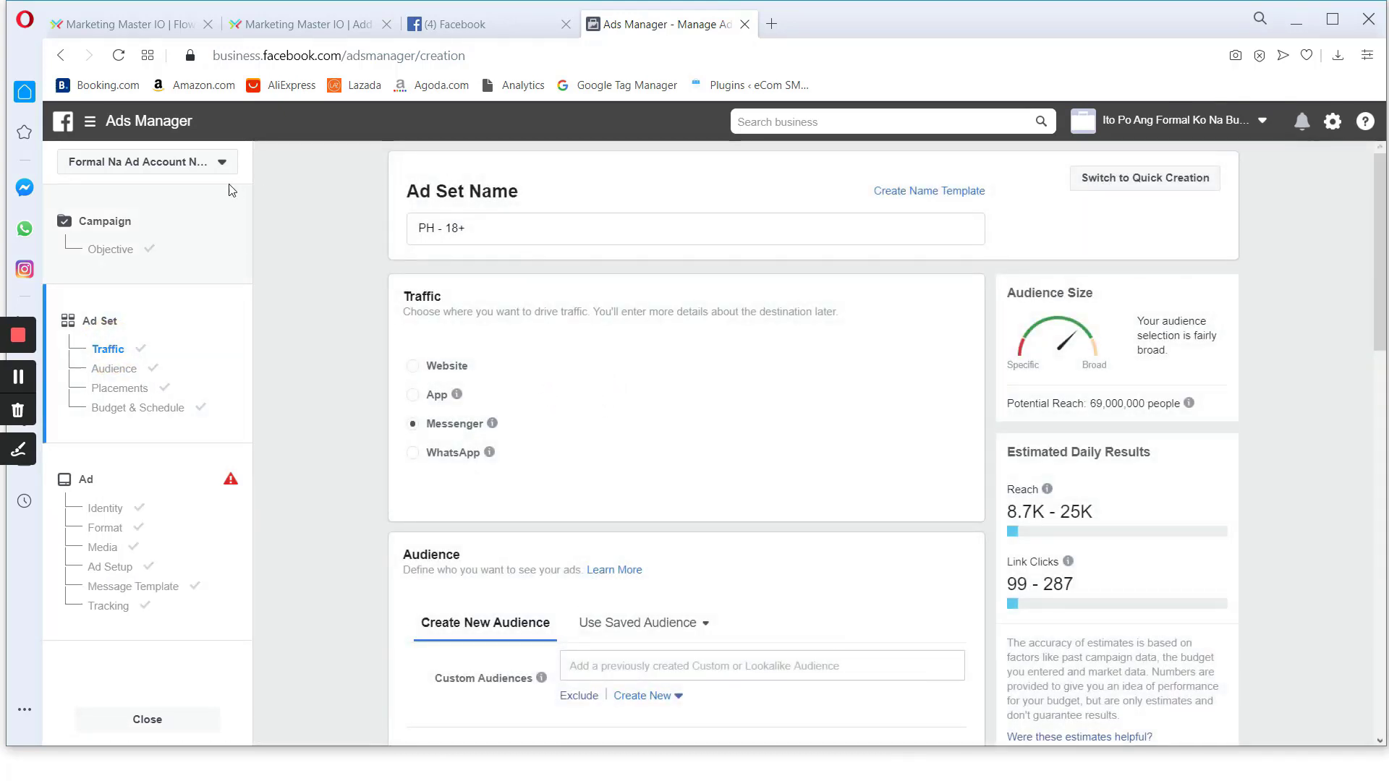
{"action": "left_click", "coordinate": [568, 227]}
{"action": "scroll", "coordinate": [477, 263], "scroll_direction": "down", "scroll_amount": 1}
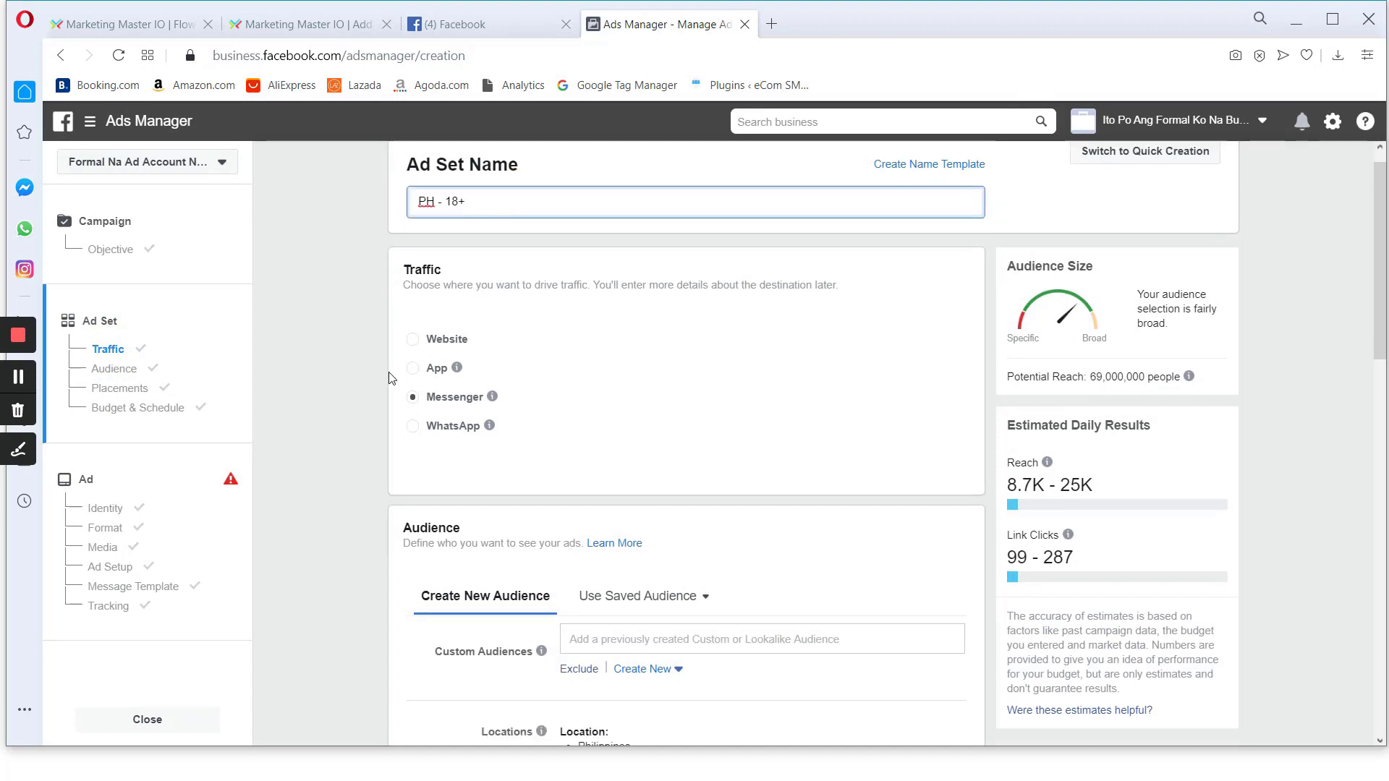
{"action": "scroll", "coordinate": [391, 379], "scroll_direction": "up", "scroll_amount": 1}
{"action": "left_click", "coordinate": [18, 450]}
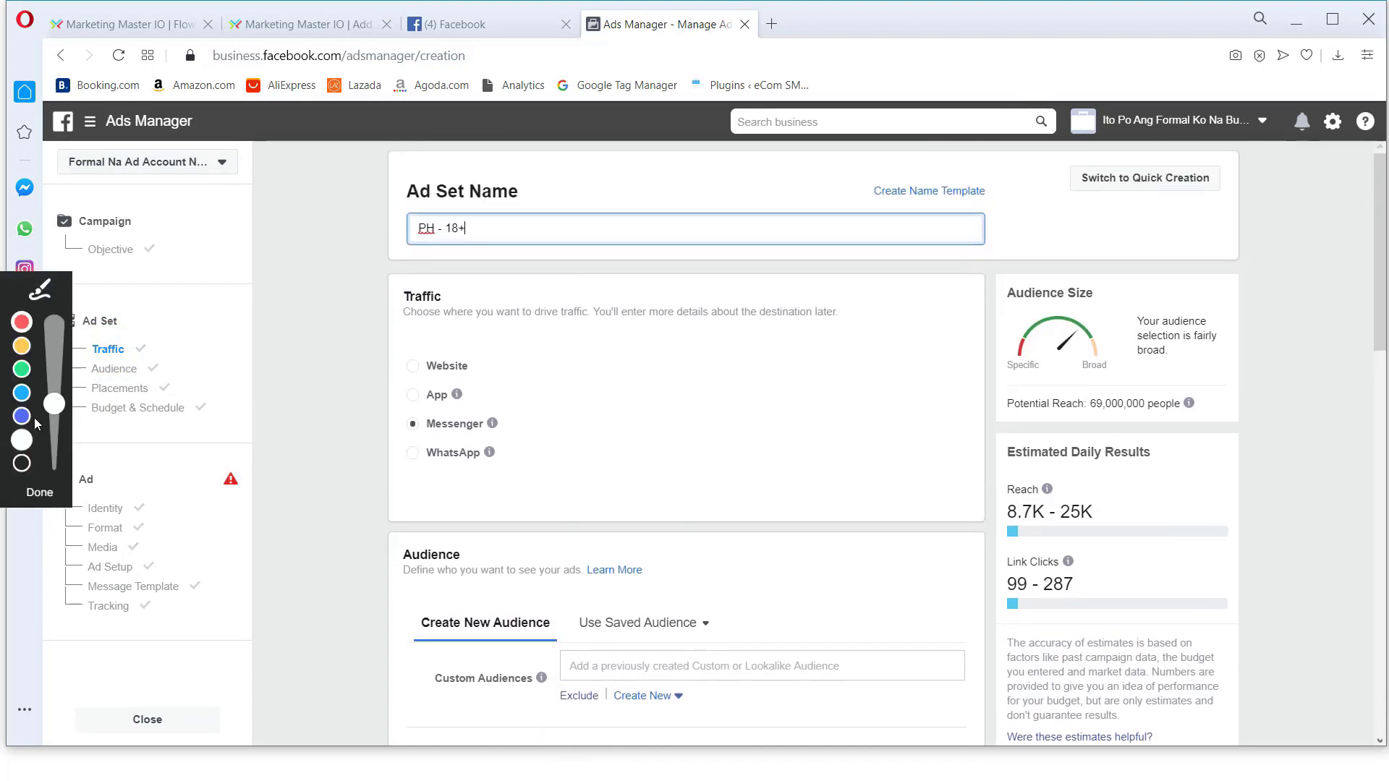
{"action": "left_click", "coordinate": [22, 321]}
{"action": "mouse_move", "coordinate": [434, 345]}
{"action": "left_mouse_down"}
{"action": "mouse_move", "coordinate": [480, 372]}
{"action": "mouse_move", "coordinate": [398, 340]}
{"action": "mouse_move", "coordinate": [406, 357]}
{"action": "left_mouse_up"}
{"action": "left_click", "coordinate": [40, 493]}
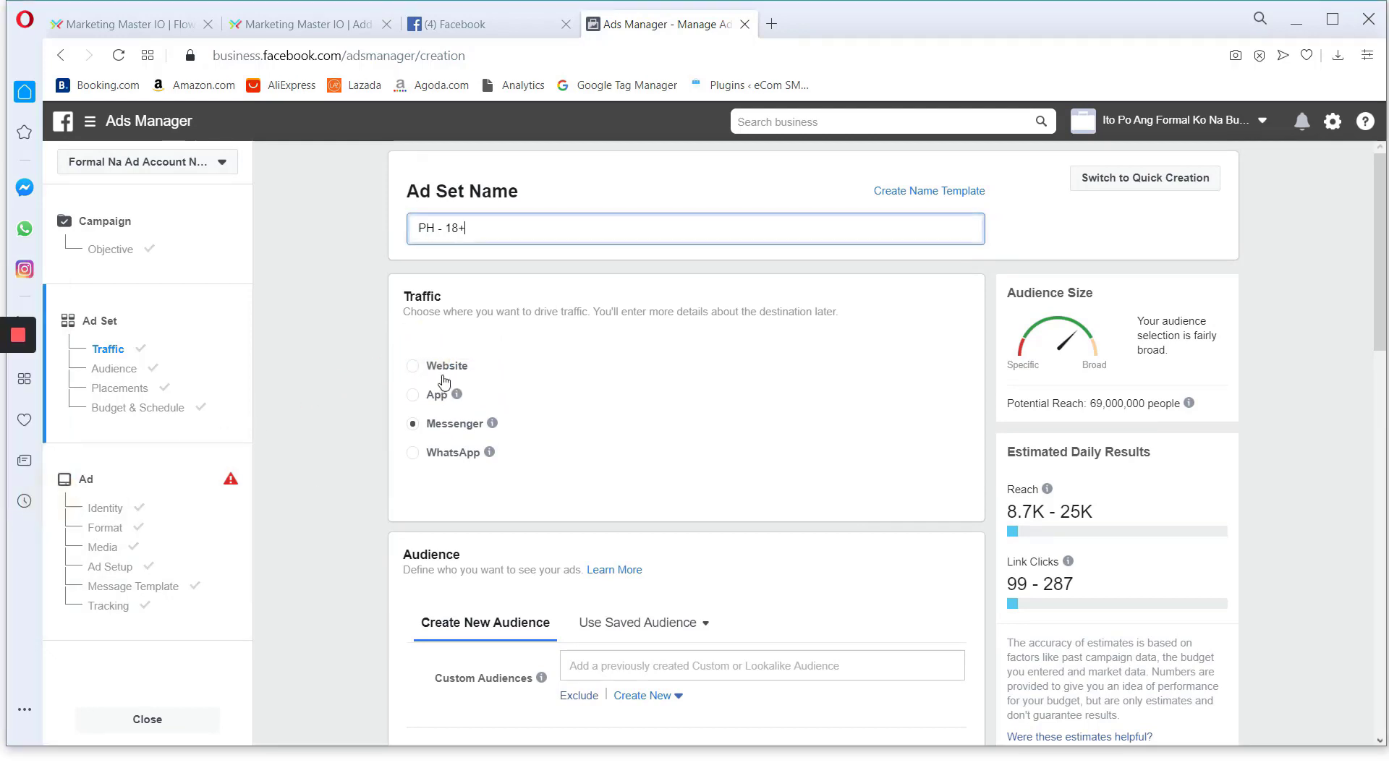
{"action": "left_click", "coordinate": [439, 365]}
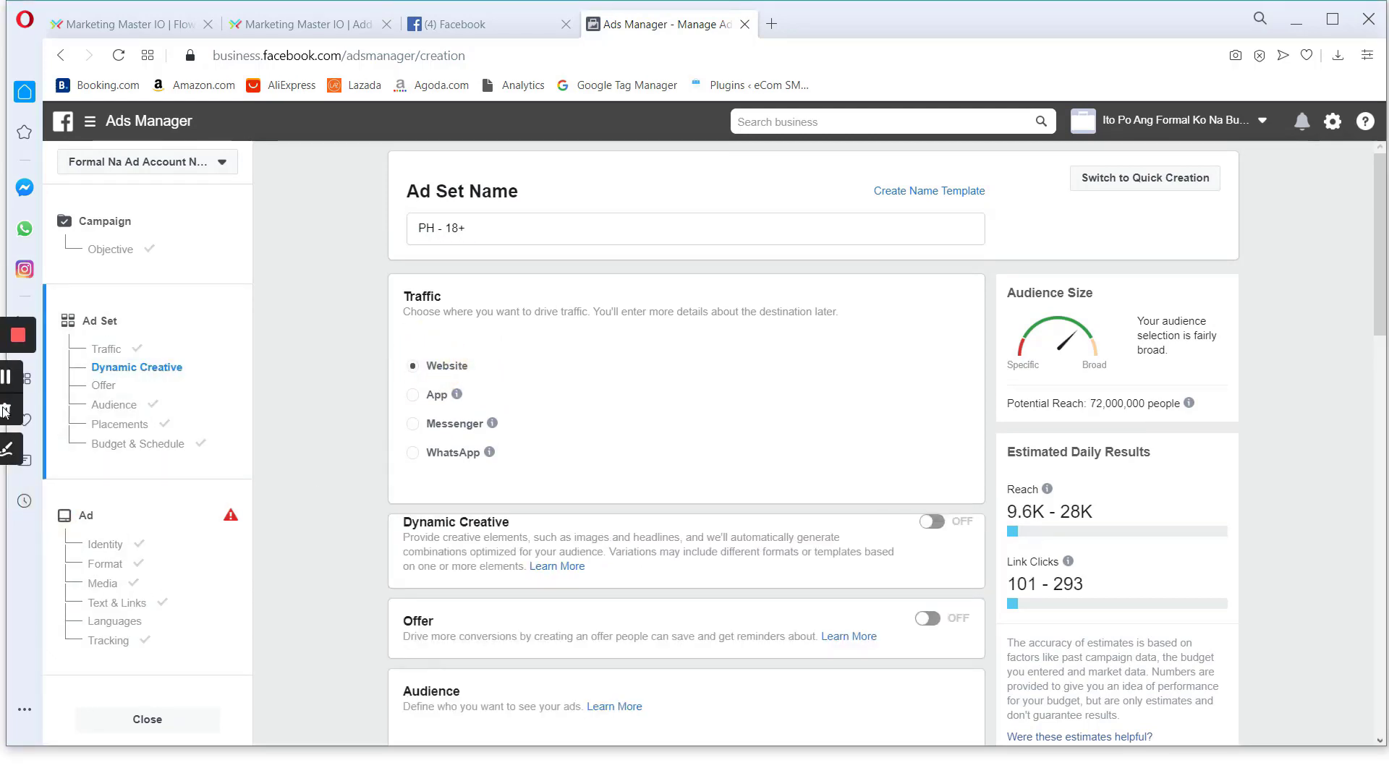
{"action": "left_click", "coordinate": [8, 448]}
{"action": "mouse_move", "coordinate": [444, 409]}
{"action": "left_mouse_down"}
{"action": "mouse_move", "coordinate": [434, 436]}
{"action": "mouse_move", "coordinate": [454, 409]}
{"action": "left_mouse_up"}
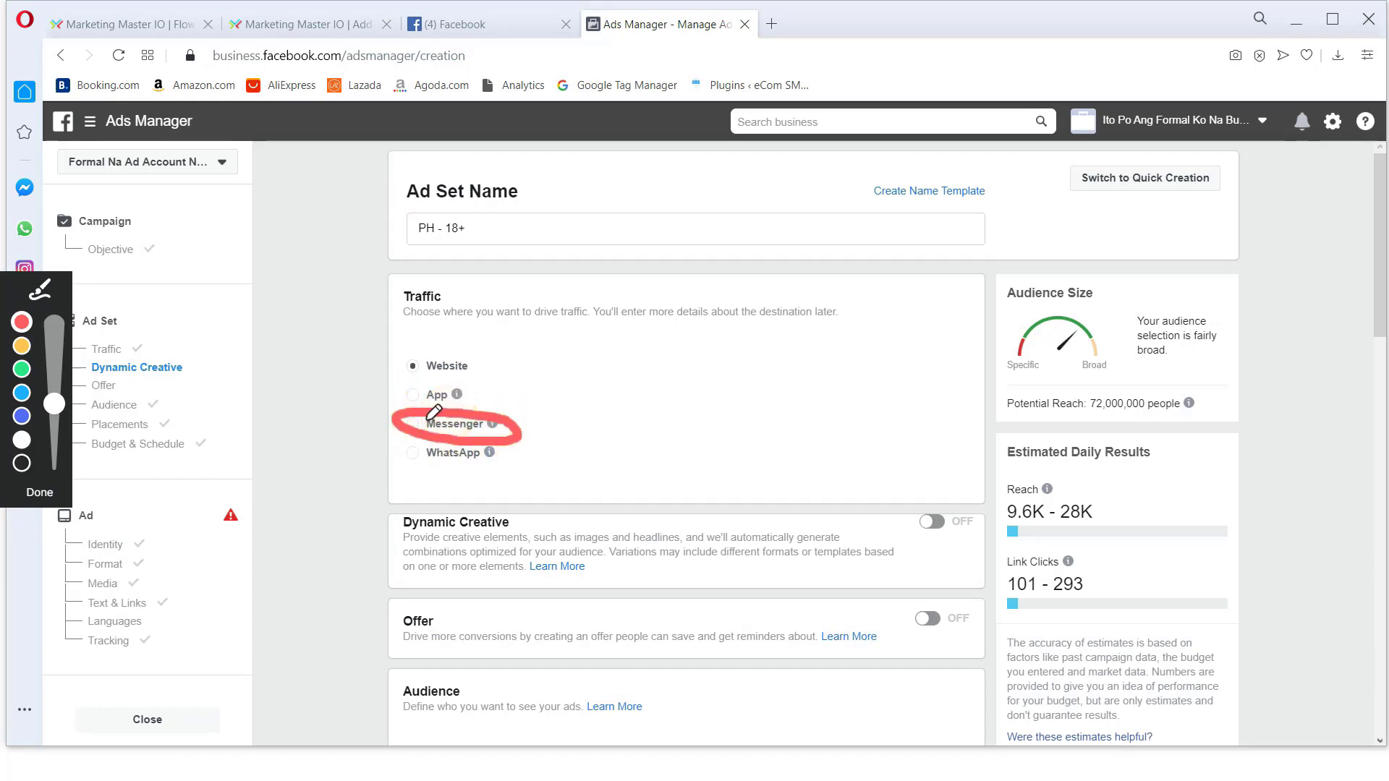
{"action": "left_click", "coordinate": [40, 493]}
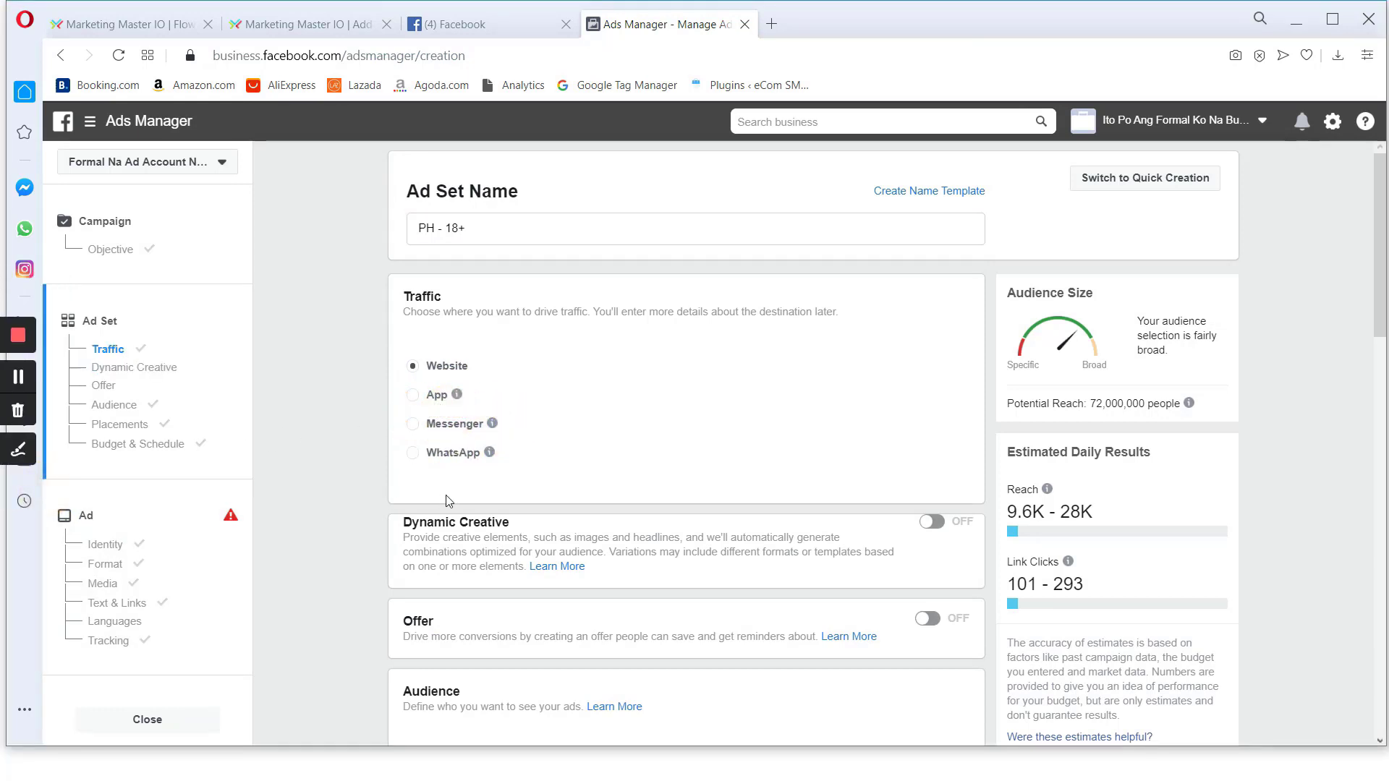
{"action": "double_click", "coordinate": [467, 369]}
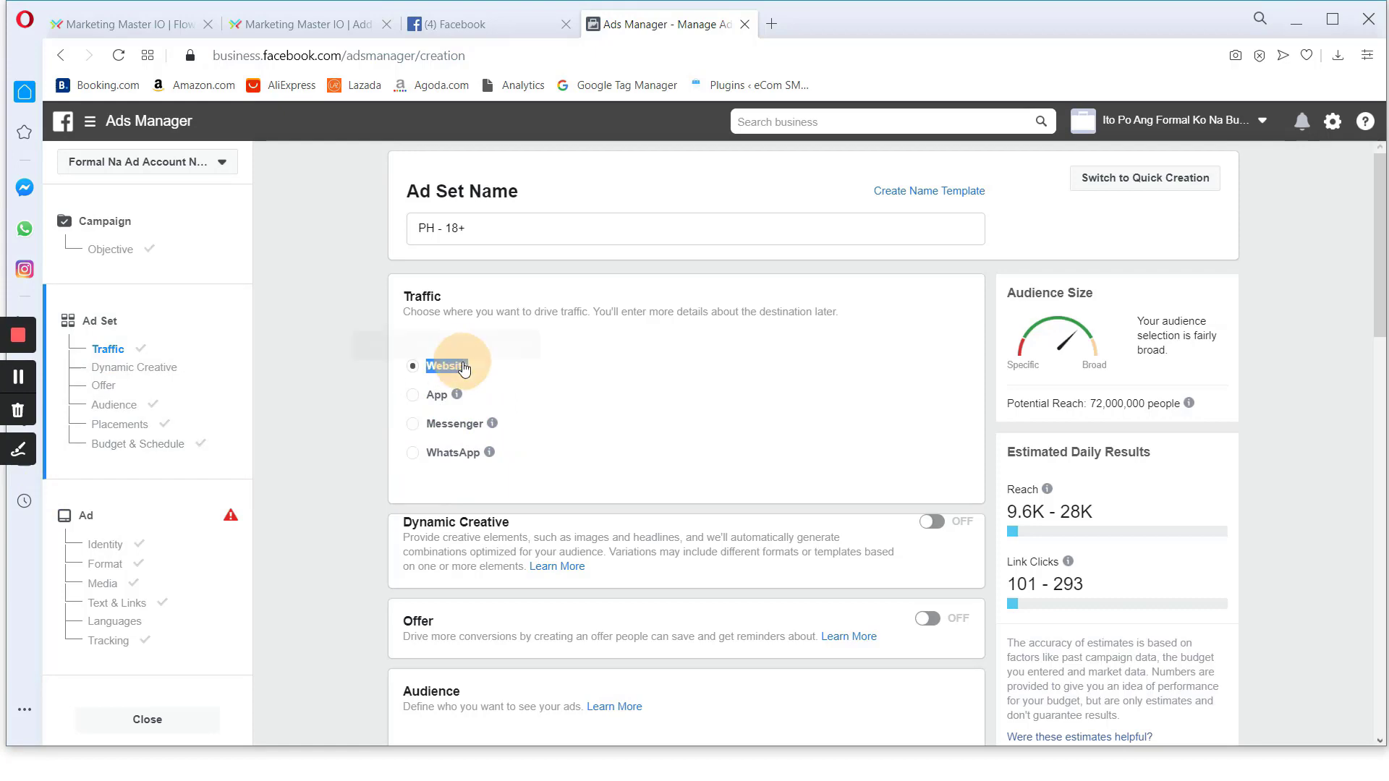
{"action": "left_click", "coordinate": [374, 395]}
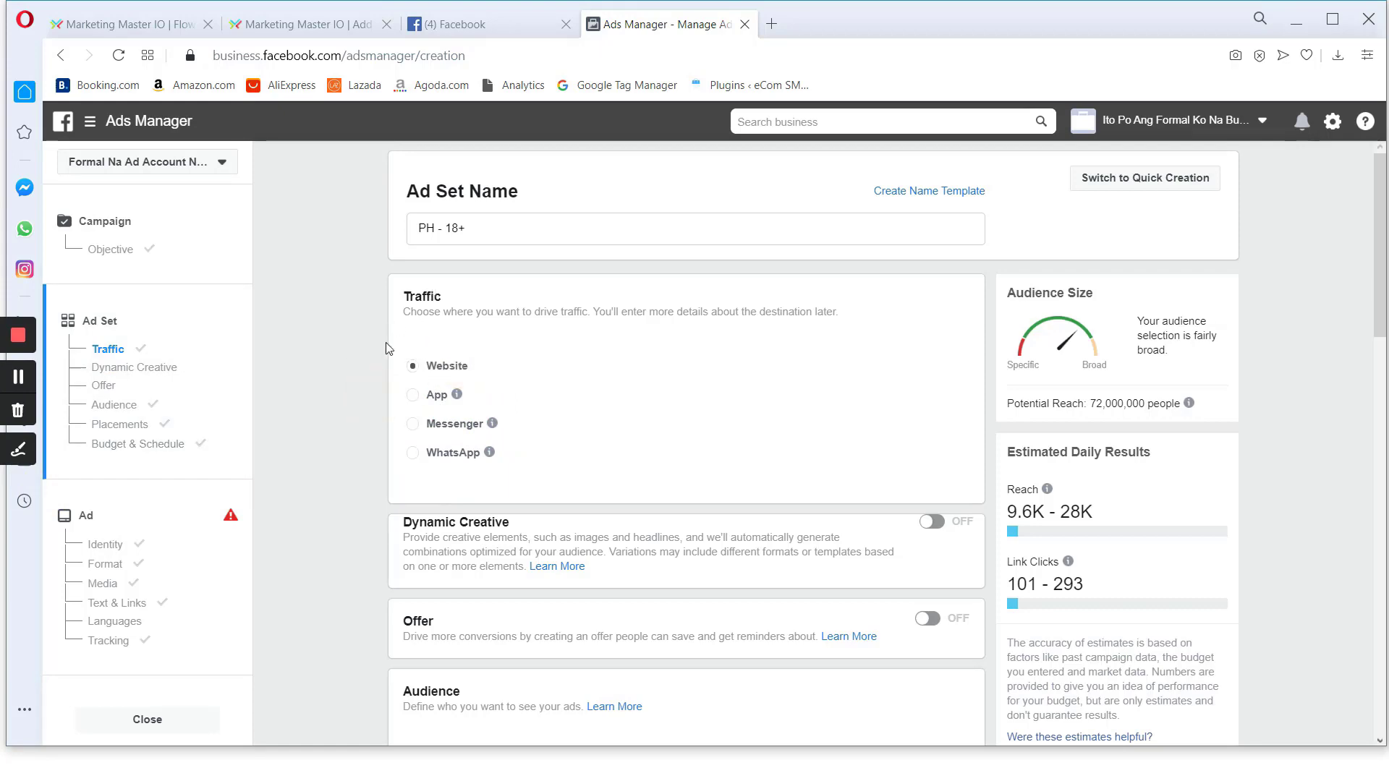
Check the available ad delivery optimization options in the Budget & Schedule section, keeping Link Clicks
{"action": "scroll", "coordinate": [385, 348], "scroll_direction": "down", "scroll_amount": 10}
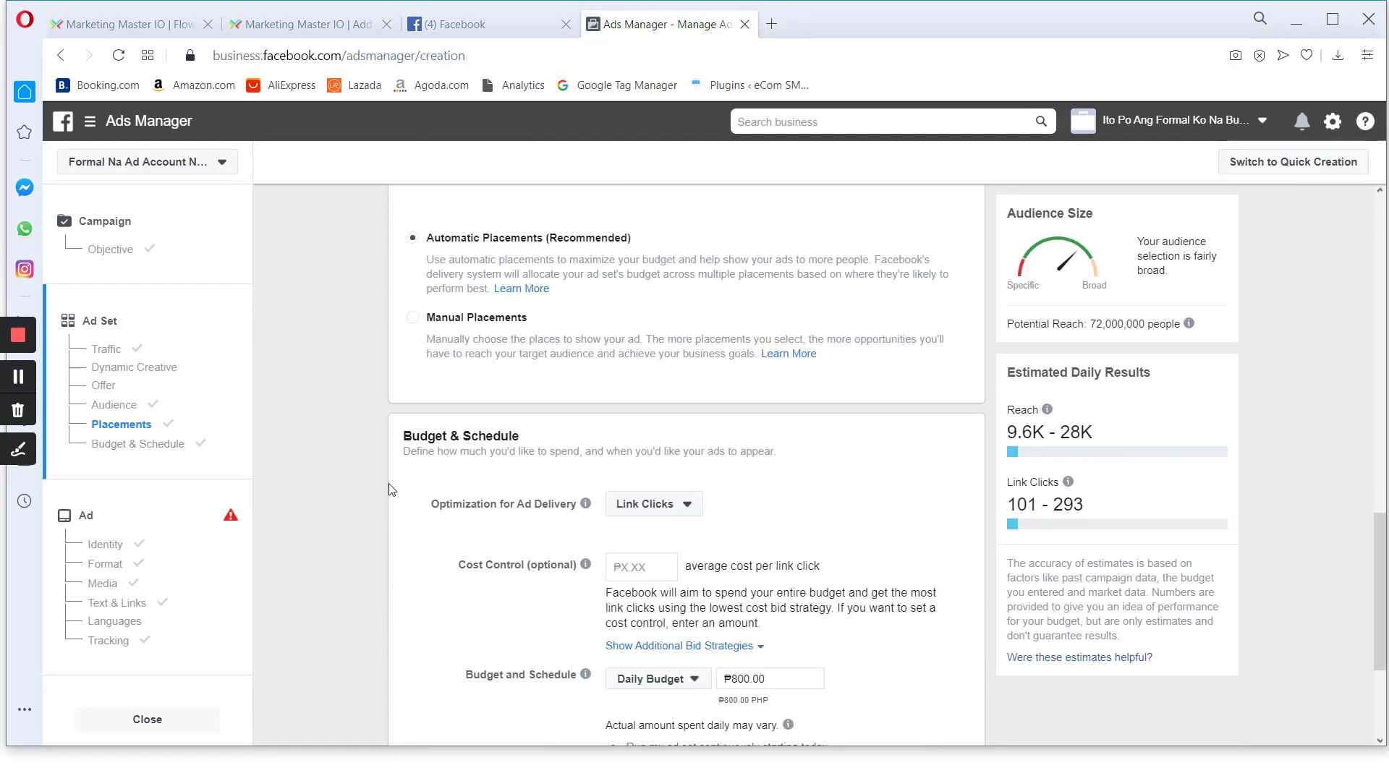
{"action": "scroll", "coordinate": [394, 487], "scroll_direction": "down", "scroll_amount": 2}
{"action": "left_click", "coordinate": [695, 410]}
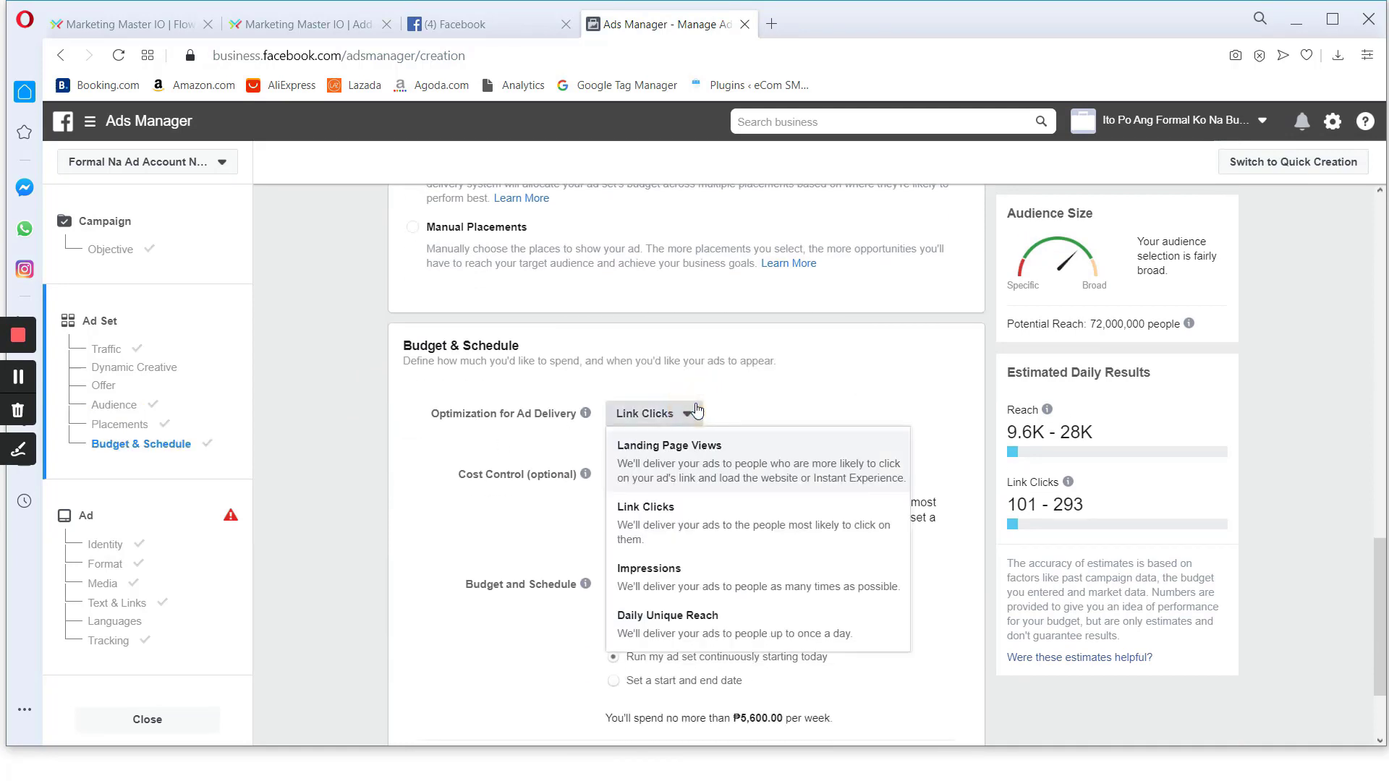
{"action": "left_click", "coordinate": [680, 534]}
{"action": "scroll", "coordinate": [483, 409], "scroll_direction": "up", "scroll_amount": 3}
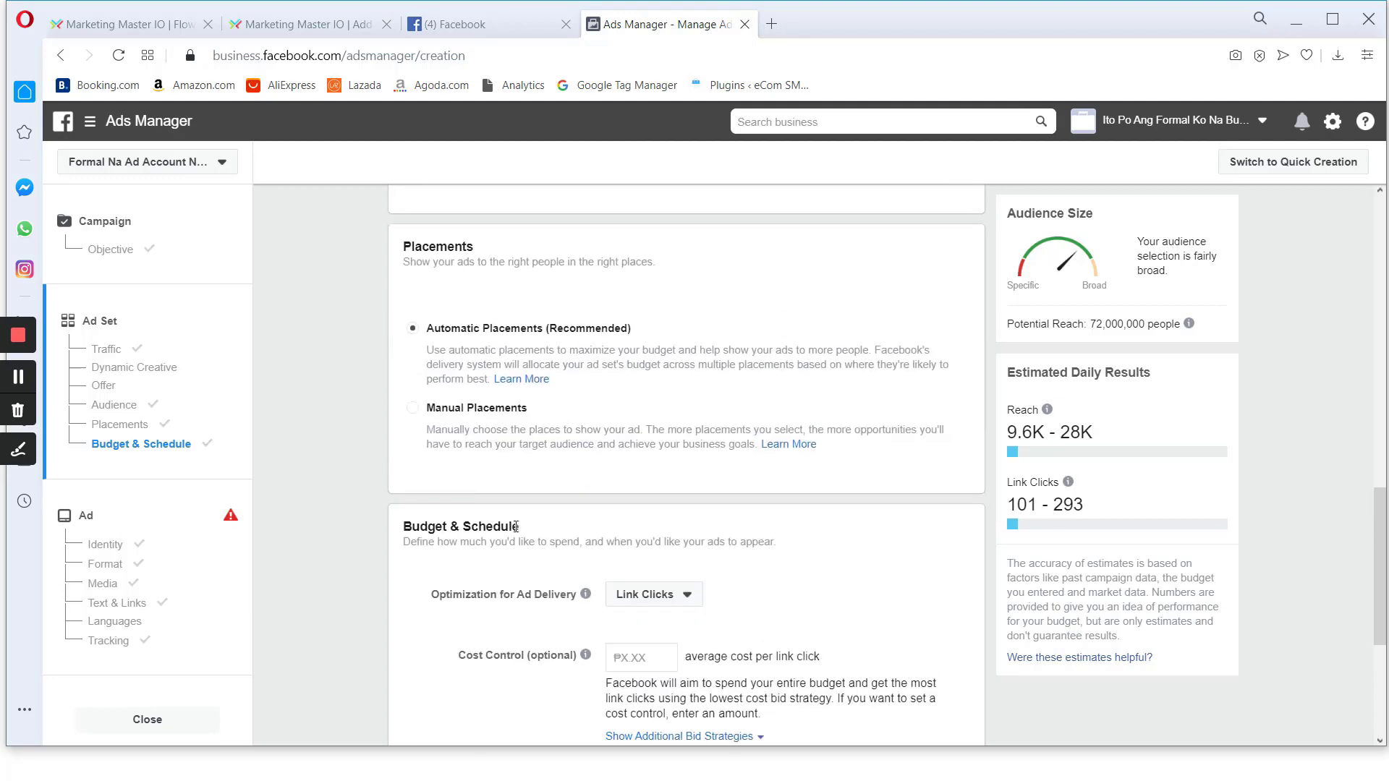
Review the ad set's audience settings for location, age, gender and detailed targeting, plus its placements and budget
{"action": "scroll", "coordinate": [494, 537], "scroll_direction": "up", "scroll_amount": 12}
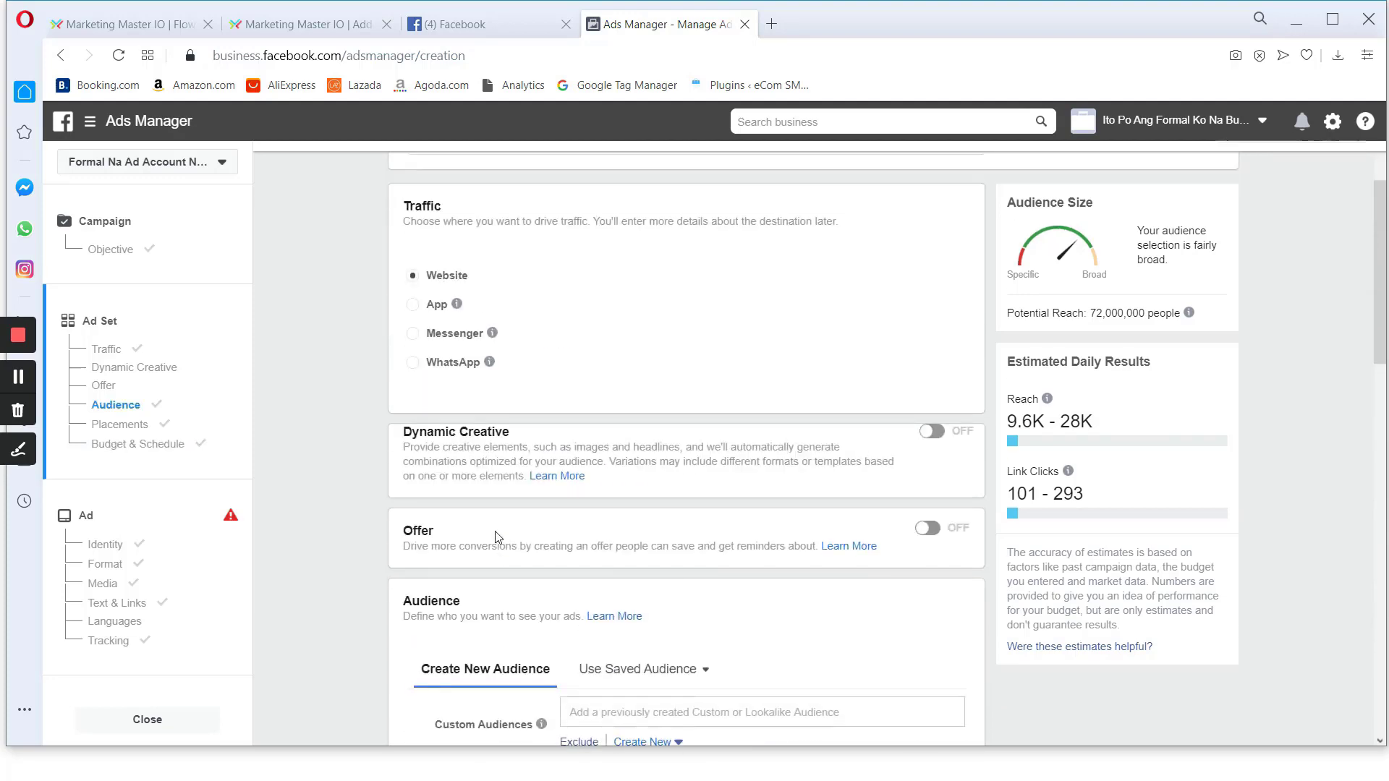
{"action": "scroll", "coordinate": [497, 536], "scroll_direction": "down", "scroll_amount": 4}
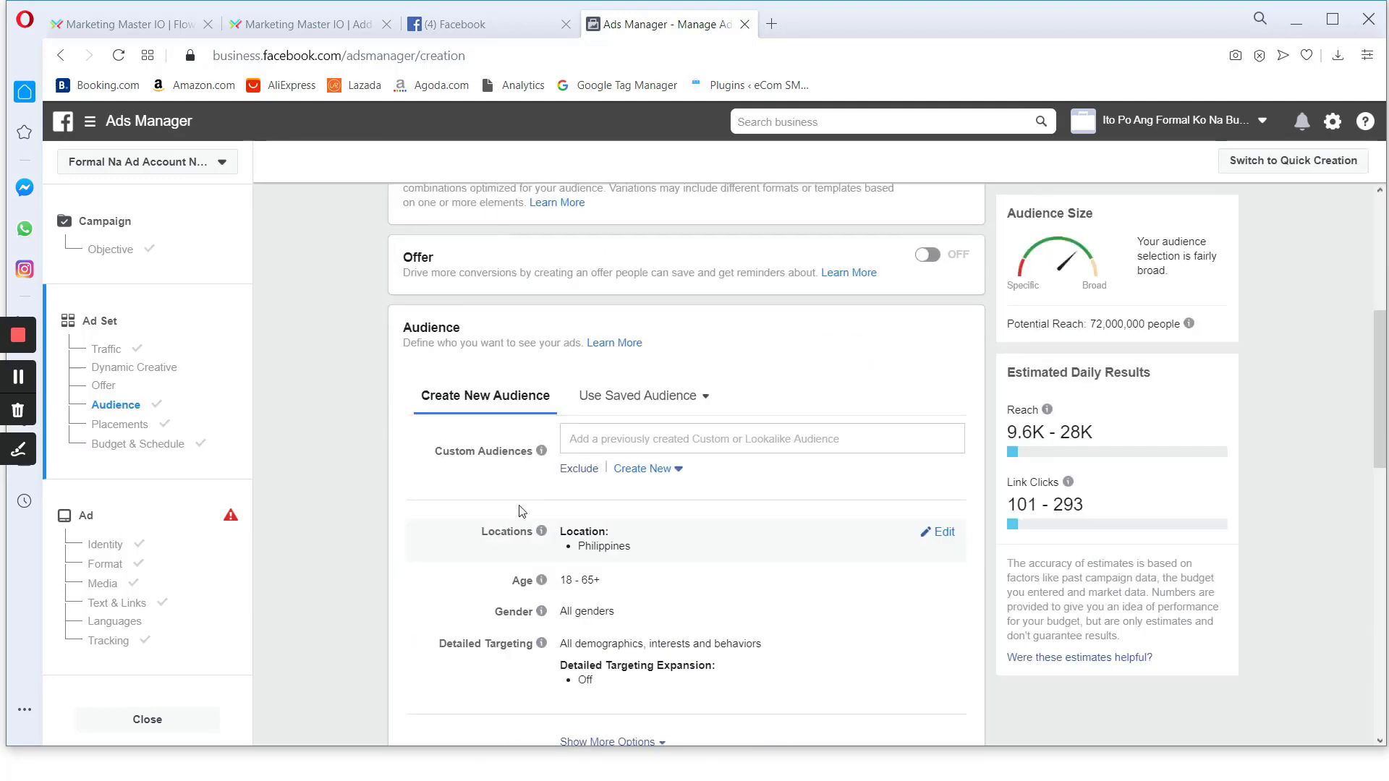
{"action": "left_click", "coordinate": [494, 346]}
{"action": "scroll", "coordinate": [520, 377], "scroll_direction": "down", "scroll_amount": 4}
{"action": "mouse_move", "coordinate": [548, 432]}
{"action": "scroll", "coordinate": [548, 433], "scroll_direction": "up", "scroll_amount": 2}
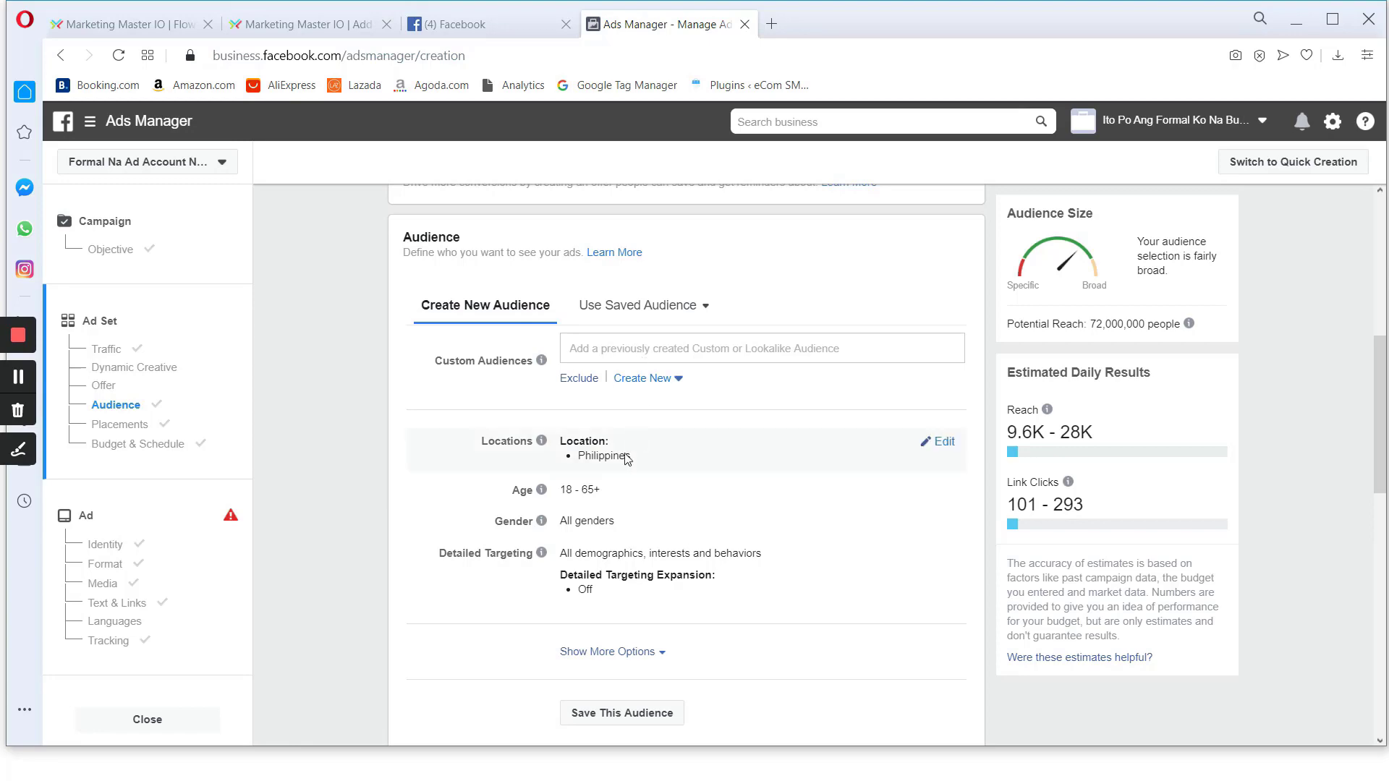
{"action": "scroll", "coordinate": [600, 463], "scroll_direction": "down", "scroll_amount": 10}
{"action": "scroll", "coordinate": [604, 510], "scroll_direction": "up", "scroll_amount": 3}
{"action": "scroll", "coordinate": [604, 510], "scroll_direction": "down", "scroll_amount": 2}
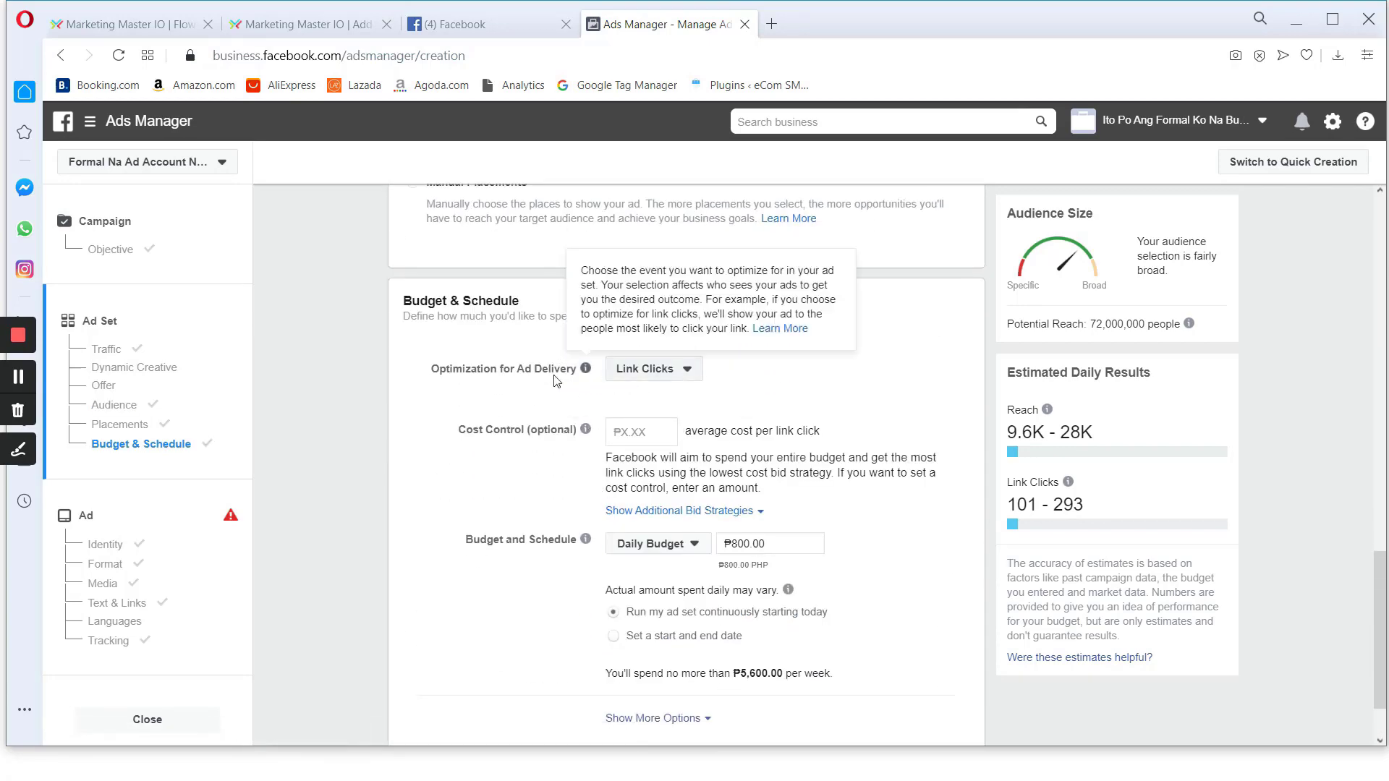
Choose Link Clicks as the optimization for ad delivery and continue to the ad setup
{"action": "left_click_drag", "start_coordinate": [431, 369], "coordinate": [567, 370]}
{"action": "left_click", "coordinate": [651, 369]}
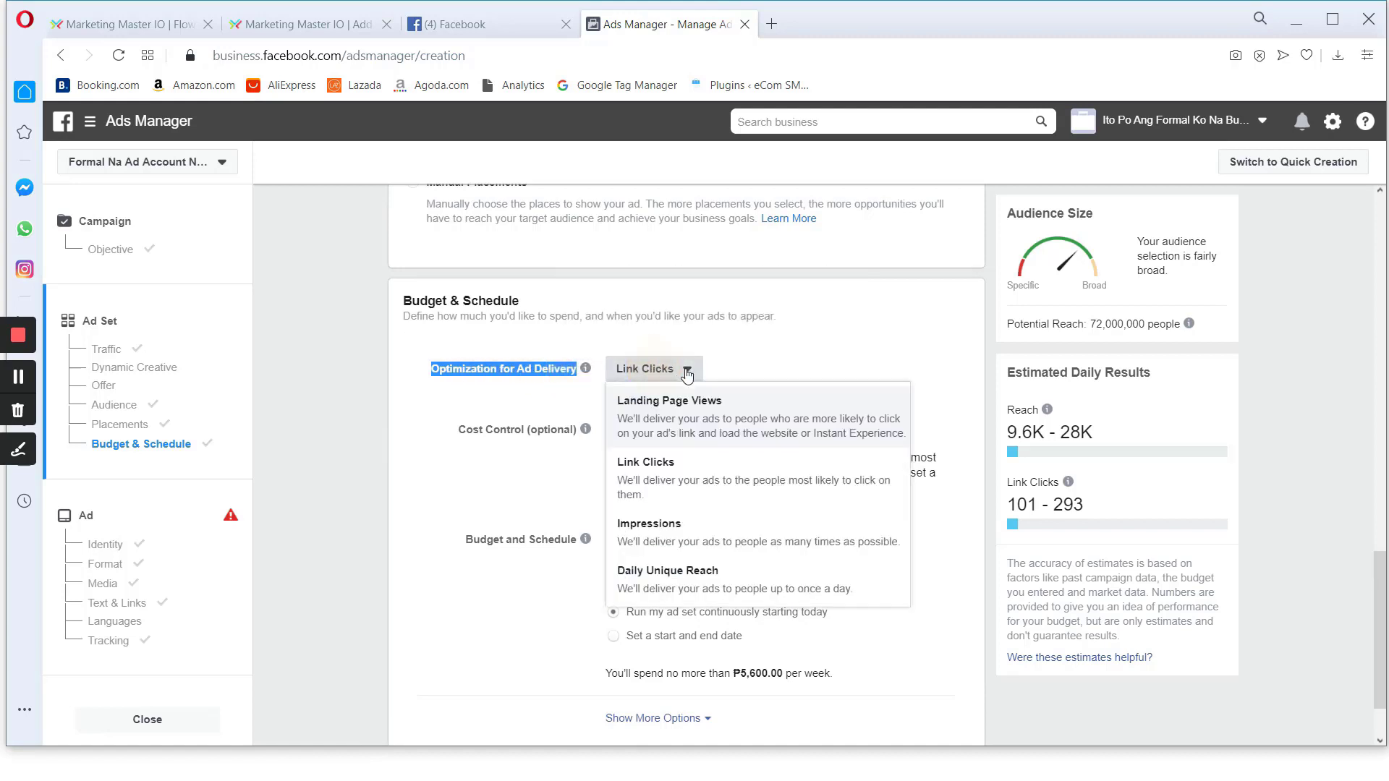
{"action": "left_click", "coordinate": [659, 485]}
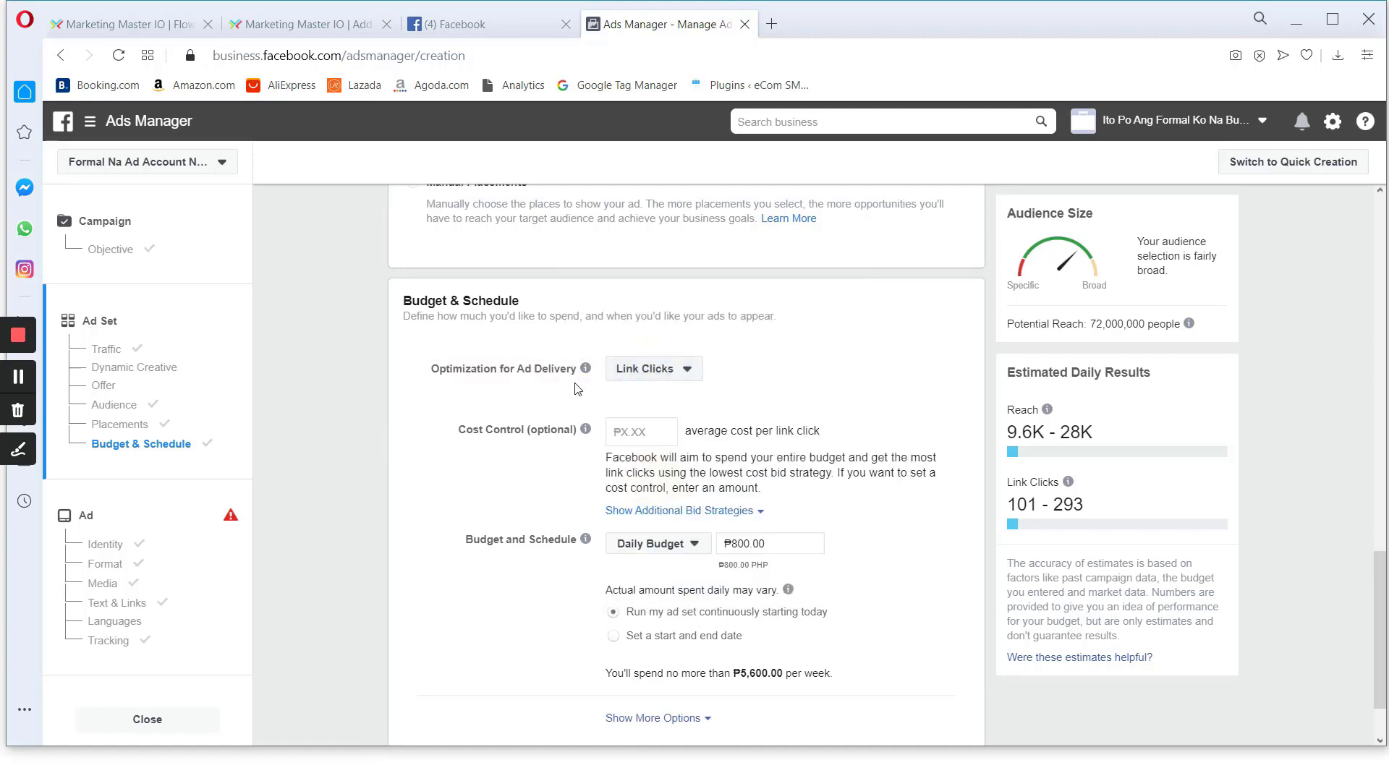
{"action": "left_click", "coordinate": [616, 382]}
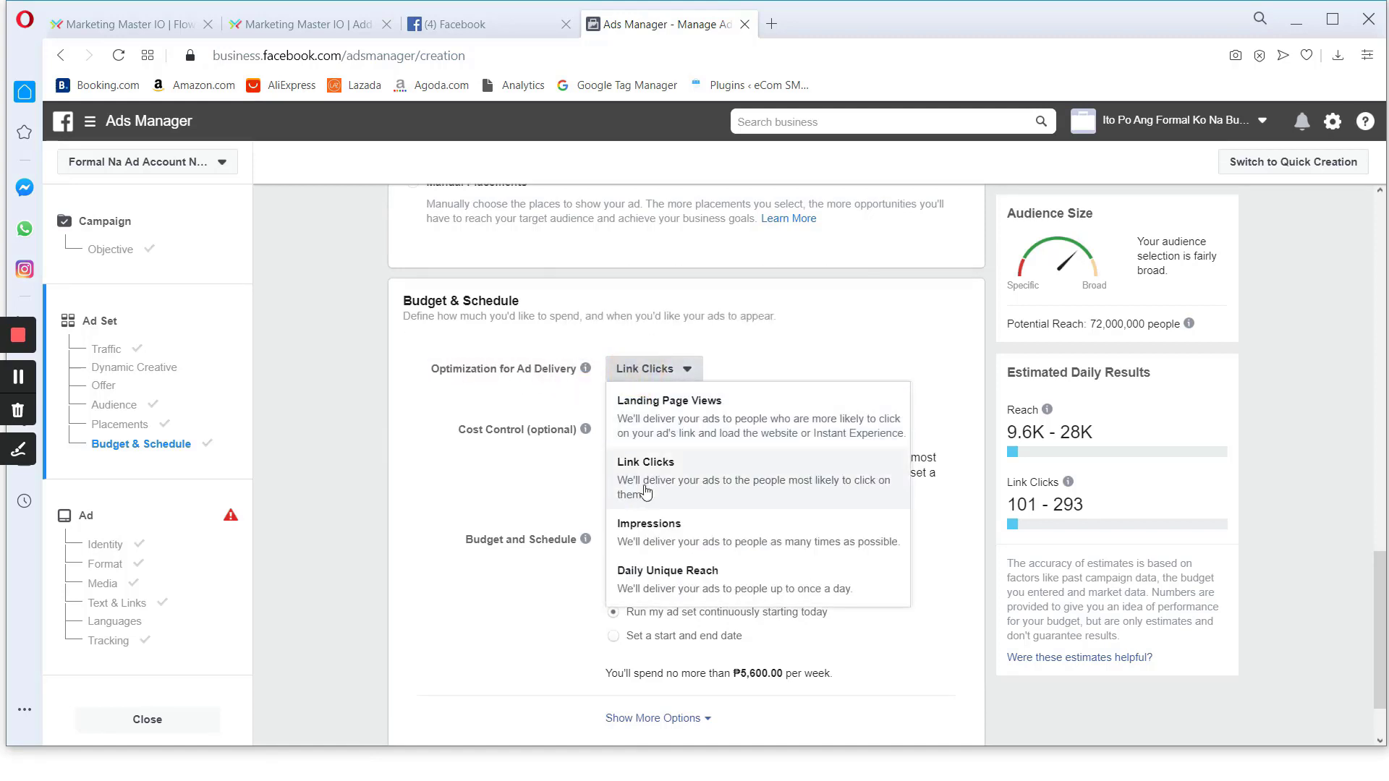
{"action": "left_click", "coordinate": [676, 483]}
{"action": "scroll", "coordinate": [530, 498], "scroll_direction": "down", "scroll_amount": 2}
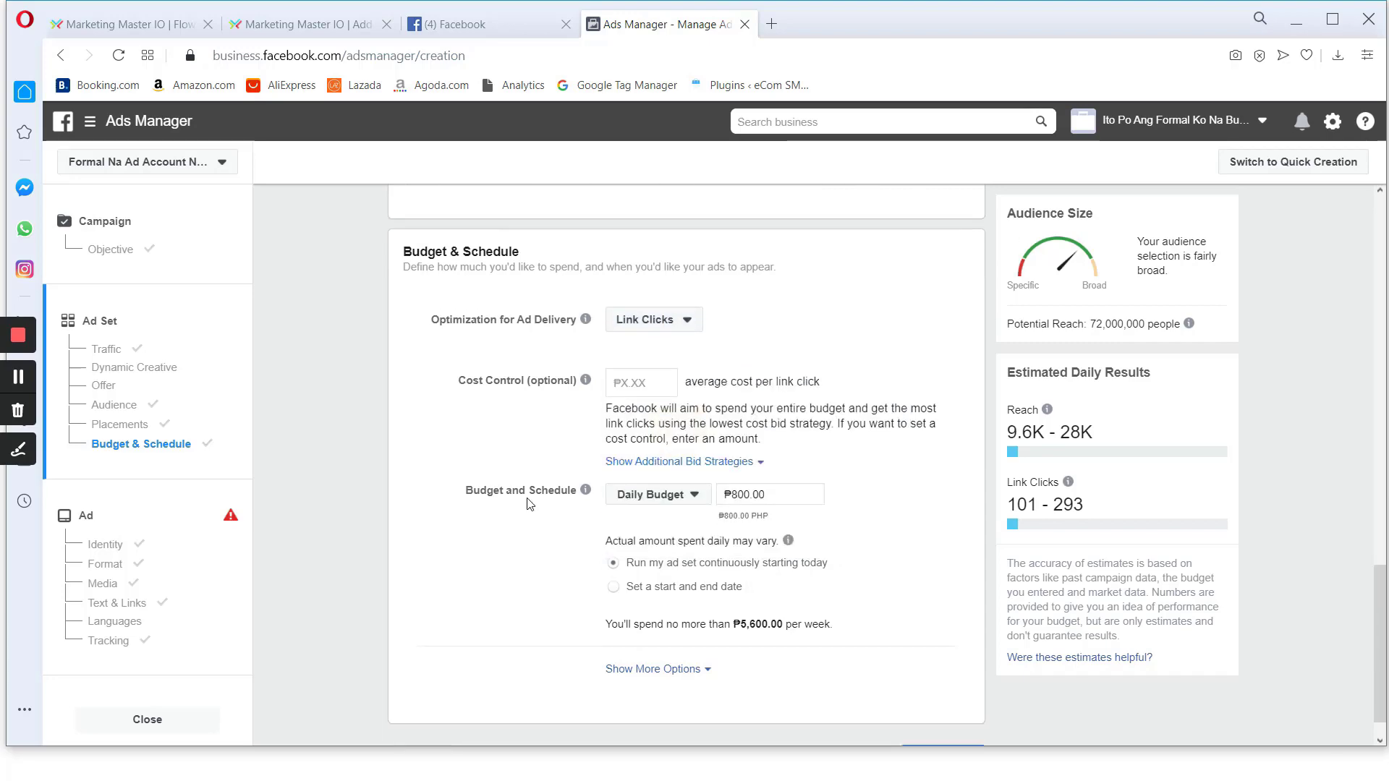
{"action": "left_click", "coordinate": [955, 730]}
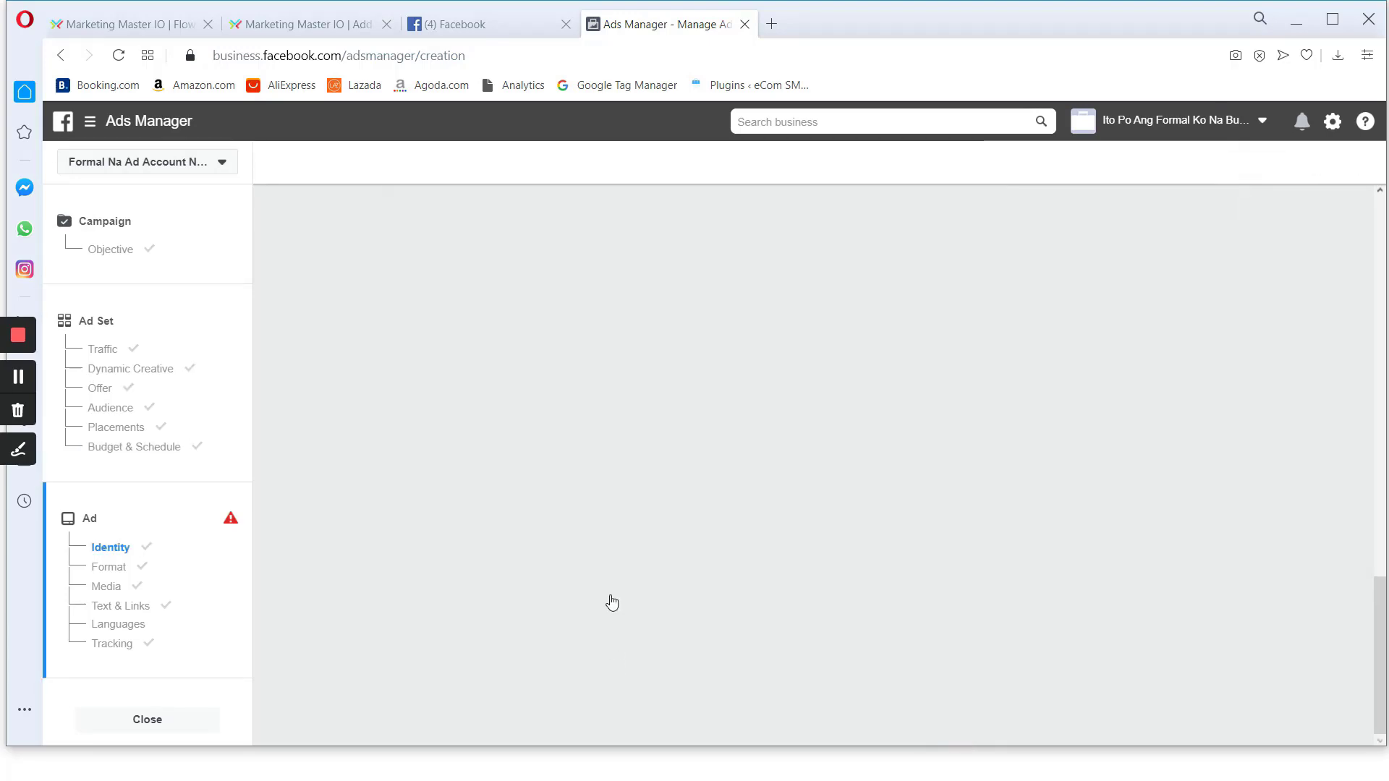
Search the Facebook Pages for "new" and set the ad's identity to The New Normal Essentials
{"action": "scroll", "coordinate": [586, 423], "scroll_direction": "down", "scroll_amount": 5}
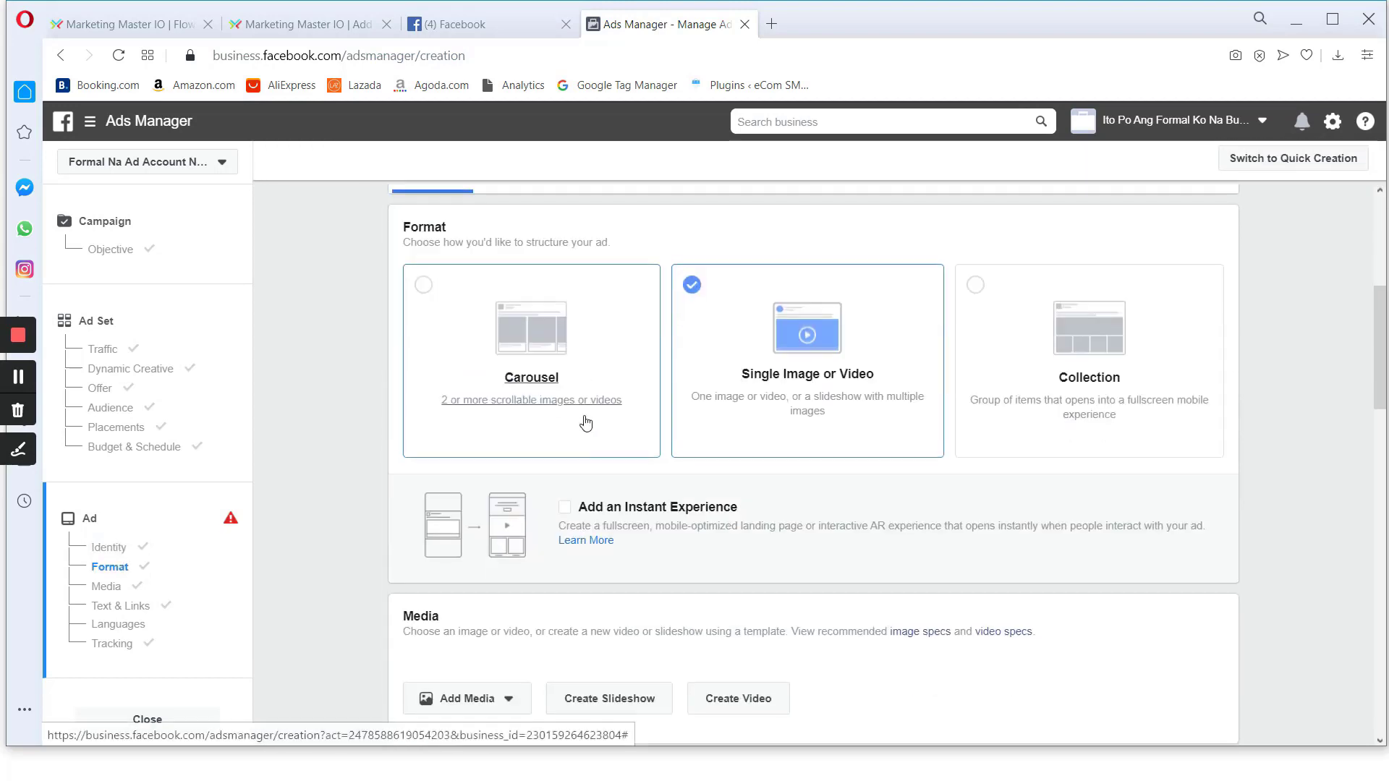
{"action": "scroll", "coordinate": [571, 427], "scroll_direction": "down", "scroll_amount": 3}
{"action": "scroll", "coordinate": [484, 275], "scroll_direction": "up", "scroll_amount": 6}
{"action": "mouse_move", "coordinate": [484, 276]}
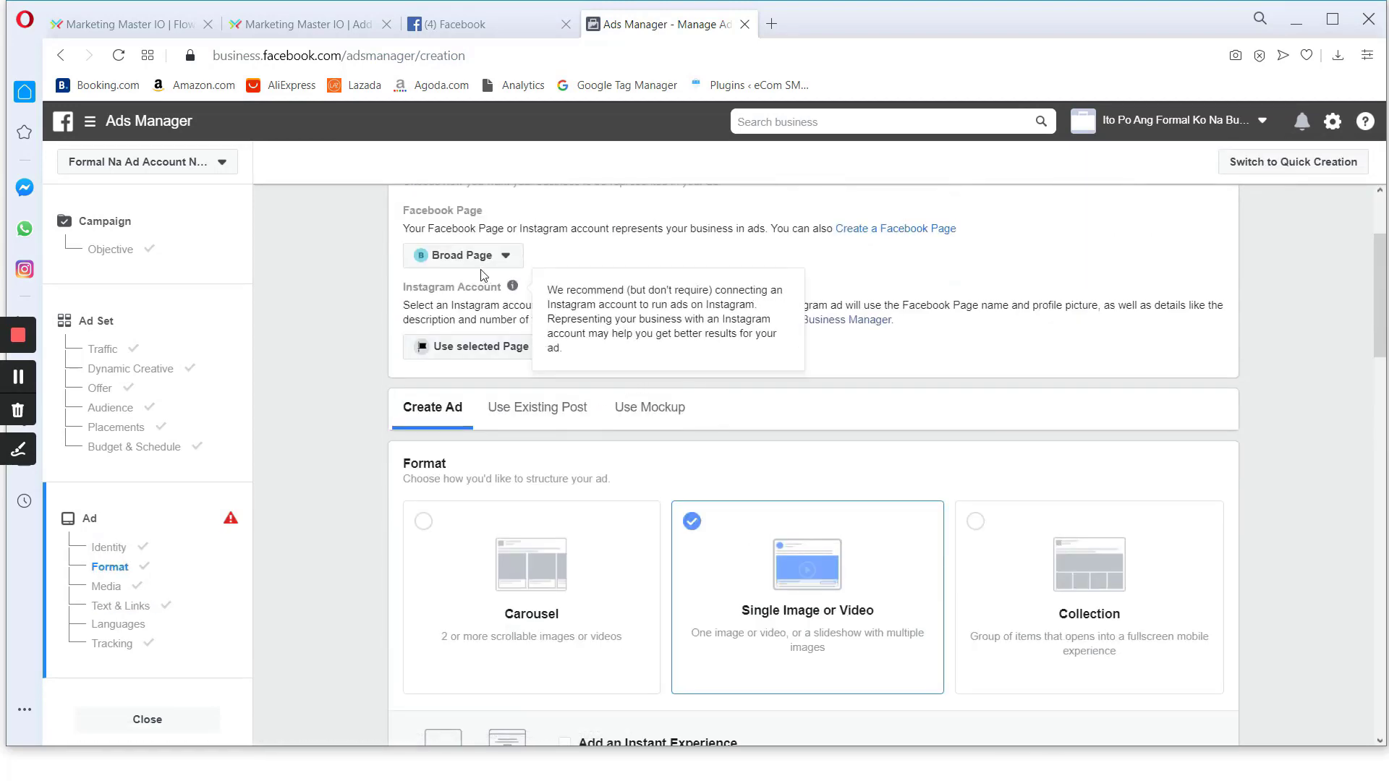
{"action": "scroll", "coordinate": [483, 275], "scroll_direction": "up", "scroll_amount": 1}
{"action": "left_click", "coordinate": [478, 305]}
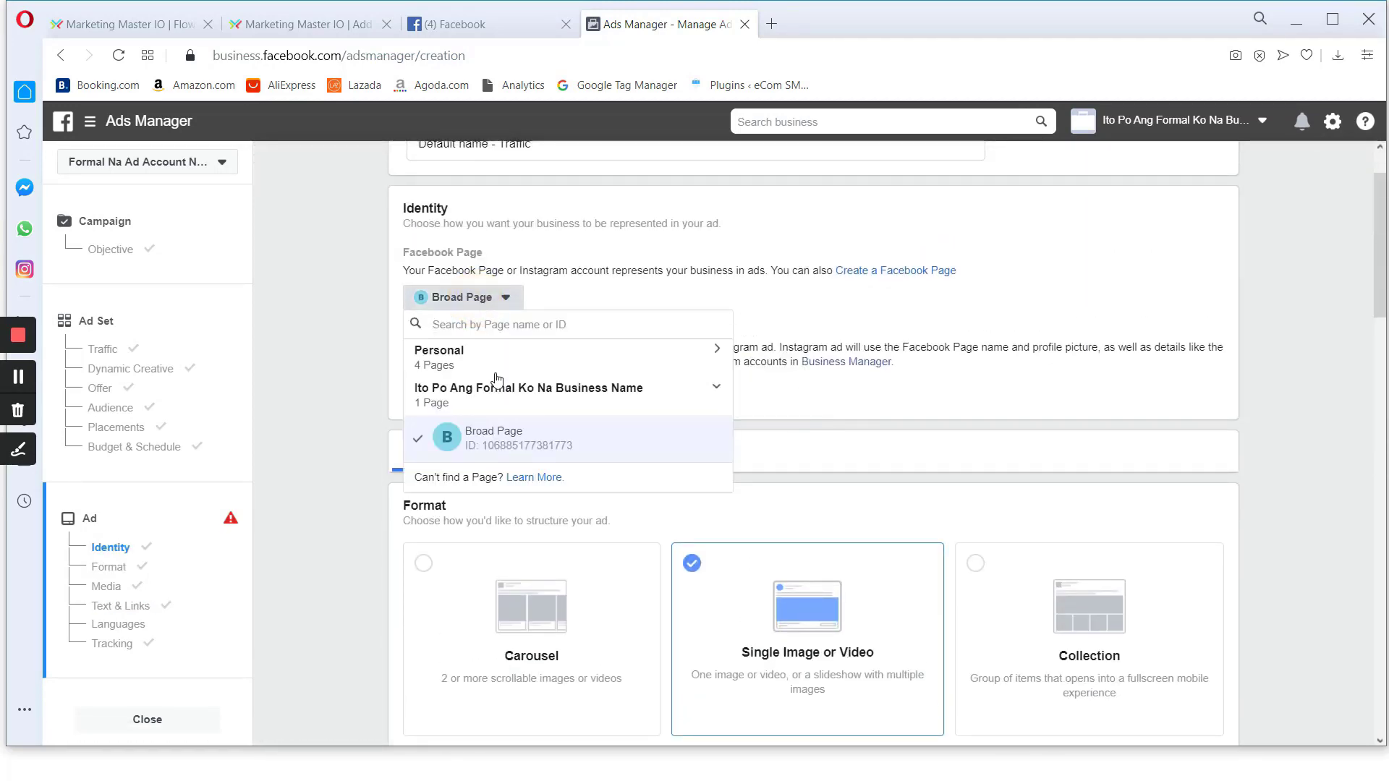
{"action": "left_click", "coordinate": [499, 323]}
{"action": "type", "text": "n"}
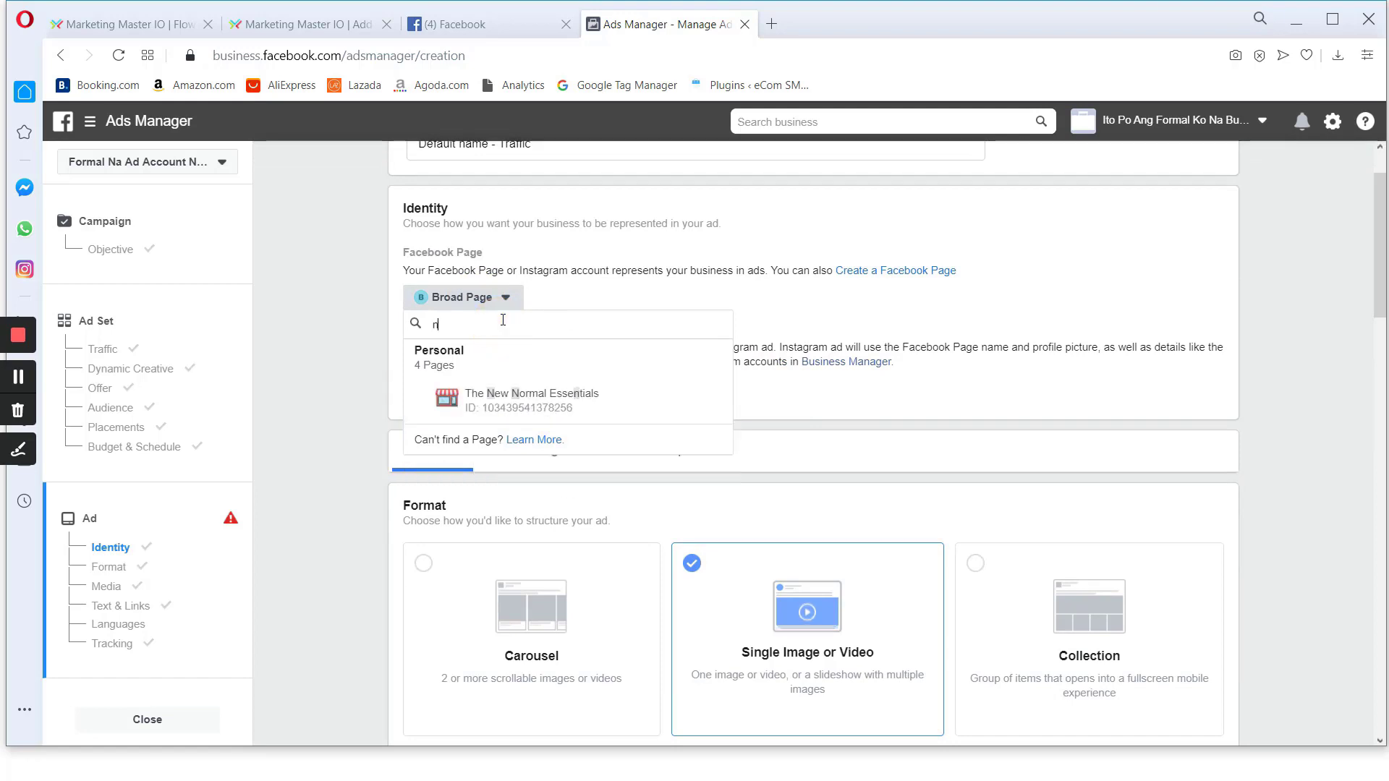
{"action": "type", "text": "ew"}
{"action": "left_click", "coordinate": [528, 398]}
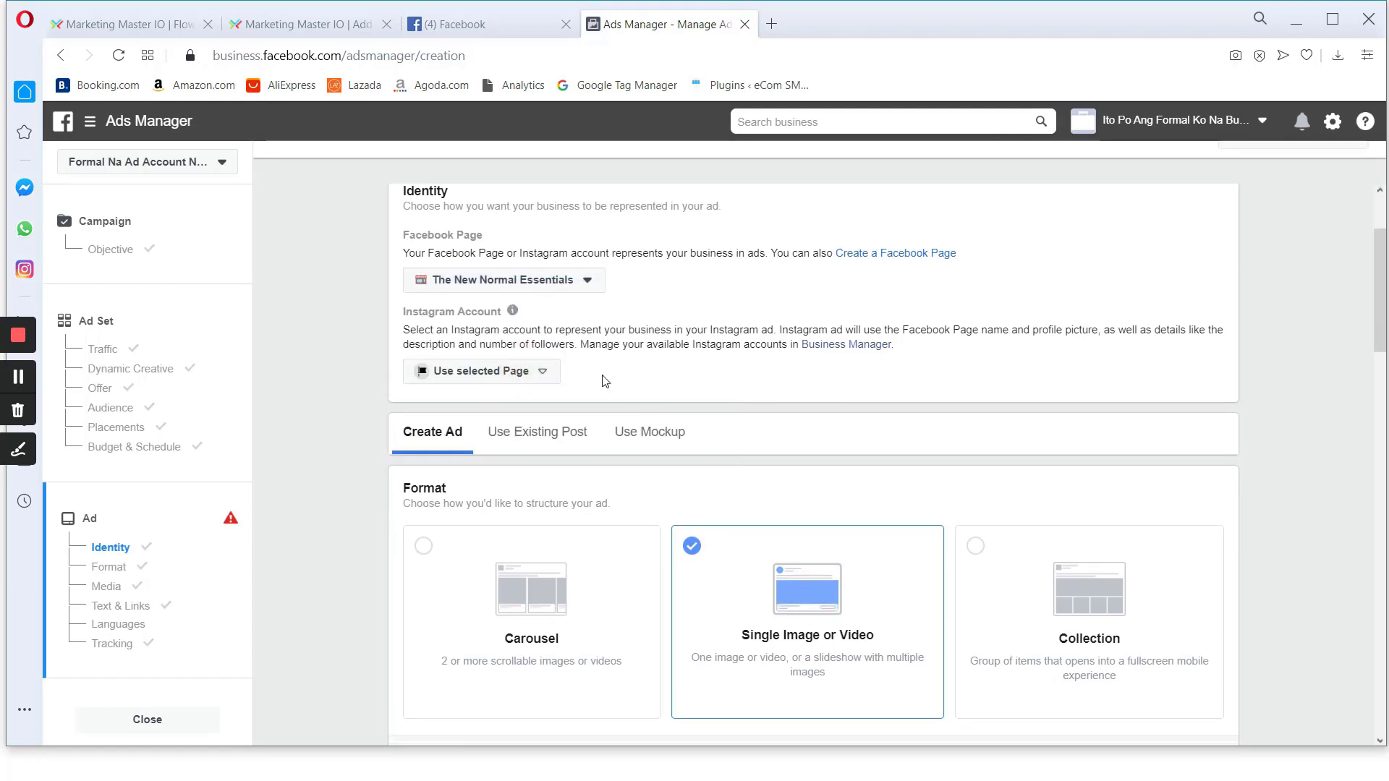
Add the 588 × 392 screenshot from the account images as the ad's media and continue
{"action": "scroll", "coordinate": [601, 380], "scroll_direction": "down", "scroll_amount": 8}
{"action": "left_click", "coordinate": [479, 332]}
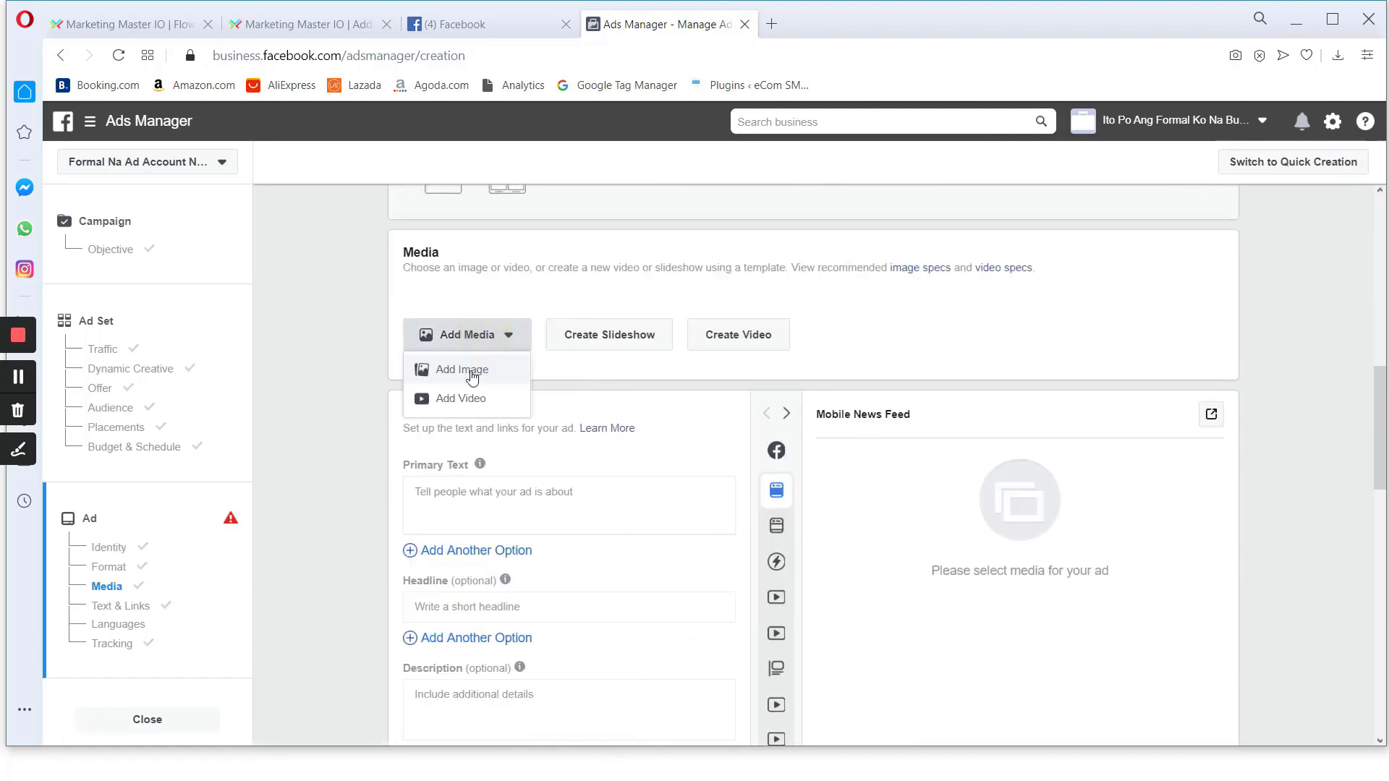
{"action": "left_click", "coordinate": [471, 374]}
{"action": "left_click", "coordinate": [334, 316]}
{"action": "left_click", "coordinate": [1114, 651]}
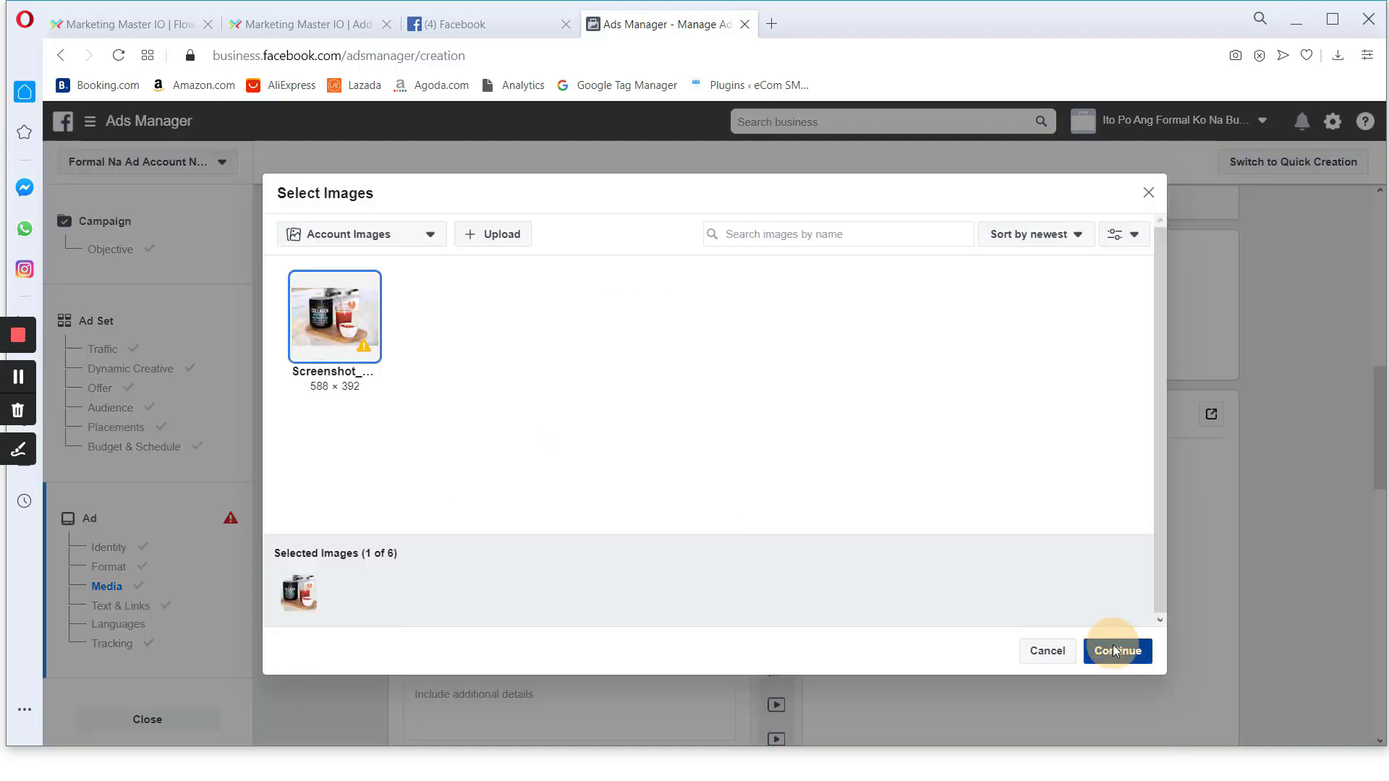
Enter "this is a sample ad copy" as the ad's primary text and "this is a sample headline" as its headline
{"action": "scroll", "coordinate": [434, 507], "scroll_direction": "down", "scroll_amount": 5}
{"action": "left_click", "coordinate": [504, 412]}
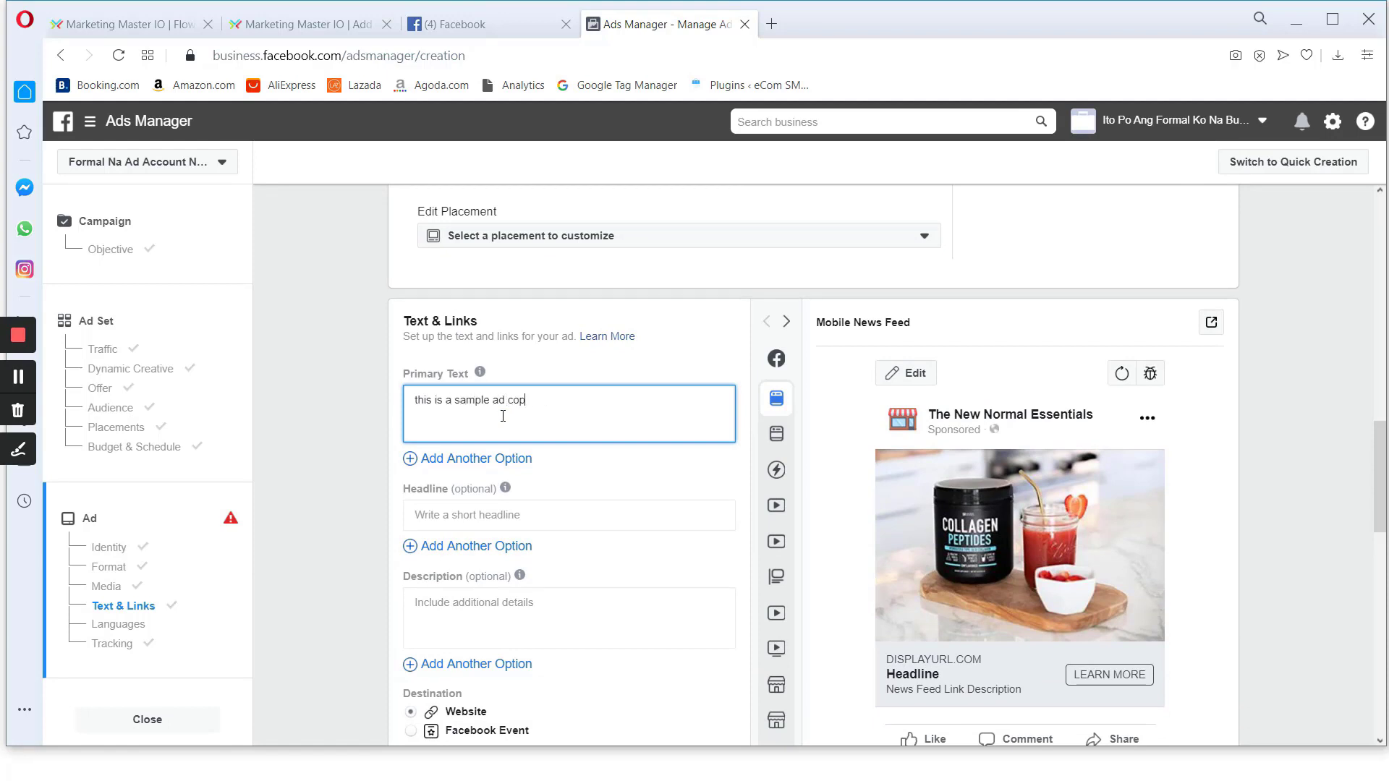
{"action": "scroll", "coordinate": [503, 416], "scroll_direction": "down", "scroll_amount": 3}
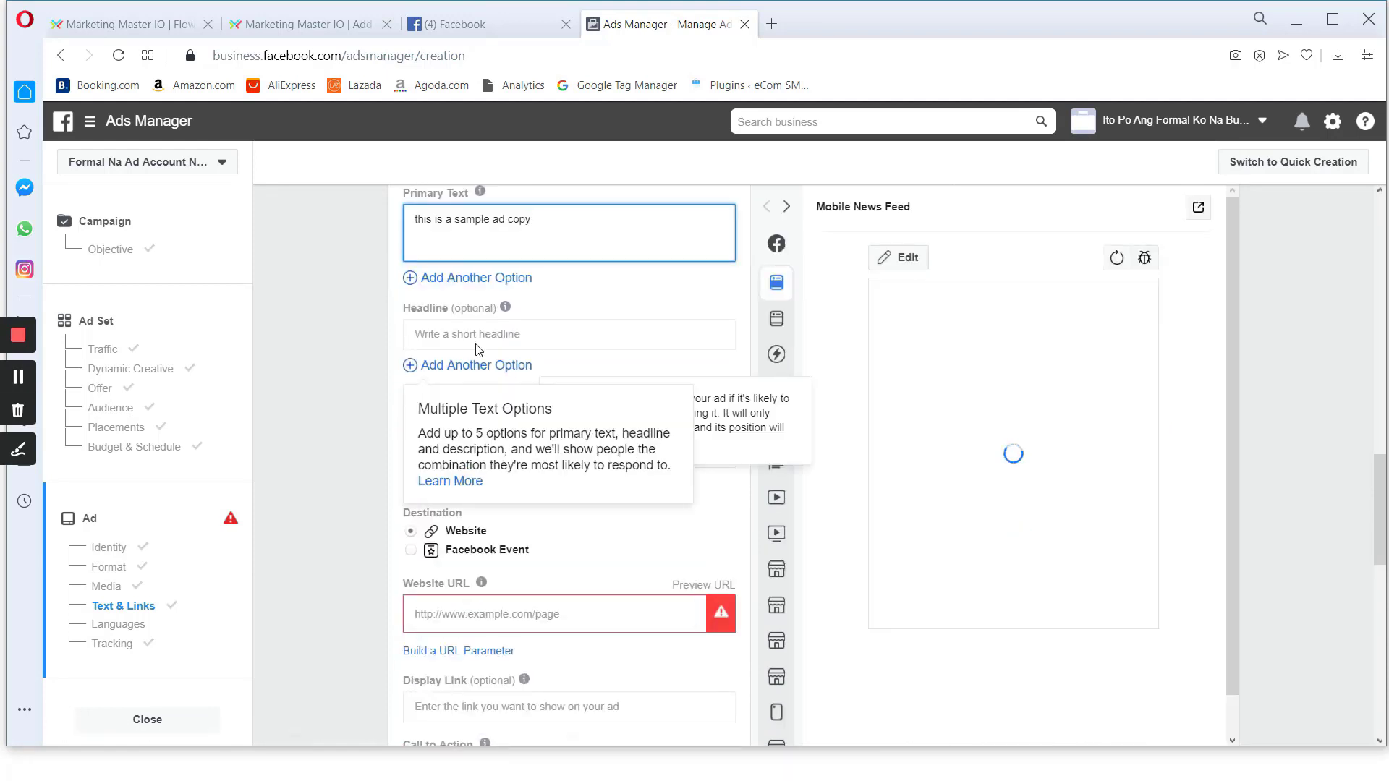
{"action": "left_click", "coordinate": [473, 335]}
{"action": "type", "text": "this is a sample headline"}
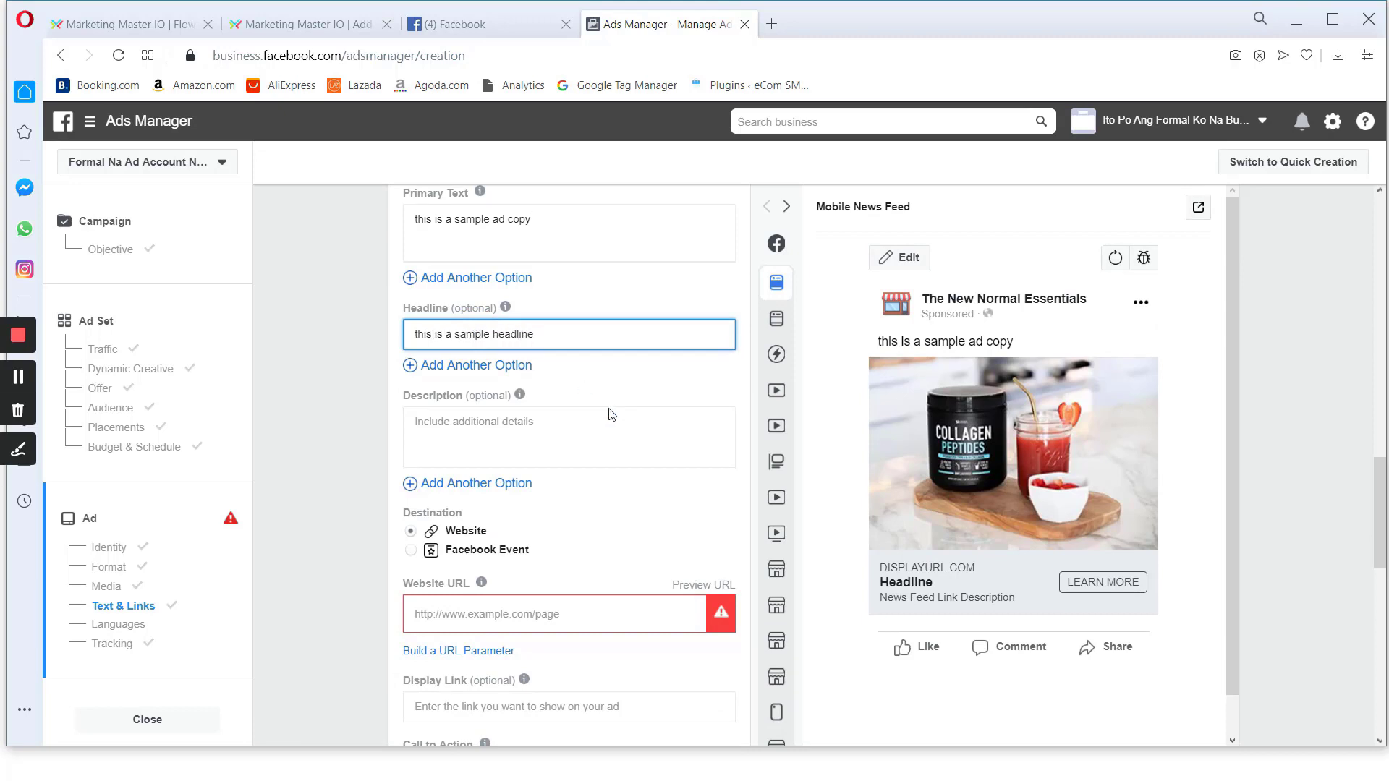
{"action": "scroll", "coordinate": [625, 457], "scroll_direction": "up", "scroll_amount": 1}
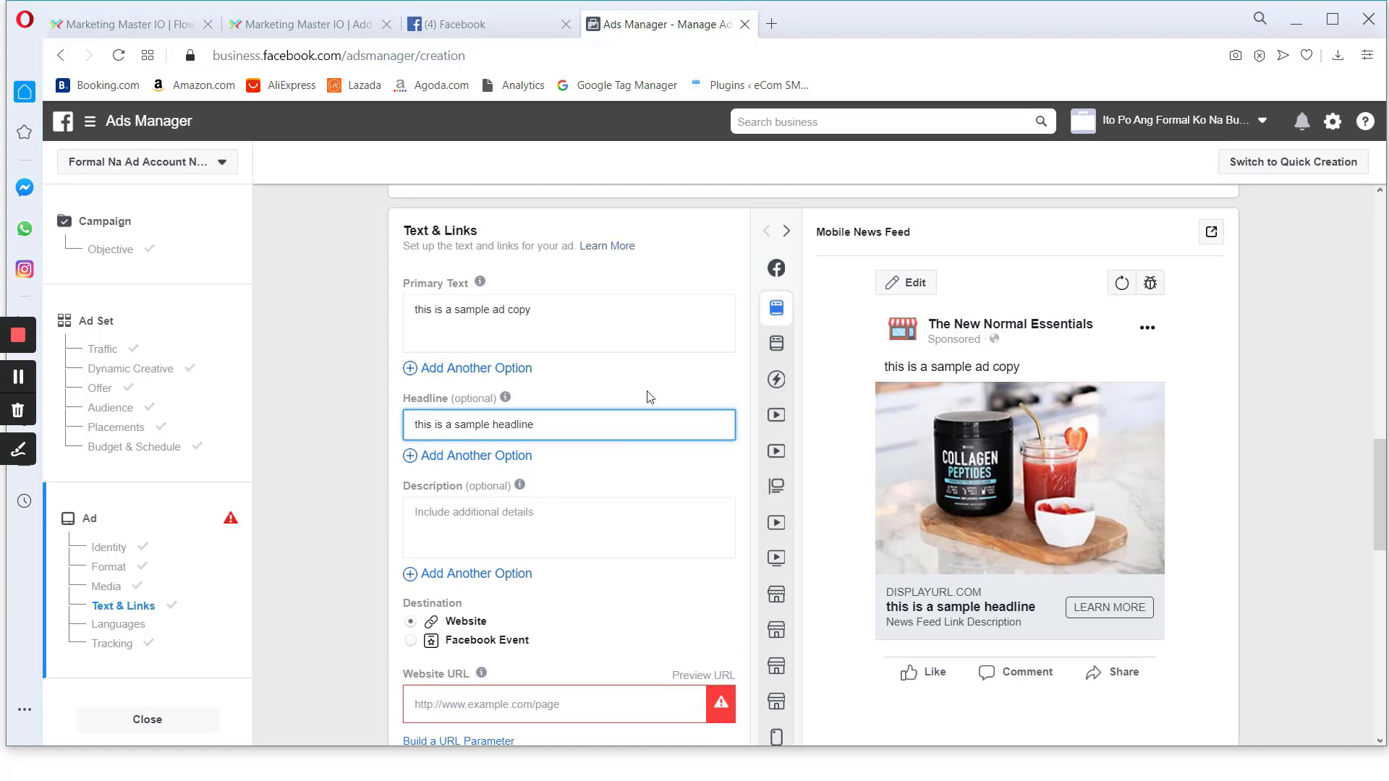
{"action": "left_click", "coordinate": [617, 309]}
Switch to Marketing Master IO and copy the StartOnlineGrocery m.me link from the generated plugin embed code
{"action": "scroll", "coordinate": [617, 493], "scroll_direction": "down", "scroll_amount": 3}
{"action": "left_click", "coordinate": [541, 433]}
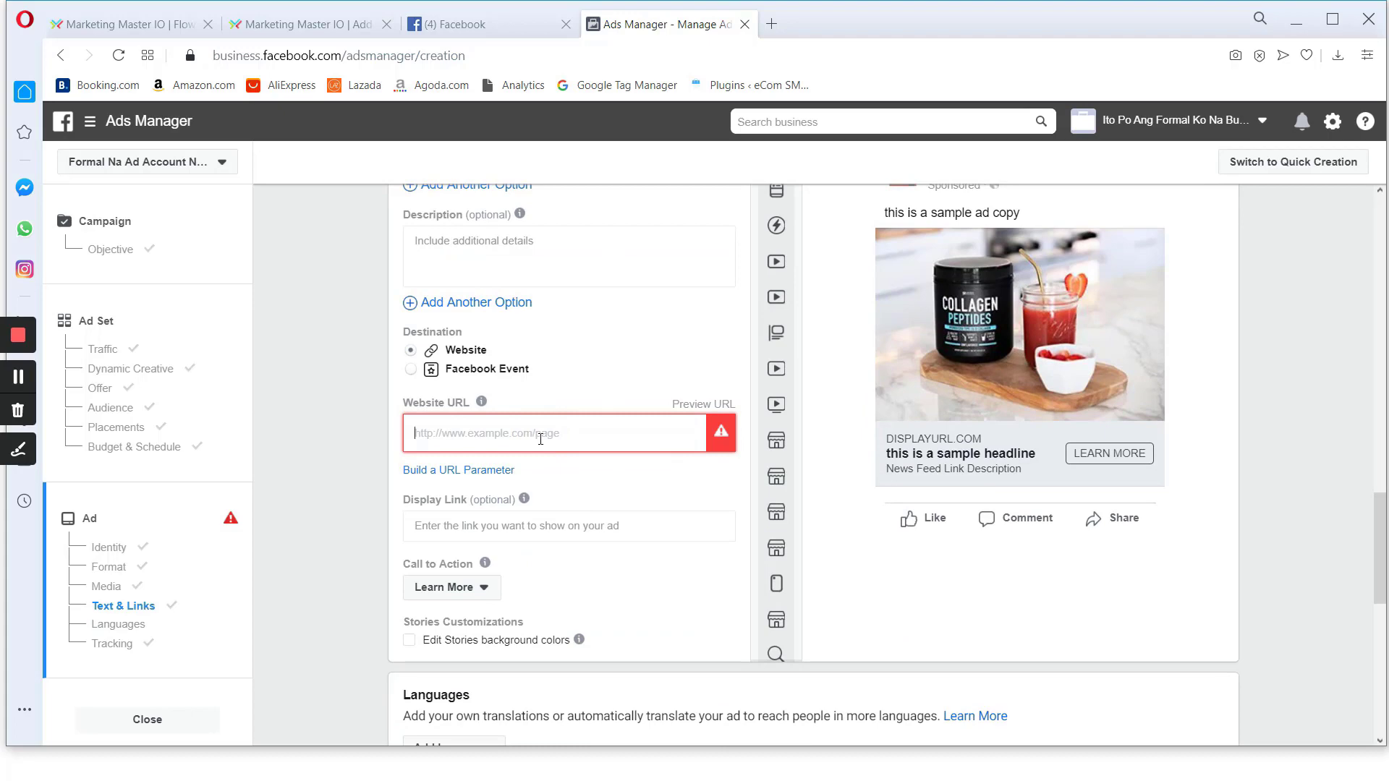
{"action": "left_click", "coordinate": [132, 32]}
{"action": "left_click", "coordinate": [351, 27]}
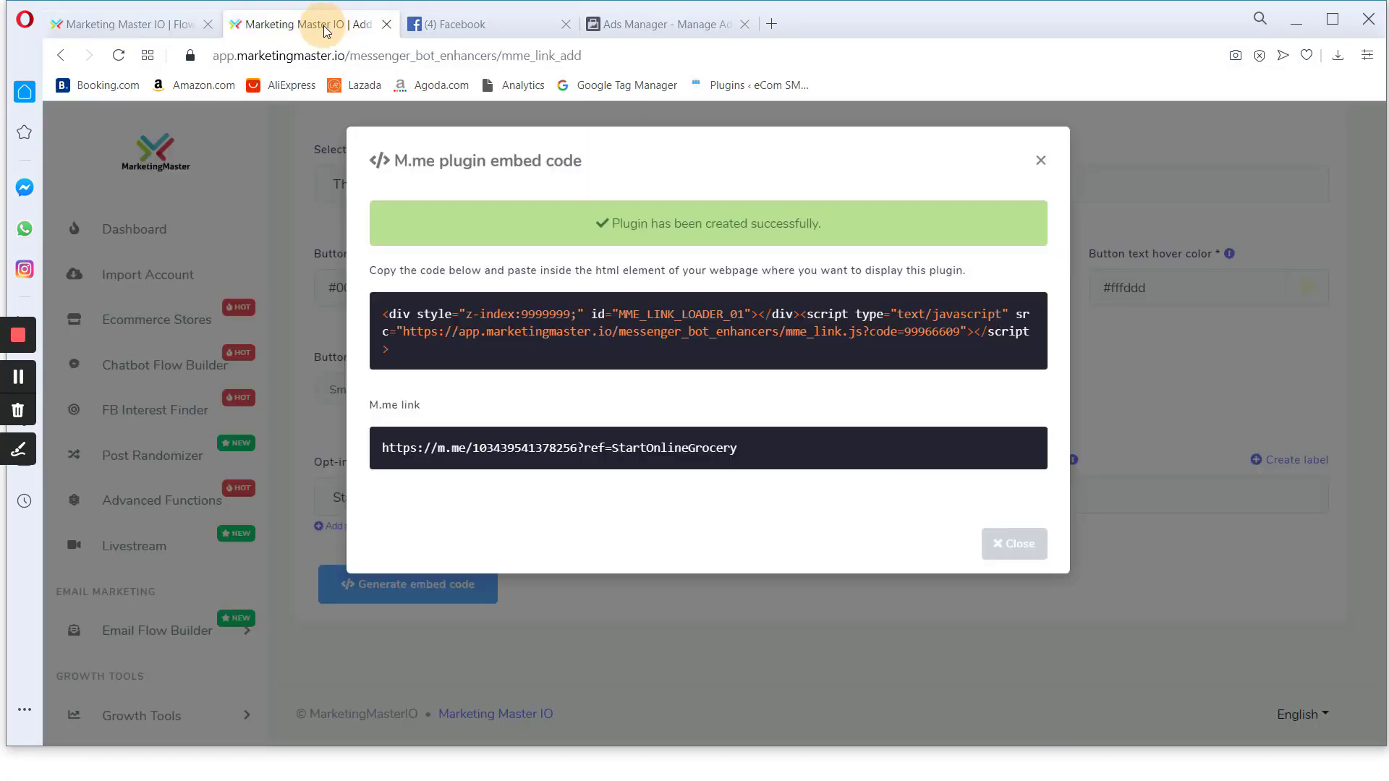
{"action": "double_click", "coordinate": [399, 167]}
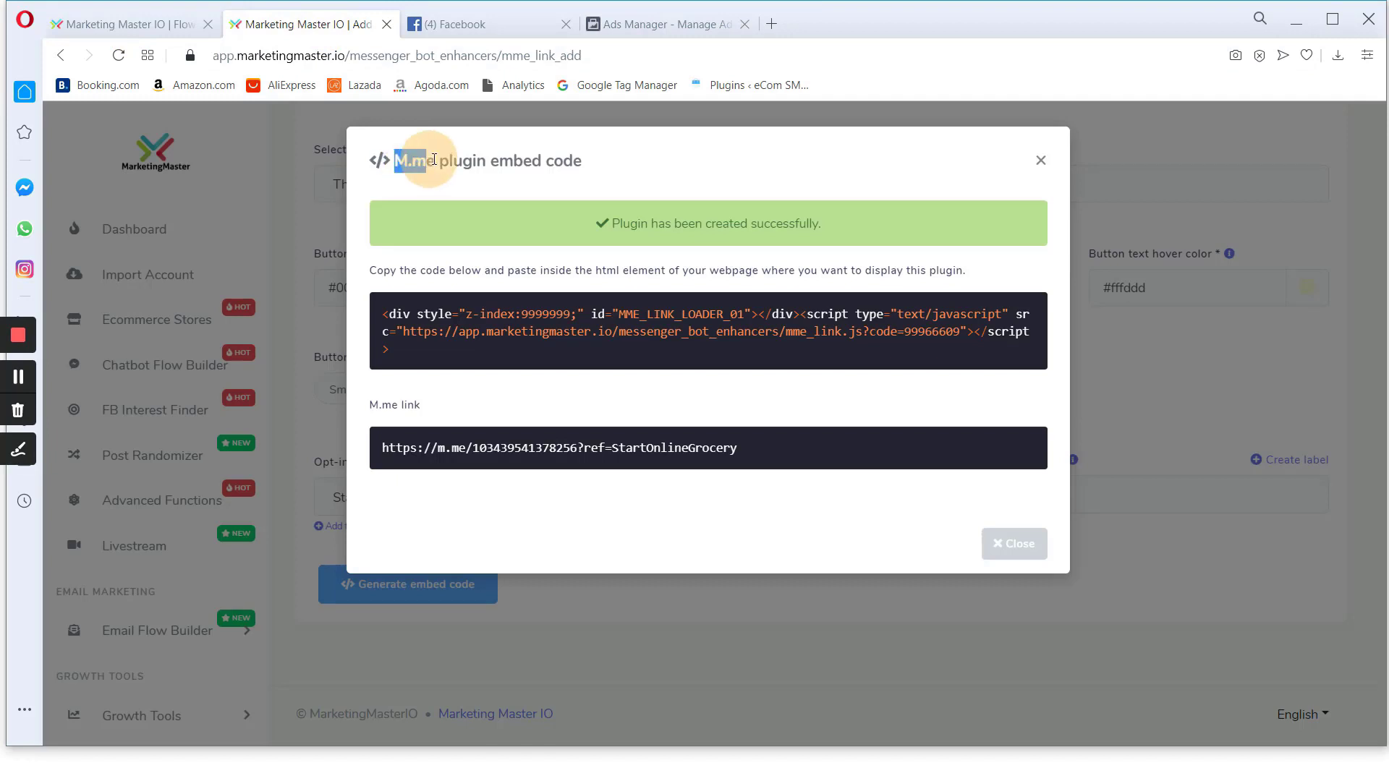
{"action": "left_click", "coordinate": [658, 448]}
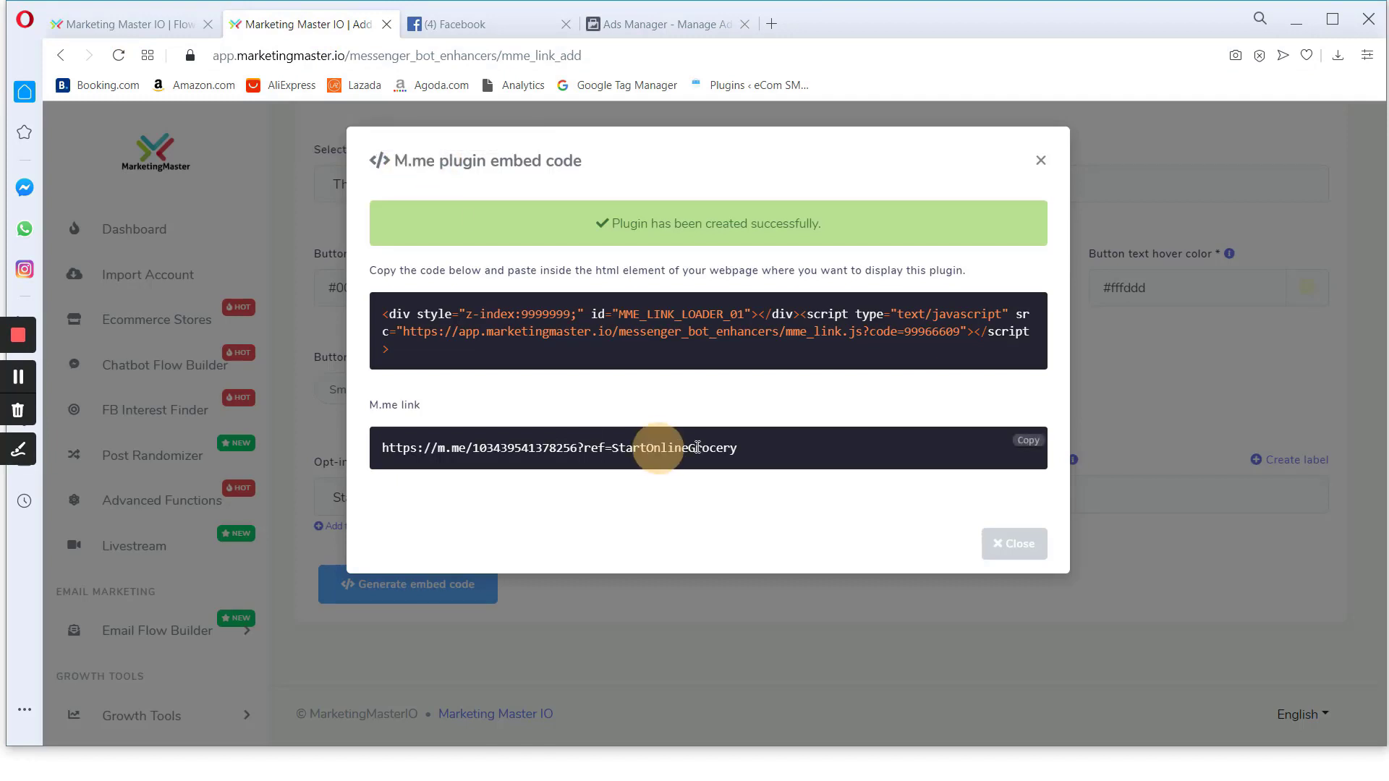
{"action": "left_click", "coordinate": [1028, 441]}
{"action": "left_click_drag", "start_coordinate": [833, 448], "coordinate": [357, 449]}
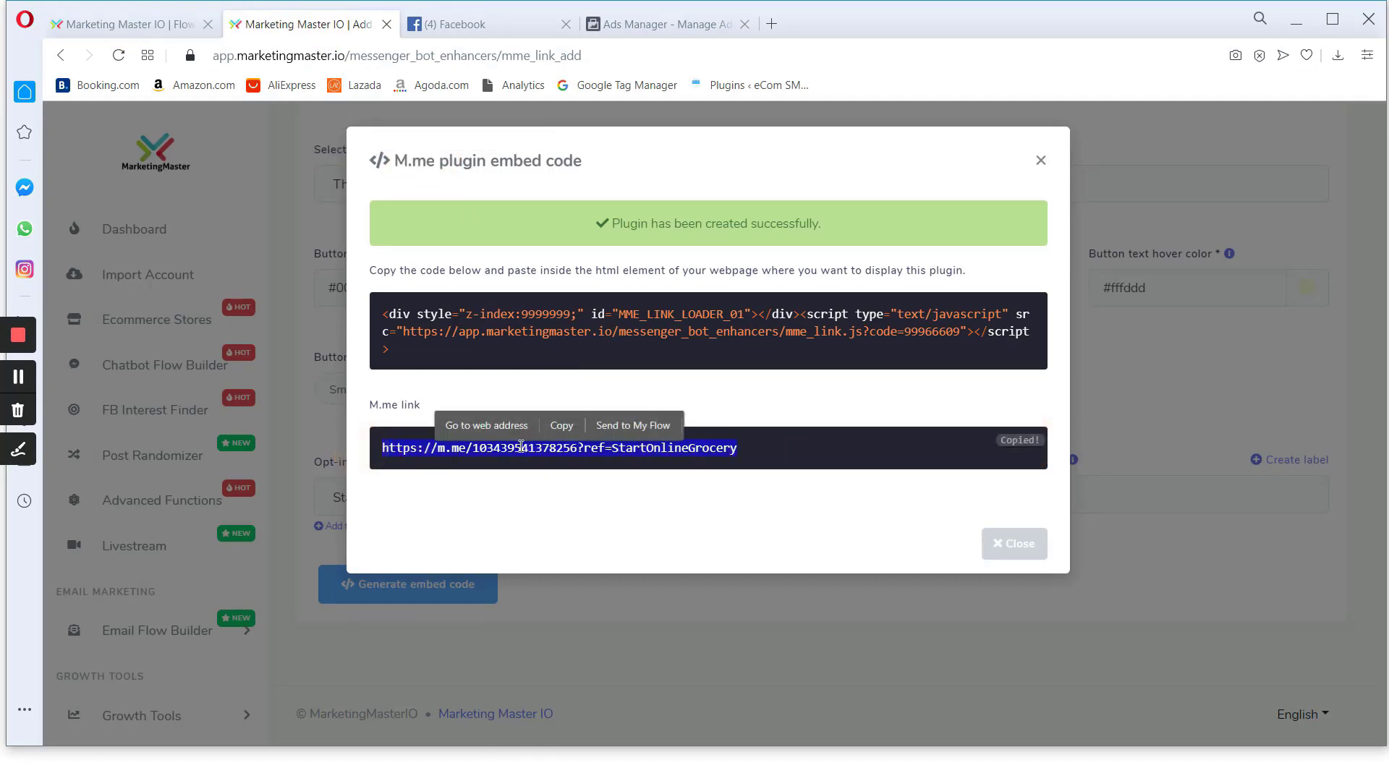
{"action": "right_click", "coordinate": [521, 447]}
{"action": "left_click", "coordinate": [575, 511]}
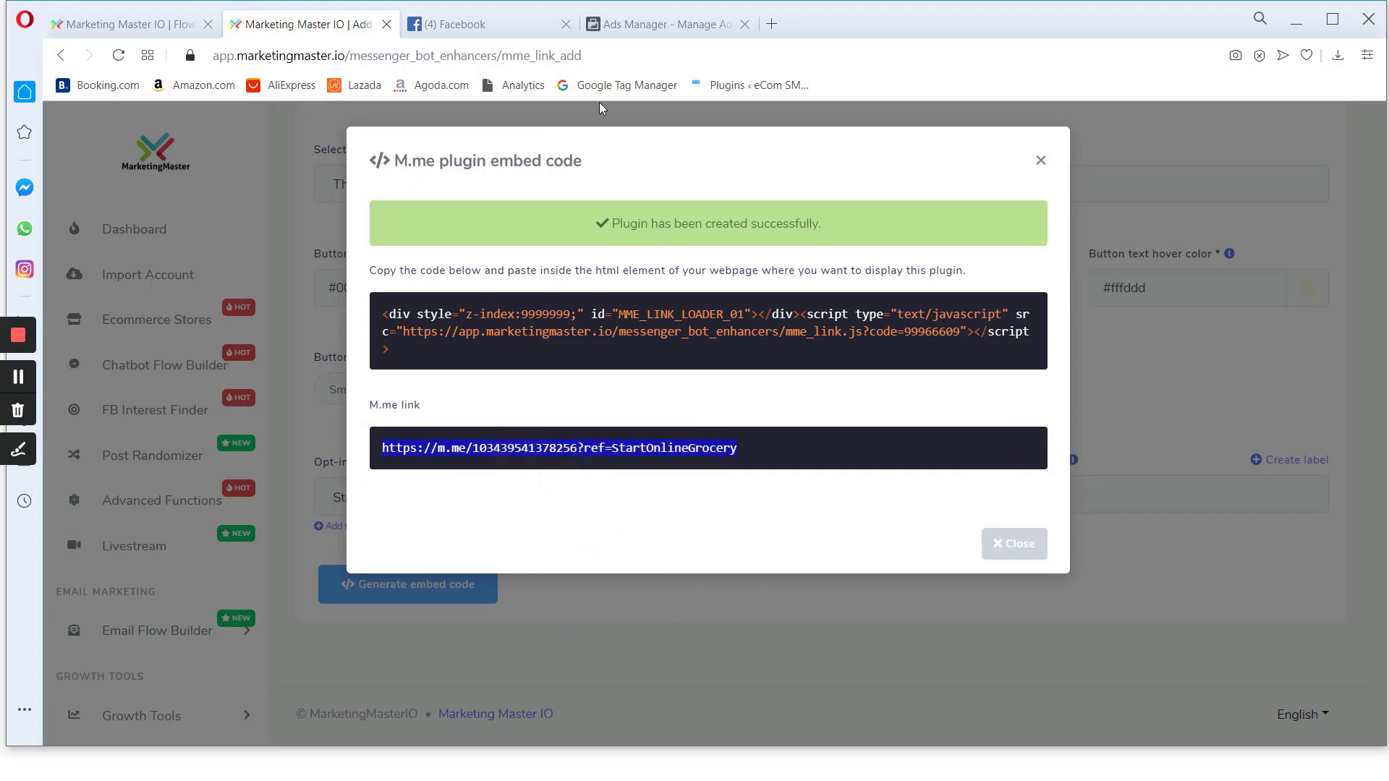
Return to Ads Manager and paste the copied StartOnlineGrocery m.me link as the ad's Website URL
{"action": "left_click", "coordinate": [620, 25]}
{"action": "left_click", "coordinate": [527, 434]}
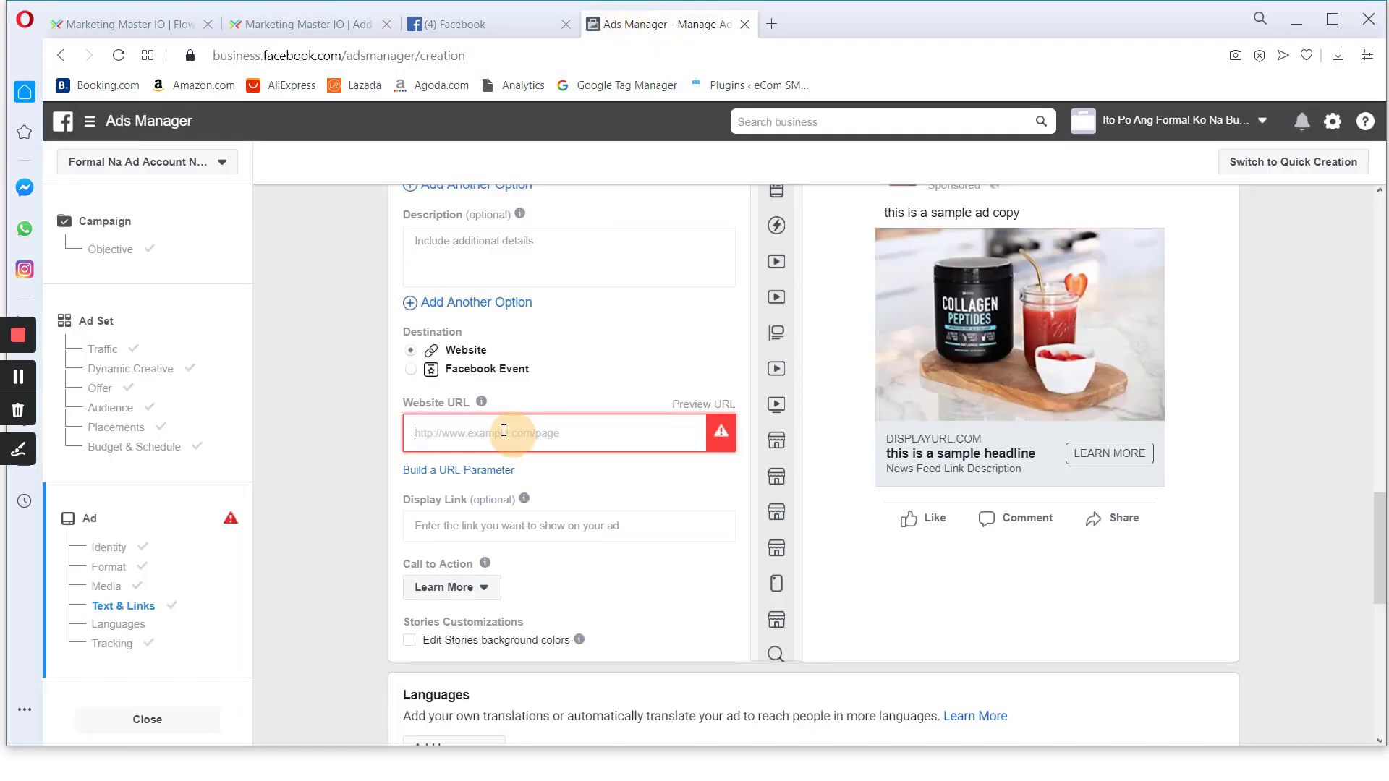
{"action": "key", "text": "ctrl+v"}
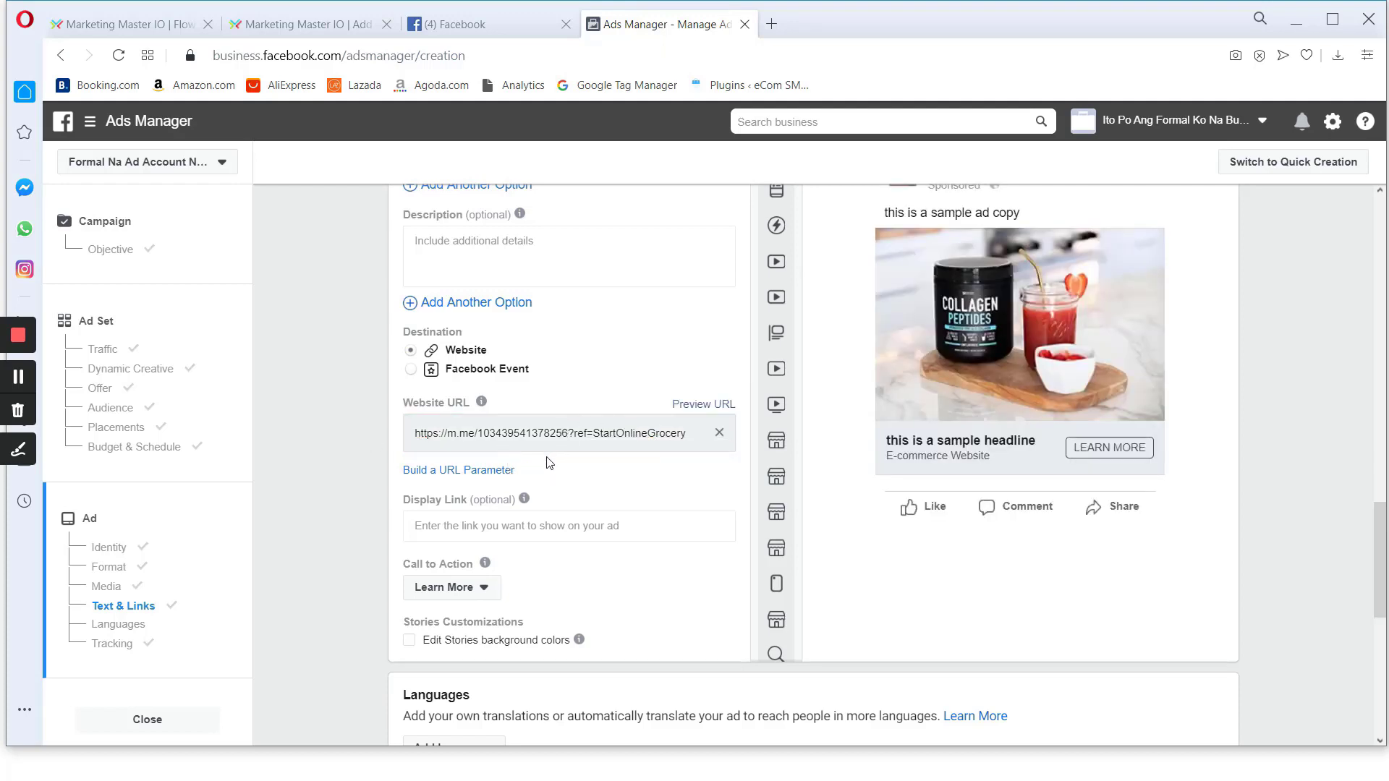
Review the draft Traffic campaign's summary and confirm it for publishing
{"action": "scroll", "coordinate": [550, 462], "scroll_direction": "down", "scroll_amount": 6}
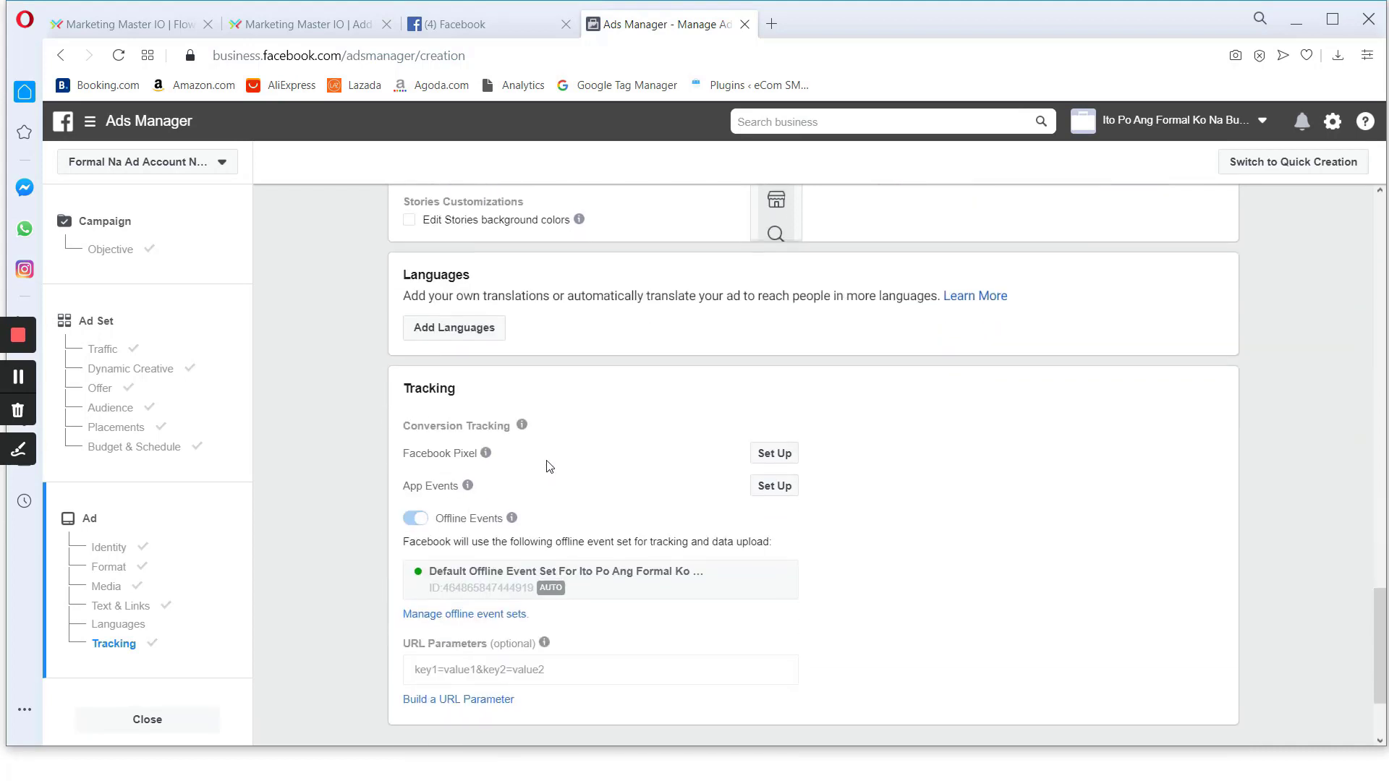
{"action": "scroll", "coordinate": [539, 460], "scroll_direction": "down", "scroll_amount": 2}
{"action": "left_click", "coordinate": [1112, 632]}
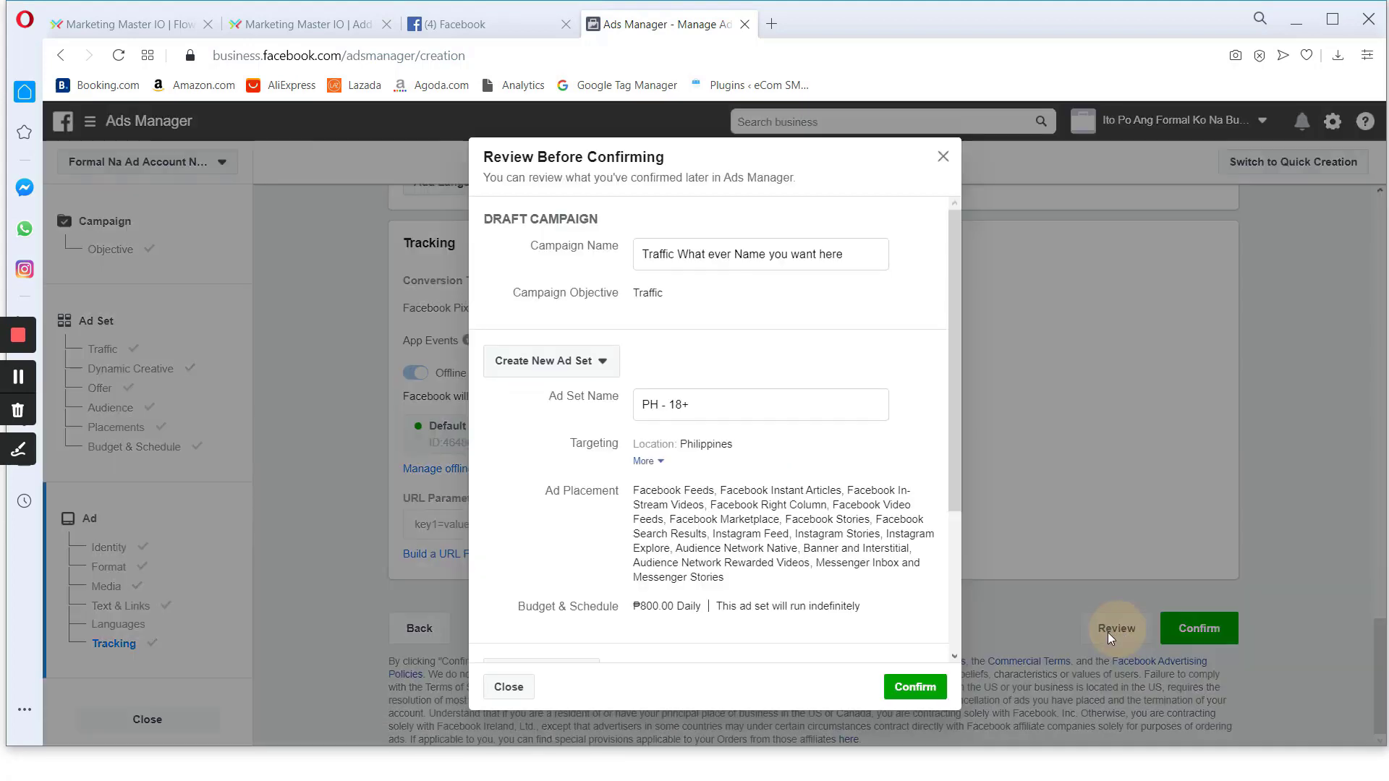
{"action": "scroll", "coordinate": [879, 588], "scroll_direction": "down", "scroll_amount": 3}
{"action": "left_click", "coordinate": [913, 687]}
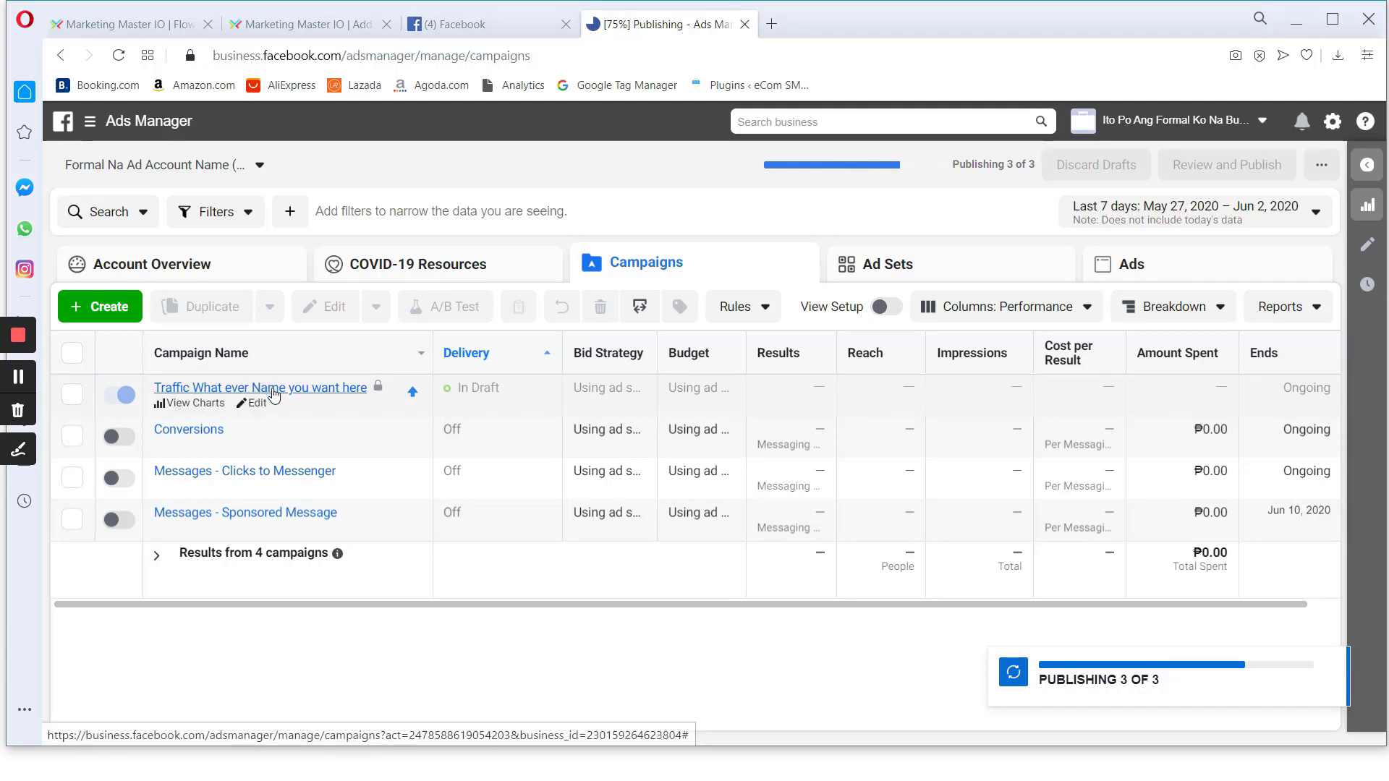
Preview the ad of the "Traffic What ever Name you want here" campaign and view it as a Facebook post with comments
{"action": "left_click", "coordinate": [75, 397]}
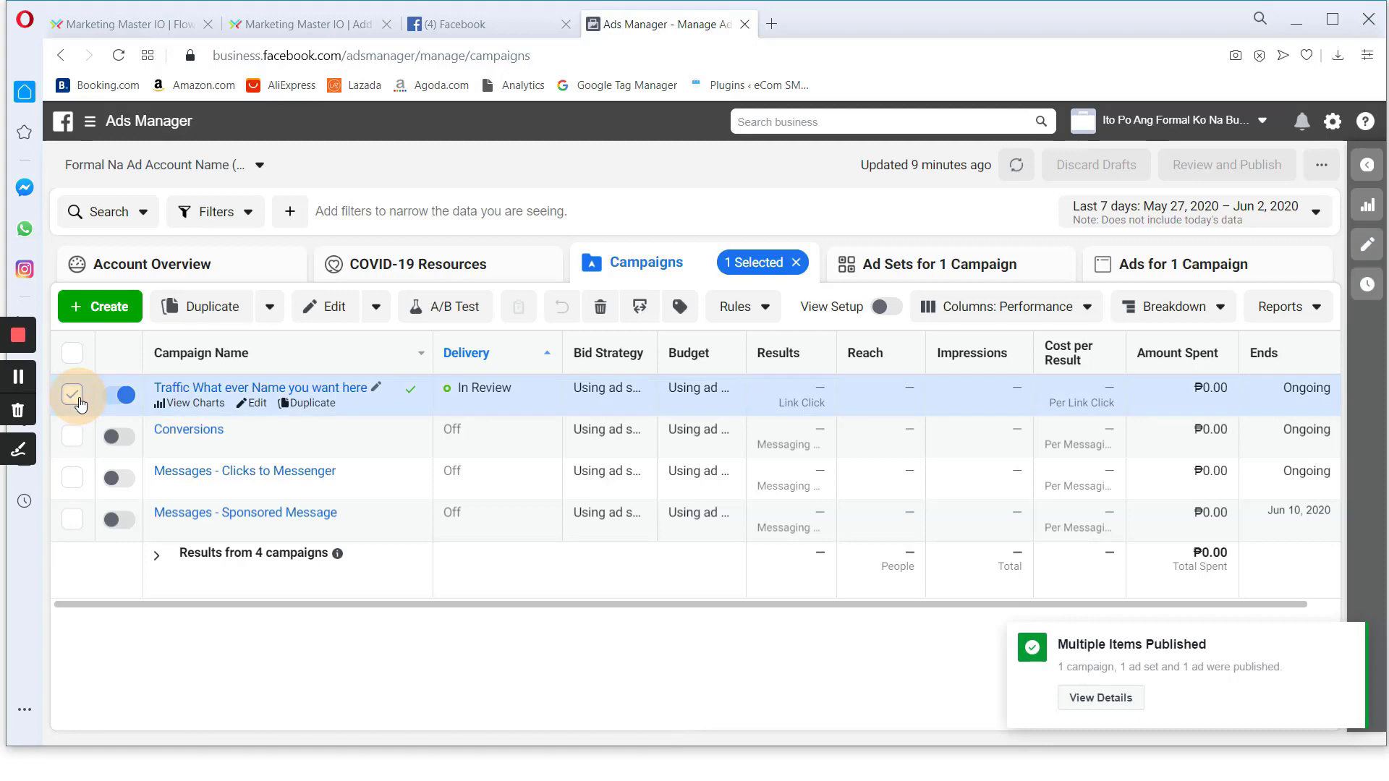
{"action": "left_click", "coordinate": [1222, 279]}
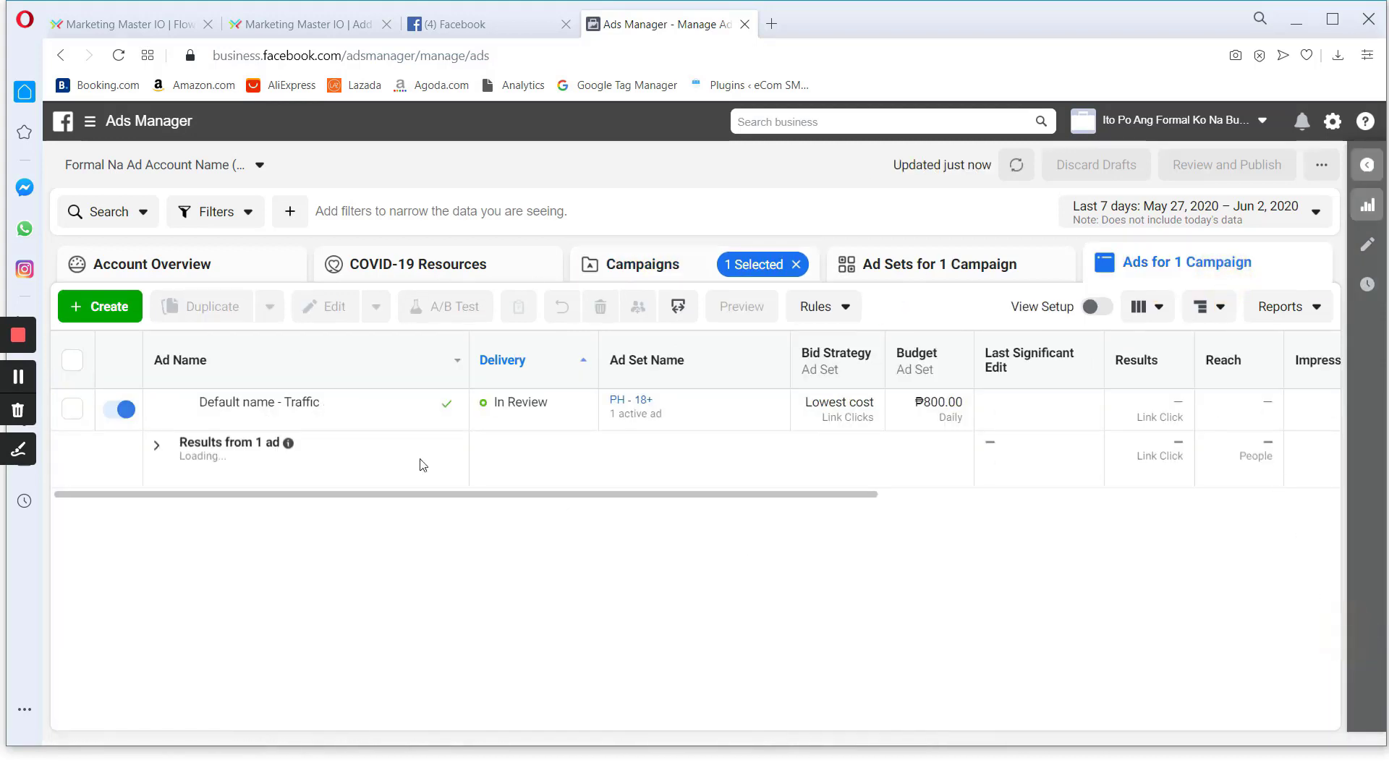
{"action": "left_click", "coordinate": [75, 416]}
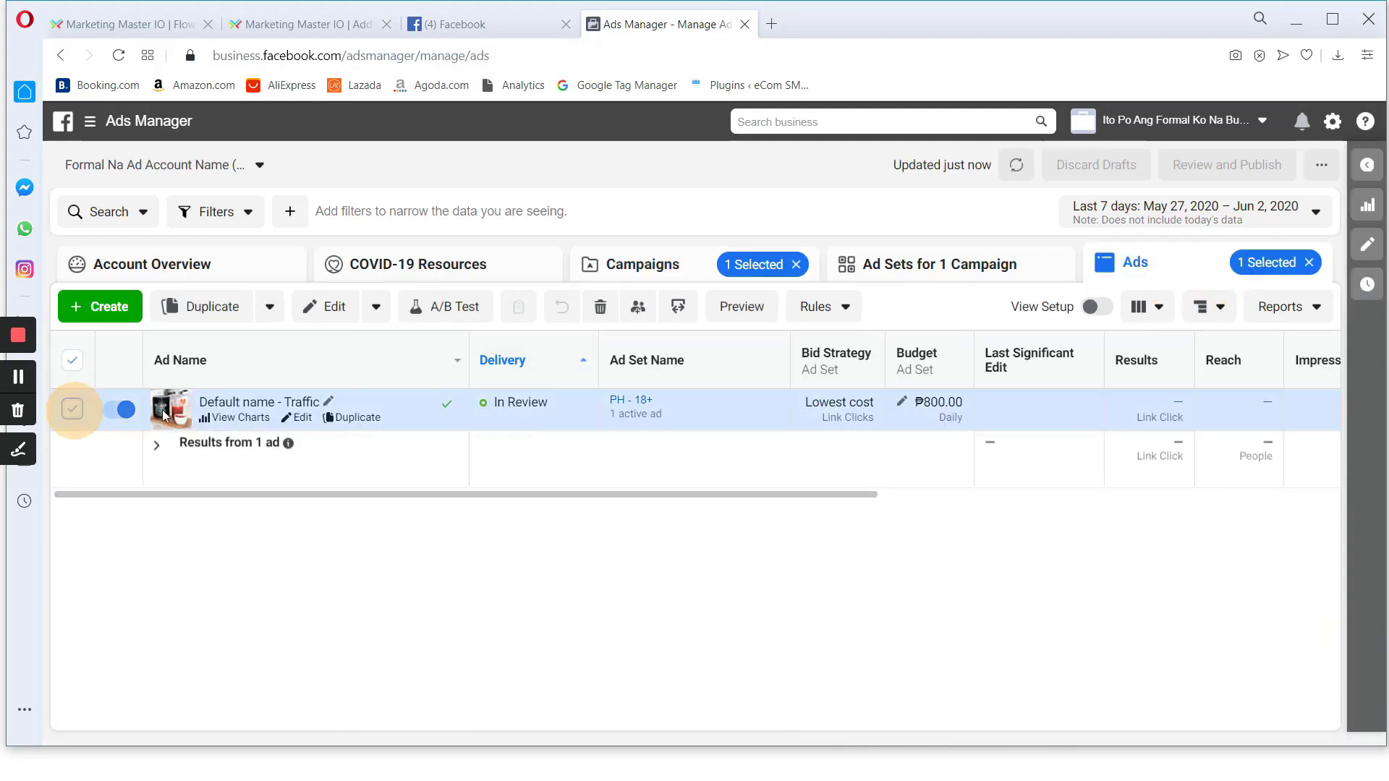
{"action": "left_click", "coordinate": [726, 315]}
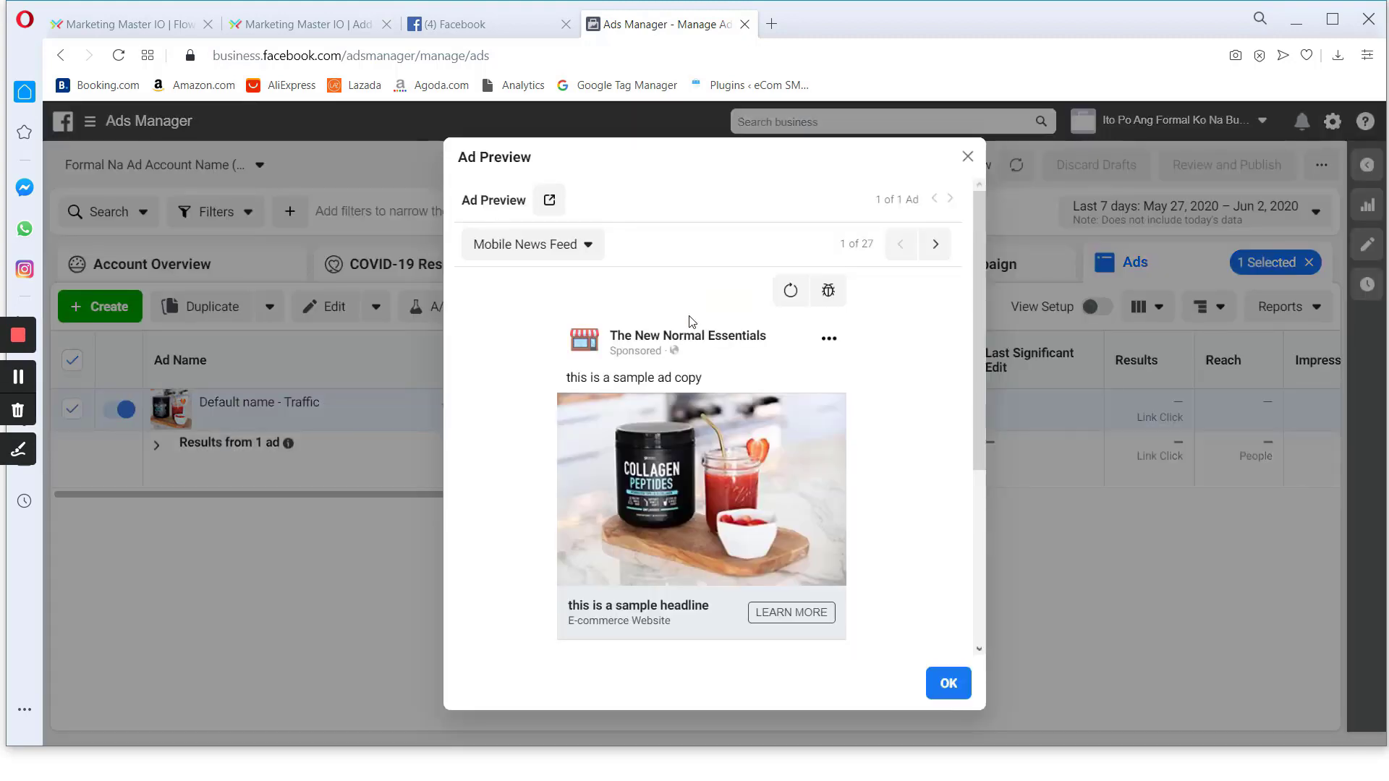
{"action": "left_click", "coordinate": [549, 200]}
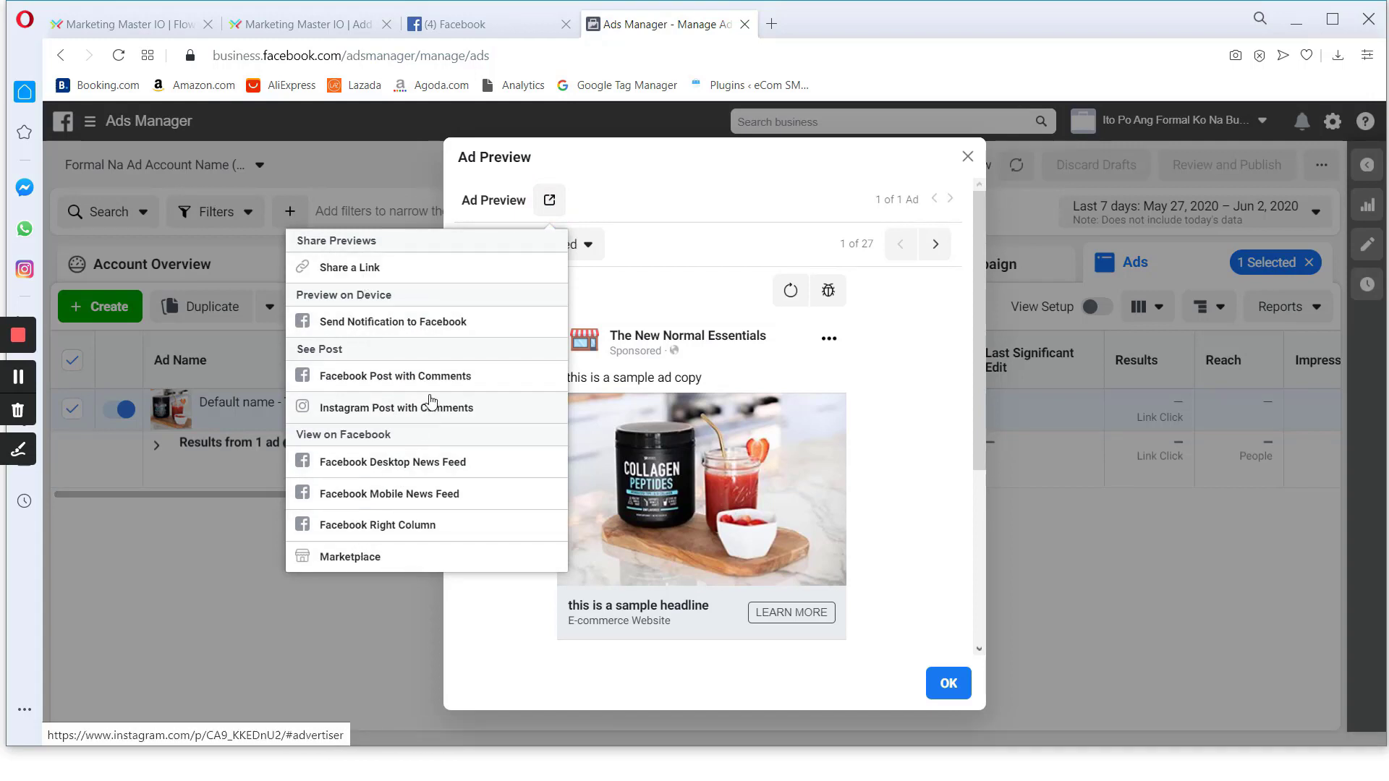
{"action": "left_click", "coordinate": [385, 377]}
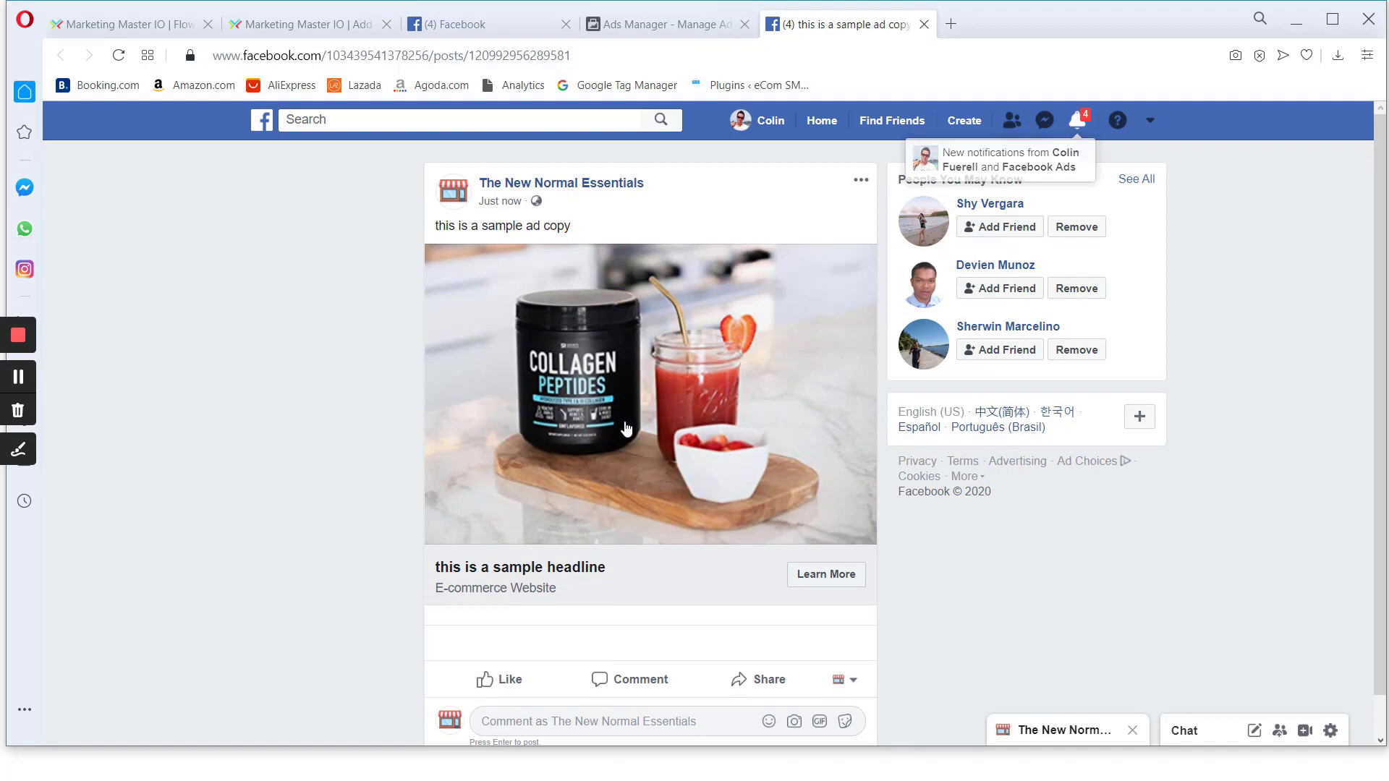
Follow the ad post's link into Messenger, continue with the signed-in Facebook account, and check the chatbot's greeting and product carousel
{"action": "left_click", "coordinate": [625, 418]}
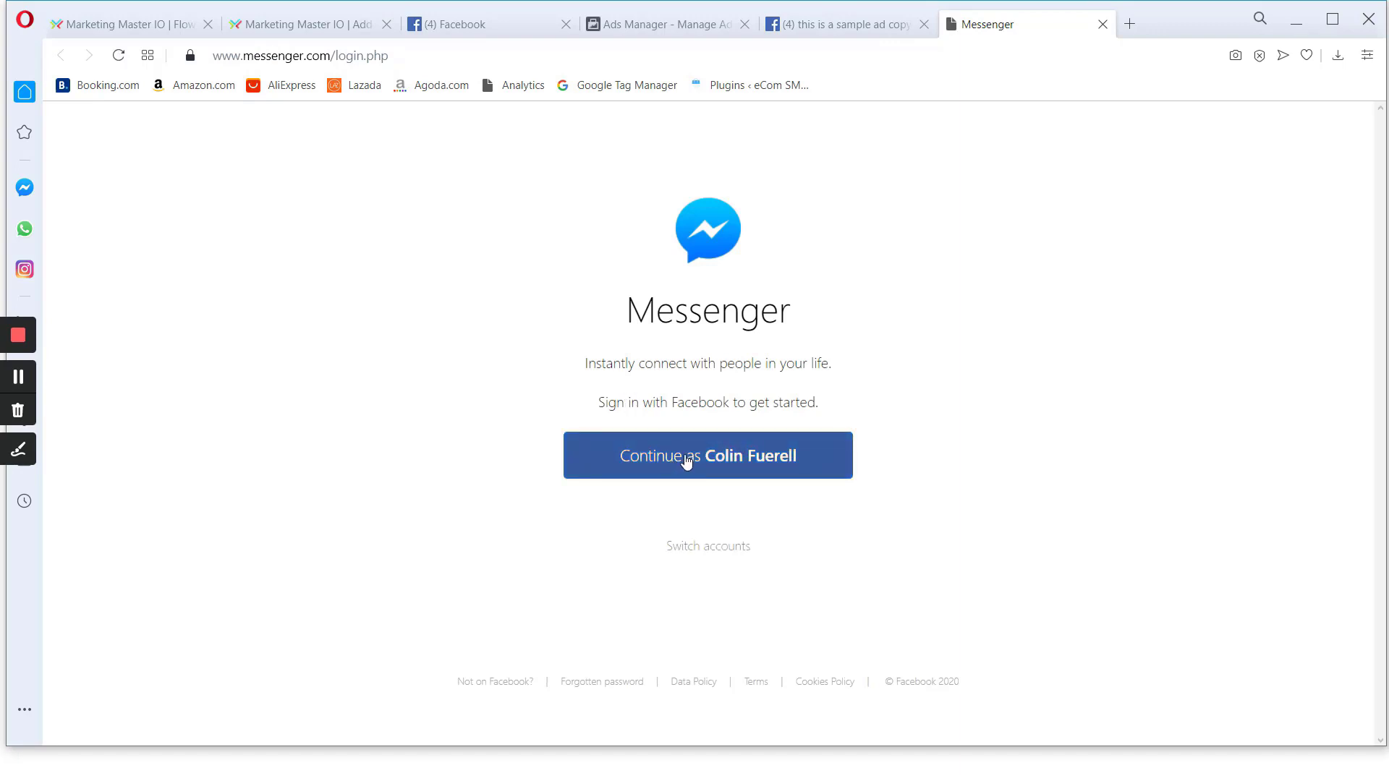
{"action": "left_click", "coordinate": [691, 459]}
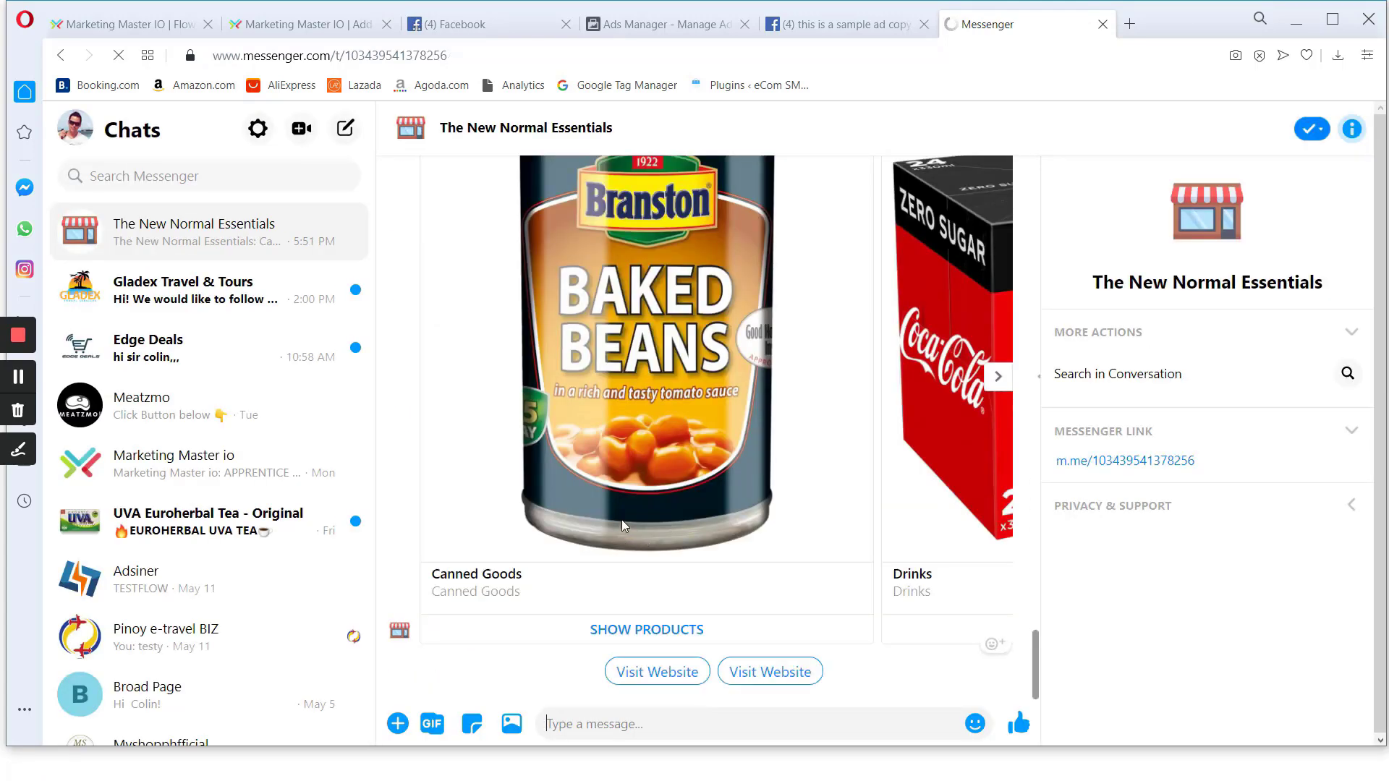
{"action": "scroll", "coordinate": [649, 513], "scroll_direction": "up", "scroll_amount": 3}
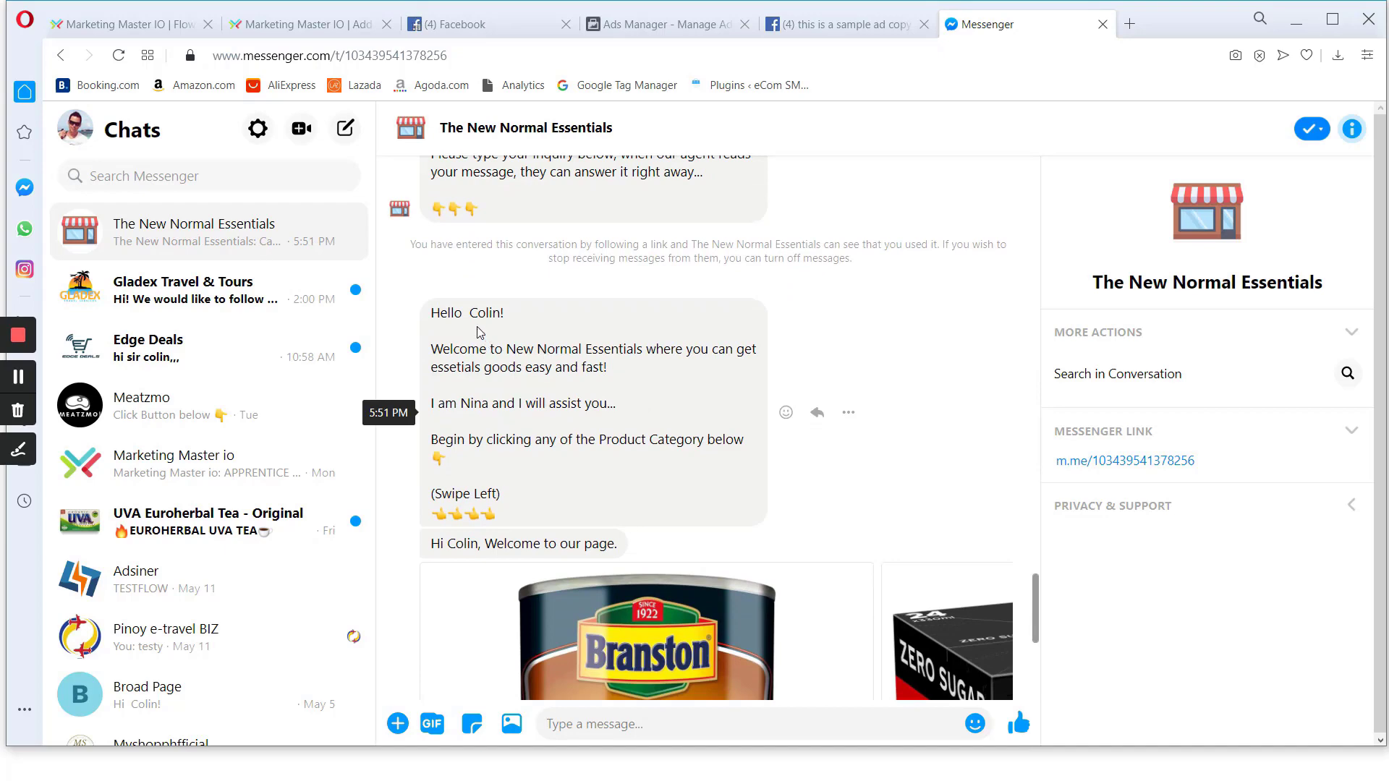
{"action": "scroll", "coordinate": [504, 341], "scroll_direction": "down", "scroll_amount": 5}
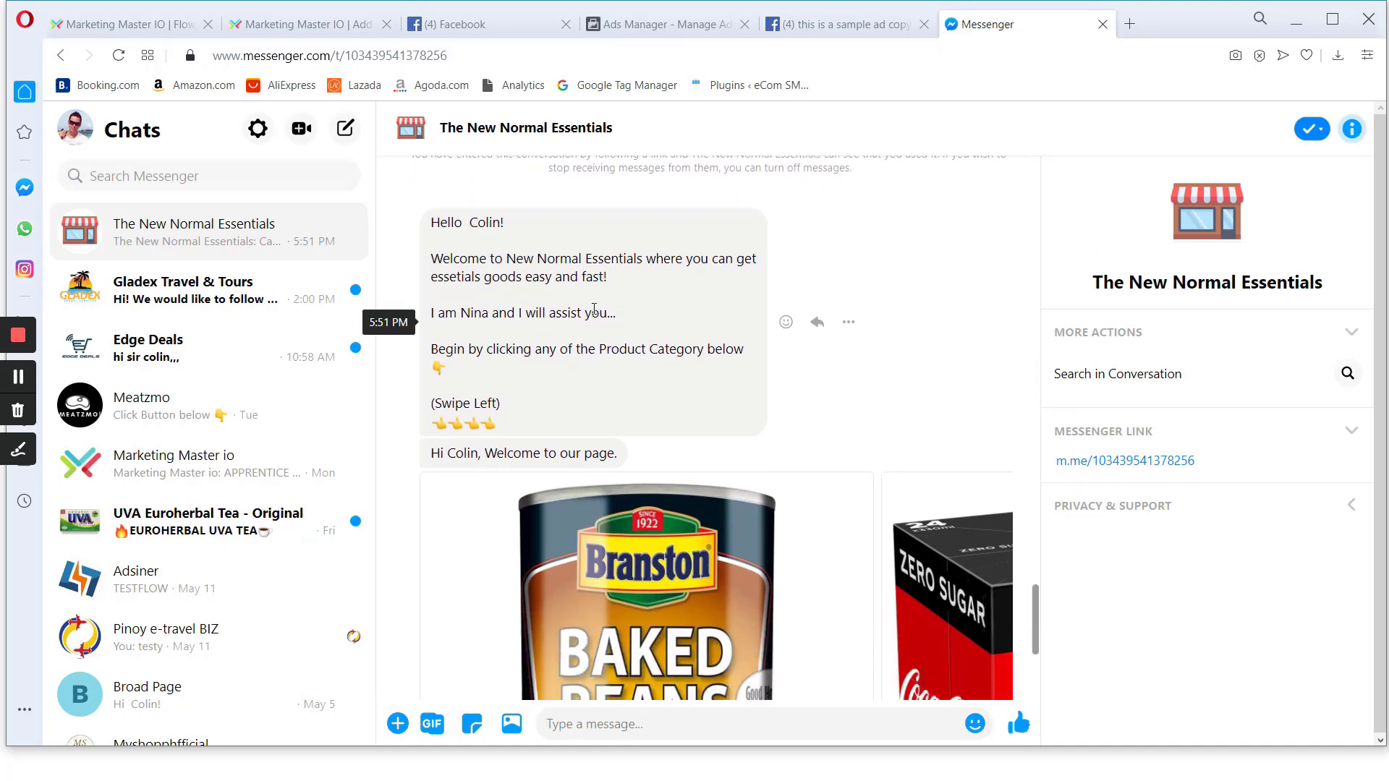
{"action": "scroll", "coordinate": [806, 502], "scroll_direction": "down", "scroll_amount": 2}
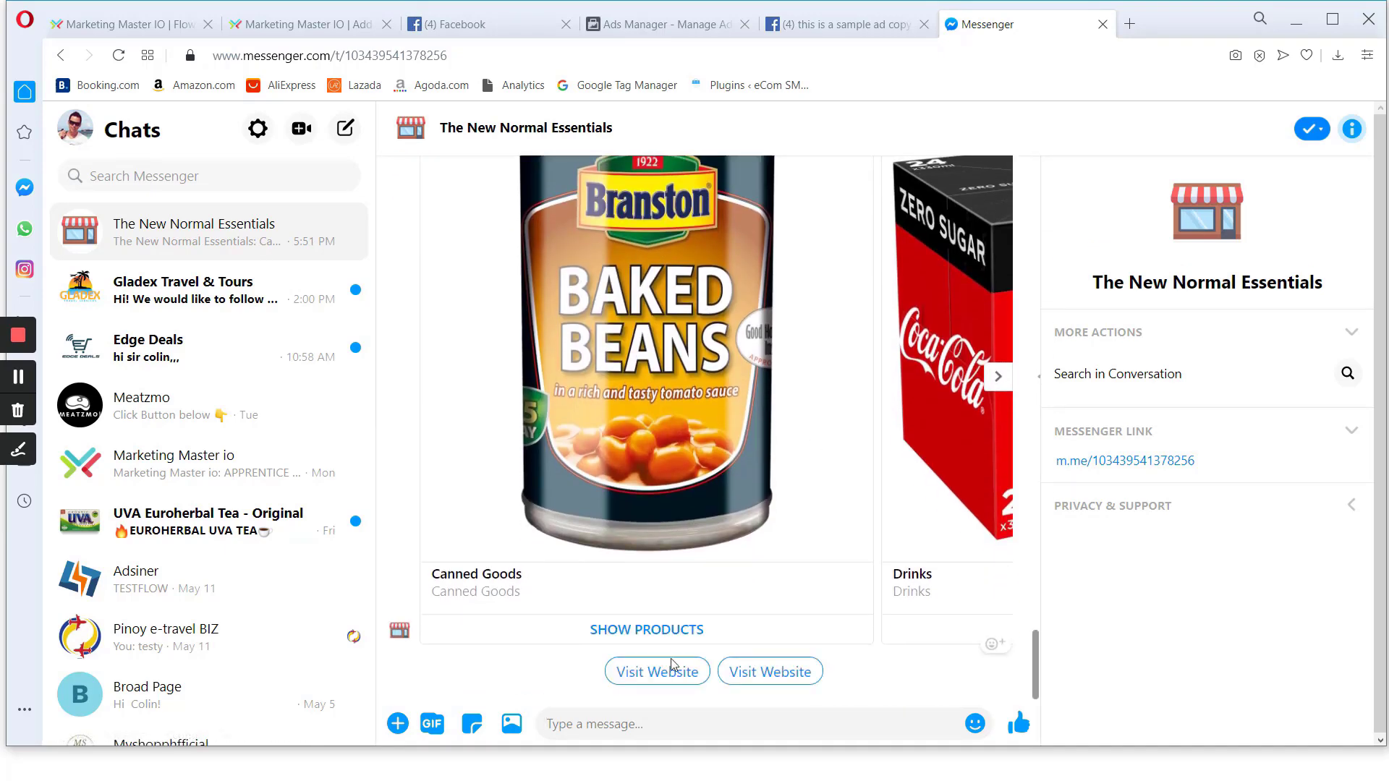
{"action": "left_click", "coordinate": [18, 449]}
{"action": "mouse_move", "coordinate": [658, 635]}
{"action": "left_mouse_down"}
{"action": "mouse_move", "coordinate": [612, 661]}
{"action": "mouse_move", "coordinate": [615, 624]}
{"action": "left_mouse_up"}
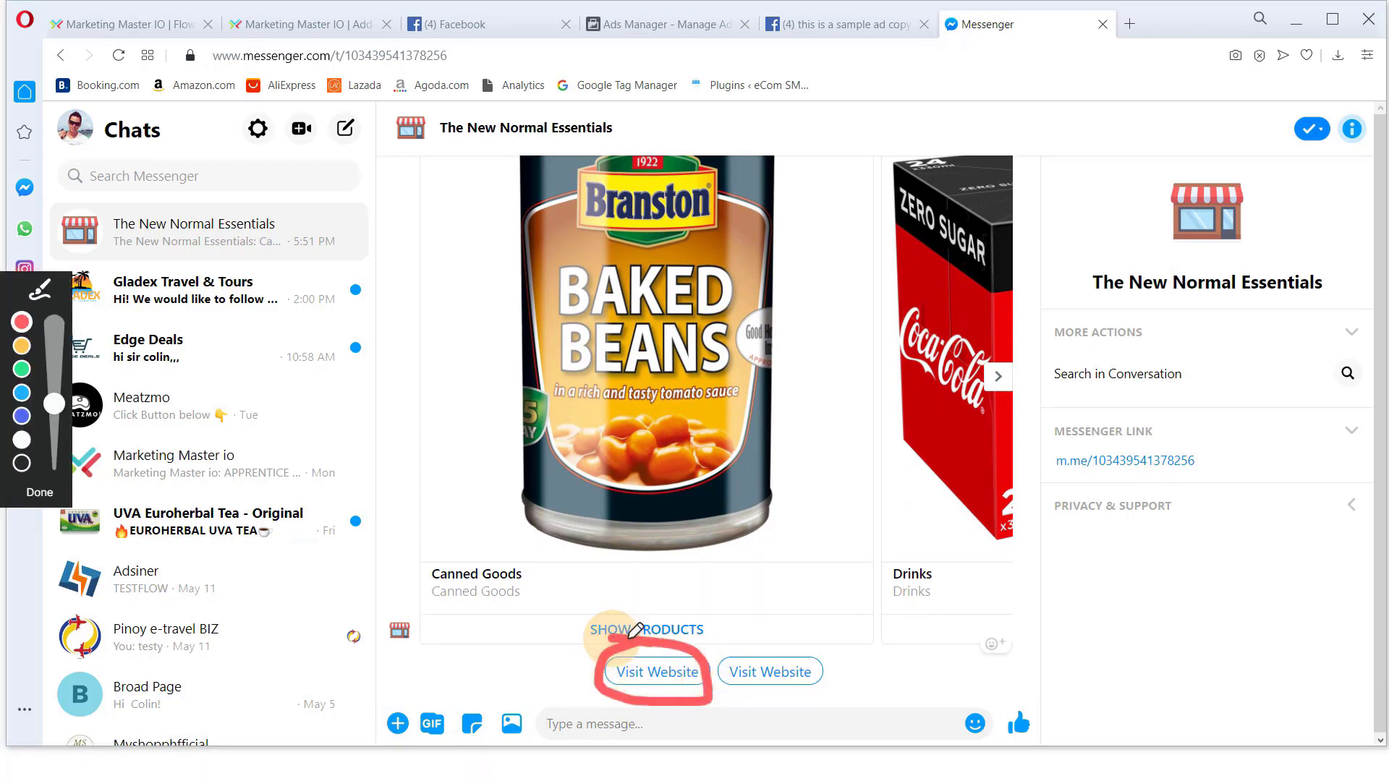
{"action": "mouse_move", "coordinate": [803, 636]}
{"action": "left_mouse_down"}
{"action": "mouse_move", "coordinate": [719, 654]}
{"action": "mouse_move", "coordinate": [770, 626]}
{"action": "left_mouse_up"}
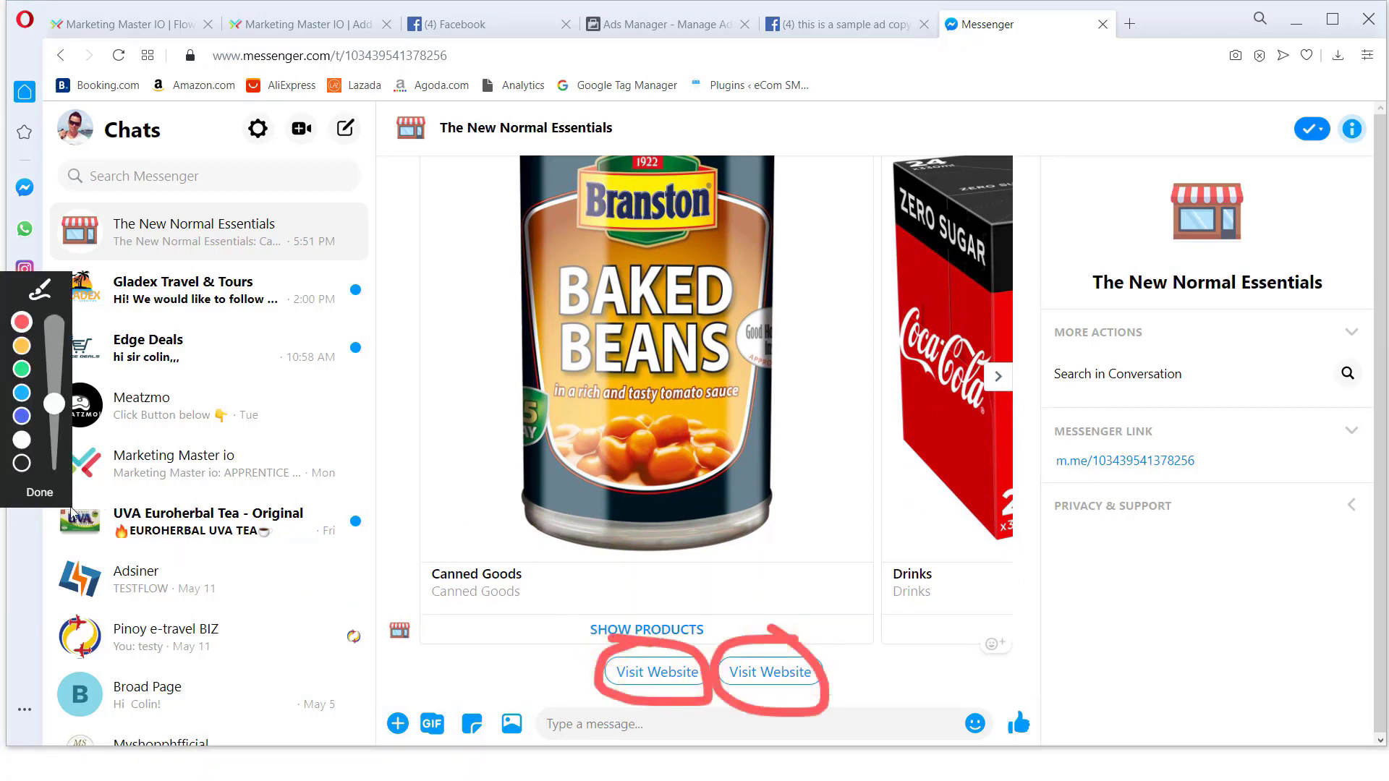
{"action": "left_click", "coordinate": [39, 492]}
Examine the chatbot's welcome messages, product carousel and Visit Website quick replies, glancing at the Marketing Master IO flow for comparison
{"action": "scroll", "coordinate": [769, 634], "scroll_direction": "down", "scroll_amount": 10}
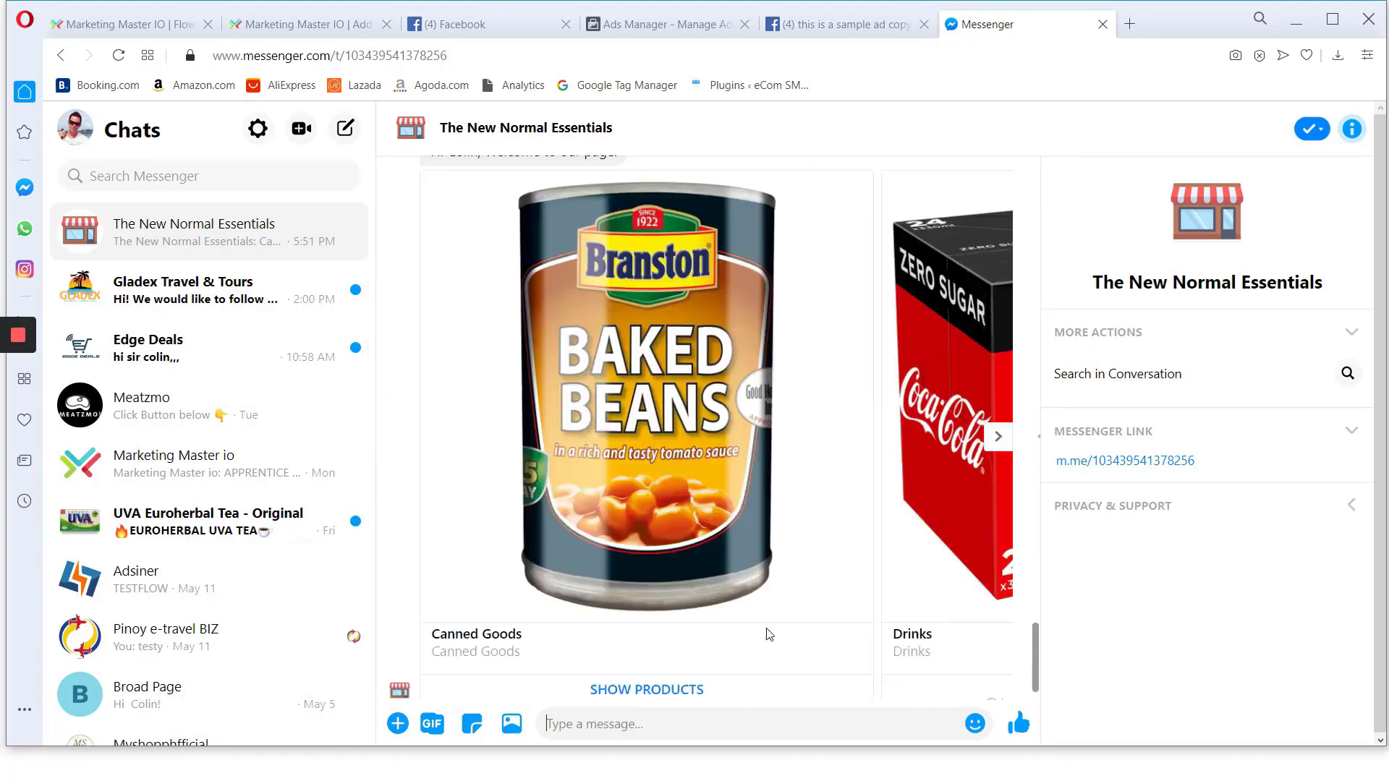
{"action": "scroll", "coordinate": [718, 643], "scroll_direction": "up", "scroll_amount": 8}
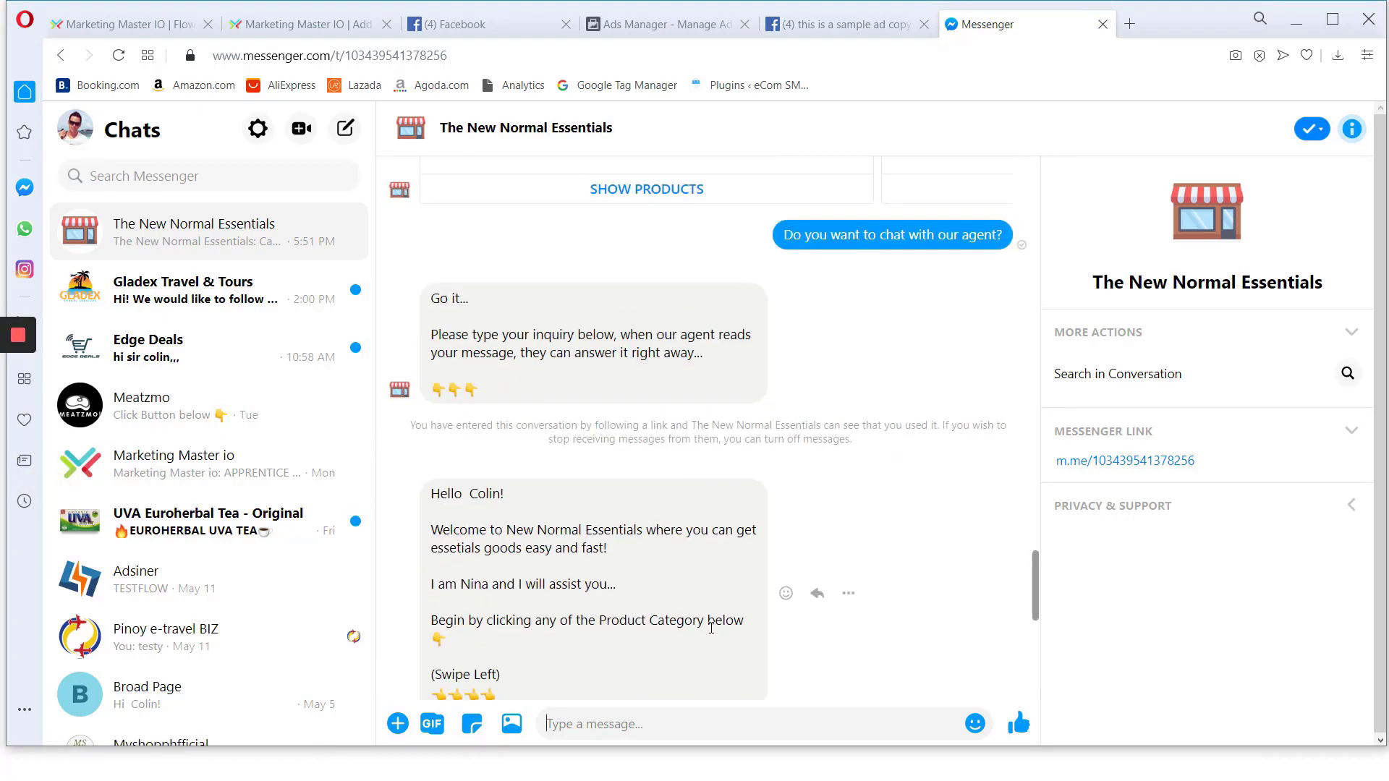
{"action": "scroll", "coordinate": [711, 628], "scroll_direction": "down", "scroll_amount": 5}
{"action": "left_click", "coordinate": [303, 24]}
{"action": "left_click", "coordinate": [145, 24]}
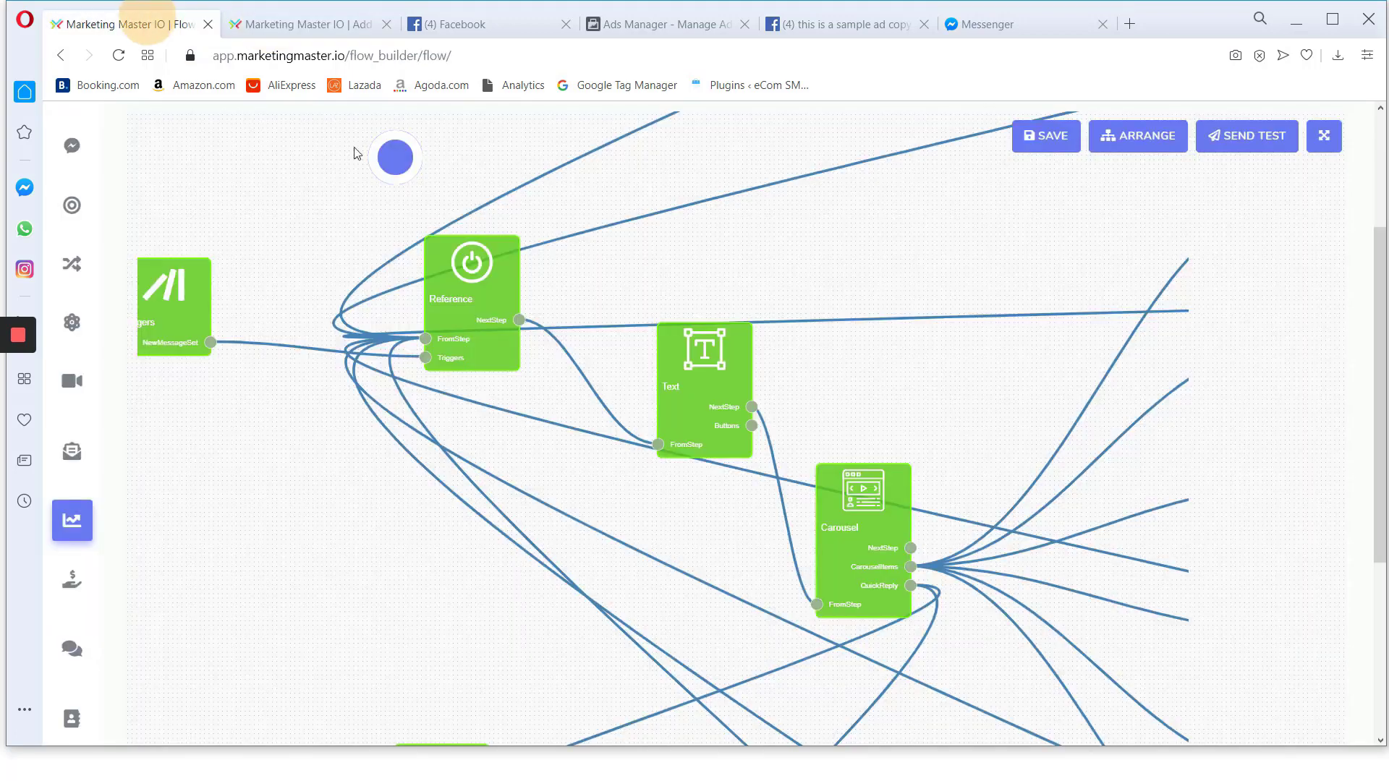
{"action": "left_click", "coordinate": [987, 24]}
{"action": "scroll", "coordinate": [720, 457], "scroll_direction": "down", "scroll_amount": 3}
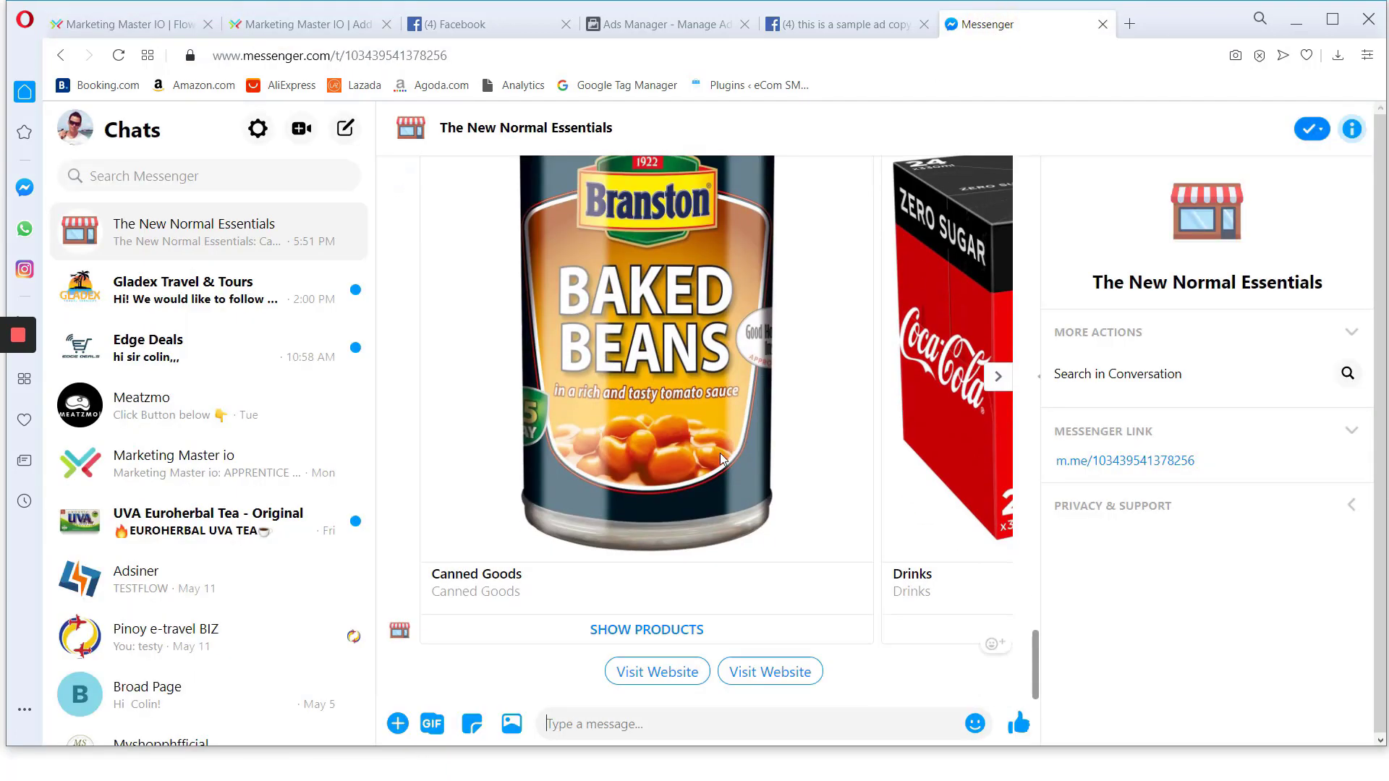
{"action": "scroll", "coordinate": [713, 617], "scroll_direction": "up", "scroll_amount": 5}
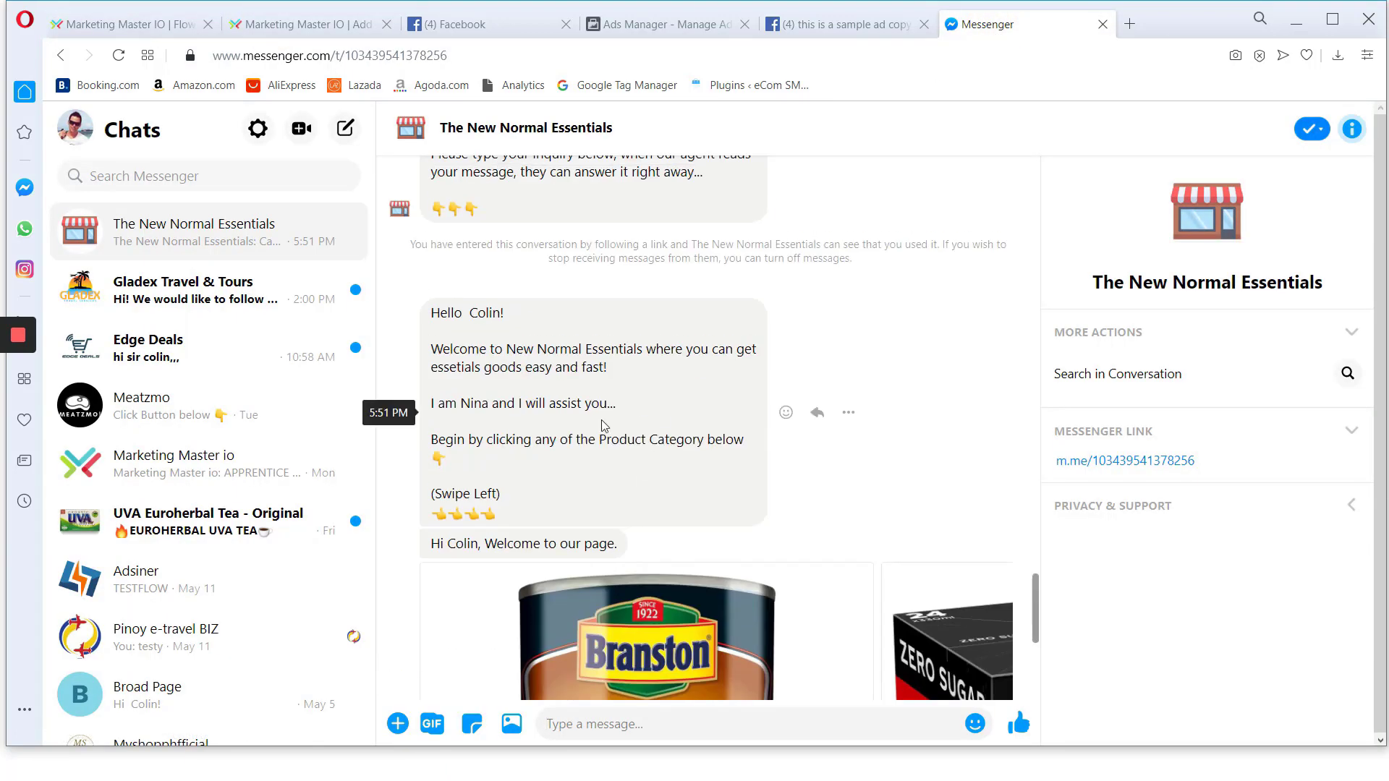
{"action": "scroll", "coordinate": [578, 425], "scroll_direction": "down", "scroll_amount": 5}
{"action": "scroll", "coordinate": [611, 432], "scroll_direction": "up", "scroll_amount": 4}
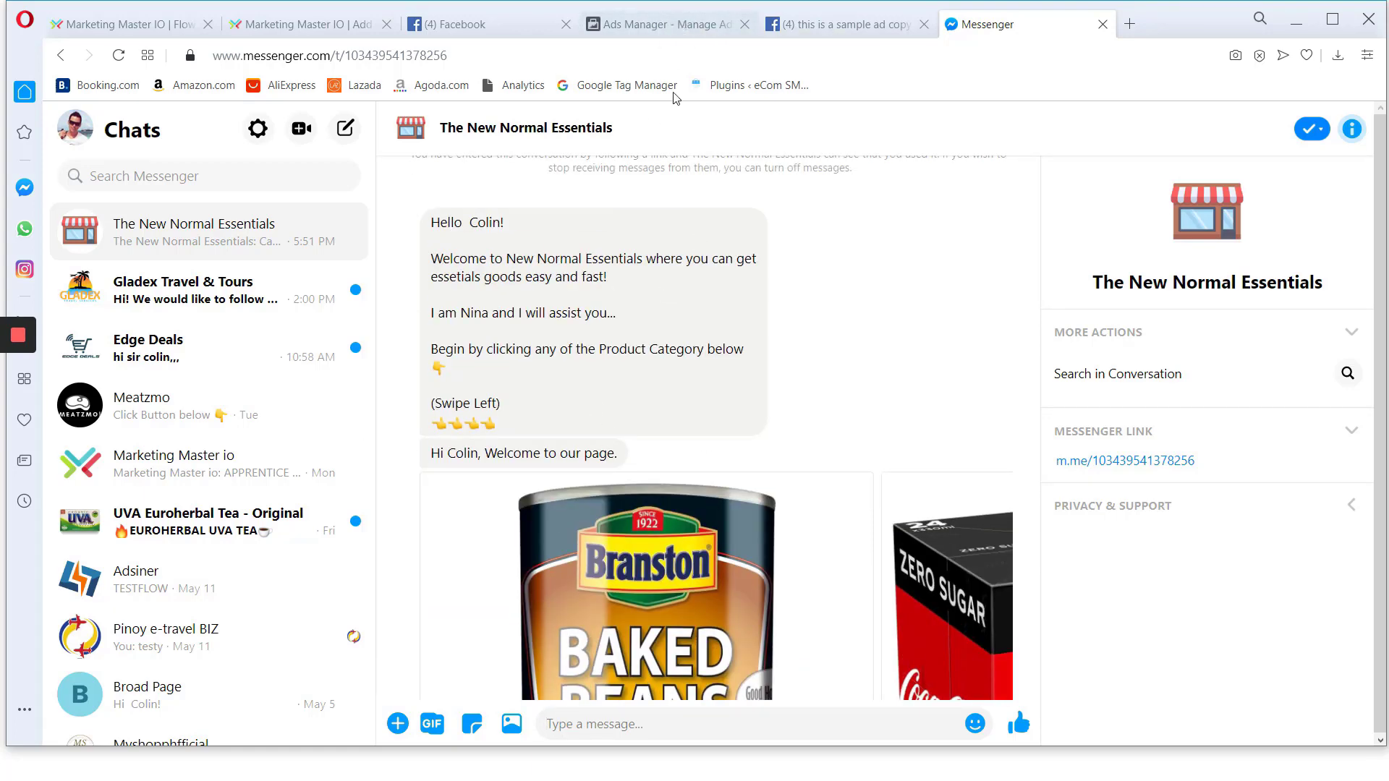
{"action": "scroll", "coordinate": [680, 379], "scroll_direction": "down", "scroll_amount": 3}
{"action": "scroll", "coordinate": [677, 381], "scroll_direction": "down", "scroll_amount": 1}
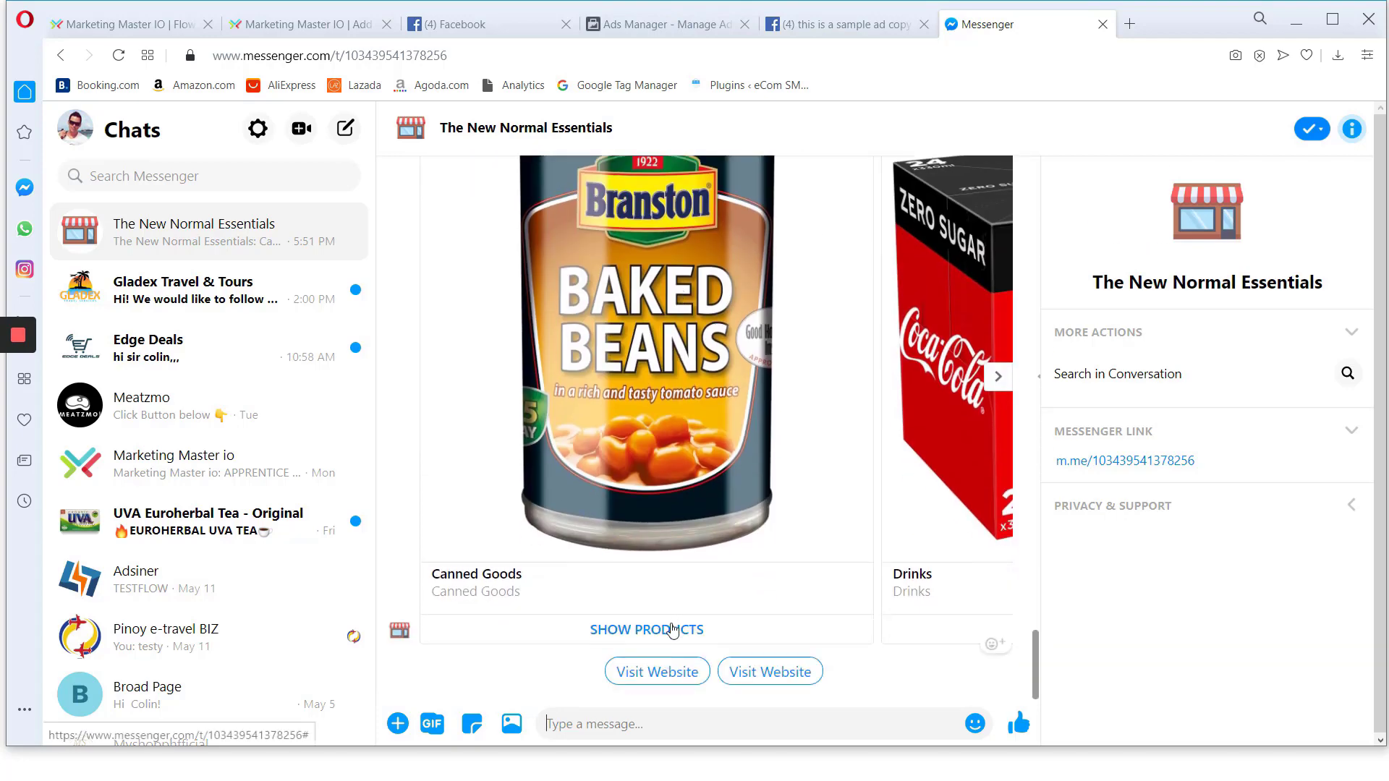
Test the chatbot's Visit Website reply, open the store with Visit Store, and browse its product listings down to the vegetables
{"action": "left_click", "coordinate": [636, 671]}
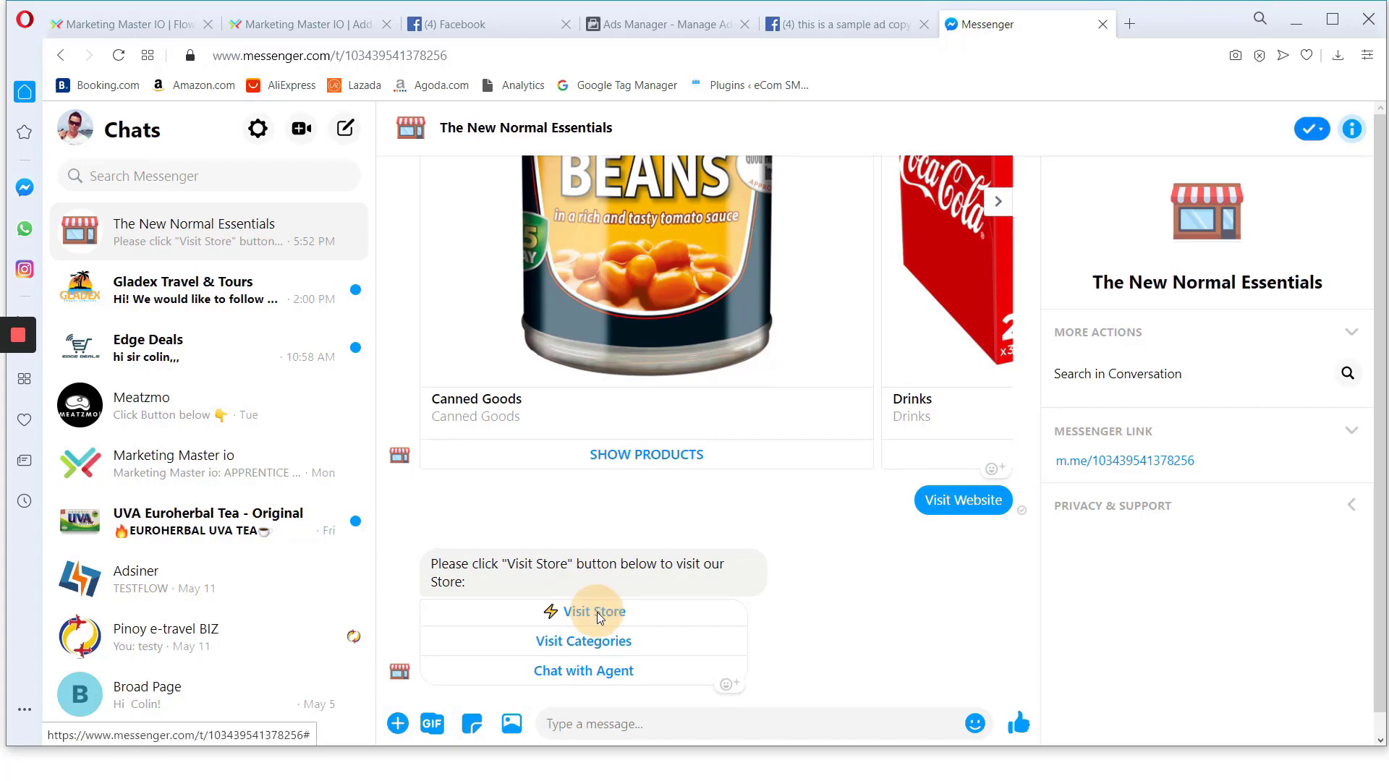
{"action": "left_click", "coordinate": [597, 612]}
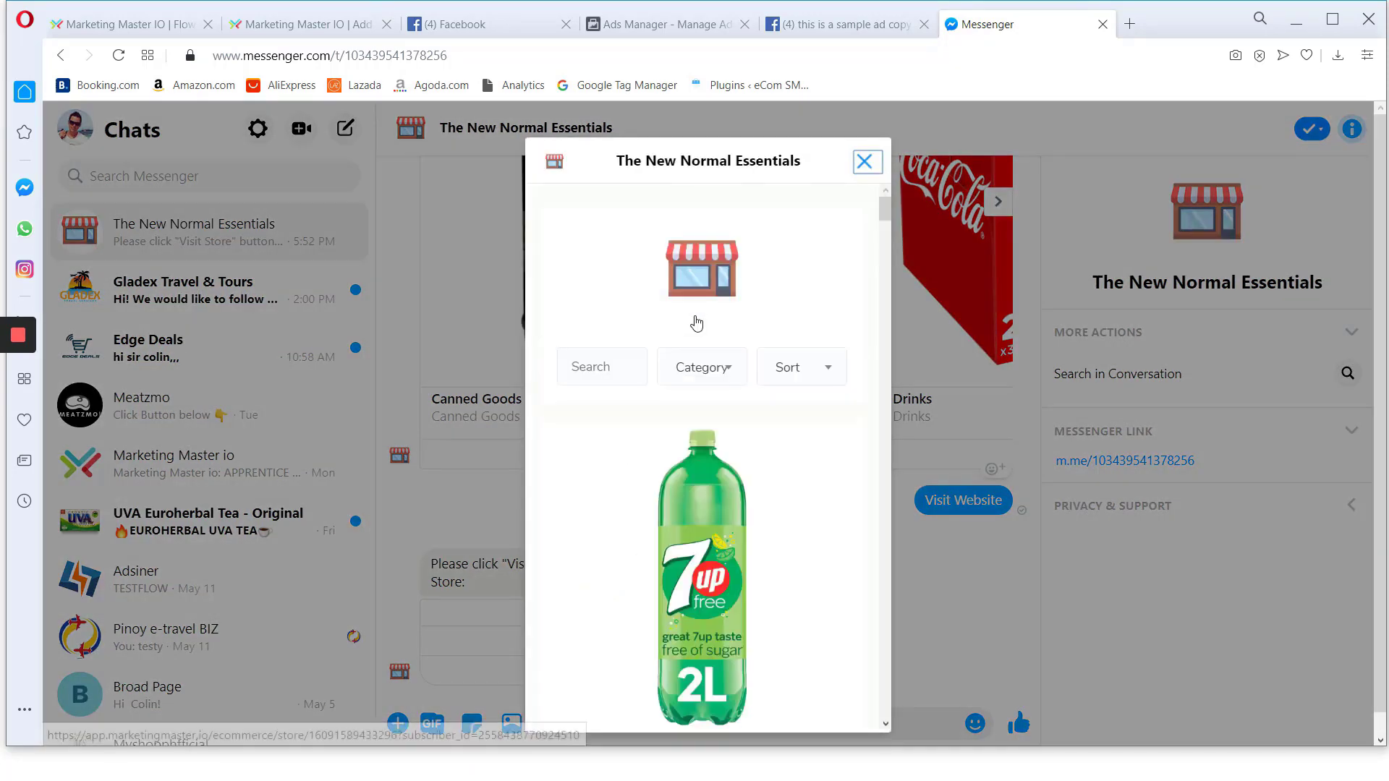
{"action": "scroll", "coordinate": [701, 340], "scroll_direction": "down", "scroll_amount": 10}
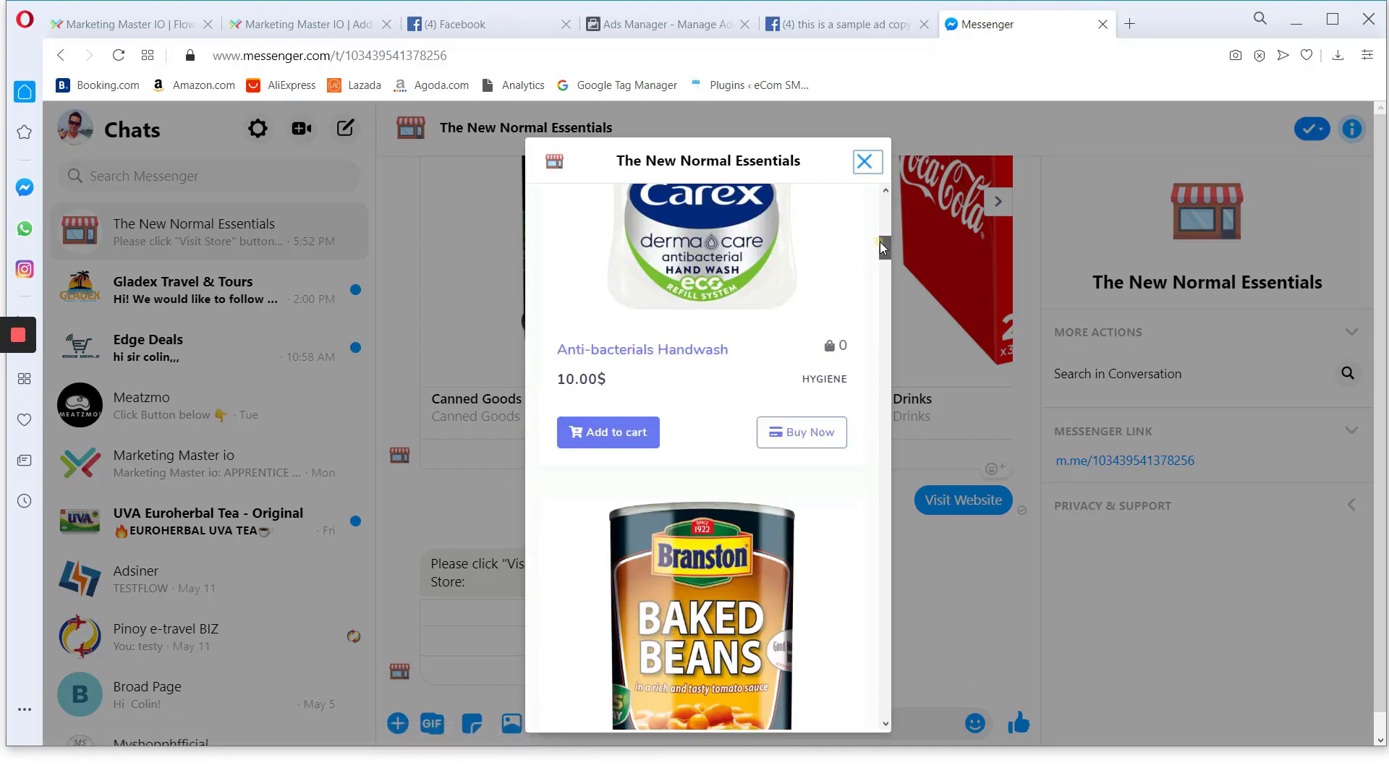
{"action": "left_click_drag", "start_coordinate": [884, 247], "coordinate": [876, 549]}
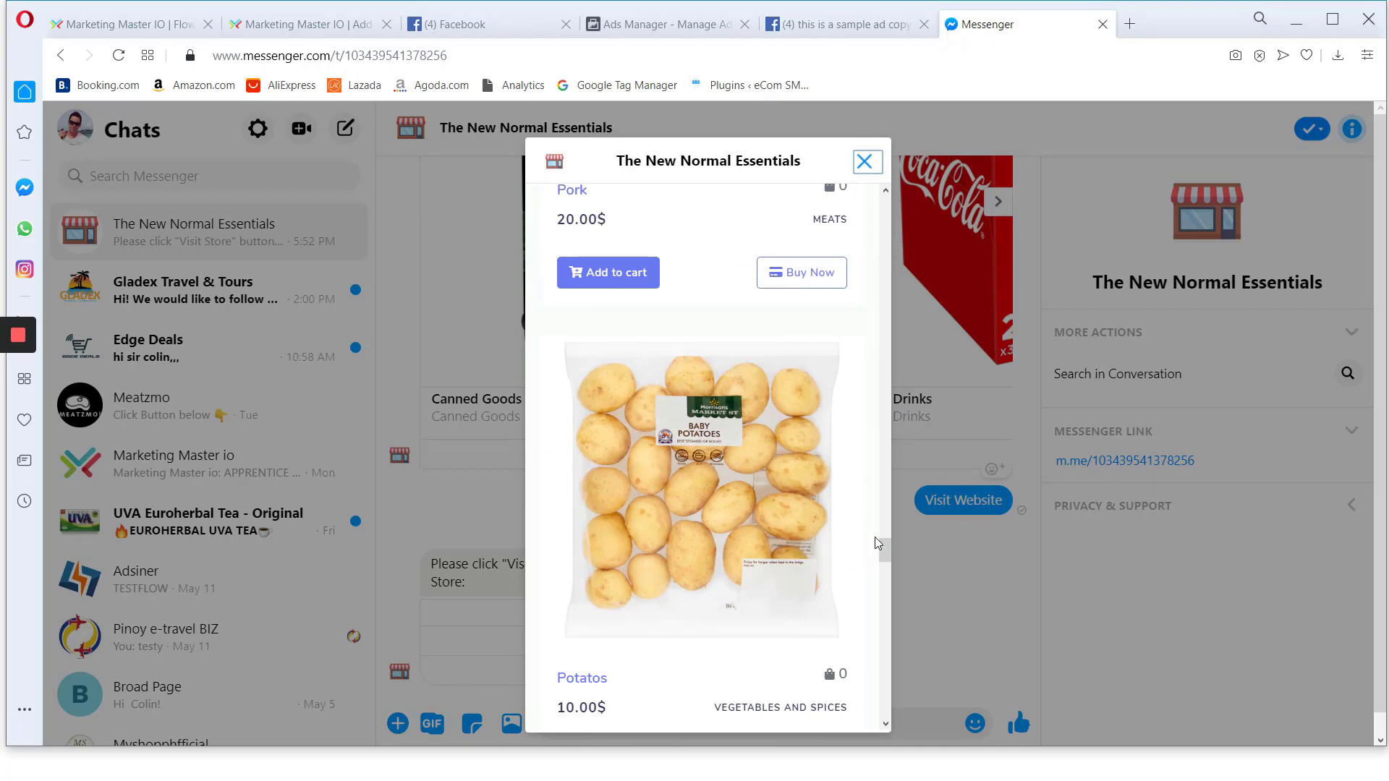
{"action": "key", "text": "alt+Tab"}
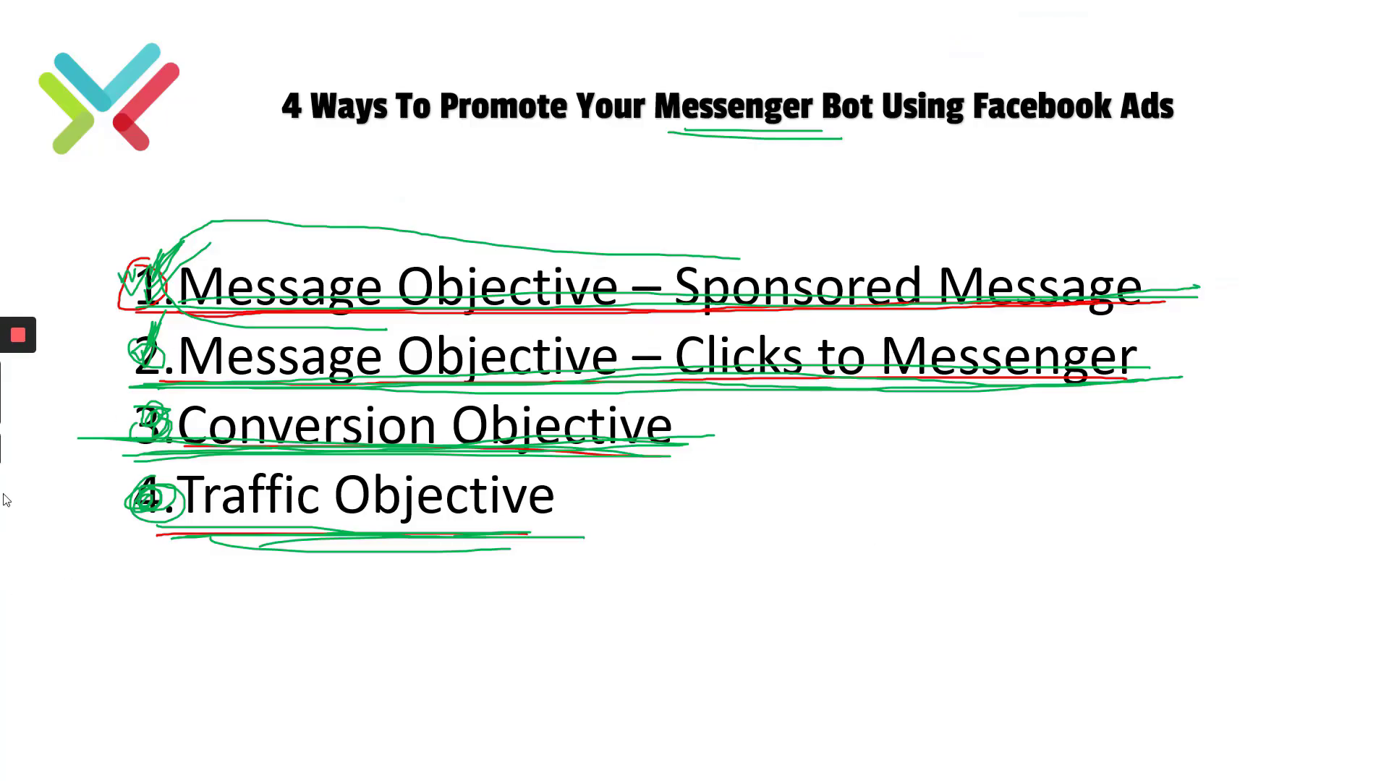
{"action": "left_click", "coordinate": [20, 452]}
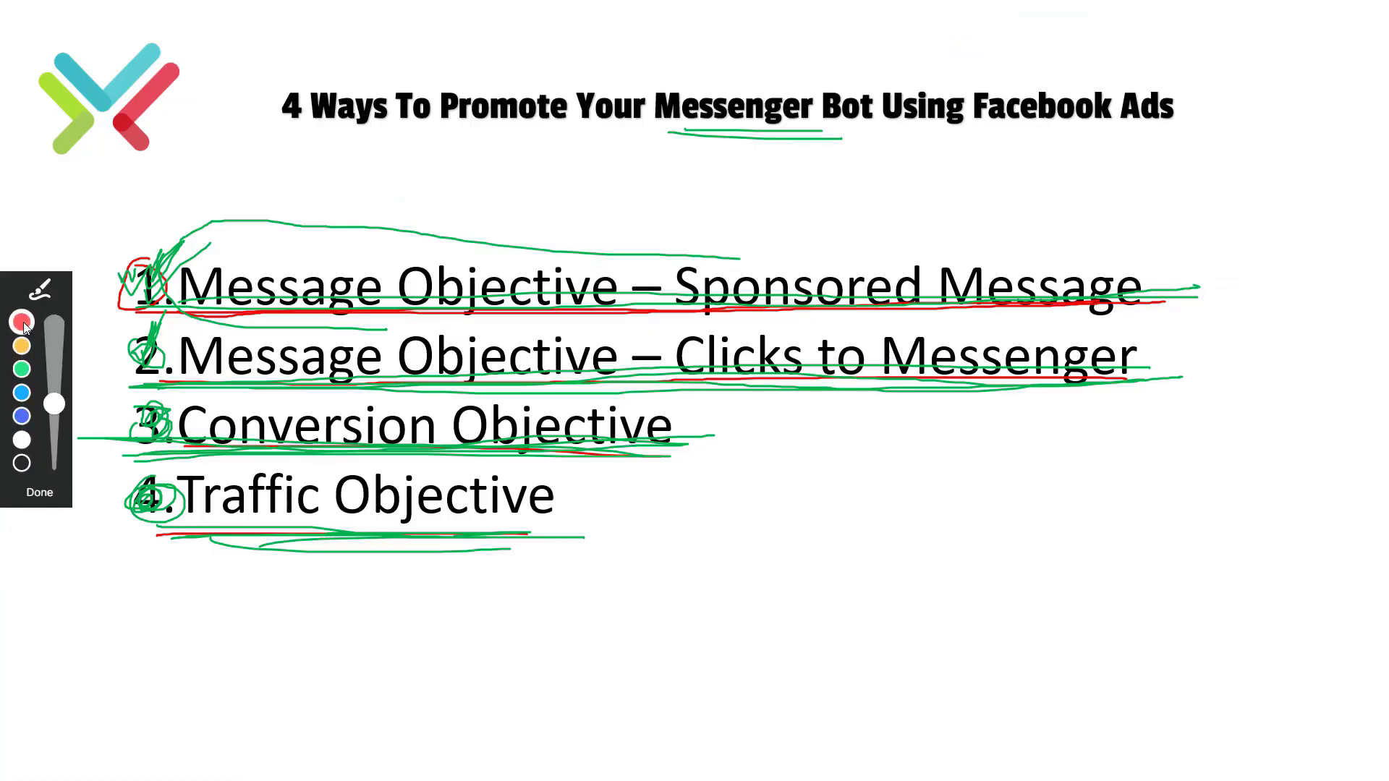
{"action": "mouse_move", "coordinate": [201, 241]}
{"action": "left_mouse_down"}
{"action": "mouse_move", "coordinate": [173, 243]}
{"action": "mouse_move", "coordinate": [268, 316]}
{"action": "mouse_move", "coordinate": [883, 320]}
{"action": "mouse_move", "coordinate": [1191, 282]}
{"action": "mouse_move", "coordinate": [279, 233]}
{"action": "mouse_move", "coordinate": [195, 243]}
{"action": "left_mouse_up"}
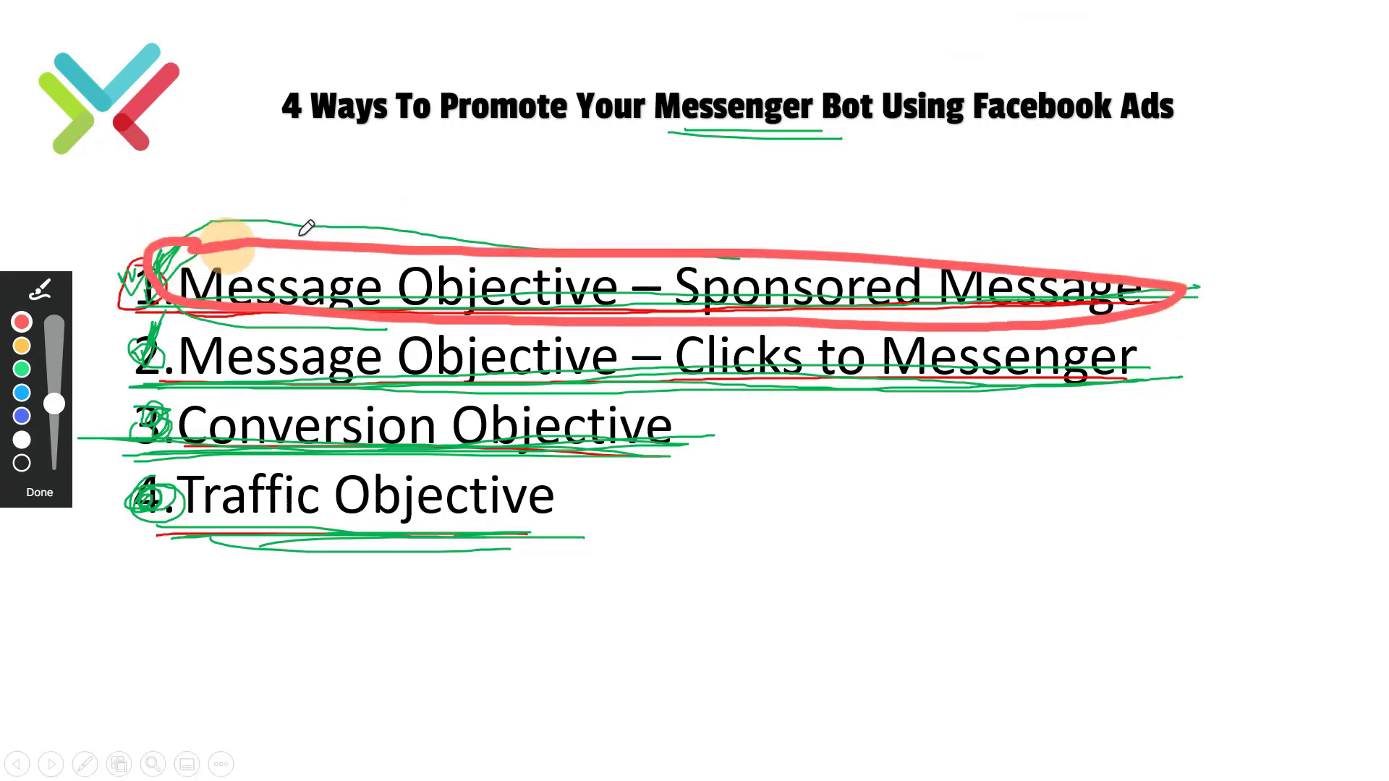
{"action": "mouse_move", "coordinate": [680, 300]}
{"action": "left_mouse_down"}
{"action": "mouse_move", "coordinate": [1191, 301]}
{"action": "mouse_move", "coordinate": [852, 208]}
{"action": "mouse_move", "coordinate": [795, 158]}
{"action": "mouse_move", "coordinate": [824, 145]}
{"action": "left_mouse_up"}
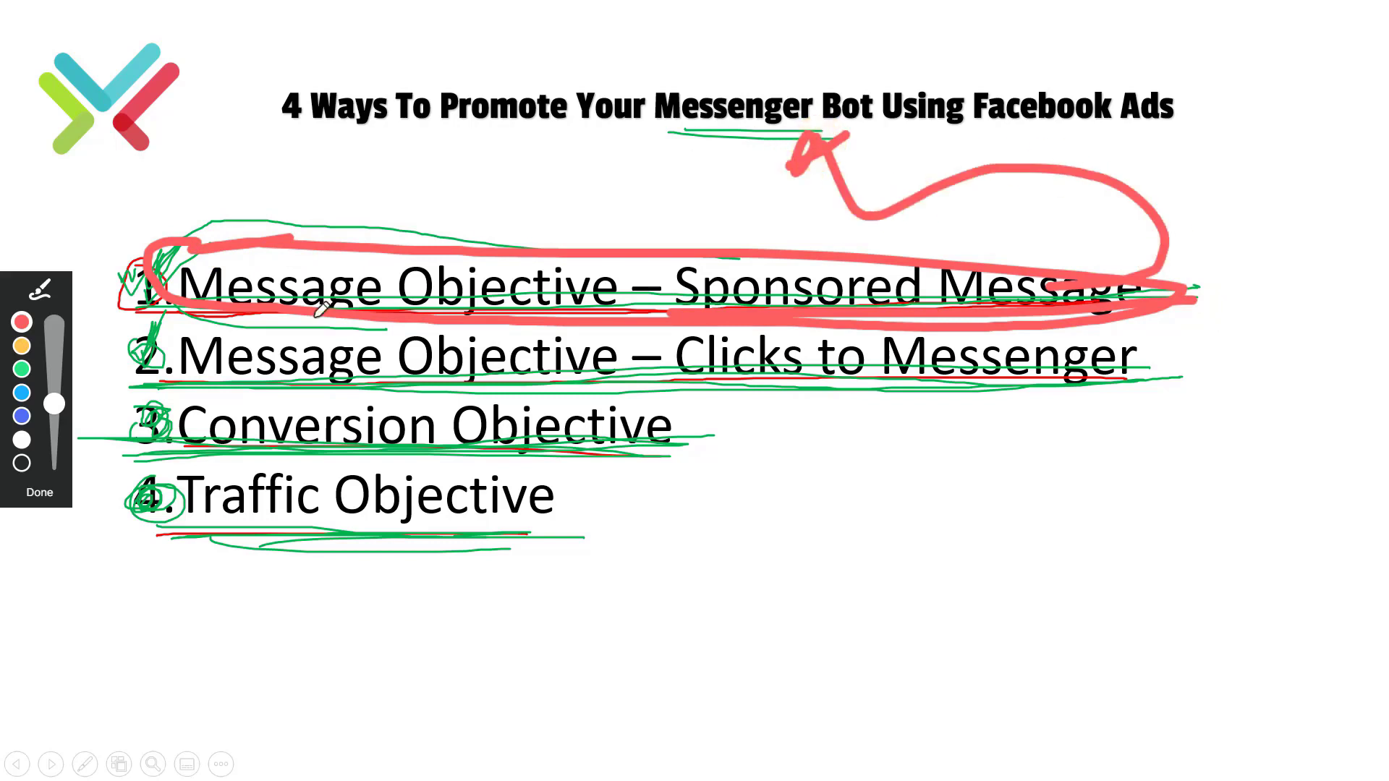
{"action": "mouse_move", "coordinate": [297, 320]}
{"action": "left_mouse_down"}
{"action": "mouse_move", "coordinate": [149, 350]}
{"action": "mouse_move", "coordinate": [567, 397]}
{"action": "mouse_move", "coordinate": [958, 393]}
{"action": "mouse_move", "coordinate": [636, 307]}
{"action": "mouse_move", "coordinate": [246, 312]}
{"action": "left_mouse_up"}
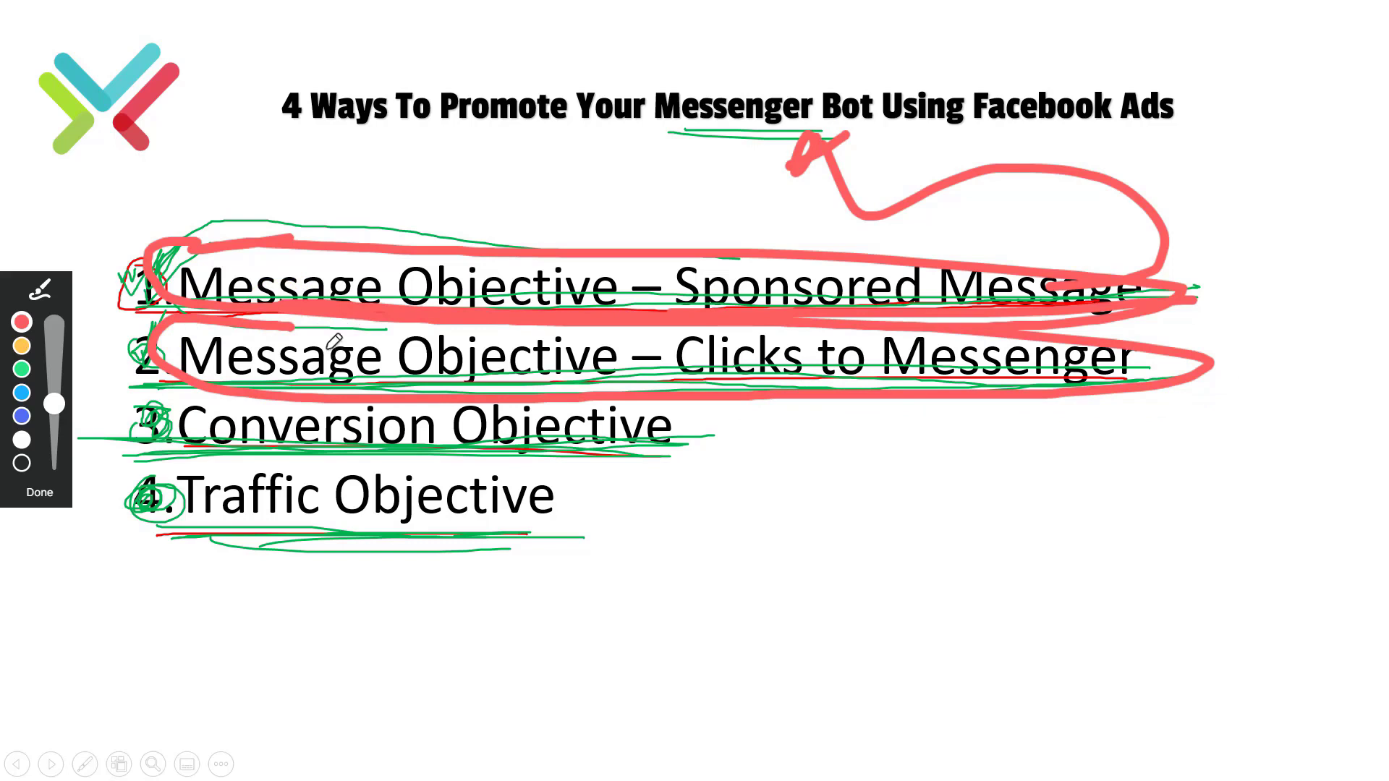
{"action": "mouse_move", "coordinate": [686, 389]}
{"action": "left_mouse_down"}
{"action": "mouse_move", "coordinate": [1070, 369]}
{"action": "mouse_move", "coordinate": [1100, 162]}
{"action": "mouse_move", "coordinate": [848, 110]}
{"action": "mouse_move", "coordinate": [773, 164]}
{"action": "left_mouse_up"}
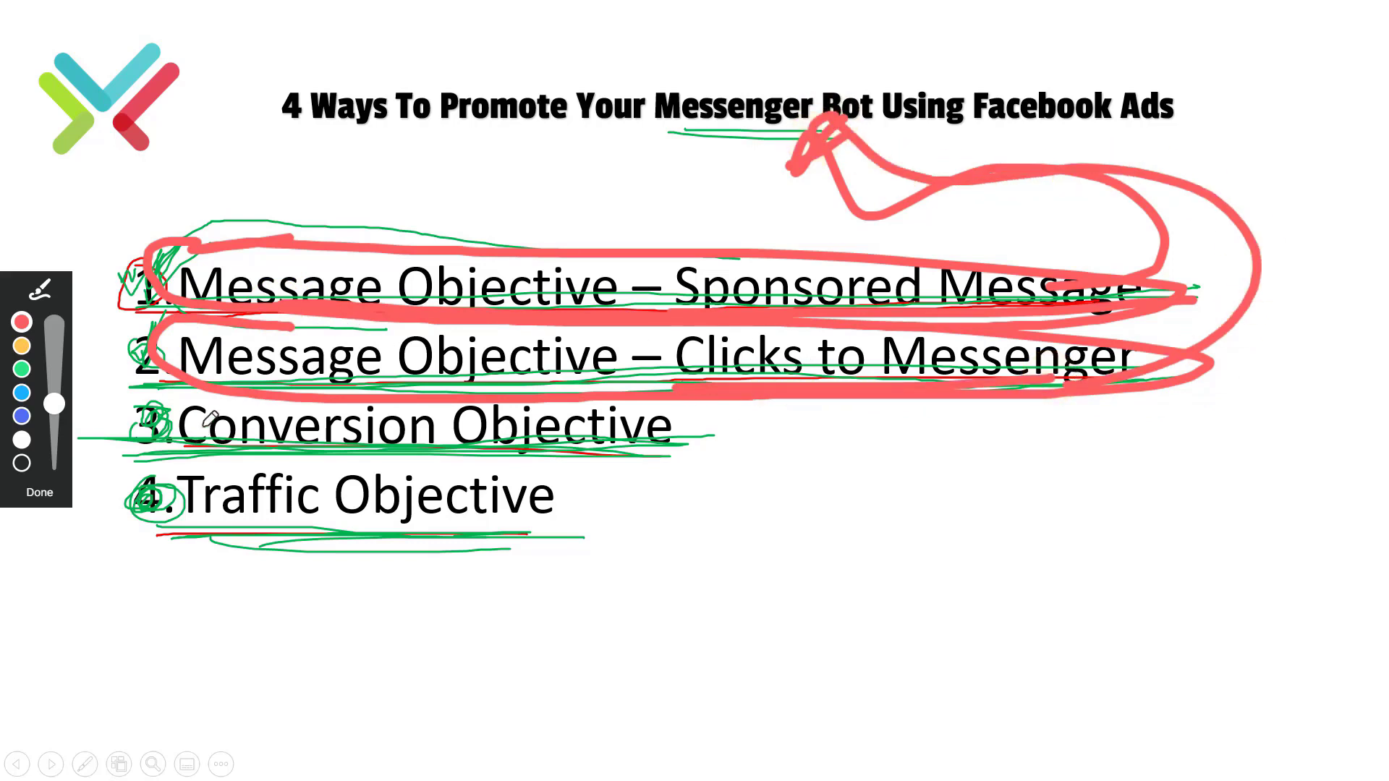
{"action": "mouse_move", "coordinate": [235, 387]}
{"action": "left_mouse_down"}
{"action": "mouse_move", "coordinate": [133, 394]}
{"action": "mouse_move", "coordinate": [491, 463]}
{"action": "mouse_move", "coordinate": [535, 369]}
{"action": "mouse_move", "coordinate": [185, 360]}
{"action": "left_mouse_up"}
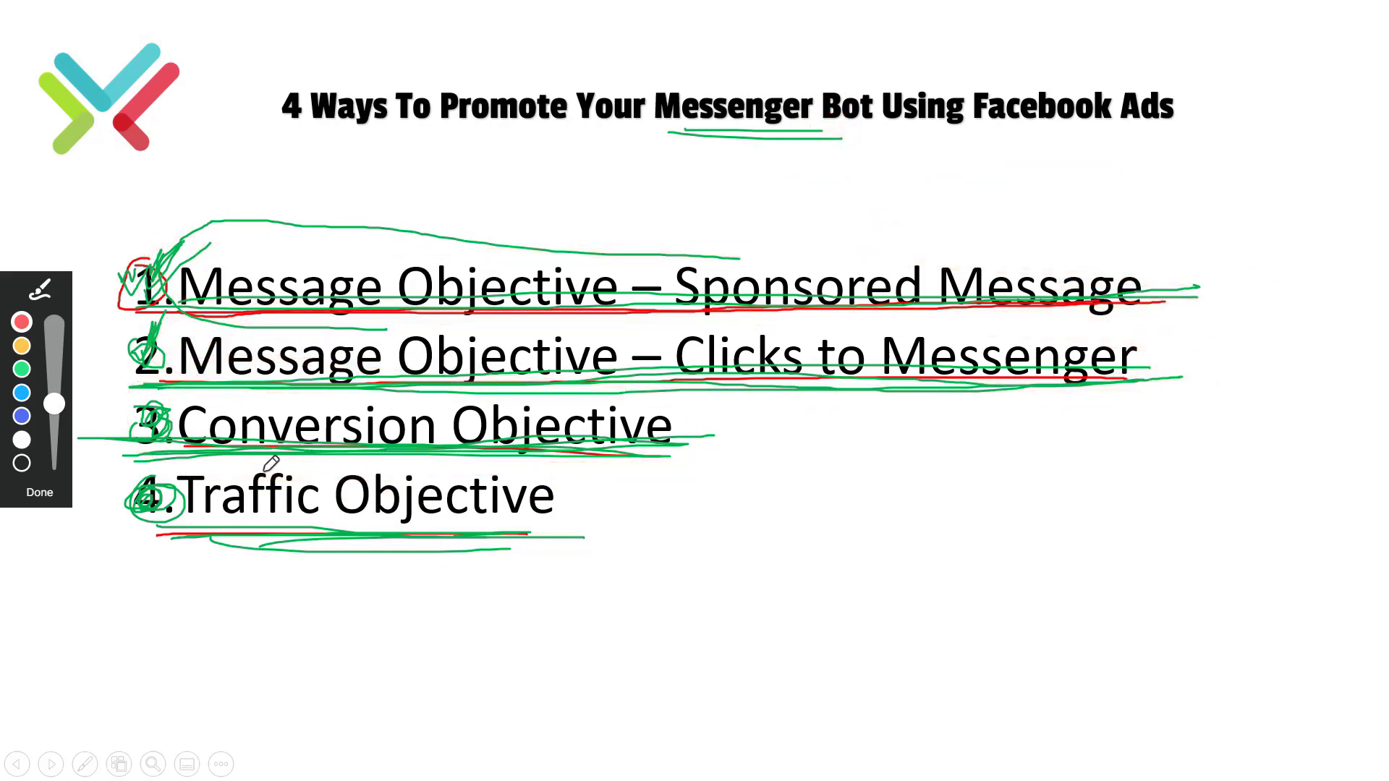
{"action": "mouse_move", "coordinate": [272, 463]}
{"action": "left_mouse_down"}
{"action": "mouse_move", "coordinate": [192, 449]}
{"action": "mouse_move", "coordinate": [450, 549]}
{"action": "mouse_move", "coordinate": [307, 452]}
{"action": "mouse_move", "coordinate": [290, 460]}
{"action": "left_mouse_up"}
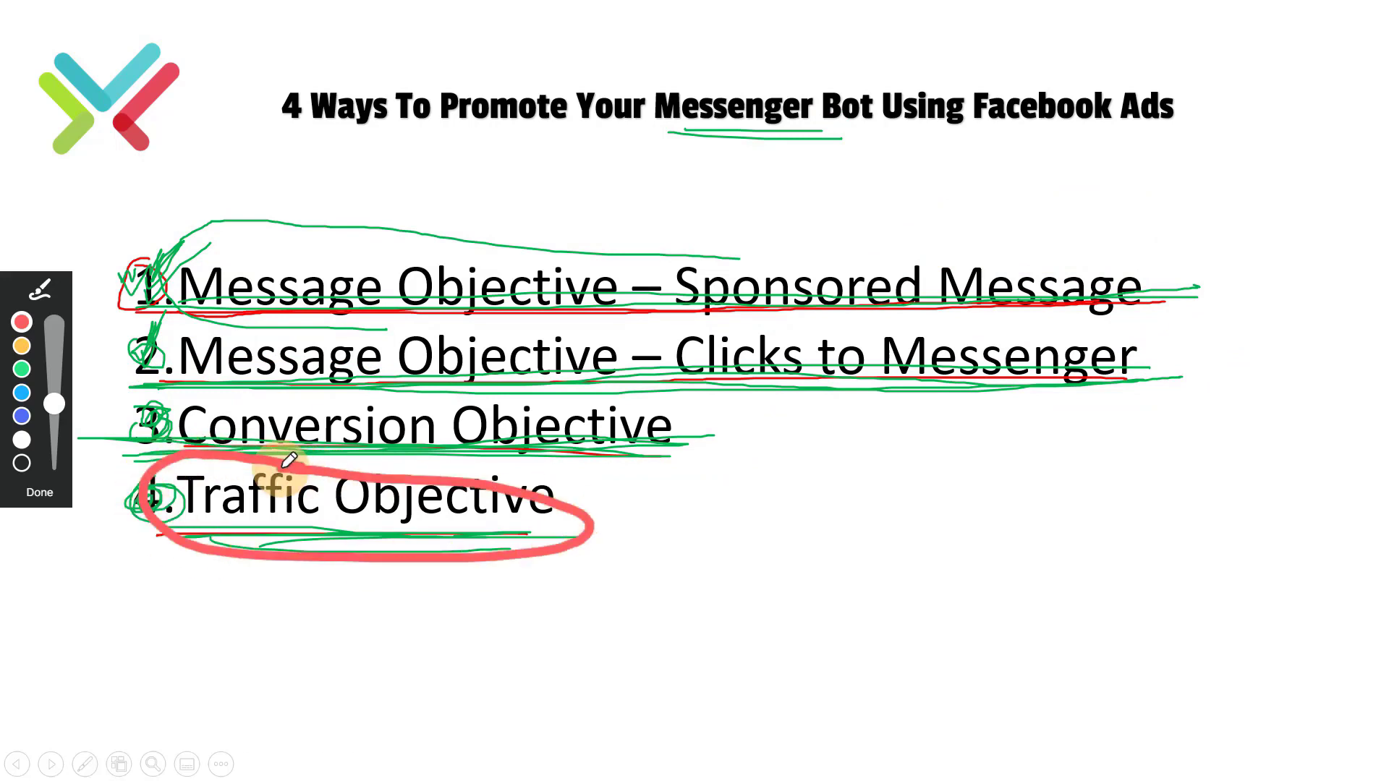